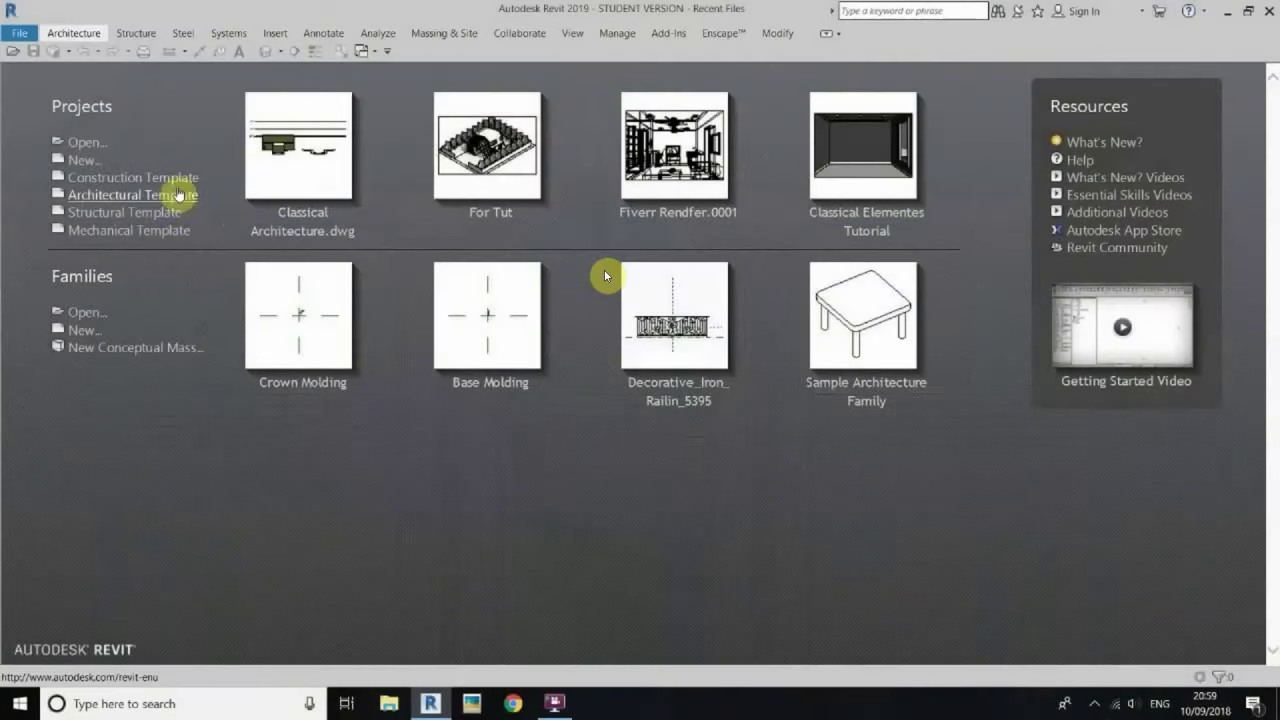
Step: Start a new project, Project3, from the Architectural Template
left_click(180, 194)
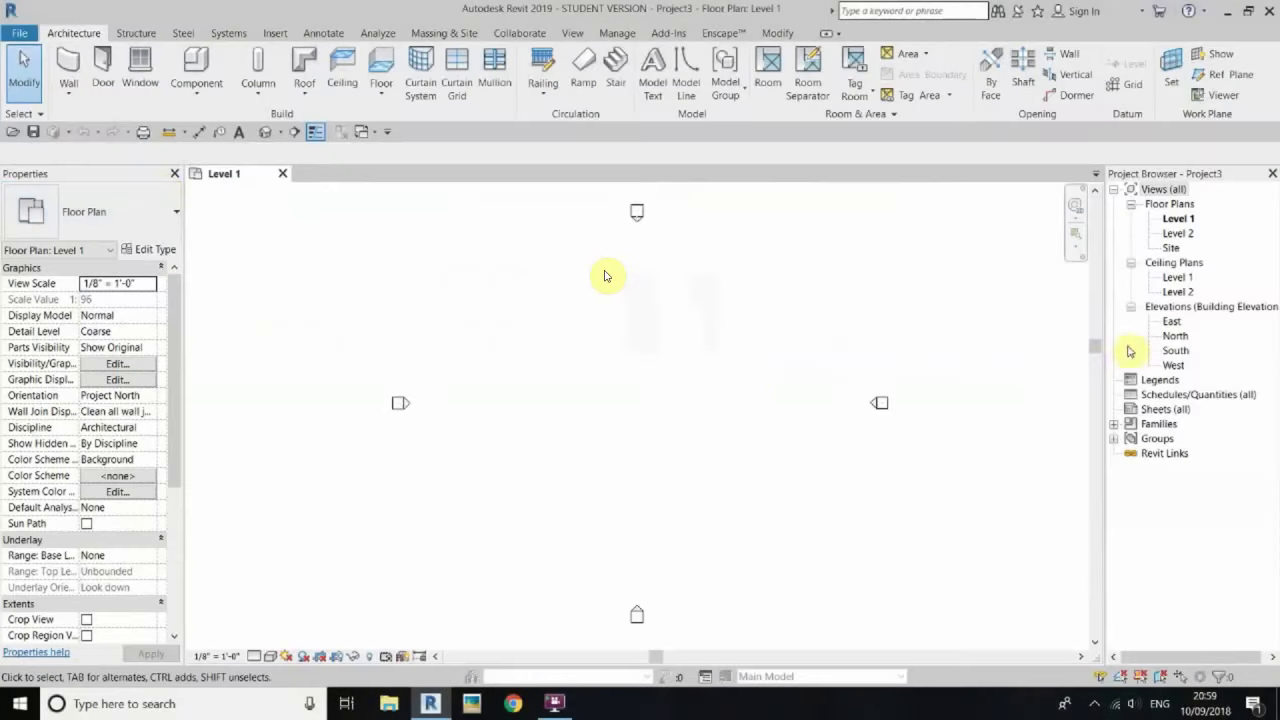
Step: In the East elevation, copy Level 1 to a new level and elbow its label downward
double_click(1172, 321)
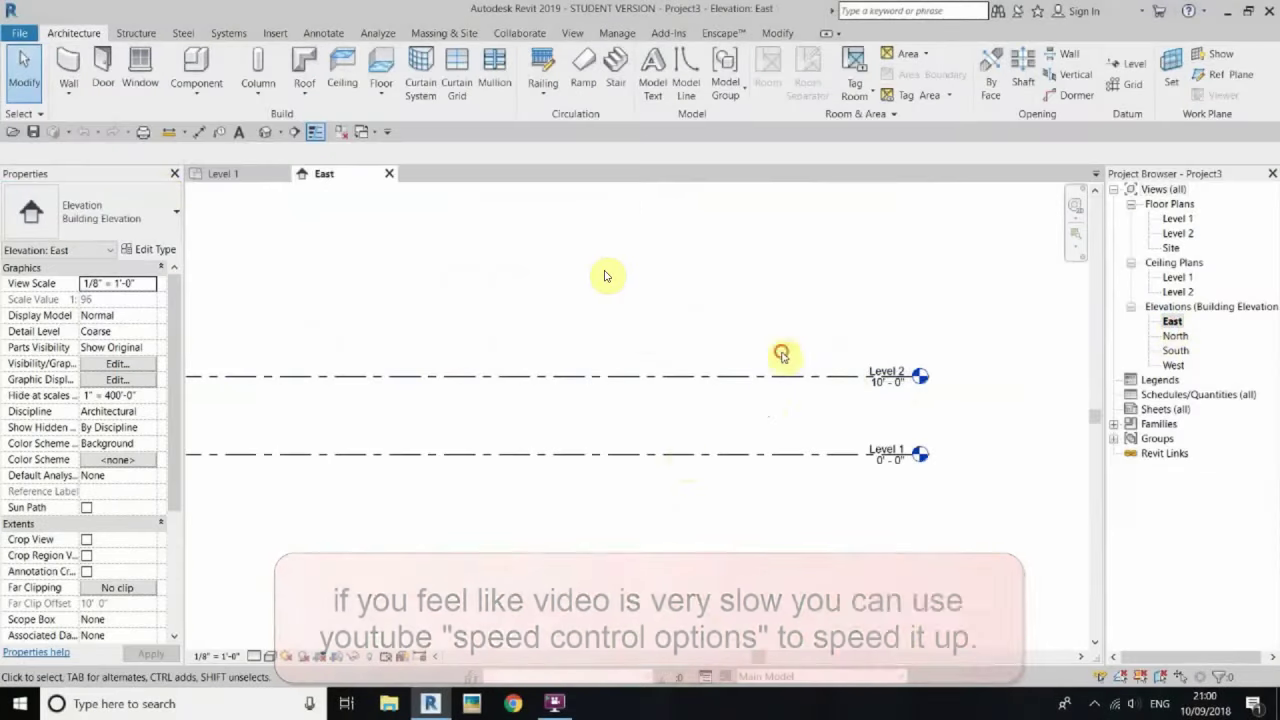
left_click(663, 458)
key("c")
key("o")
left_click(671, 474)
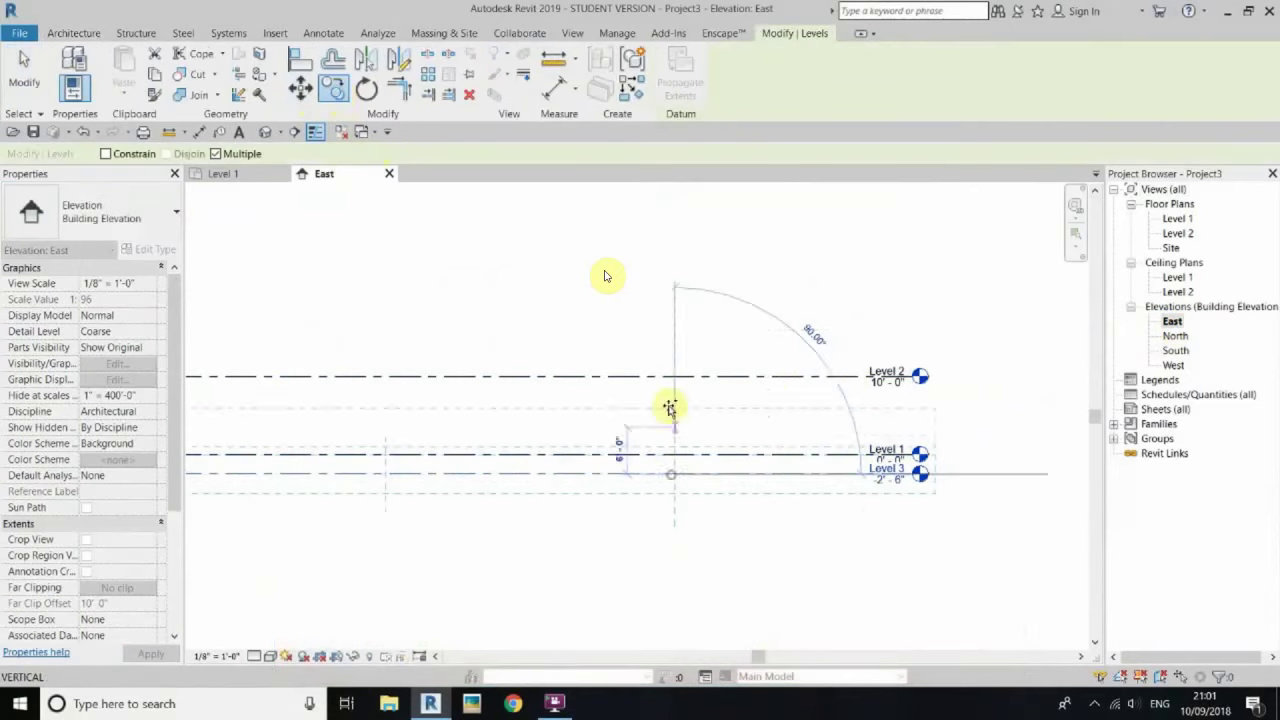
key("Escape")
key("Escape")
scroll(890, 470, "up", 3)
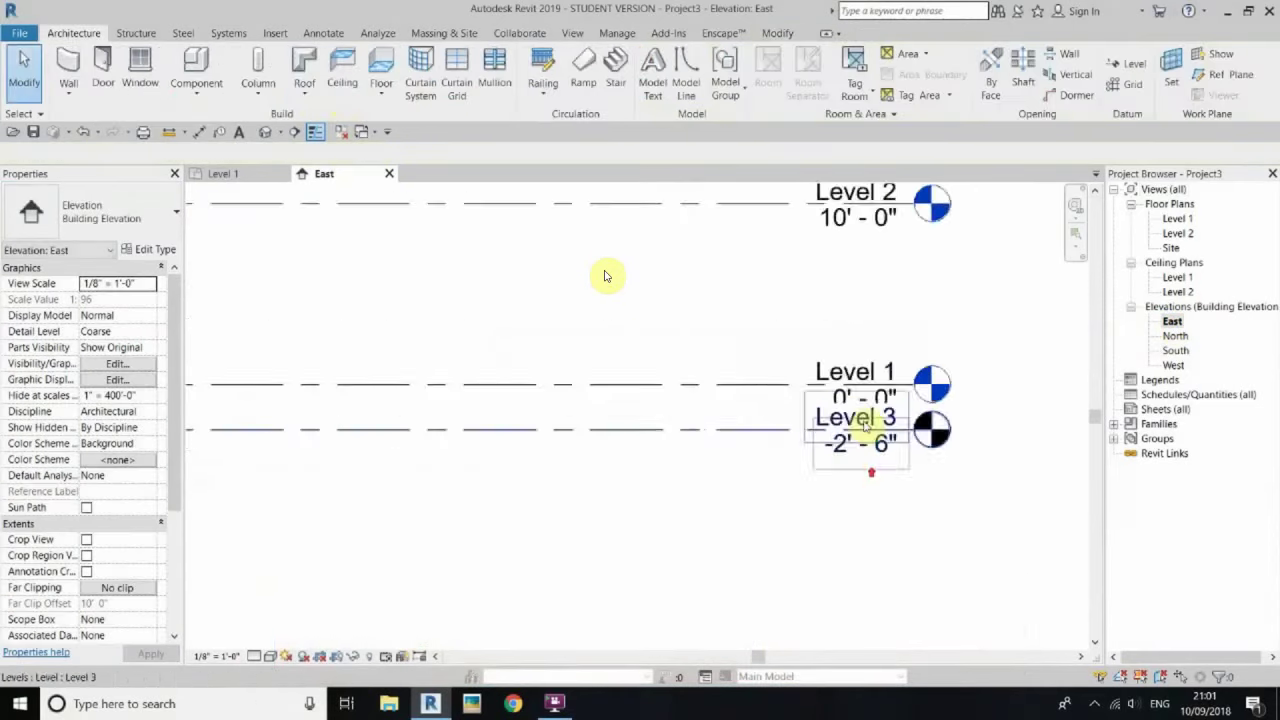
left_click(885, 430)
left_click_drag(885, 437, 885, 485)
Step: Set the new level's elevation to -1'6" and rename it Ground Floor
left_click(835, 492)
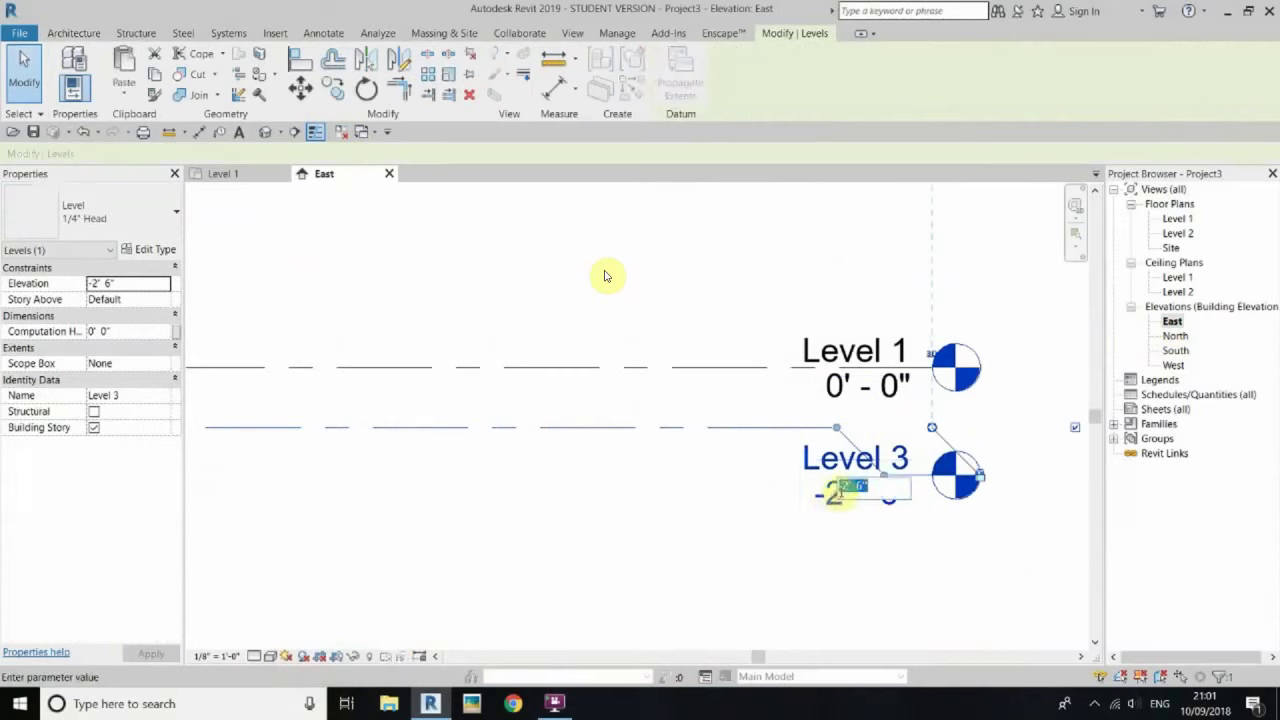
type("-1'6")
key("Return")
left_click(880, 520)
double_click(912, 432)
type("Ground Floor")
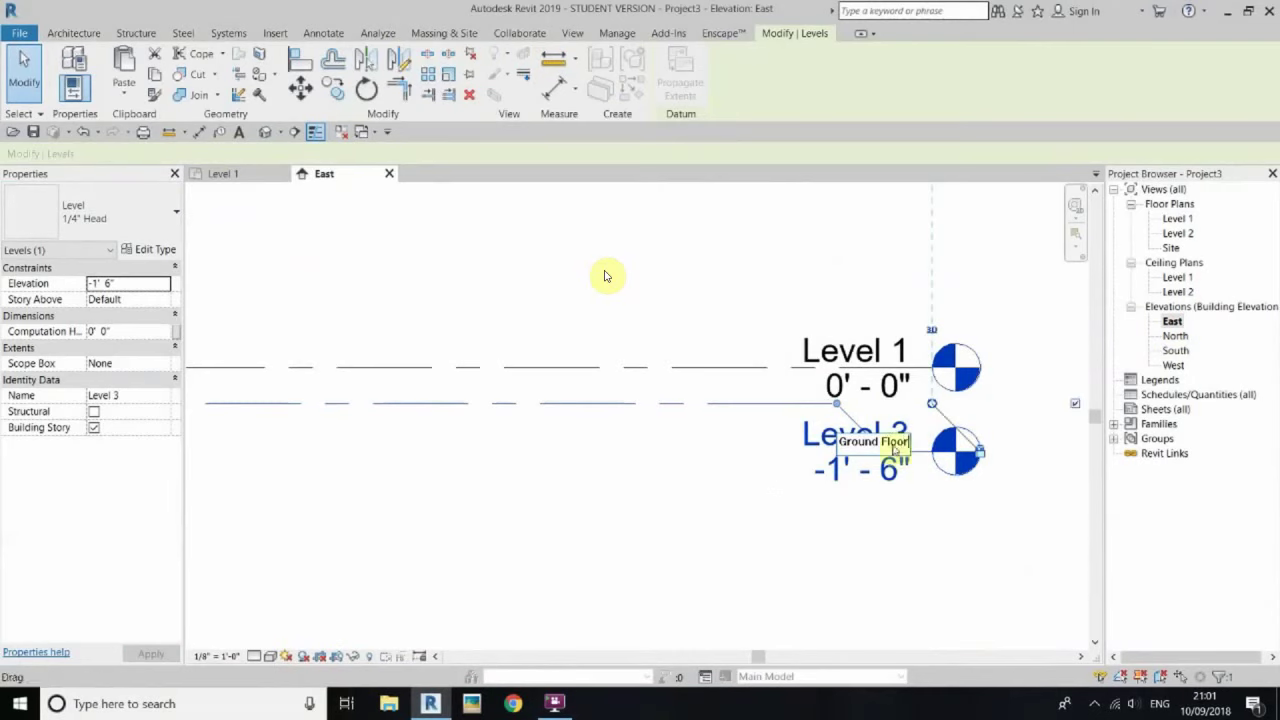
key("Return")
Step: Set Level 2 to 12'-0" and Level 4 to 24'-0"
scroll(857, 480, "down", 3)
scroll(737, 403, "down", 2)
scroll(871, 406, "up", 4)
left_click(871, 406)
left_click(877, 405)
type("12")
key("Return")
scroll(866, 449, "down", 2)
left_click(857, 309)
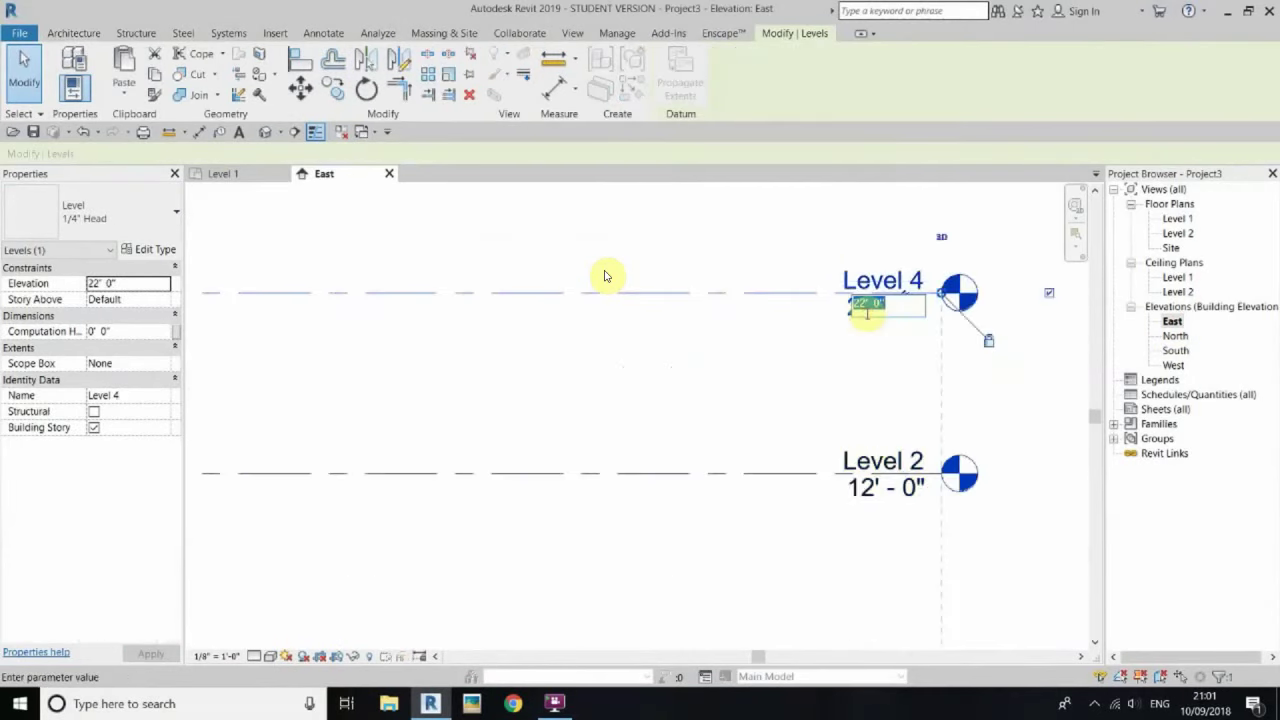
type("24")
key("Return")
scroll(868, 320, "down", 2)
scroll(973, 388, "down", 1)
left_click(973, 388)
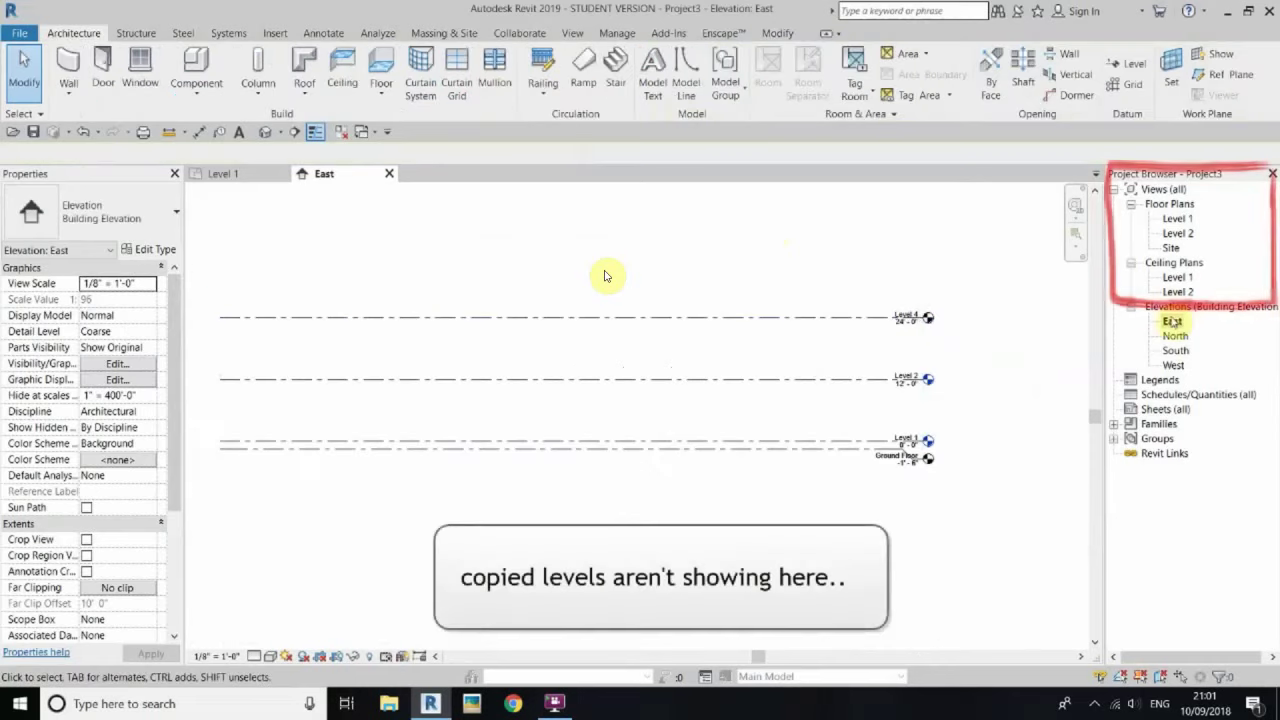
Step: Create floor plan views for Ground Floor and Level 4
left_click(572, 33)
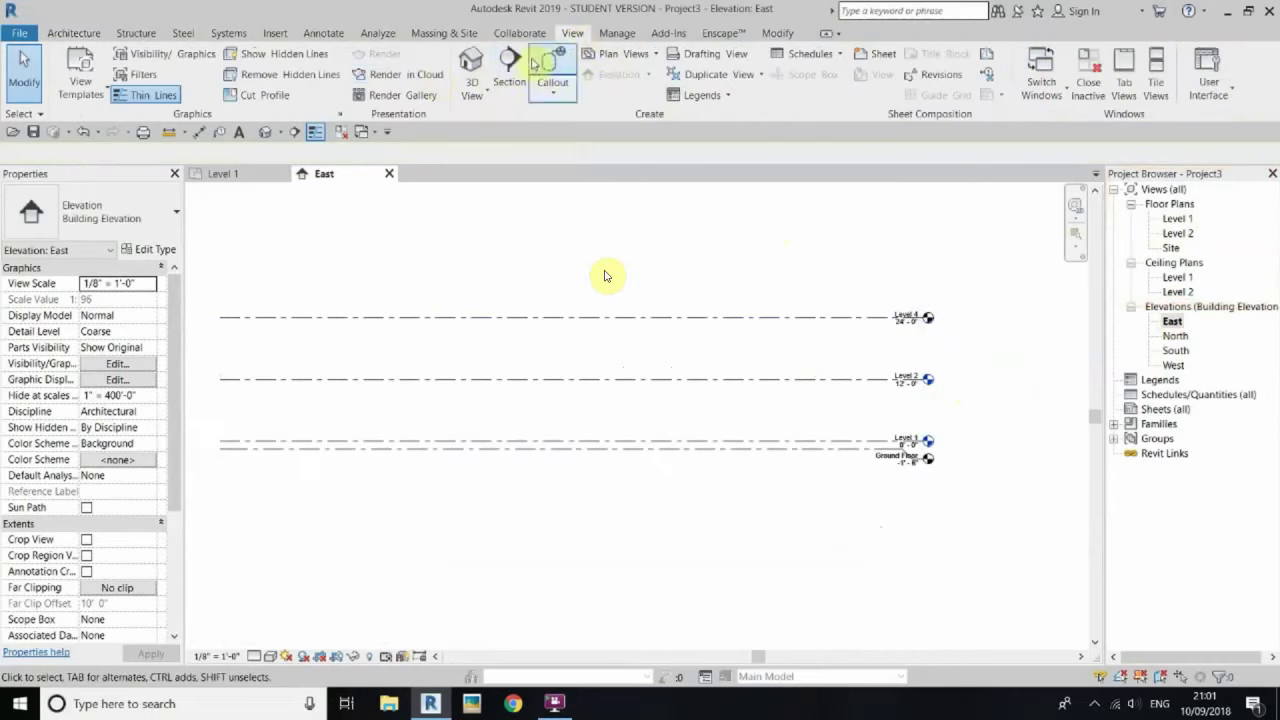
left_click(630, 56)
left_click(614, 80)
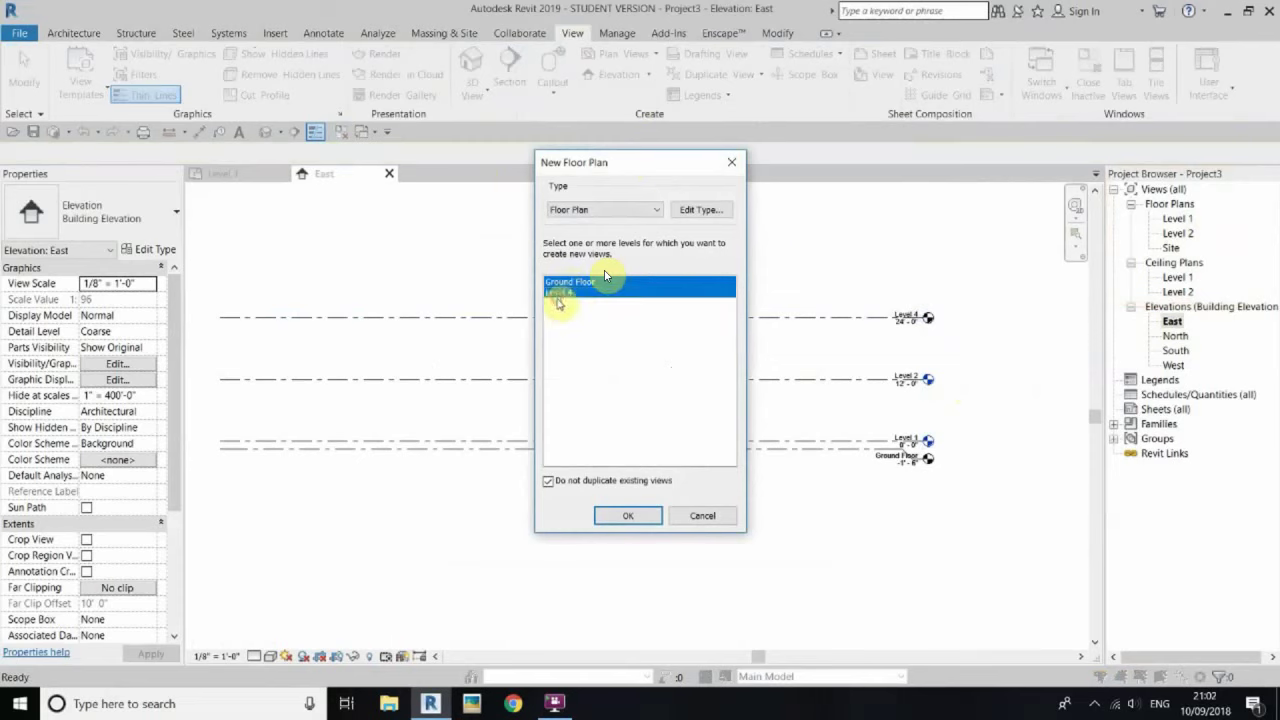
left_click(628, 515)
Step: Open the Level 1 plan and import Classical Architecture.dwg into it
double_click(1184, 234)
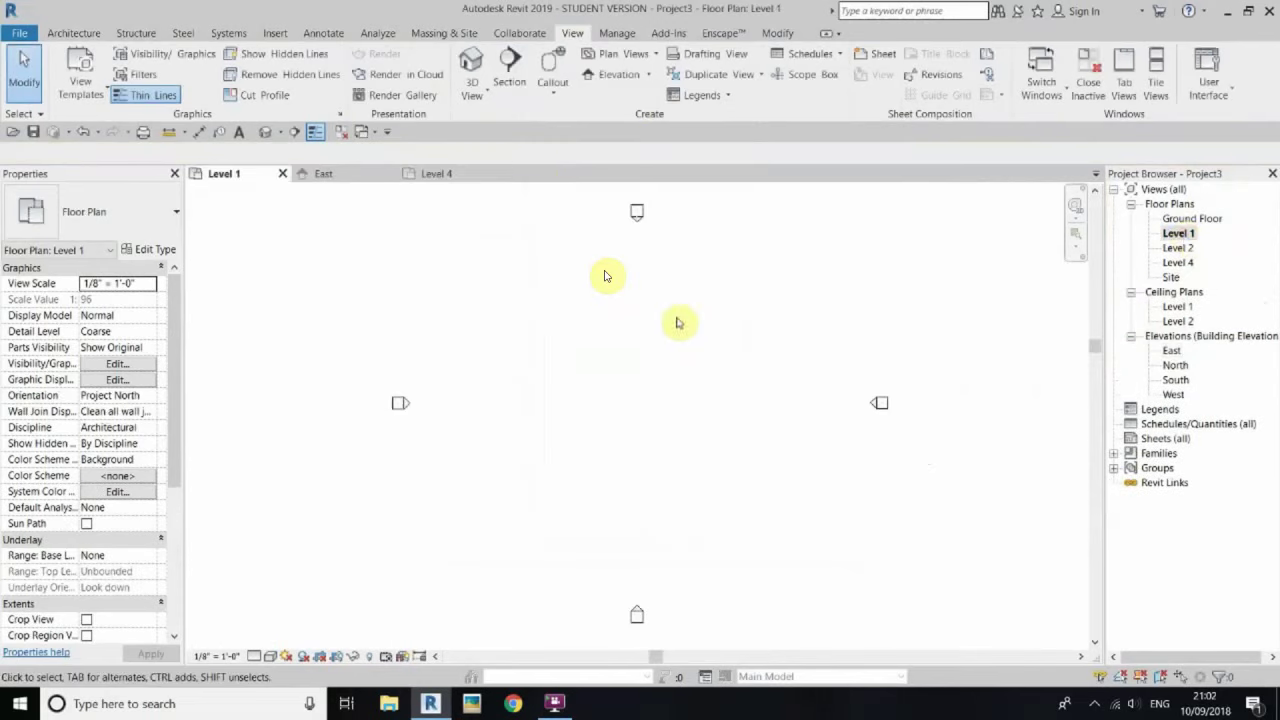
left_click(341, 131)
left_click(275, 33)
left_click(389, 82)
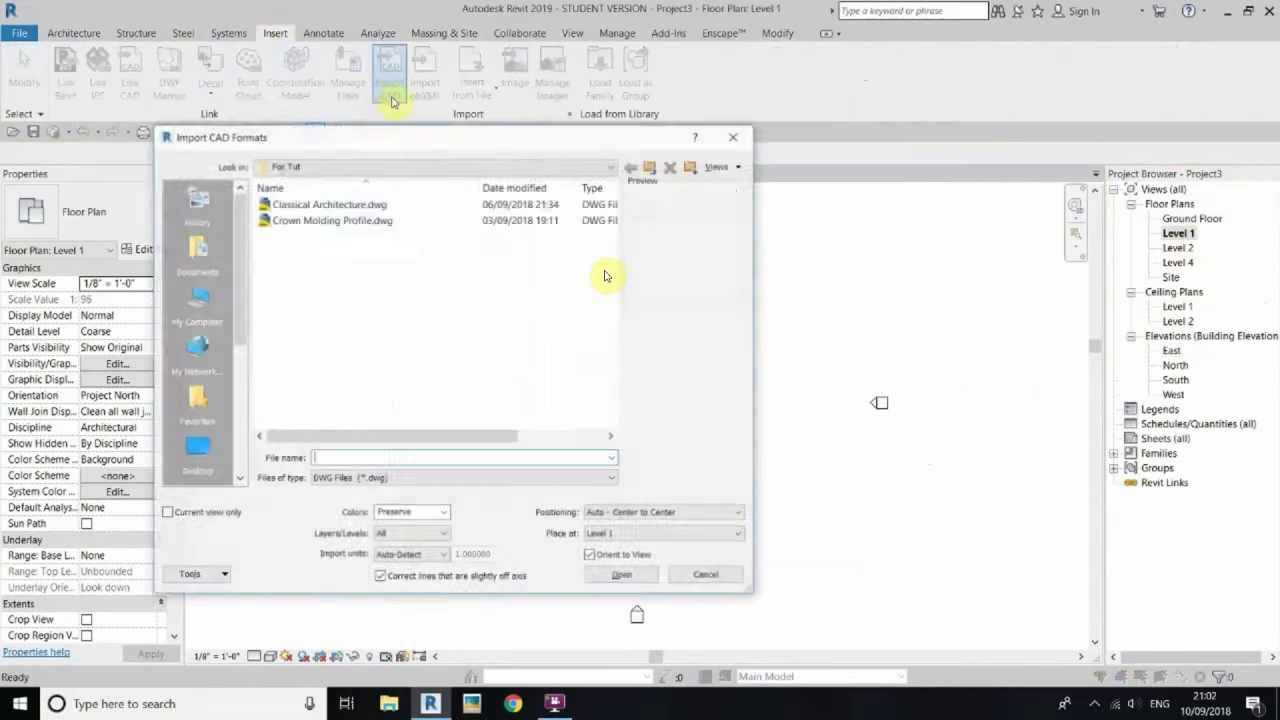
left_click(329, 203)
left_click(665, 512)
left_click(640, 523)
left_click(623, 576)
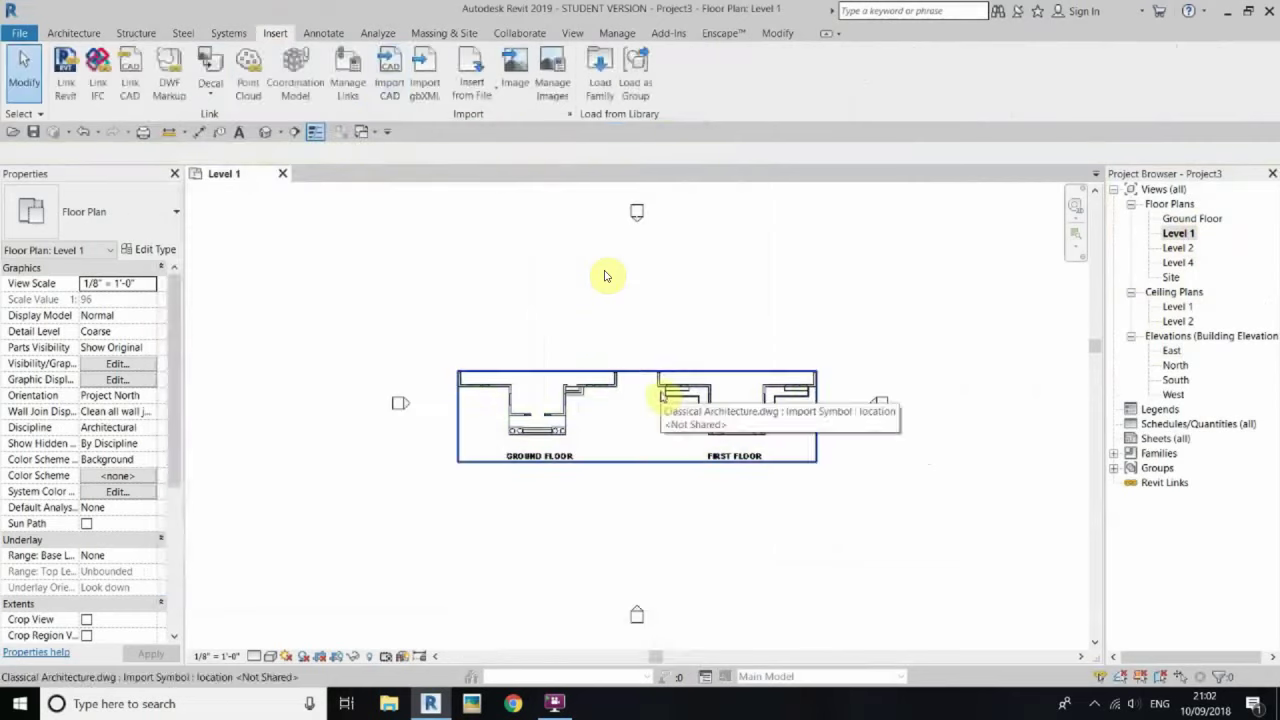
key("Escape")
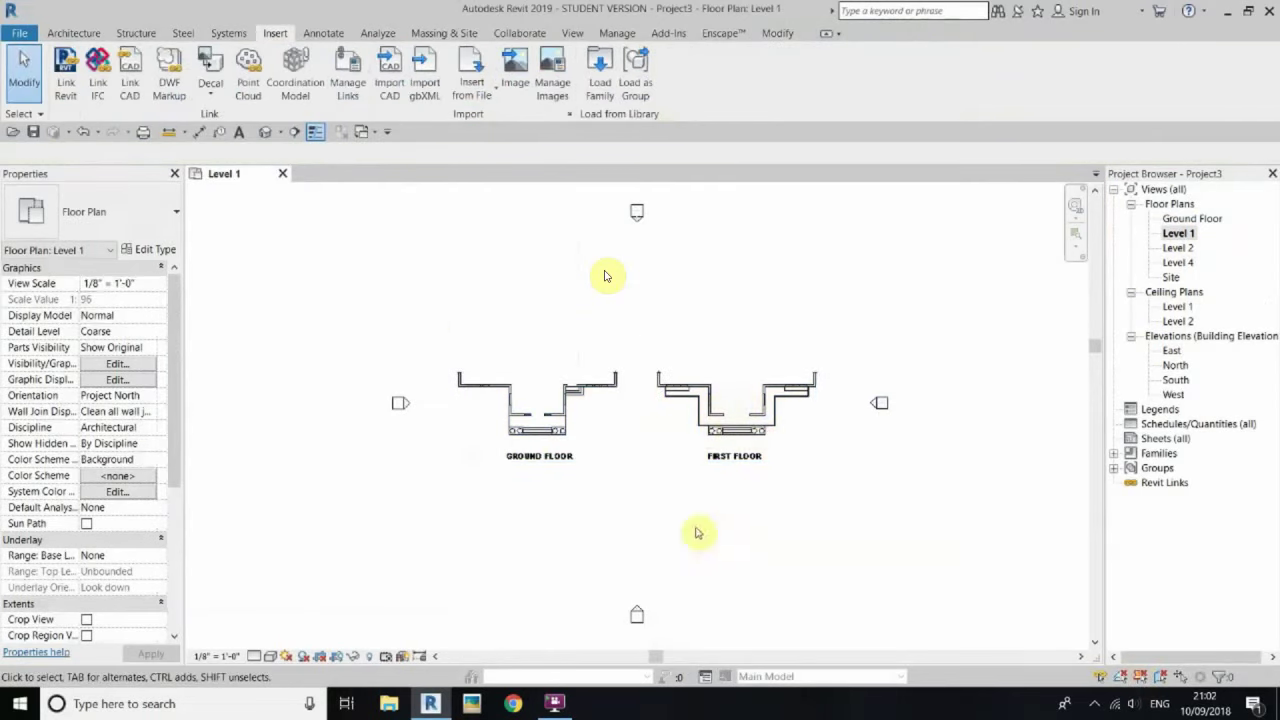
key("w")
key("a")
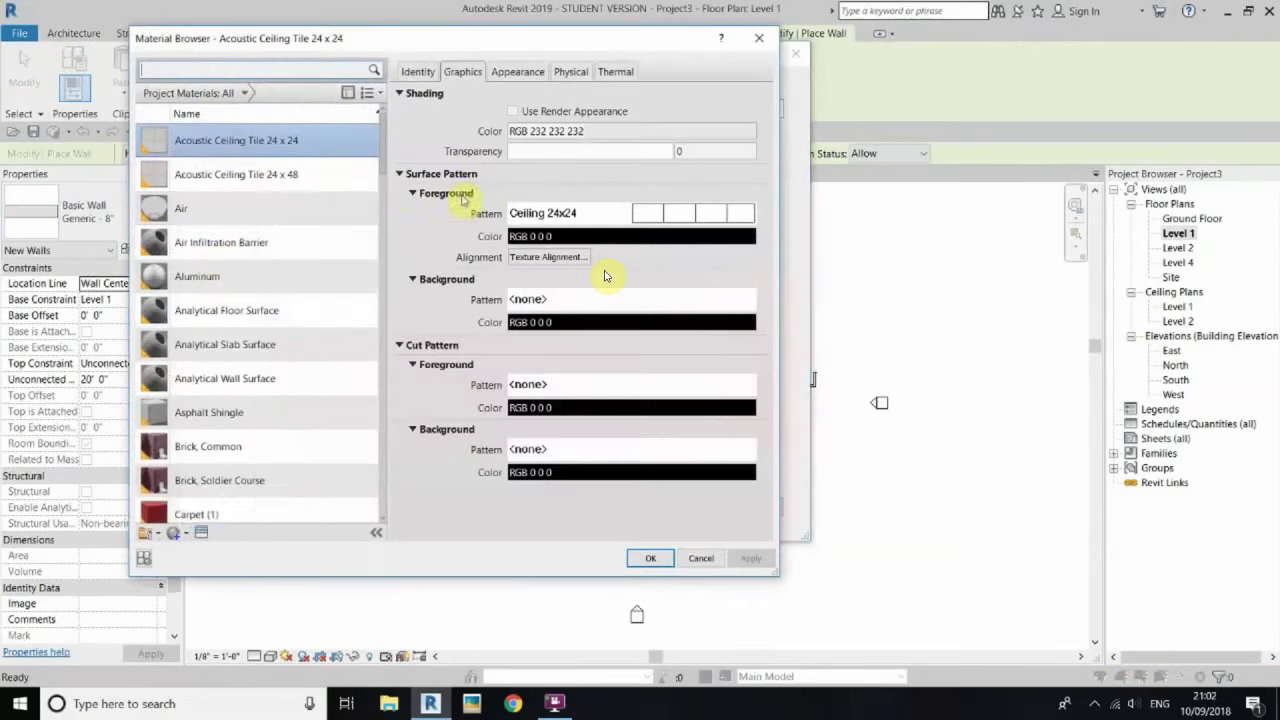
Step: Give the Generic - 8" wall structure a new material 'Wall' with Travertine - Cream appearance
left_click(157, 532)
left_click(200, 540)
right_click(217, 320)
type("Wall")
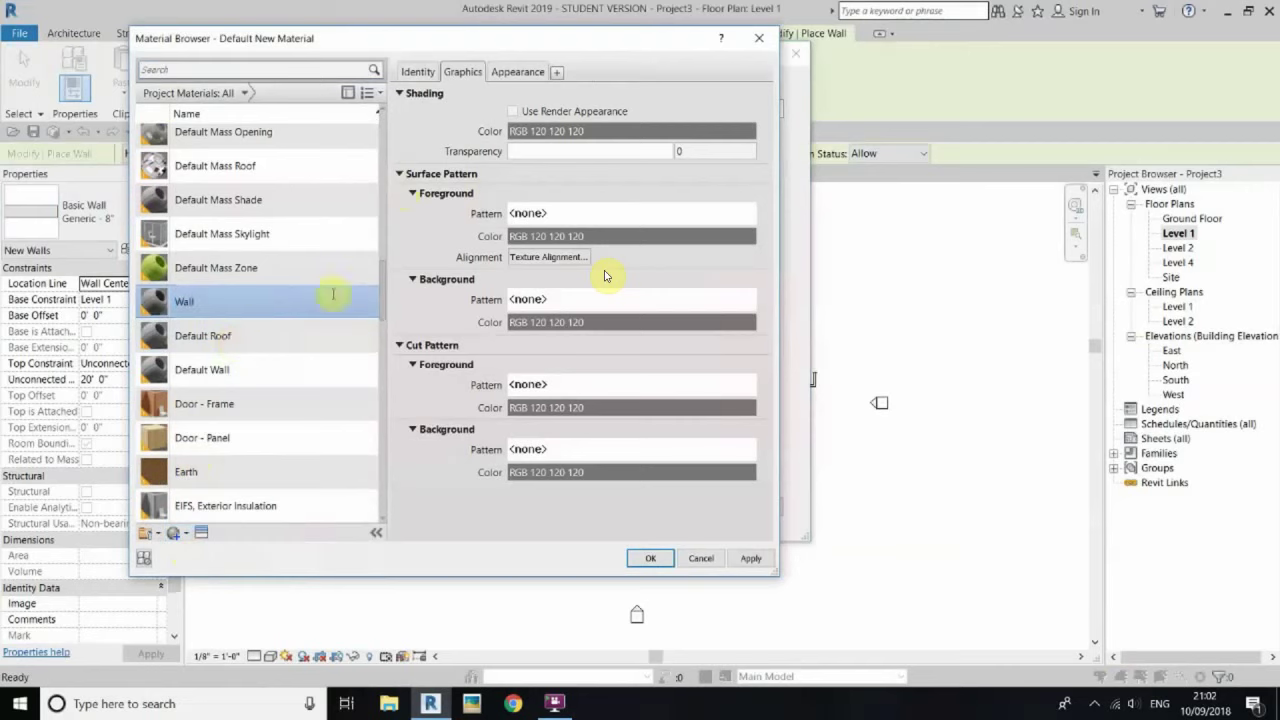
left_click(201, 532)
type("Travert")
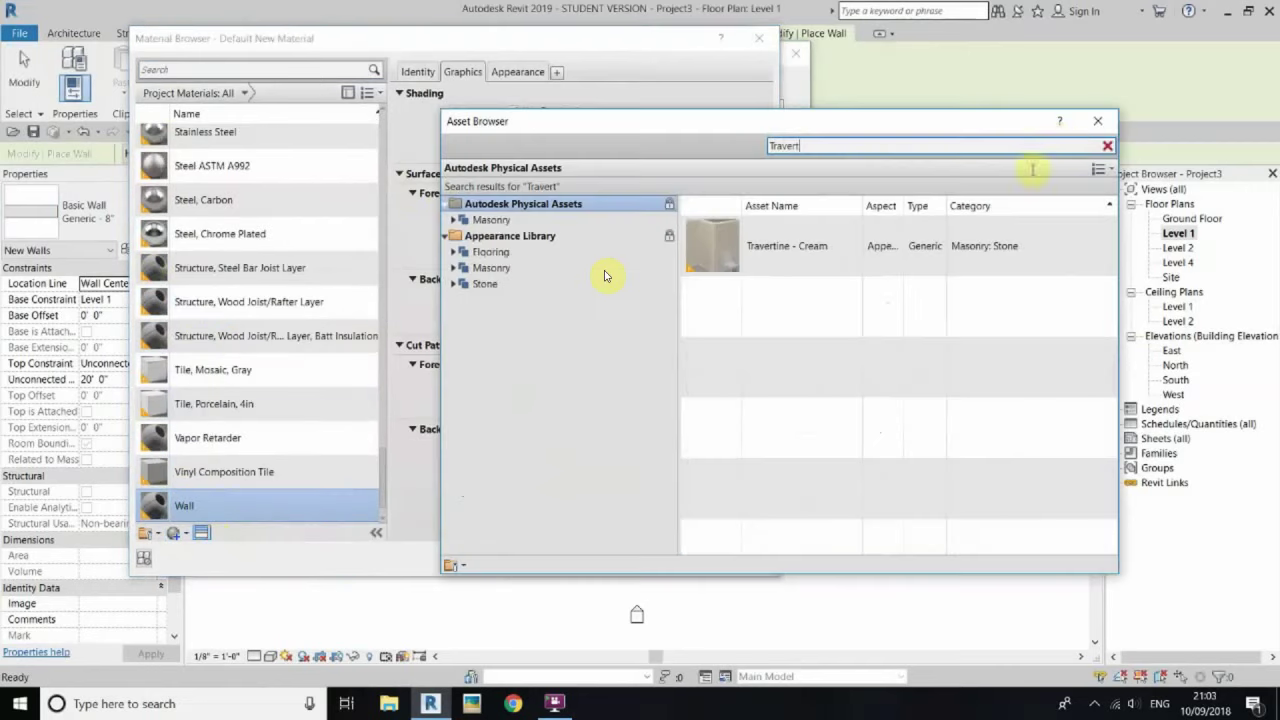
left_click(1107, 248)
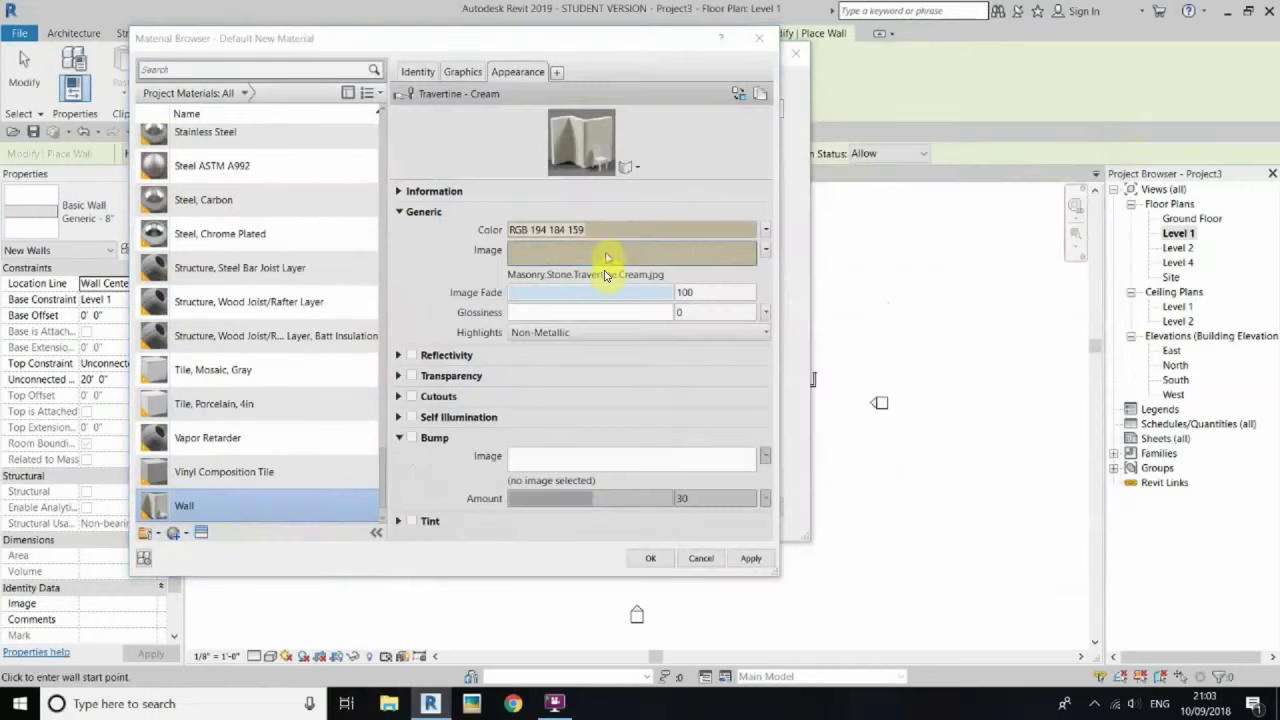
left_click(641, 553)
left_click(607, 511)
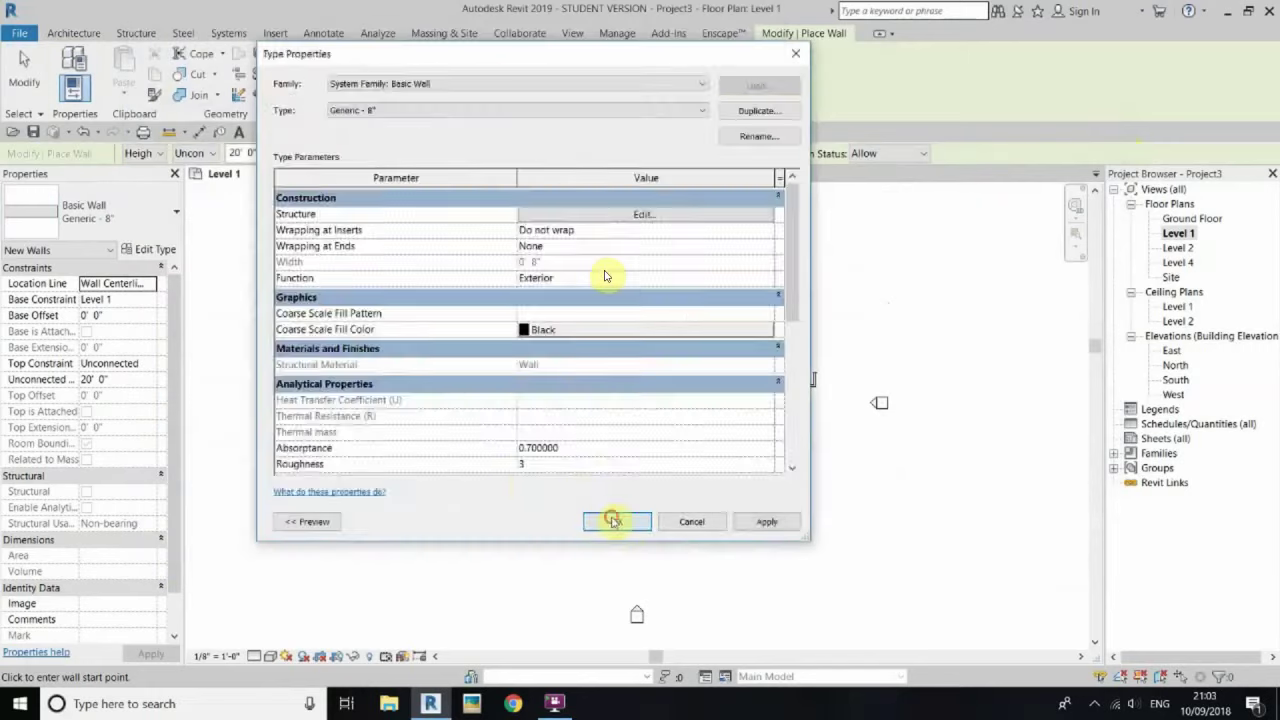
left_click(614, 520)
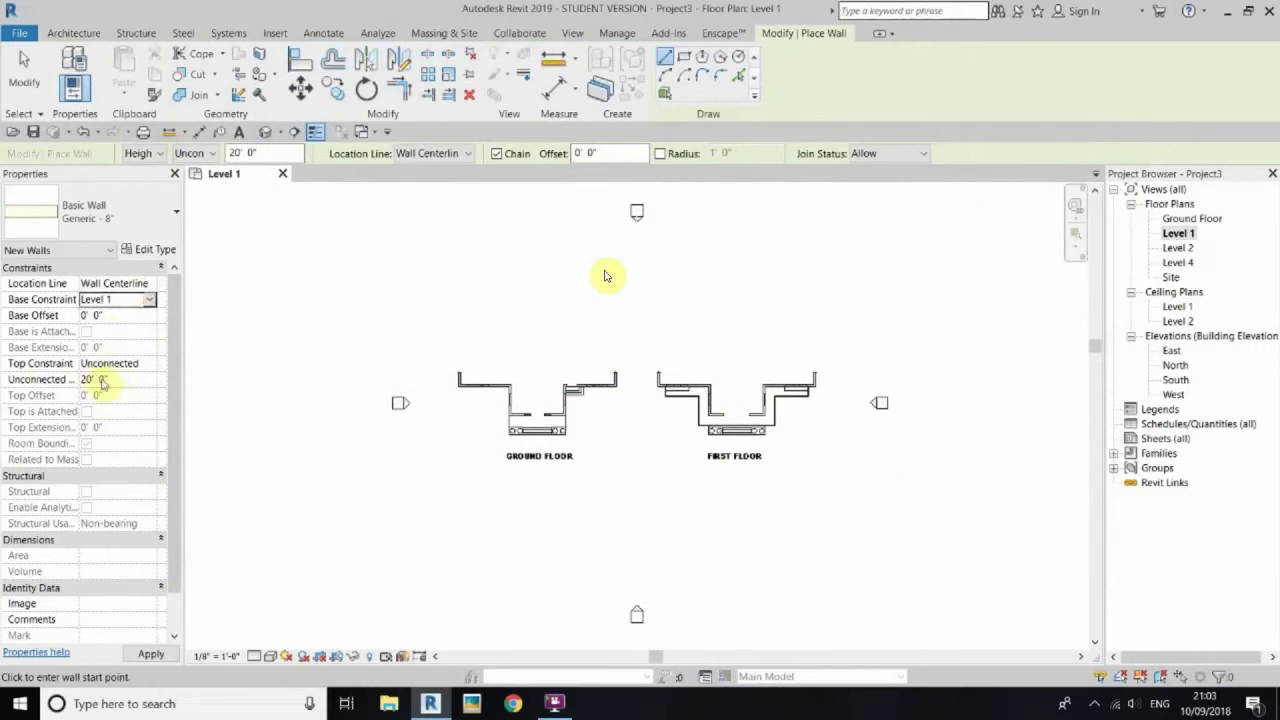
Step: Trace a closed loop of 12' Generic - 8" walls over the ground-floor outline
scroll(446, 378, "up", 4)
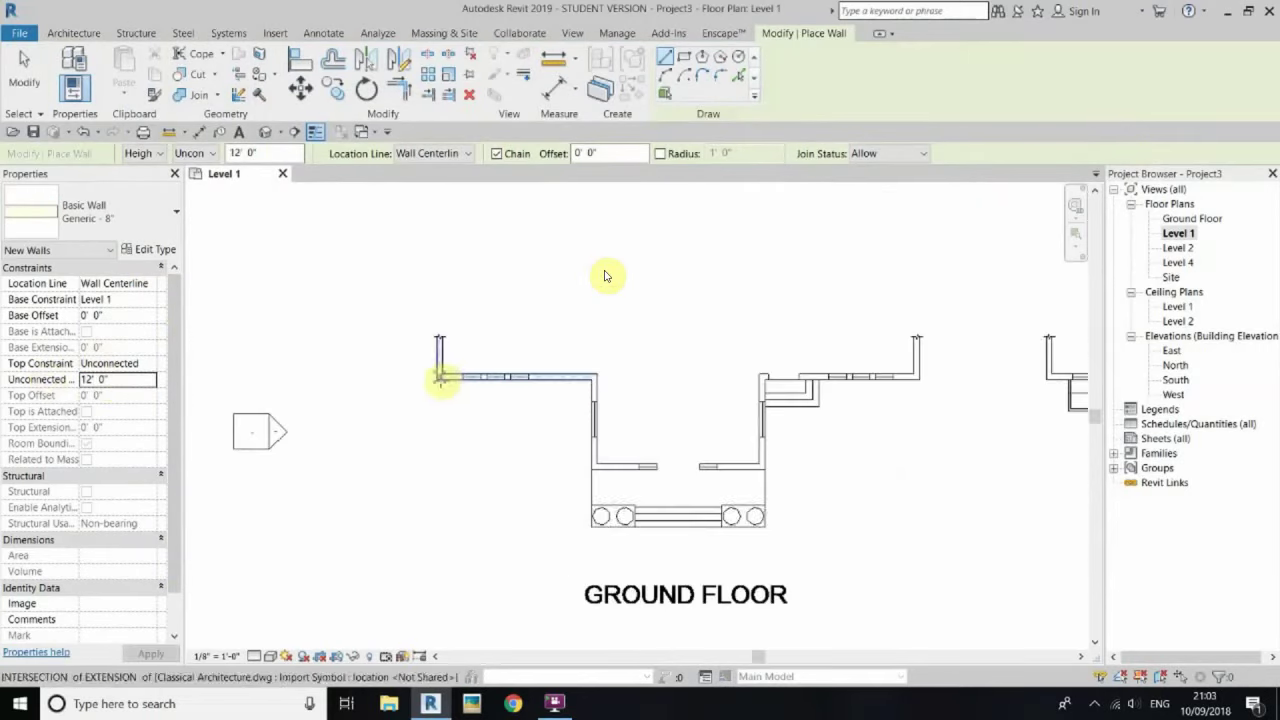
left_click(591, 383)
key("Escape")
scroll(910, 366, "down", 2)
left_click(912, 360)
left_click(915, 240)
left_click(678, 240)
Step: Show the new walls in the default 3D view and select them
left_click(265, 131)
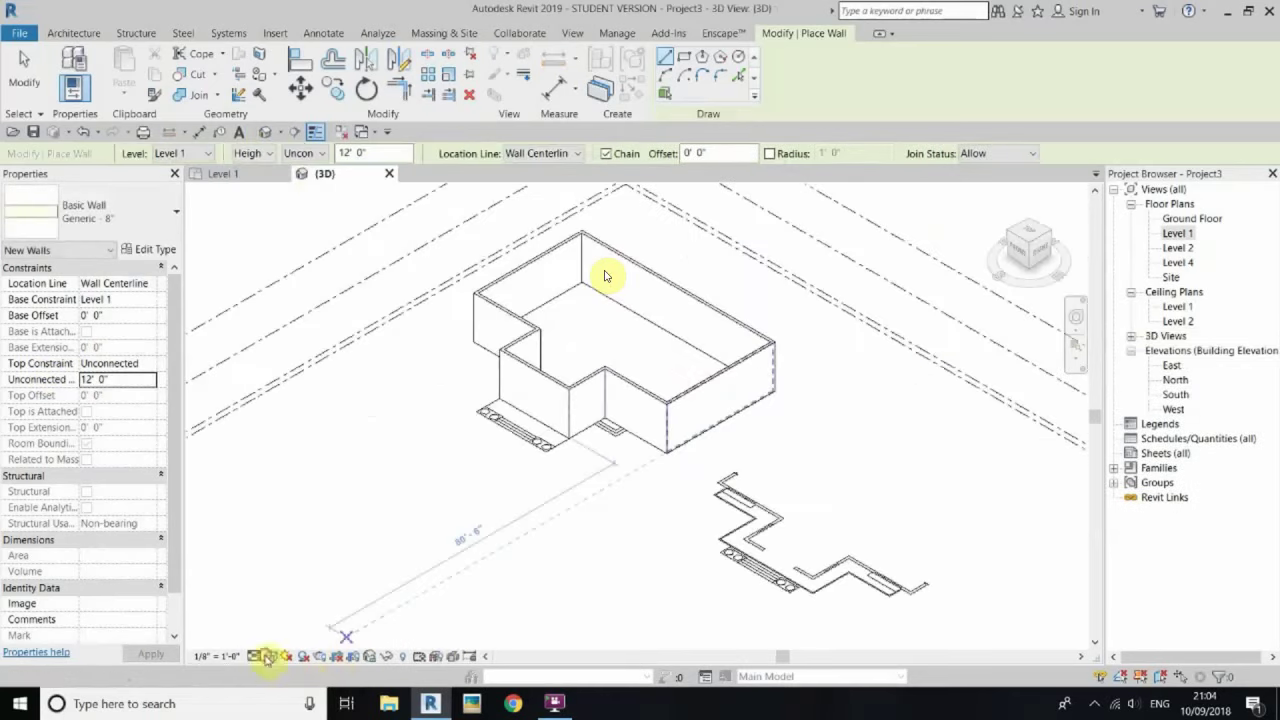
scroll(605, 277, "up", 5)
scroll(605, 277, "up", 2)
scroll(607, 277, "down", 3)
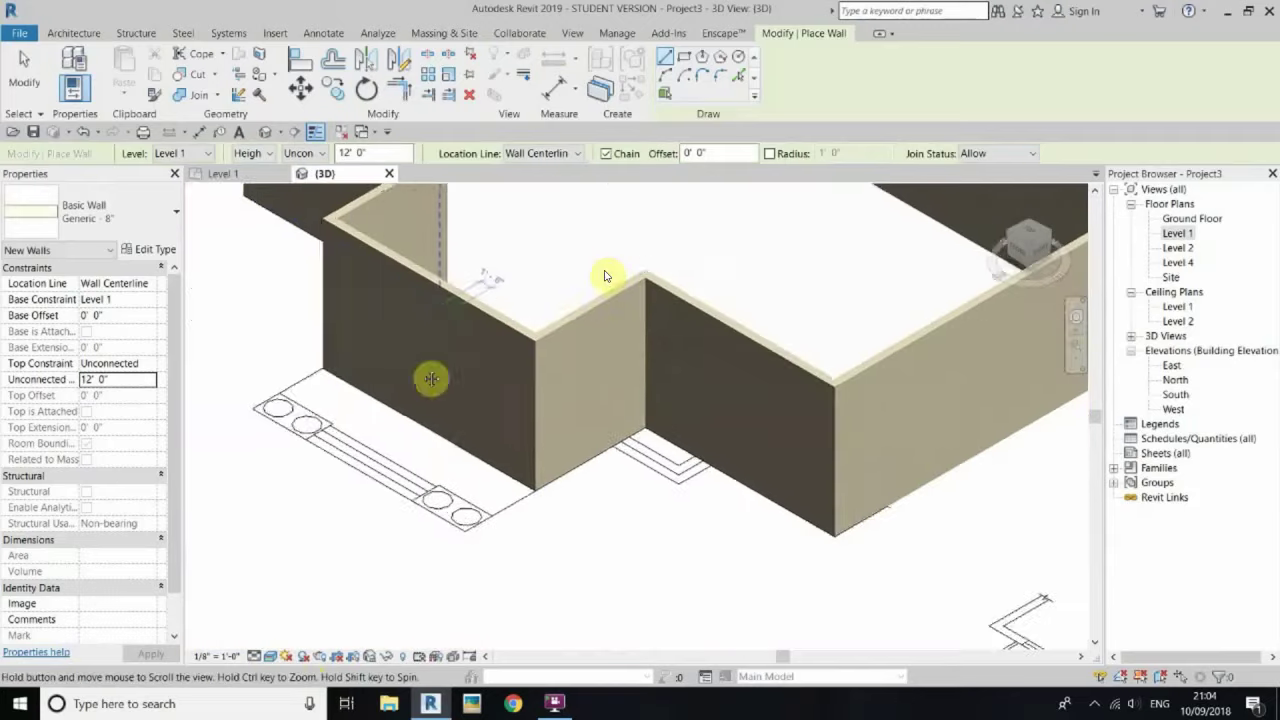
right_click(605, 277)
left_click(625, 287)
Step: Adjust the Structure material's texture scale, then return to the Level 1 plan
left_click(586, 471)
left_click(148, 249)
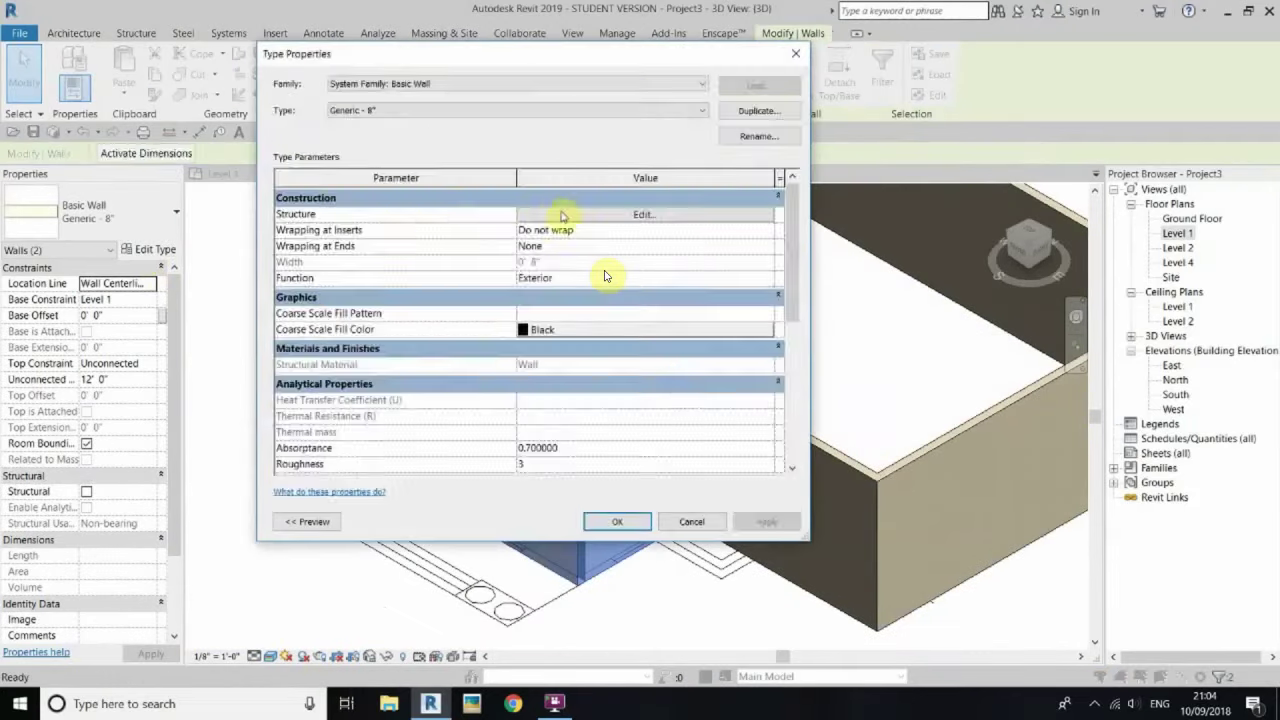
left_click(663, 214)
left_click(519, 225)
left_click(606, 274)
scroll(642, 400, "down", 3)
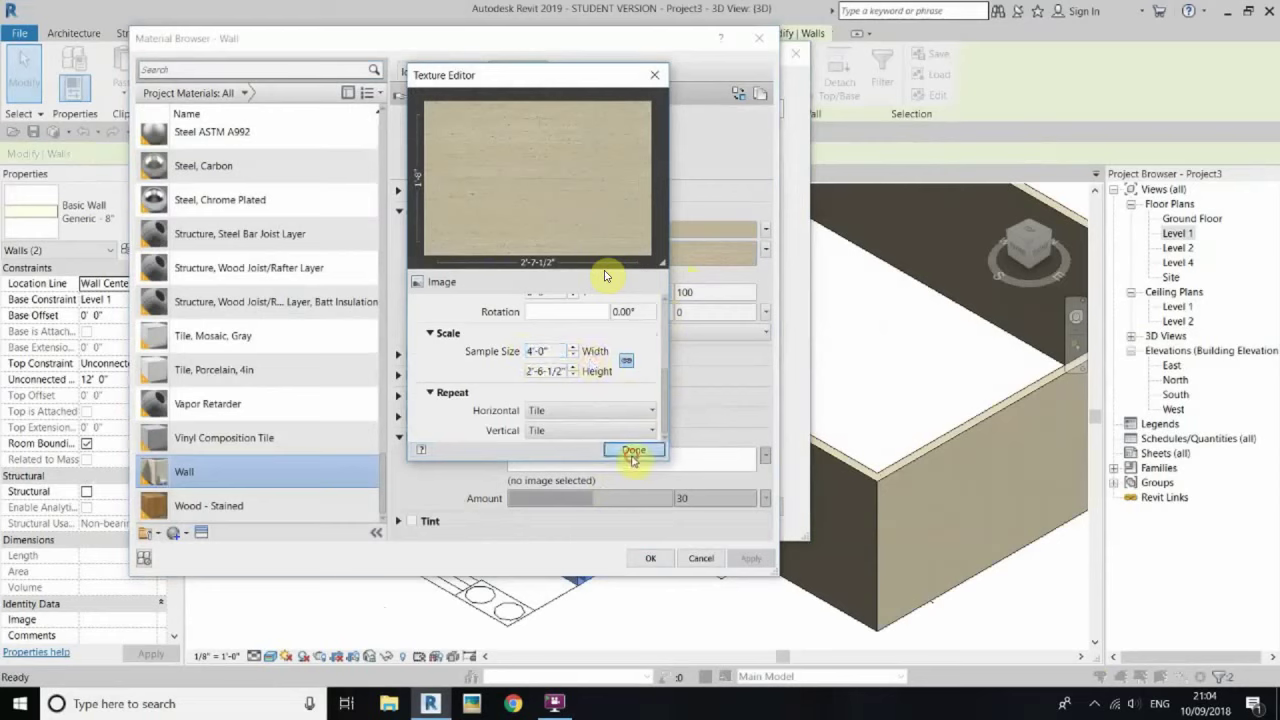
left_click(632, 452)
left_click(646, 636)
left_click(603, 506)
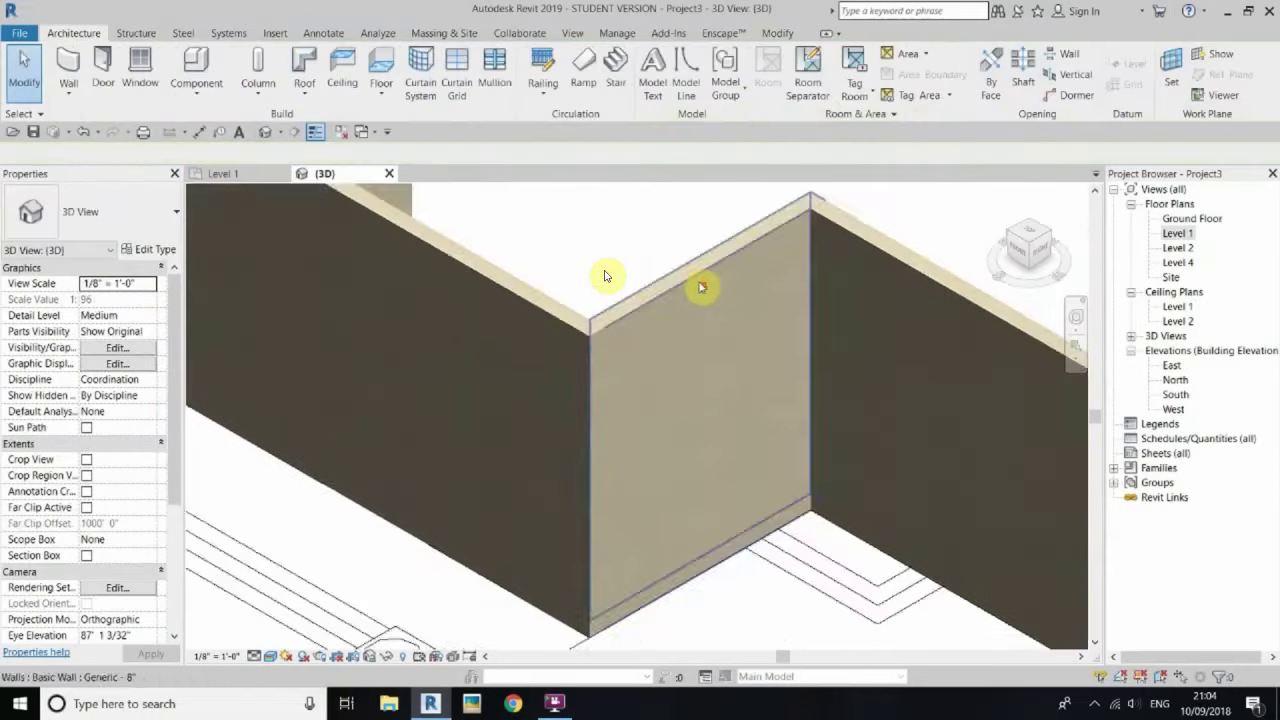
scroll(701, 287, "down", 3)
key("ctrl+Tab")
scroll(851, 360, "up", 2)
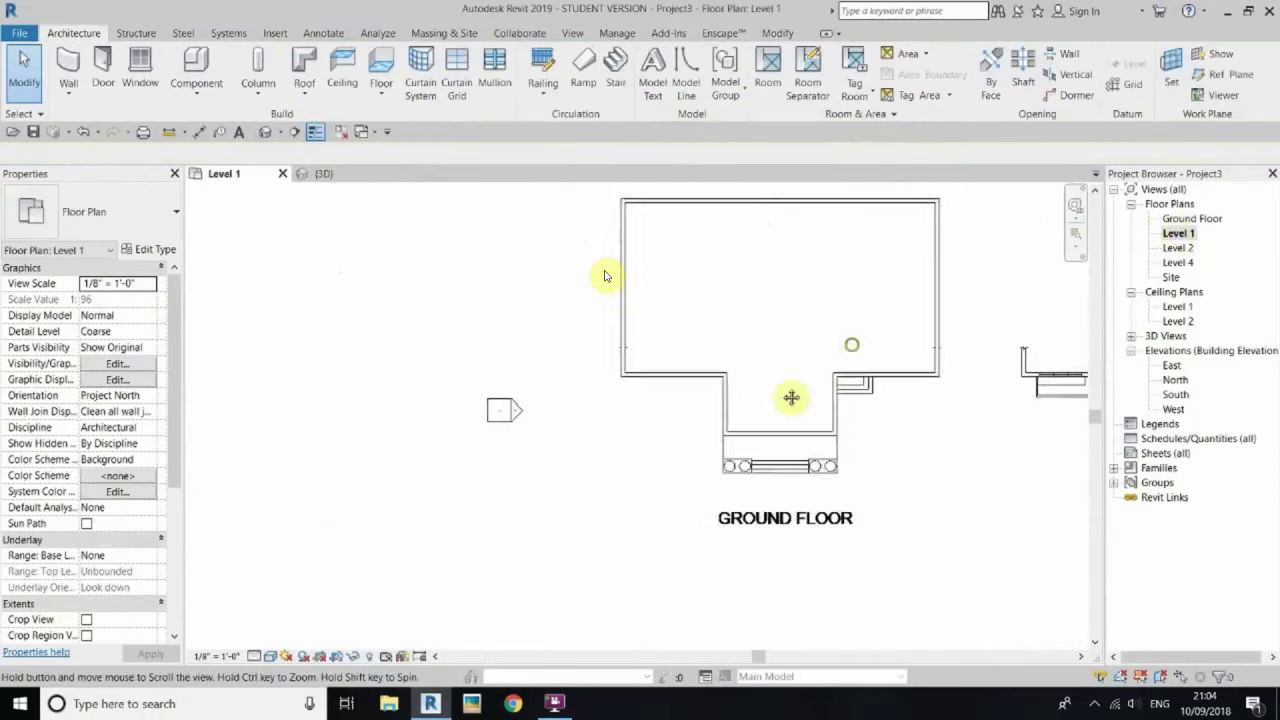
scroll(851, 360, "down", 2)
Step: Choose the Curtain Wall 1 type with a 6' 0" unconnected height
left_click(270, 656)
scroll(526, 479, "up", 5)
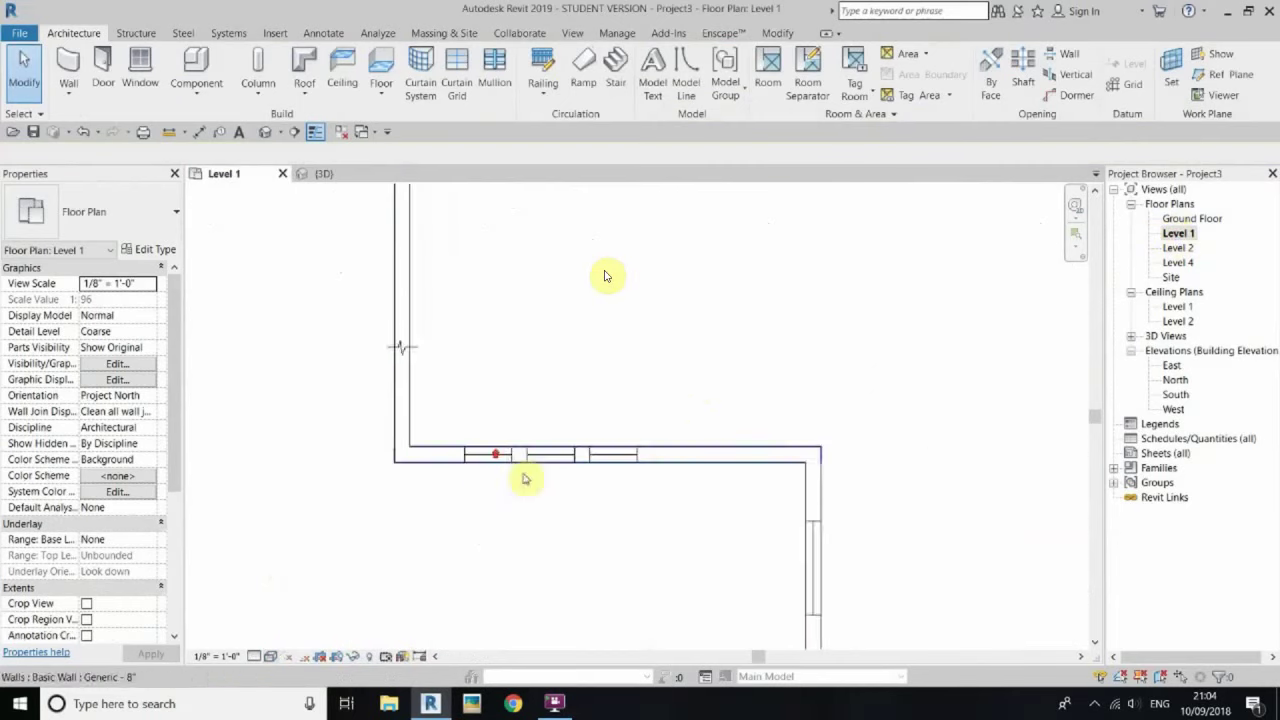
scroll(526, 479, "up", 1)
left_click(68, 62)
left_click(100, 211)
scroll(100, 450, "down", 5)
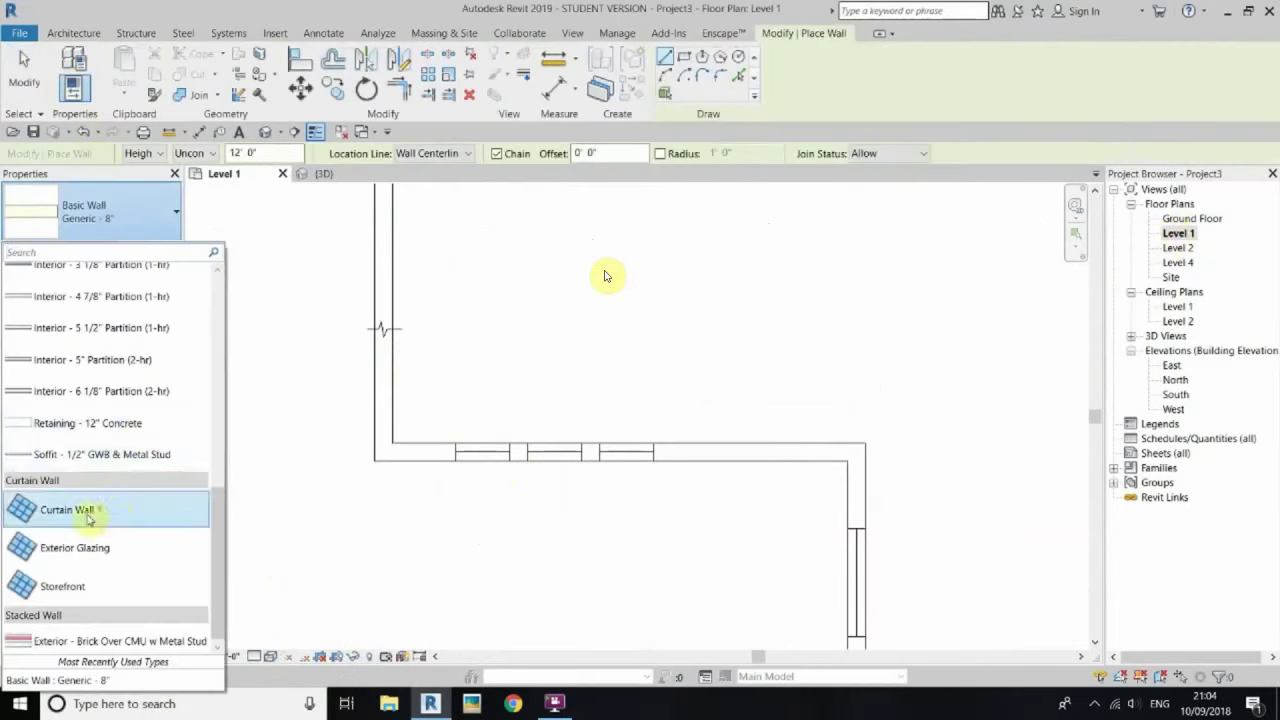
left_click(89, 519)
left_click(158, 252)
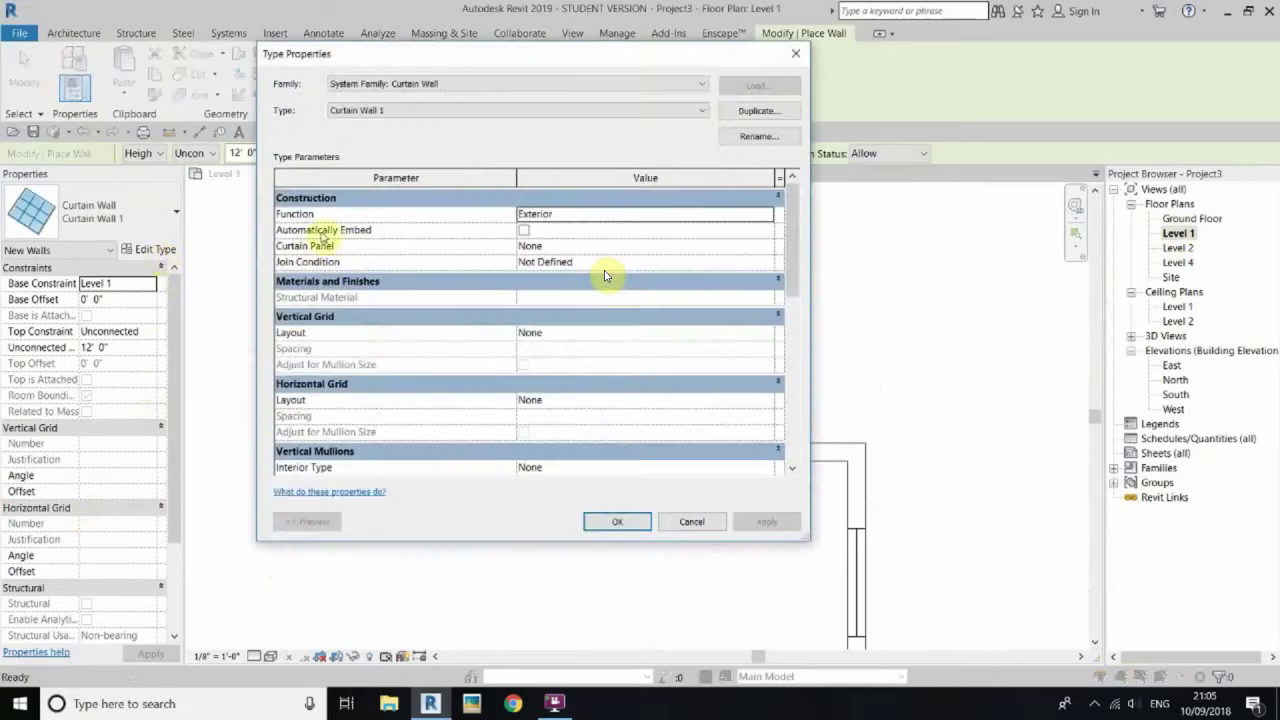
left_click(641, 524)
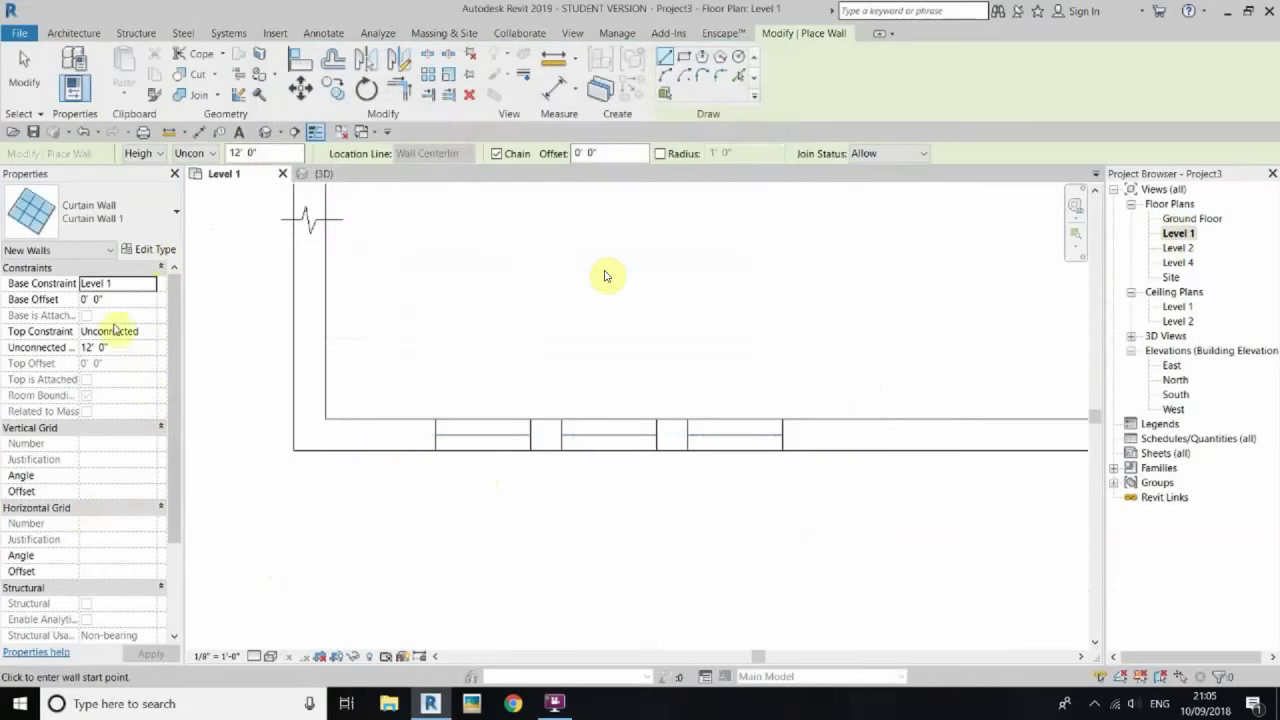
left_click(118, 347)
type("6'")
key("Return")
Step: Draw the curtain wall segment in the Level 1 wall and zoom in on it in 3D
left_click(434, 434)
left_click(528, 434)
left_click(286, 131)
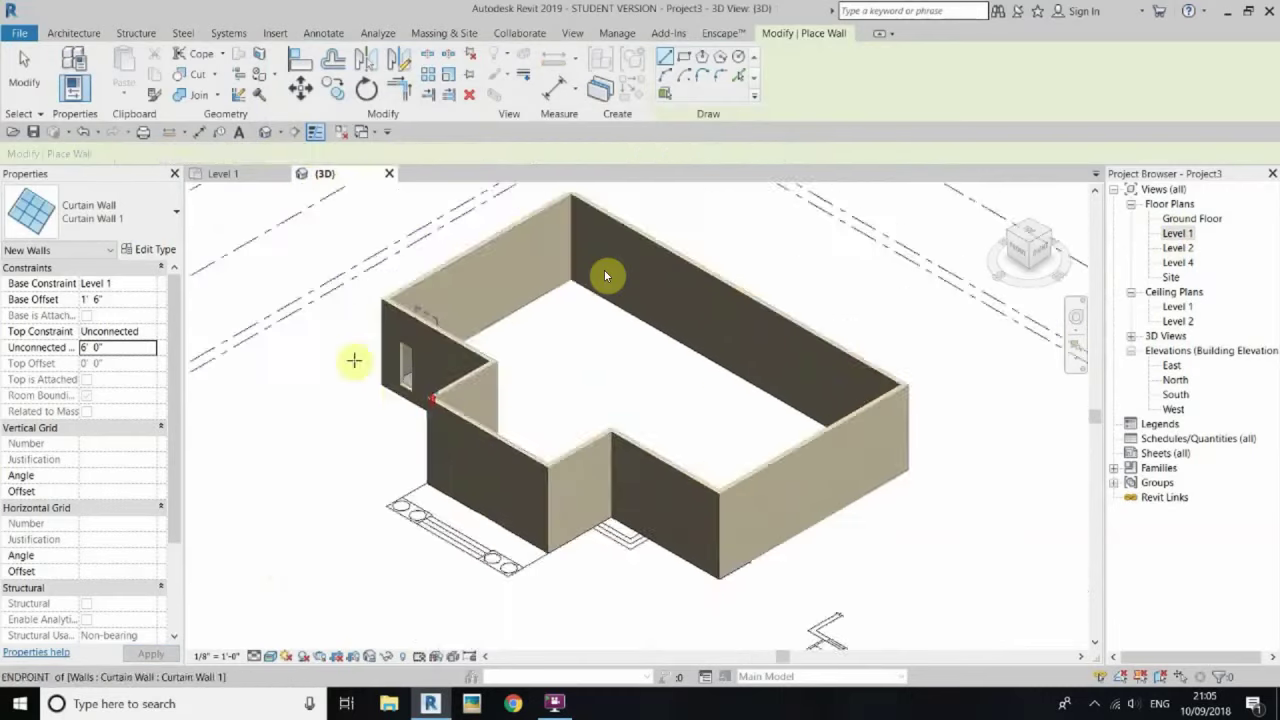
scroll(406, 392, "up", 5)
scroll(451, 449, "down", 2)
right_click(393, 360)
left_click(393, 361)
scroll(549, 407, "up", 2)
scroll(523, 343, "up", 2)
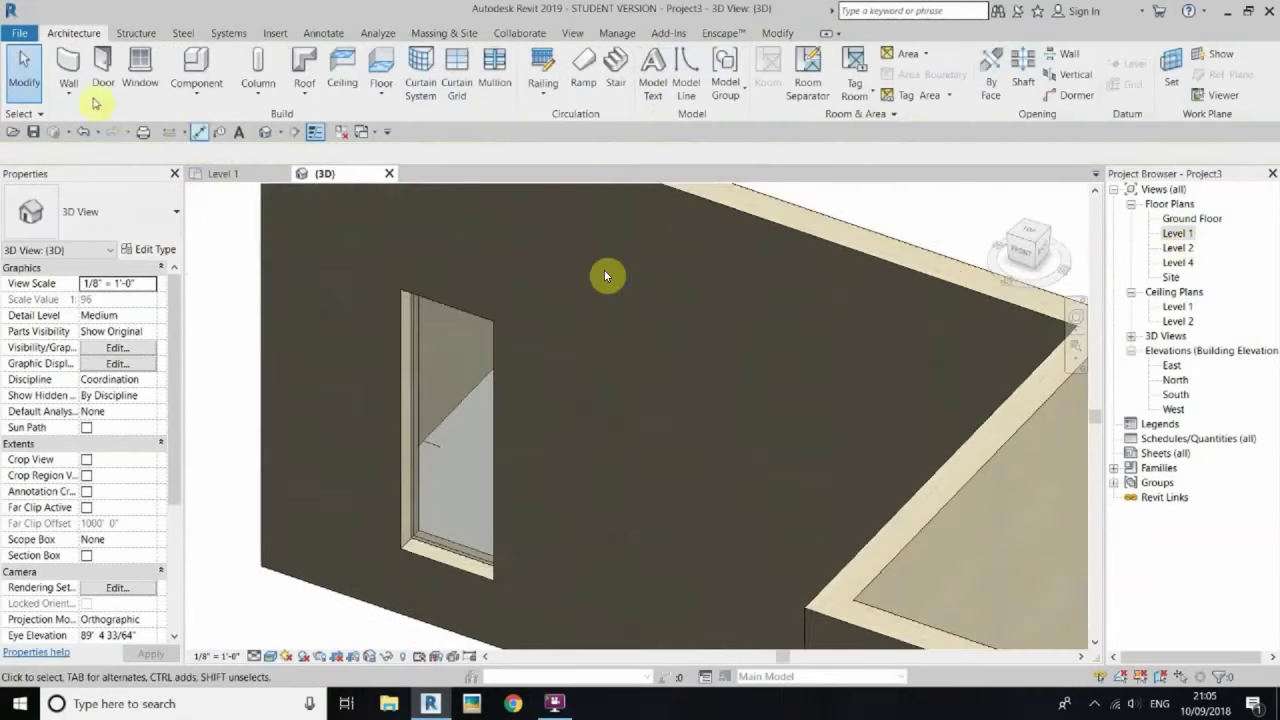
Step: In the South elevation, add a horizontal curtain grid line to the window and copy it
double_click(1175, 394)
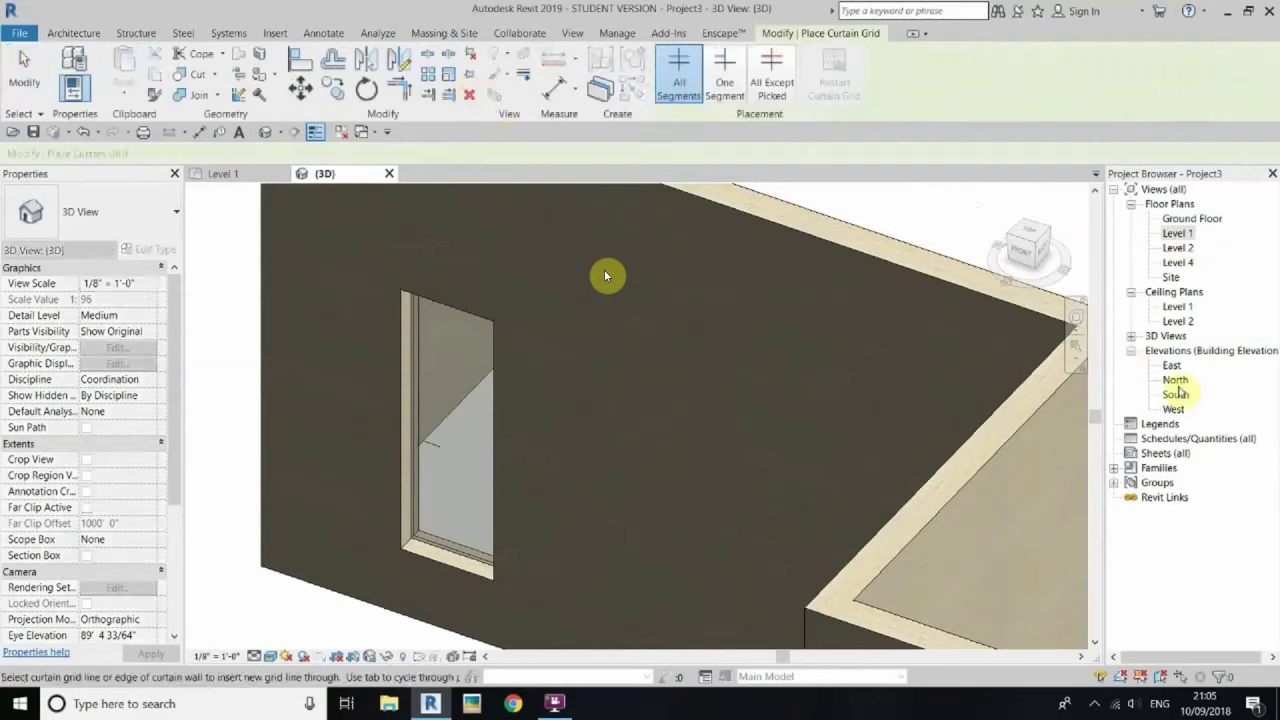
left_click(457, 68)
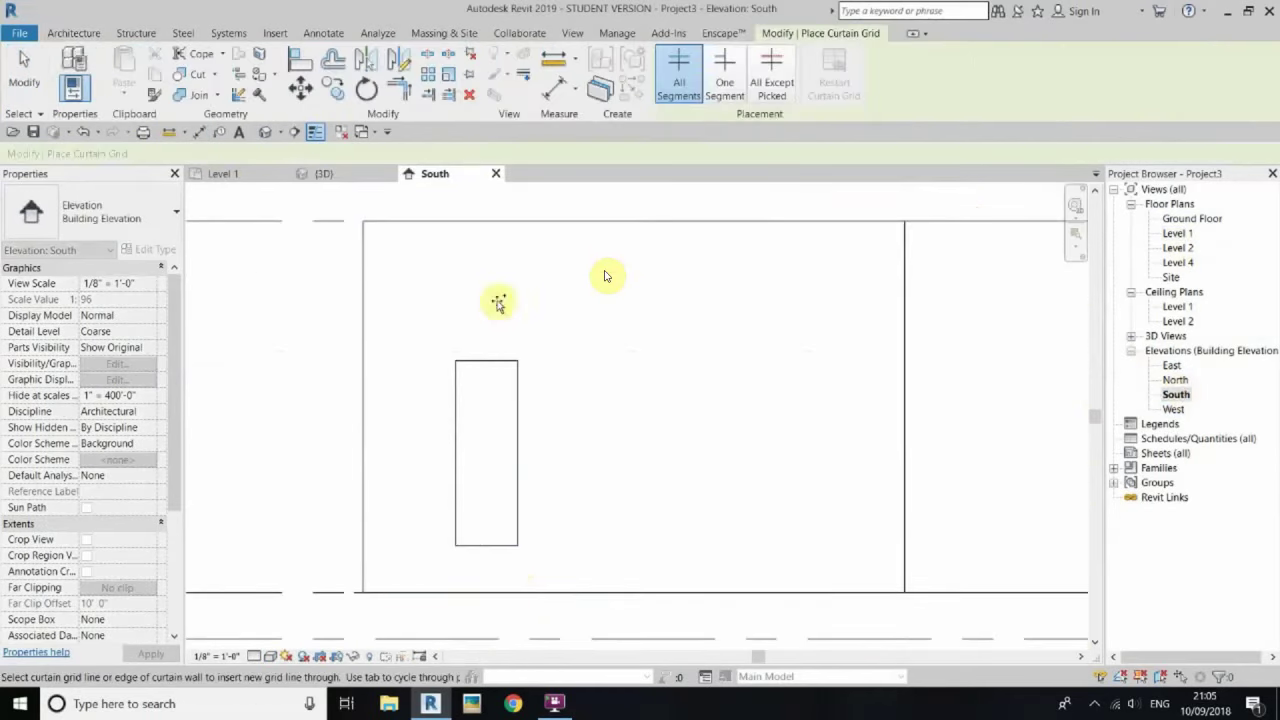
key("Escape")
scroll(521, 530, "up", 3)
left_click(450, 517)
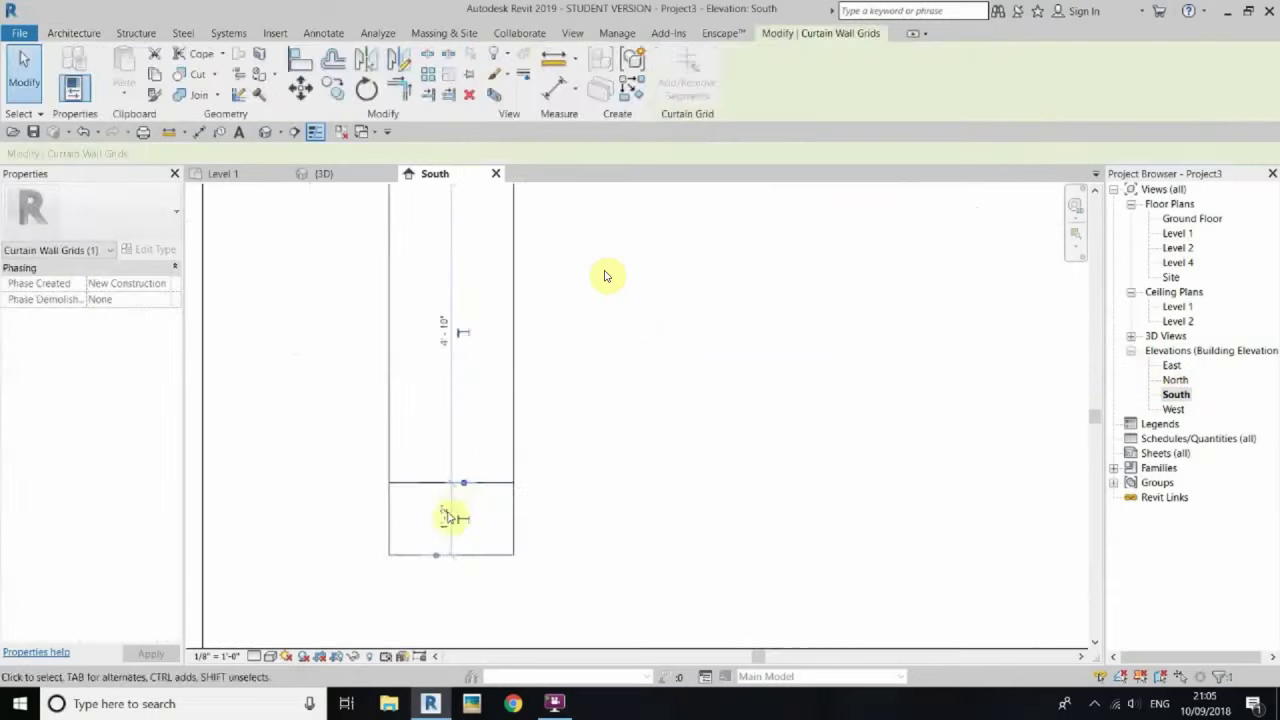
scroll(512, 540, "down", 2)
key("Escape")
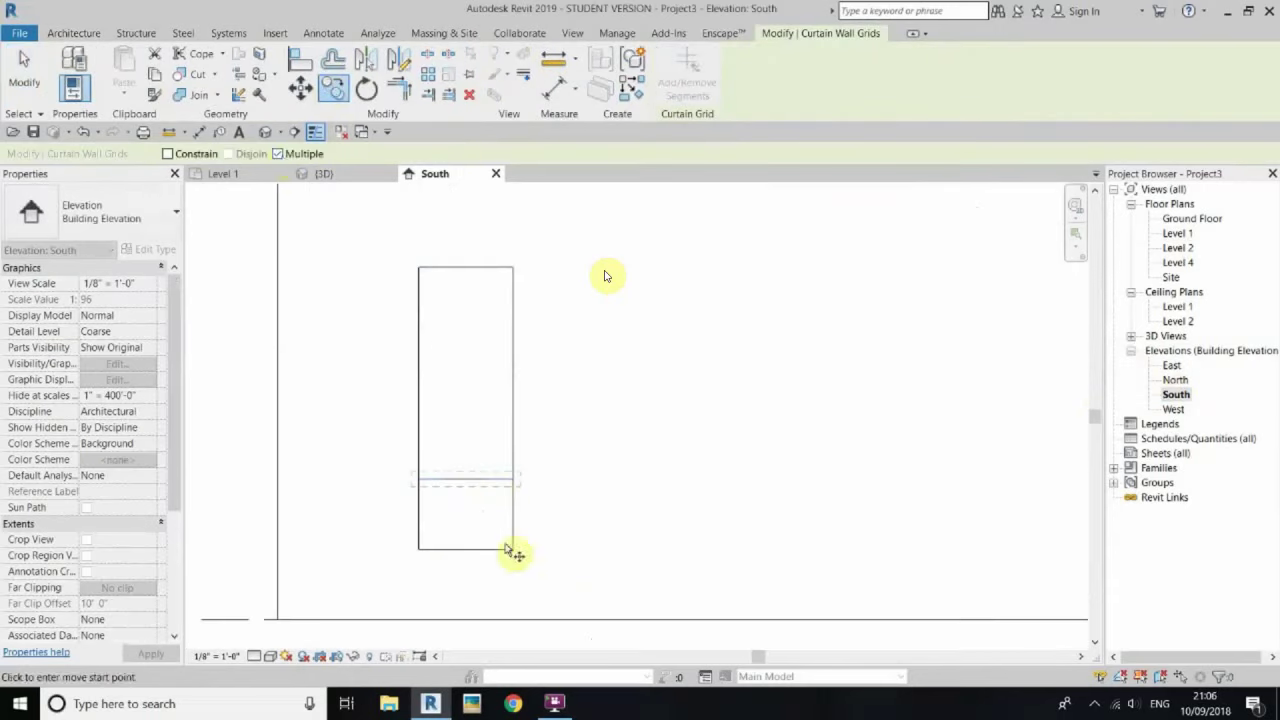
Step: Place a 1" Square rectangular mullion on the upper grid line
left_click(494, 68)
left_click(150, 211)
left_click(50, 411)
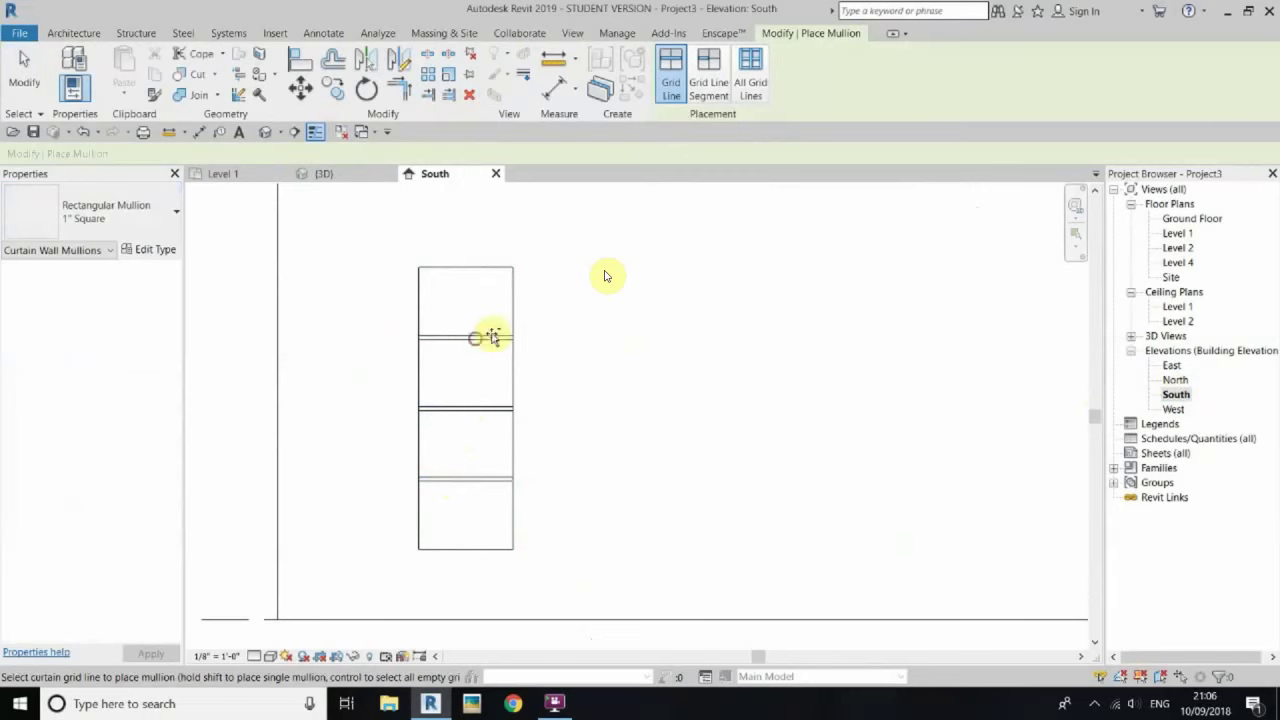
left_click(476, 340)
right_click(612, 340)
left_click(640, 346)
Step: Duplicate the mullion type as 1" Square 2 and edit its side-2 width
left_click(494, 75)
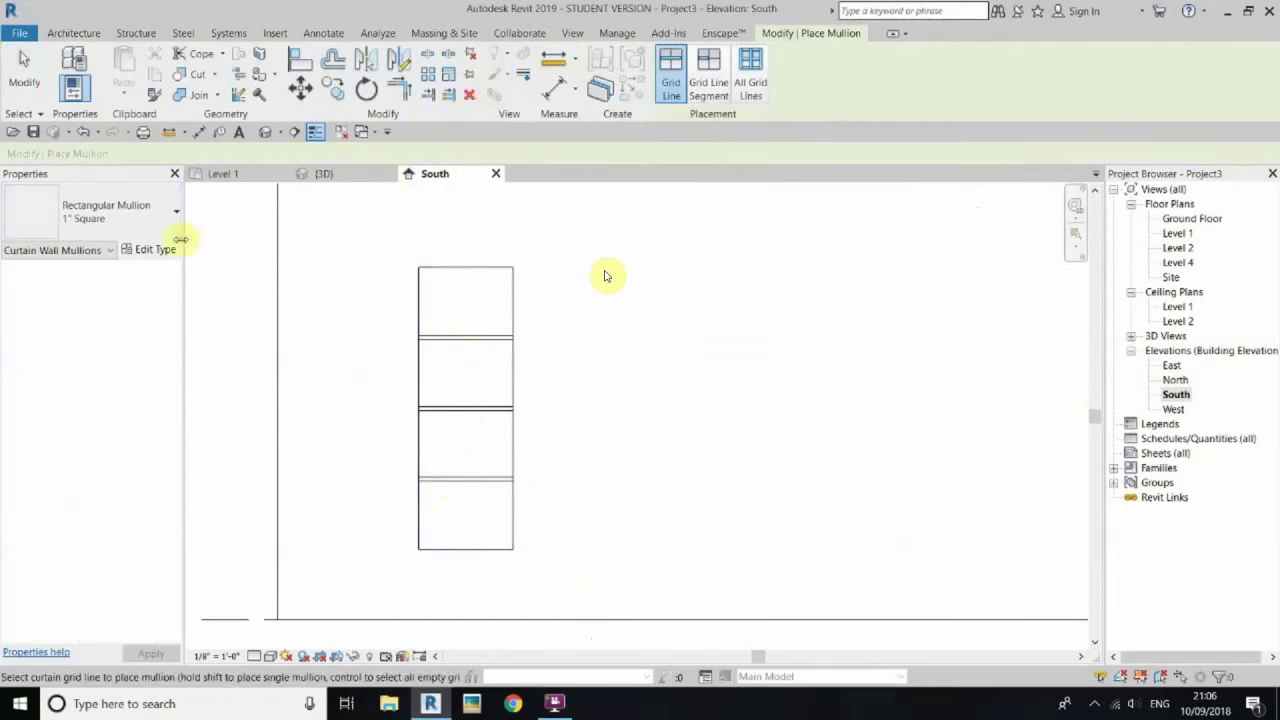
left_click(150, 249)
left_click(759, 110)
left_click(631, 380)
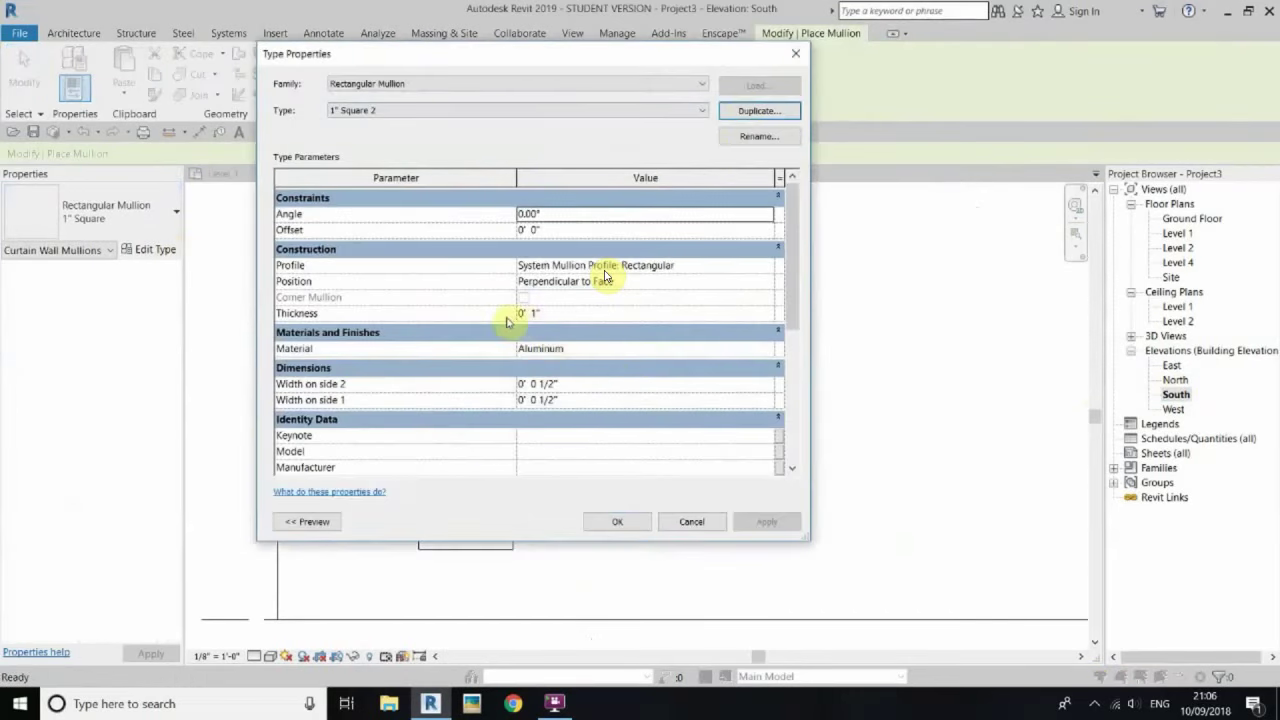
left_click(598, 384)
type("1.5")
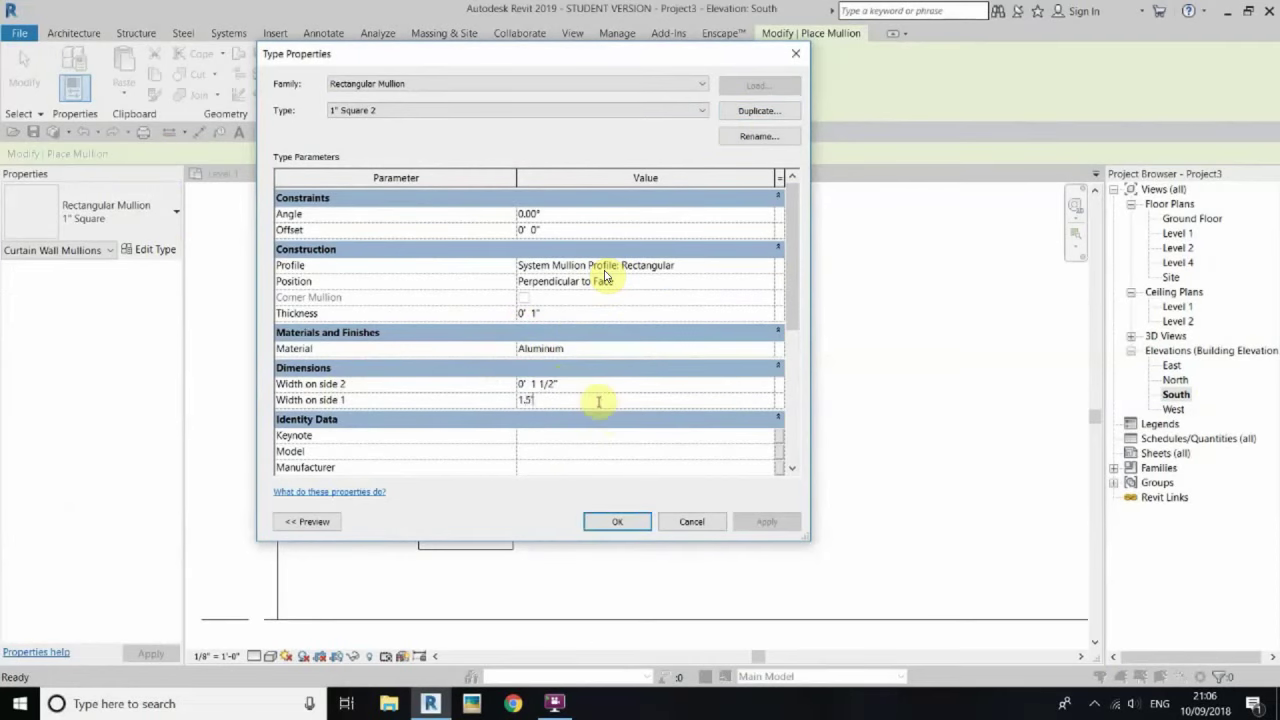
Step: Create a new material named White for the 1" Square 2 mullion
left_click(766, 349)
left_click(148, 532)
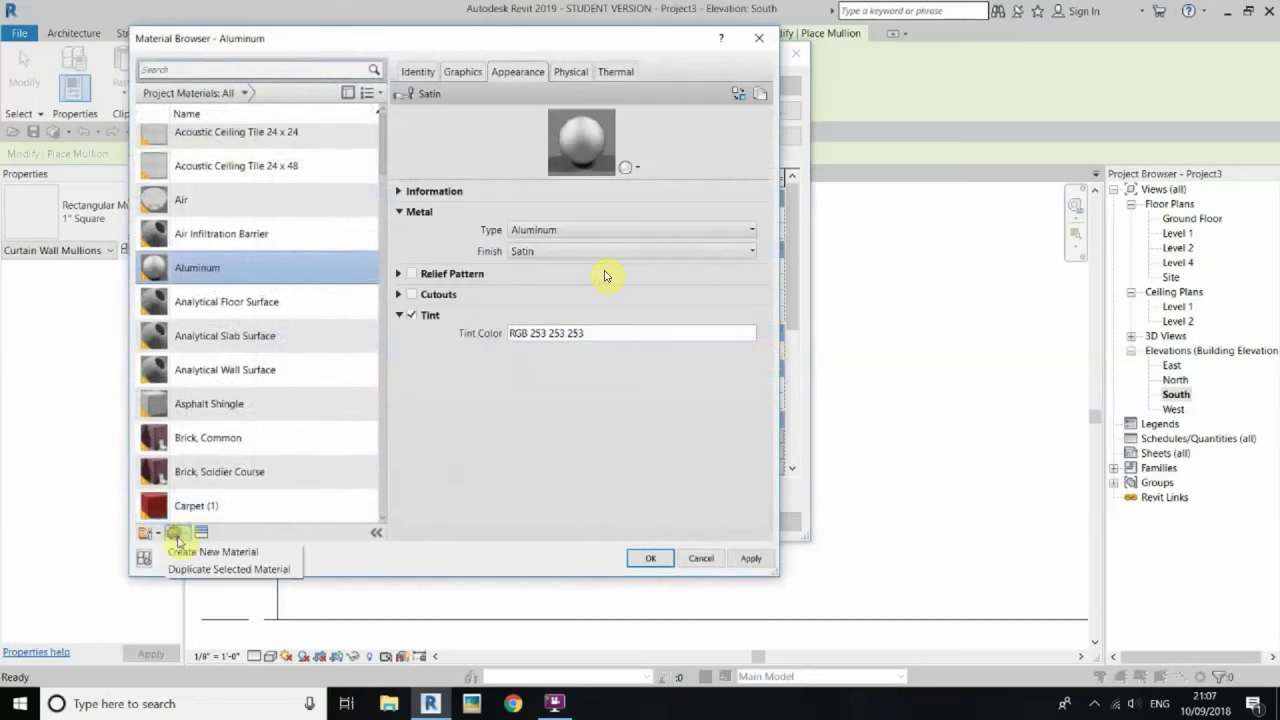
left_click(205, 551)
left_click(250, 356)
type("White")
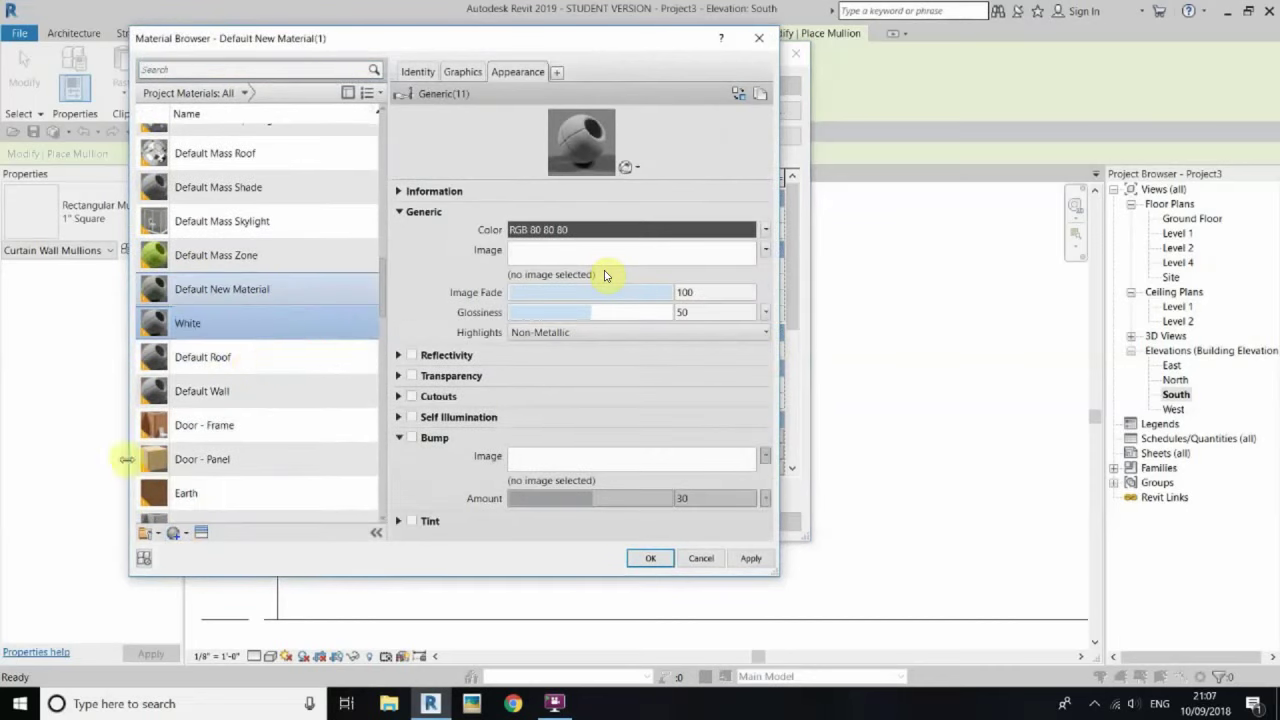
Step: Give White a matte Wall Paint appearance and apply it to the mullion type
left_click(201, 532)
left_click(480, 243)
left_click(453, 425)
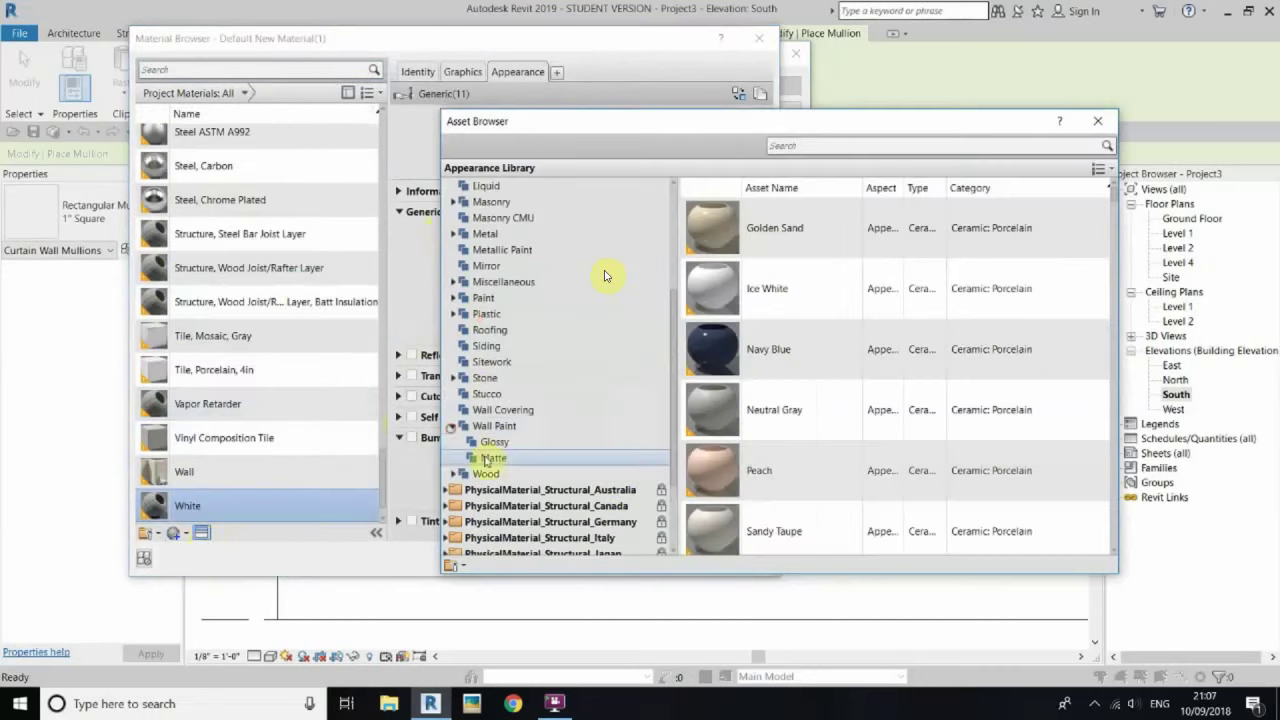
left_click(493, 457)
scroll(830, 390, "down", 5)
left_click(1098, 391)
left_click(1097, 121)
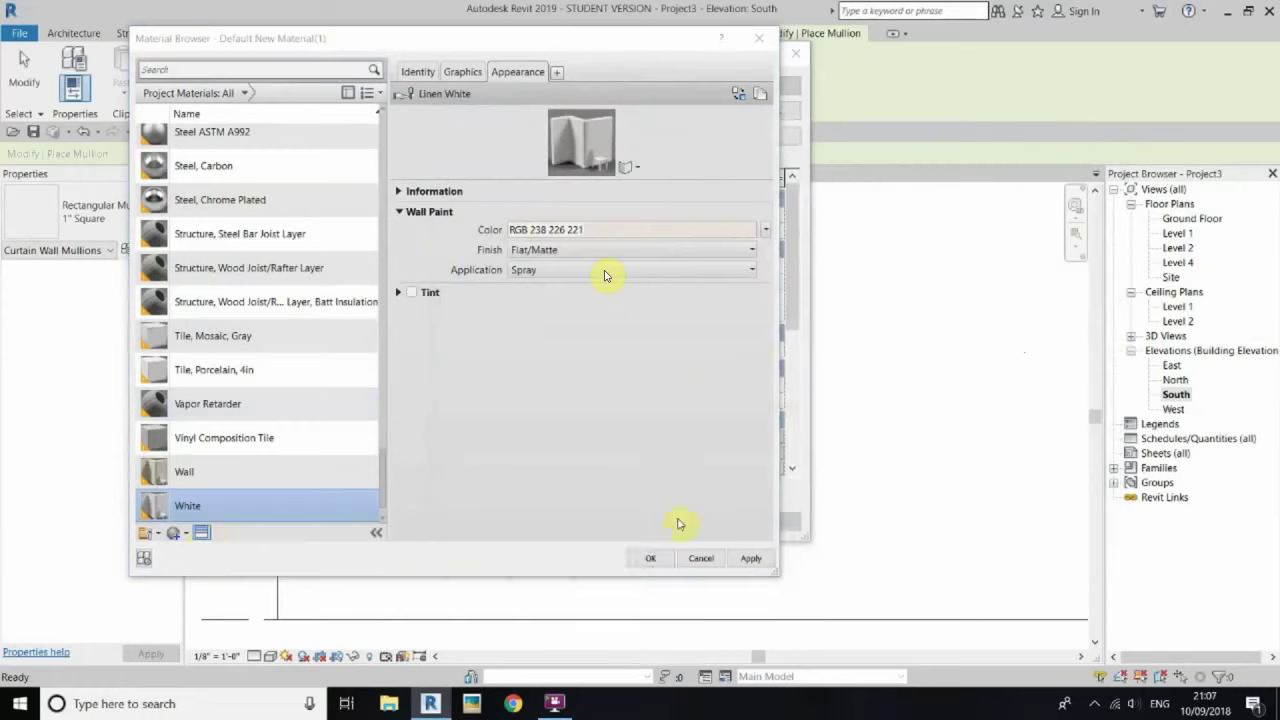
left_click(650, 560)
left_click(624, 521)
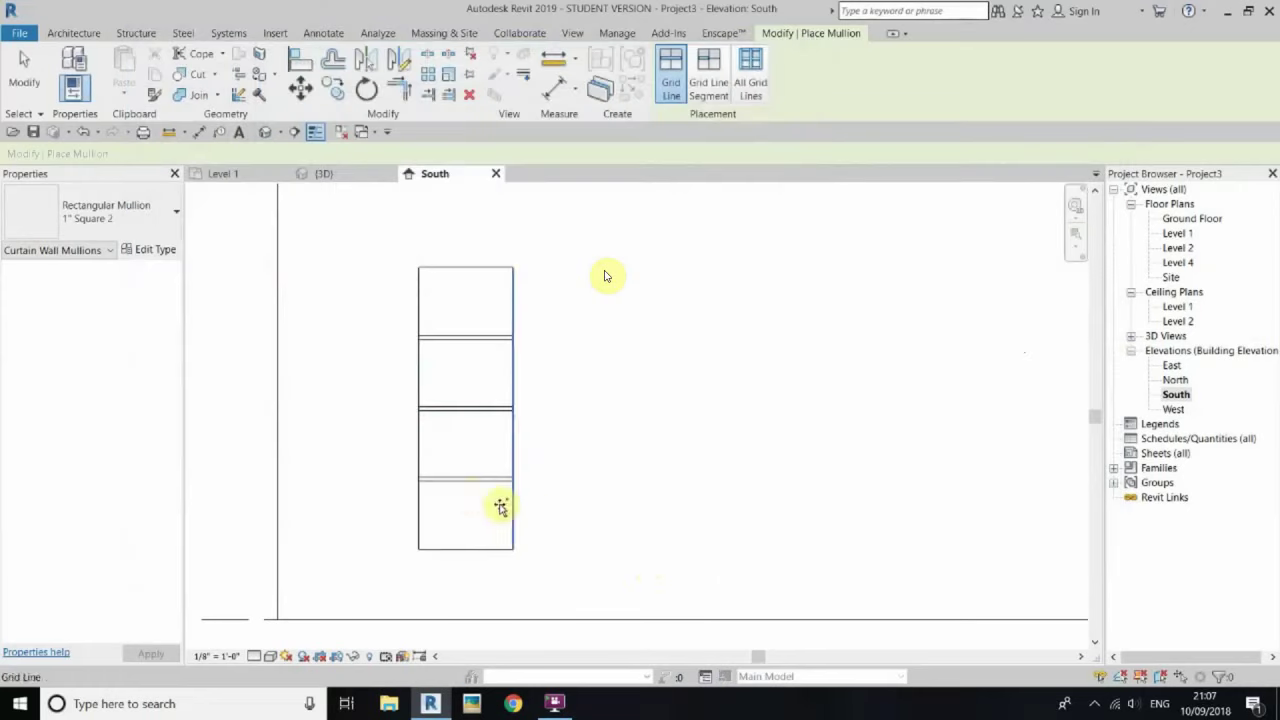
Step: Place mullions on all grid lines of the curtain-wall window at once
left_click(748, 90)
right_click(322, 262)
left_click(343, 266)
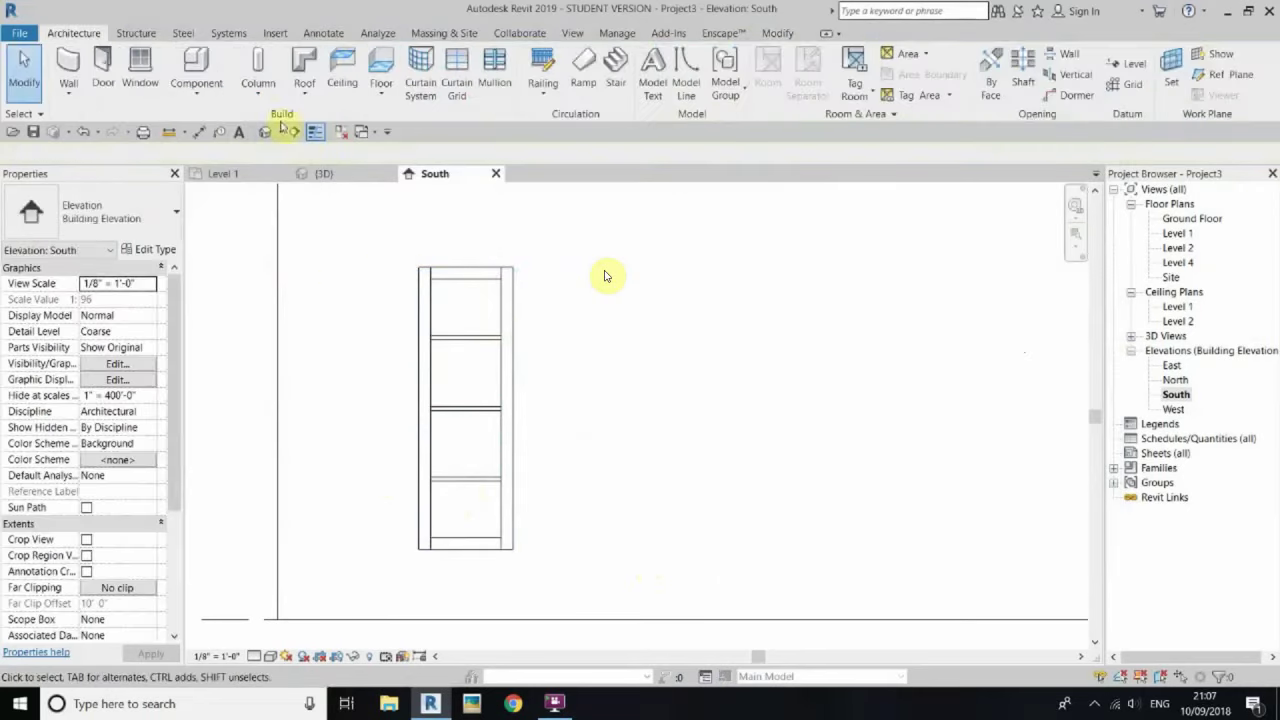
Step: In 3D, set the curtain-wall window's Unconnected Height to 7'
left_click(322, 173)
scroll(477, 387, "up", 3)
scroll(477, 387, "down", 3)
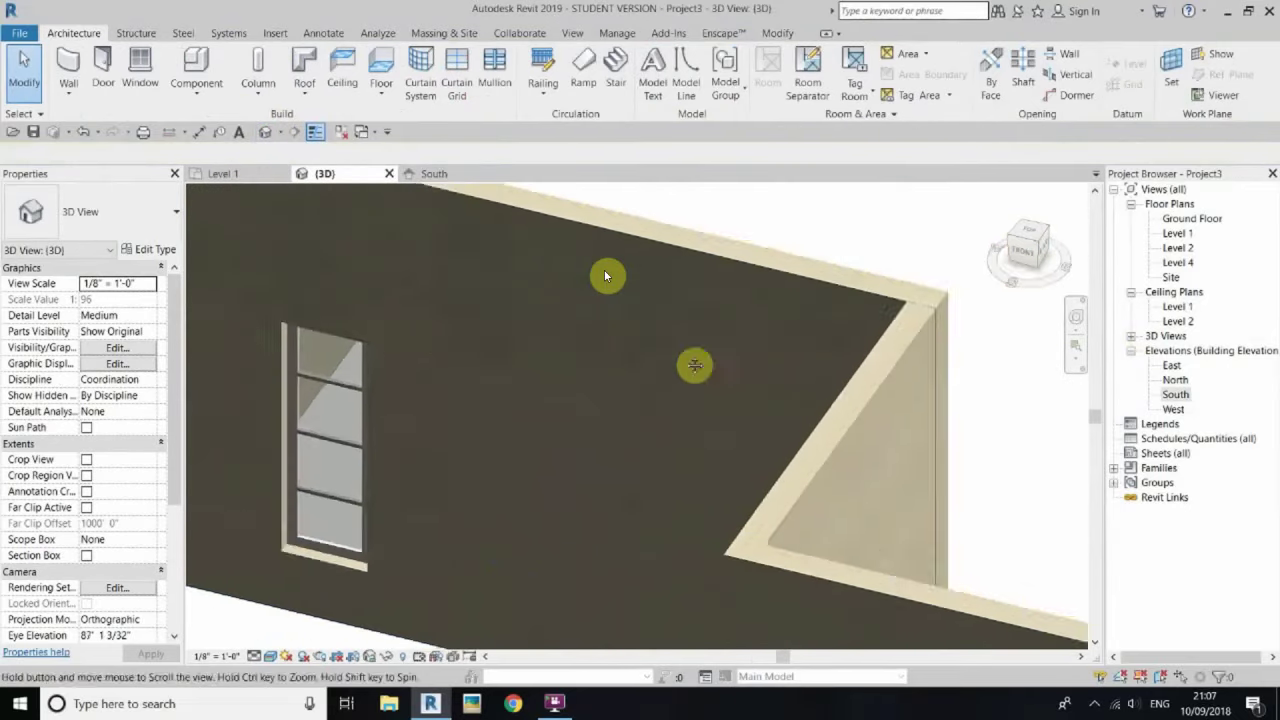
scroll(280, 535, "up", 2)
left_click(293, 528)
left_click(127, 347)
type("7' 0\"")
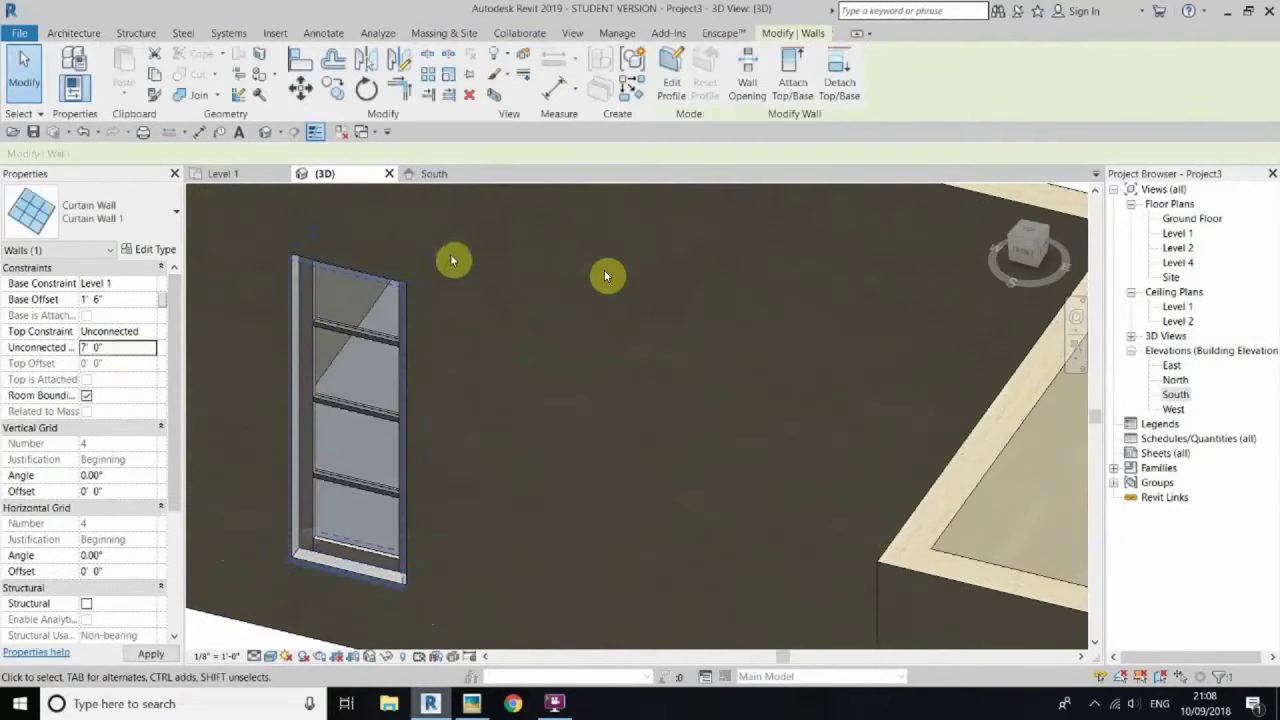
left_click(605, 276)
Step: Try the Curtain Grid tool in the South elevation, then cancel it
key("ctrl+Tab")
left_click(458, 90)
right_click(565, 277)
left_click(590, 289)
scroll(463, 234, "up", 2)
left_click(266, 132)
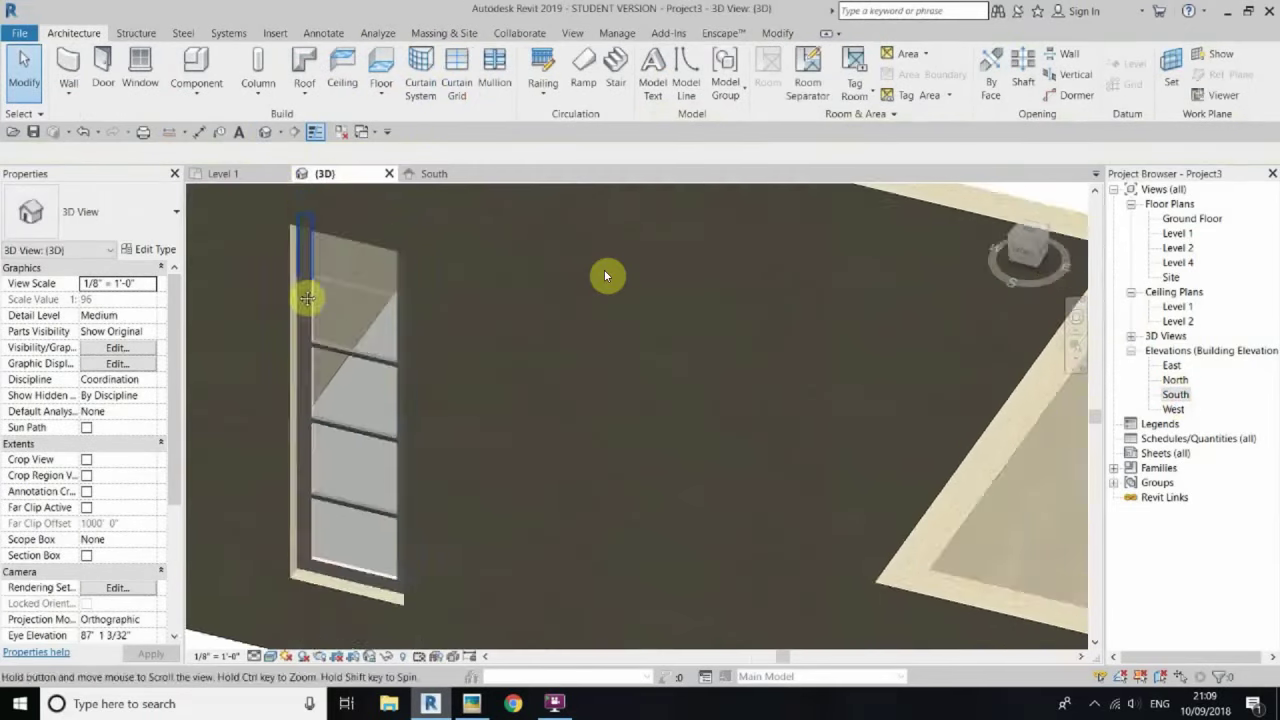
Step: Inspect the window's mullions in 3D, then go back to the South elevation
left_click(445, 88)
left_click(494, 75)
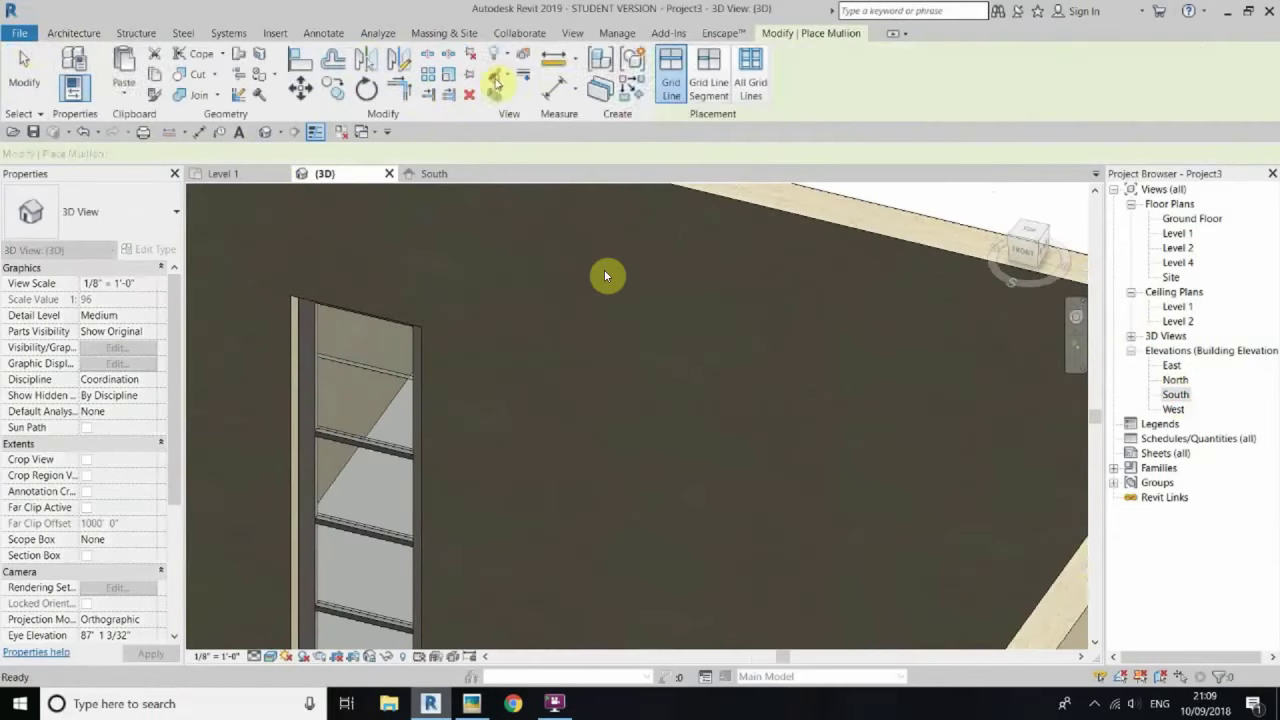
mouse_move(343, 357)
middle_mouse_down("shift")
mouse_move(1007, 258)
mouse_move(531, 534)
mouse_move(571, 251)
middle_mouse_up("shift")
scroll(320, 270, "down", 3)
right_click(316, 270)
left_click(515, 283)
scroll(515, 283, "up", 5)
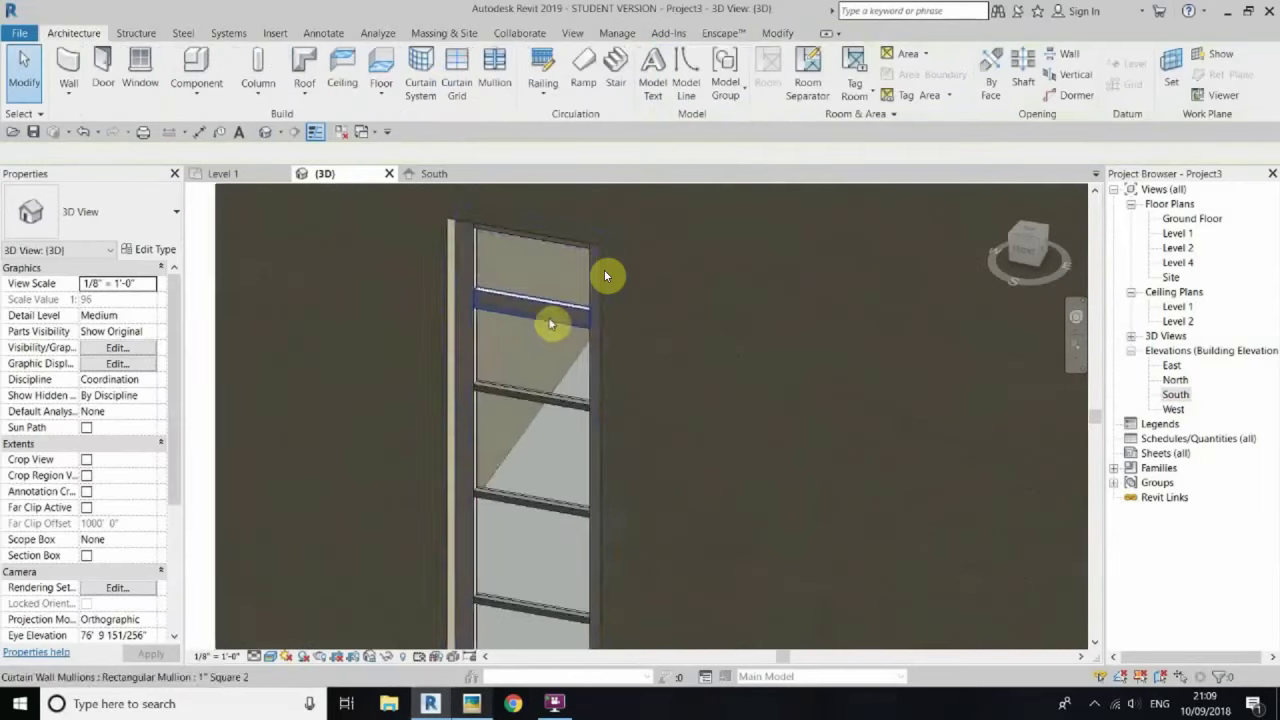
left_click(520, 340)
key("Escape")
double_click(1177, 396)
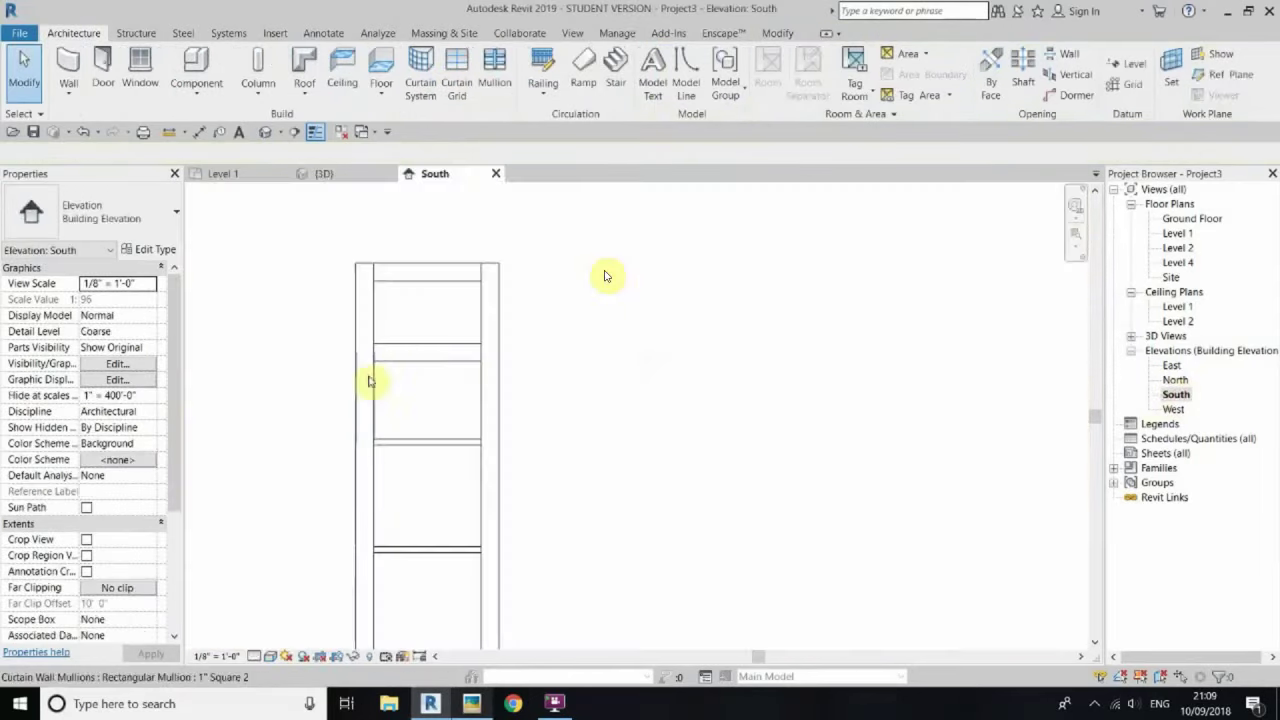
Step: Copy the upper grid line (CO), add a mullion on it, then open the Level 1 plan
left_click(613, 420)
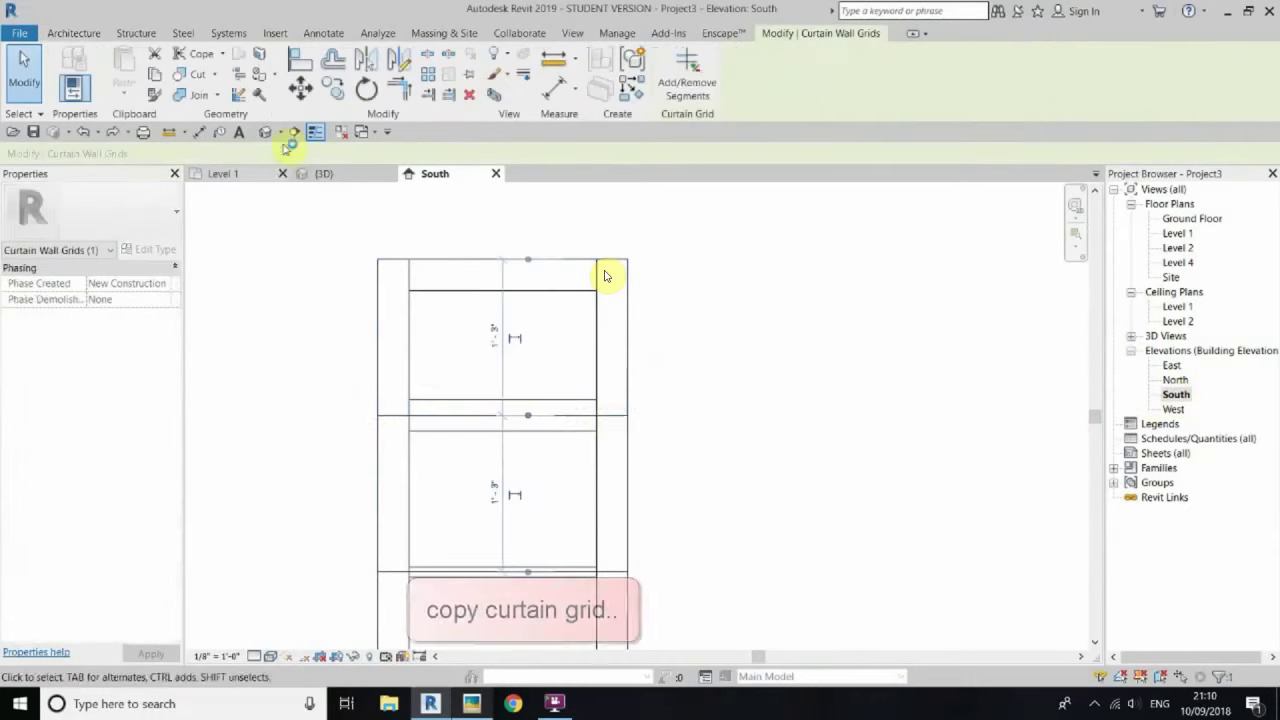
key("c")
key("o")
left_click(414, 437)
right_click(275, 310)
left_click(286, 328)
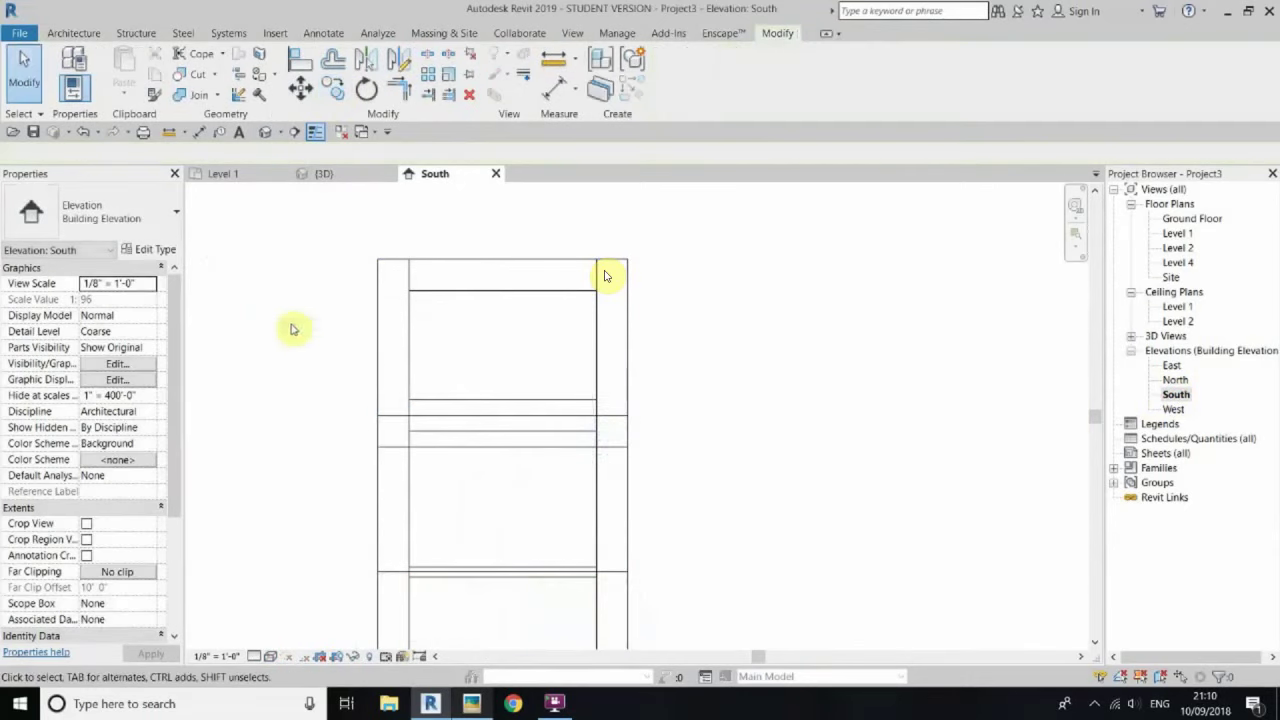
key("ctrl+Tab")
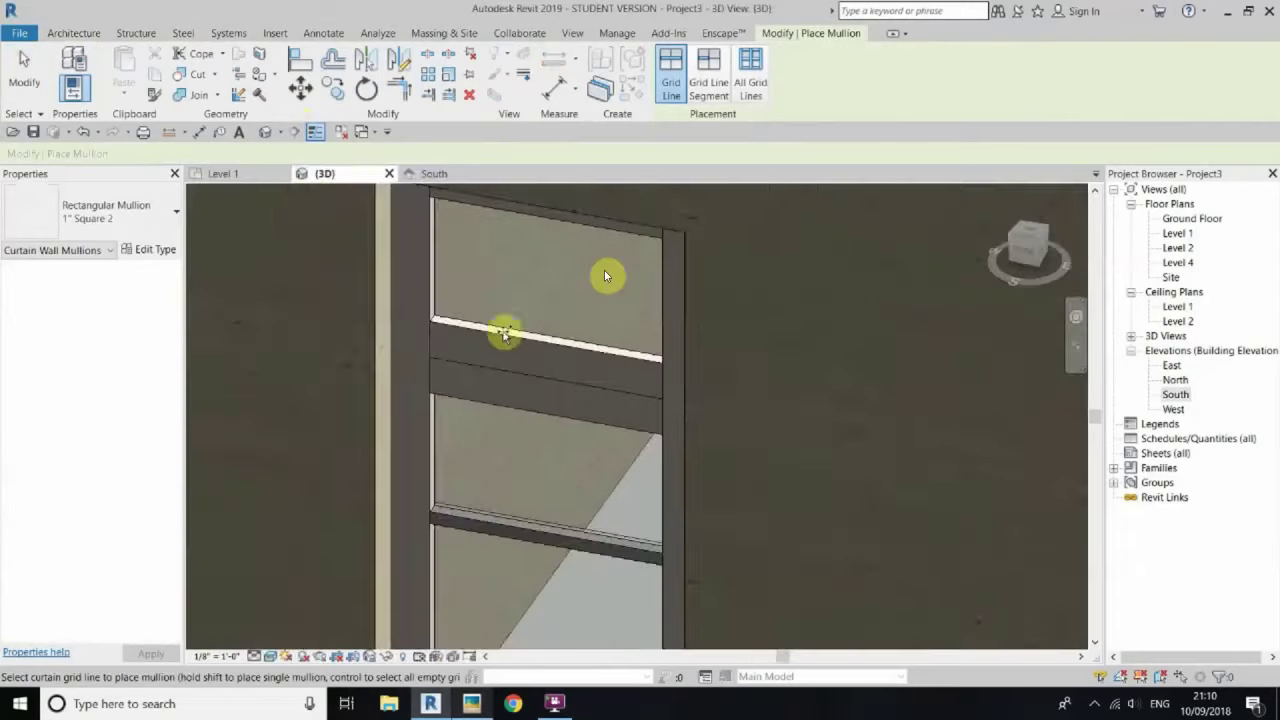
right_click(286, 314)
key("Escape")
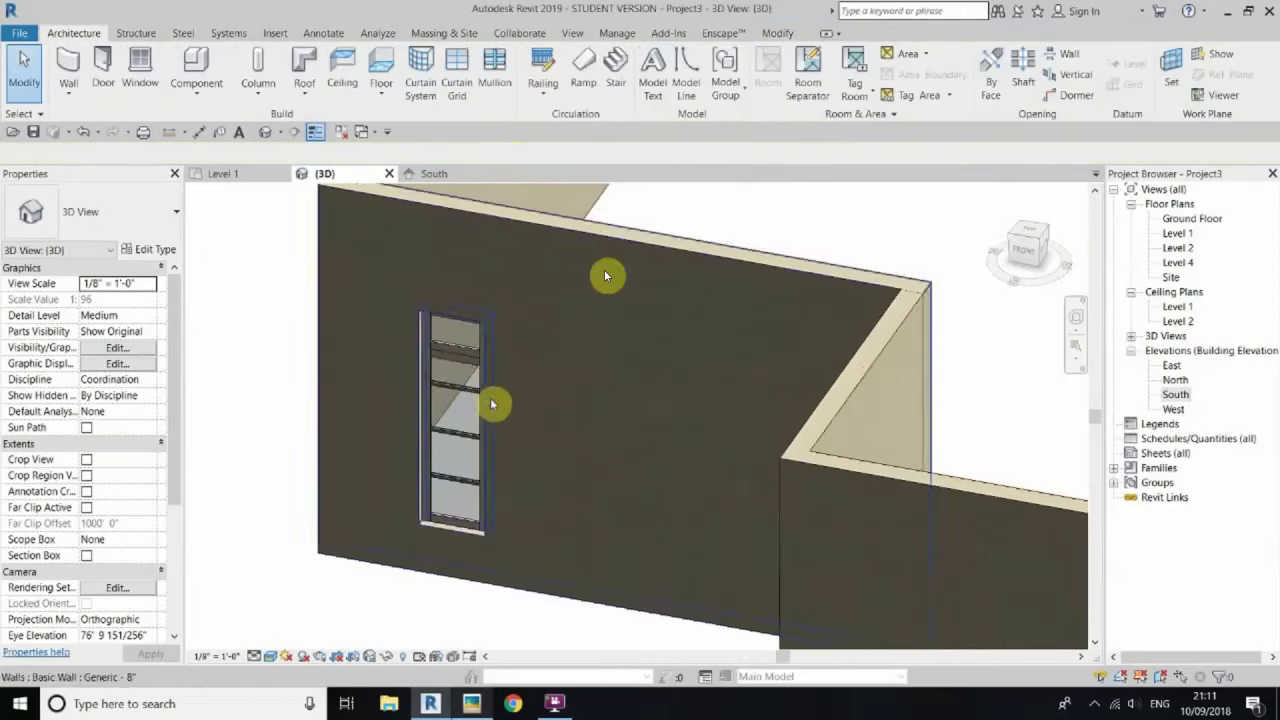
double_click(1178, 233)
Step: Select the curtain-wall window in the Level 1 plan and check the model in 3D
left_click_drag(376, 352, 555, 480)
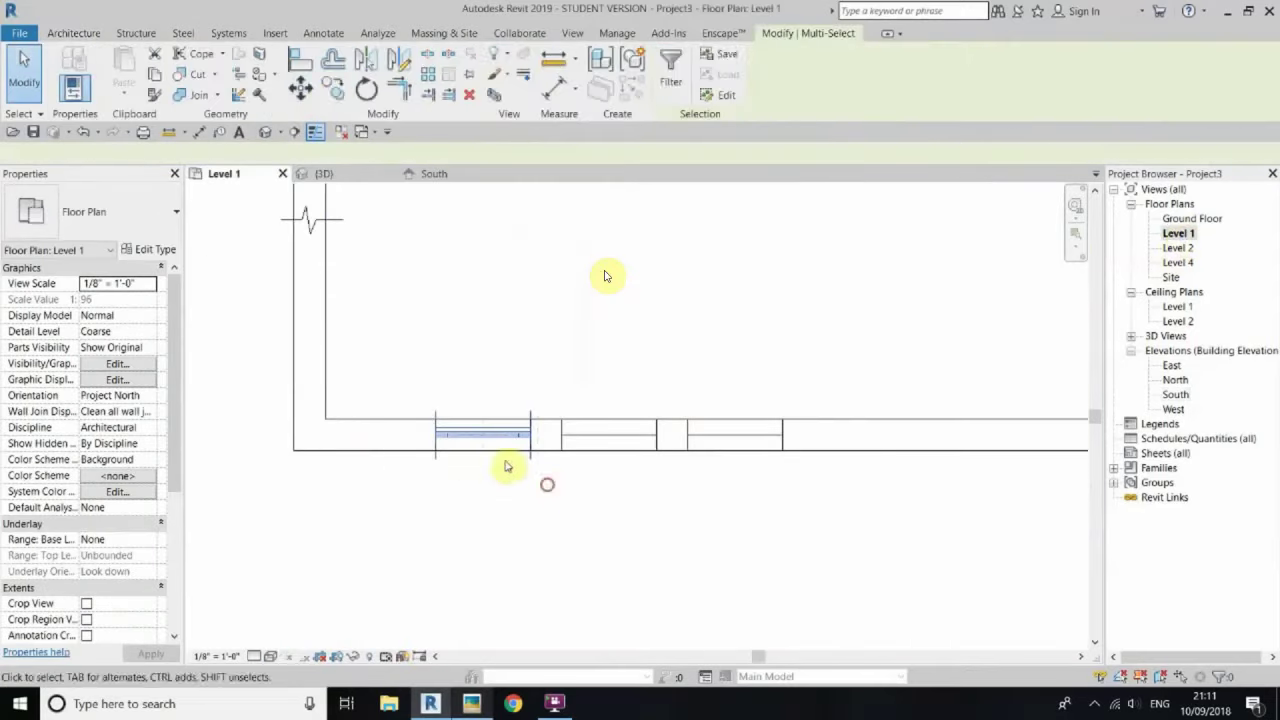
left_click(333, 88)
right_click(605, 276)
key("Escape")
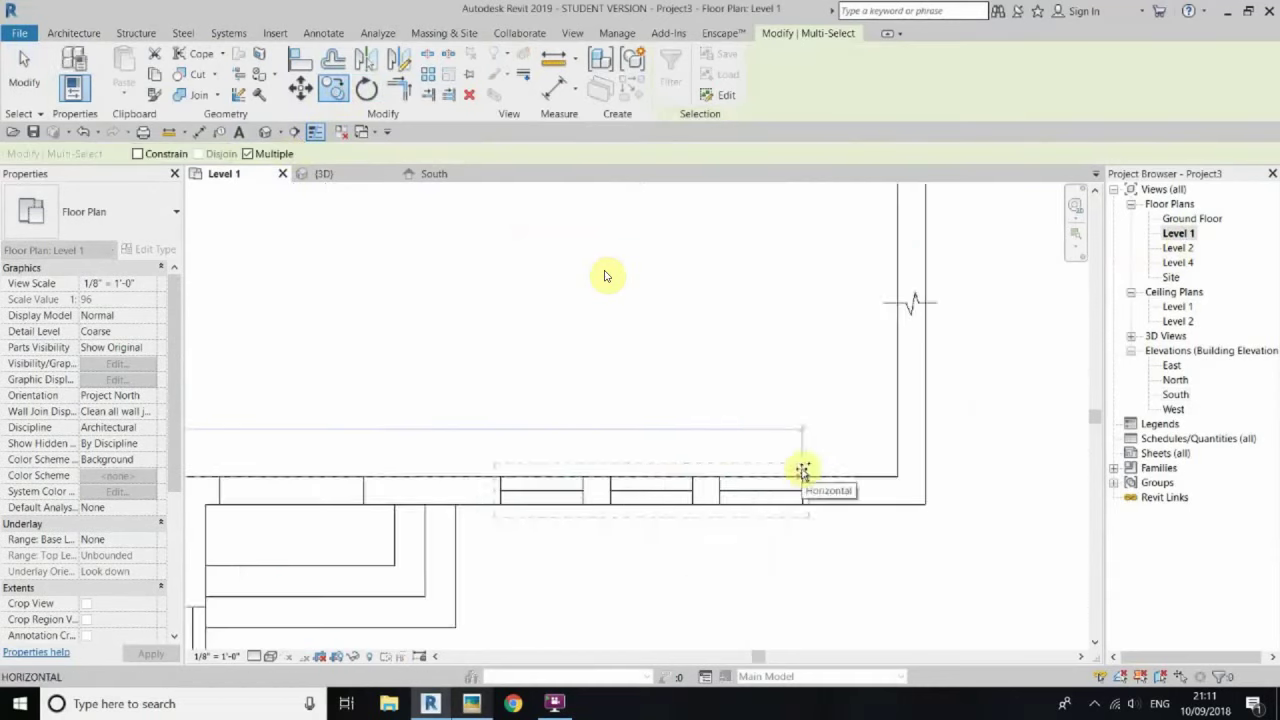
key("ctrl+Tab")
mouse_move(823, 406)
middle_mouse_down()
mouse_move(597, 495)
mouse_move(443, 367)
middle_mouse_up()
double_click(1178, 233)
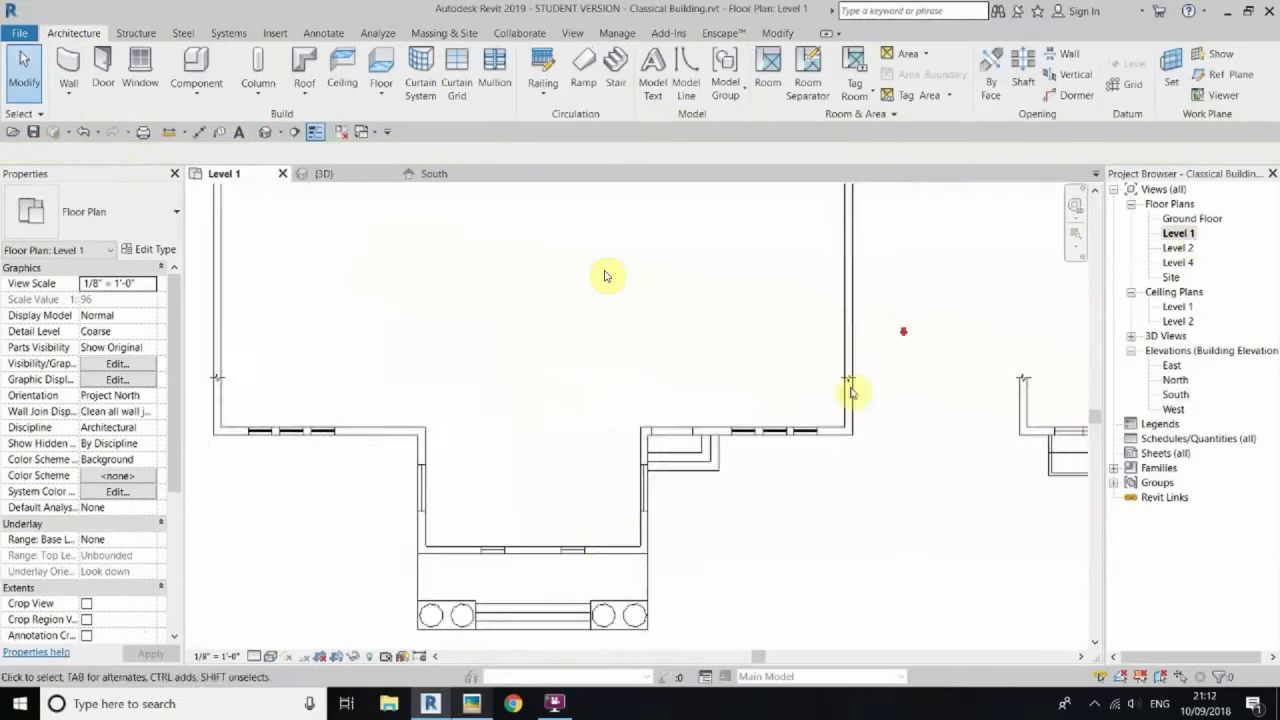
Step: Rotate the curtain wall 90° (RO) and move it (MV) into the recess side wall
left_click_drag(716, 290, 783, 390)
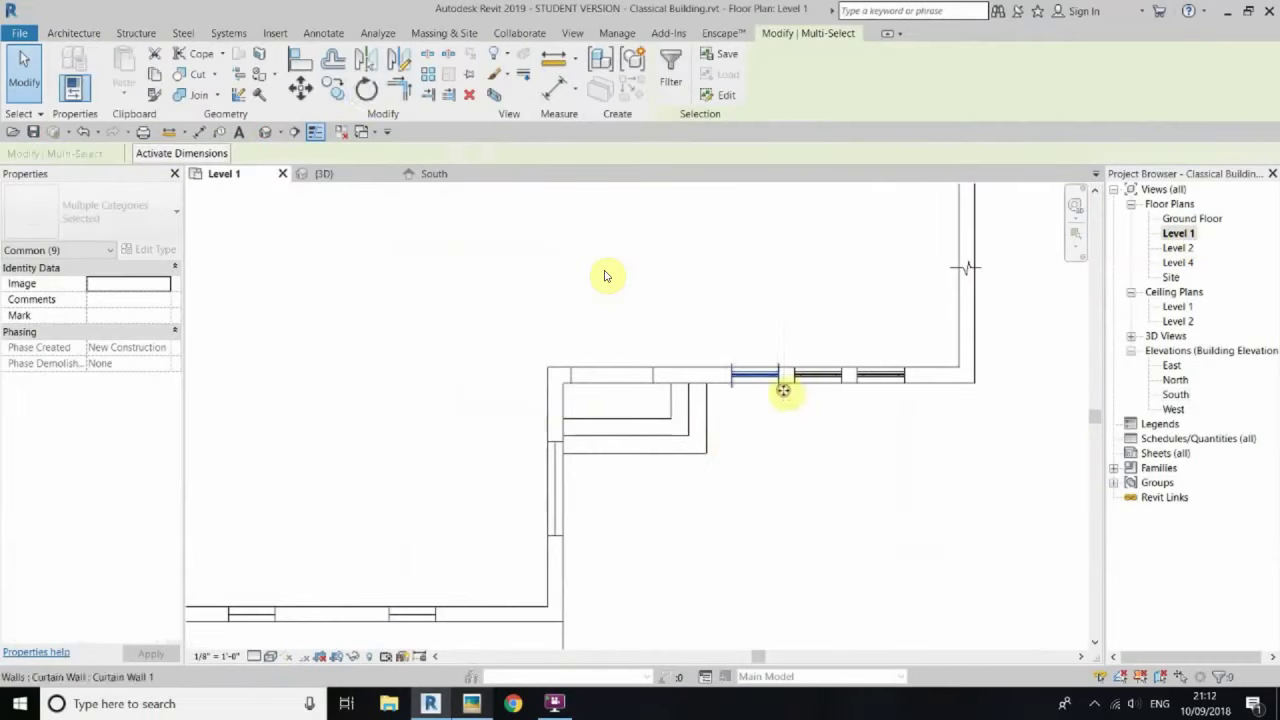
key("r")
key("o")
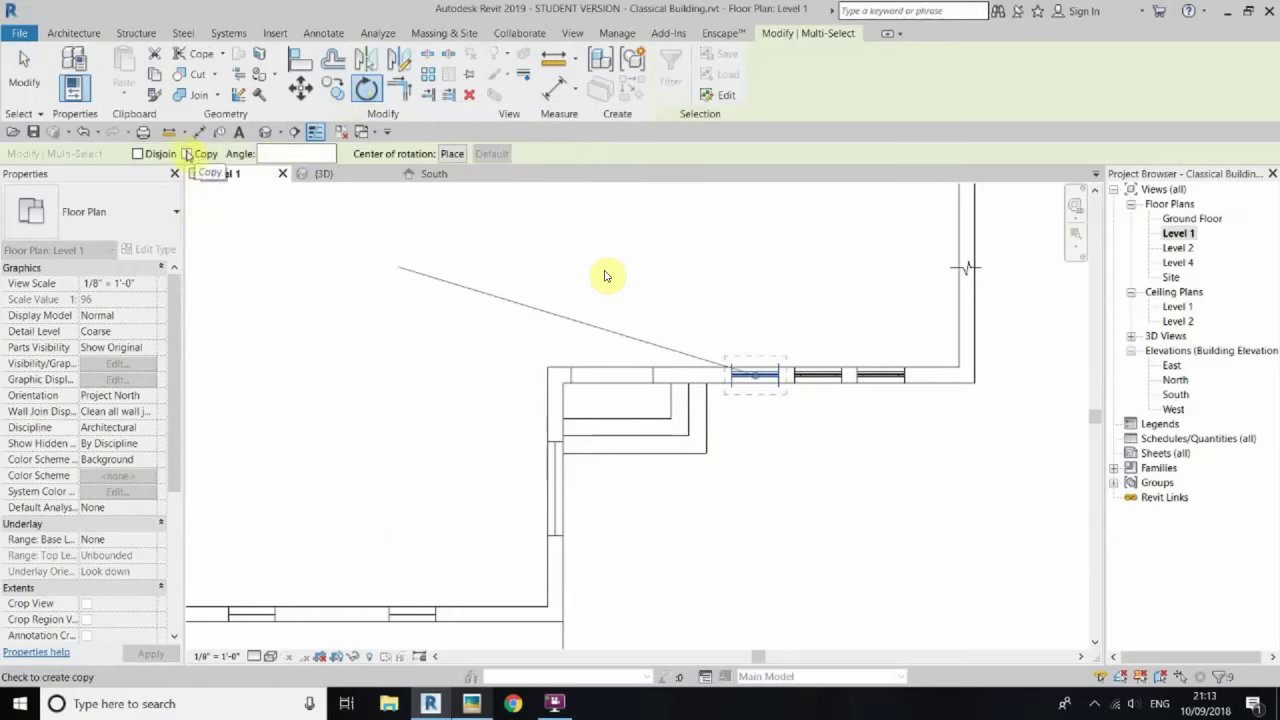
type("90")
key("Return")
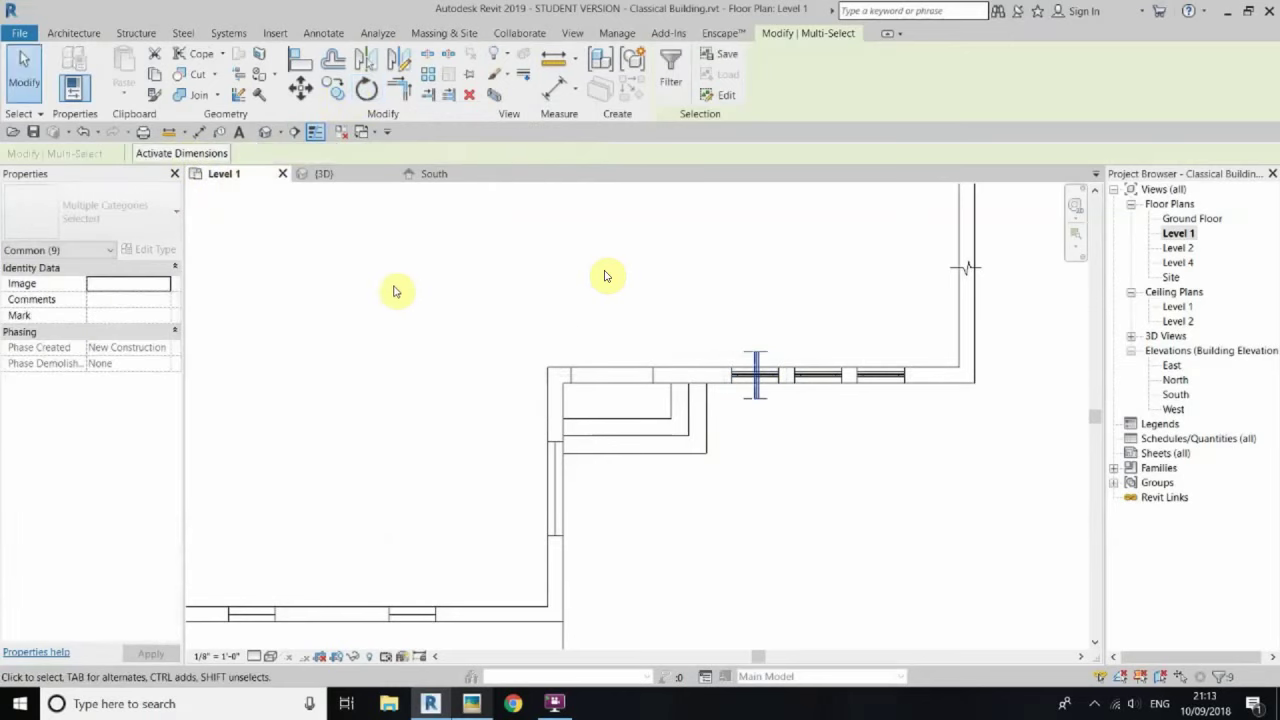
key("m")
key("v")
left_click(757, 375)
left_click(567, 441)
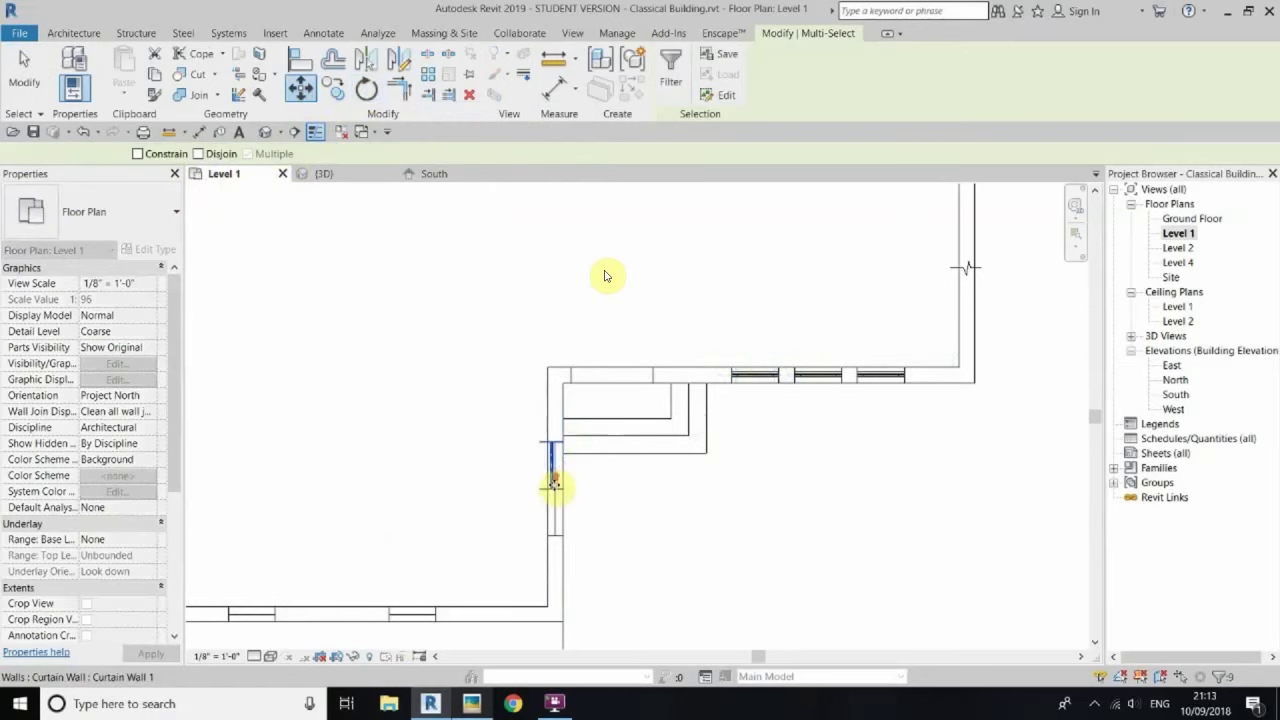
scroll(560, 470, "up", 3)
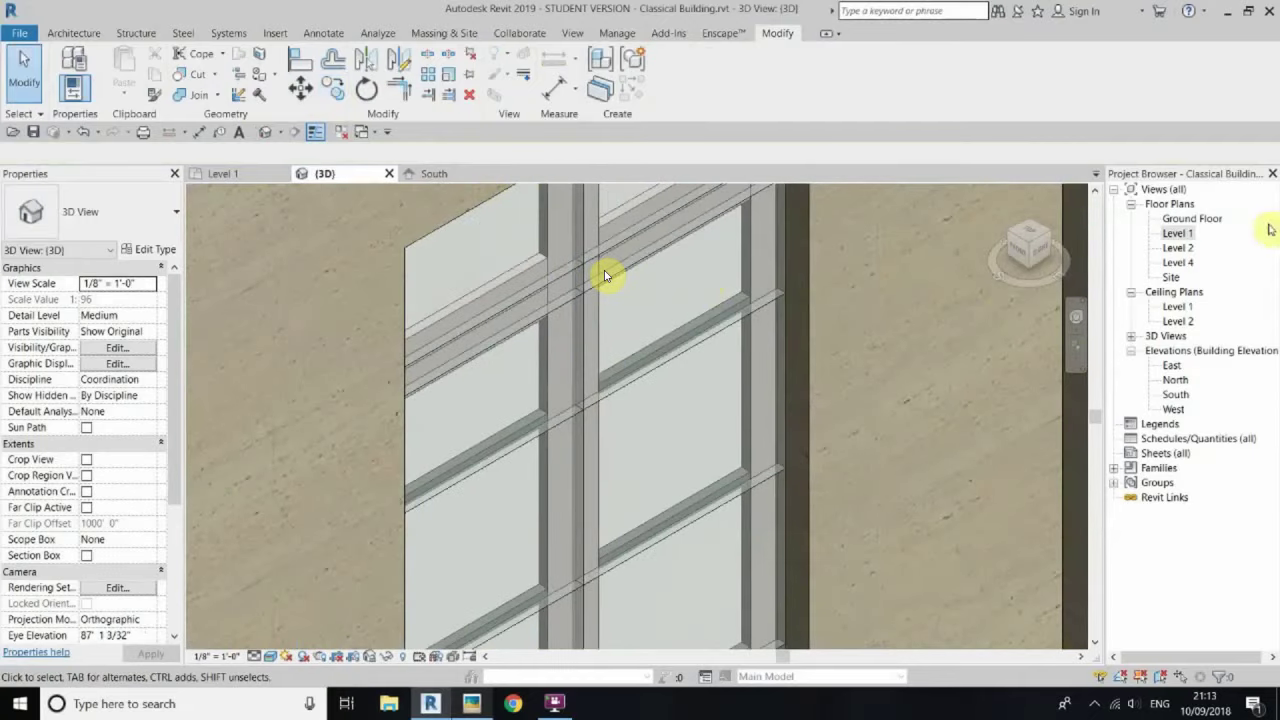
Step: Select the side-wall curtain wall on Level 1 and view it from the right in 3D
double_click(1178, 233)
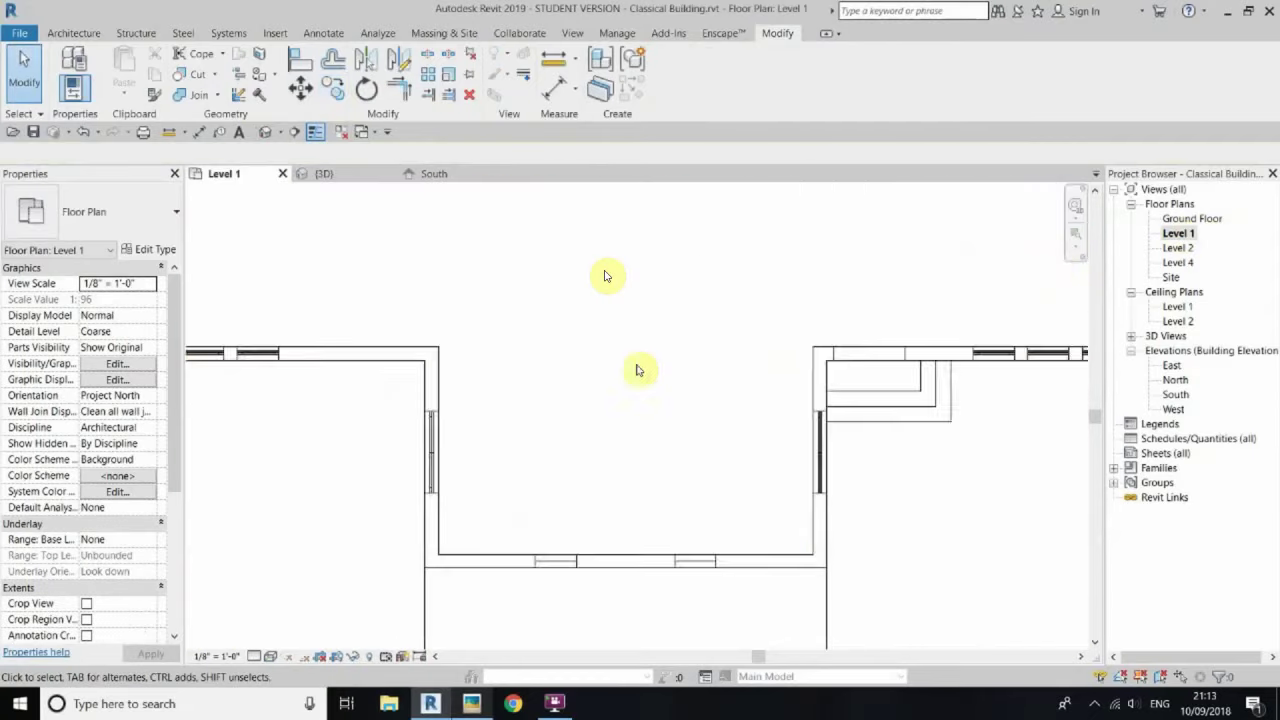
left_click(835, 390)
key("Escape")
left_click(836, 390)
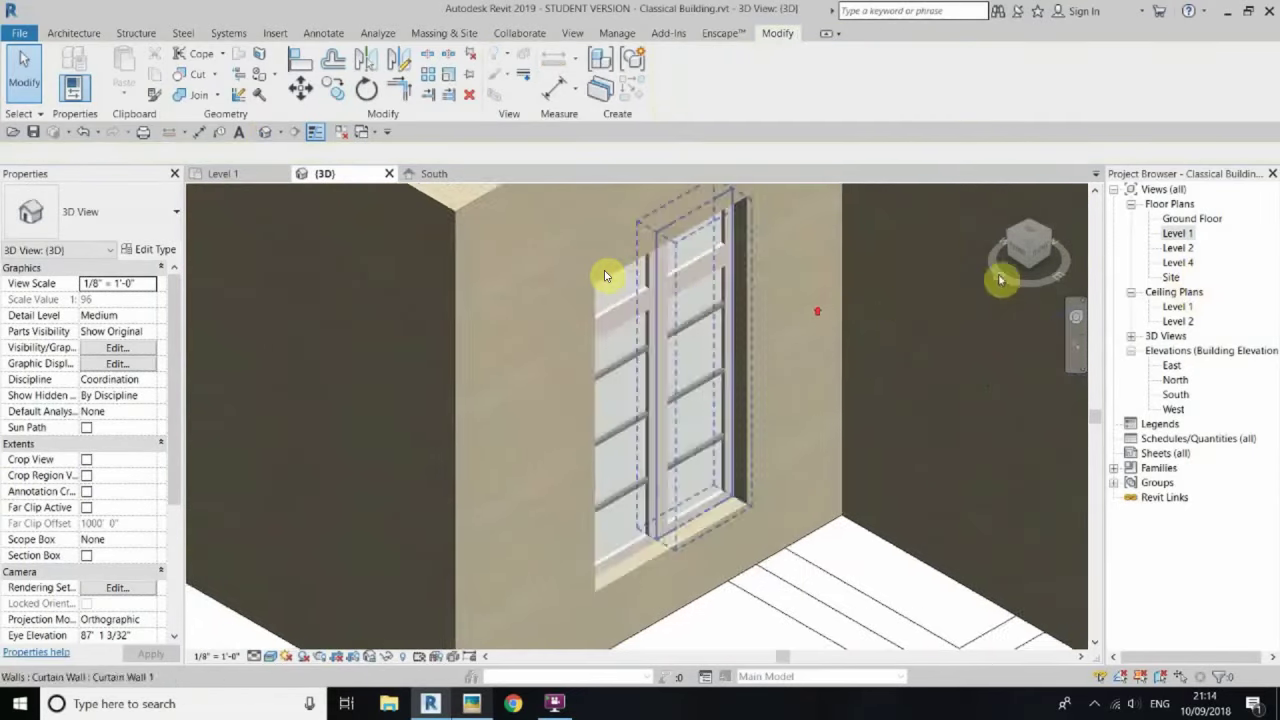
left_click(1002, 272)
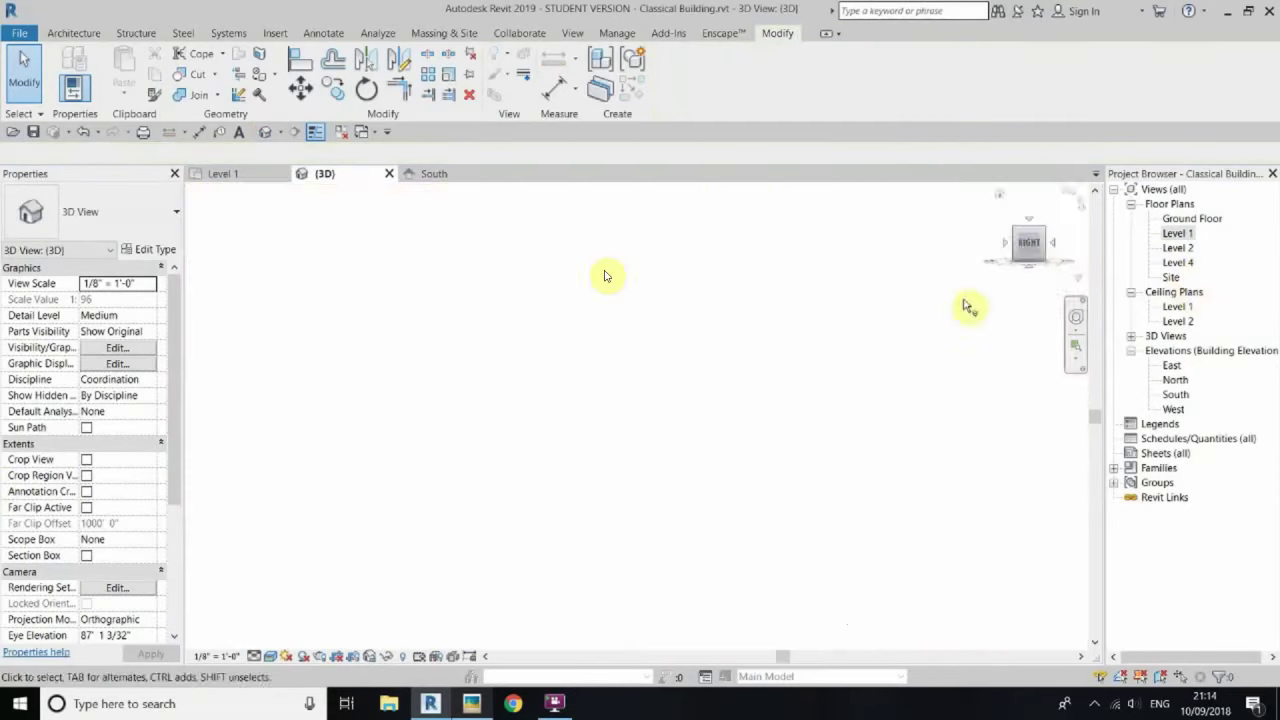
scroll(385, 332, "up", 5)
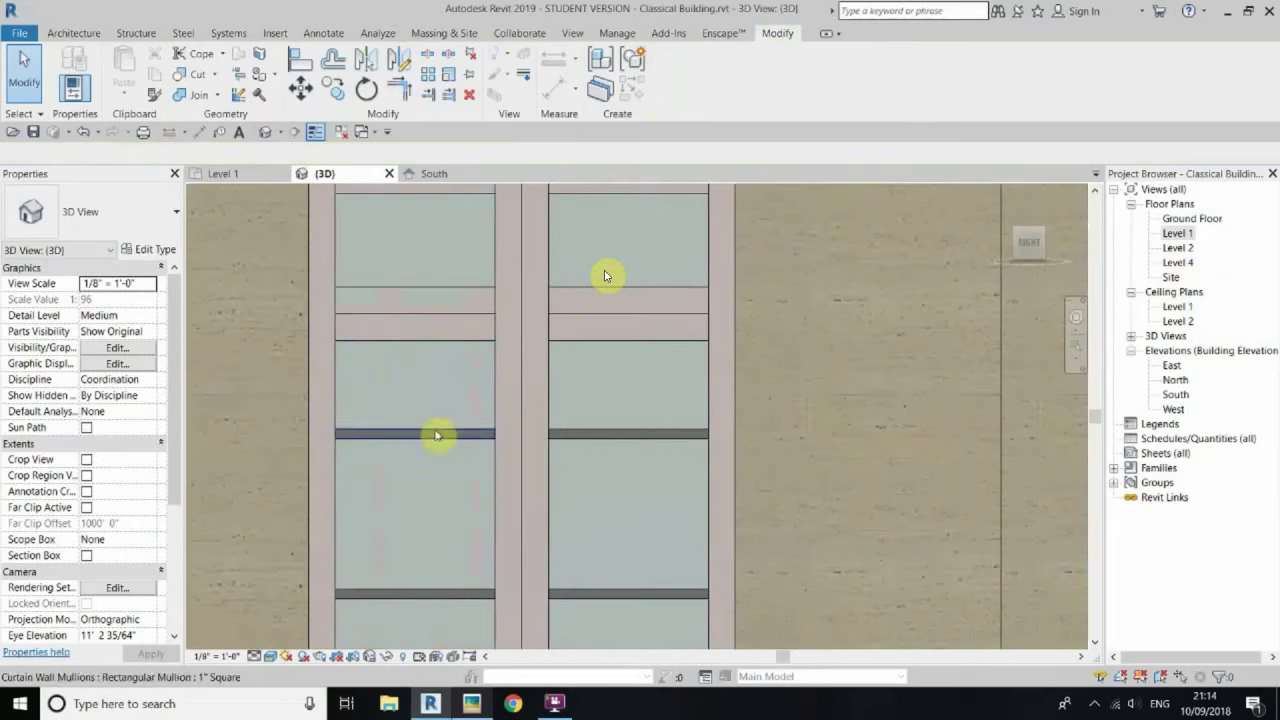
Step: Change the 1" Square mullion type's material to White, then return to Level 1
left_click(437, 435)
left_click(149, 249)
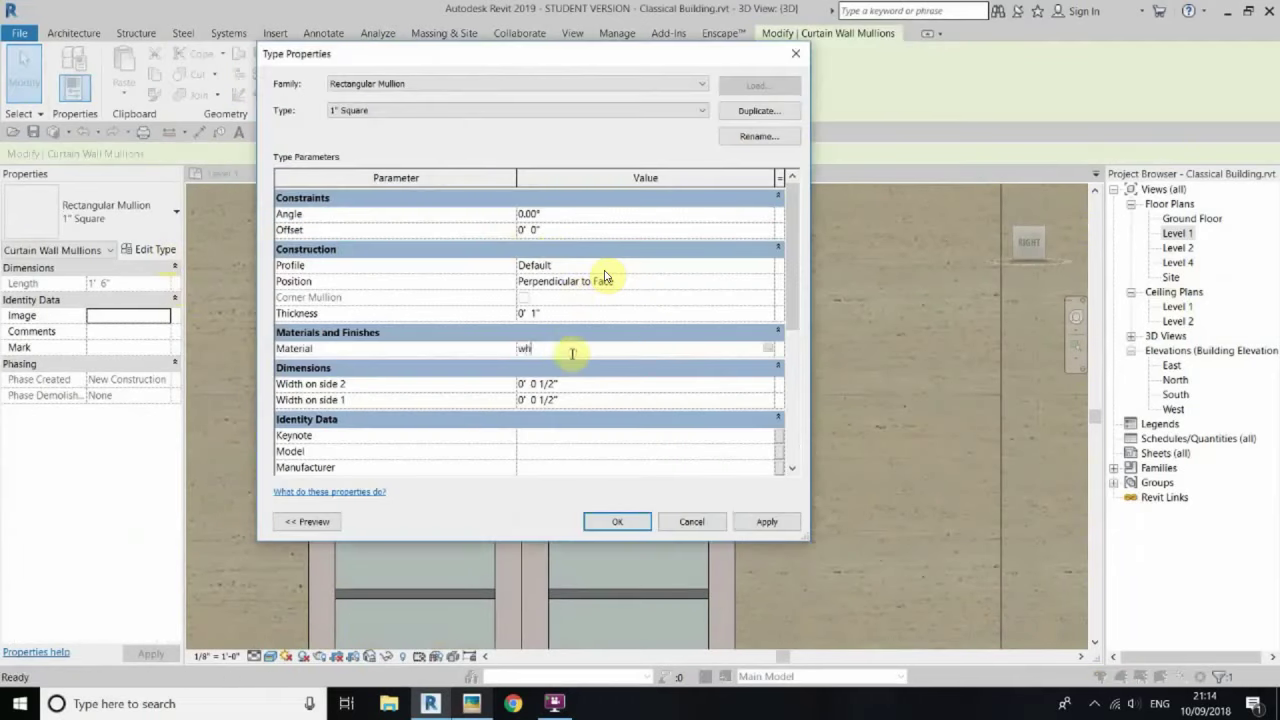
left_click(617, 521)
scroll(646, 363, "down", 5)
mouse_move(571, 409)
middle_mouse_down("shift")
mouse_move(443, 431)
mouse_move(430, 305)
middle_mouse_up("shift")
scroll(428, 303, "up", 3)
scroll(323, 209, "up", 3)
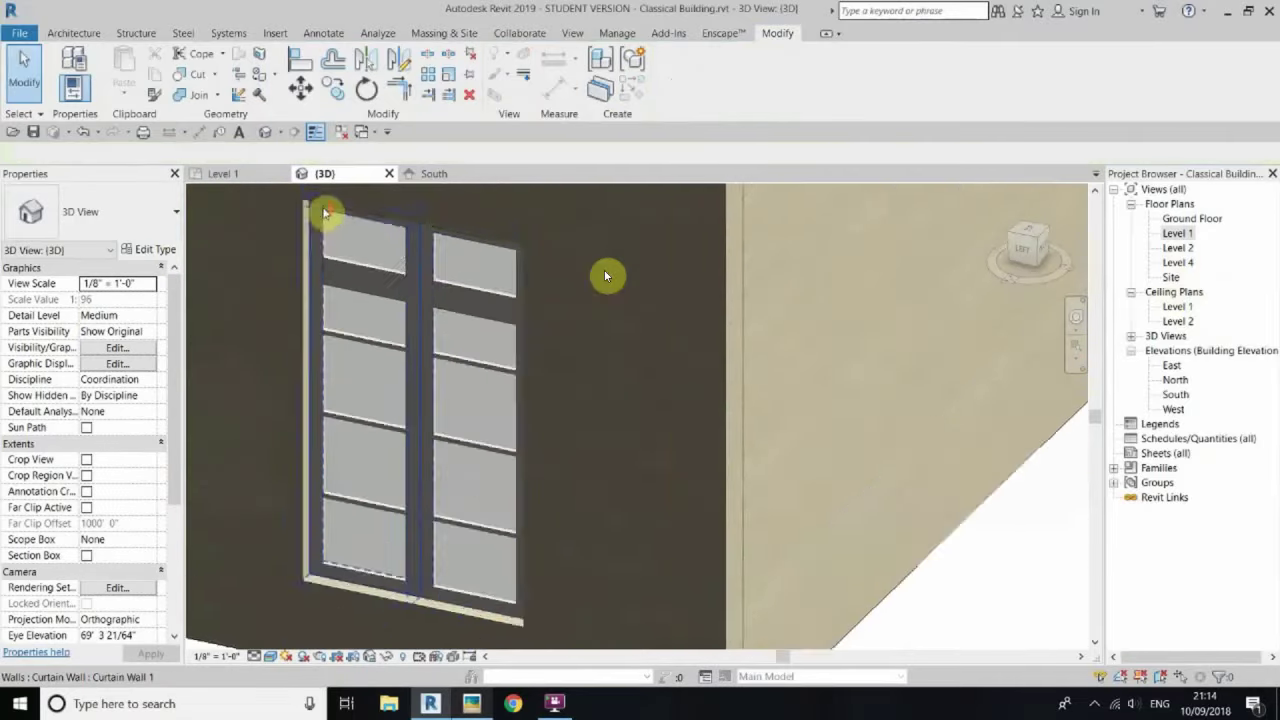
scroll(477, 357, "up", 3)
scroll(605, 276, "down", 5)
key("ctrl+Tab")
scroll(605, 276, "down", 2)
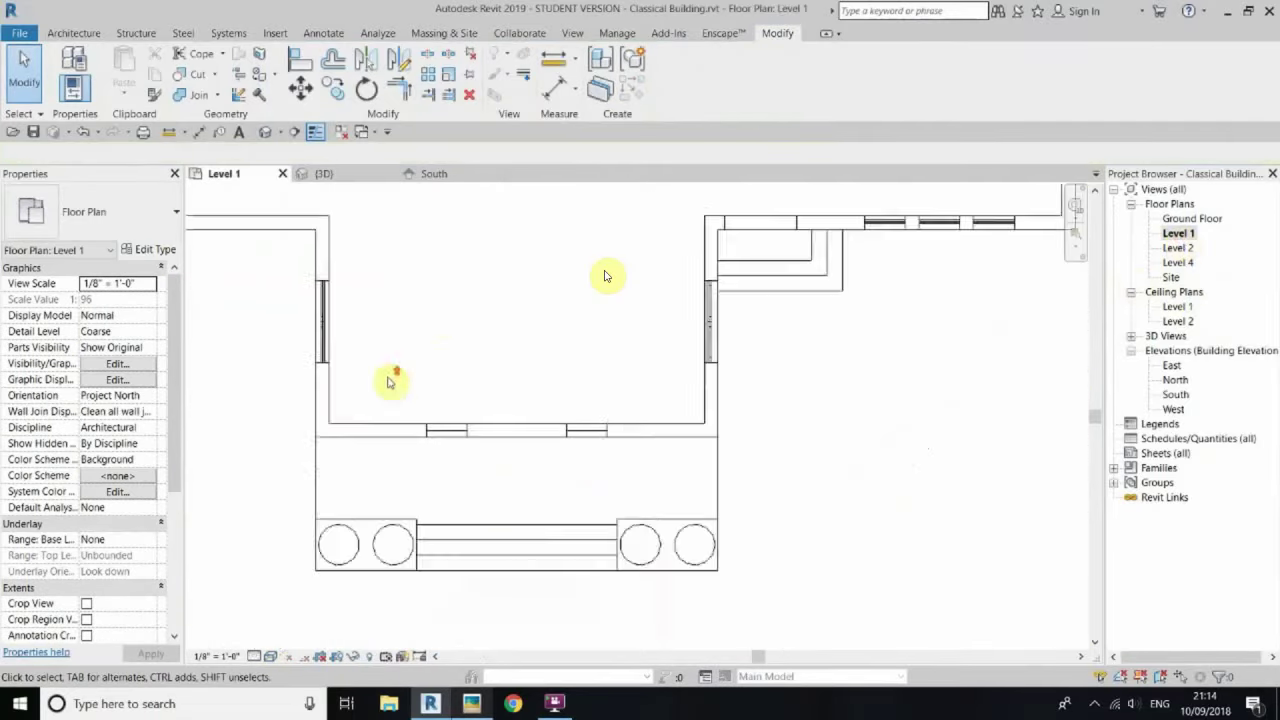
scroll(605, 276, "up", 3)
Step: Load a Doors > Residential double door, place it in the recess wall, and shift it right
key("d")
key("r")
left_click(672, 78)
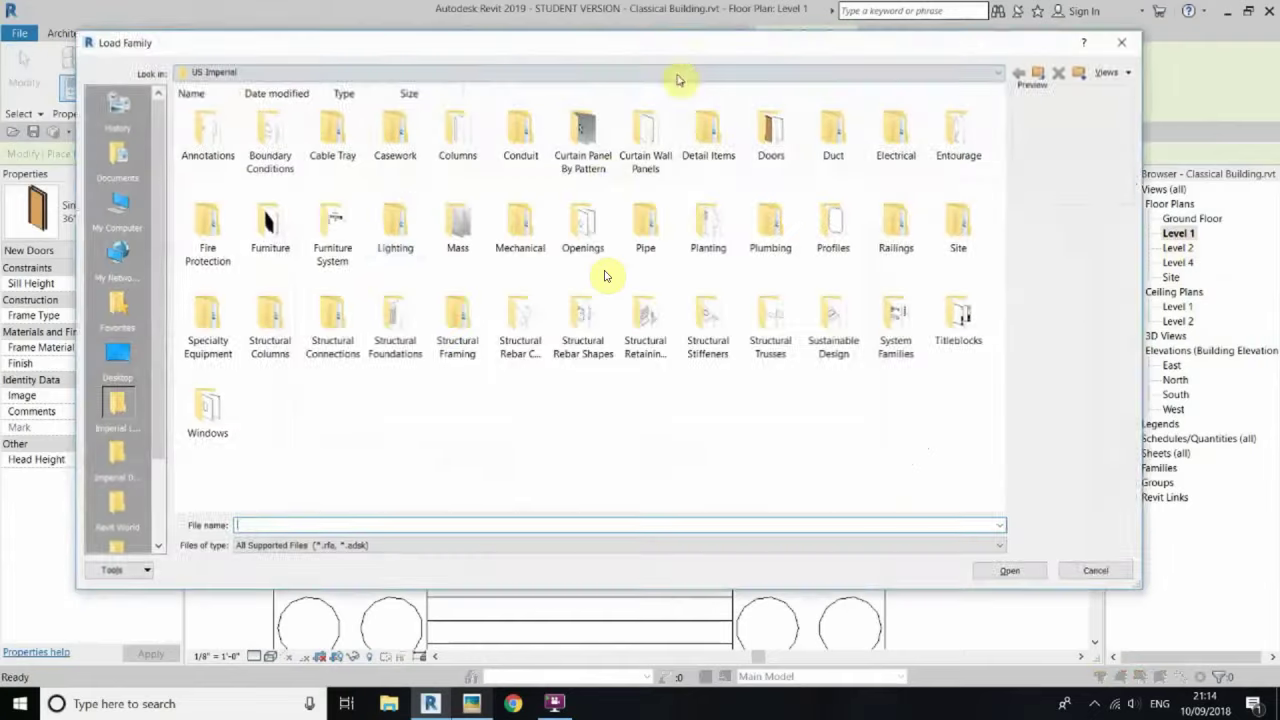
double_click(771, 130)
double_click(332, 135)
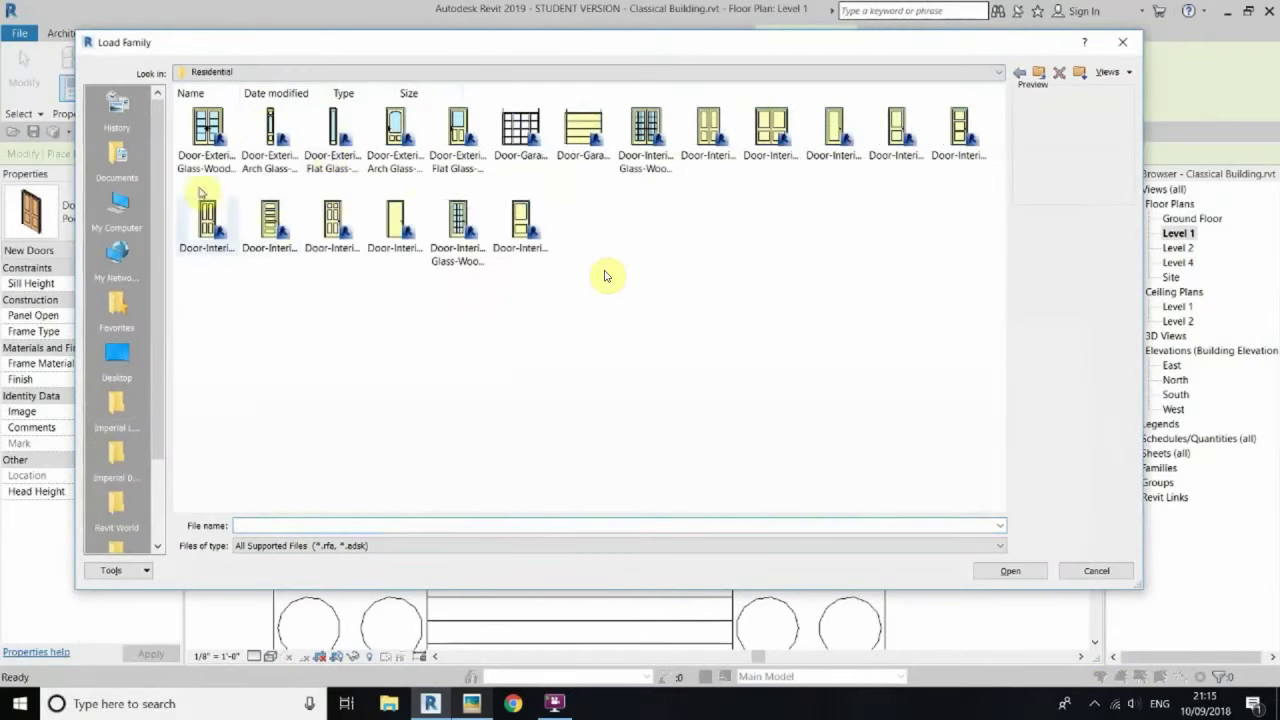
left_click(993, 571)
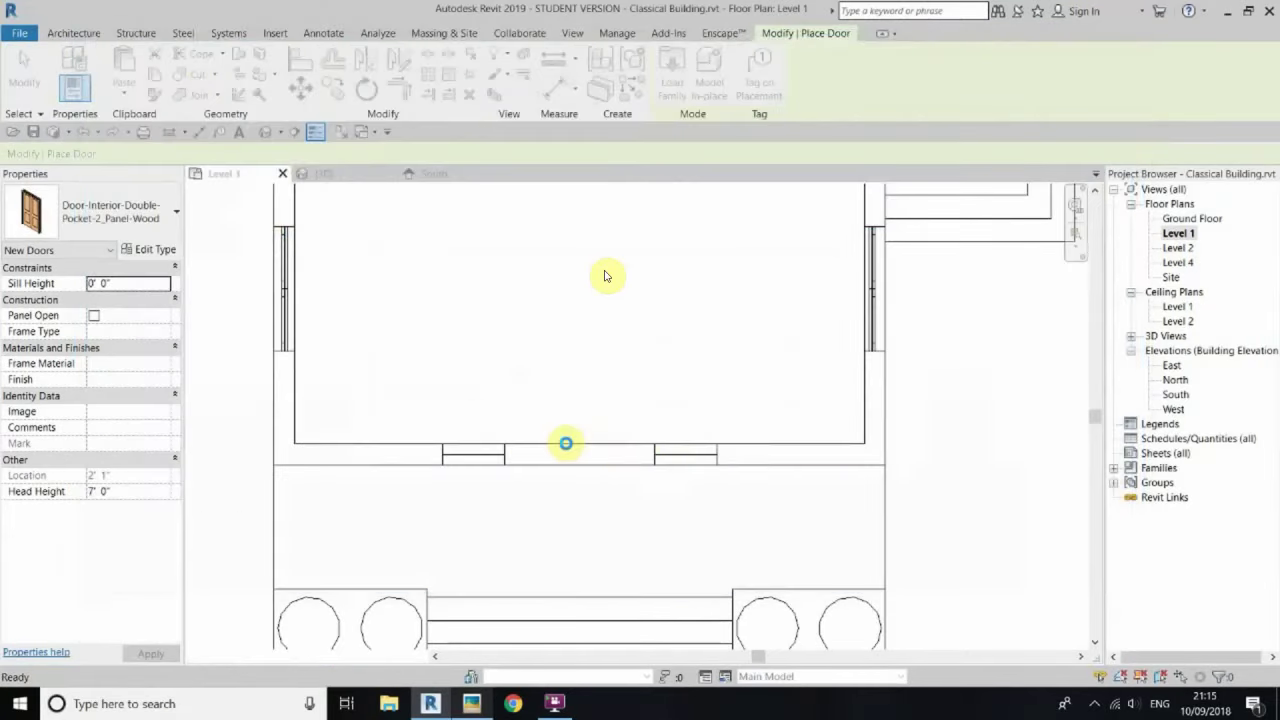
left_click(566, 307)
key("Escape")
key("Escape")
left_click_drag(580, 410, 775, 405)
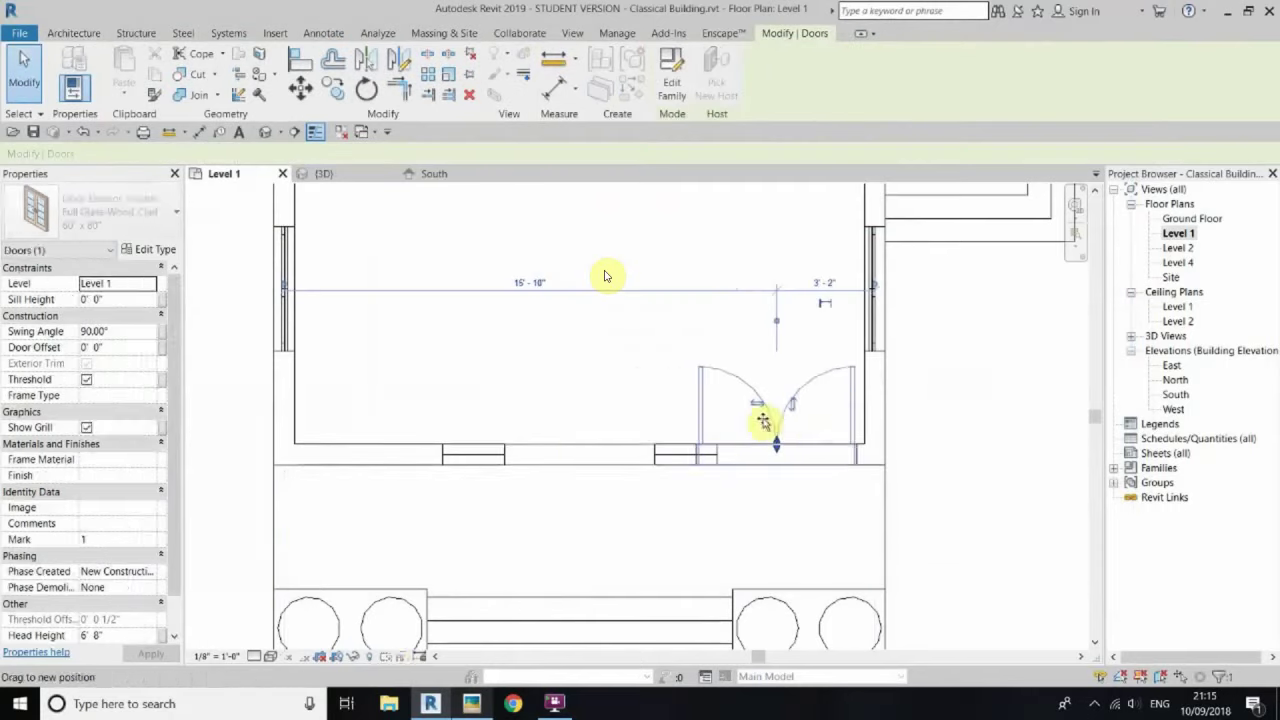
Step: Give the double door type a 4' 10" width with White panel and glazing materials
key("d")
key("i")
scroll(520, 455, "up", 3)
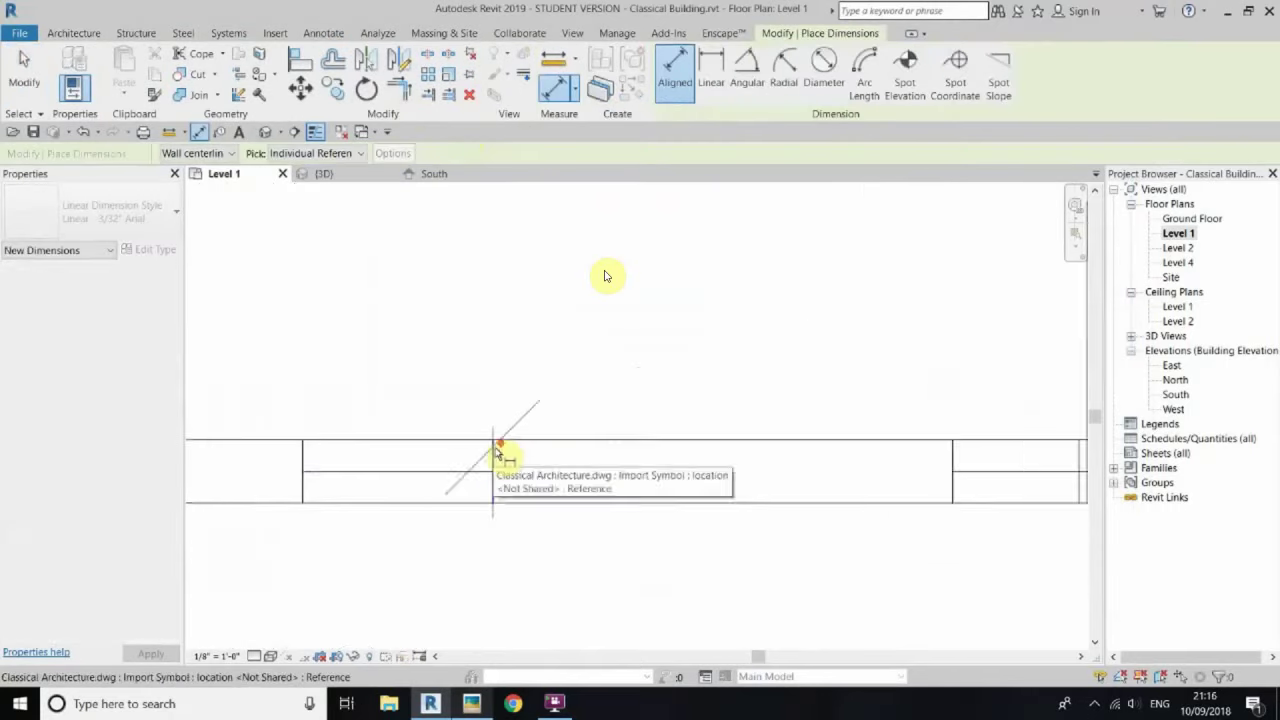
right_click(540, 255)
left_click(555, 260)
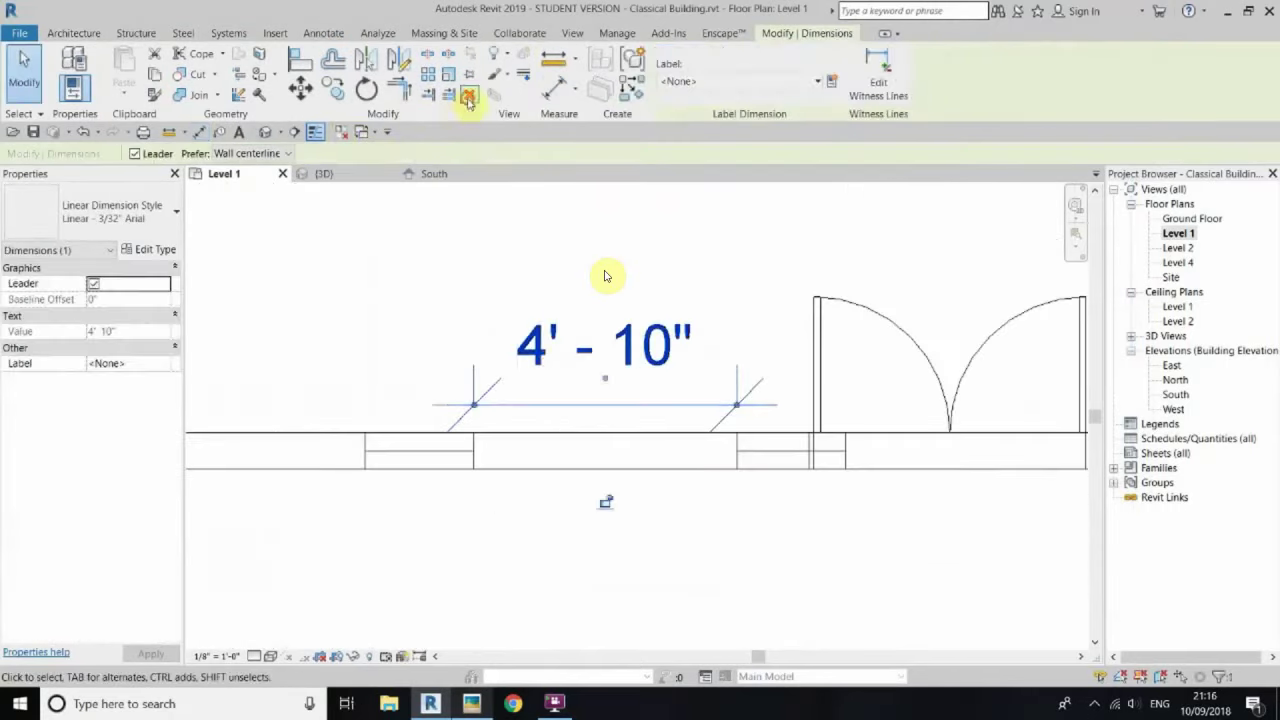
left_click(857, 400)
left_click(150, 250)
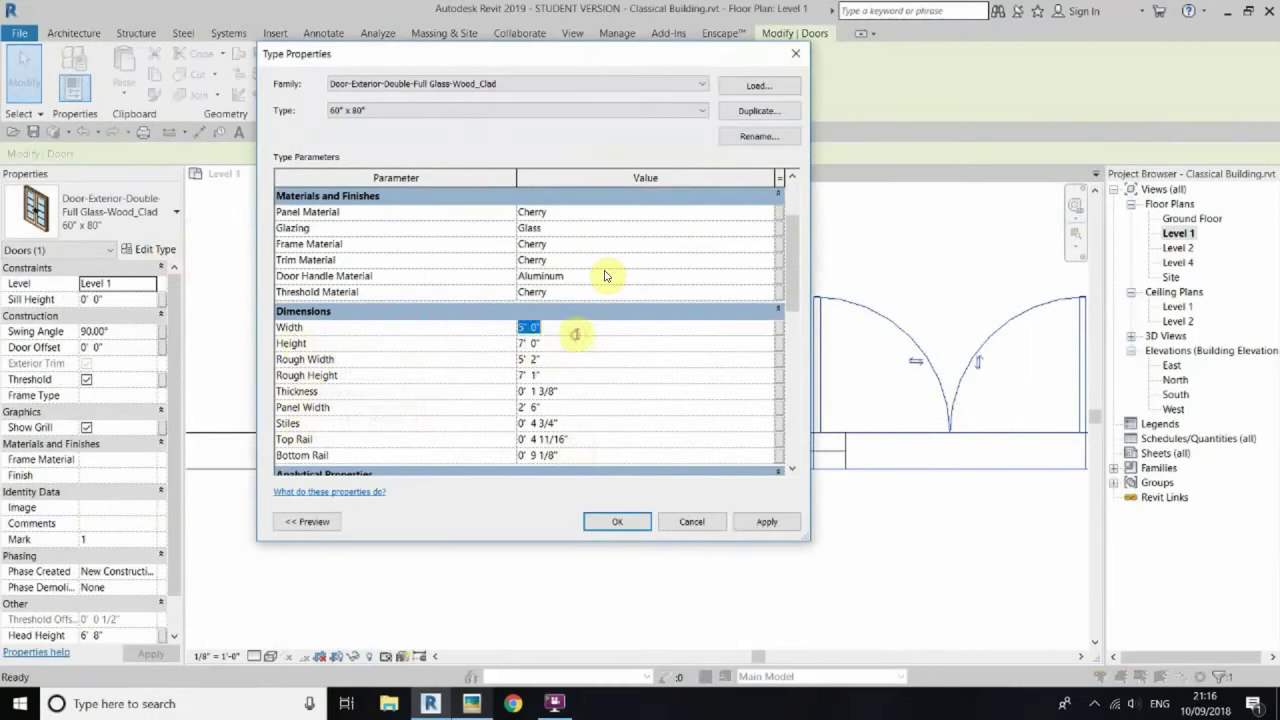
type("10")
key("Return")
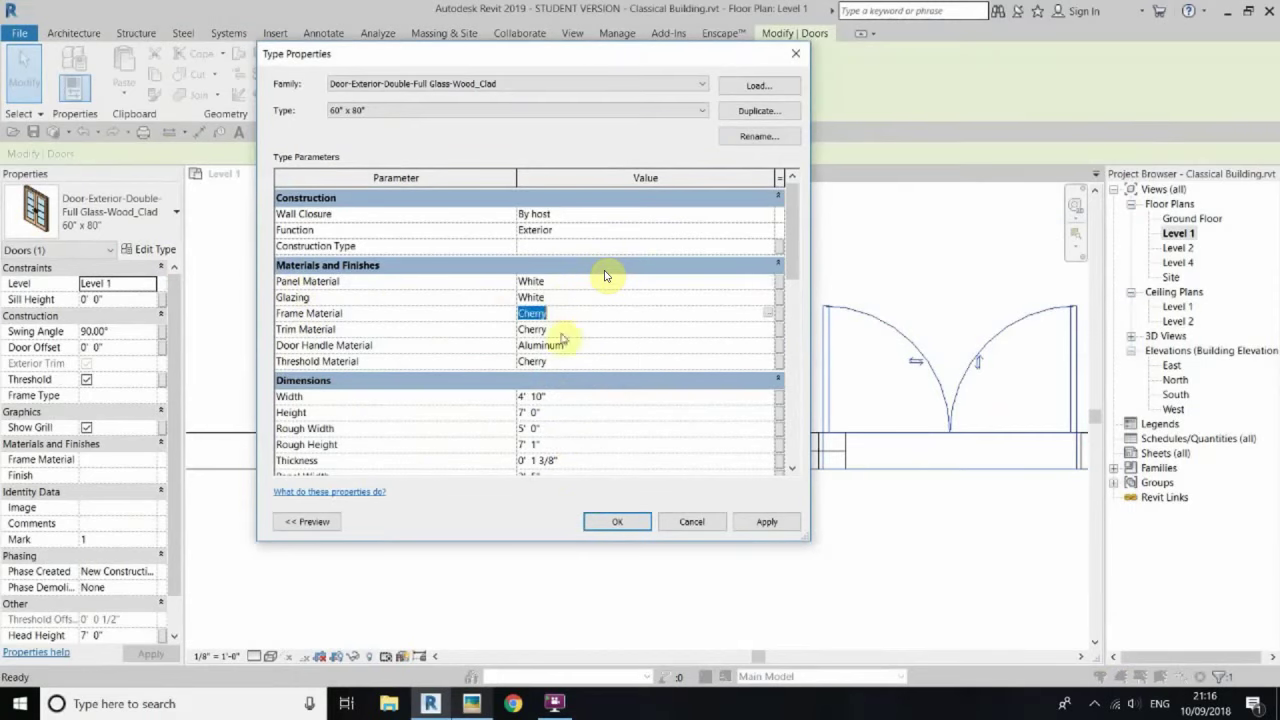
left_click(618, 524)
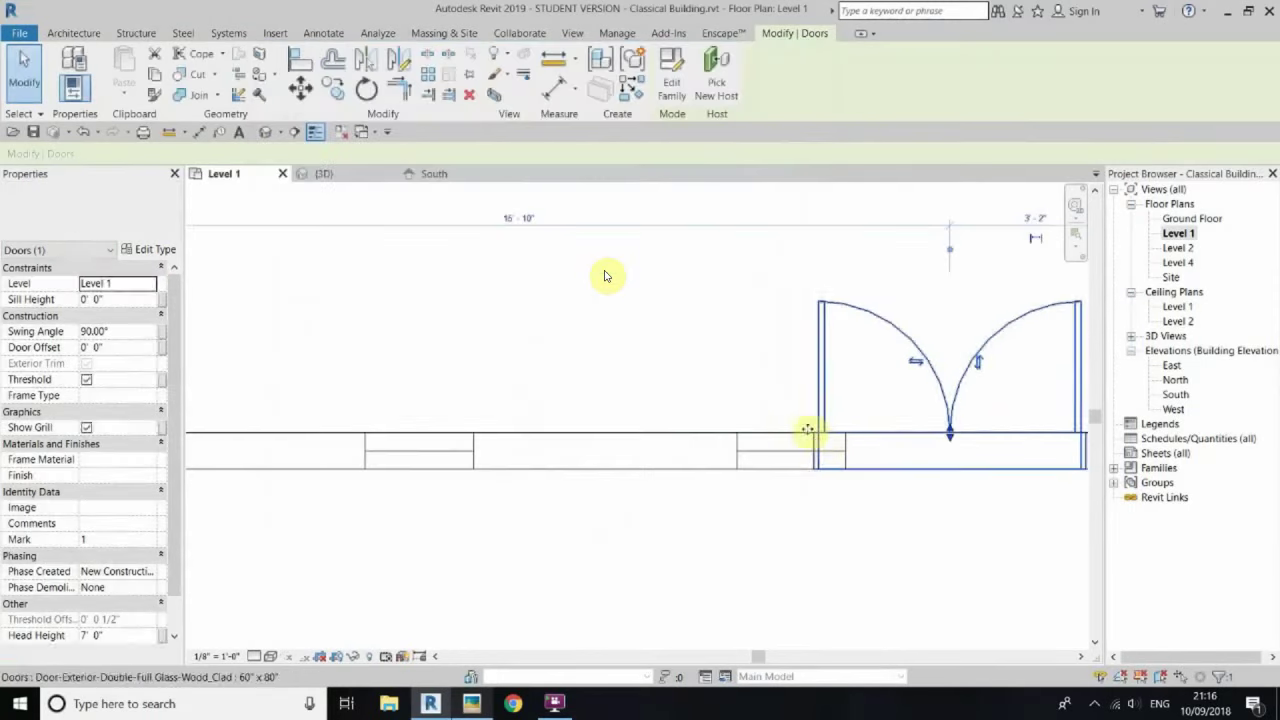
Step: Check the resized door in 3D, then return to the Level 1 plan
left_click(265, 131)
middle_click_drag(843, 357, 655, 485, "shift")
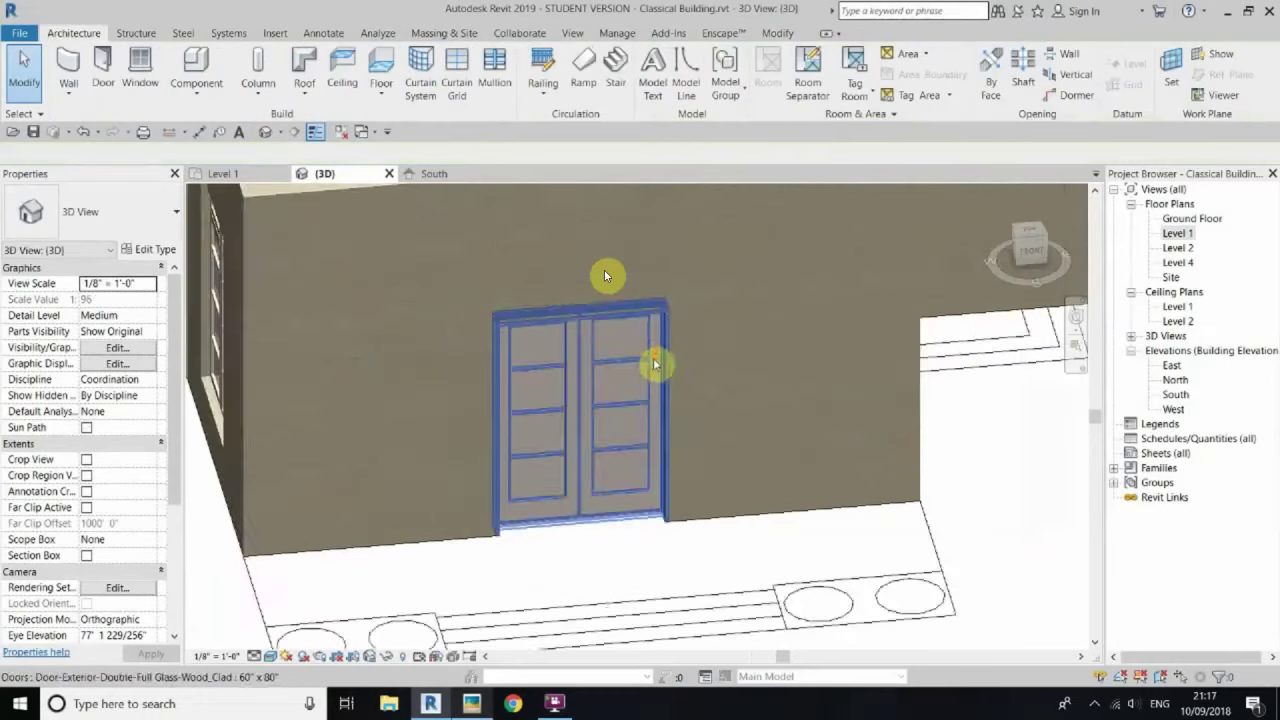
double_click(1178, 232)
scroll(641, 406, "down", 3)
left_click(68, 68)
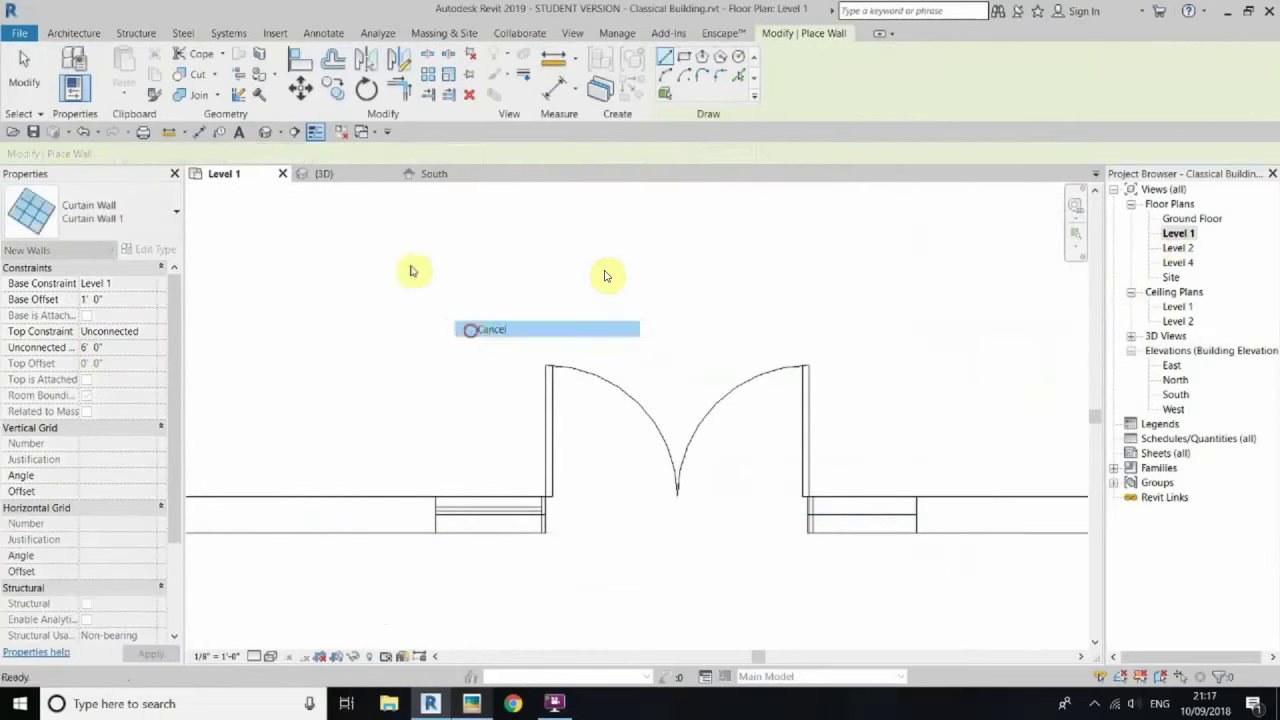
Step: Inspect the curtain wall beside the door in a front 3D view
left_click(323, 173)
left_click(1032, 250)
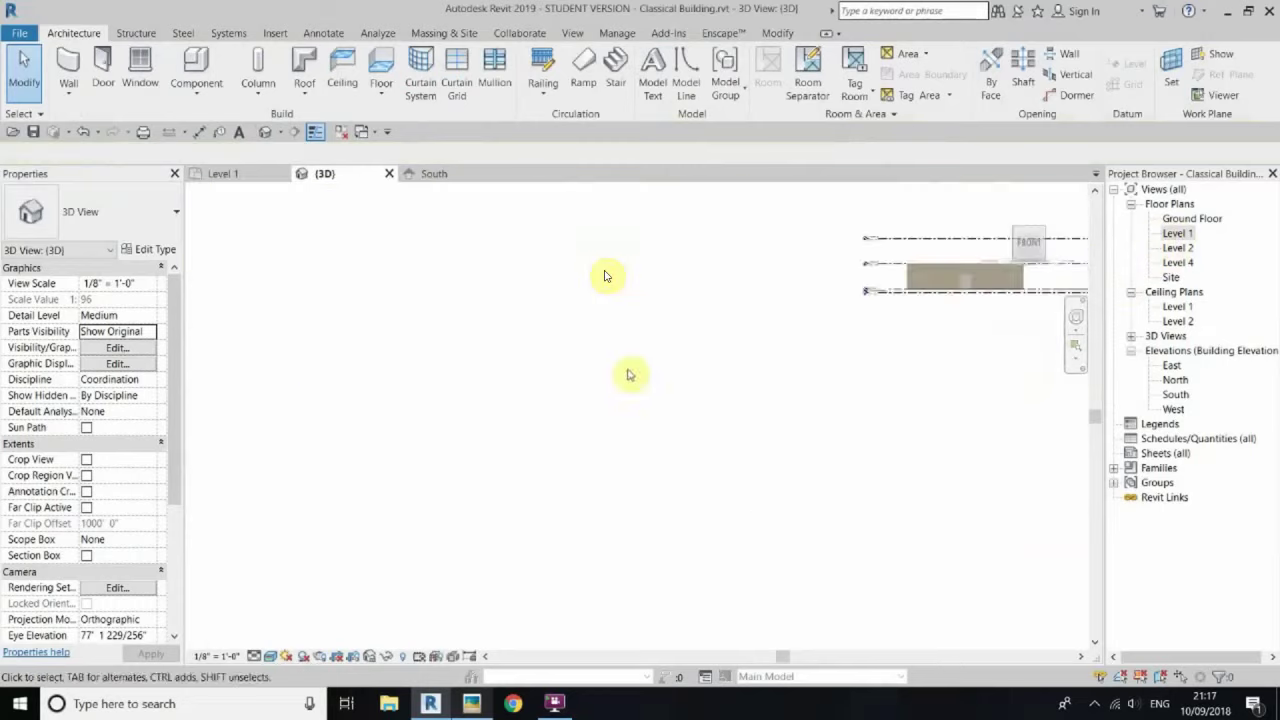
left_click(521, 312)
scroll(521, 310, "up", 1)
scroll(543, 309, "up", 1)
scroll(423, 283, "up", 1)
scroll(403, 309, "up", 1)
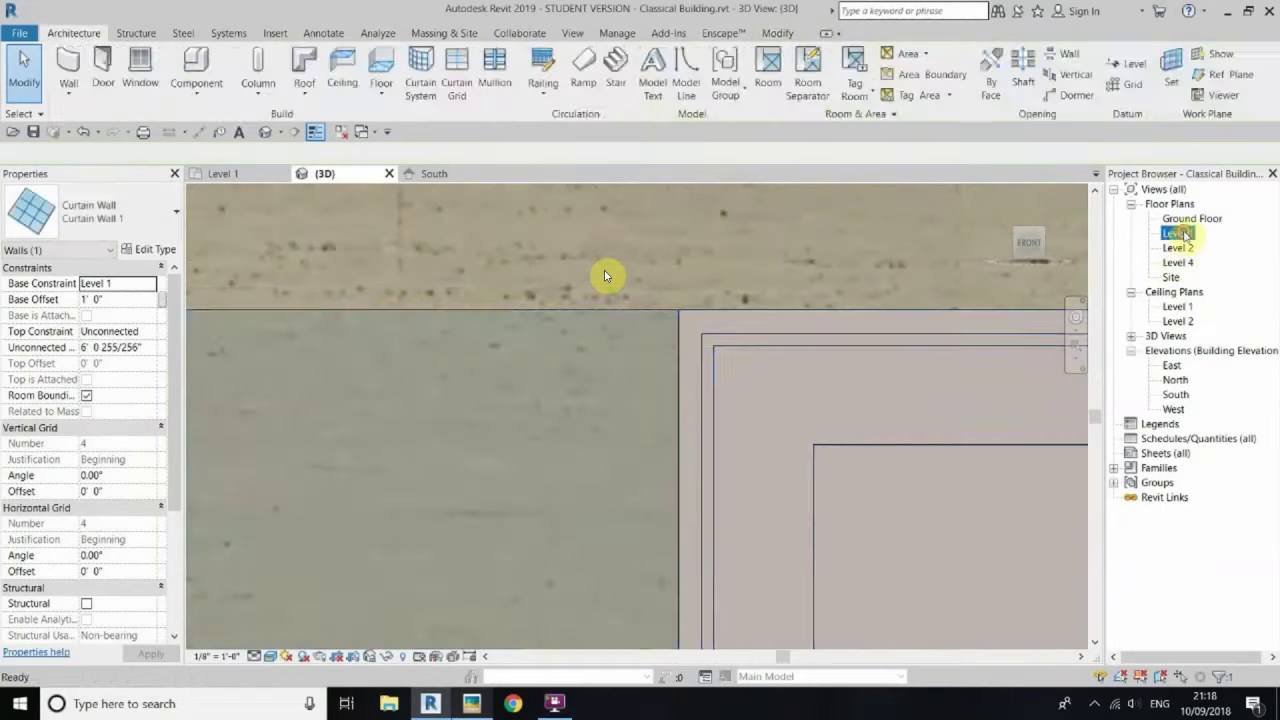
key("ctrl+Tab")
key("Escape")
Step: Draw a short curtain wall (WA) beside the double door on Level 1
key("w")
key("a")
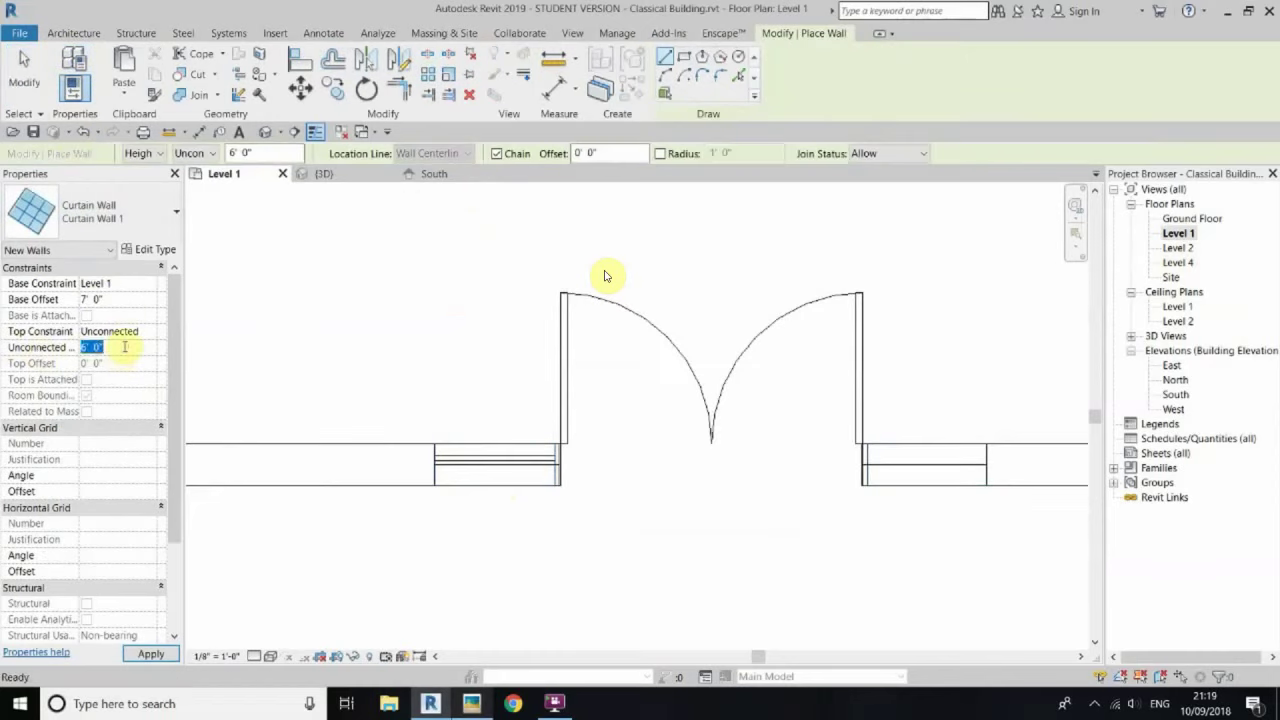
scroll(423, 457, "up", 1)
left_click(423, 457)
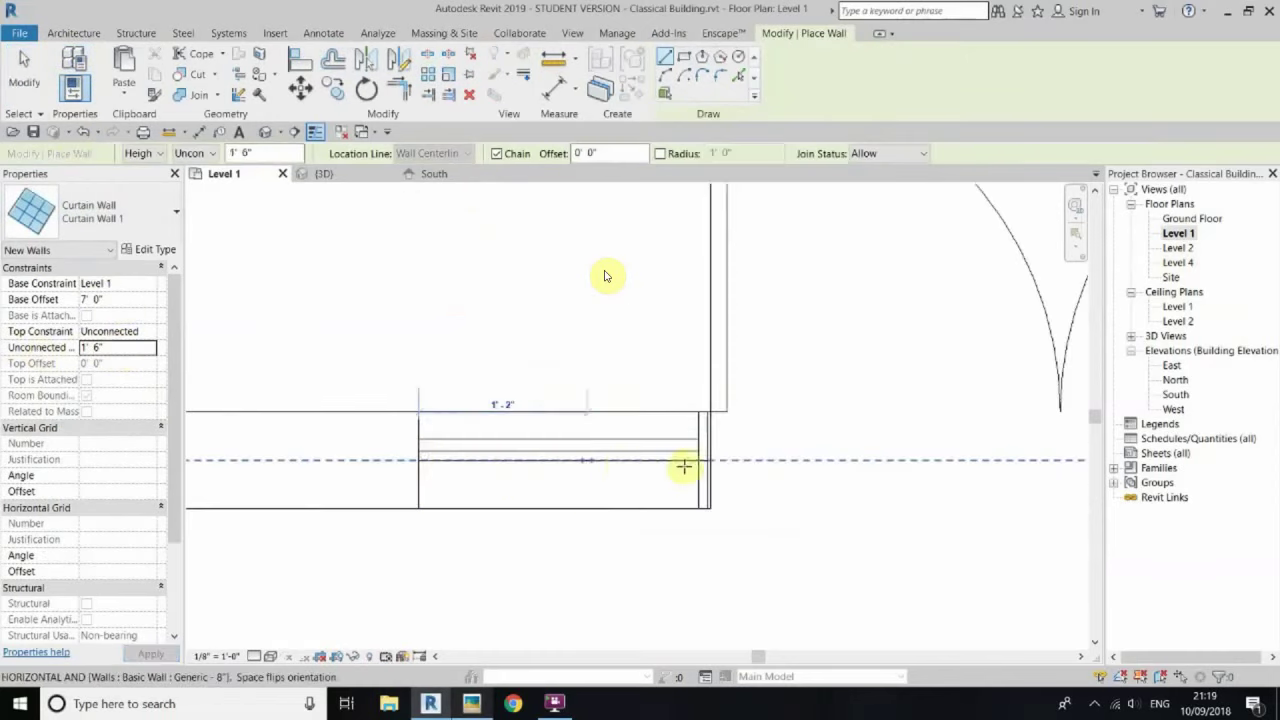
left_click(622, 457)
key("ctrl+Tab")
right_click(226, 252)
left_click(256, 284)
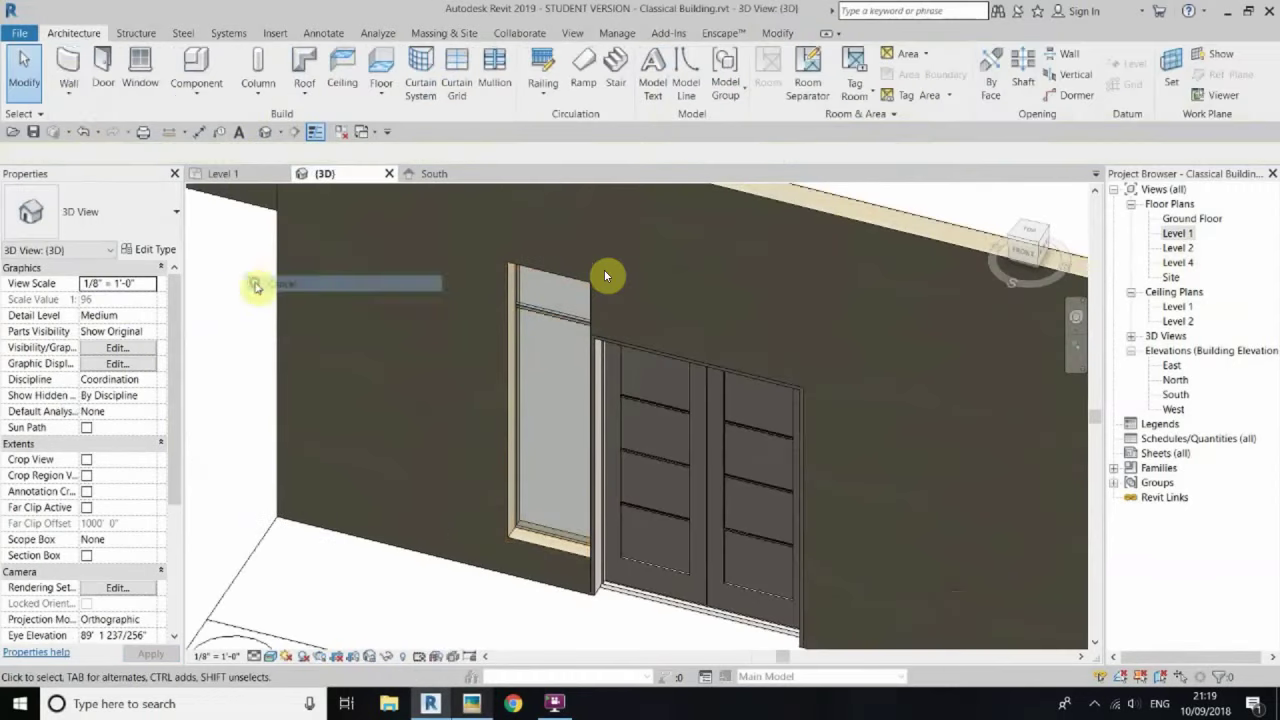
Step: Add 1.5" x 2.5" rectangular mullions to the sidelight and review the mullion type properties
left_click(494, 72)
left_click(176, 211)
left_click(84, 461)
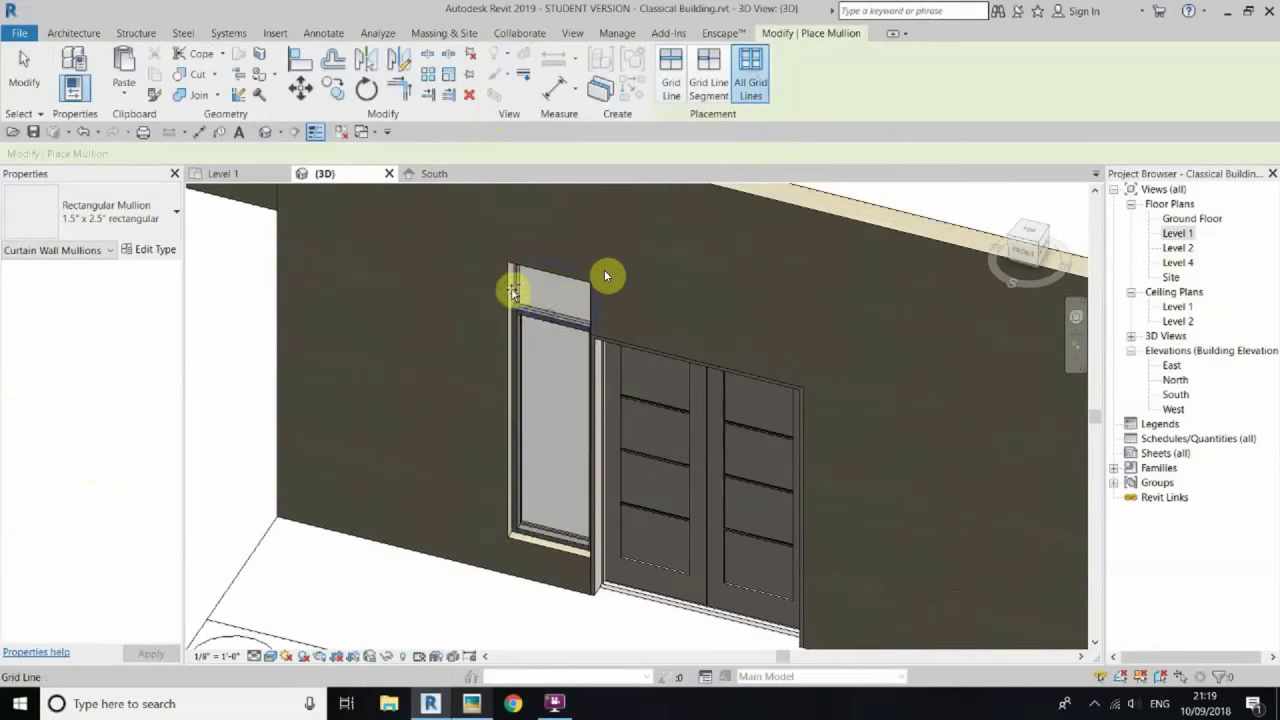
left_click(219, 289)
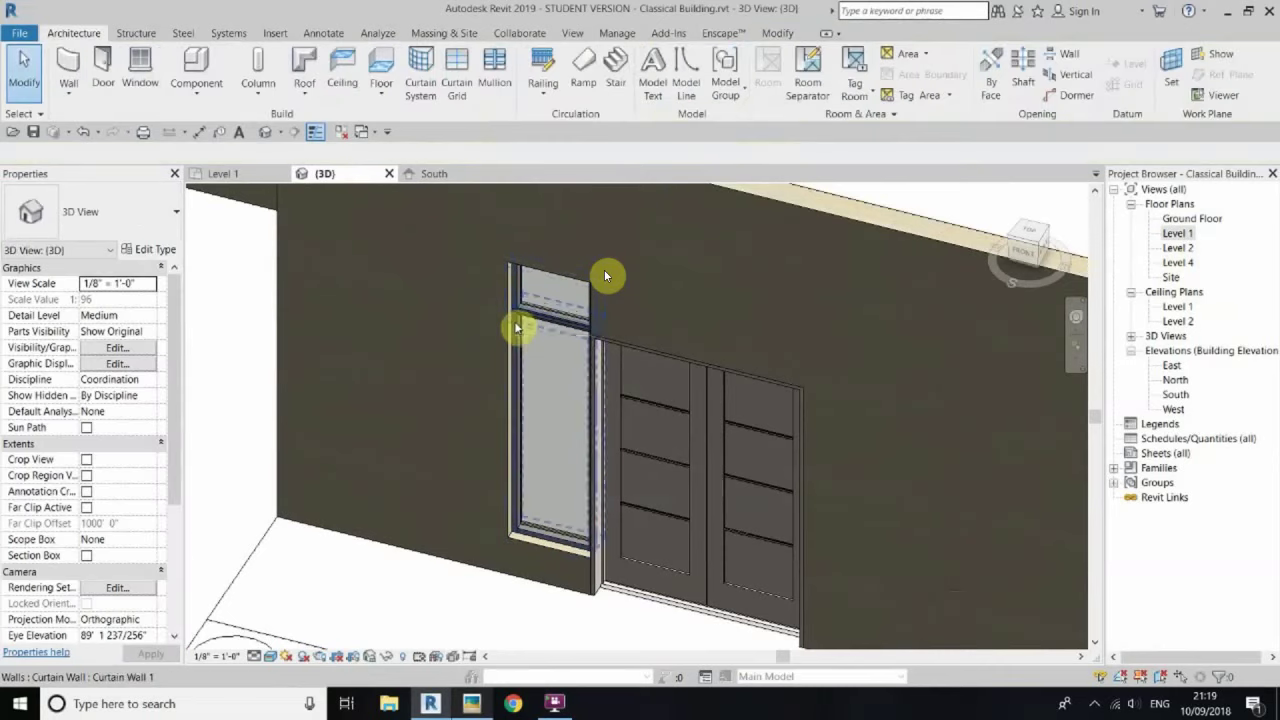
left_click(517, 327)
left_click(150, 252)
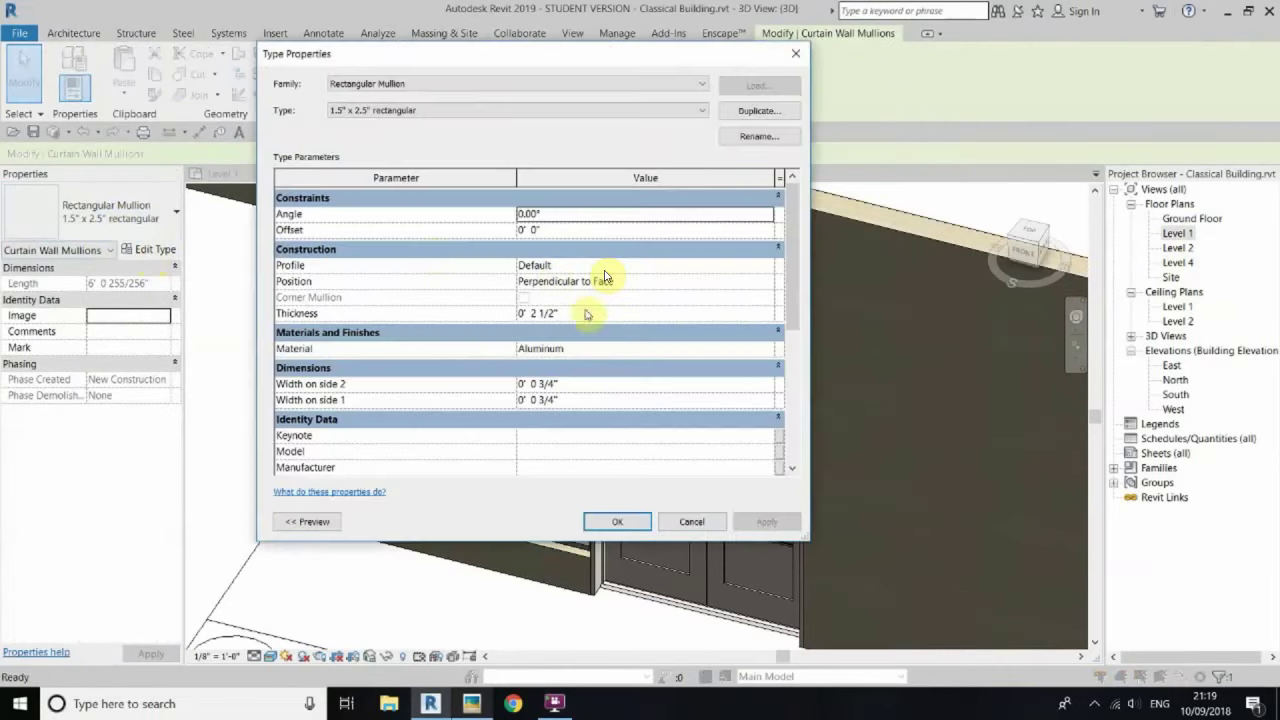
left_click(628, 522)
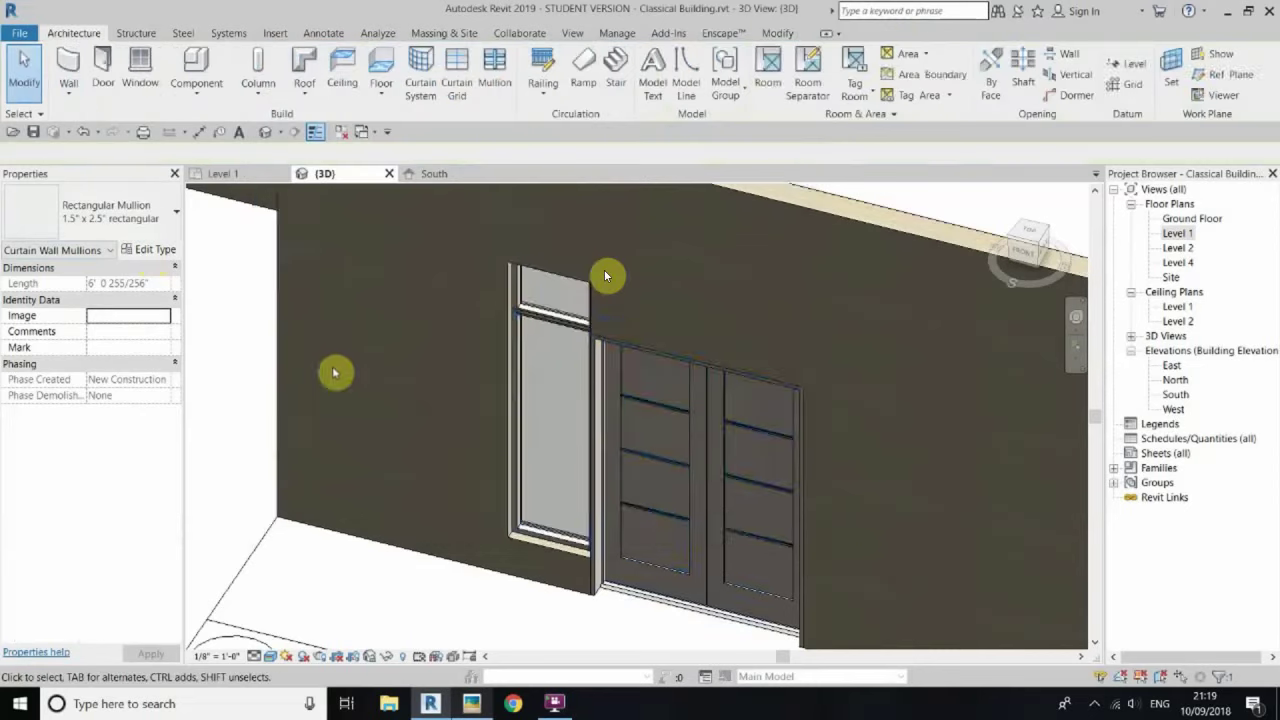
double_click(1178, 232)
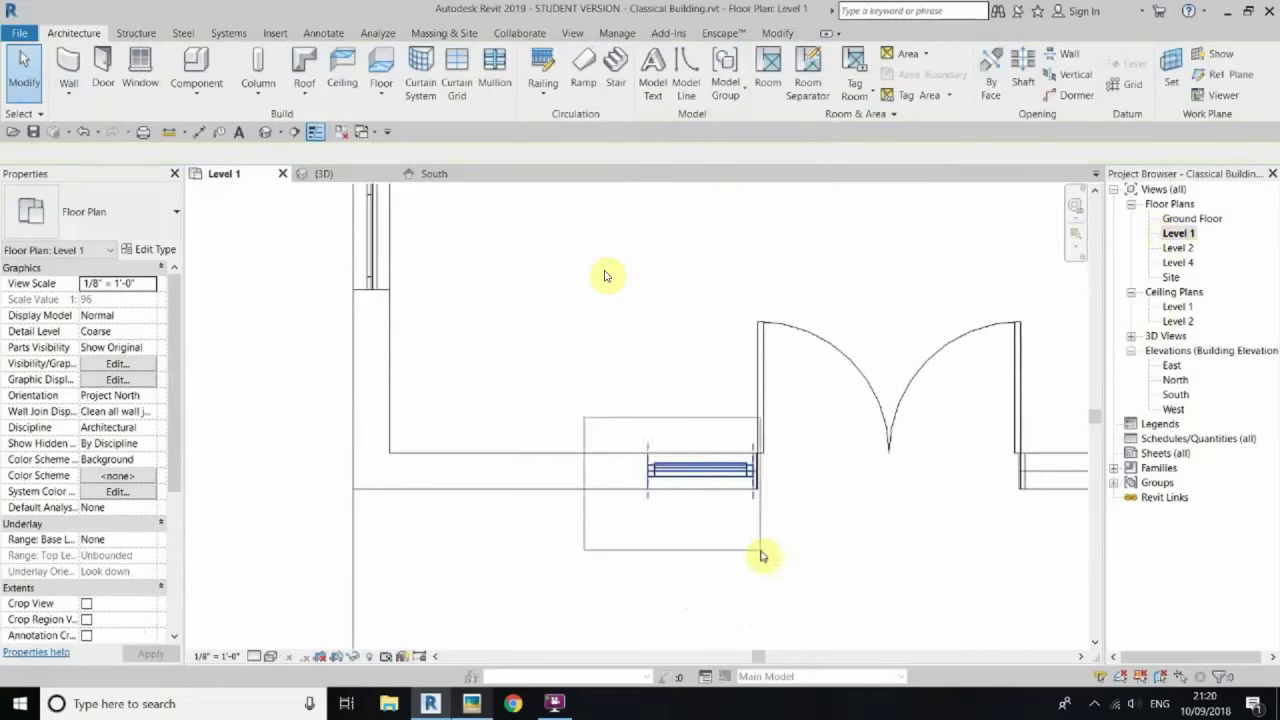
Step: Try mirroring the sidelight across the door centre, then dismiss the cannot-be-copied error
left_click_drag(764, 558, 764, 556)
scroll(621, 488, "down", 2)
left_click(396, 62)
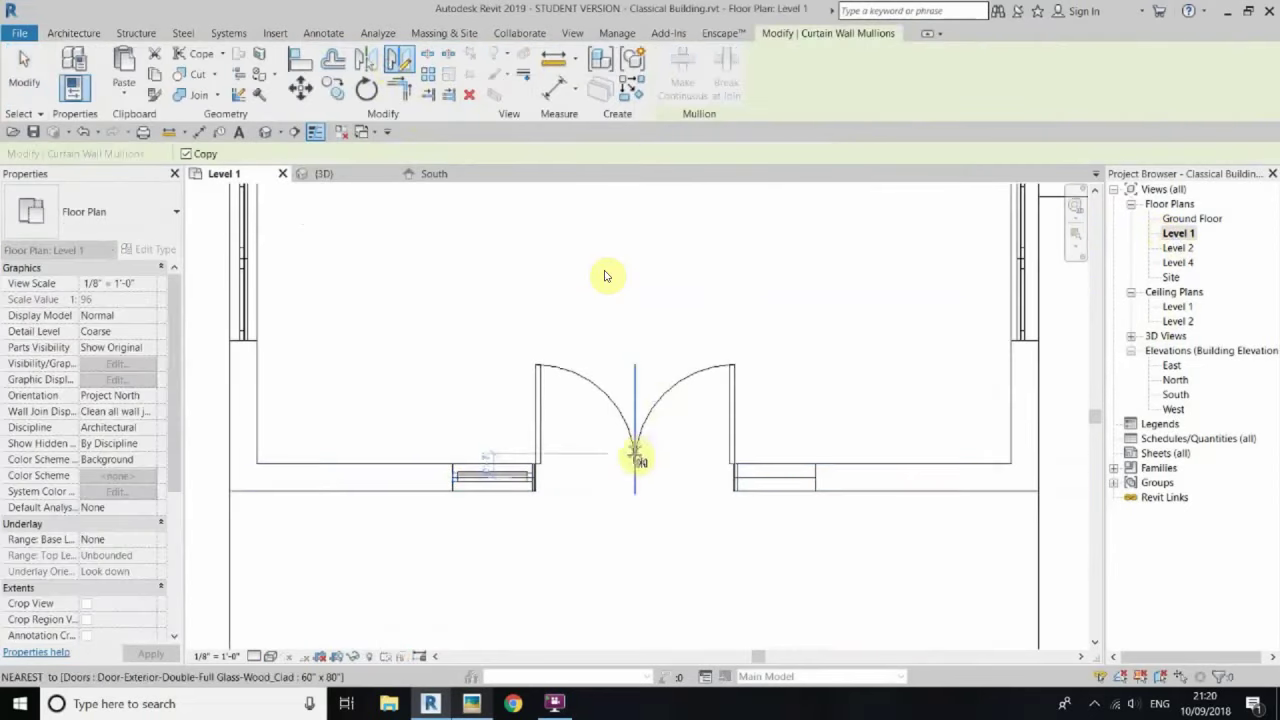
left_click(604, 276)
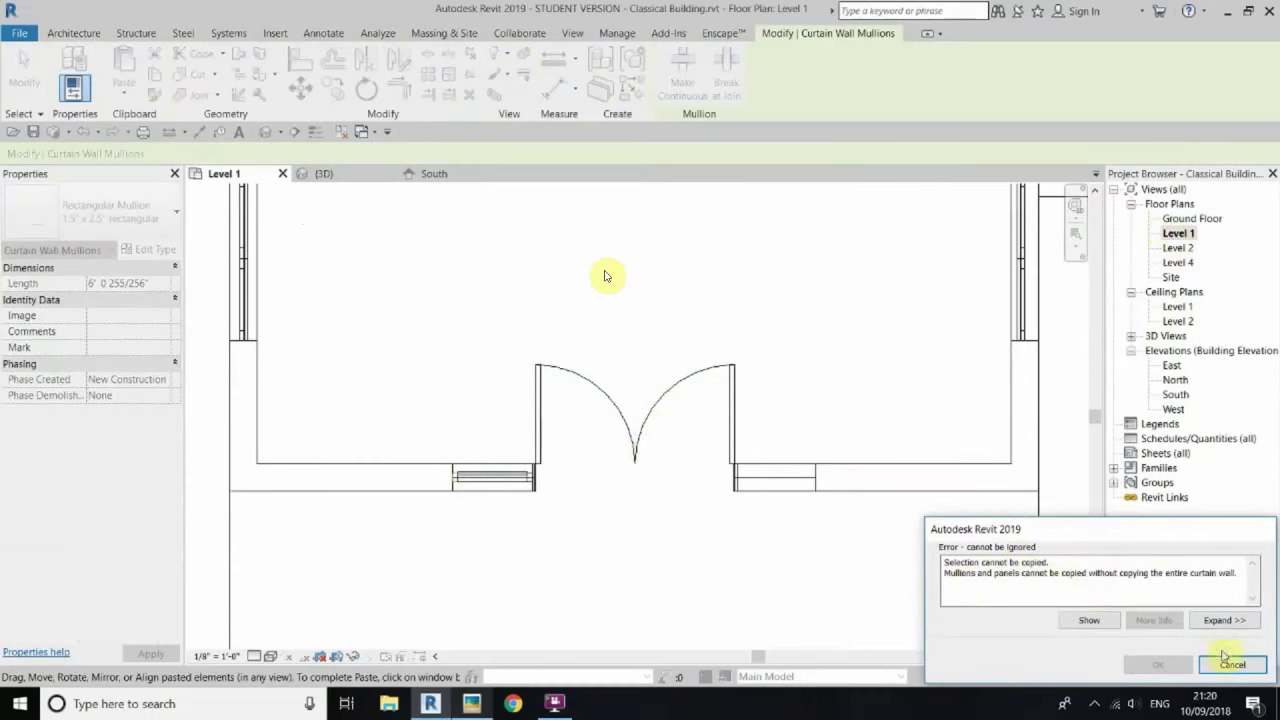
left_click(1226, 660)
Step: Mirror-copy the narrow curtain wall across the door centre with DM and check the copy
left_click(473, 490)
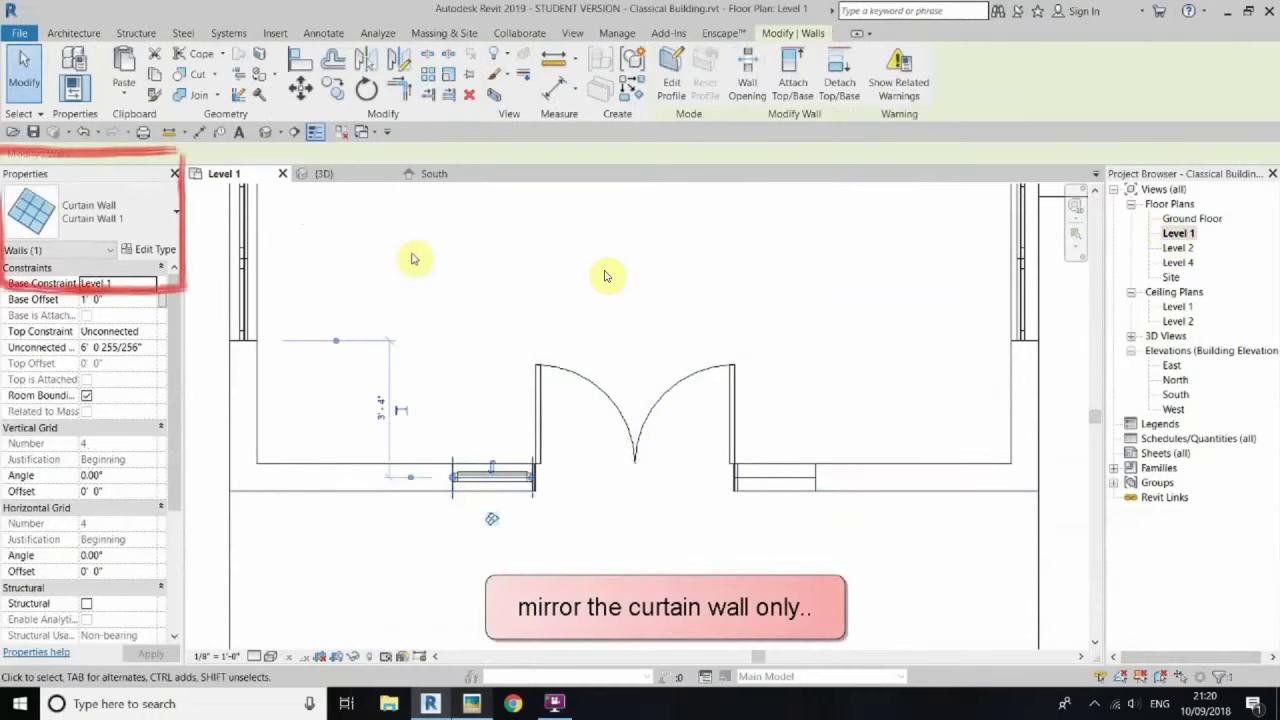
key("d")
key("m")
left_click(637, 291)
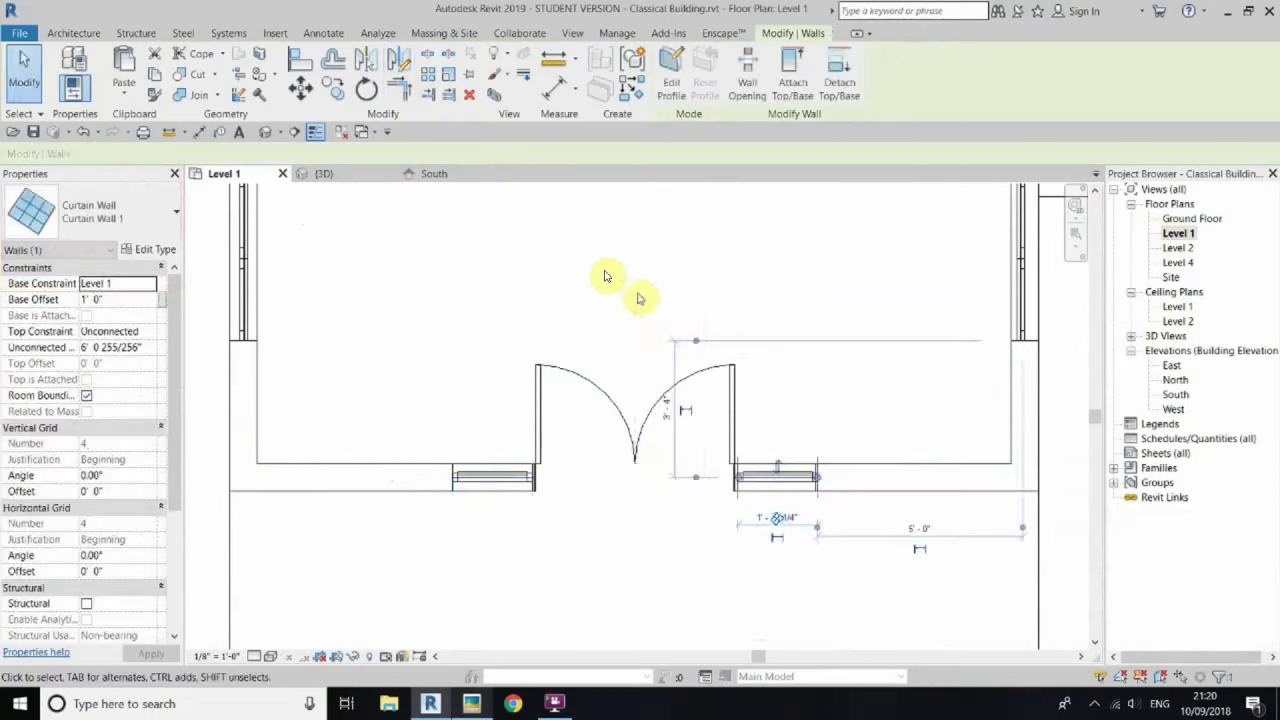
key("Escape")
scroll(605, 276, "up", 3)
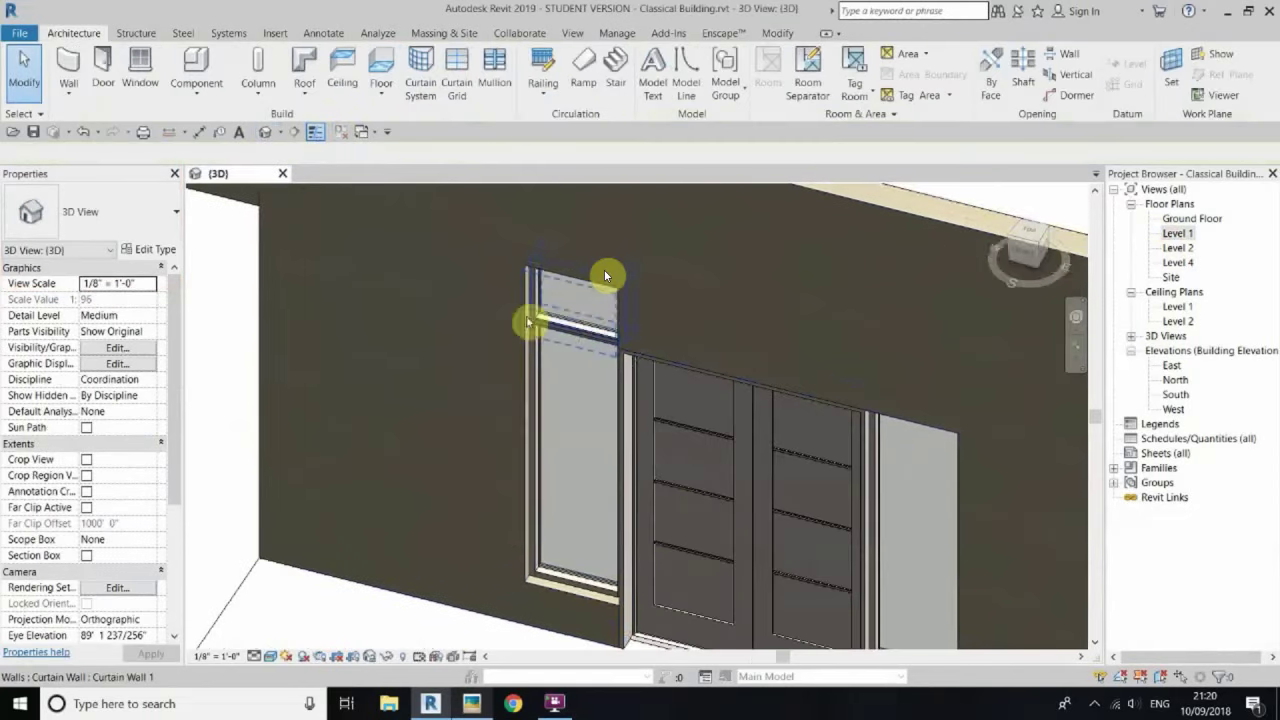
left_click(605, 276)
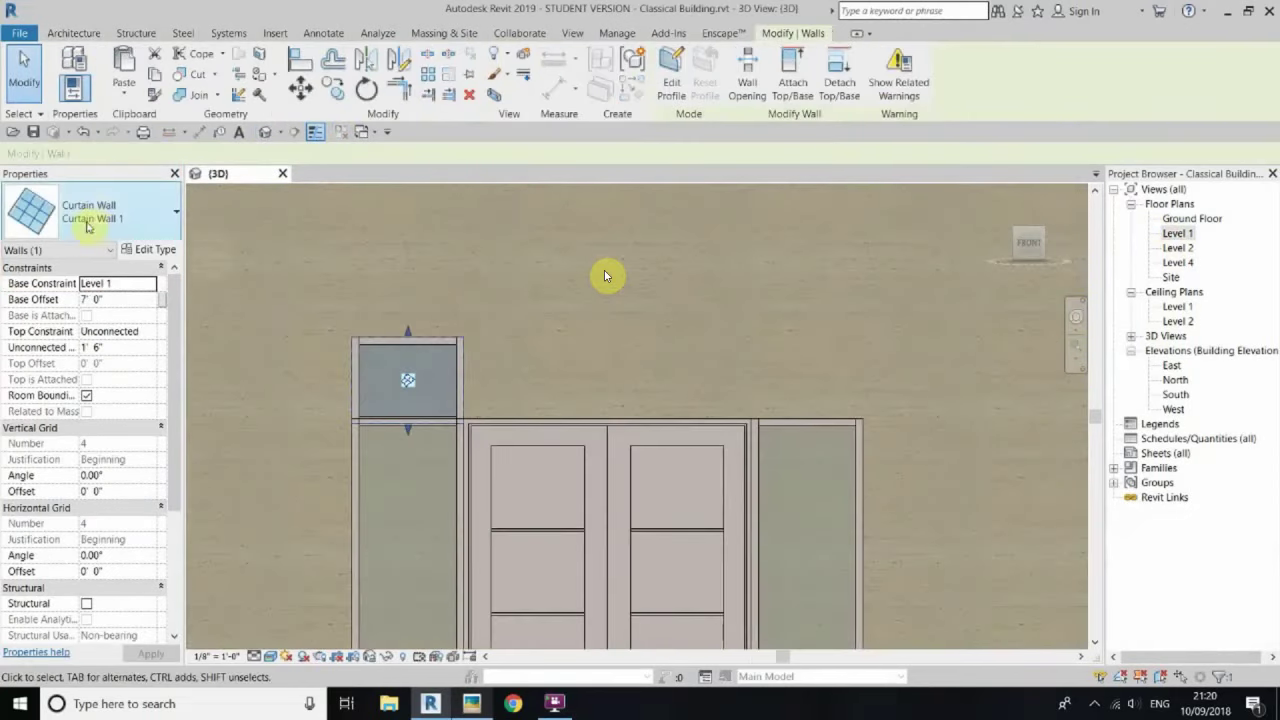
key("Escape")
Step: In the South elevation, try deleting the right upper curtain-wall panel, cancelling after the mullion error
double_click(1176, 394)
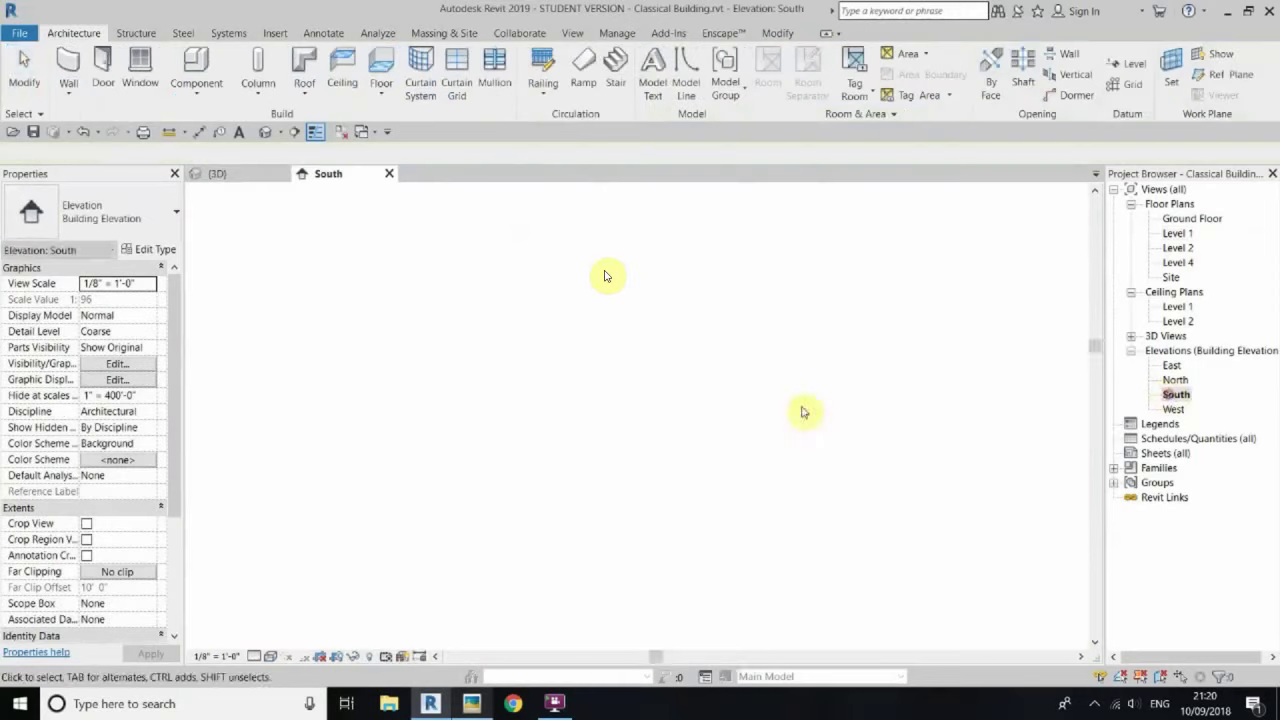
scroll(416, 475, "up", 3)
left_click(486, 385)
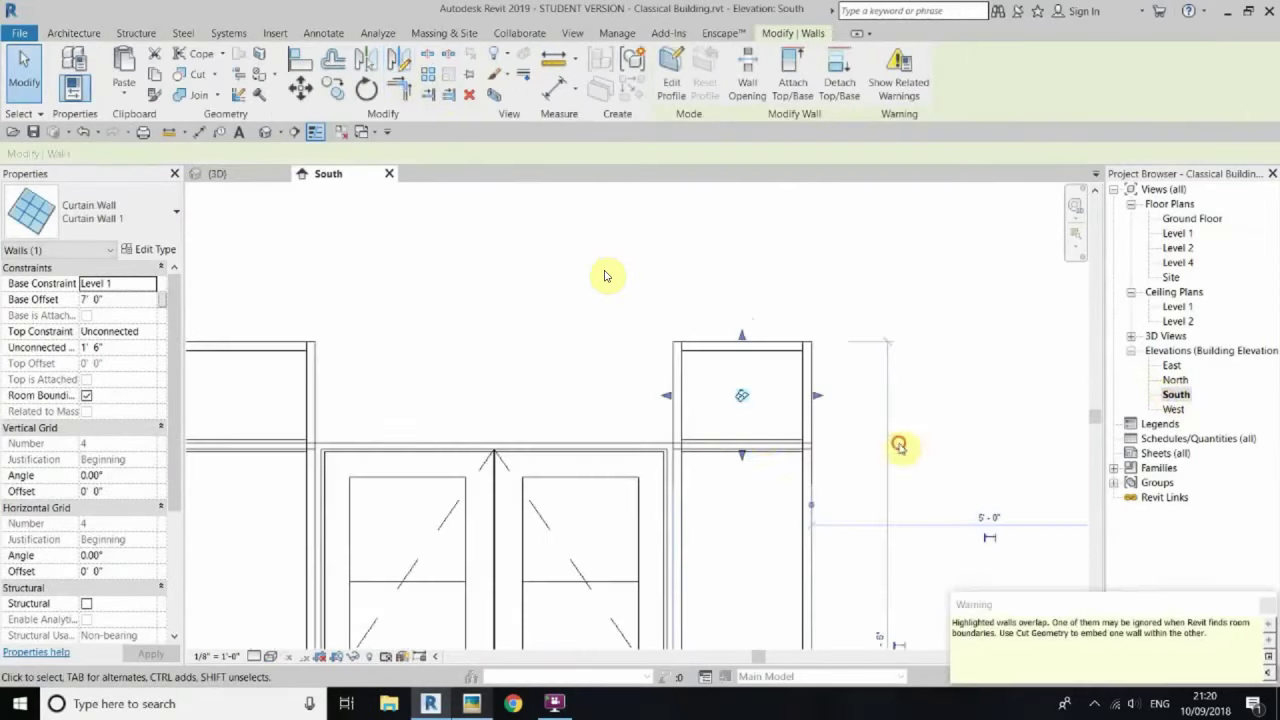
scroll(735, 372, "up", 2)
left_click(815, 384)
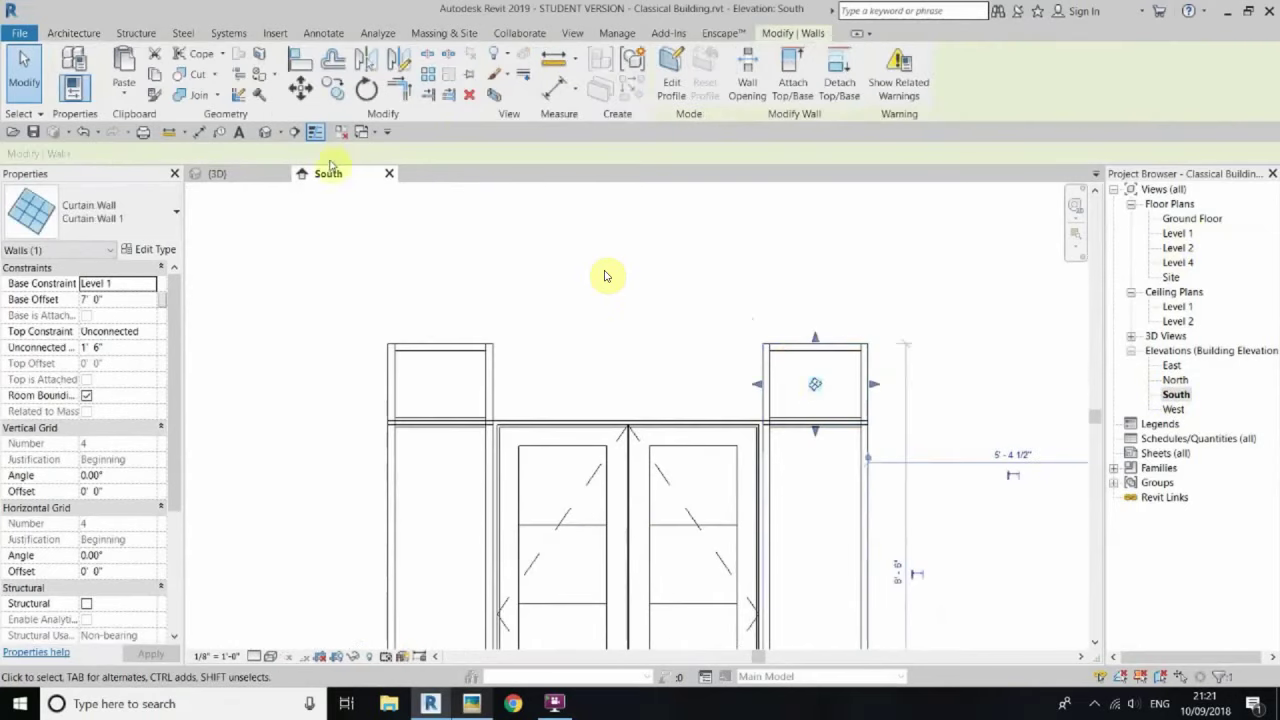
key("Delete")
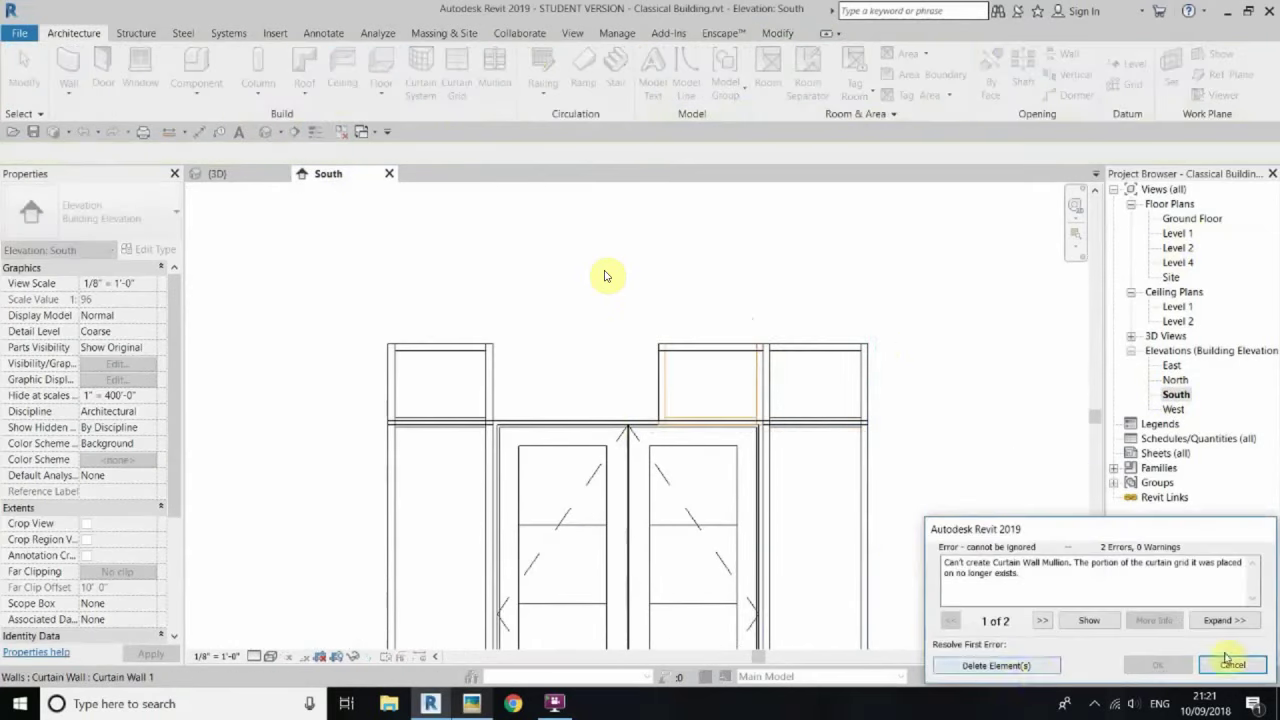
left_click(1230, 664)
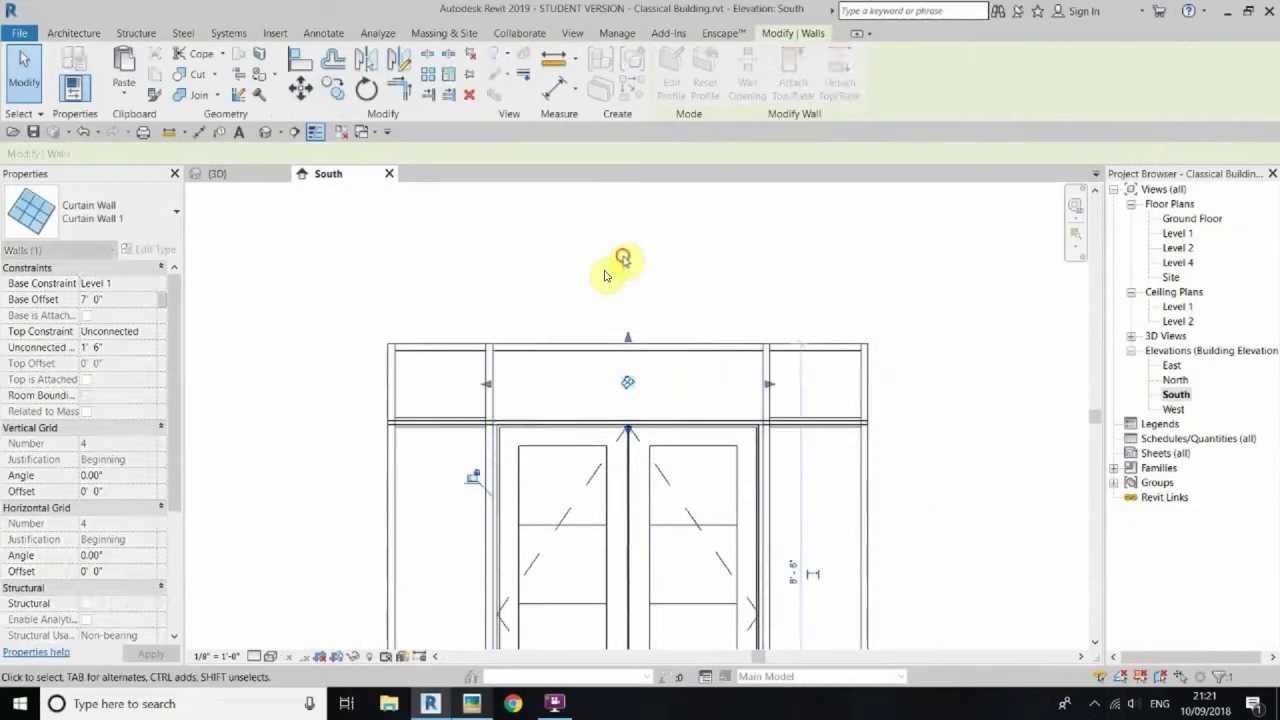
left_click(605, 275)
Step: Cancel the curtain grid tool and add 2.5" x 5" rectangular mullions on the grid lines
key("c")
key("g")
right_click(492, 248)
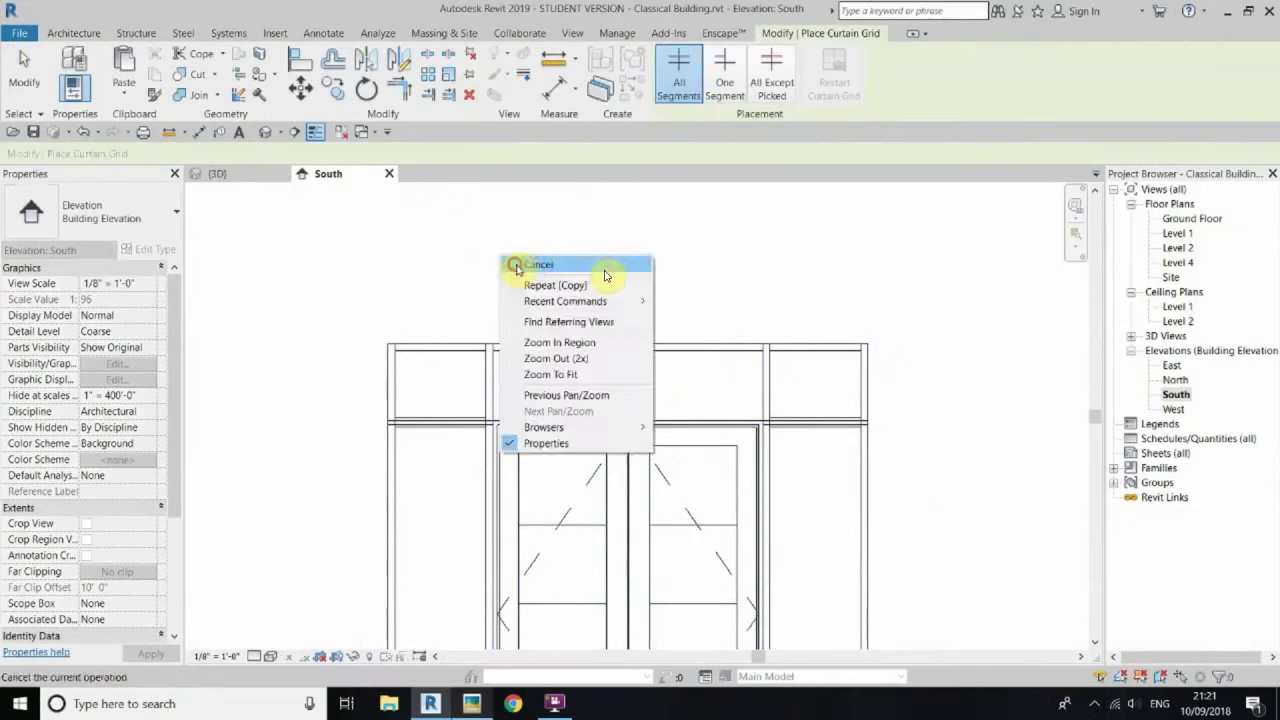
left_click(515, 262)
left_click(494, 82)
left_click(110, 210)
left_click(105, 483)
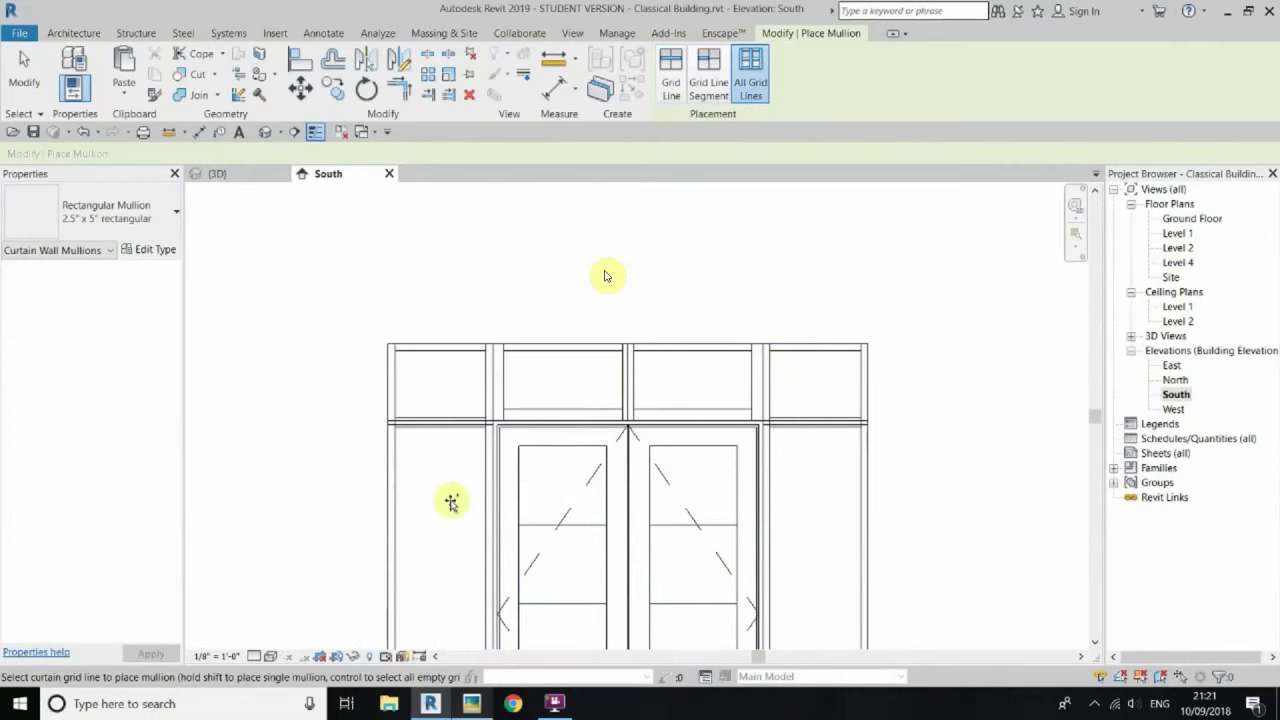
key("Escape")
key("Escape")
Step: In 3D, check the type material of the horizontal mullion above the doors
right_click(525, 228)
left_click(560, 340)
left_click(265, 131)
left_click(1023, 251)
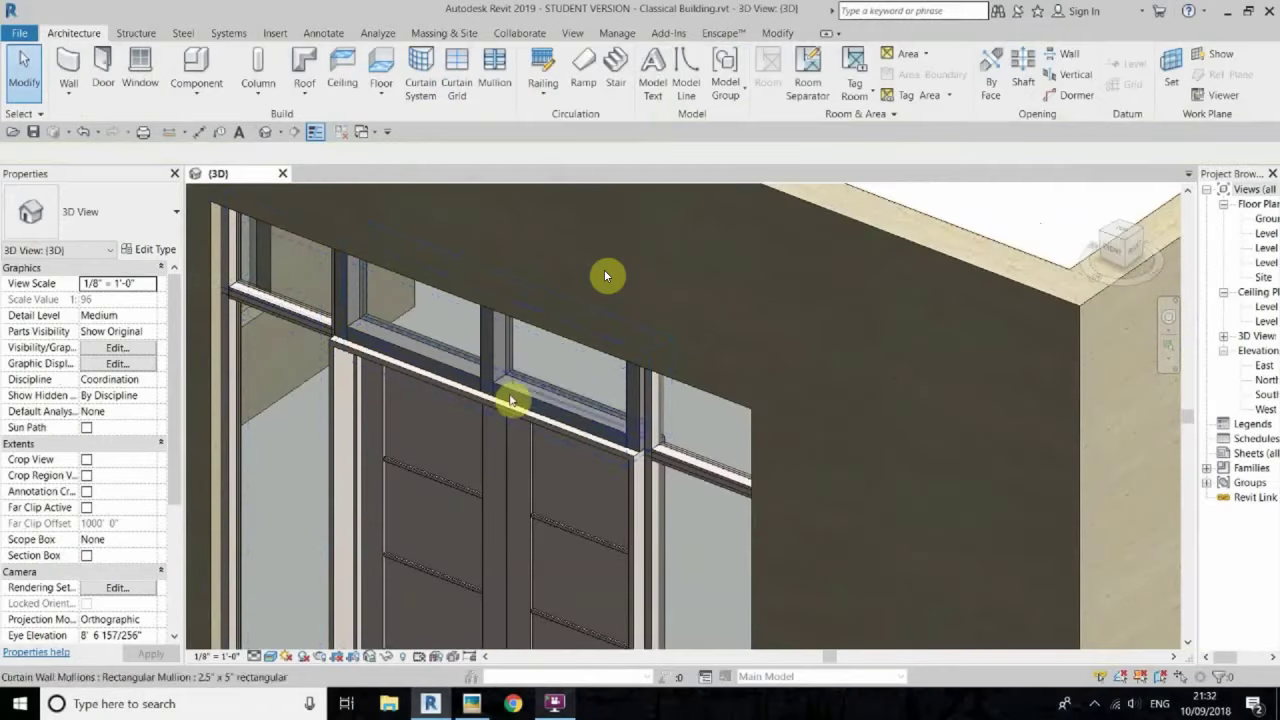
left_click(511, 400)
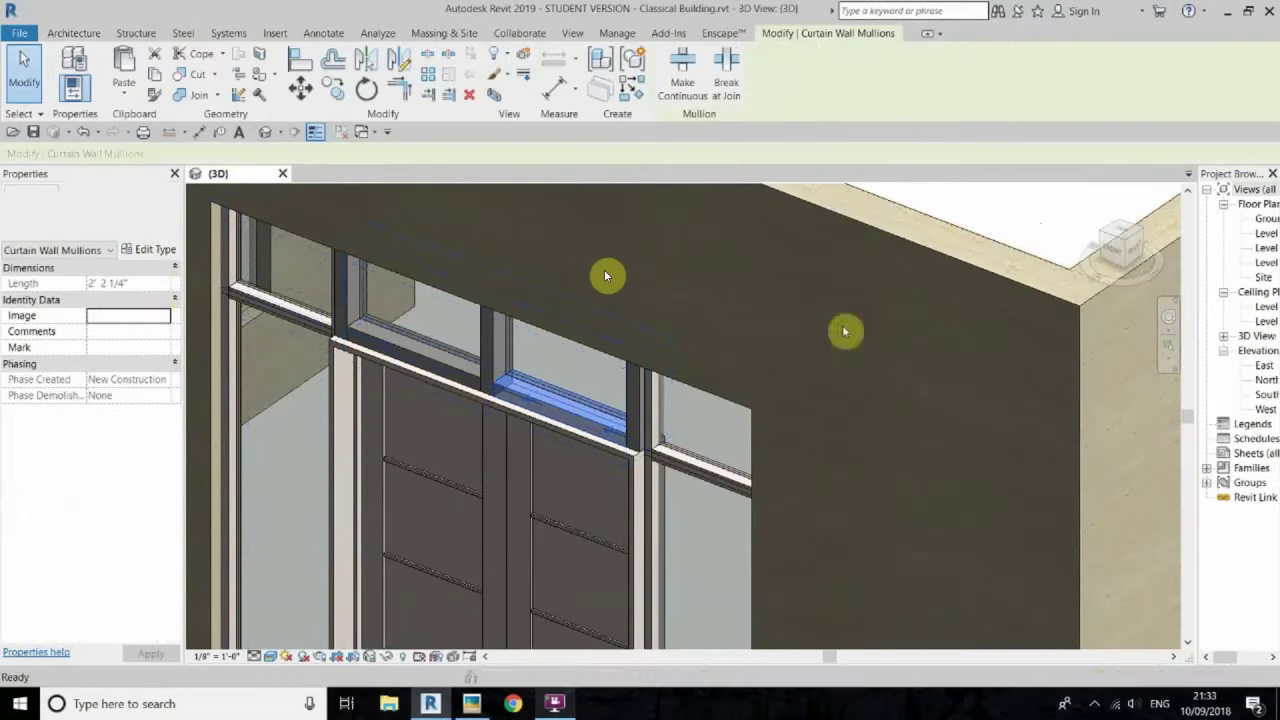
left_click(889, 342)
left_click(932, 512)
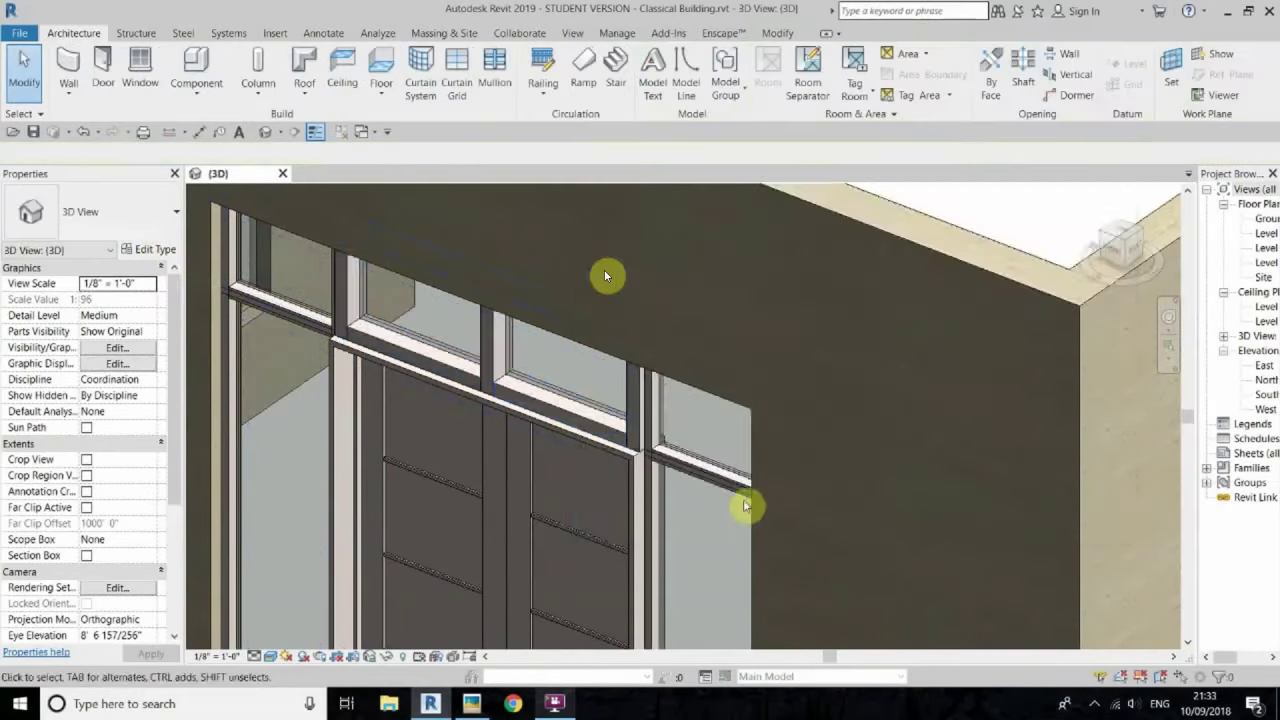
Step: Select a different mullion and review its type properties
scroll(743, 508, "up", 3)
key("Tab")
left_click(717, 422)
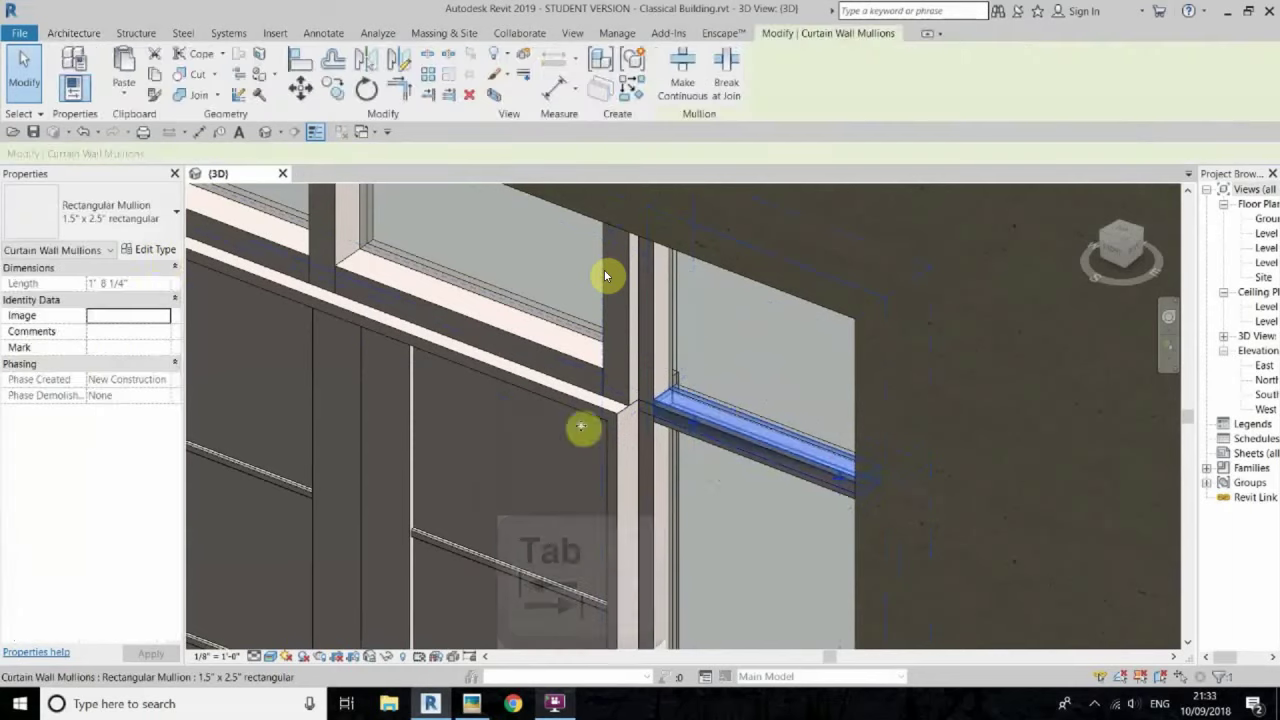
left_click(150, 249)
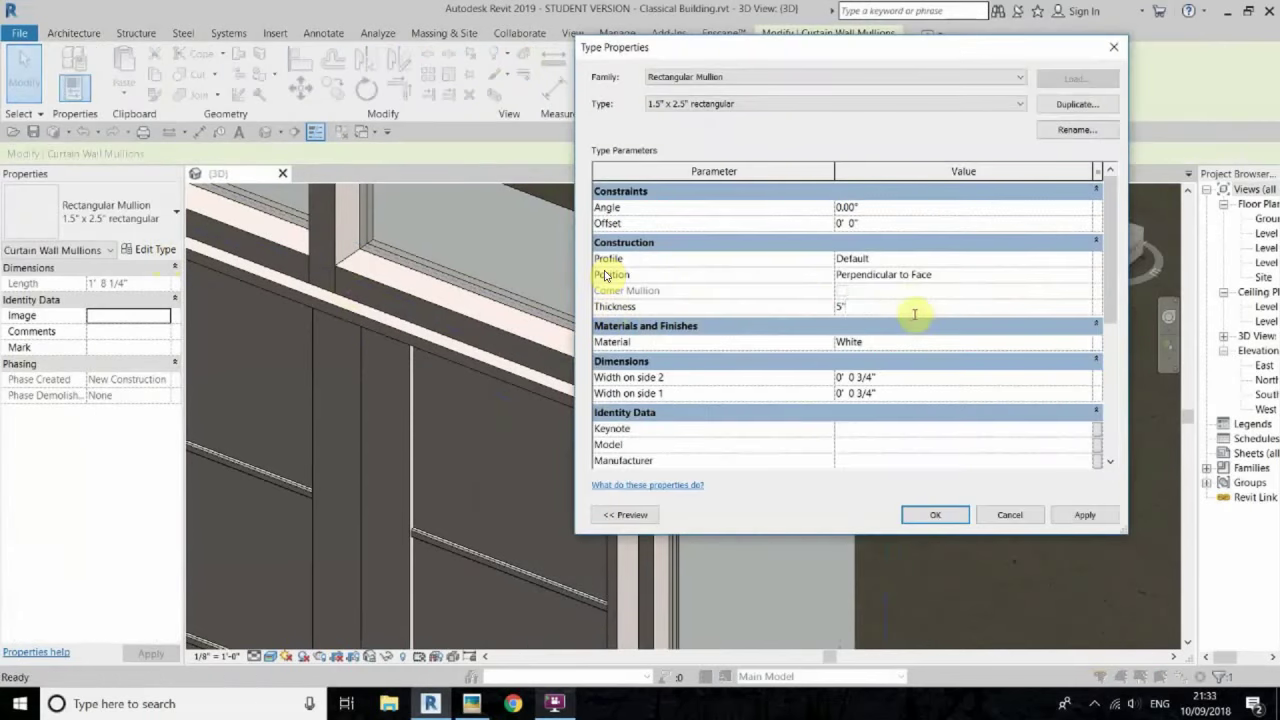
left_click(935, 514)
scroll(843, 508, "down", 2)
scroll(503, 286, "up", 3)
Step: Change the double door's type thickness and dismiss the family warning
left_click(503, 296)
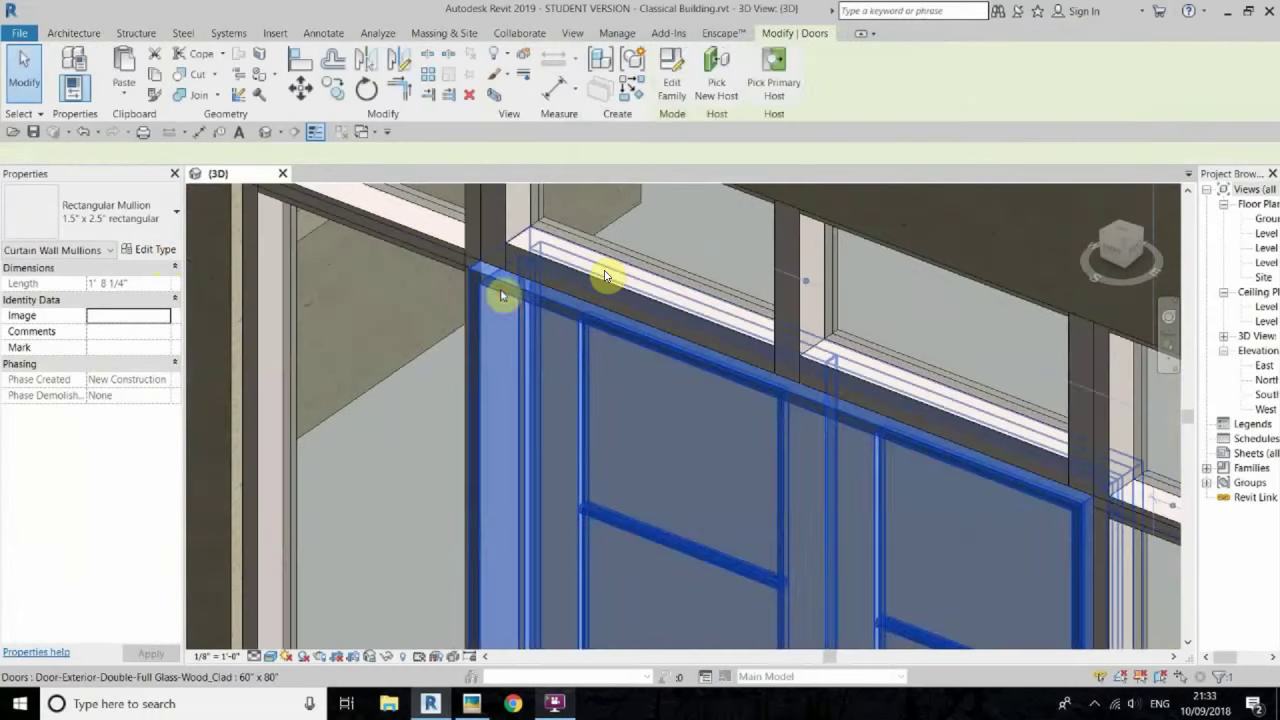
left_click(150, 249)
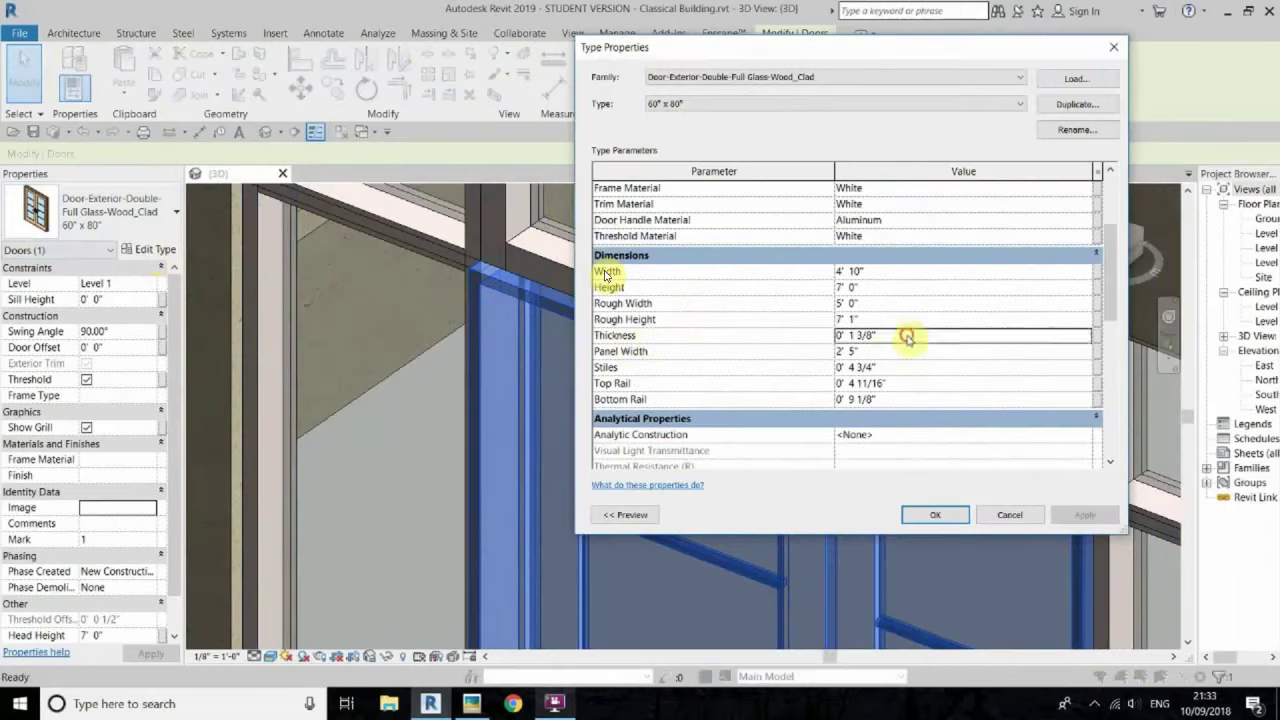
left_click(933, 514)
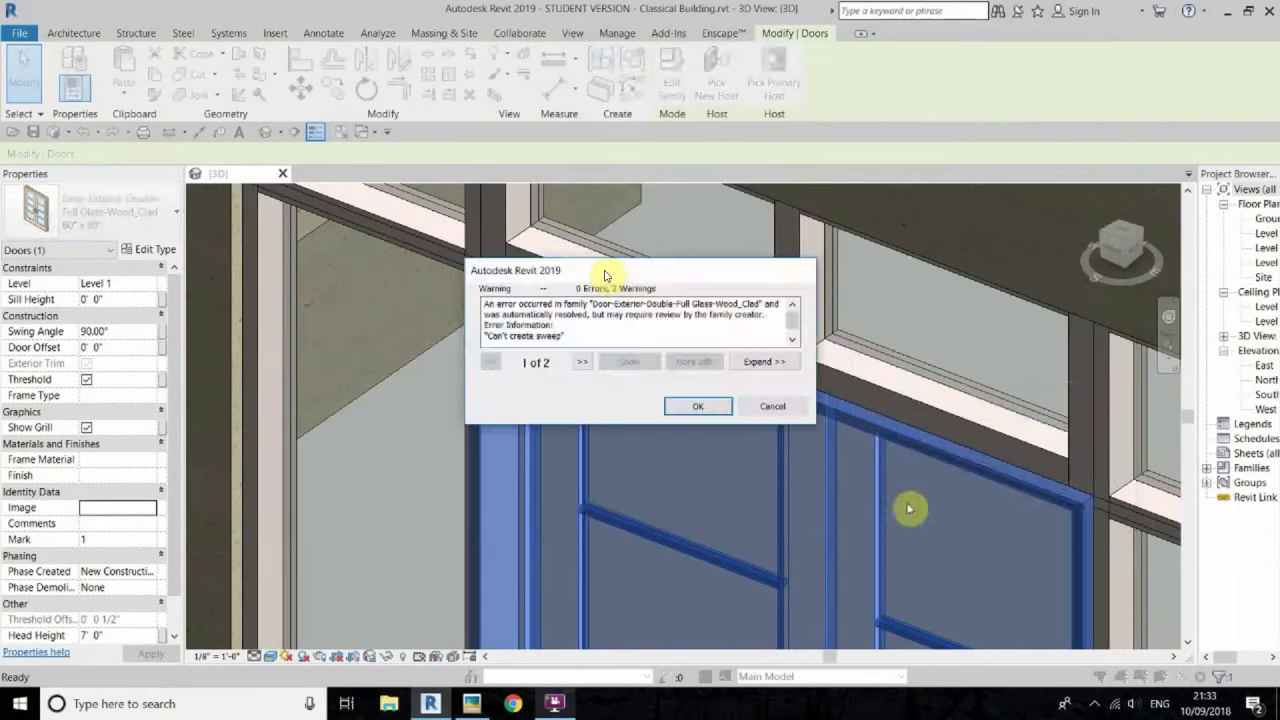
key("Return")
scroll(608, 277, "up", 3)
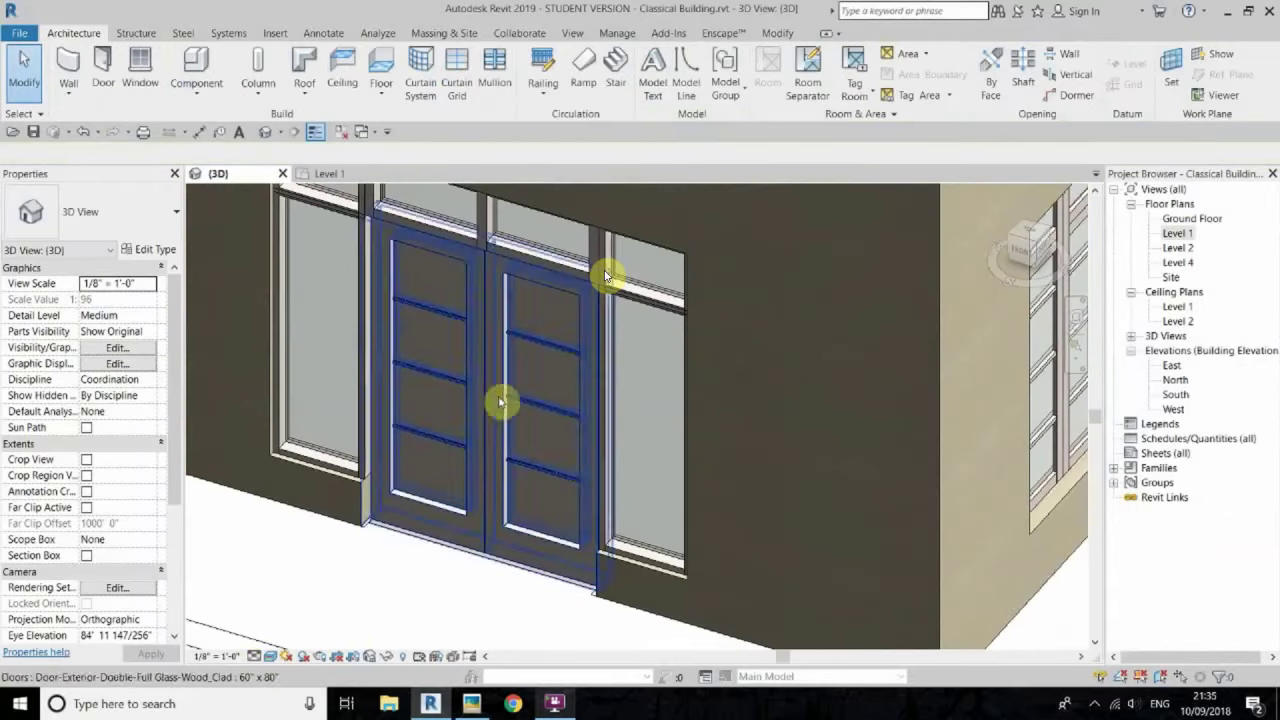
Step: Set the 3D view to Fine detail and bring the whole building into view
left_click(270, 638)
scroll(586, 414, "down", 3)
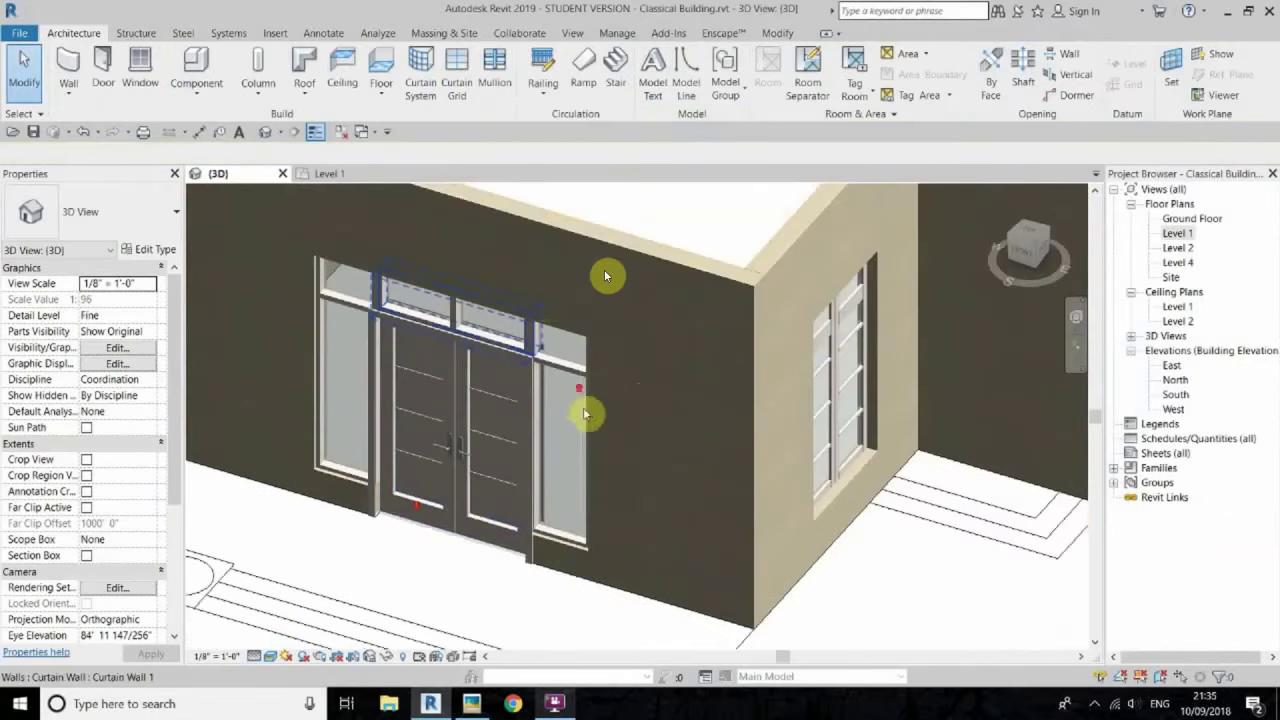
scroll(528, 463, "down", 2)
middle_click_drag(528, 463, 628, 528)
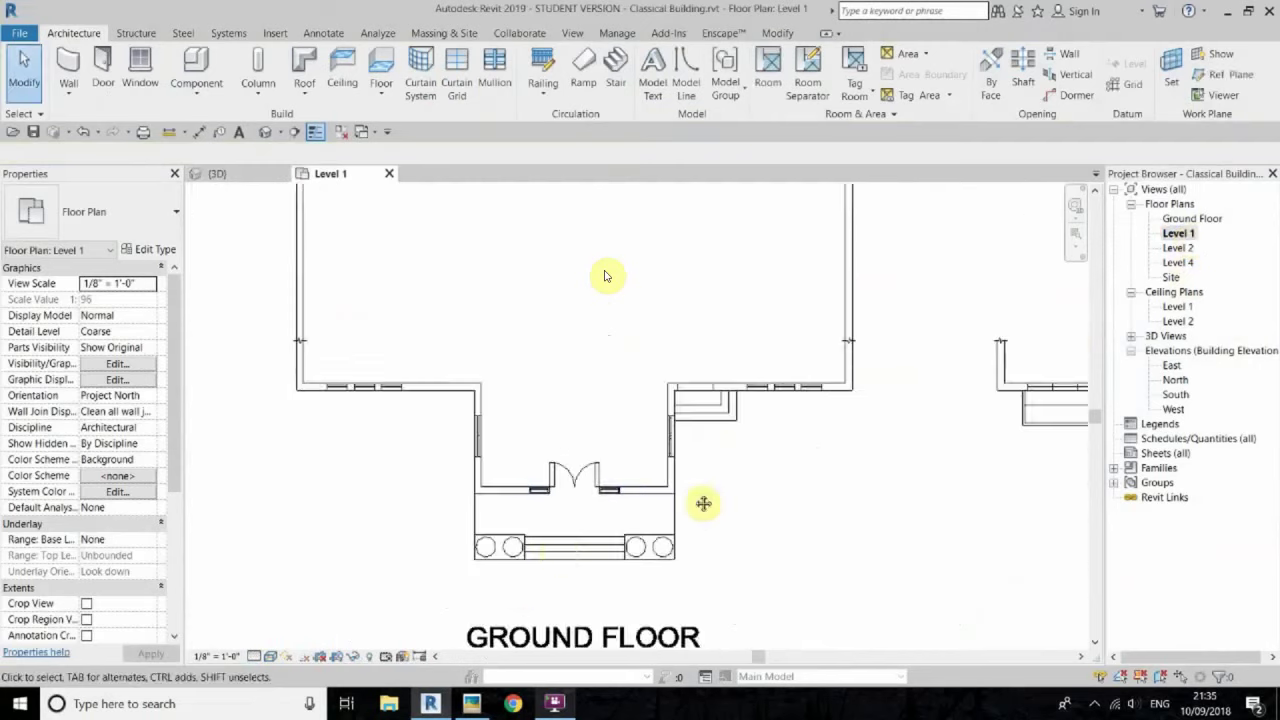
Step: Start a Level 1 floor, confirm its type, and sketch boundary lines around the entrance
left_click(381, 68)
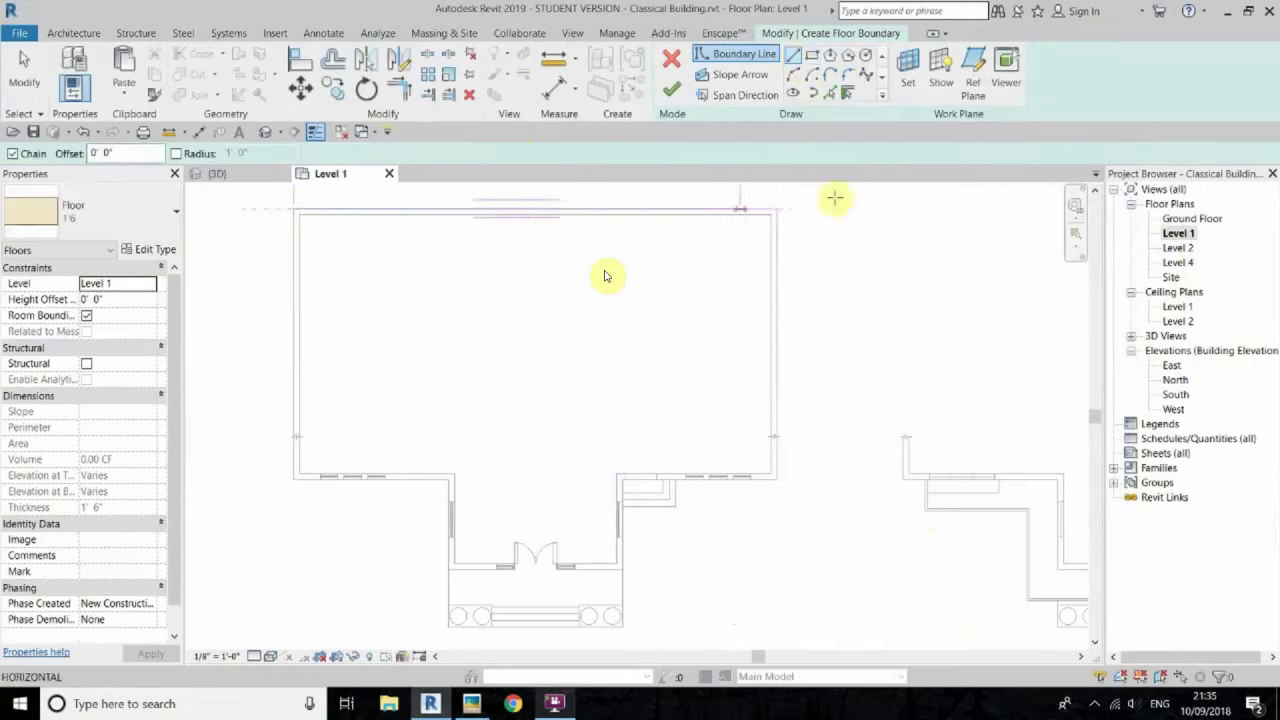
left_click(774, 480)
scroll(654, 434, "up", 3)
left_click(636, 540)
left_click(333, 540)
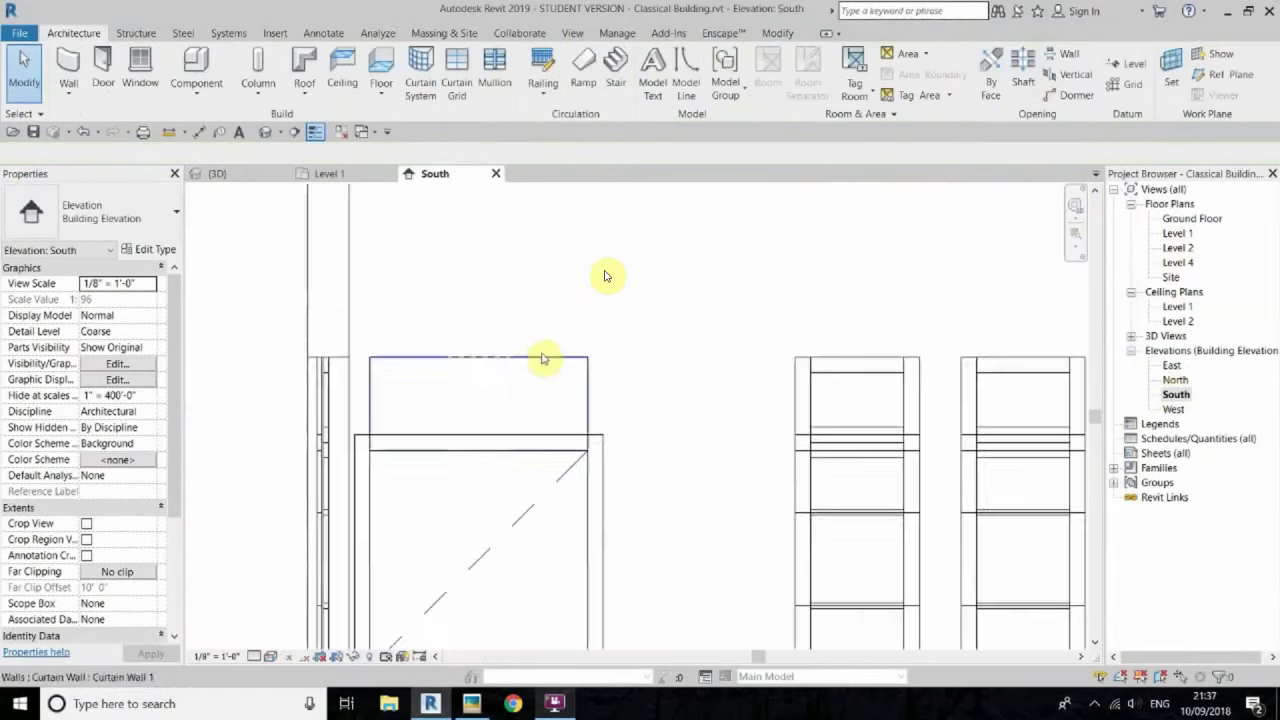
Step: Change the transom mullions to 1" Square 2, review the type, and begin a Level 1 stair
left_click(543, 358)
scroll(608, 394, "up", 2)
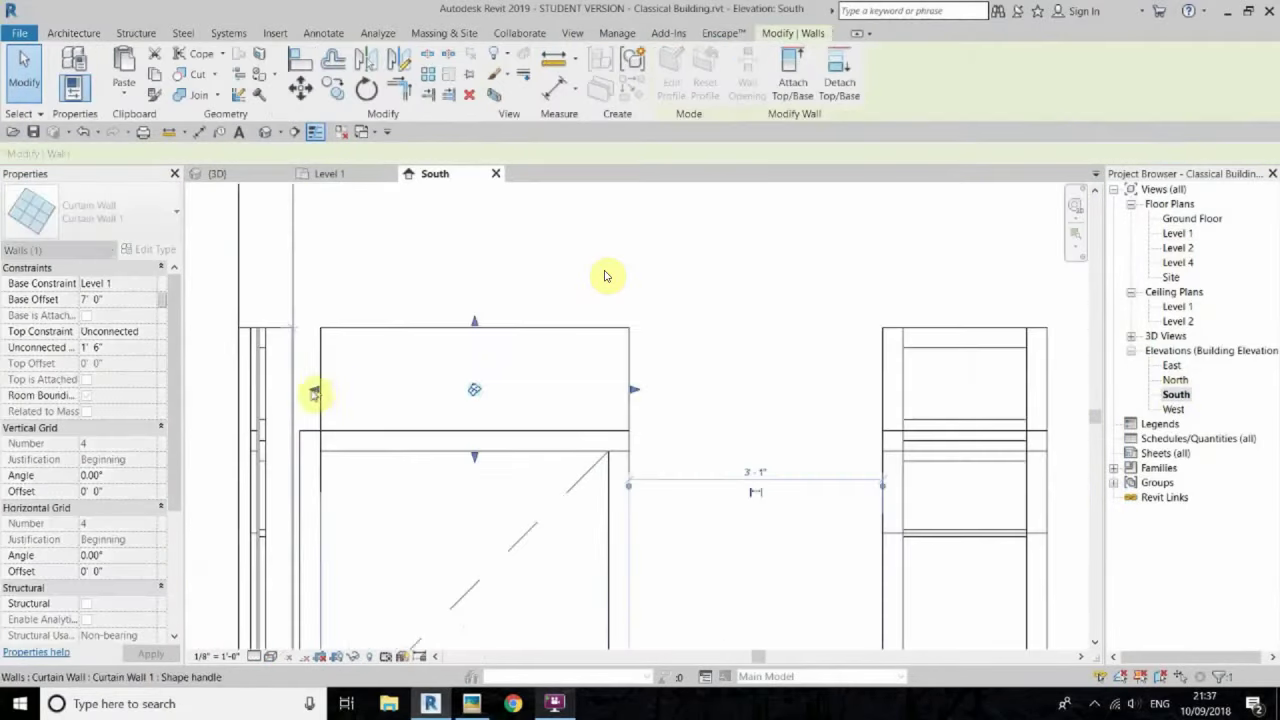
scroll(307, 393, "up", 2)
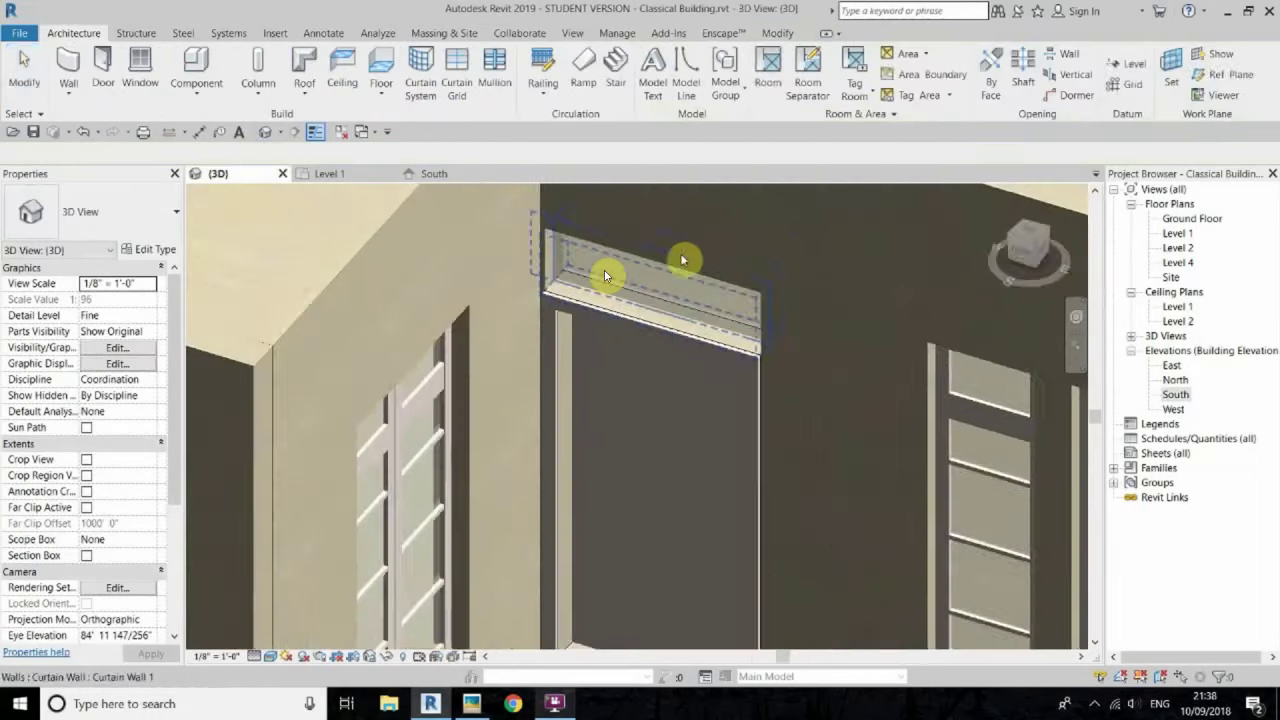
left_click(122, 193)
left_click(60, 434)
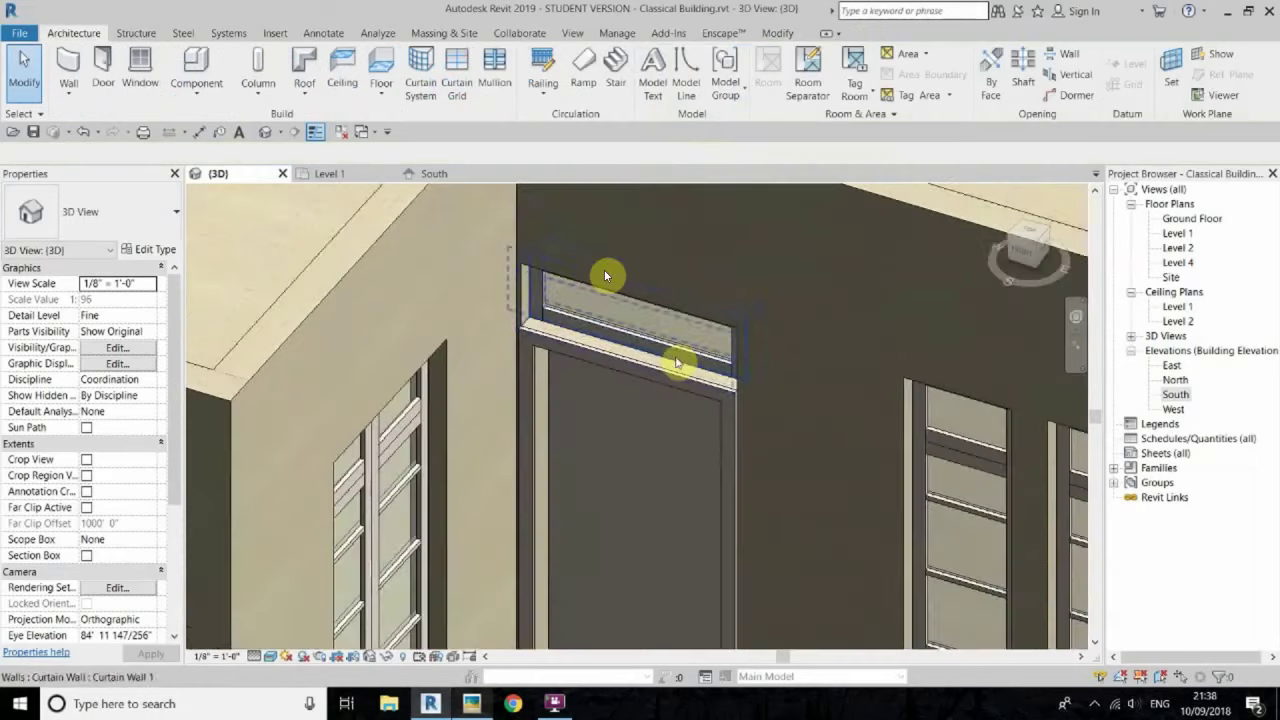
left_click(150, 249)
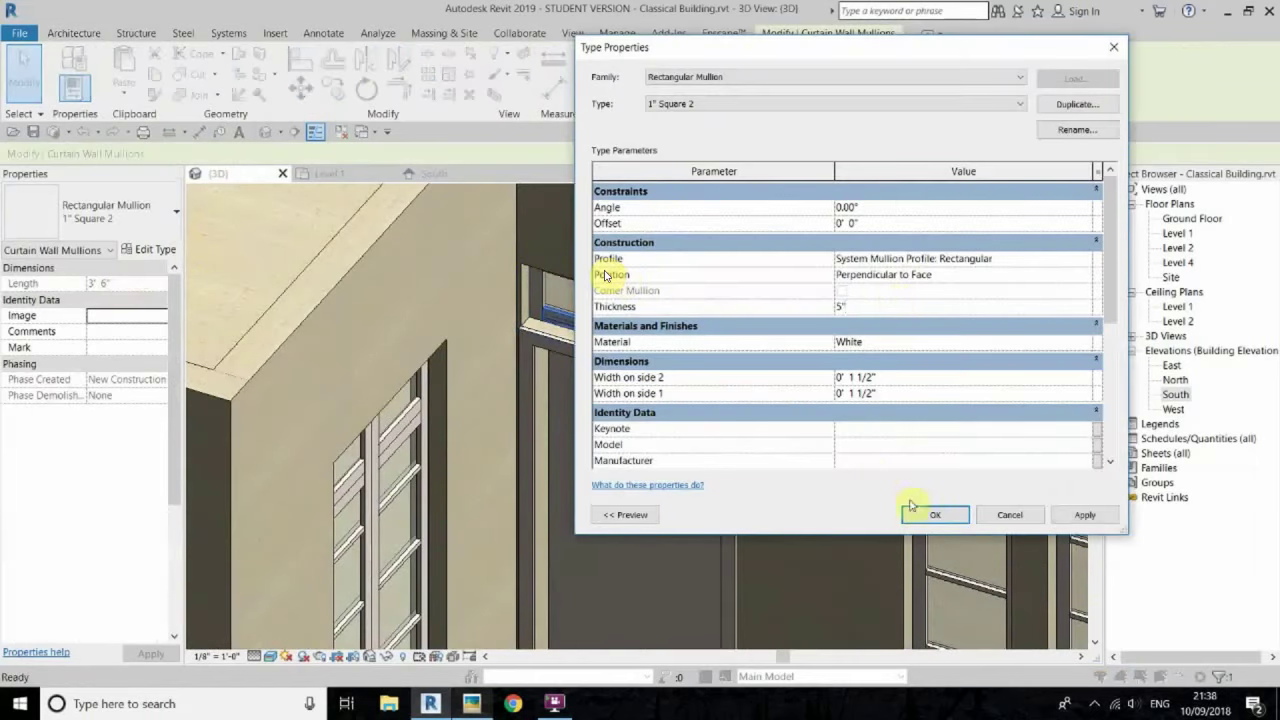
left_click(910, 507)
mouse_move(777, 291)
middle_mouse_down("shift")
mouse_move(527, 450)
mouse_move(560, 415)
middle_mouse_up("shift")
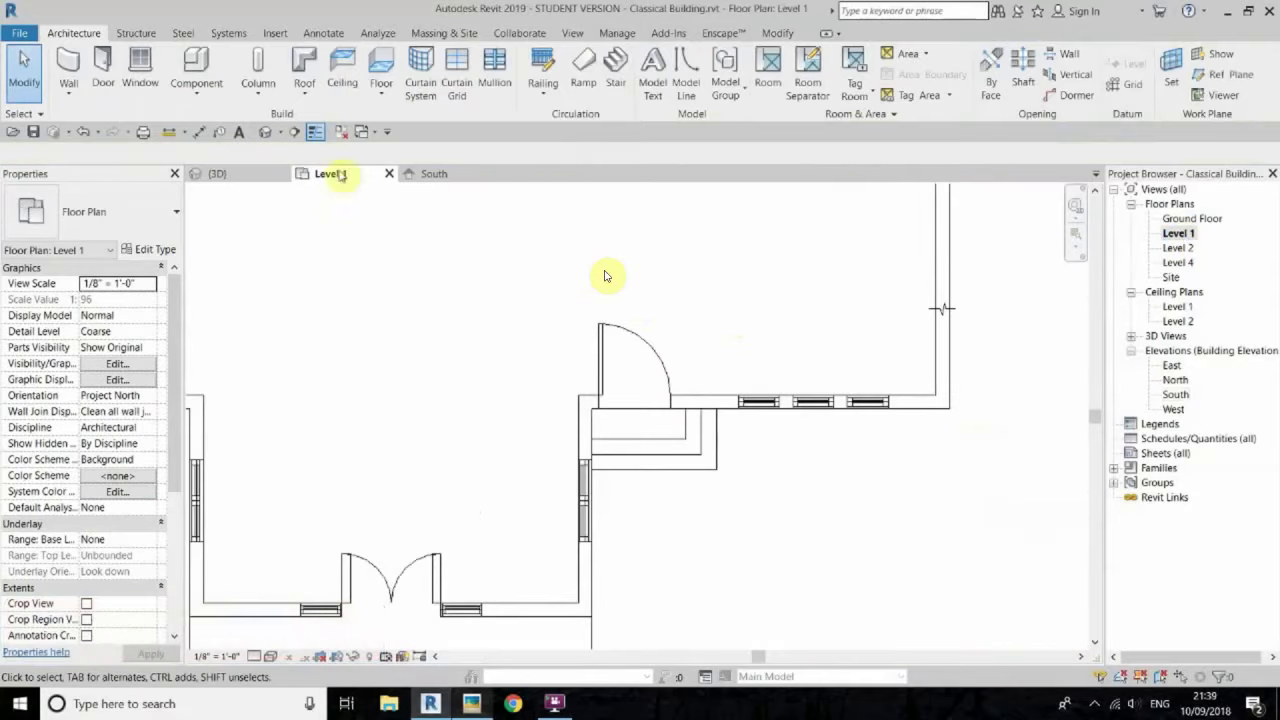
left_click(618, 80)
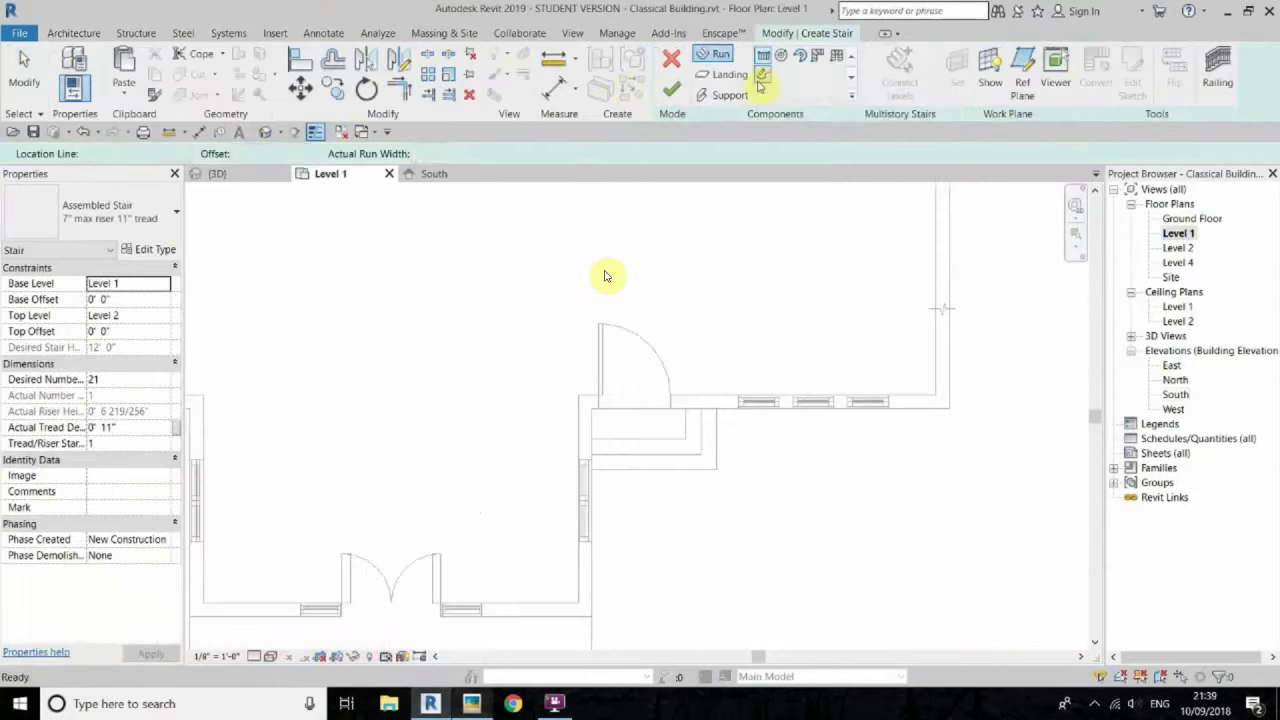
Step: Sketch the L-shaped side-entrance stair's boundary and riser lines, then finish the stair
left_click(760, 80)
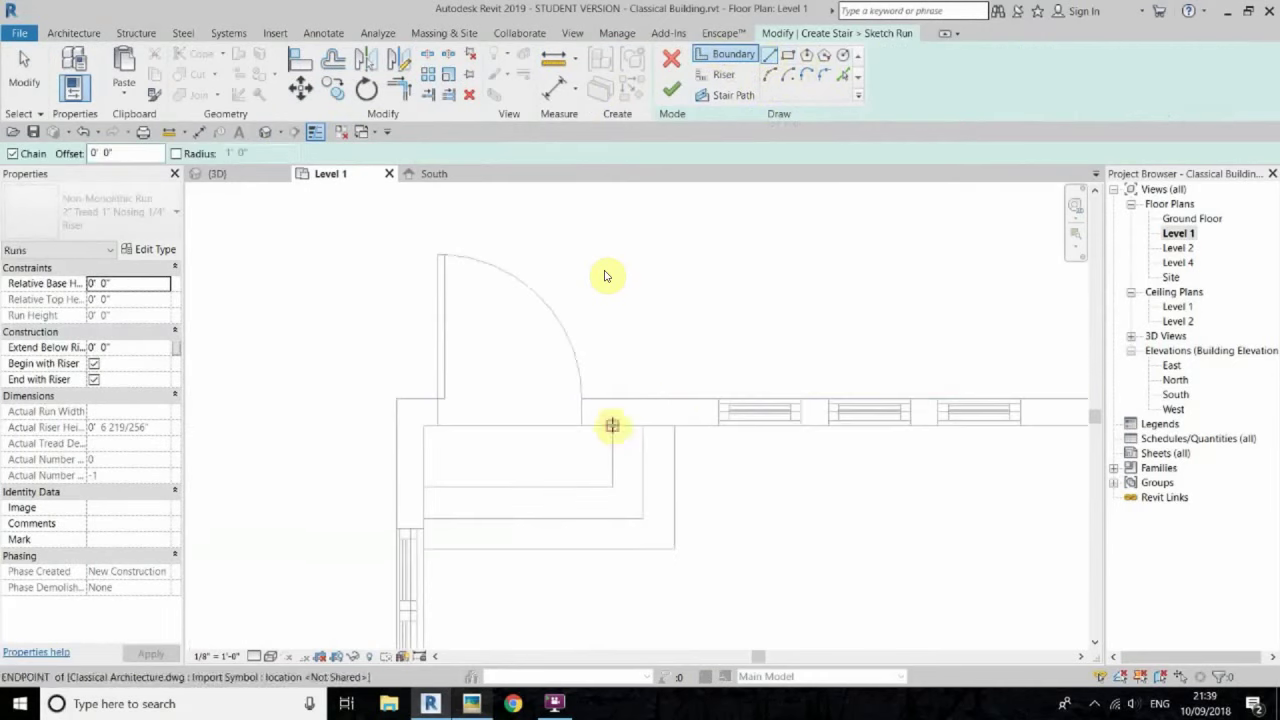
left_click(612, 426)
right_click(371, 329)
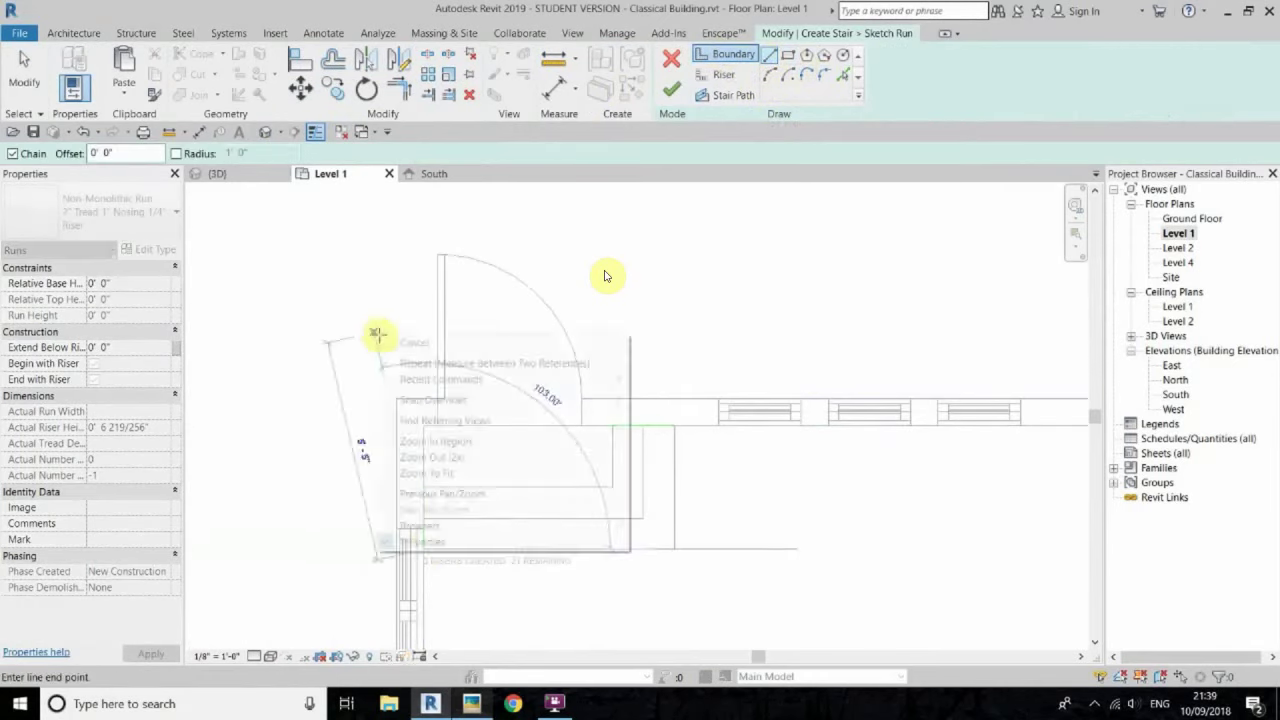
left_click(420, 345)
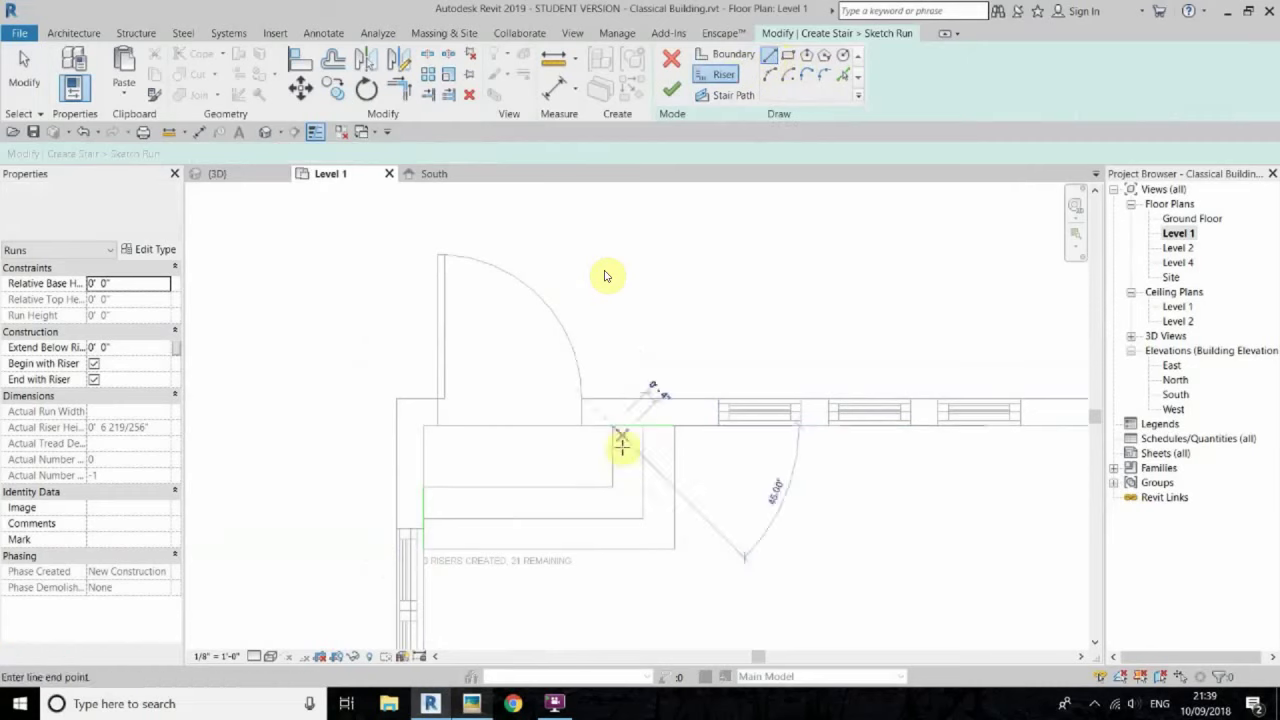
left_click(428, 502)
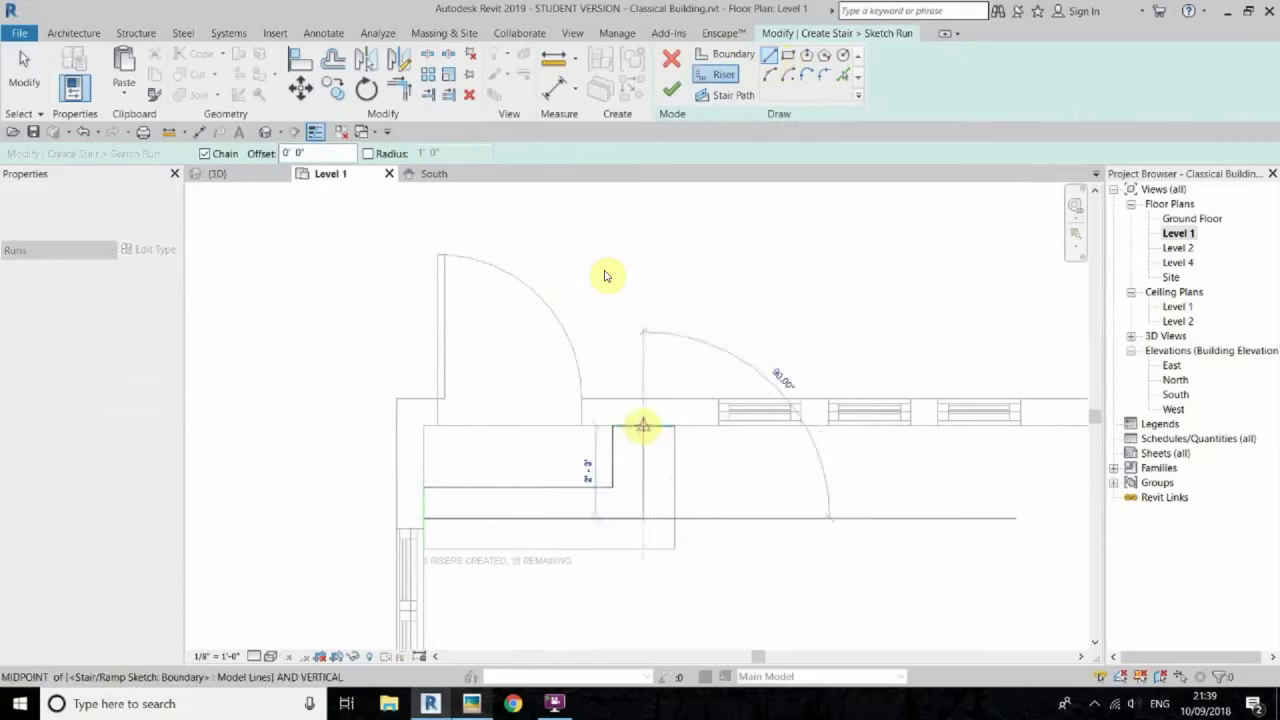
right_click(642, 298)
left_click(668, 311)
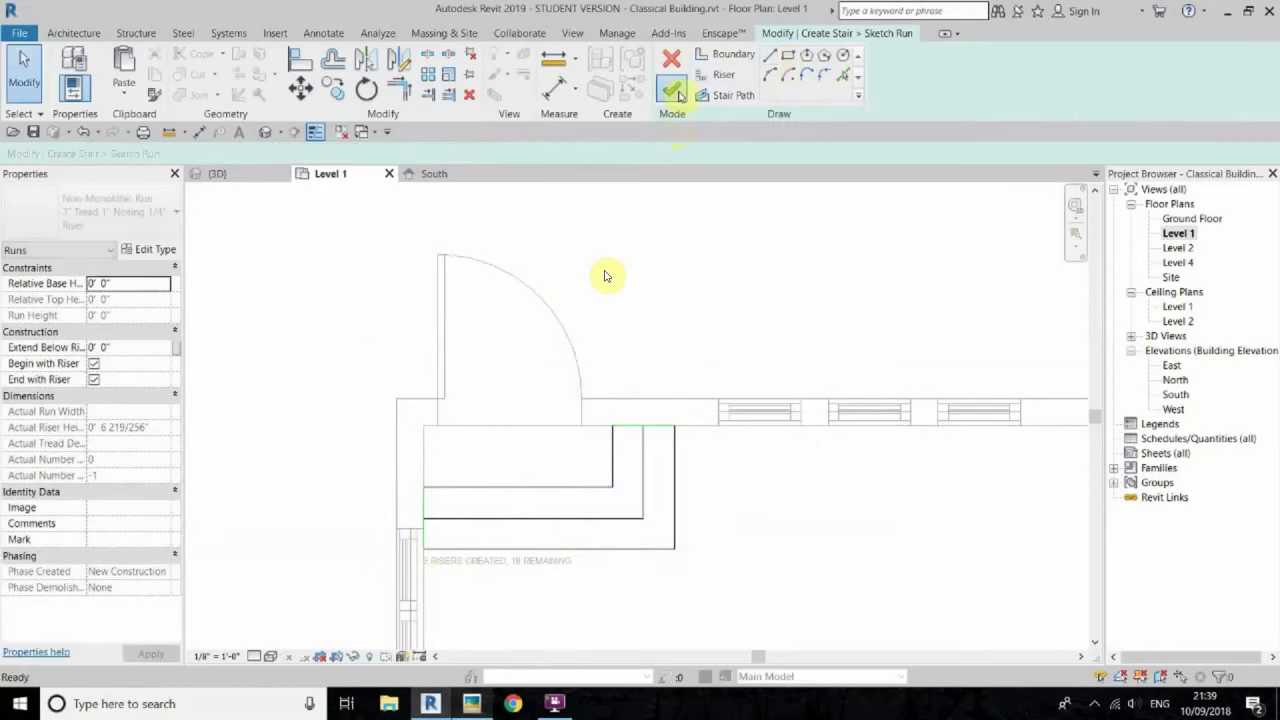
left_click(671, 88)
left_click(688, 530)
scroll(678, 483, "down", 1)
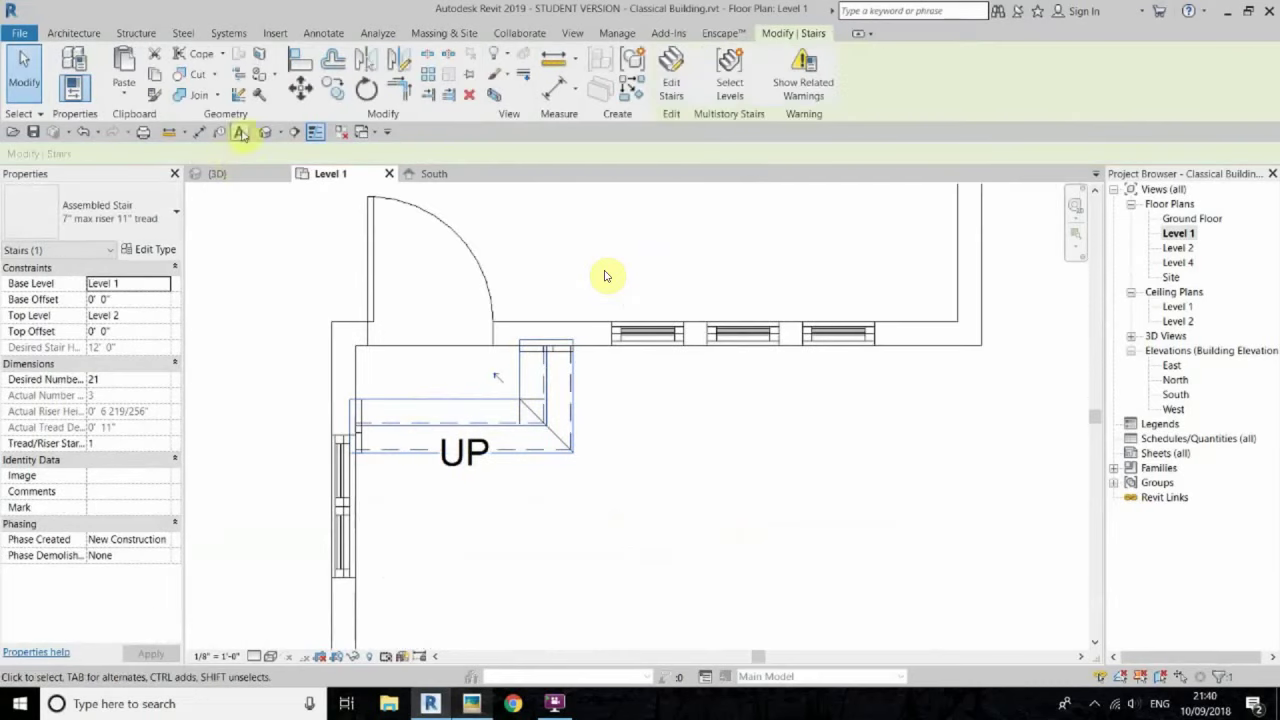
Step: Remove both railings from the side-entrance stair in 3D
left_click(216, 173)
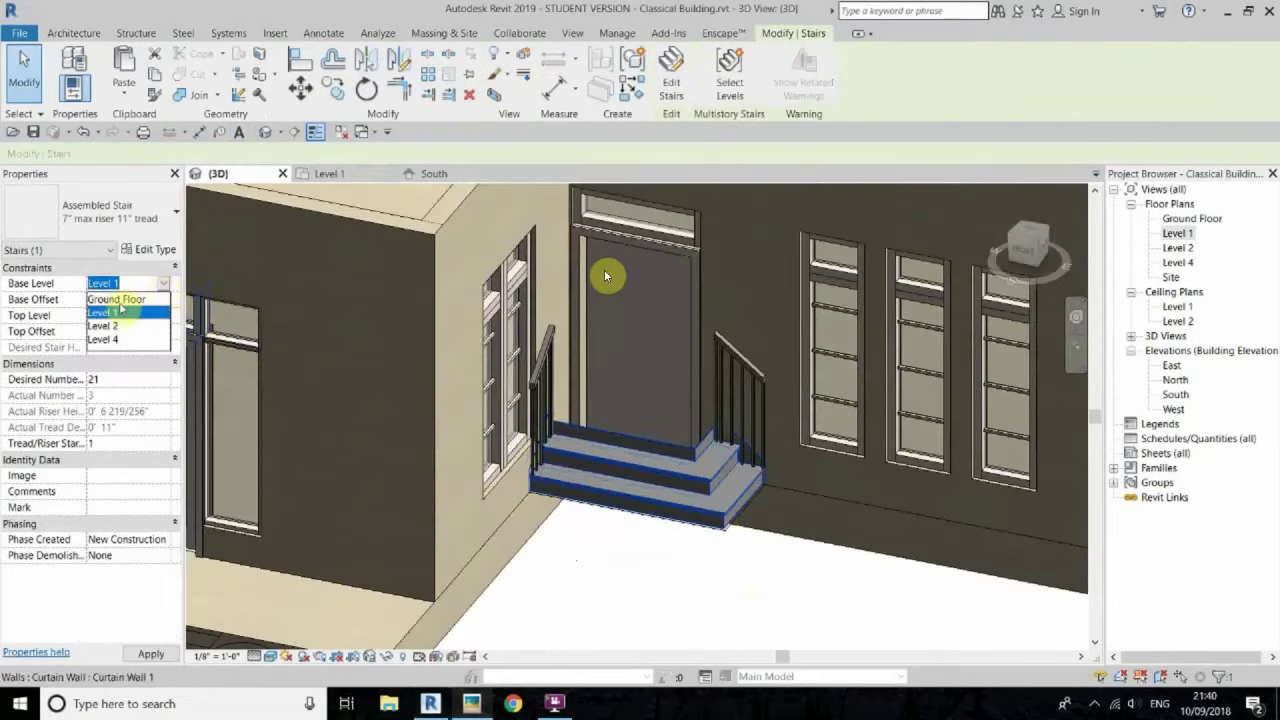
left_click(757, 449)
left_click(469, 94)
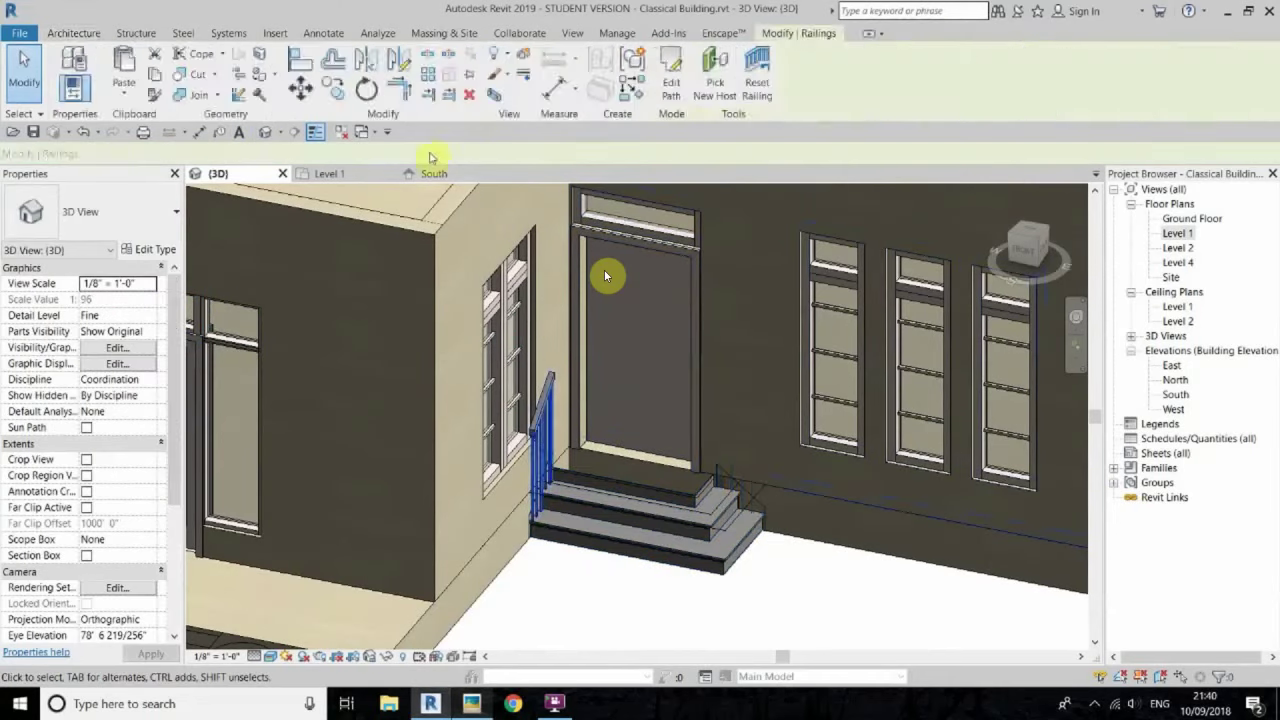
Step: Set the stair type's right support to None, then reopen the stair for editing
scroll(818, 546, "up", 3)
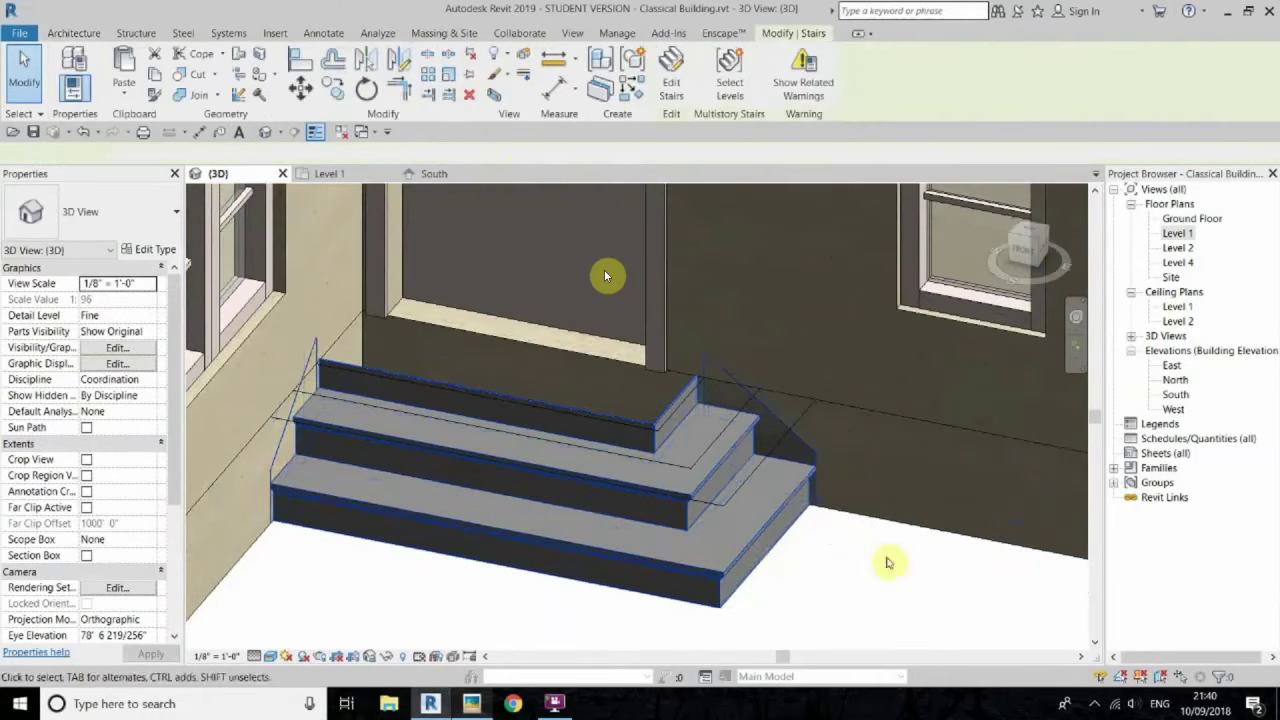
left_click(306, 391)
left_click(148, 249)
scroll(1060, 373, "down", 1)
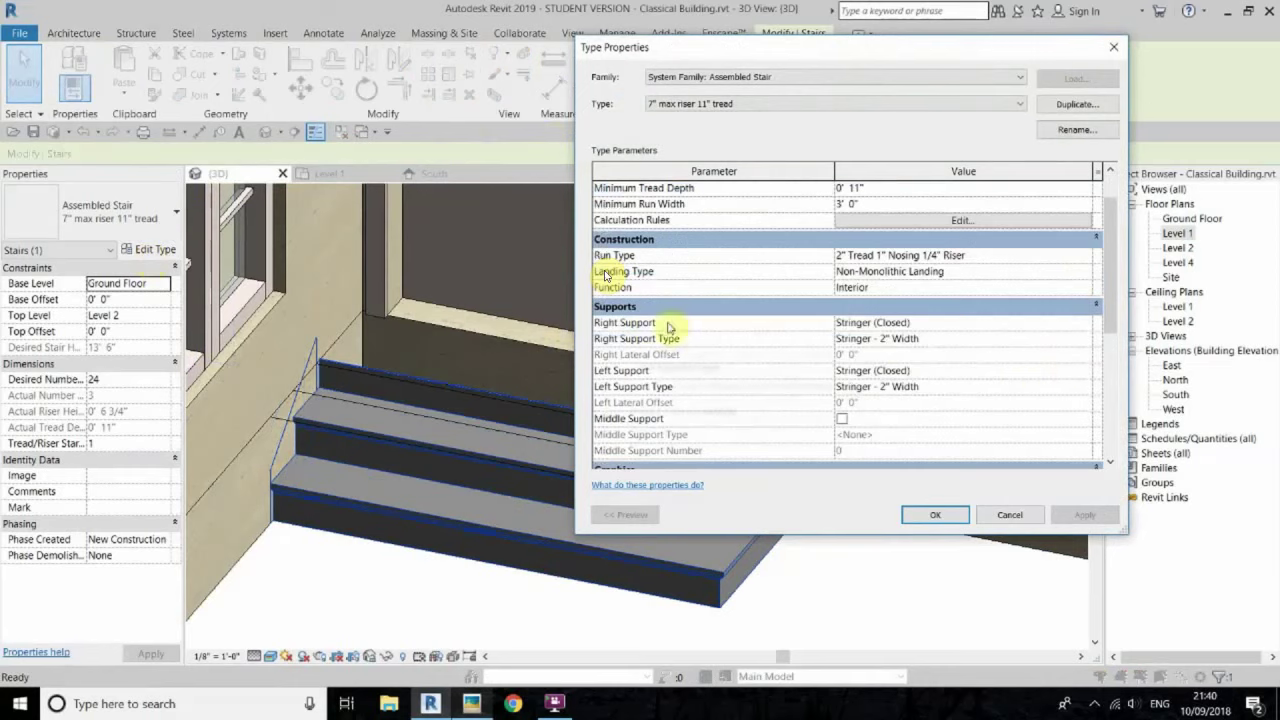
left_click(1083, 371)
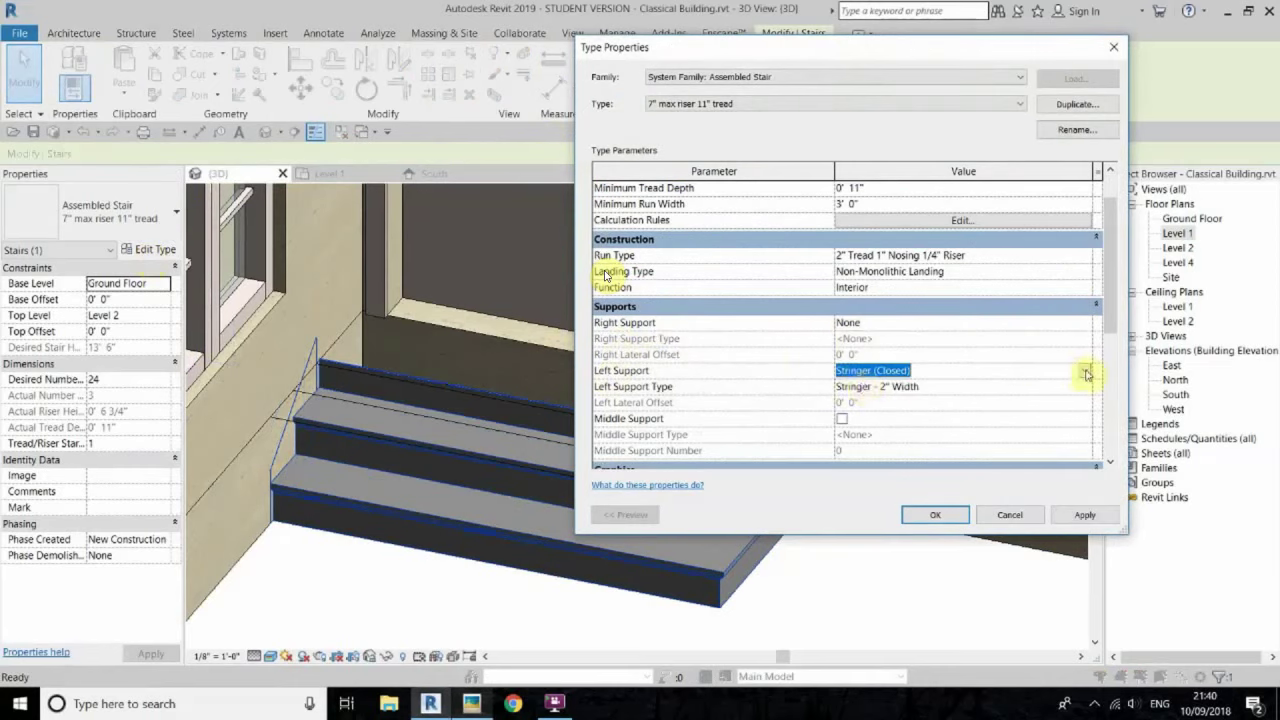
key("Return")
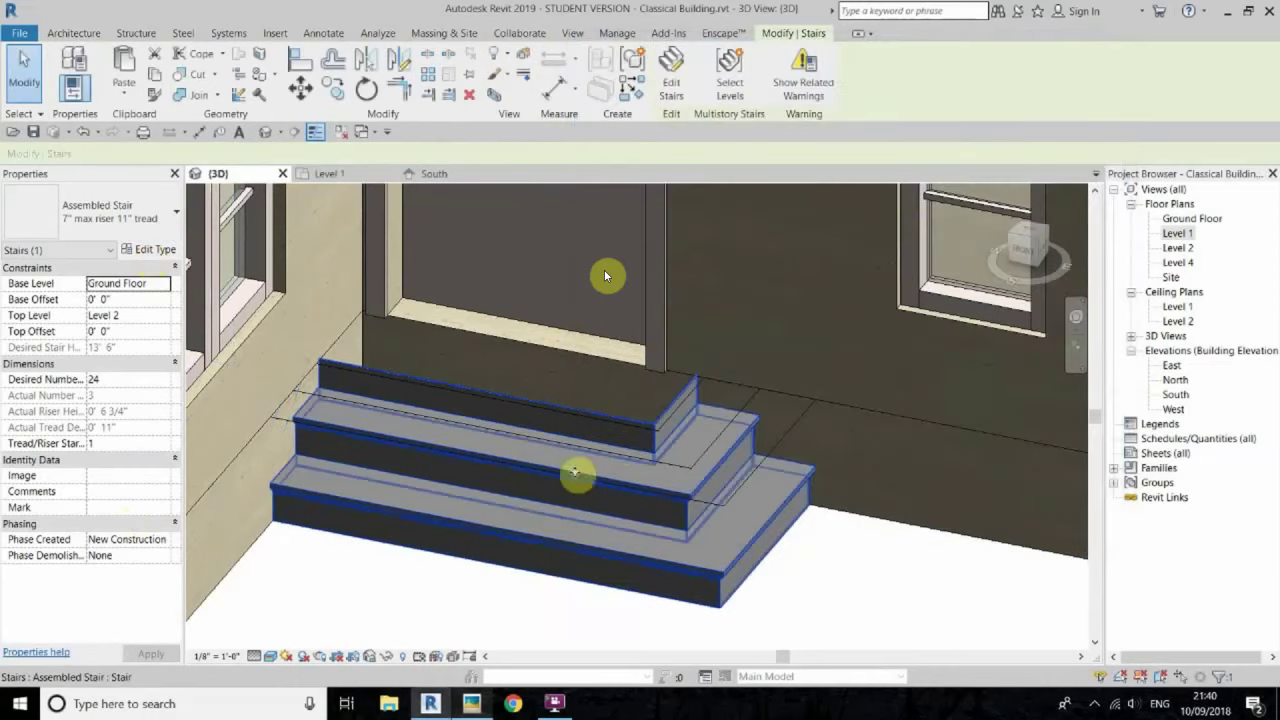
left_click(683, 88)
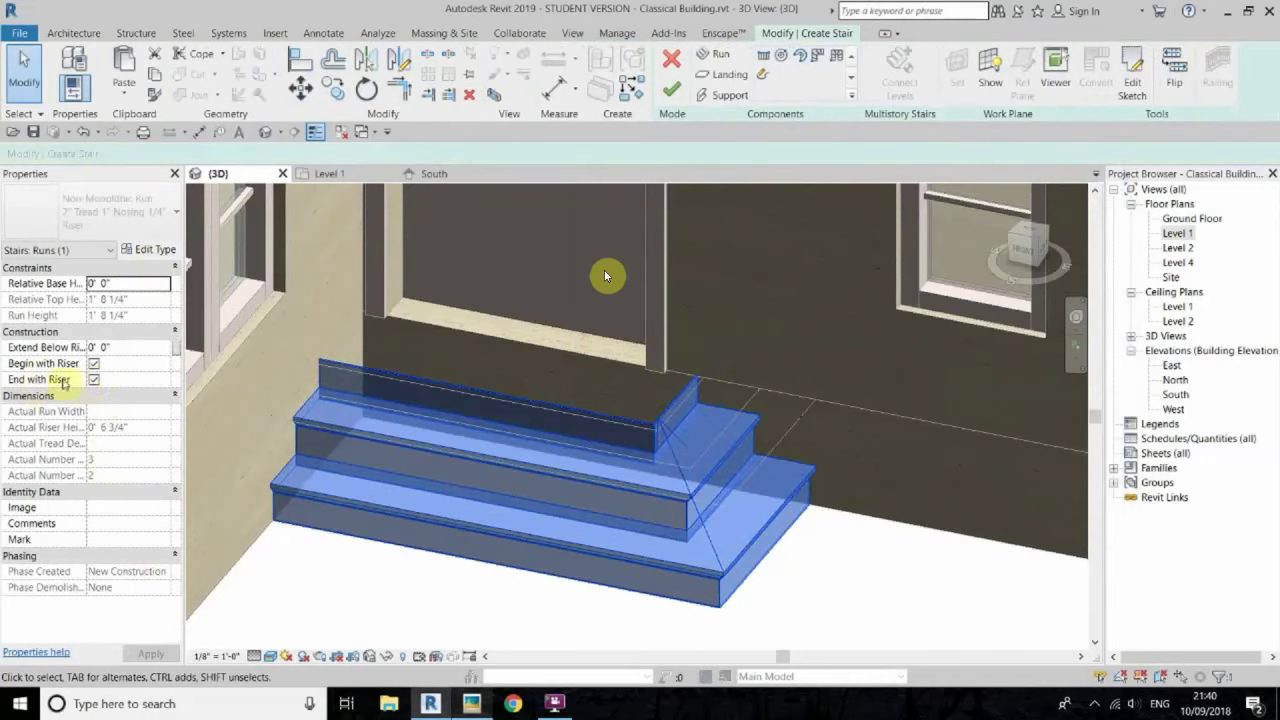
Step: Edit the Level 1 floor boundary to form a landing at the side door
left_click(671, 89)
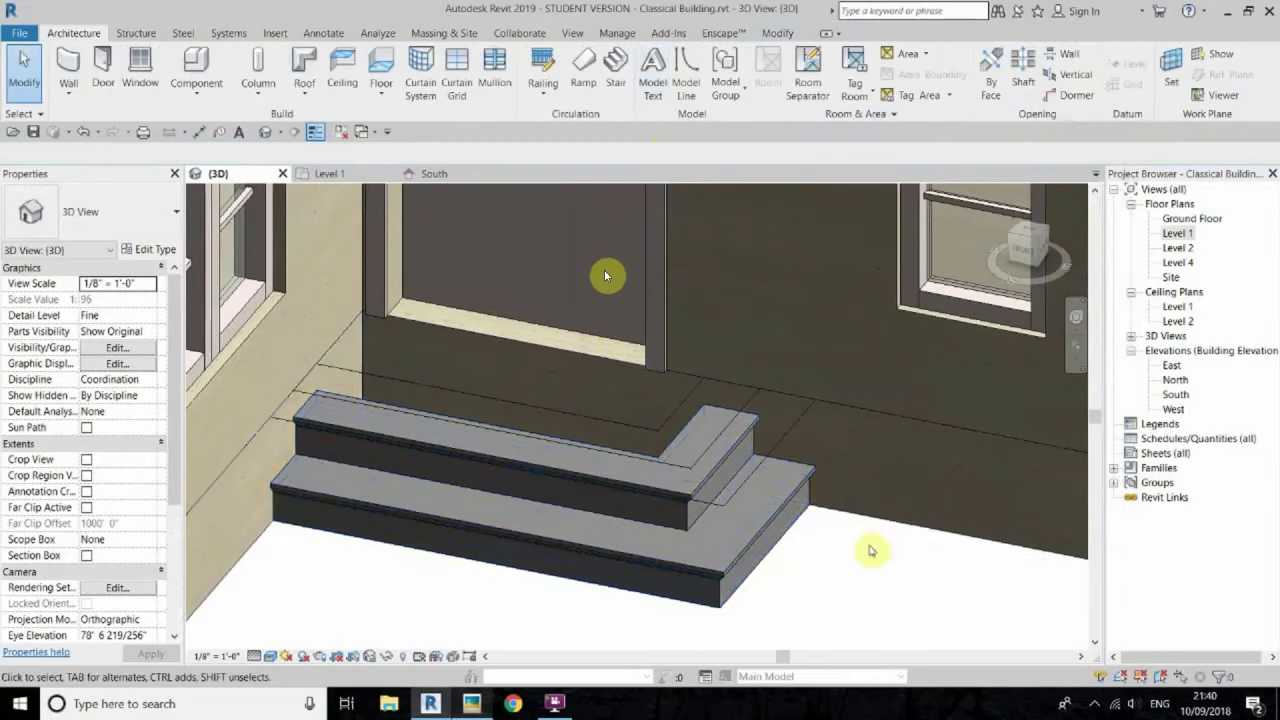
left_click(912, 525)
left_click(676, 80)
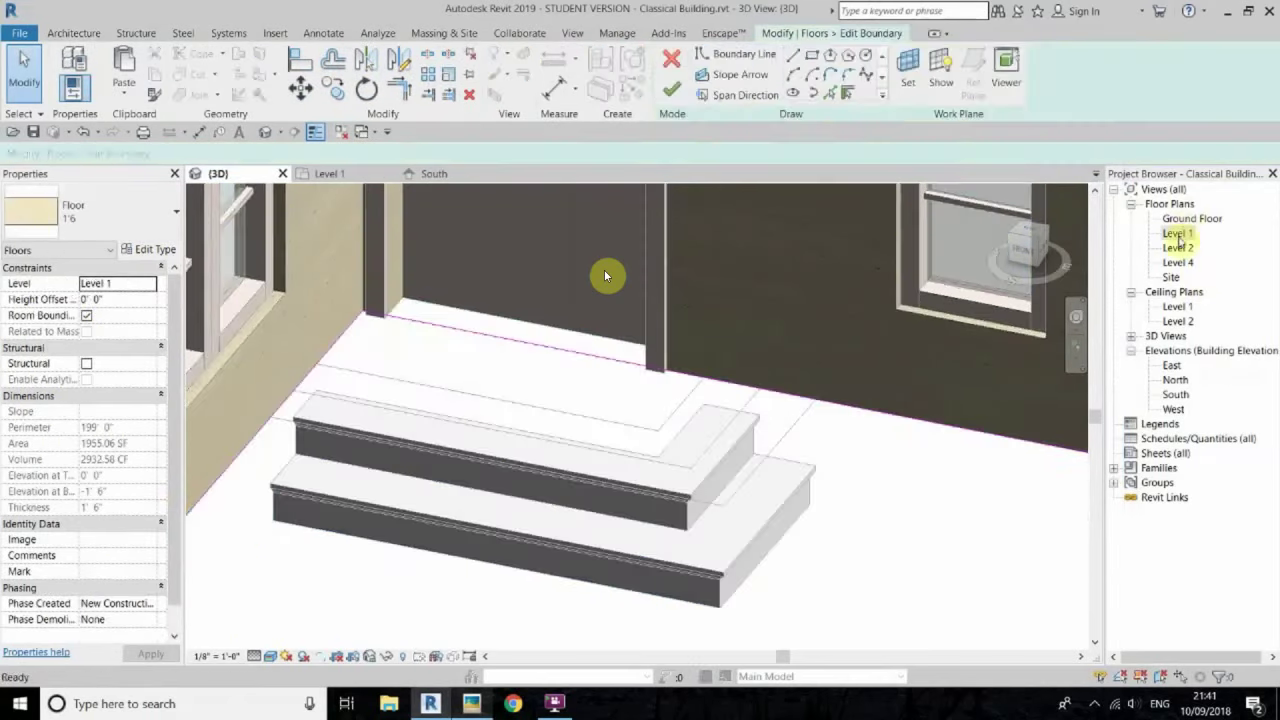
double_click(1178, 233)
key("Escape")
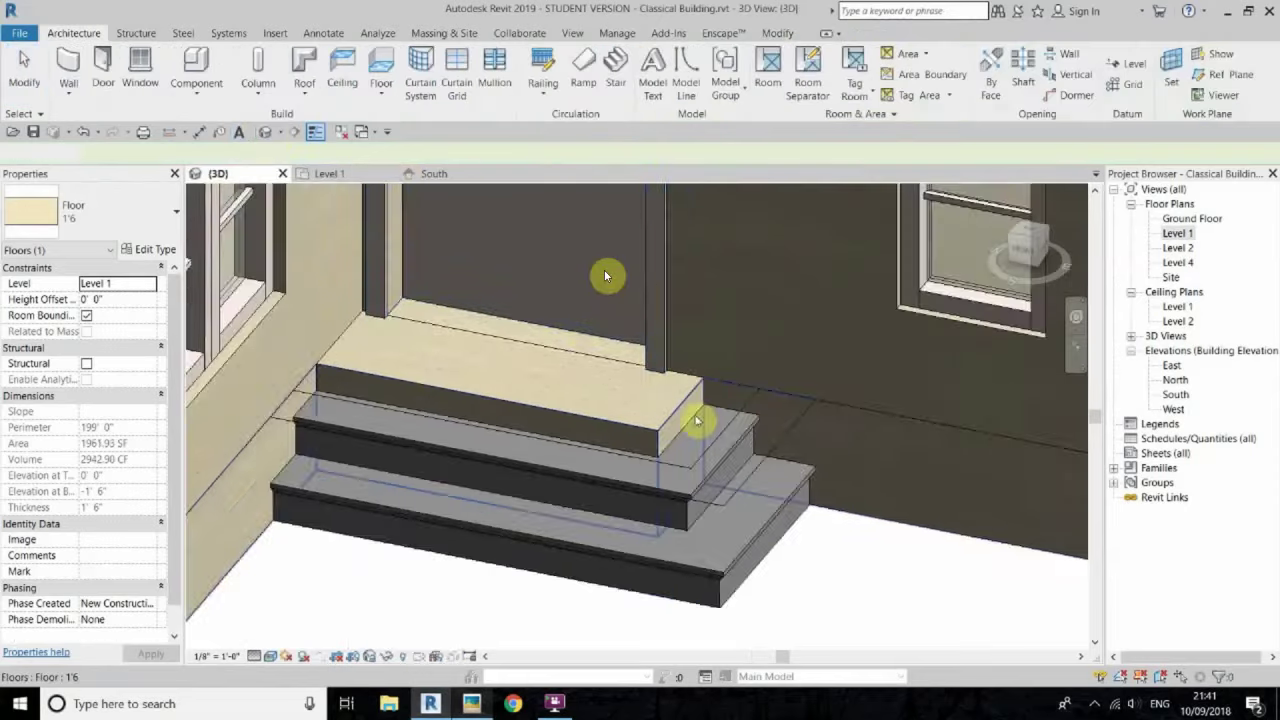
Step: Set the stair run's Tread and Riser Material to Wall
double_click(685, 485)
left_click(685, 485)
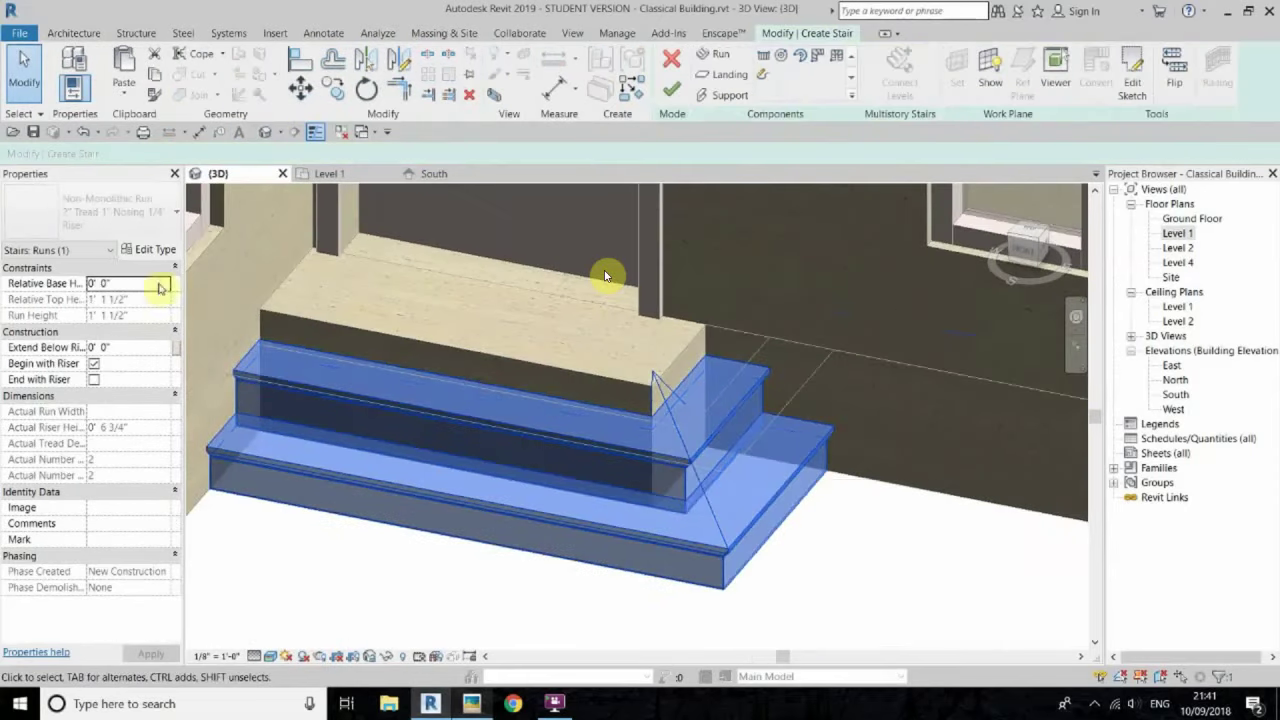
left_click(148, 249)
left_click(927, 207)
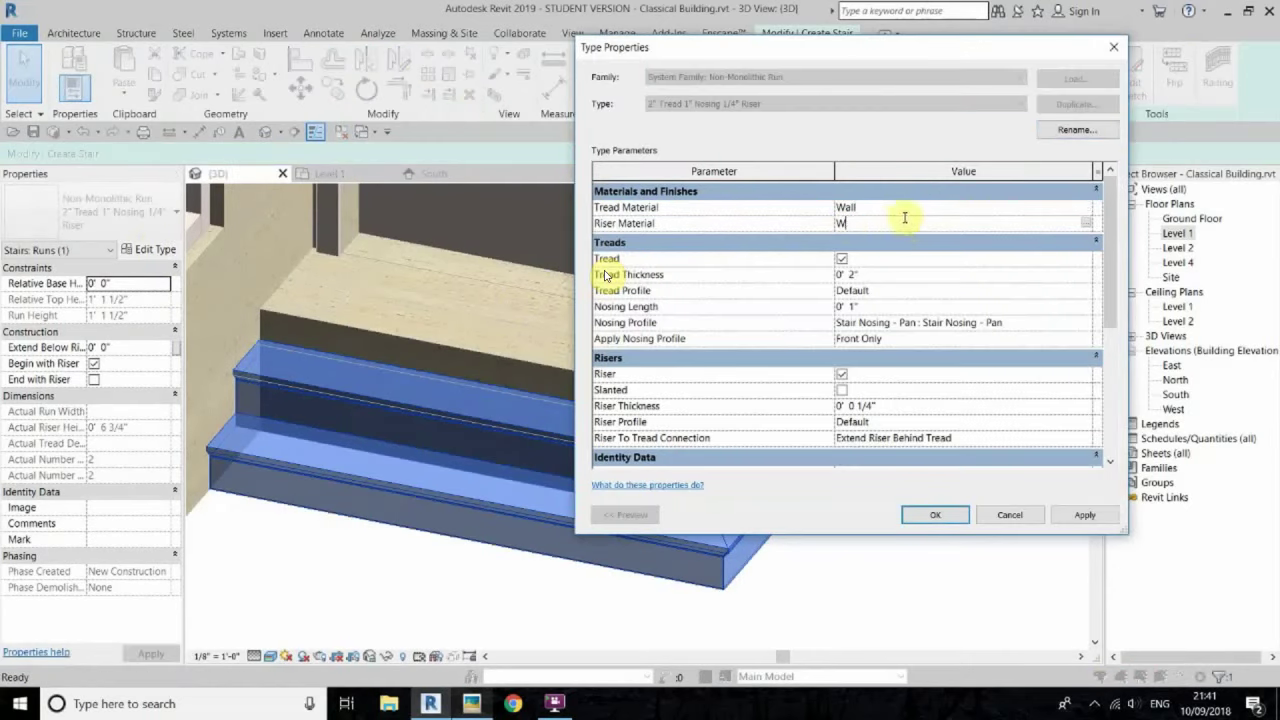
left_click(936, 514)
Step: Zoom out to the house front and open the Level 1 floor plan
scroll(763, 503, "down", 5)
middle_click_drag(763, 503, 802, 576)
double_click(1178, 233)
scroll(737, 369, "up", 3)
scroll(690, 440, "up", 2)
scroll(705, 488, "down", 1)
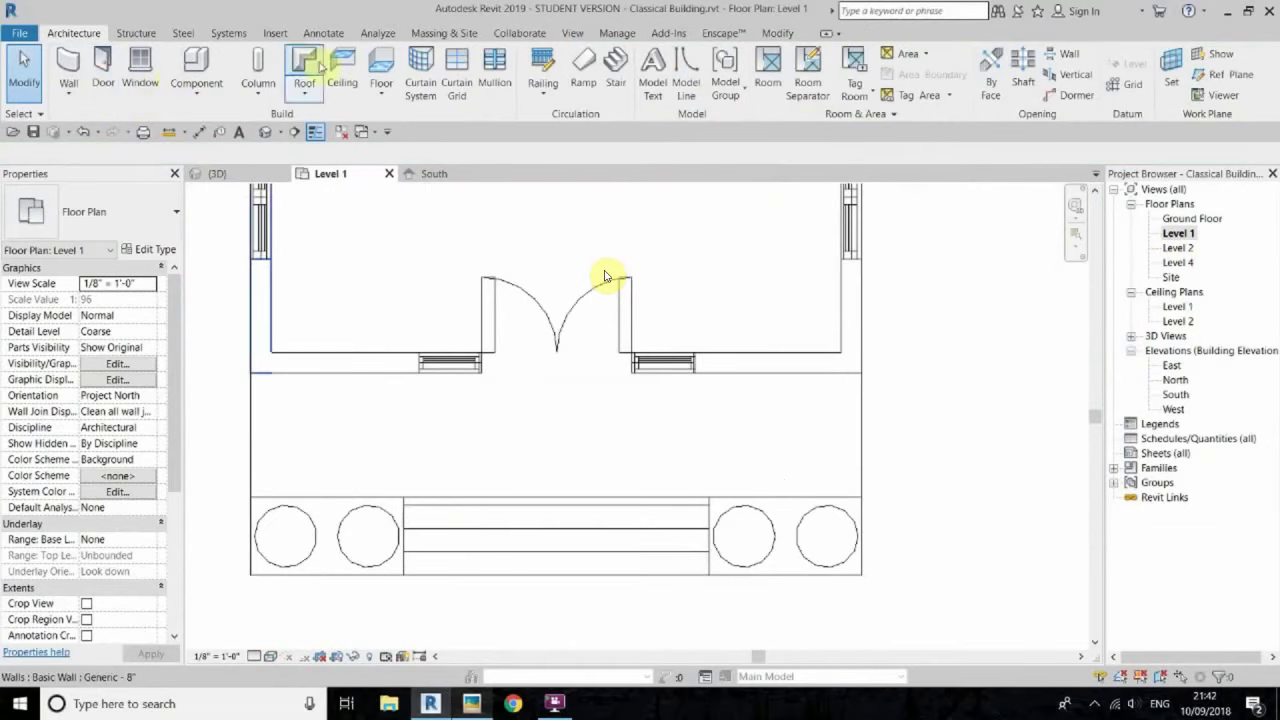
Step: Sketch a straight front stair run with riser lines between the column bases
left_click(616, 65)
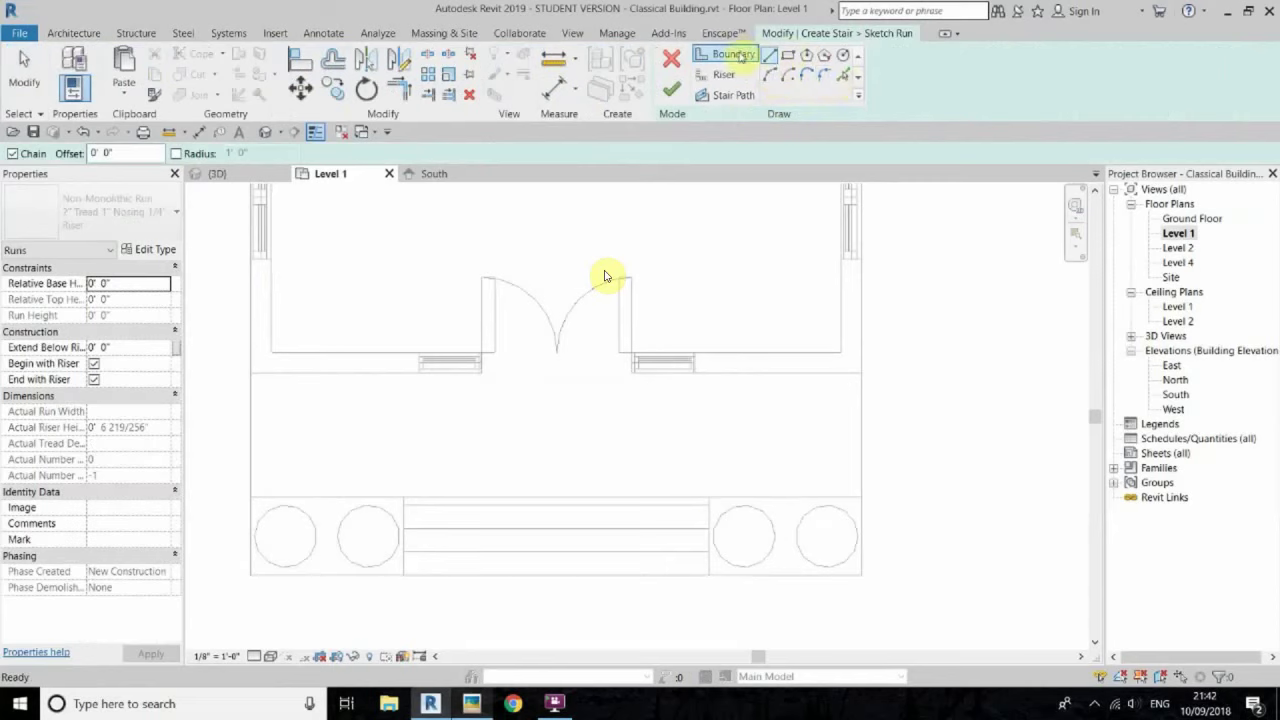
left_click(403, 497)
left_click(403, 575)
key("Escape")
key("Escape")
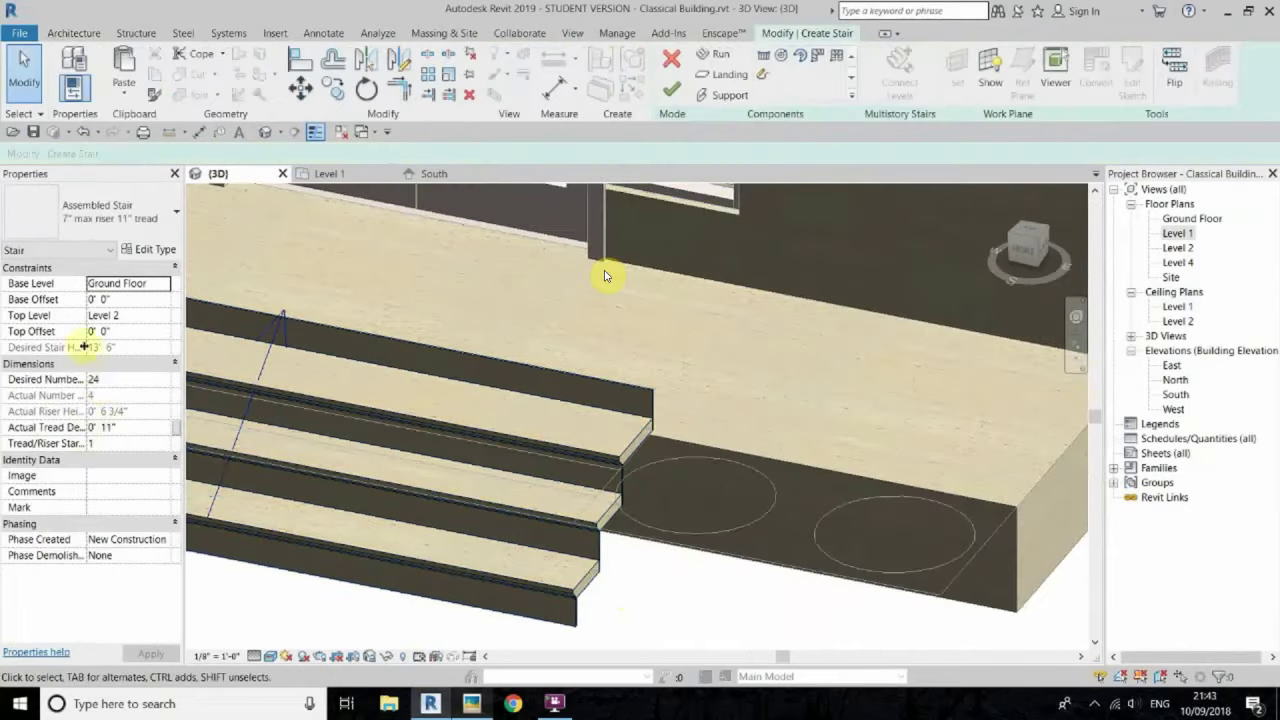
left_click(483, 440)
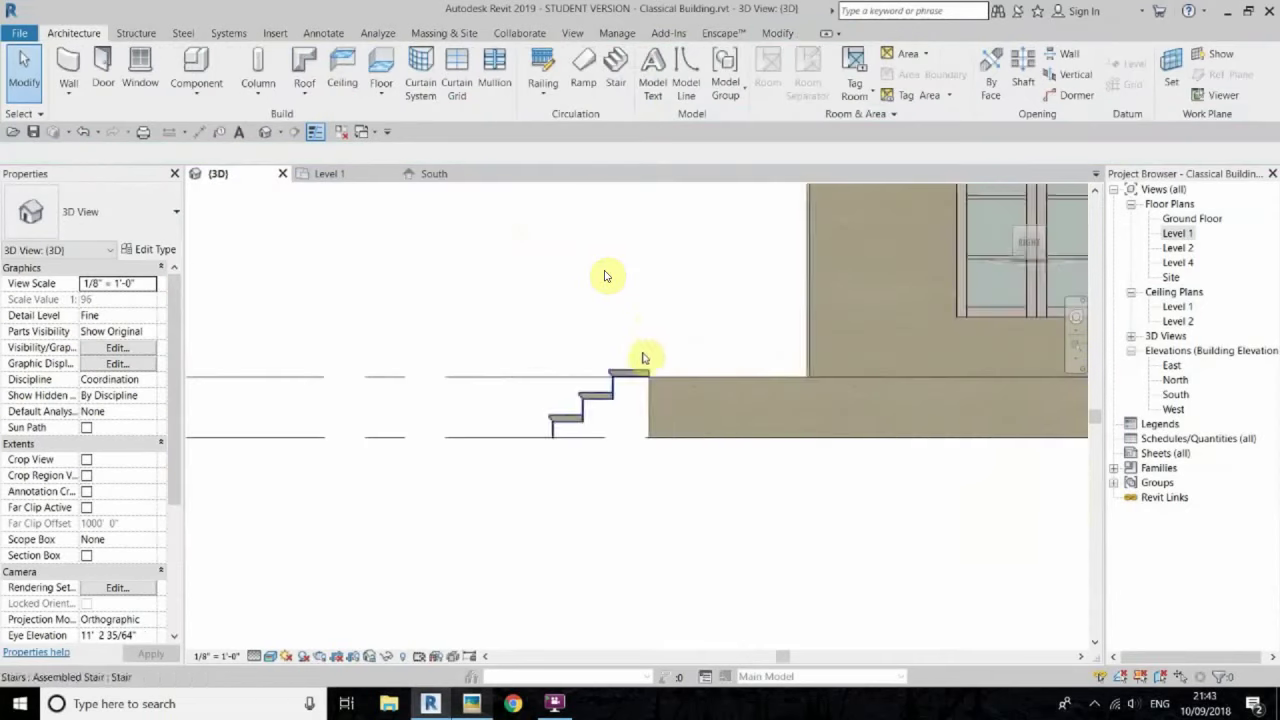
left_click(625, 386)
Step: Lower the stair type's Maximum Riser Height for 6" risers and review it in 3D
double_click(591, 423)
left_click(150, 250)
mouse_move(760, 49)
left_mouse_down()
mouse_move(485, 75)
mouse_move(1037, 91)
mouse_move(932, 76)
left_mouse_up()
double_click(601, 229)
left_click(1040, 543)
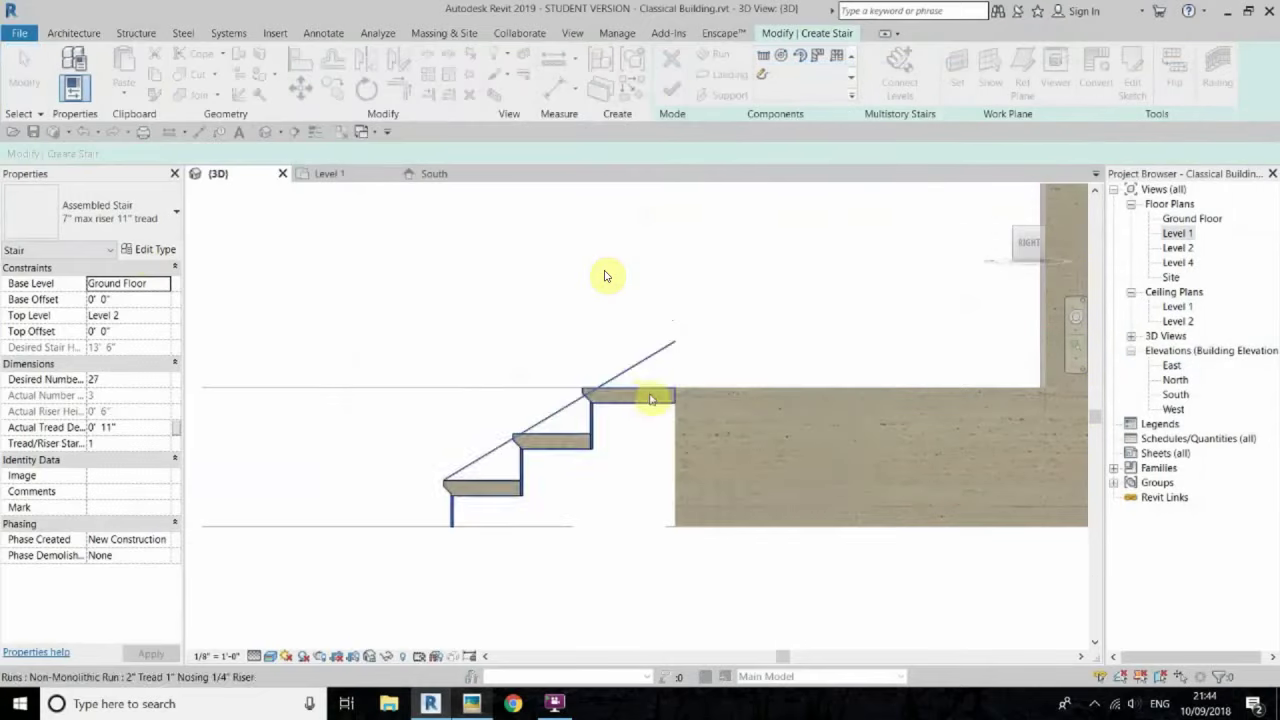
middle_click_drag(676, 578, 495, 428, "shift")
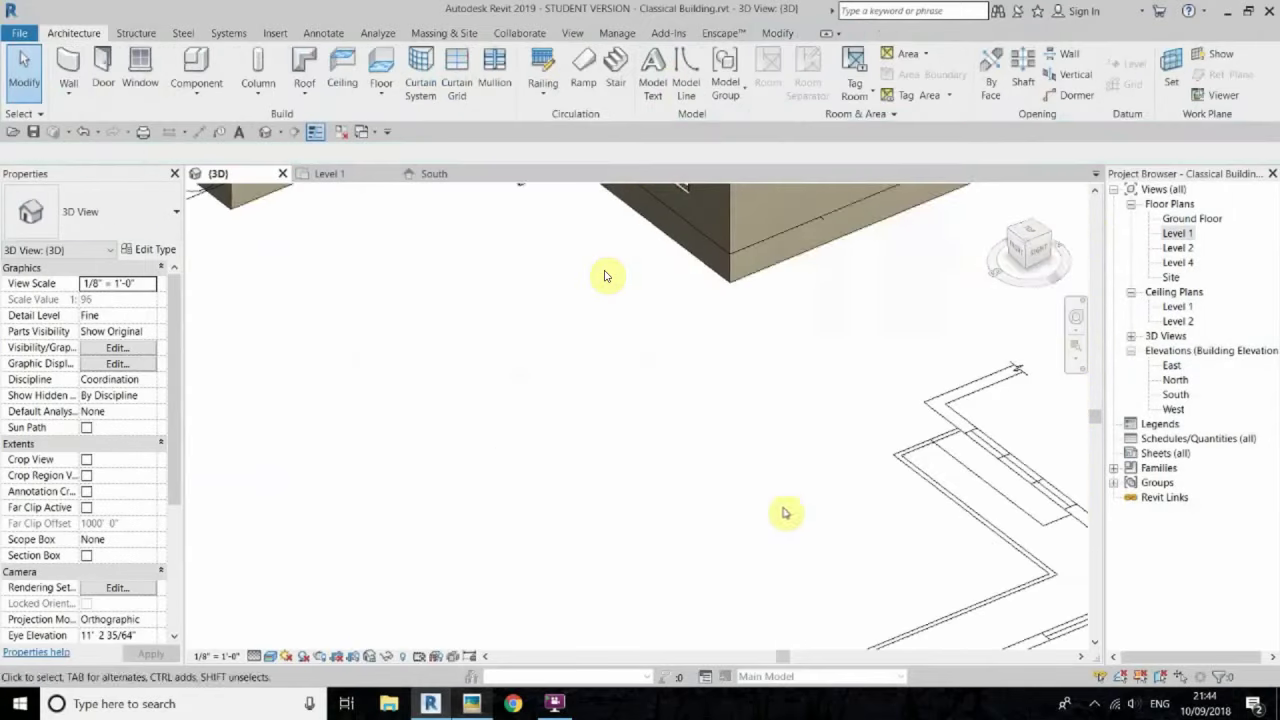
scroll(493, 428, "up", 3)
scroll(631, 528, "down", 3)
scroll(571, 548, "down", 2)
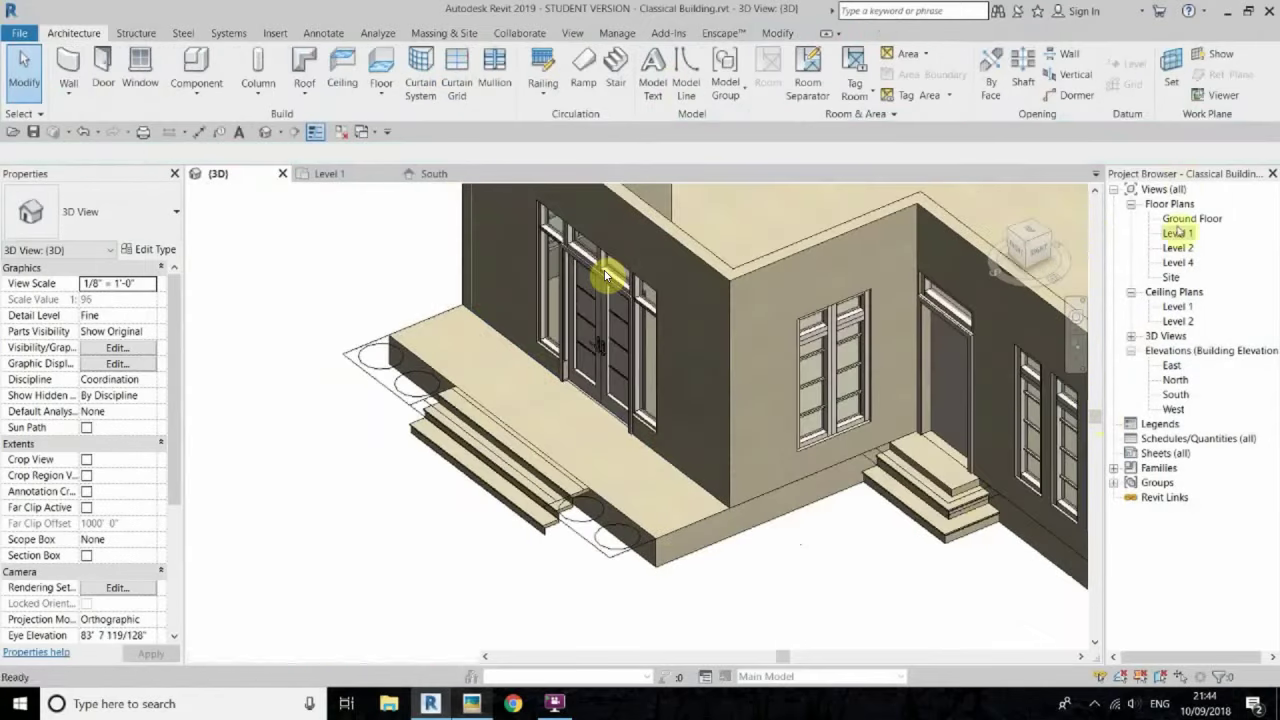
key("ctrl+Tab")
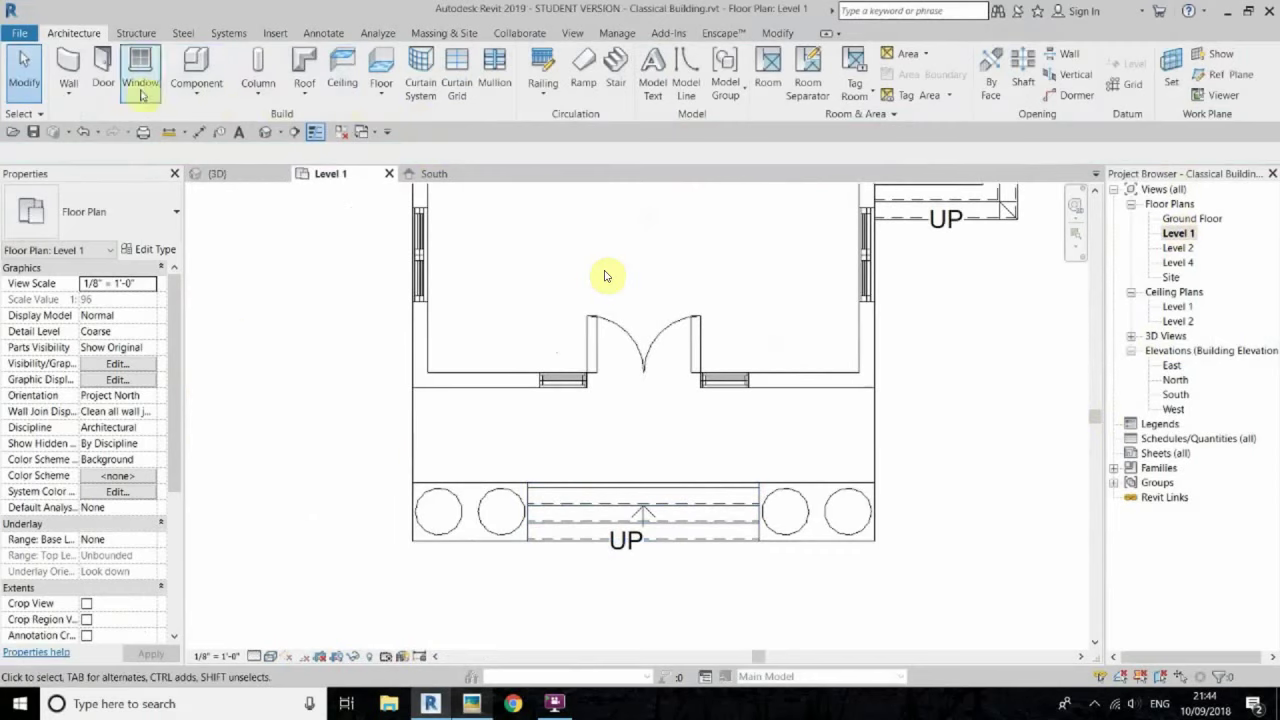
Step: Create a duplicated floor type named 2'2 with a 2' 2" thick structure layer
left_click(386, 80)
left_click(150, 249)
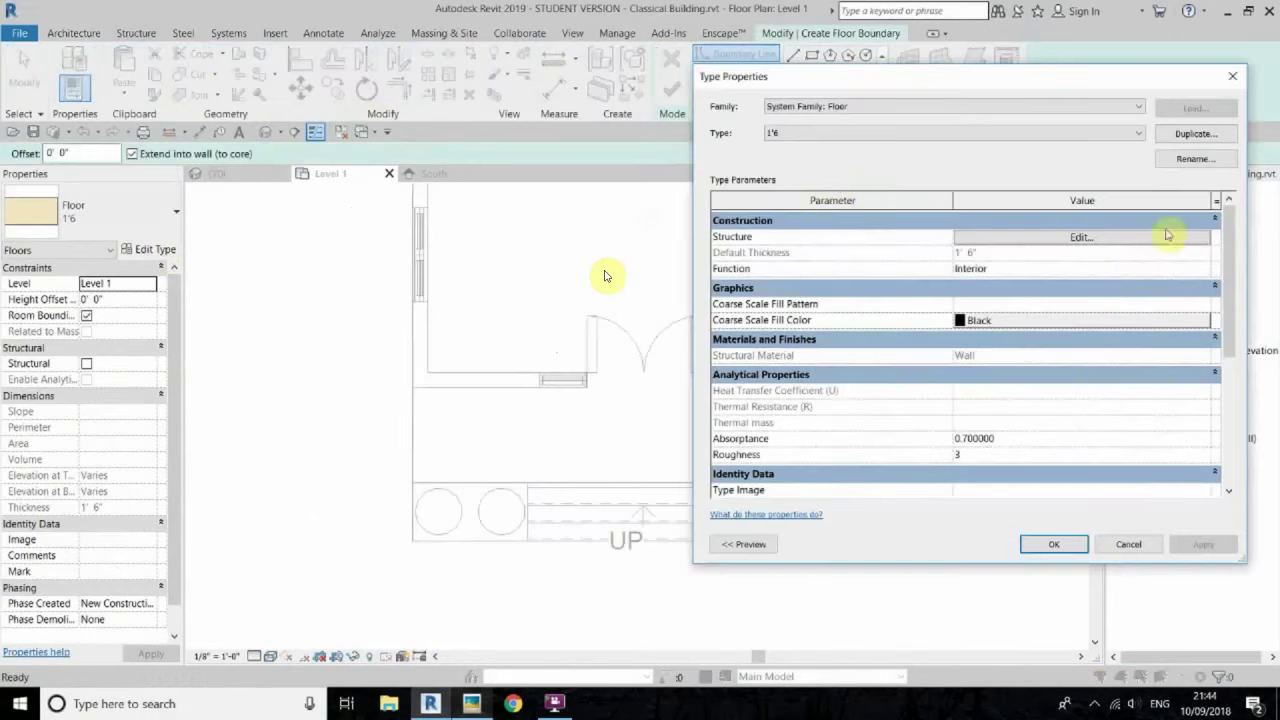
left_click(1196, 133)
key("Return")
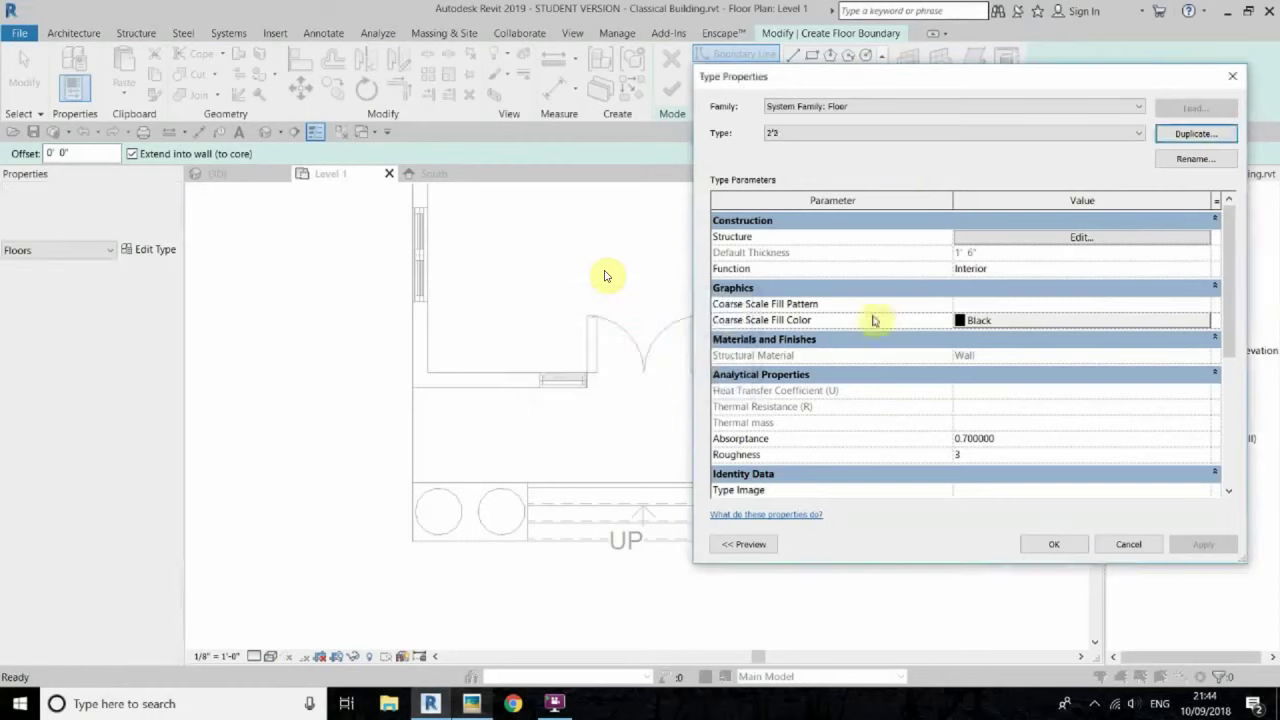
left_click(1081, 237)
left_click(1046, 526)
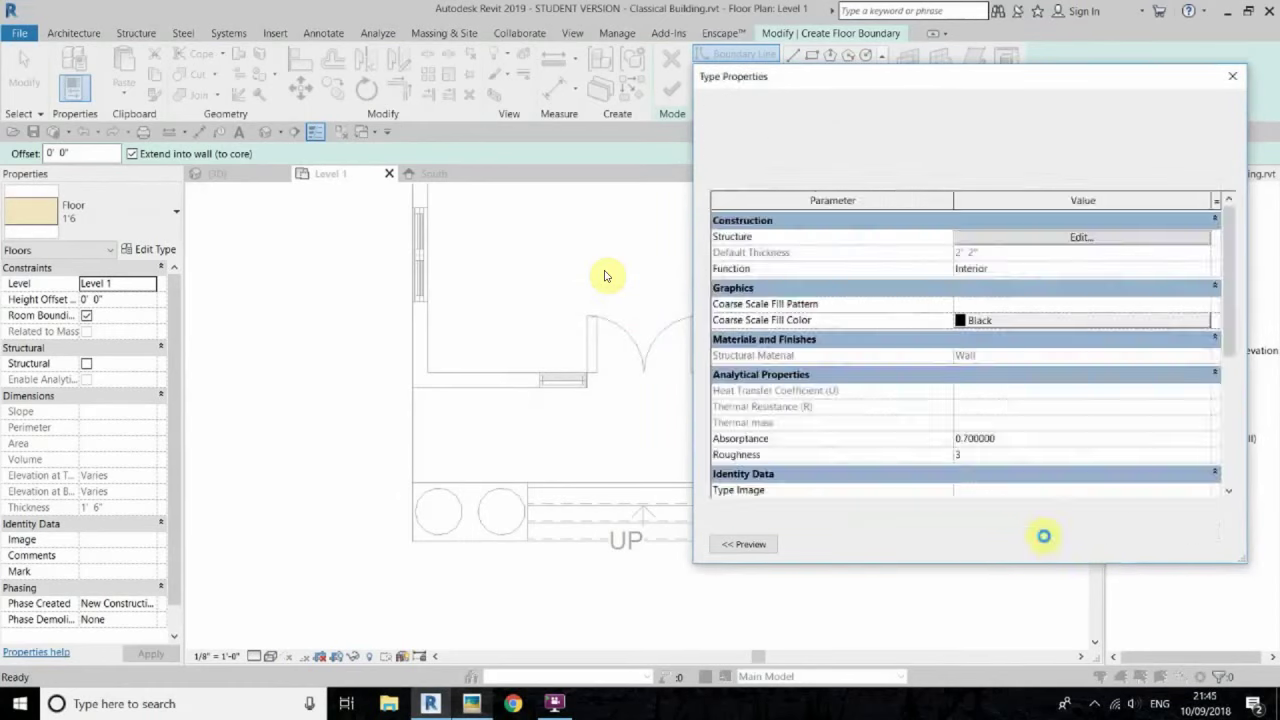
left_click(963, 534)
Step: Finish the 2'2 floor pad around the front column bases and start copying it
right_click(428, 378)
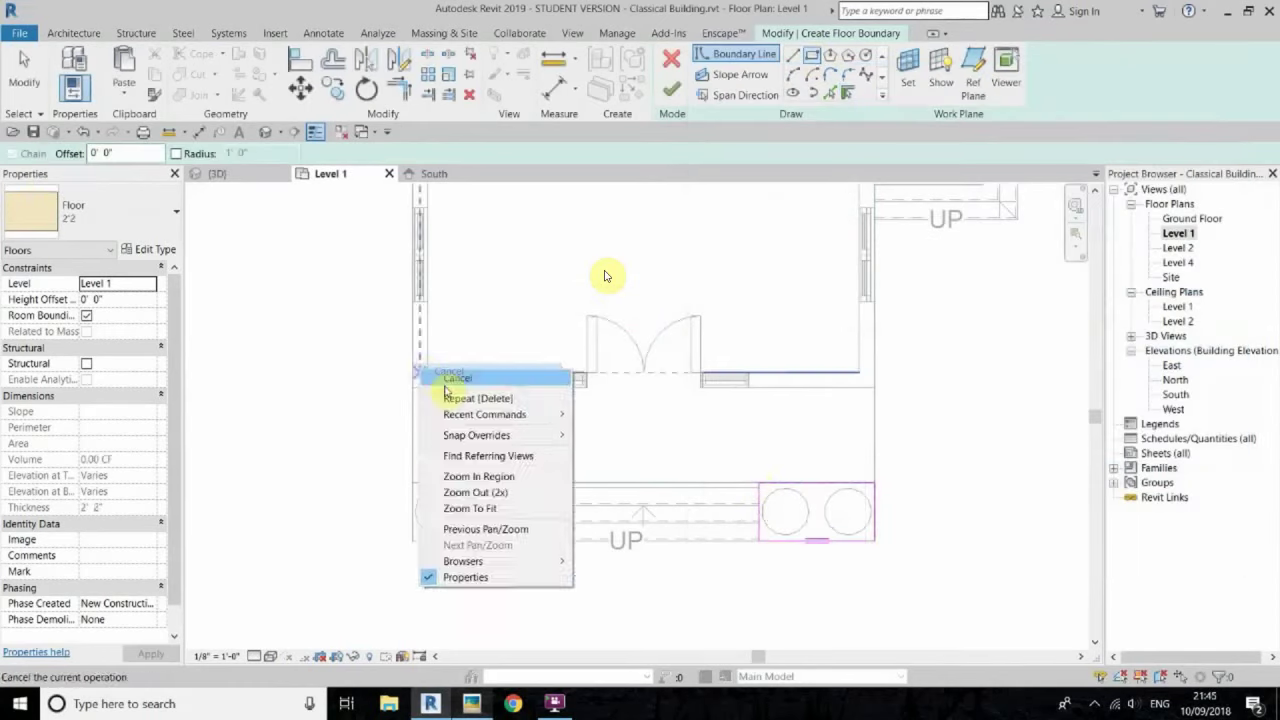
left_click(455, 383)
left_click(671, 88)
key("c")
key("o")
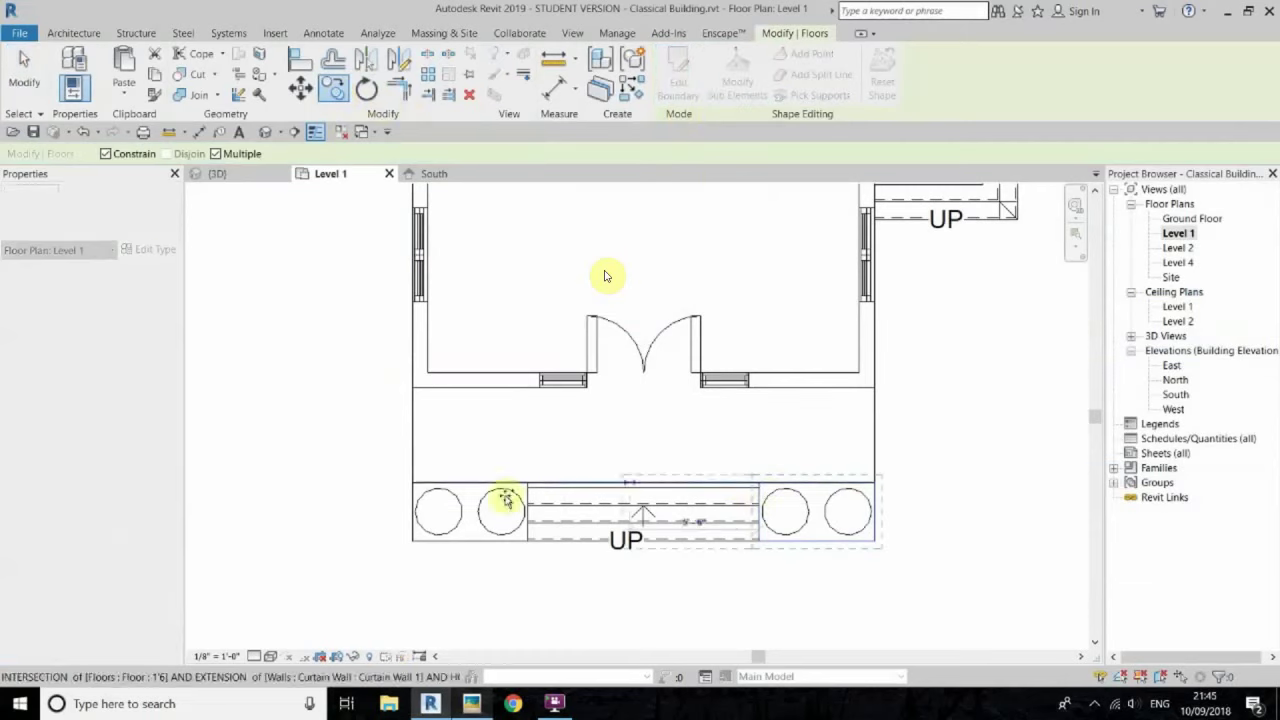
key("ctrl+Tab")
Step: Select the front steps and pad, filter to only floors, then clear the selection
scroll(677, 434, "down", 5)
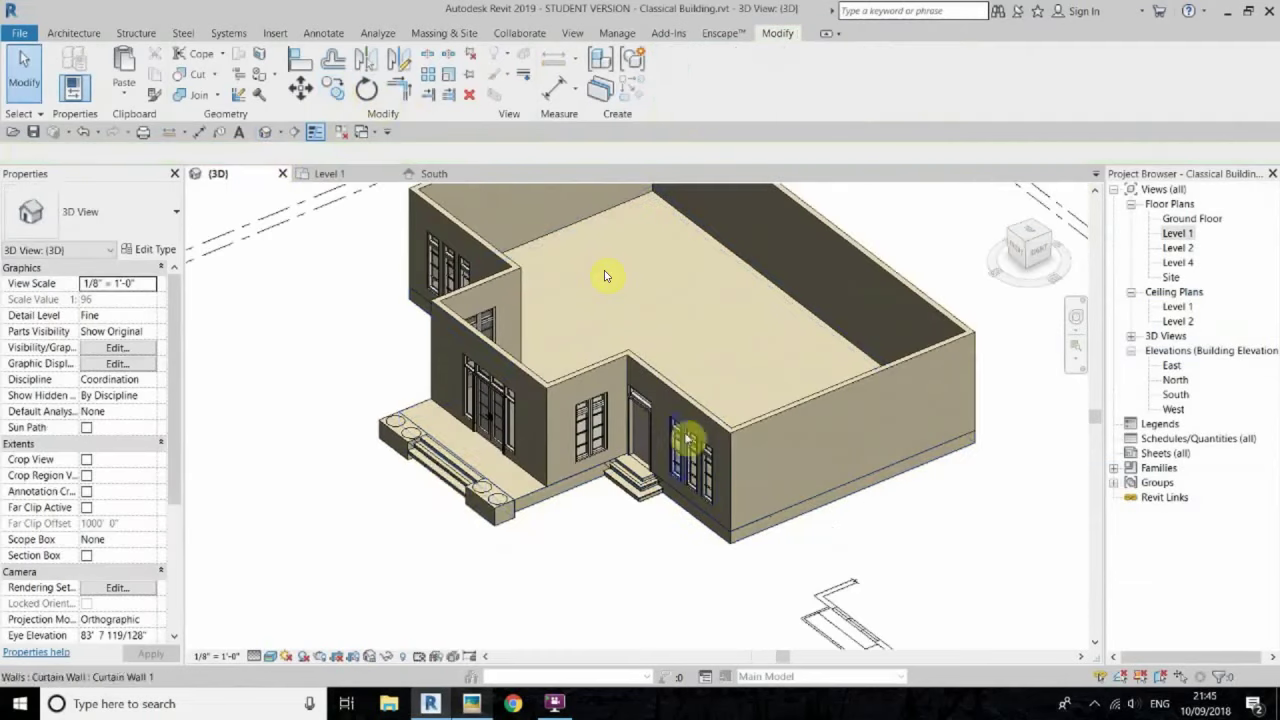
scroll(449, 506, "up", 5)
left_click(1036, 258)
scroll(386, 345, "up", 3)
left_click_drag(272, 258, 462, 460)
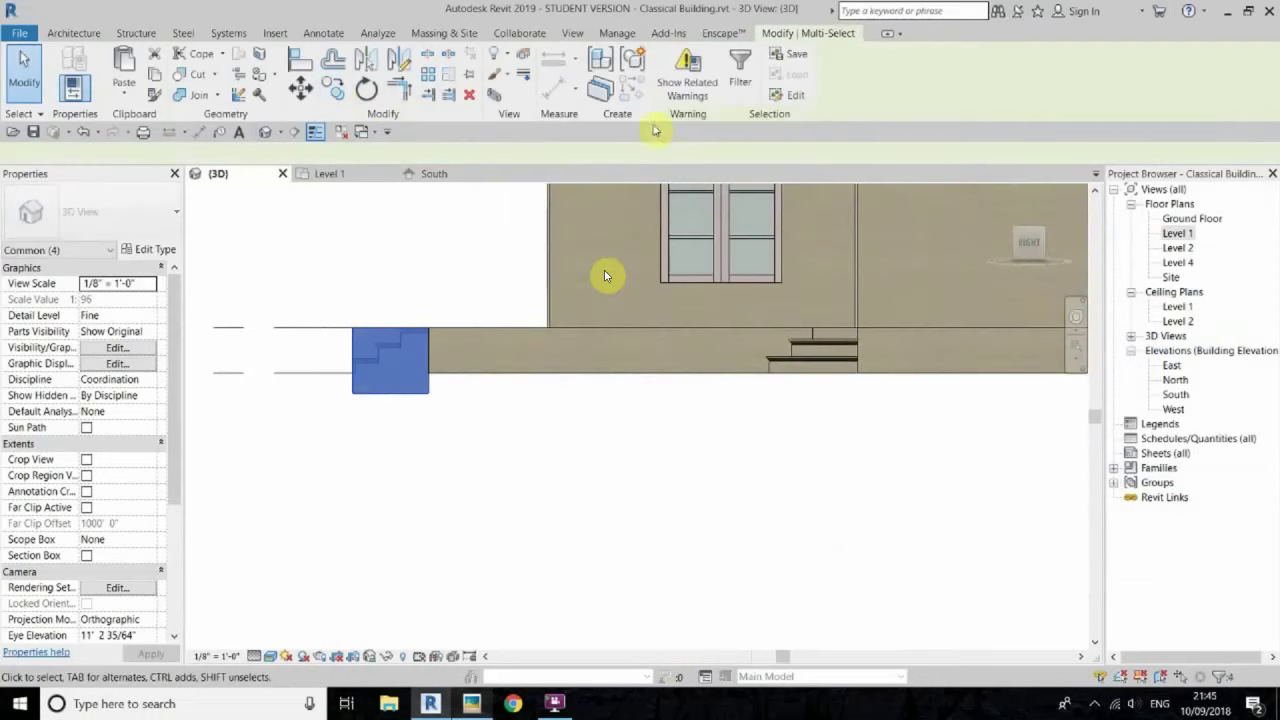
left_click(740, 70)
left_click(590, 476)
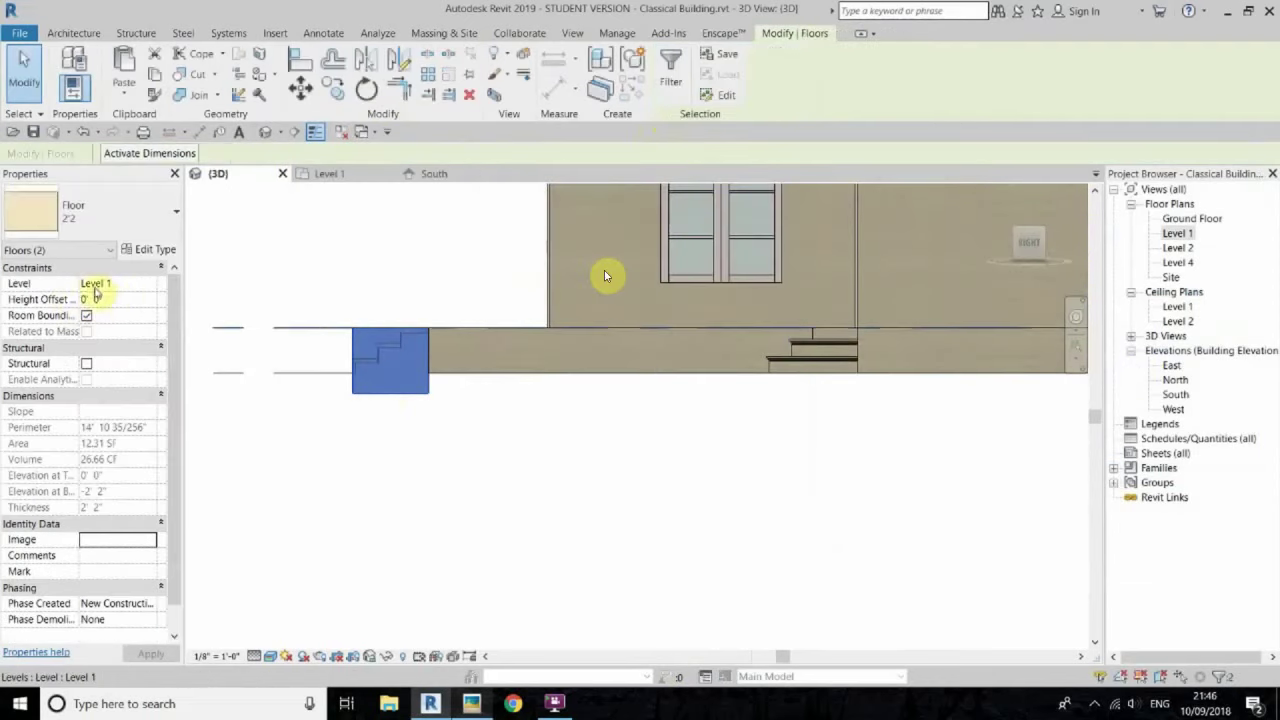
left_click(386, 461)
middle_click_drag(386, 461, 508, 545, "shift")
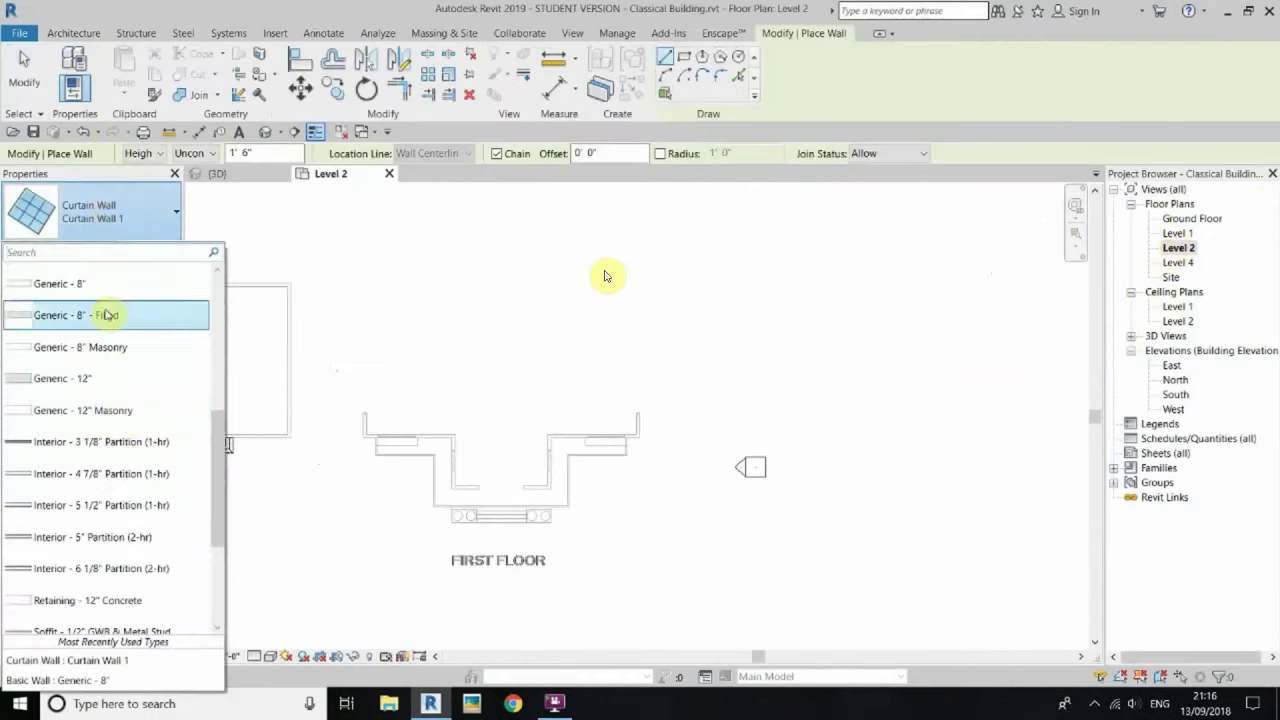
Step: Confirm the 12' 0" wall height and stop drawing walls
type("12")
key("Return")
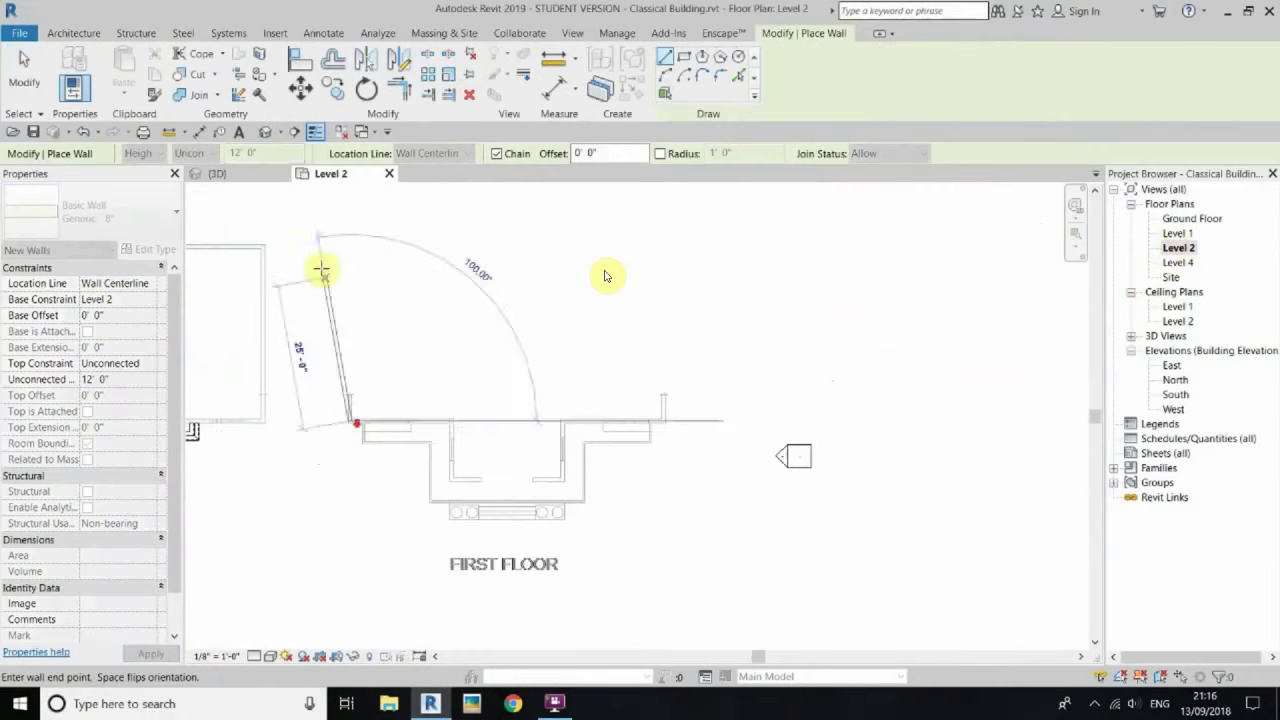
scroll(771, 422, "down", 2)
right_click(652, 287)
left_click(688, 302)
scroll(534, 363, "up", 3)
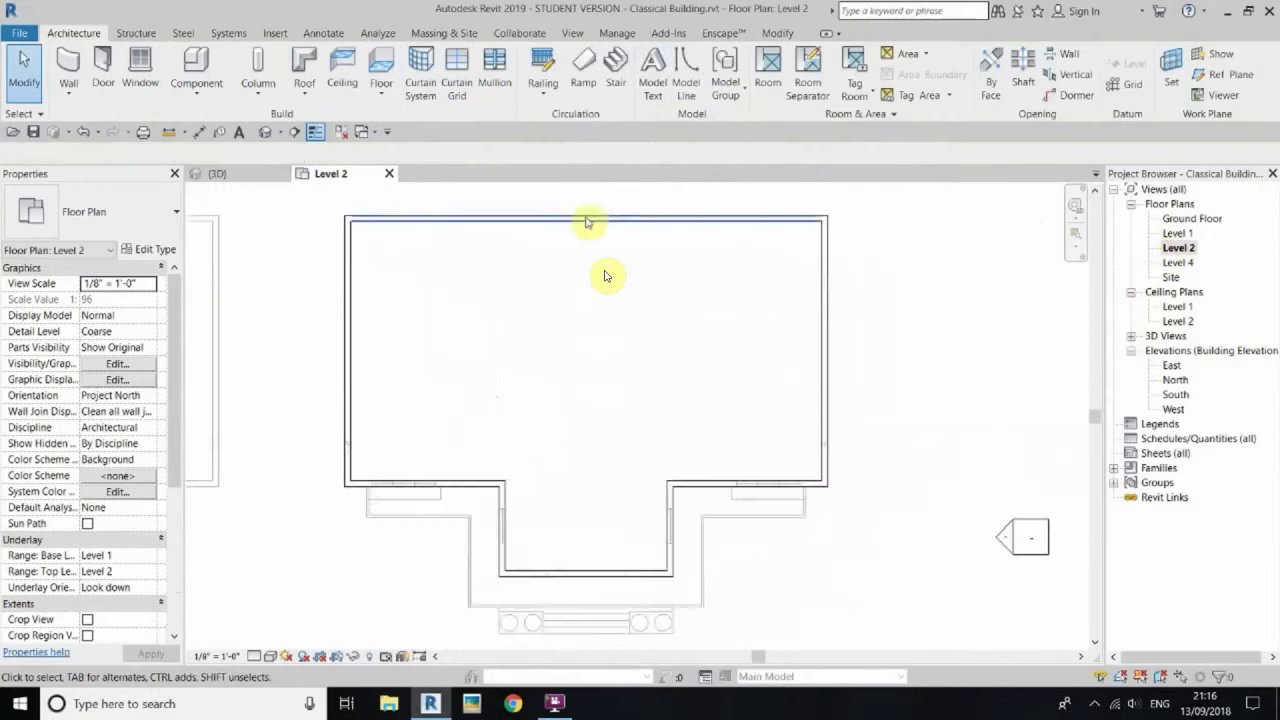
Step: Start a Roof by Footprint and fix the first boundary line at the wall corner
left_click(305, 92)
left_click(345, 120)
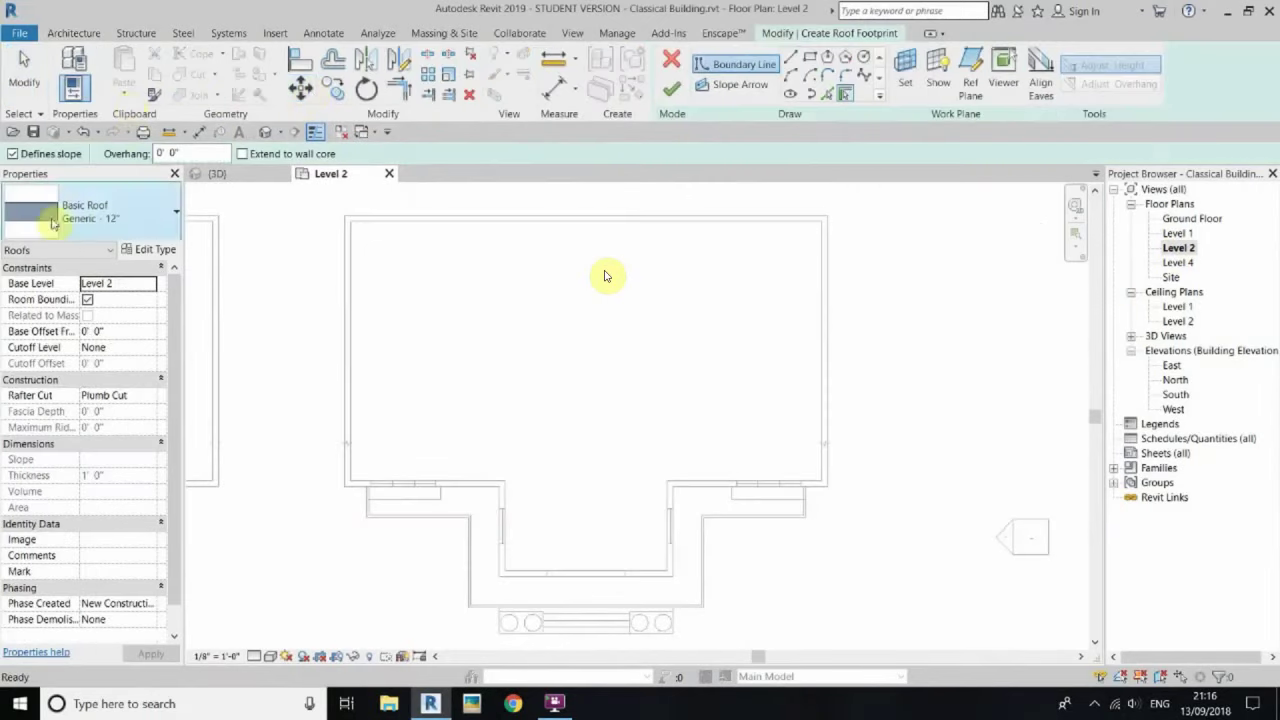
left_click(827, 215)
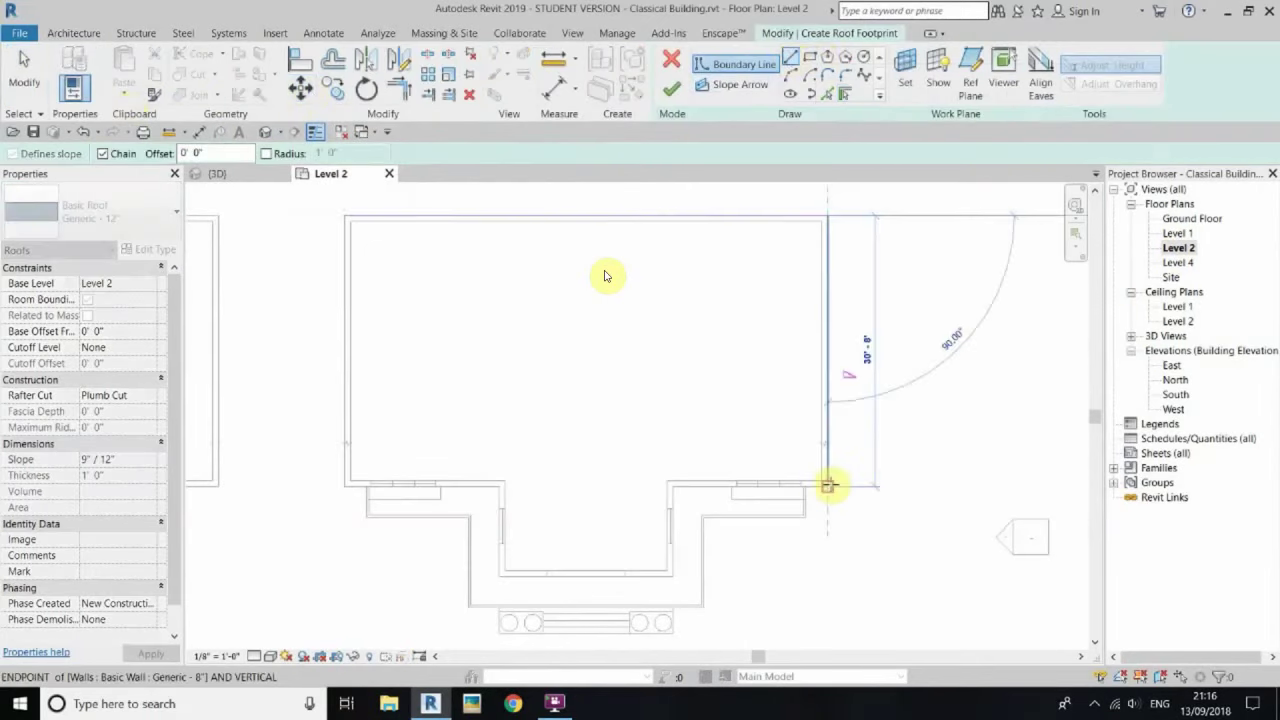
right_click(483, 286)
left_click(531, 298)
scroll(357, 537, "up", 3)
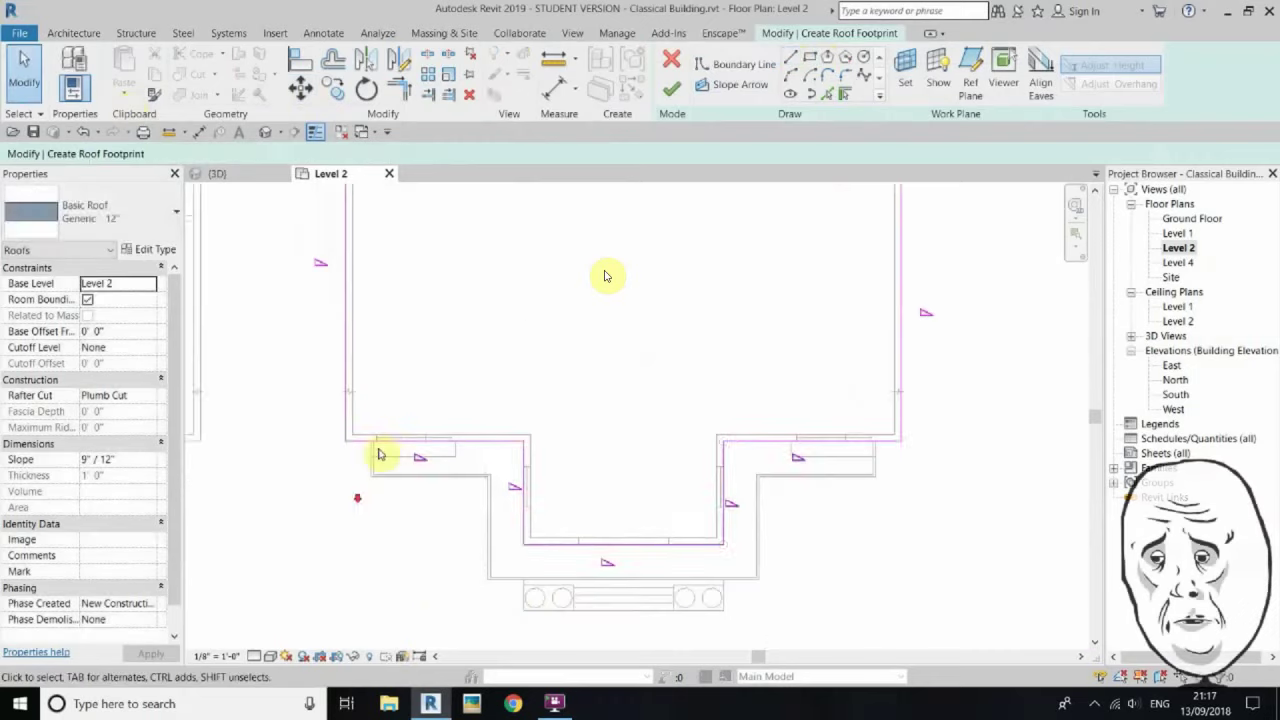
scroll(875, 349, "up", 2)
Step: Trace the remaining roof boundary lines along the Level 2 wall outline
key("Return")
left_click(895, 439)
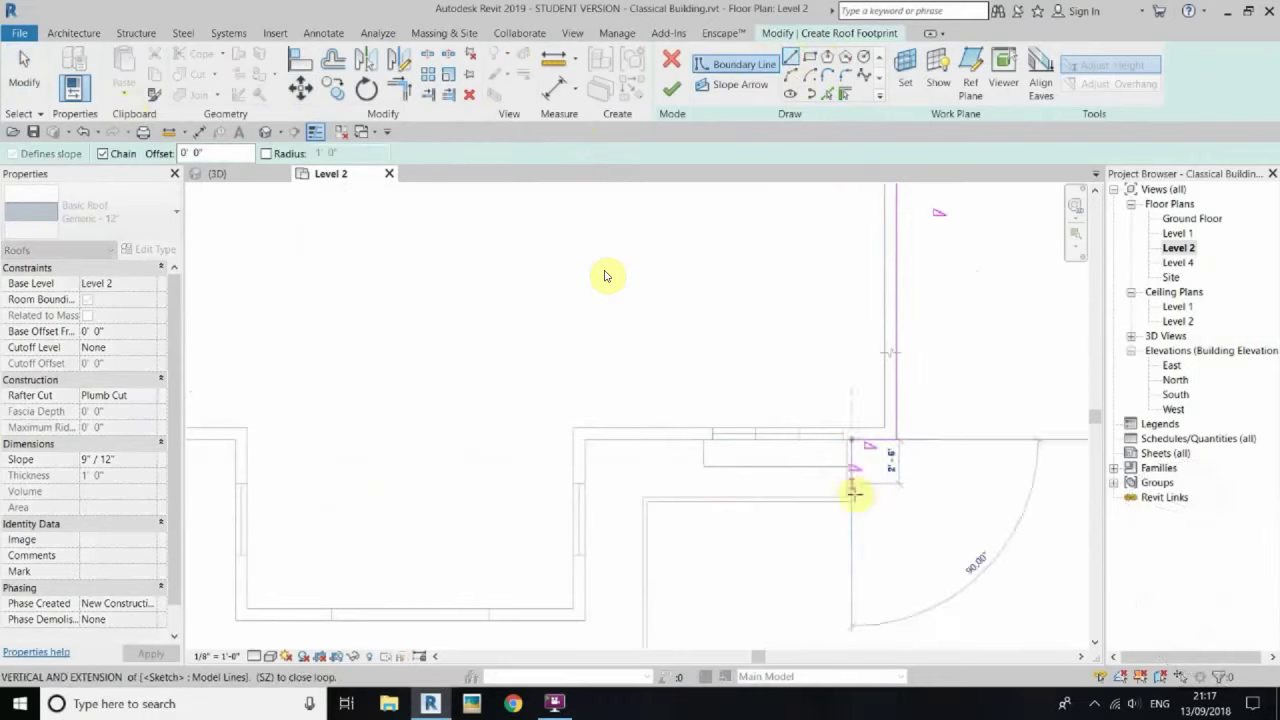
left_click(650, 503)
scroll(650, 505, "down", 2)
scroll(380, 530, "up", 2)
scroll(263, 514, "down", 2)
scroll(240, 467, "up", 3)
scroll(473, 386, "down", 2)
right_click(609, 345)
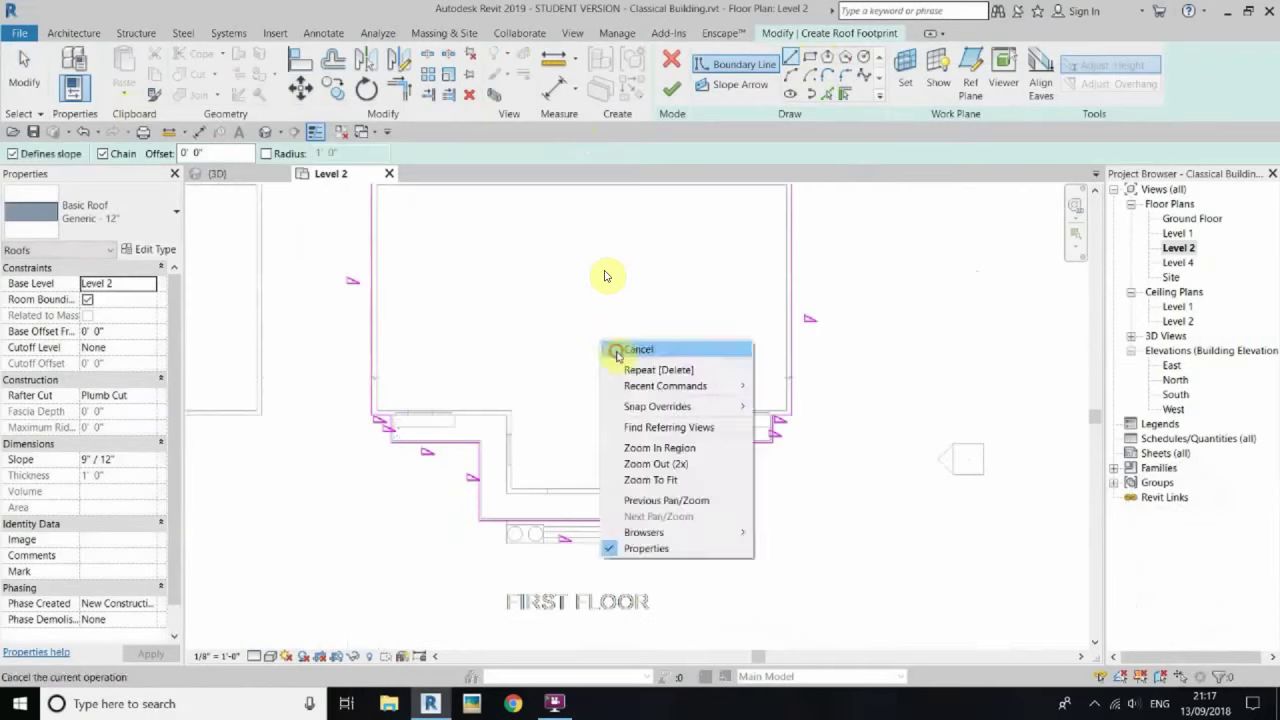
left_click(632, 349)
left_click(346, 277)
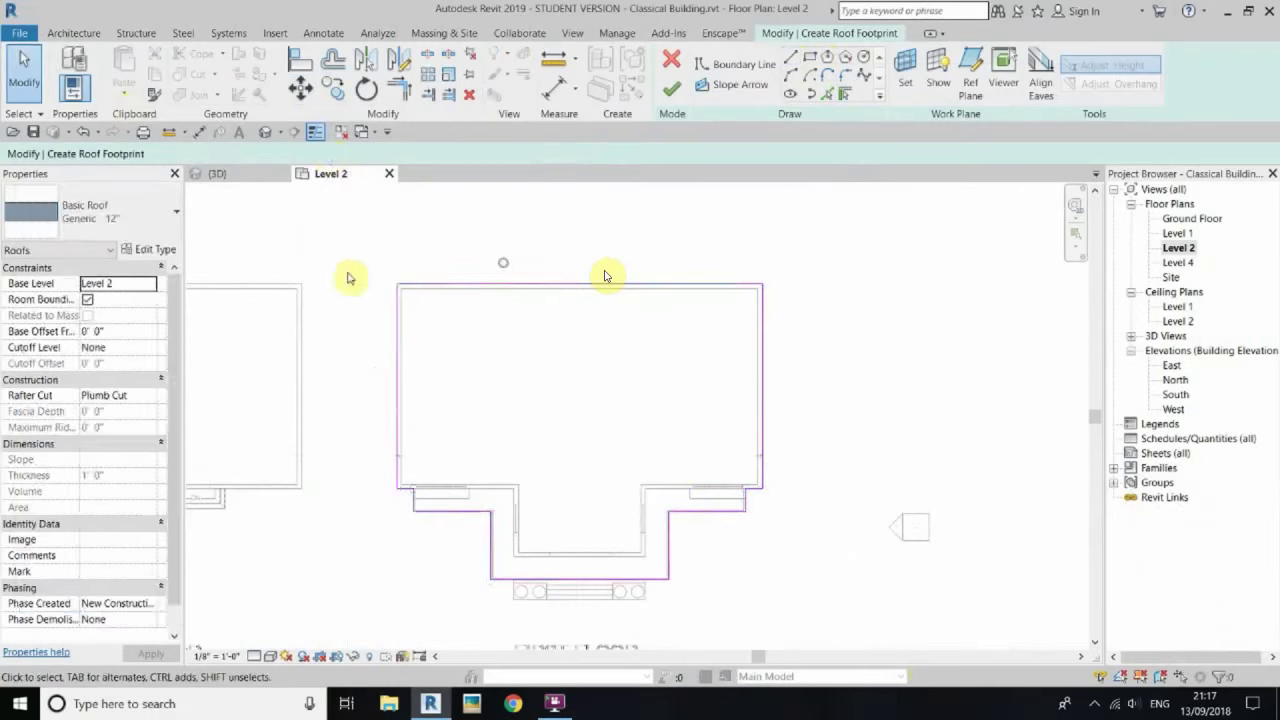
Step: Duplicate the roof type as 8" with an 8" structure layer, then finish the roof
left_click(150, 249)
left_click(522, 182)
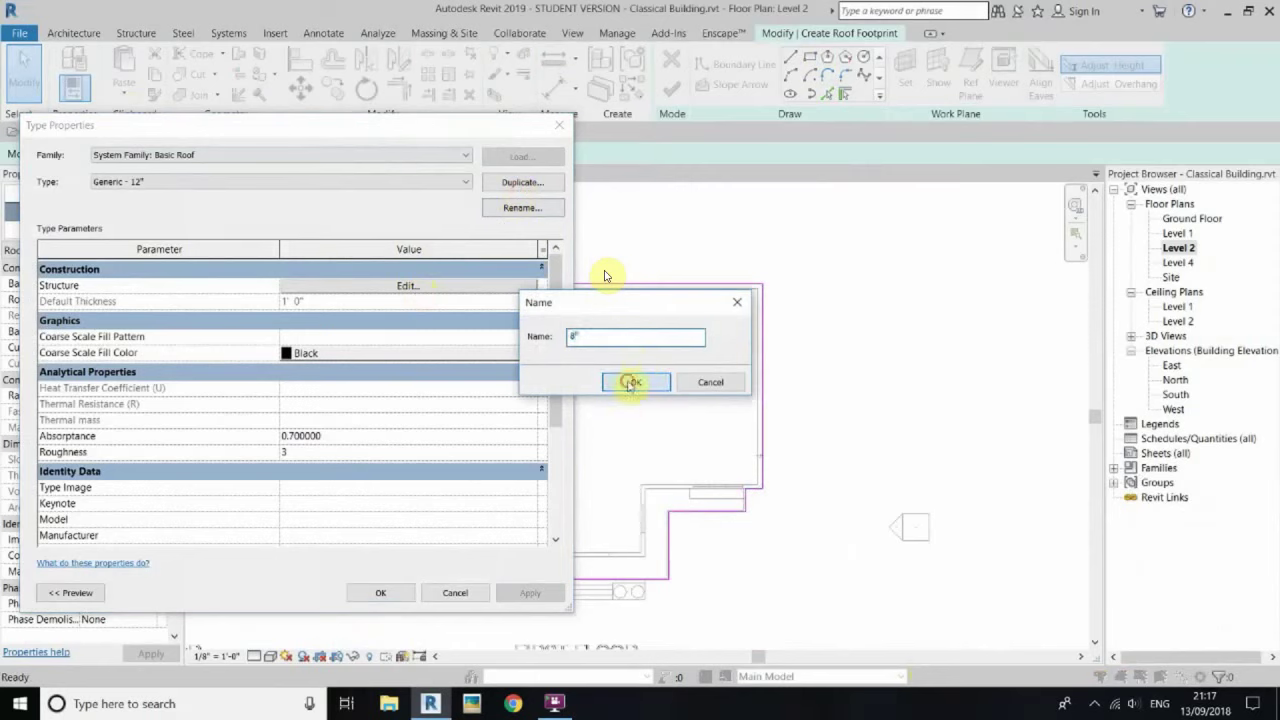
left_click(631, 382)
left_click(405, 285)
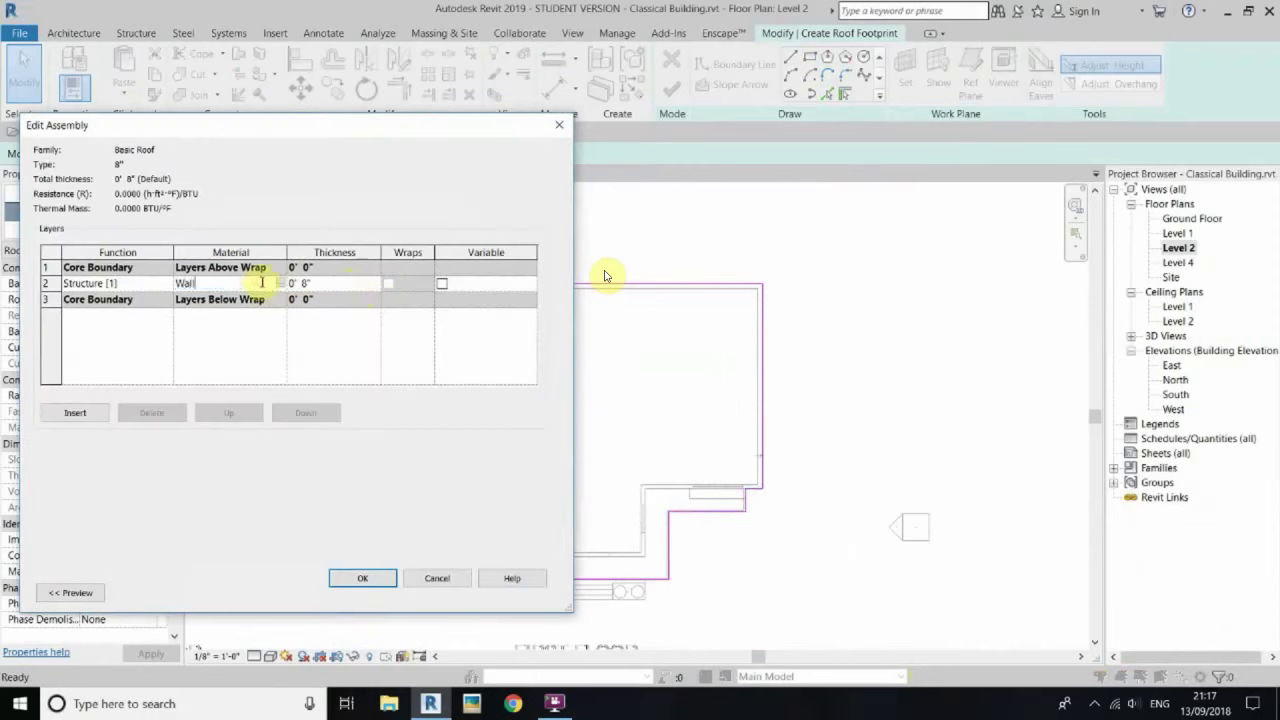
left_click(362, 578)
left_click(366, 590)
left_click(671, 89)
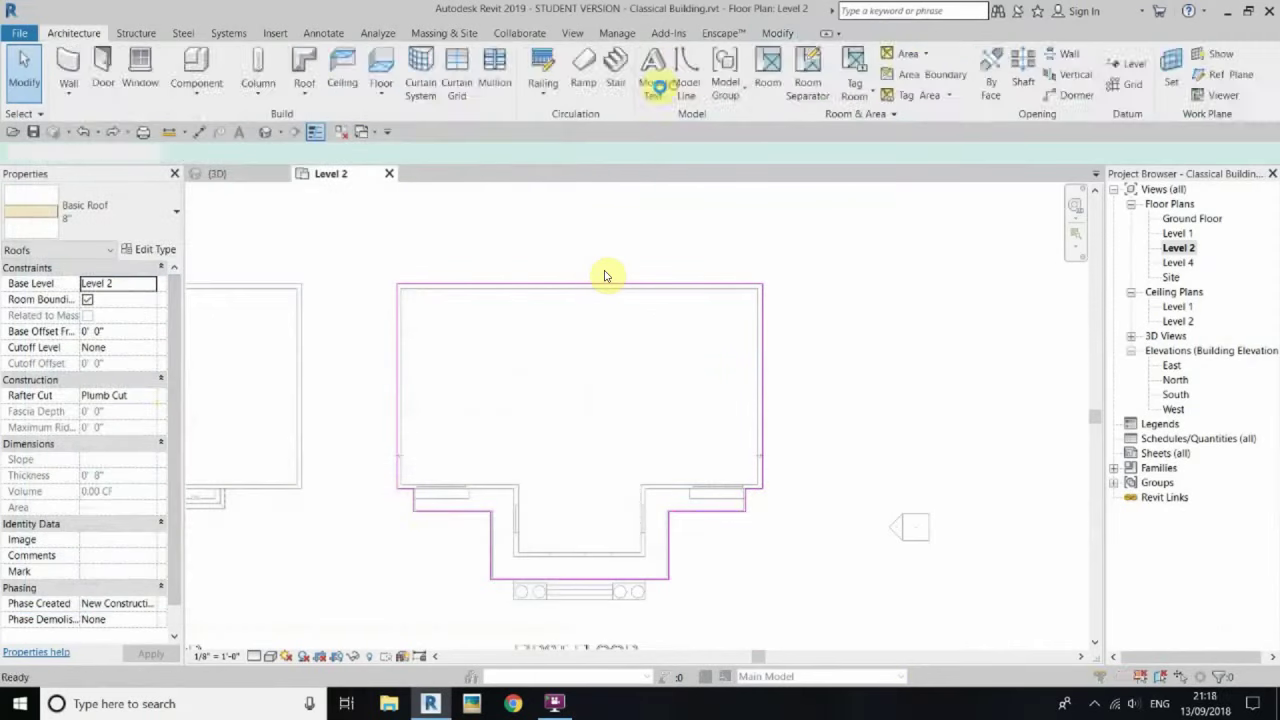
left_click(662, 360)
Step: Sketch a rectangular roof footprint over the right window ledge at 7' 0" base offset
left_click(265, 131)
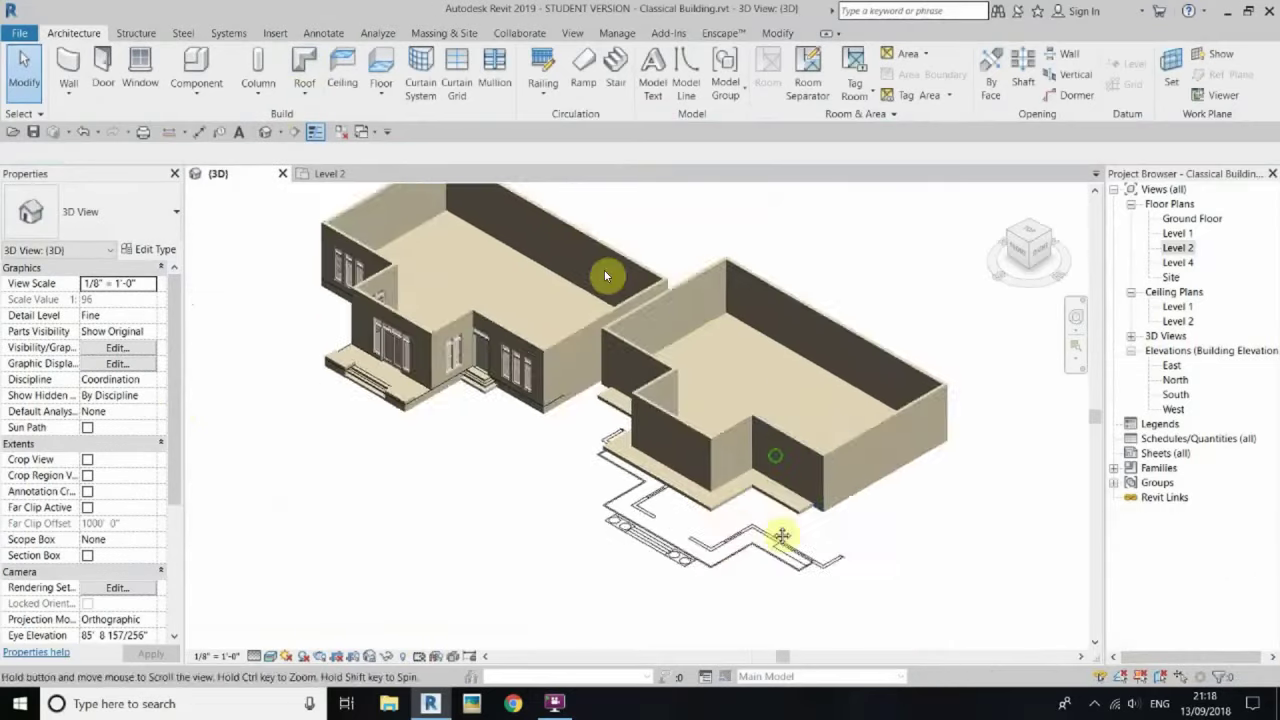
double_click(1178, 248)
scroll(603, 428, "up", 5)
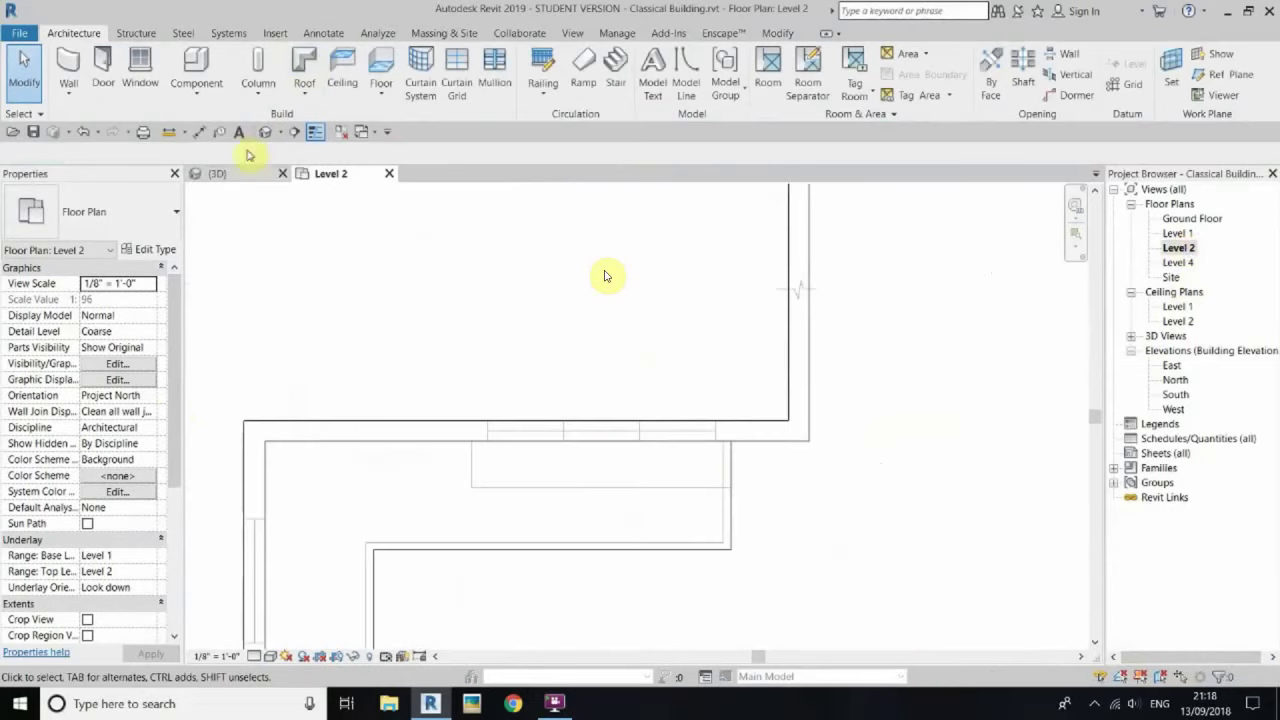
left_click(306, 64)
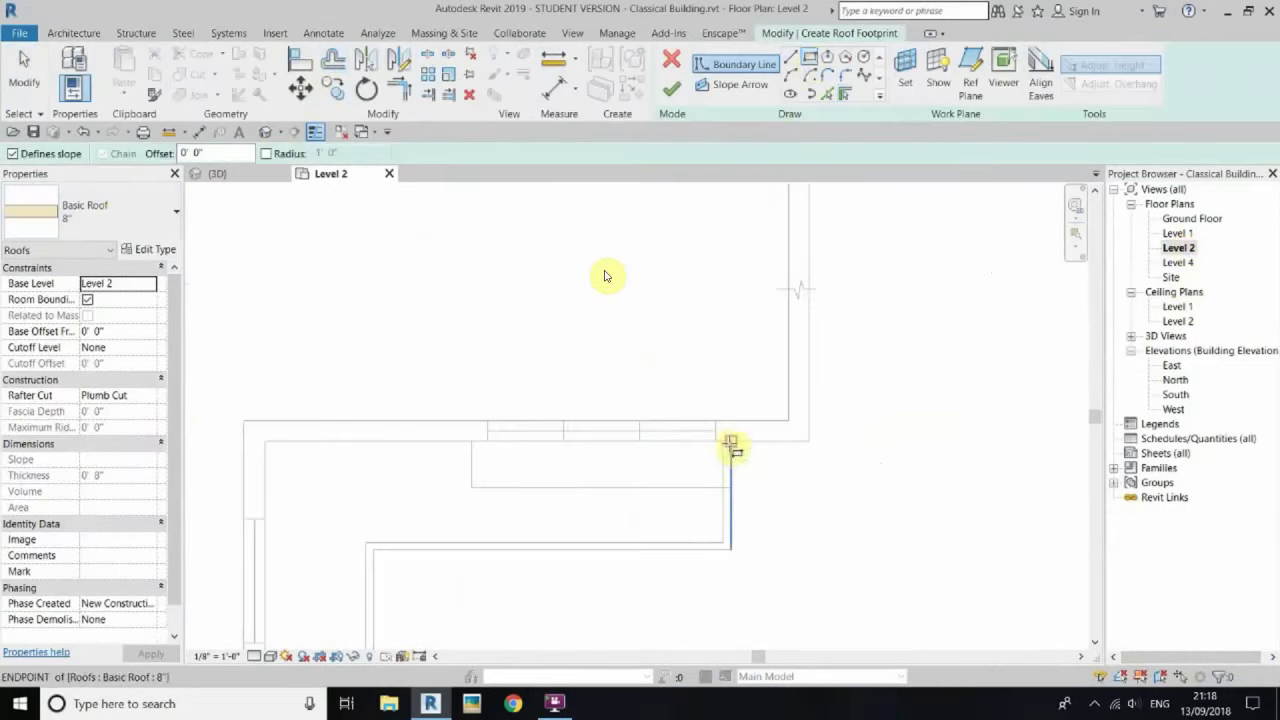
left_click(471, 488)
right_click(386, 303)
left_click(405, 314)
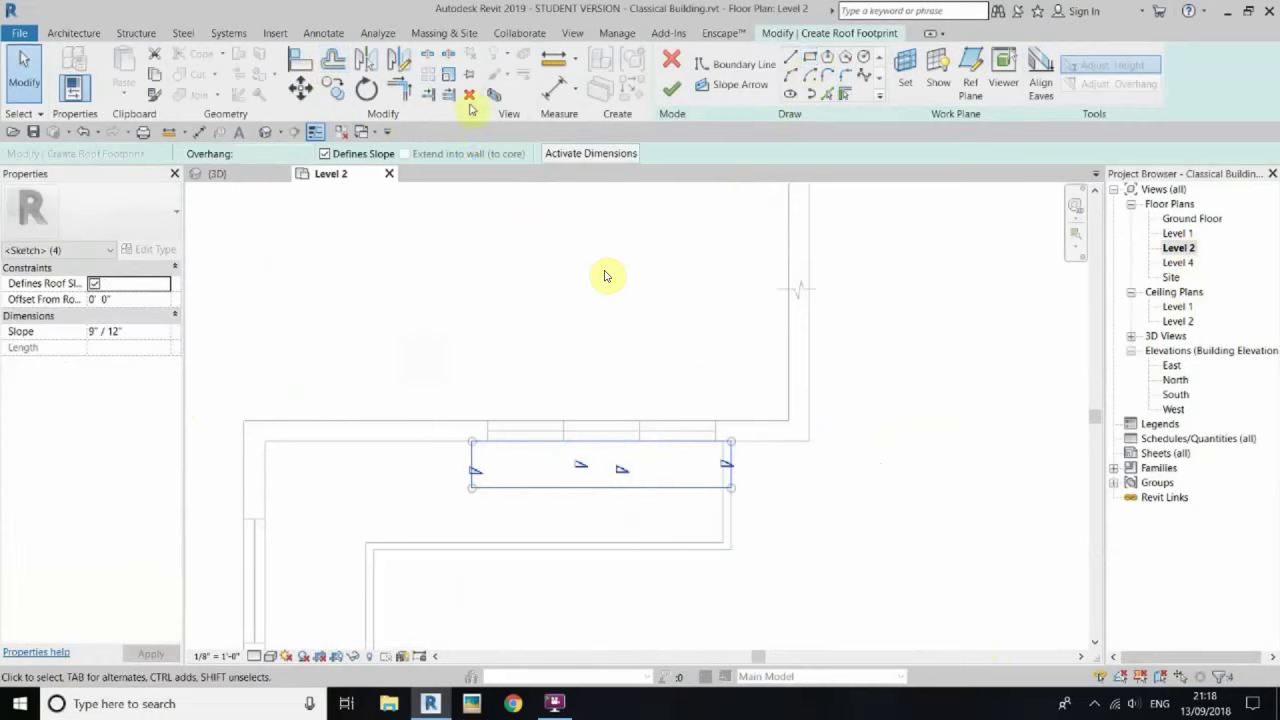
left_click(468, 352)
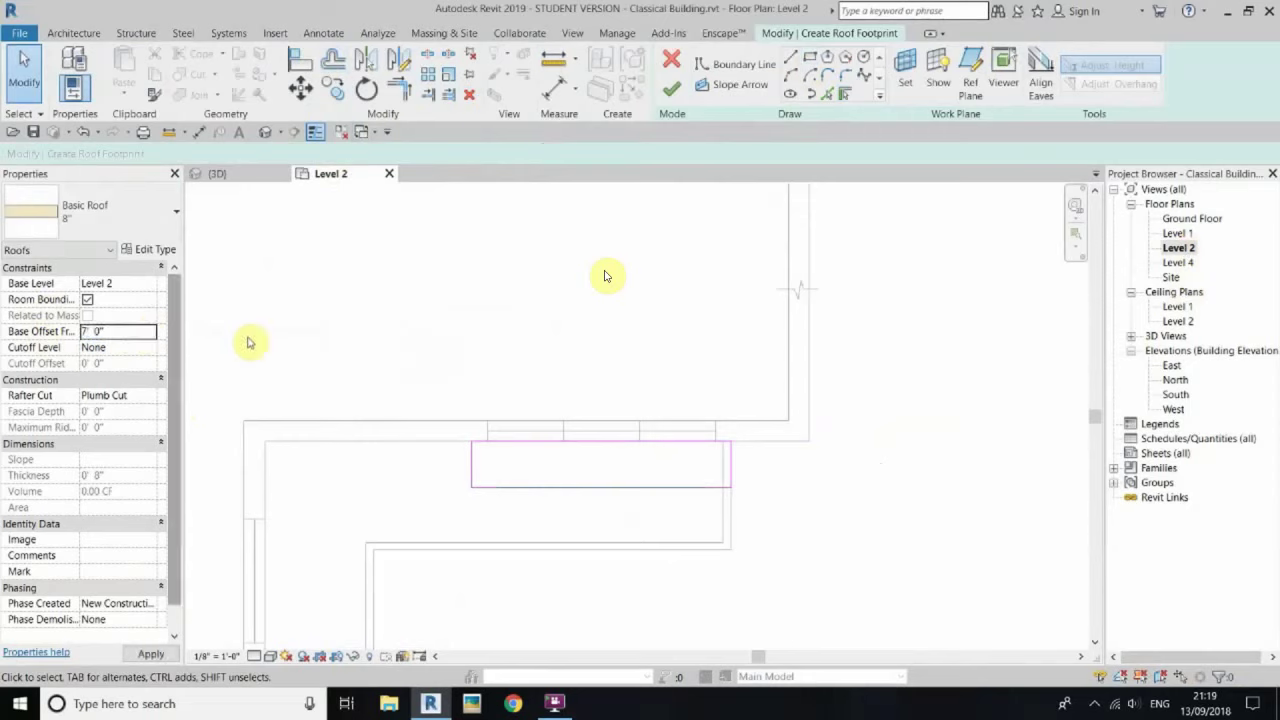
left_click(672, 90)
Step: Raise the Level 2 View Range top offset so the roof slab shows in plan
left_click(265, 131)
scroll(777, 523, "up", 3)
scroll(814, 400, "up", 2)
double_click(1179, 248)
scroll(580, 417, "down", 3)
scroll(100, 470, "down", 5)
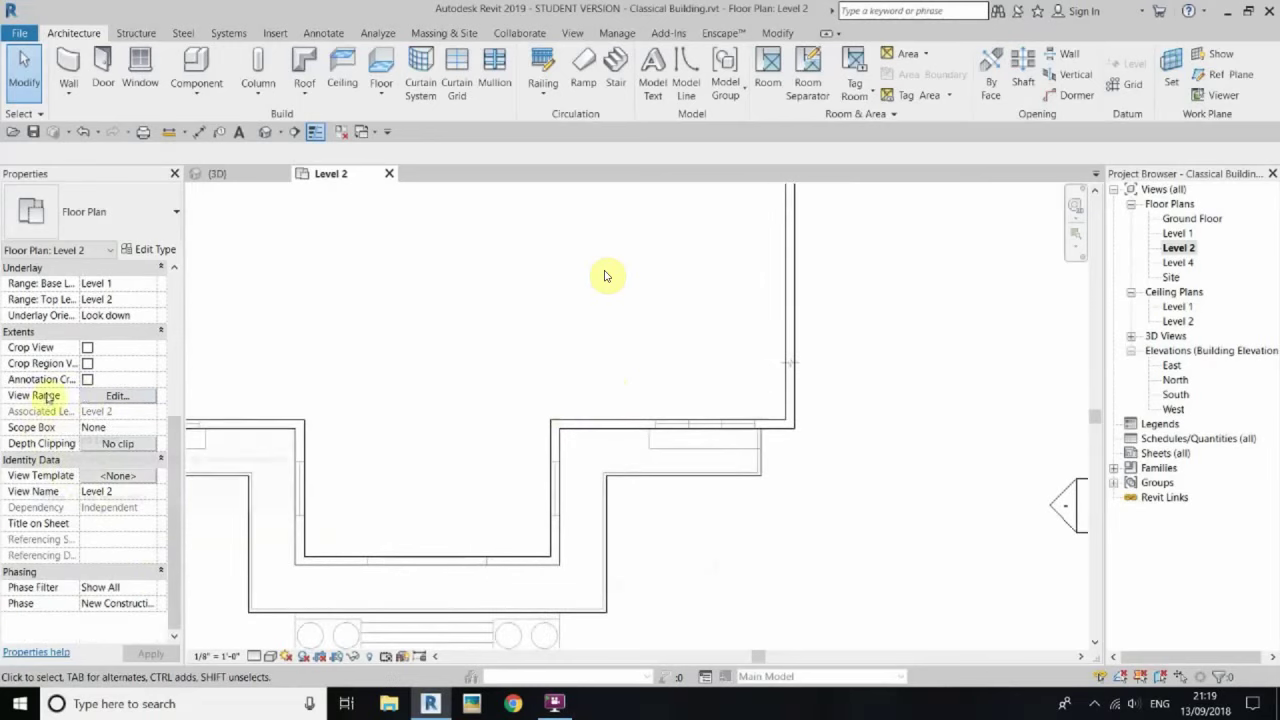
left_click(117, 395)
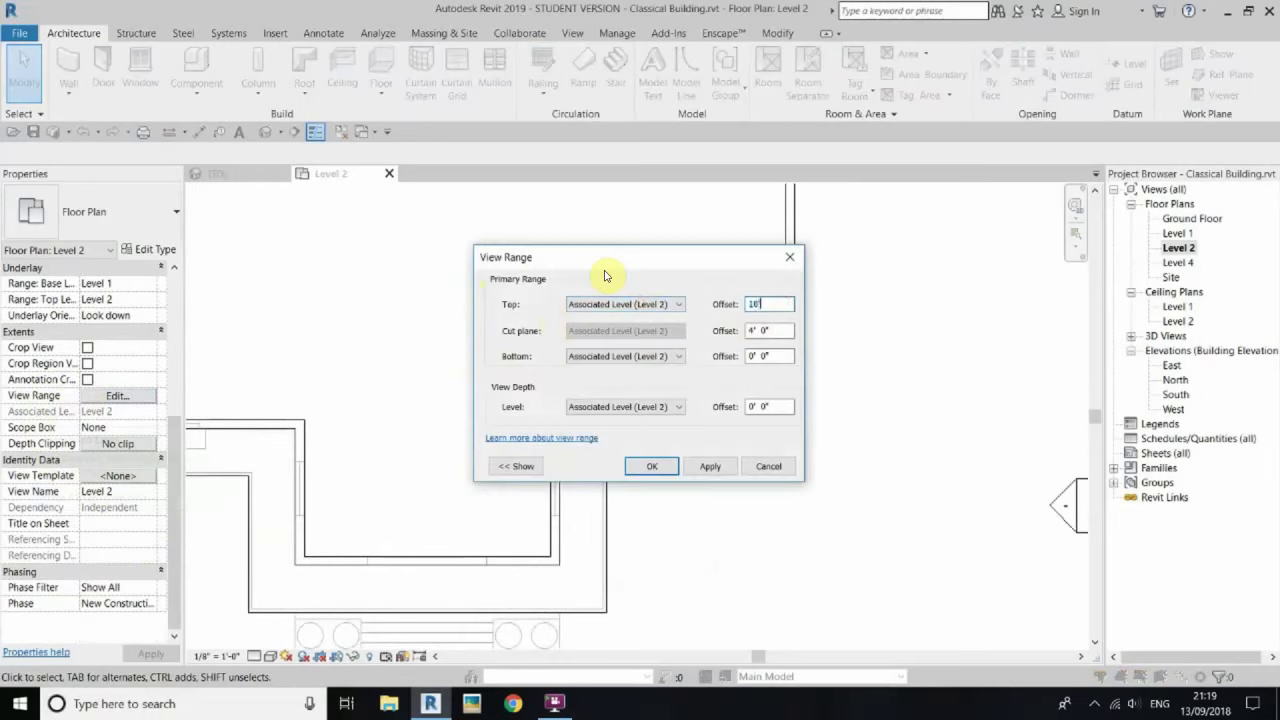
double_click(650, 466)
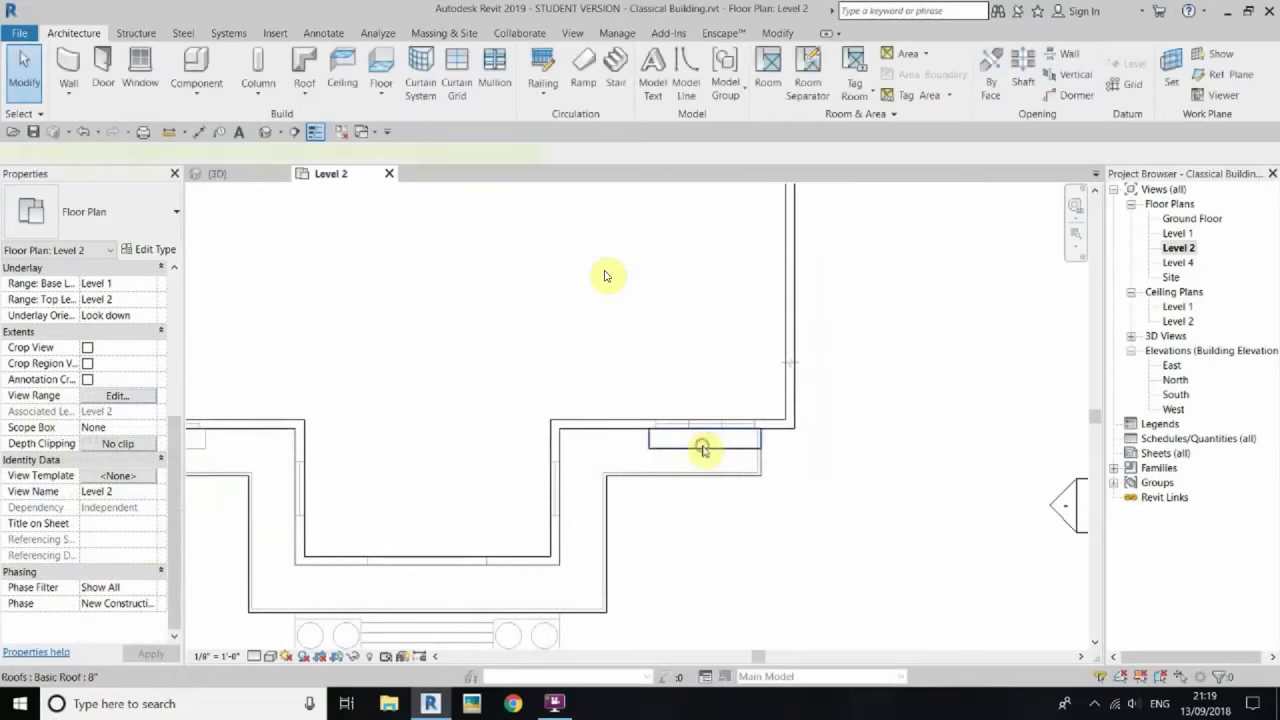
left_click(338, 94)
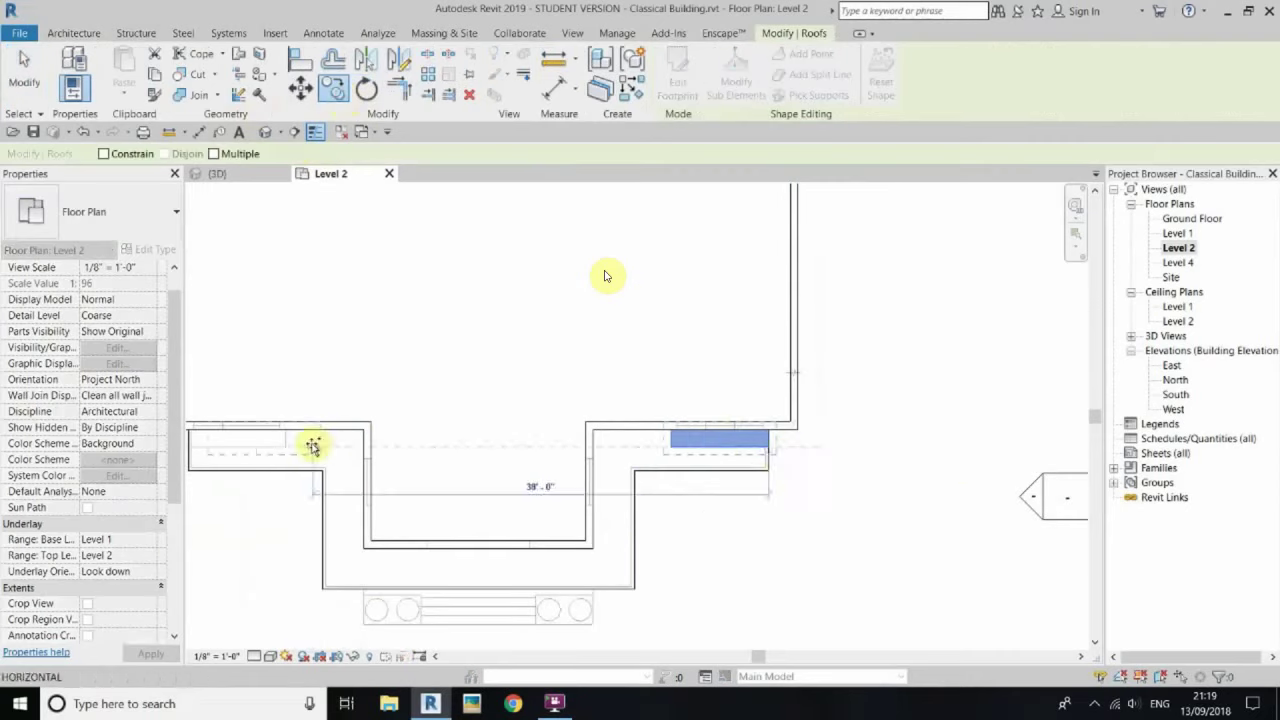
key("Escape")
key("Escape")
scroll(480, 215, "up", 3)
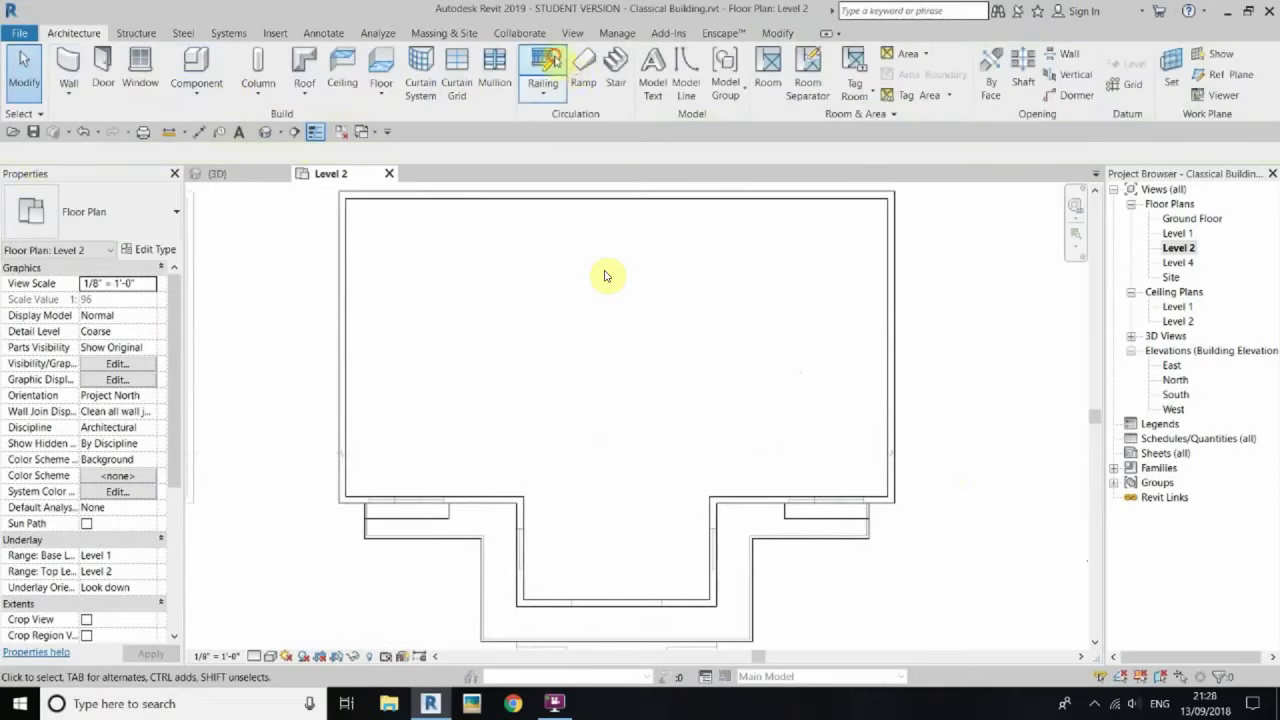
Step: Pick the balcony wall edges as the railing path, including a short left segment
scroll(851, 523, "up", 2)
left_click(840, 530)
scroll(573, 513, "up", 2)
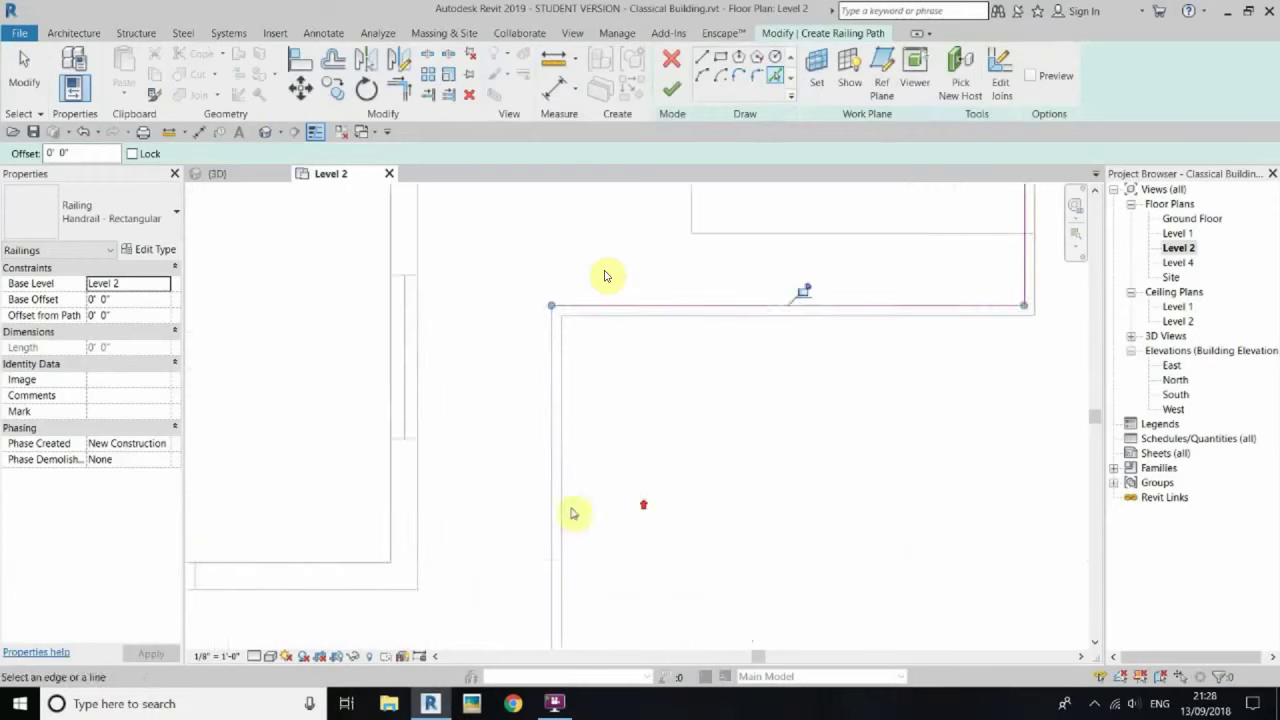
scroll(573, 513, "down", 3)
middle_click_drag(486, 551, 809, 537)
scroll(420, 271, "up", 3)
scroll(320, 326, "down", 1)
scroll(320, 326, "up", 2)
left_click(480, 285)
scroll(520, 400, "down", 3)
scroll(606, 334, "up", 2)
key("Escape")
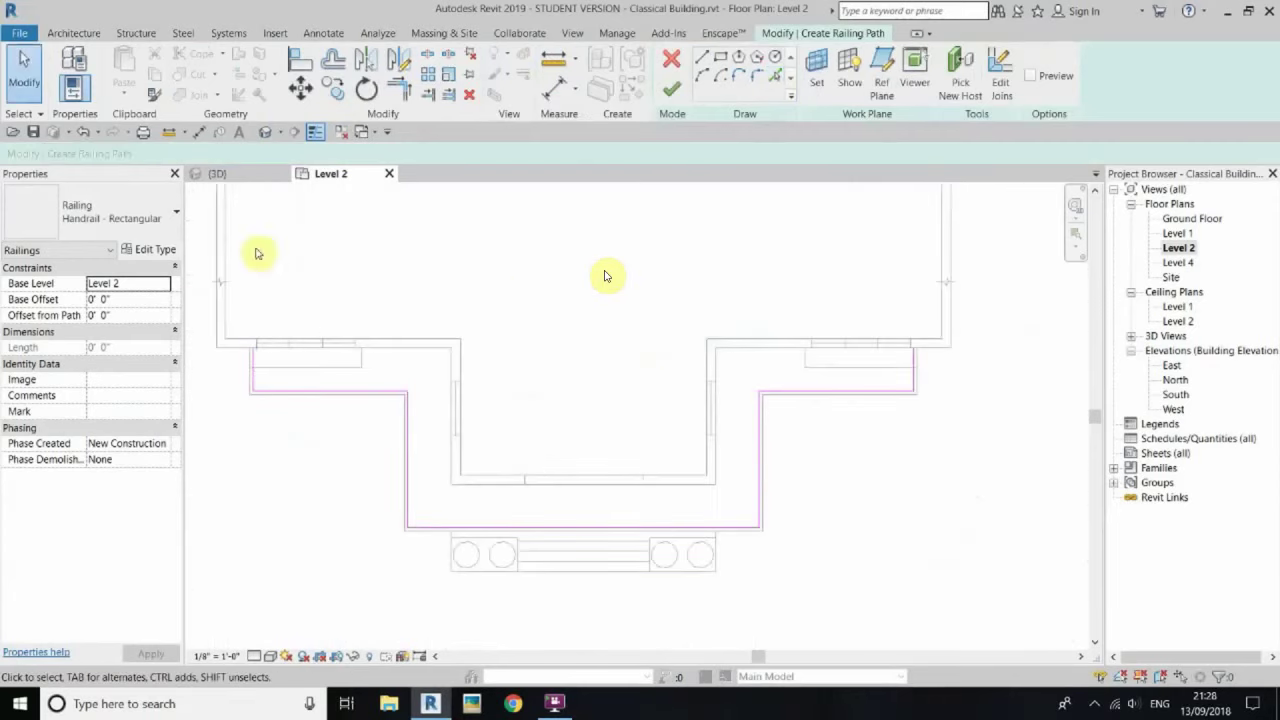
Step: Set the railing type to Handrail - Pipe and finish the railing
left_click(110, 212)
left_click(106, 357)
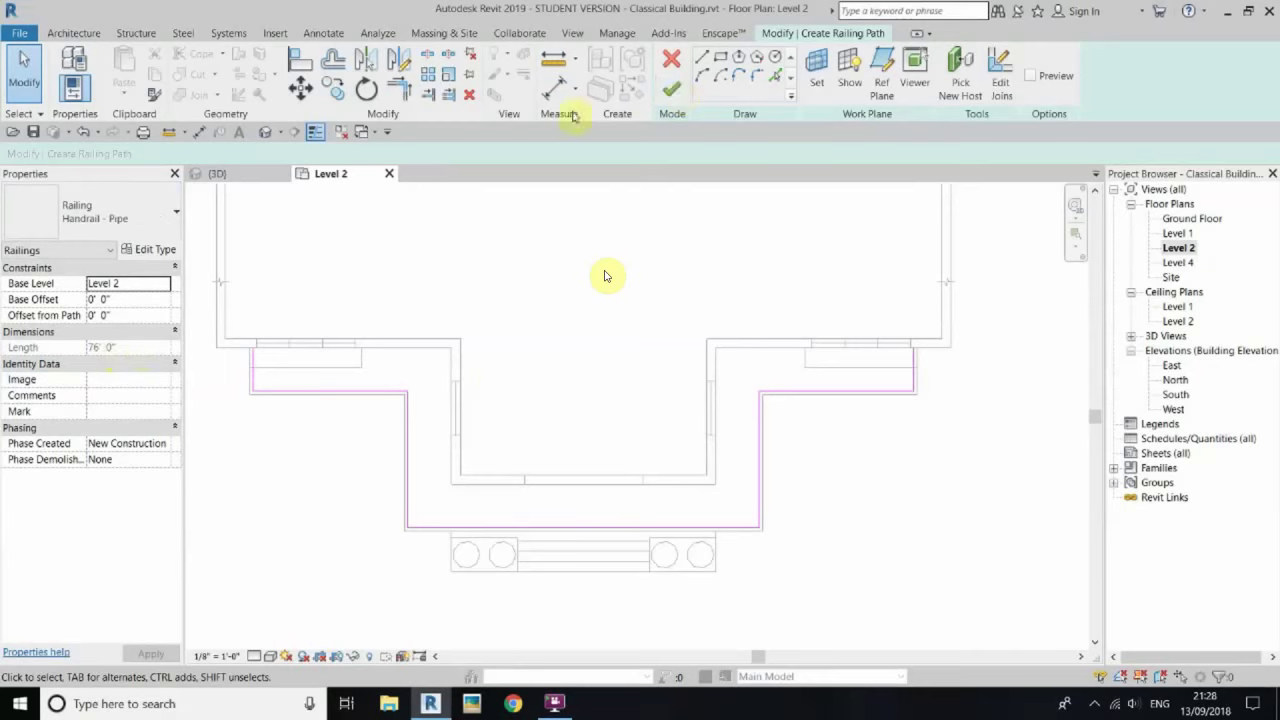
left_click(671, 89)
left_click(264, 132)
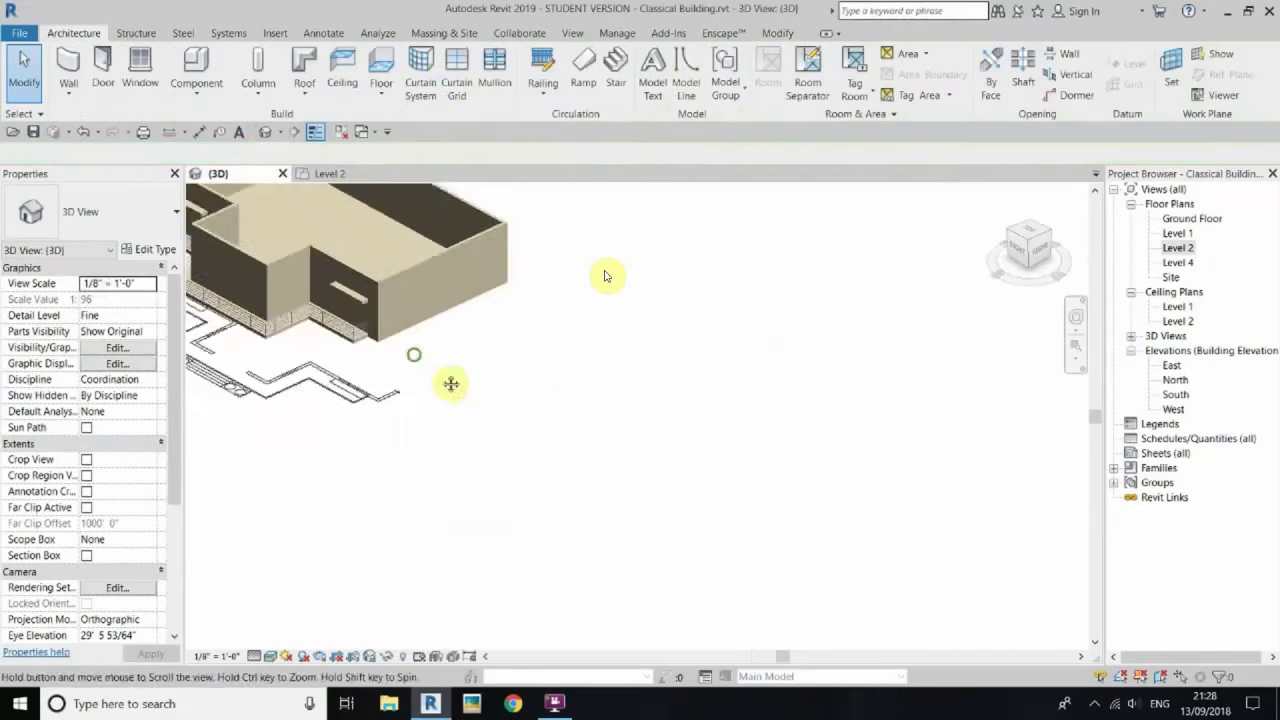
scroll(451, 371, "up", 3)
Step: Set the railing's Regular baluster family to None in Baluster Placement
left_click(286, 300)
left_click(150, 249)
left_click(1000, 293)
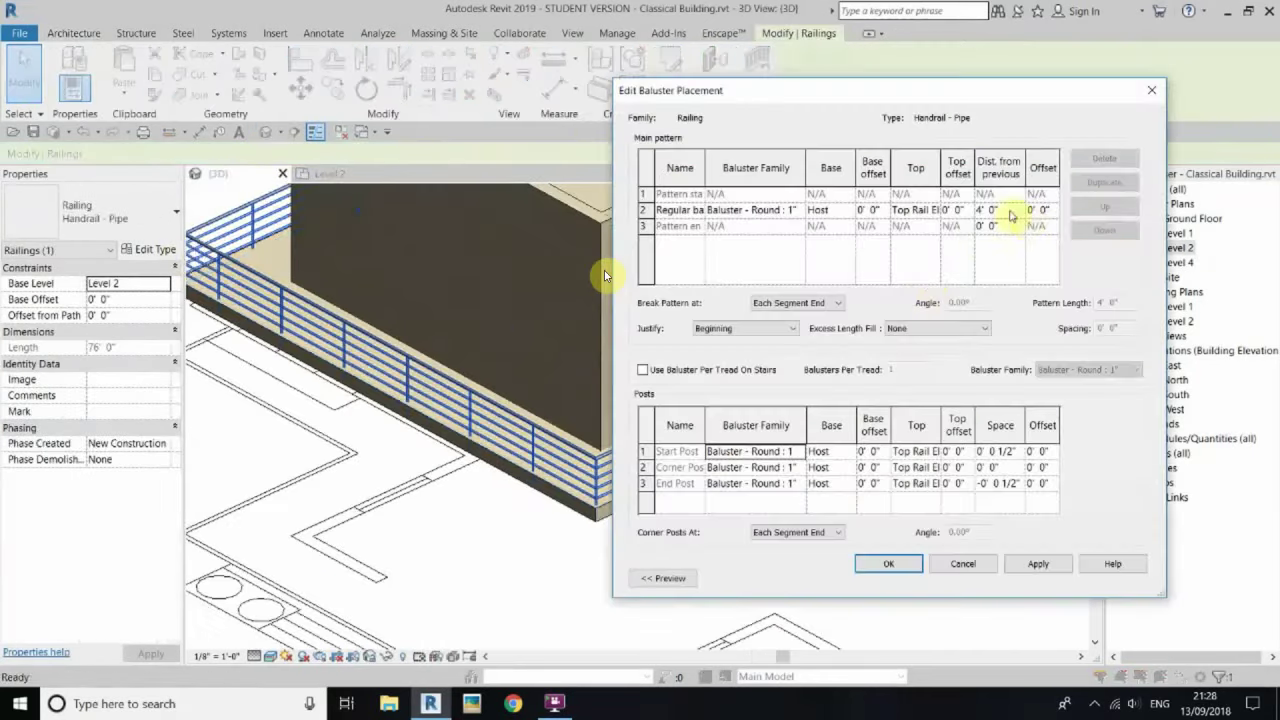
left_click(915, 565)
left_click(971, 568)
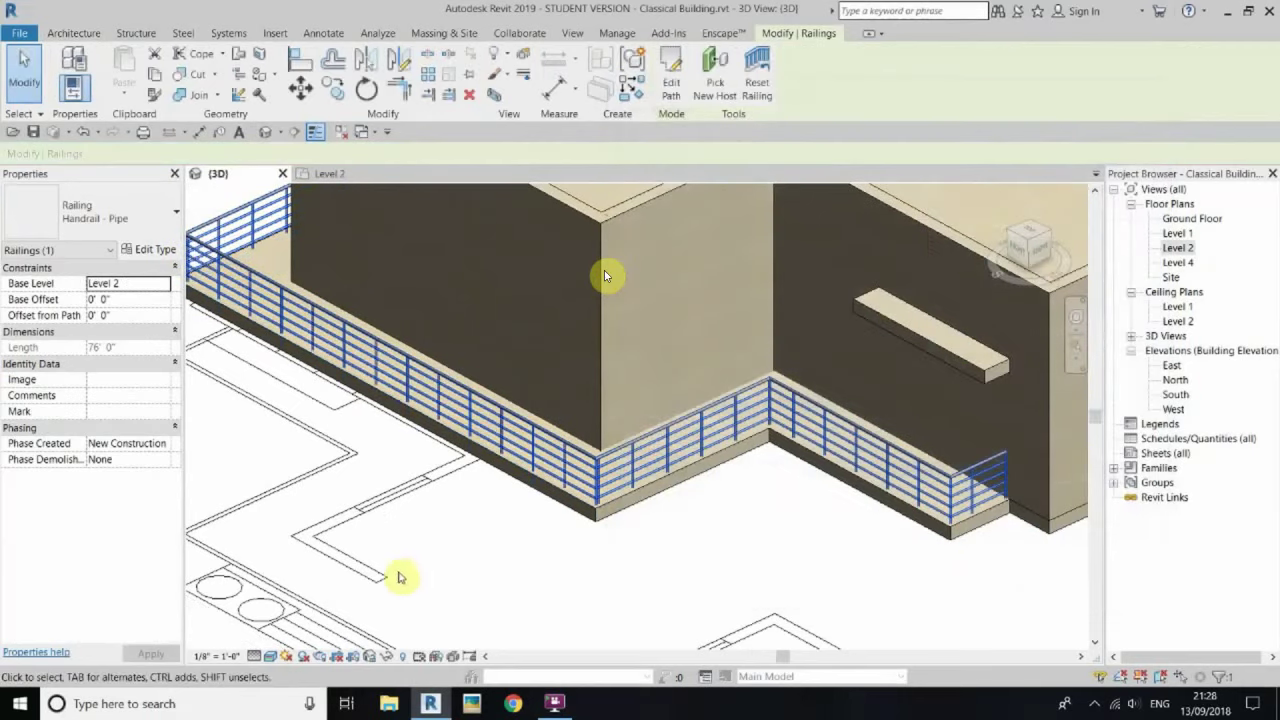
left_click(1000, 293)
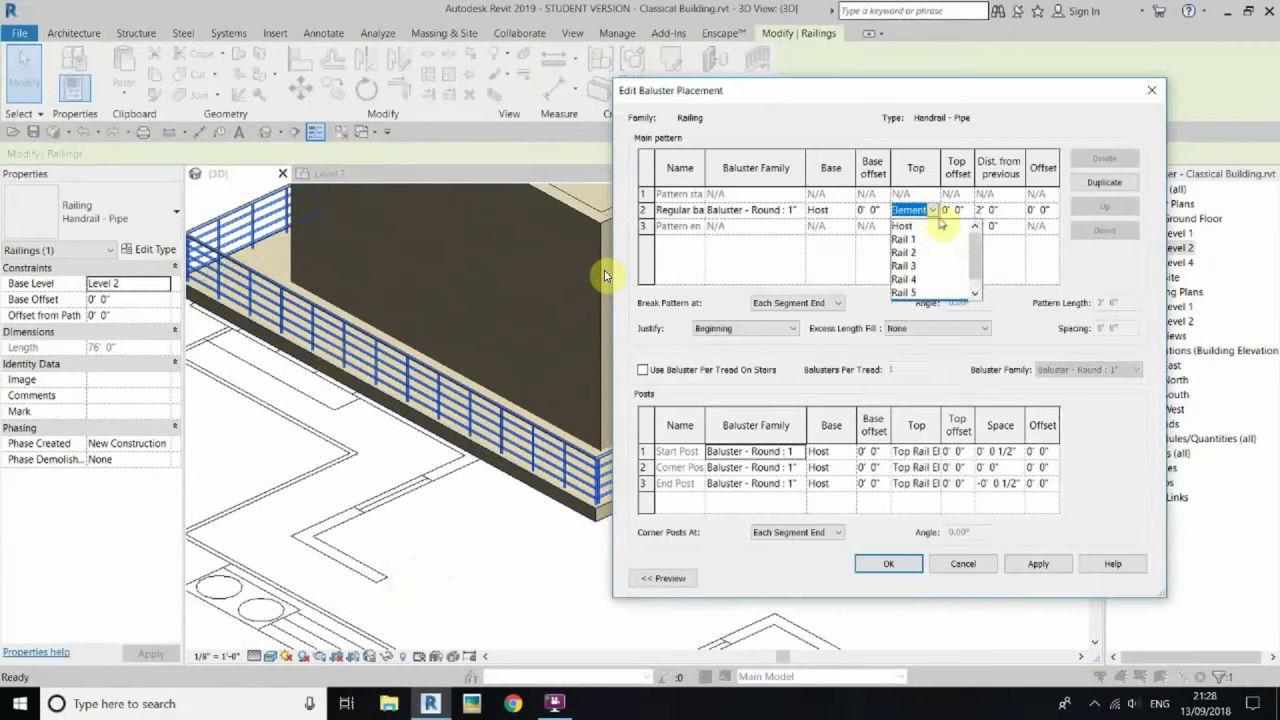
left_click(796, 212)
left_click(740, 226)
left_click(1038, 564)
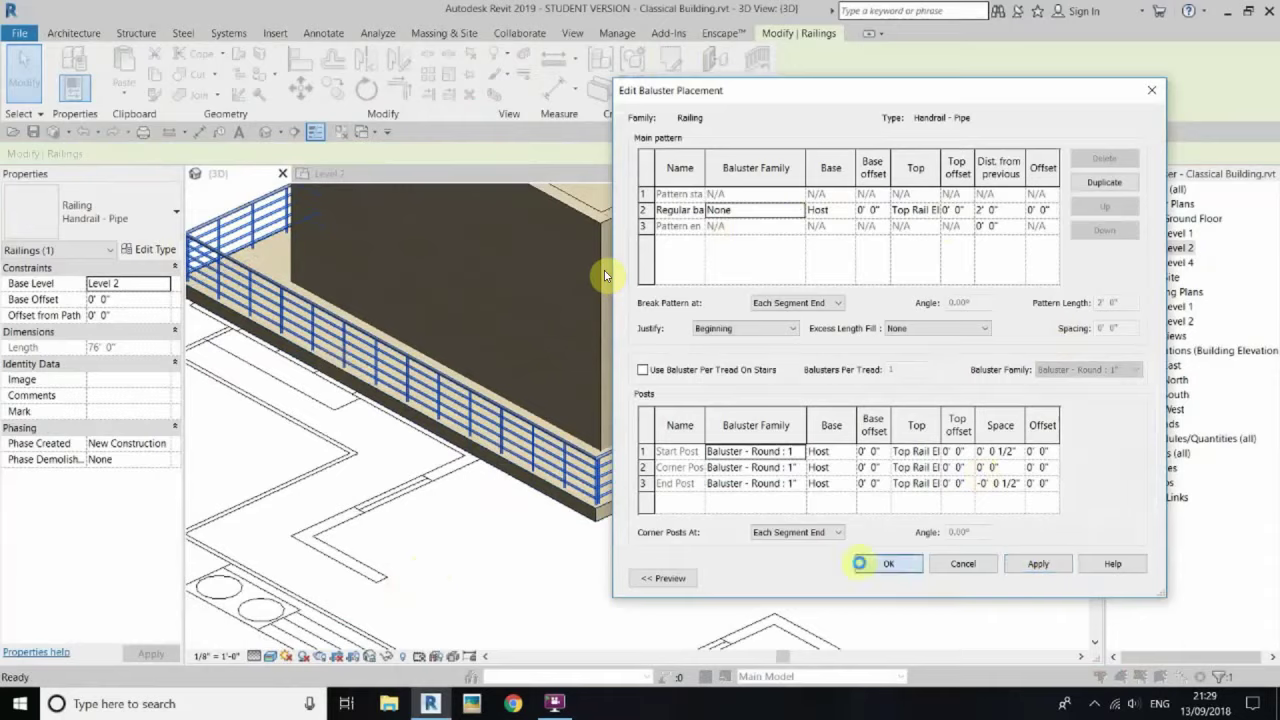
key("Escape")
Step: Zoom the 3D view and return to the Level 2 floor plan
scroll(648, 449, "up", 2)
scroll(517, 397, "up", 2)
scroll(577, 467, "up", 2)
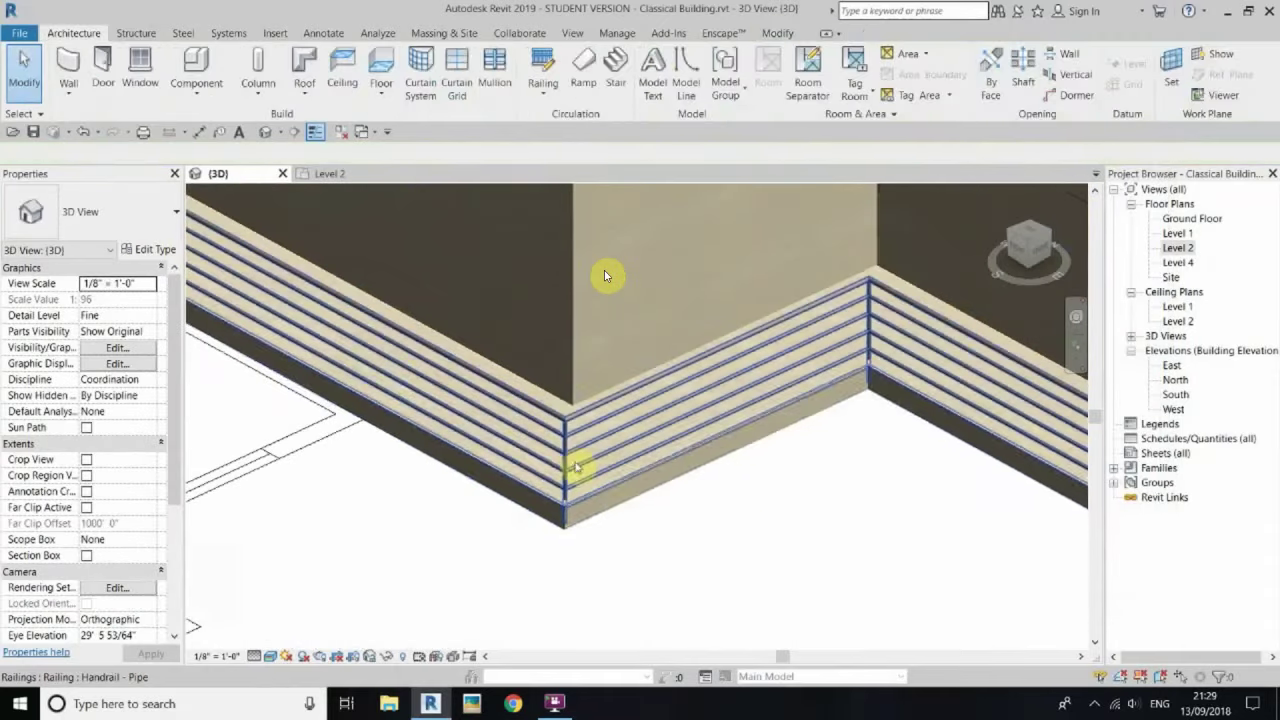
scroll(575, 467, "down", 2)
scroll(800, 420, "down", 2)
scroll(1075, 390, "down", 2)
left_click(1177, 247)
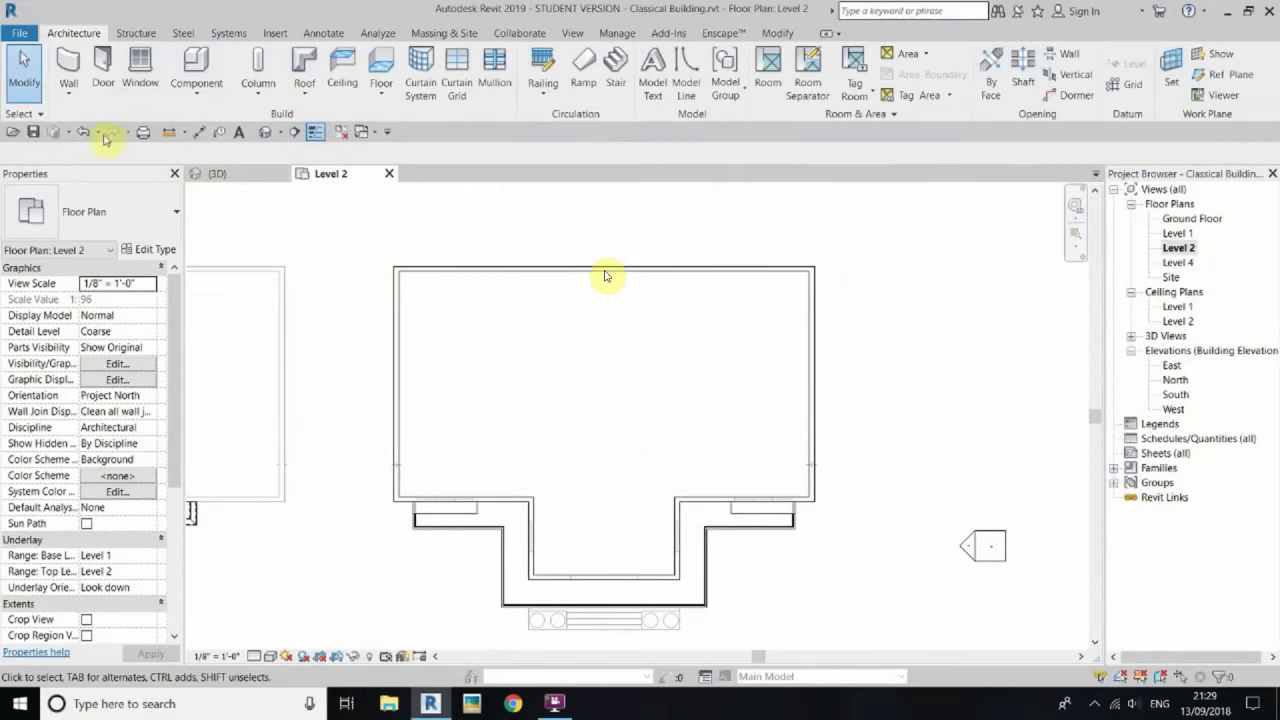
Step: Sketch a rectangular footprint for a 9"/12" hip roof based on Level 4
left_click(300, 93)
left_click(336, 124)
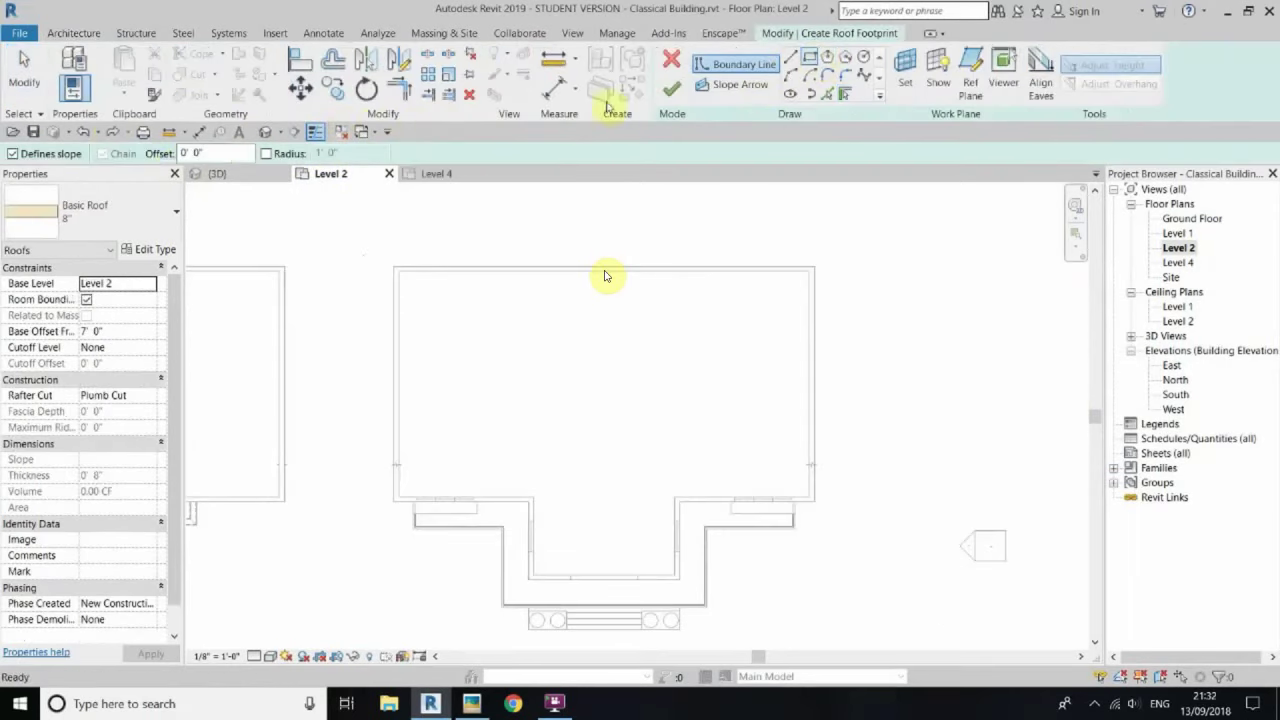
left_click(825, 513)
right_click(840, 340)
left_click(855, 349)
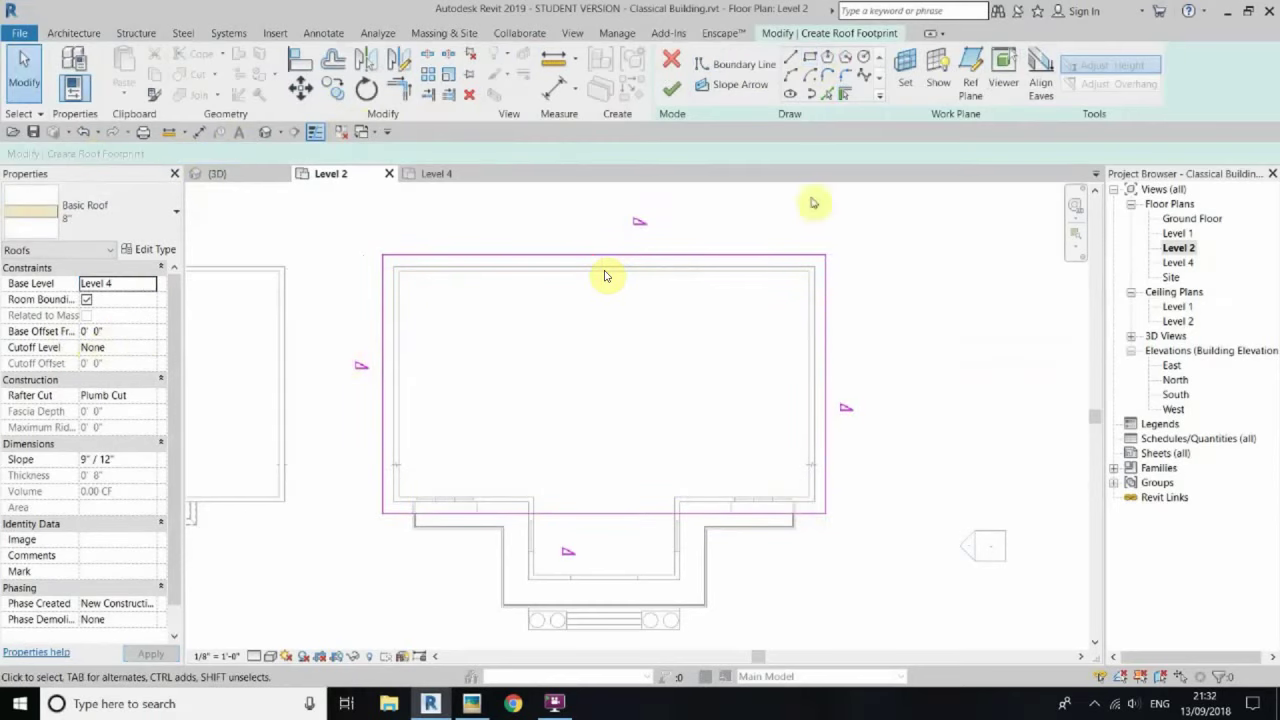
left_click(671, 90)
left_click(679, 363)
Step: Give the 8" 2 roof type a new Roof material in its layer structure
left_click(265, 131)
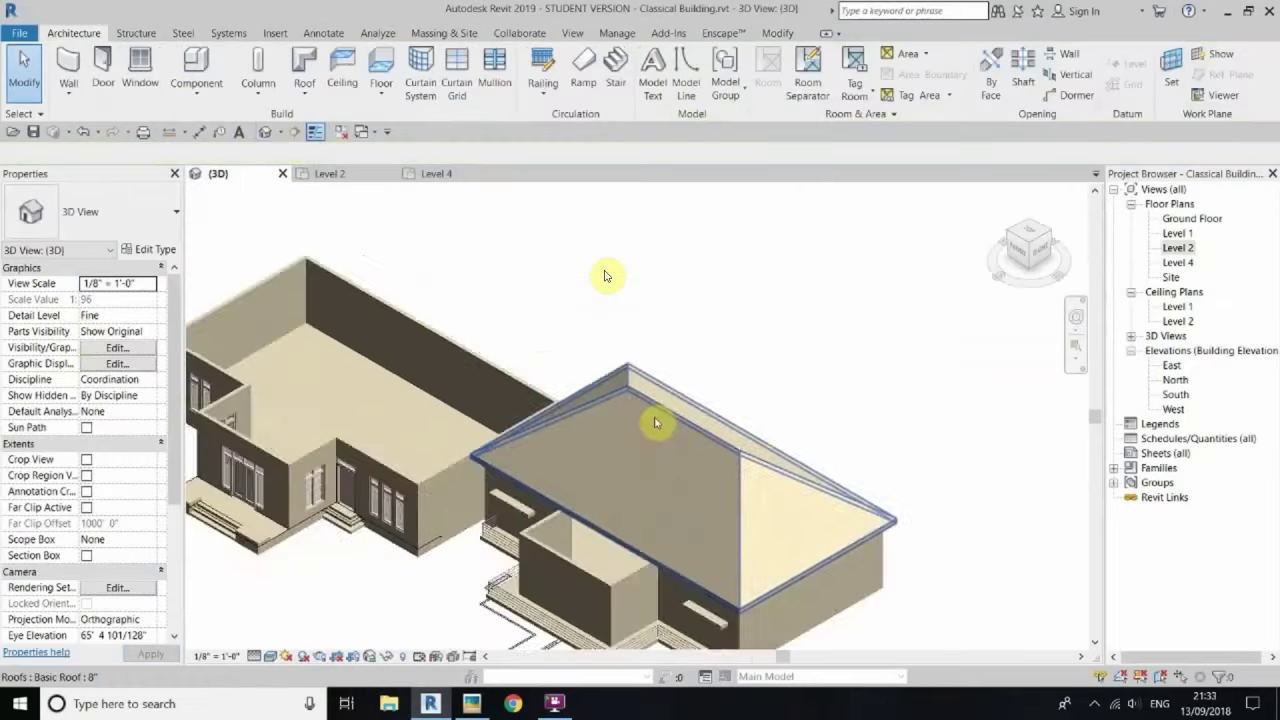
scroll(651, 423, "up", 3)
scroll(651, 423, "up", 3)
left_click(150, 249)
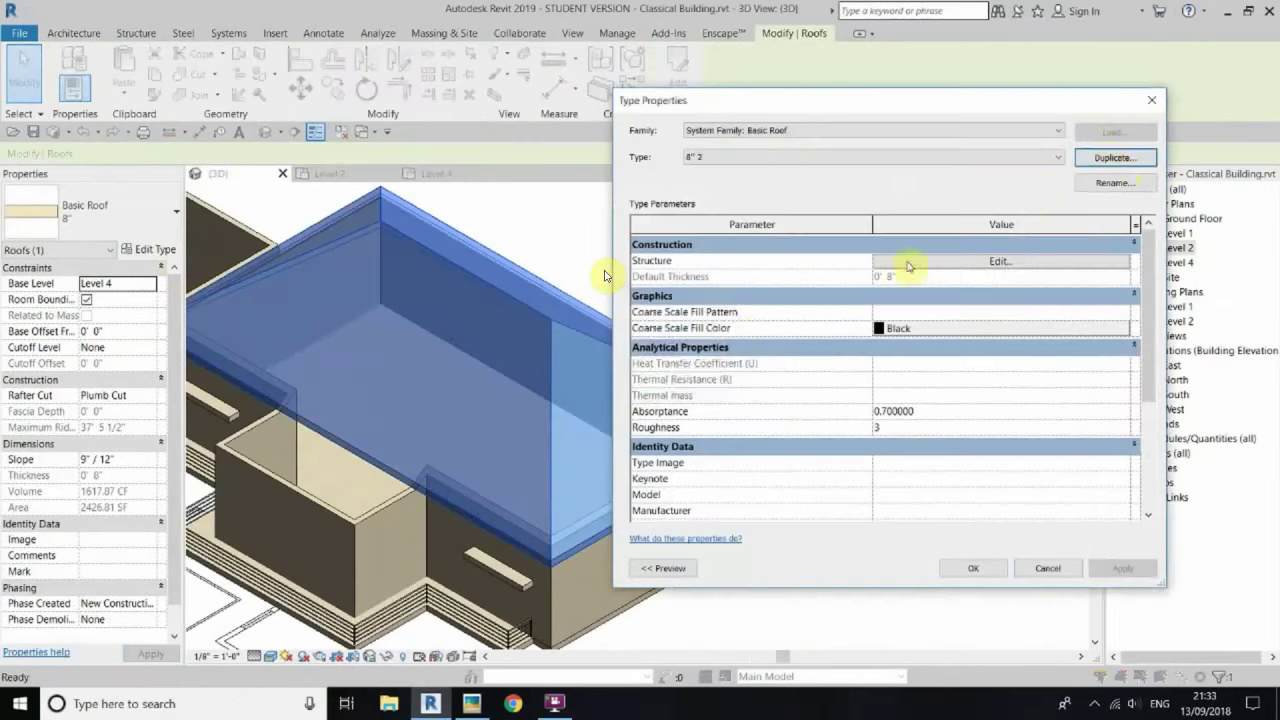
left_click(908, 266)
left_click(880, 258)
left_click(238, 536)
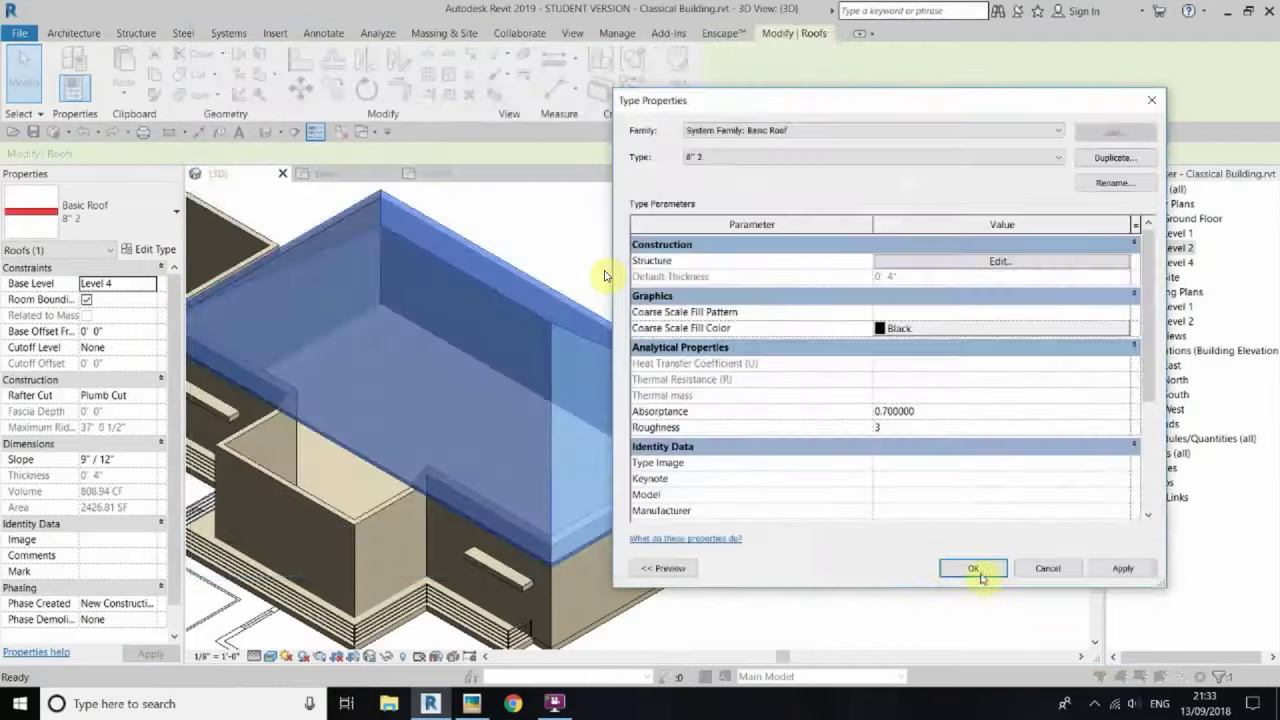
left_click(973, 568)
left_click(1047, 256)
left_click(700, 358)
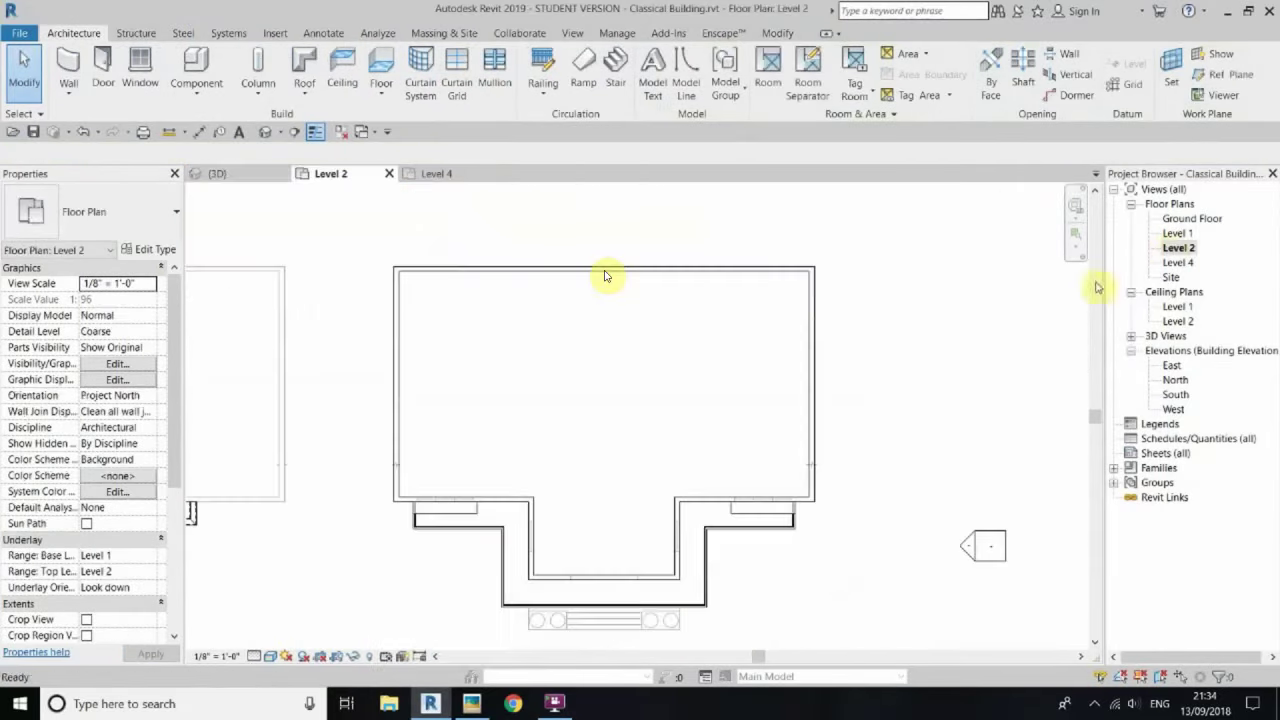
Step: Show Level 4 as underlay and sketch a roof footprint rectangle over the porch
scroll(190, 405, "down", 5)
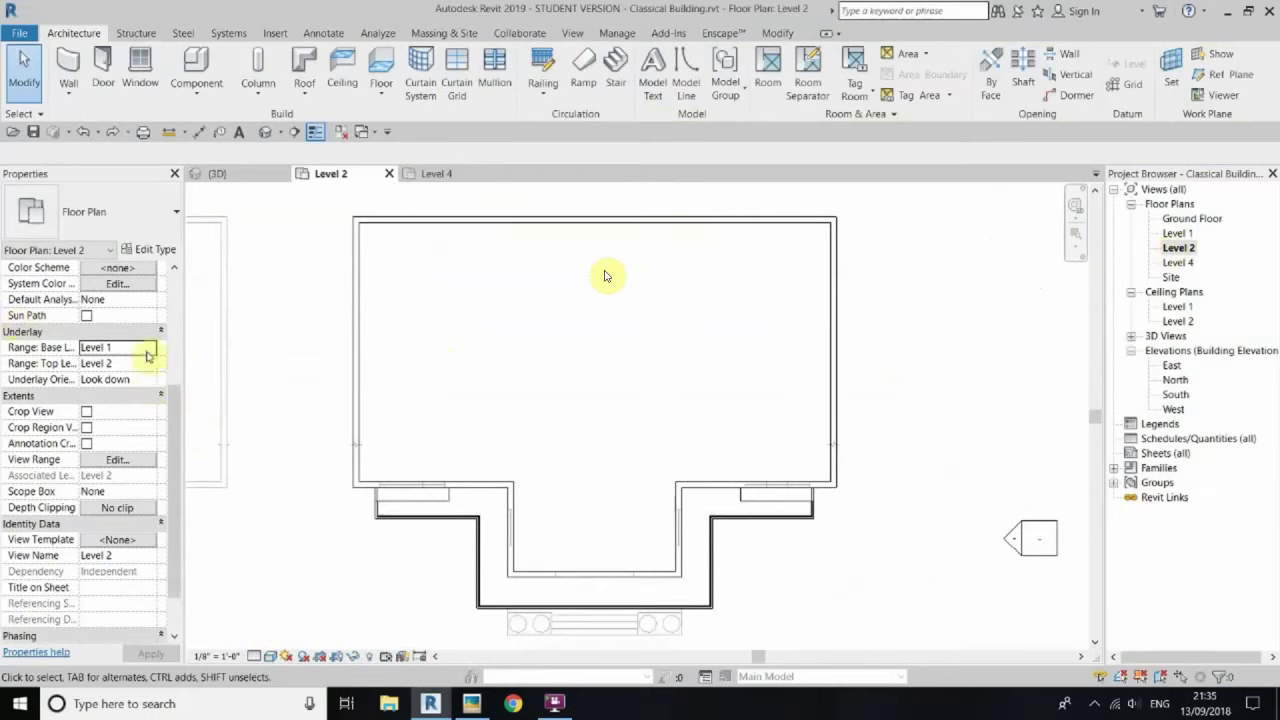
left_click(110, 417)
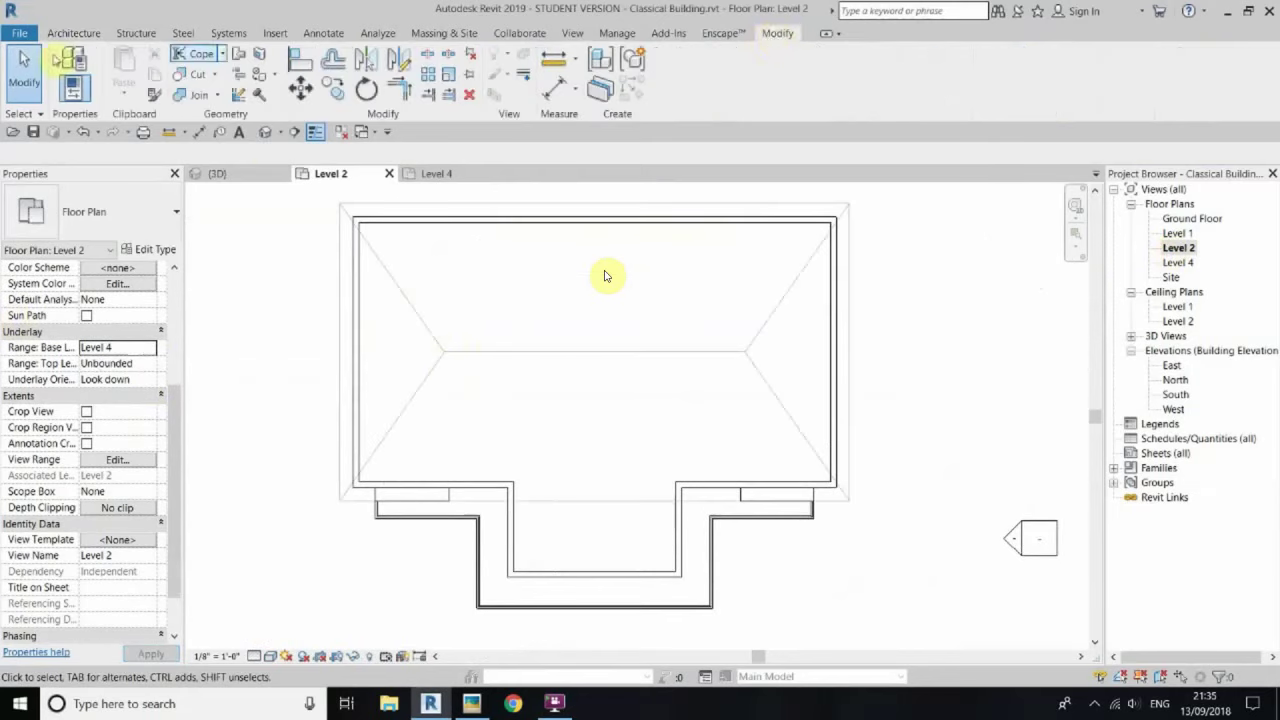
key("r")
key("f")
type("1' 6\"")
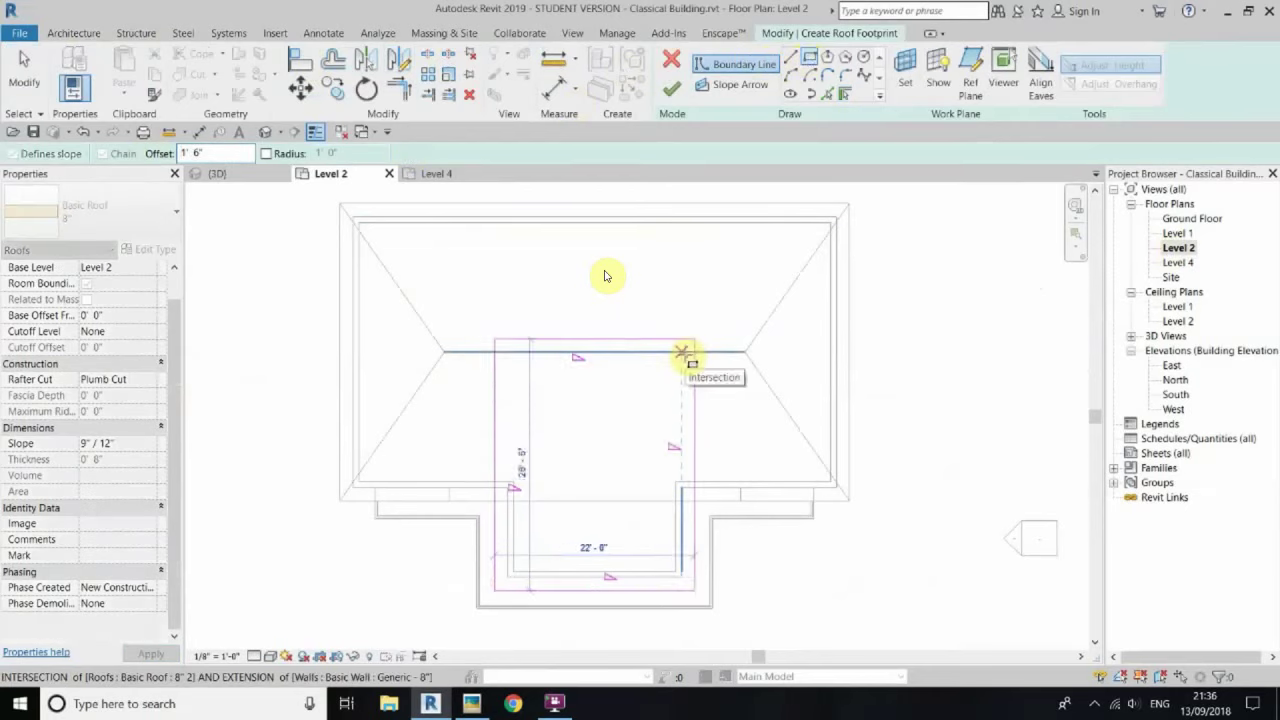
left_click(688, 350)
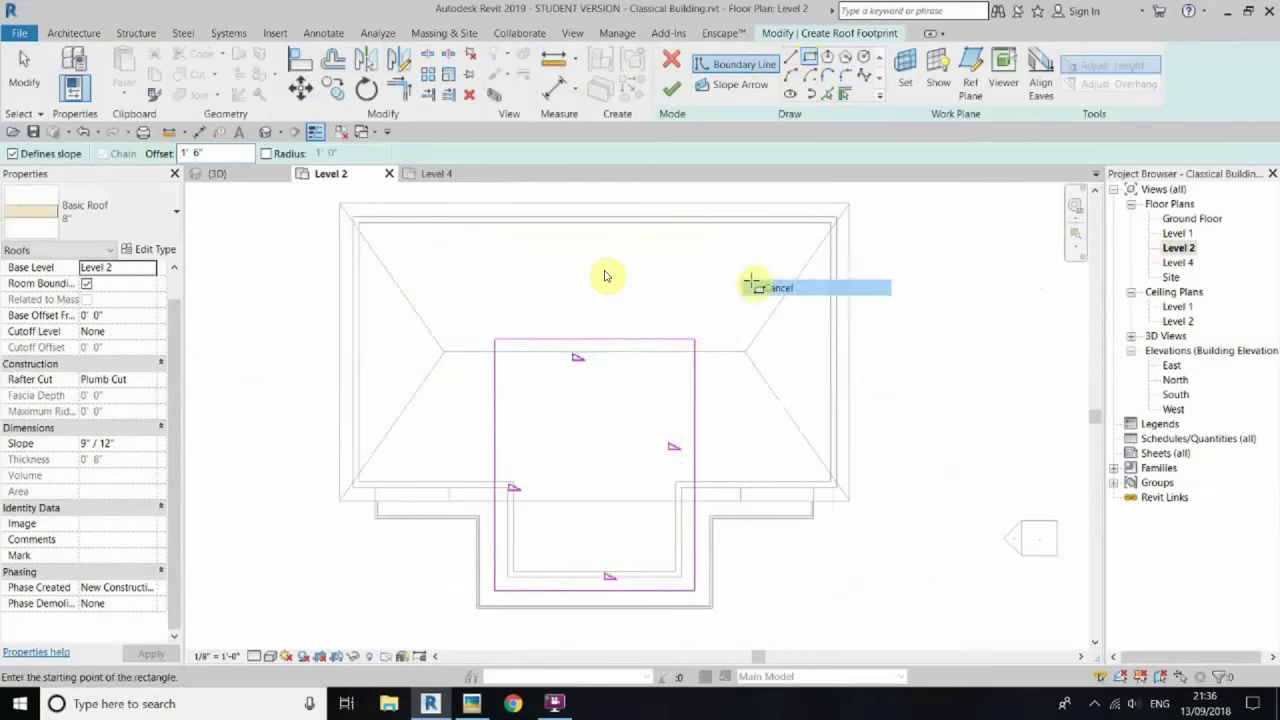
key("Escape")
key("Escape")
Step: Clear Defines Slope on the front and back edges and base the porch roof on Level 4
left_click(608, 346)
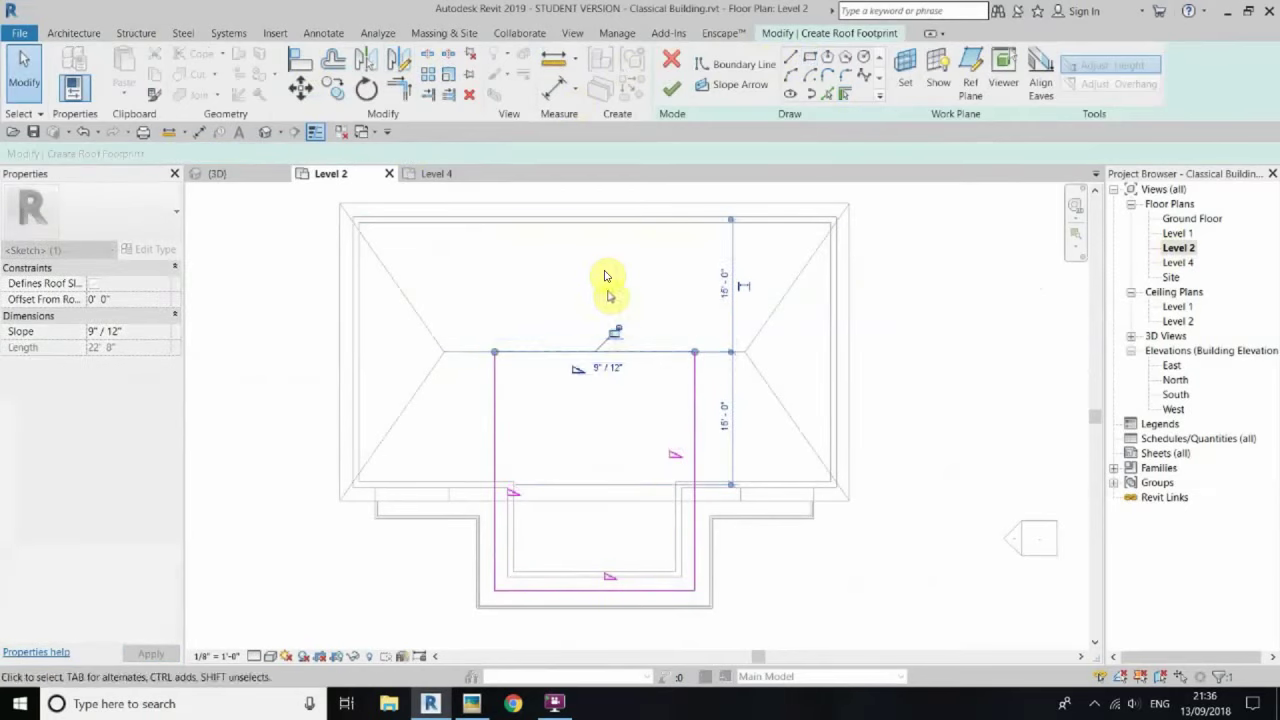
scroll(571, 390, "down", 1)
left_click(600, 560, "ctrl")
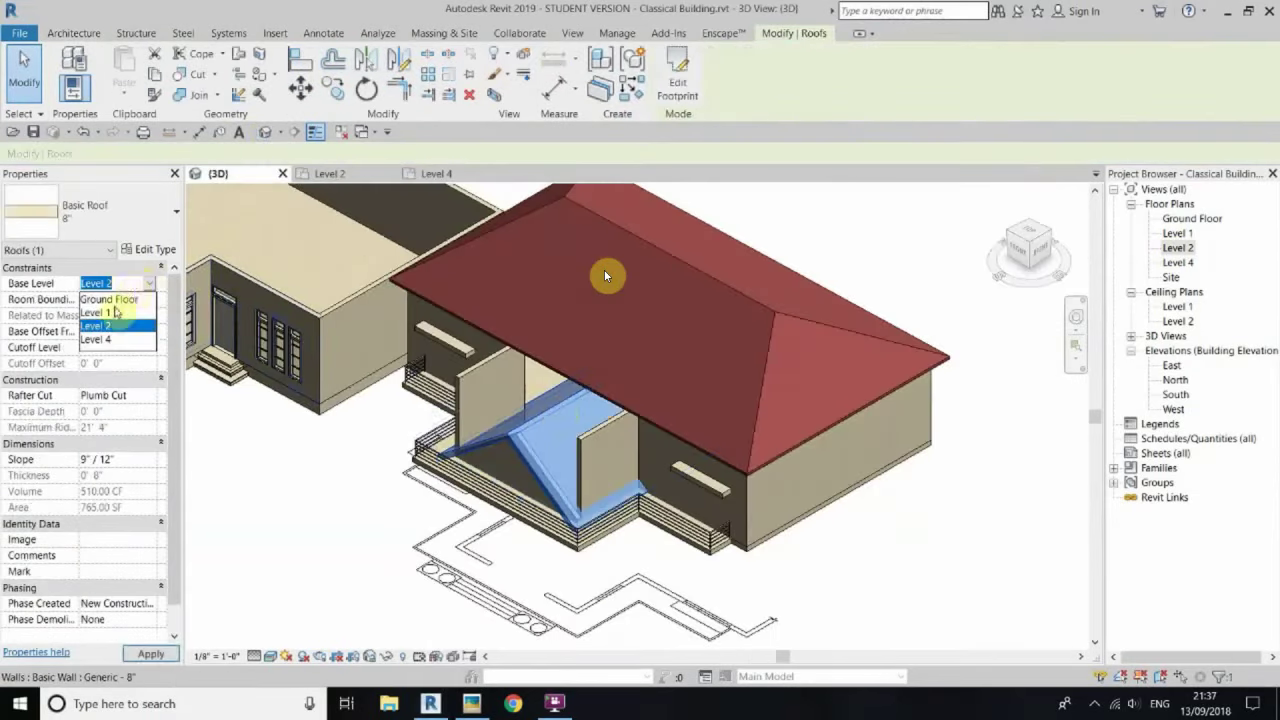
left_click(96, 339)
key("Escape")
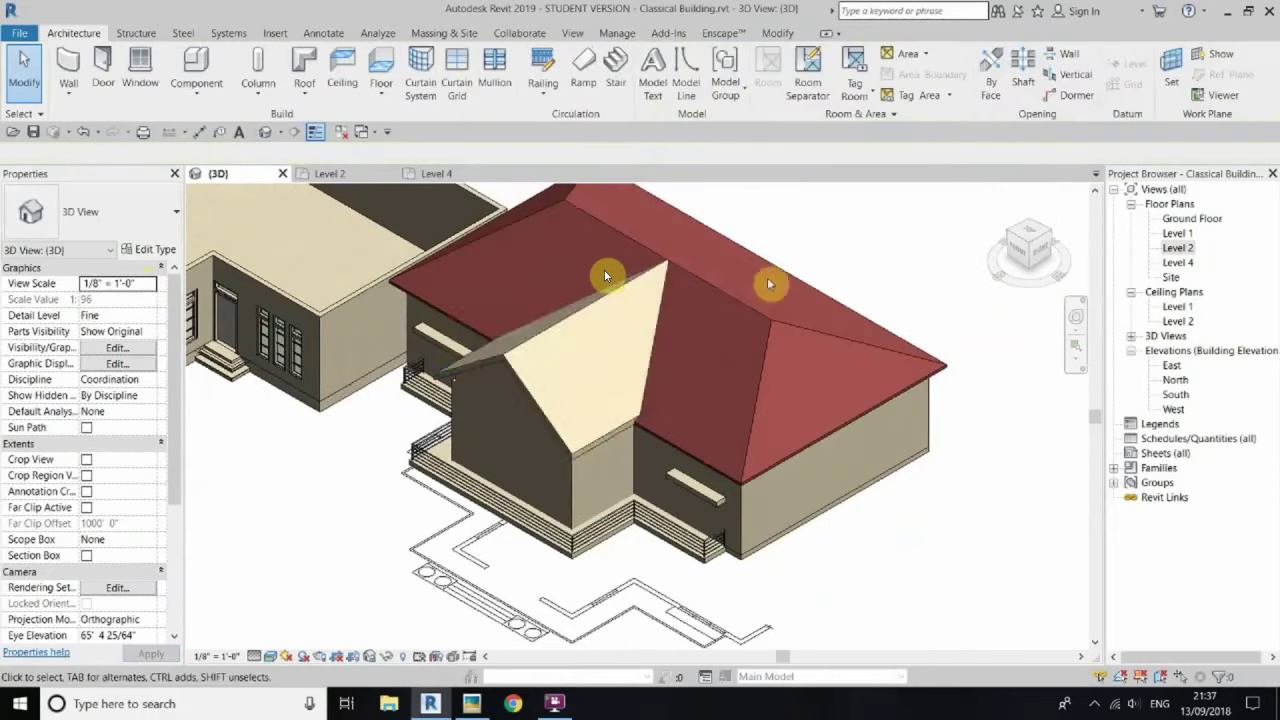
Step: Change the porch roof to the 8" 2 roof type
left_click(600, 330)
left_click(149, 249)
left_click(1154, 100)
left_click(92, 210)
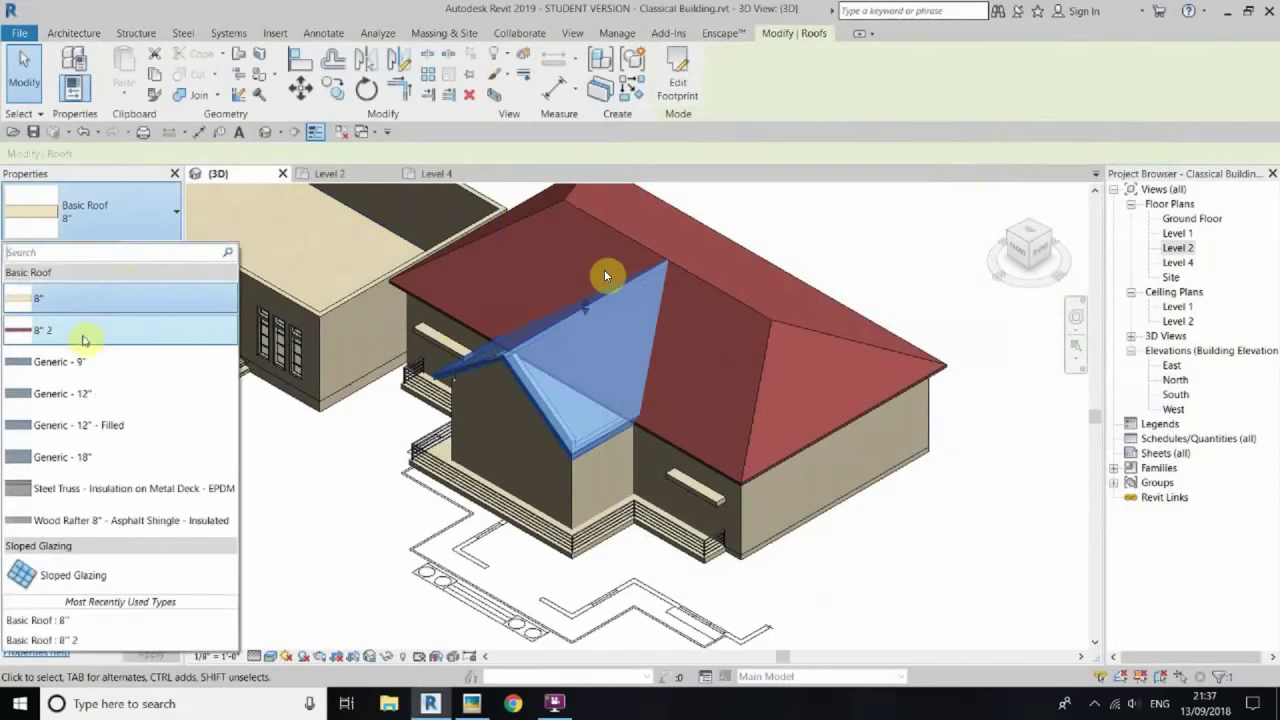
left_click(42, 330)
key("Escape")
Step: Orbit the model to inspect the porch roof from the right side
middle_click_drag(574, 388, 605, 363, "shift")
left_click(1043, 257)
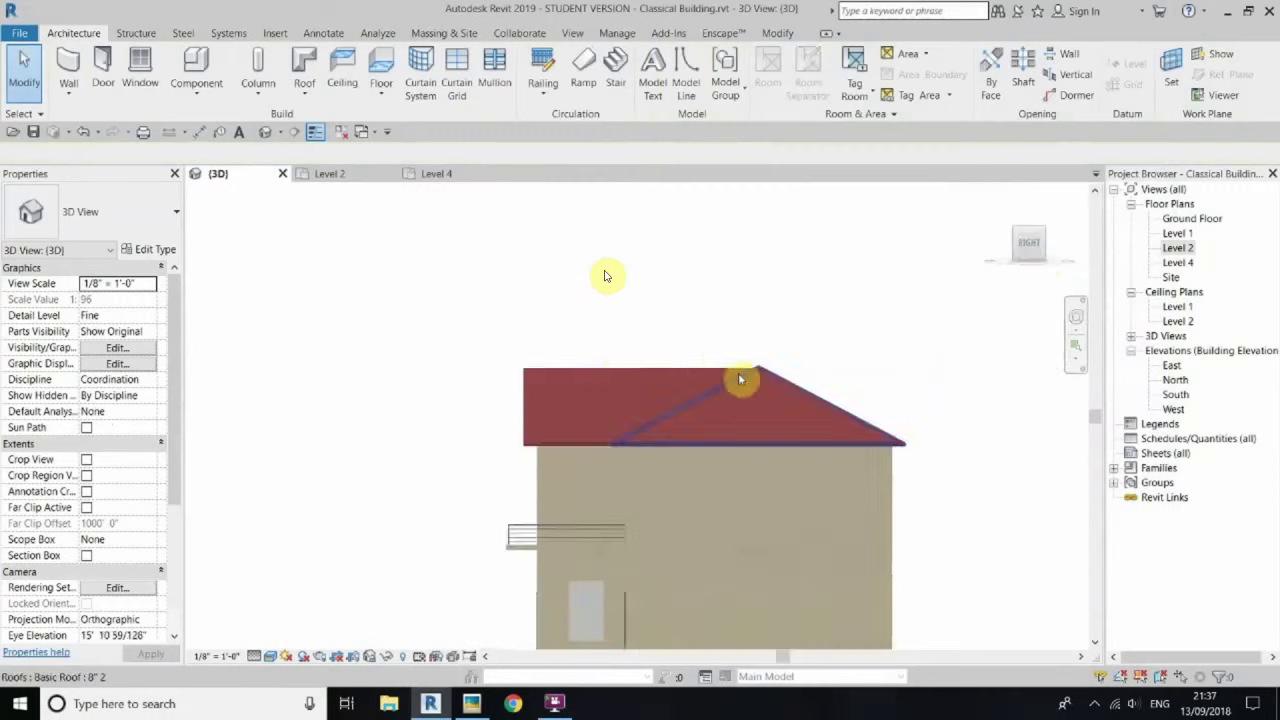
left_click(740, 379)
scroll(477, 414, "up", 3)
scroll(570, 305, "up", 3)
key("Escape")
scroll(871, 349, "up", 2)
scroll(757, 283, "down", 3)
Step: Switch the 3D view's visual style to Hidden Line
left_click(270, 656)
left_click(308, 571)
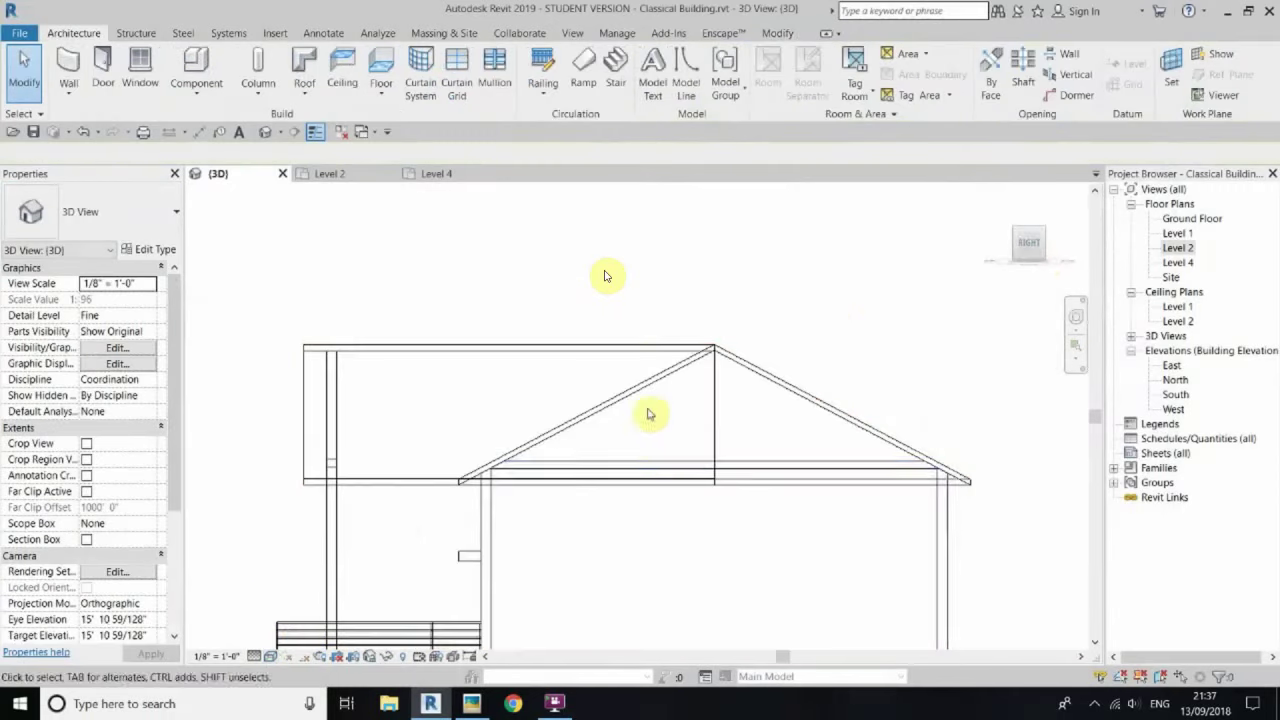
scroll(520, 460, "up", 2)
Step: Create a new in-place model in the Roofs category
left_click(200, 97)
left_click(228, 159)
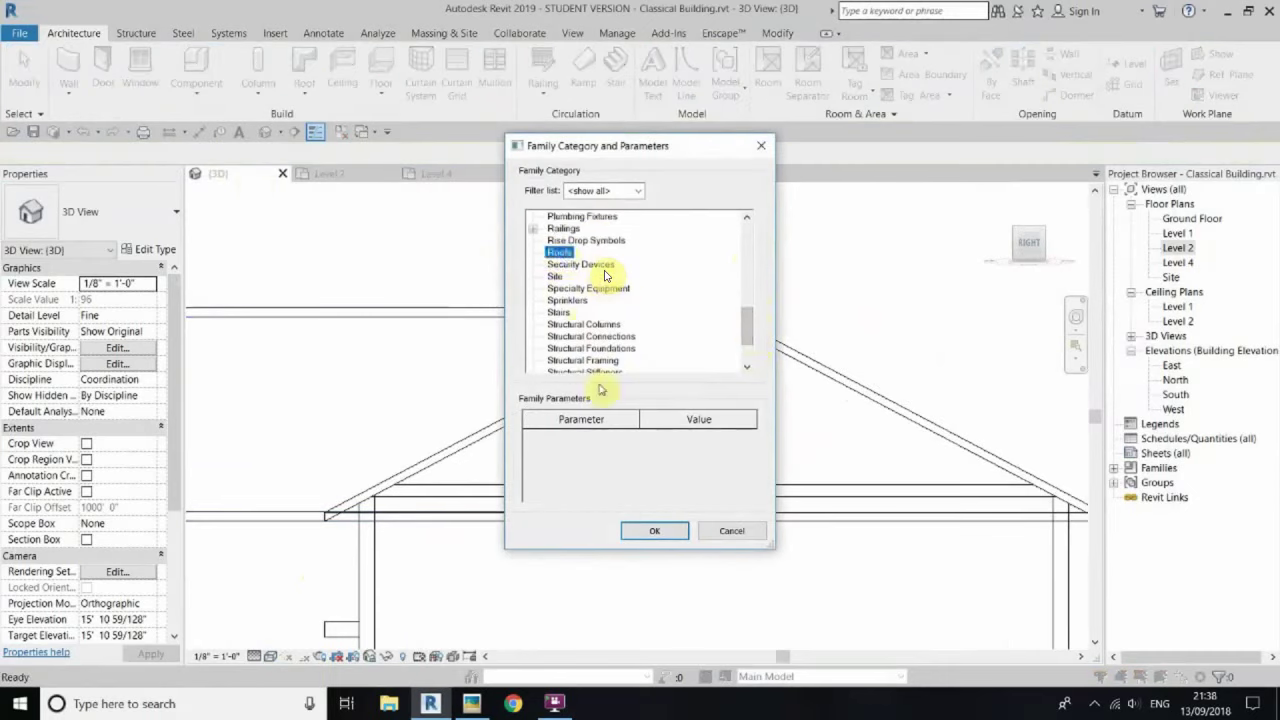
left_click(645, 530)
key("Return")
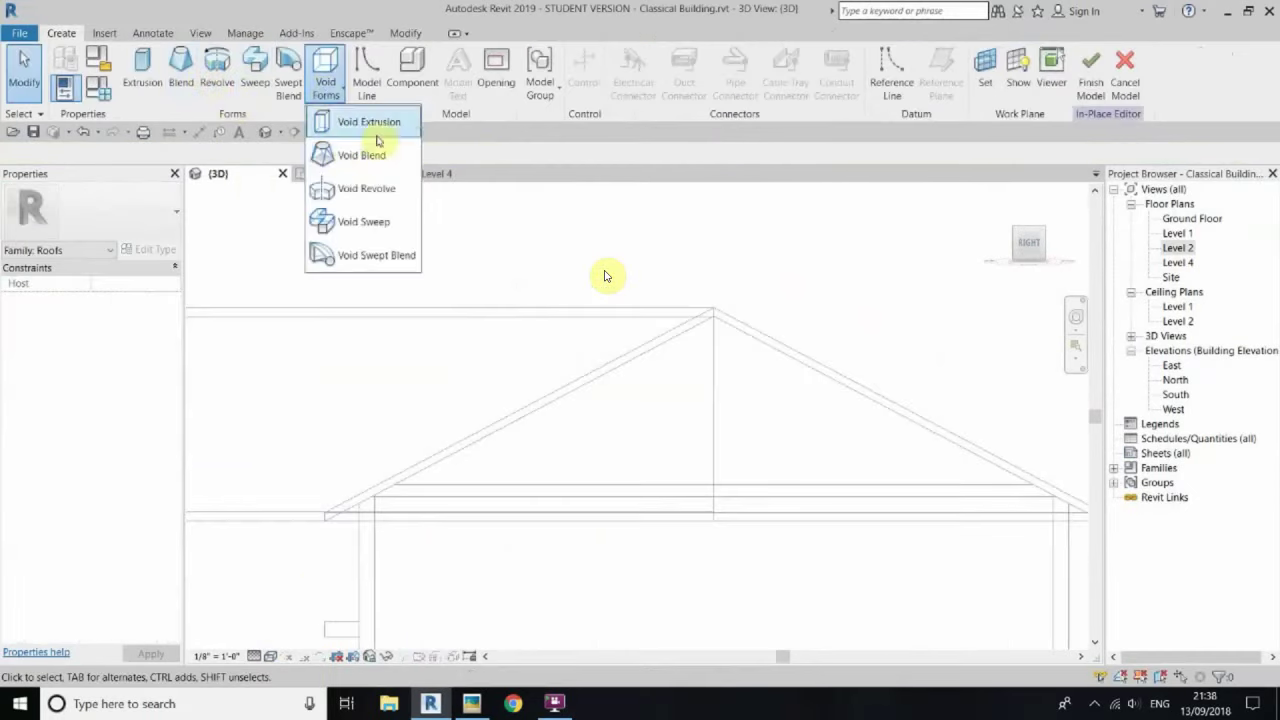
Step: Sketch a triangular void extrusion on the porch roof face and stretch it 40'8" through the roofs
left_click(722, 75)
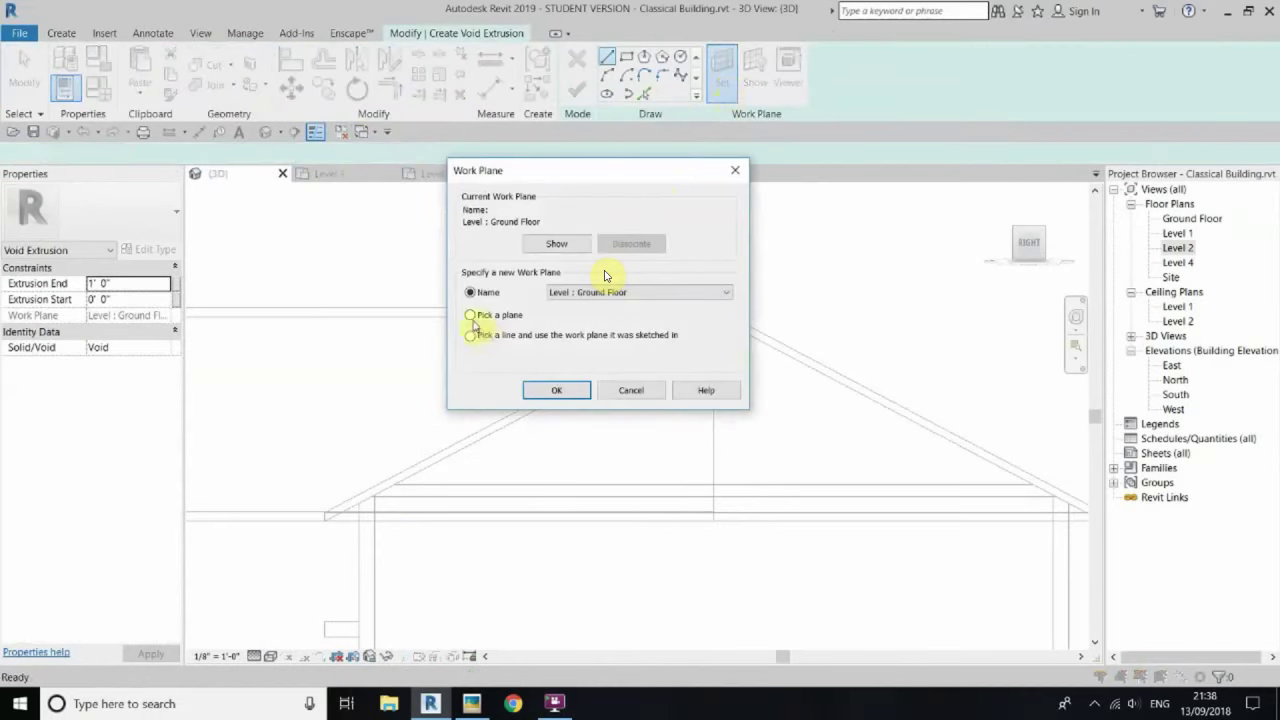
left_click(552, 391)
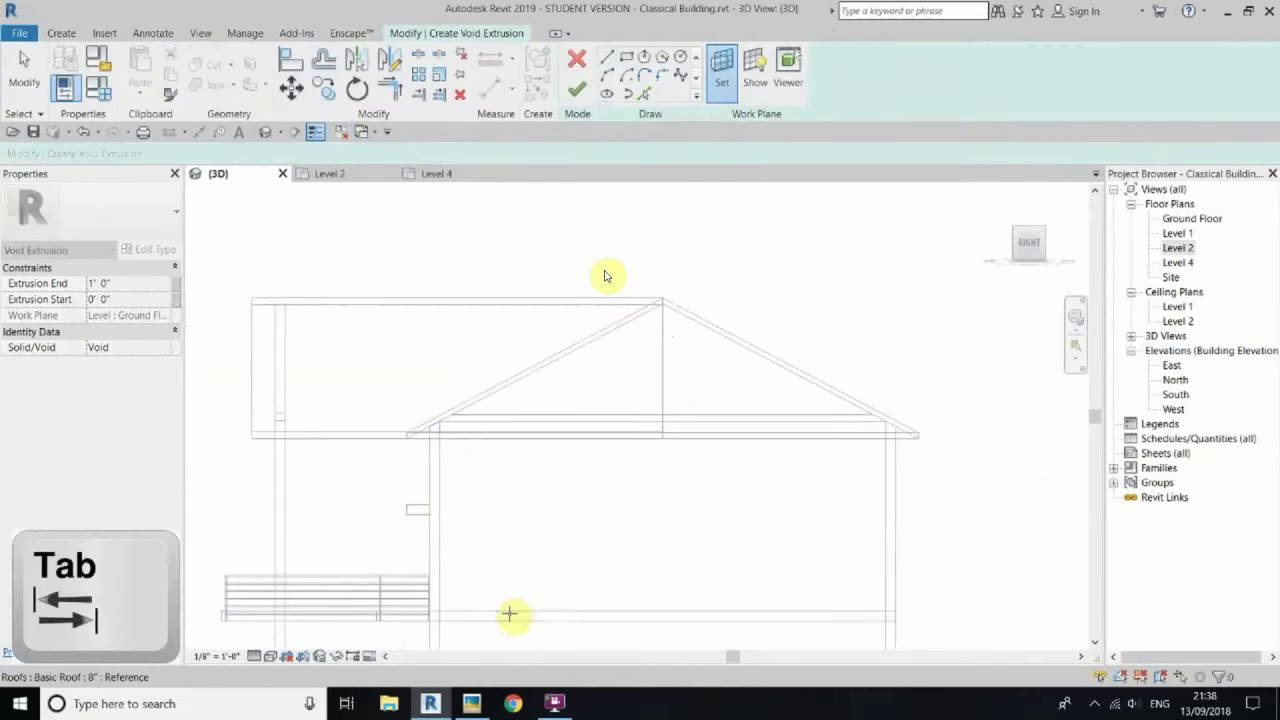
left_click(509, 613)
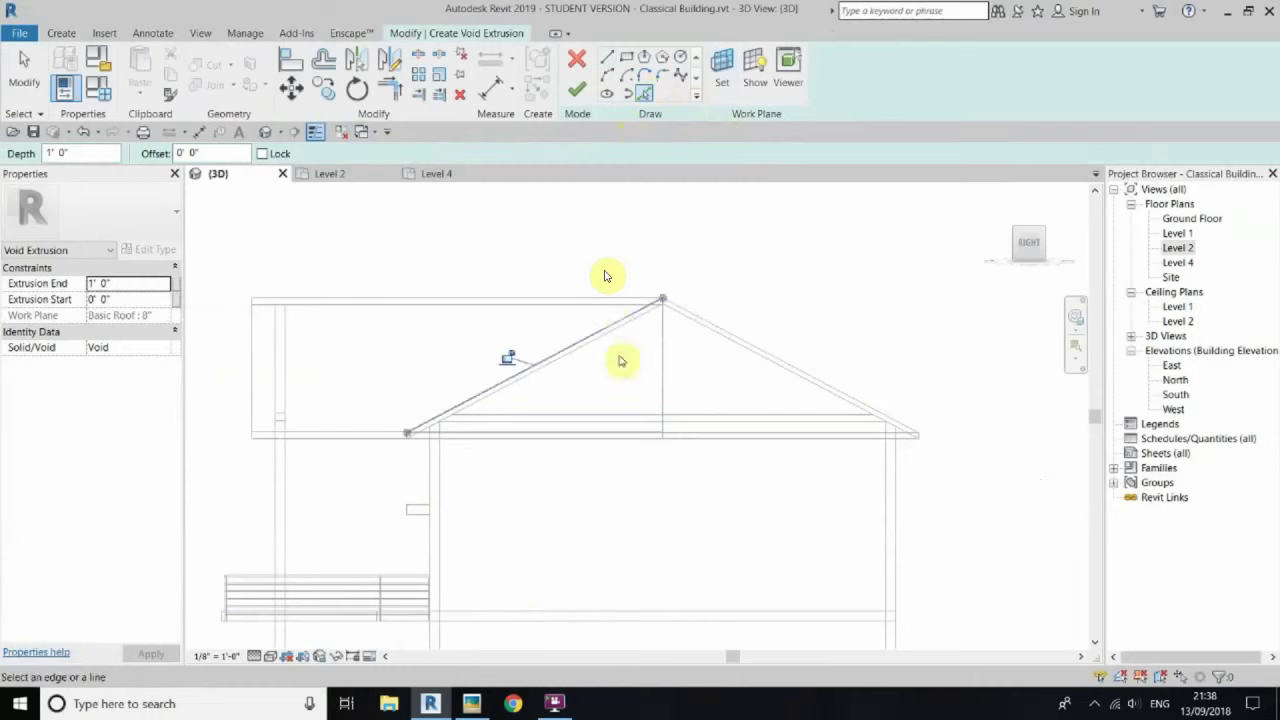
scroll(540, 430, "up", 2)
scroll(290, 415, "up", 1)
left_click(285, 418)
scroll(300, 440, "down", 3)
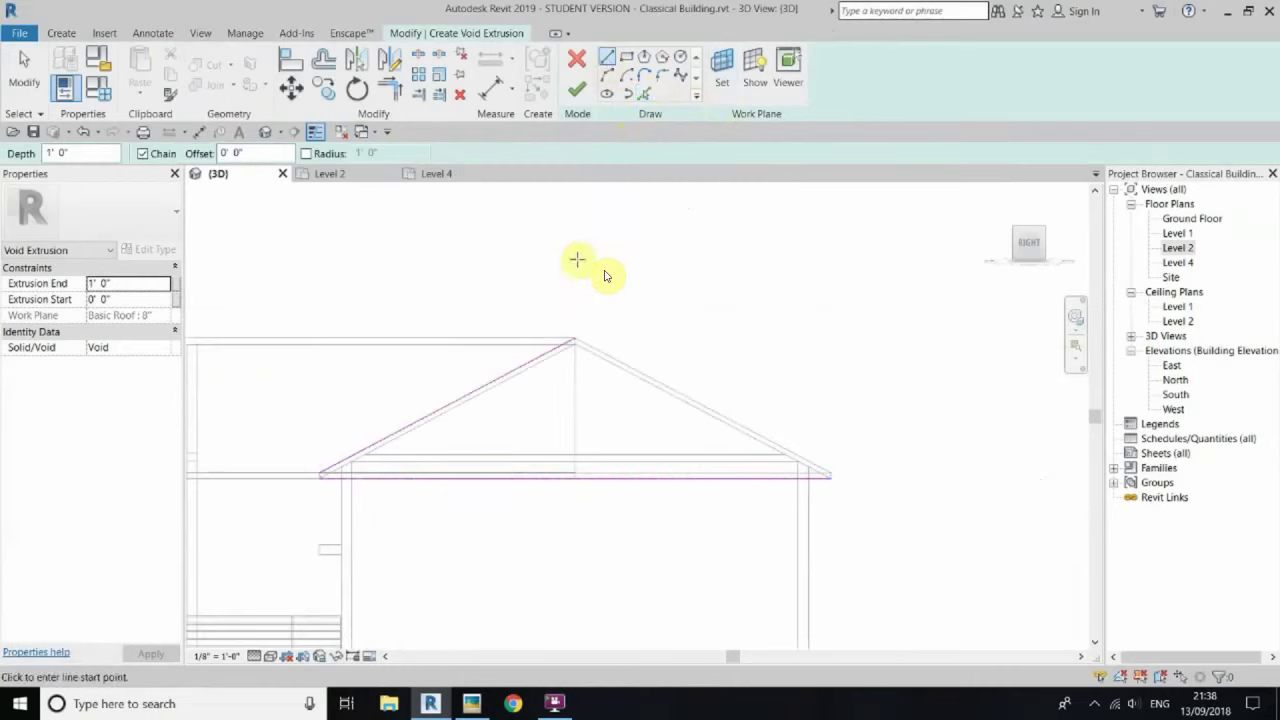
left_click(576, 457)
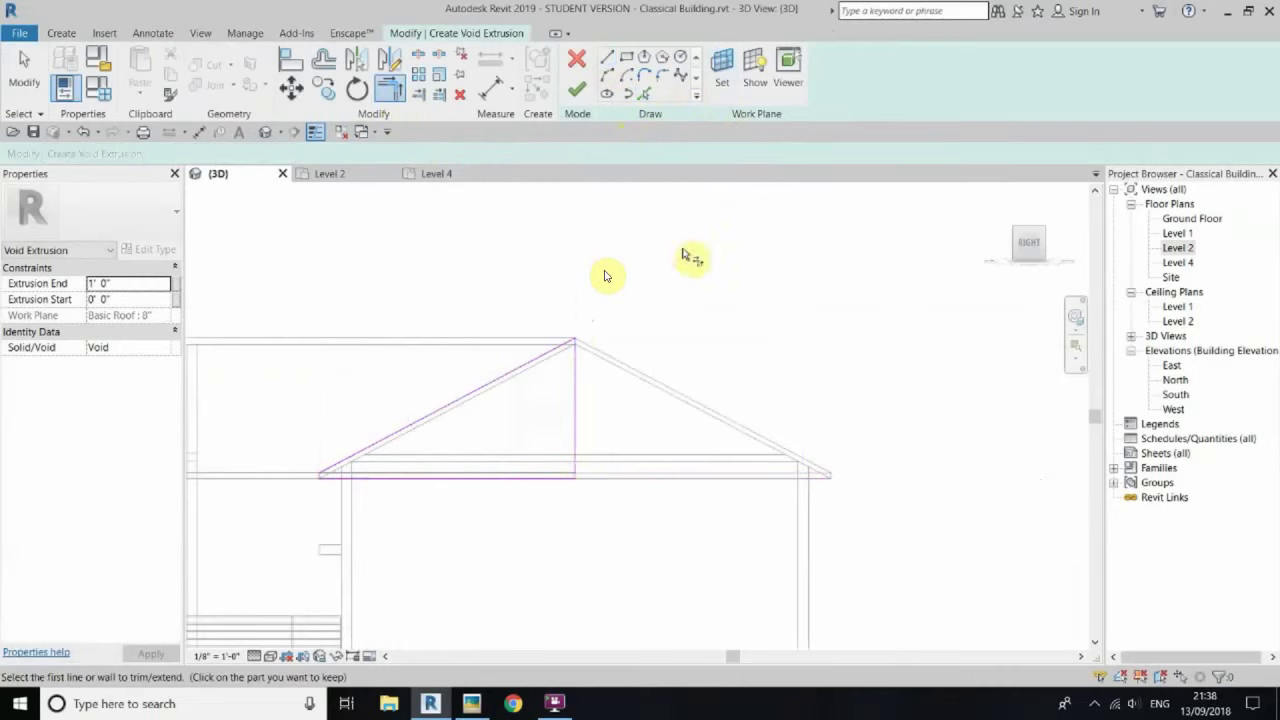
right_click(692, 258)
left_click(712, 267)
double_click(1177, 248)
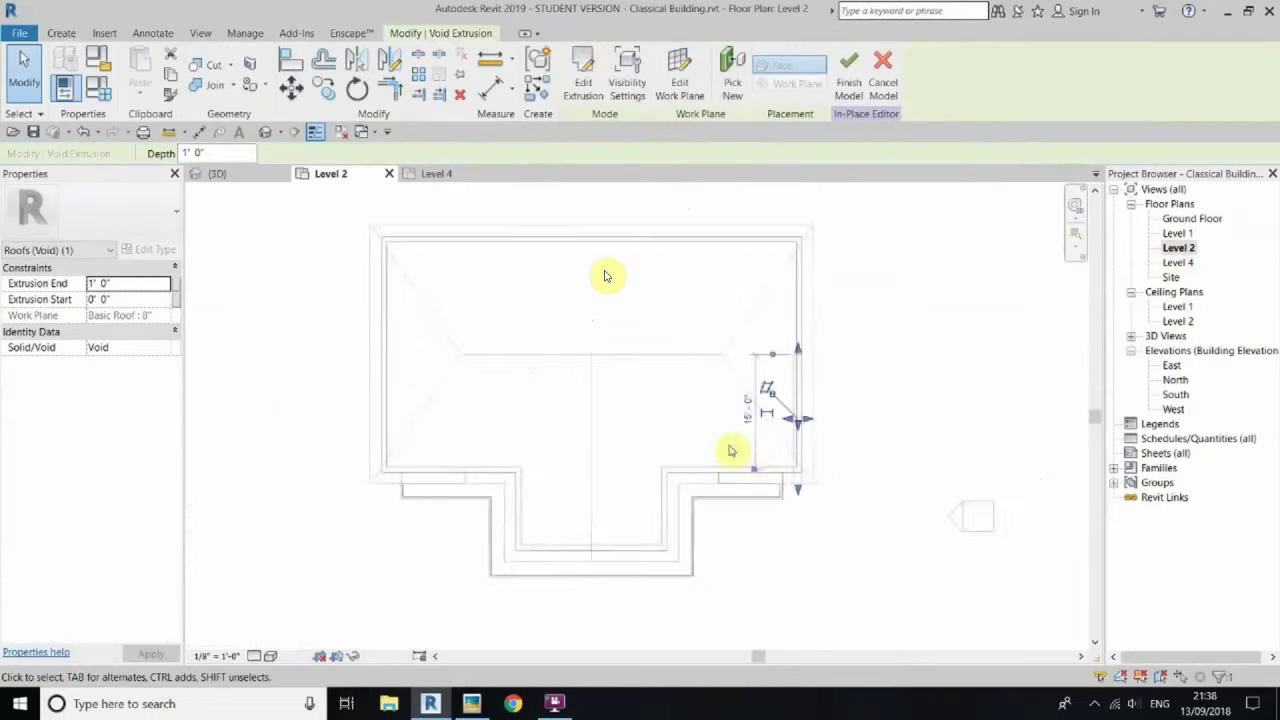
left_click_drag(791, 423, 346, 437)
Step: Back in 3D, show the model shaded and view the roof from the right side
left_click(265, 131)
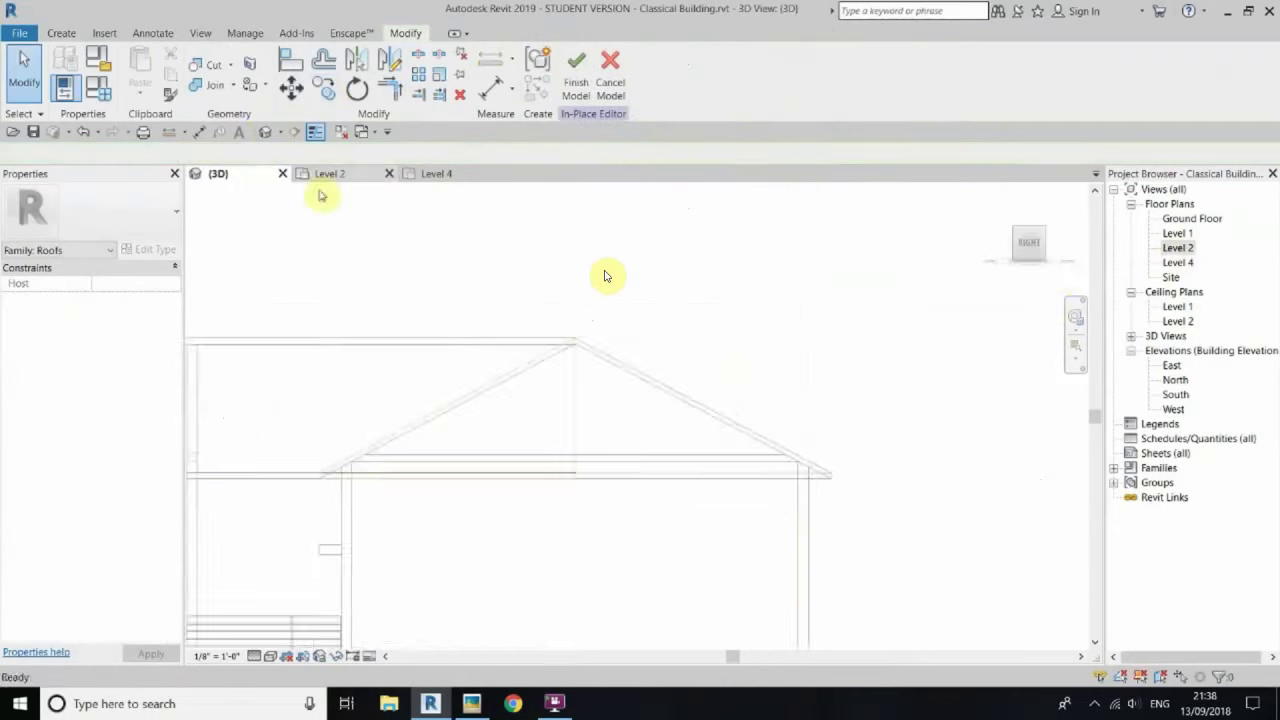
left_click(270, 656)
left_click(335, 572)
middle_click_drag(711, 389, 606, 277)
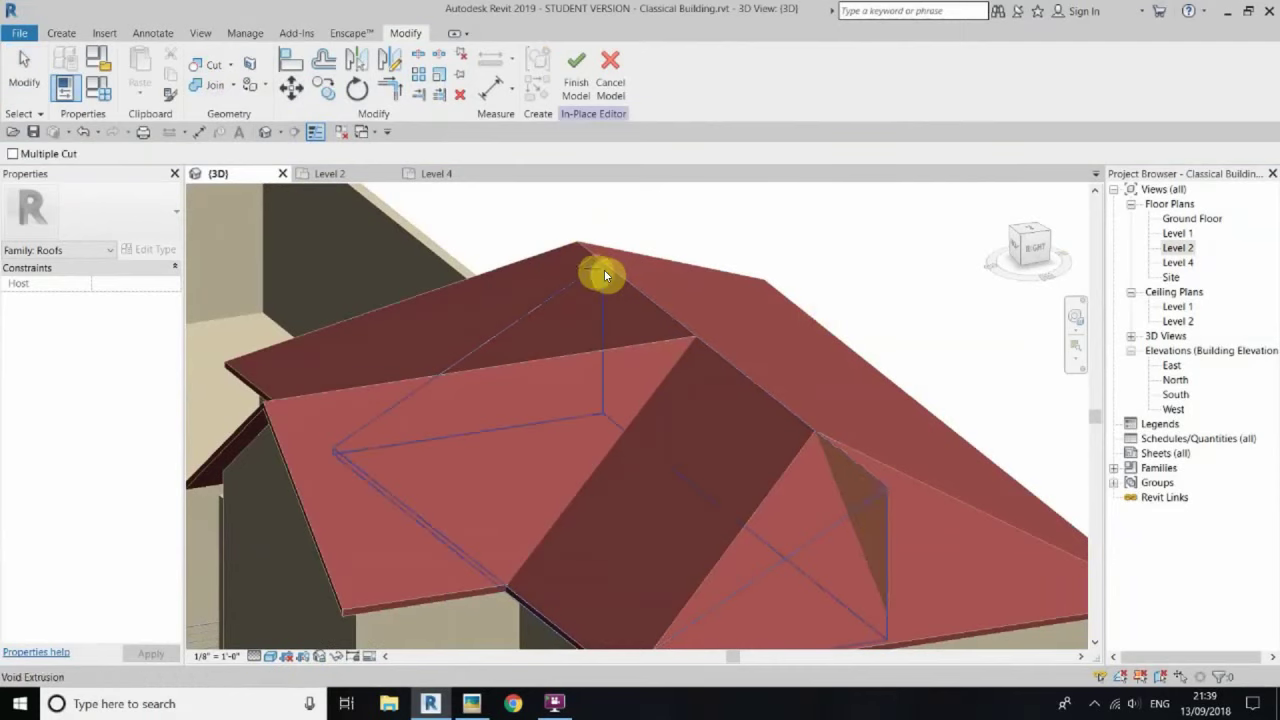
left_click(1030, 245)
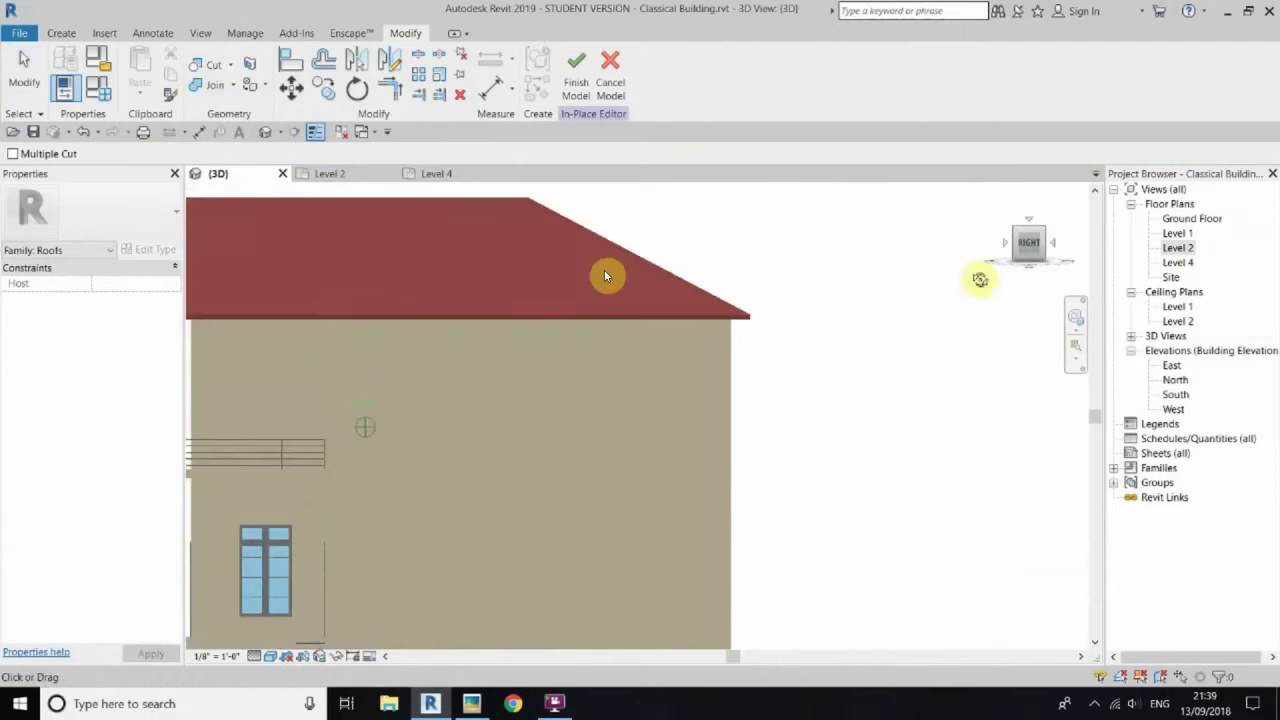
Step: Switch to wireframe and orbit and pan to inspect the model and the Level 2 plan
key("w")
key("f")
middle_click_drag(766, 580, 874, 409, "shift")
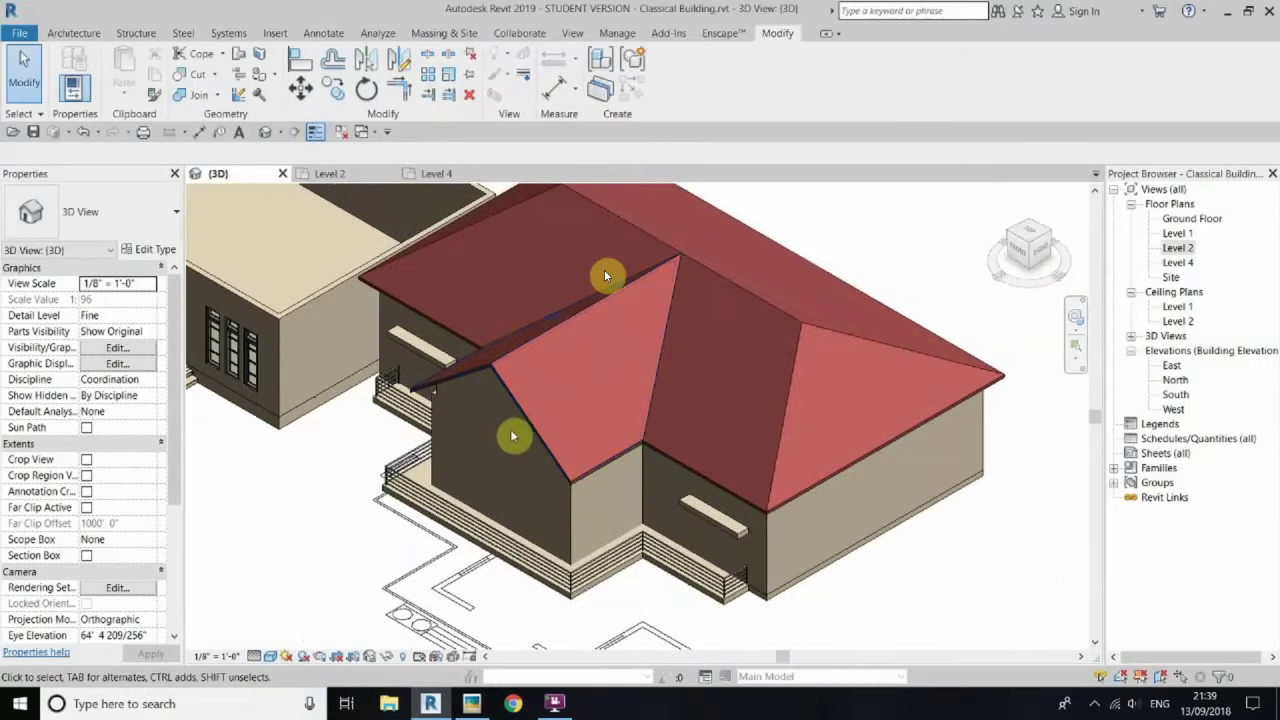
scroll(591, 560, "down", 2)
scroll(594, 514, "down", 1)
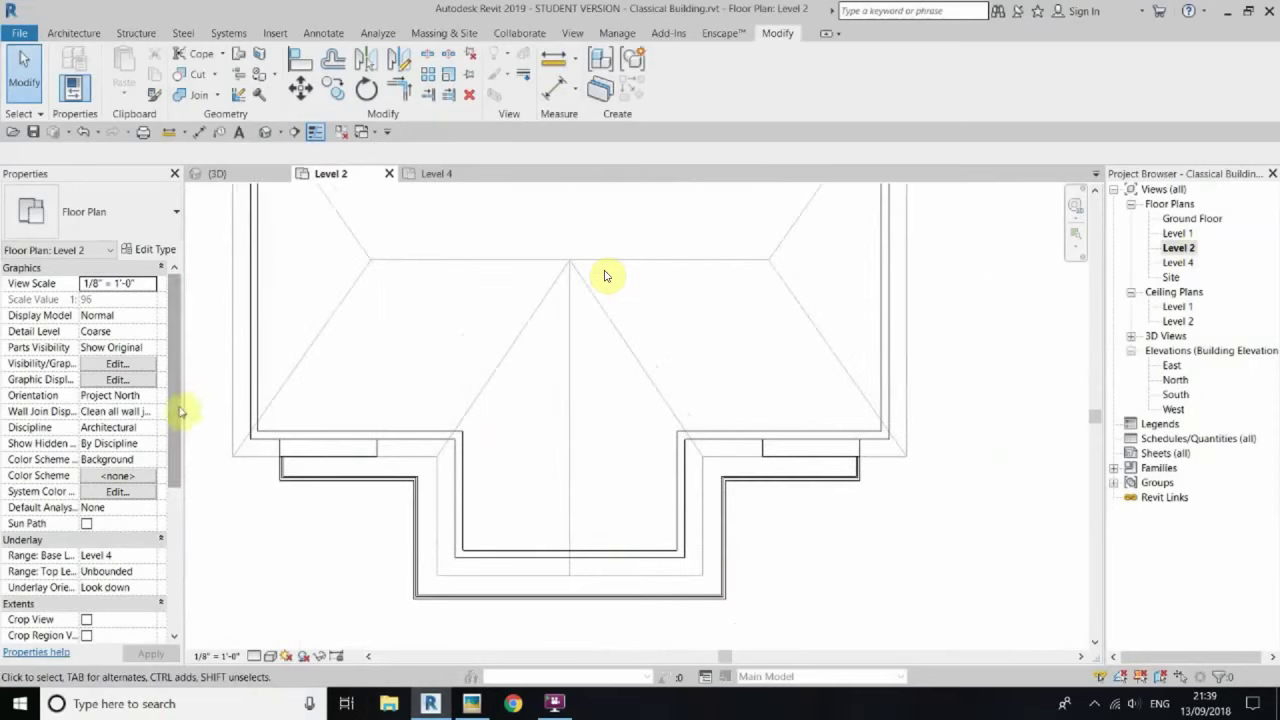
left_click_drag(183, 400, 177, 475)
scroll(566, 606, "up", 1)
middle_click_drag(566, 606, 651, 400)
scroll(531, 409, "down", 2)
Step: On Level 4, edit the first-floor roof footprint's left edge and finish the sketch
double_click(1180, 262)
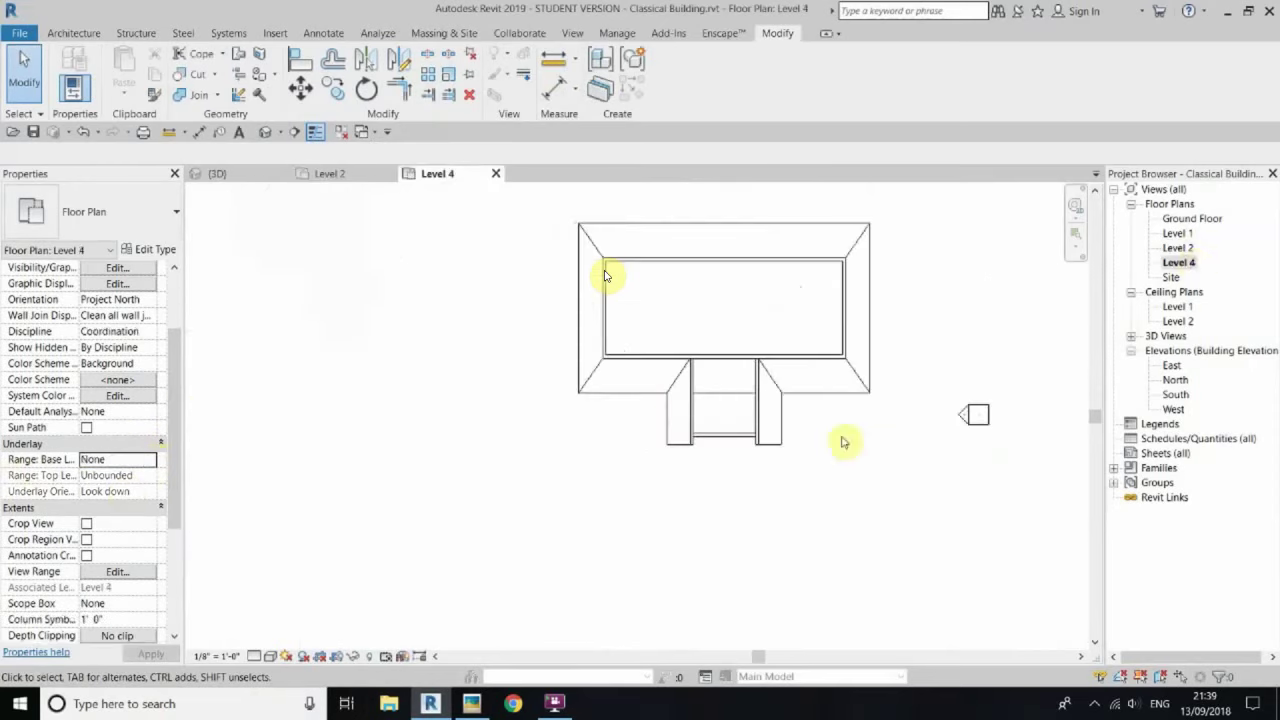
scroll(130, 485, "down", 3)
scroll(140, 430, "up", 1)
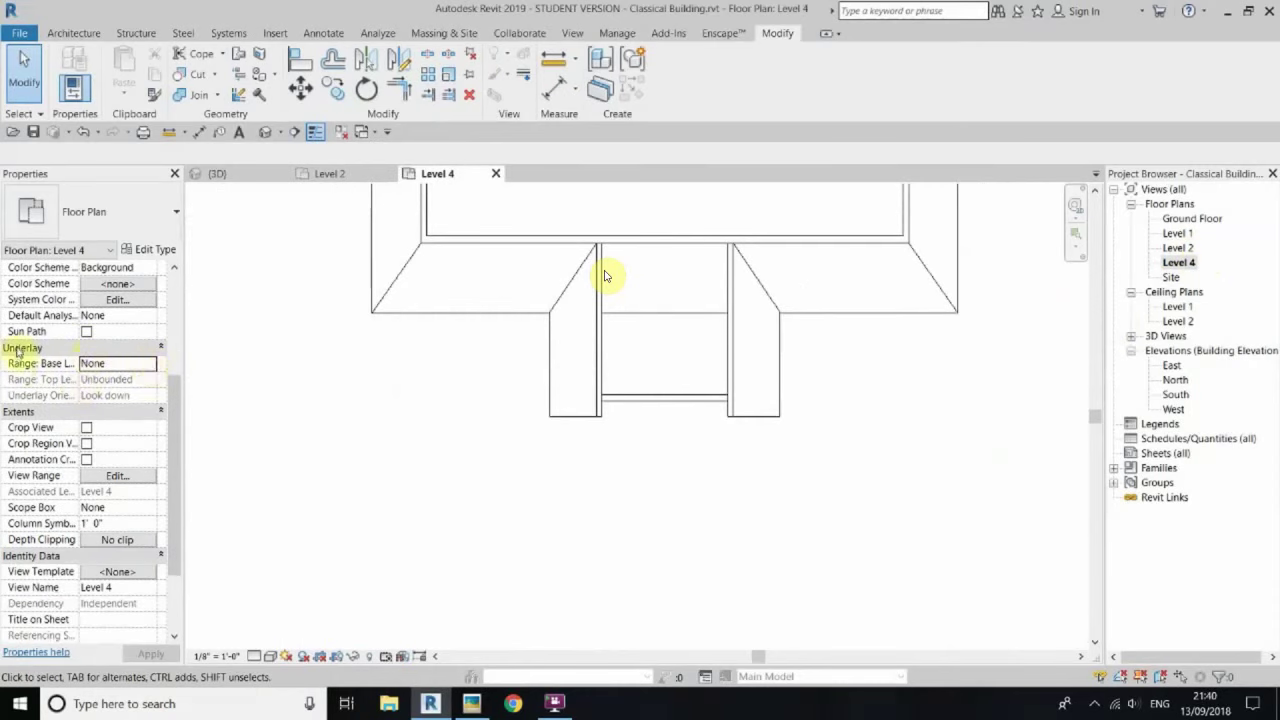
scroll(152, 450, "up", 2)
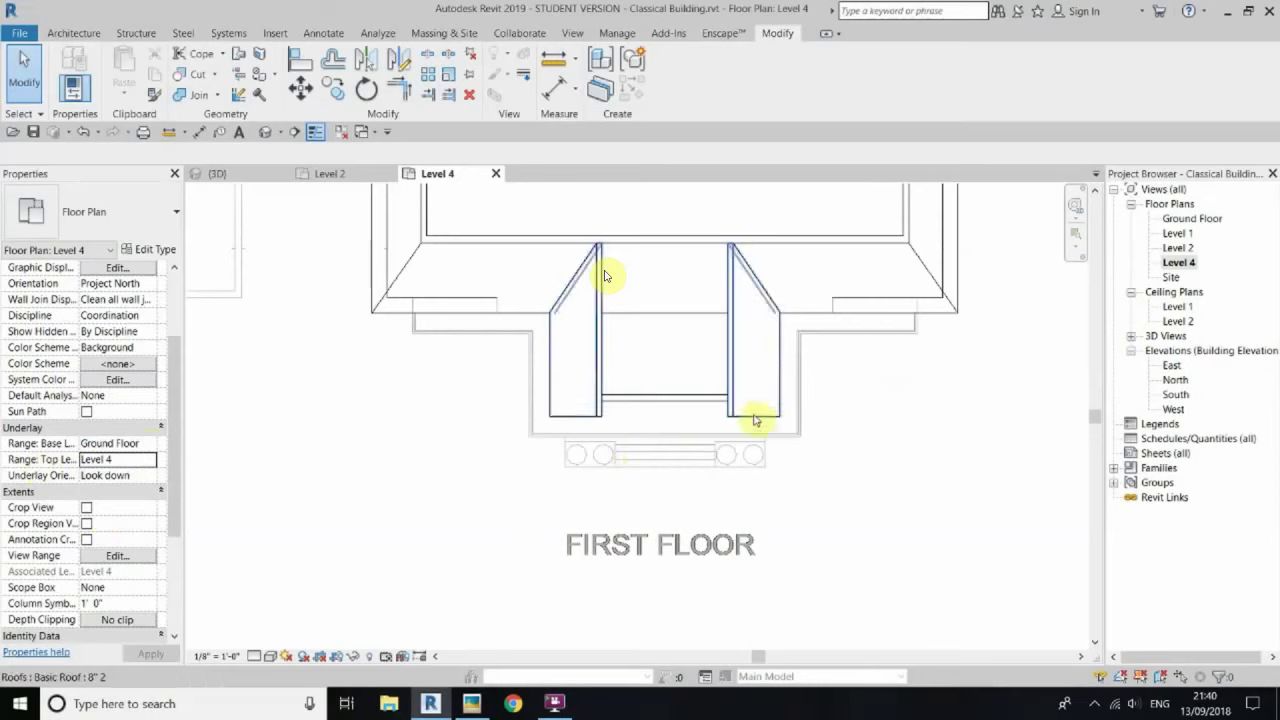
left_click(604, 276)
left_click(677, 72)
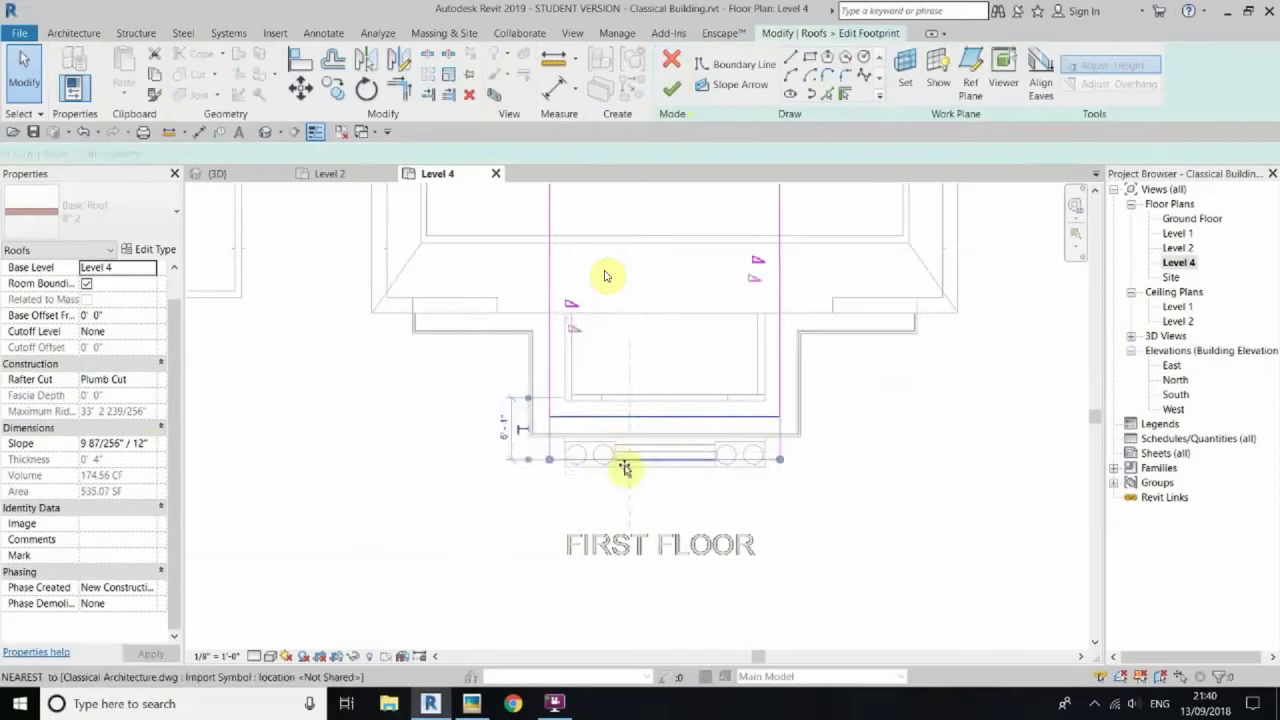
scroll(624, 468, "up", 2)
scroll(614, 491, "up", 2)
scroll(567, 446, "down", 2)
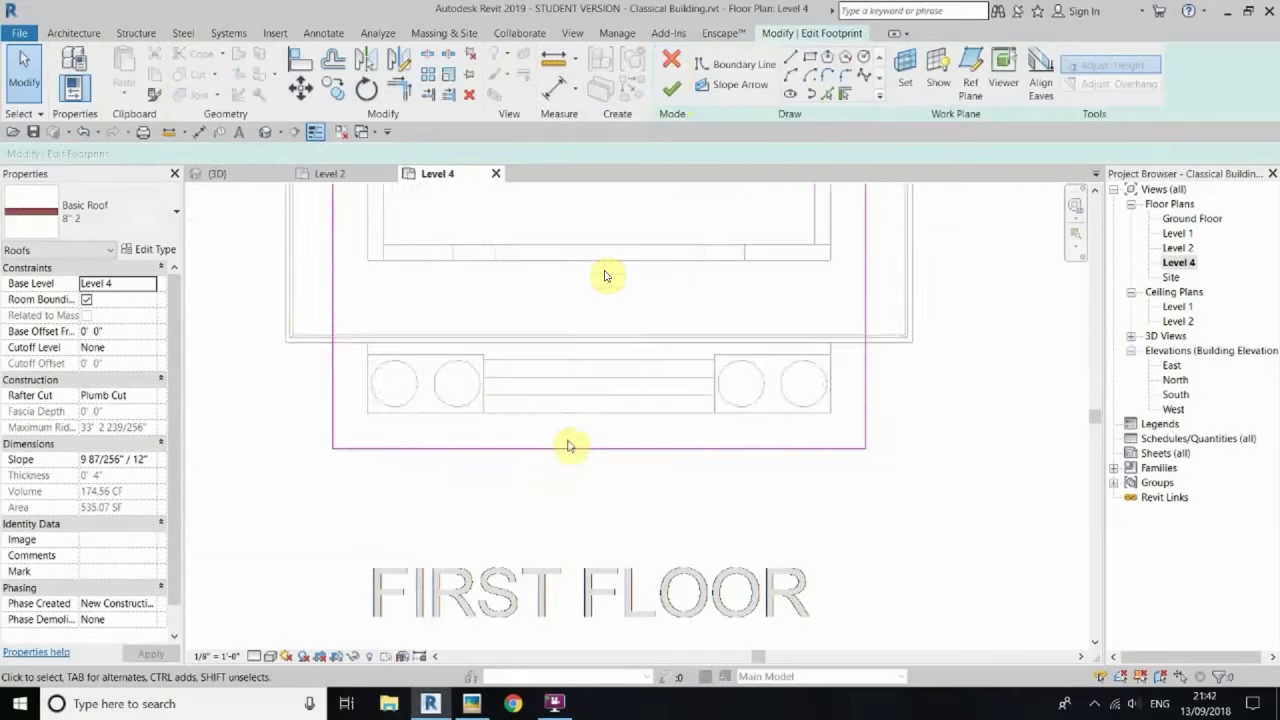
scroll(378, 390, "up", 2)
left_click(309, 341)
scroll(634, 531, "down", 3)
left_click(671, 88)
Step: Check the extended front gable roof in the 3D view
left_click(265, 131)
middle_click_drag(577, 440, 600, 450, "shift")
scroll(815, 557, "up", 2)
Step: In the wireframe Top view, window-select every first-floor element
scroll(605, 275, "down", 4)
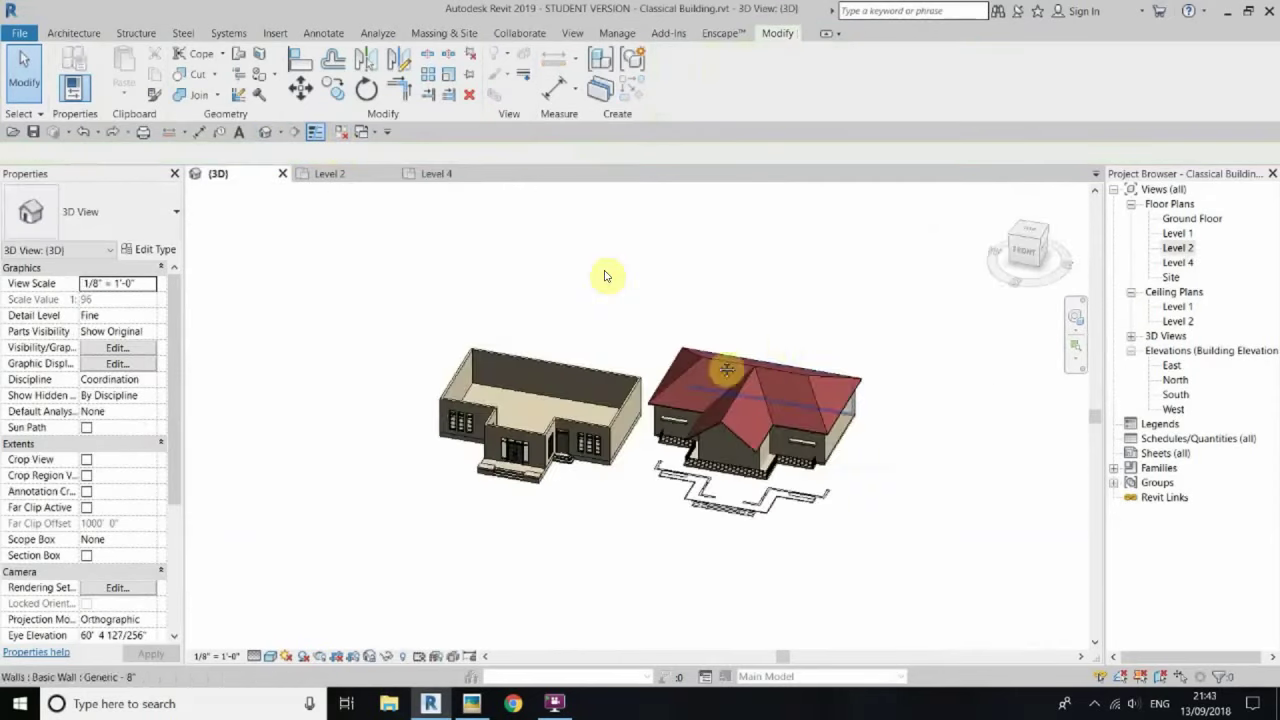
left_click(1030, 232)
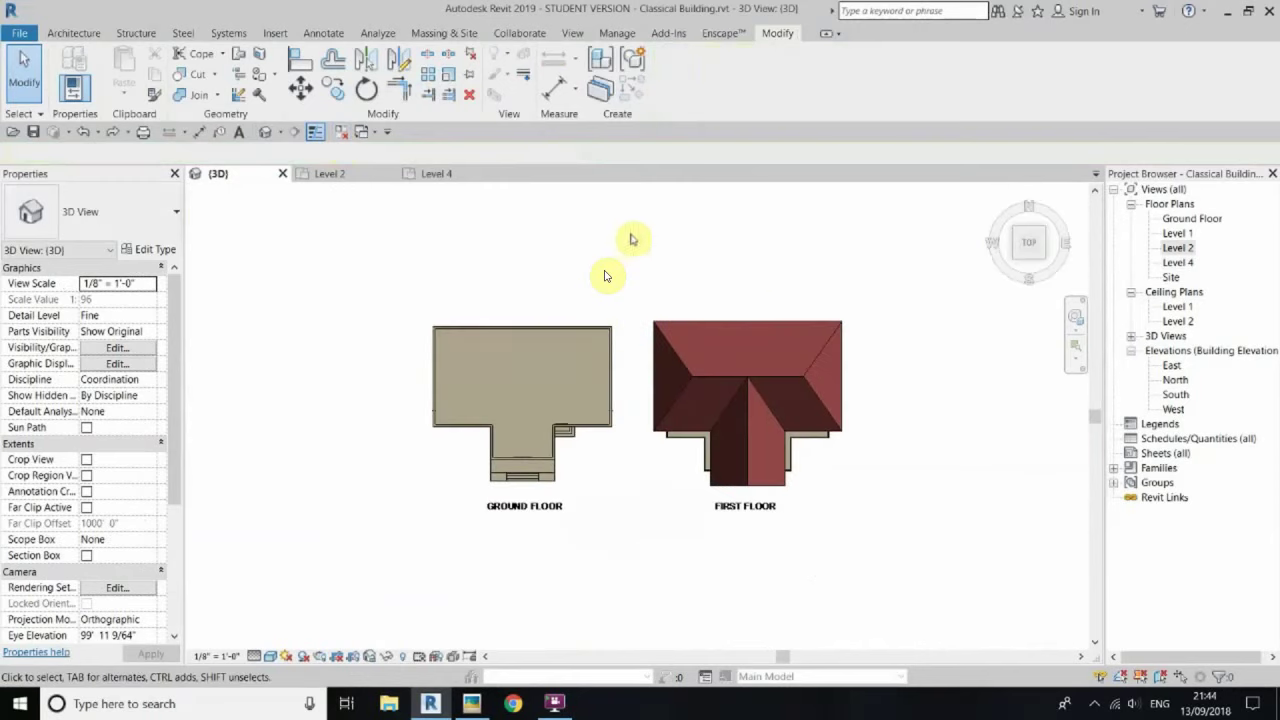
left_click(270, 656)
left_click(300, 537)
left_click_drag(624, 224, 1040, 648)
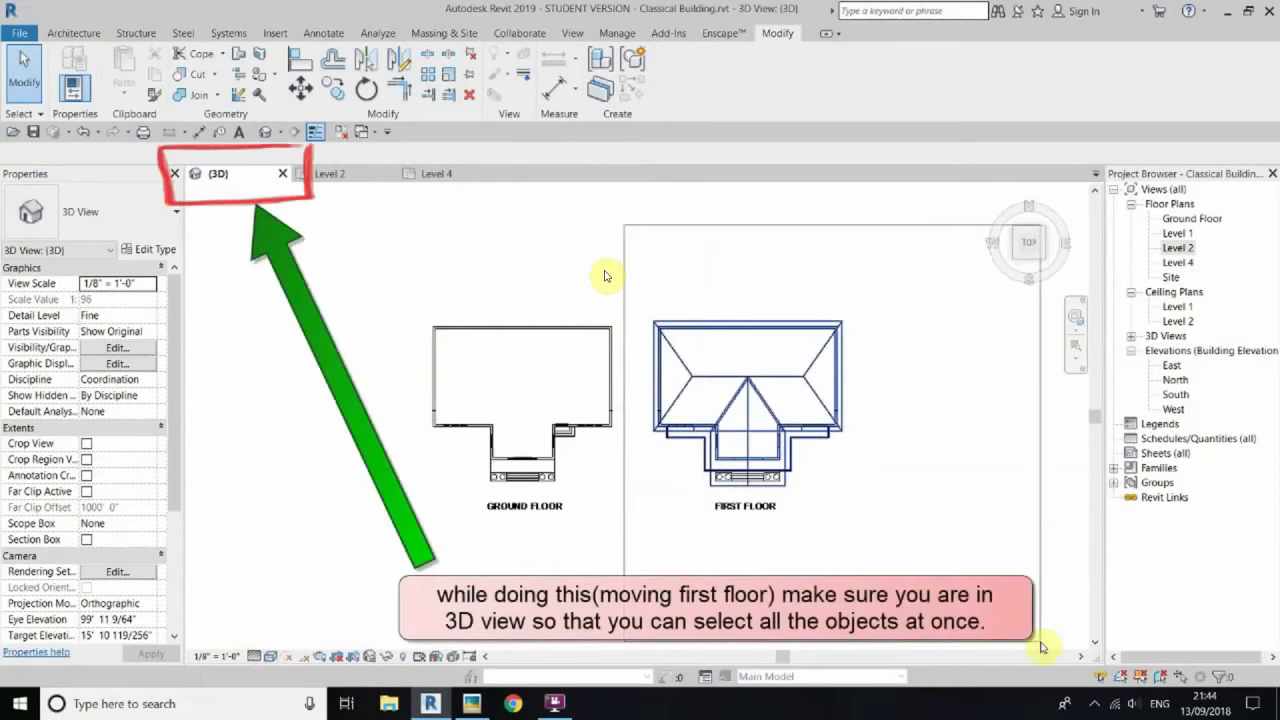
scroll(740, 409, "up", 3)
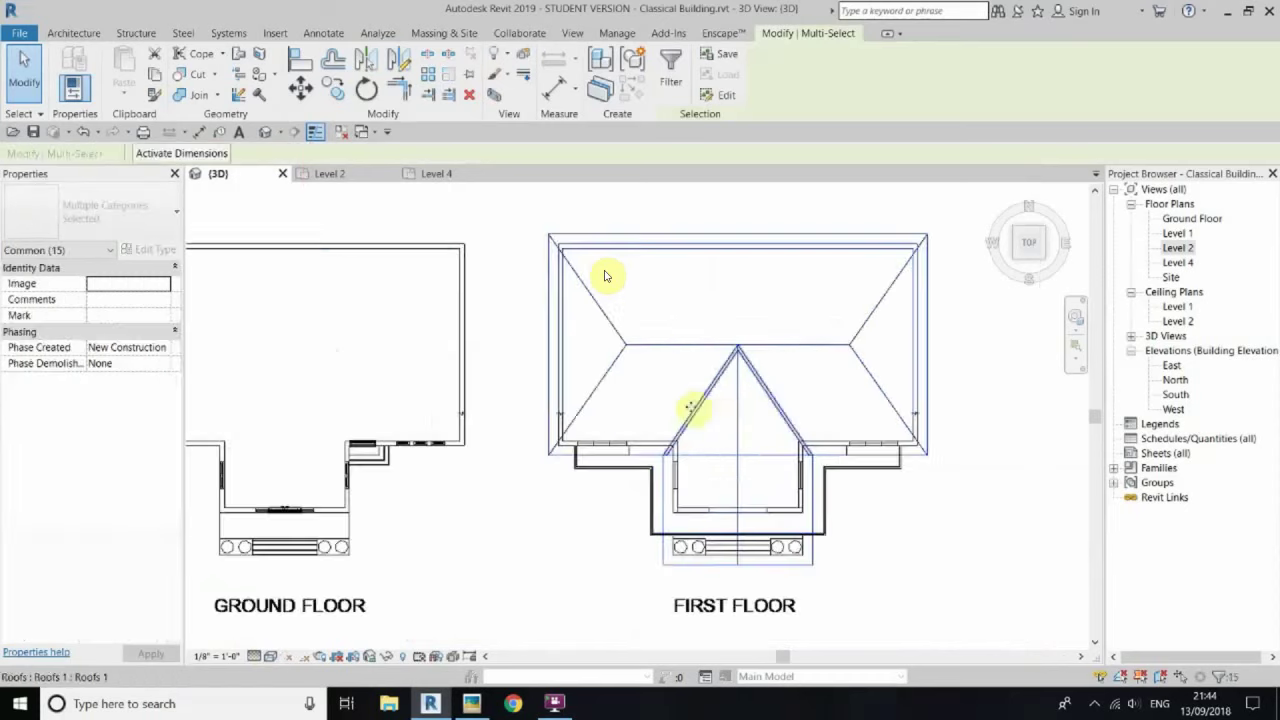
Step: Move the selected first floor onto the ground-floor outline
left_click(300, 87)
left_click(566, 257)
scroll(400, 286, "down", 3)
scroll(420, 288, "up", 3)
left_click(449, 289)
scroll(604, 276, "down", 3)
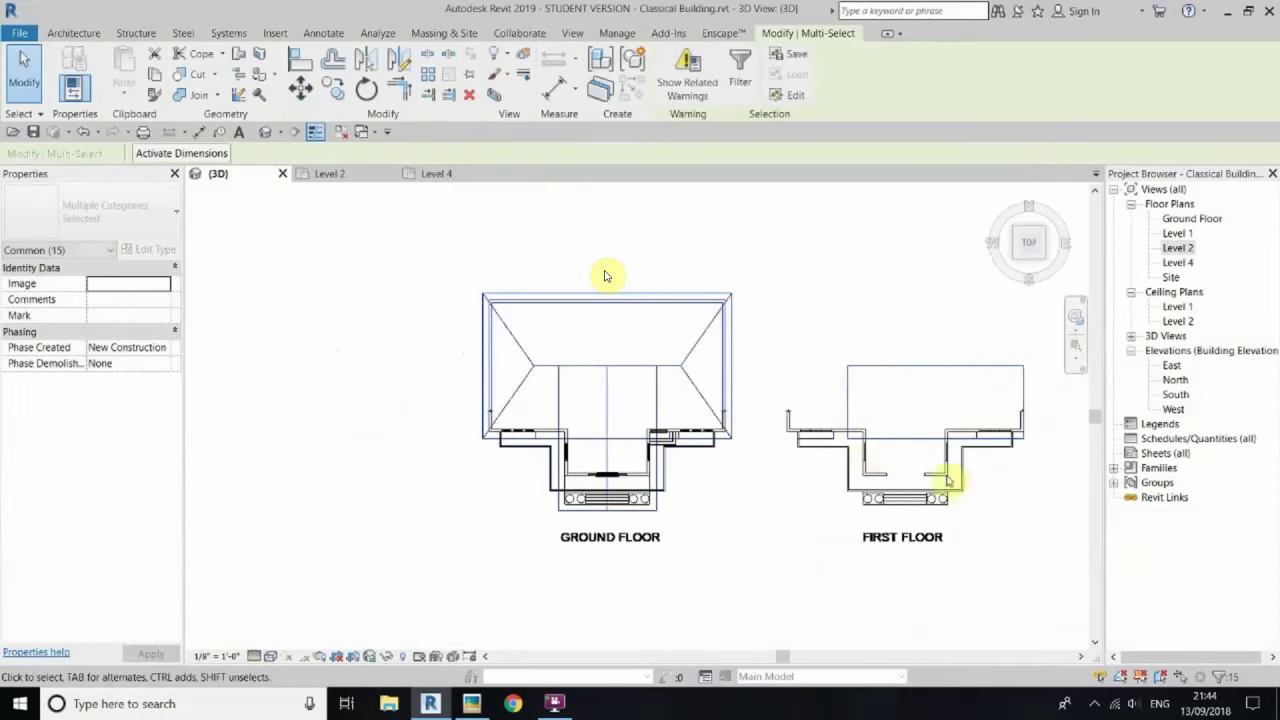
left_click(820, 380)
middle_click_drag(820, 380, 638, 347)
key("Escape")
Step: Finish the in-place roof void edit and view the model shaded in isometric
double_click(755, 370)
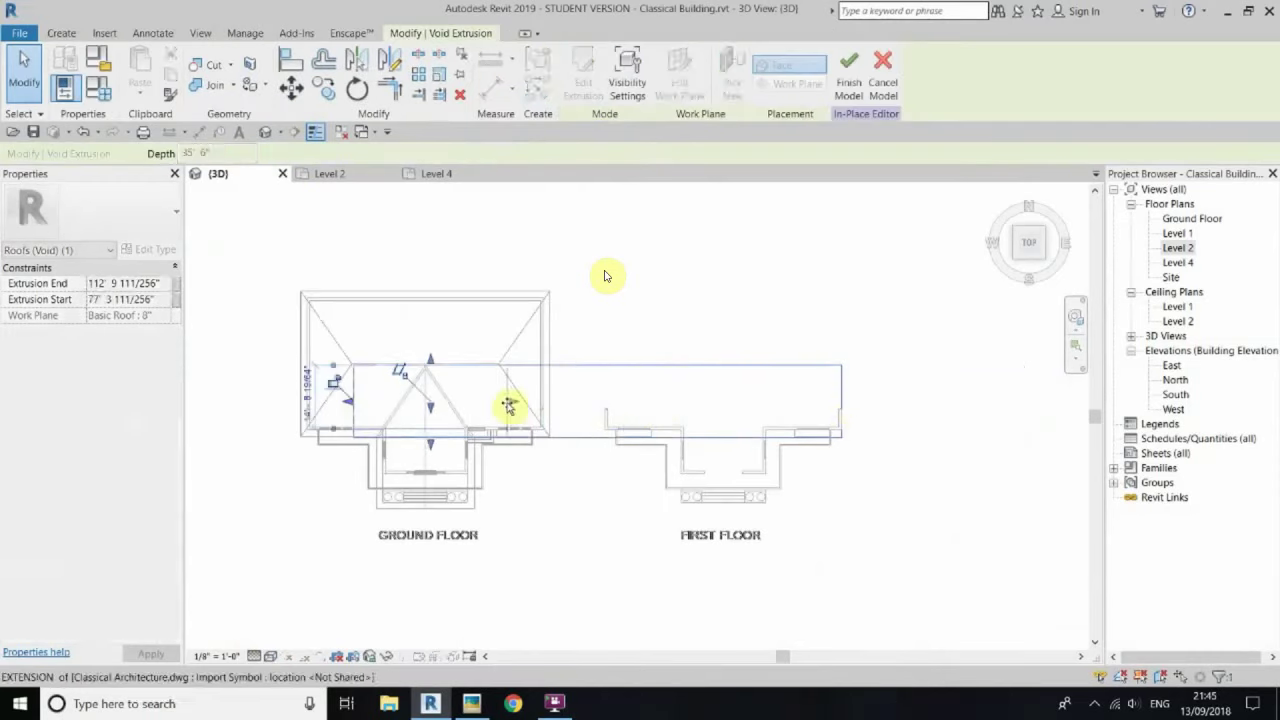
left_click(858, 99)
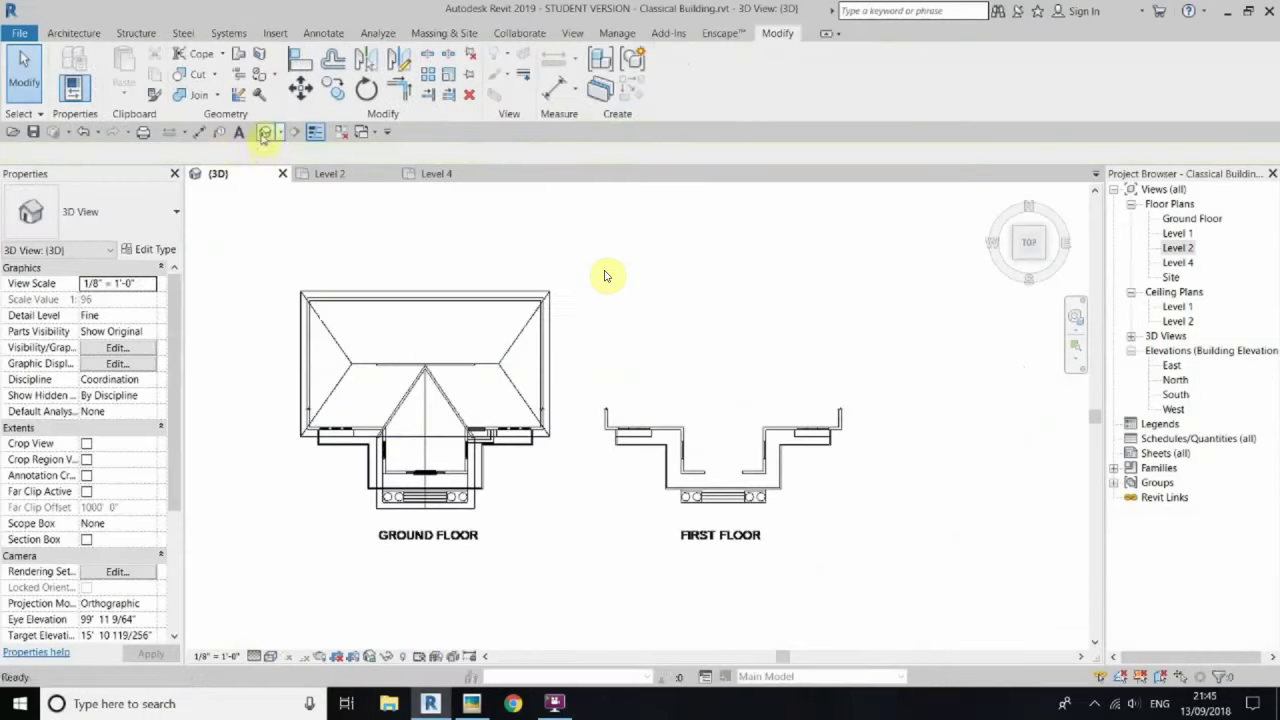
left_click(292, 590)
mouse_move(923, 263)
middle_mouse_down("shift")
mouse_move(687, 495)
mouse_move(871, 509)
mouse_move(666, 443)
mouse_move(706, 513)
mouse_move(701, 492)
middle_mouse_up("shift")
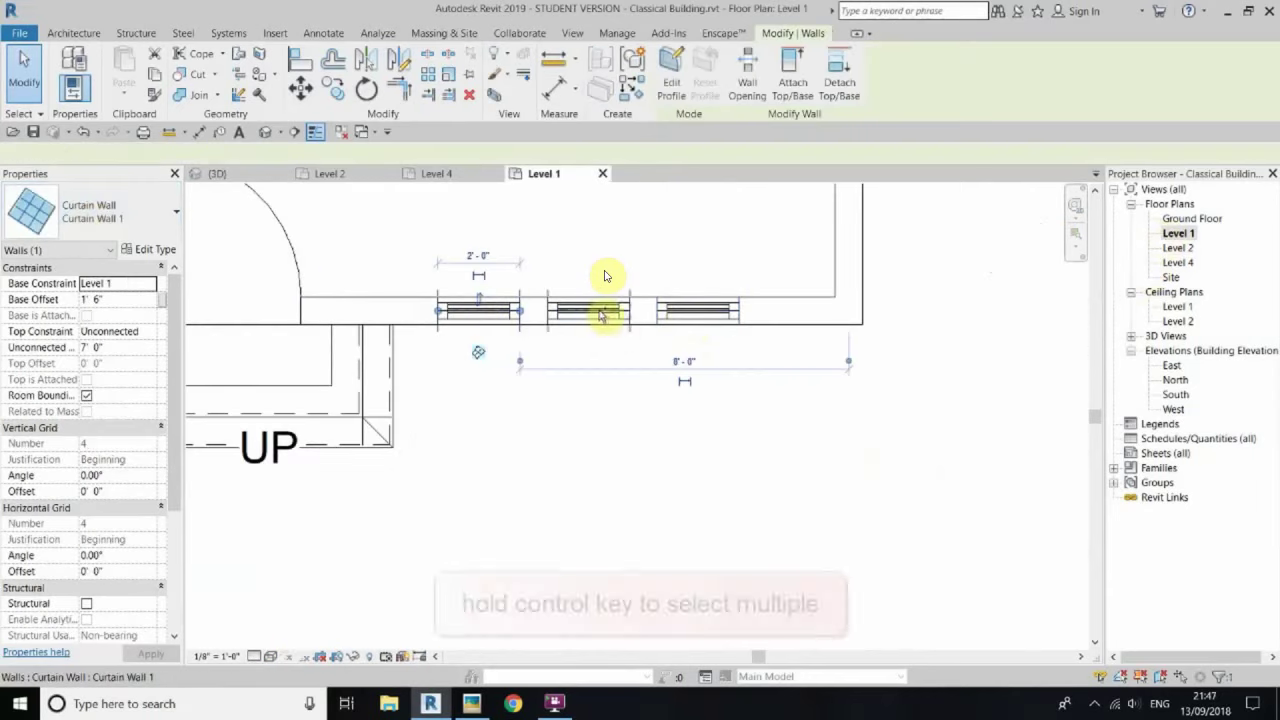
Step: Copy the selected Level 1 curtain-wall windows and paste them aligned onto Level 2
left_click(600, 316, "ctrl")
scroll(734, 408, "down", 3)
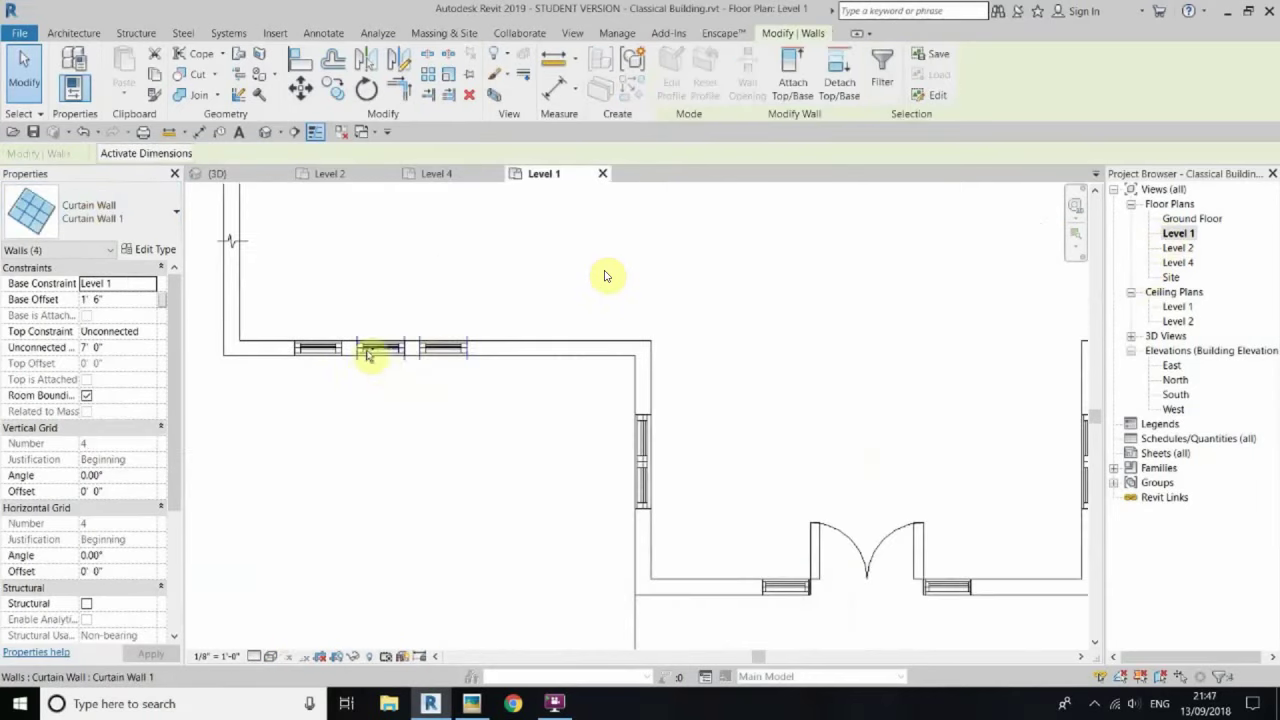
left_click(155, 77)
left_click(124, 97)
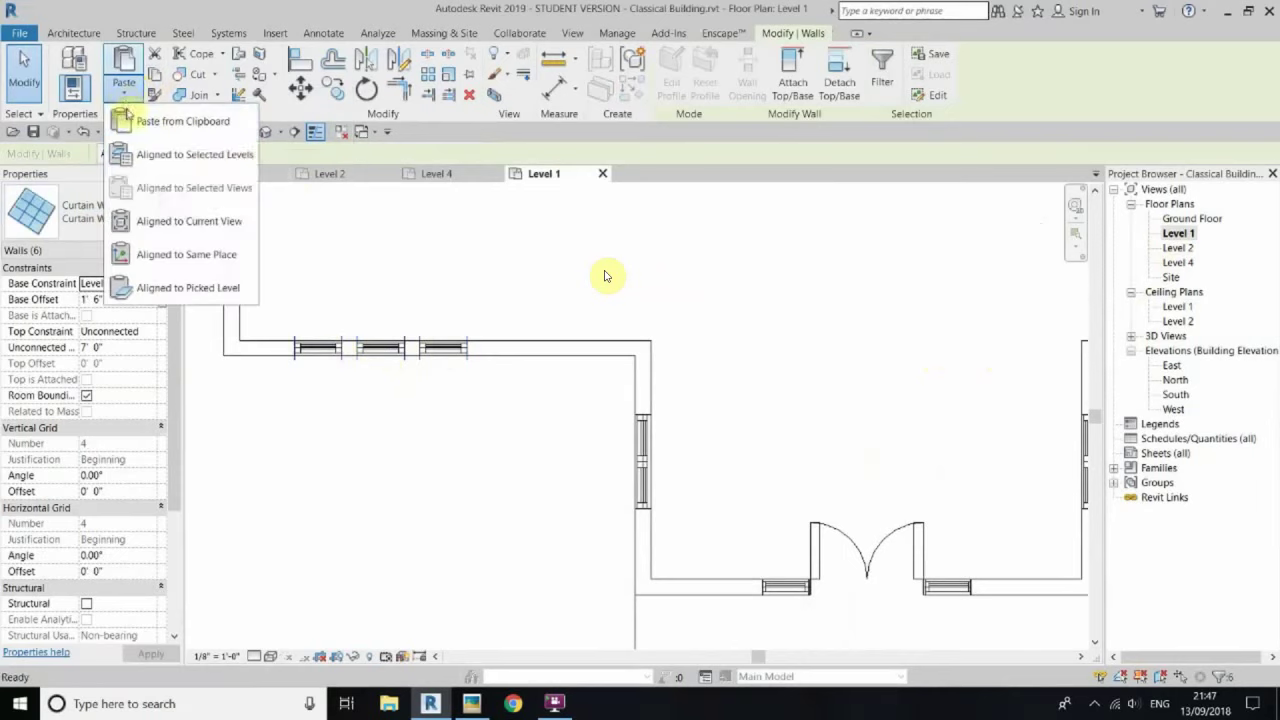
left_click(200, 154)
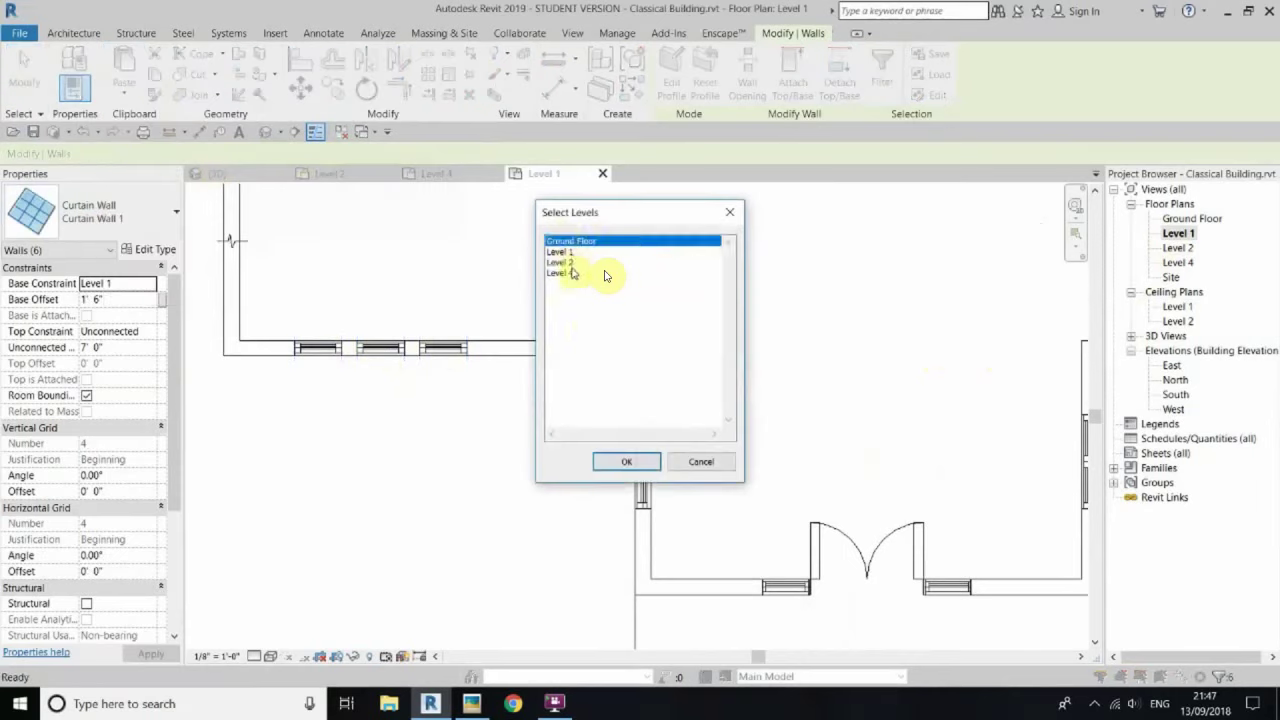
left_click(626, 462)
left_click(294, 131)
scroll(605, 276, "up", 3)
scroll(605, 276, "up", 2)
scroll(605, 276, "down", 2)
left_click(605, 276)
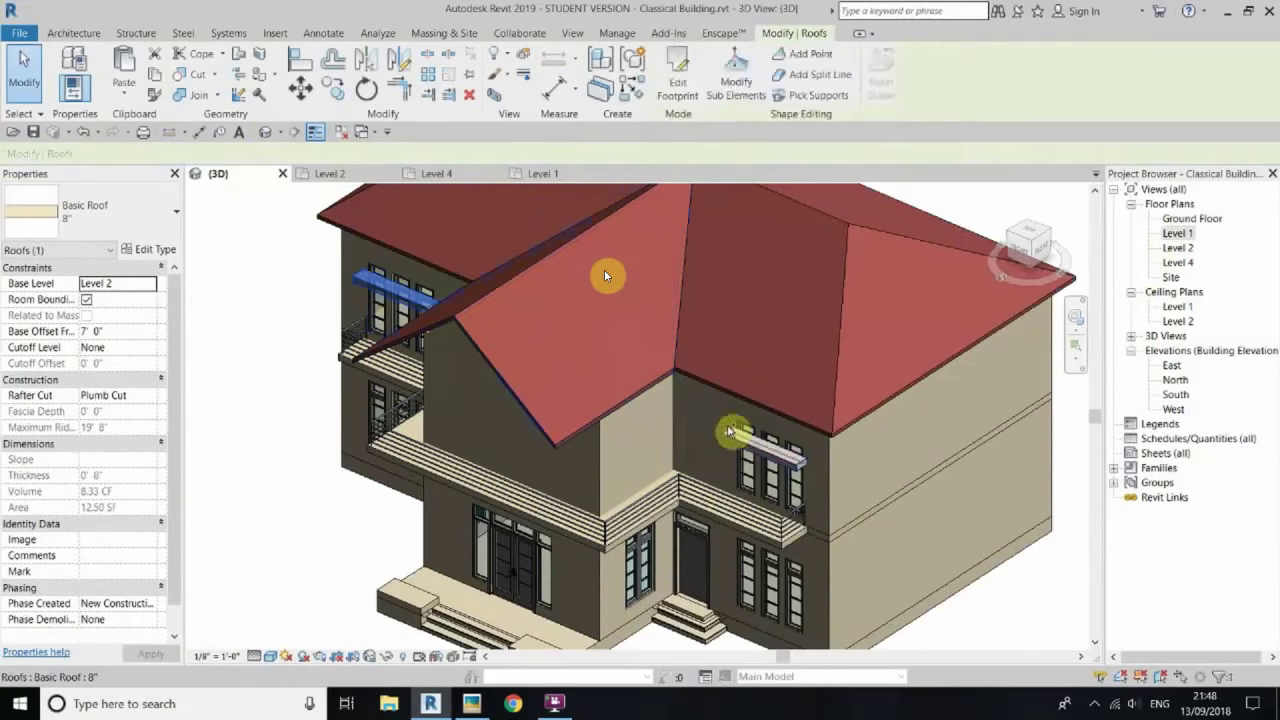
Step: Attach the top of the upper front wall to the roof
left_click(1020, 248)
scroll(823, 434, "up", 5)
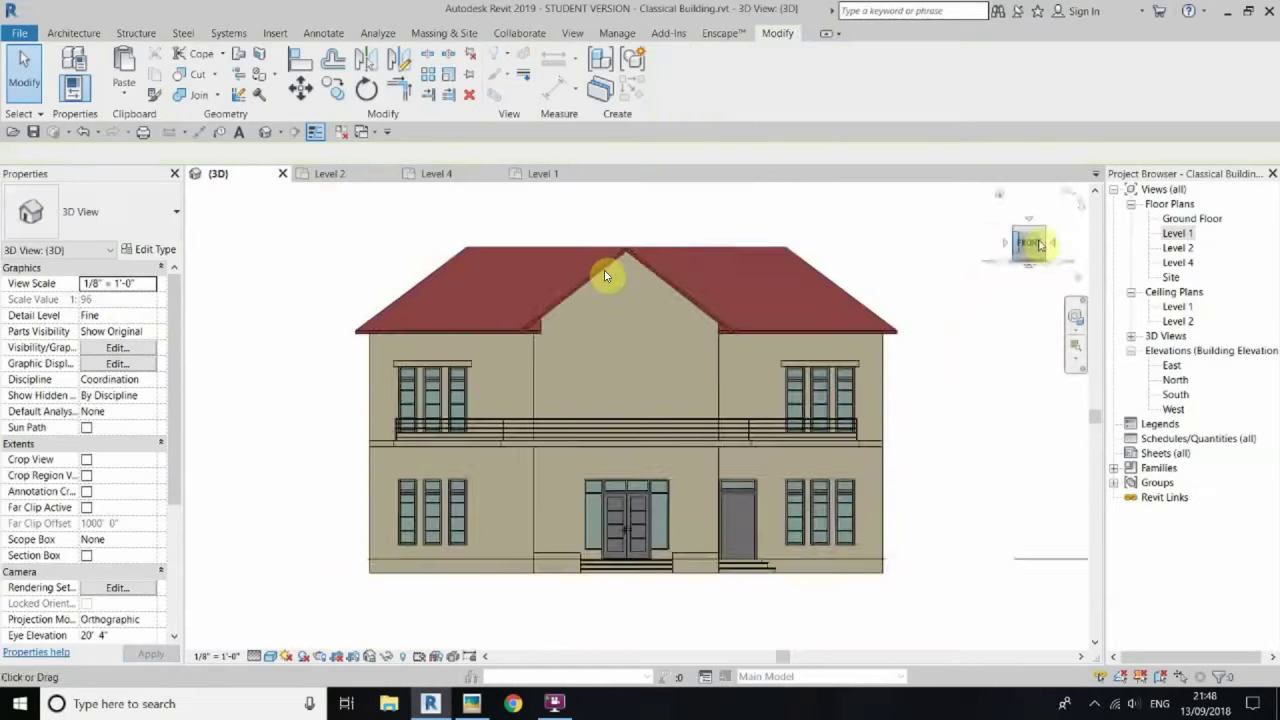
scroll(491, 343, "up", 4)
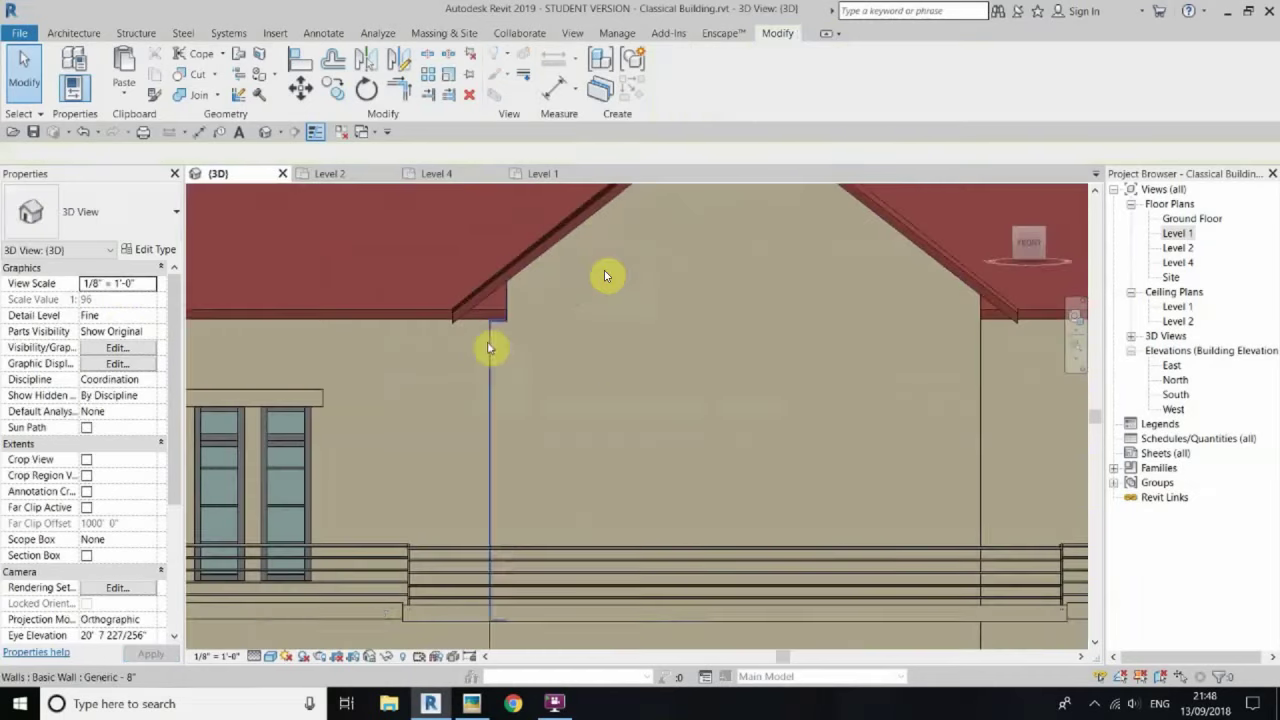
left_click(491, 343)
left_click(810, 100)
left_click(414, 325)
scroll(749, 318, "up", 3)
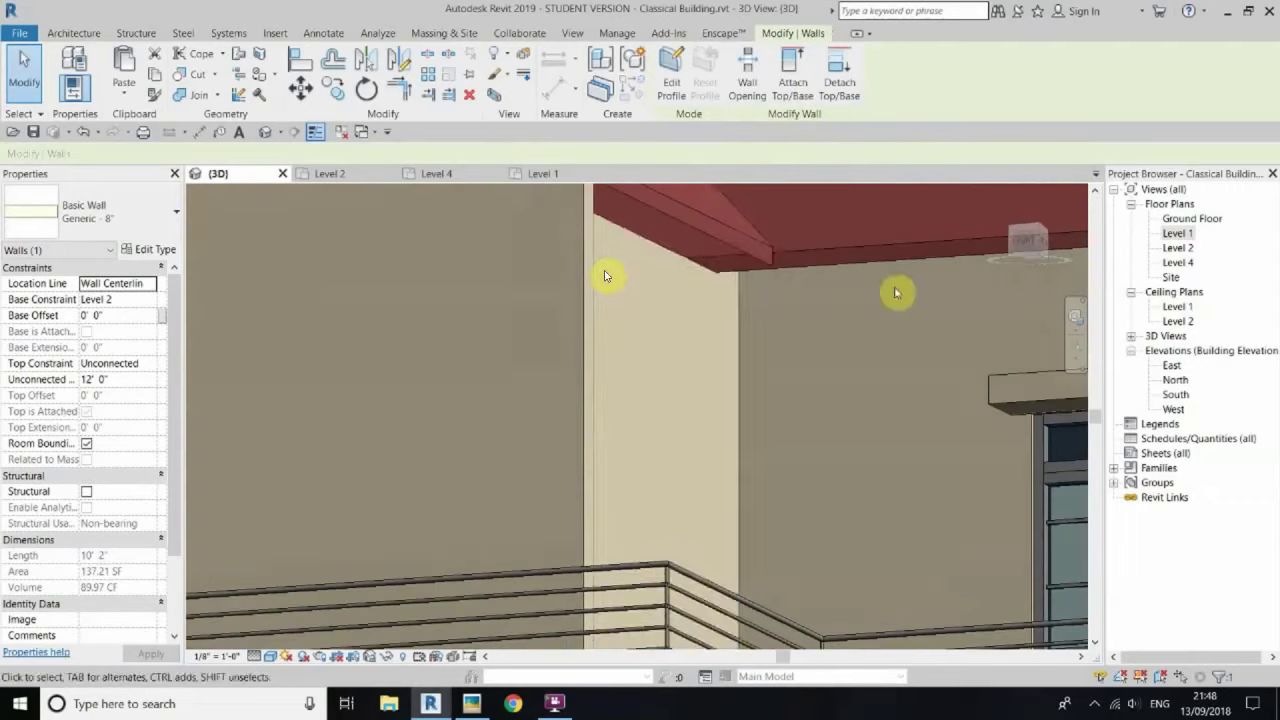
key("Escape")
Step: Orbit to an isometric view and set the visual style to Realistic
scroll(641, 241, "down", 3)
scroll(508, 289, "down", 2)
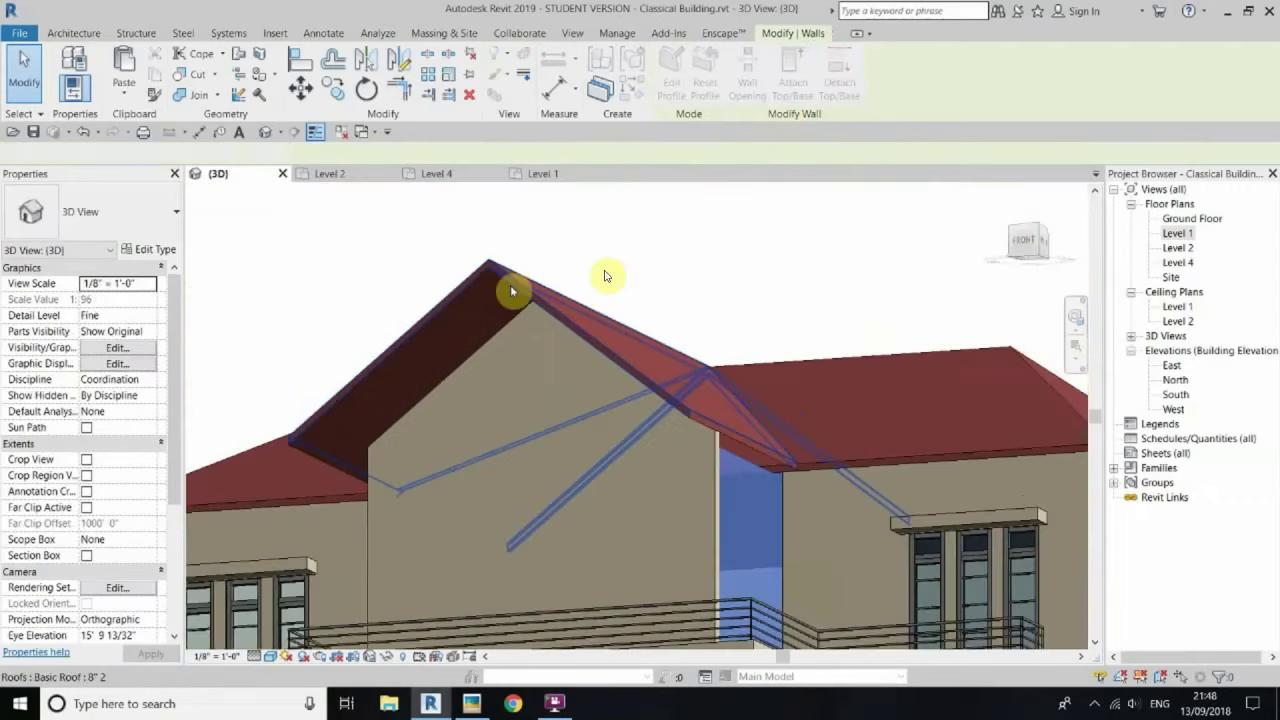
scroll(765, 280, "down", 5)
middle_click_drag(700, 330, 485, 412, "shift")
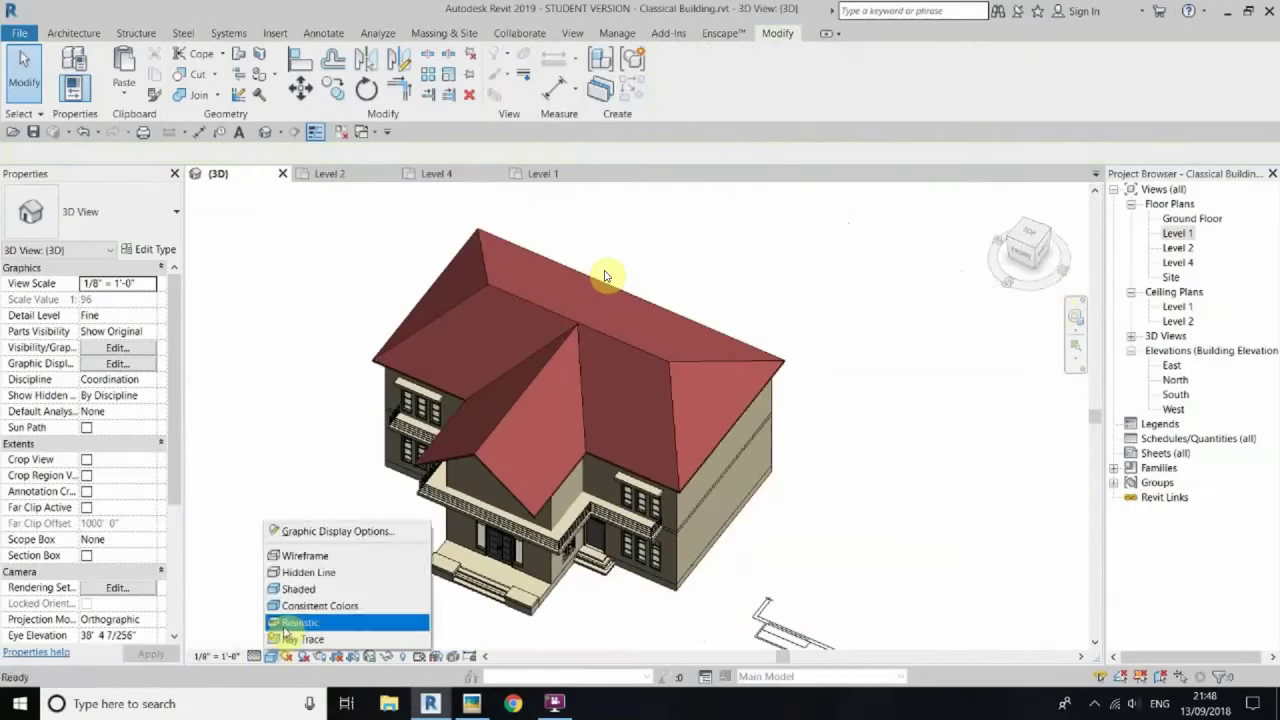
left_click(290, 622)
scroll(560, 420, "up", 5)
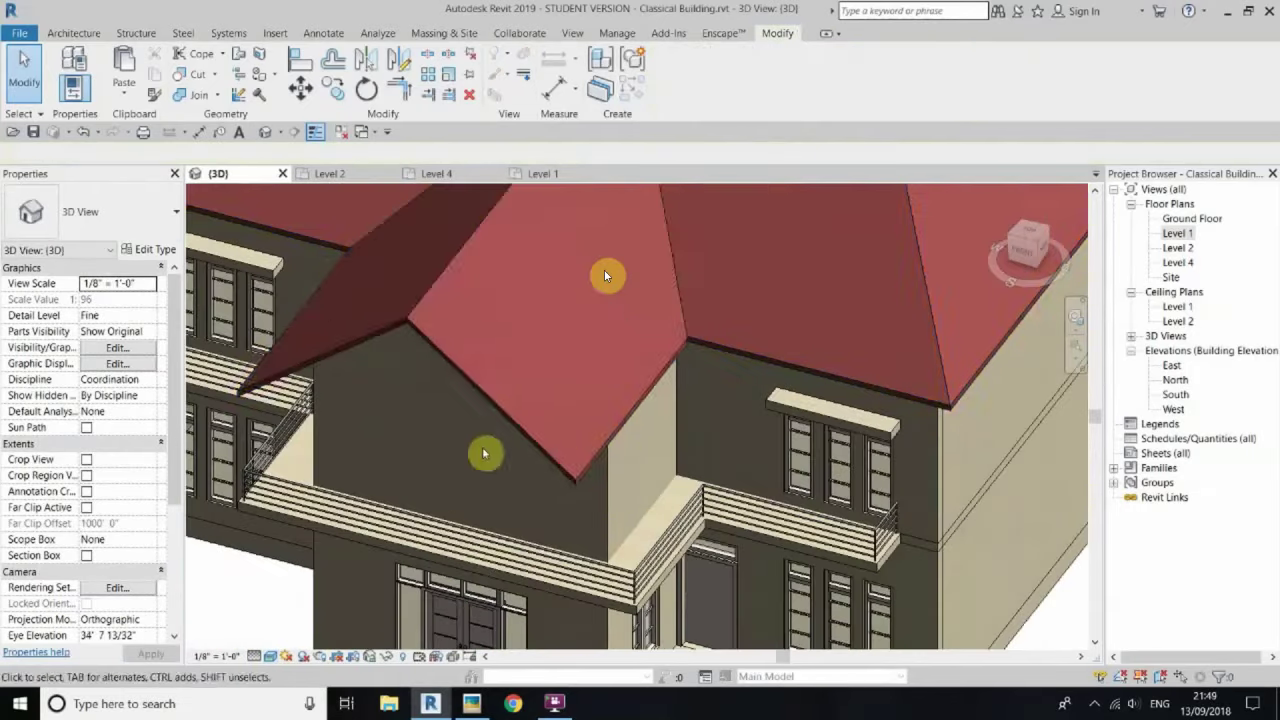
Step: Give the roof's Roof material the Asphalt Shingle Black appearance
left_click(606, 276)
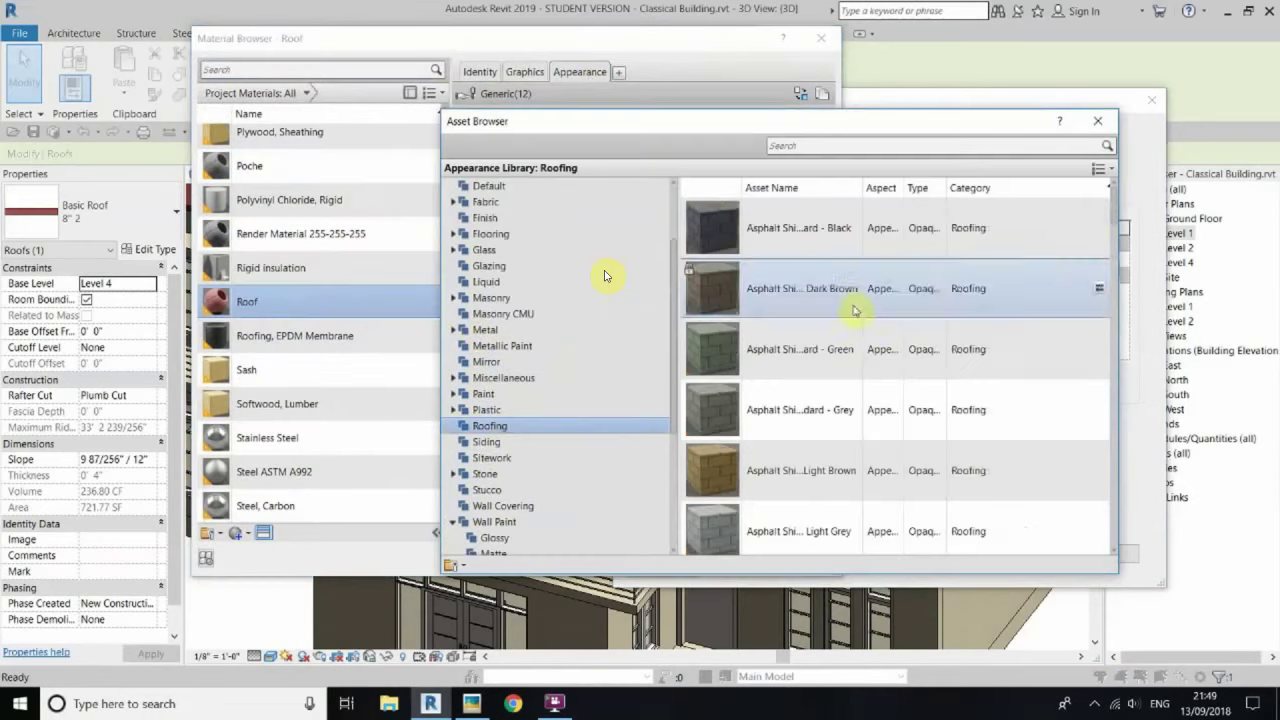
double_click(855, 290)
left_click(750, 235)
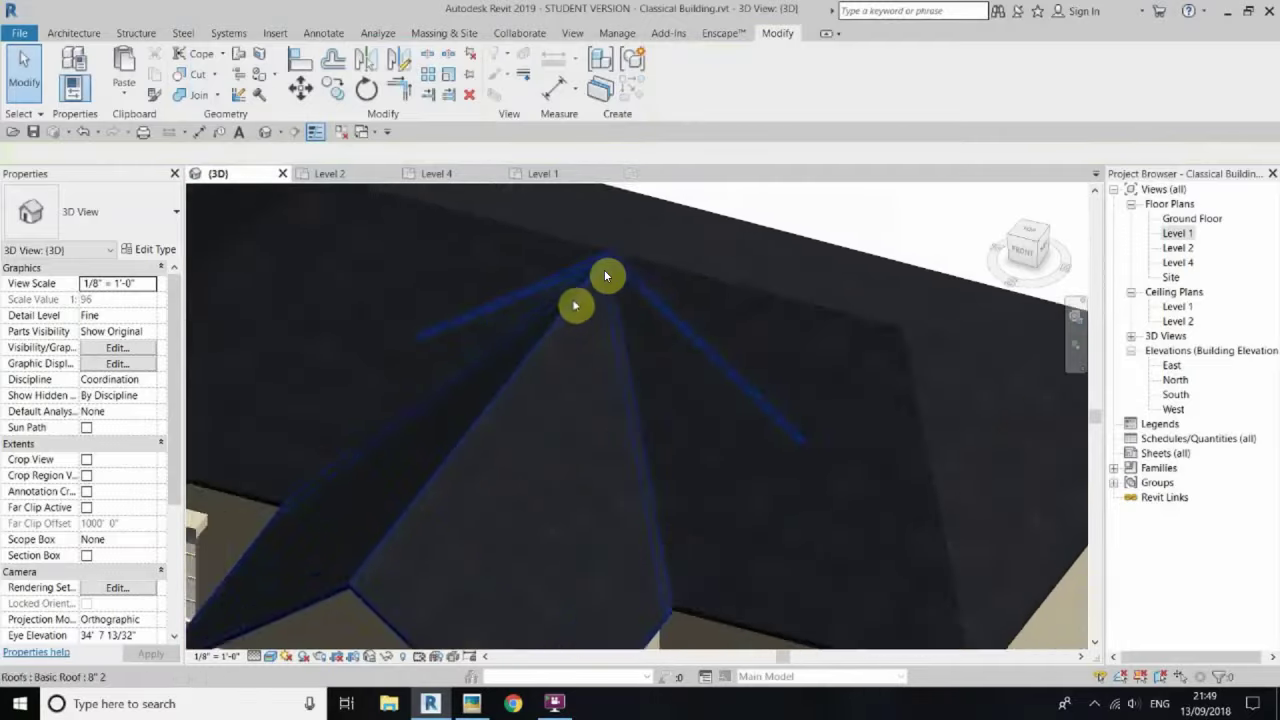
scroll(607, 276, "down", 5)
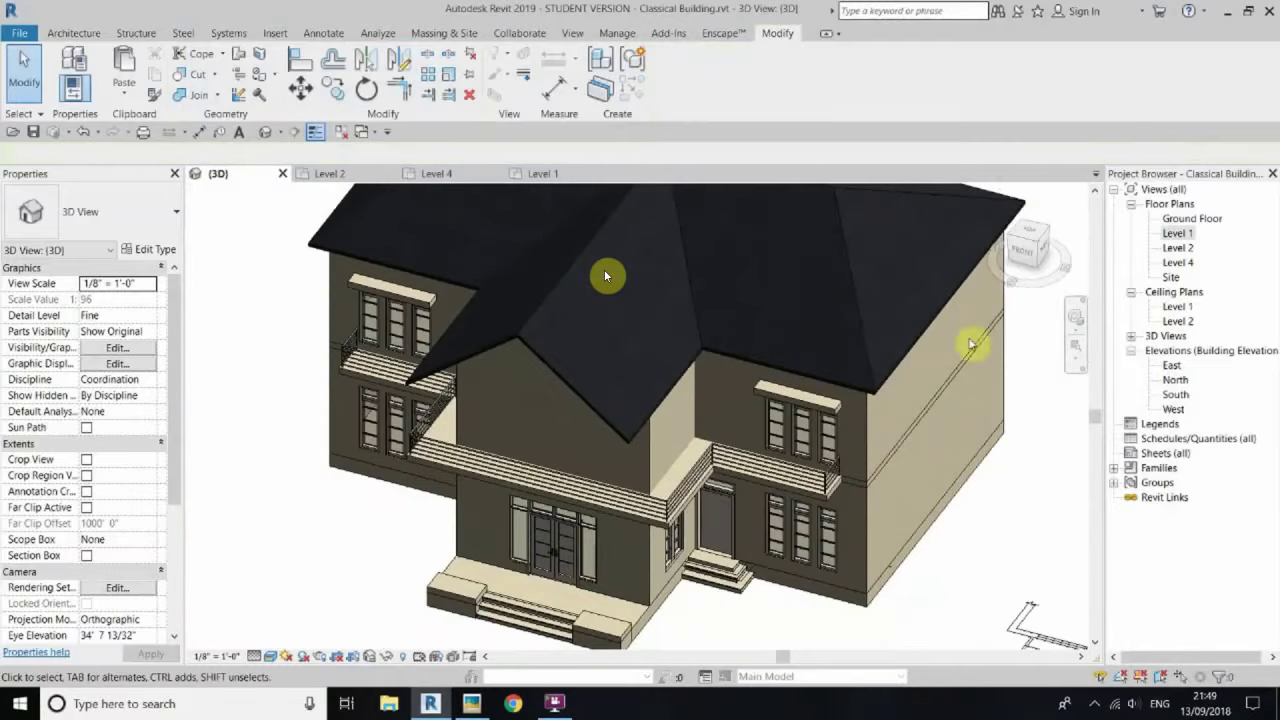
middle_click_drag(607, 276, 630, 645, "shift")
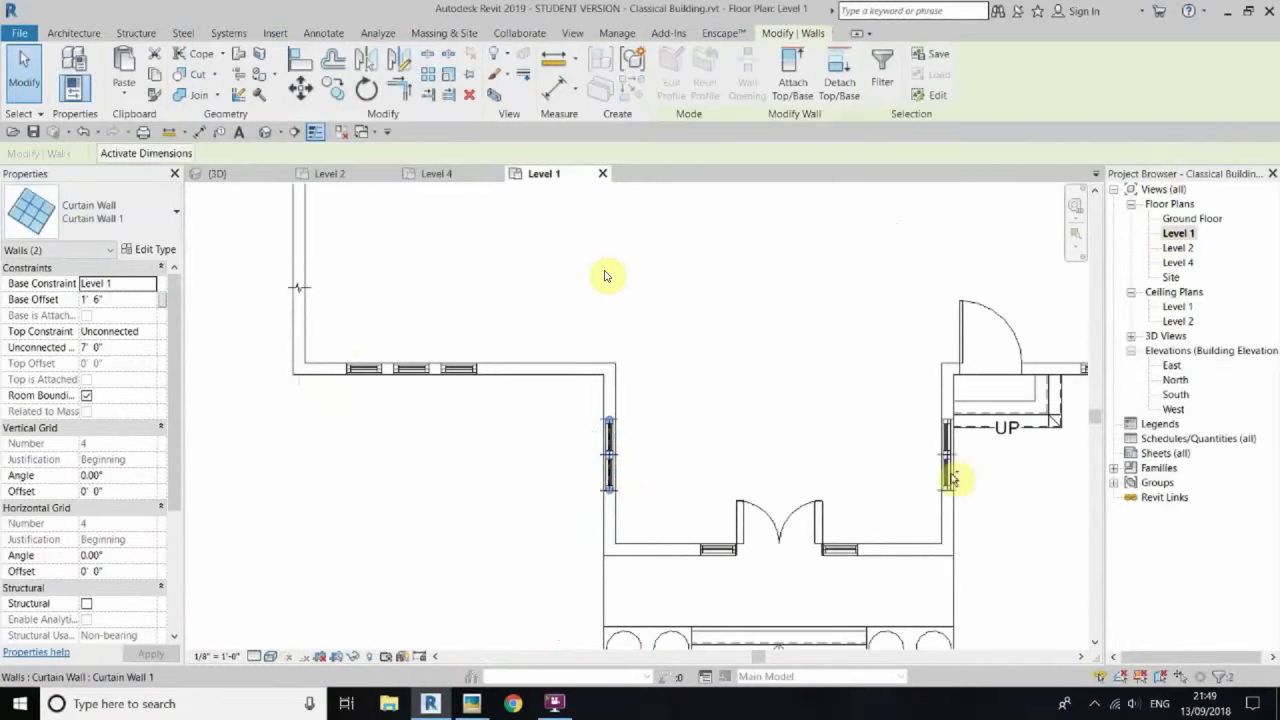
Step: Copy the side windows and door and paste them aligned onto the upper level
left_click(783, 530, "ctrl")
key("ctrl+c")
left_click(124, 100)
left_click(243, 166)
left_click(600, 240)
left_click(608, 463)
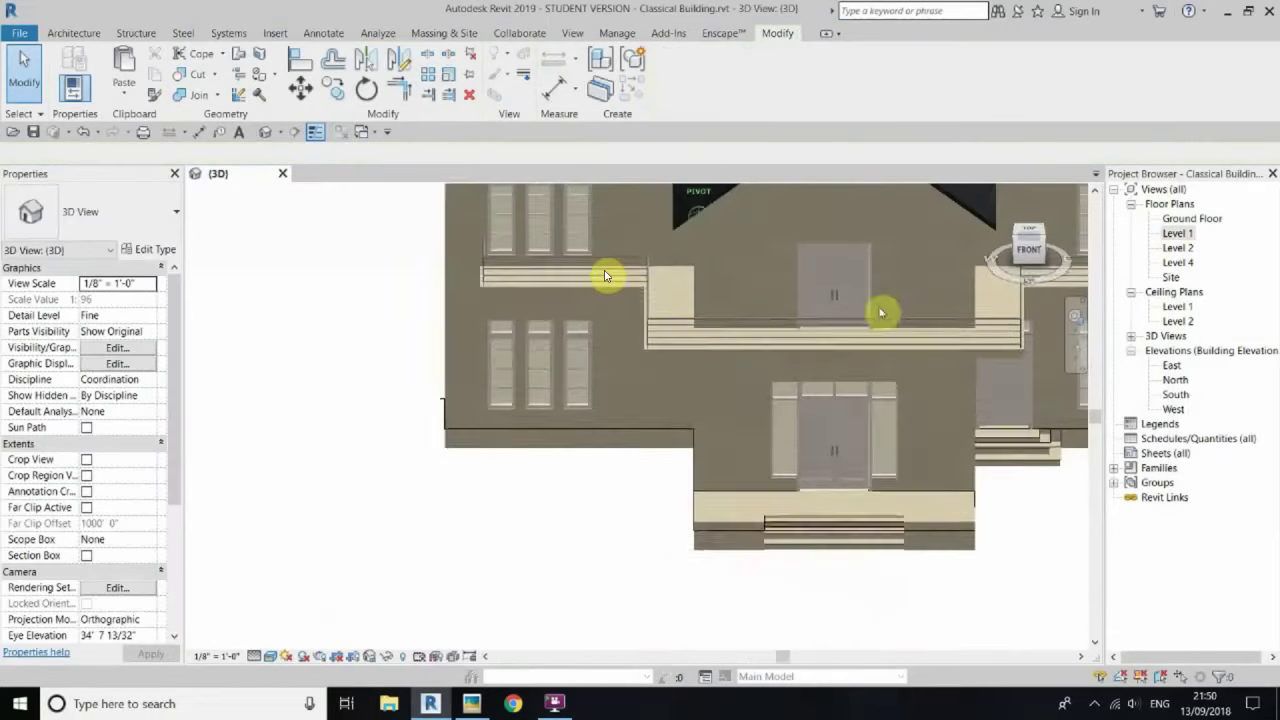
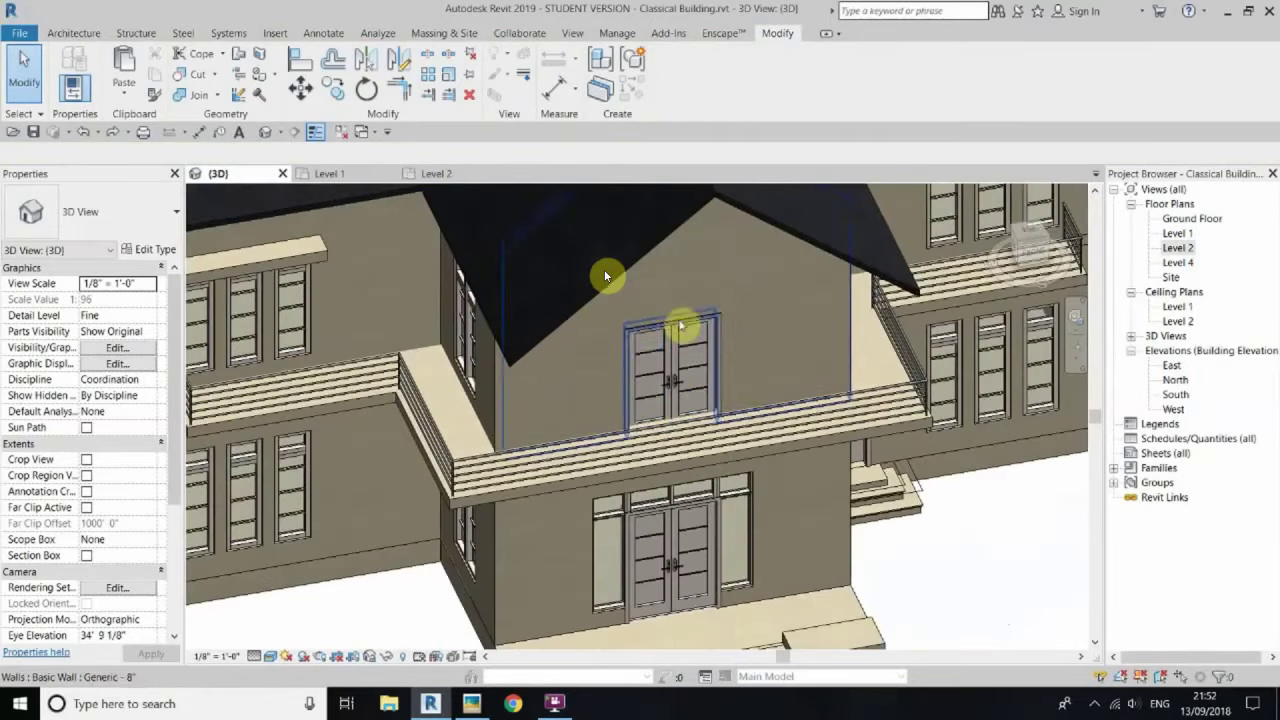
Step: Open the Level 2 plan with its underlay top level set to Level 2 and apply the view range
double_click(1178, 248)
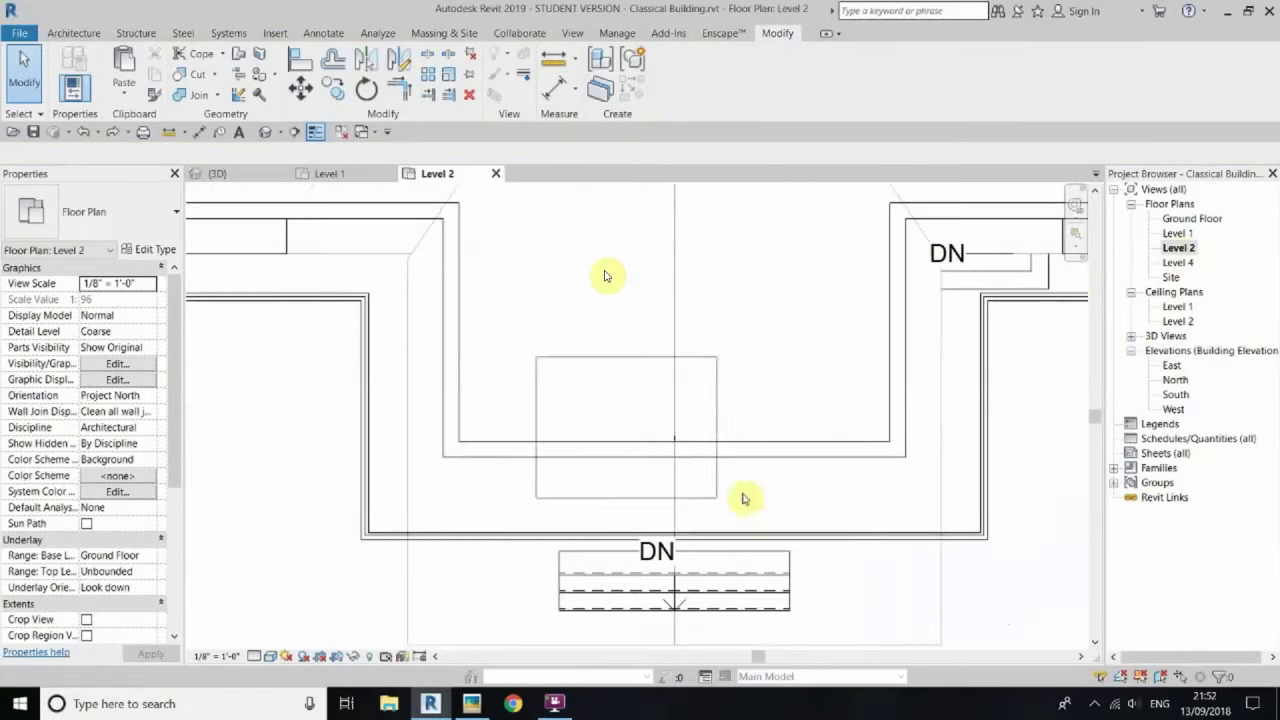
scroll(672, 413, "down", 3)
scroll(80, 427, "down", 3)
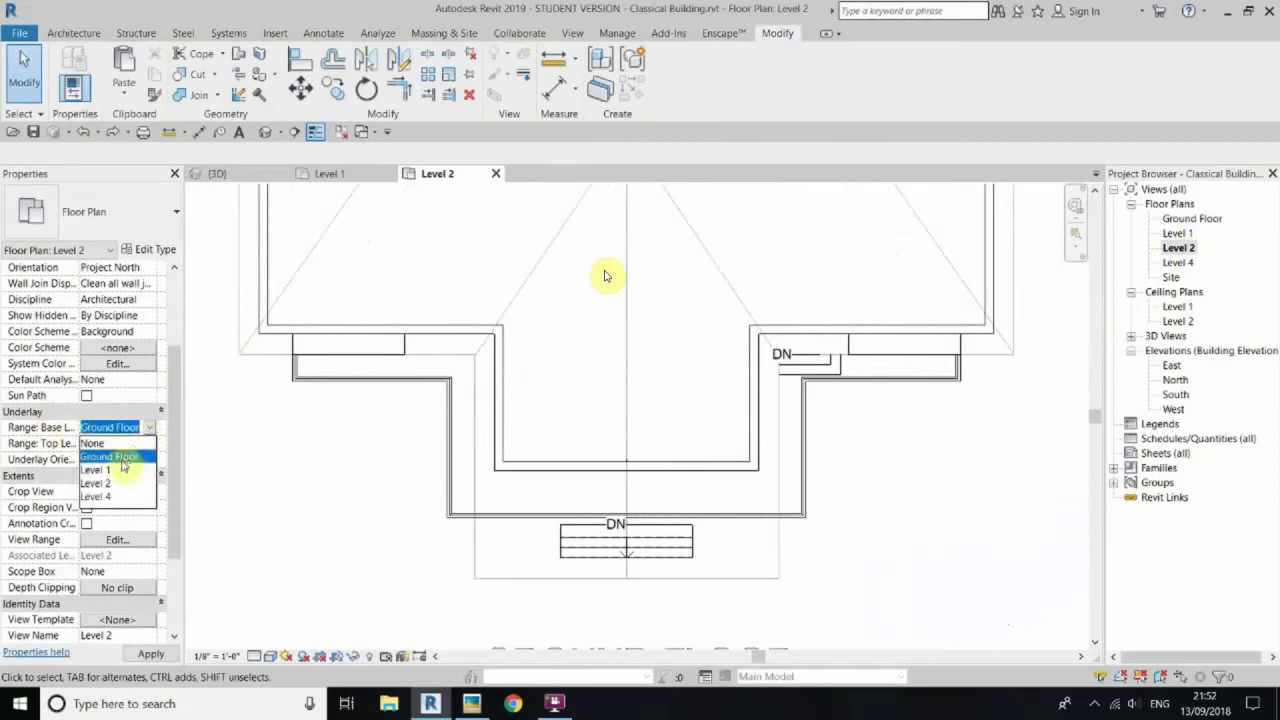
scroll(667, 398, "up", 3)
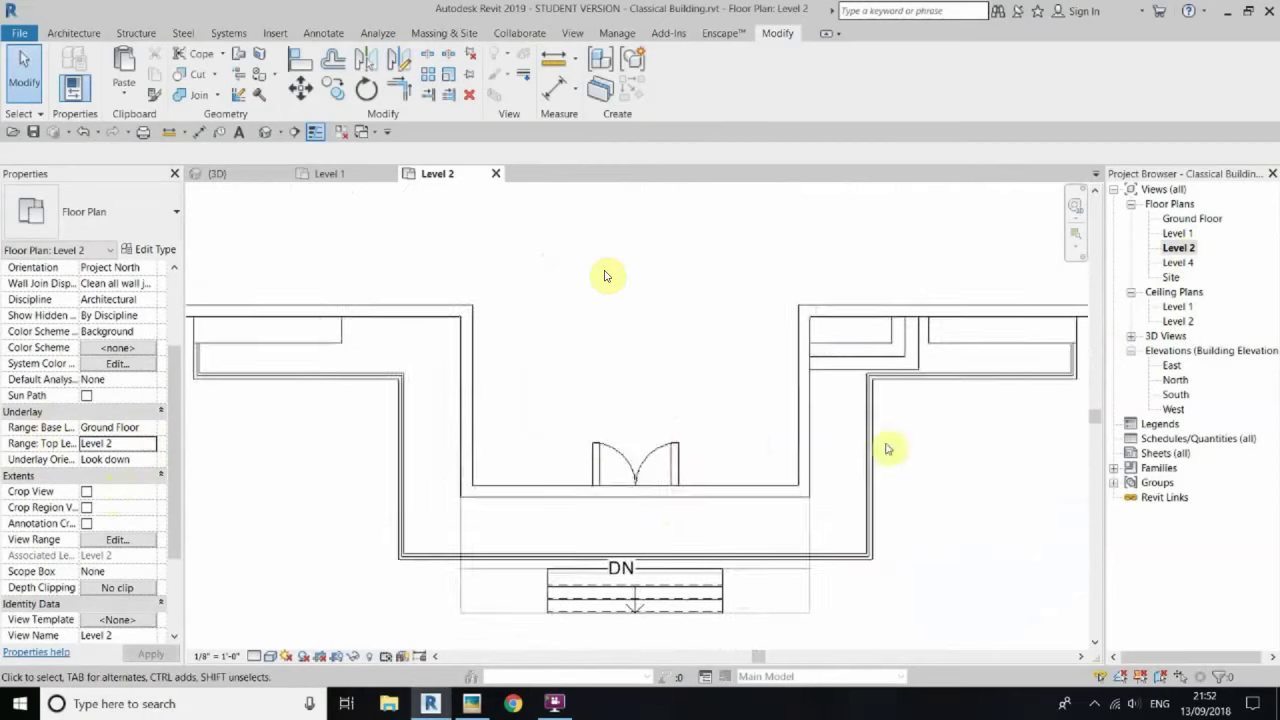
scroll(713, 378, "down", 2)
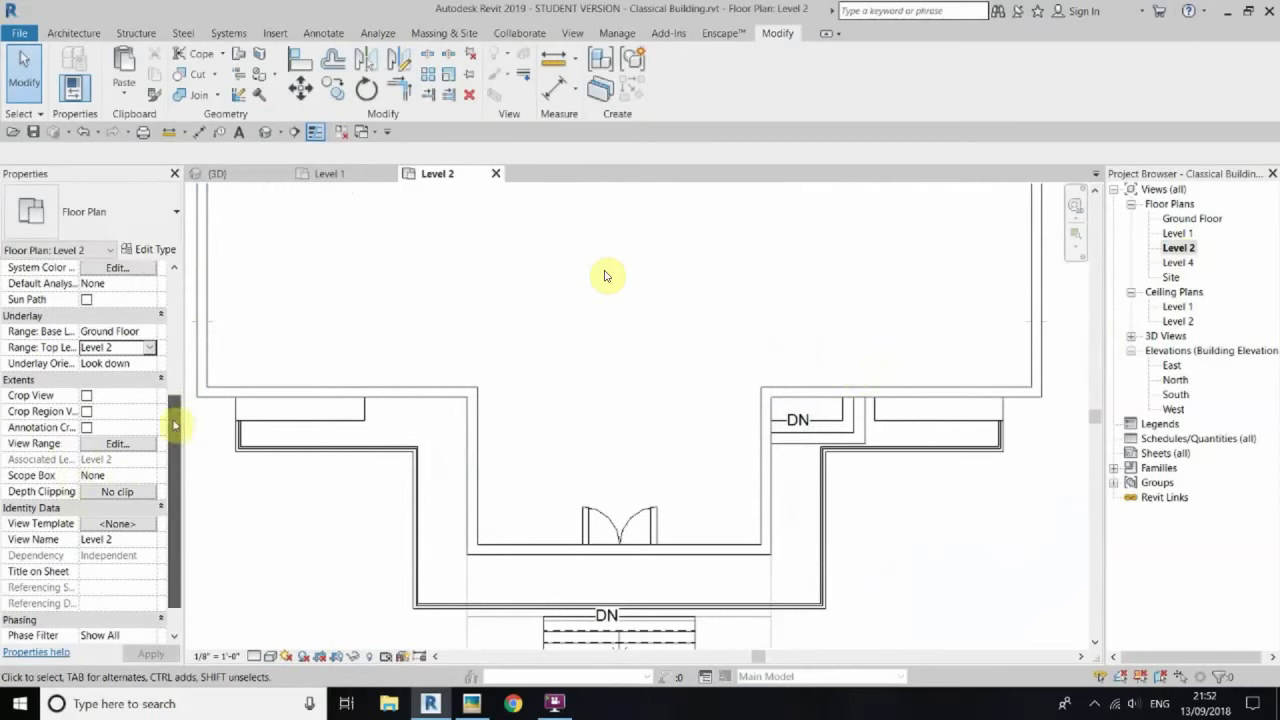
scroll(72, 432, "down", 2)
left_click(105, 428)
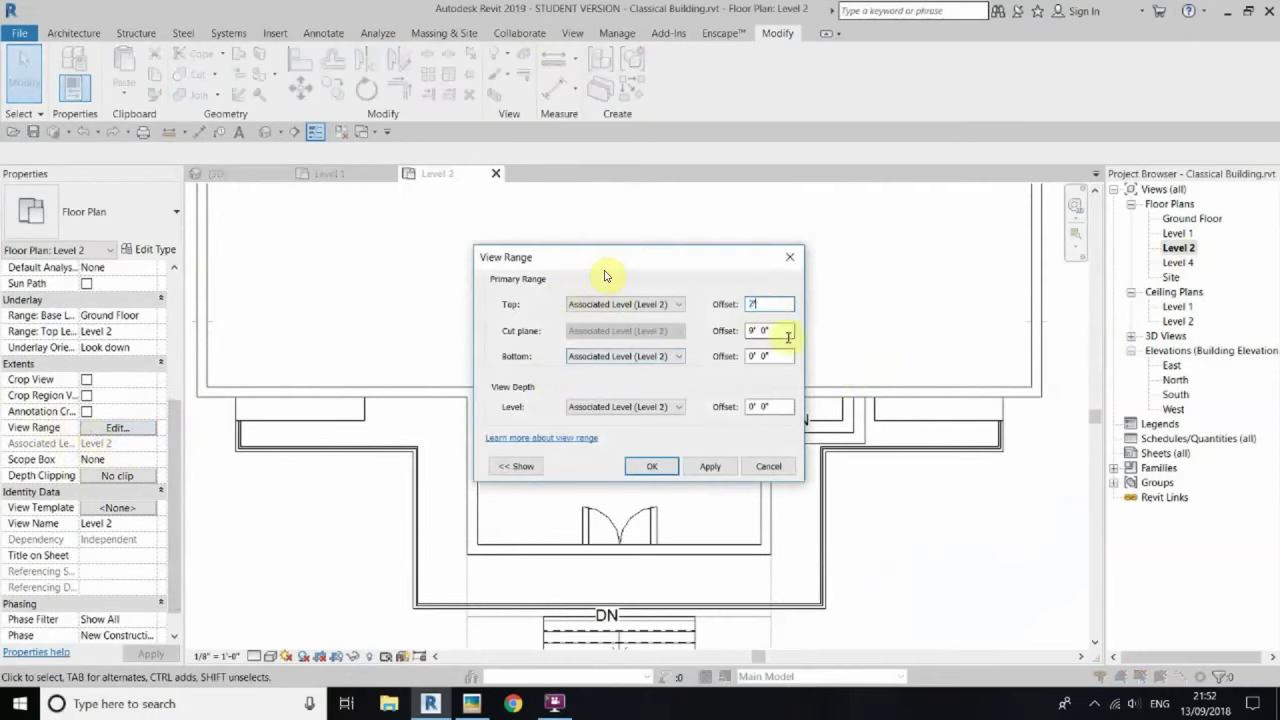
left_click(660, 467)
scroll(589, 466, "up", 2)
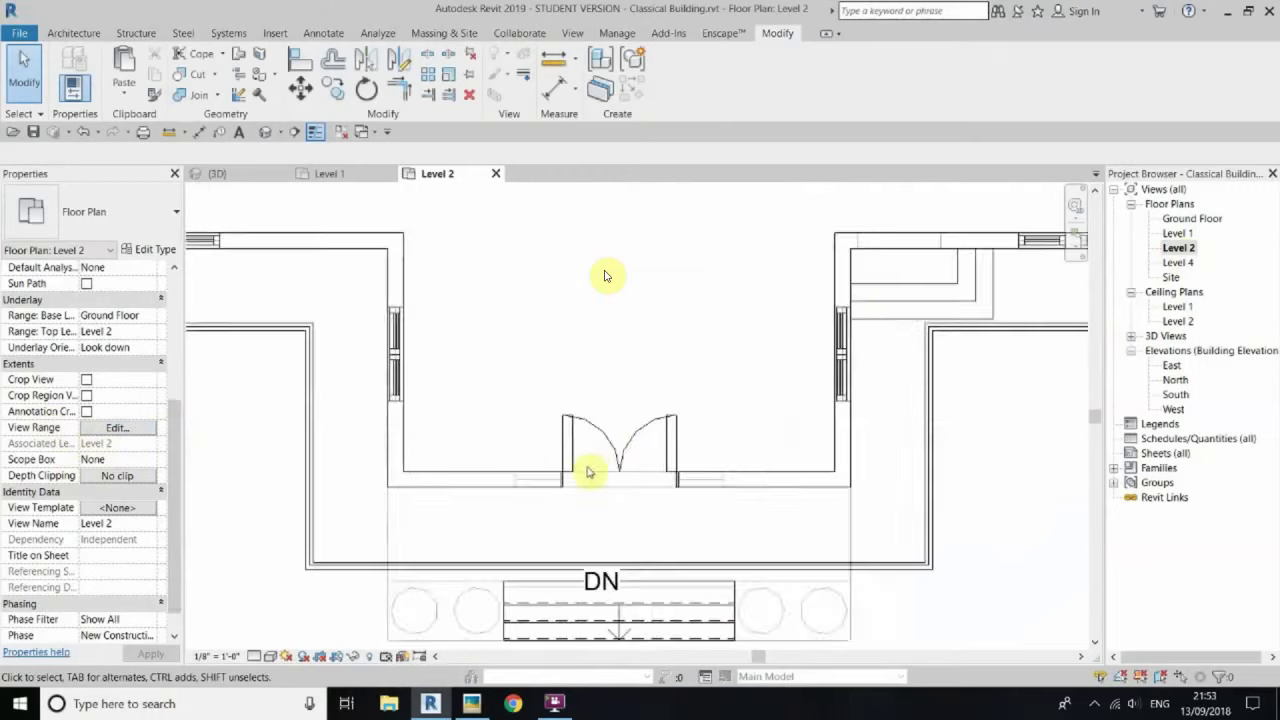
scroll(735, 384, "up", 2)
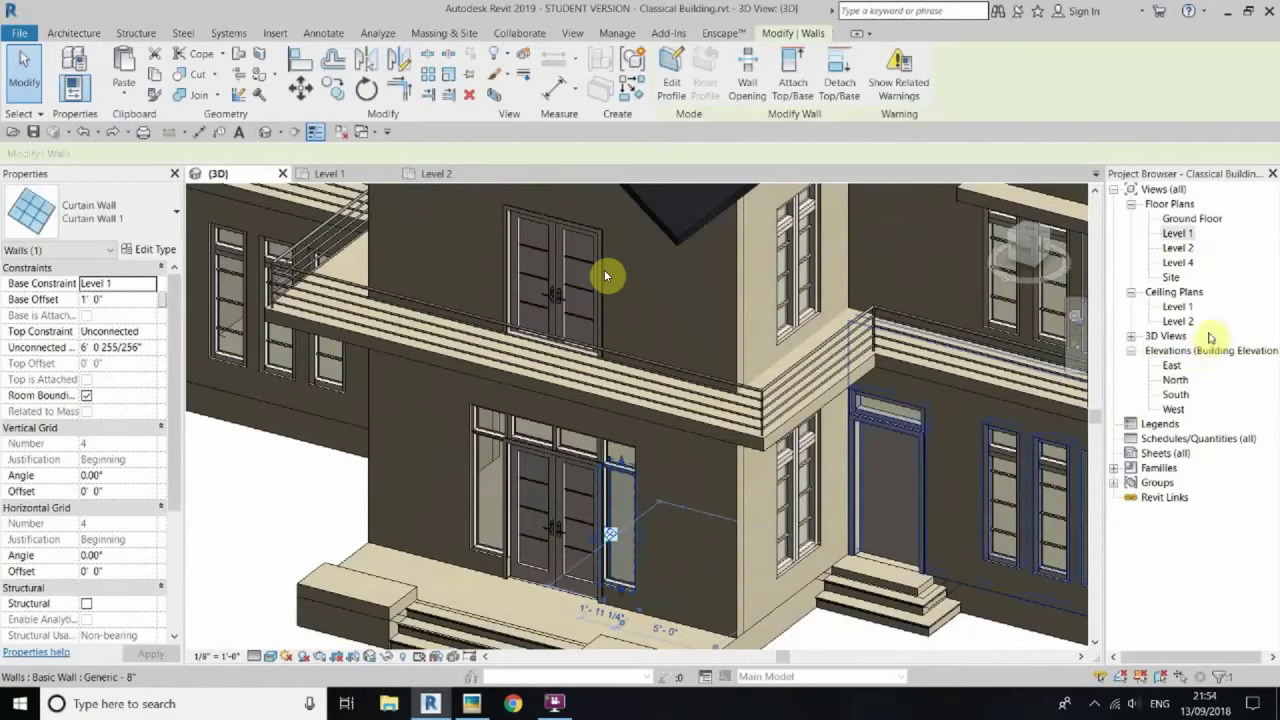
Step: Paste the copied double-door curtain wall aligned to Level 2
scroll(620, 450, "up", 2)
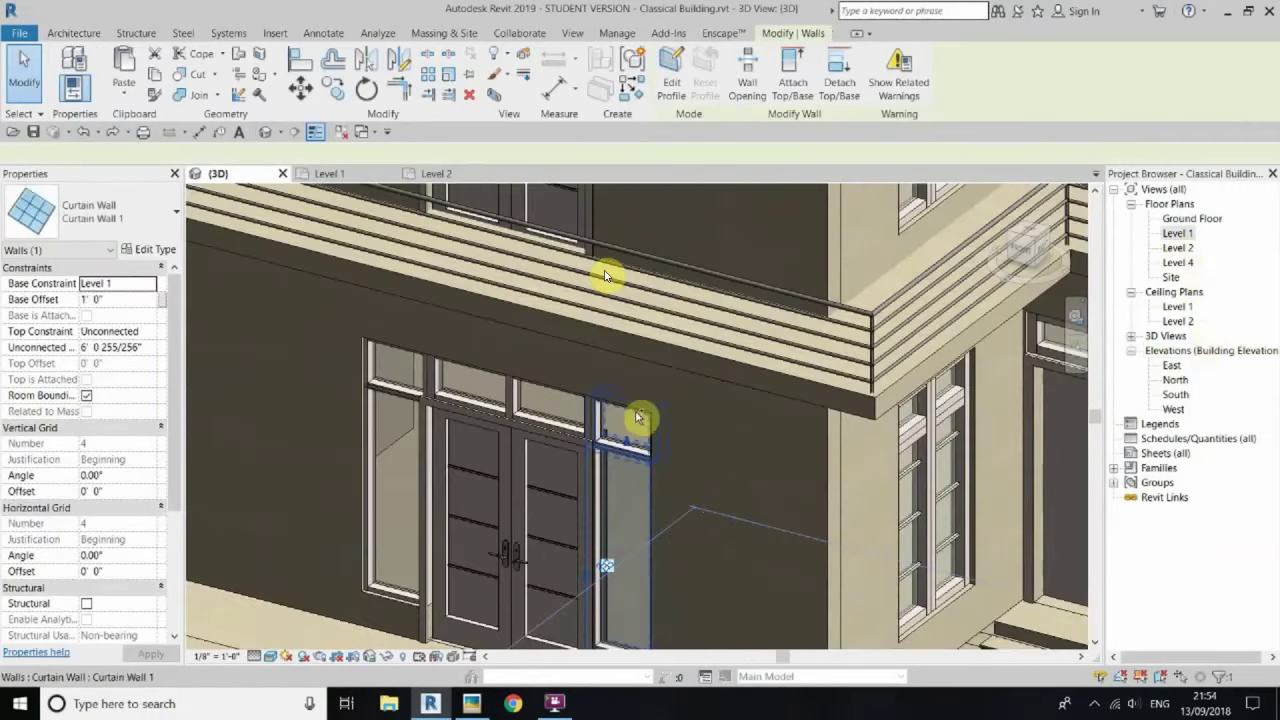
left_click(124, 97)
left_click(230, 152)
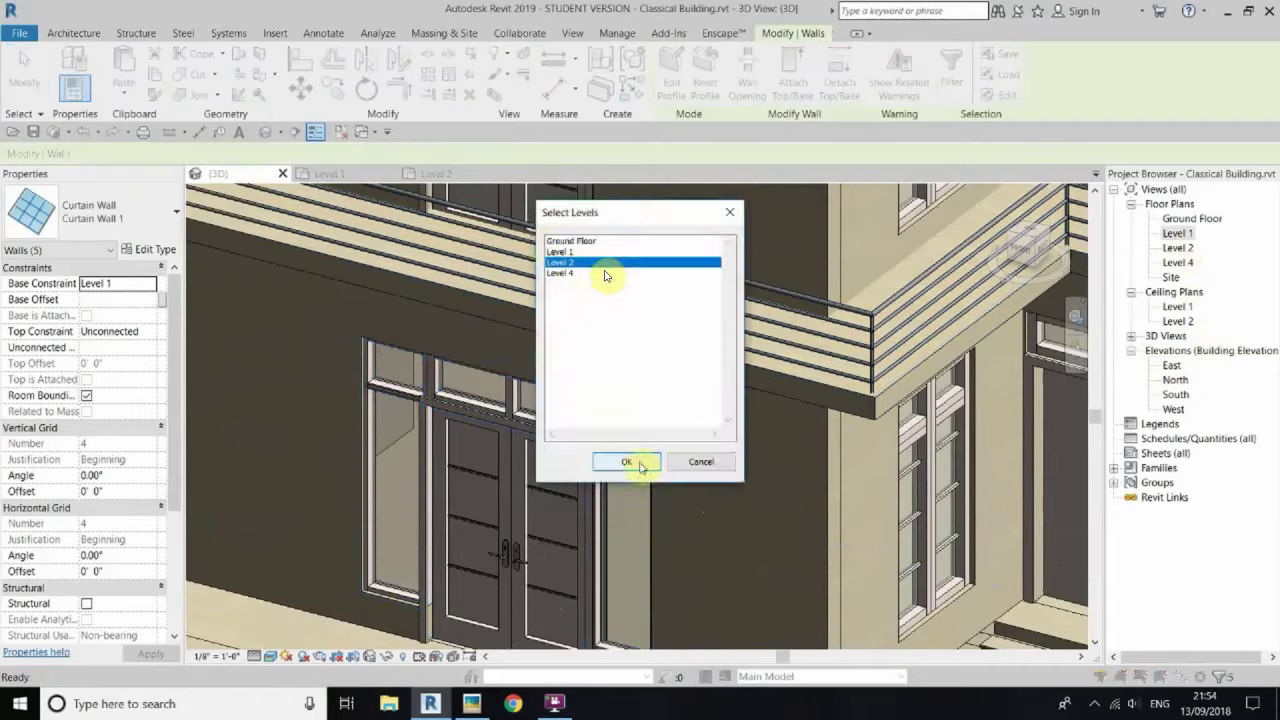
left_click(608, 277)
left_click(620, 458)
scroll(605, 276, "down", 3)
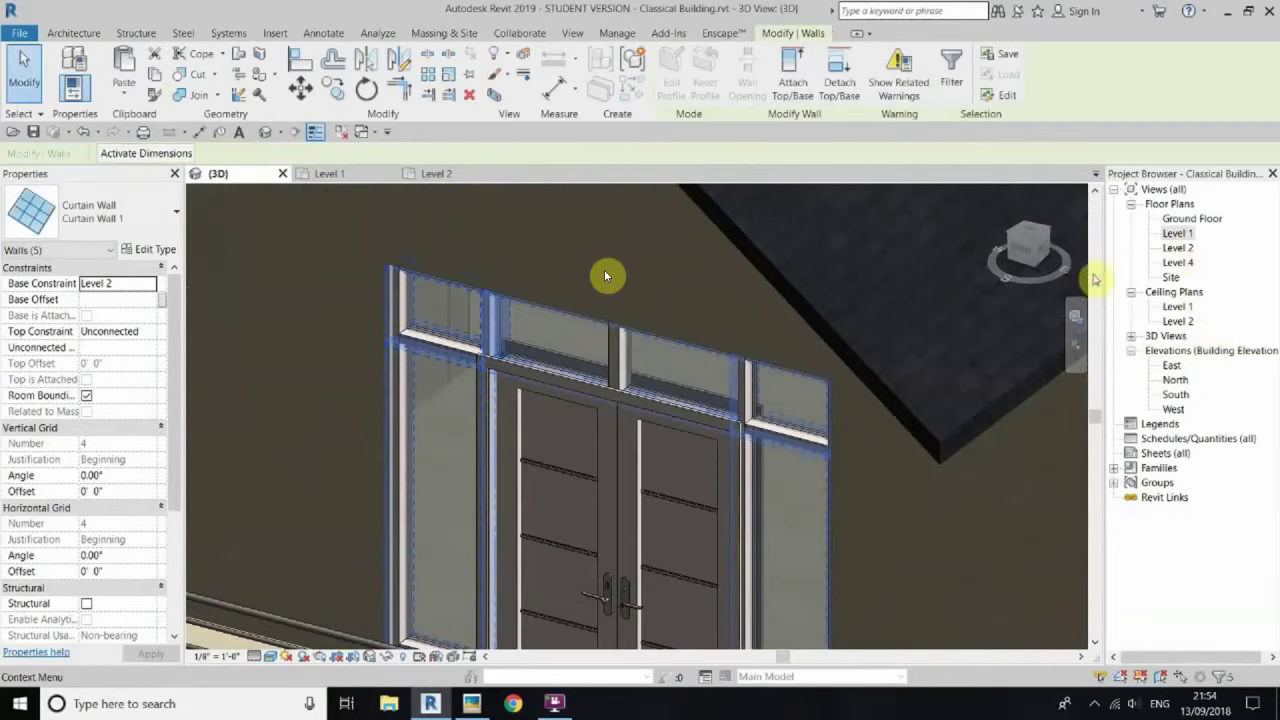
key("ctrl+Tab")
Step: Edit the pasted curtain wall's profile to give it an arched top
key("w")
key("a")
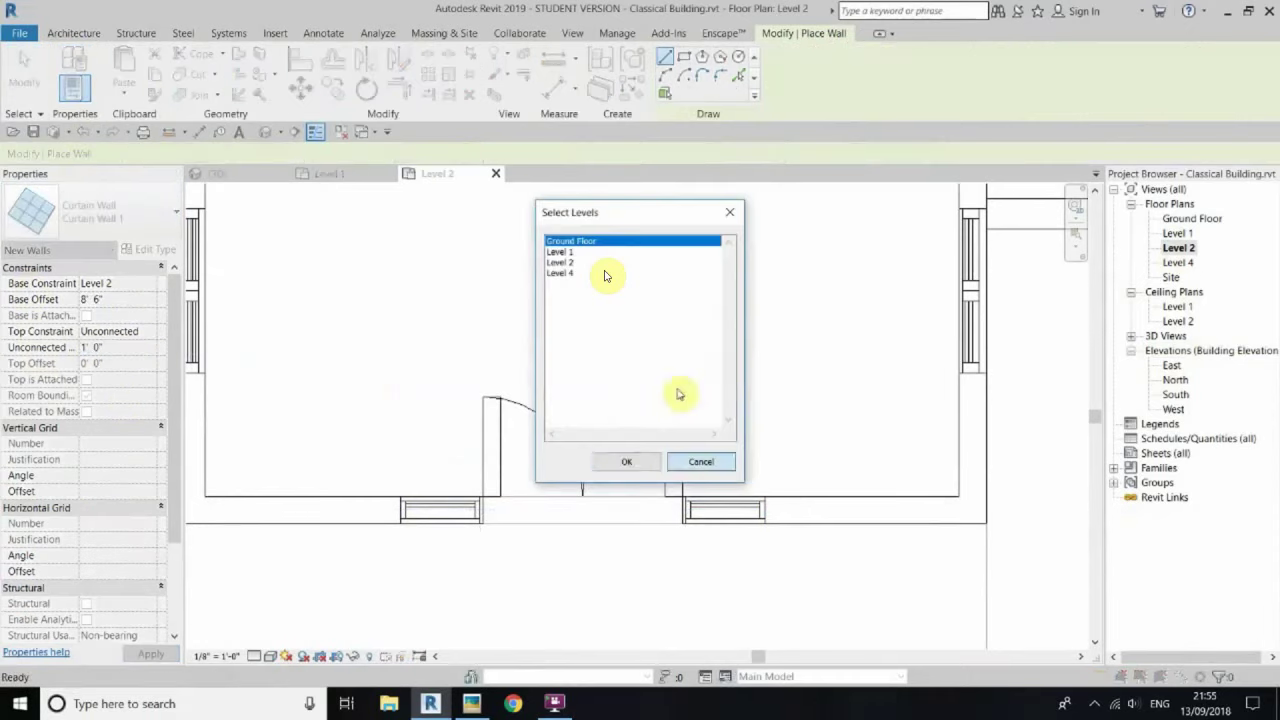
scroll(435, 408, "up", 5)
double_click(563, 400)
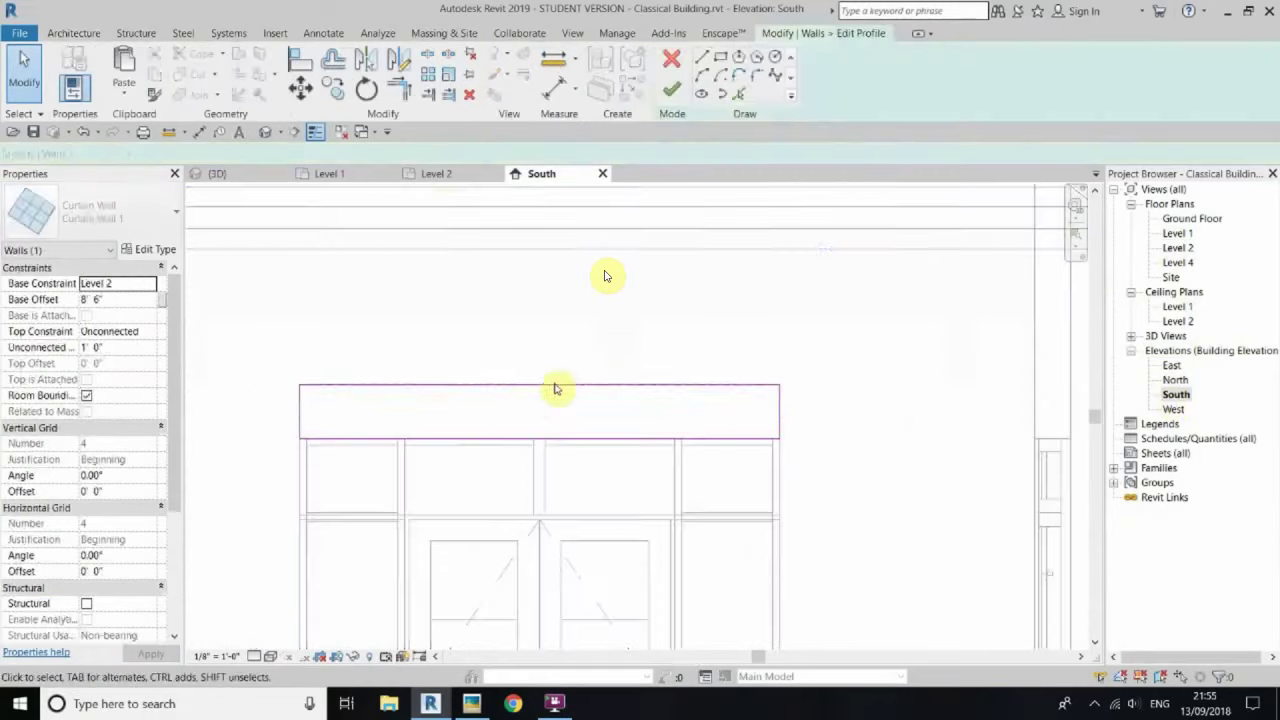
key("Escape")
left_click(300, 437)
left_click(779, 437)
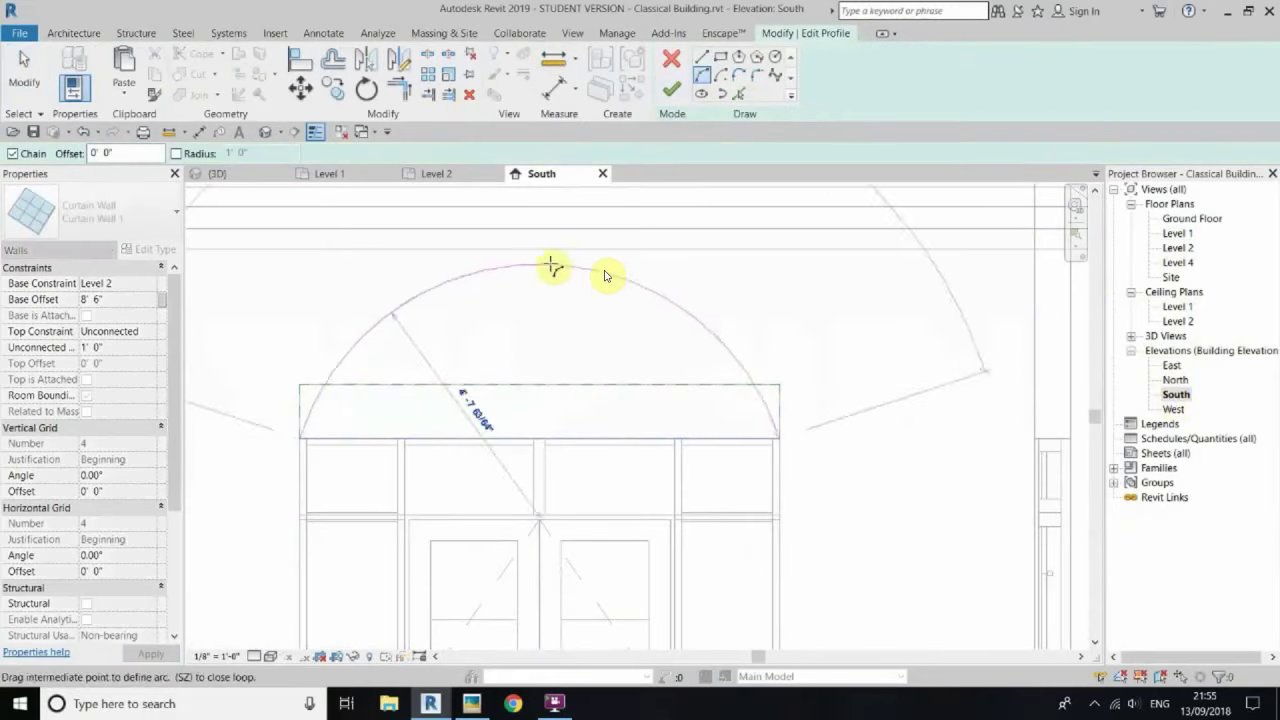
left_click(605, 276)
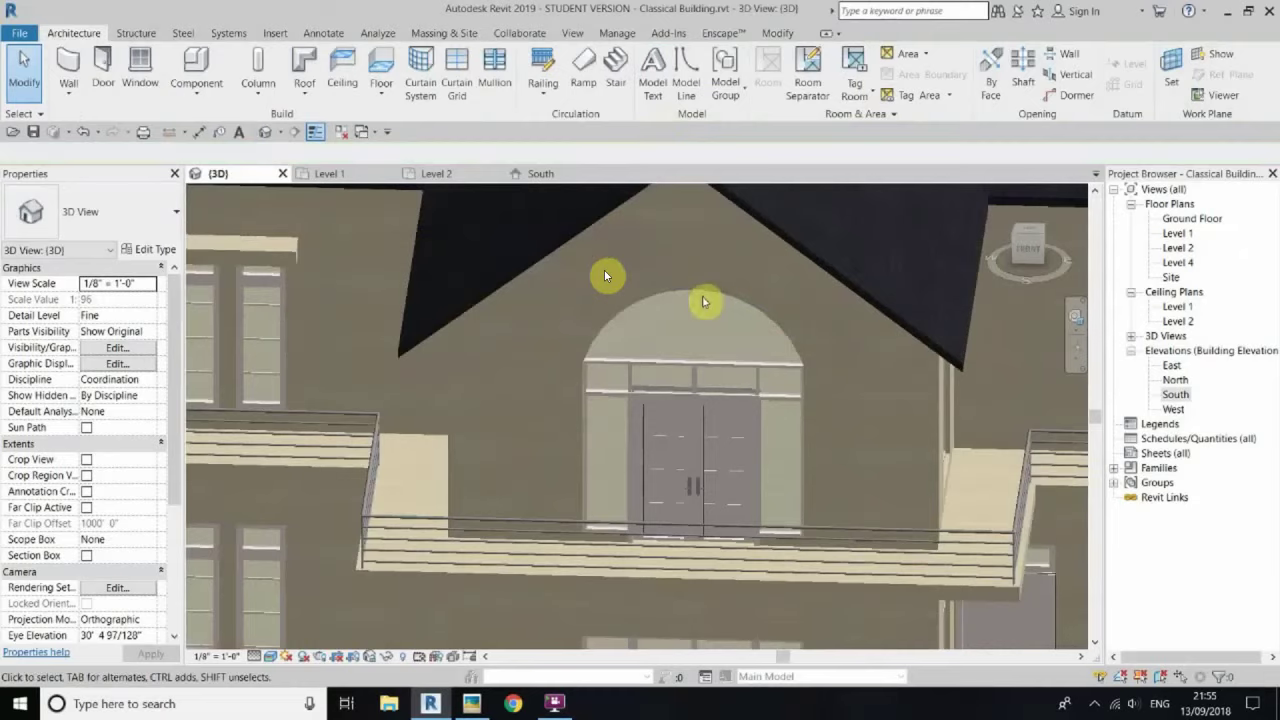
Step: Inspect the gable wall and roof around the arch by selecting them
left_click(605, 276)
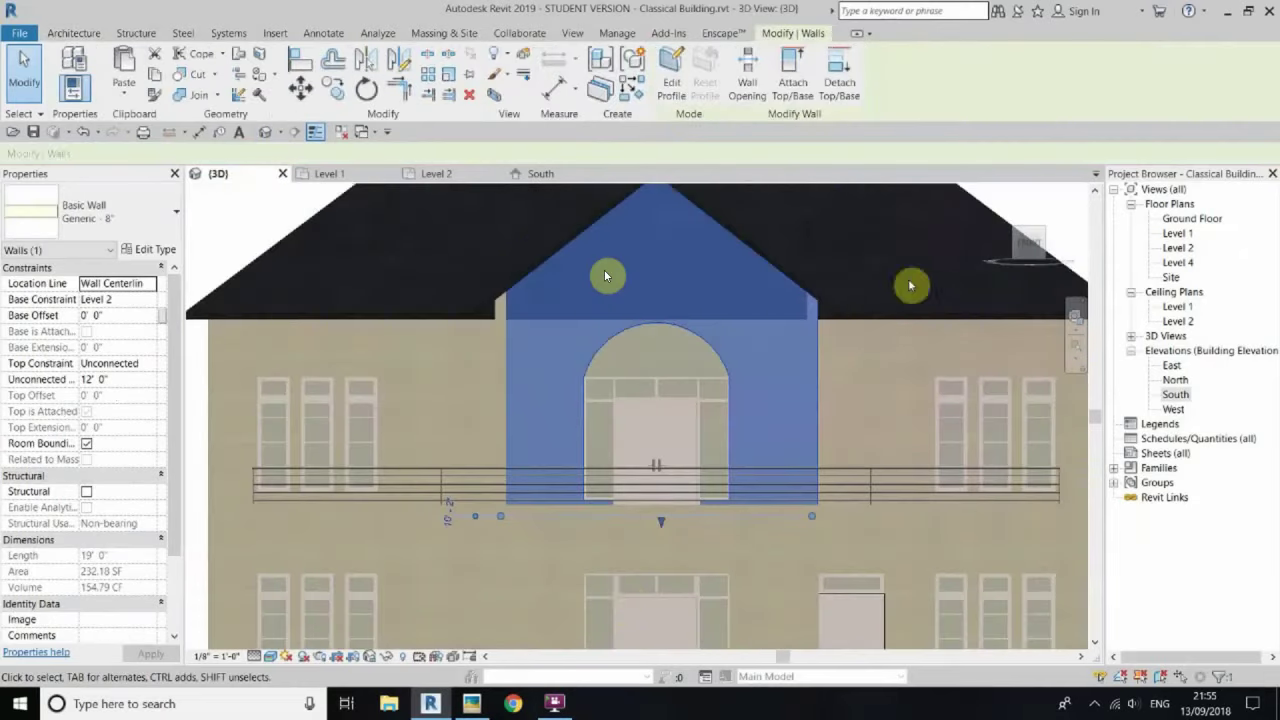
left_click(570, 202)
scroll(669, 271, "up", 2)
left_click(634, 274)
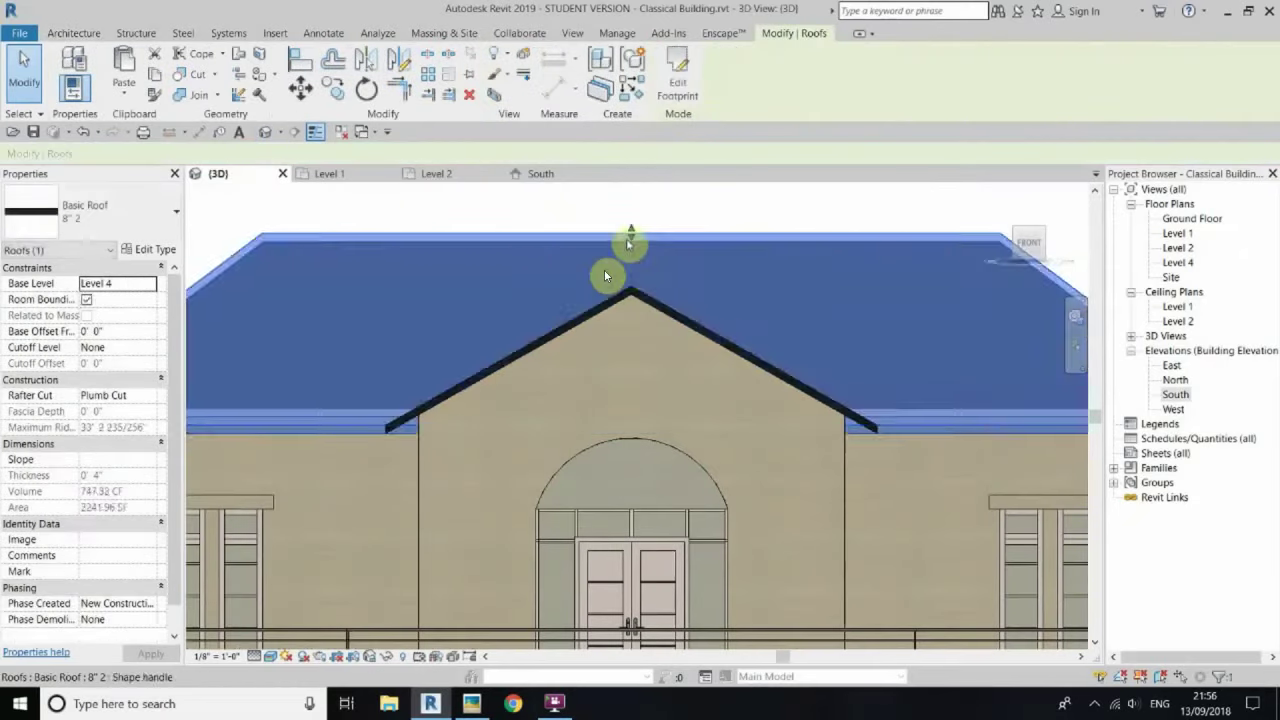
left_click(650, 222)
scroll(640, 250, "up", 3)
scroll(600, 285, "up", 2)
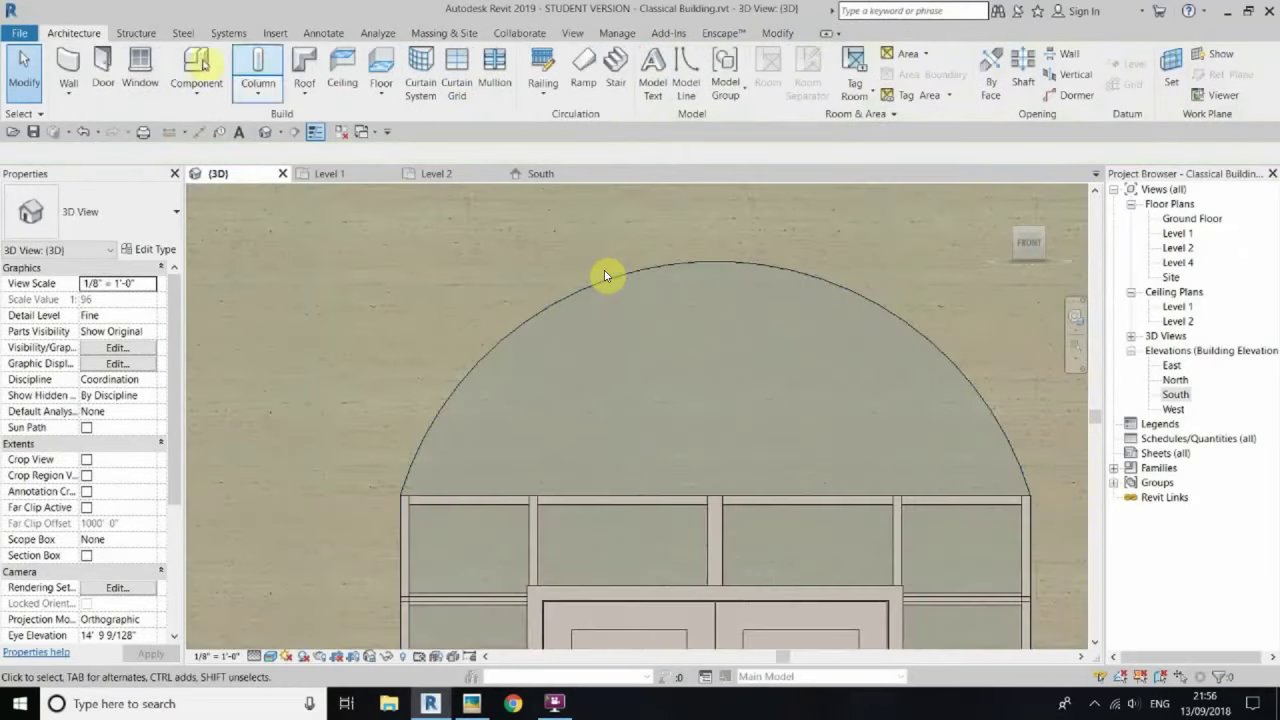
Step: Divide the arched curtain wall with two vertical curtain grid lines
left_click(456, 75)
left_click(531, 313)
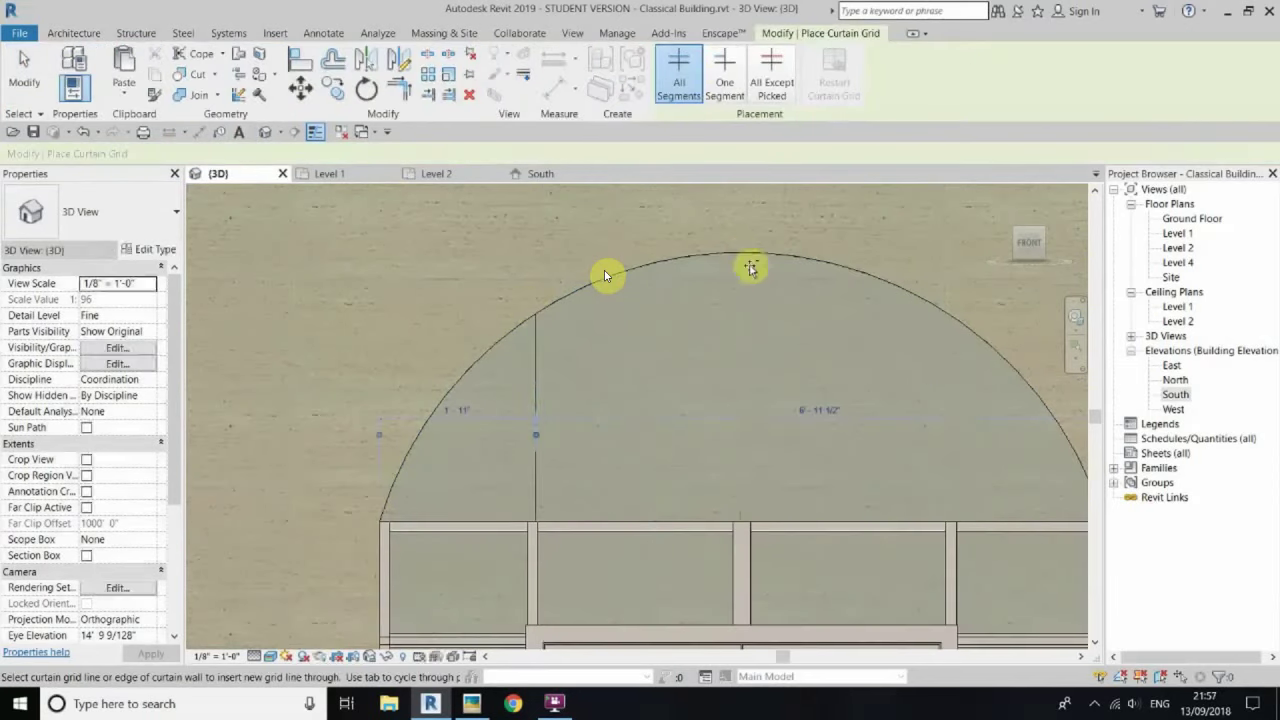
left_click(945, 327)
right_click(385, 262)
Step: Add mullions on all grid lines of the arched curtain wall
left_click(400, 303)
left_click(90, 211)
left_click(57, 326)
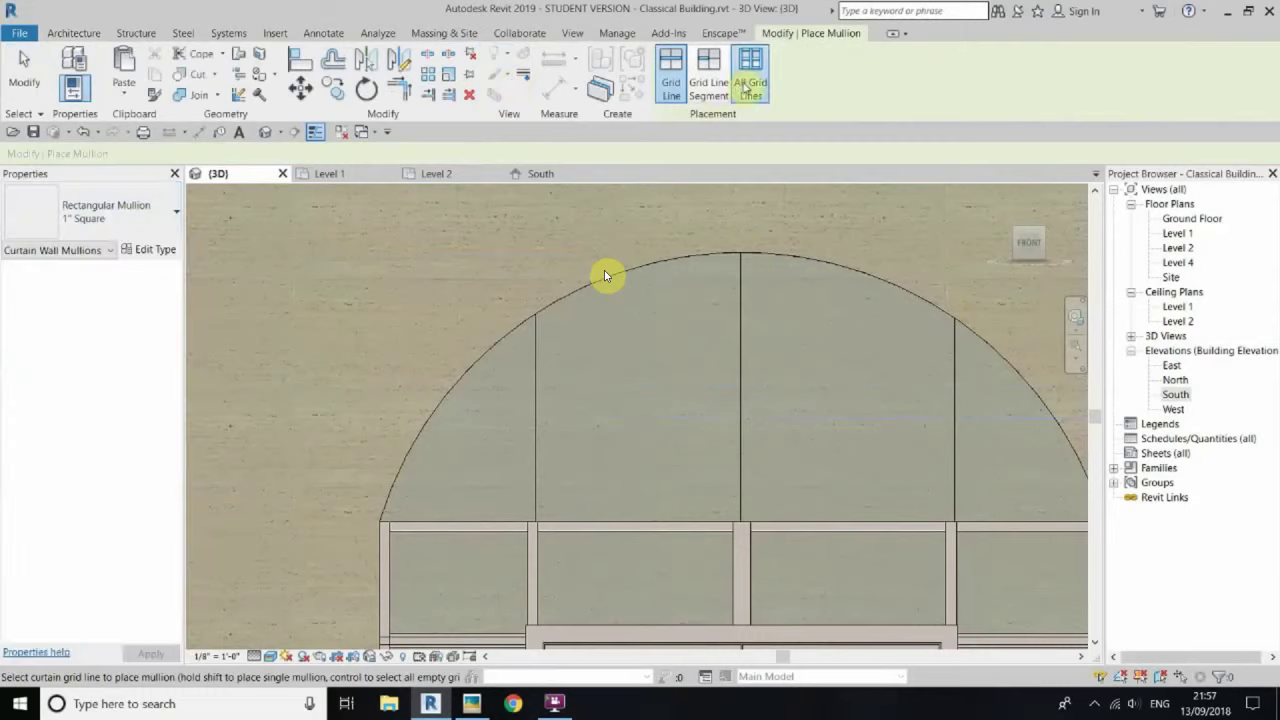
scroll(605, 276, "down", 3)
key("Escape")
key("Escape")
left_click_drag(1020, 240, 510, 342)
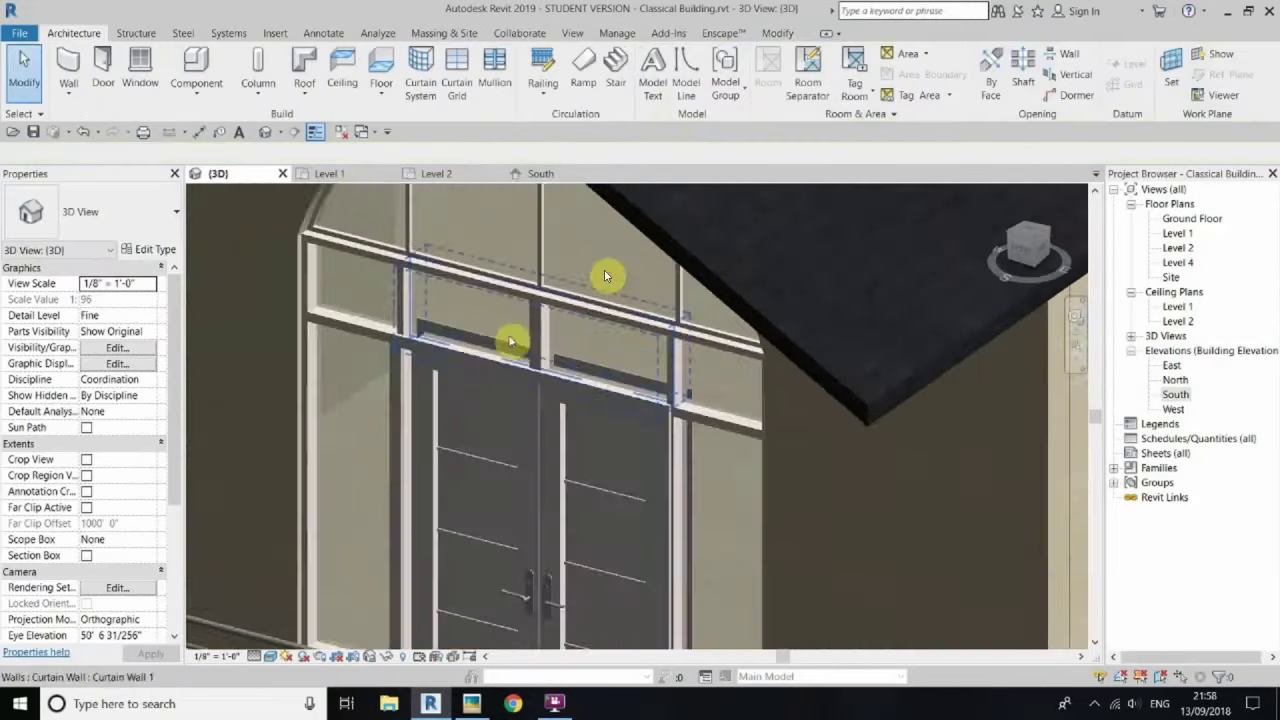
middle_click_drag(510, 342, 942, 287, "shift")
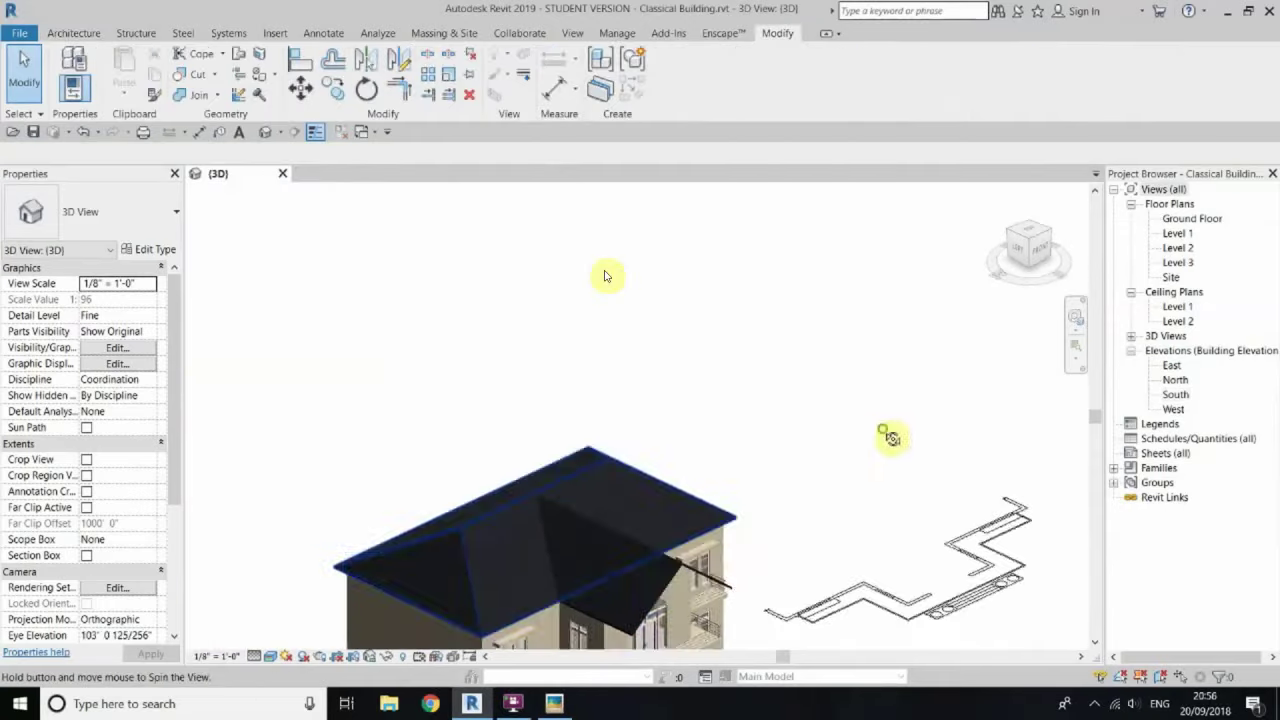
Step: Draw a 3'-high wall at 10' base offset across the Level 2 doorway
middle_click_drag(873, 437, 391, 423, "shift")
scroll(605, 276, "up", 3)
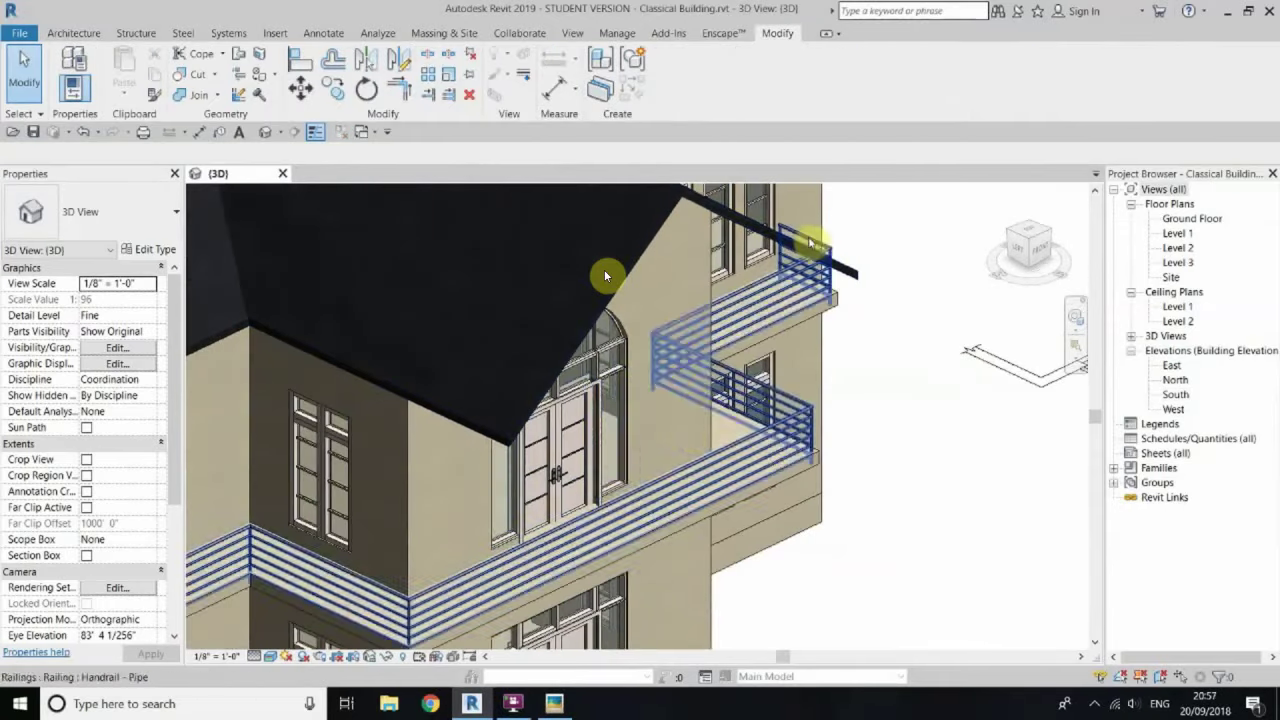
double_click(1178, 247)
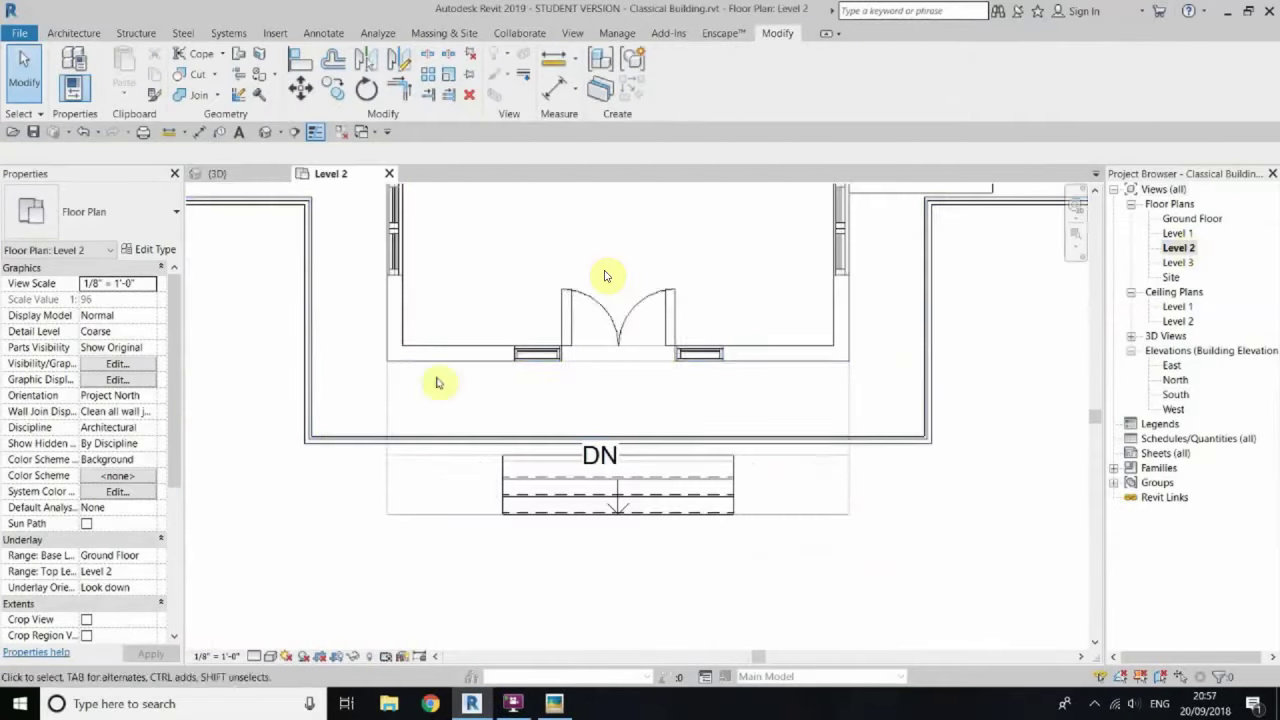
left_click(605, 276)
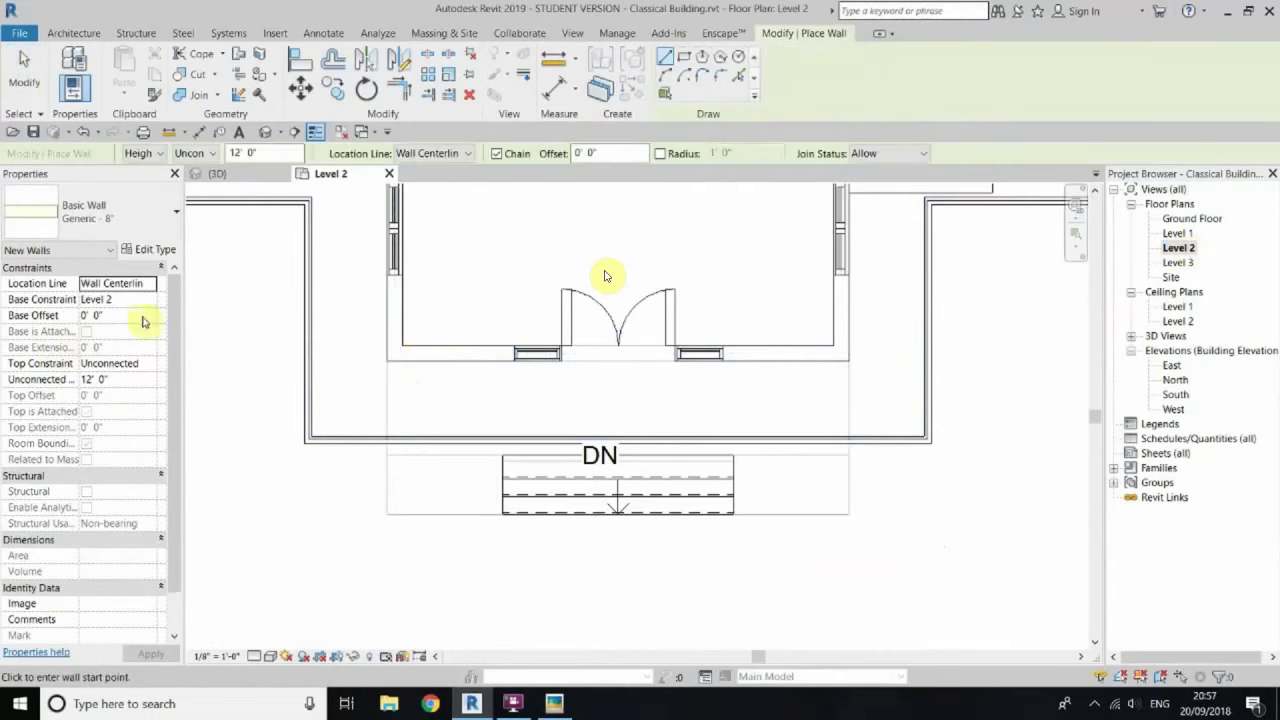
type("3' 0\"")
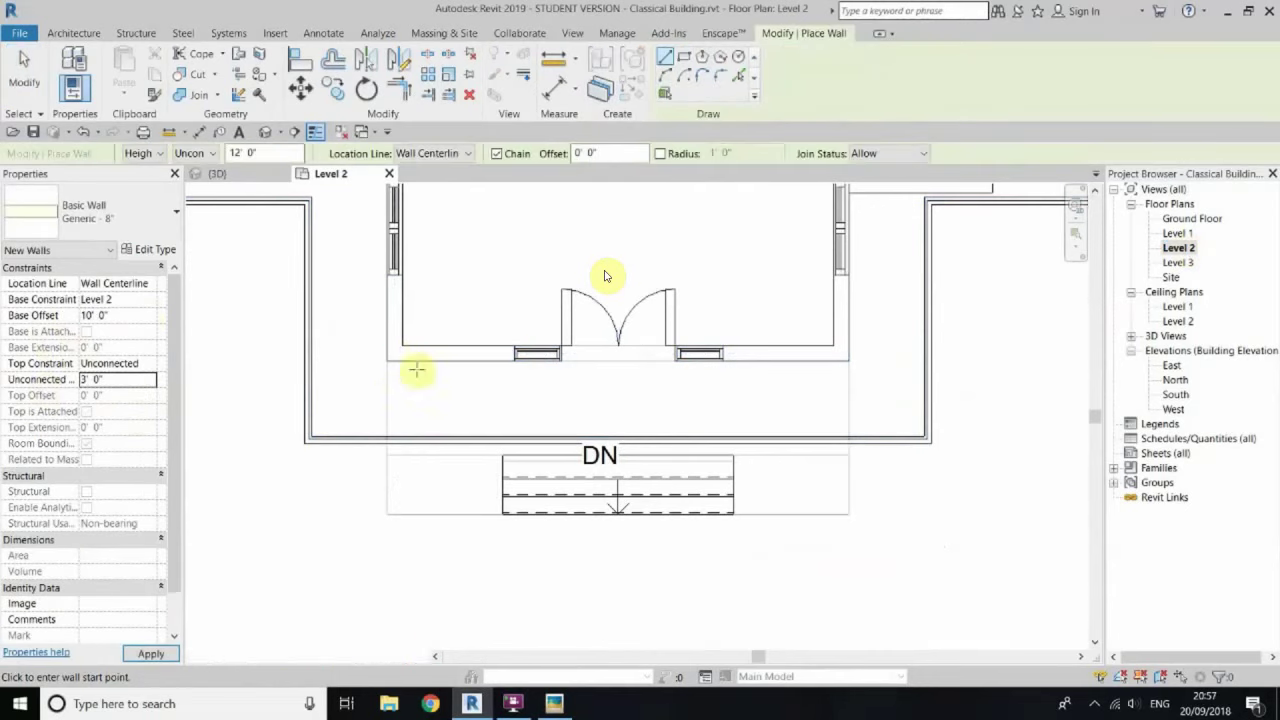
left_click(393, 497)
key("Escape")
key("Escape")
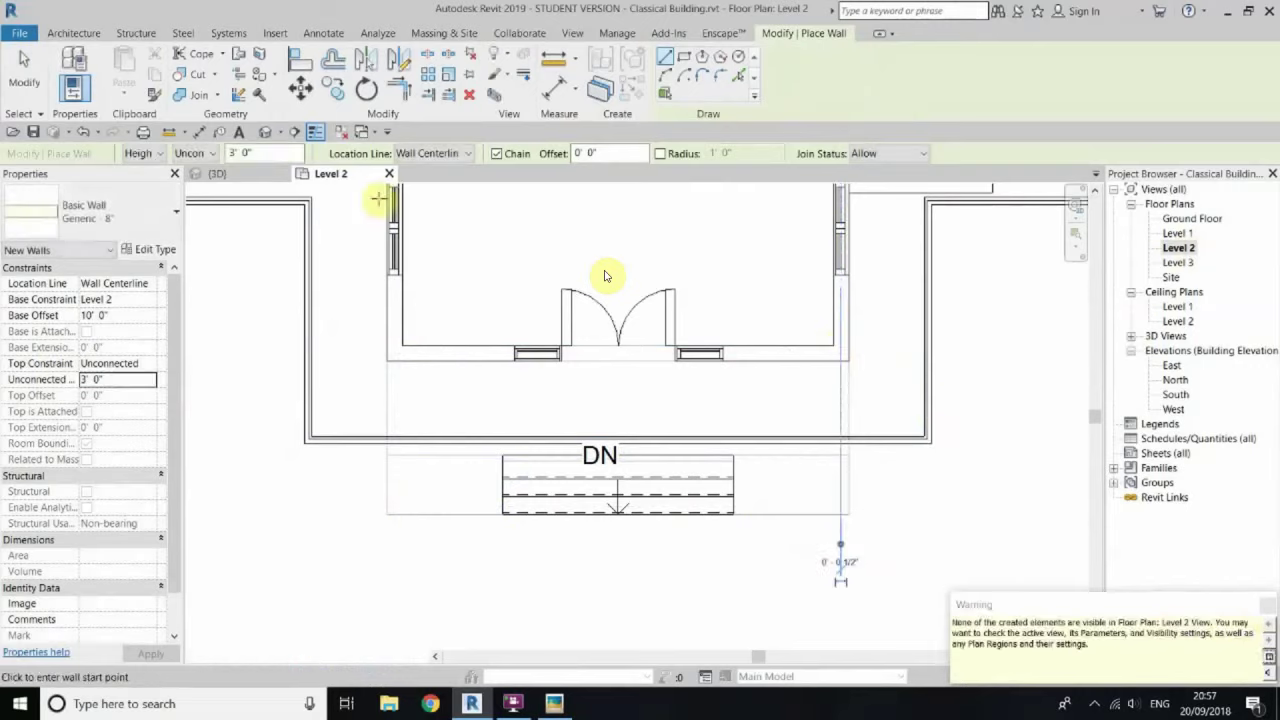
Step: Check the new infill wall in the 3D view
key("ctrl+Tab")
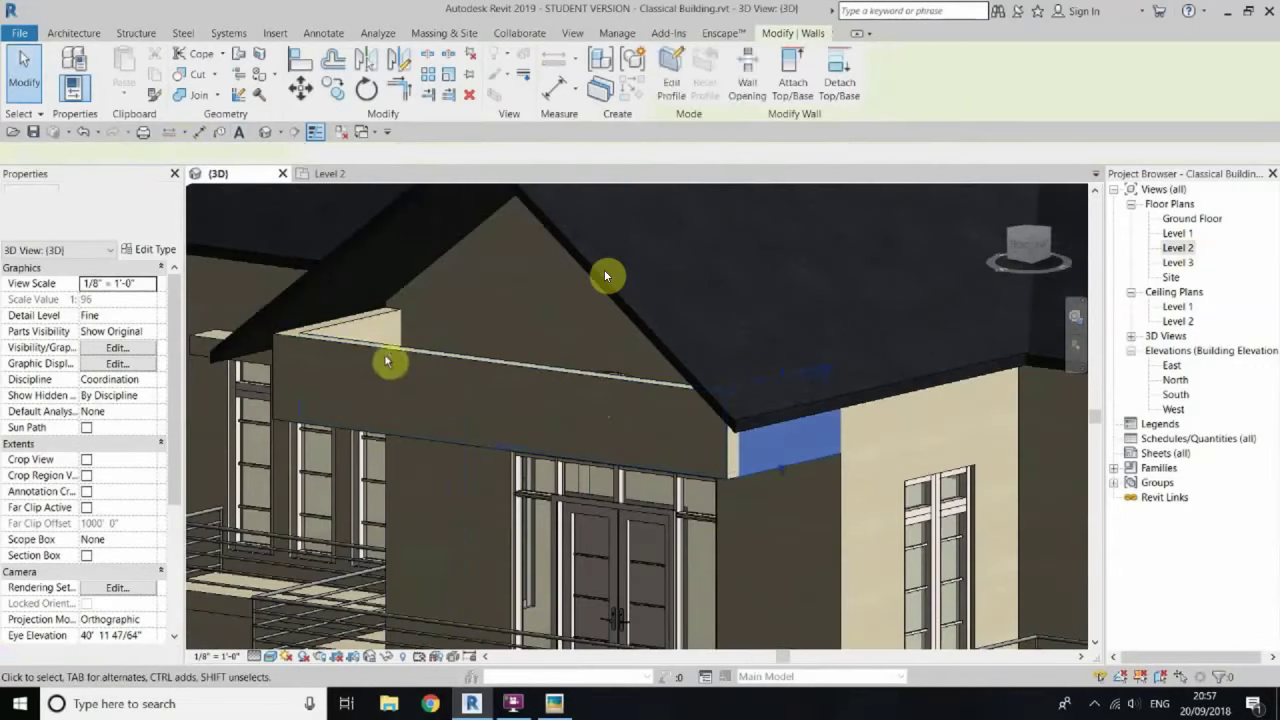
left_click(388, 361)
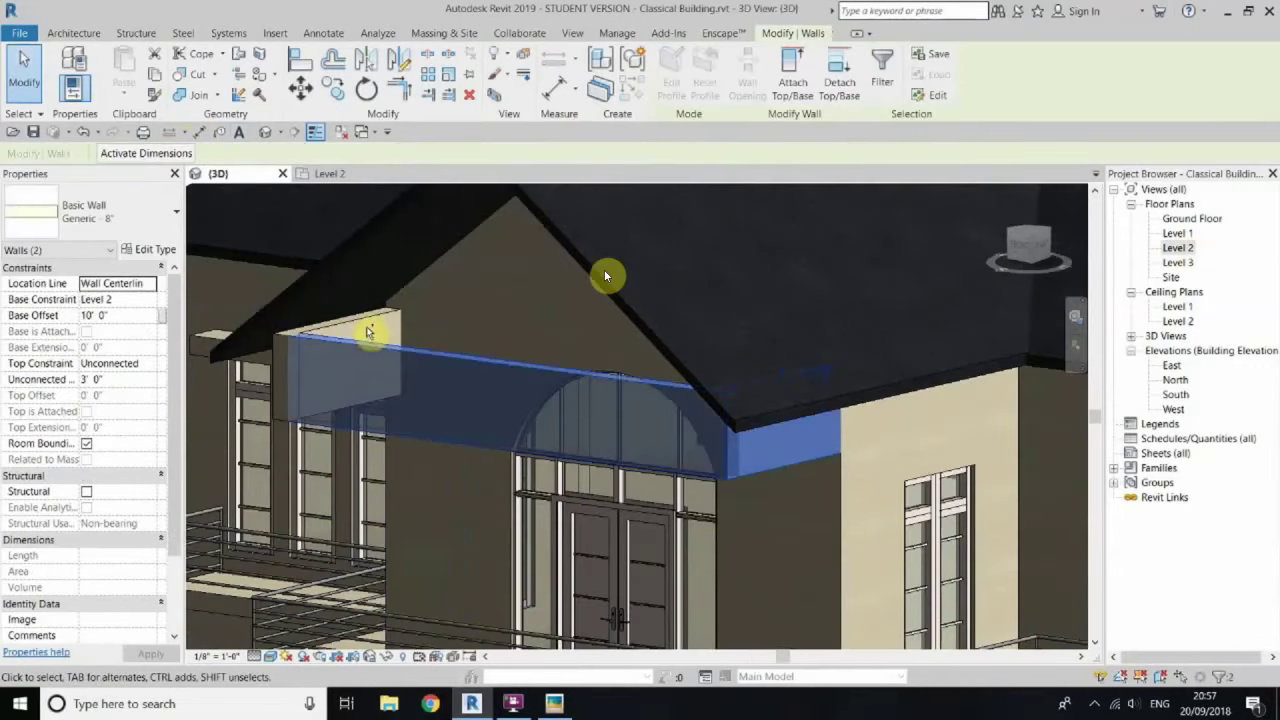
key("Escape")
middle_click_drag(605, 276, 505, 483, "shift")
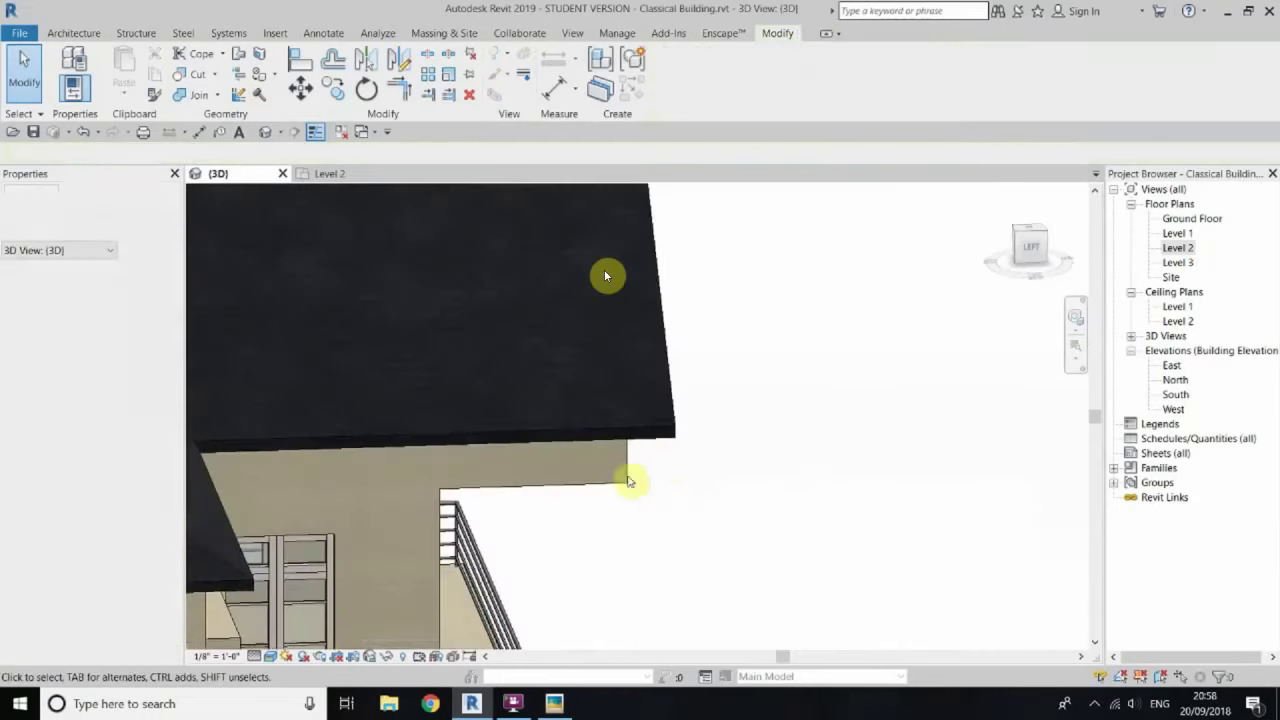
Step: Open the South elevation with shaded display
double_click(1176, 395)
scroll(605, 276, "up", 5)
left_click(270, 656)
left_click(330, 606)
Step: Start editing the profile of the infill wall above the arch
left_click(563, 414)
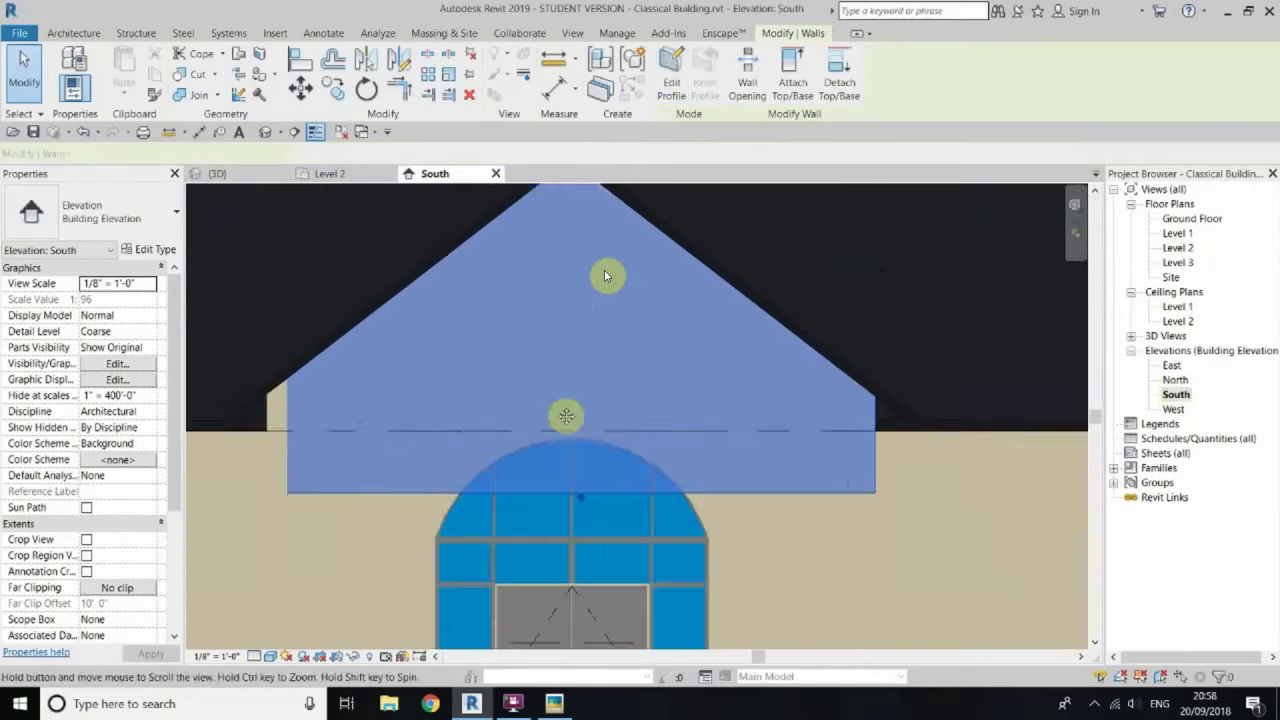
left_click(671, 72)
left_click(742, 364)
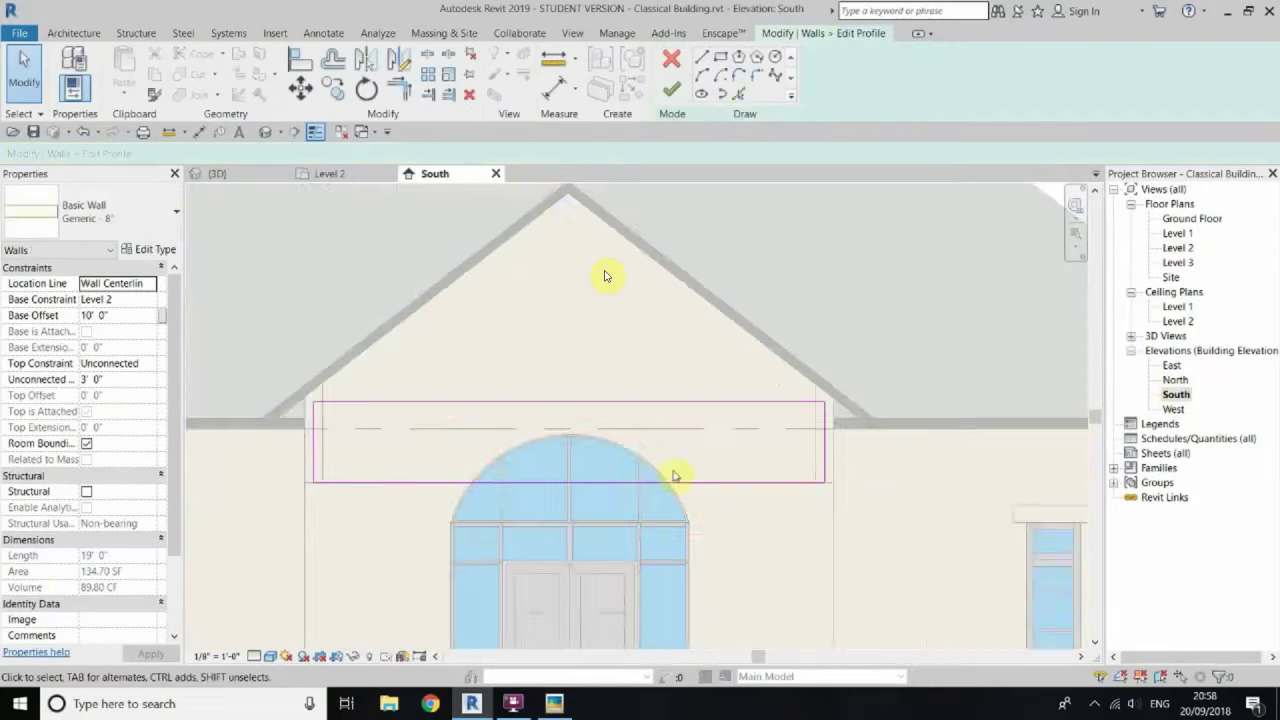
scroll(380, 456, "up", 2)
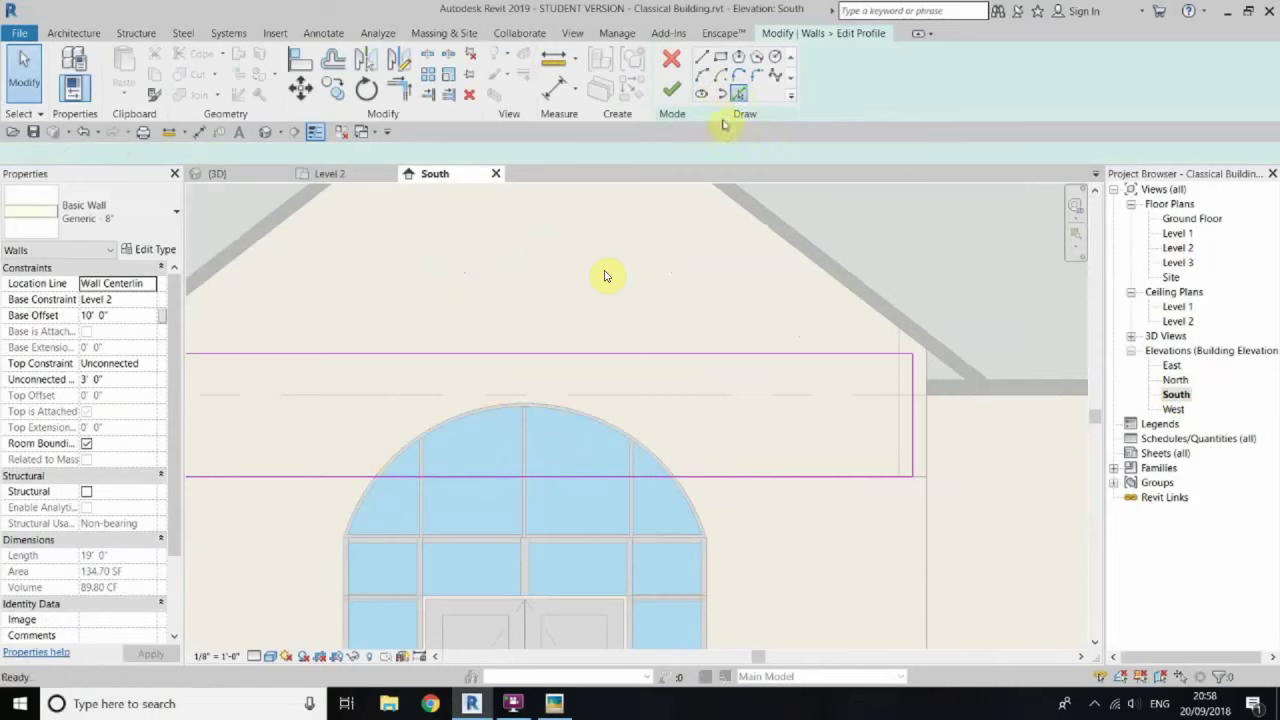
scroll(491, 398, "up", 2)
right_click(518, 272)
left_click(530, 283)
Step: Try trimming the profile sketch lines to meet the roof slopes
key("t")
key("r")
scroll(705, 470, "down", 3)
right_click(672, 333)
left_click(705, 341)
middle_click_drag(751, 268, 857, 394)
scroll(857, 394, "up", 1)
left_click(655, 344)
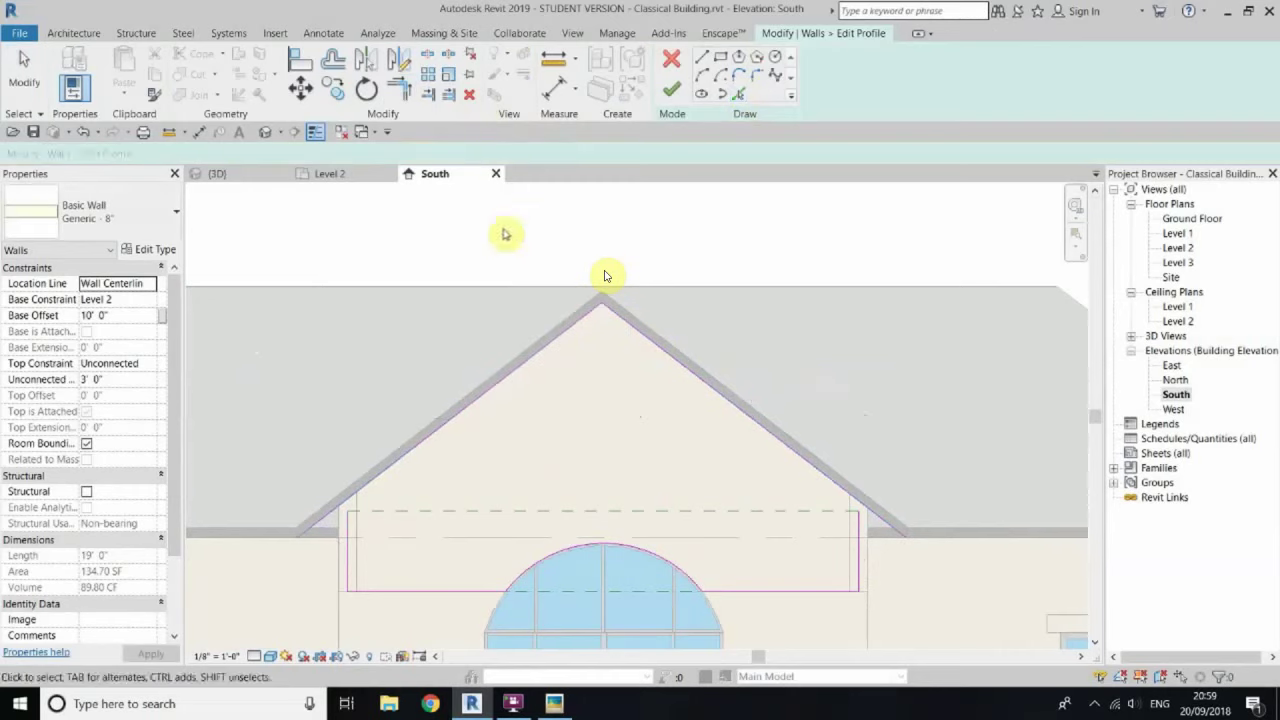
key("t")
key("r")
right_click(371, 229)
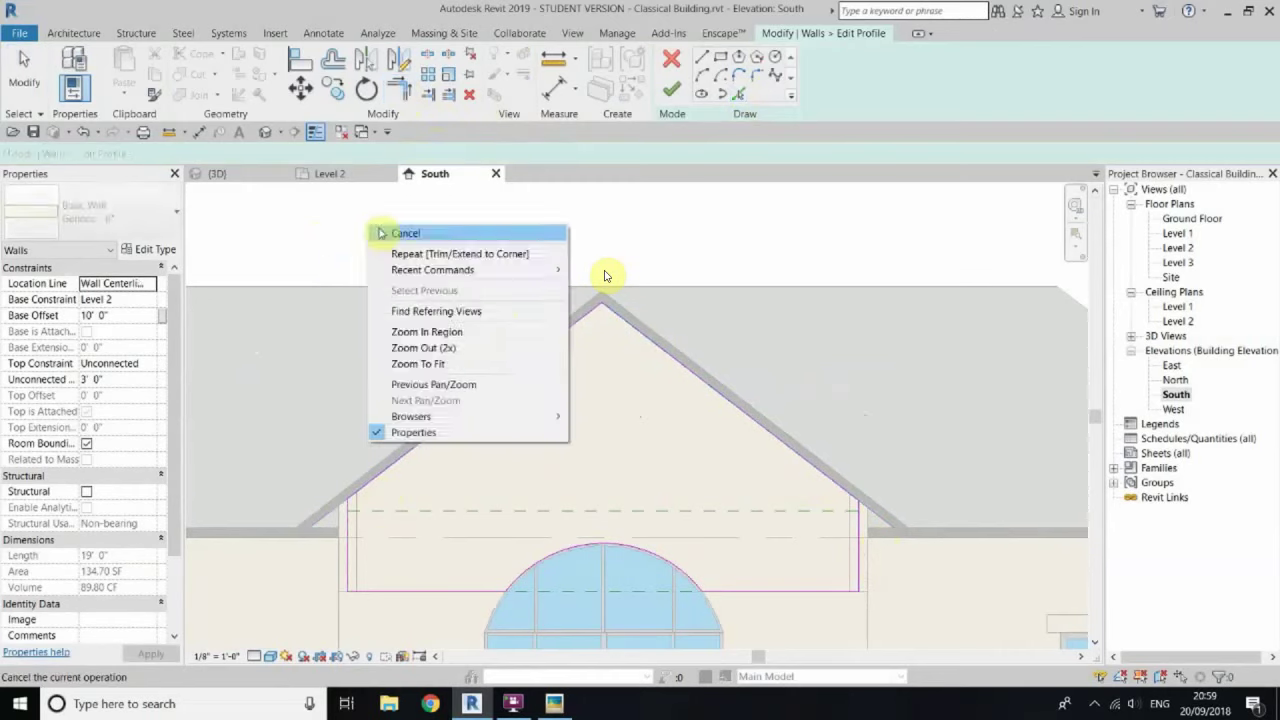
left_click(385, 236)
Step: Abandon the profile edit after the join error and return to 3D
left_click(671, 88)
key("Escape")
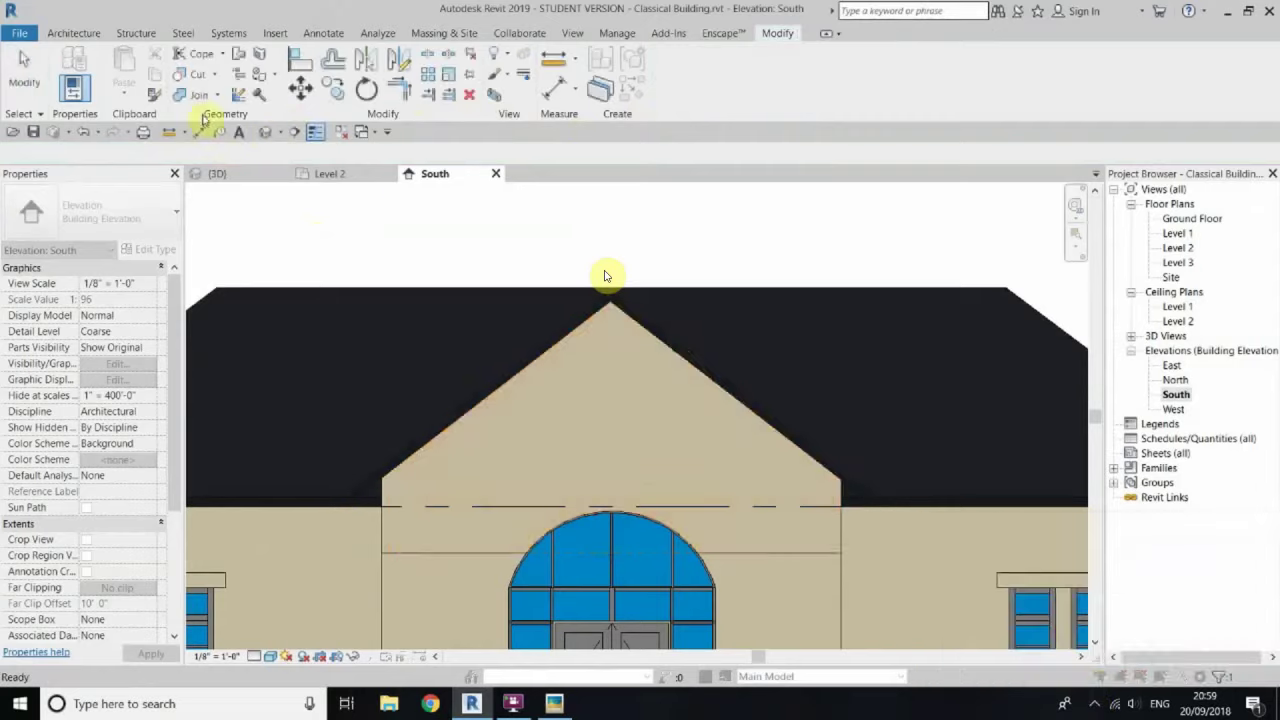
key("ctrl+Tab")
middle_click_drag(605, 275, 475, 272, "shift")
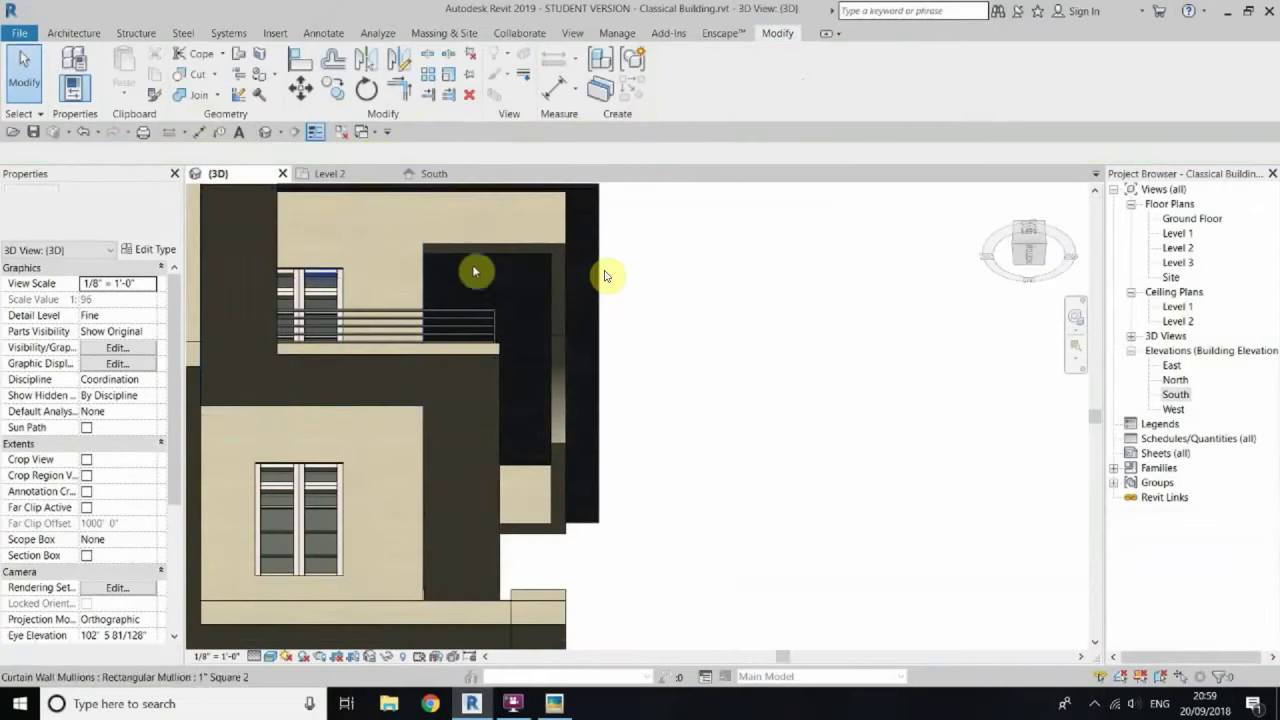
Step: In the South elevation, create an in-place Generic Models element named Generic Models 1
double_click(1180, 396)
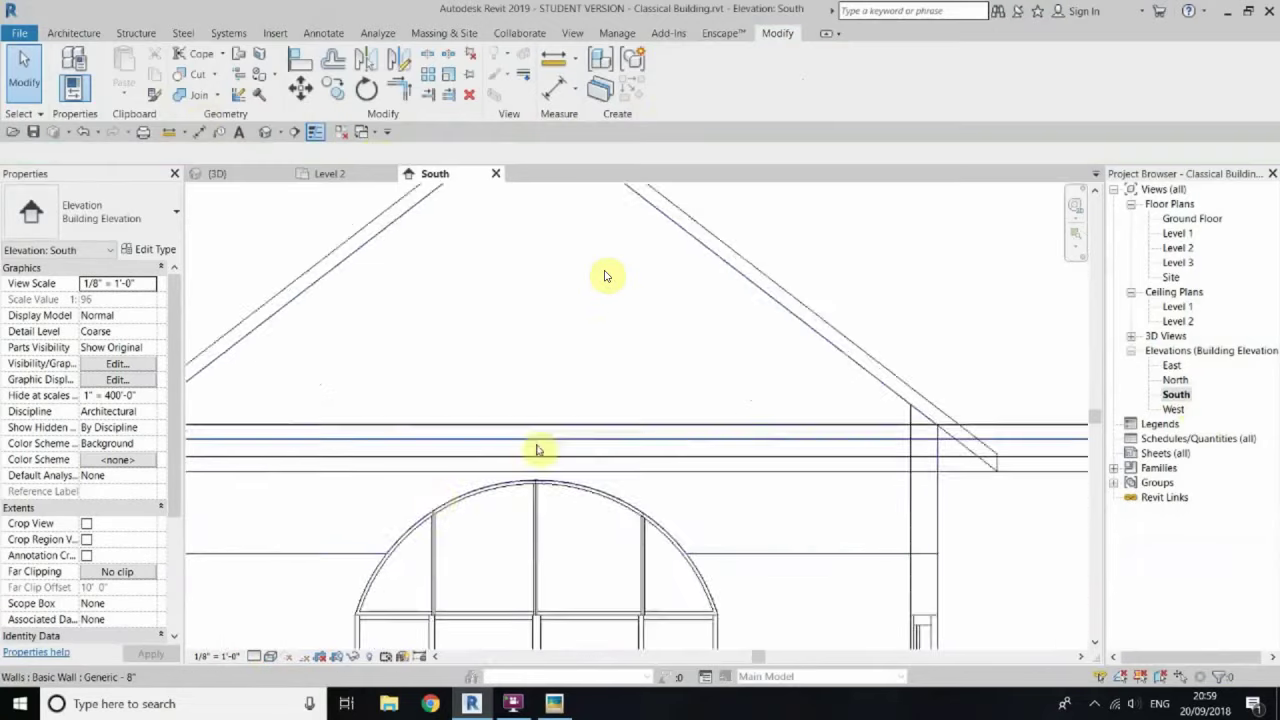
scroll(605, 275, "down", 3)
left_click(52, 31)
left_click(196, 92)
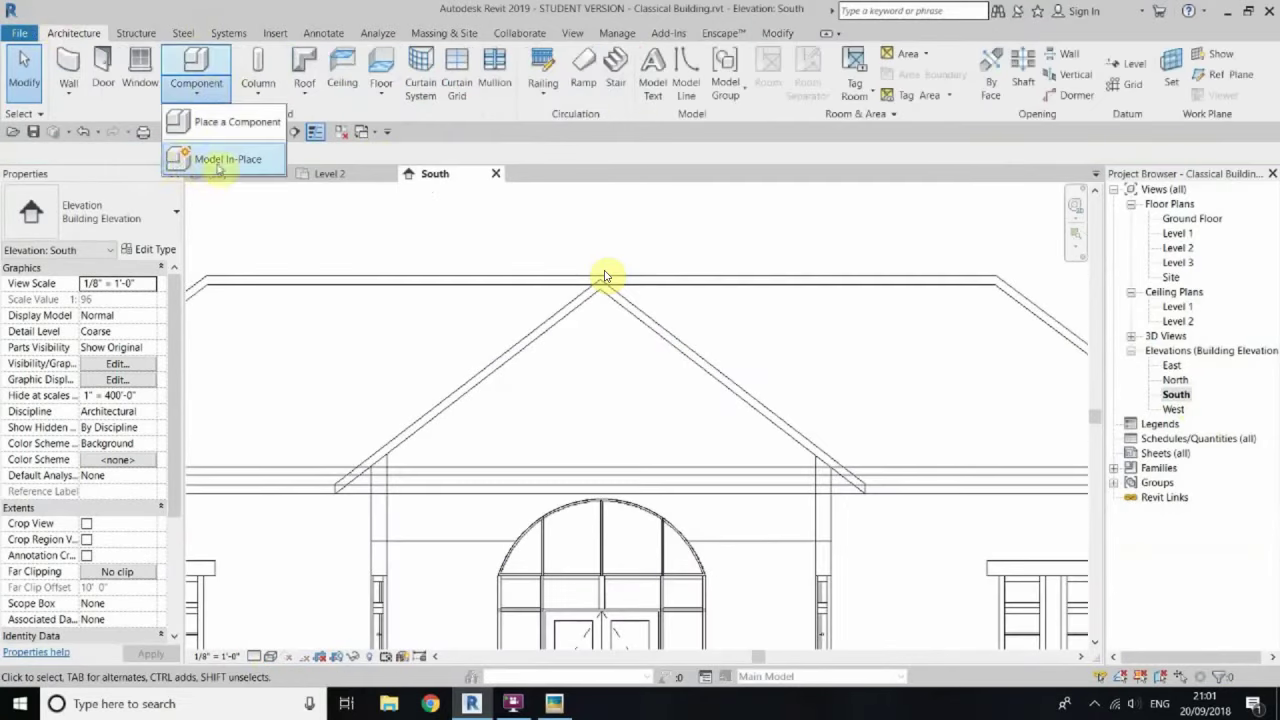
left_click(205, 157)
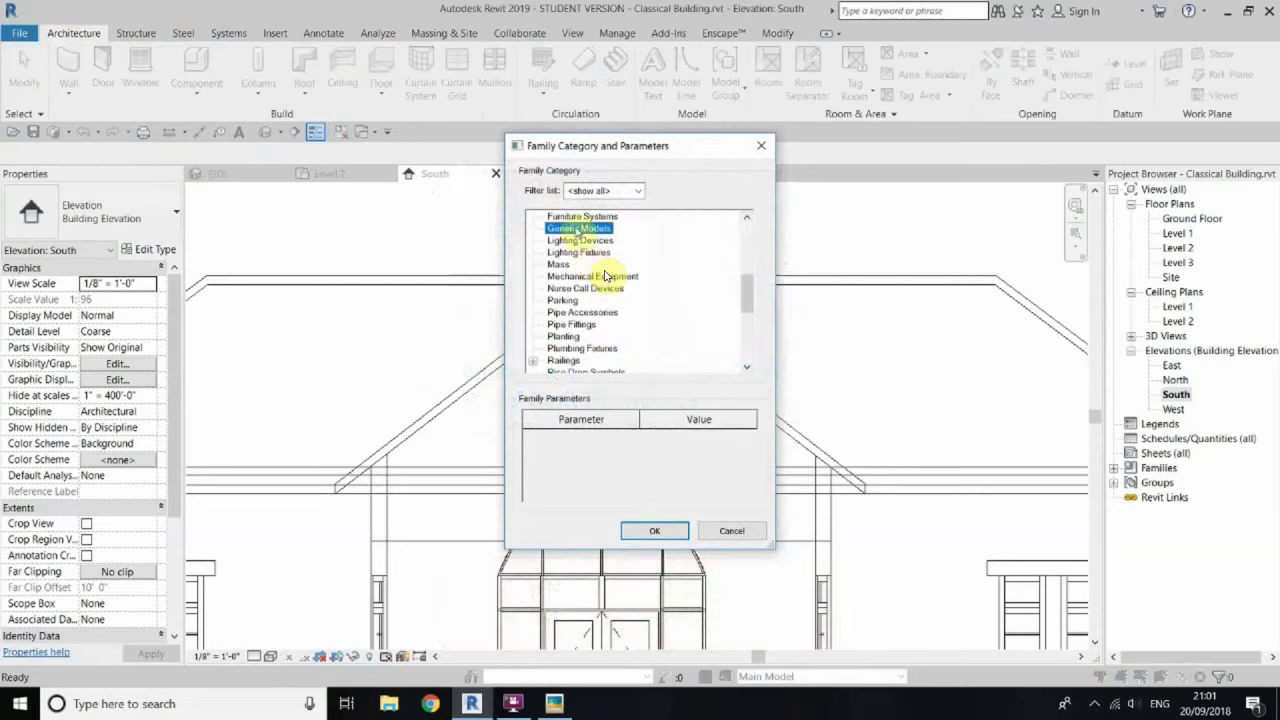
key("Return")
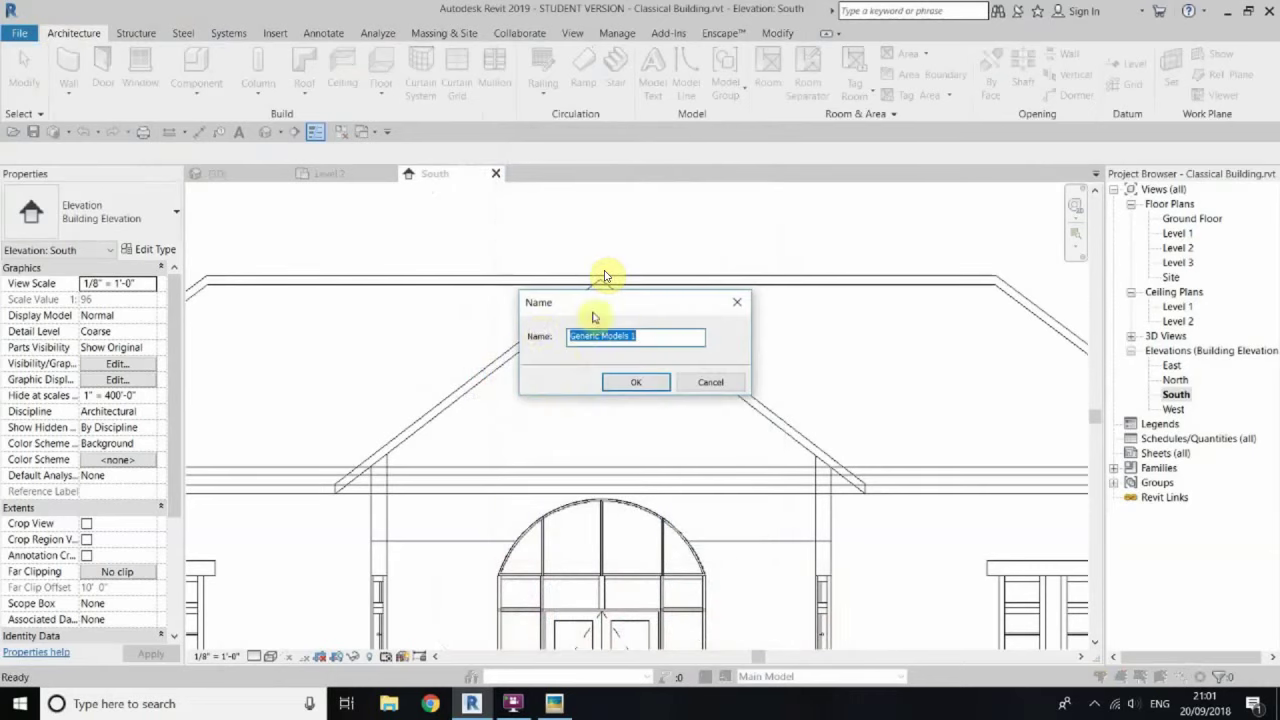
left_click(633, 380)
scroll(414, 306, "up", 2)
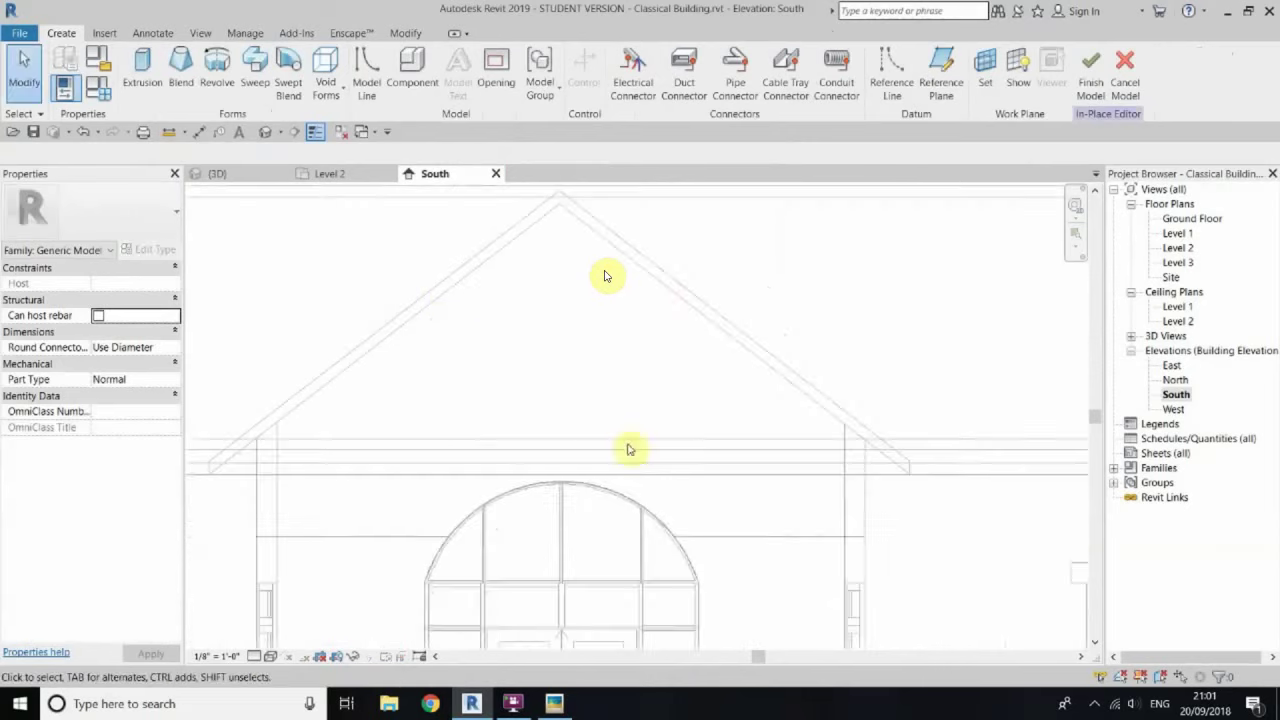
Step: Start an extrusion on the gable wall's plane and trace the roof outline
left_click(125, 88)
mouse_move(531, 247)
left_mouse_down()
mouse_move(371, 266)
mouse_move(545, 185)
left_mouse_up()
left_click(560, 401)
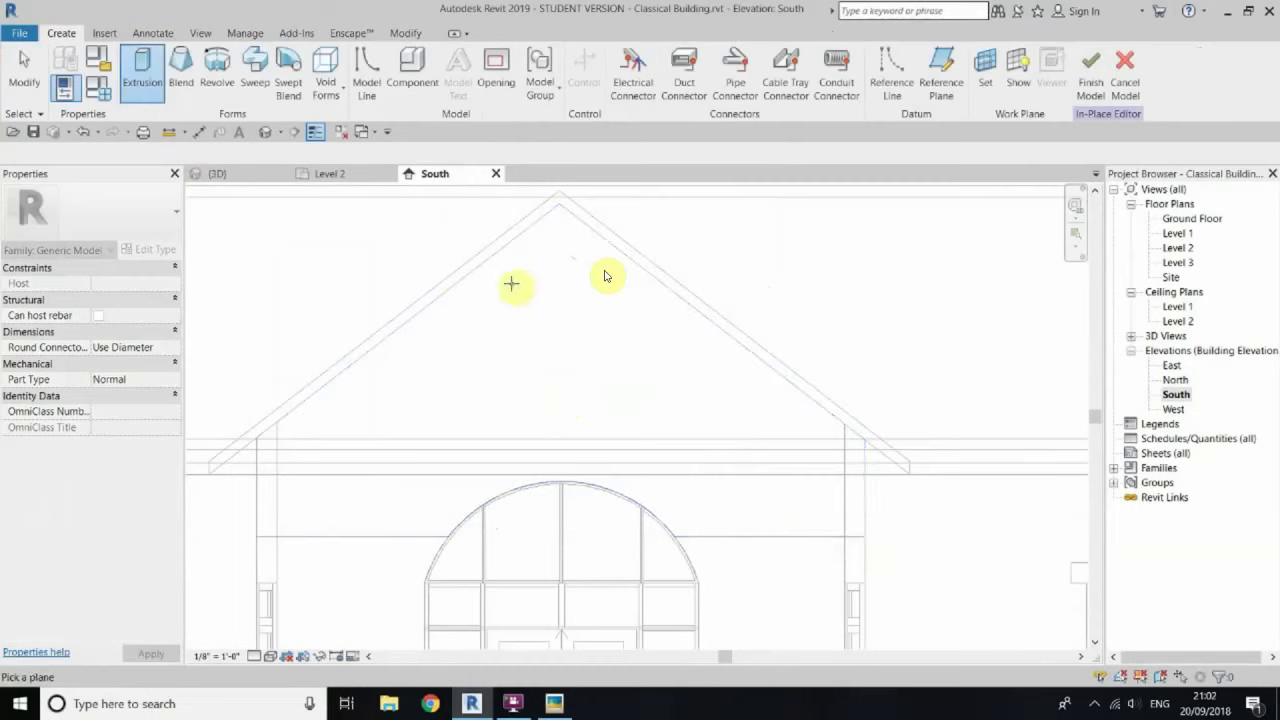
left_click(736, 535)
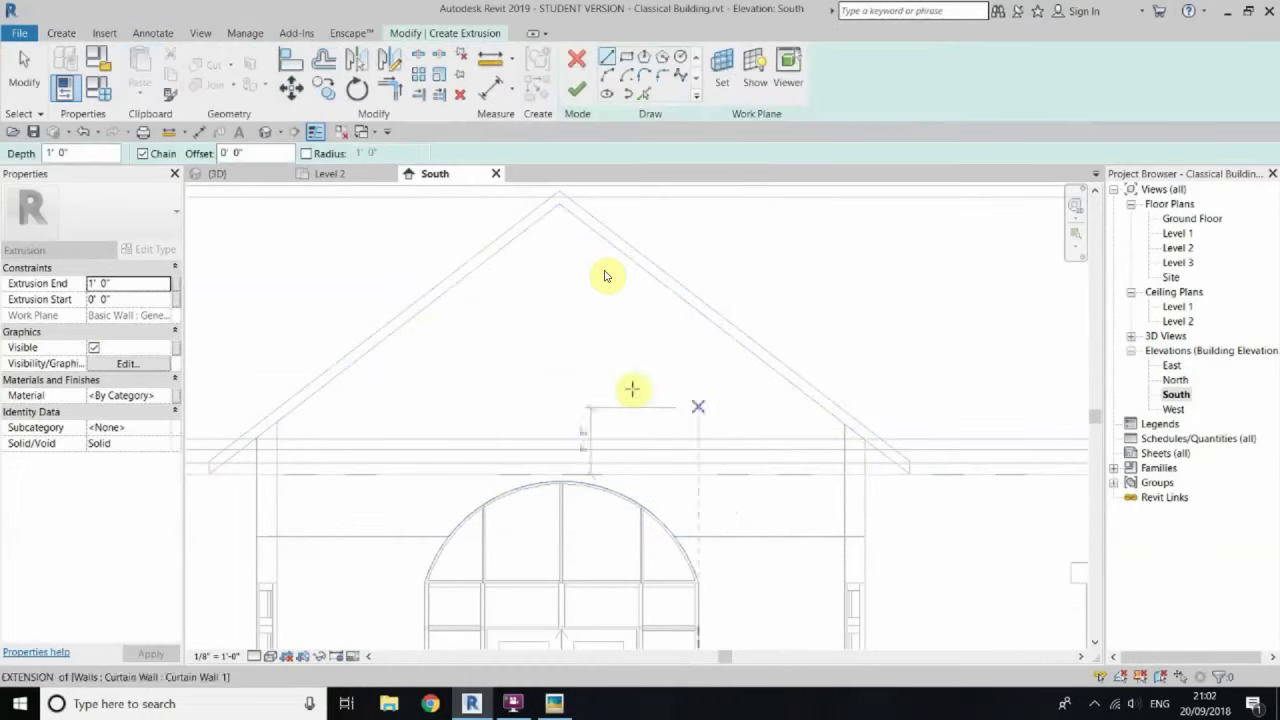
middle_click_drag(457, 337, 509, 342)
left_click(394, 549)
scroll(680, 509, "up", 2)
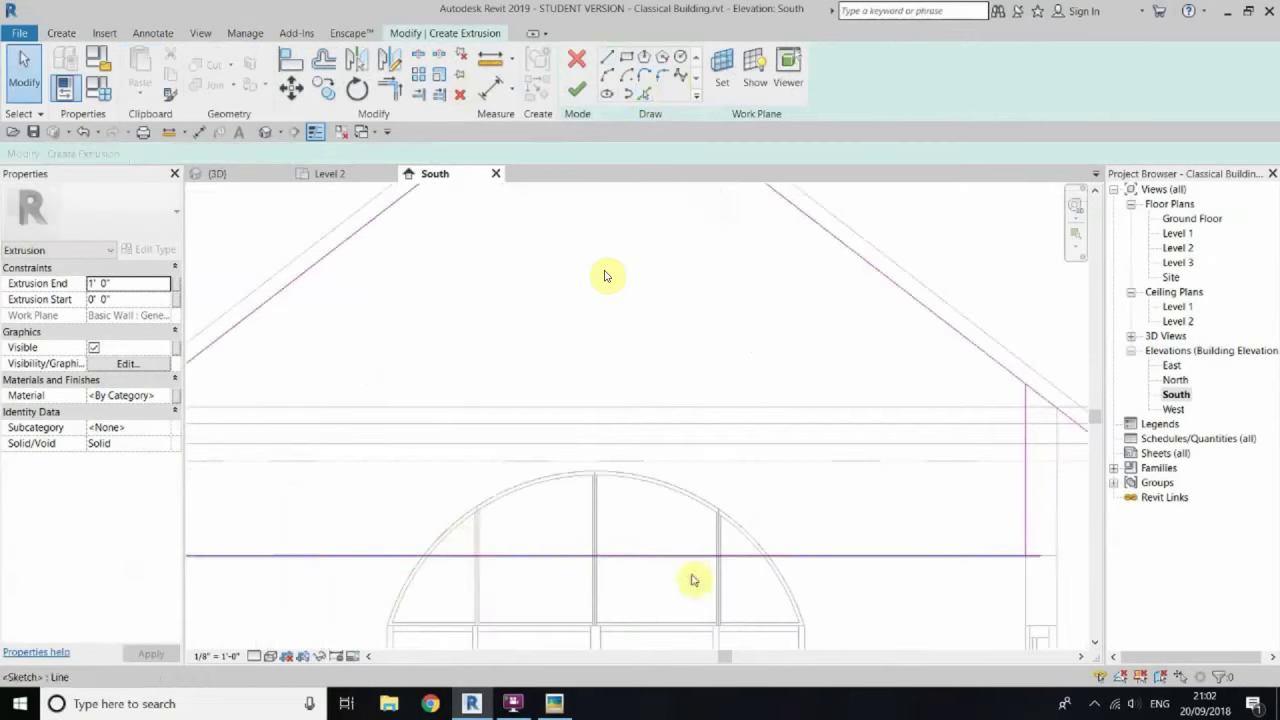
Step: Sketch lines up to Level 3 and diagonally down toward the arch
key("l")
key("i")
scroll(634, 444, "up", 1)
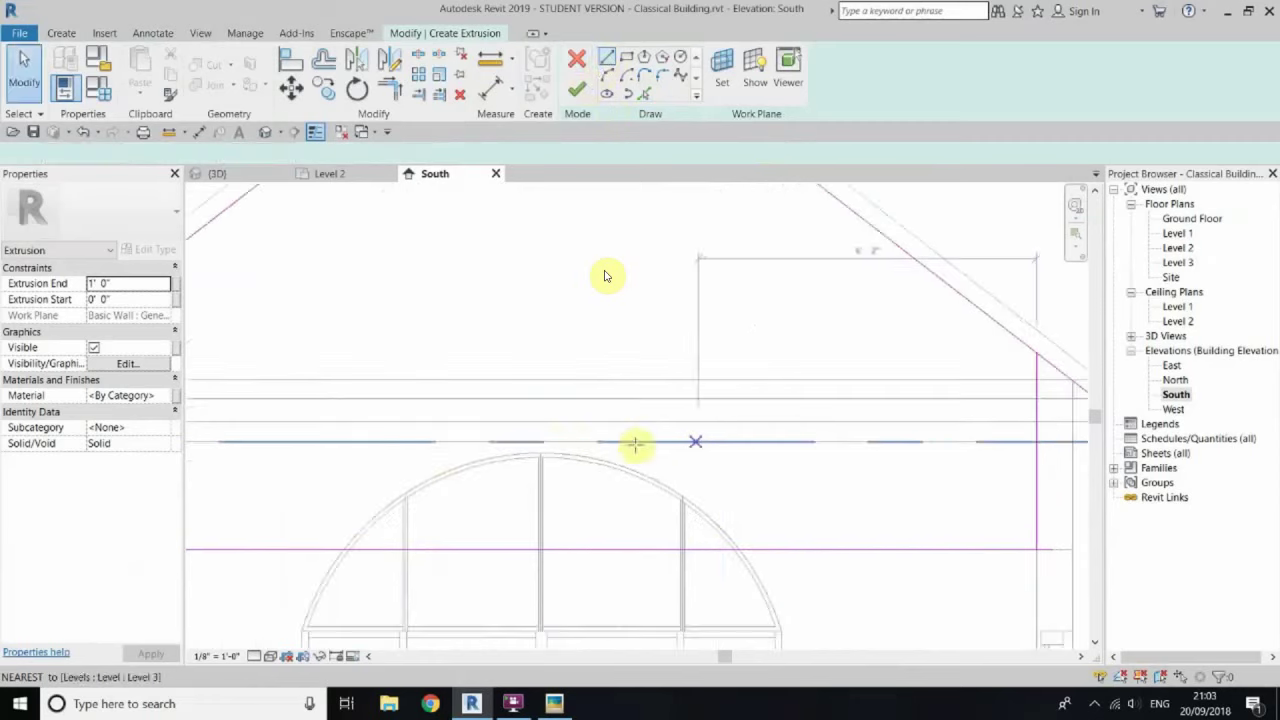
left_click(719, 447)
left_click(803, 546)
right_click(580, 263)
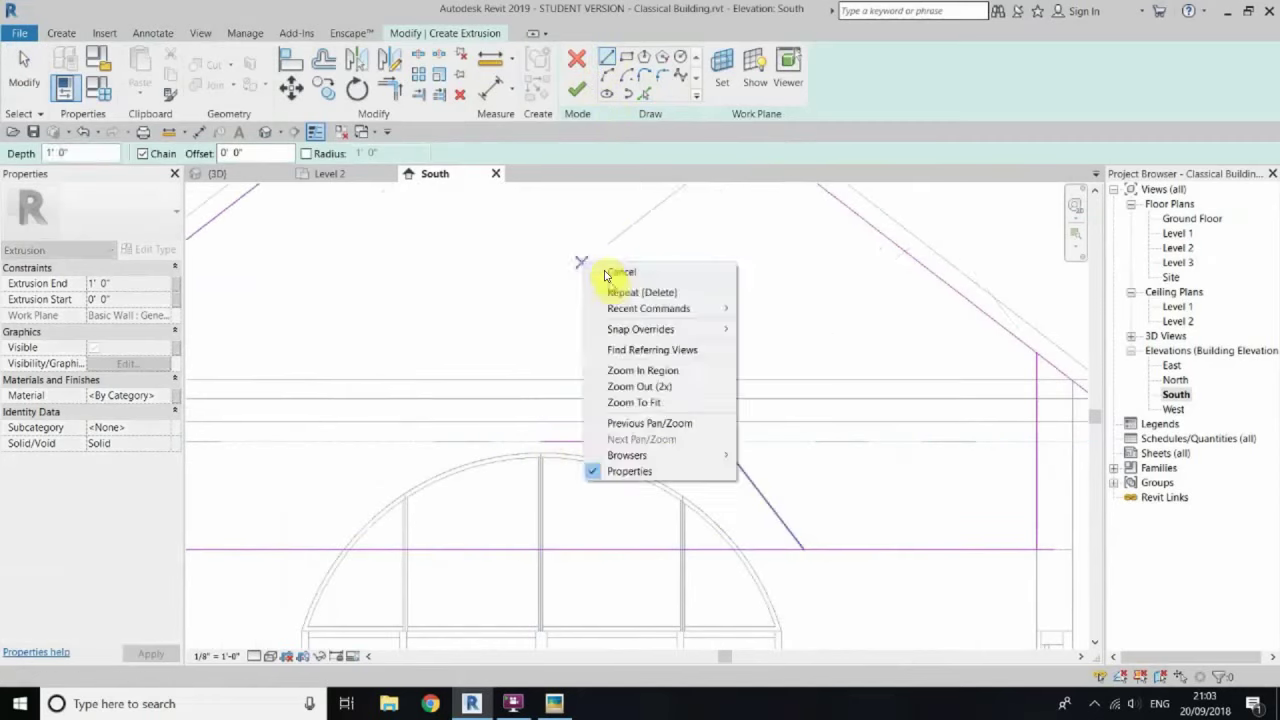
left_click(600, 274)
scroll(846, 386, "down", 1)
key("Escape")
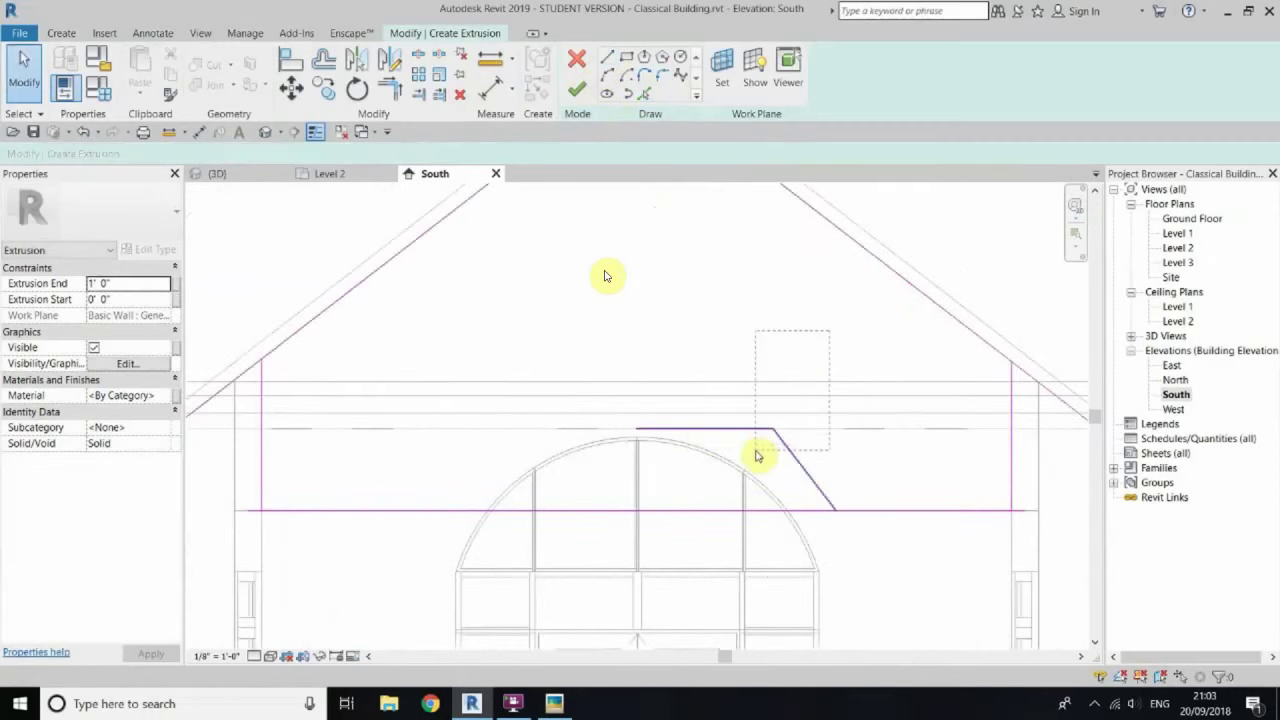
Step: Mirror the two new sketch lines to the left side of the gable
left_click_drag(829, 331, 756, 451)
key("d")
key("m")
left_click(636, 429)
left_click(636, 329)
right_click(584, 330)
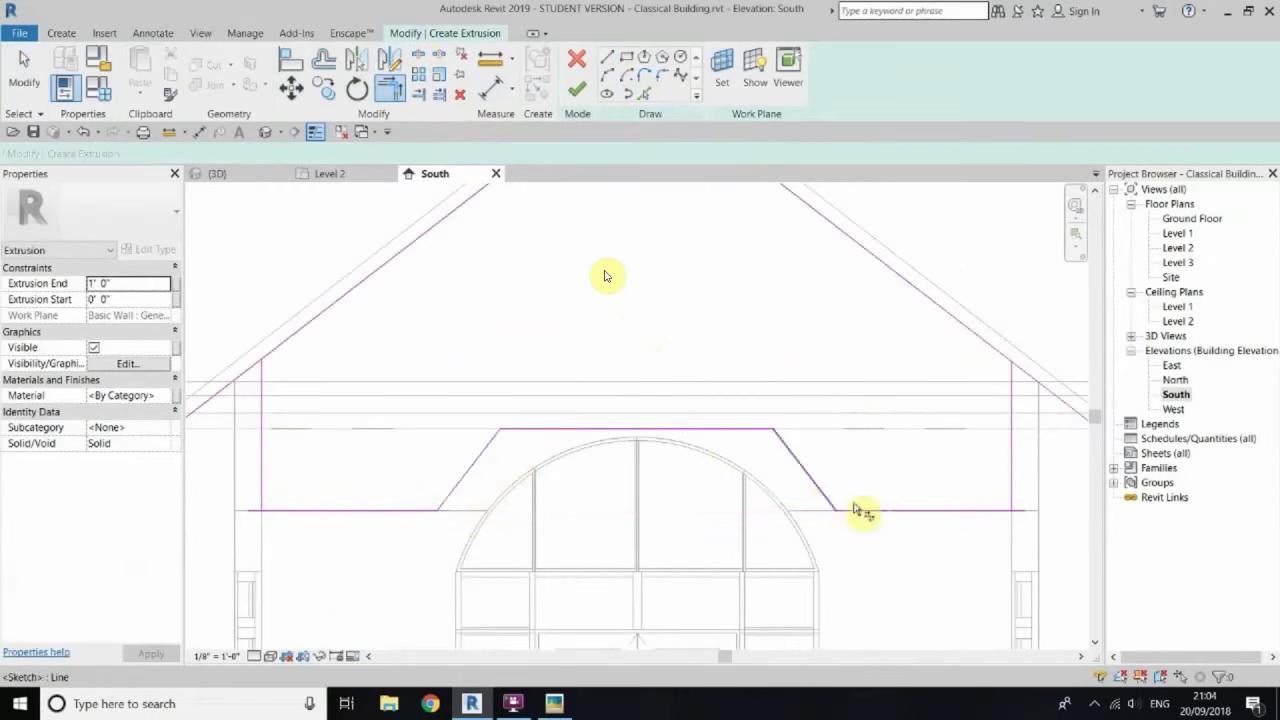
scroll(971, 306, "down", 1)
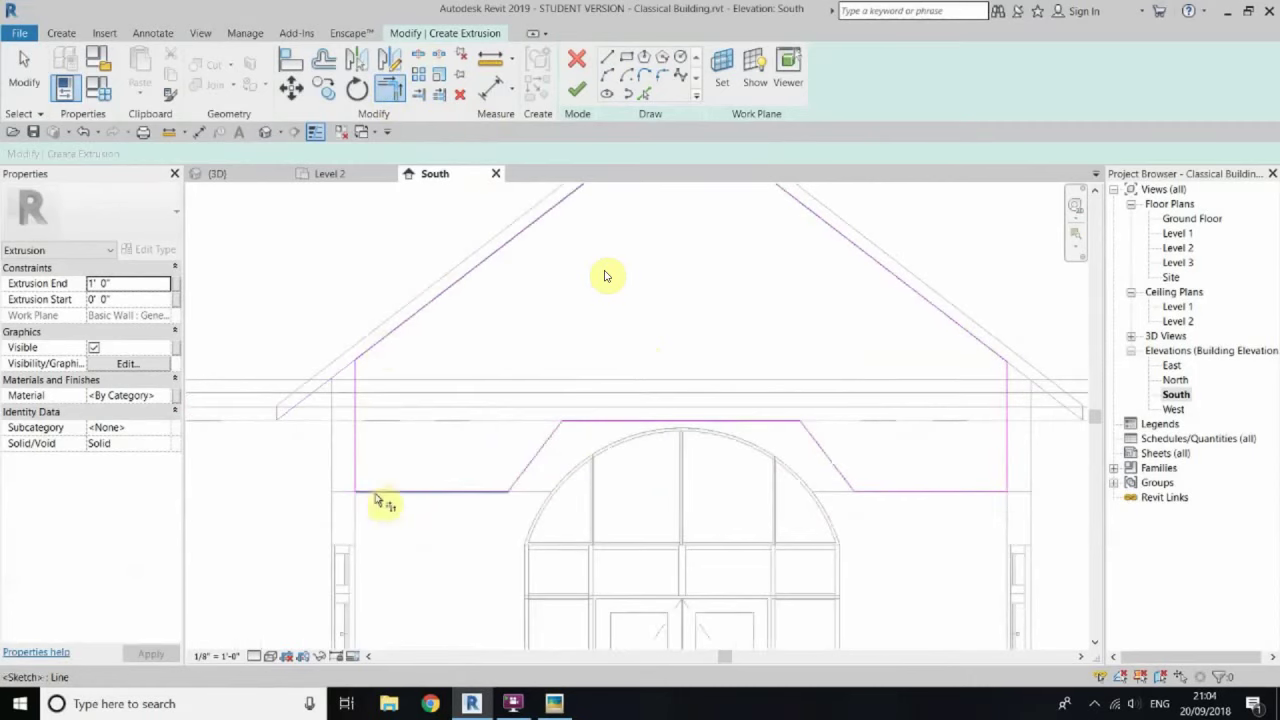
key("Escape")
scroll(880, 463, "up", 2)
scroll(880, 463, "down", 3)
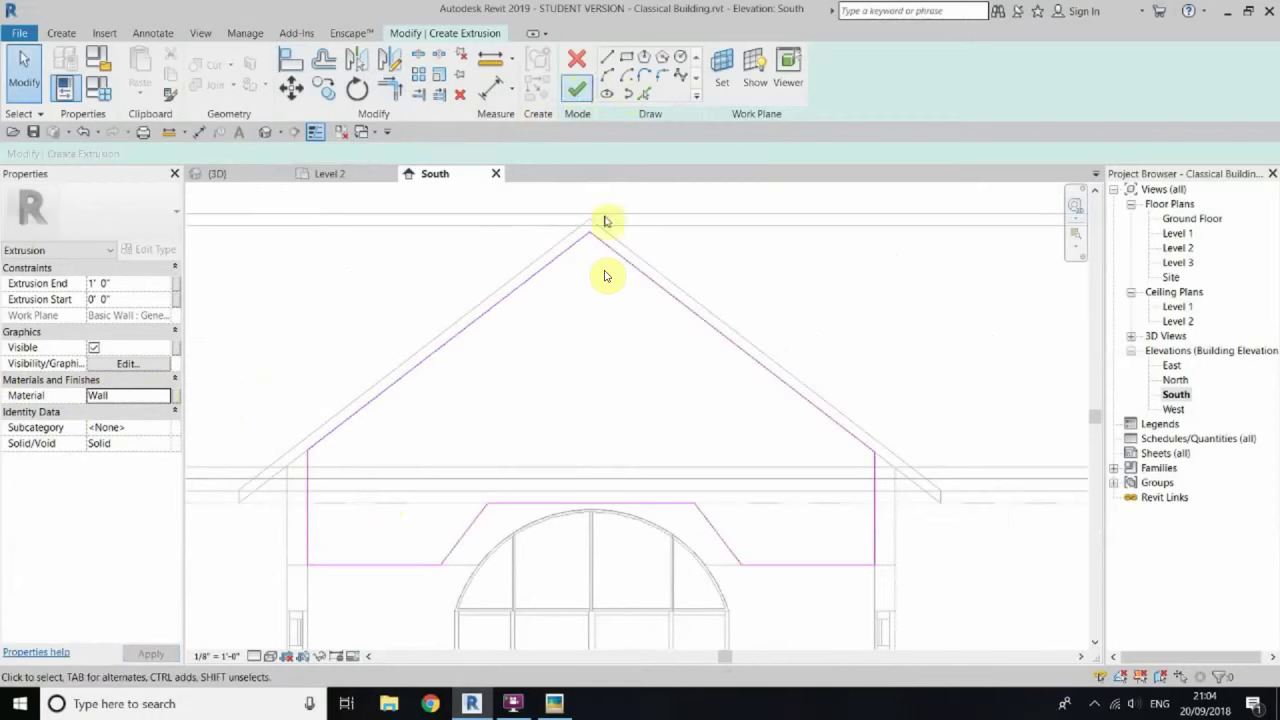
Step: Finish the sketch, deepen the extrusion in Level 3 to -6' 6" to 1' 0", and finish the model
left_click(575, 93)
double_click(1177, 262)
scroll(843, 477, "up", 2)
scroll(629, 523, "up", 2)
scroll(625, 548, "up", 1)
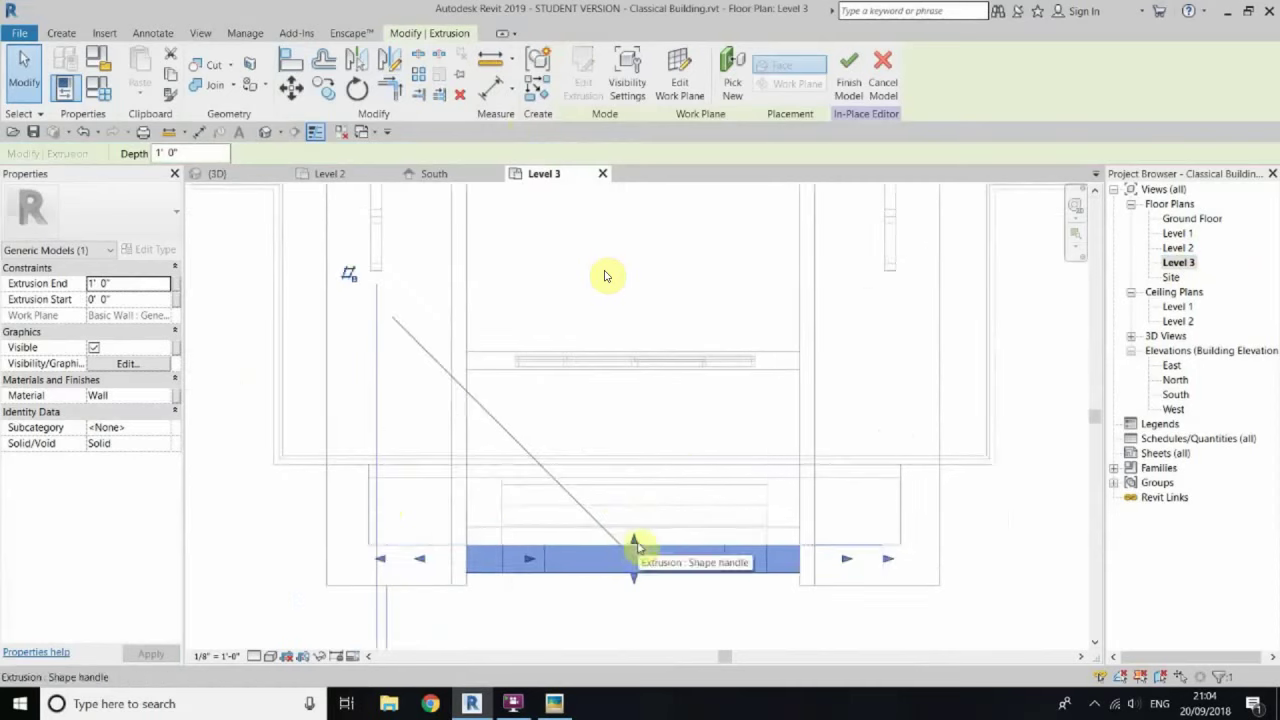
left_click_drag(636, 545, 626, 360)
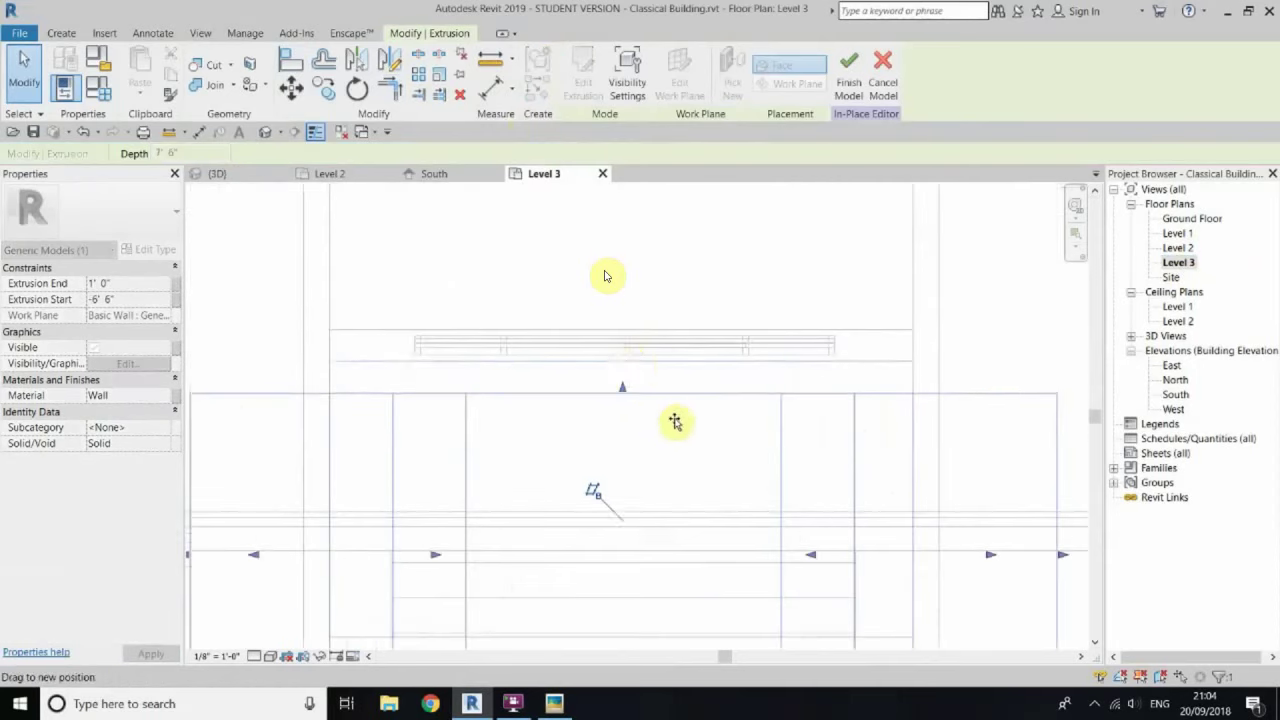
key("Escape")
left_click(849, 70)
Step: View the finished gable extrusion in 3D from the front and a corner
key("ctrl+Tab")
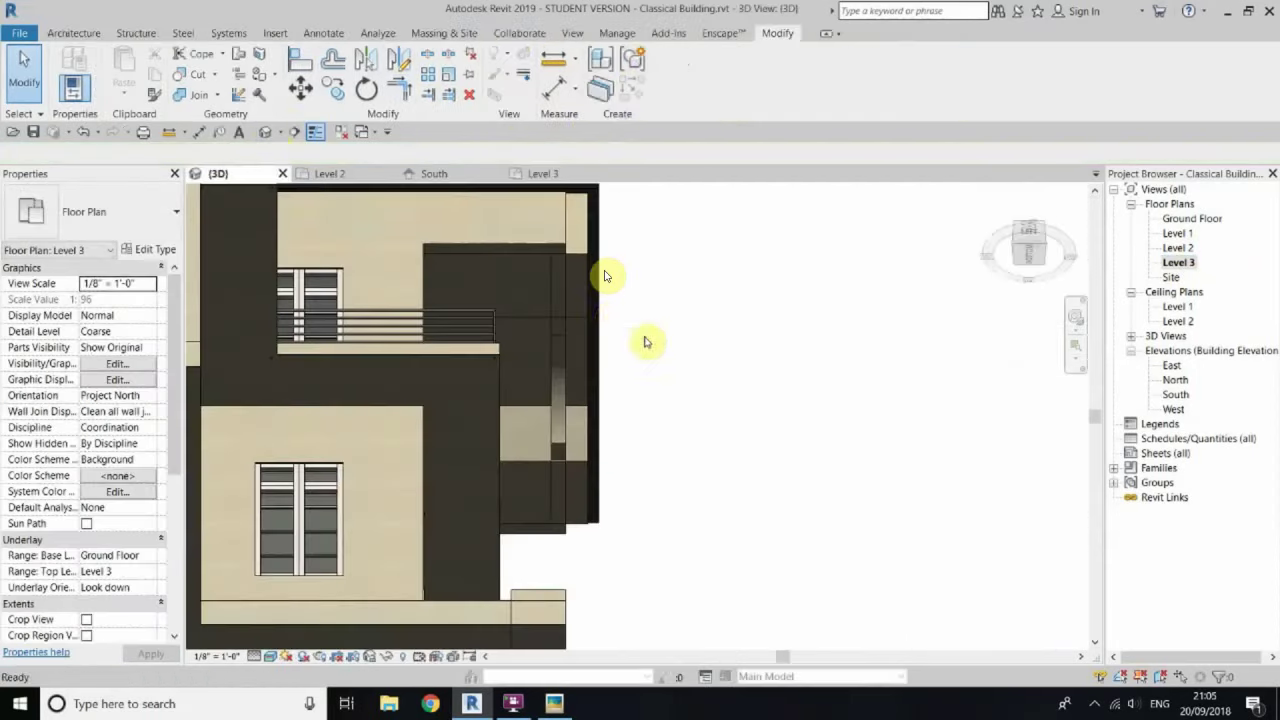
left_click(1000, 255)
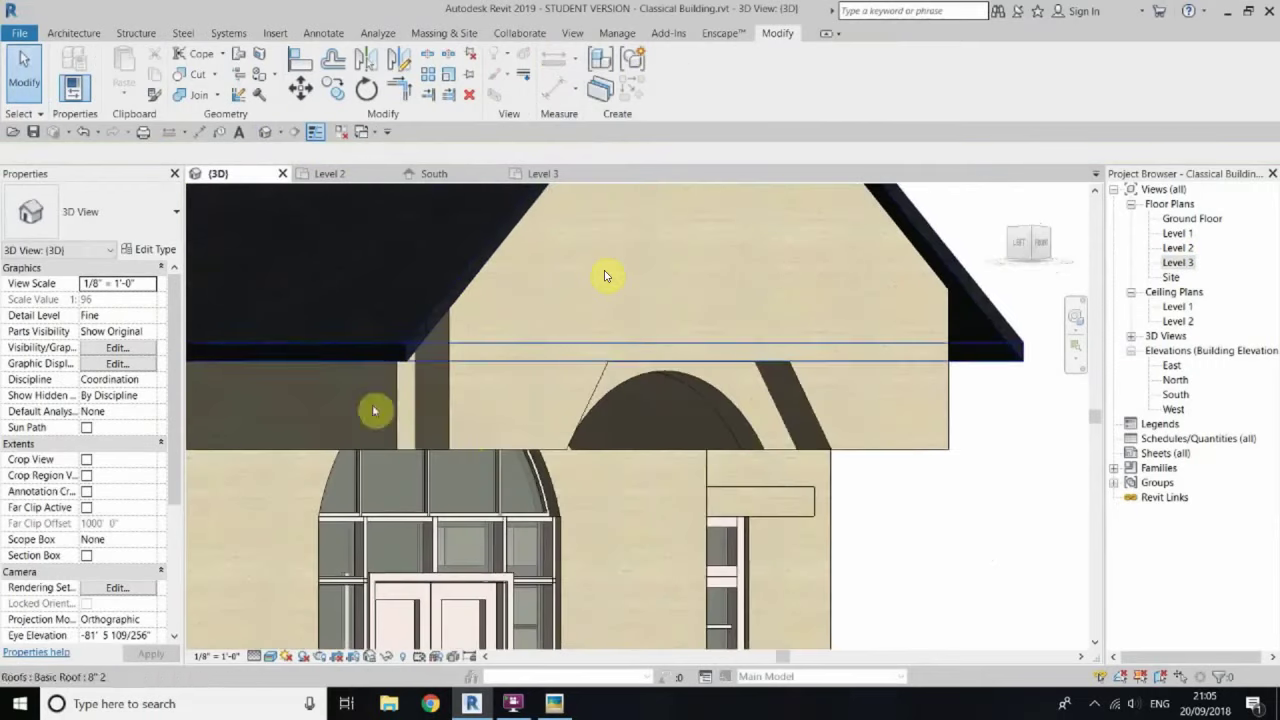
left_click(440, 400)
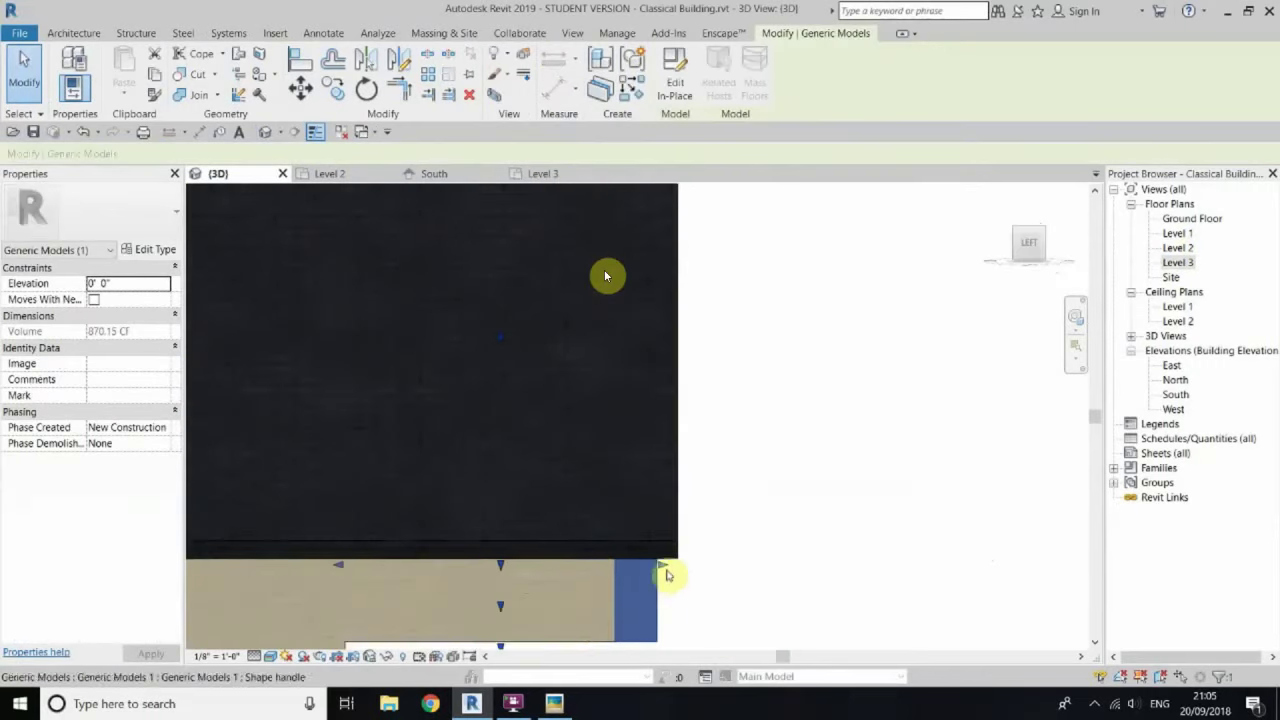
key("Escape")
mouse_move(605, 276)
middle_mouse_down("shift")
mouse_move(677, 354)
mouse_move(557, 363)
mouse_move(608, 477)
mouse_move(588, 363)
mouse_move(638, 396)
middle_mouse_up("shift")
scroll(638, 396, "down", 2)
Step: Make the roof type's structure layer 8" thick and zoom in on the thicker roof
left_click(757, 365)
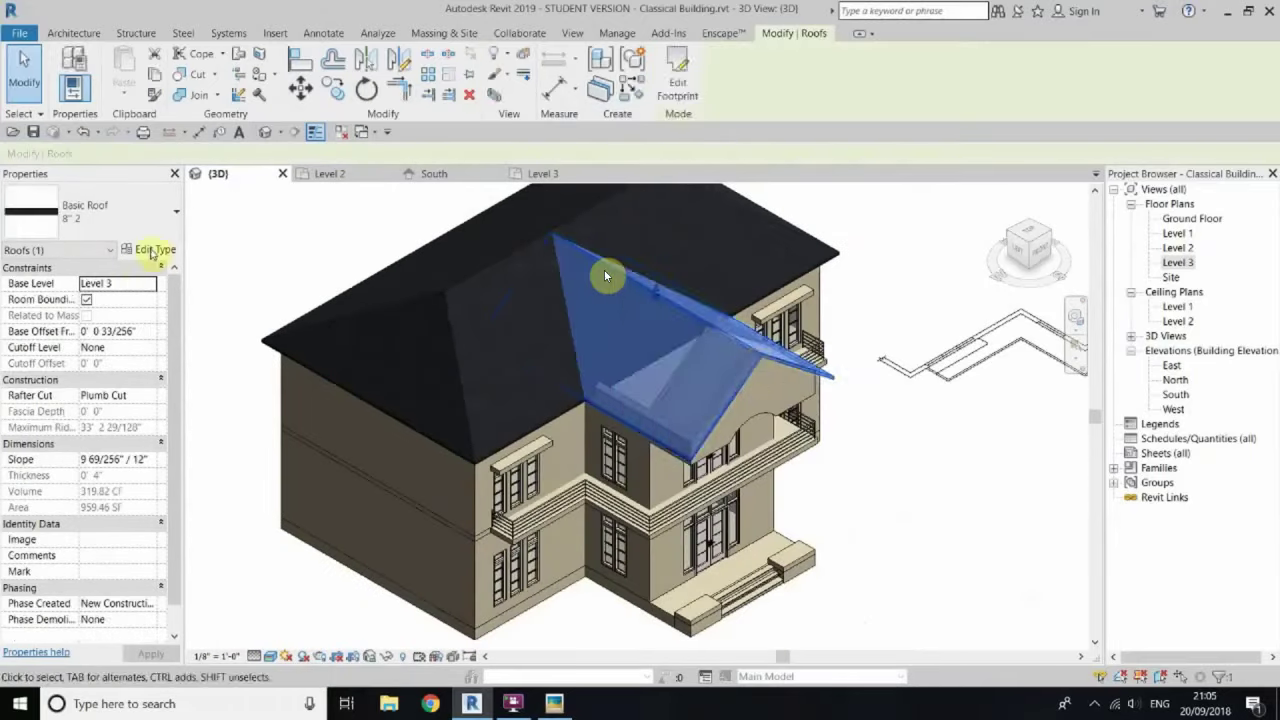
left_click(148, 249)
left_click(977, 268)
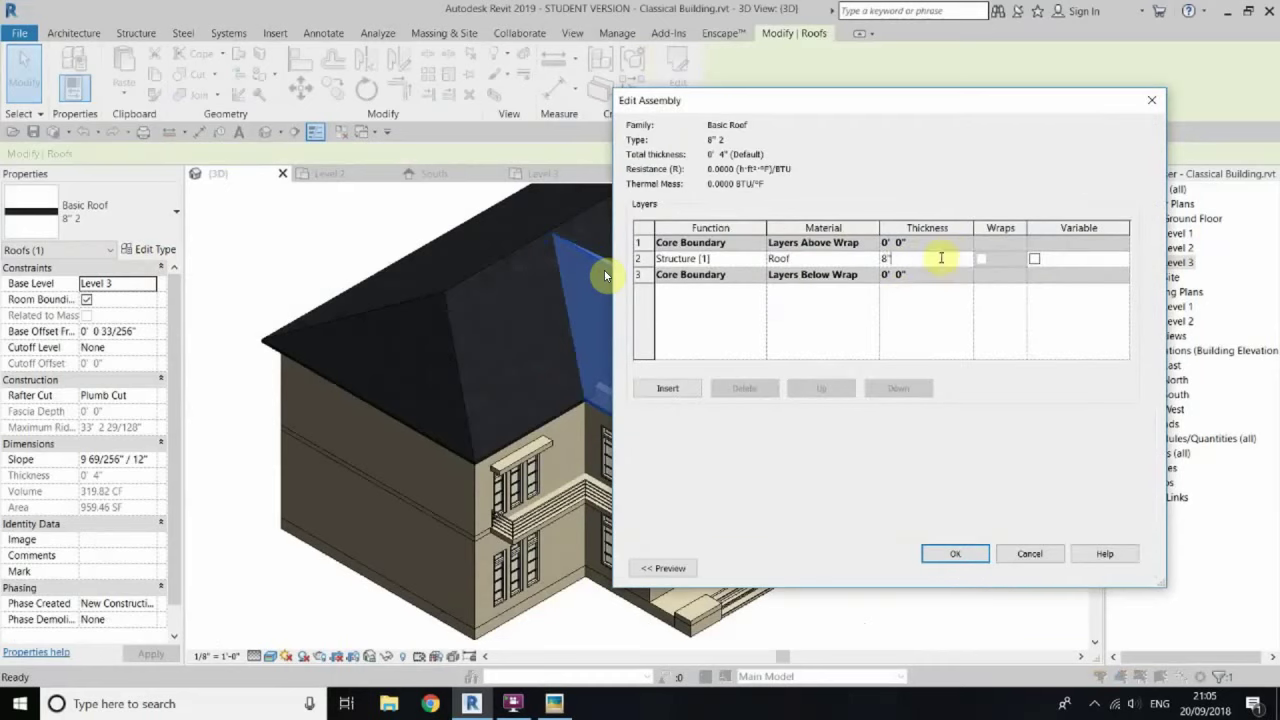
left_click(955, 553)
left_click(980, 566)
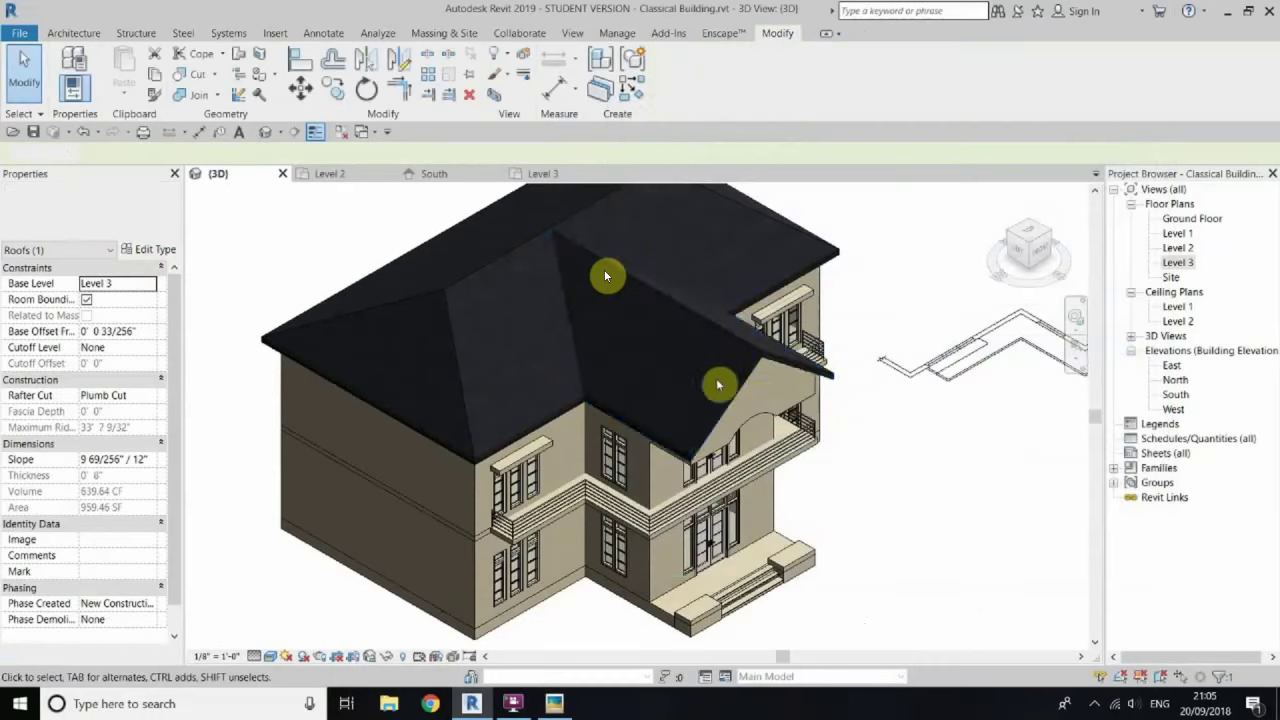
scroll(733, 360, "up", 3)
scroll(615, 475, "down", 4)
scroll(615, 475, "up", 2)
scroll(909, 229, "up", 2)
scroll(778, 338, "down", 1)
scroll(778, 338, "up", 2)
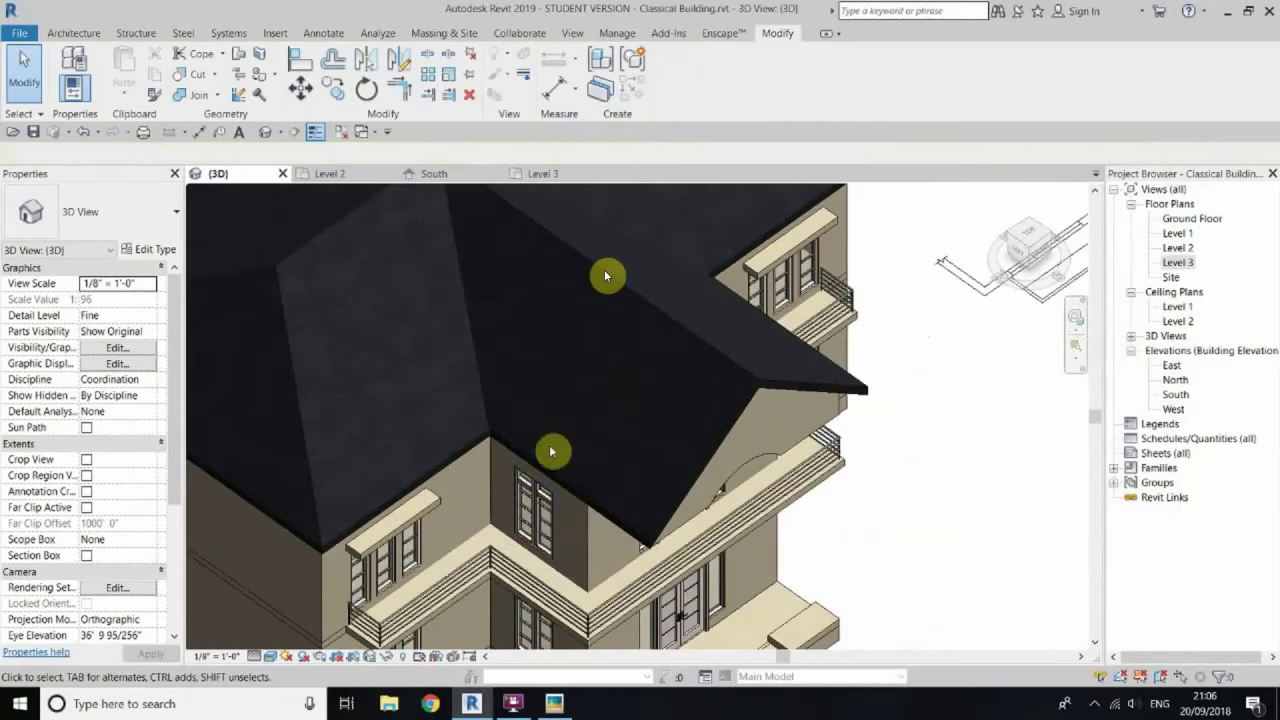
key("alt+f")
Step: Create a new family from the Profile.rft template
key("n")
key("Down")
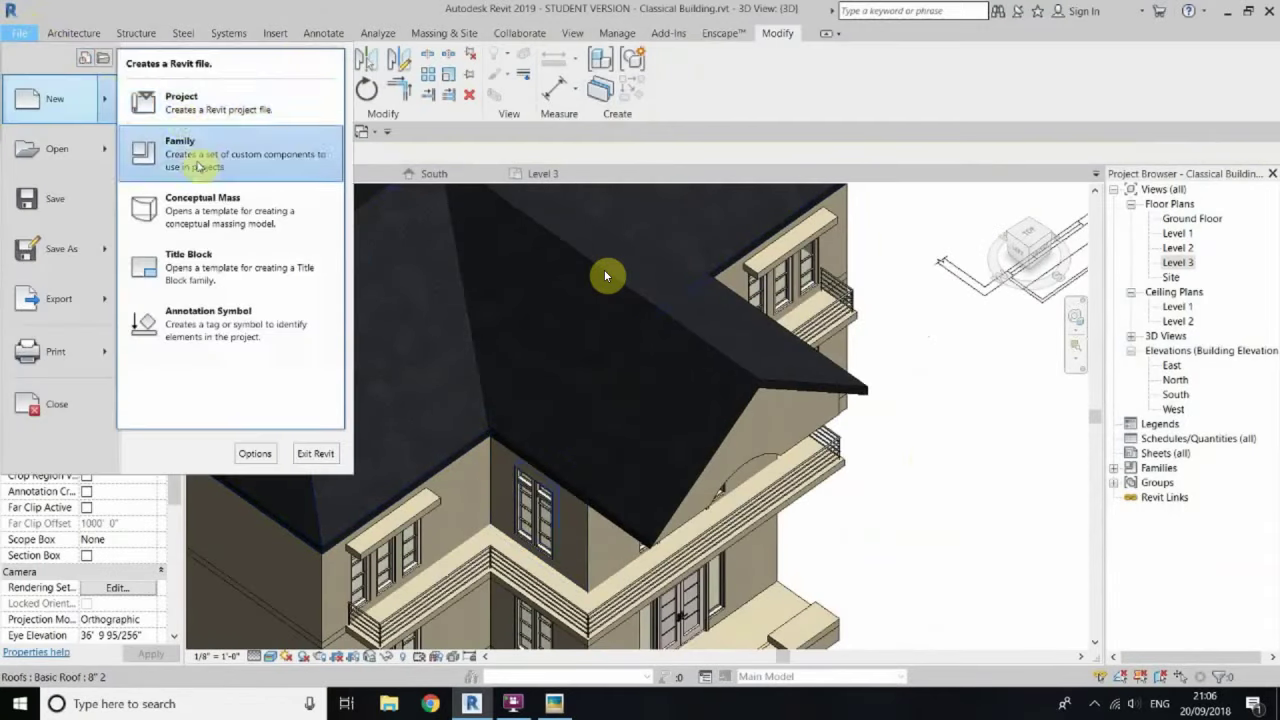
key("Return")
right_click(830, 216)
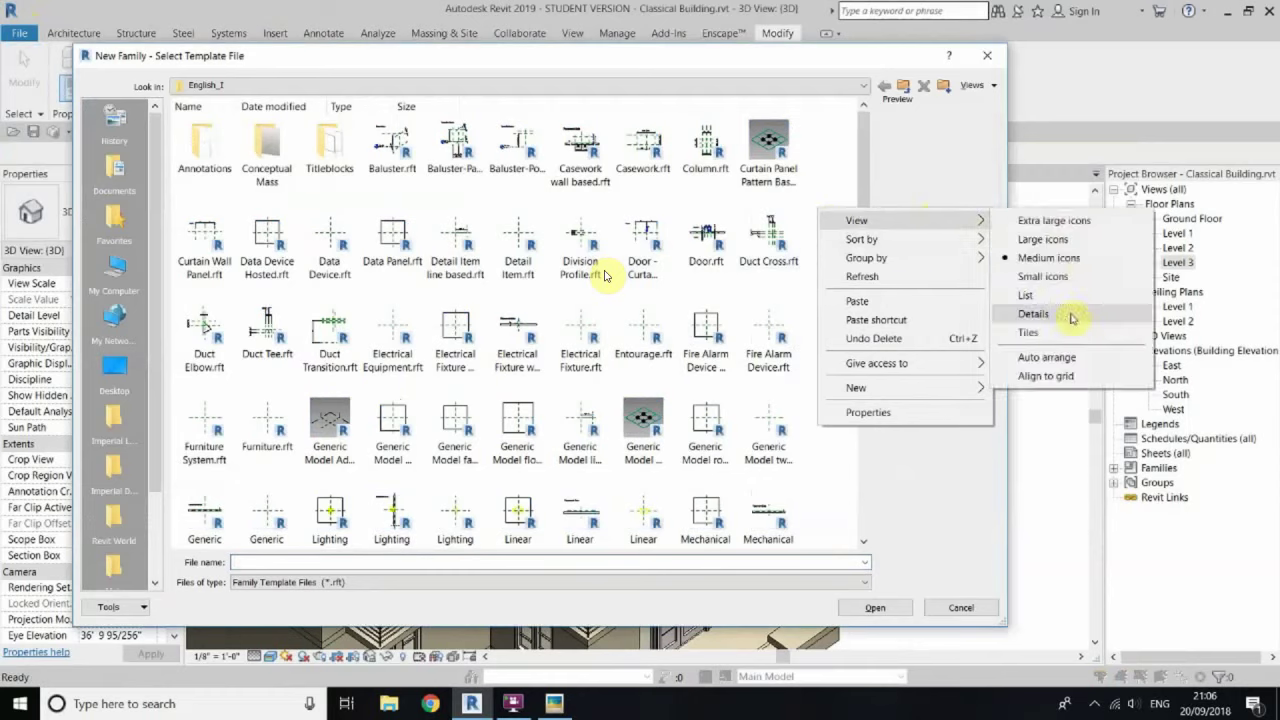
left_click(1071, 240)
scroll(260, 400, "down", 7)
left_click(240, 284)
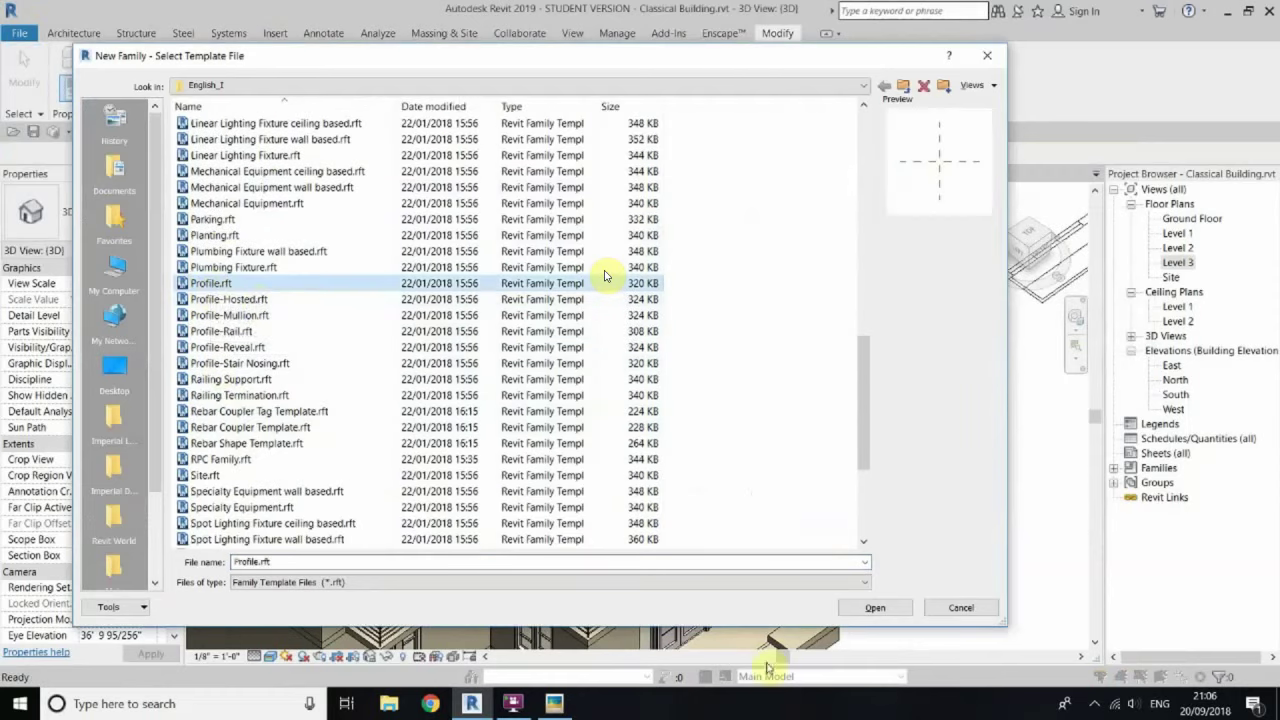
left_click(875, 607)
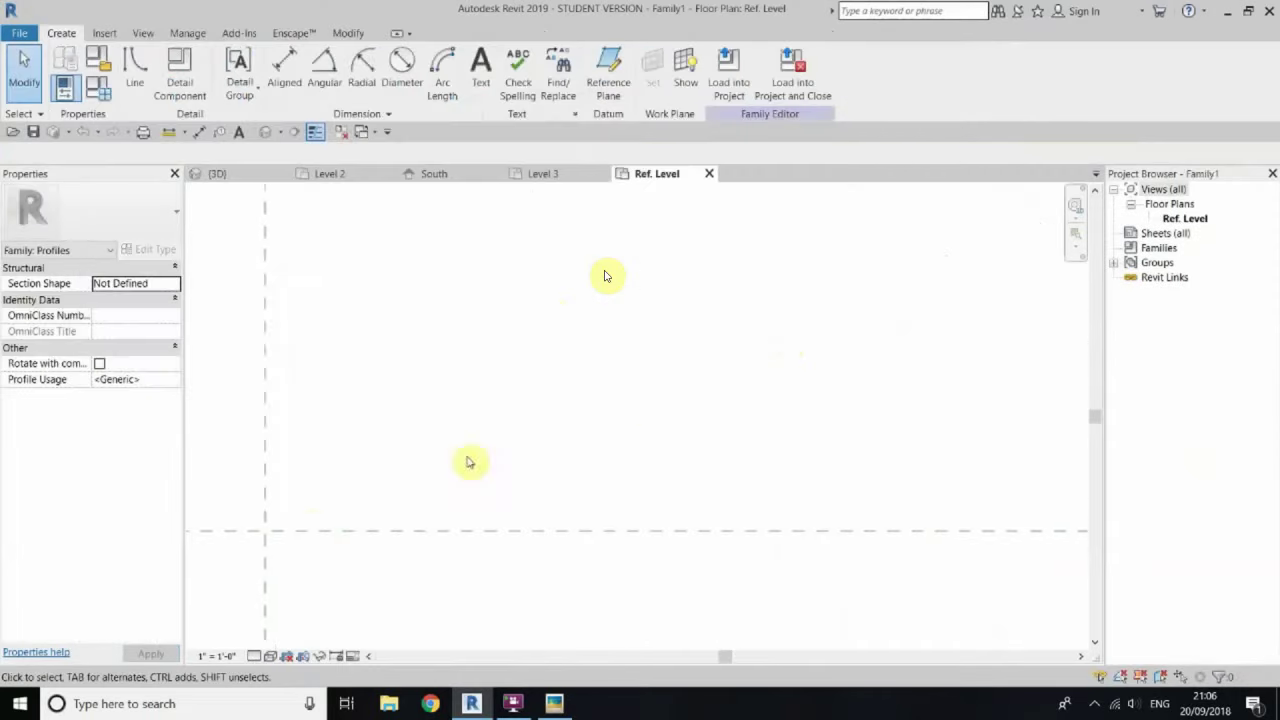
Step: Sketch the stepped moulding profile lines from the reference-plane intersection, including a 1.5 segment
left_click(134, 70)
left_click(266, 530)
left_click(455, 530)
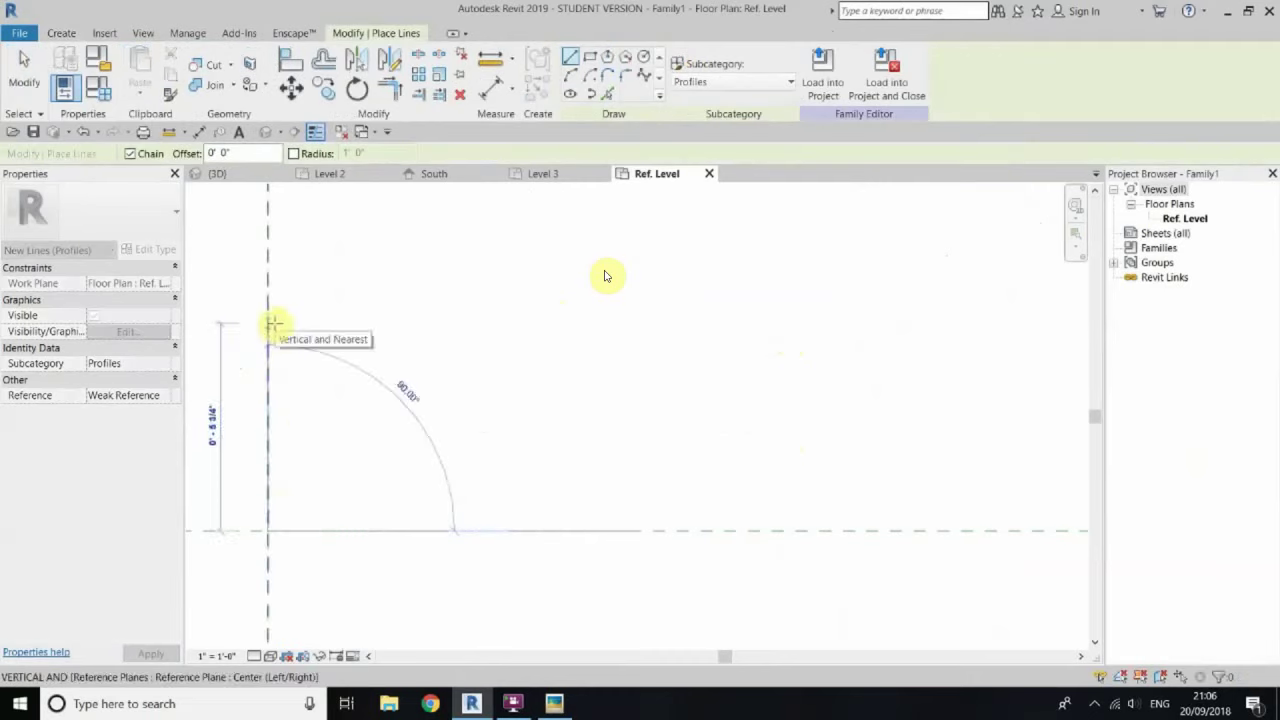
middle_click_drag(379, 307, 492, 315)
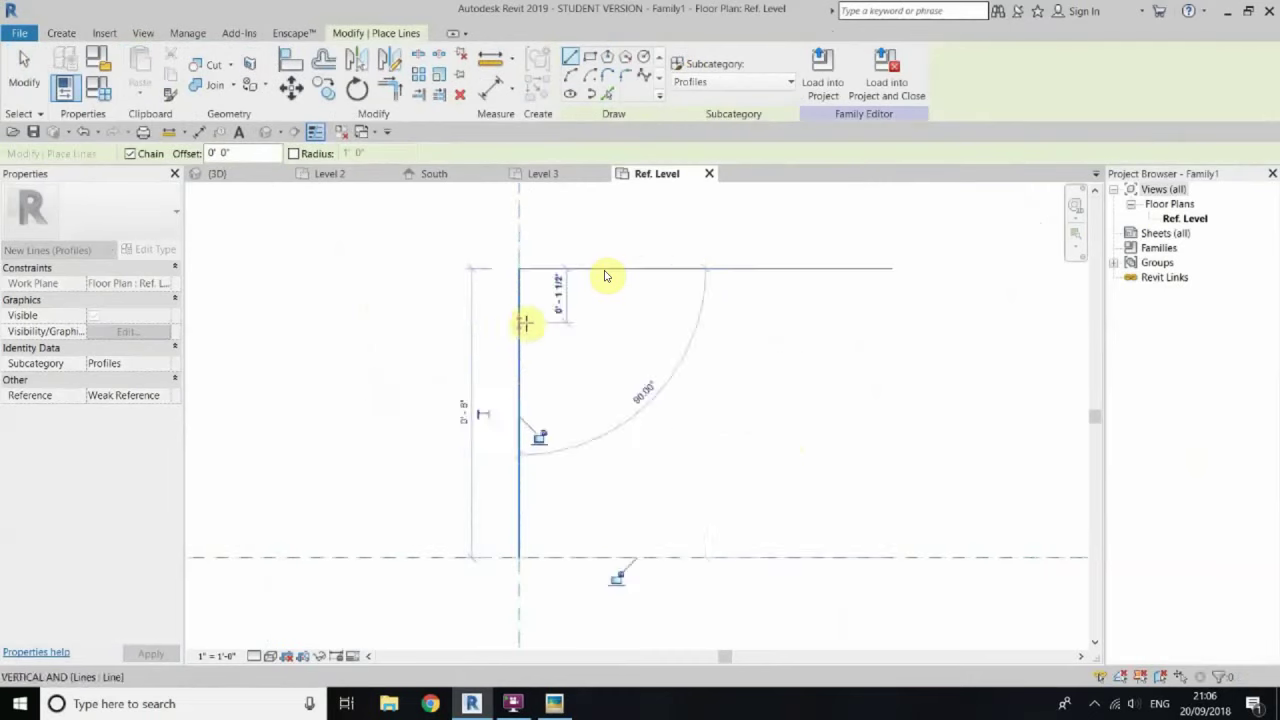
left_click(348, 345)
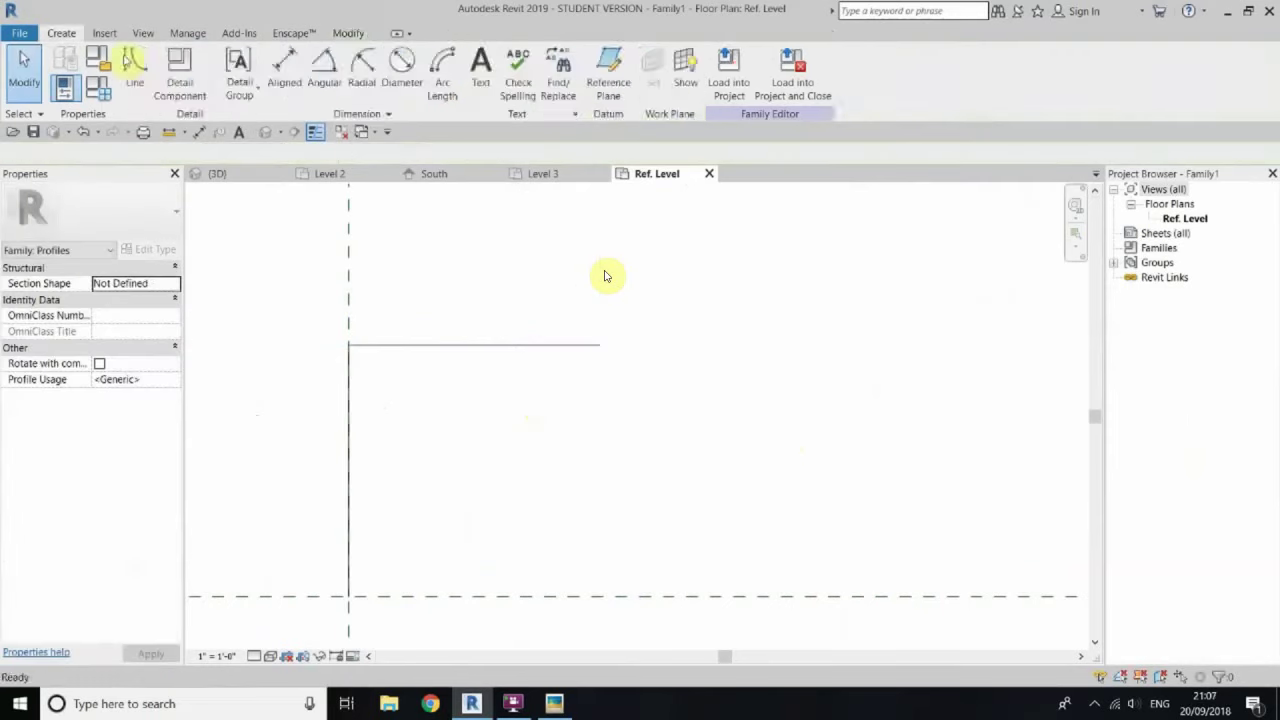
type("1.5")
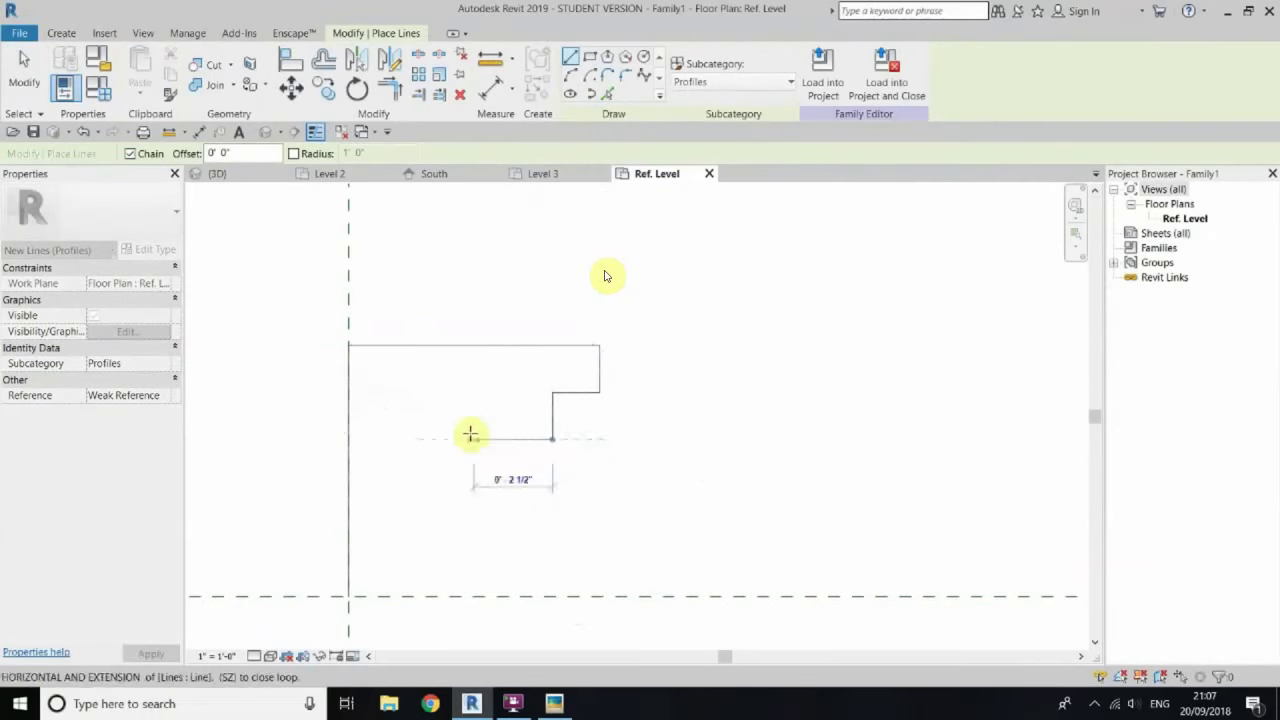
key("Escape")
key("Escape")
key("l")
key("i")
scroll(590, 395, "up", 2)
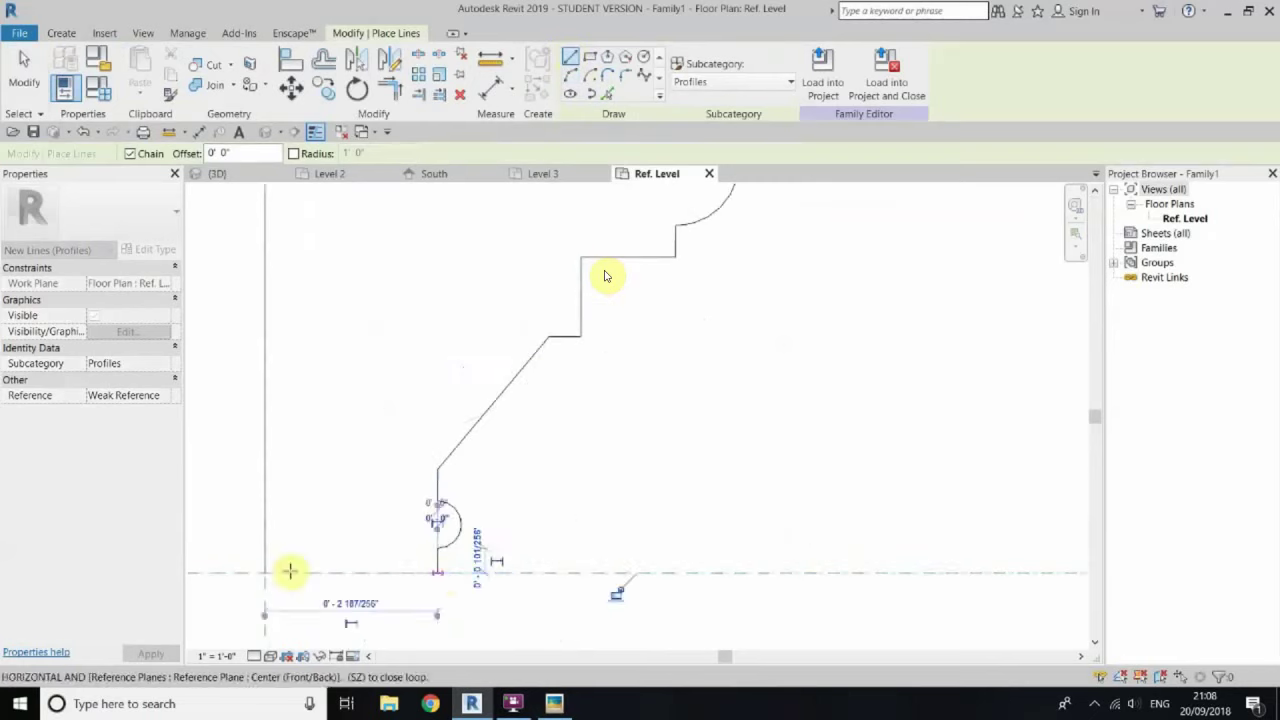
middle_click_drag(553, 334, 610, 332)
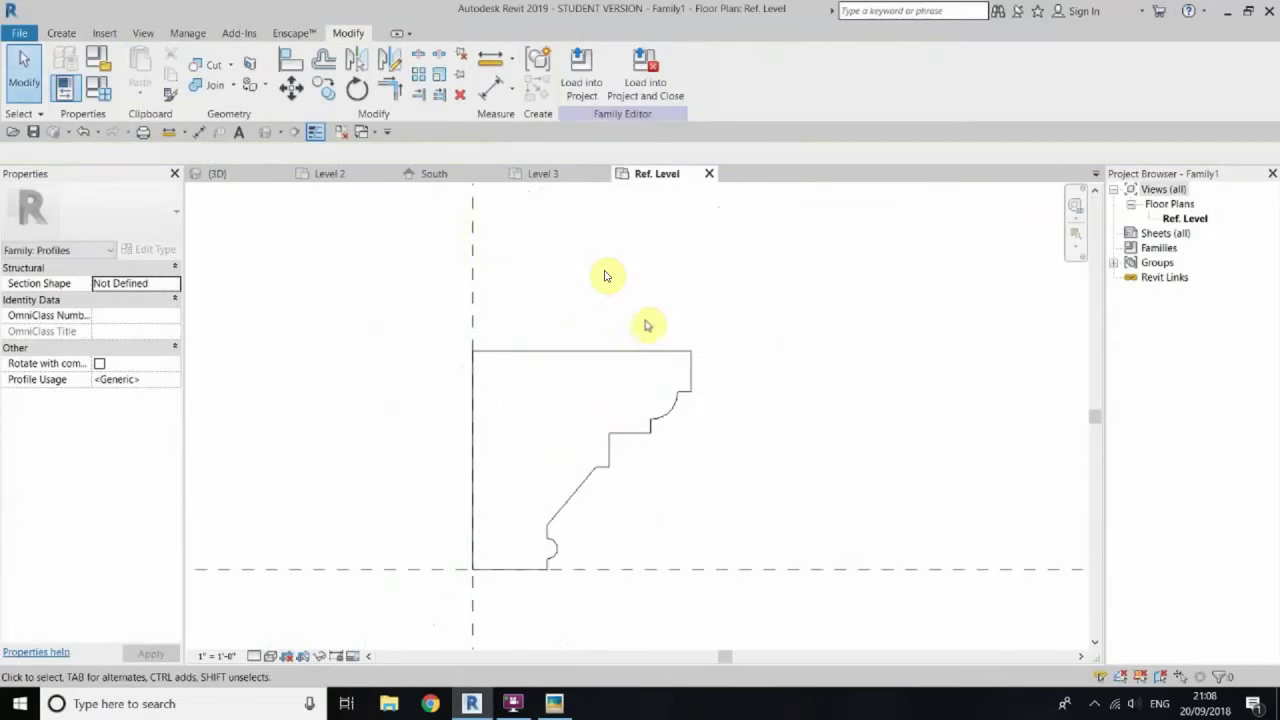
Step: Save the profile family as Roof Fascia and load it into the Classical Building project
left_click(19, 33)
mouse_move(60, 248)
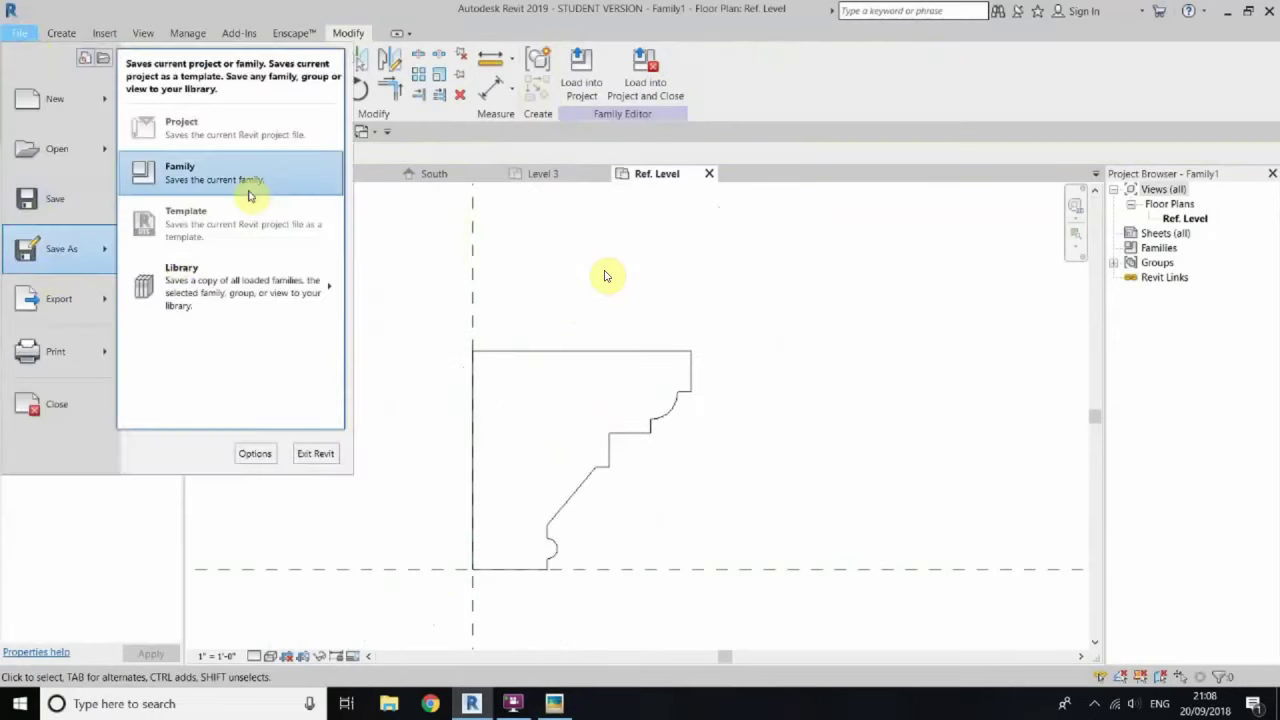
left_click(251, 194)
type("Roof Fini")
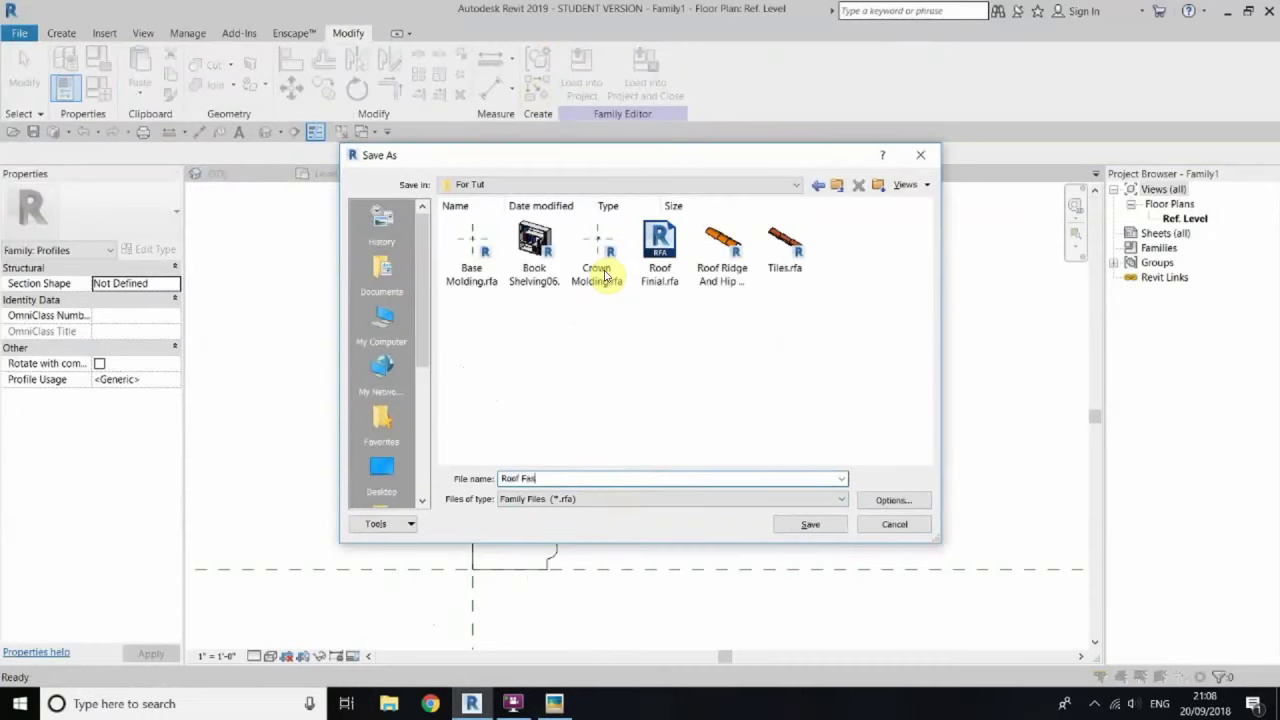
left_click(893, 500)
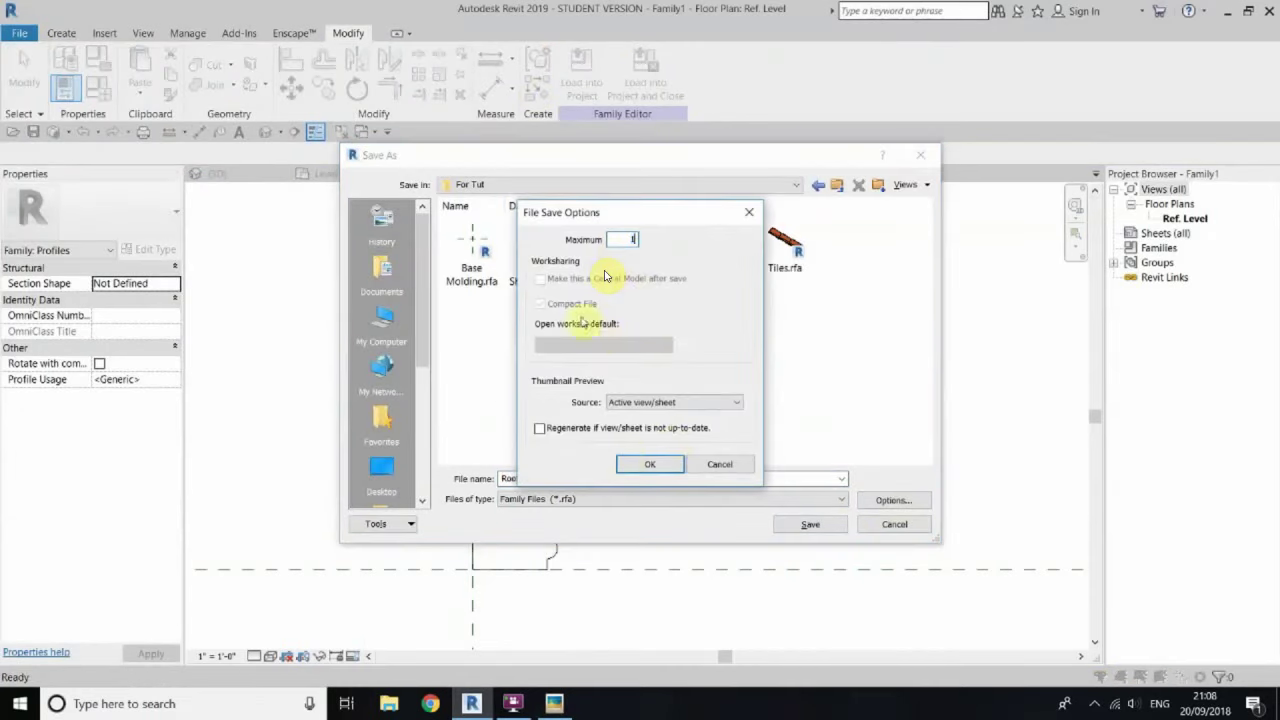
left_click(650, 464)
left_click(800, 524)
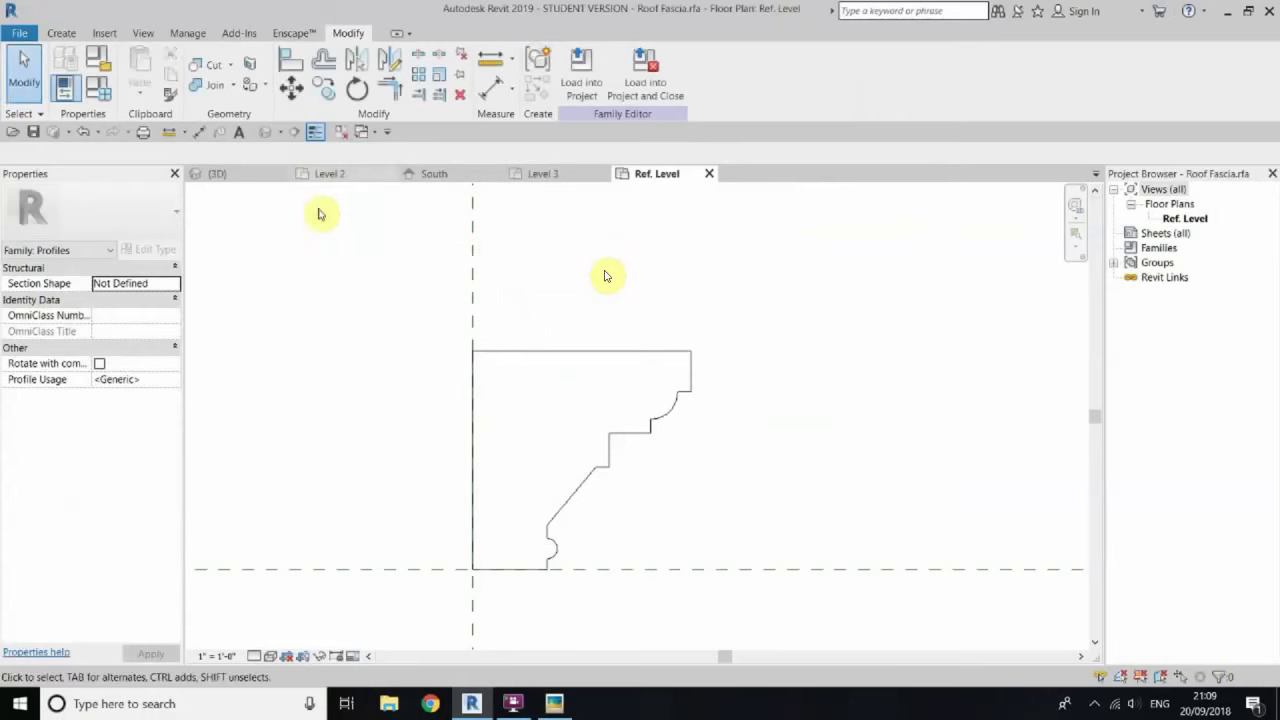
left_click(581, 68)
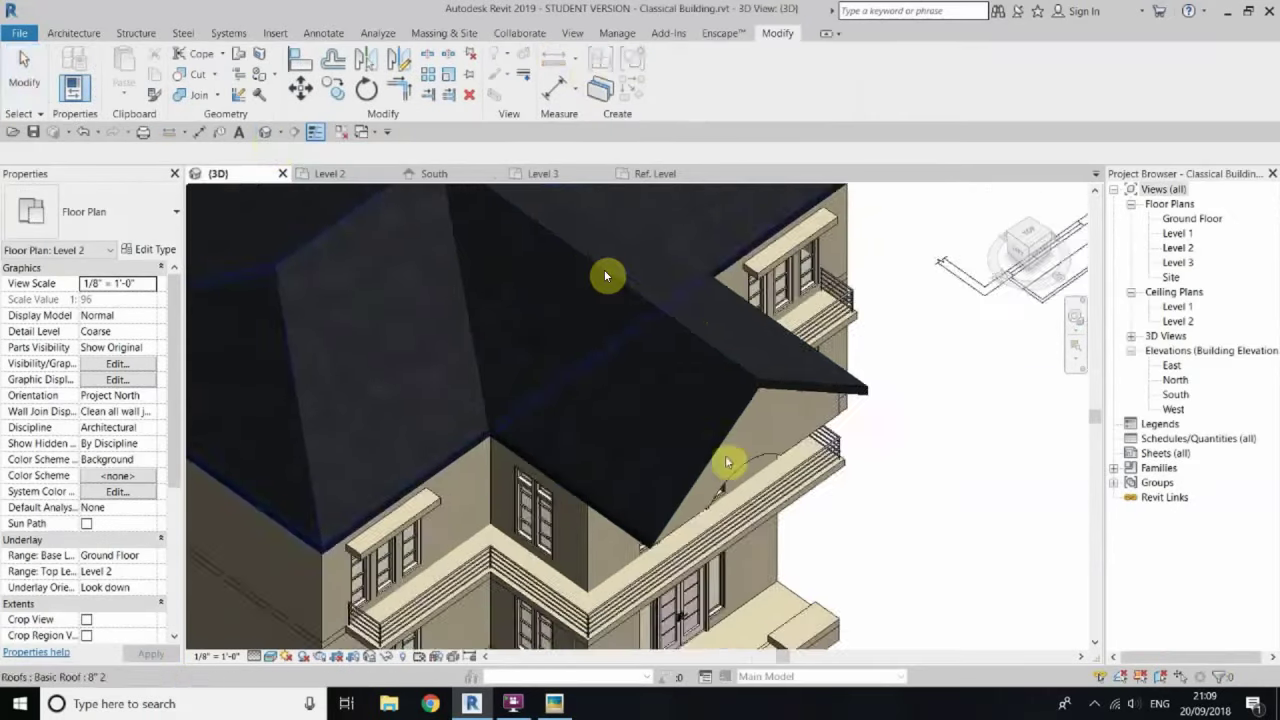
Step: Duplicate the Roof: Fascia type as Roof Fascia New and set its Profile to Roof Fascia
left_click(72, 33)
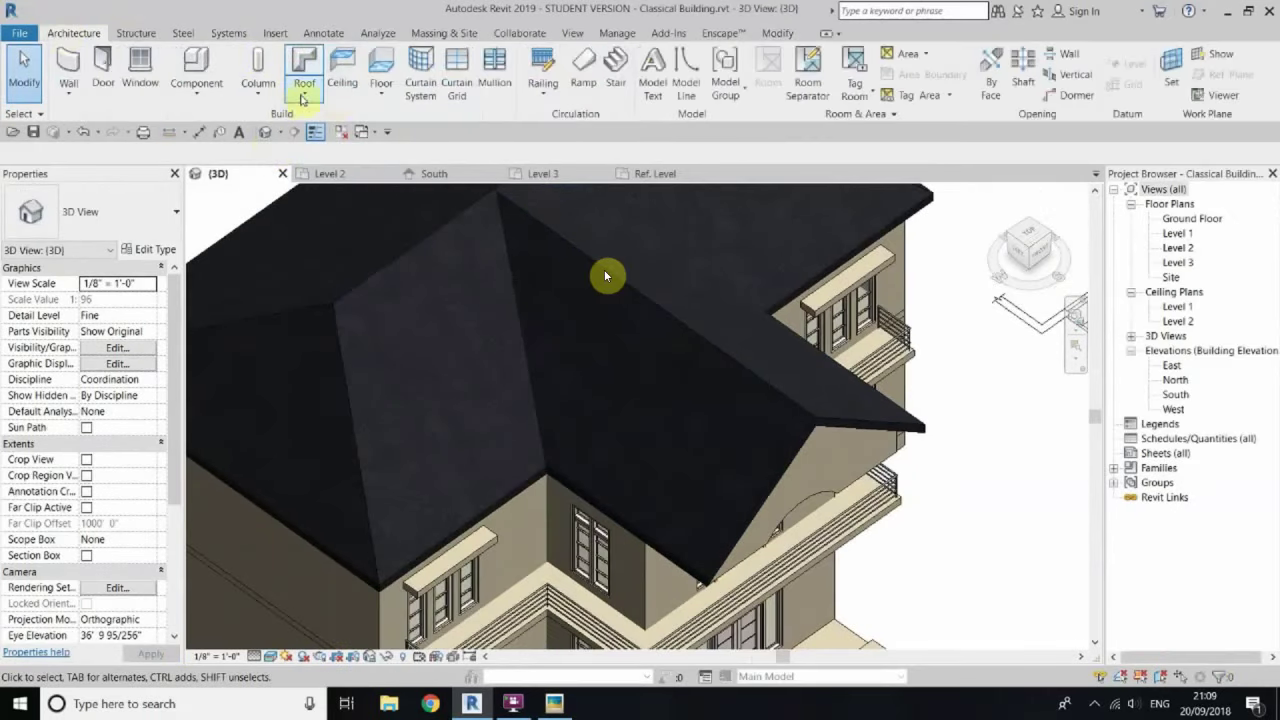
left_click(302, 97)
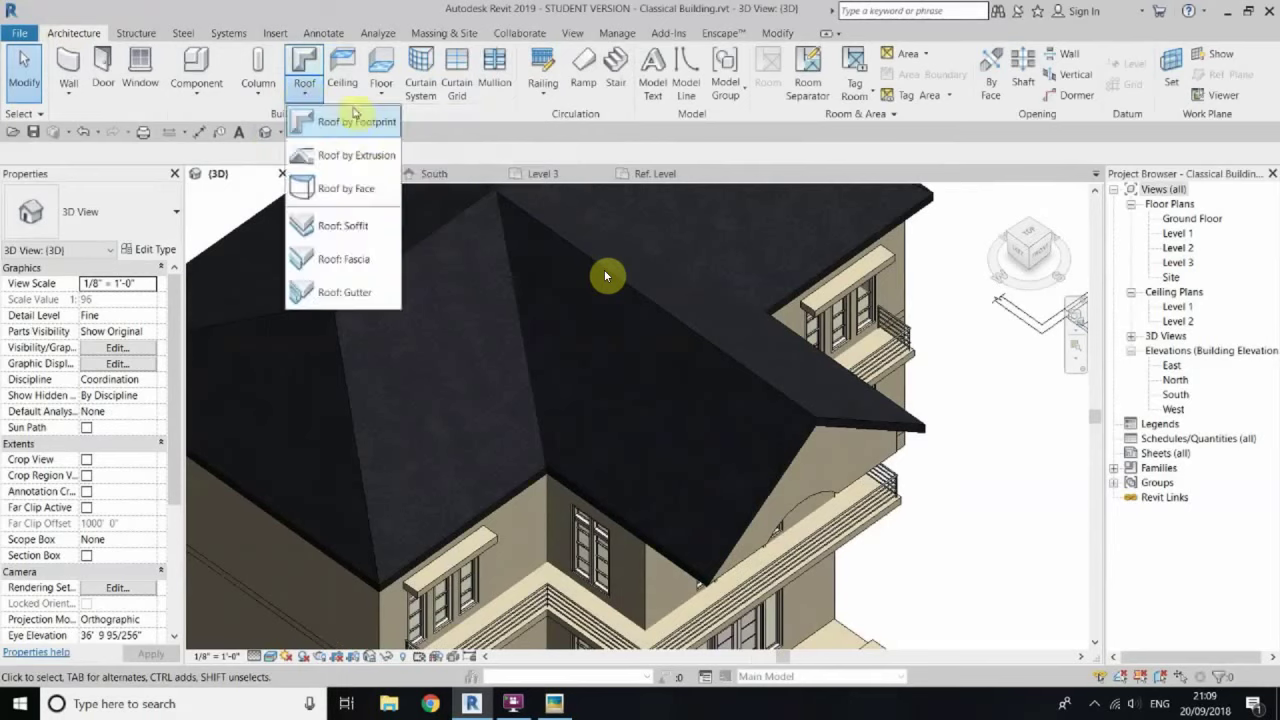
left_click(360, 258)
left_click(148, 249)
left_click(1110, 157)
type("Roof Fasia New")
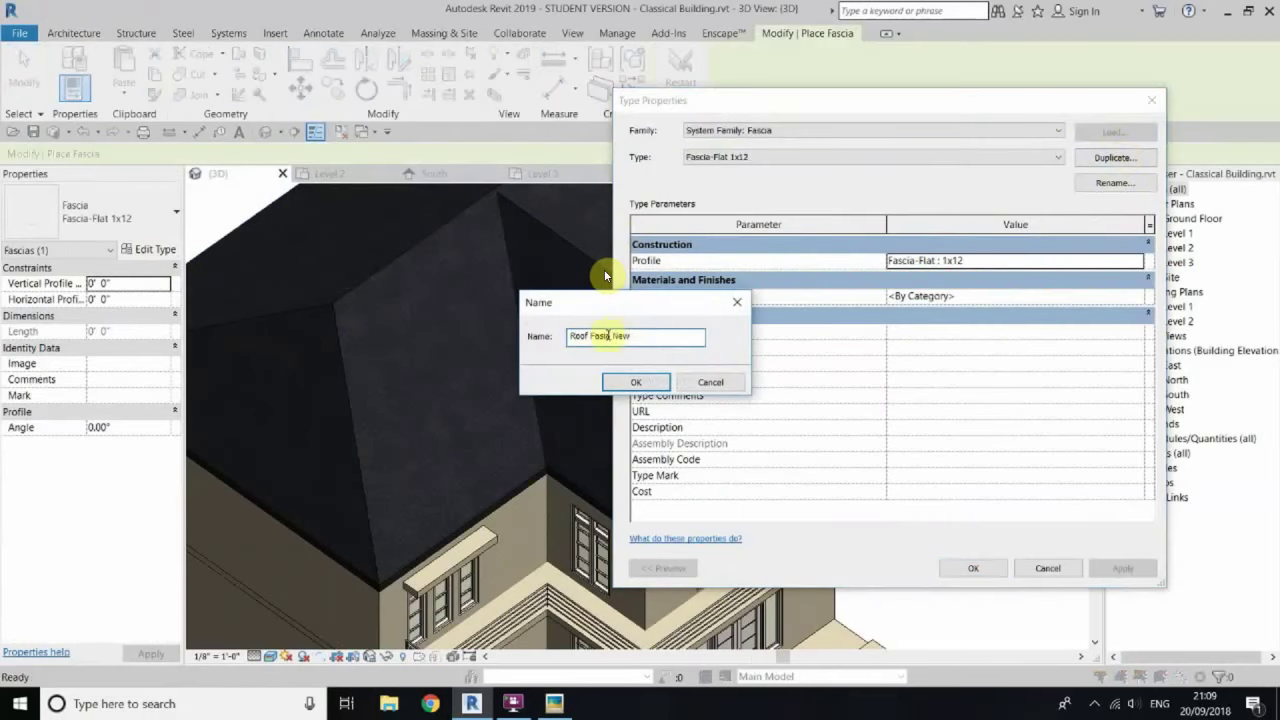
left_click(635, 382)
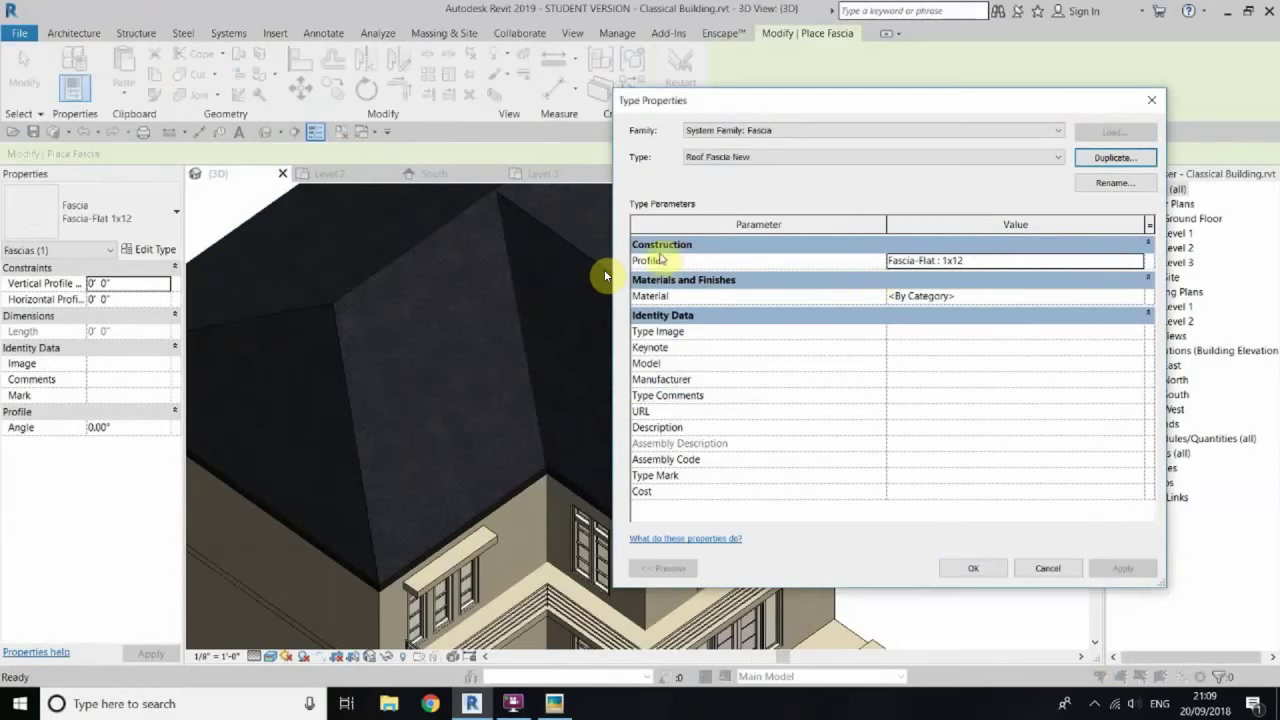
left_click(1137, 262)
left_click(925, 345)
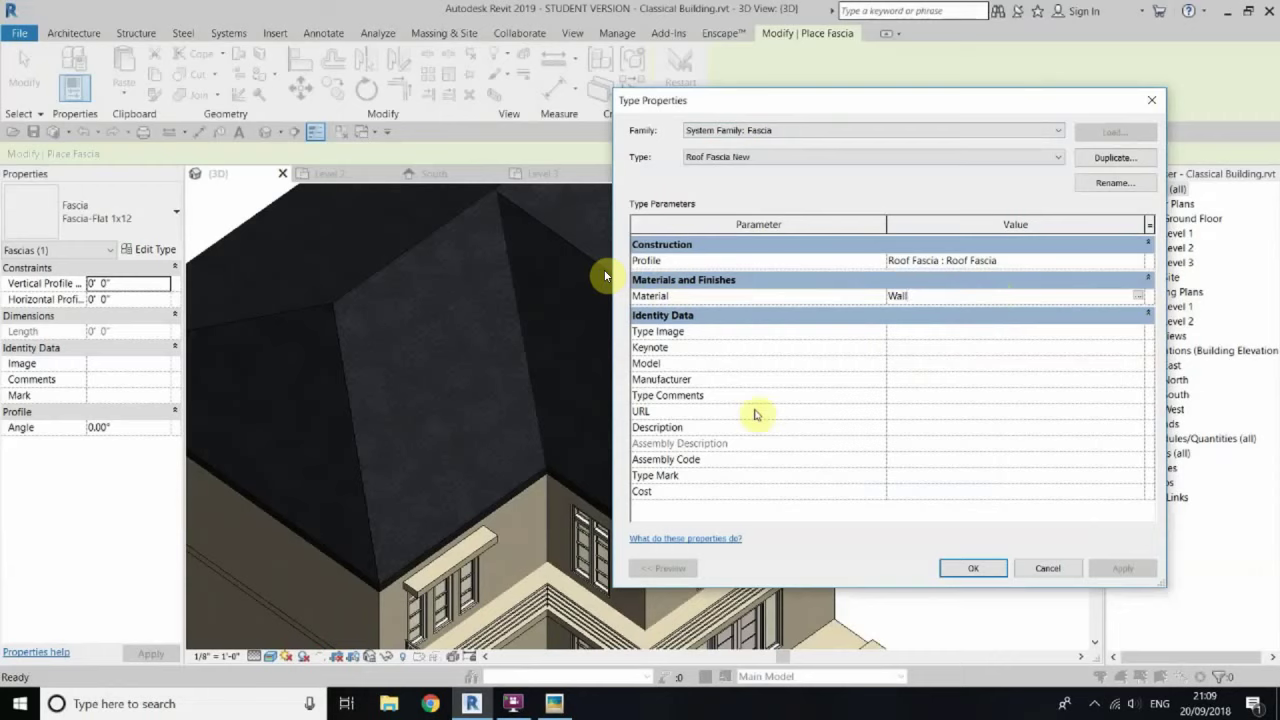
left_click(973, 568)
scroll(694, 363, "down", 3)
scroll(606, 466, "up", 5)
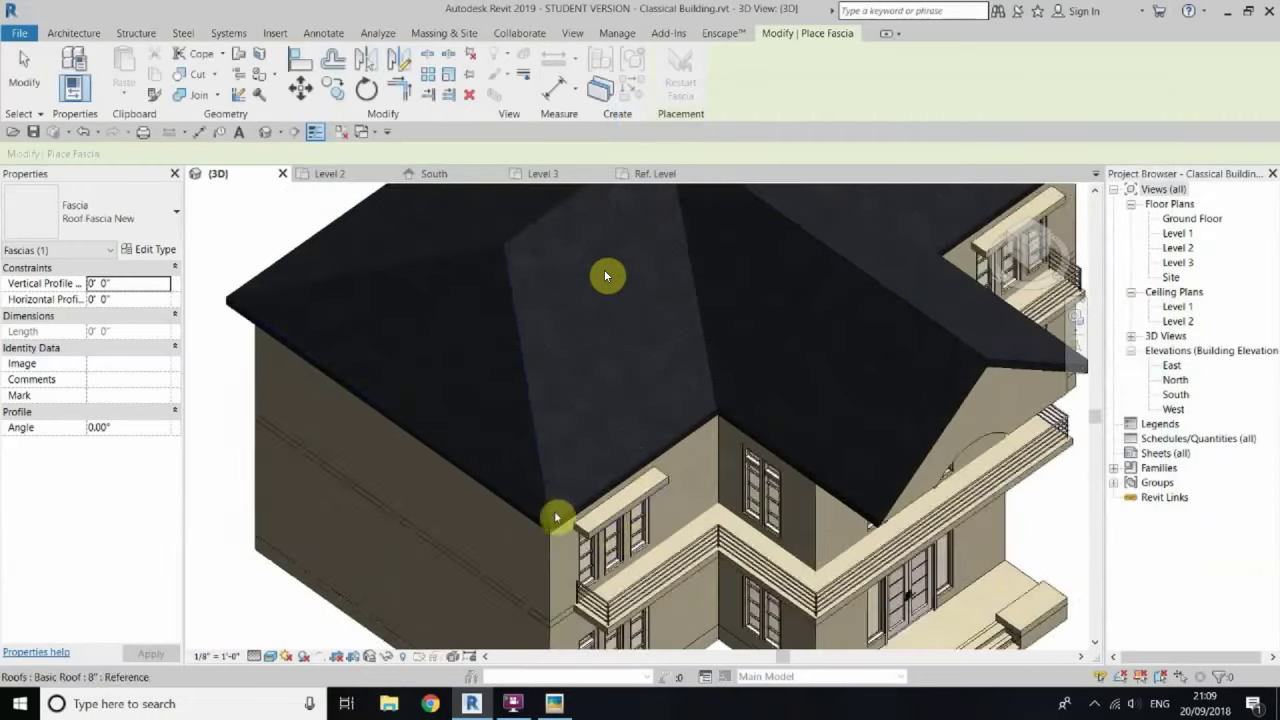
scroll(557, 517, "up", 3)
Step: Place a Roof Fascia New fascia along a roof edge
left_click(586, 514)
mouse_move(606, 276)
middle_mouse_down("shift")
mouse_move(677, 320)
mouse_move(771, 343)
mouse_move(1043, 254)
mouse_move(585, 385)
middle_mouse_up("shift")
key("Escape")
Step: Open the Roof Fascia profile family and move all its lines from the profile corner
double_click(606, 303)
left_click_drag(340, 295, 894, 651)
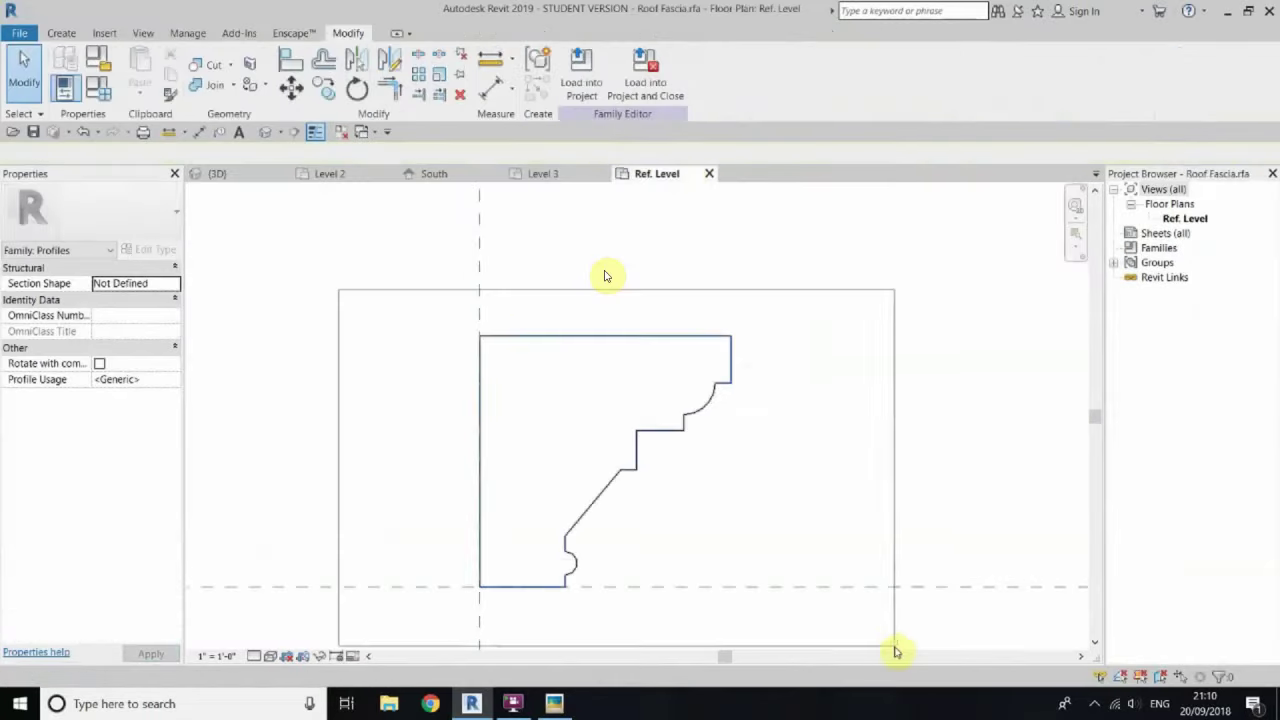
left_click(291, 88)
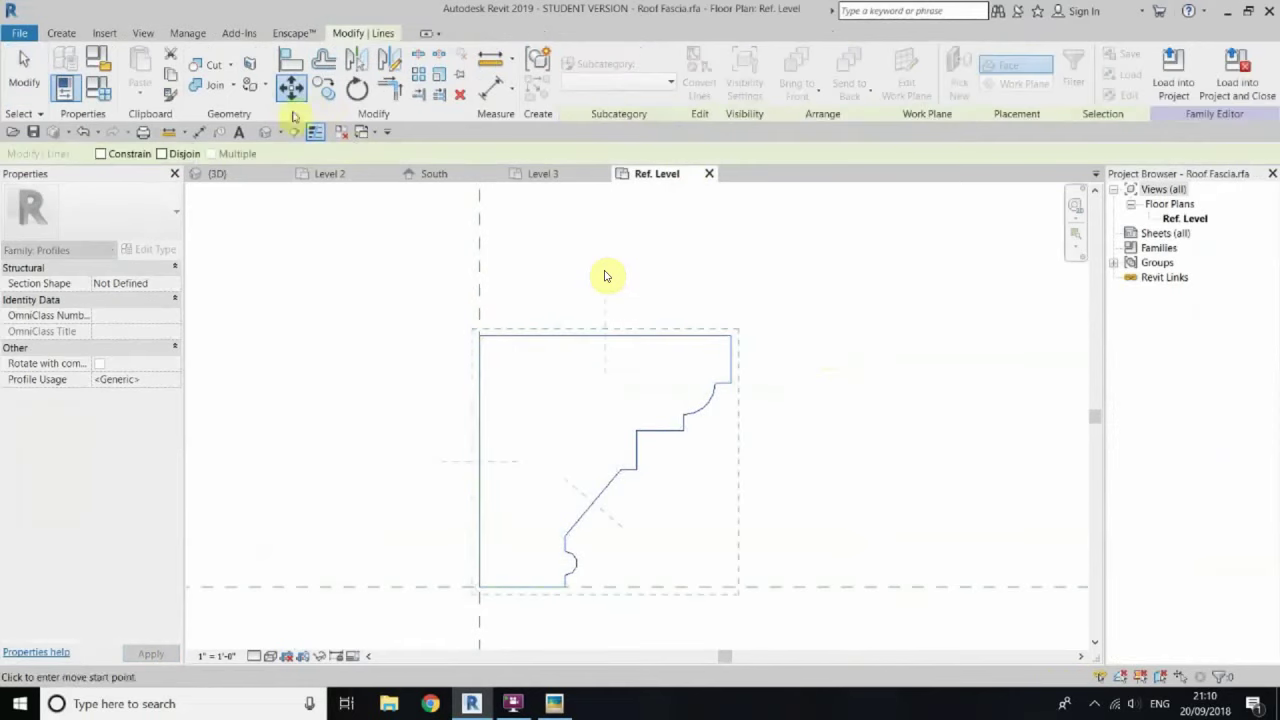
scroll(518, 297, "down", 3)
left_click(500, 423)
right_click(385, 270)
Step: Drop the profile on the reference-plane intersection and reload it, overwriting the existing version
left_click(410, 282)
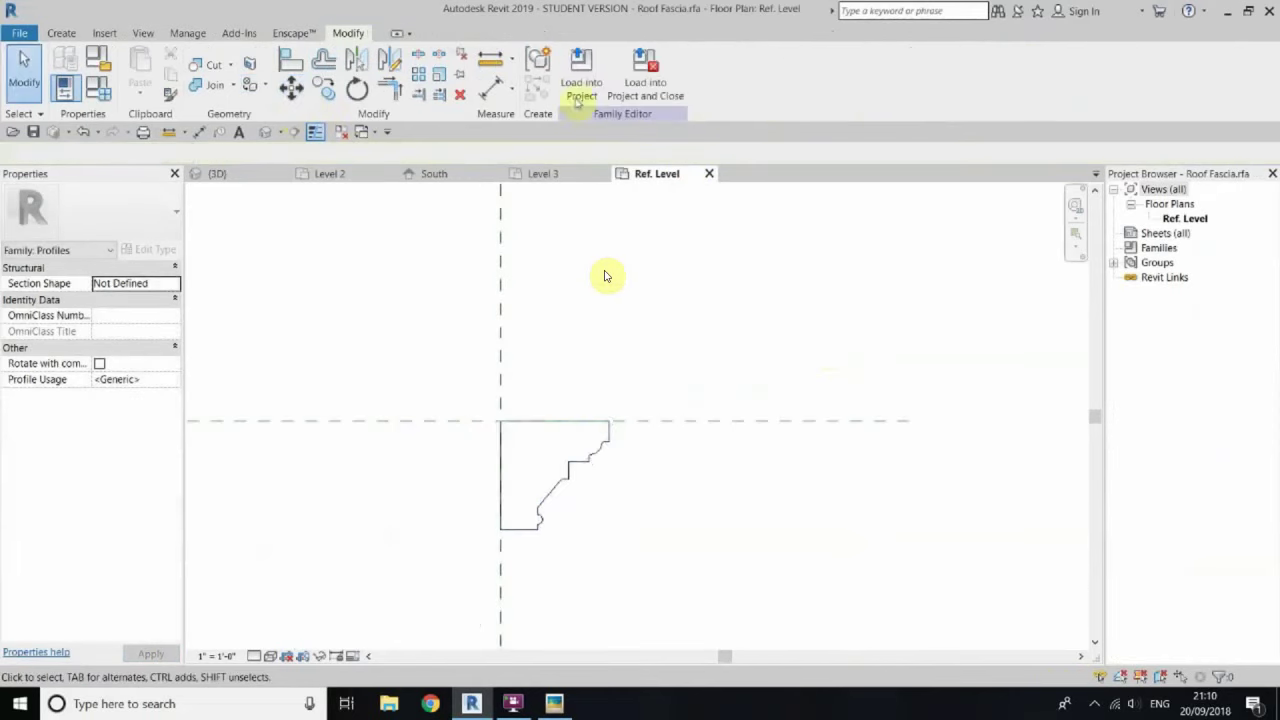
left_click(581, 75)
left_click(586, 337)
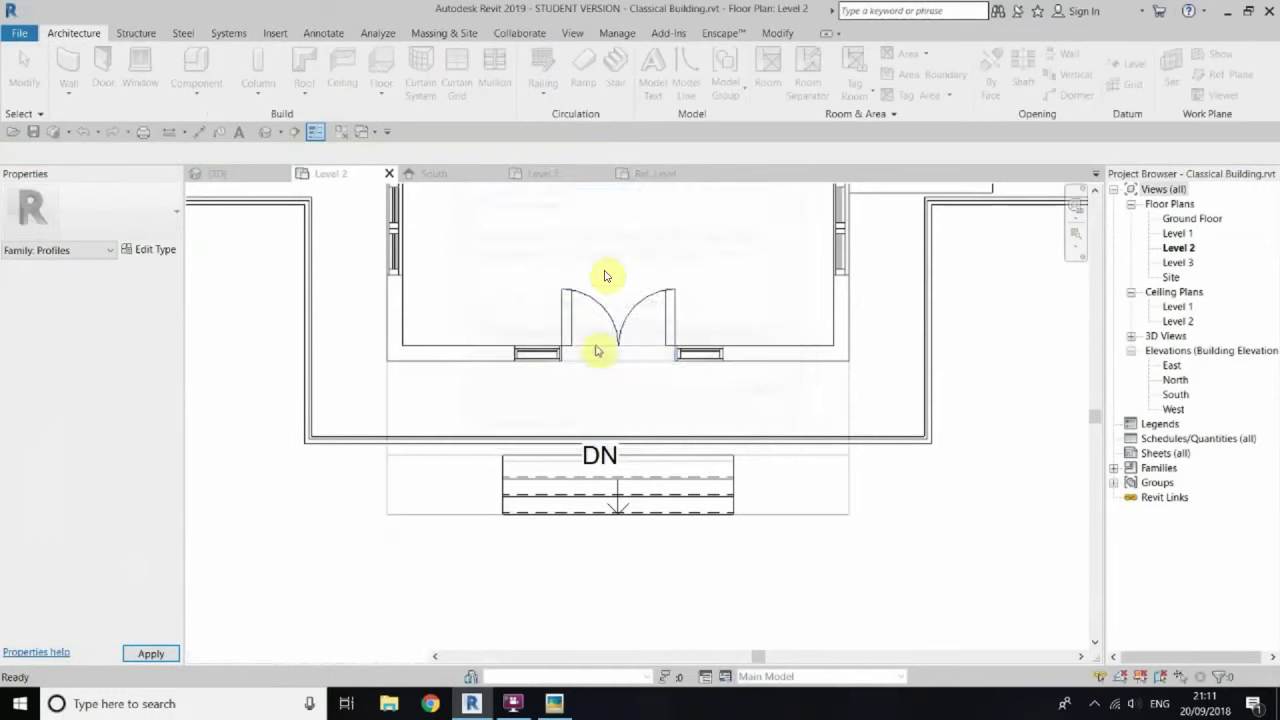
Step: In the 3D view, add a fascia along the roof's lower edge
left_click(264, 131)
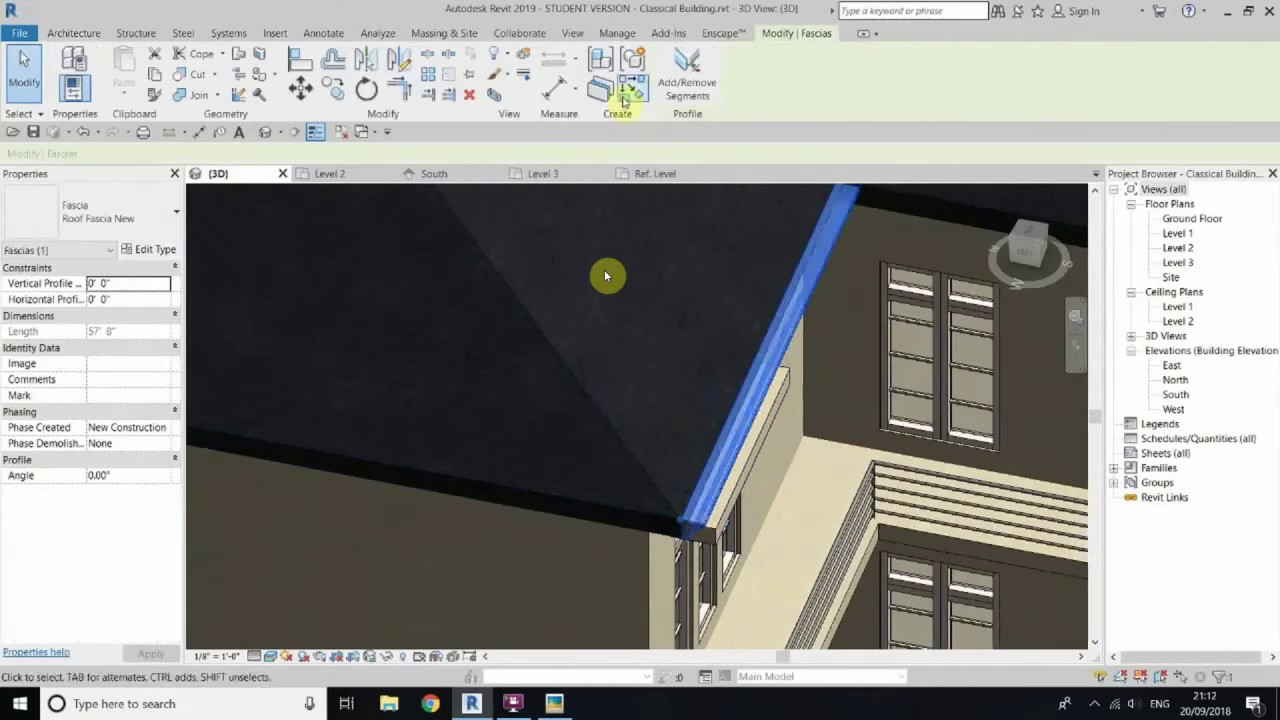
left_click(640, 518)
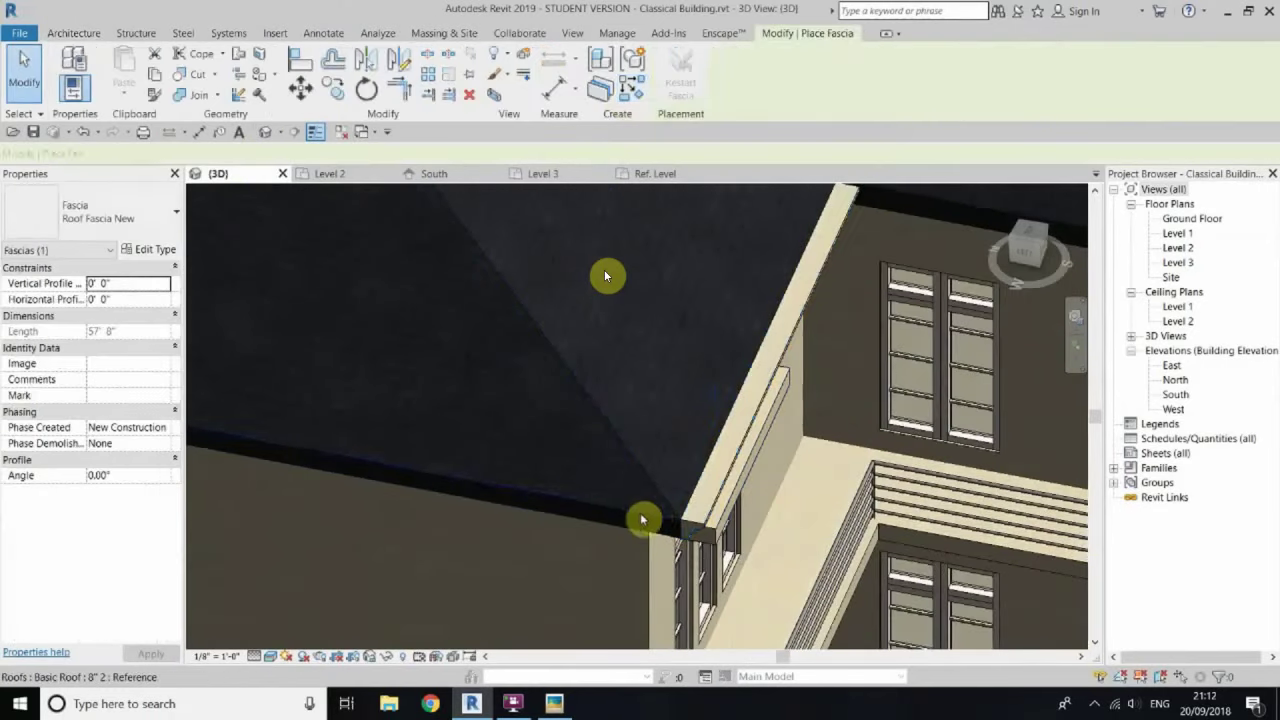
scroll(643, 486, "down", 3)
mouse_move(643, 486)
middle_mouse_down("shift")
mouse_move(457, 394)
mouse_move(629, 380)
mouse_move(491, 380)
mouse_move(643, 414)
mouse_move(651, 446)
mouse_move(374, 371)
mouse_move(727, 478)
middle_mouse_up("shift")
scroll(606, 274, "up", 3)
Step: Orbit around the roof to inspect the placed fascia up to a gable corner
key("Escape")
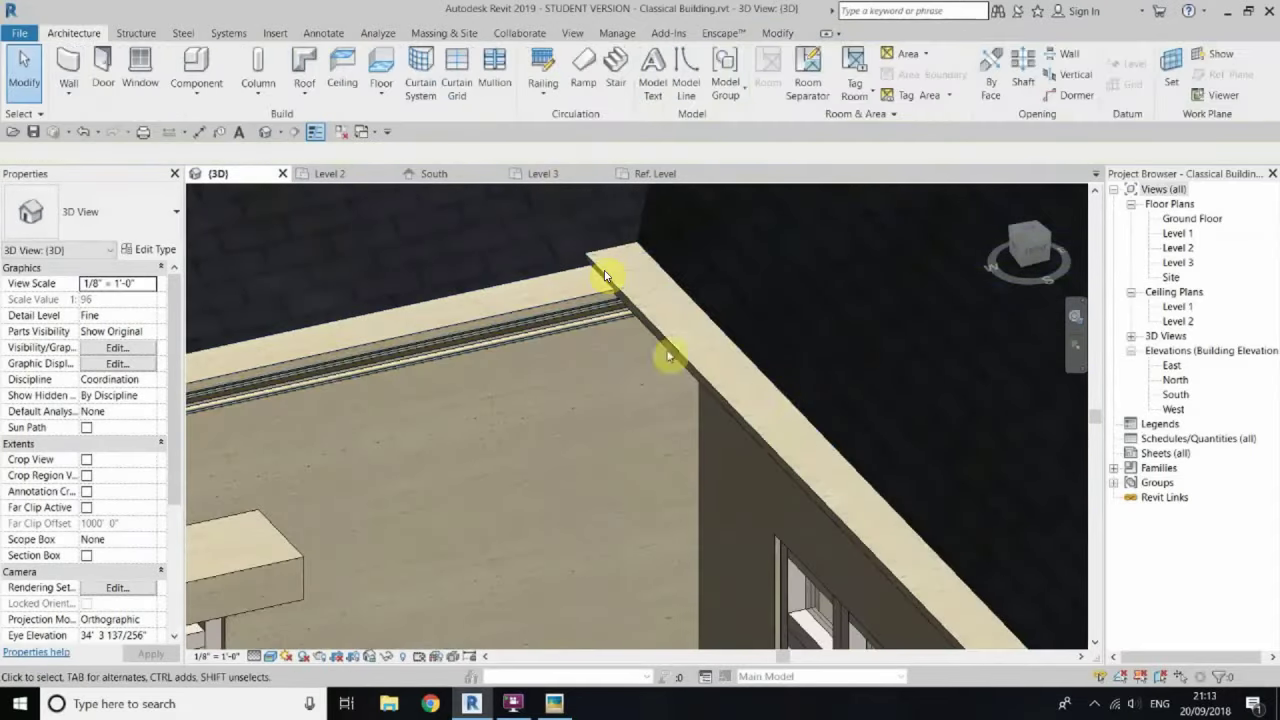
left_click(605, 275)
mouse_move(605, 275)
middle_mouse_down("shift")
mouse_move(557, 471)
mouse_move(643, 403)
mouse_move(1005, 246)
mouse_move(980, 252)
middle_mouse_up("shift")
key("Escape")
scroll(980, 252, "down", 5)
mouse_move(723, 517)
middle_mouse_down("shift")
mouse_move(723, 500)
mouse_move(246, 571)
mouse_move(578, 253)
middle_mouse_up("shift")
Step: Try aligning the fascia edge, then cancel and orbit back to a front view
left_click(776, 33)
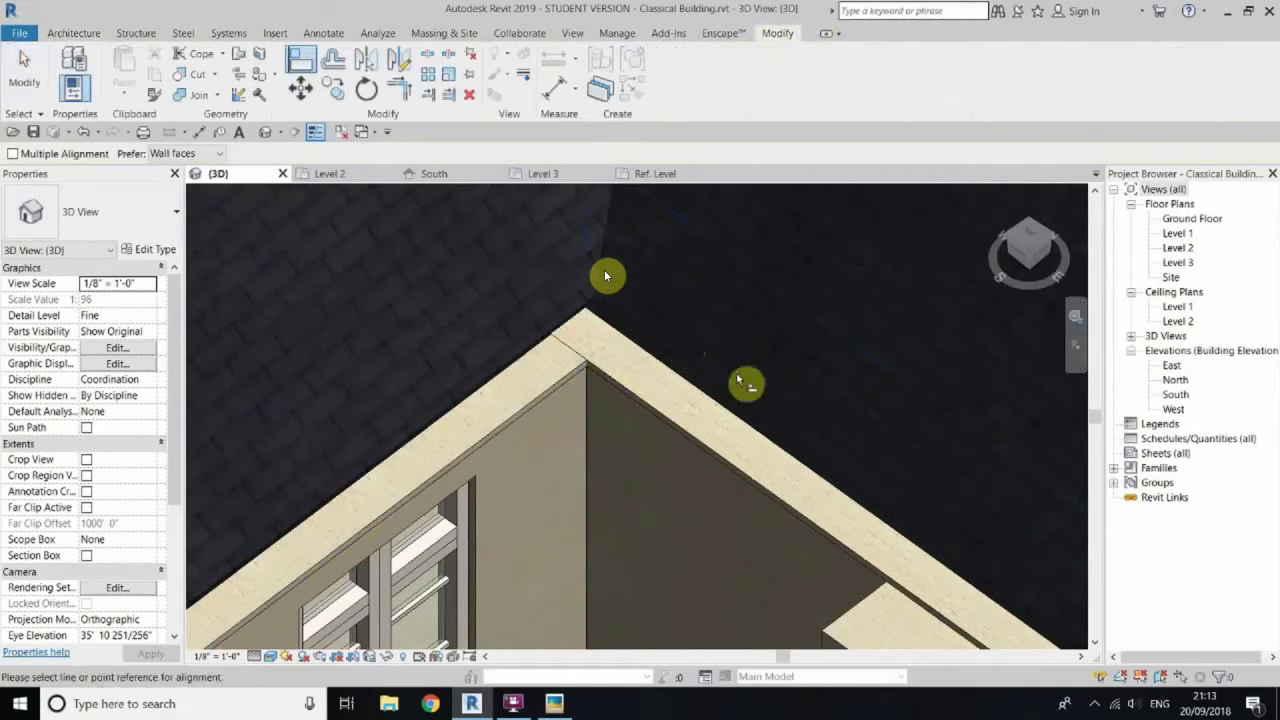
left_click(600, 372)
scroll(571, 371, "down", 5)
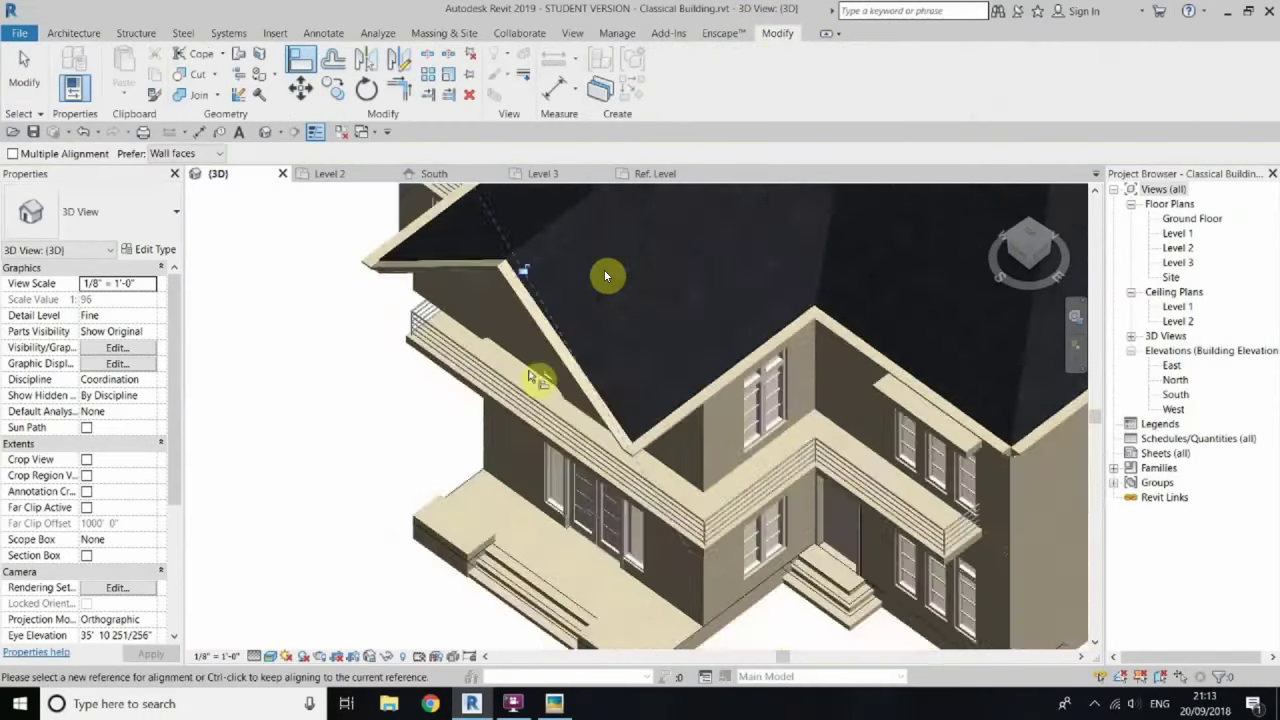
scroll(510, 428, "up", 5)
middle_click_drag(510, 428, 523, 443, "shift")
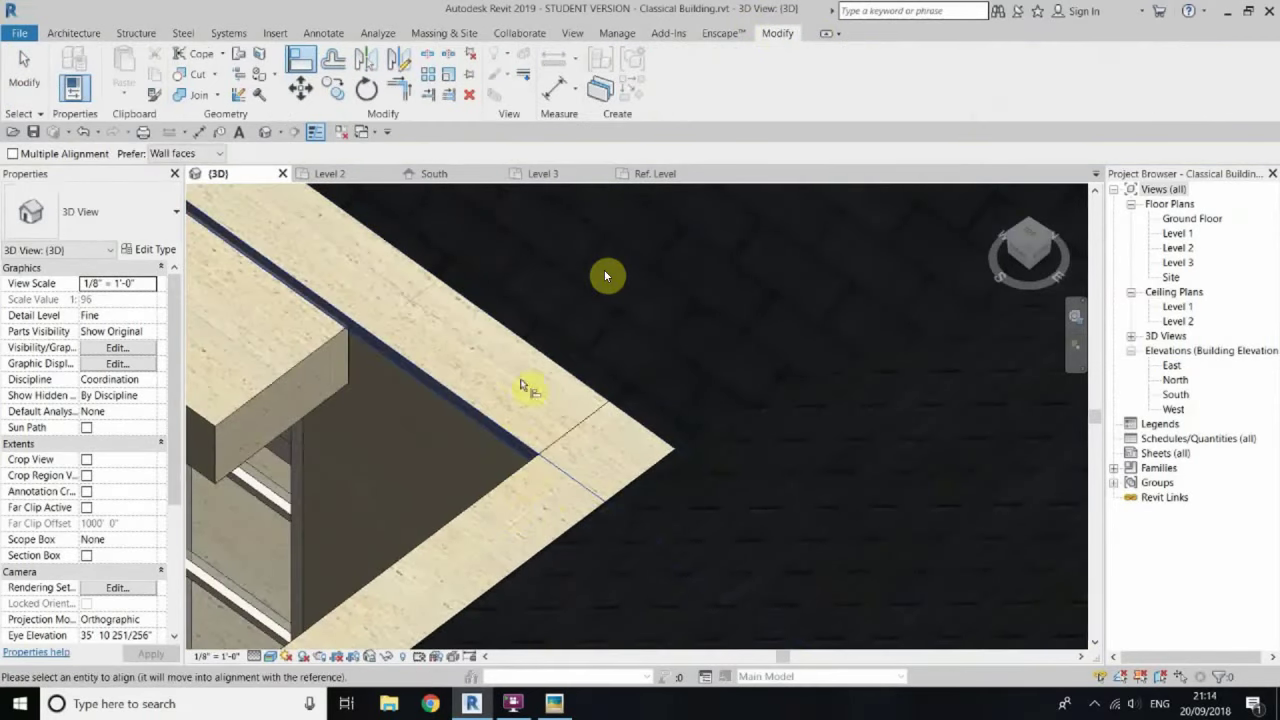
key("Escape")
scroll(615, 345, "down", 3)
scroll(580, 369, "down", 2)
scroll(854, 389, "down", 2)
middle_click_drag(605, 276, 606, 274, "shift")
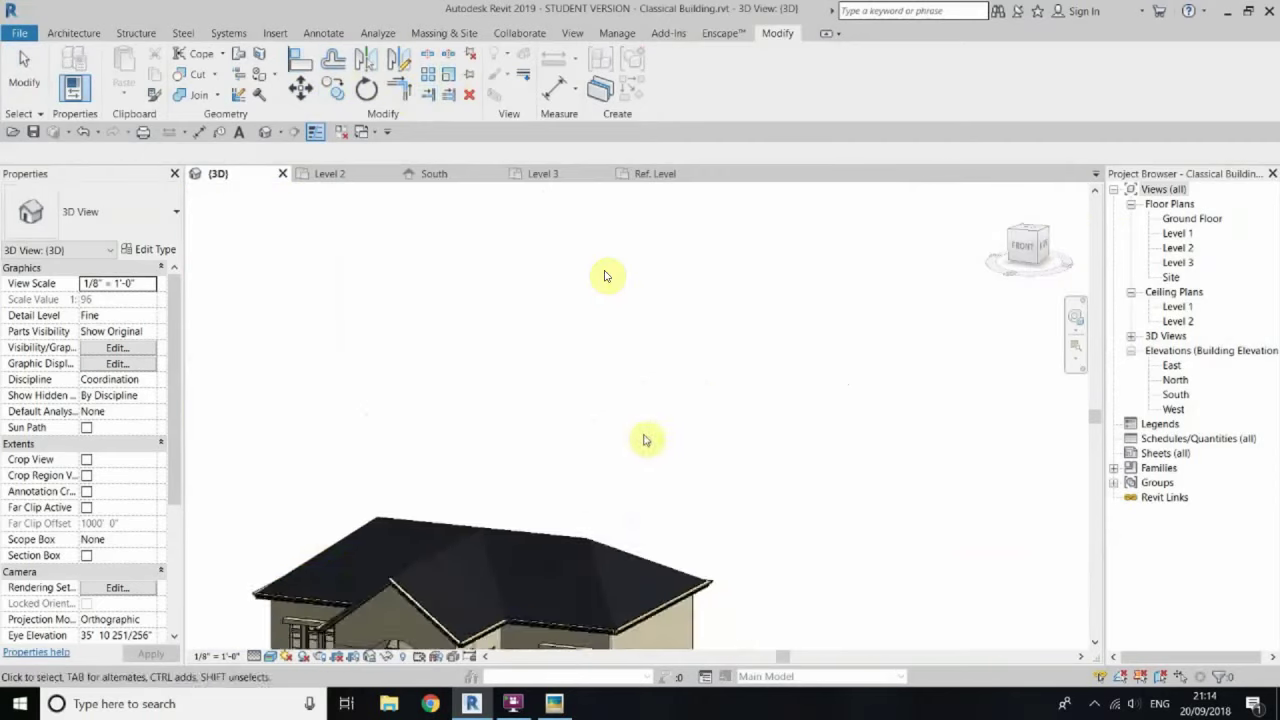
scroll(605, 276, "up", 5)
Step: On the Level 3 plan, sketch a rectangular roof footprint with Roof by Footprint
double_click(1178, 263)
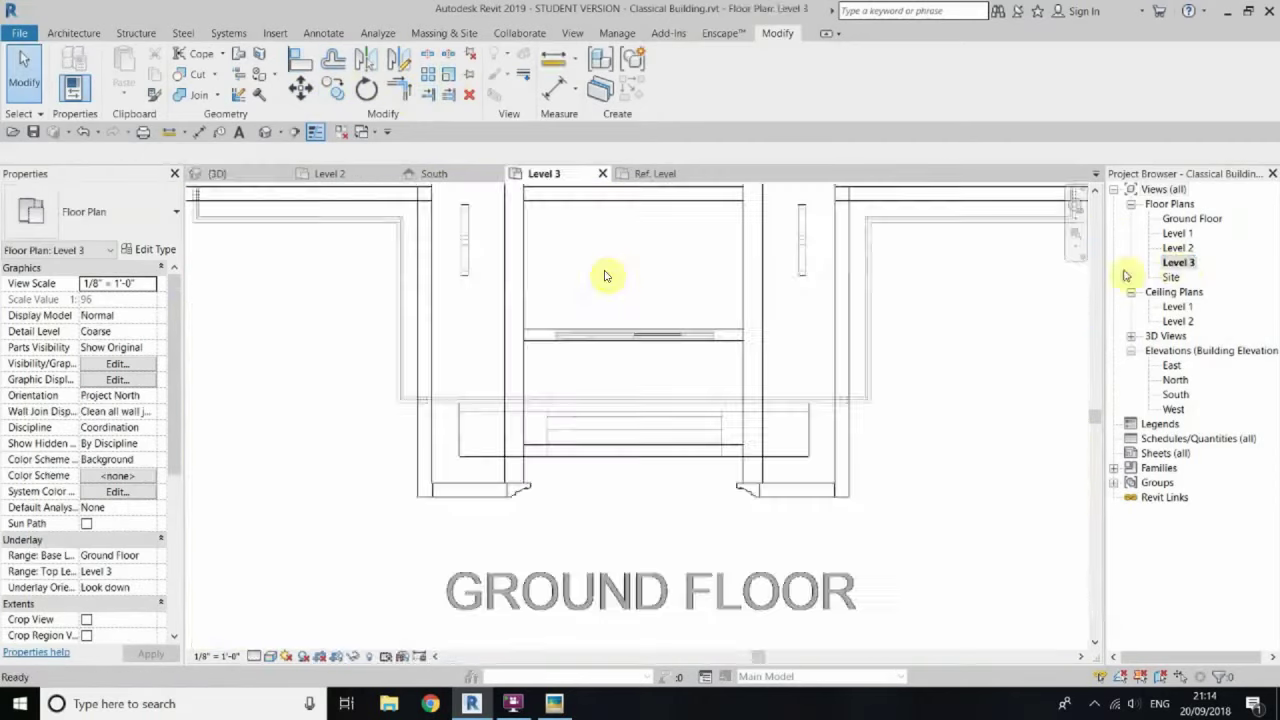
scroll(690, 488, "up", 2)
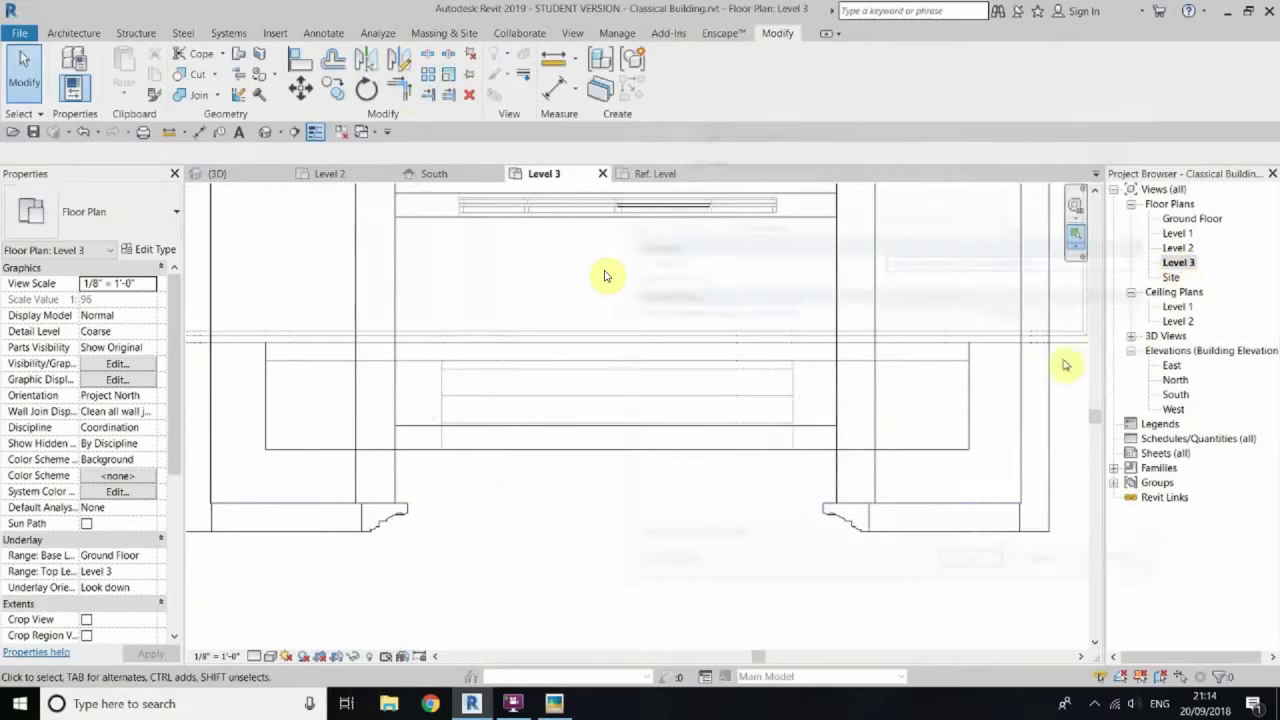
left_click(74, 33)
key("r")
key("f")
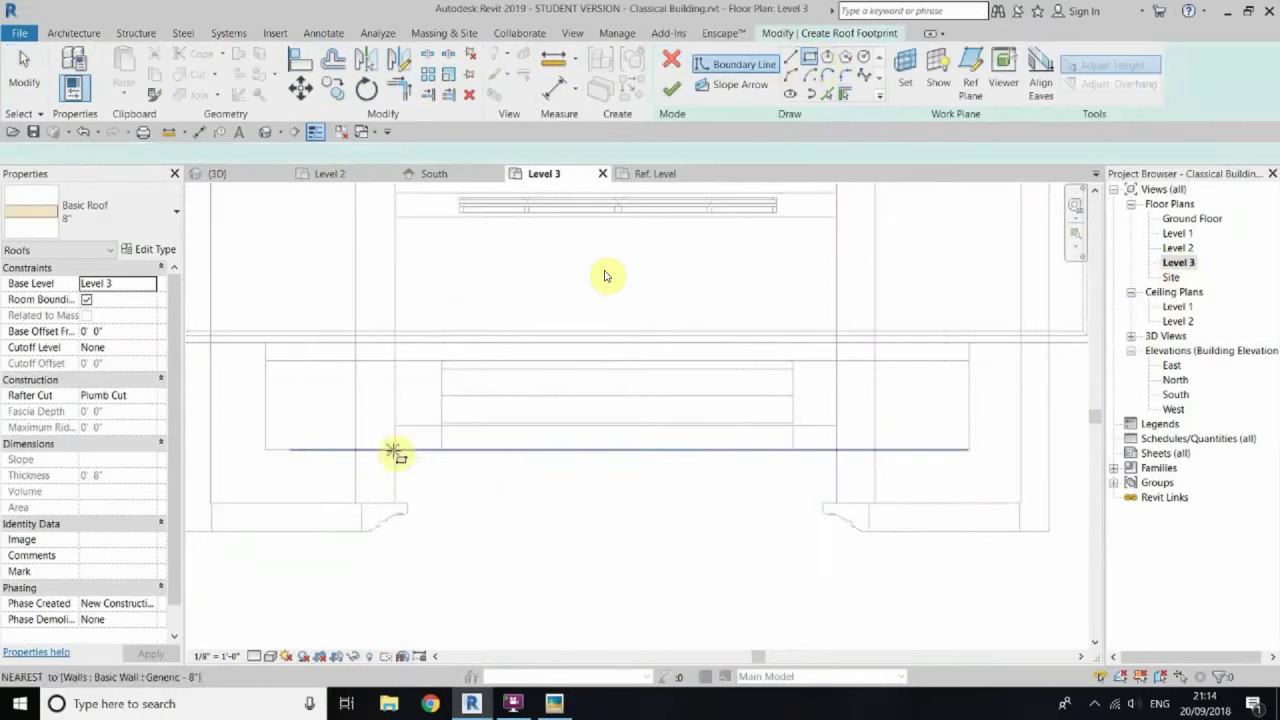
left_click(396, 453)
left_click(580, 502)
right_click(605, 255)
left_click(620, 258)
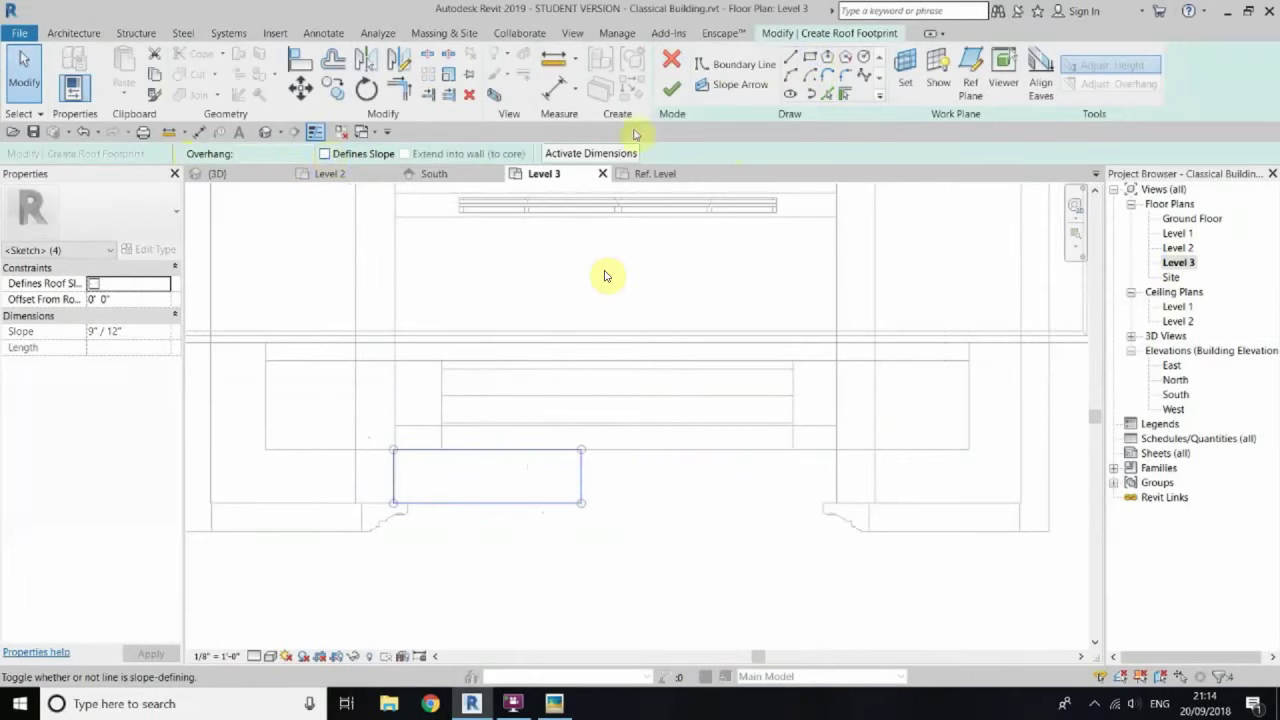
Step: Start moving the roof outline with MV, then cancel the move
key("m")
key("v")
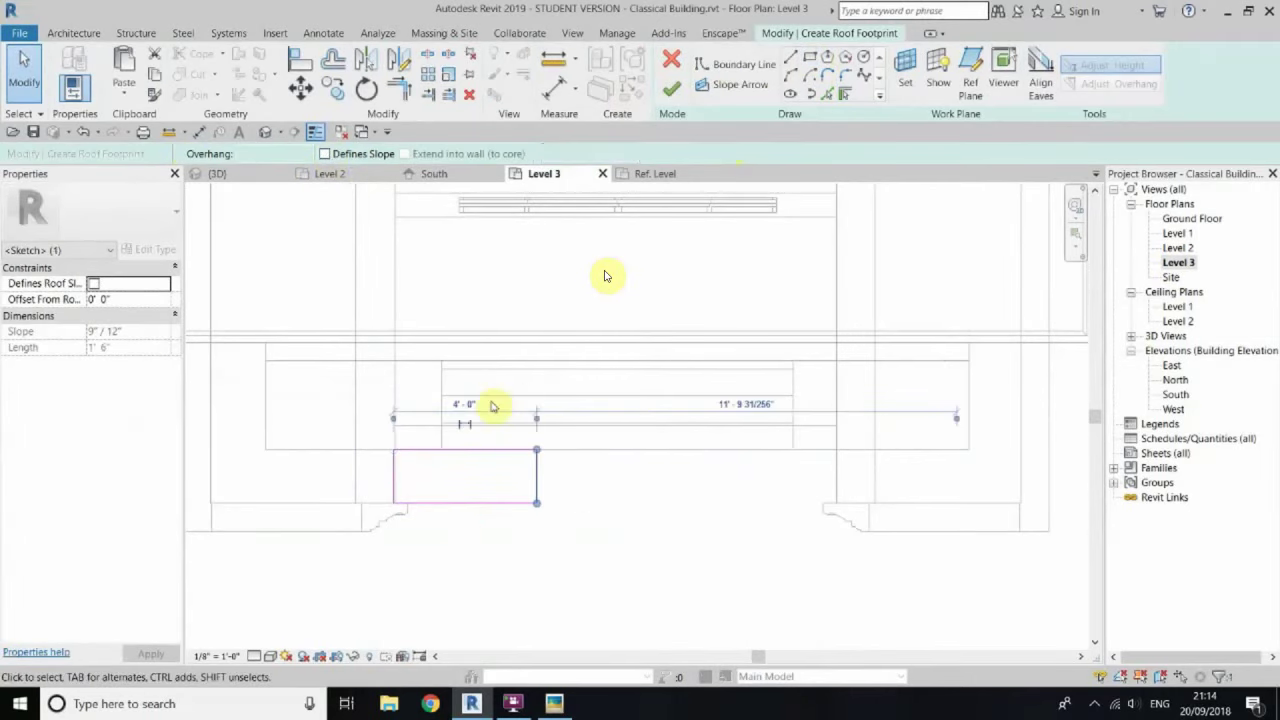
key("Escape")
scroll(563, 449, "up", 3)
scroll(540, 430, "up", 3)
scroll(432, 390, "up", 2)
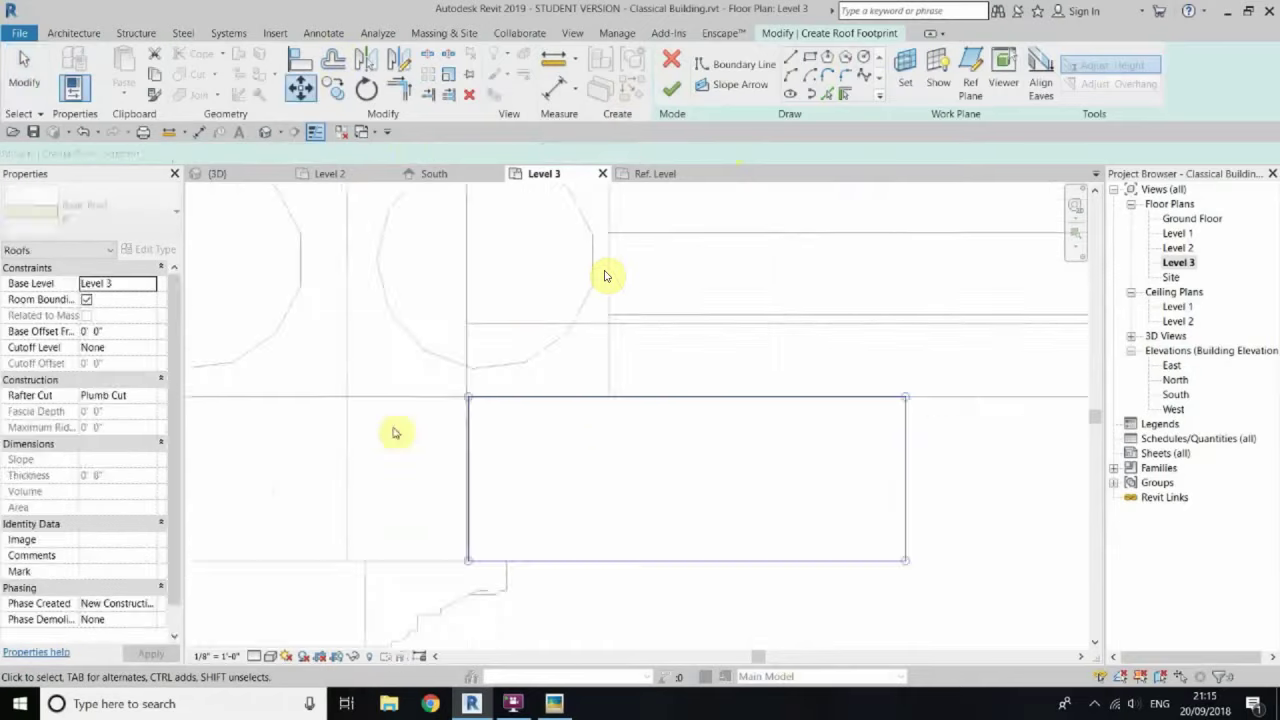
key("Escape")
scroll(390, 358, "down", 2)
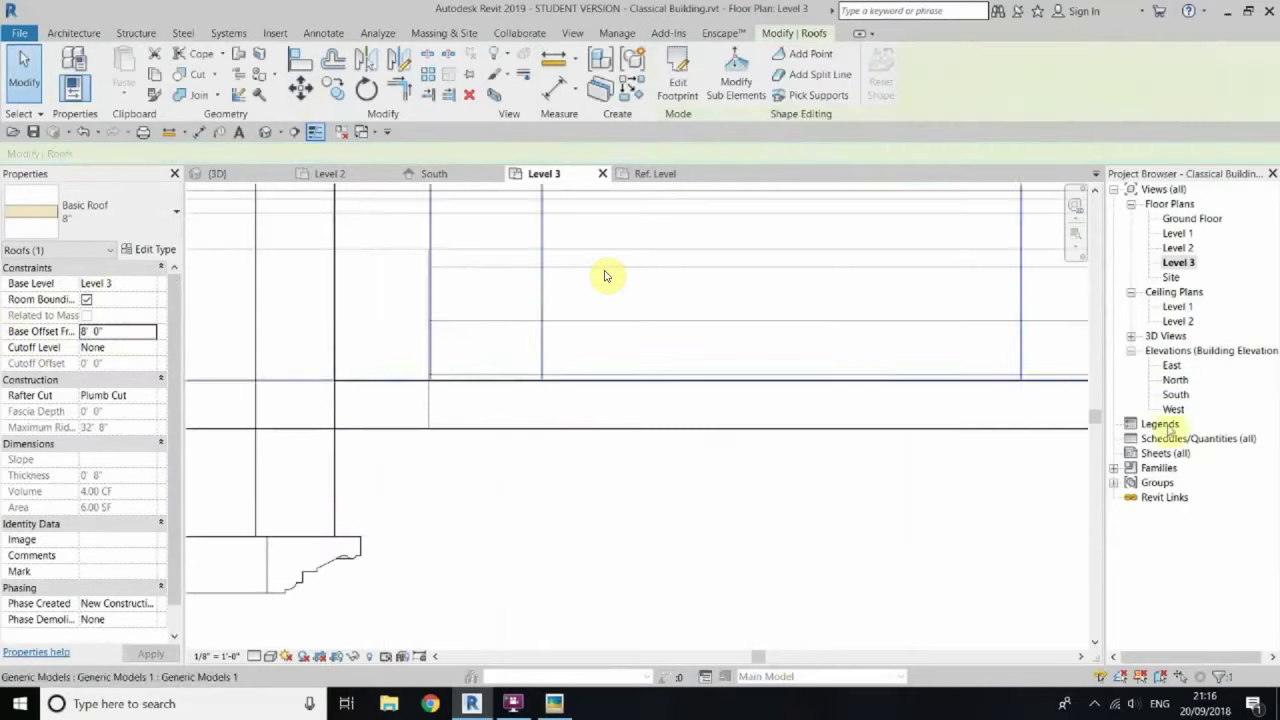
Step: Lower the small roof on the south facade to a 0' 1 1/16" base offset
scroll(605, 275, "up", 2)
scroll(605, 275, "up", 2)
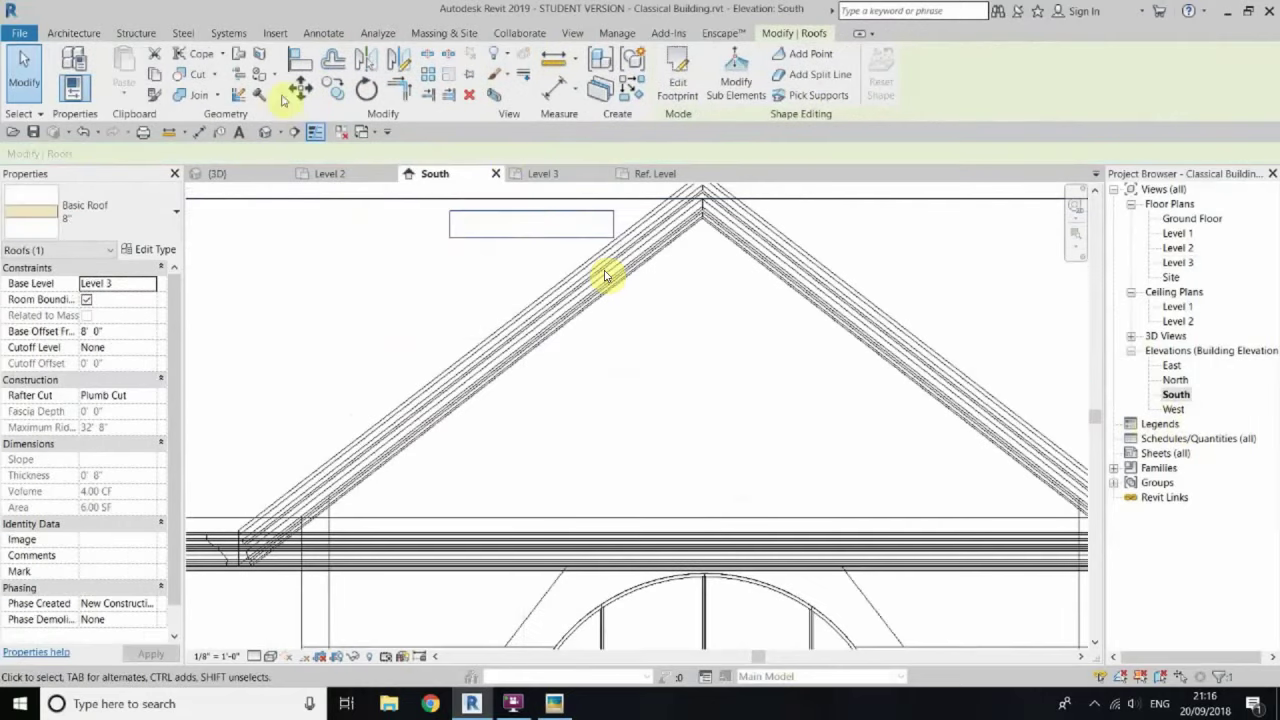
left_click_drag(332, 513, 332, 513)
scroll(395, 503, "up", 2)
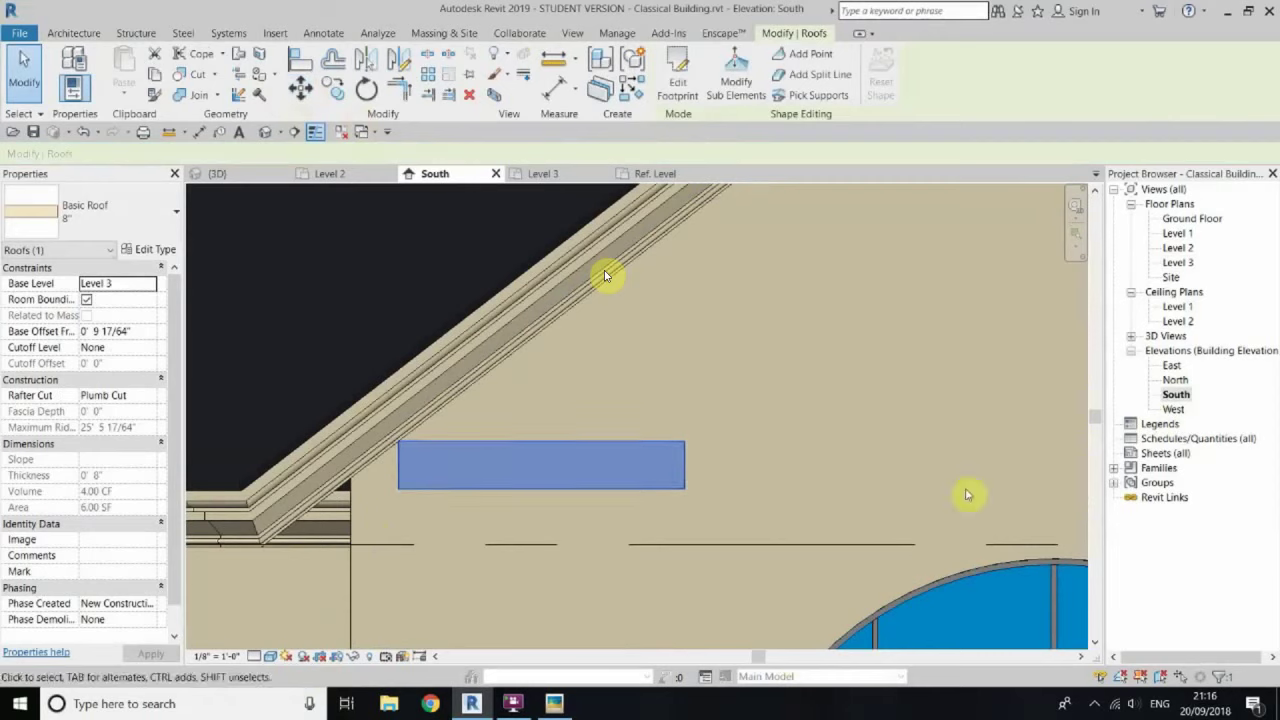
scroll(697, 213, "up", 1)
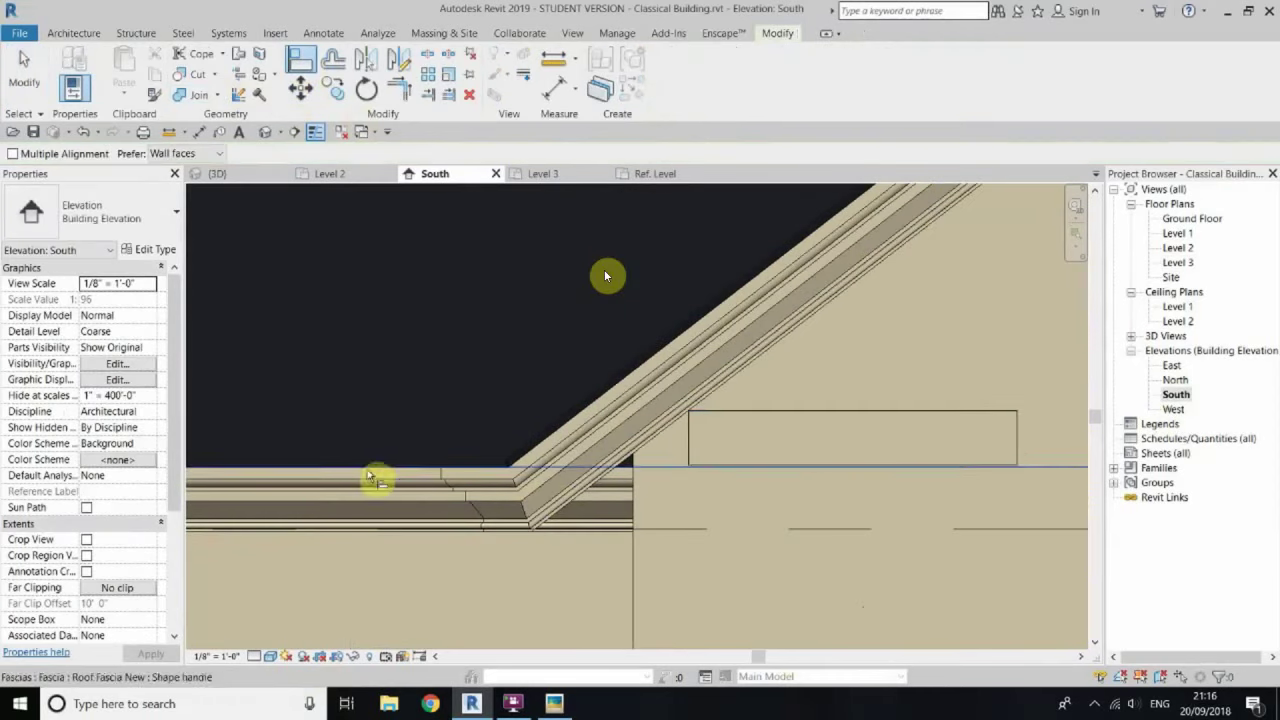
scroll(838, 420, "down", 2)
Step: Edit and finish the small roof's footprint in the Ground Floor plan, then return to 3D
double_click(618, 454)
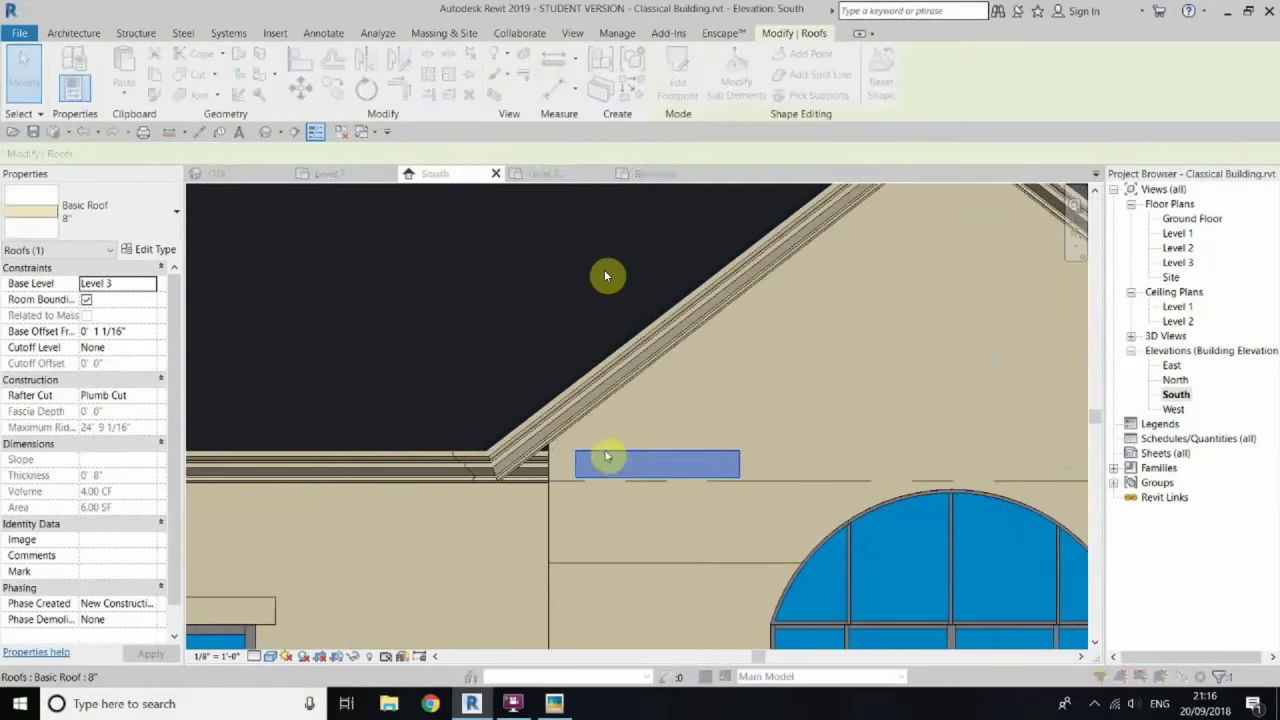
left_click(643, 512)
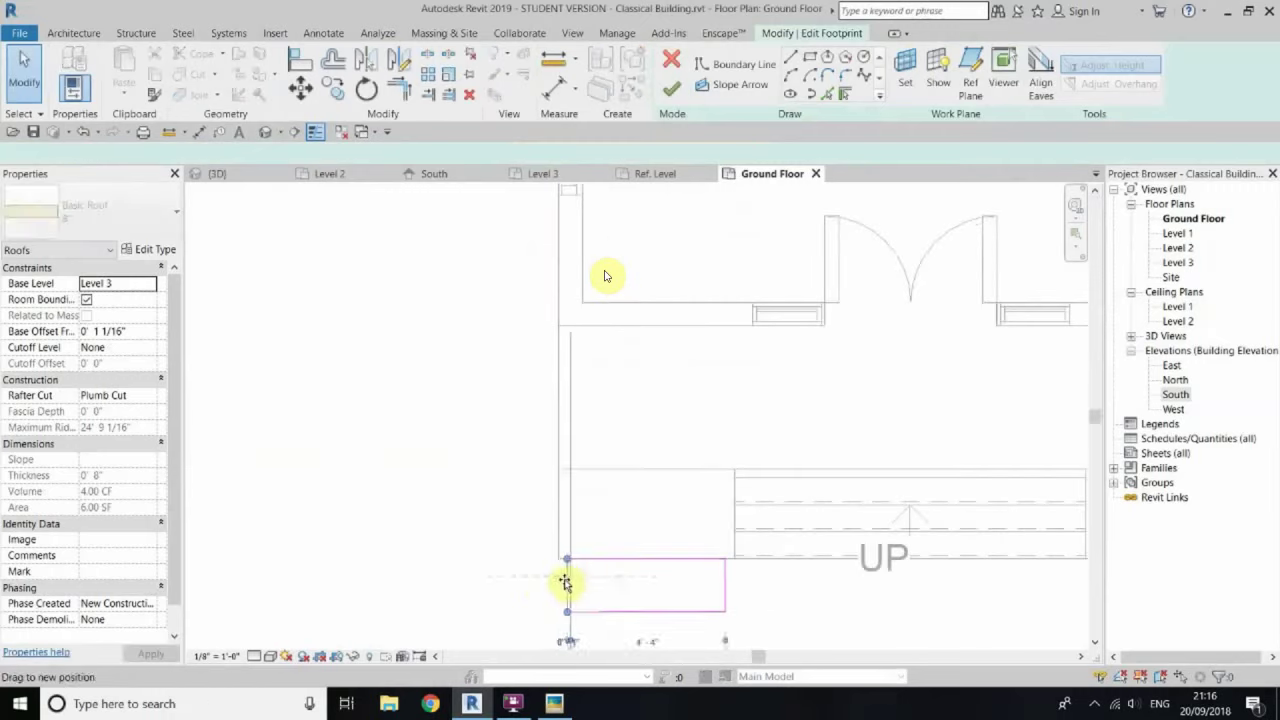
left_click(671, 88)
scroll(455, 443, "up", 2)
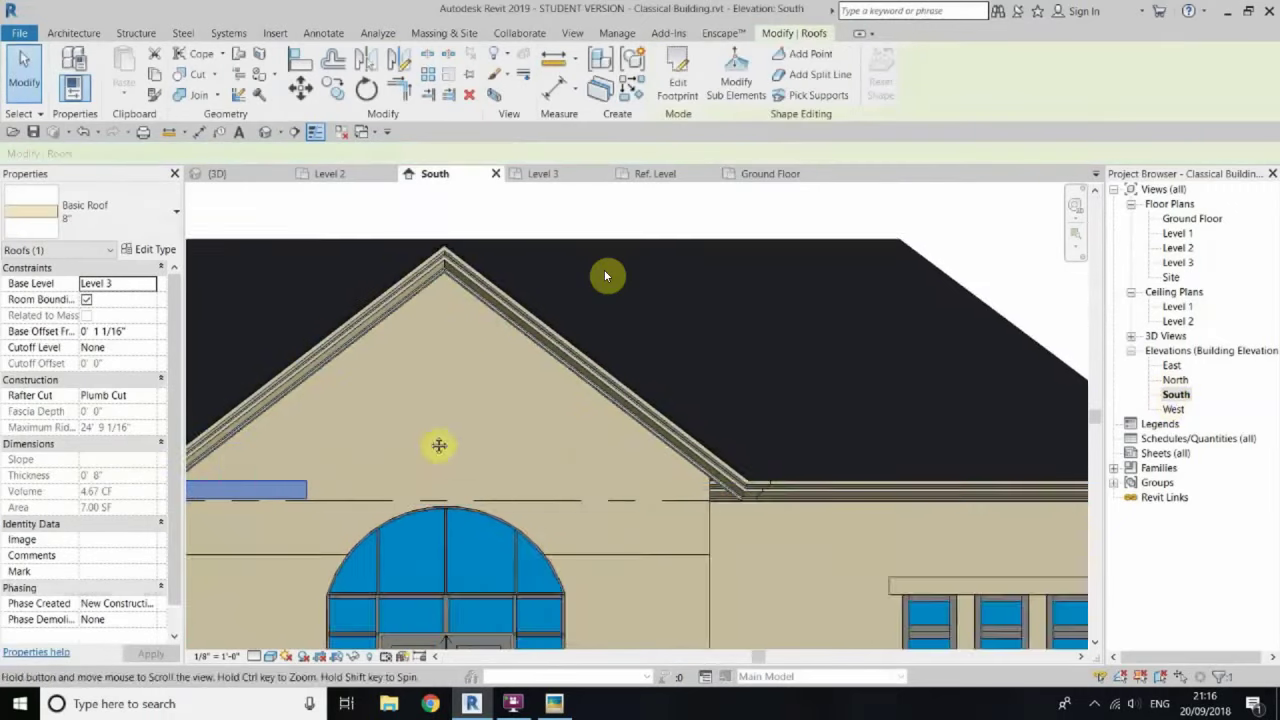
middle_click_drag(455, 443, 399, 463)
left_click(502, 300)
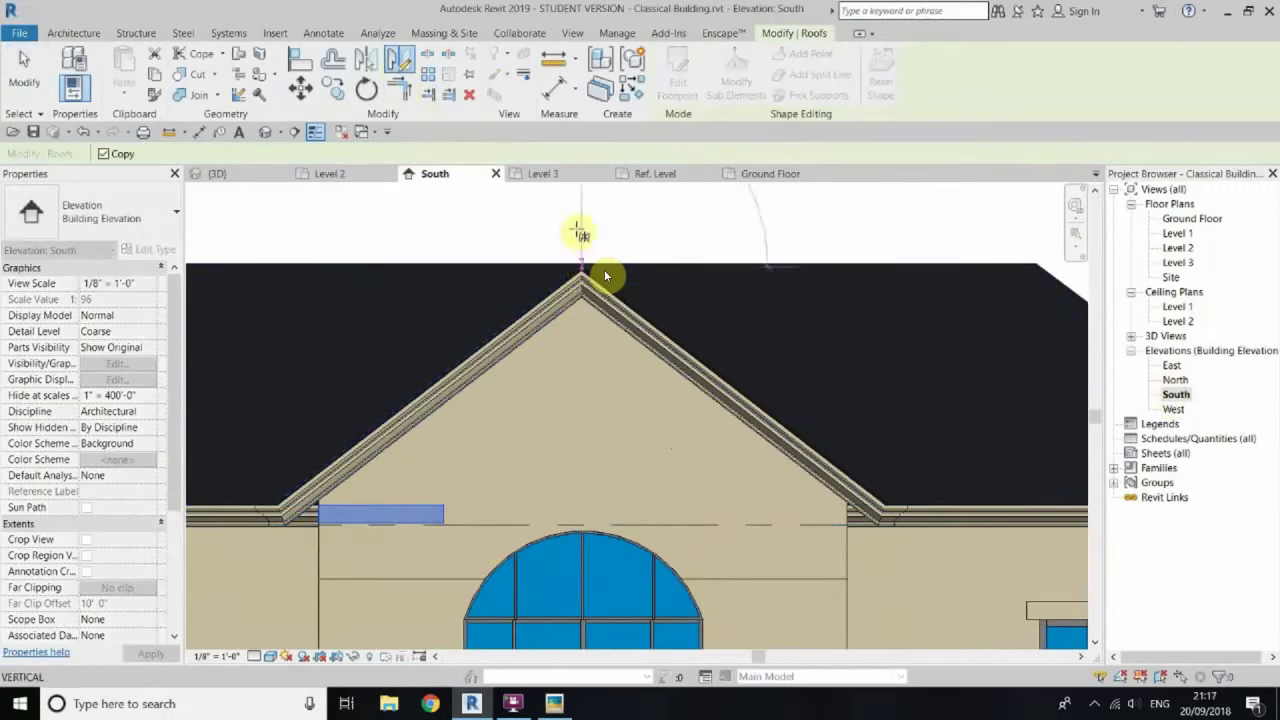
scroll(605, 275, "up", 3)
right_click(534, 391)
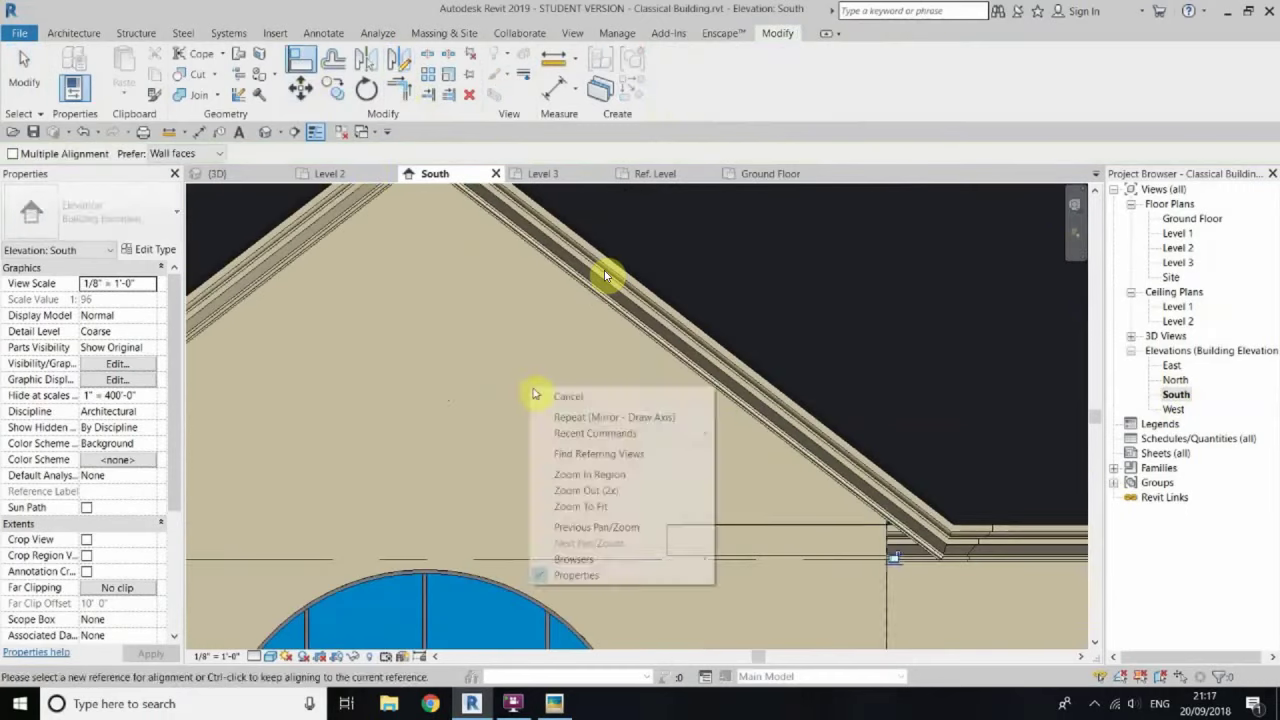
key("Escape")
key("ctrl+Tab")
Step: Orbit around the gable and cancel the fascia placement
scroll(347, 398, "up", 2)
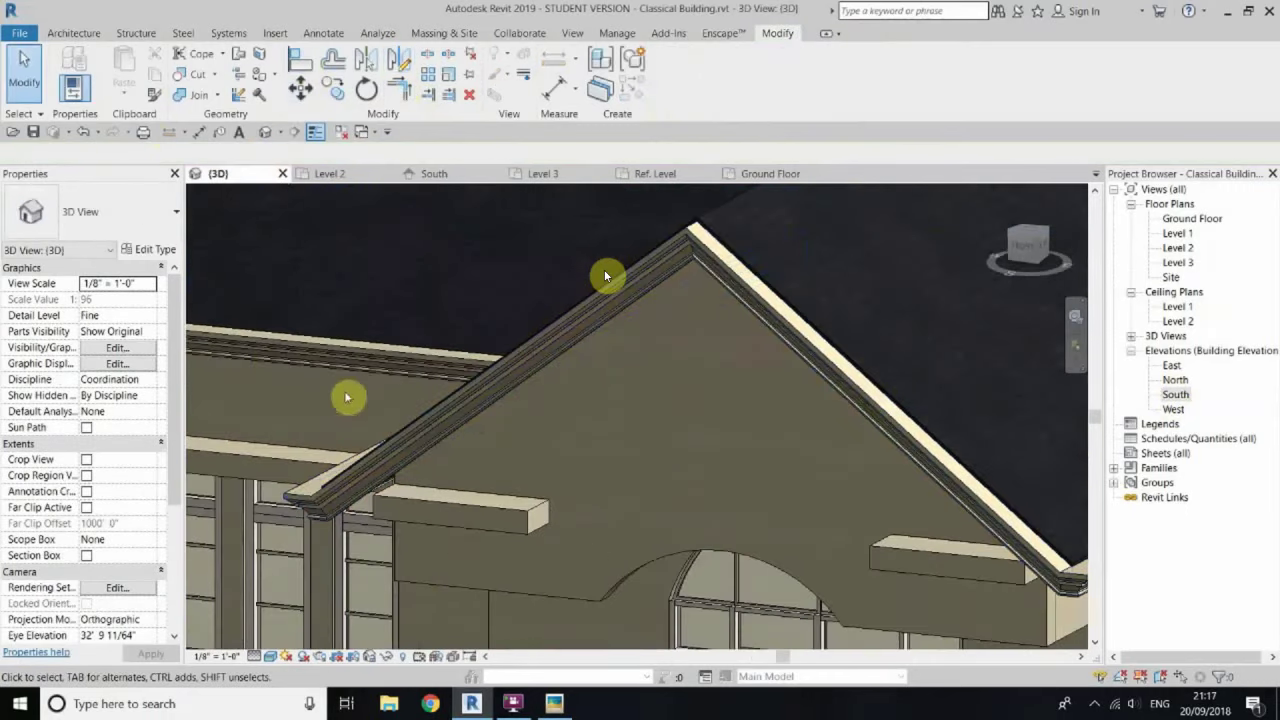
mouse_move(428, 508)
middle_mouse_down("shift")
mouse_move(820, 543)
mouse_move(694, 520)
middle_mouse_up("shift")
right_click(494, 270)
left_click(518, 282)
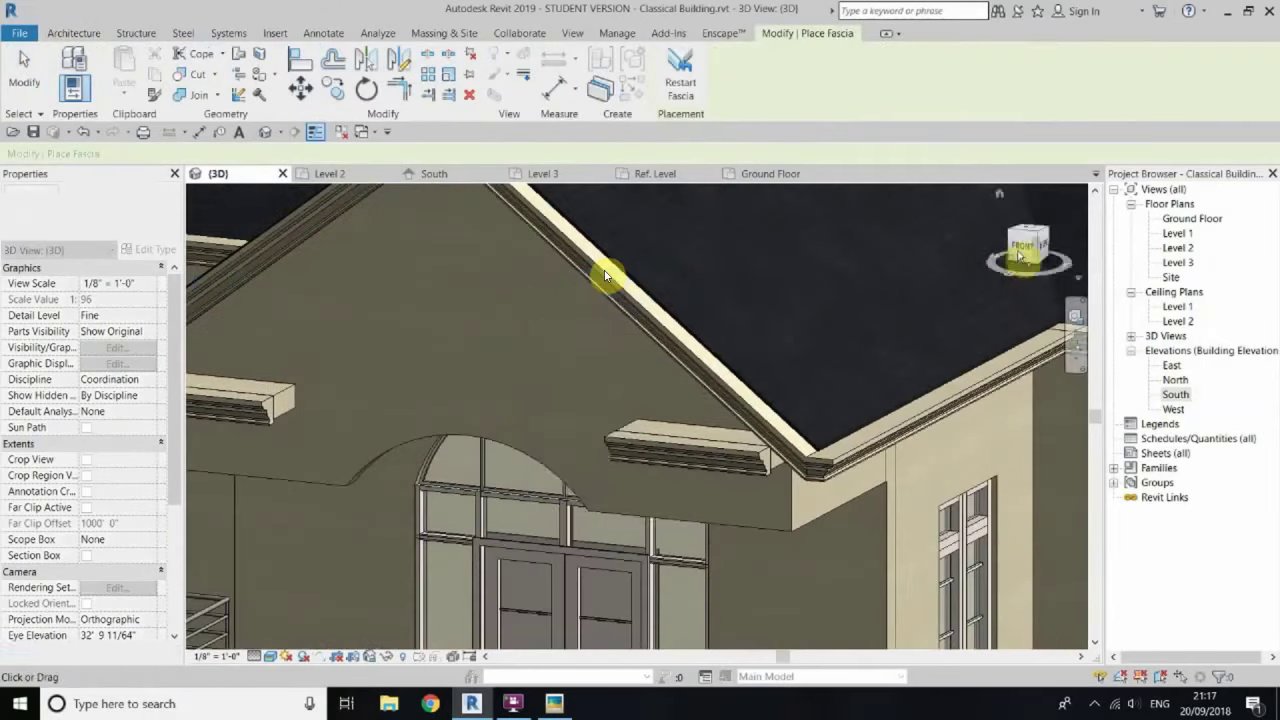
scroll(846, 377, "down", 5)
scroll(223, 449, "up", 5)
scroll(677, 459, "up", 3)
Step: Extend the horizontal fascia left to about 12' 3" so it meets the sloped gable fascia
left_click(677, 459)
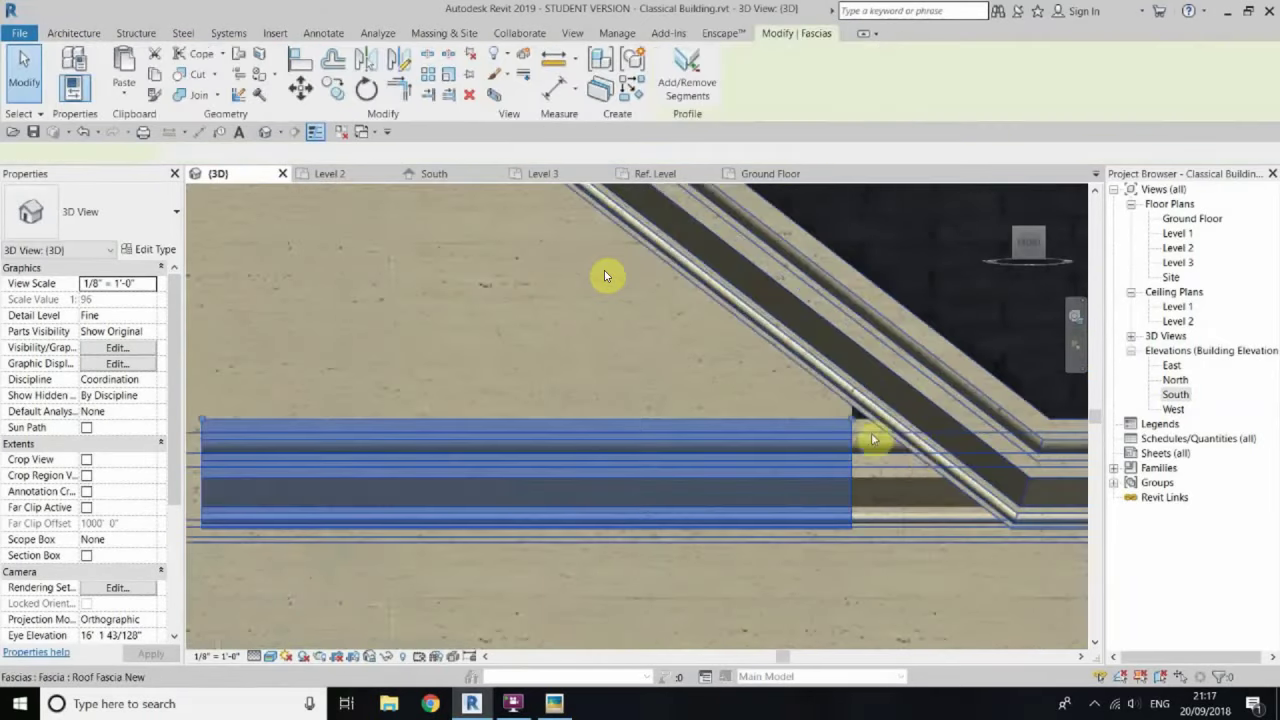
scroll(880, 428, "up", 2)
key("Escape")
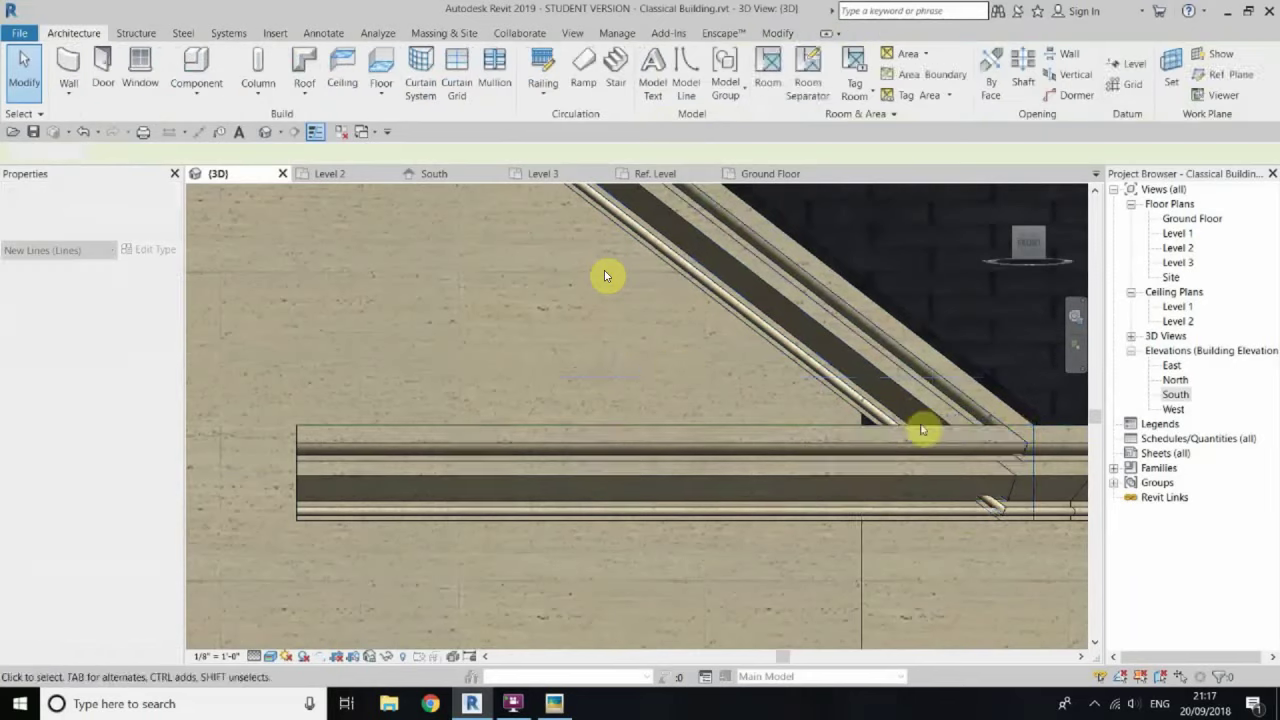
scroll(763, 443, "down", 3)
scroll(449, 400, "up", 4)
left_click(432, 396)
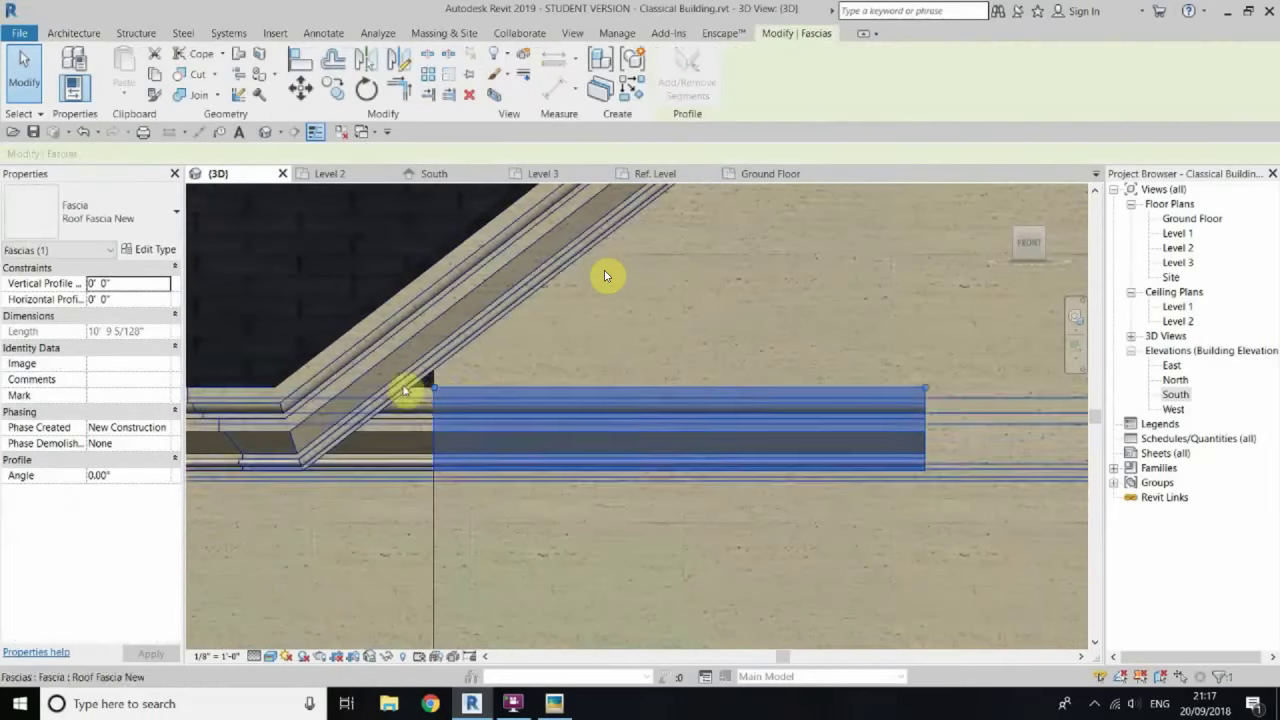
left_click_drag(430, 395, 258, 390)
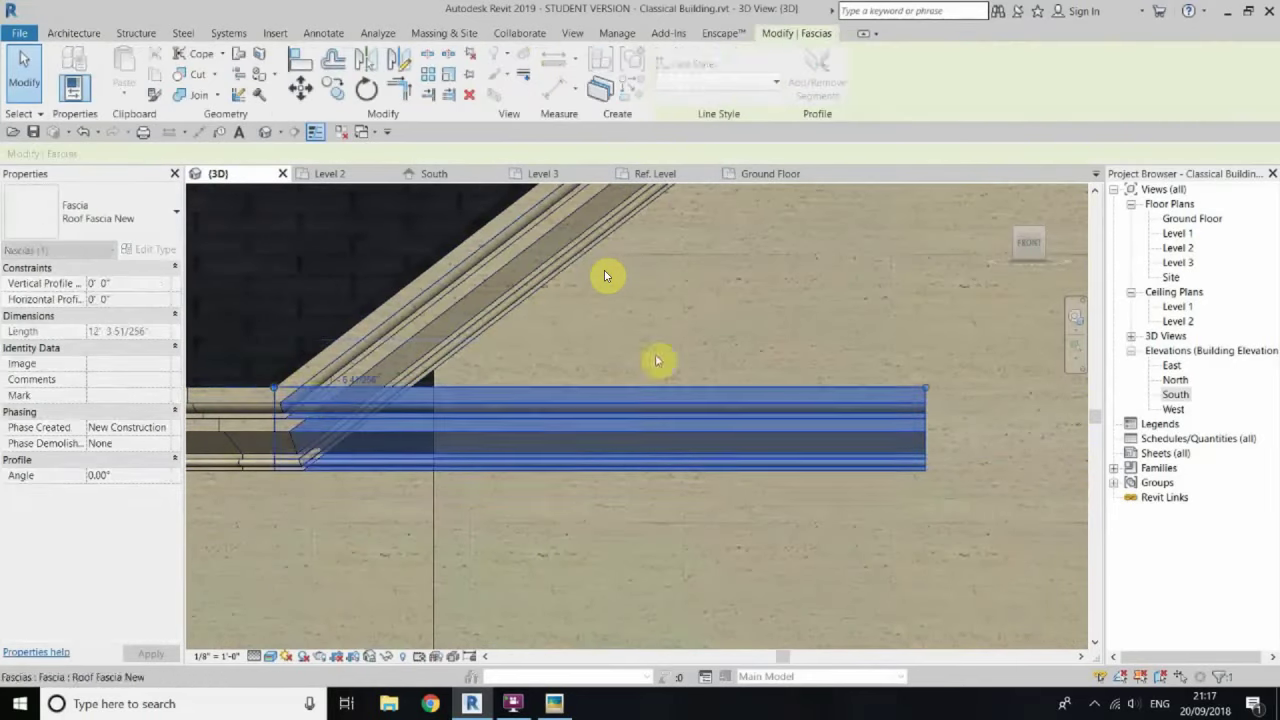
key("Escape")
scroll(637, 415, "down", 3)
left_click(1014, 257)
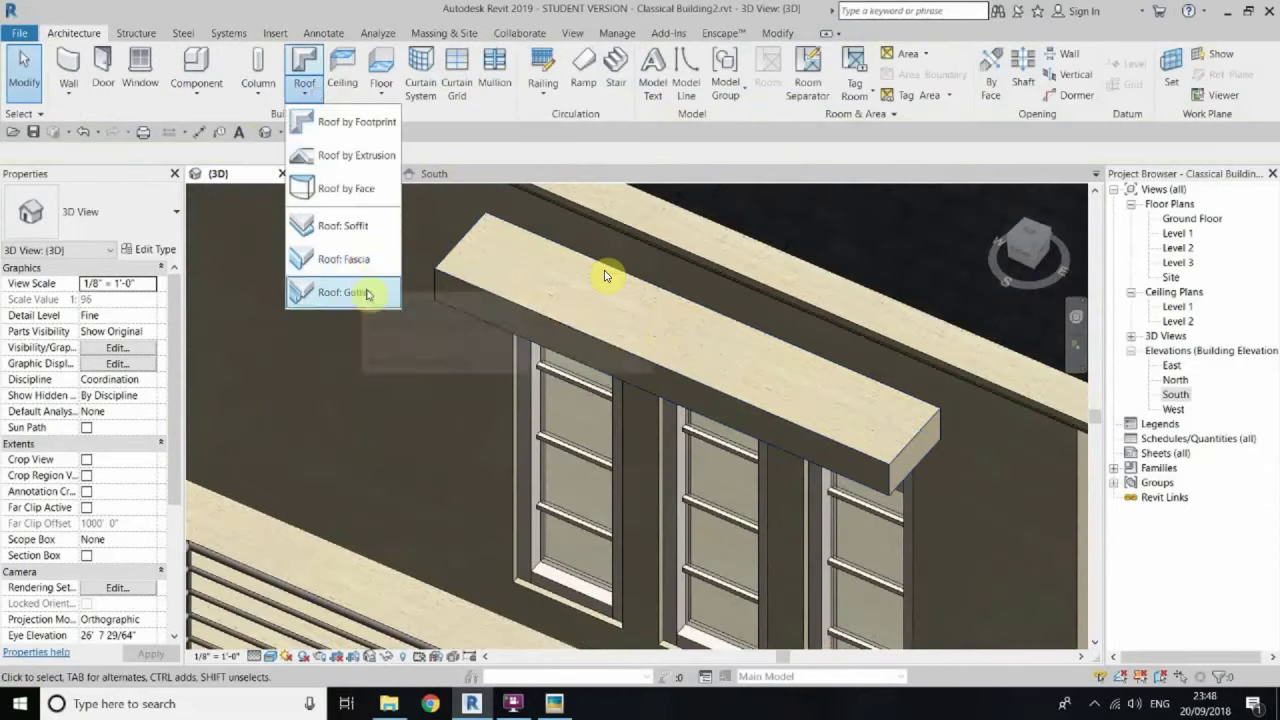
Step: Add a roof fascia along the window ledge edge, then open the Level 2 floor plan
left_click(367, 293)
scroll(500, 357, "down", 3)
scroll(553, 333, "up", 2)
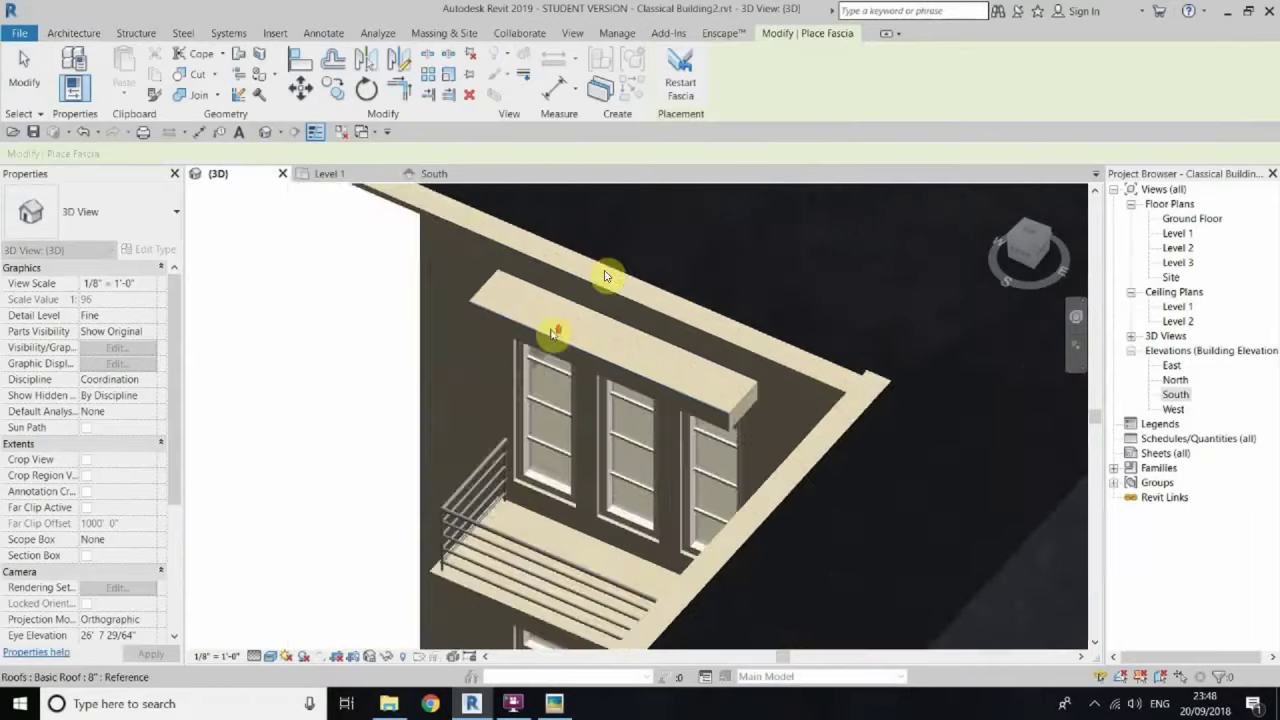
scroll(605, 276, "up", 3)
scroll(838, 452, "down", 3)
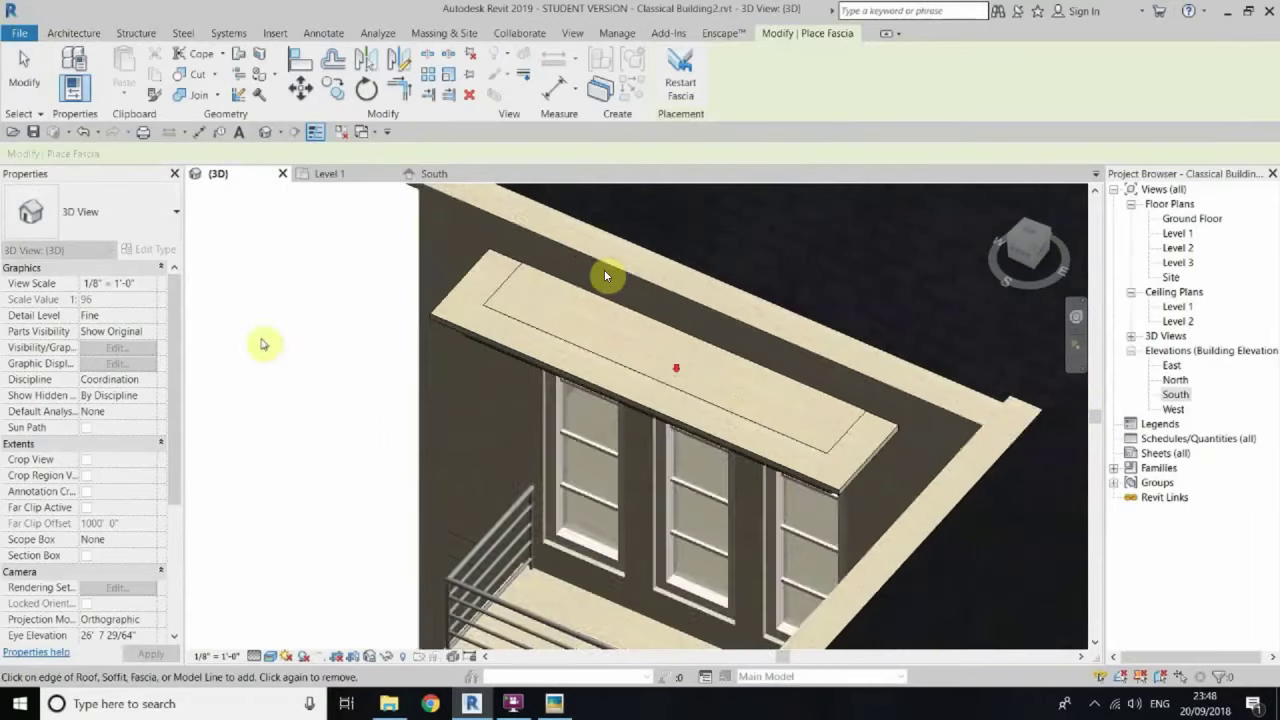
key("Escape")
scroll(657, 451, "down", 3)
scroll(461, 300, "up", 5)
scroll(461, 300, "down", 3)
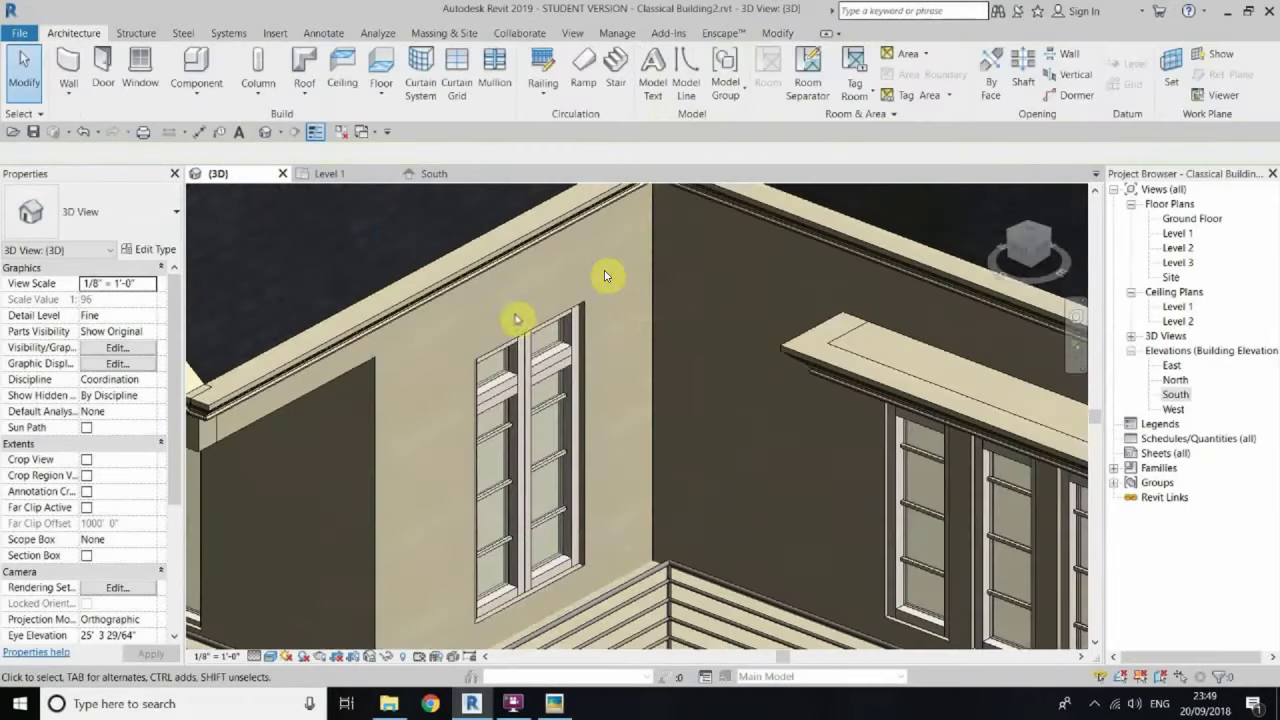
scroll(494, 428, "up", 3)
double_click(1178, 247)
Step: Adjust the Level 2 roof footprint outline and finish the 8" Basic Roof canopy footprint
scroll(567, 396, "up", 5)
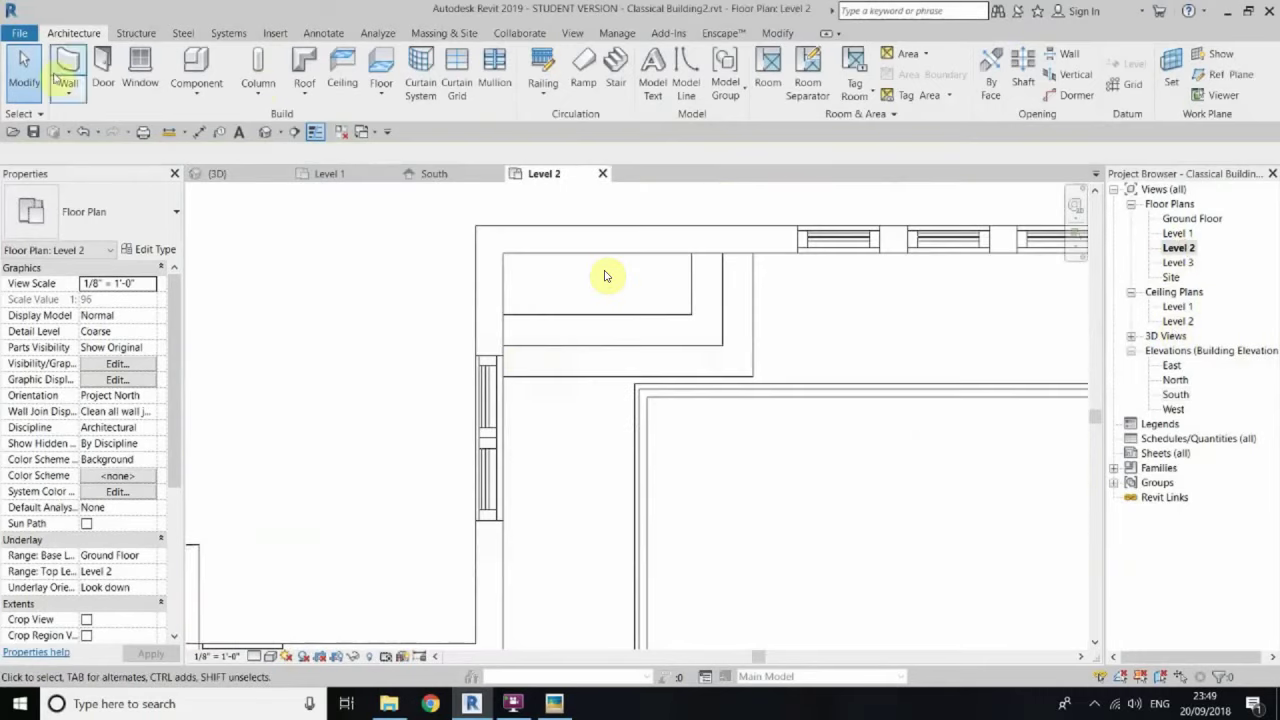
right_click(751, 394)
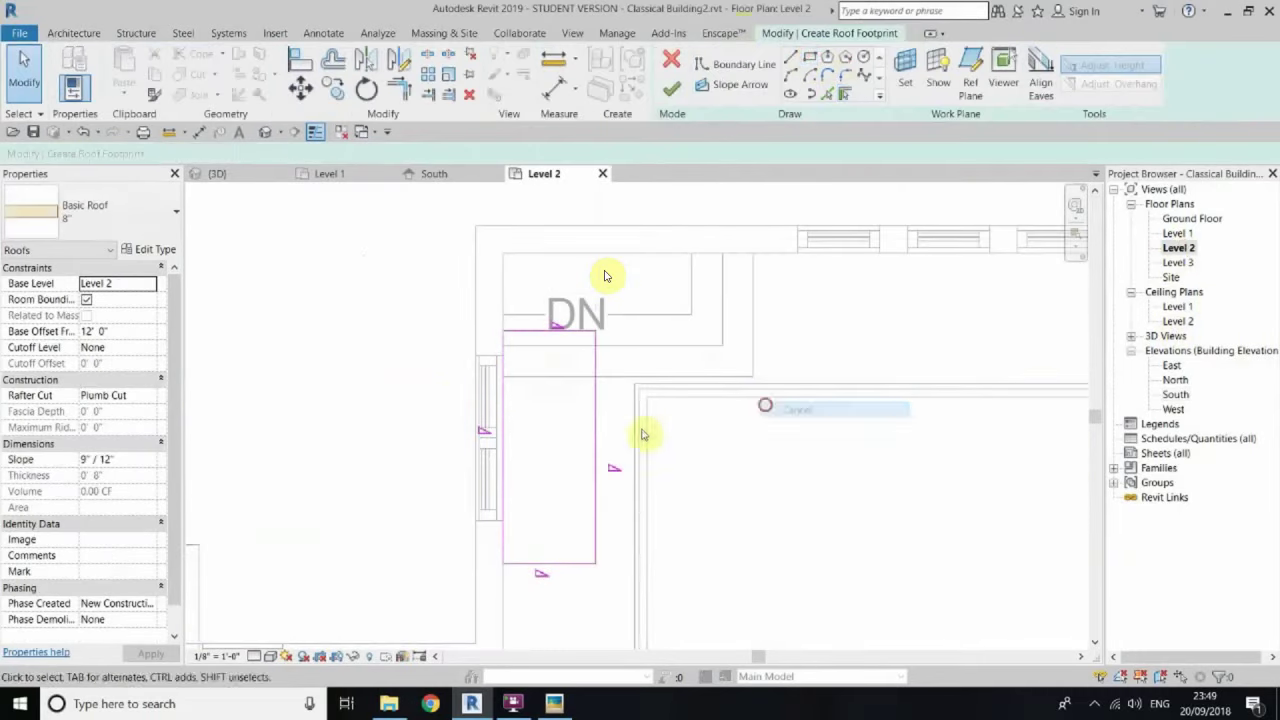
left_click(786, 409)
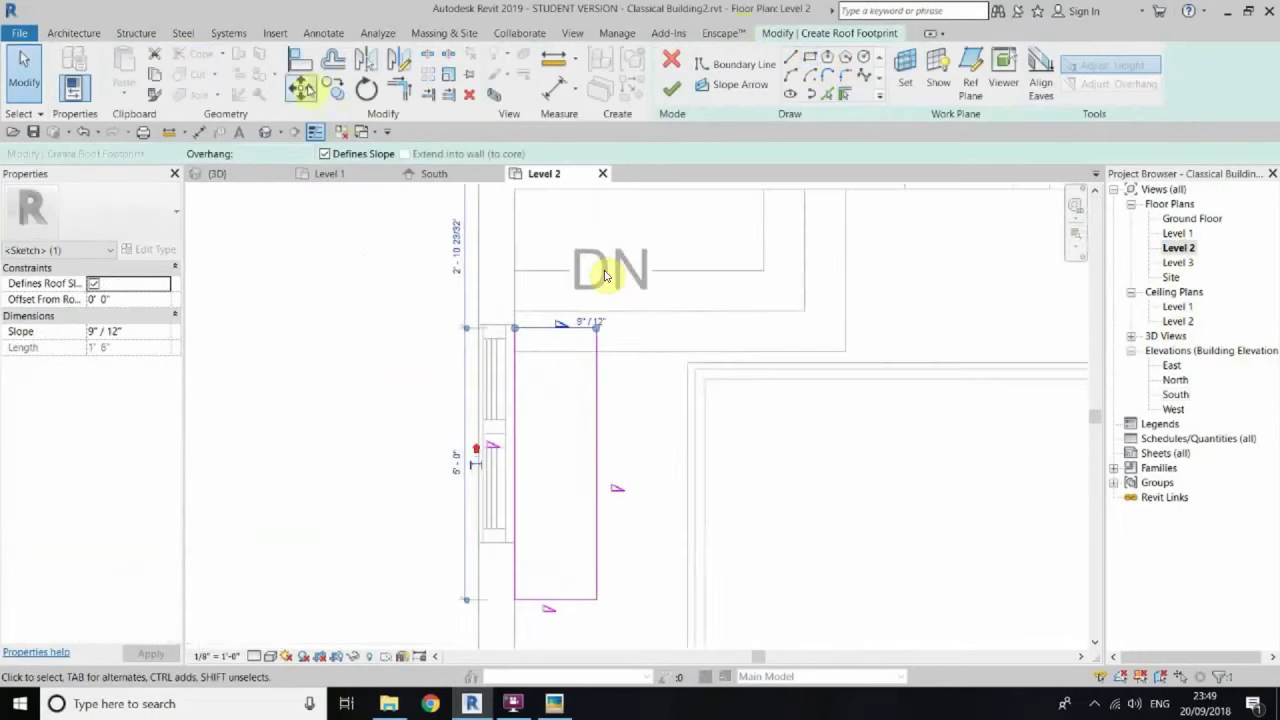
left_click(604, 275)
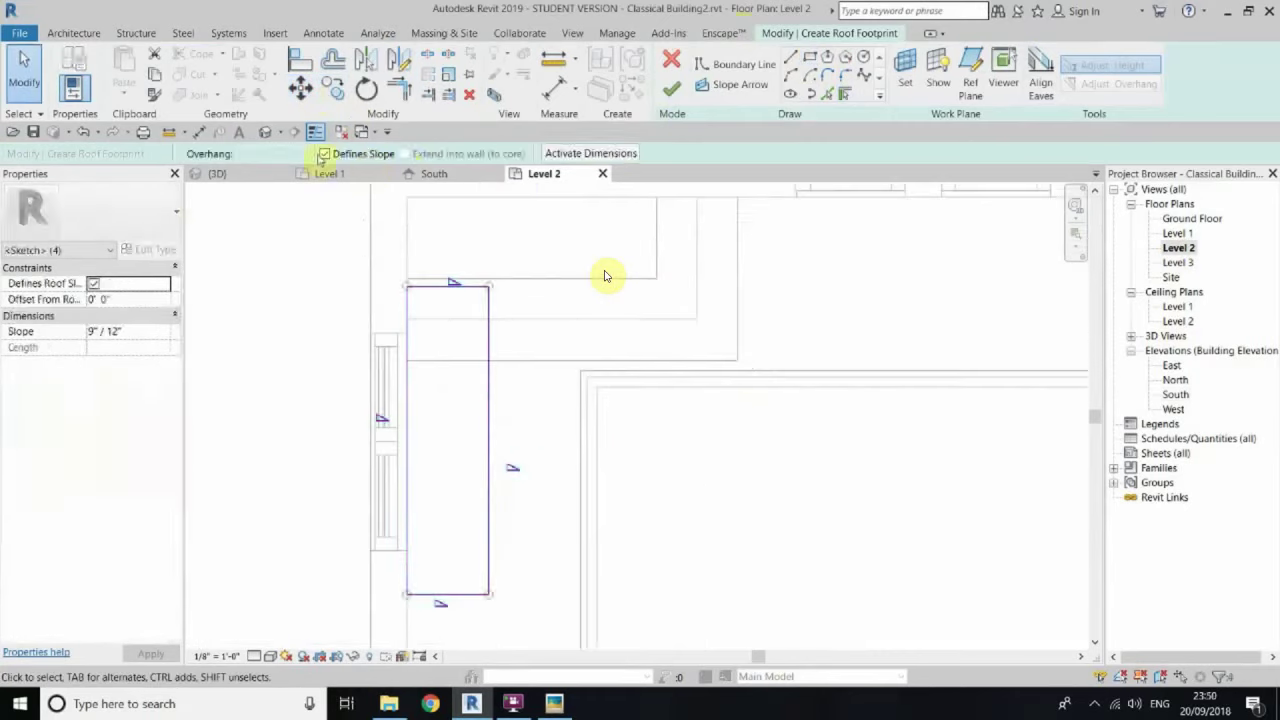
left_click(671, 88)
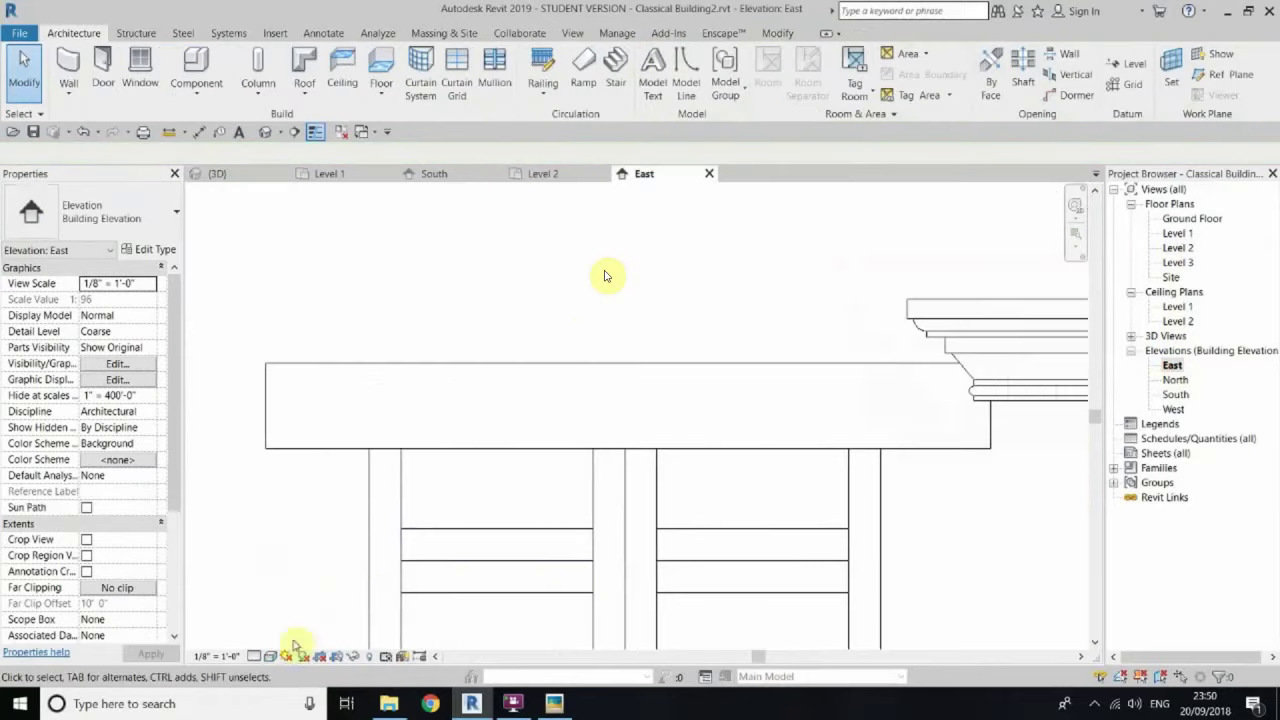
Step: Raise the curtain wall top to meet the roof and finish the roof sketch
left_click_drag(380, 565, 528, 320)
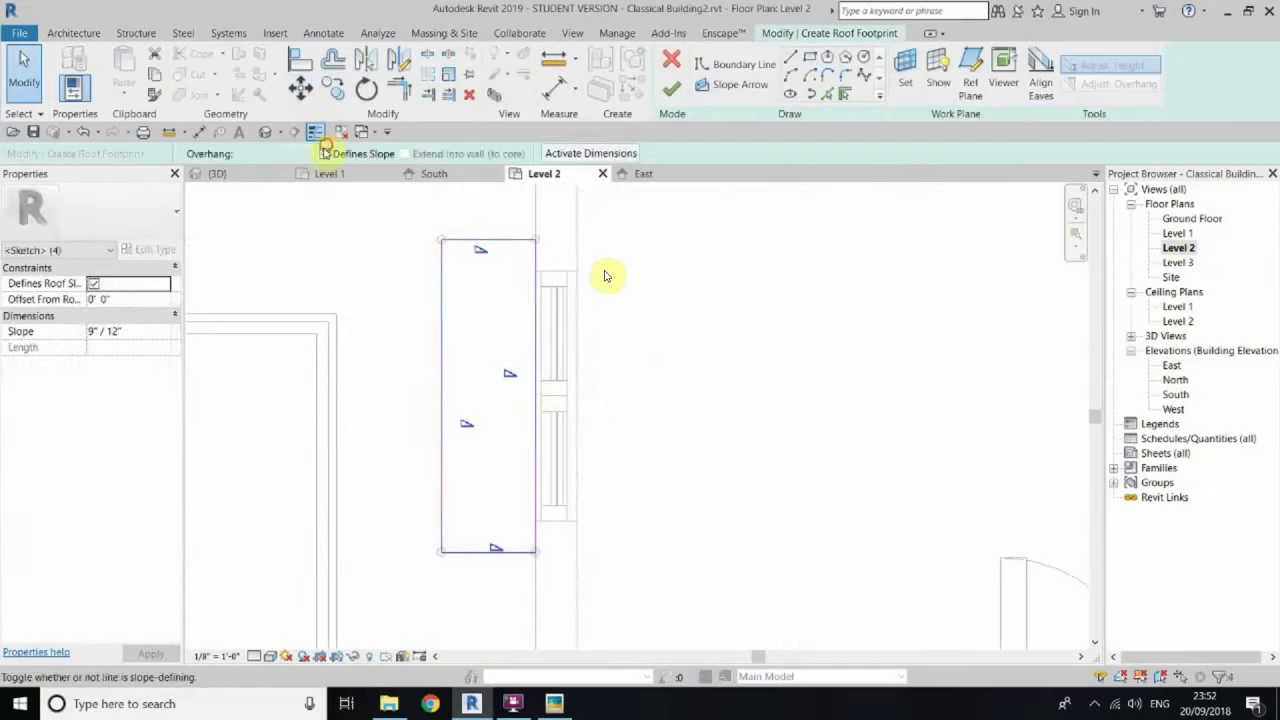
left_click(1177, 381)
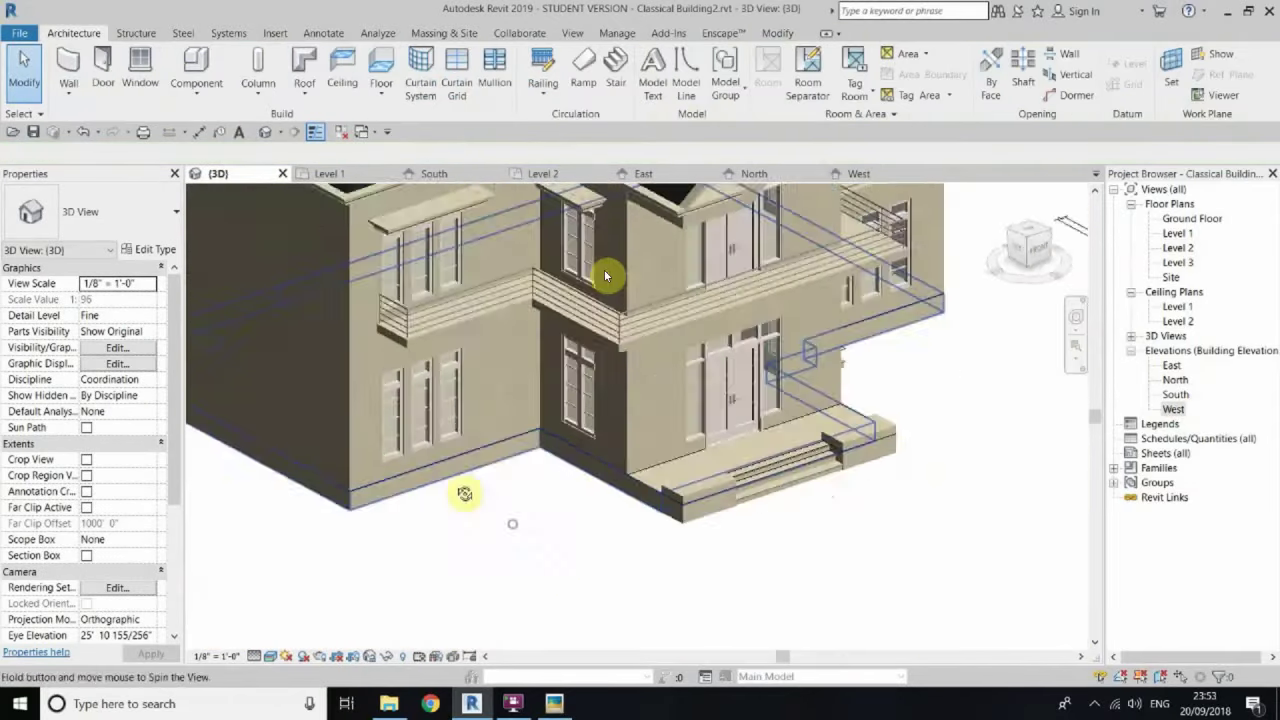
left_click(67, 84)
left_click(110, 259)
Step: Set the Reveal 2 type and place a wall reveal along the wall's lower edge
left_click(155, 249)
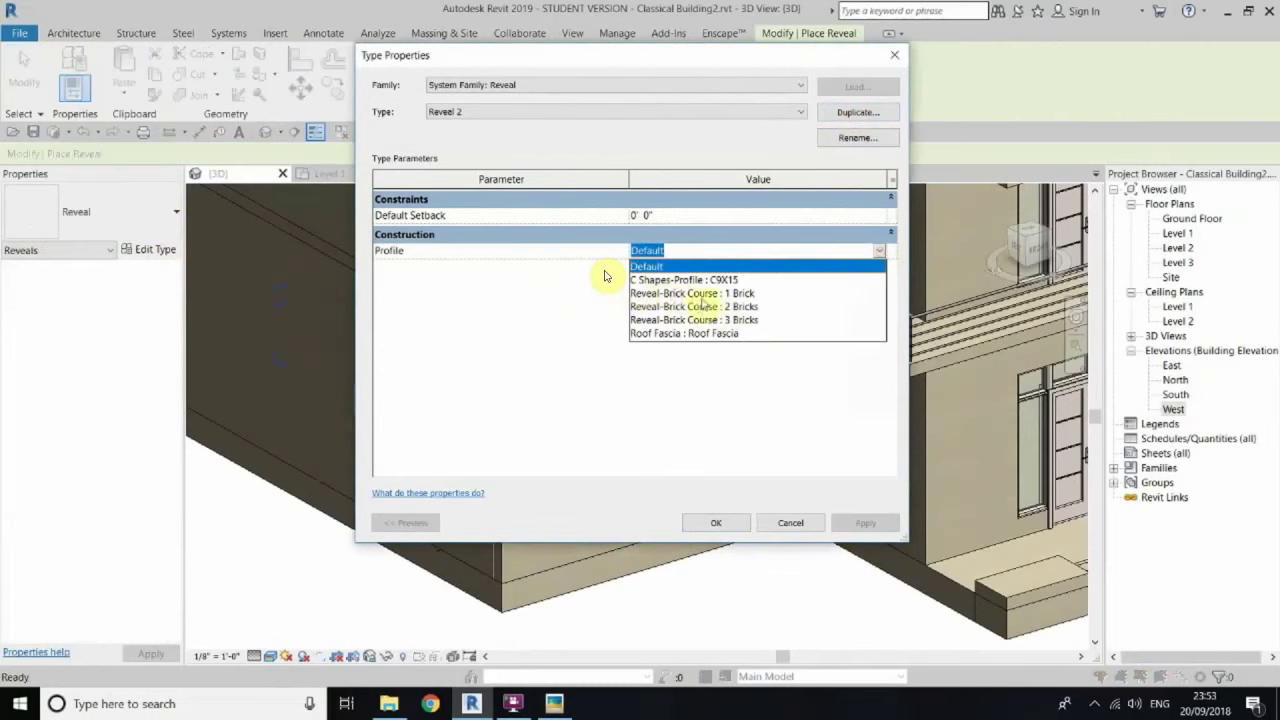
left_click(705, 515)
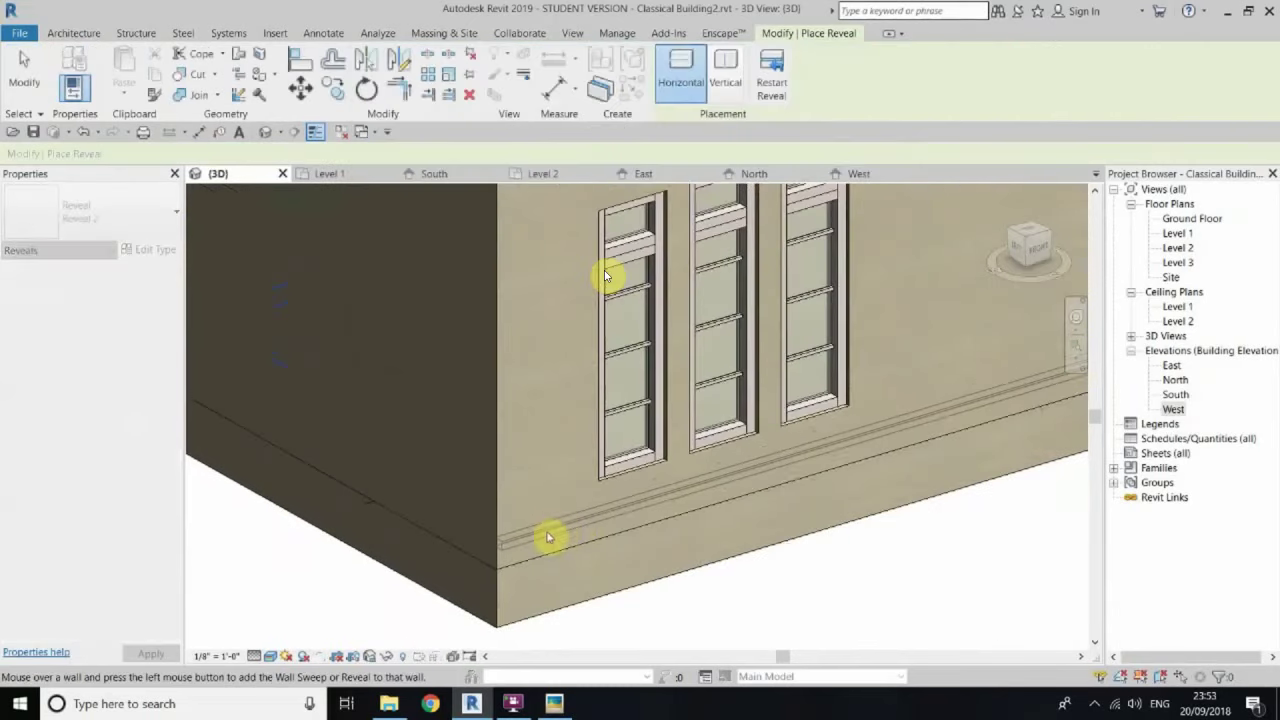
left_click(511, 528)
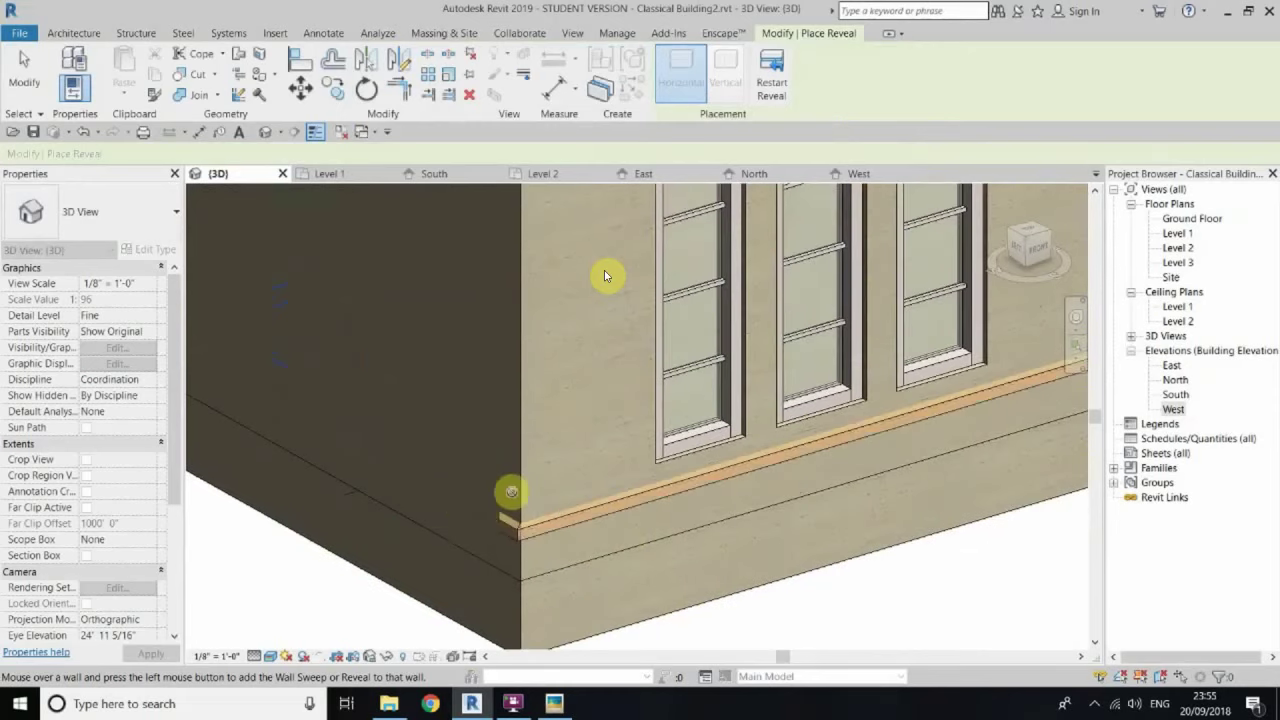
mouse_move(511, 492)
middle_mouse_down("shift")
mouse_move(617, 499)
mouse_move(653, 526)
middle_mouse_up("shift")
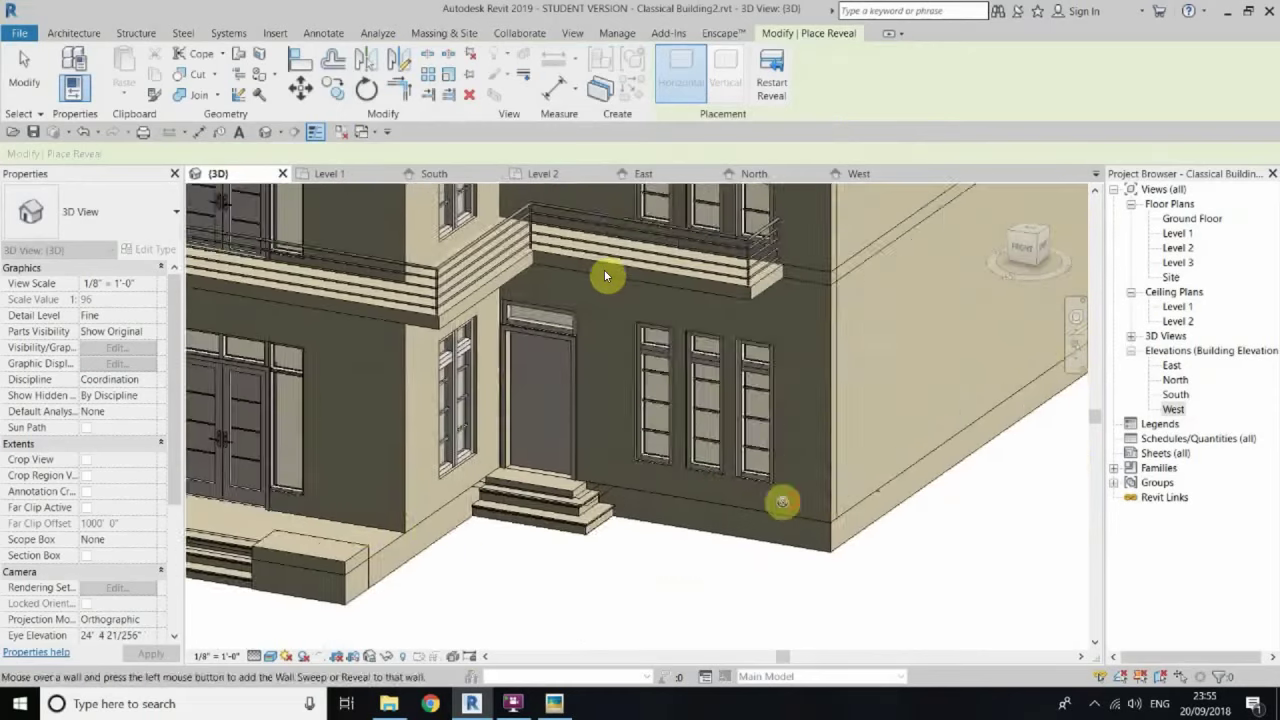
key("Escape")
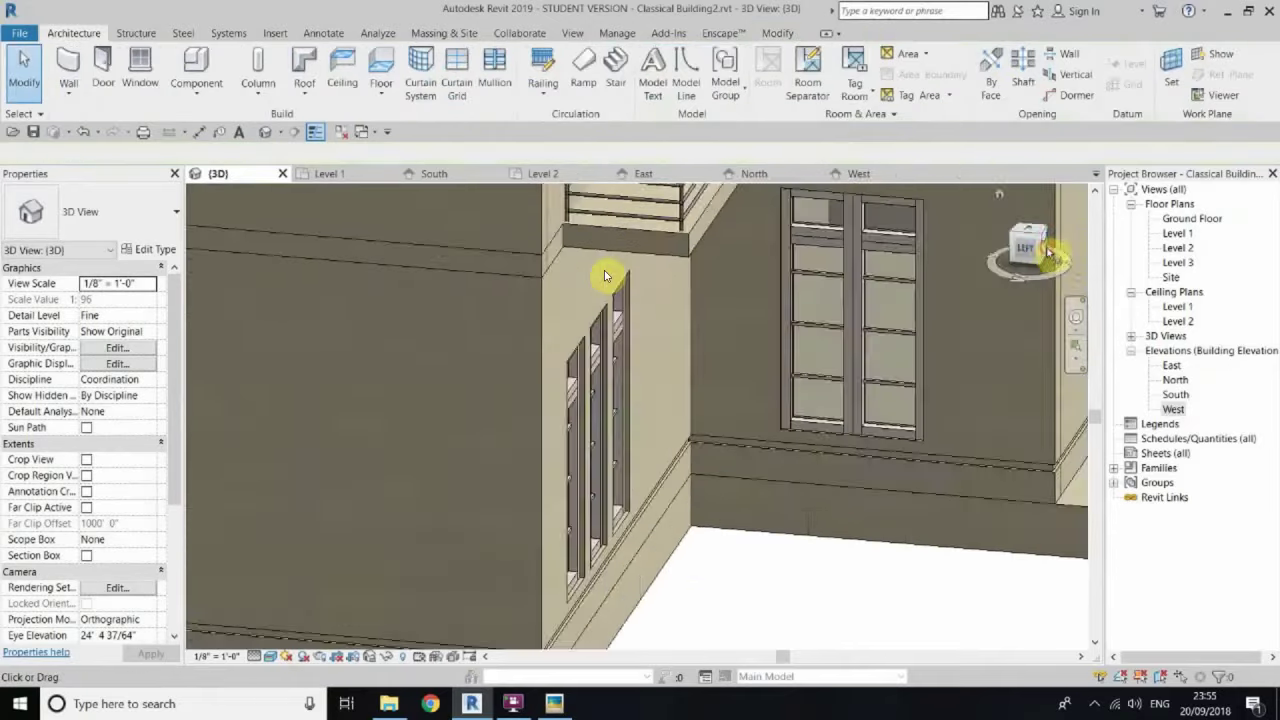
Step: Turn the view to the front wall and select its bottom reveal
left_click(1030, 248)
scroll(389, 551, "up", 3)
scroll(337, 497, "up", 3)
left_click(337, 528)
scroll(366, 526, "up", 2)
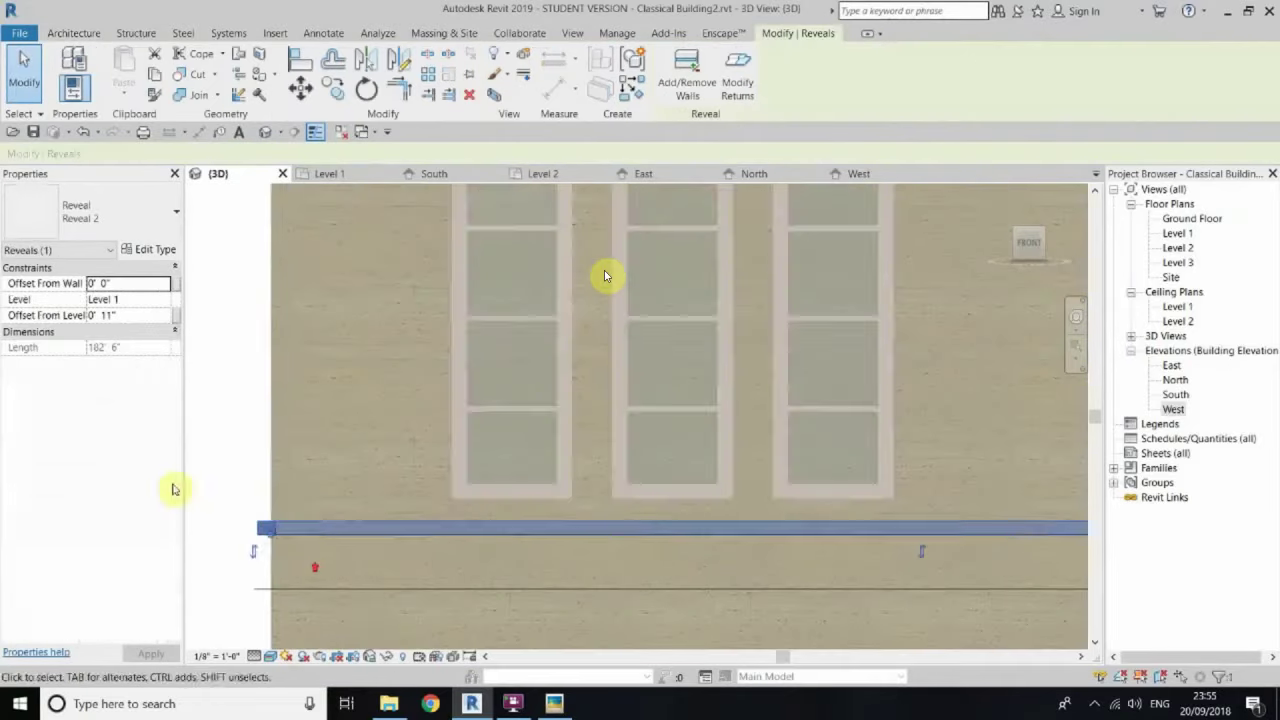
scroll(409, 490, "down", 3)
scroll(409, 490, "up", 3)
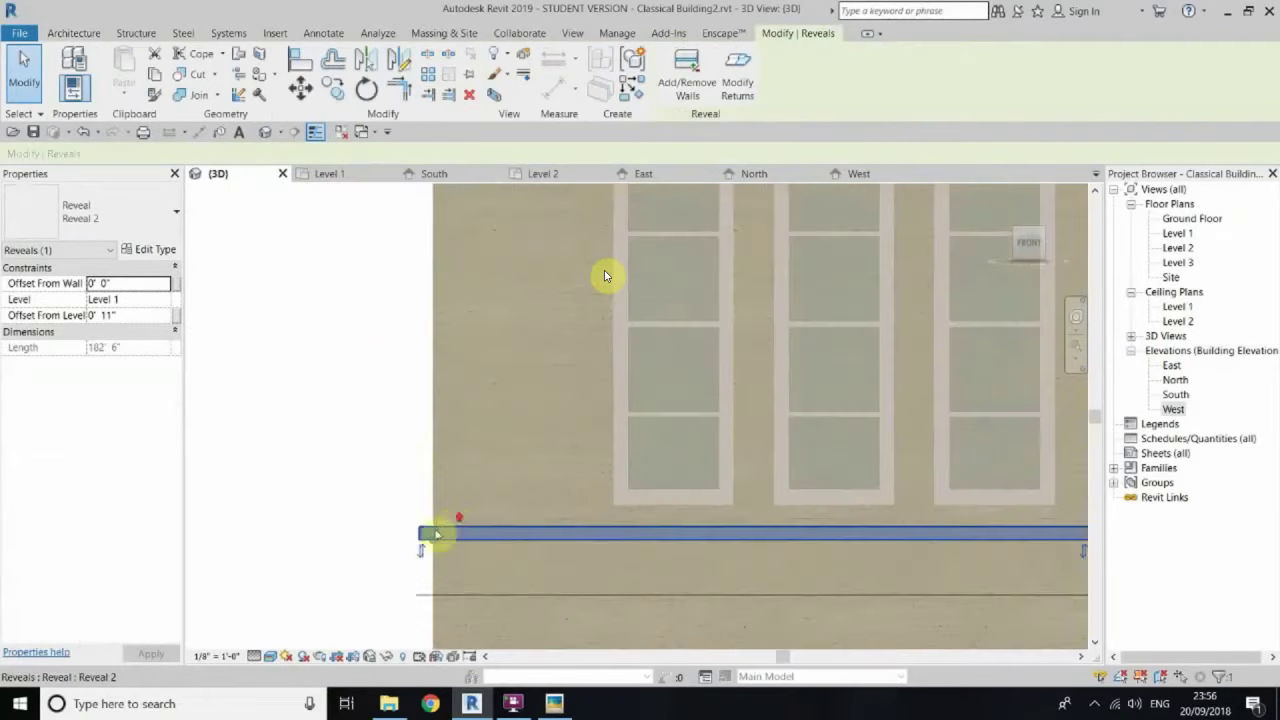
Step: Array the reveal 30 times up the wall with AR and dismiss the warning
key("a")
key("r")
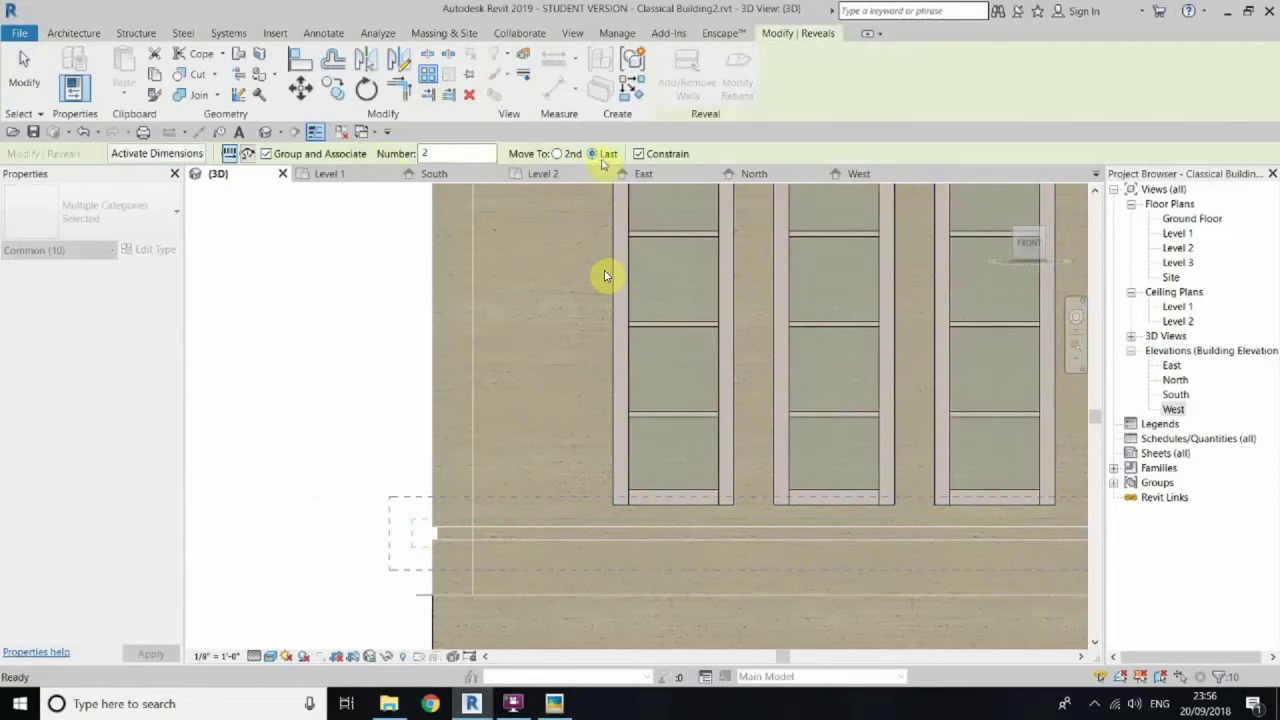
scroll(449, 551, "down", 3)
scroll(491, 291, "up", 2)
scroll(428, 358, "up", 2)
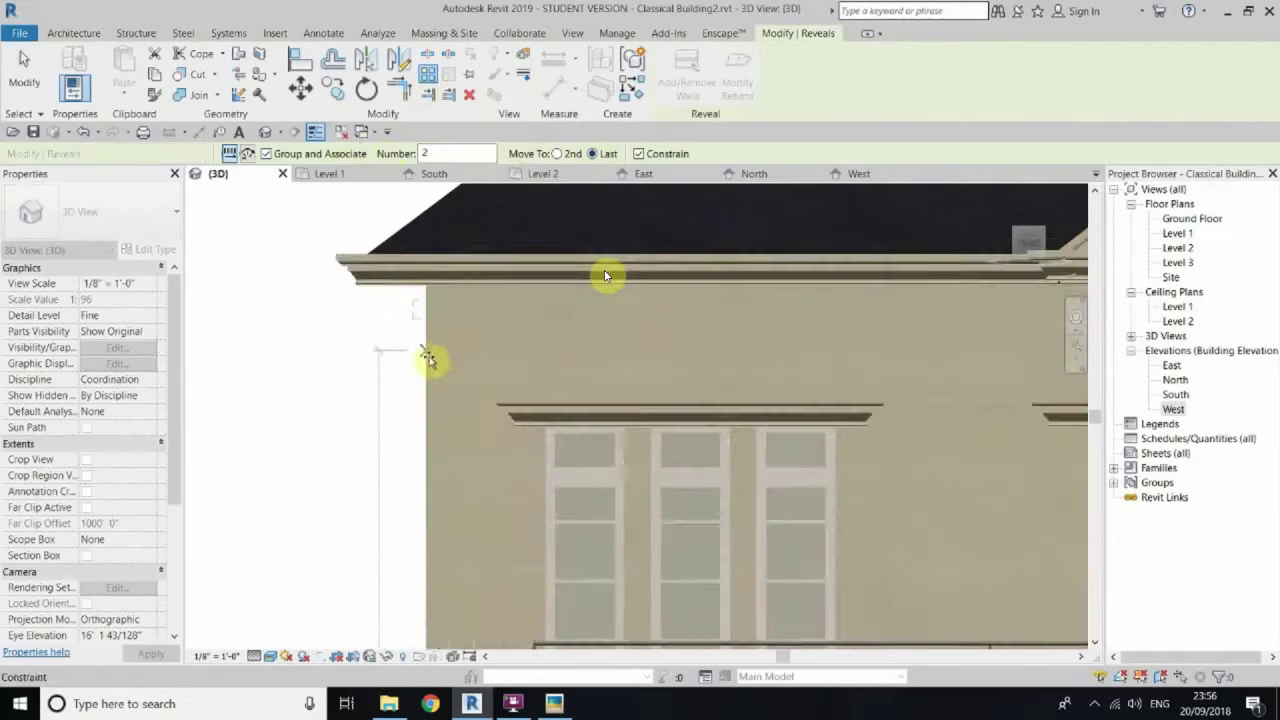
scroll(428, 358, "down", 2)
left_click(443, 360)
scroll(443, 360, "up", 2)
middle_click_drag(443, 360, 451, 314)
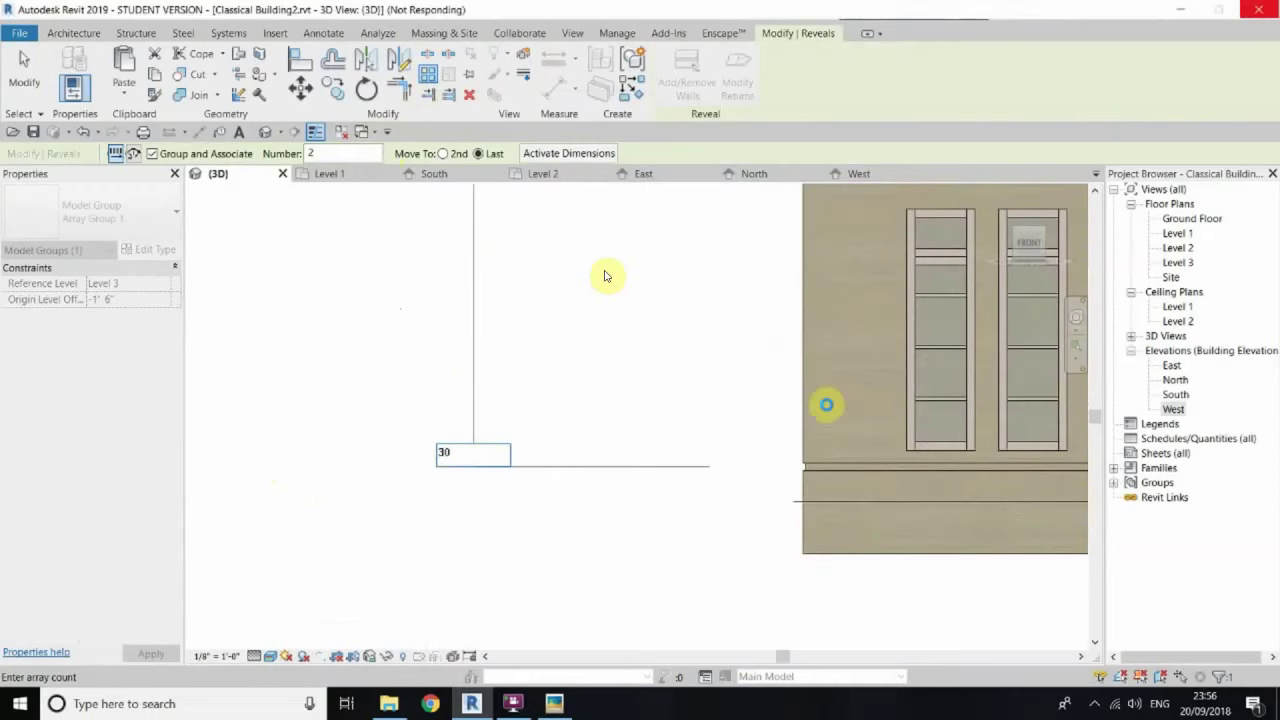
key("Return")
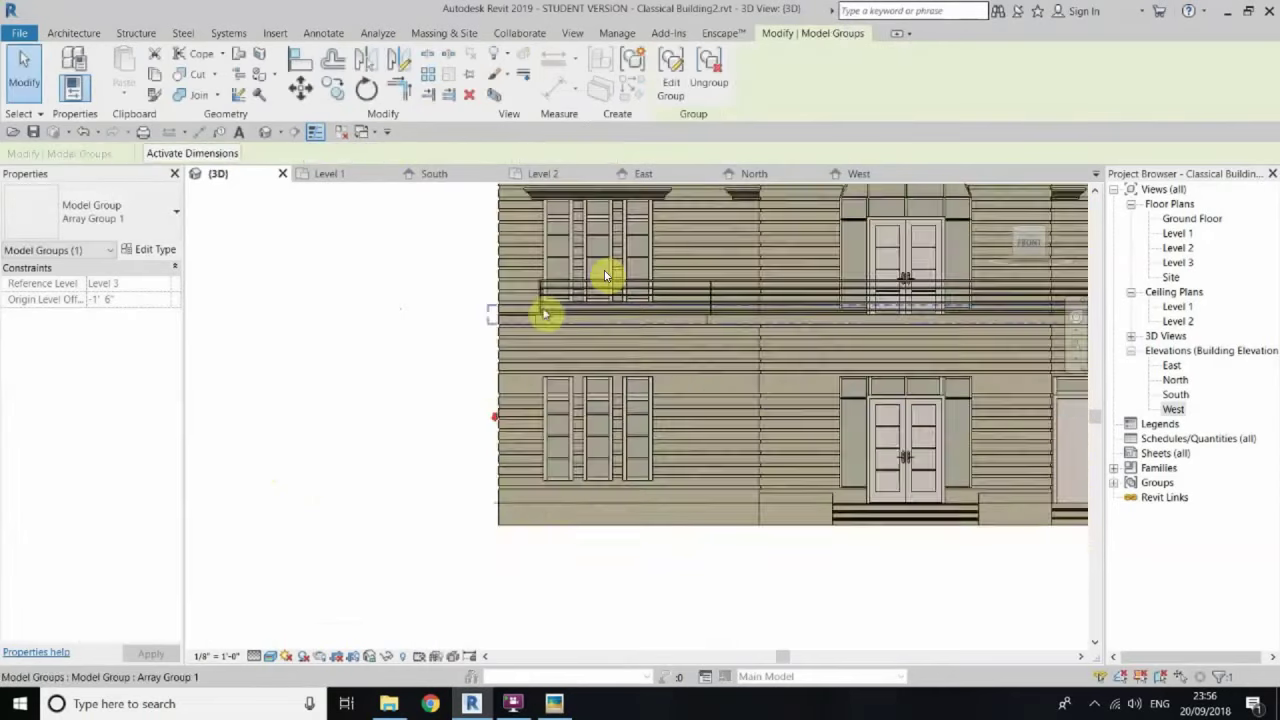
key("Escape")
scroll(604, 275, "up", 3)
Step: Start placing another wall reveal
left_click(68, 92)
left_click(105, 262)
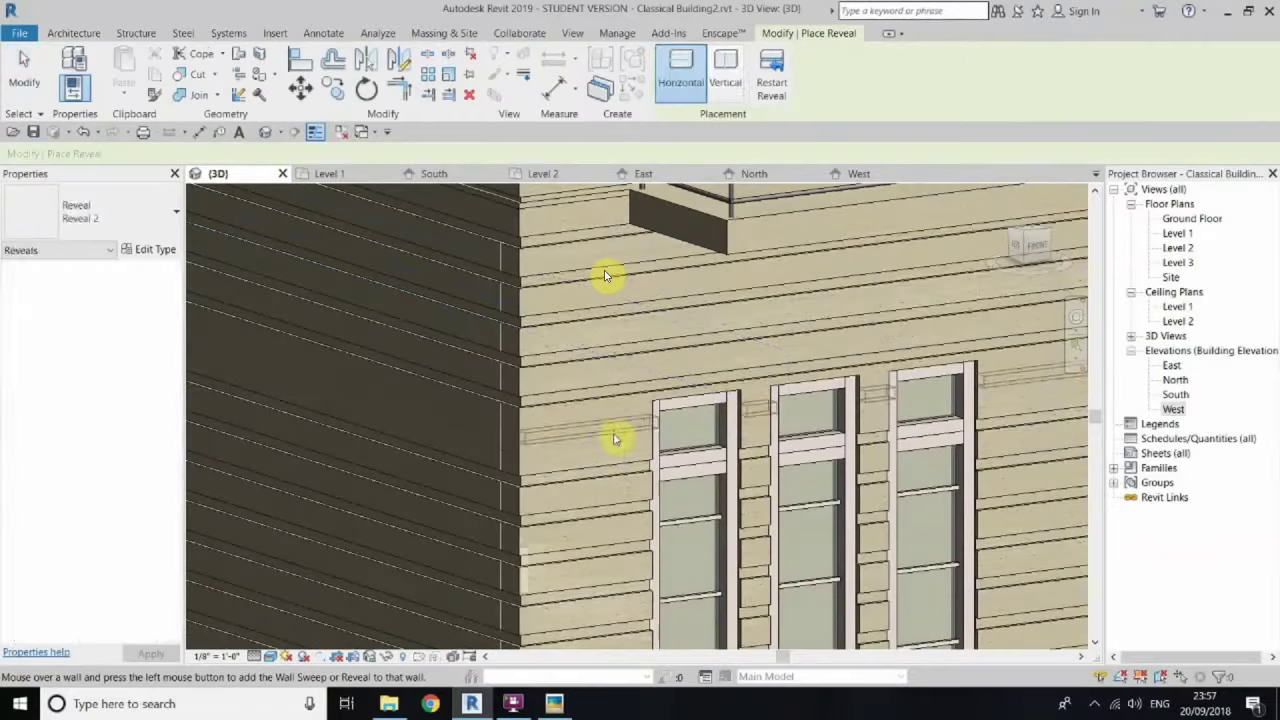
scroll(449, 391, "down", 2)
scroll(349, 414, "up", 2)
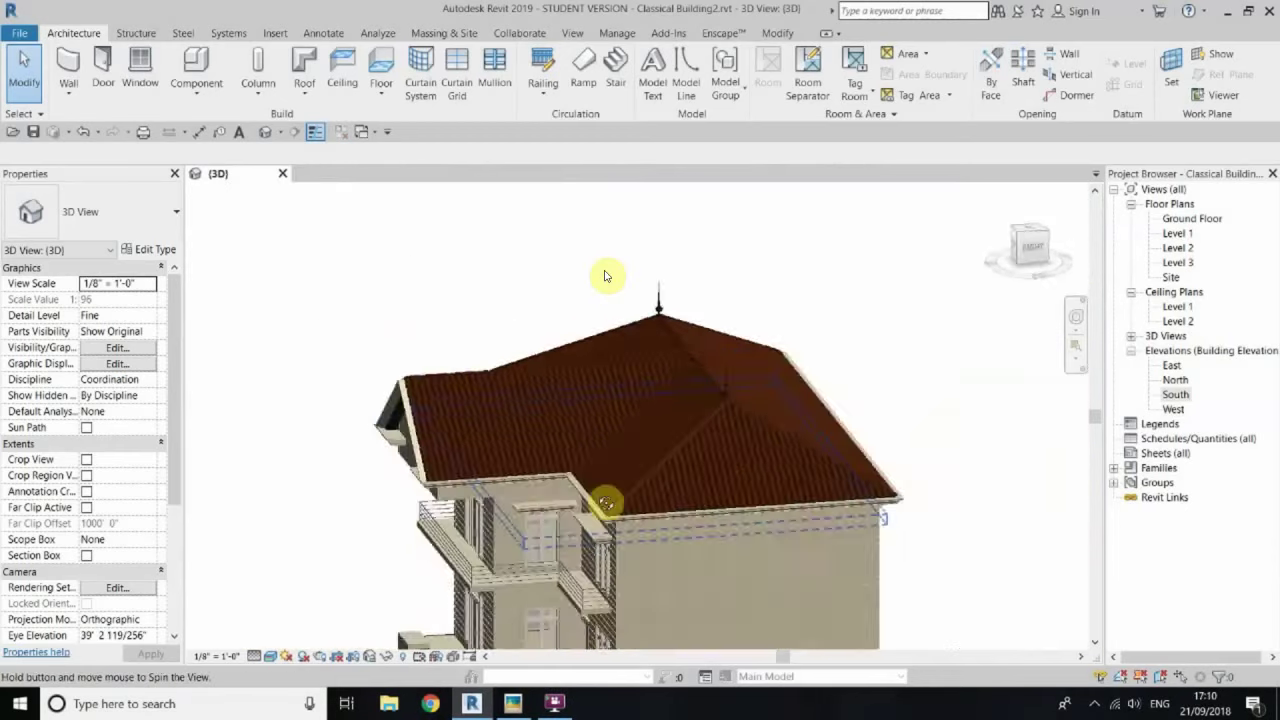
Step: Orbit and zoom the 3D view to inspect the siding on the front and side corner
middle_click_drag(607, 503, 229, 374, "shift")
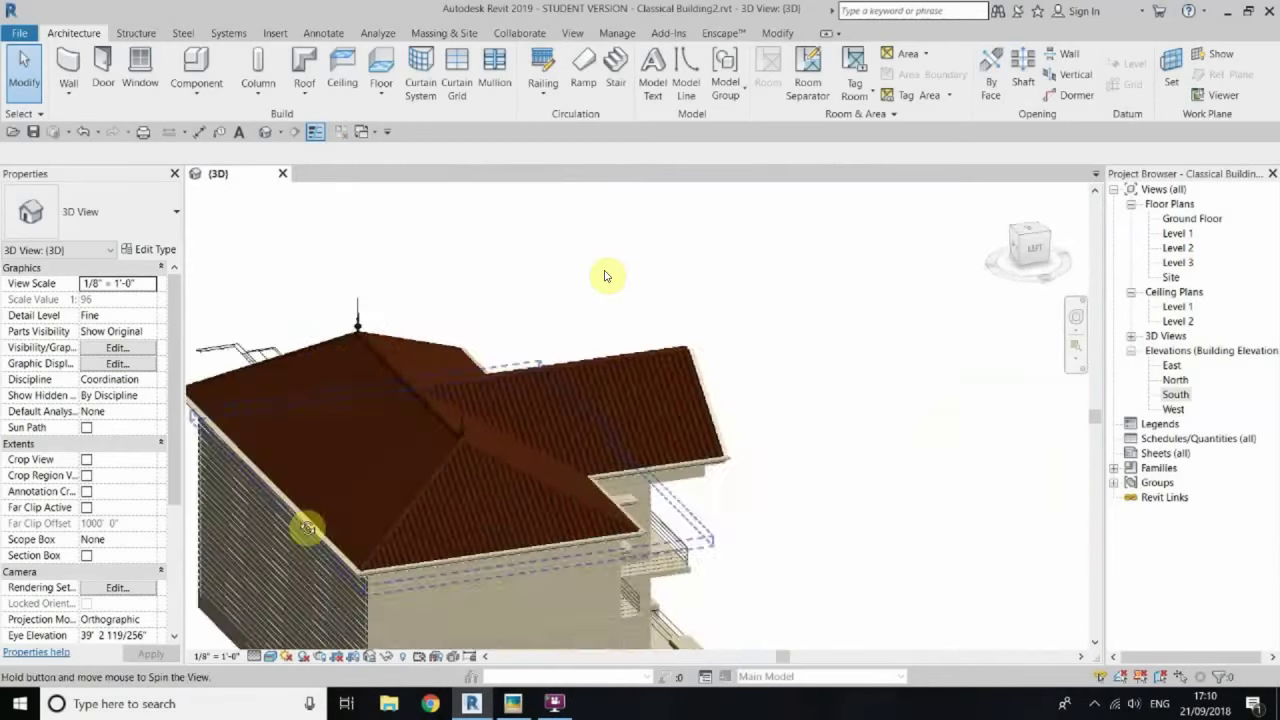
scroll(689, 371, "up", 2)
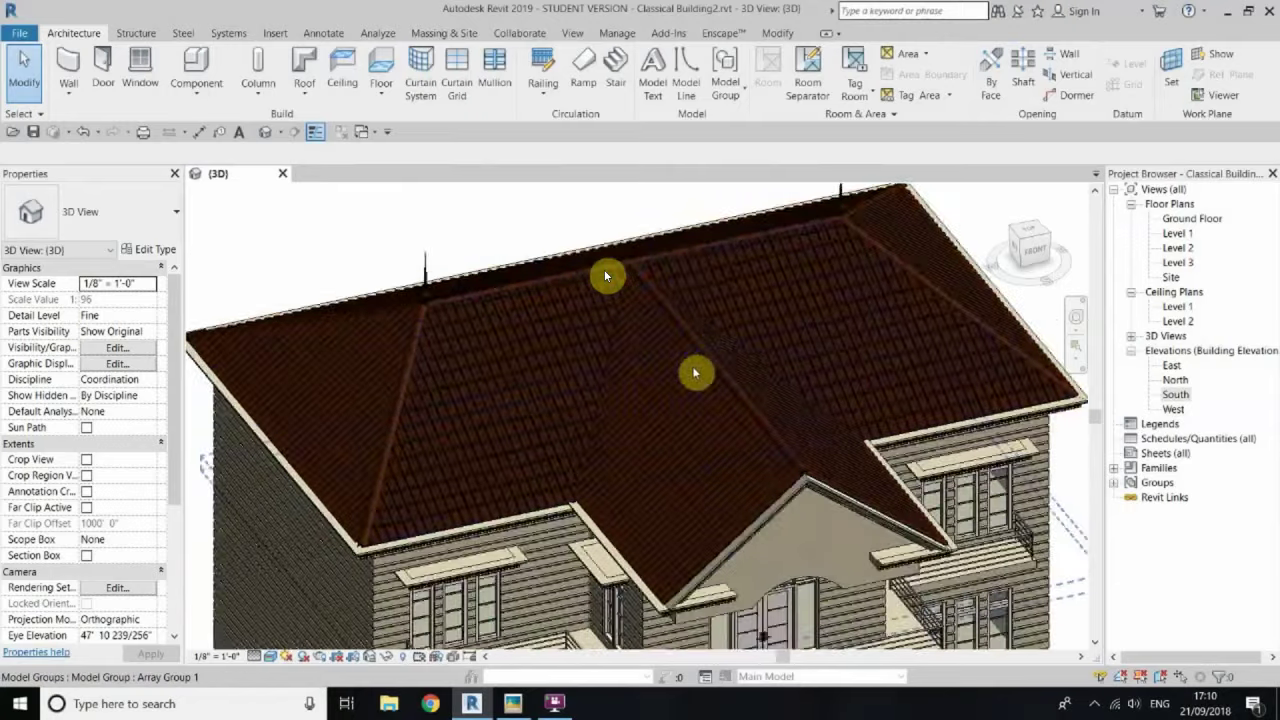
scroll(677, 366, "up", 2)
scroll(709, 306, "down", 3)
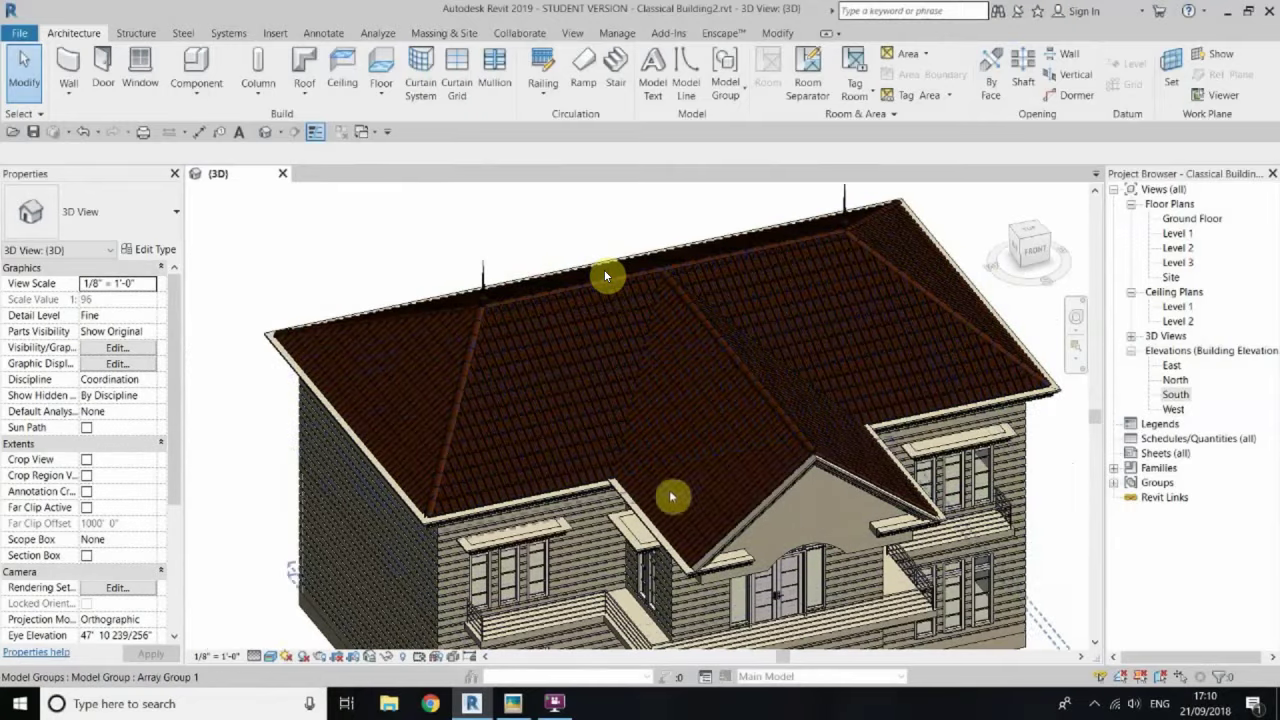
middle_click_drag(706, 478, 553, 400, "shift")
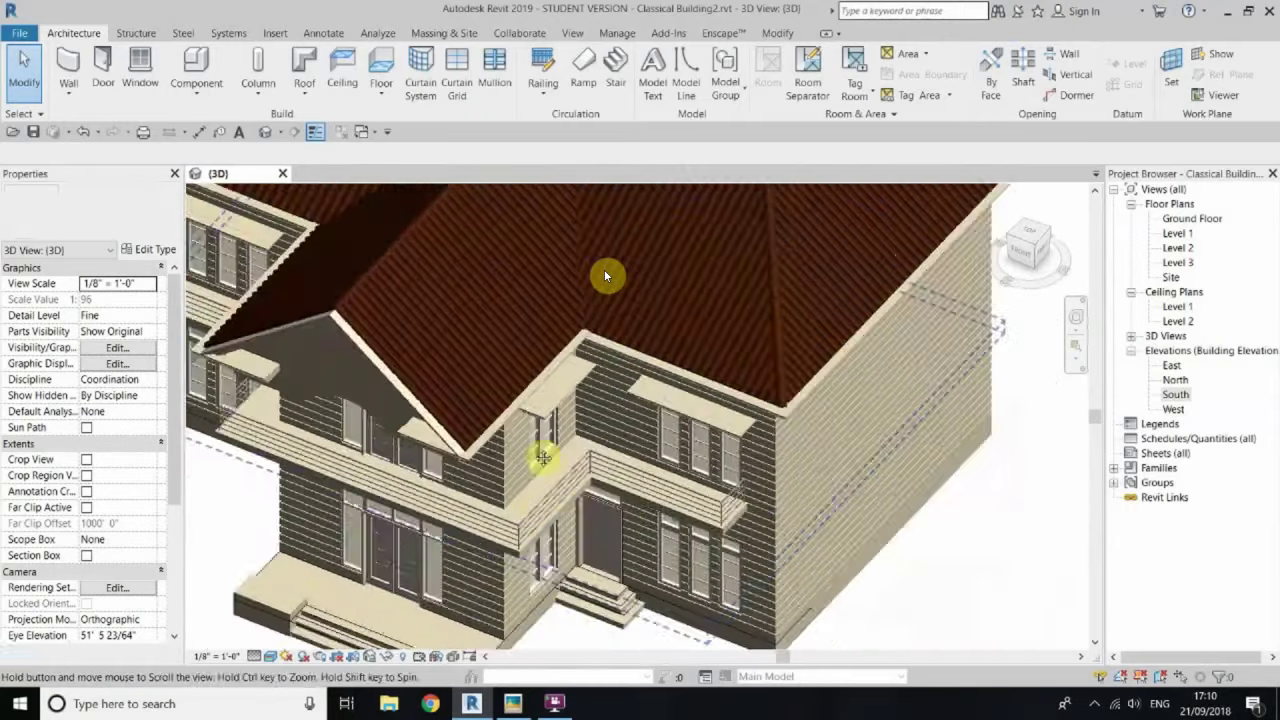
scroll(471, 400, "up", 3)
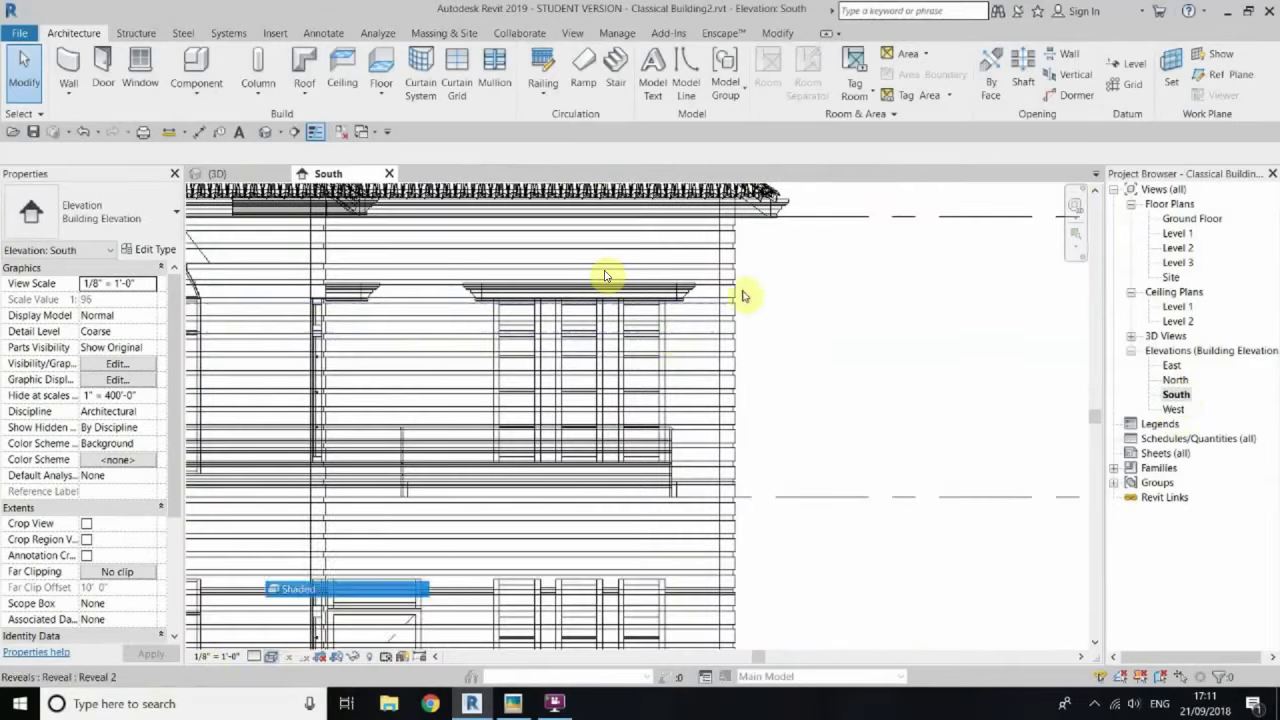
Step: Shade the South elevation and create an in-place Walls family with the default name
left_click(315, 590)
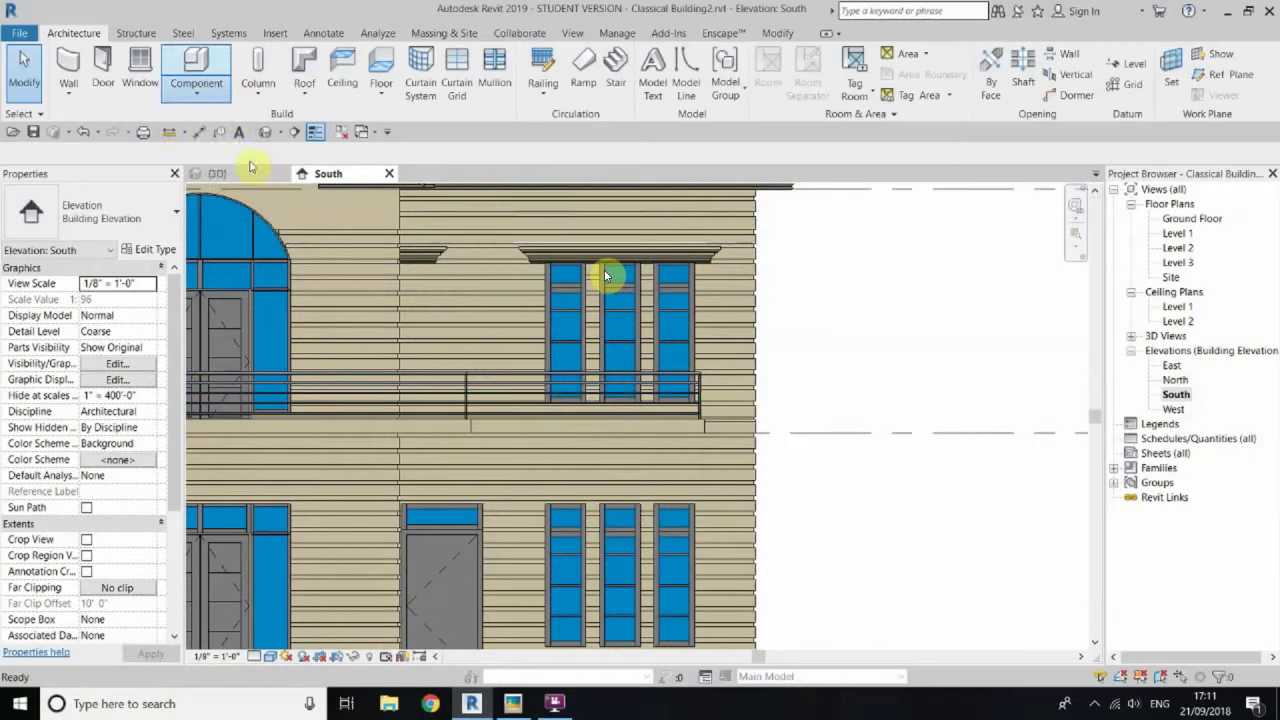
left_click_drag(747, 258, 748, 268)
double_click(560, 347)
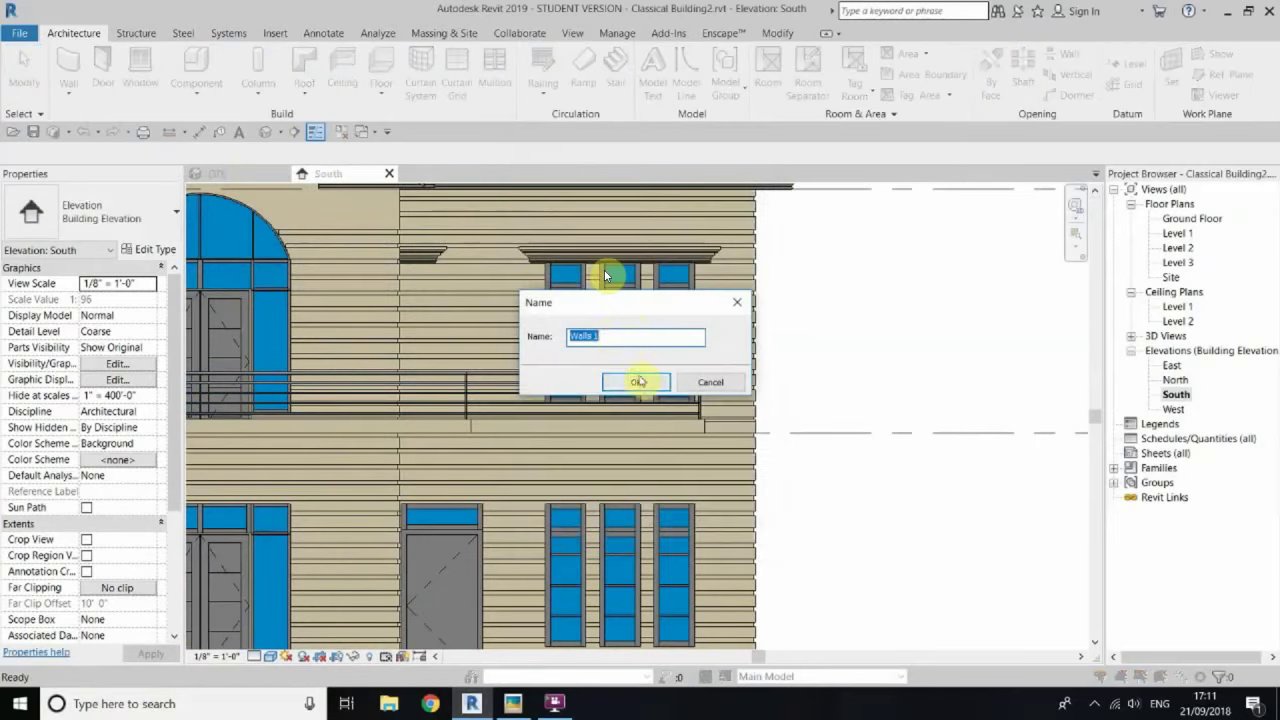
left_click(640, 380)
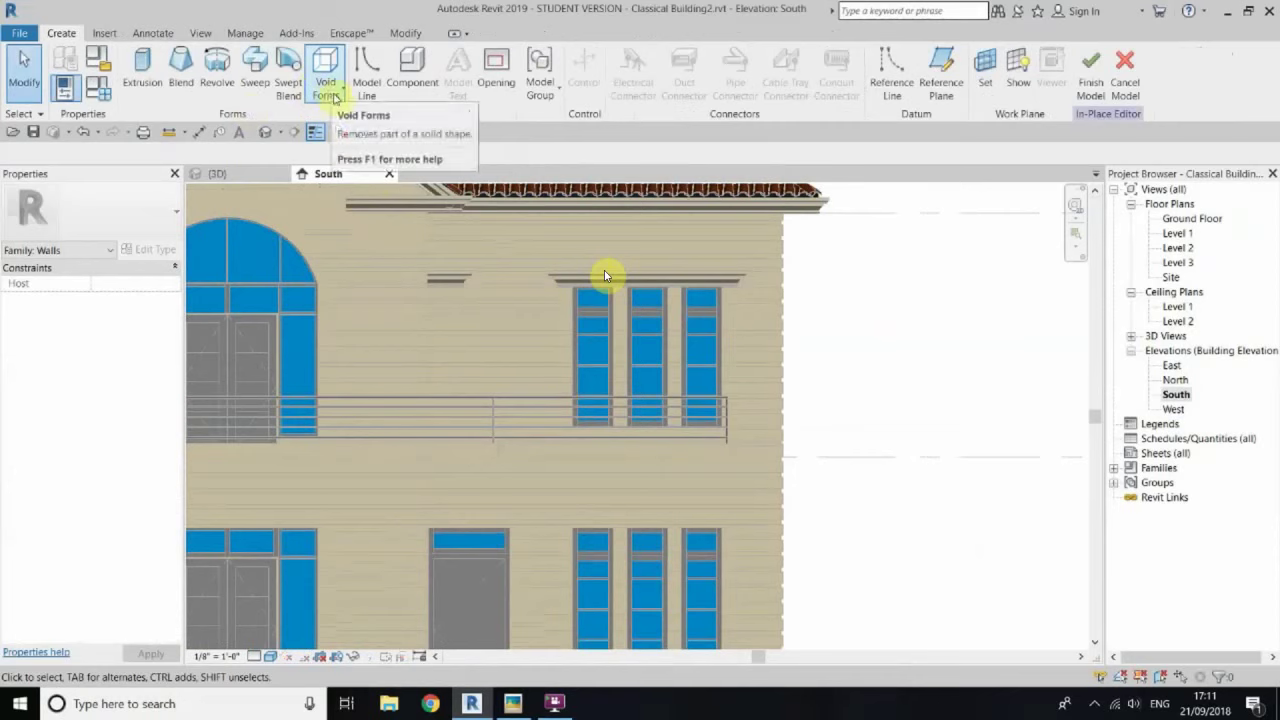
Step: Start a void extrusion using the front wall as the work plane
left_click(357, 124)
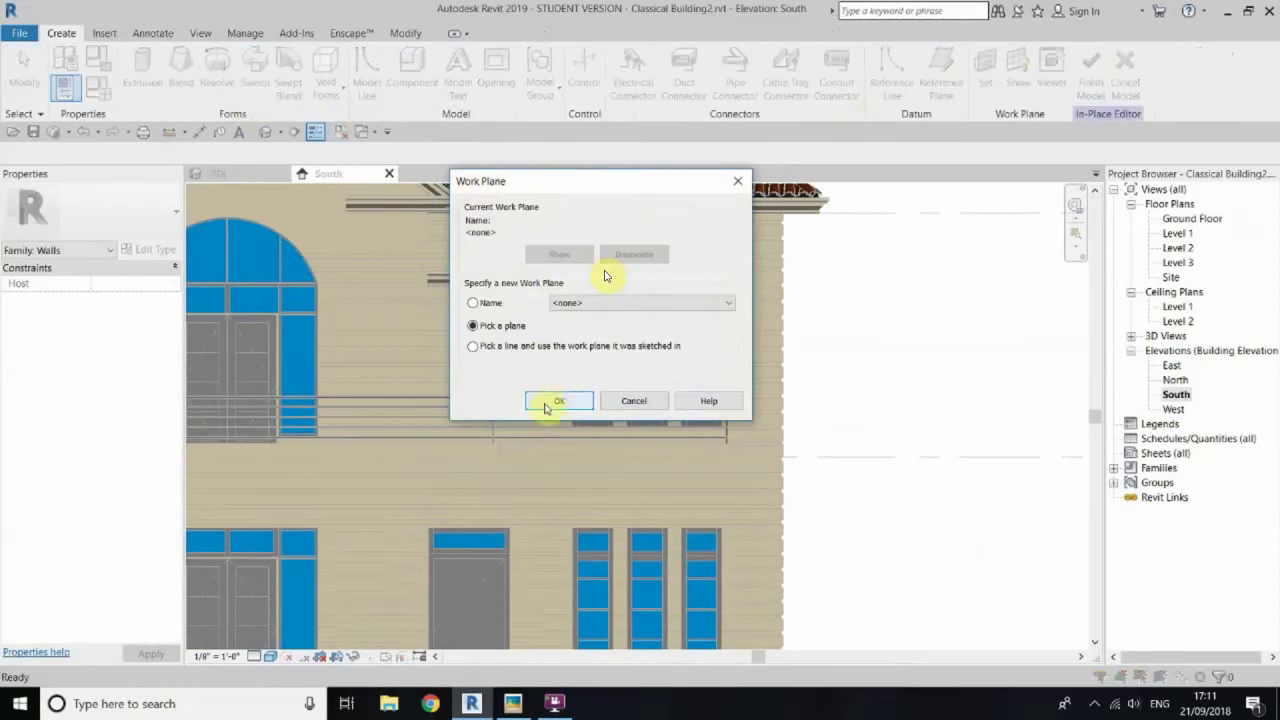
left_click(548, 403)
left_click(745, 430)
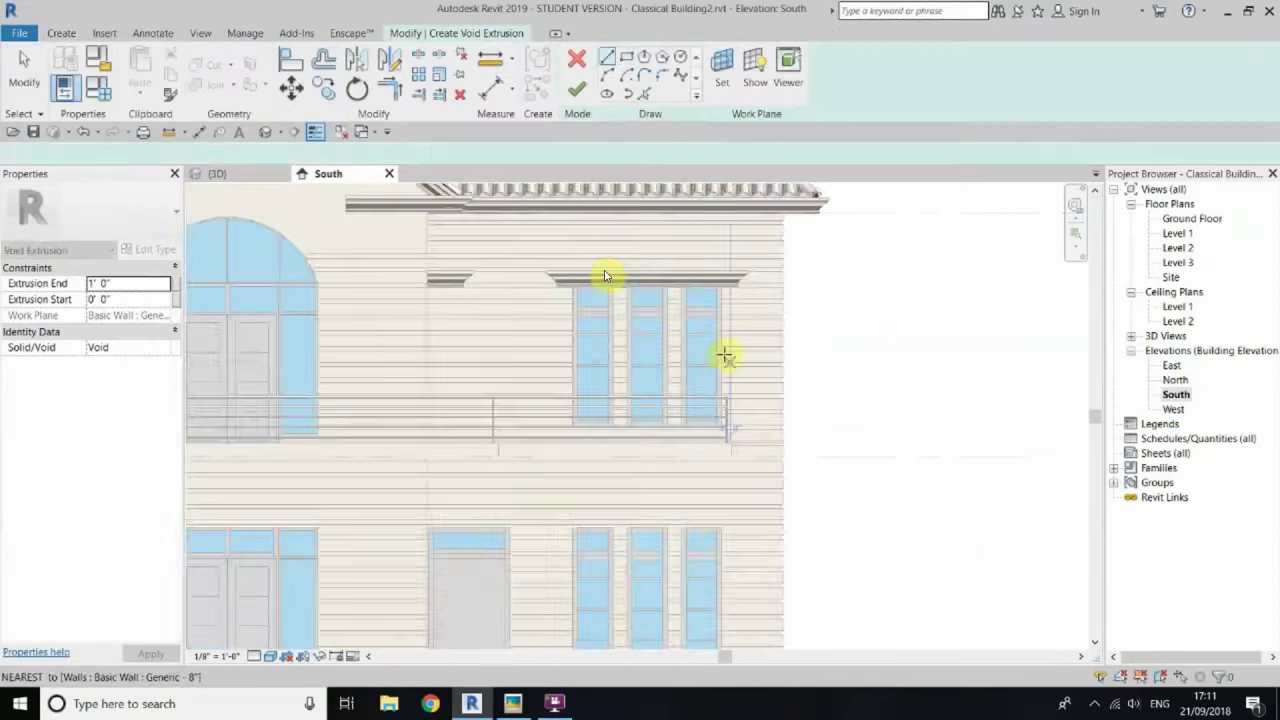
scroll(508, 408, "up", 2)
scroll(520, 297, "up", 2)
scroll(505, 287, "up", 2)
Step: Sketch the void rectangle from the cornice end around the right window bay
left_click(507, 287)
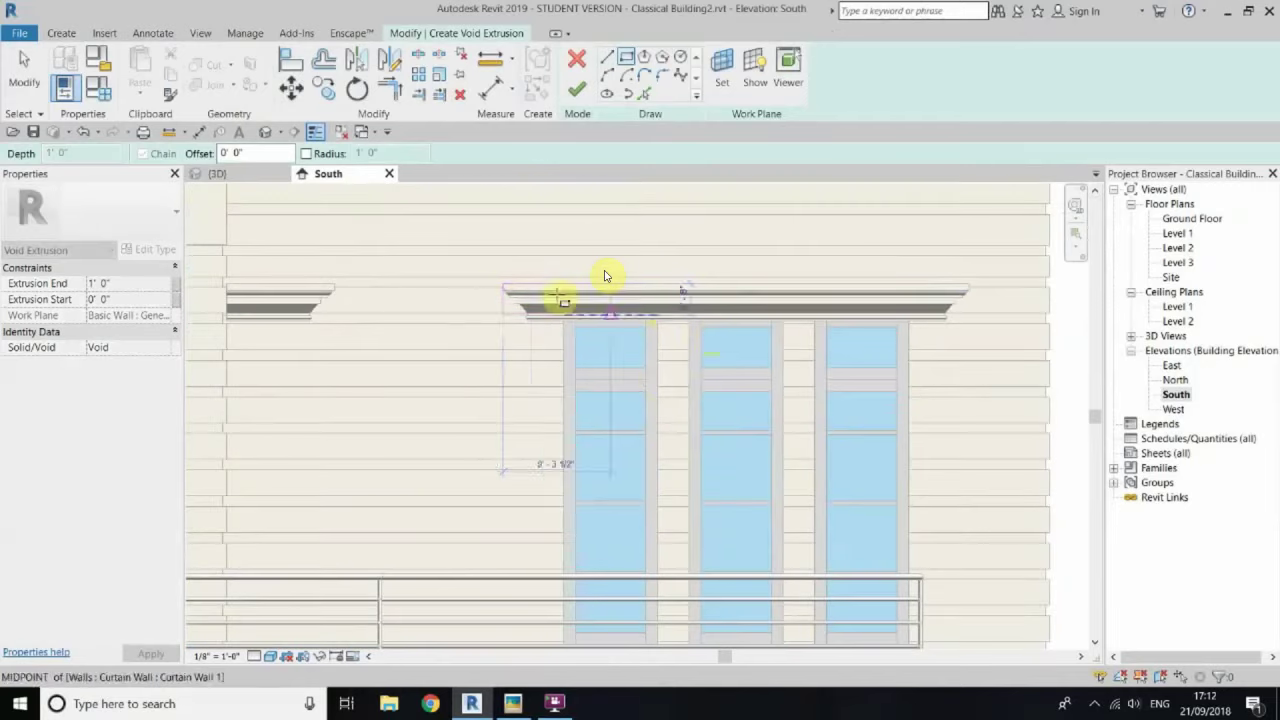
scroll(714, 337, "down", 2)
scroll(709, 449, "down", 2)
middle_click_drag(711, 400, 689, 610)
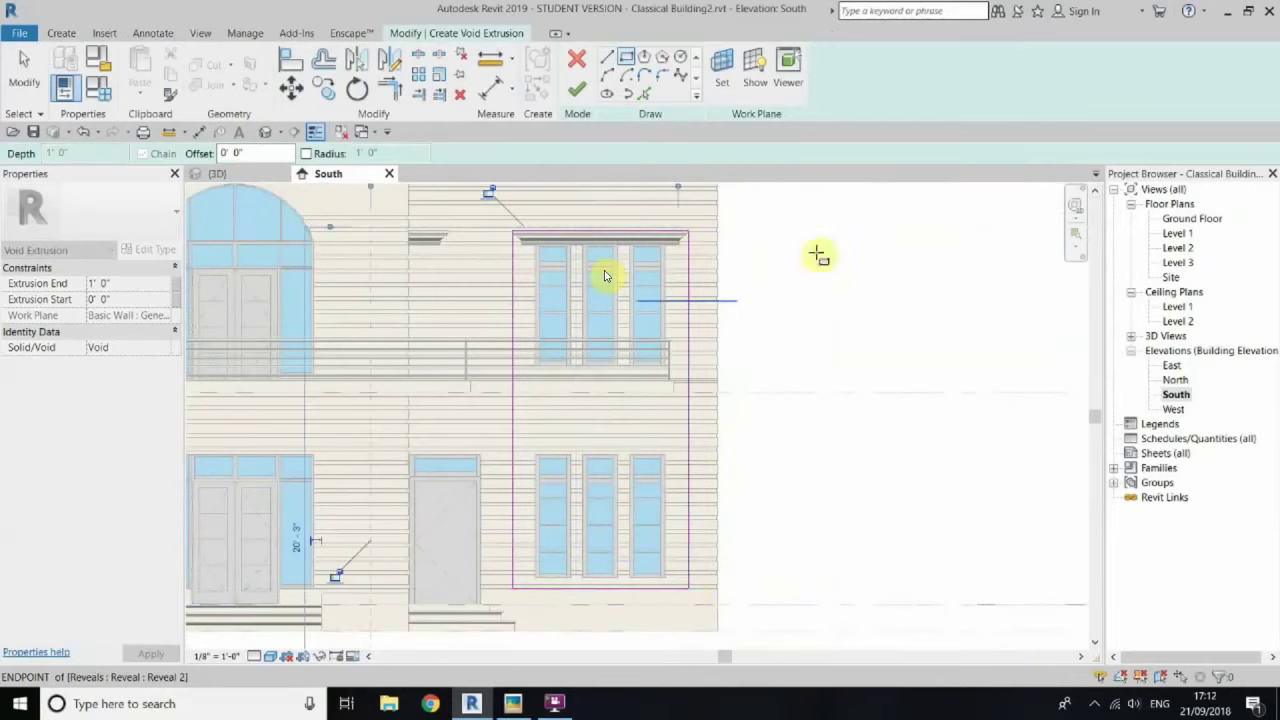
left_click(705, 240)
scroll(700, 245, "up", 2)
scroll(695, 250, "up", 2)
key("Escape")
Step: Cancel the align operation and finish the void extrusion sketch
scroll(688, 253, "up", 2)
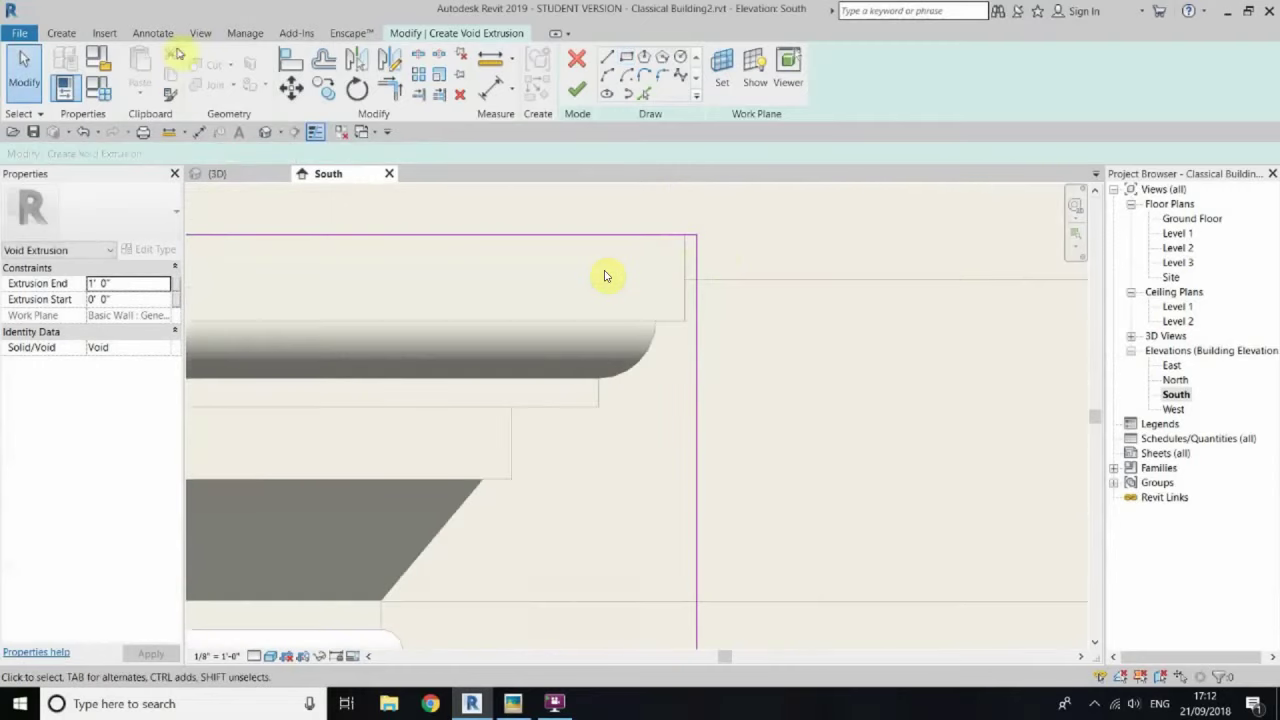
scroll(605, 276, "down", 2)
scroll(605, 276, "down", 2)
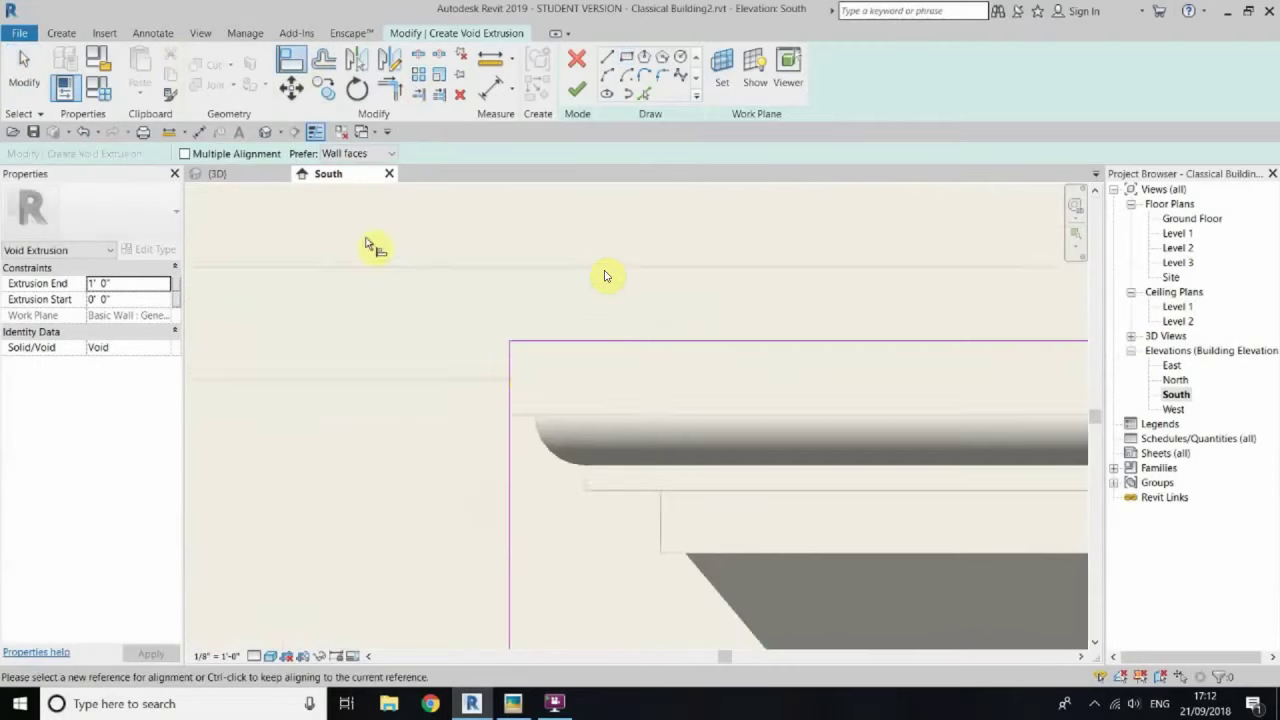
scroll(605, 276, "down", 3)
right_click(605, 276)
left_click(608, 282)
scroll(428, 334, "up", 2)
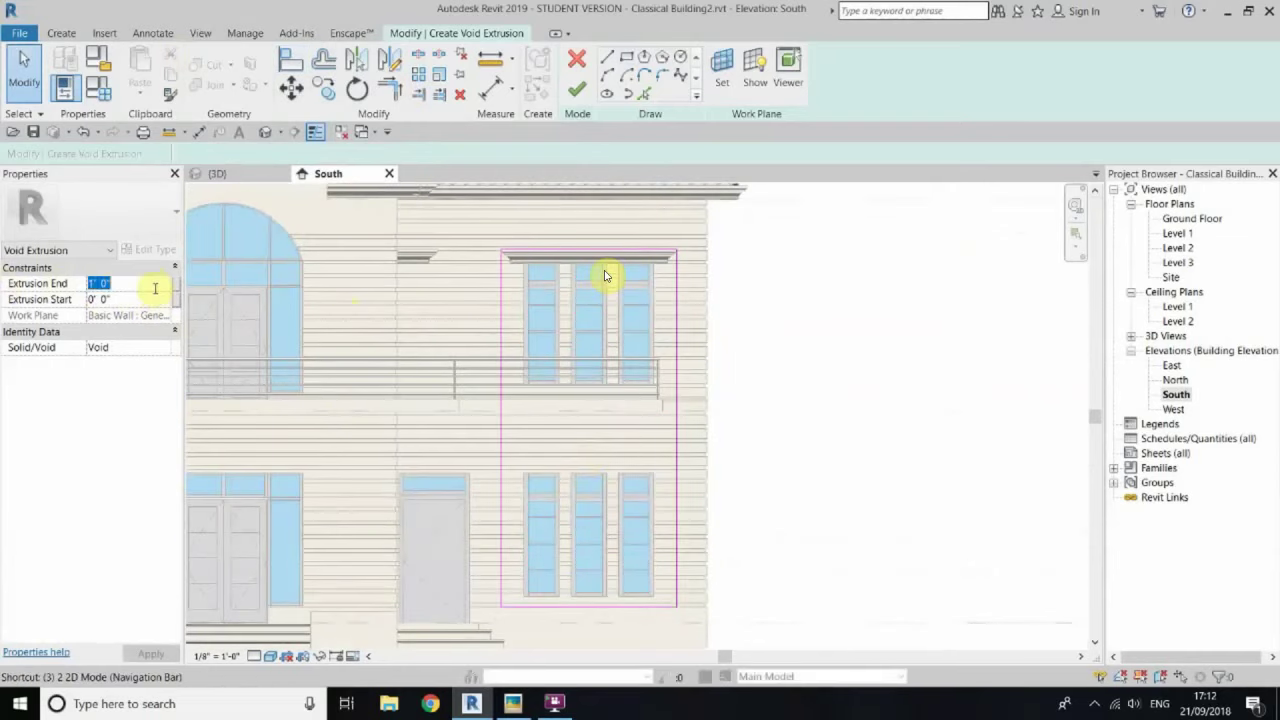
left_click(577, 90)
key("ctrl+Tab")
mouse_move(686, 297)
middle_mouse_down("shift")
mouse_move(717, 366)
mouse_move(407, 362)
middle_mouse_up("shift")
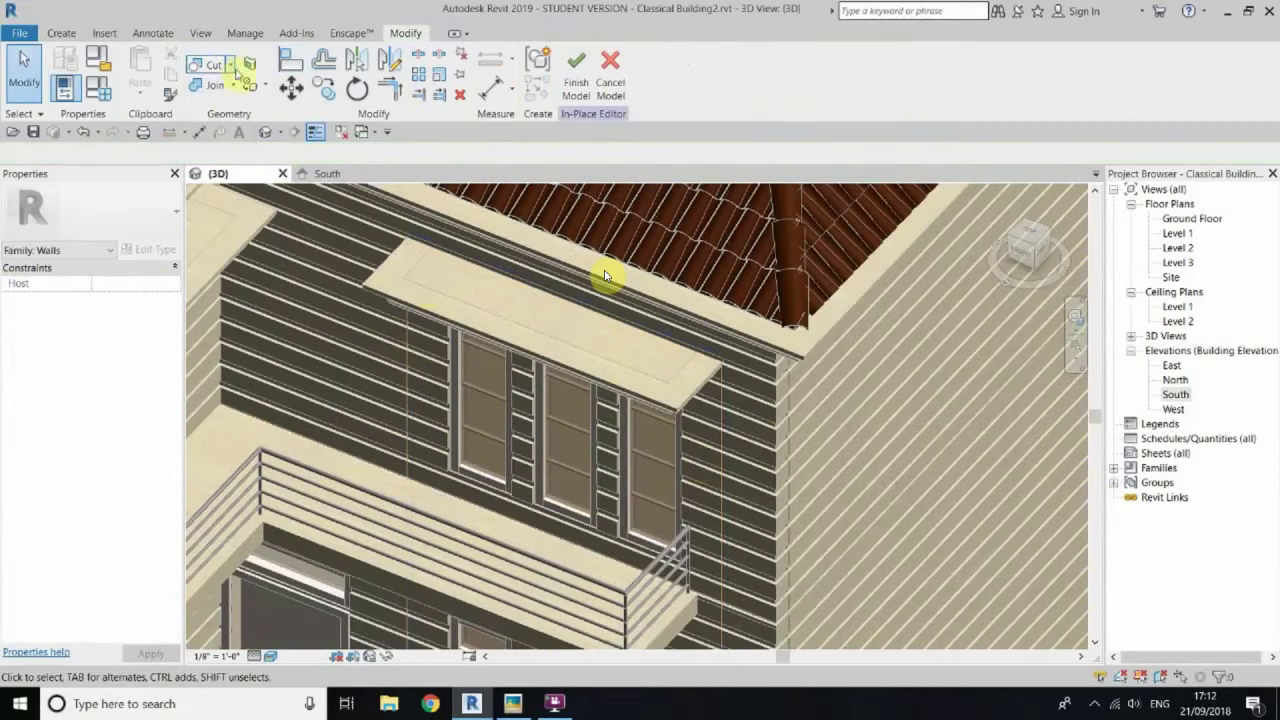
left_click(770, 420)
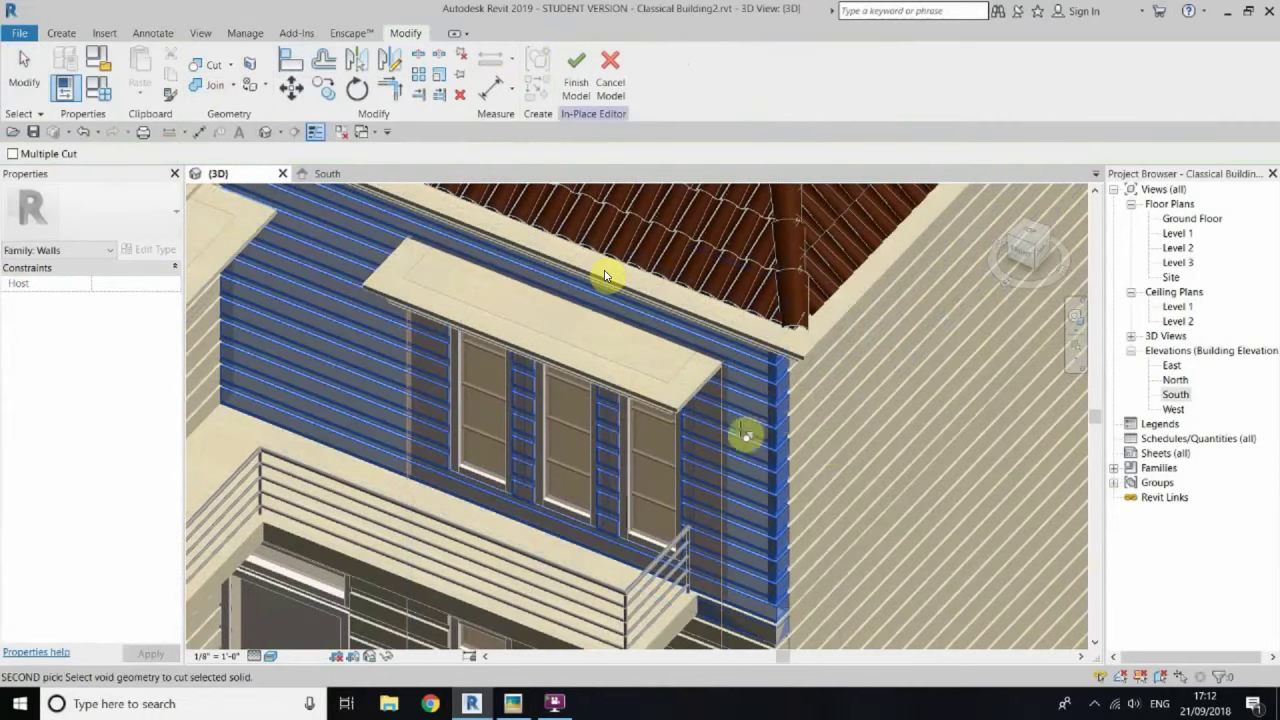
scroll(727, 444, "down", 3)
scroll(632, 510, "up", 4)
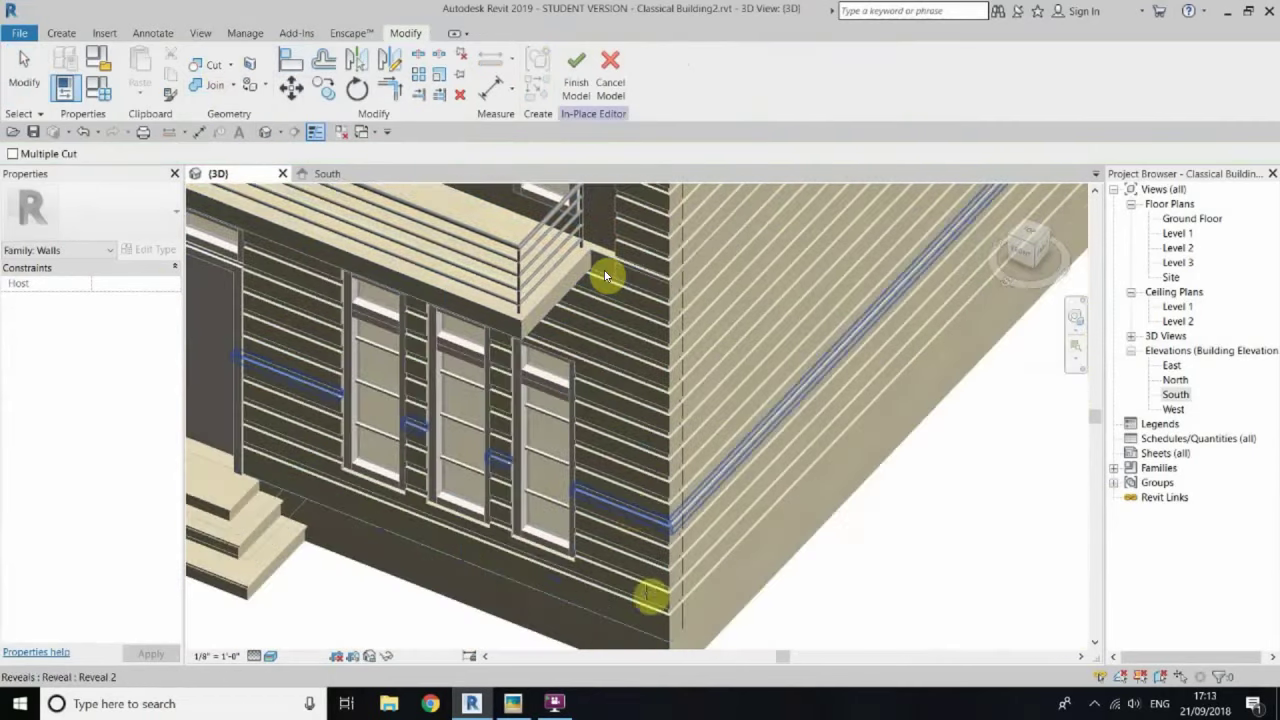
scroll(604, 276, "down", 3)
scroll(604, 276, "up", 1)
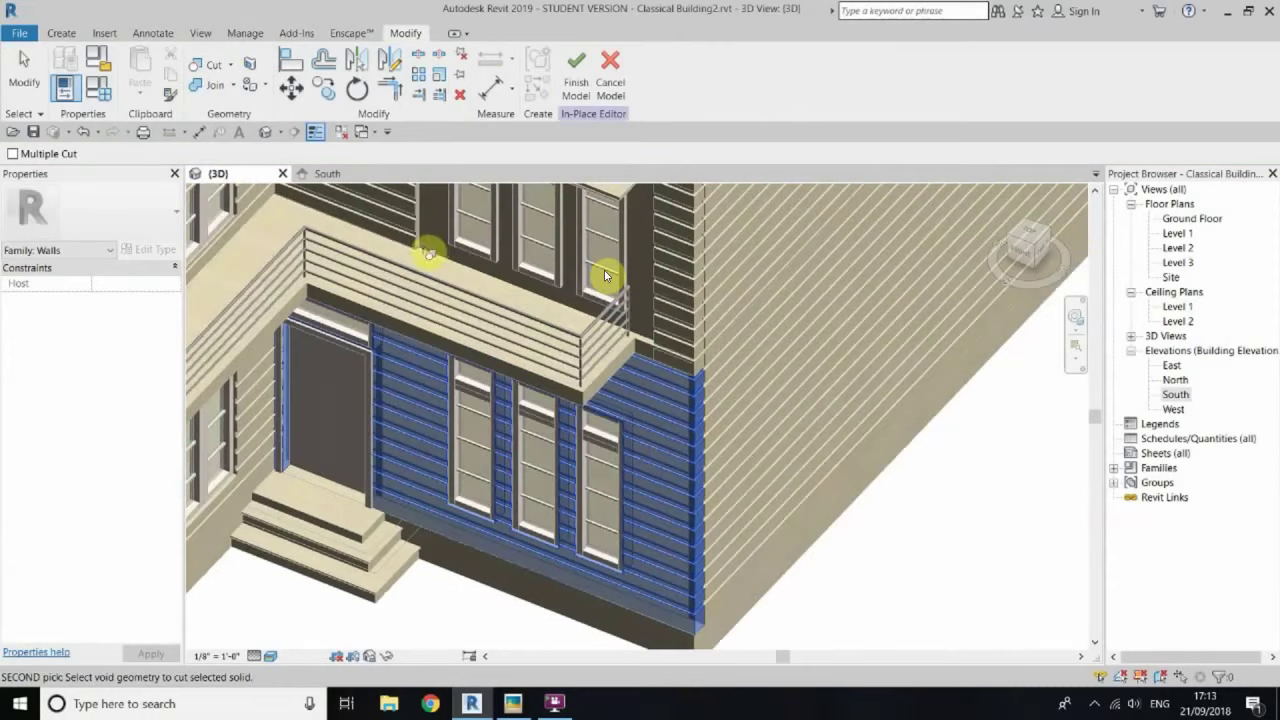
middle_click_drag(432, 252, 581, 358)
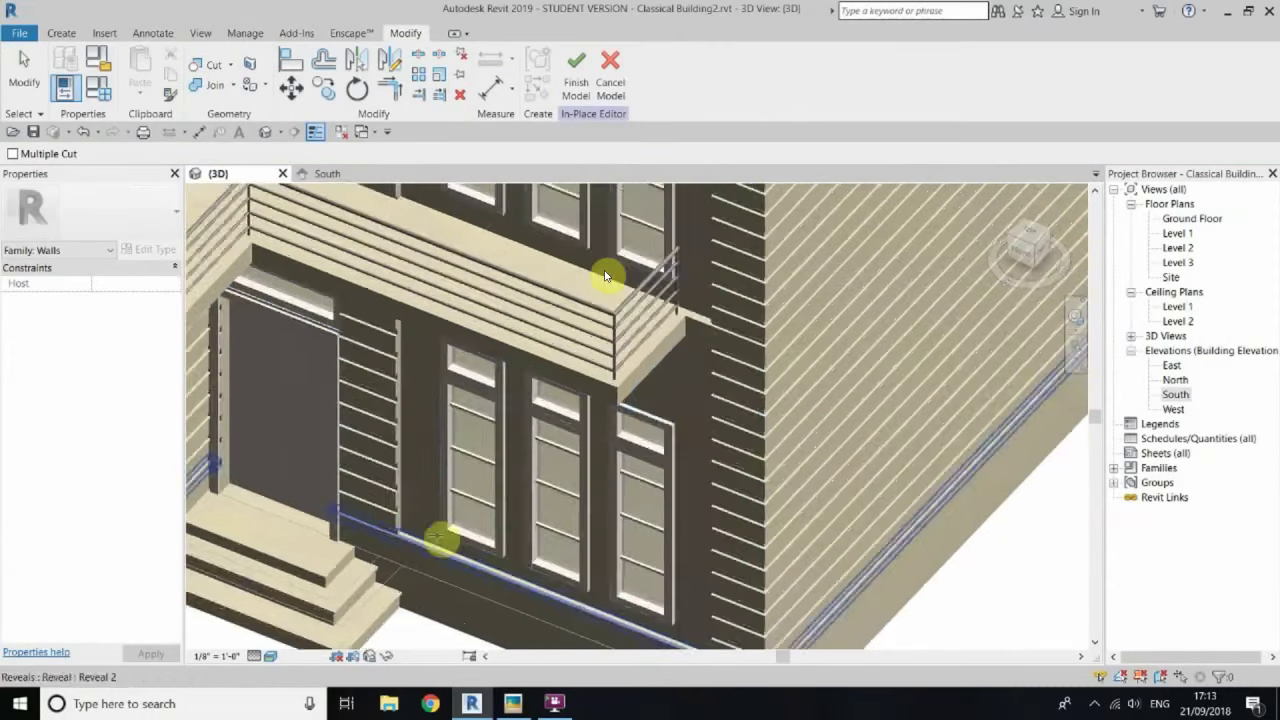
scroll(581, 358, "down", 4)
middle_click_drag(650, 330, 749, 417)
Step: In the South elevation, sketch a void rectangle around the left upper windows
double_click(1176, 394)
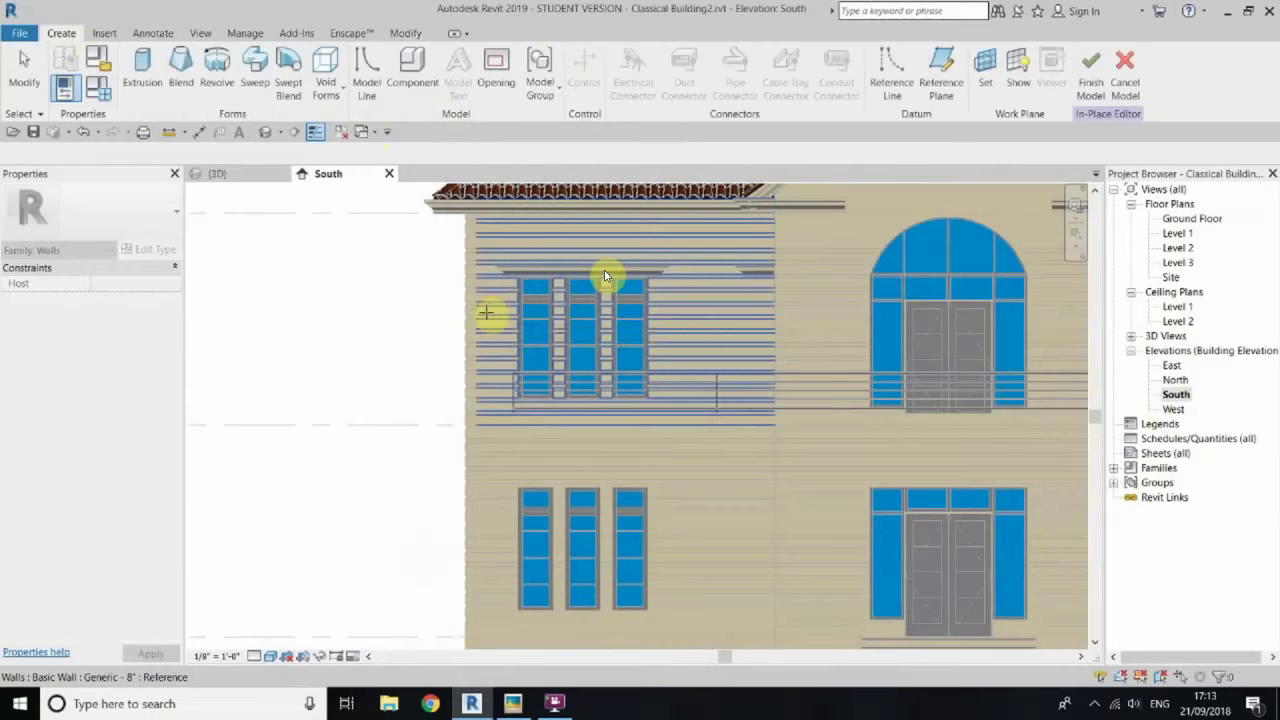
left_click(604, 275)
scroll(604, 275, "up", 3)
scroll(606, 277, "up", 1)
middle_click_drag(606, 277, 717, 383)
scroll(717, 383, "down", 2)
scroll(620, 460, "down", 2)
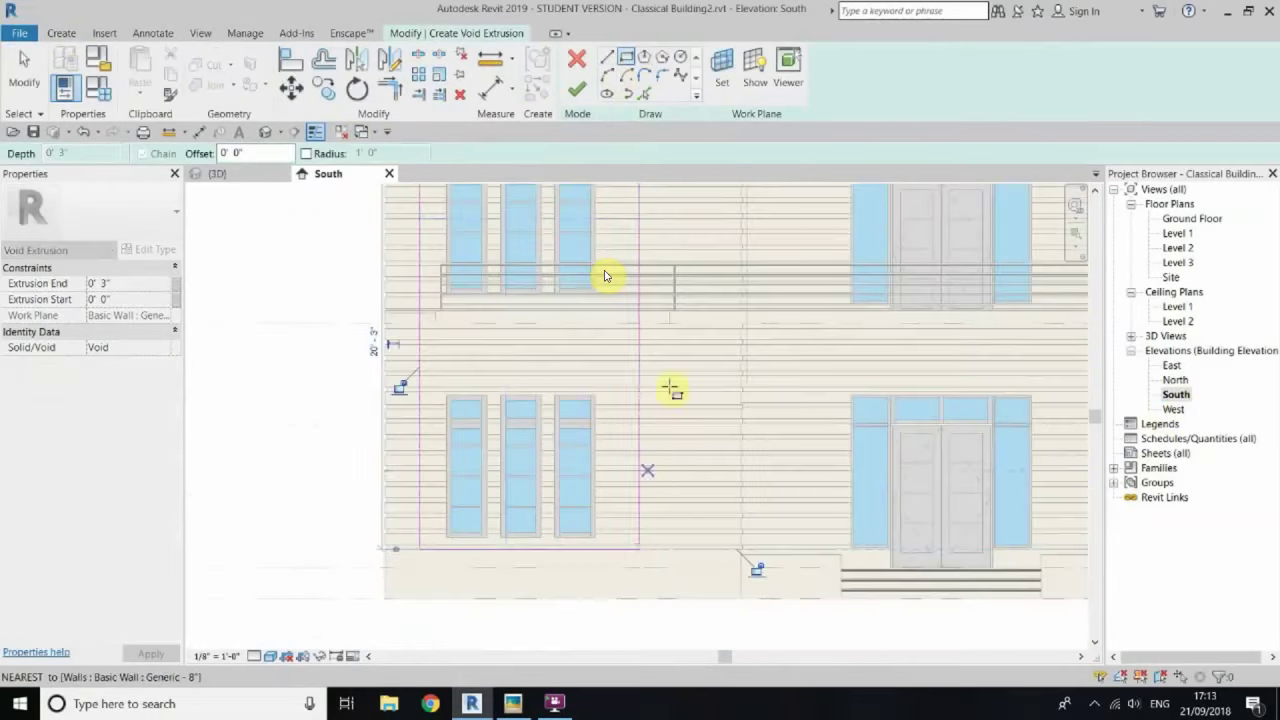
left_click(606, 543)
scroll(557, 394, "up", 1)
scroll(548, 378, "down", 3)
scroll(500, 374, "up", 5)
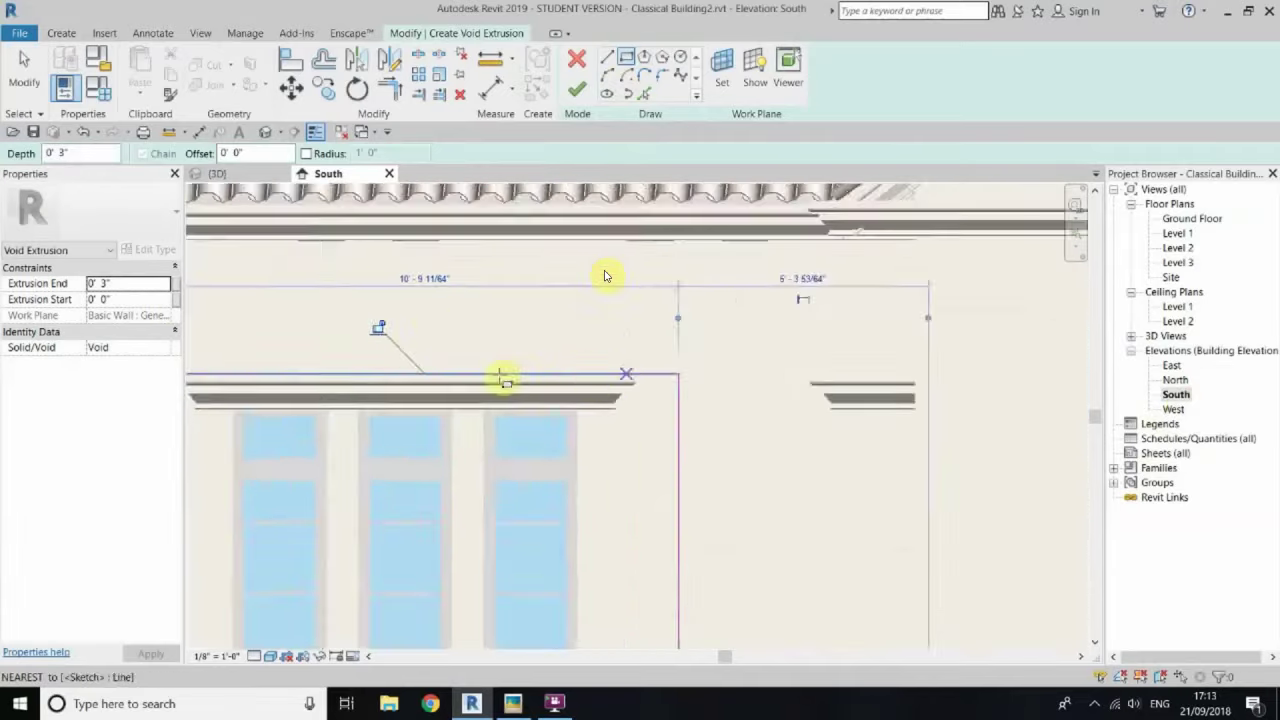
Step: Stop drawing lines, try aligning to the cornice, and finish the void extrusion sketch
right_click(237, 277)
left_click(265, 283)
scroll(888, 351, "up", 1)
key("a")
key("l")
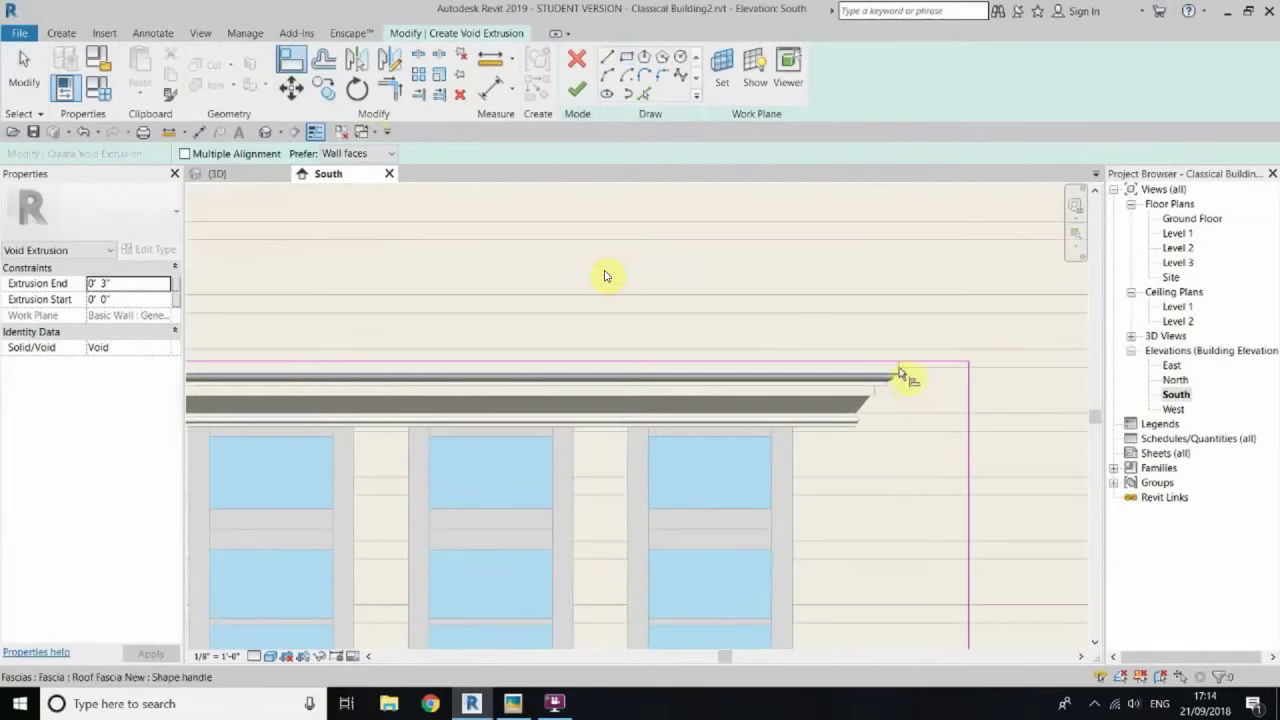
scroll(908, 372, "up", 2)
scroll(604, 276, "down", 4)
key("Escape")
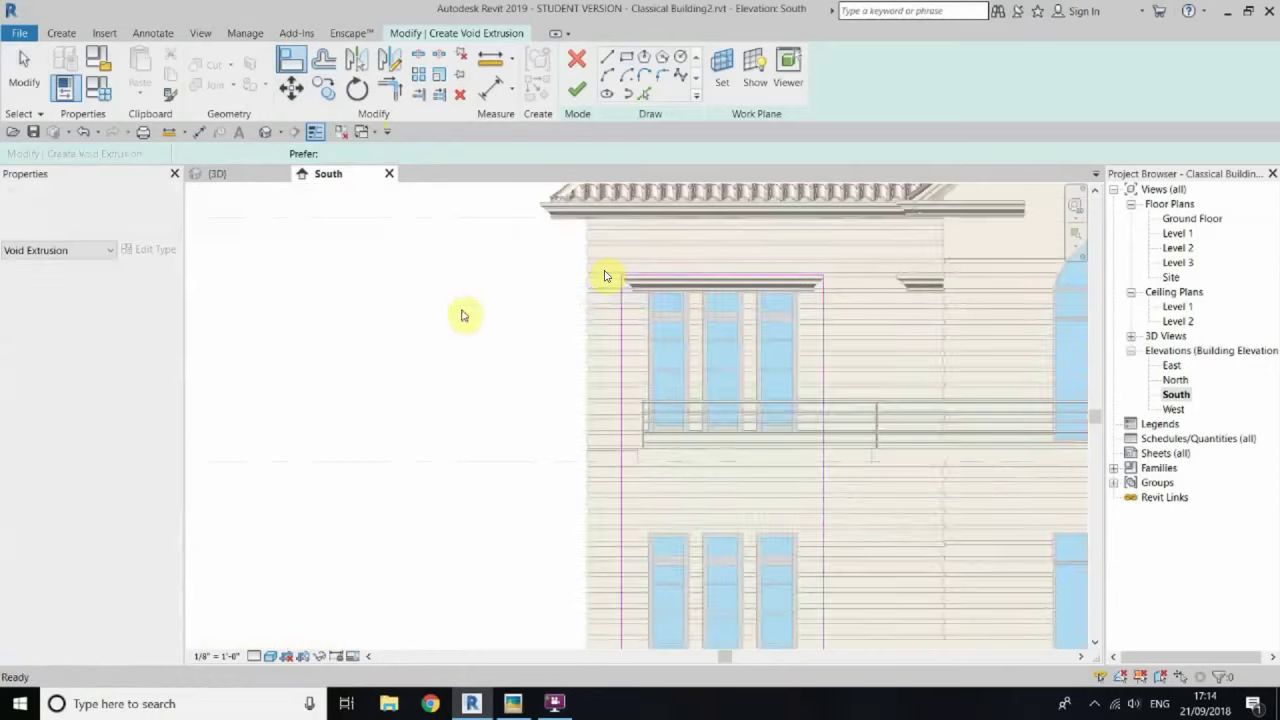
key("Escape")
left_click(576, 88)
Step: In 3D, cut the window wall's siding with the void, then reopen South elevation
key("ctrl+Tab")
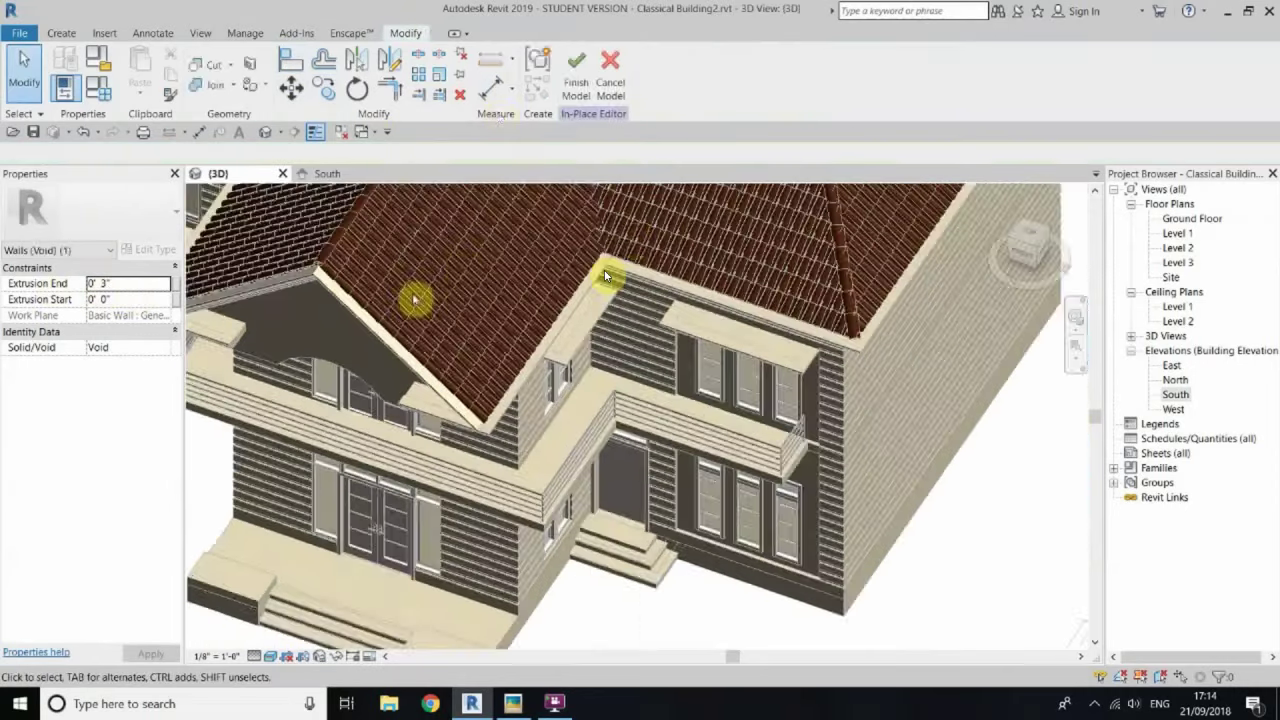
scroll(609, 275, "up", 2)
scroll(604, 276, "up", 2)
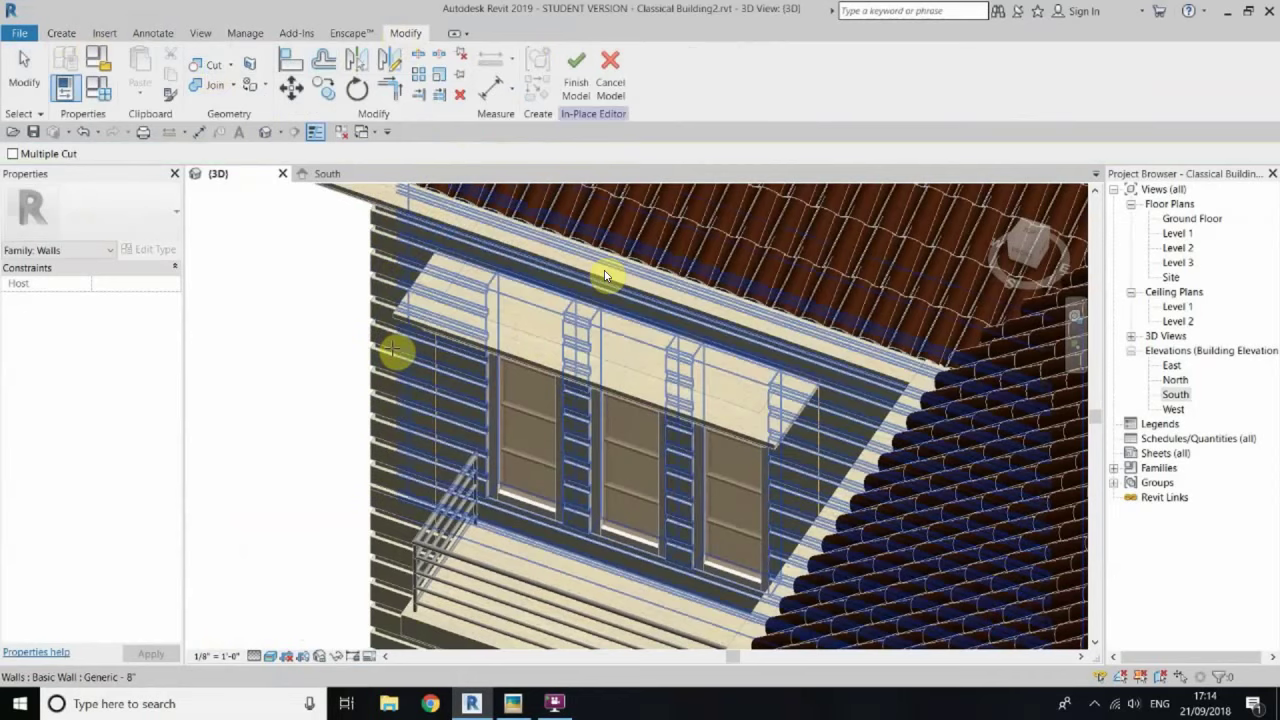
mouse_move(452, 390)
middle_mouse_down("shift")
mouse_move(503, 320)
mouse_move(486, 371)
mouse_move(490, 480)
mouse_move(797, 523)
mouse_move(748, 530)
mouse_move(551, 440)
mouse_move(571, 326)
middle_mouse_up("shift")
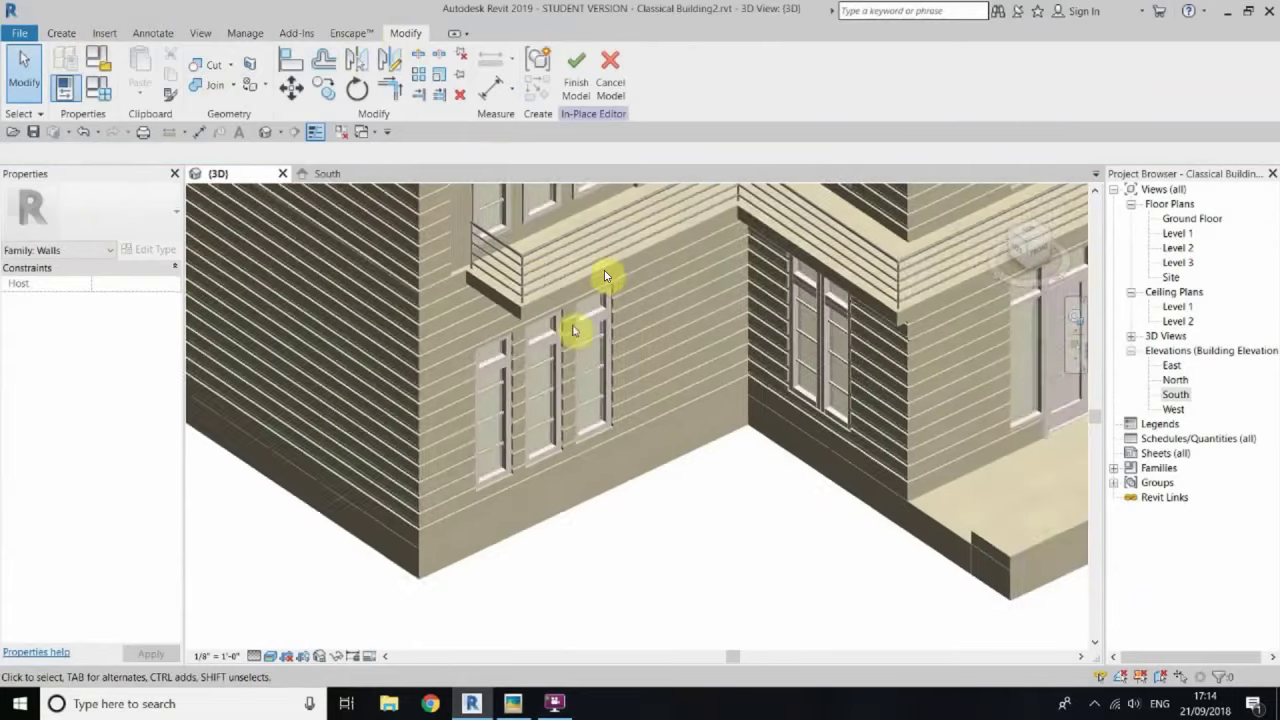
left_click(604, 276)
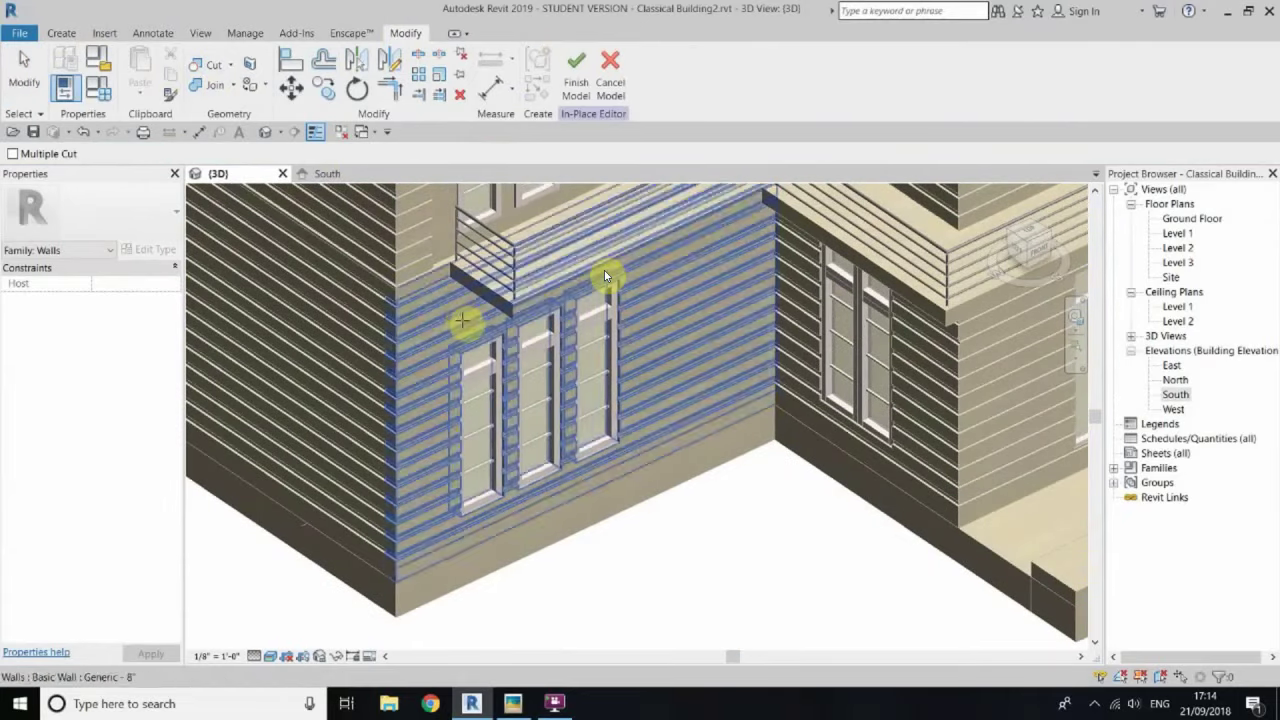
left_click(438, 260)
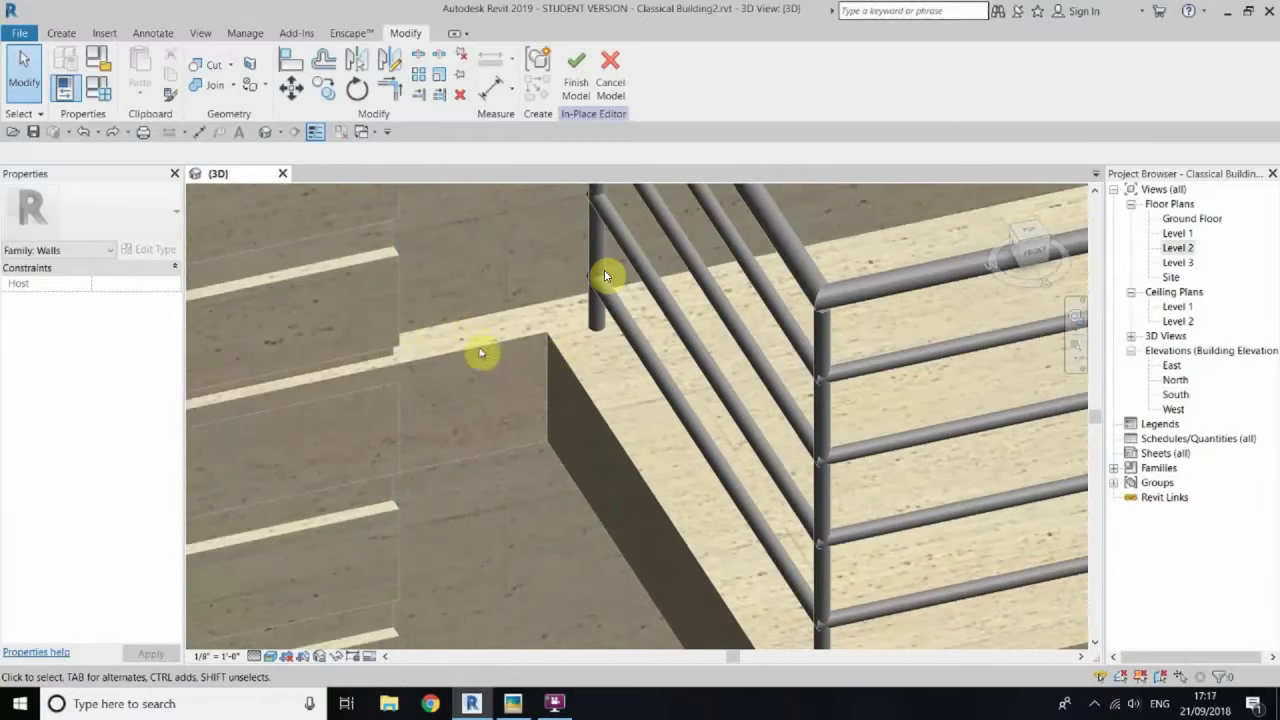
scroll(481, 353, "down", 3)
double_click(1175, 394)
scroll(543, 363, "up", 5)
Step: Start a new void extrusion with the roof face as its work plane
middle_click_drag(543, 363, 753, 387)
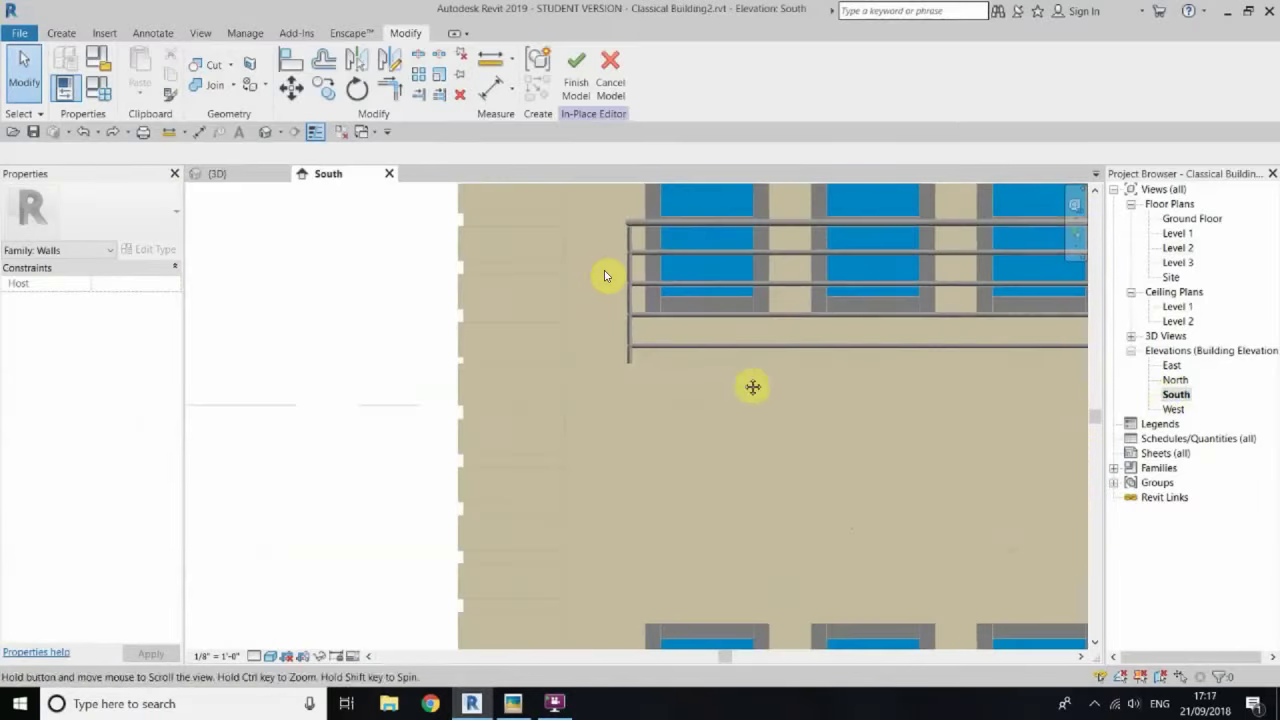
scroll(753, 387, "up", 2)
left_click(61, 33)
left_click(324, 90)
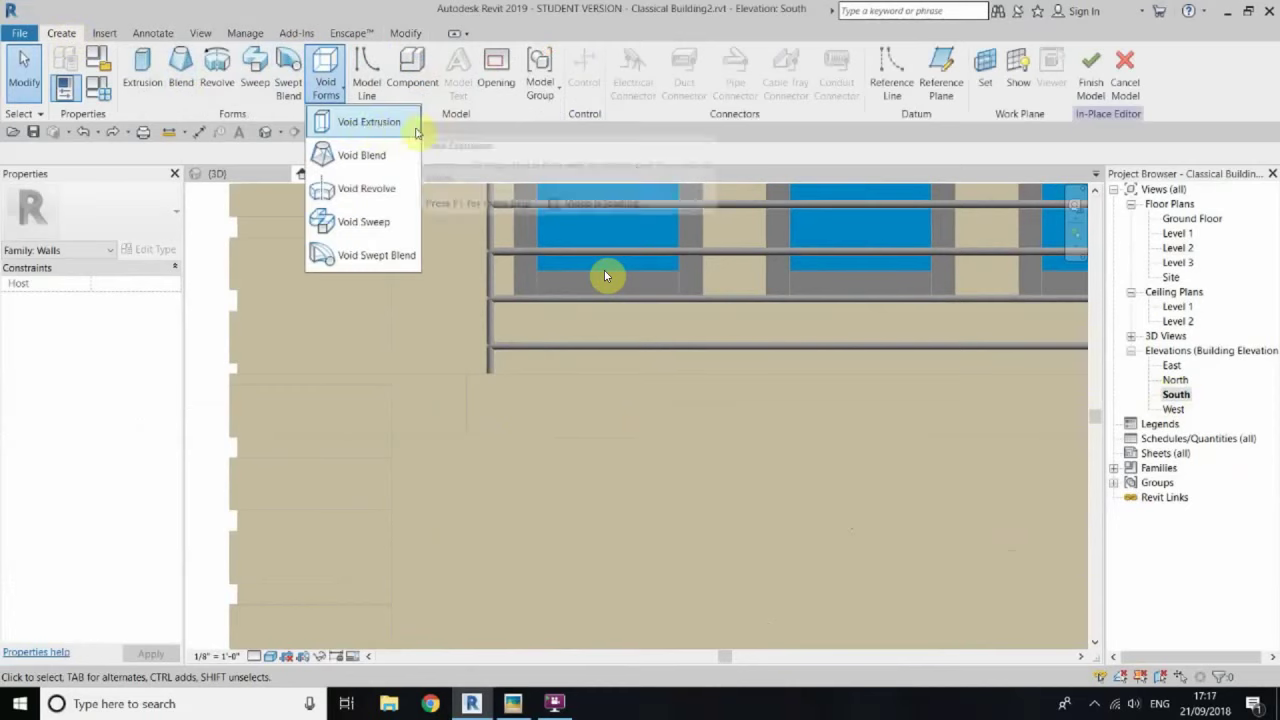
left_click(380, 123)
left_click(568, 308)
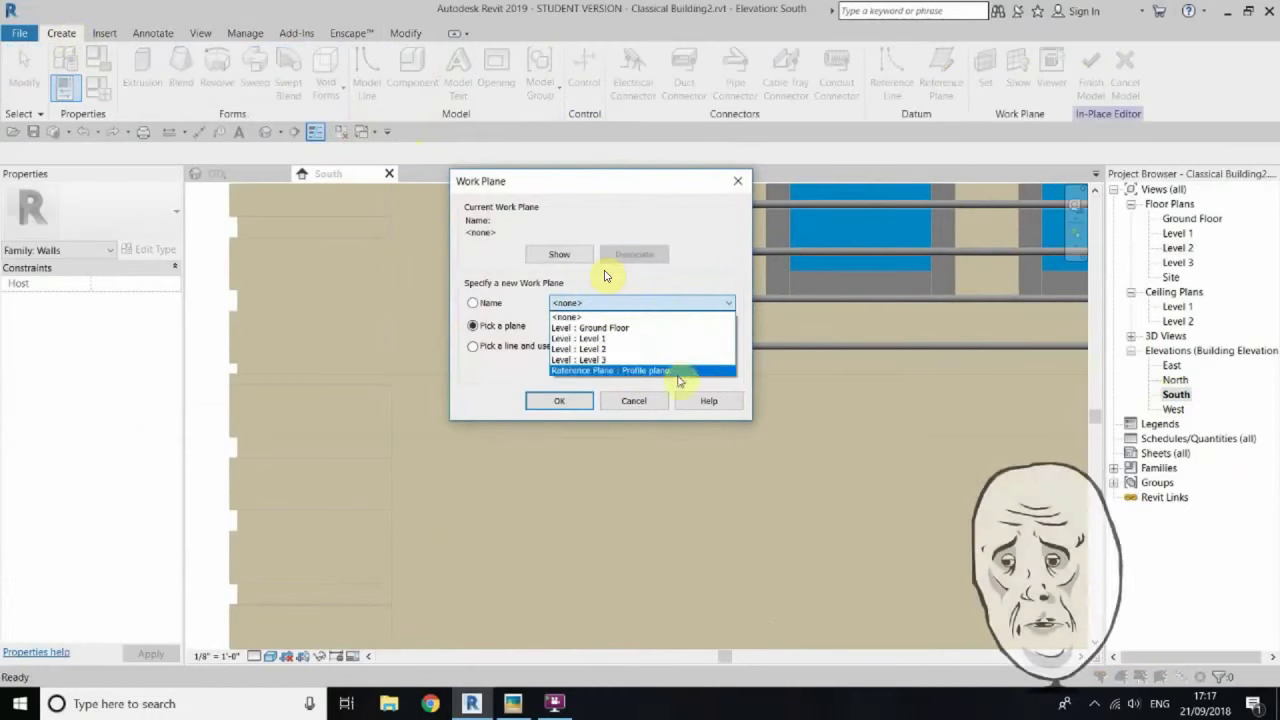
left_click(570, 313)
left_click(541, 401)
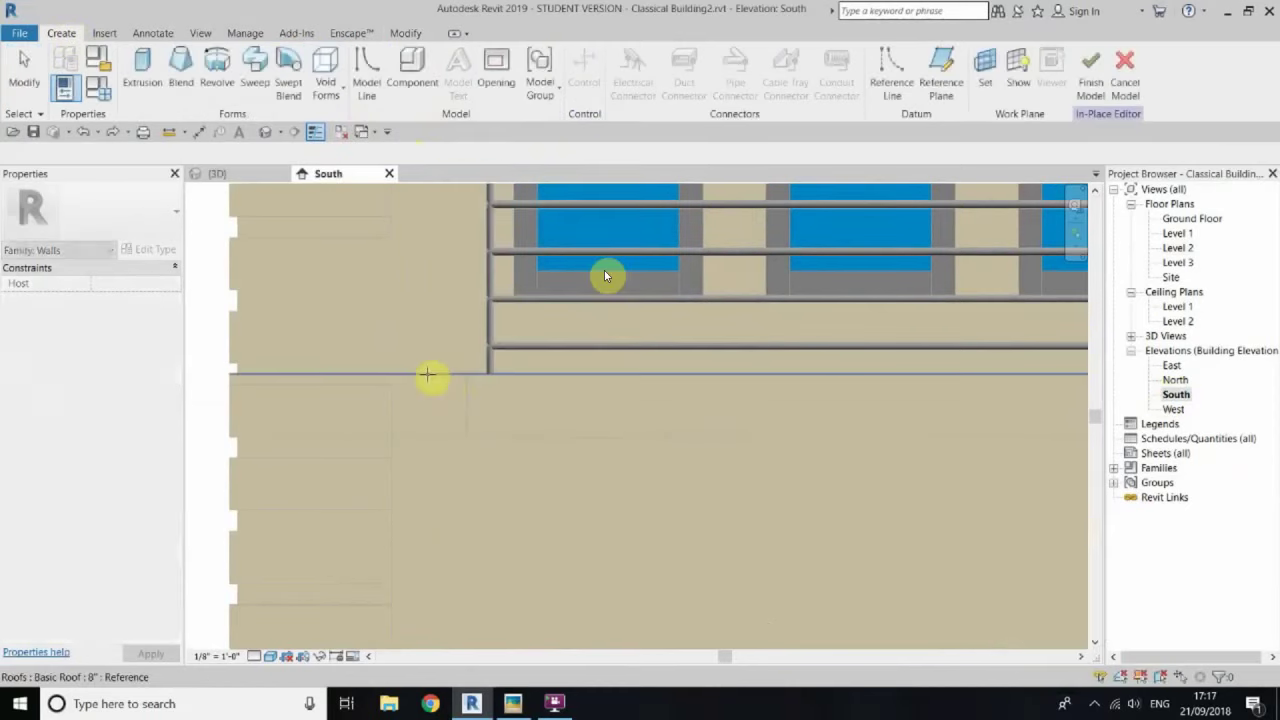
left_click(428, 376)
Step: Draw the void rectangle against the wall beside the balcony
left_click(395, 320)
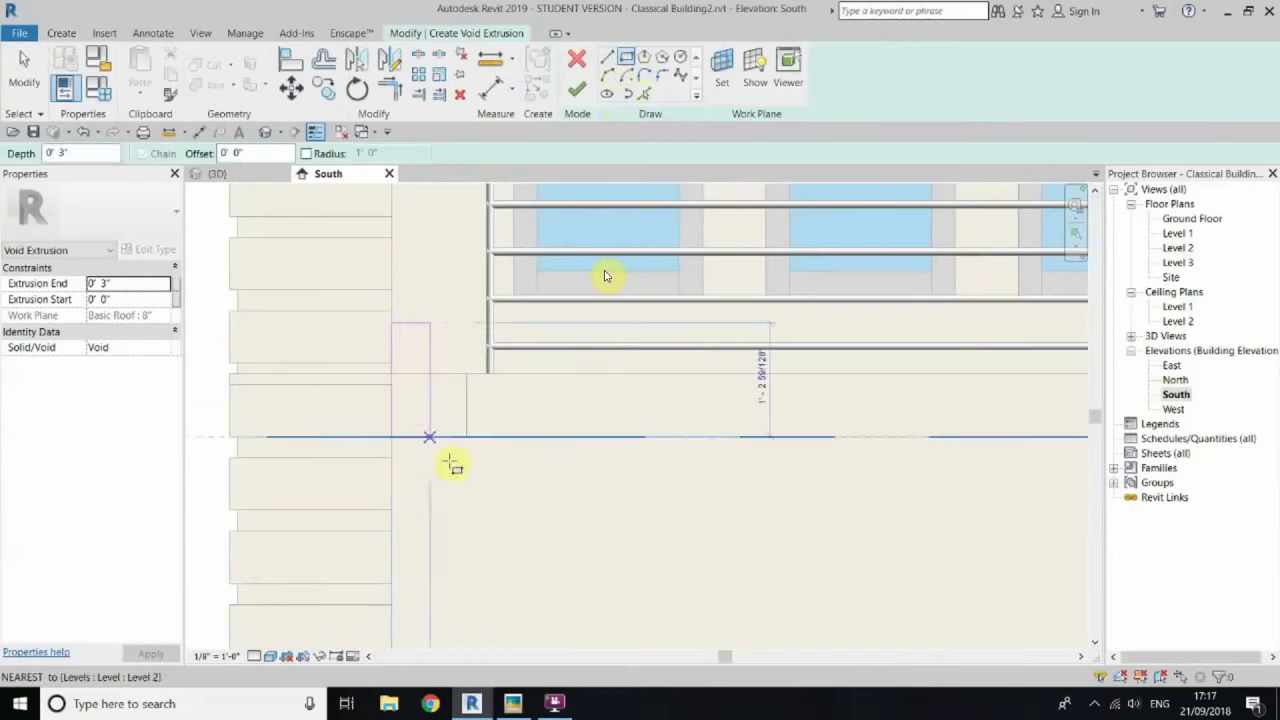
left_click(468, 480)
scroll(474, 363, "up", 2)
key("a")
key("l")
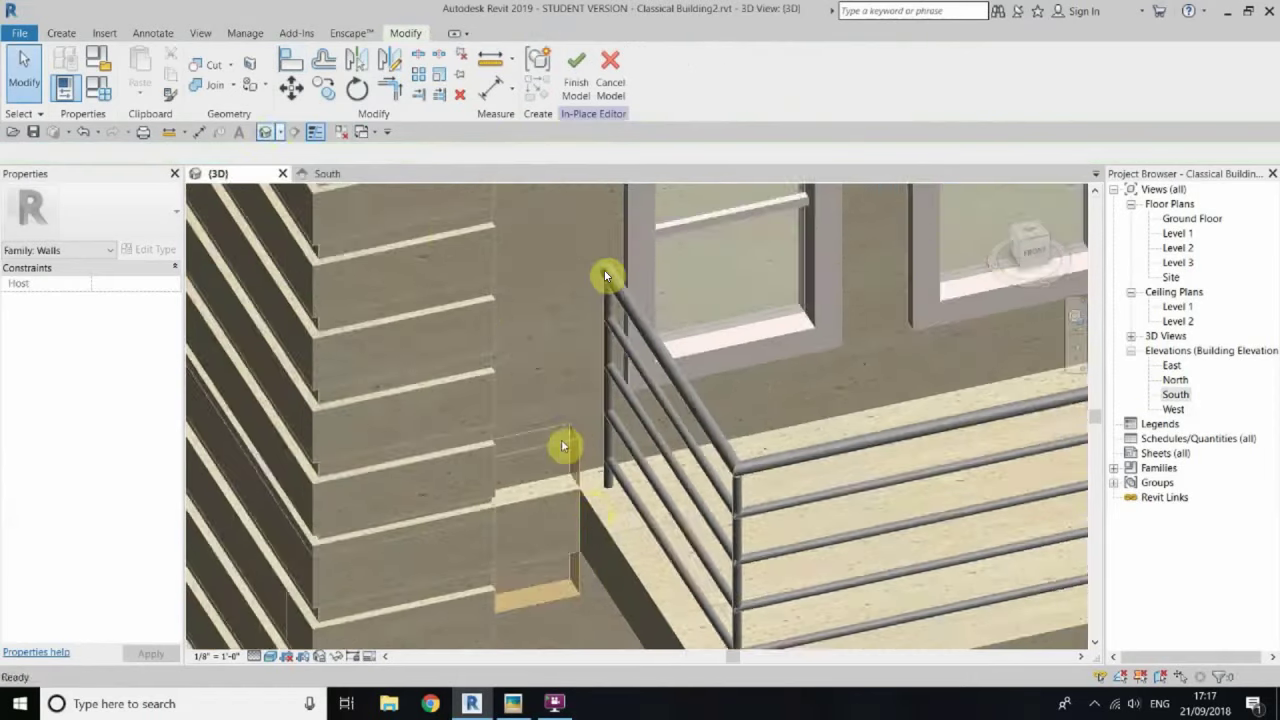
middle_click_drag(563, 446, 557, 370)
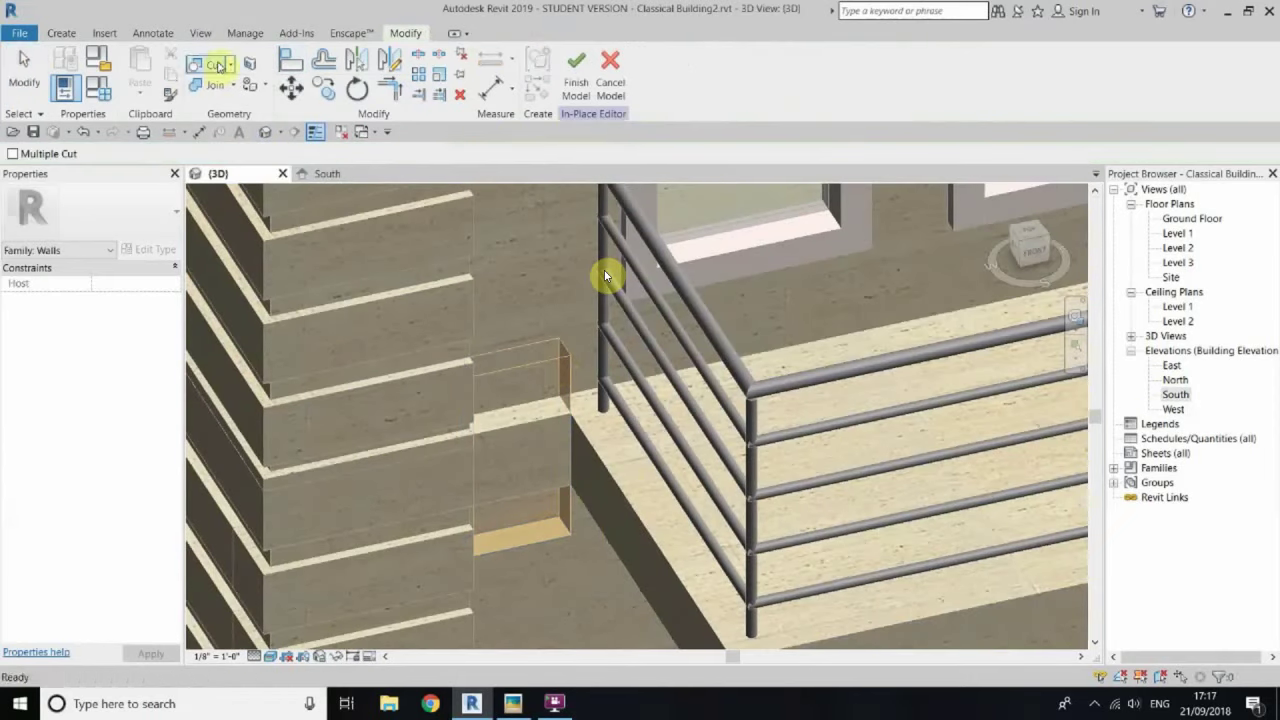
Step: Start Cut Geometry with the new void and return to the South elevation
left_click(219, 64)
scroll(538, 370, "down", 2)
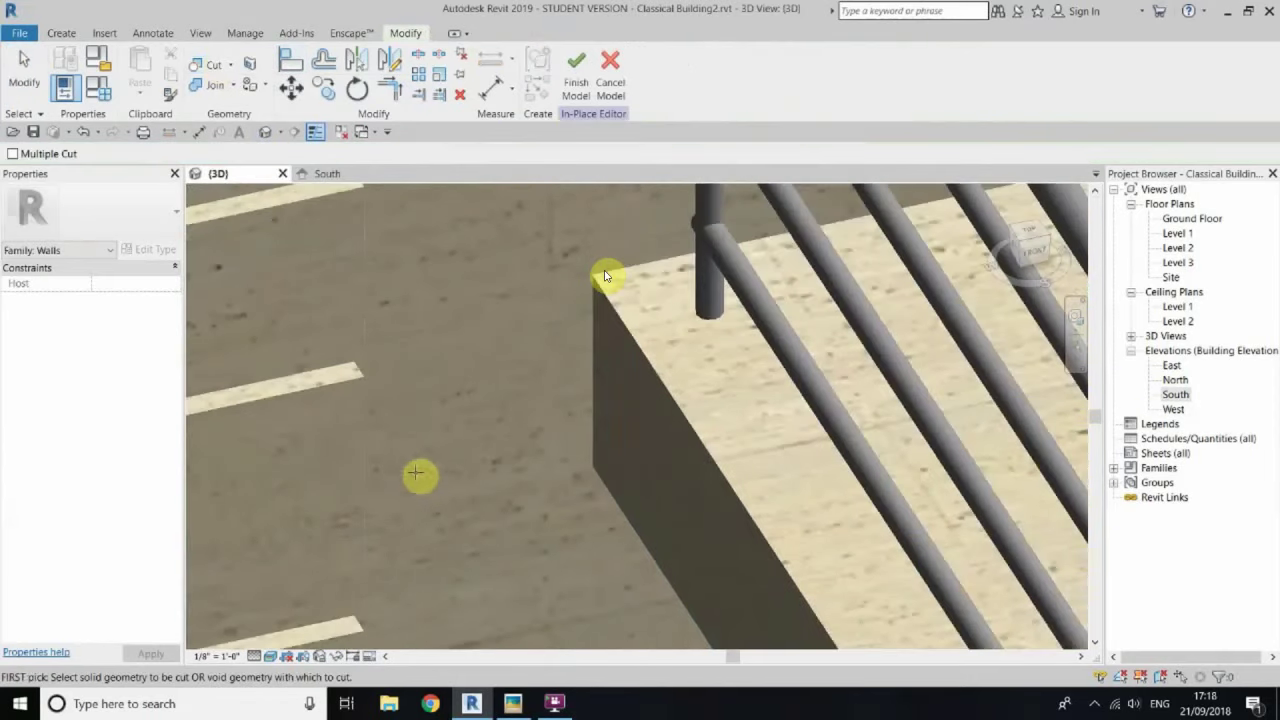
scroll(420, 477, "down", 5)
scroll(751, 466, "up", 5)
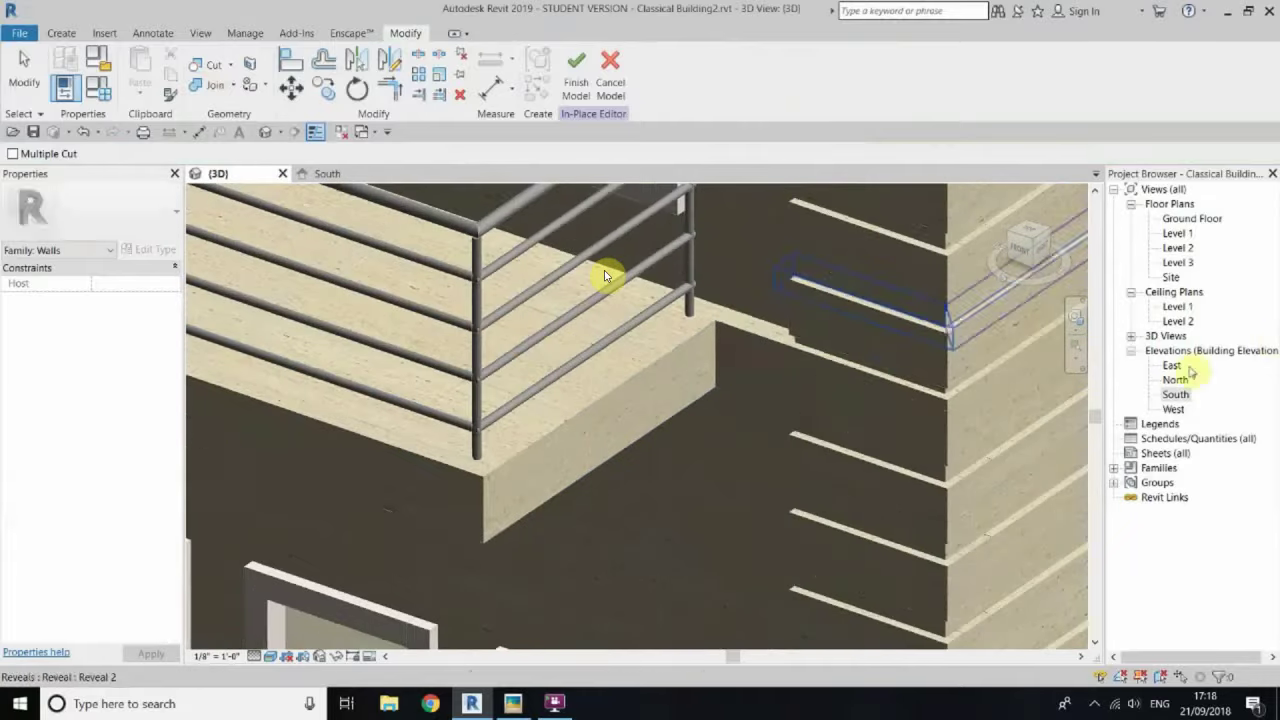
left_click(327, 173)
scroll(473, 403, "down", 5)
scroll(473, 403, "up", 5)
Step: Sketch another void extrusion rectangle on the roof plane beside the balcony
scroll(400, 363, "up", 3)
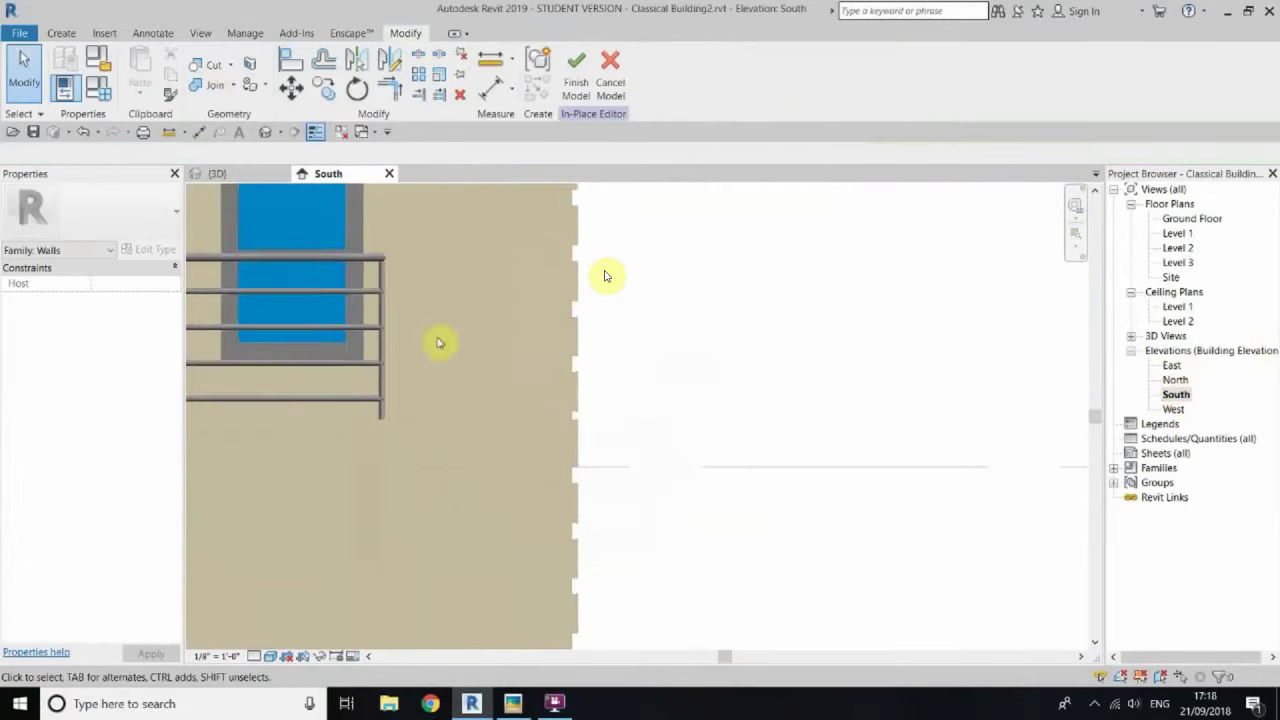
left_click(61, 33)
left_click(326, 75)
left_click(376, 131)
key("Return")
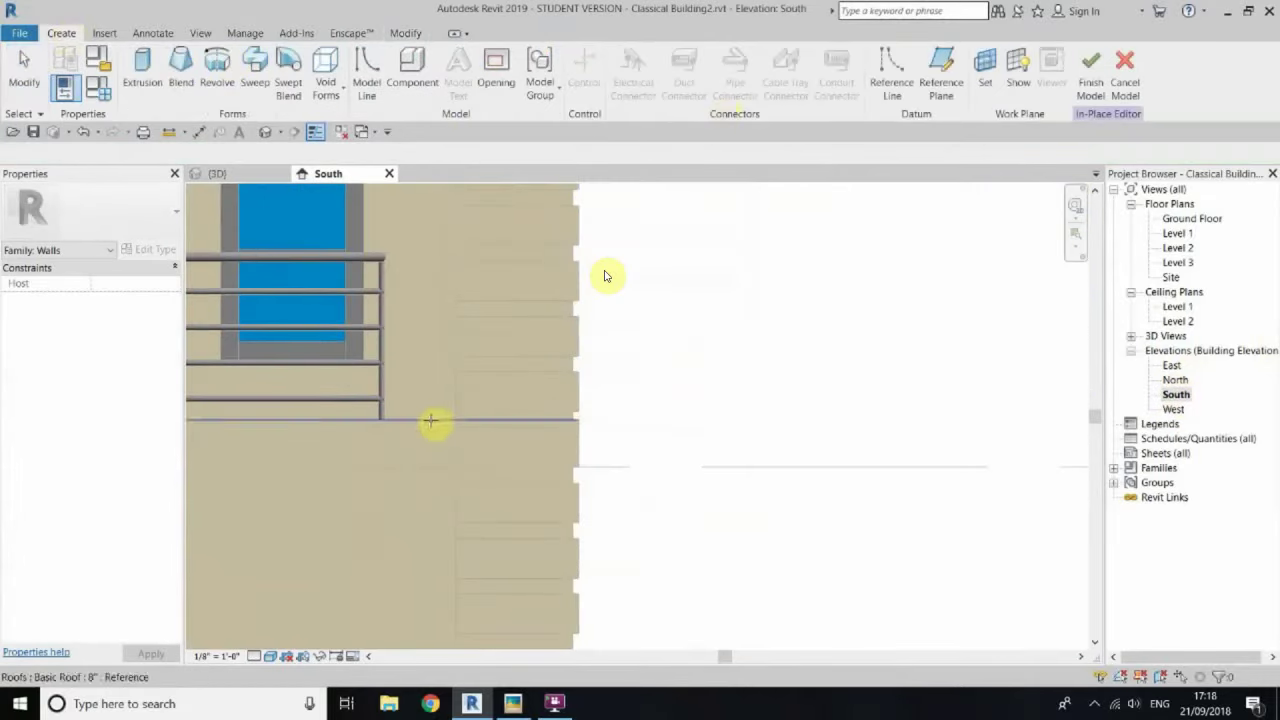
left_click(429, 424)
left_click(455, 468)
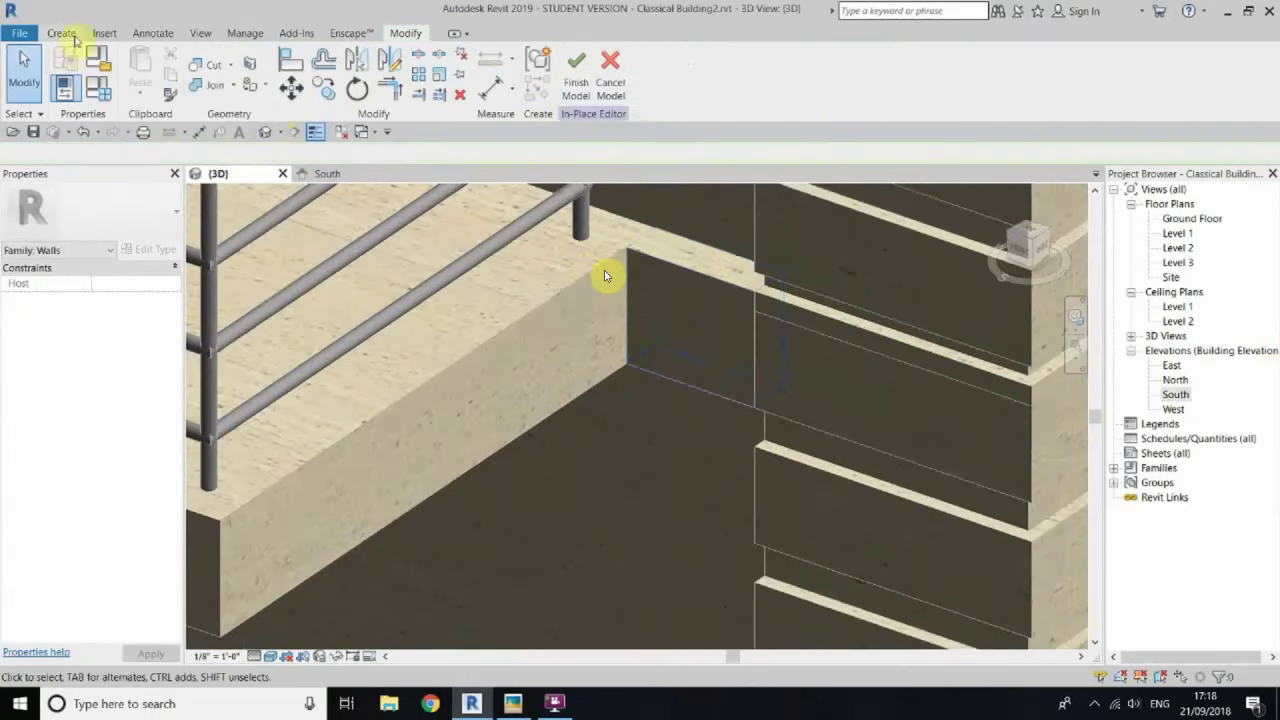
Step: Cut the wall beside the balcony railing with the void and finish the in-place model
left_click(507, 340)
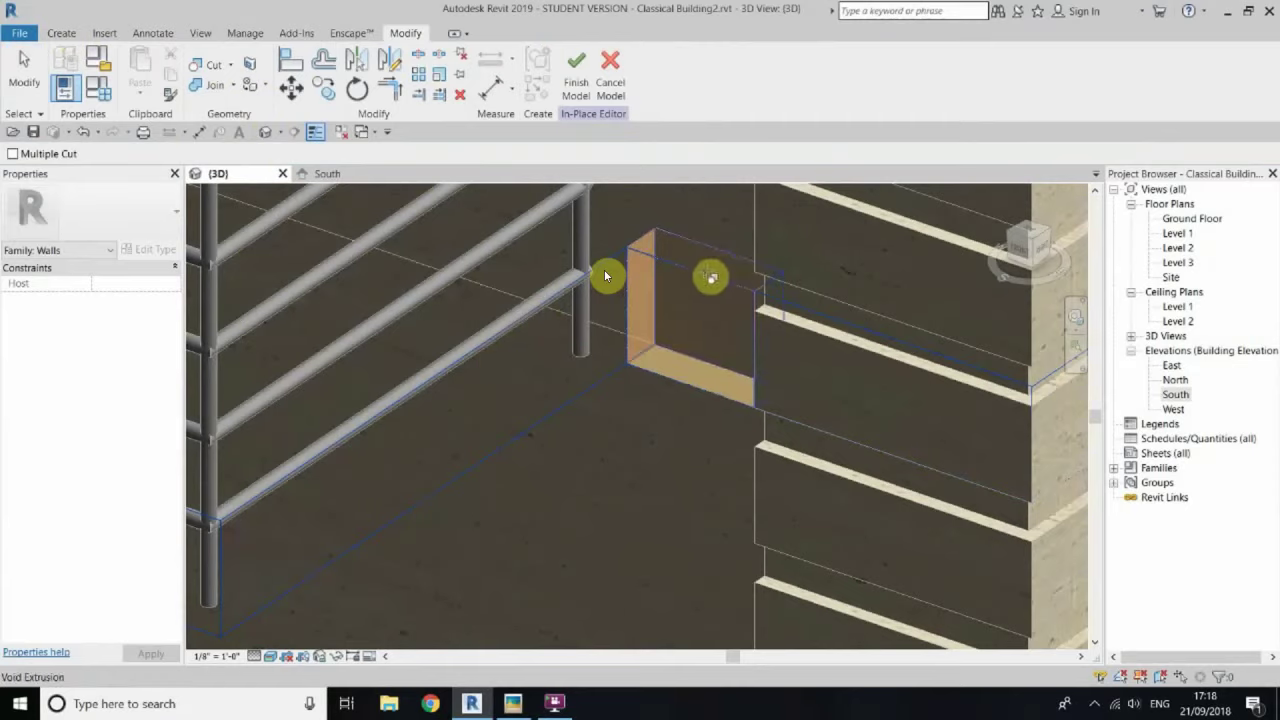
scroll(605, 276, "down", 3)
scroll(605, 276, "down", 3)
scroll(605, 276, "down", 2)
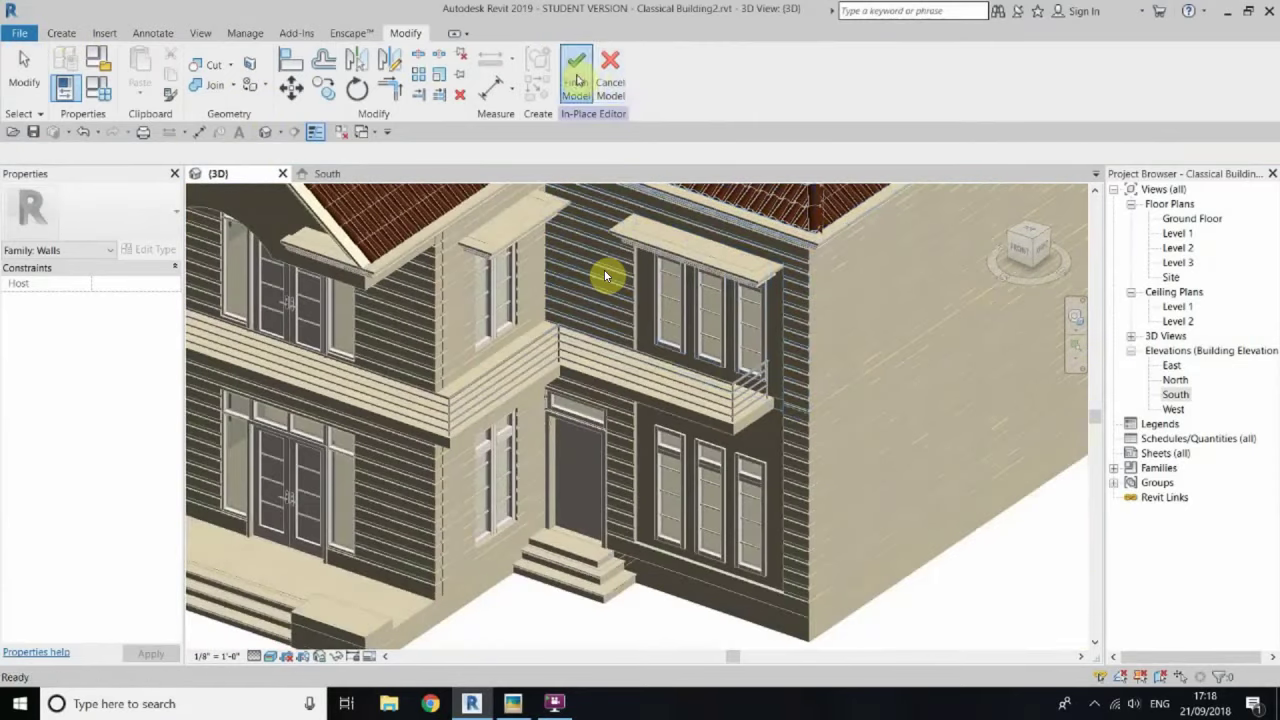
left_click(576, 80)
right_click(960, 300)
key("Escape")
Step: Keep the 3D view in the Shaded visual style
left_click(270, 656)
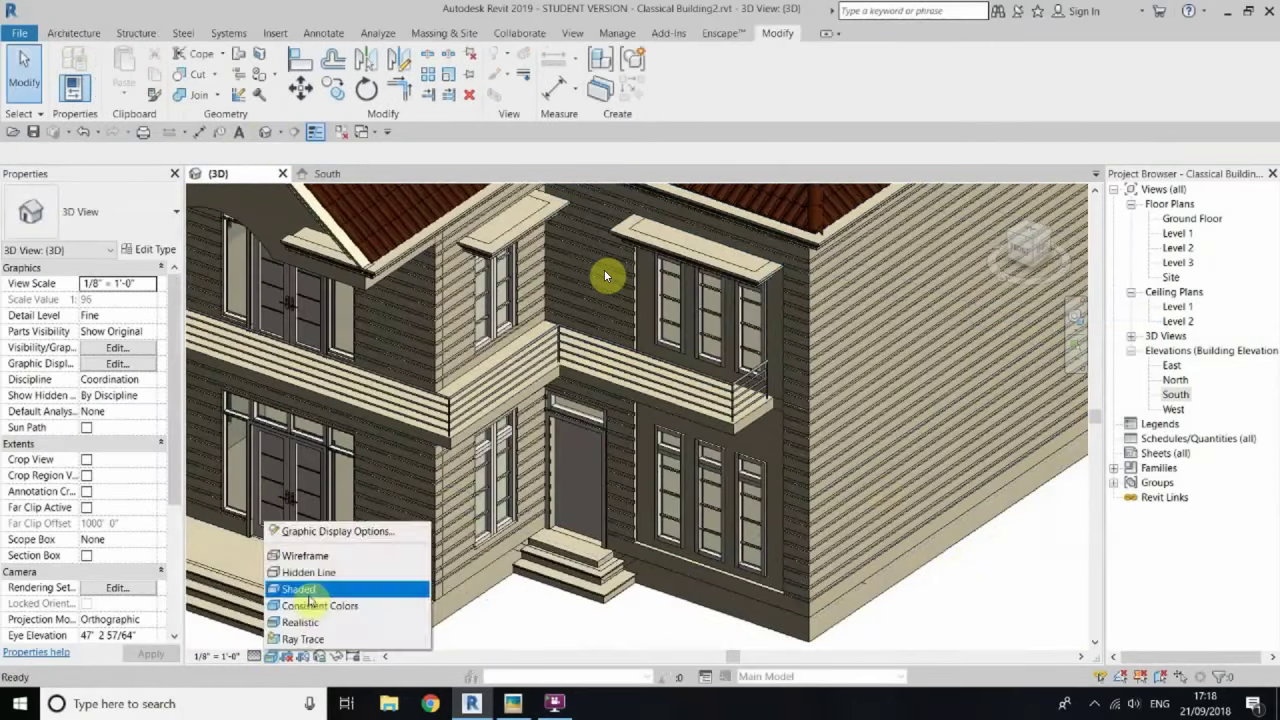
left_click(309, 590)
scroll(428, 512, "up", 3)
scroll(428, 512, "up", 2)
scroll(428, 512, "up", 3)
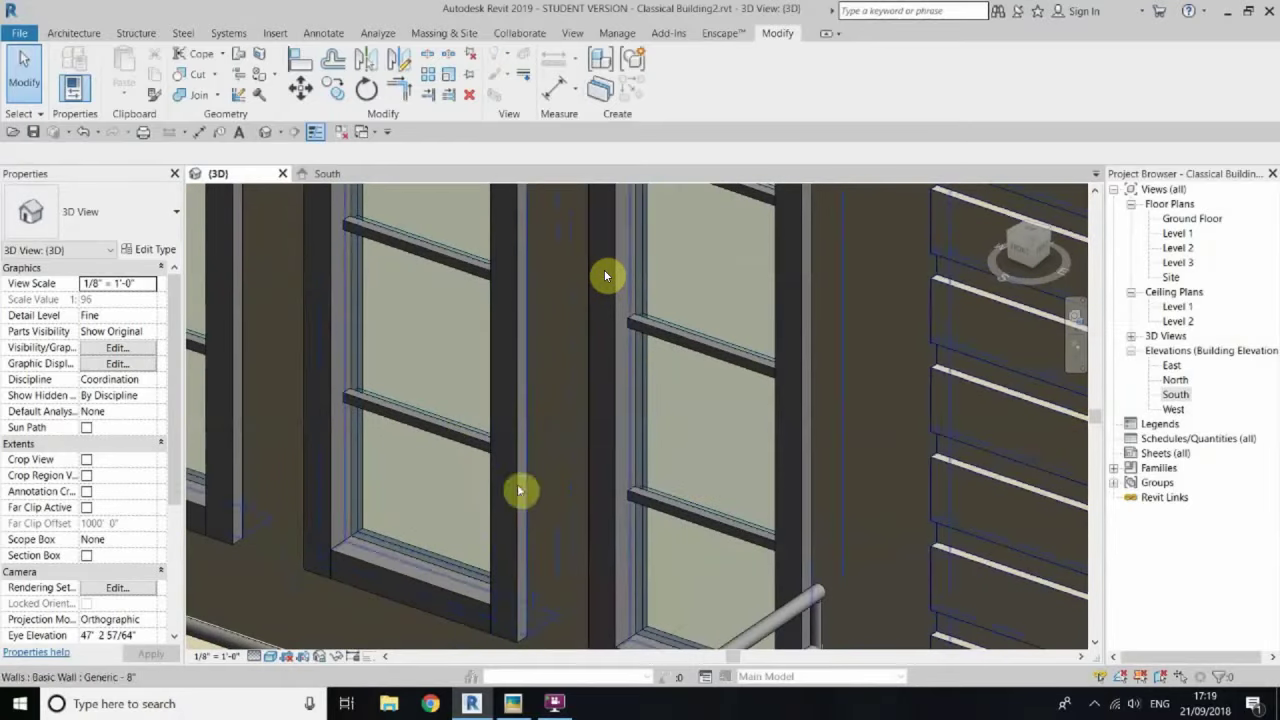
Step: Open the Level 2 plan, inspect the middle curtain wall, then return to the 3D view
double_click(1178, 247)
scroll(600, 470, "up", 3)
scroll(540, 445, "up", 2)
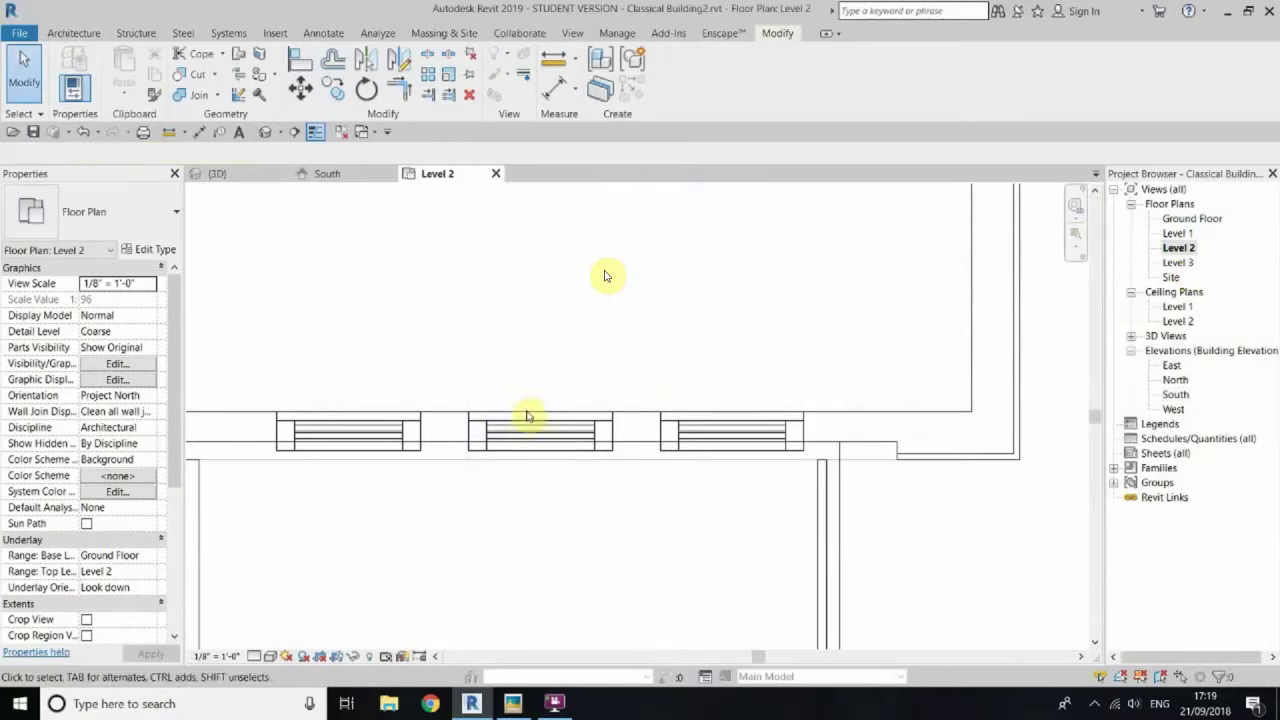
left_click(535, 440)
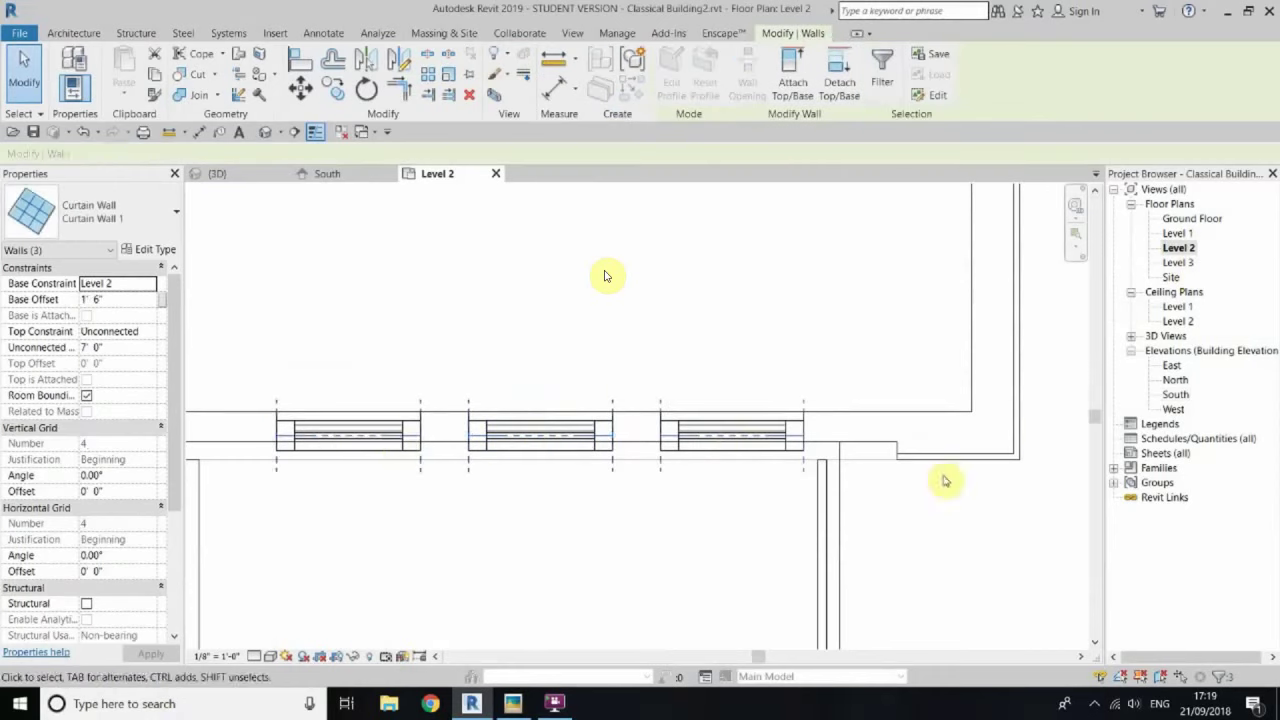
scroll(945, 481, "down", 4)
scroll(538, 421, "up", 3)
scroll(415, 425, "up", 2)
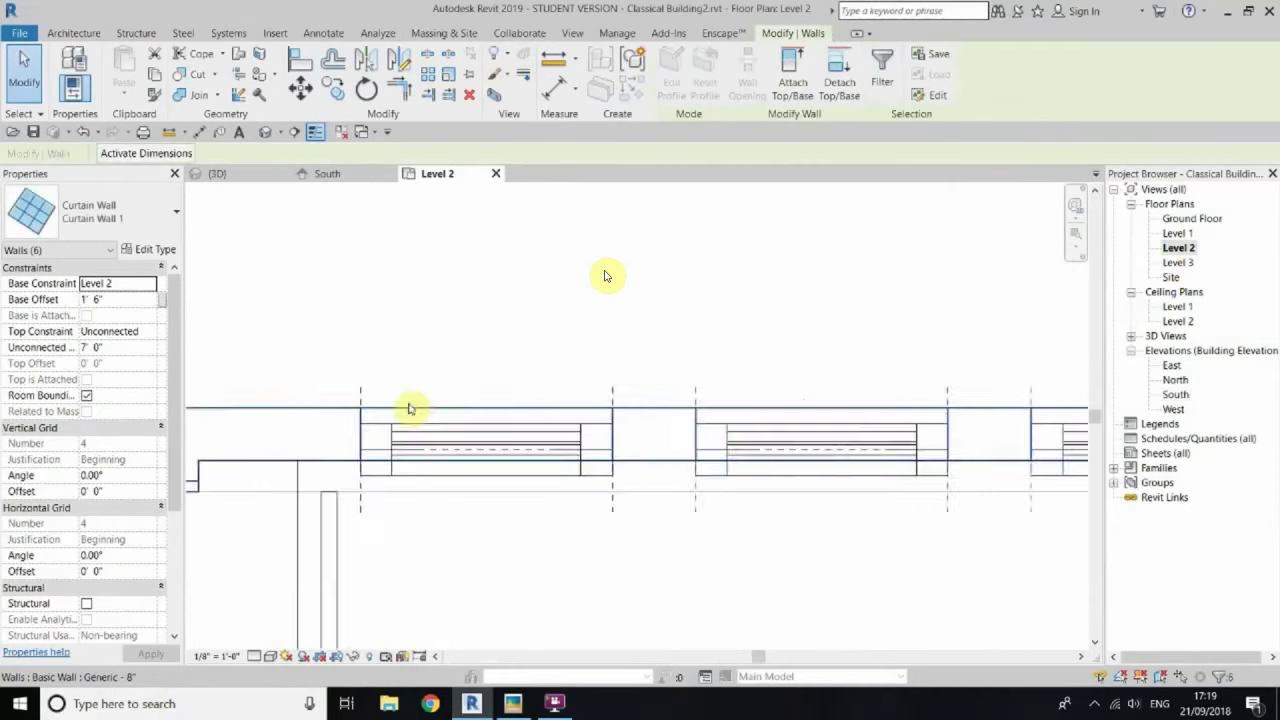
scroll(400, 405, "up", 2)
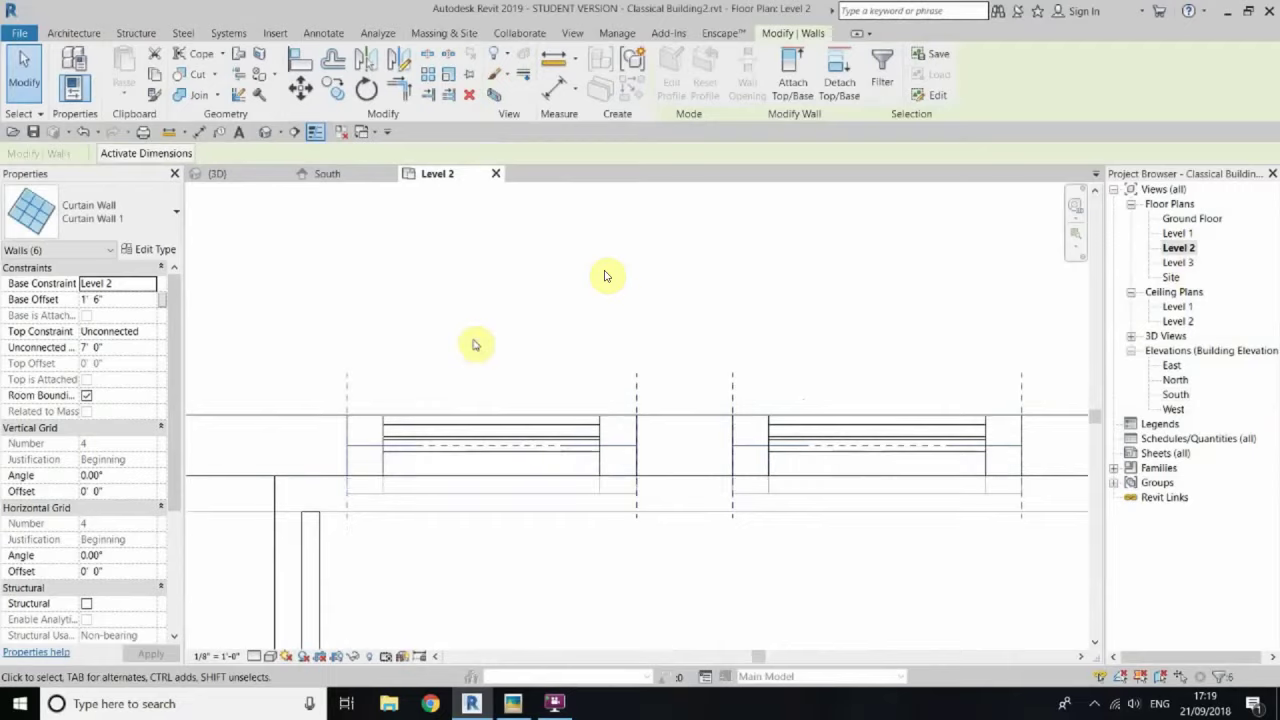
key("Escape")
key("ctrl+Tab")
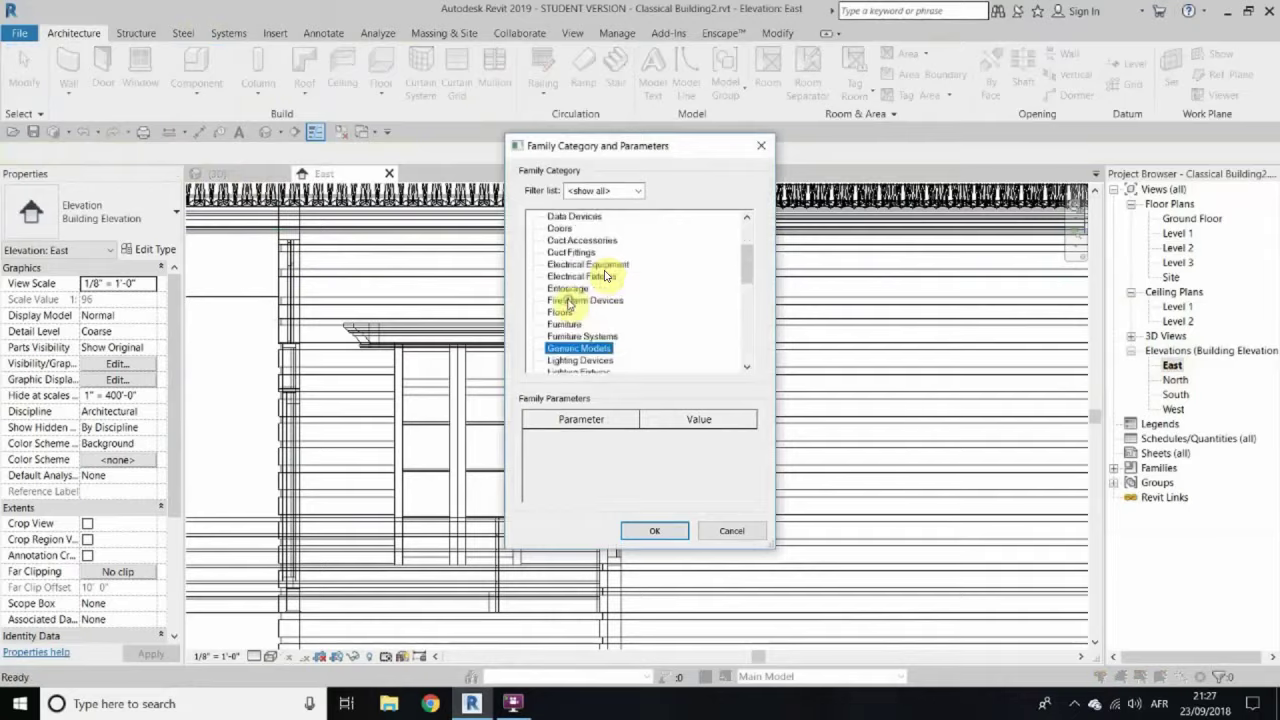
Step: Start an in-place model with a void extrusion sketched and aligned to the wall face
left_click(654, 530)
left_click(643, 380)
left_click(323, 63)
left_click(337, 123)
left_click(557, 400)
left_click(605, 275)
scroll(452, 237, "down", 5)
scroll(605, 274, "up", 5)
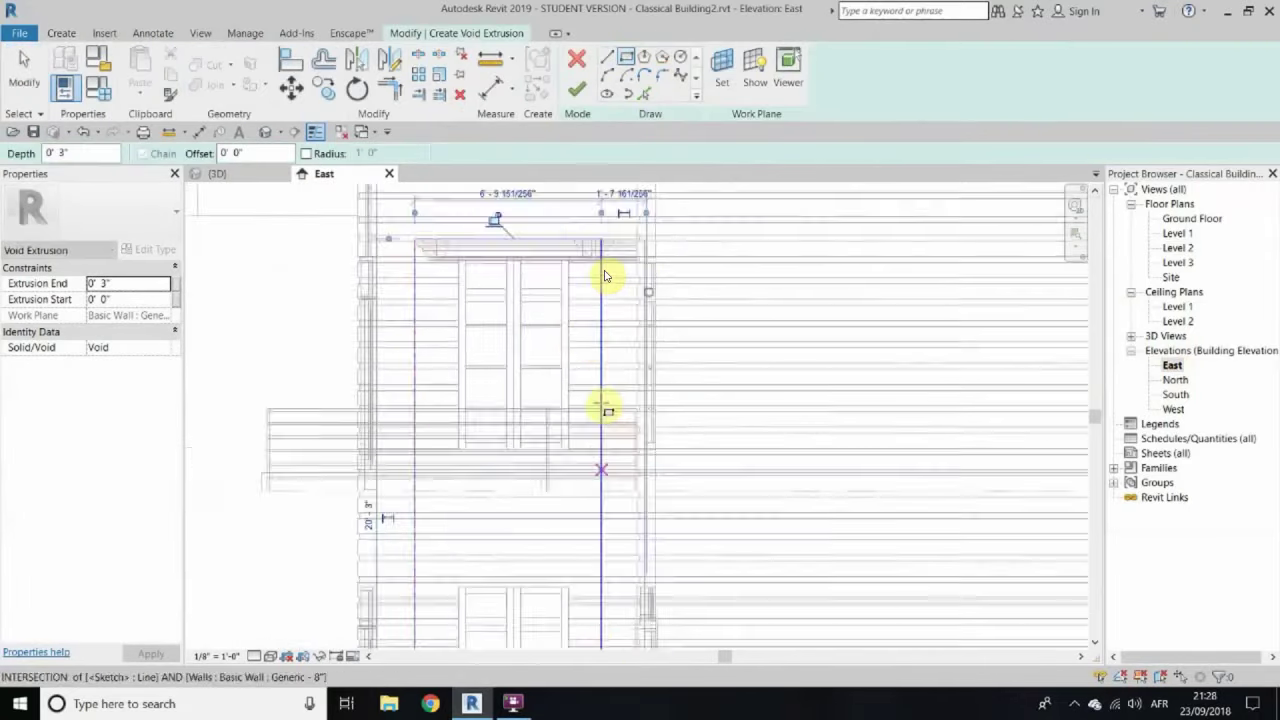
key("a")
key("l")
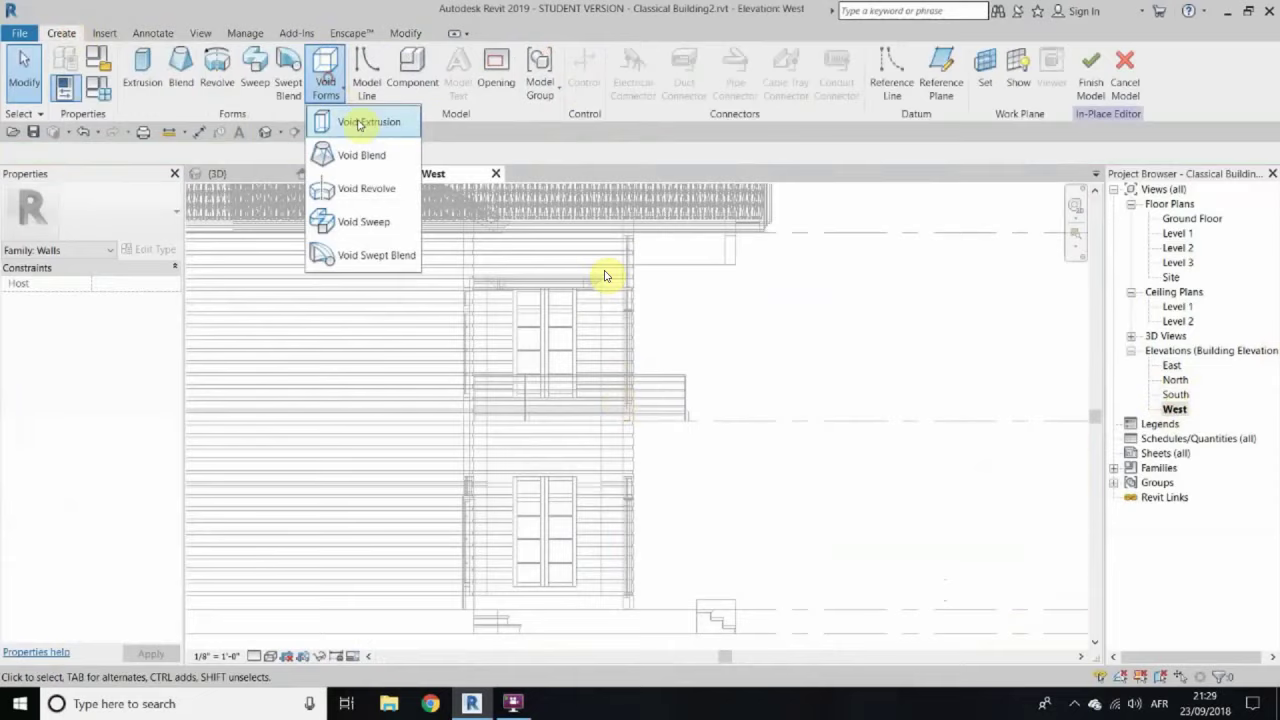
left_click(358, 123)
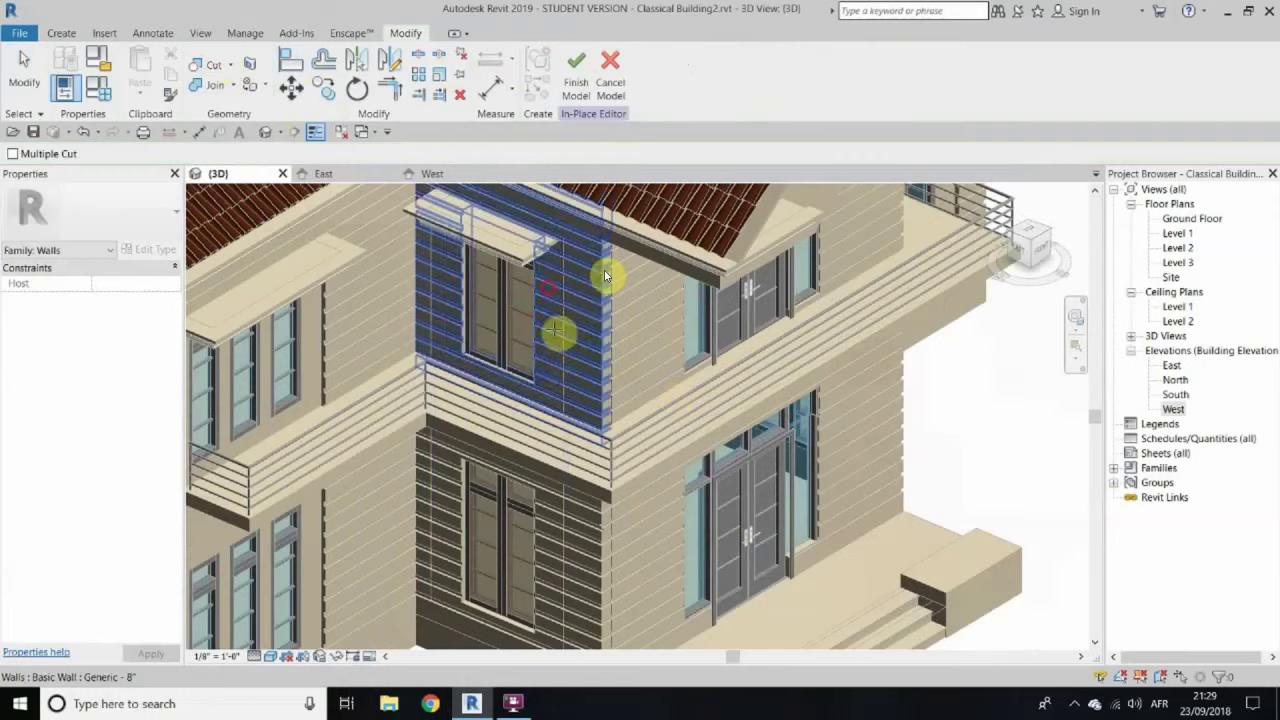
Step: Cut the wall with the void around the upper windows and finish the in-place model
left_click(557, 333)
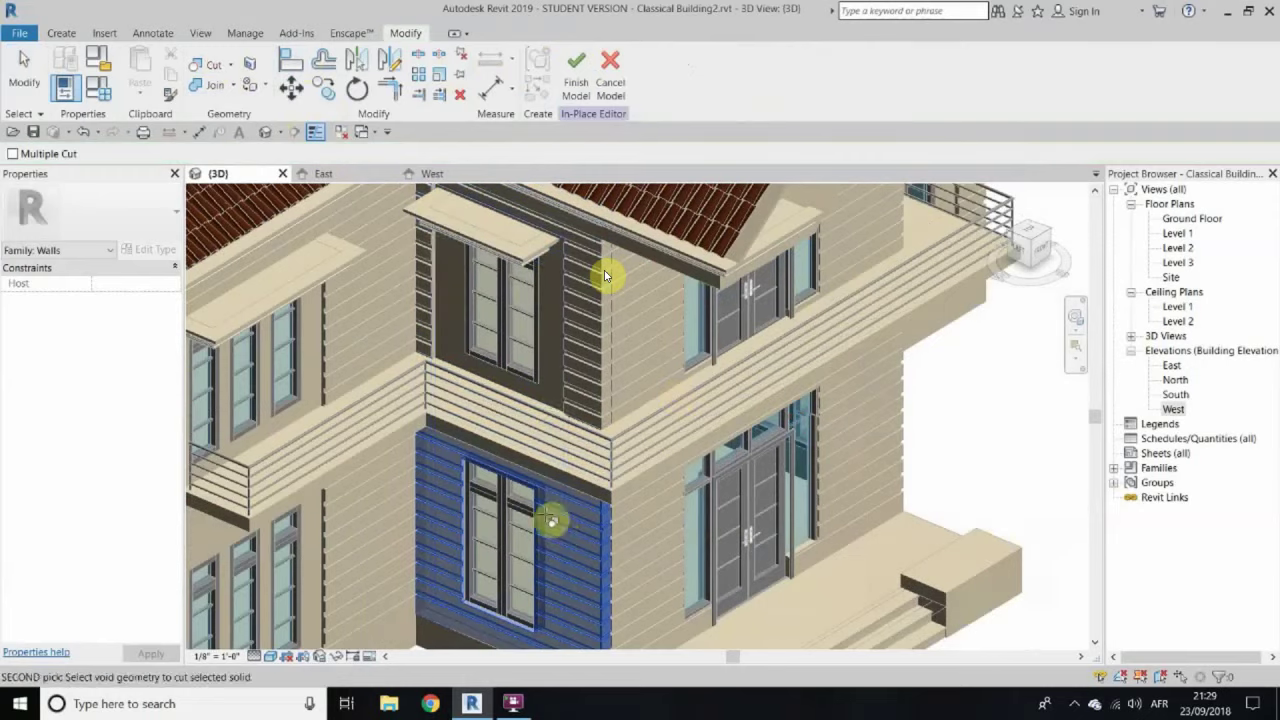
scroll(563, 380, "up", 5)
scroll(455, 383, "down", 5)
right_click(552, 308)
left_click(575, 318)
scroll(605, 276, "up", 2)
scroll(605, 276, "up", 1)
scroll(605, 276, "up", 2)
Step: On Level 1, duplicate the architectural column type as 24" x 24" 2 with an edited depth
double_click(1179, 234)
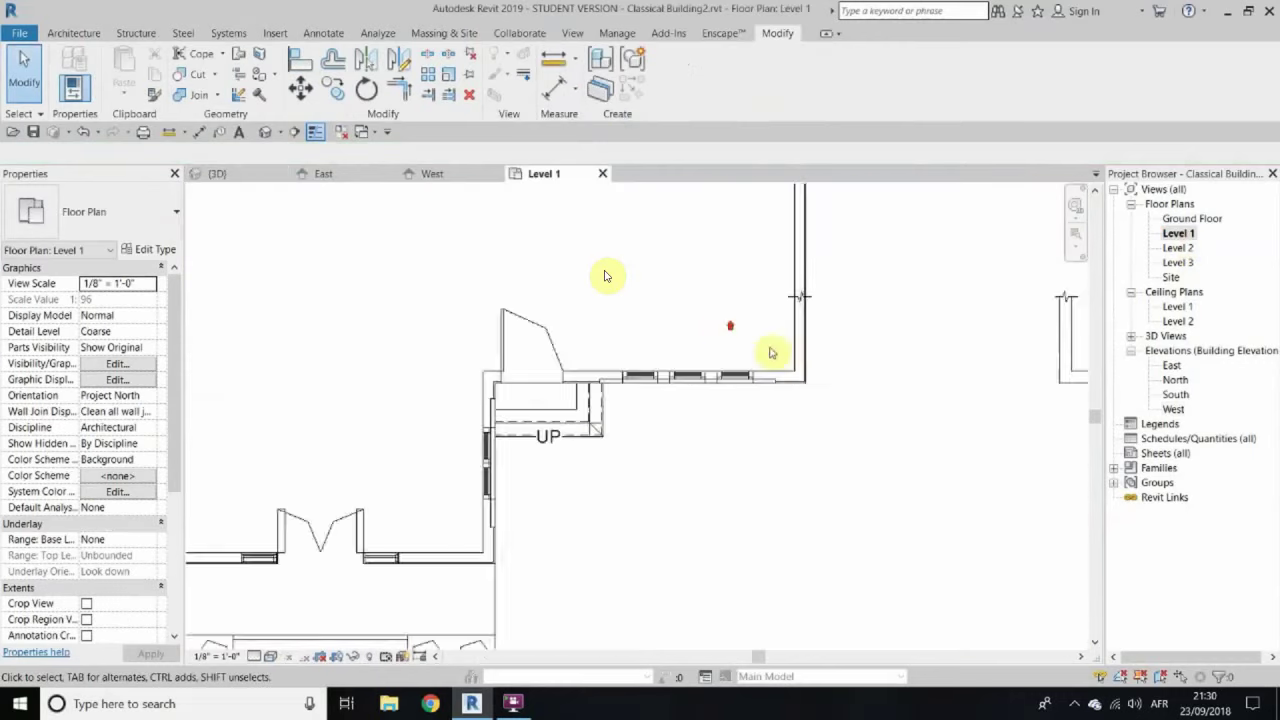
left_click(74, 33)
left_click(258, 95)
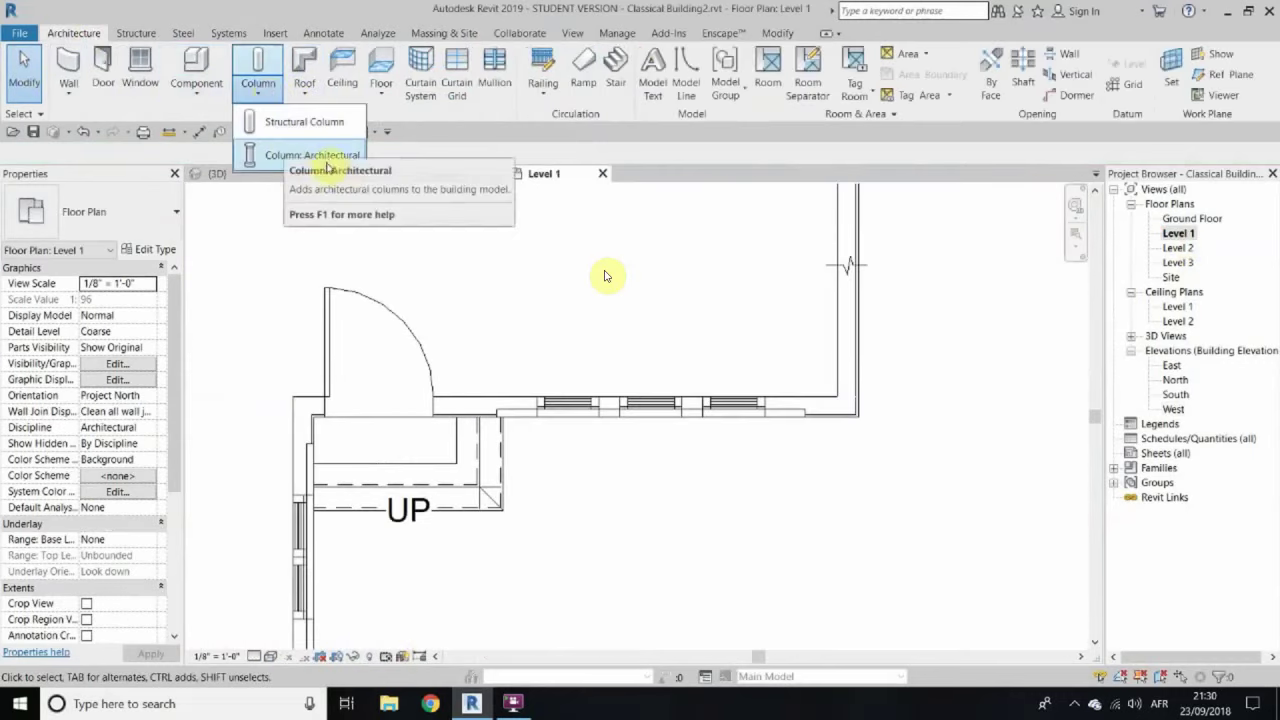
left_click(305, 151)
left_click(158, 251)
left_click(857, 112)
left_click(634, 380)
left_click(671, 303)
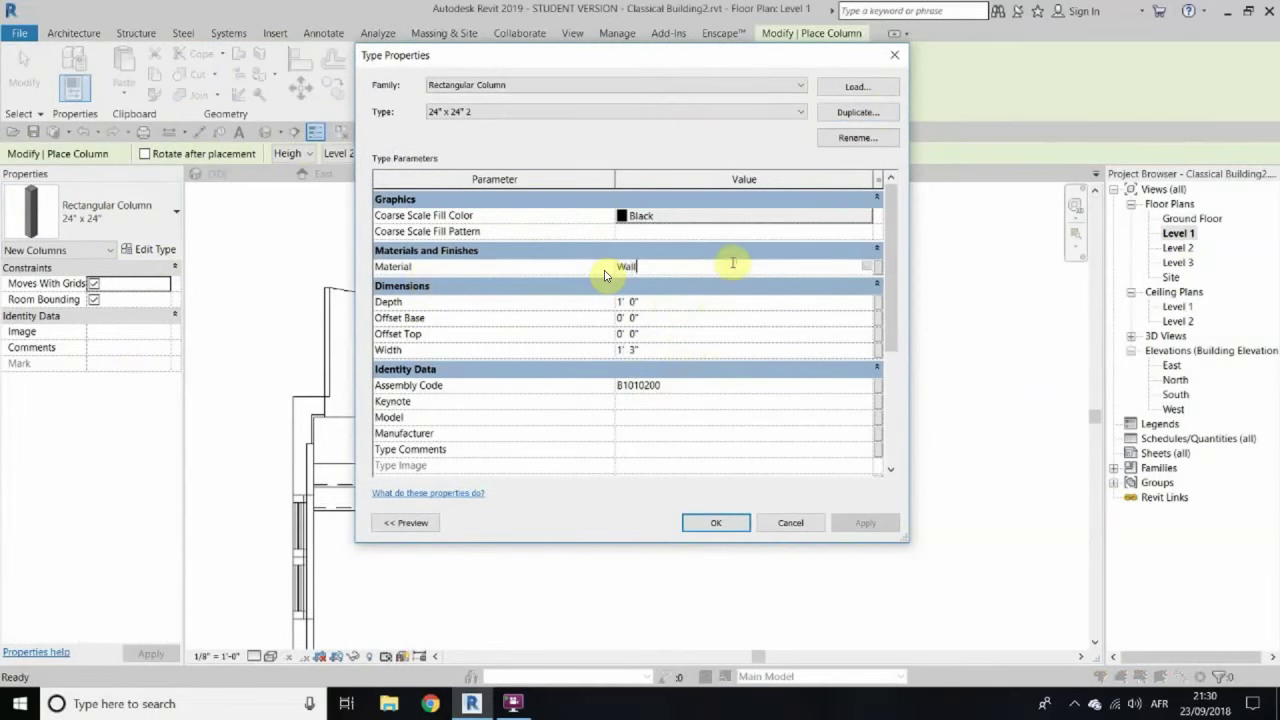
left_click(705, 525)
Step: Place the column at the wall corner, cancel the alignment, and return to the 3D view
scroll(484, 423, "up", 3)
scroll(460, 415, "up", 2)
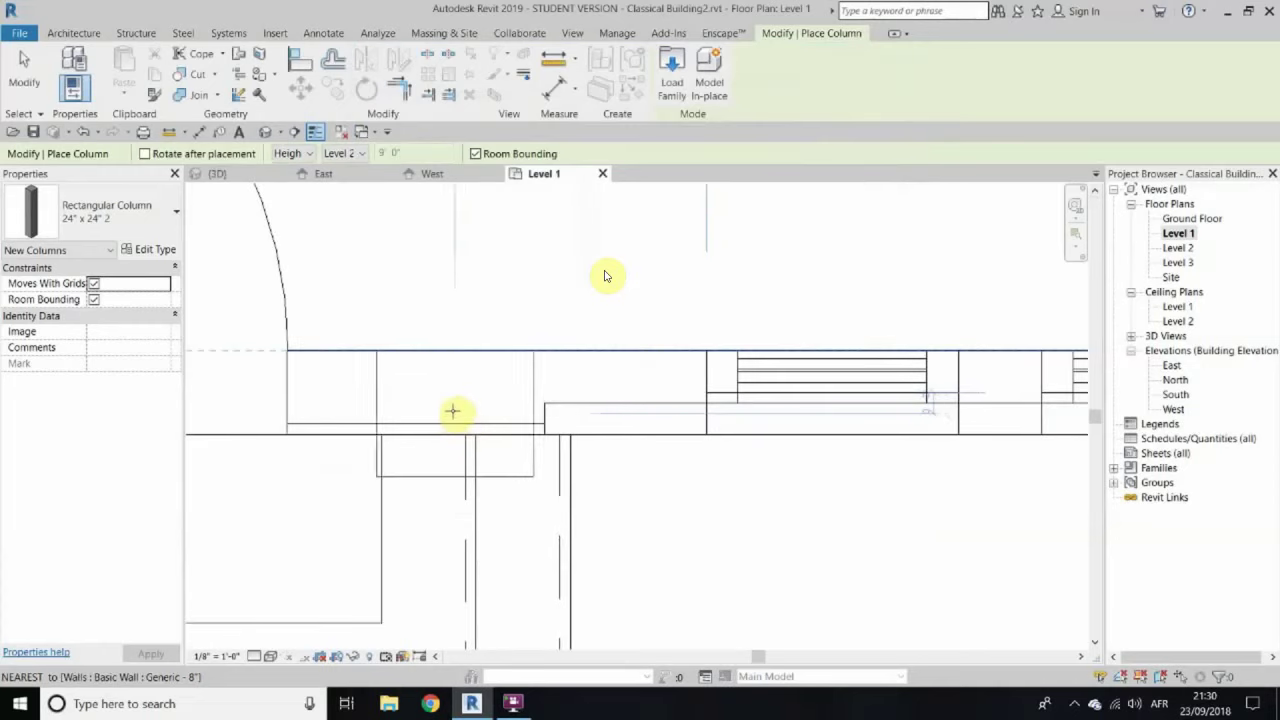
key("Escape")
key("Escape")
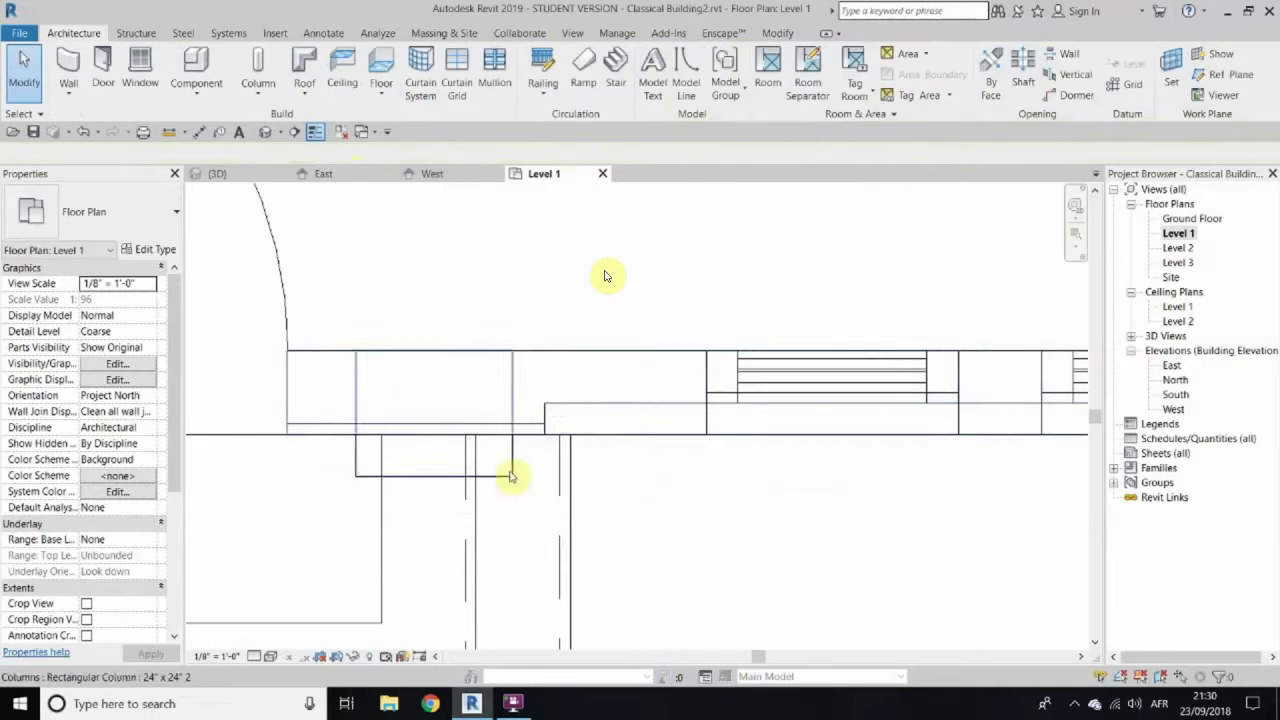
key("a")
key("l")
scroll(575, 470, "up", 2)
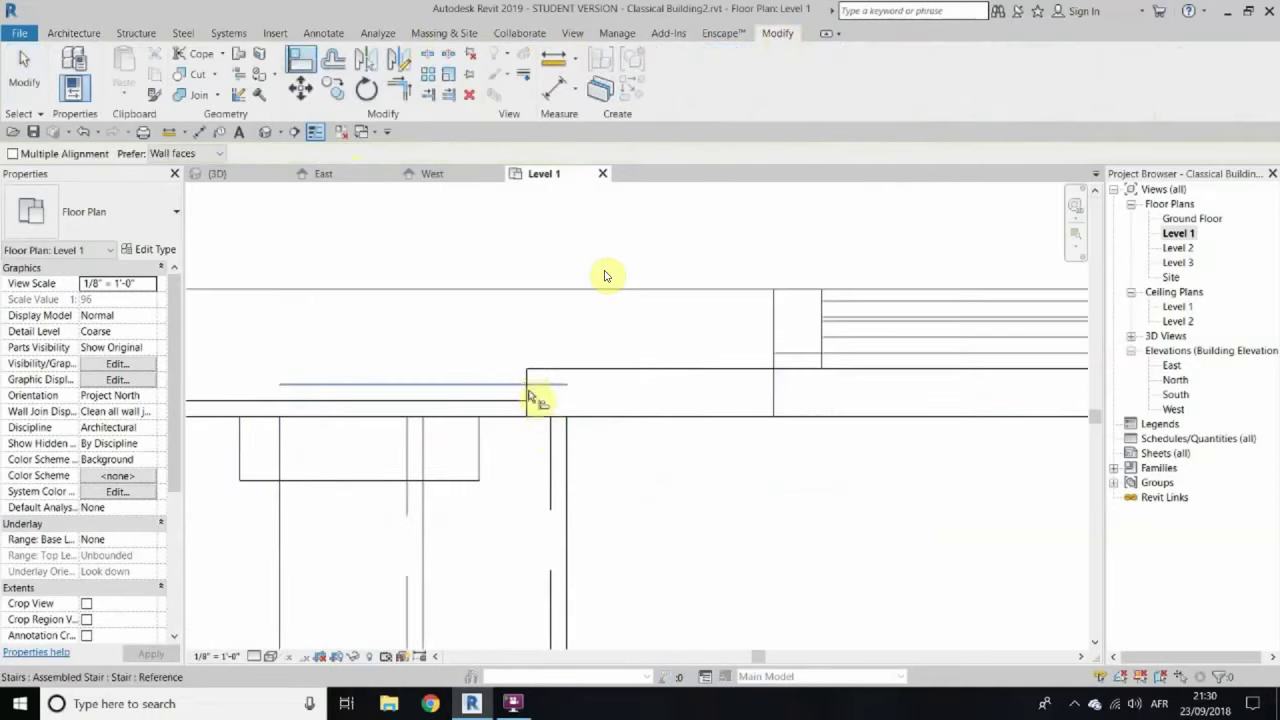
scroll(530, 395, "up", 2)
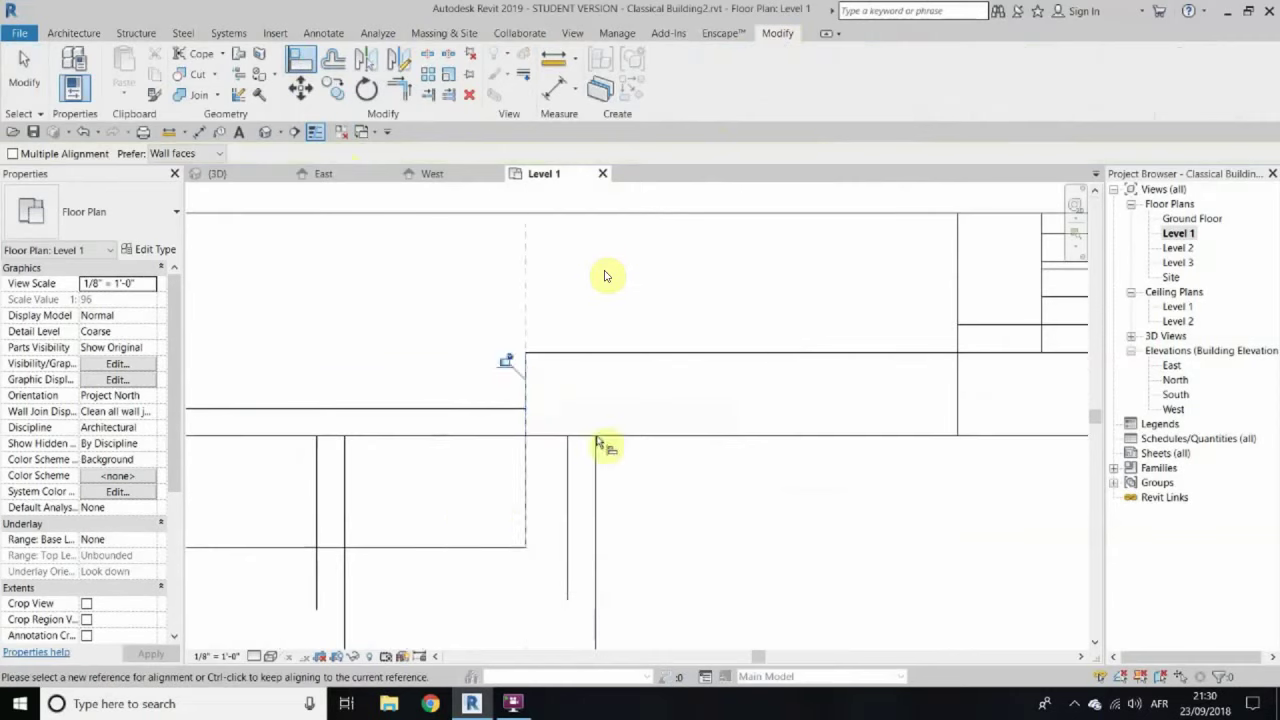
right_click(572, 250)
left_click(590, 258)
key("ctrl+Tab")
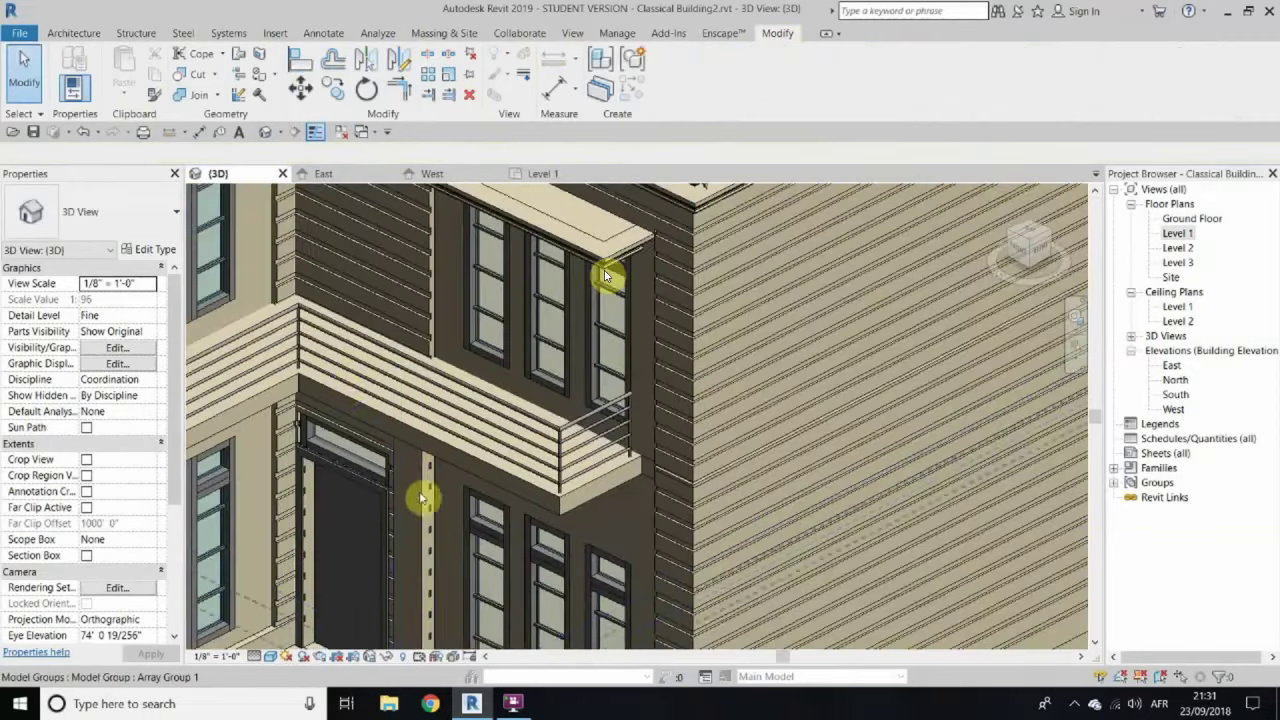
Step: Make the column rise to Level 3 with a -2' 10" top offset
left_click(412, 520)
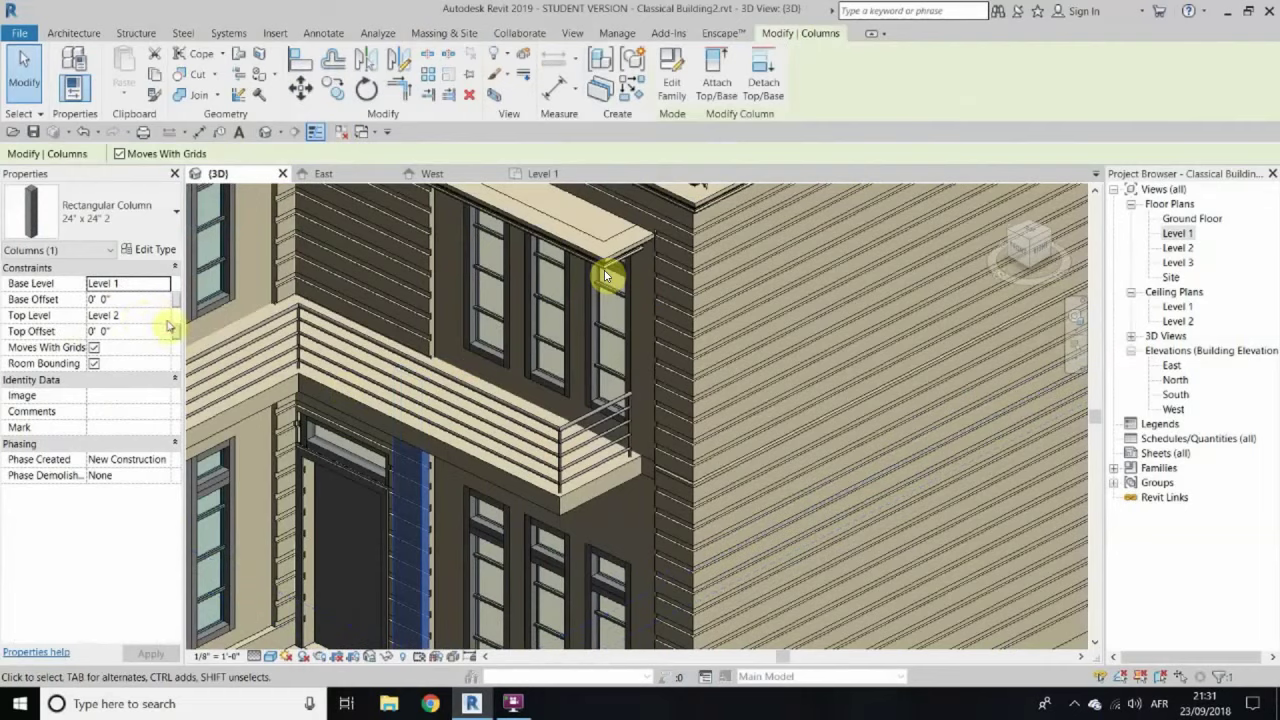
left_click(113, 372)
scroll(543, 405, "up", 2)
middle_click_drag(543, 405, 414, 277)
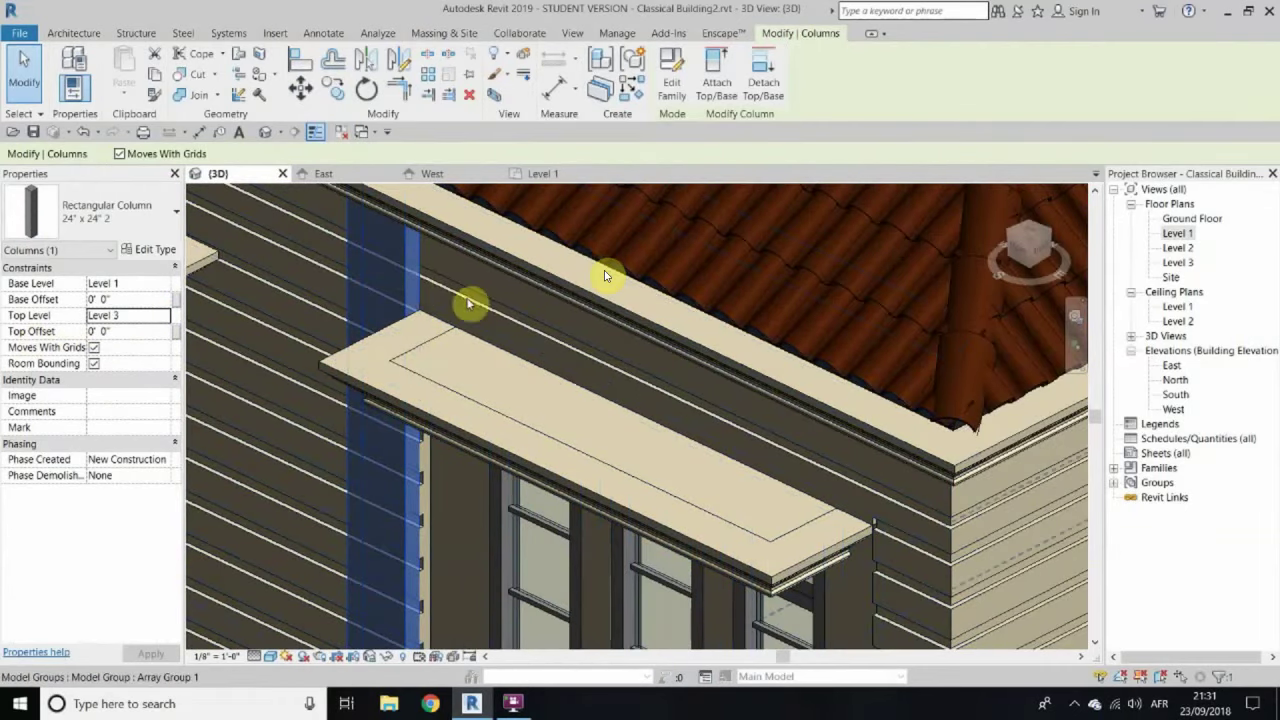
left_click(159, 331)
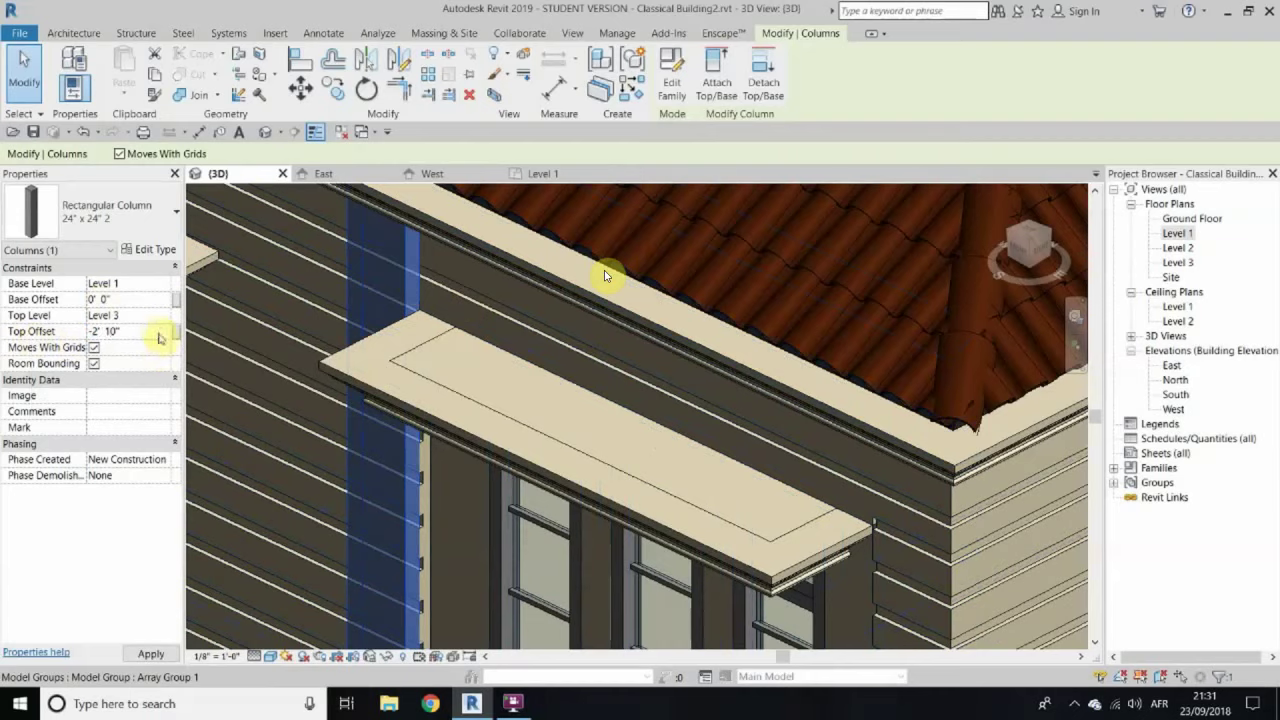
scroll(423, 394, "down", 3)
scroll(337, 477, "up", 3)
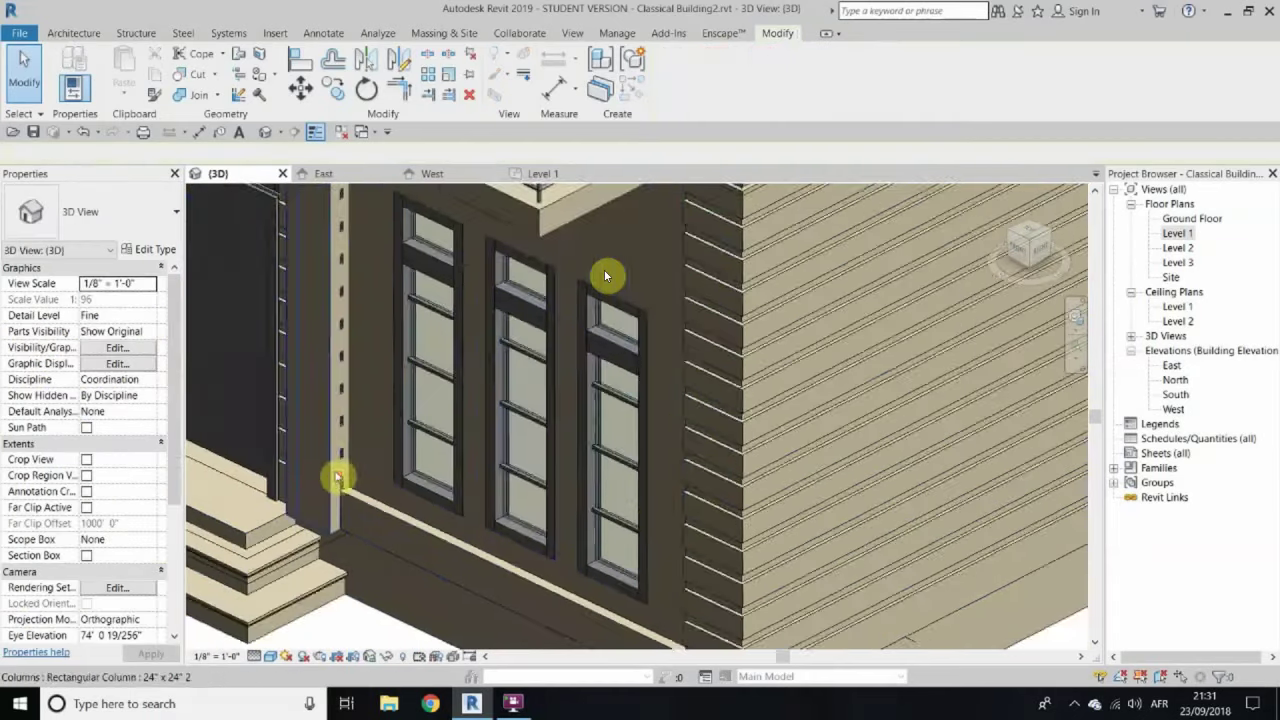
scroll(605, 276, "up", 2)
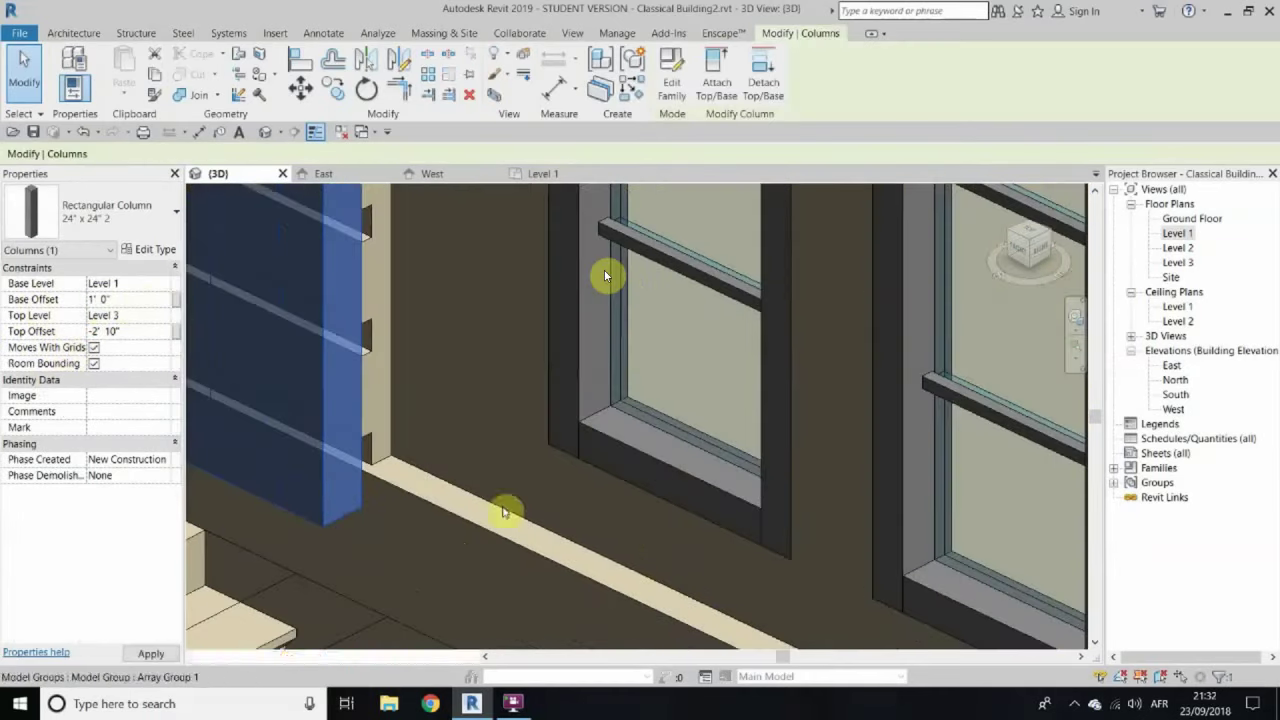
left_click(621, 553)
left_click(309, 457)
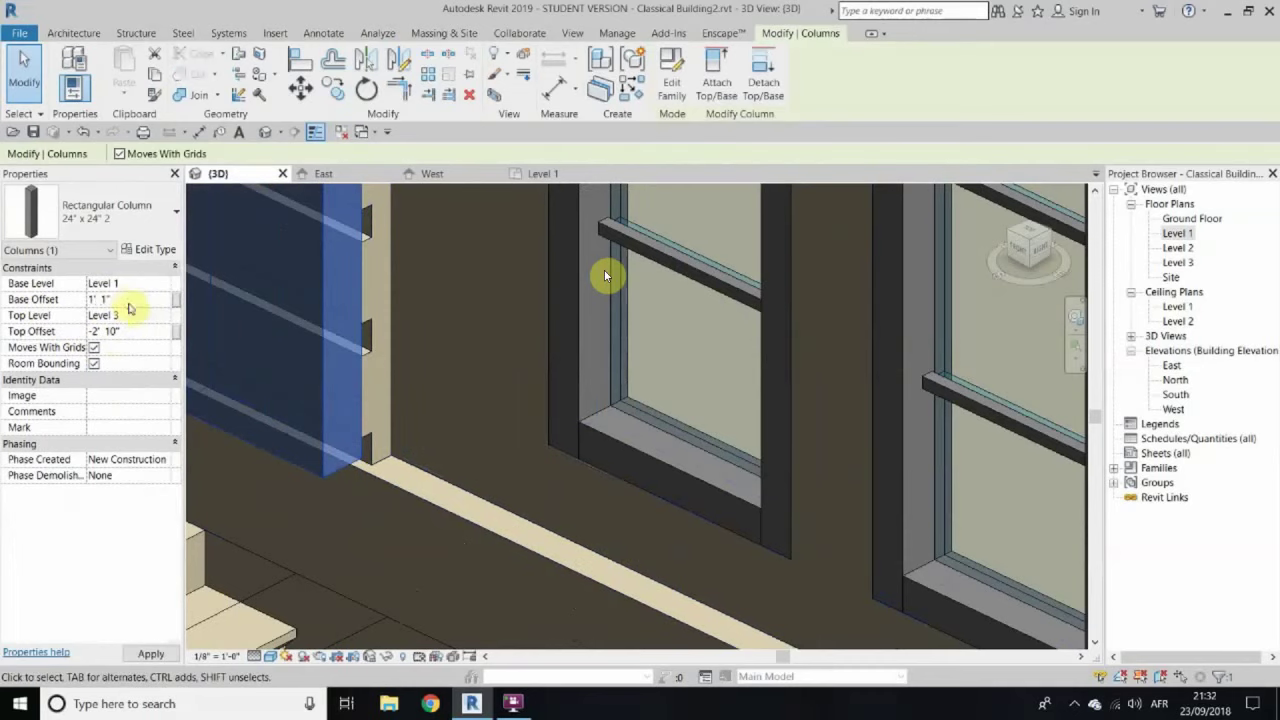
key("Escape")
Step: Open the Level 1 floor plan and select the rectangular column there
scroll(417, 509, "down", 2)
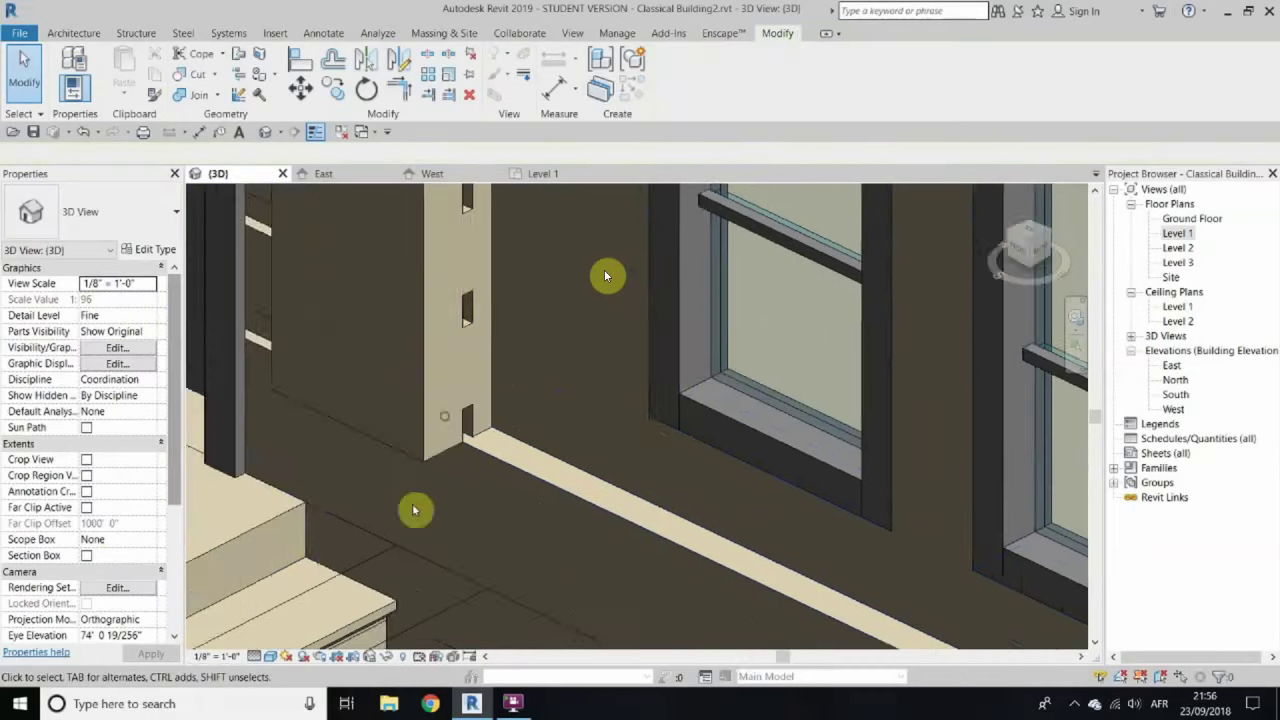
scroll(440, 455, "up", 3)
scroll(258, 325, "up", 2)
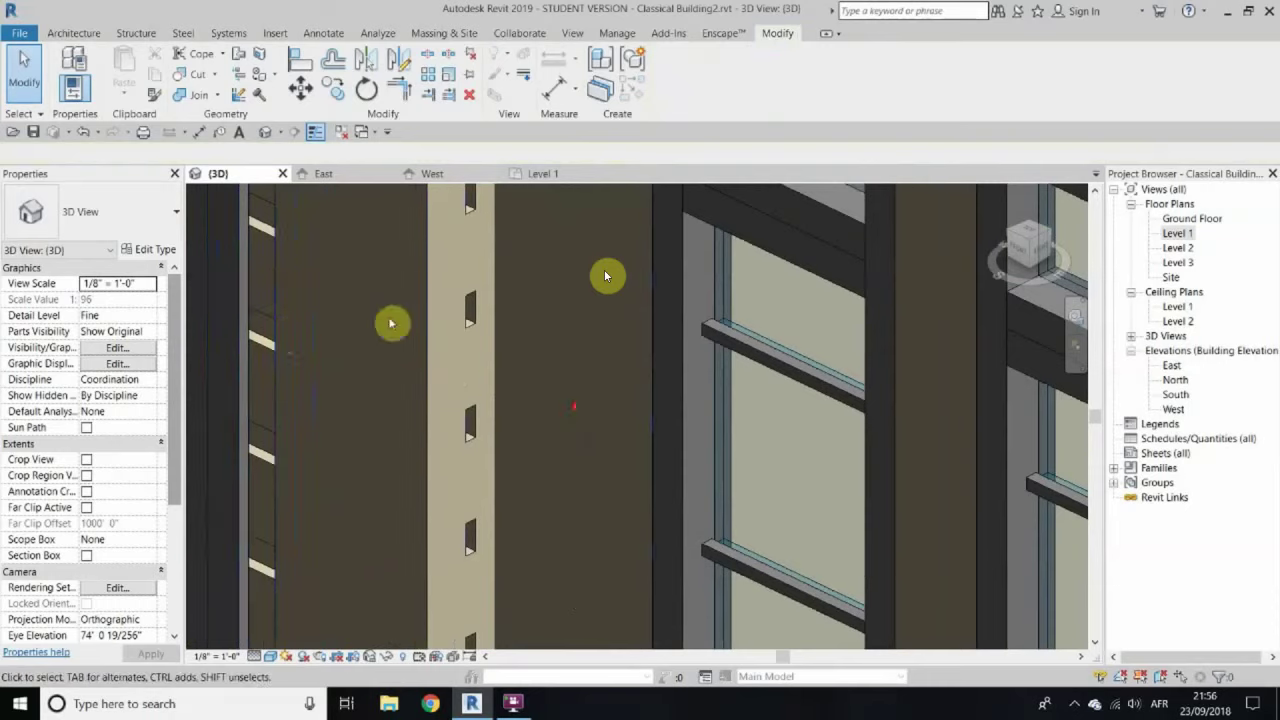
scroll(391, 323, "down", 2)
double_click(1178, 233)
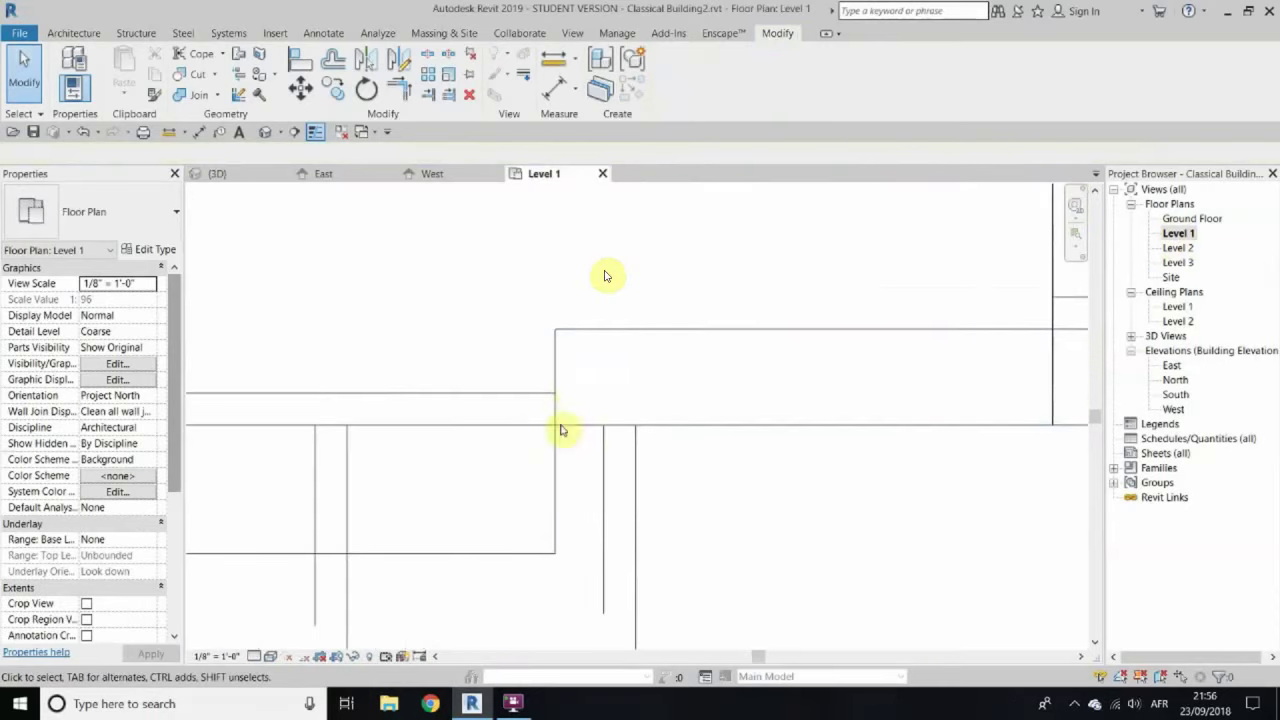
scroll(557, 414, "up", 5)
left_click(476, 385)
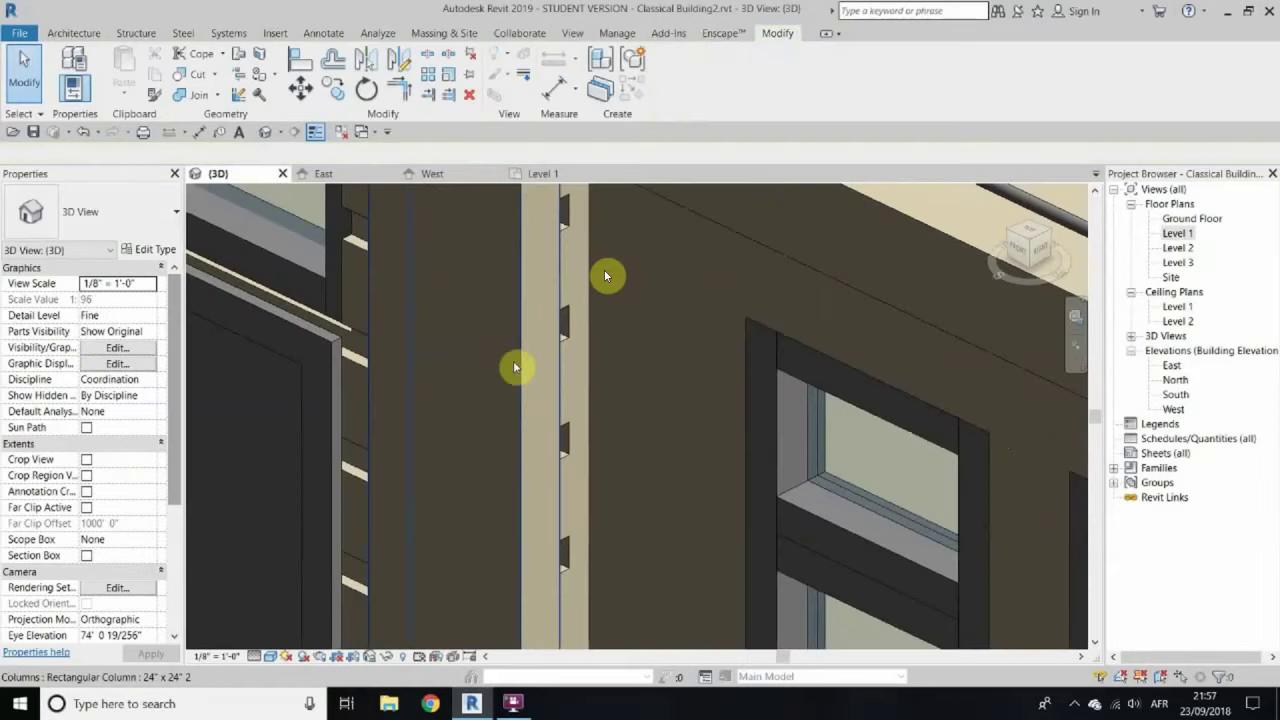
double_click(1176, 231)
scroll(637, 447, "up", 3)
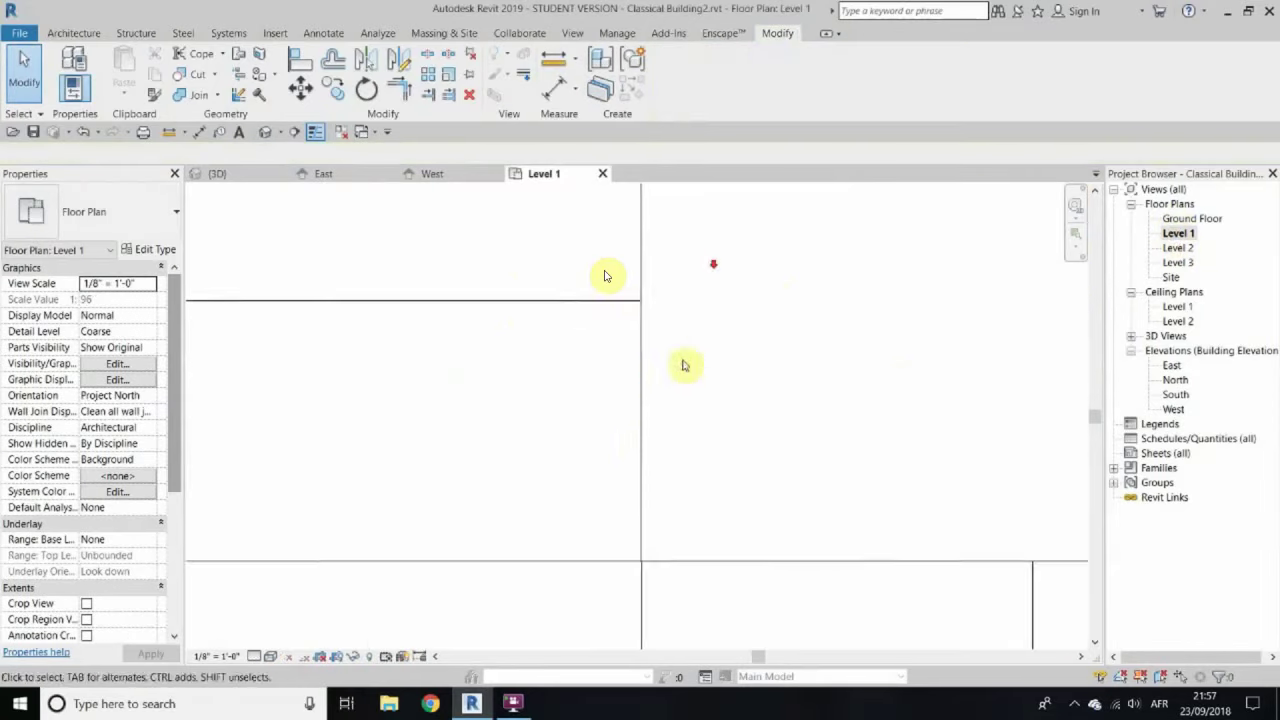
left_click(683, 523)
scroll(651, 531, "up", 2)
left_click(705, 305)
scroll(703, 382, "up", 3)
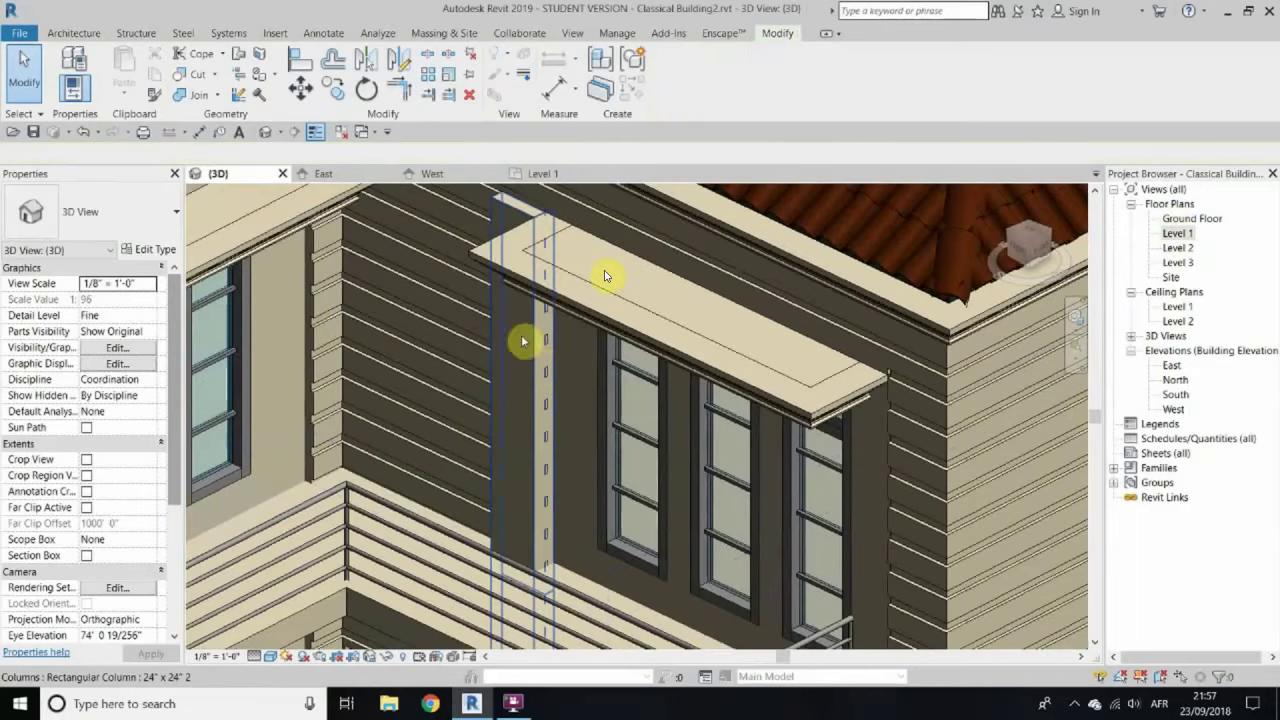
Step: Begin copying the column in the Level 1 plan, then cancel and reselect it
key("ctrl+Tab")
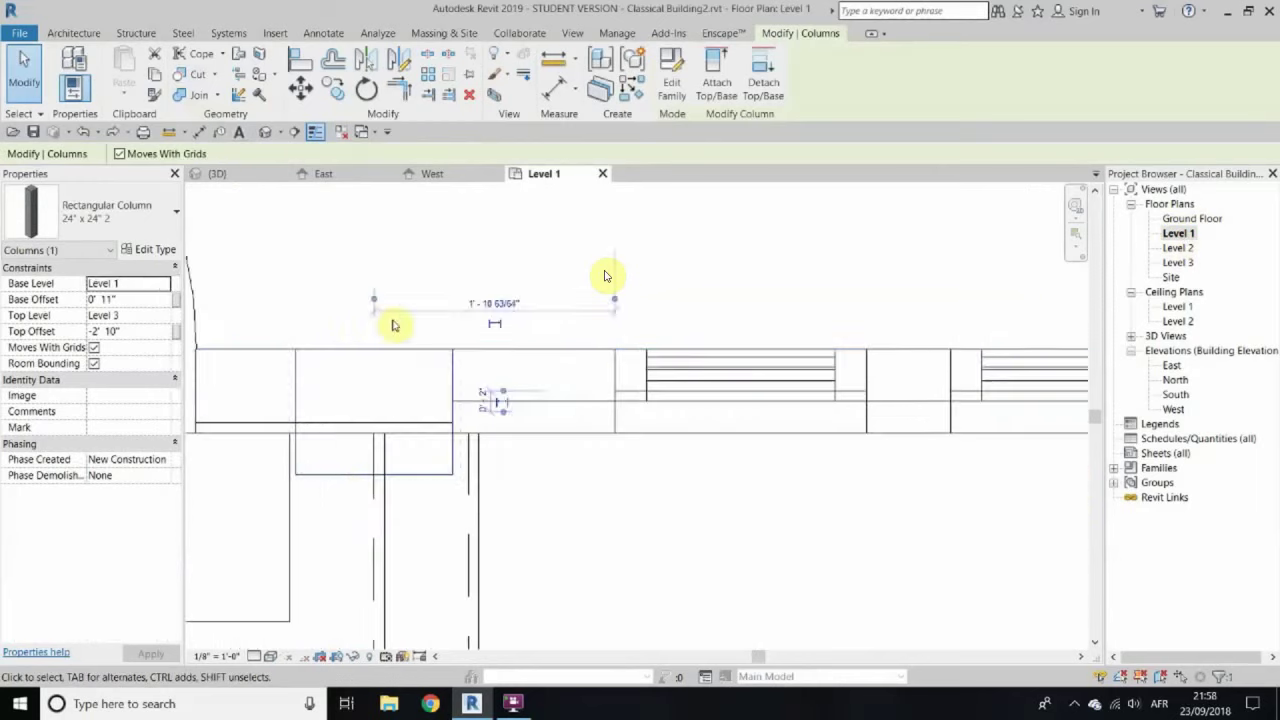
key("c")
key("c")
left_click(873, 453)
scroll(910, 455, "up", 2)
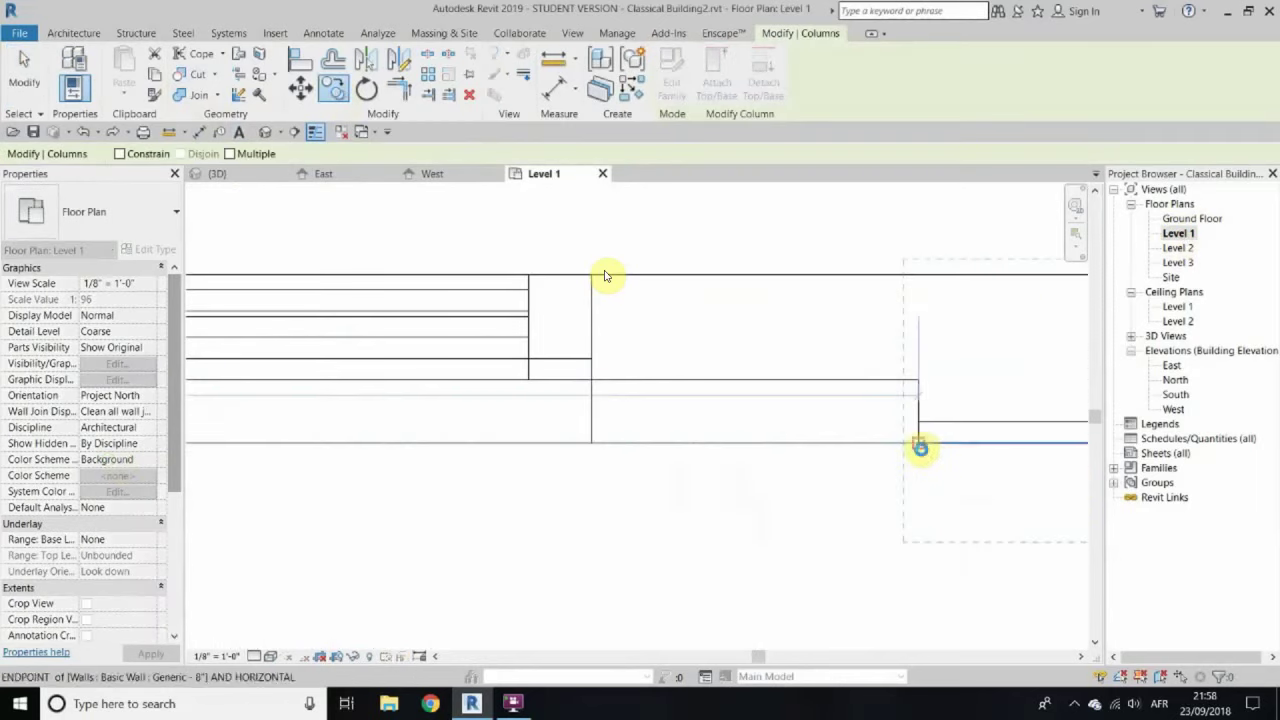
key("Escape")
scroll(960, 410, "up", 3)
left_click(886, 386)
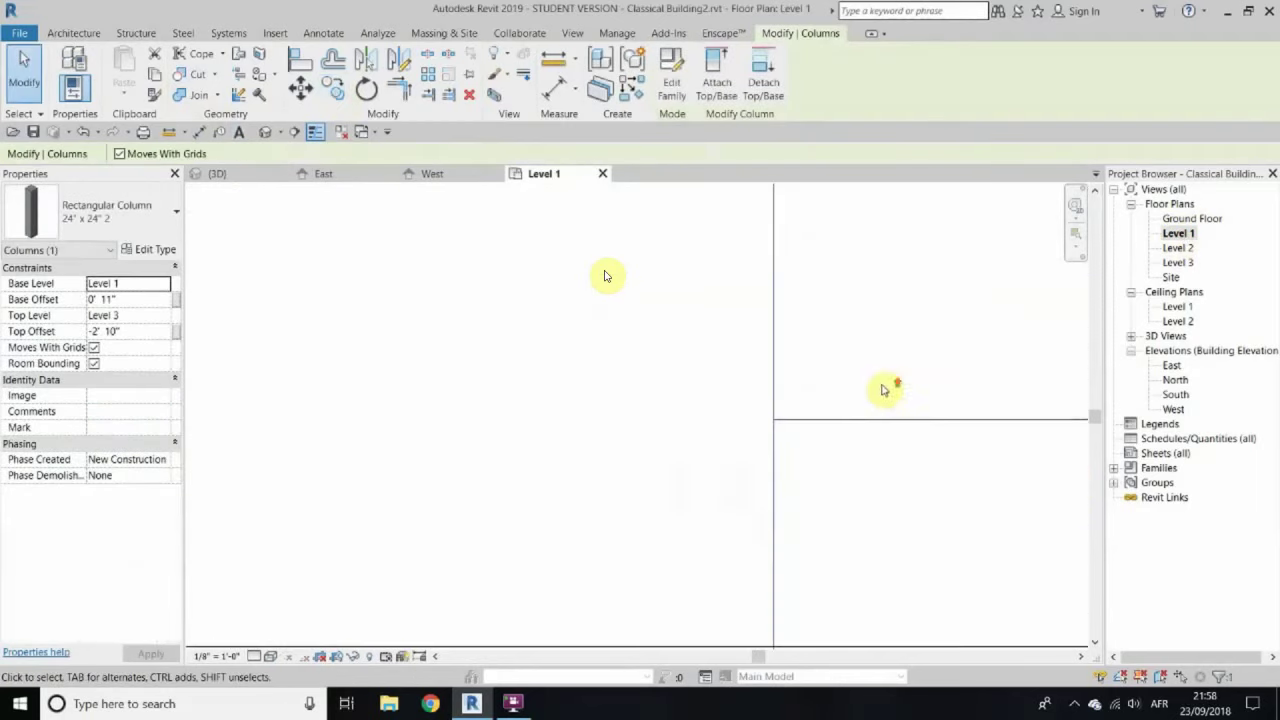
key("ctrl+Tab")
Step: Orbit the 3D model around the column, then zoom out the Level 1 plan
mouse_move(517, 223)
middle_mouse_down("shift")
mouse_move(862, 451)
mouse_move(757, 456)
mouse_move(689, 380)
mouse_move(735, 519)
middle_mouse_up("shift")
scroll(495, 342, "up", 2)
scroll(489, 297, "up", 1)
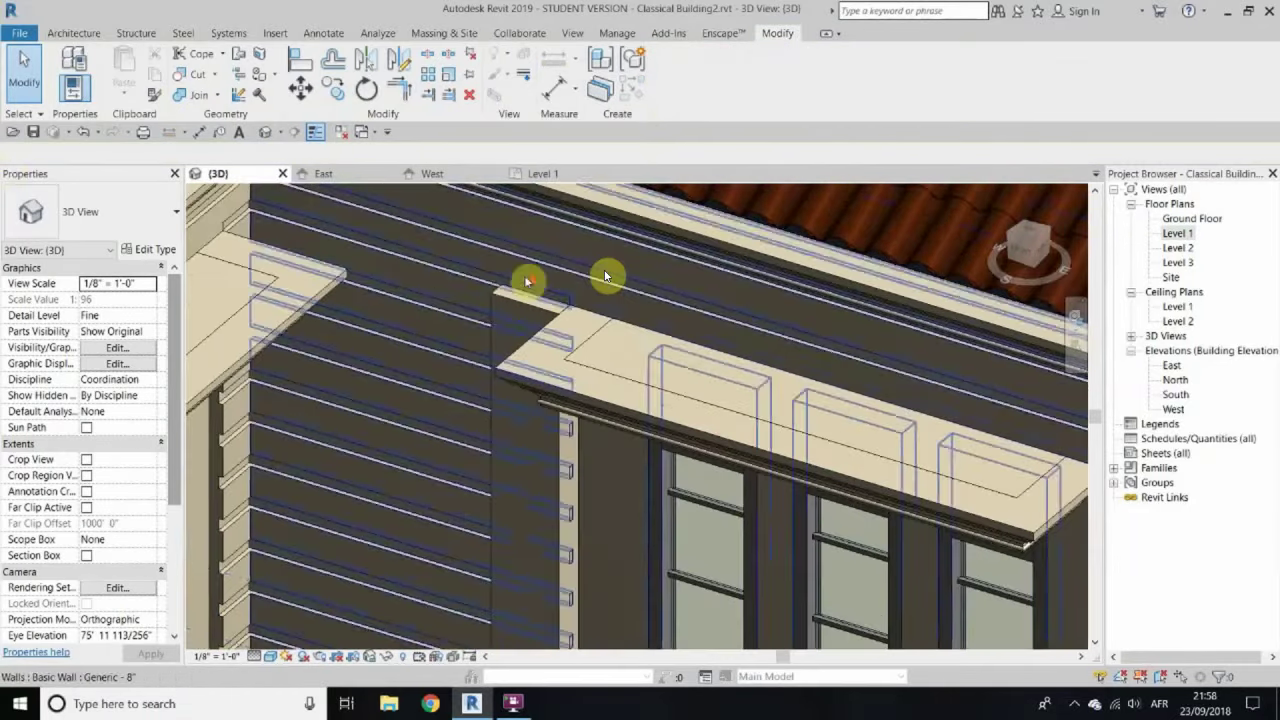
scroll(540, 340, "up", 1)
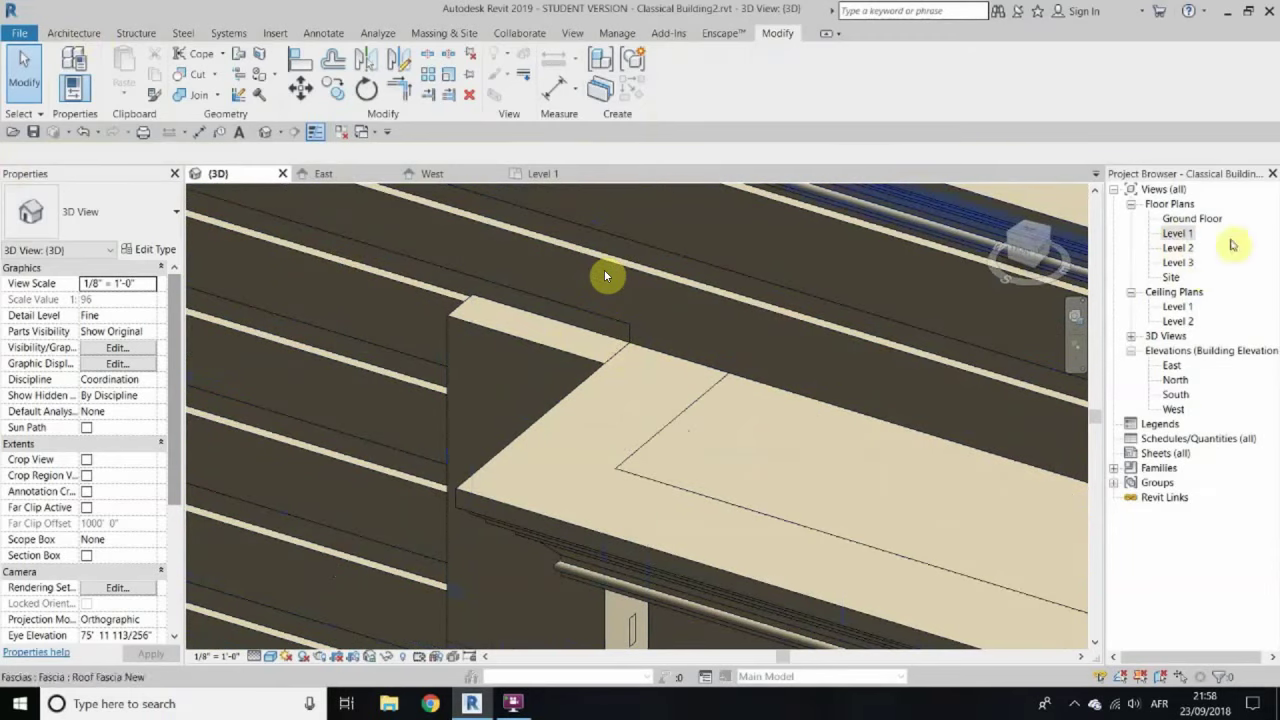
double_click(1178, 233)
scroll(591, 357, "down", 2)
scroll(457, 429, "down", 1)
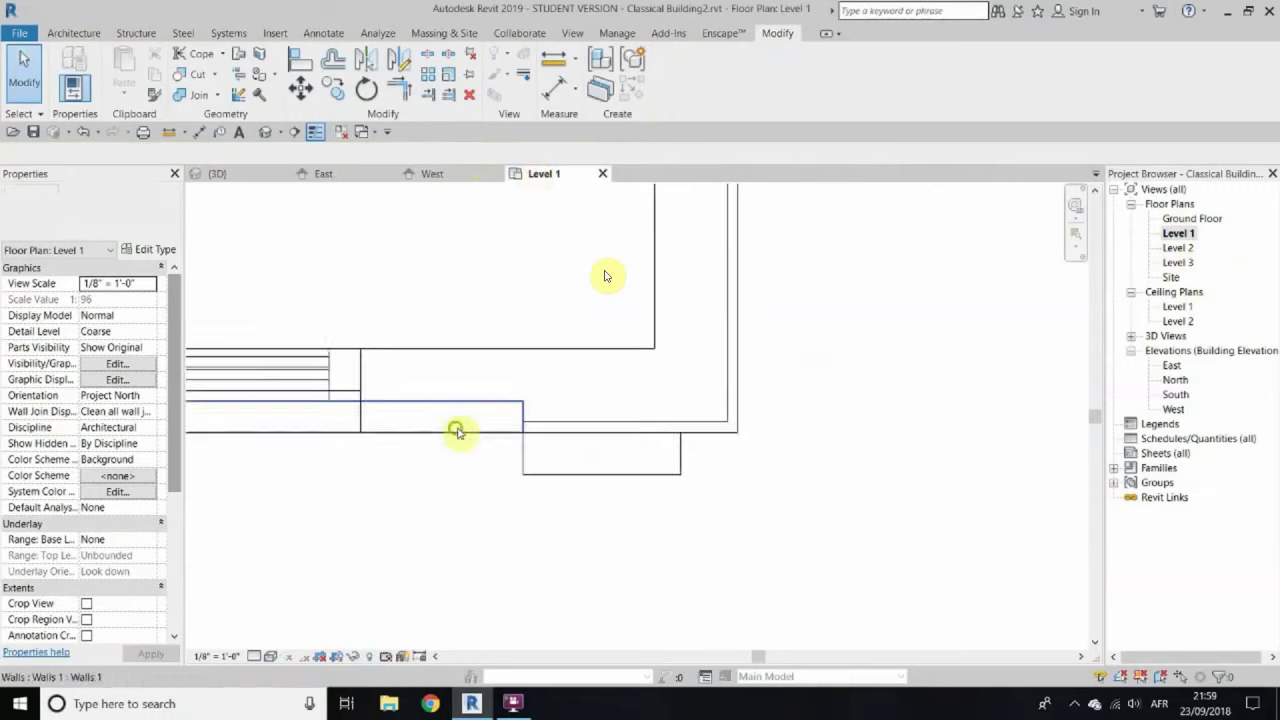
middle_click_drag(423, 437, 543, 477)
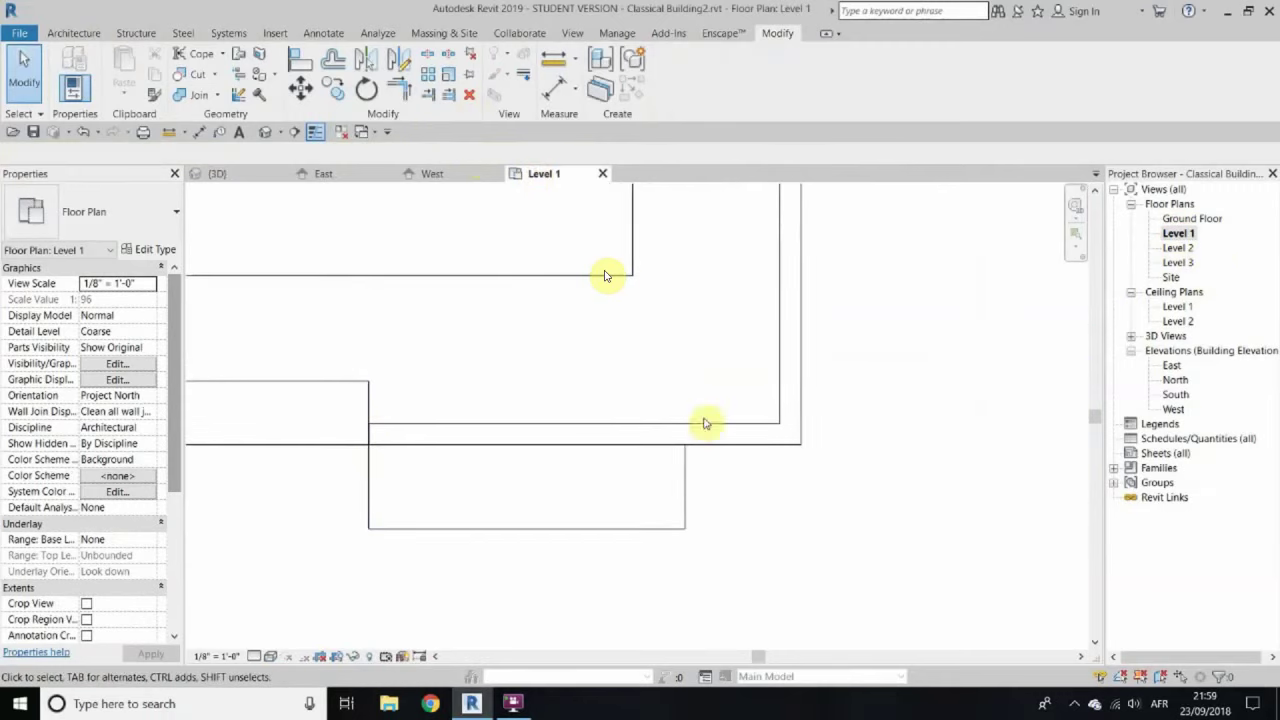
Step: Duplicate the wall type as a new .1" wall type with edited structure
left_click(73, 33)
left_click(68, 70)
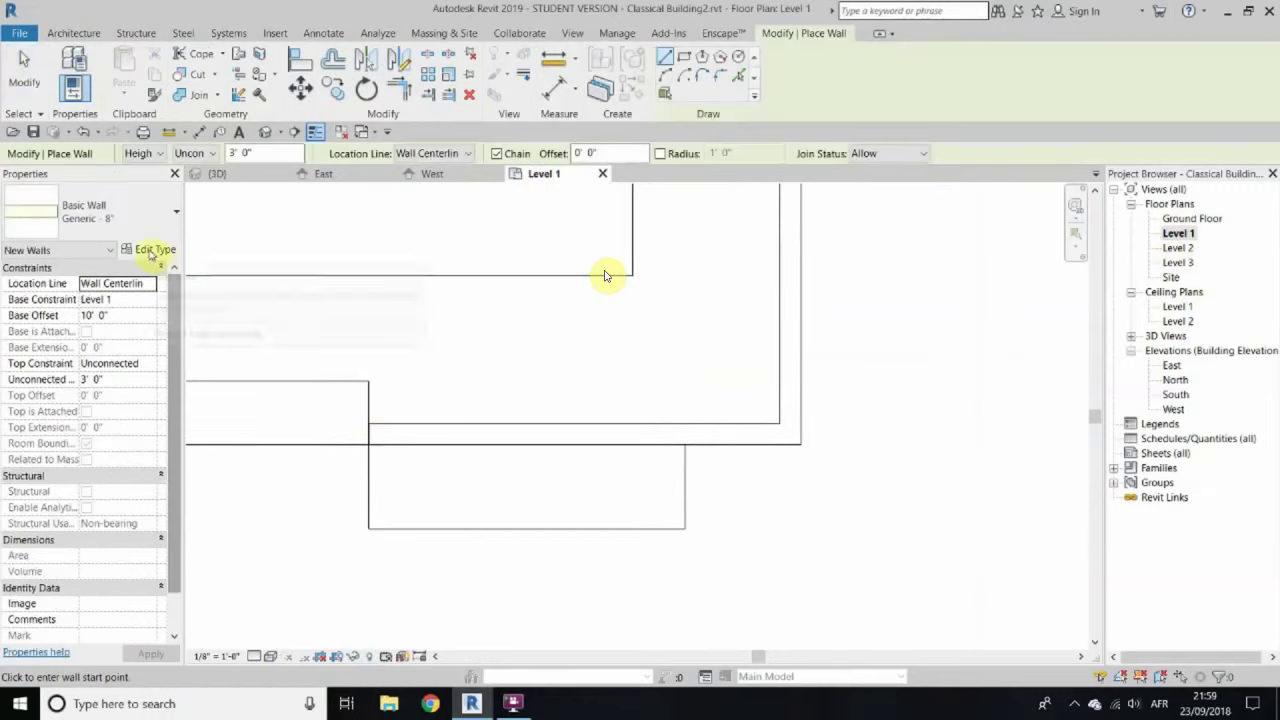
left_click(148, 249)
left_click(858, 112)
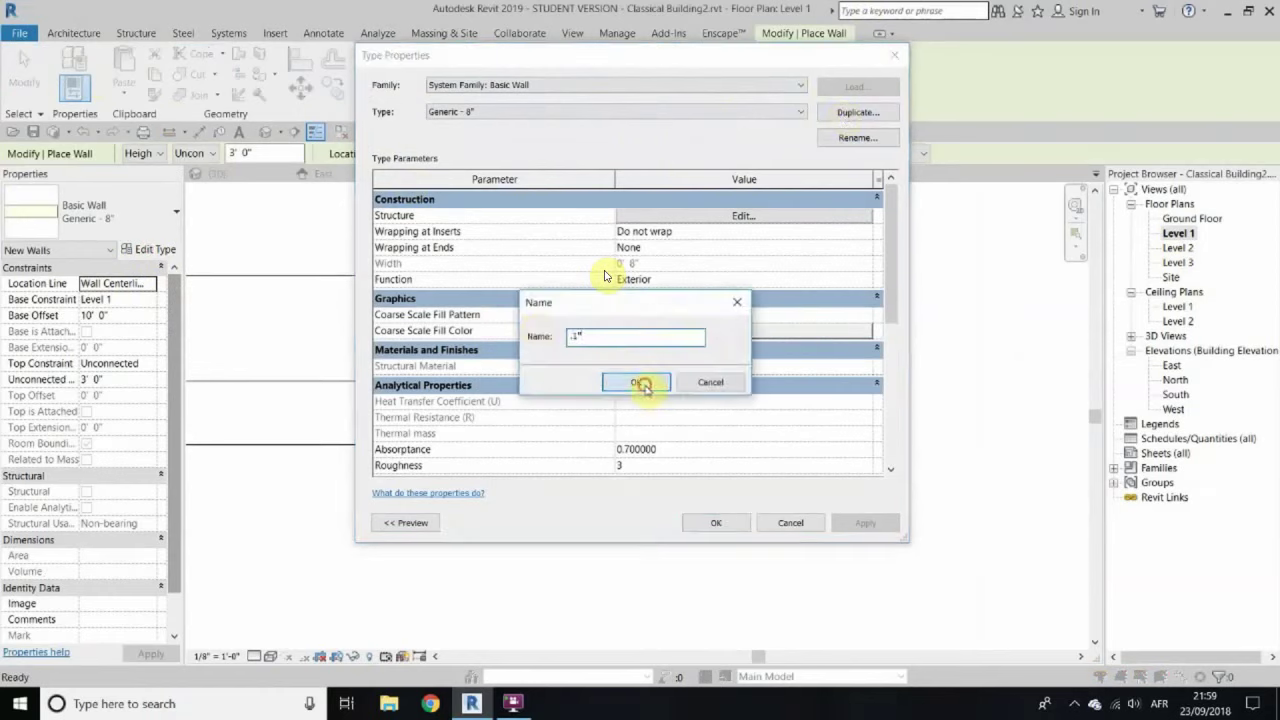
left_click(645, 388)
left_click(676, 216)
left_click(695, 508)
left_click(697, 521)
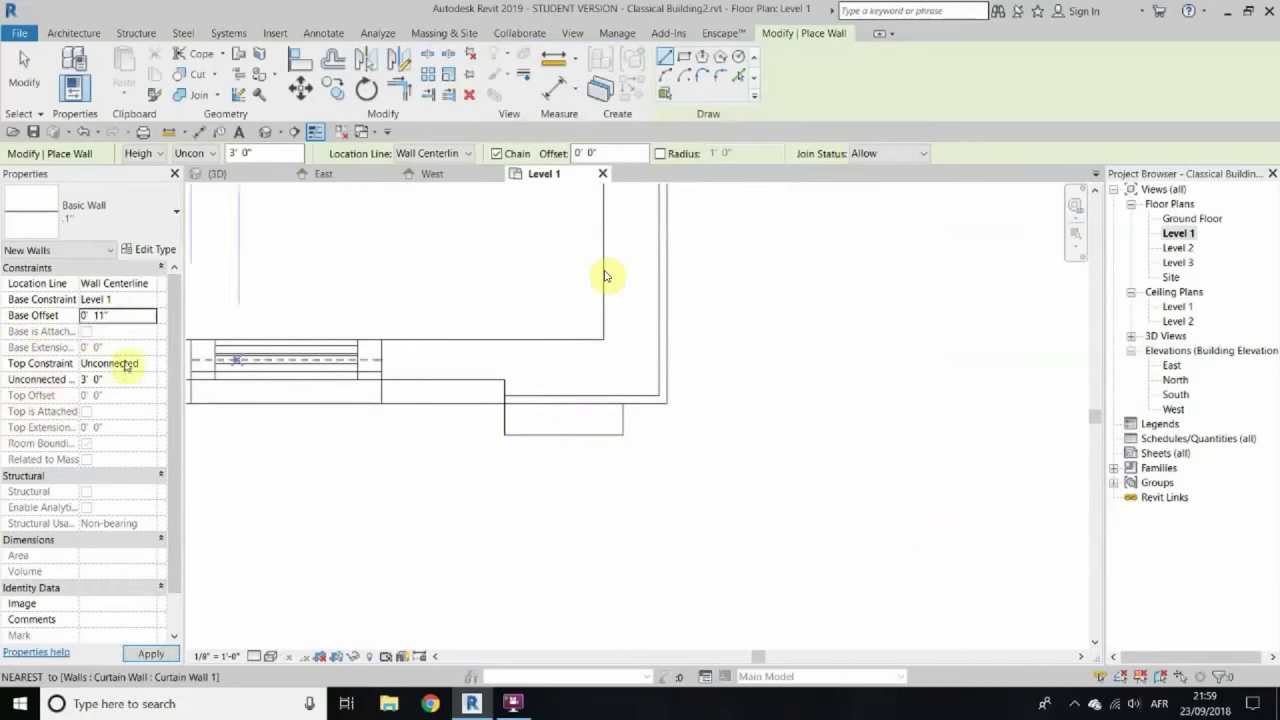
Step: Place .1" walls topped at Level 3 using Finish Face: Interior location line
left_click(127, 365)
left_click(160, 427)
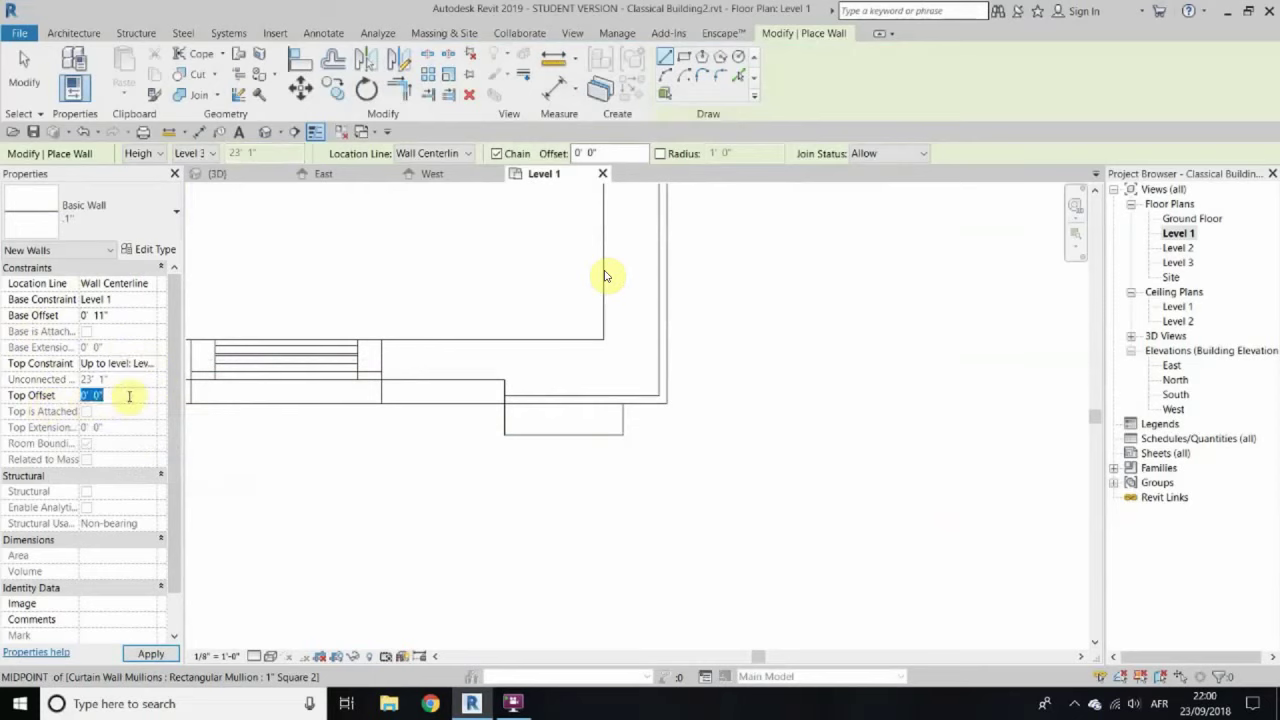
type("-2'10")
scroll(605, 276, "up", 3)
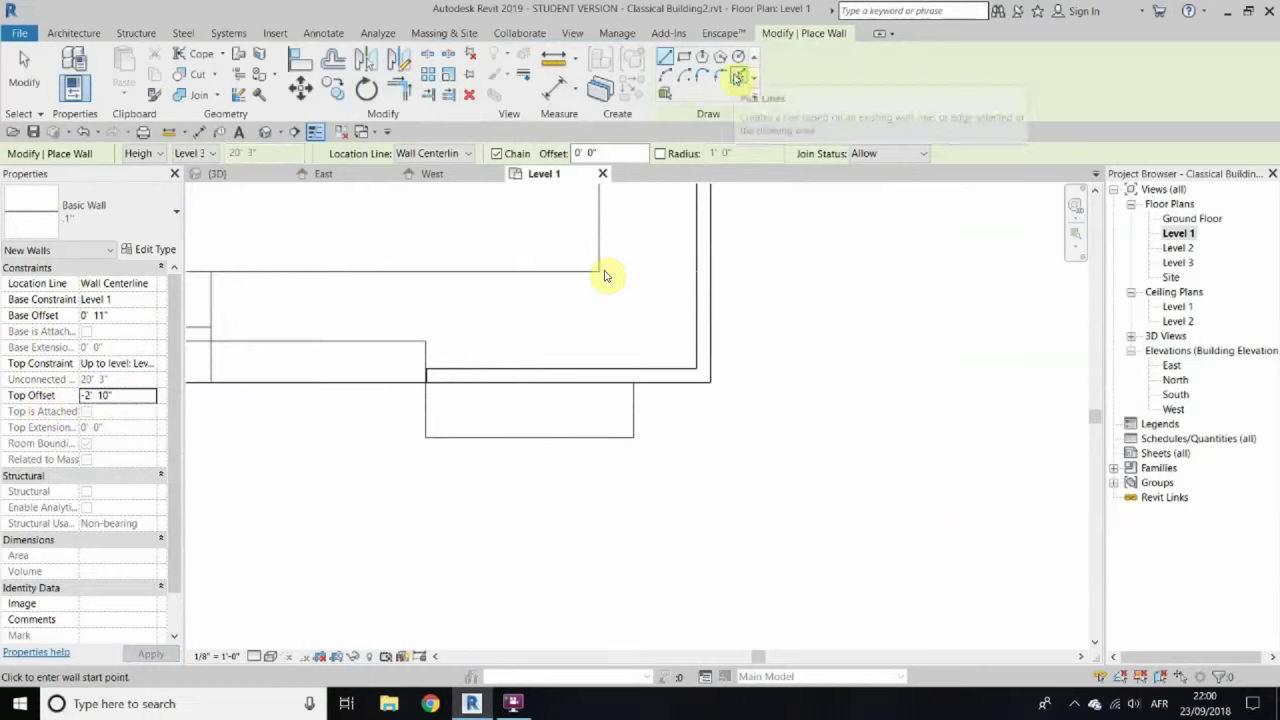
left_click(411, 156)
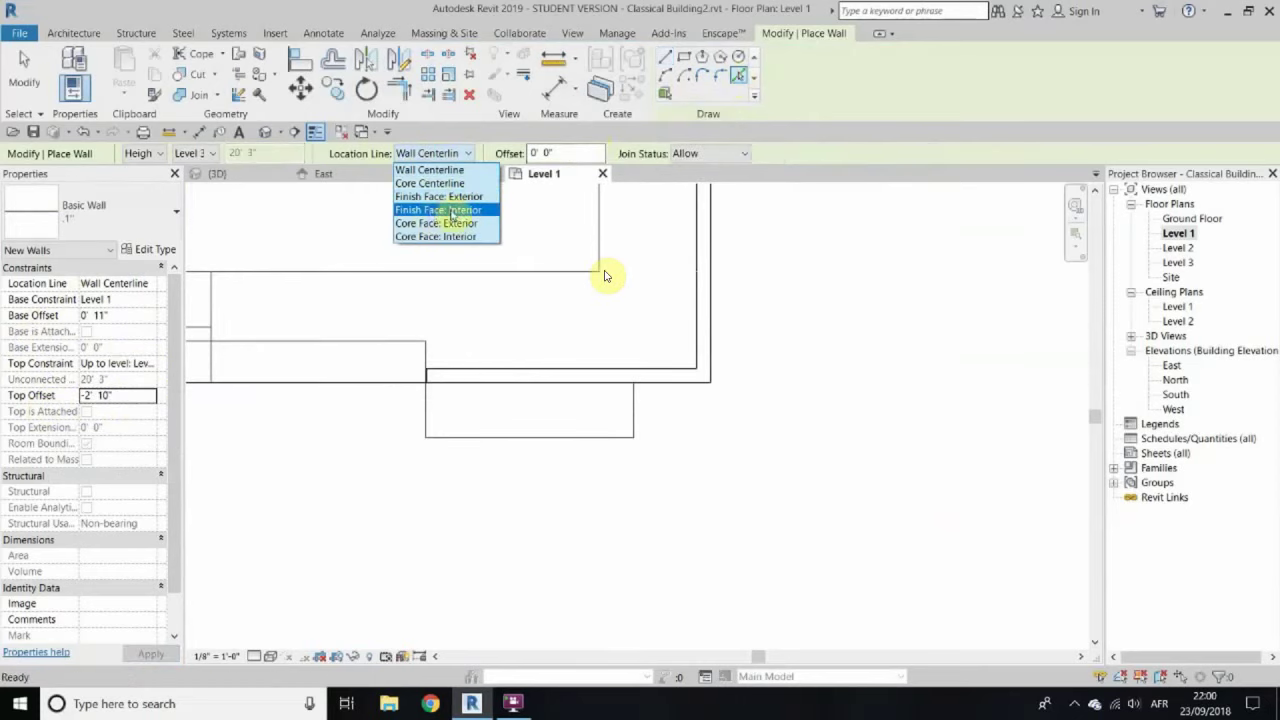
left_click(452, 210)
scroll(430, 400, "up", 3)
scroll(622, 454, "down", 3)
middle_click_drag(711, 442, 643, 413)
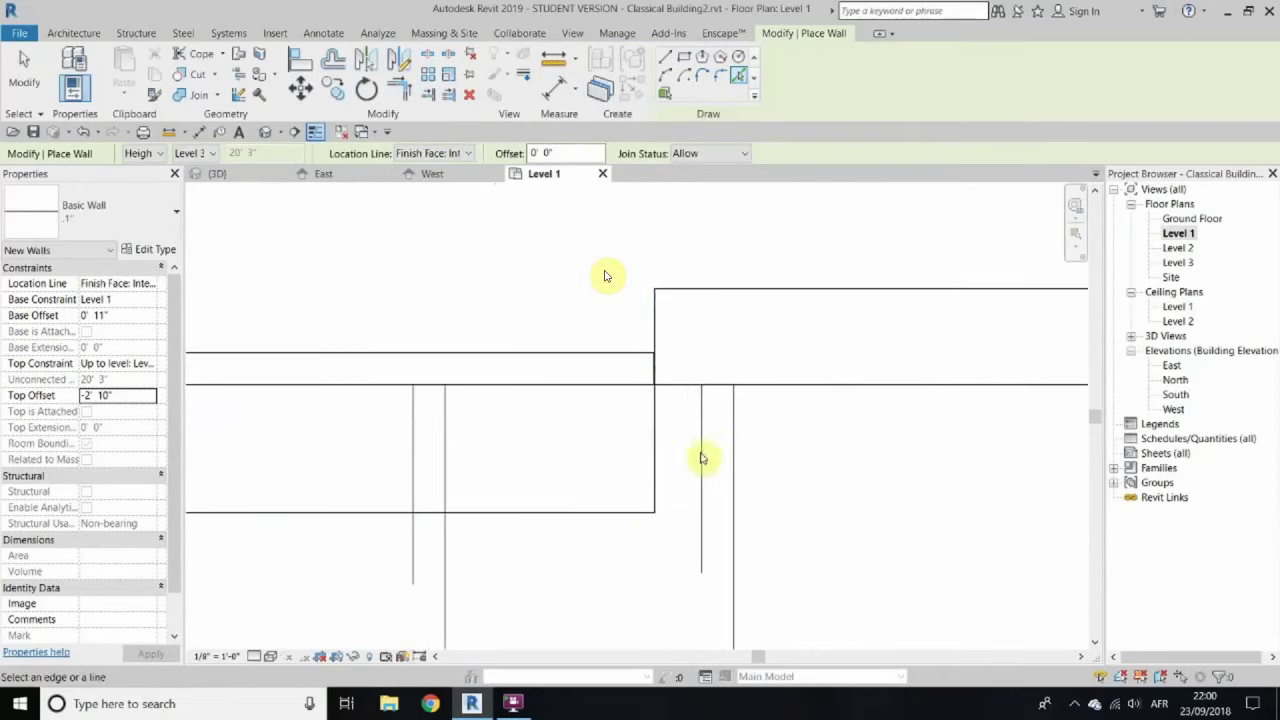
right_click(338, 243)
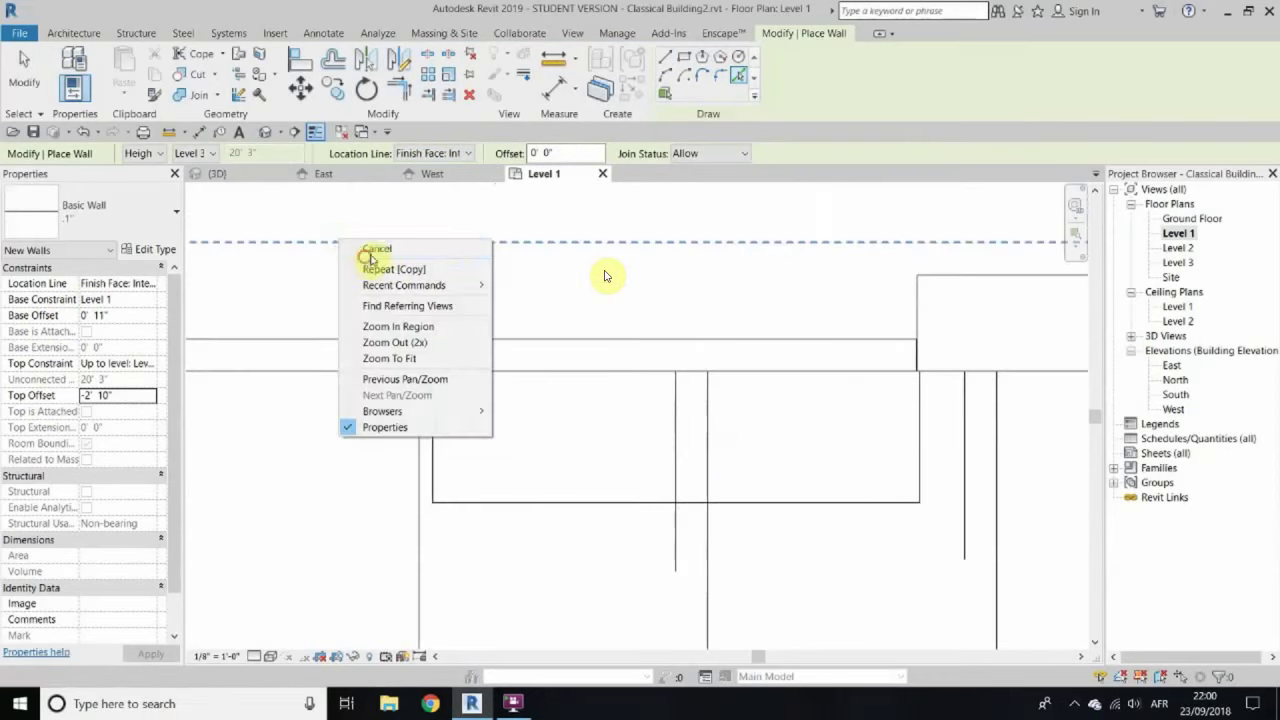
left_click(370, 251)
Step: Review the new walls in 3D, then start File > New > Family
key("ctrl+Tab")
middle_click_drag(569, 394, 477, 600)
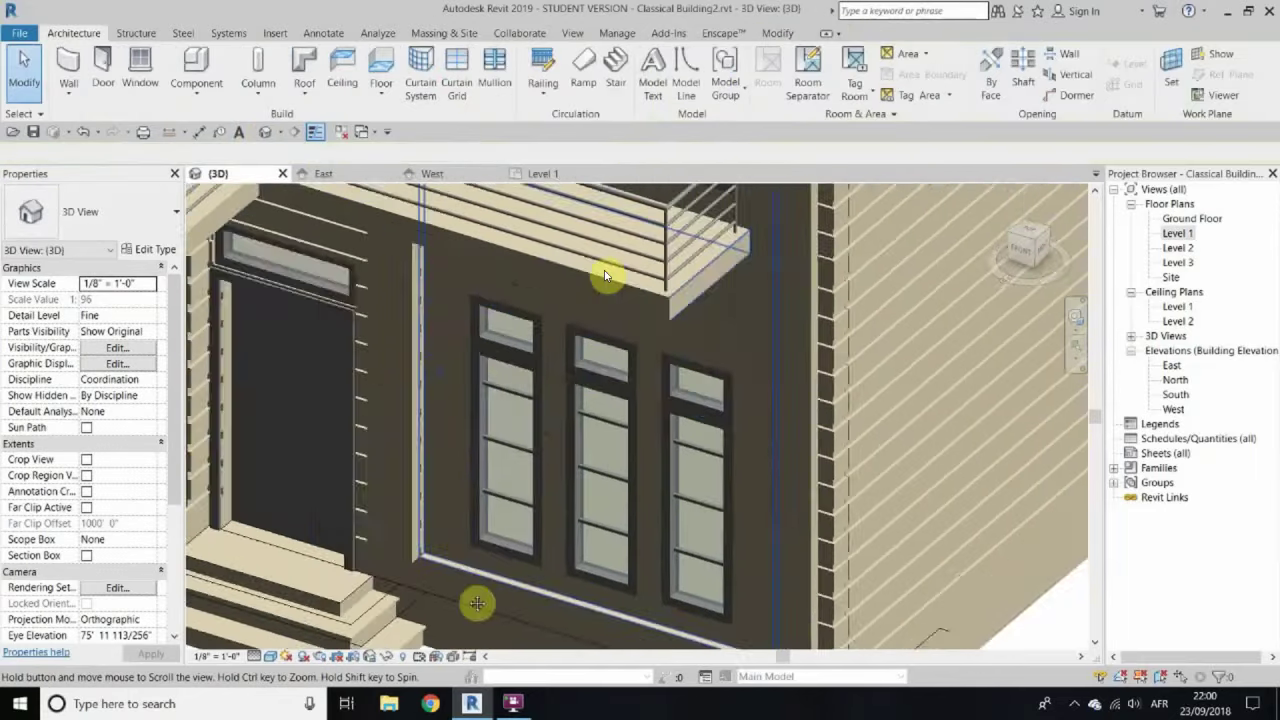
middle_click_drag(434, 306, 477, 216)
scroll(477, 216, "up", 3)
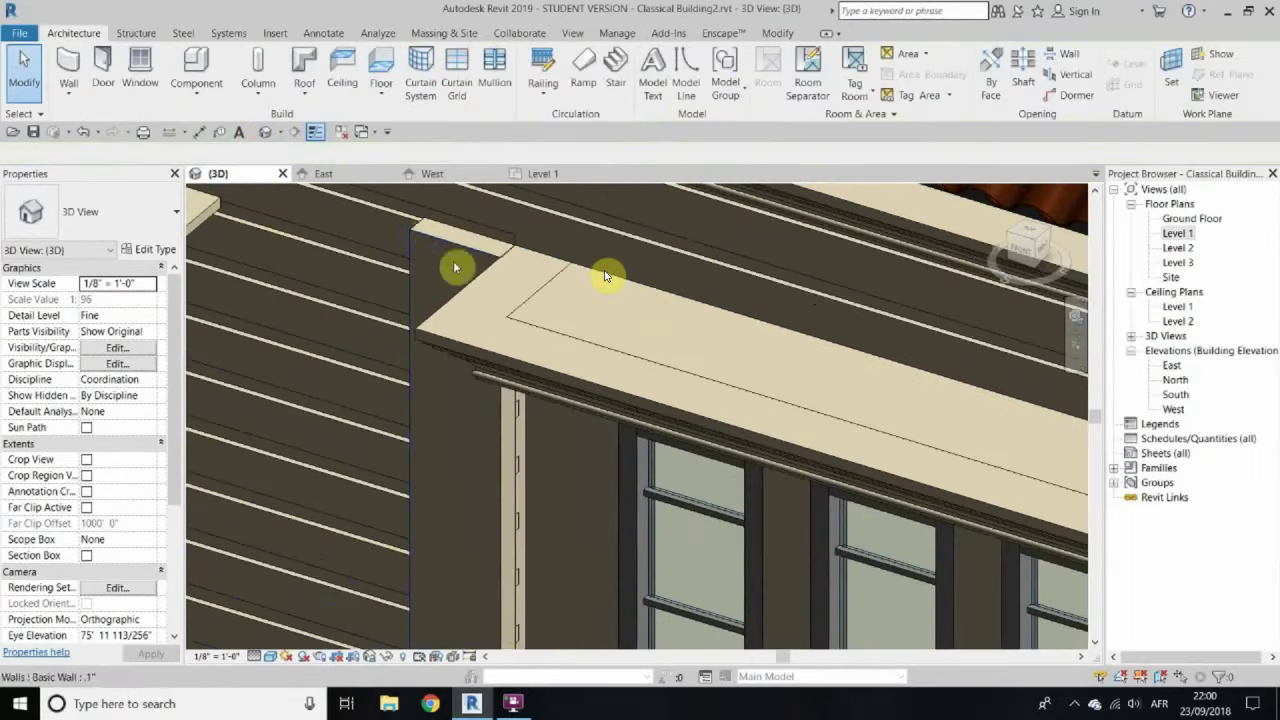
left_click(19, 32)
left_click(266, 143)
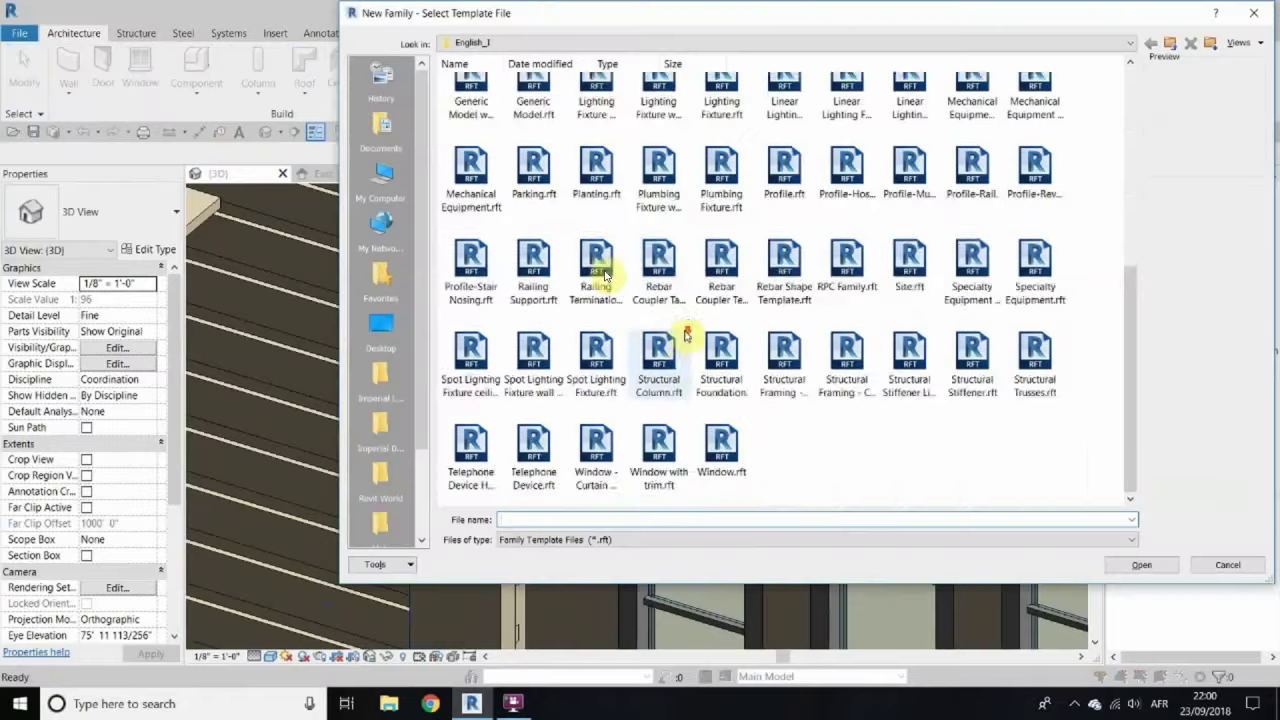
Step: Create a family from Profile.rft and draw the first outline line from the reference planes' intersection
left_click(784, 315)
left_click(1141, 564)
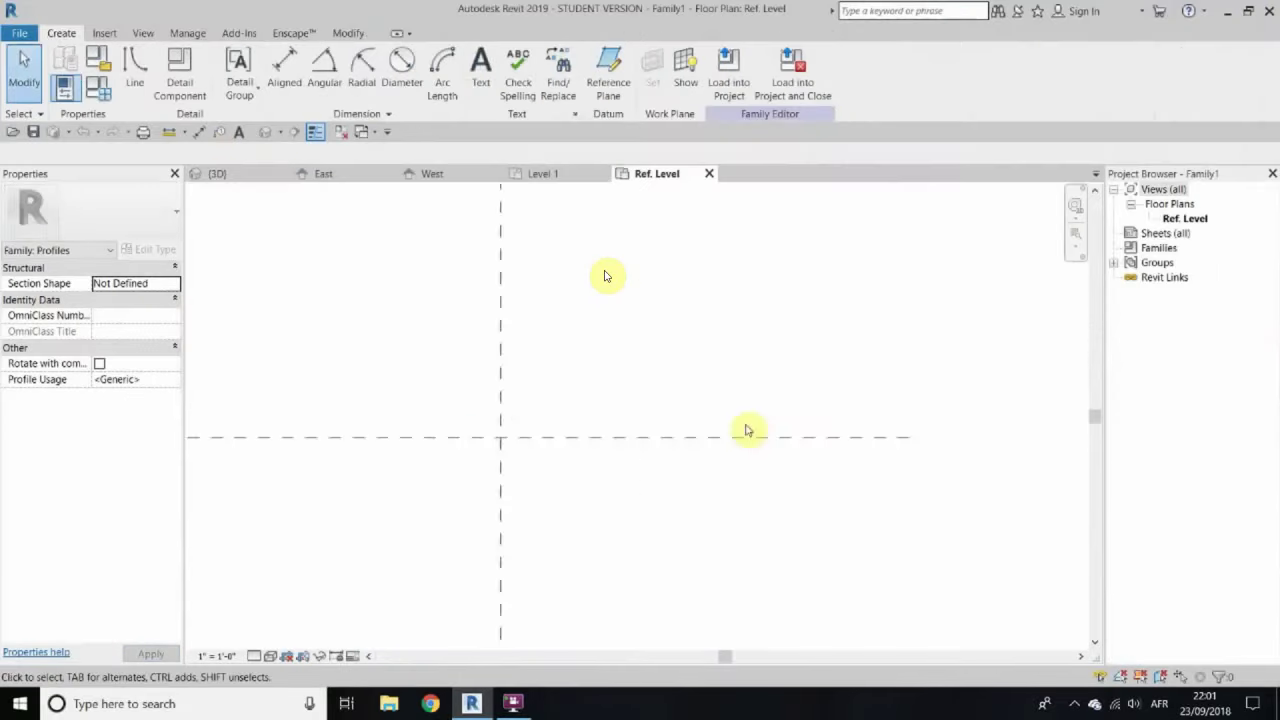
left_click(135, 72)
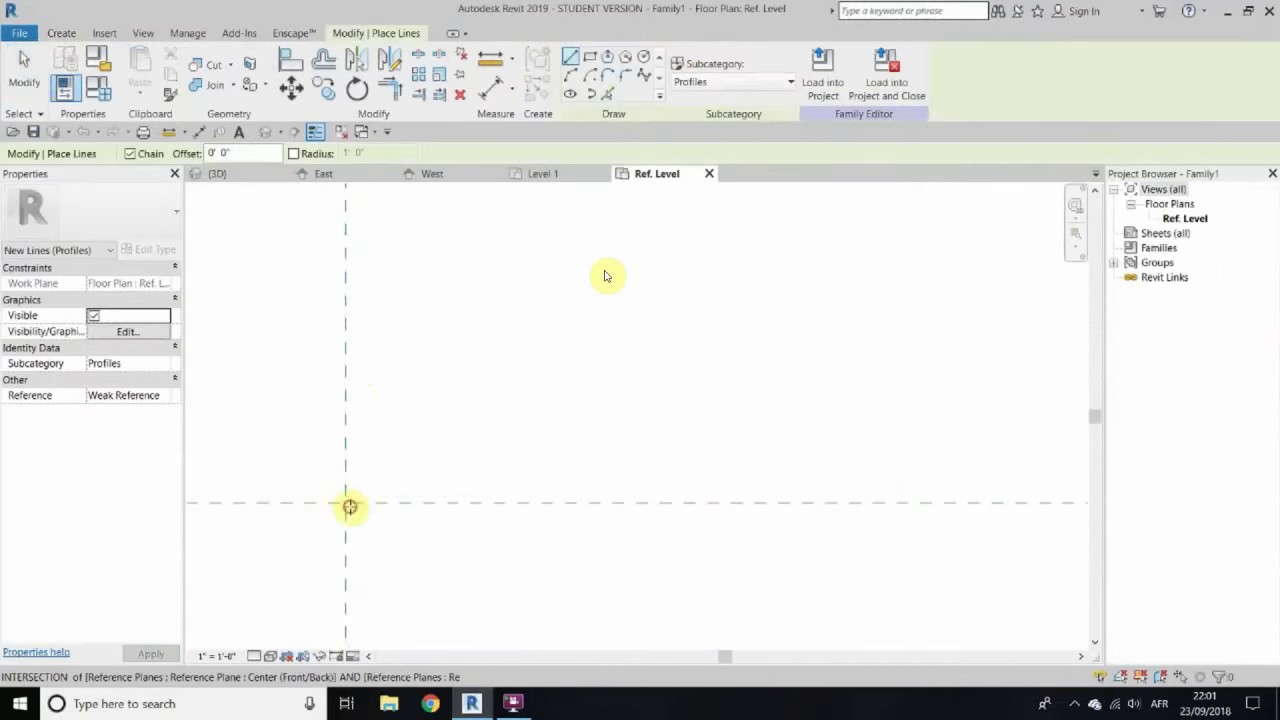
left_click(347, 503)
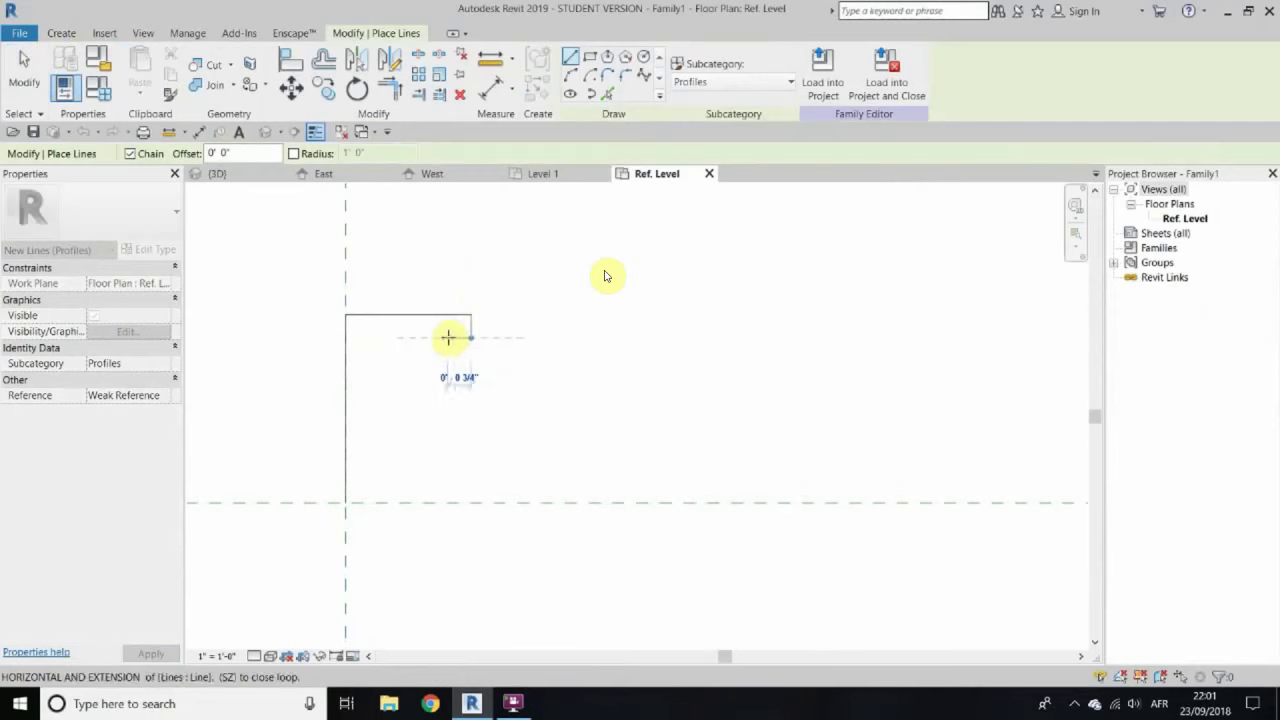
type(".5")
key("Return")
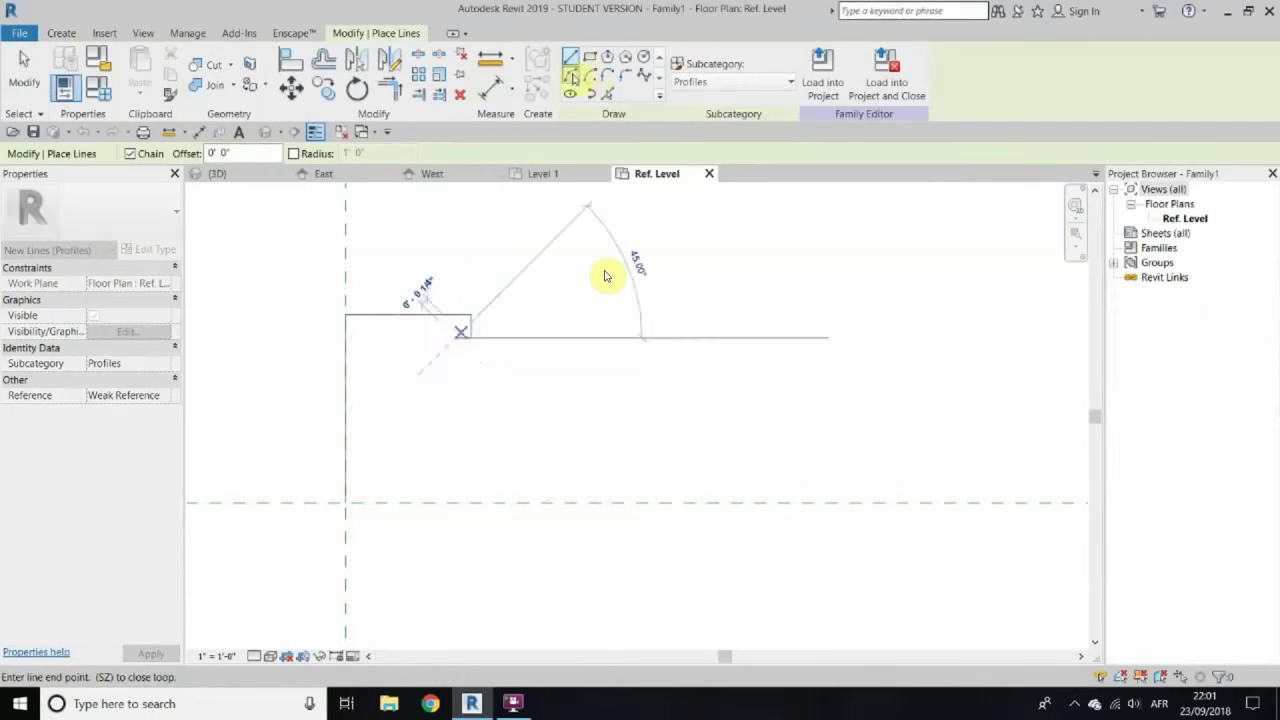
Step: Add the curved arc face and the closing base lines of the moulding outline
left_click(570, 75)
left_click(397, 476)
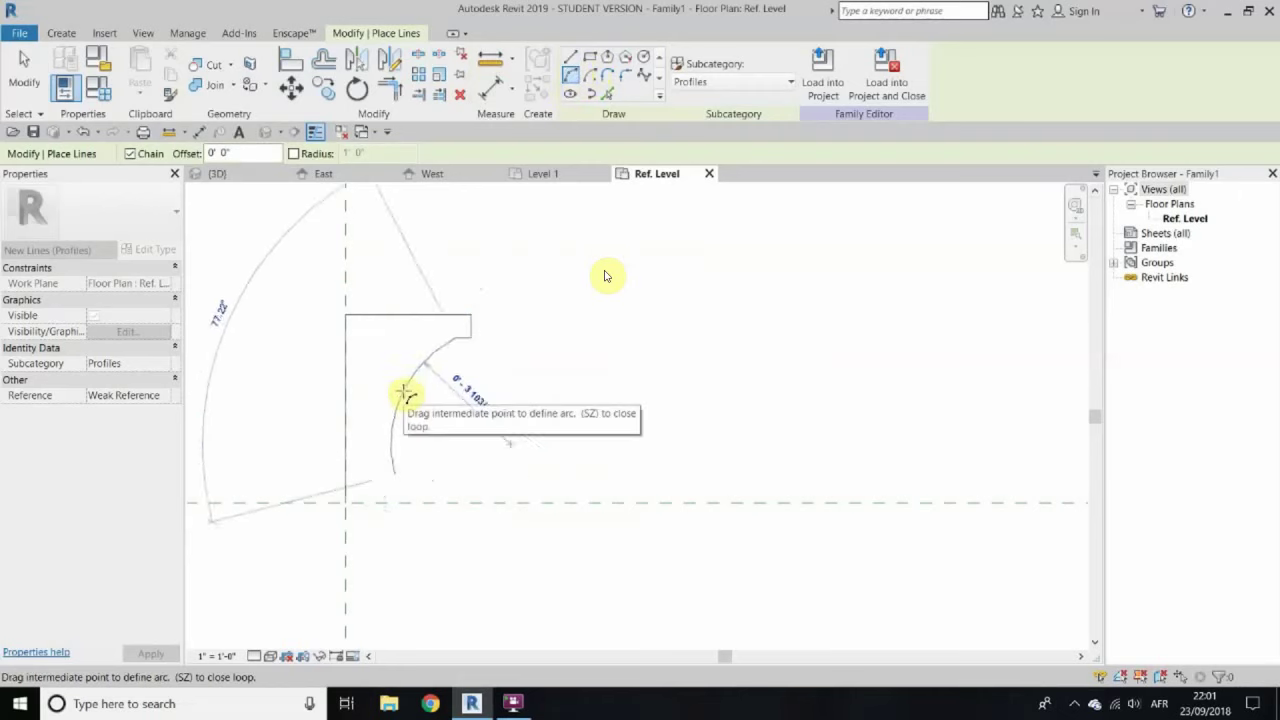
left_click(408, 391)
scroll(408, 481, "up", 3)
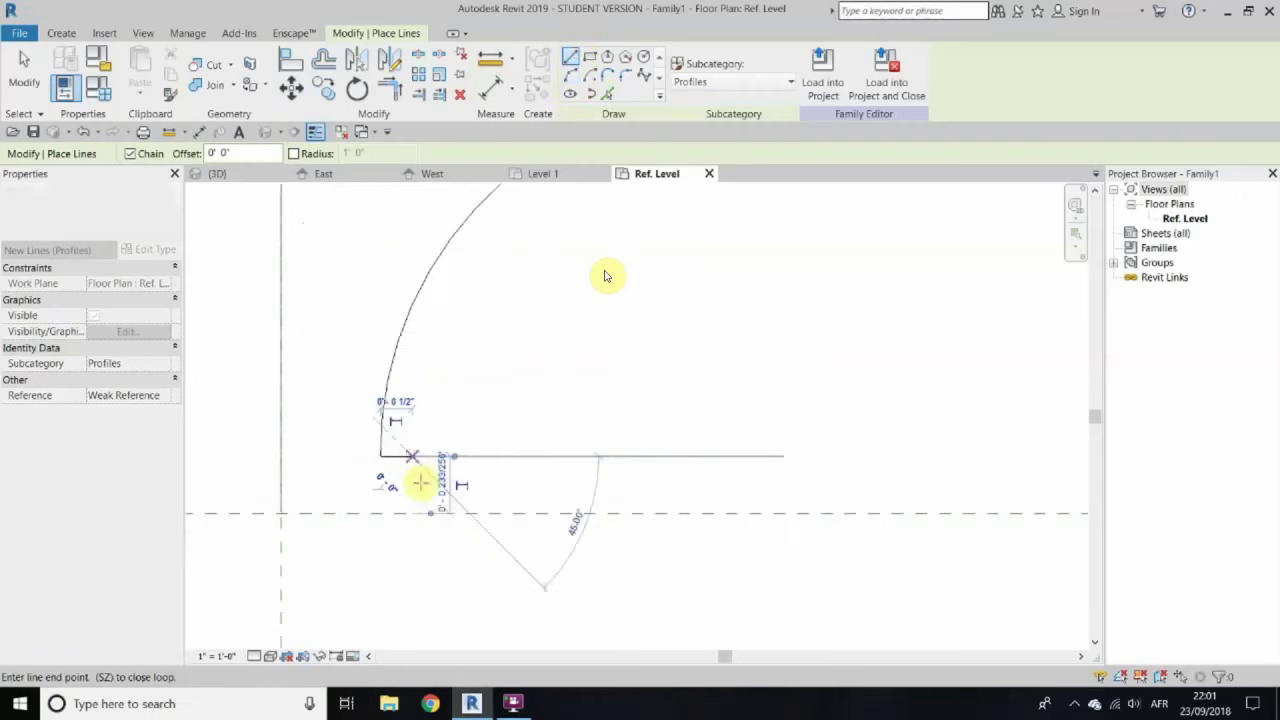
left_click(463, 514)
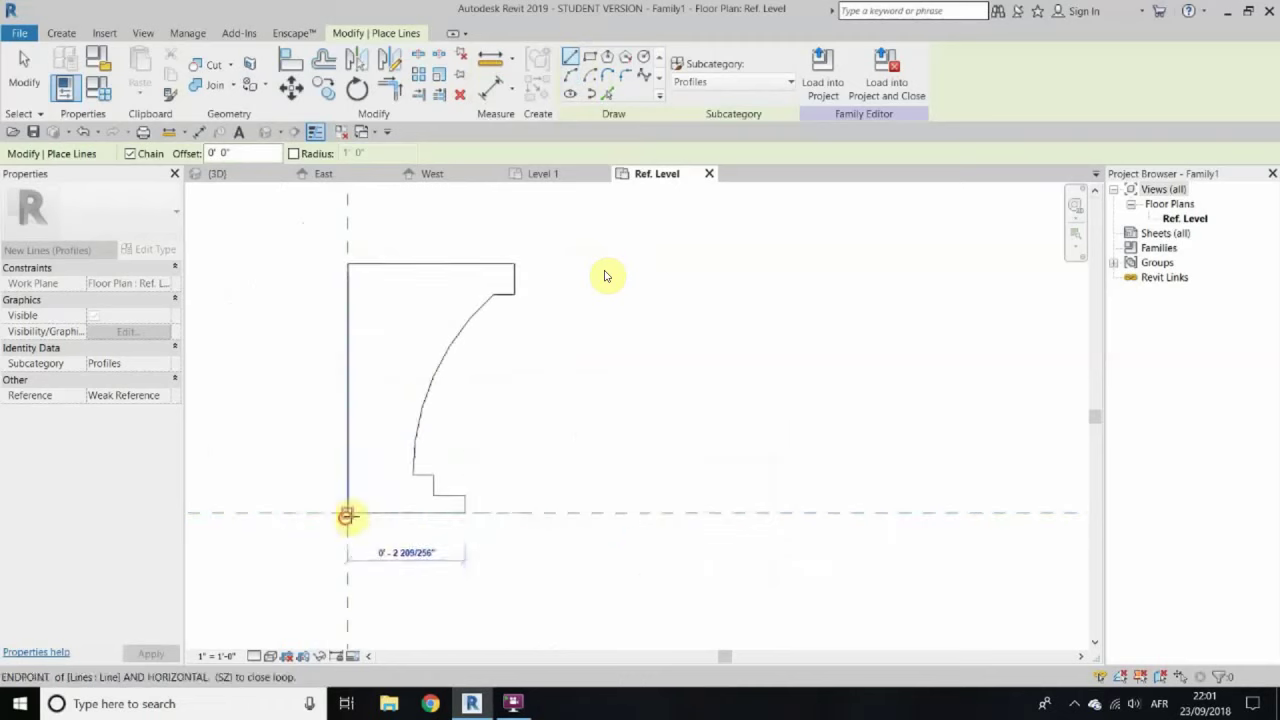
right_click(583, 388)
left_click(592, 393)
Step: Round the outline's top-right corner with a fillet arc
key("l")
key("i")
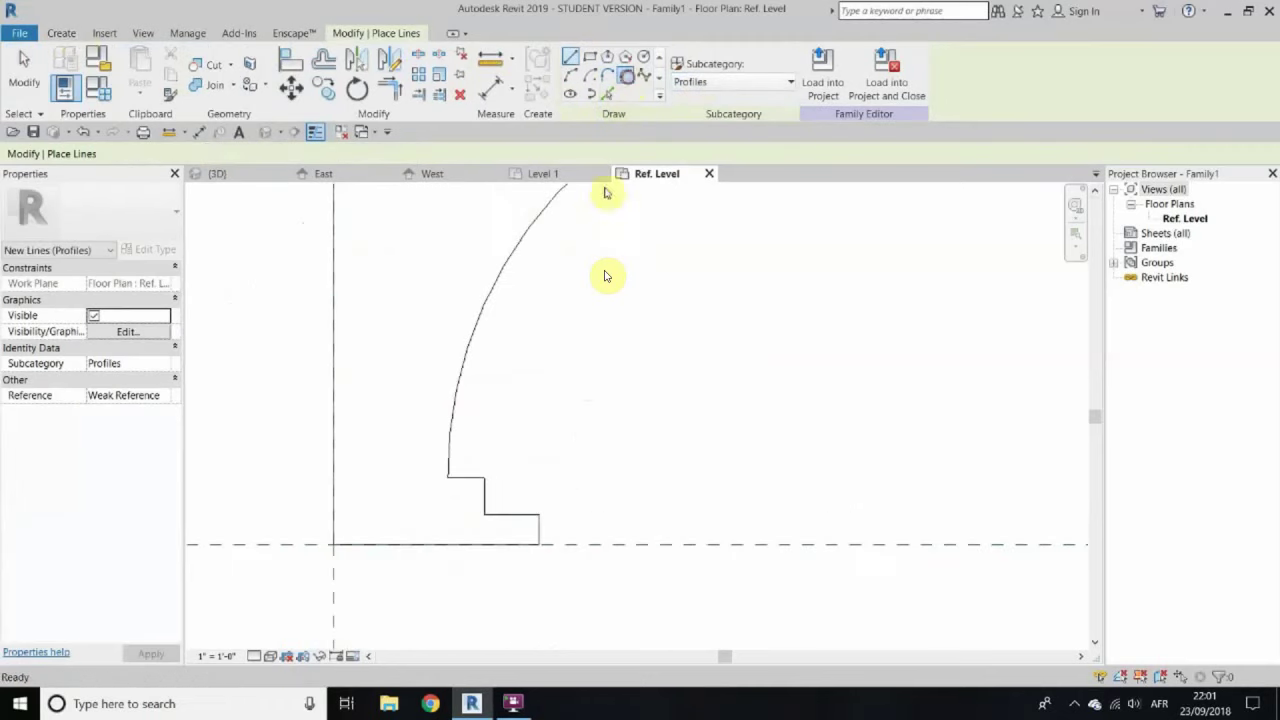
scroll(480, 491, "up", 2)
left_click(480, 491)
left_click(457, 472)
left_click(460, 488)
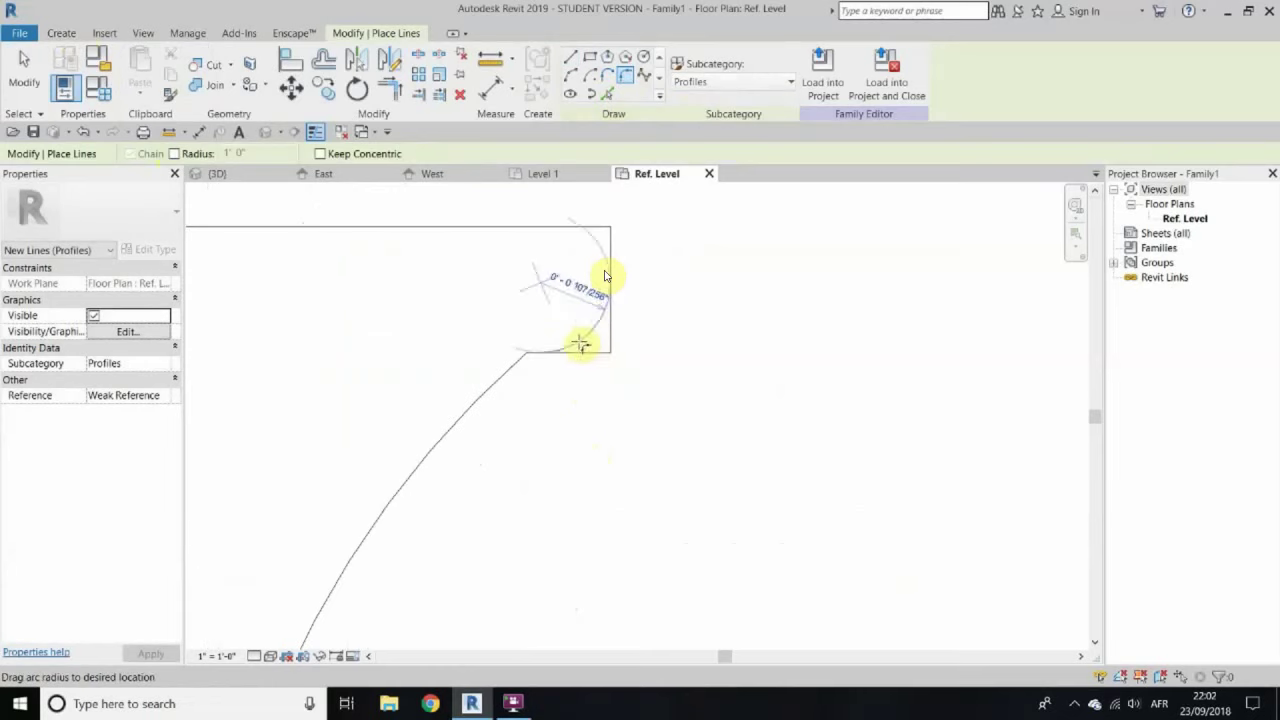
right_click(720, 356)
Step: Save the profile family as Column 1.rfa
key("ctrl+s")
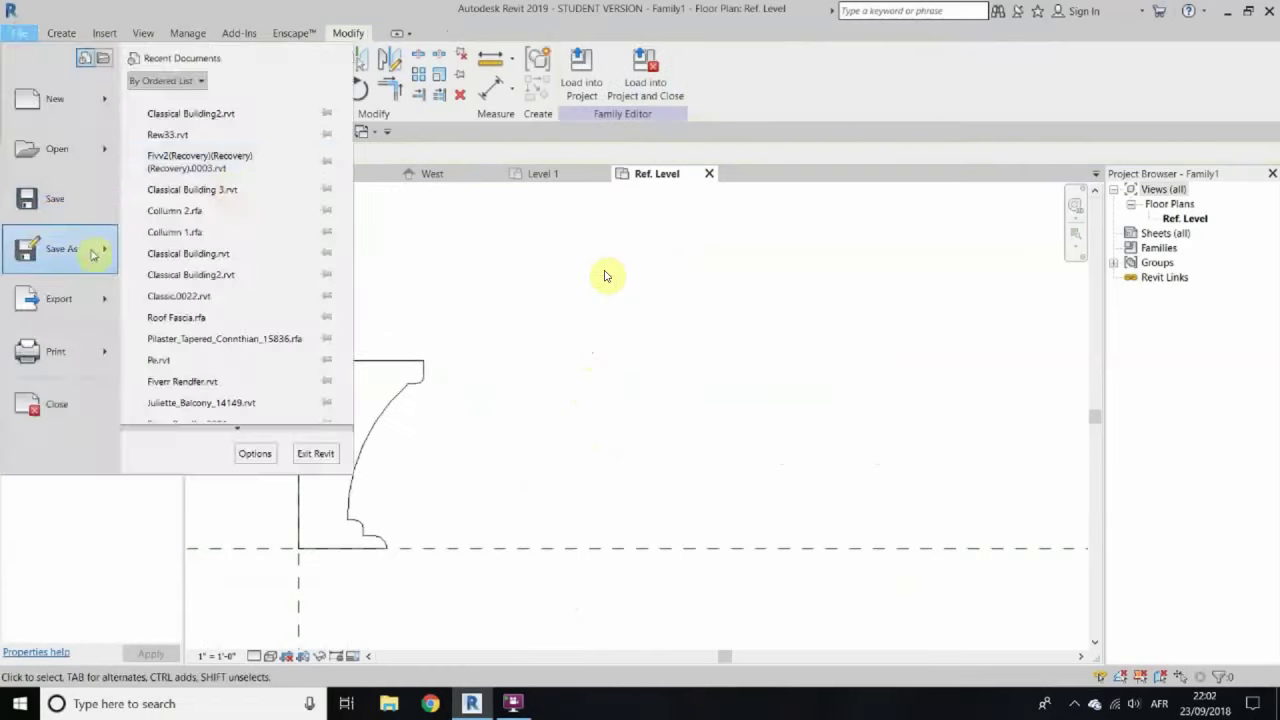
type("Column 1")
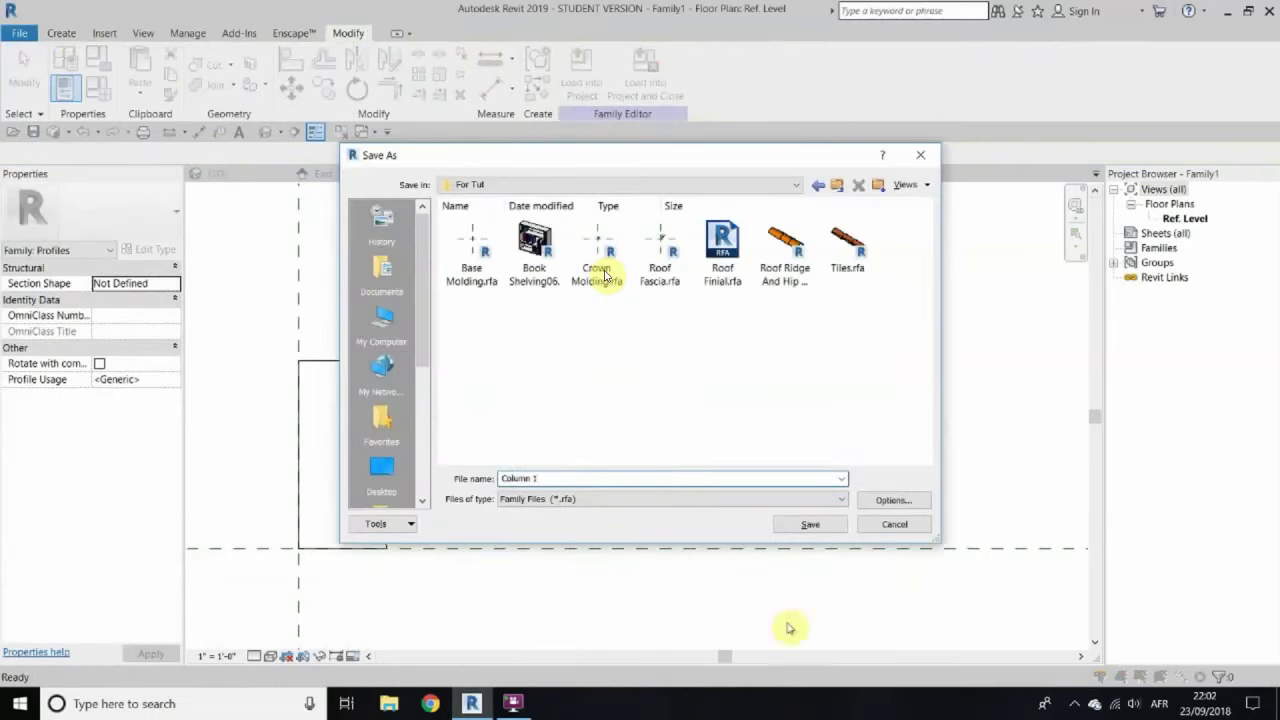
key("Return")
Step: Delete the stray line and start a new profile outline at the reference planes' corner
key("l")
key("i")
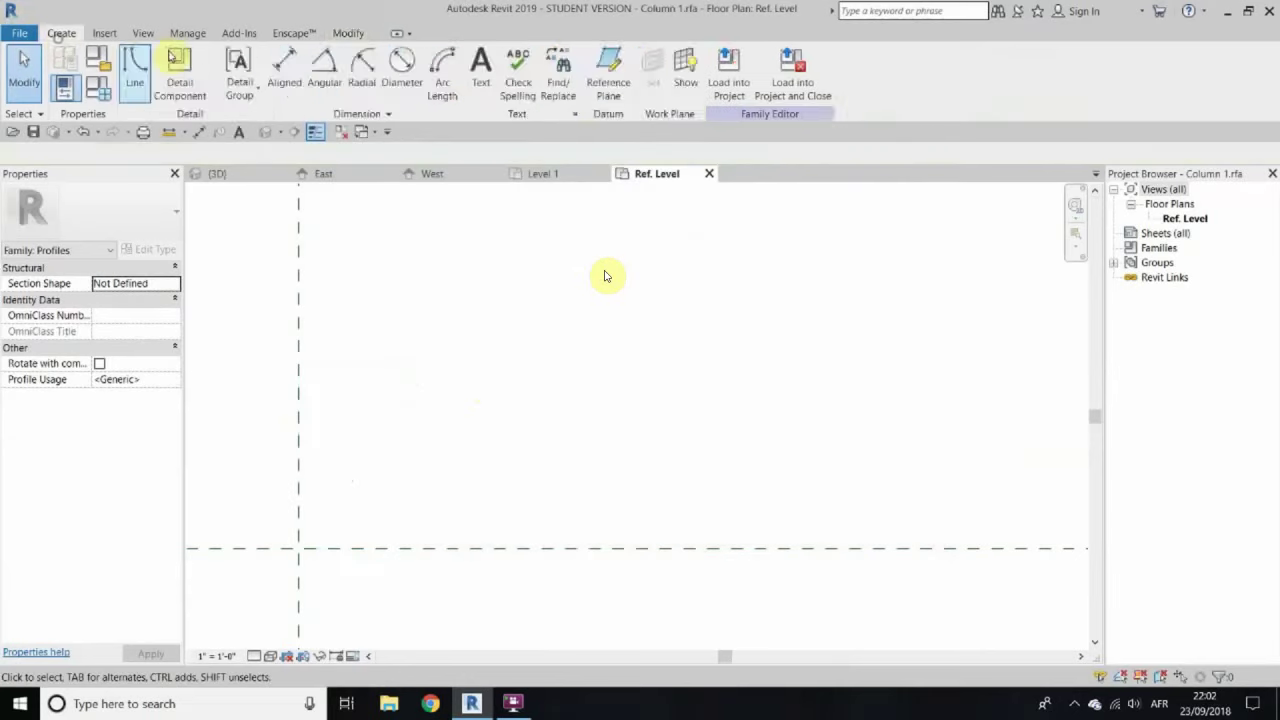
left_click(486, 550)
key("Escape")
key("Escape")
left_click_drag(234, 391, 563, 594)
key("Delete")
key("l")
key("i")
left_click(420, 548)
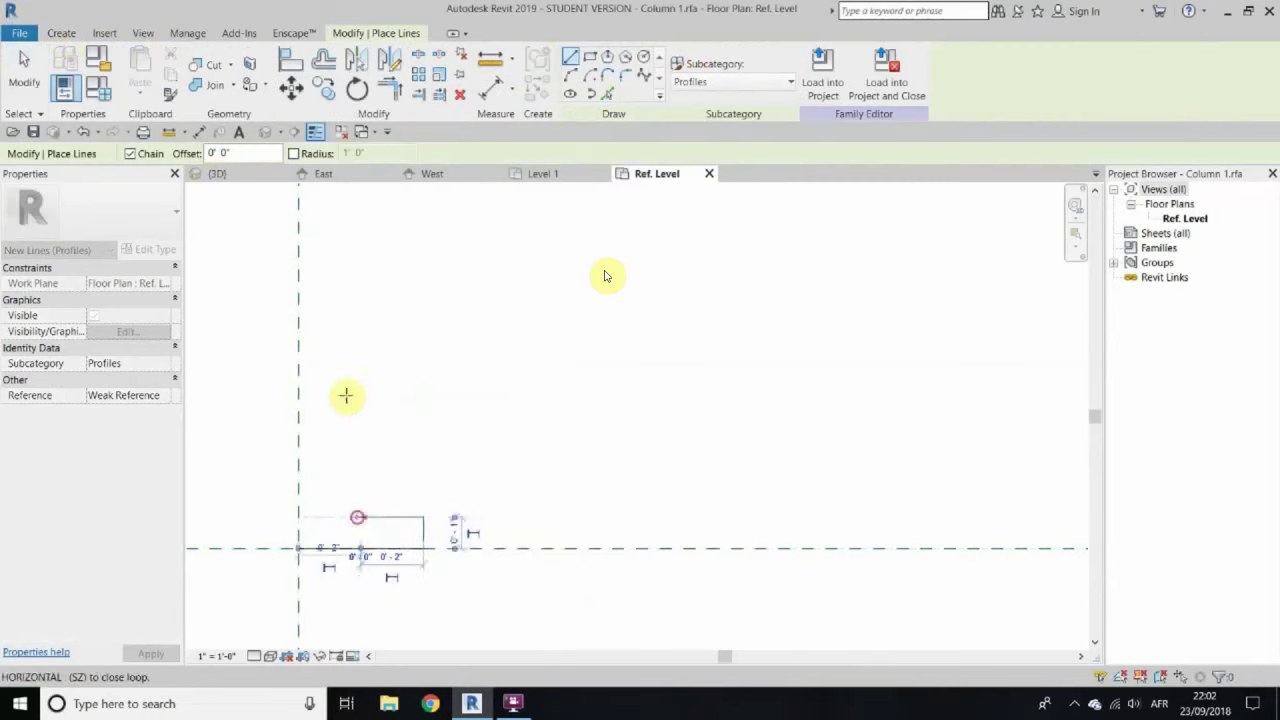
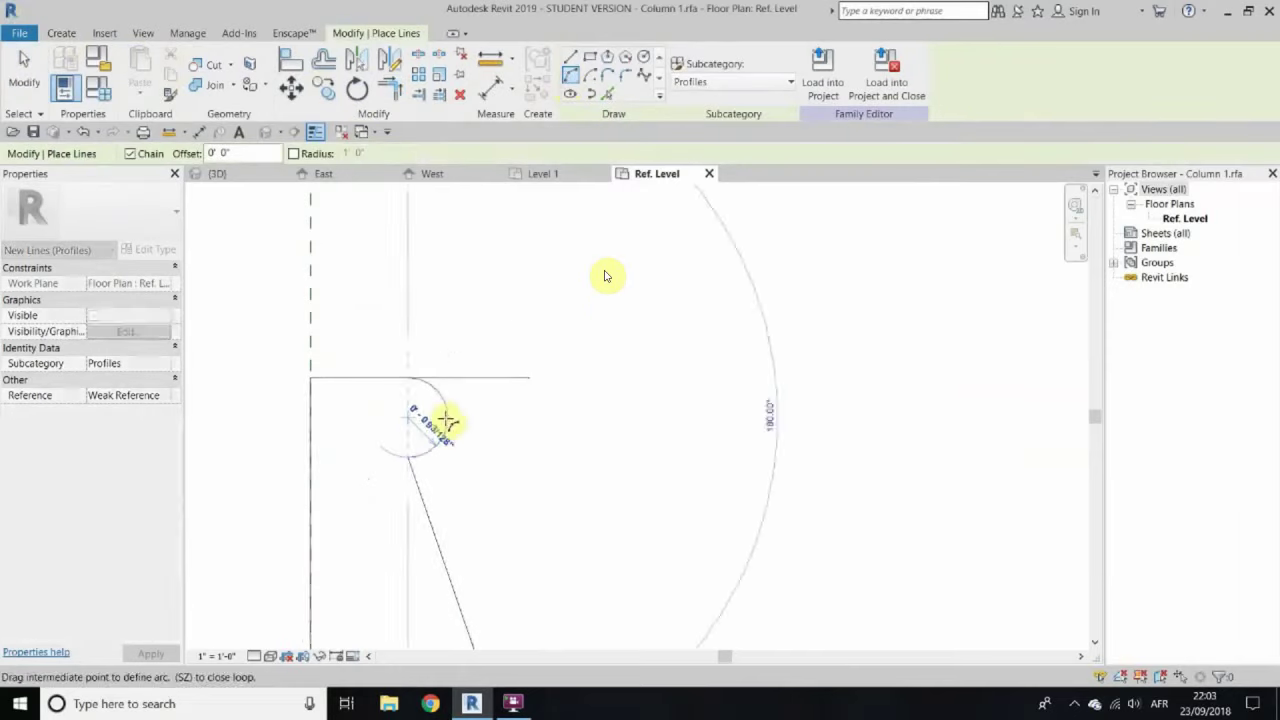
Step: Finish the profile arc and save the family as Column 1.rfa
left_click(425, 392)
left_click_drag(551, 278, 808, 568)
left_click(19, 33)
left_click(63, 249)
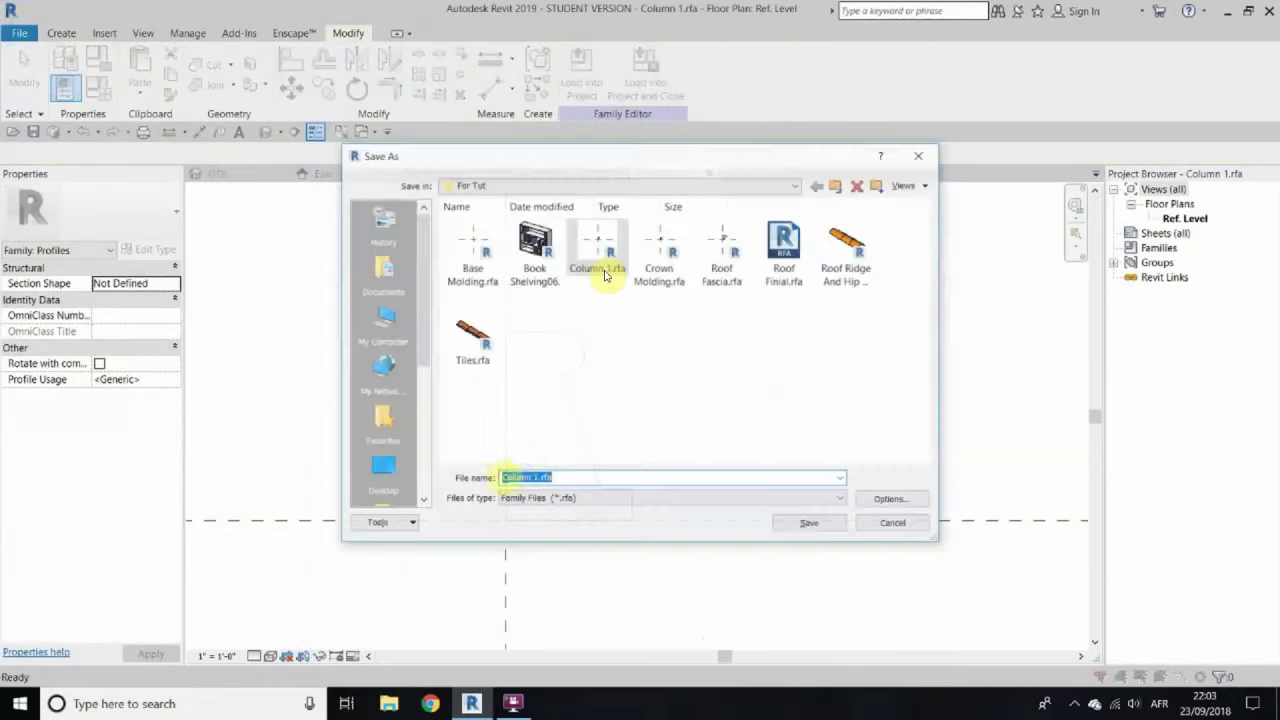
left_click(810, 524)
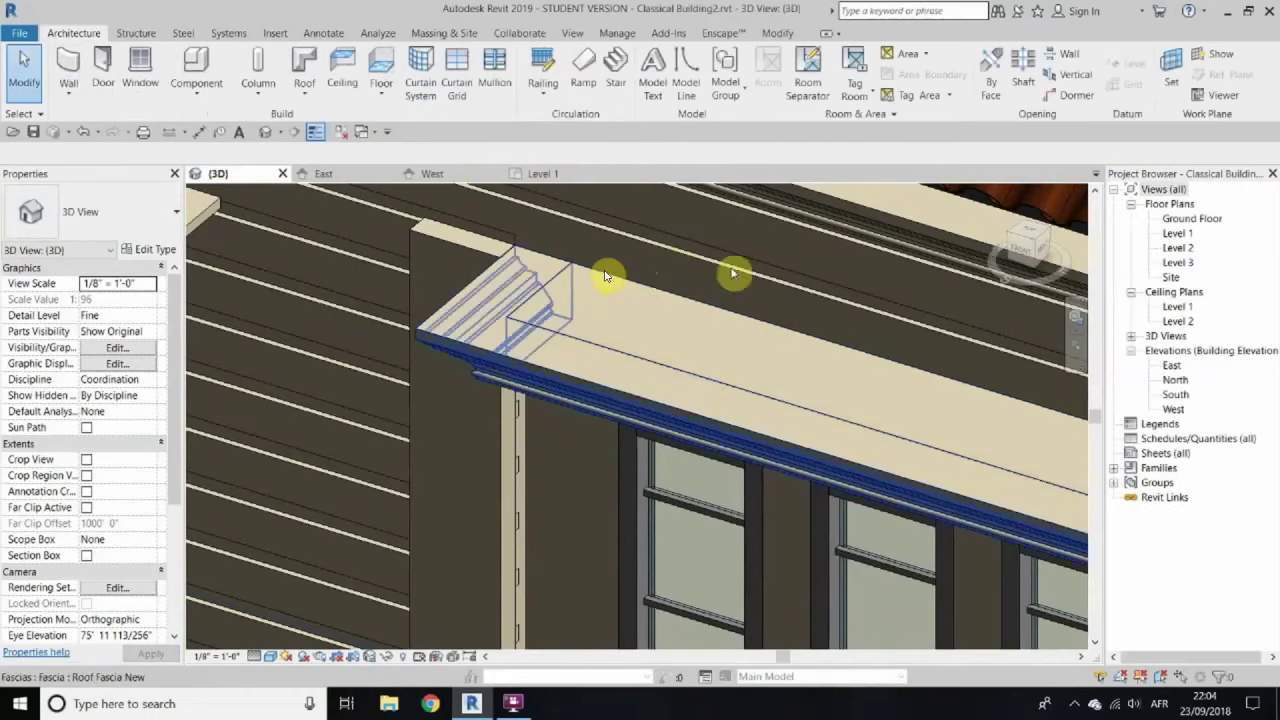
Step: Load the Column 1 and Column 2 families from the For Tut folder into the project
left_click(275, 33)
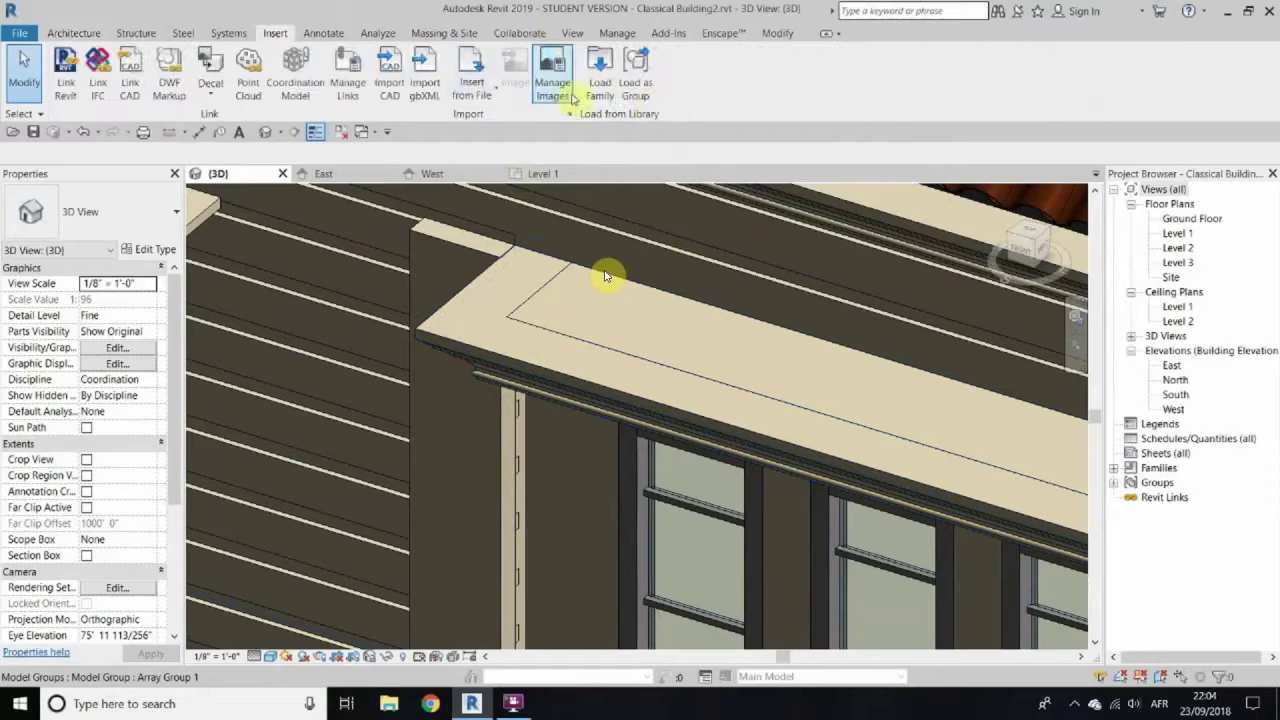
left_click(555, 75)
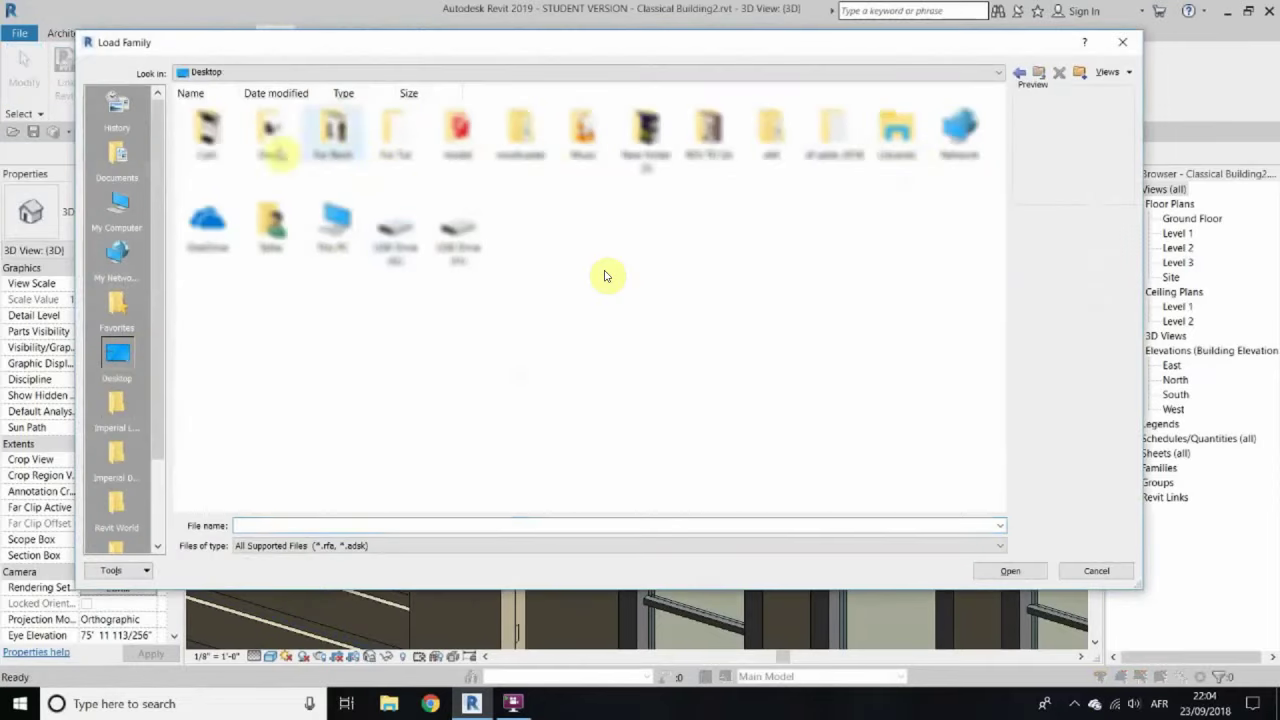
double_click(395, 140)
left_click(1010, 570)
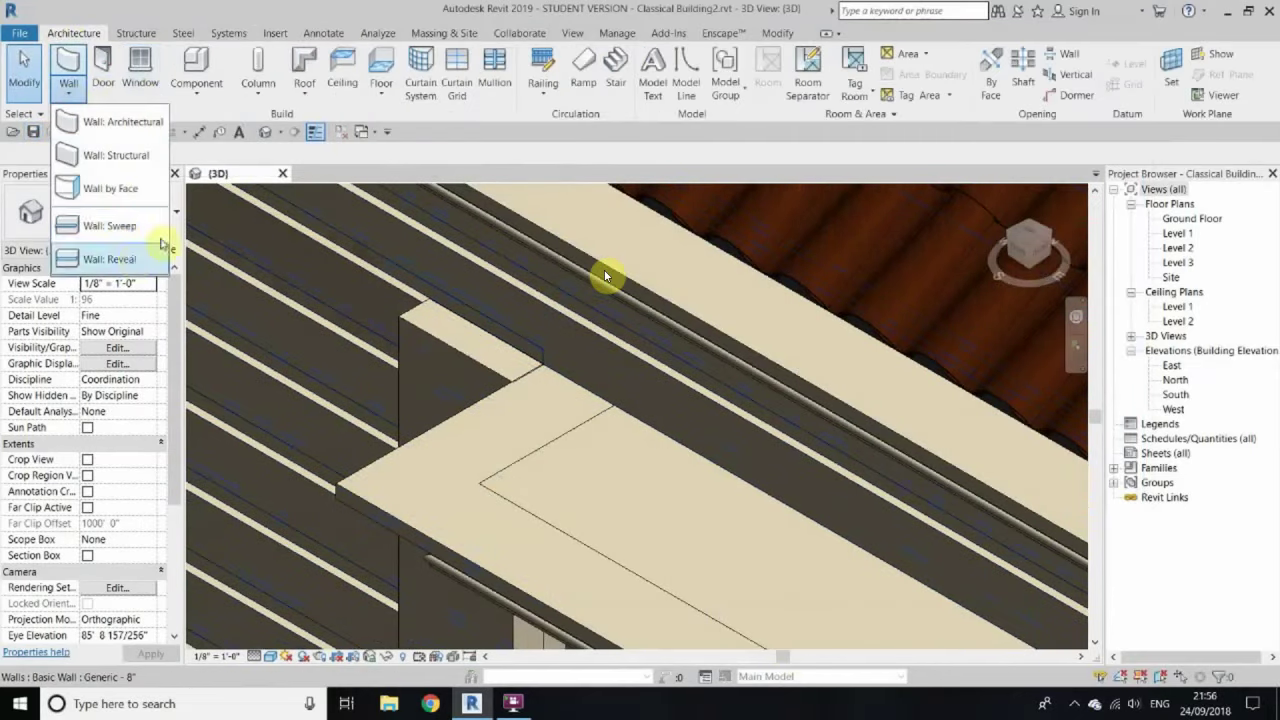
Step: Create wall sweep type Cornice 2 using the Column 1 profile
left_click(110, 225)
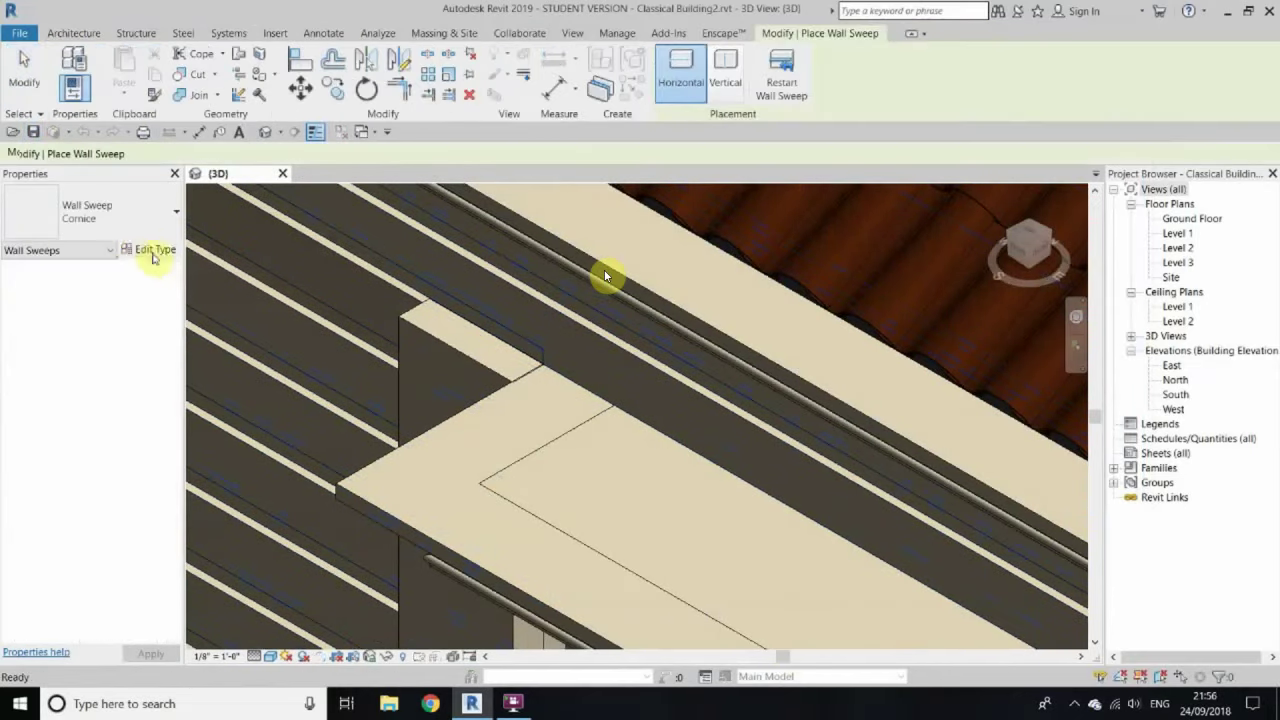
left_click(150, 249)
left_click(857, 112)
left_click(608, 380)
type("Wall")
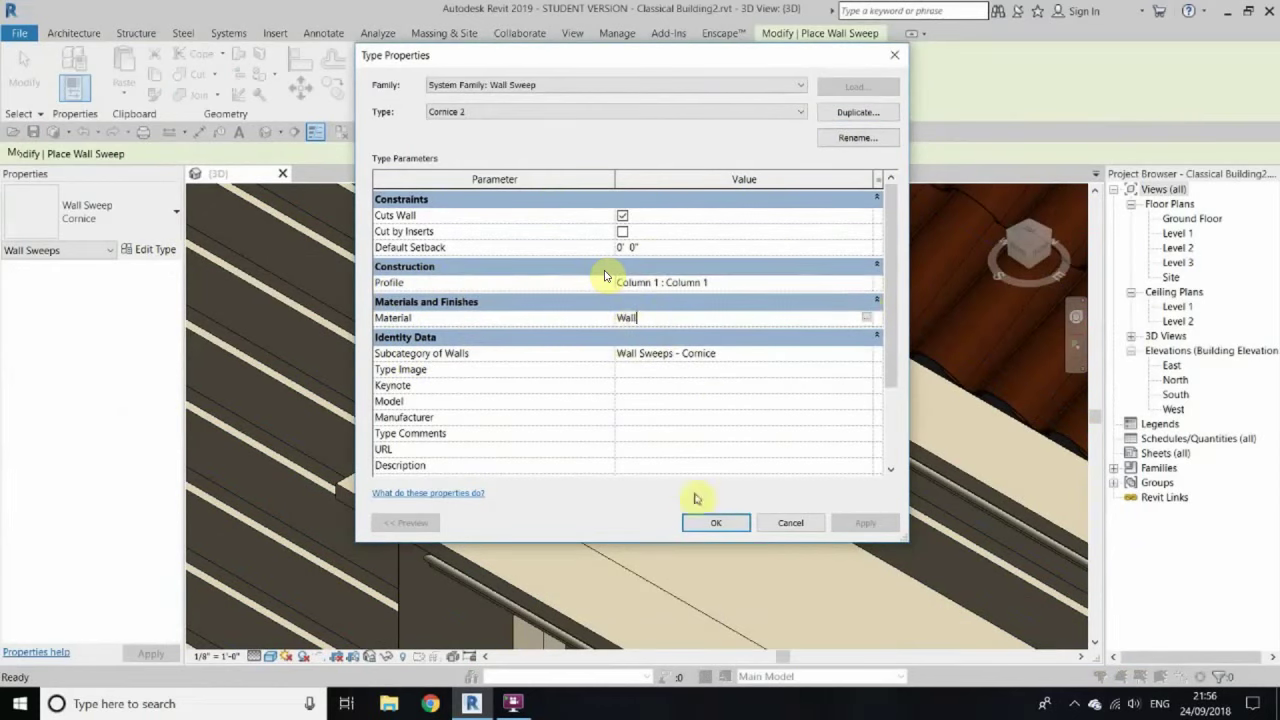
left_click(712, 522)
mouse_move(500, 386)
middle_mouse_down("shift")
mouse_move(543, 449)
mouse_move(451, 463)
mouse_move(528, 308)
middle_mouse_up("shift")
right_click(440, 252)
left_click(462, 262)
mouse_move(462, 262)
middle_mouse_down("shift")
mouse_move(551, 394)
mouse_move(650, 430)
middle_mouse_up("shift")
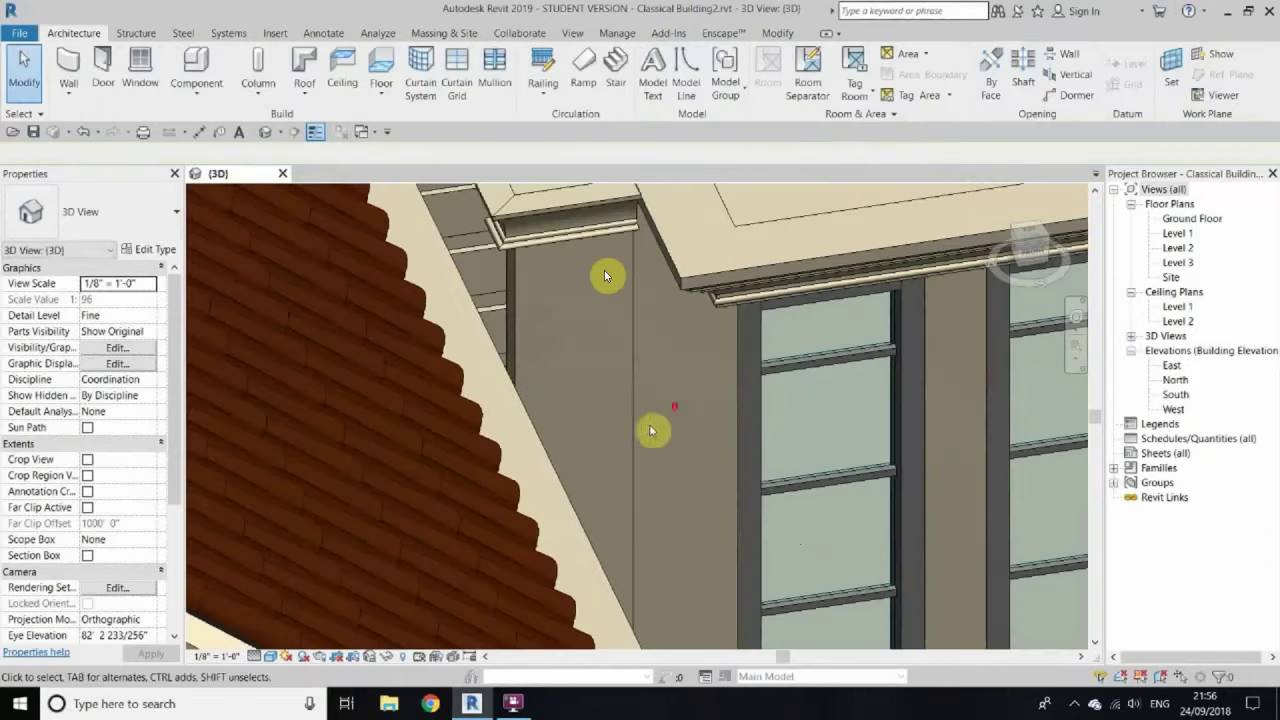
scroll(650, 430, "down", 5)
scroll(529, 366, "up", 5)
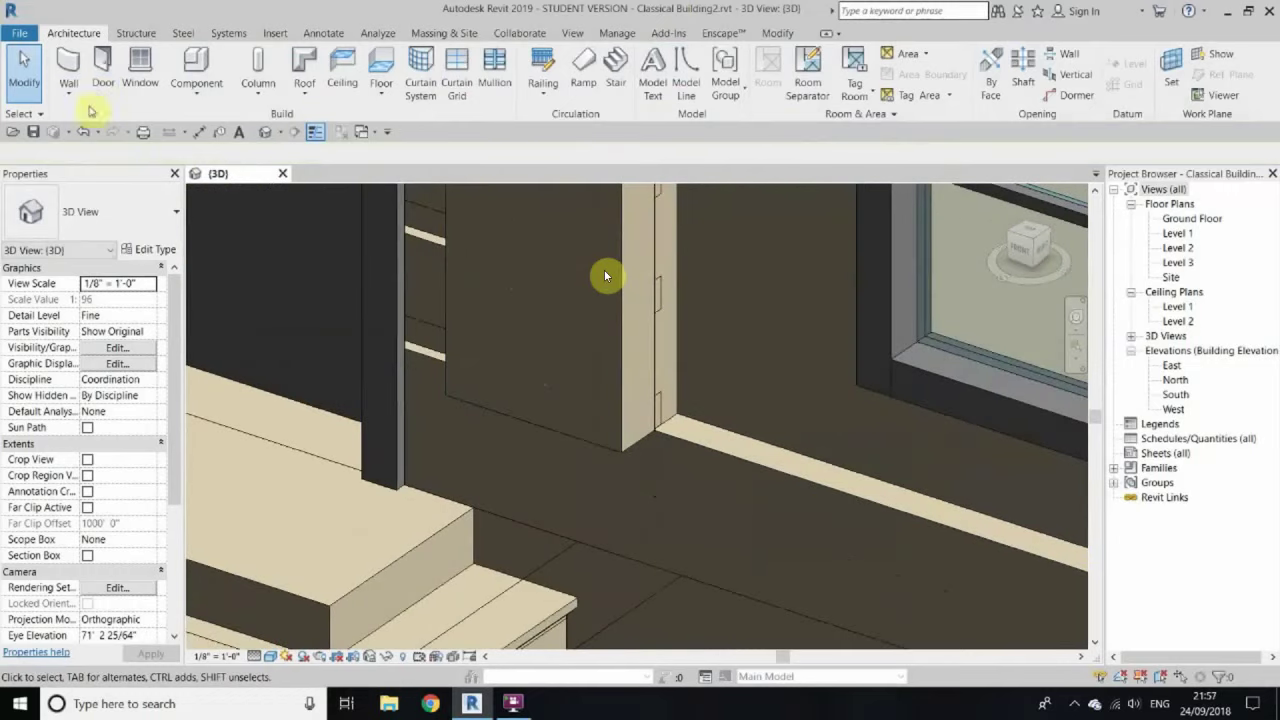
Step: Create wall sweep type Cornice 3 using the Column 2 profile
left_click(136, 226)
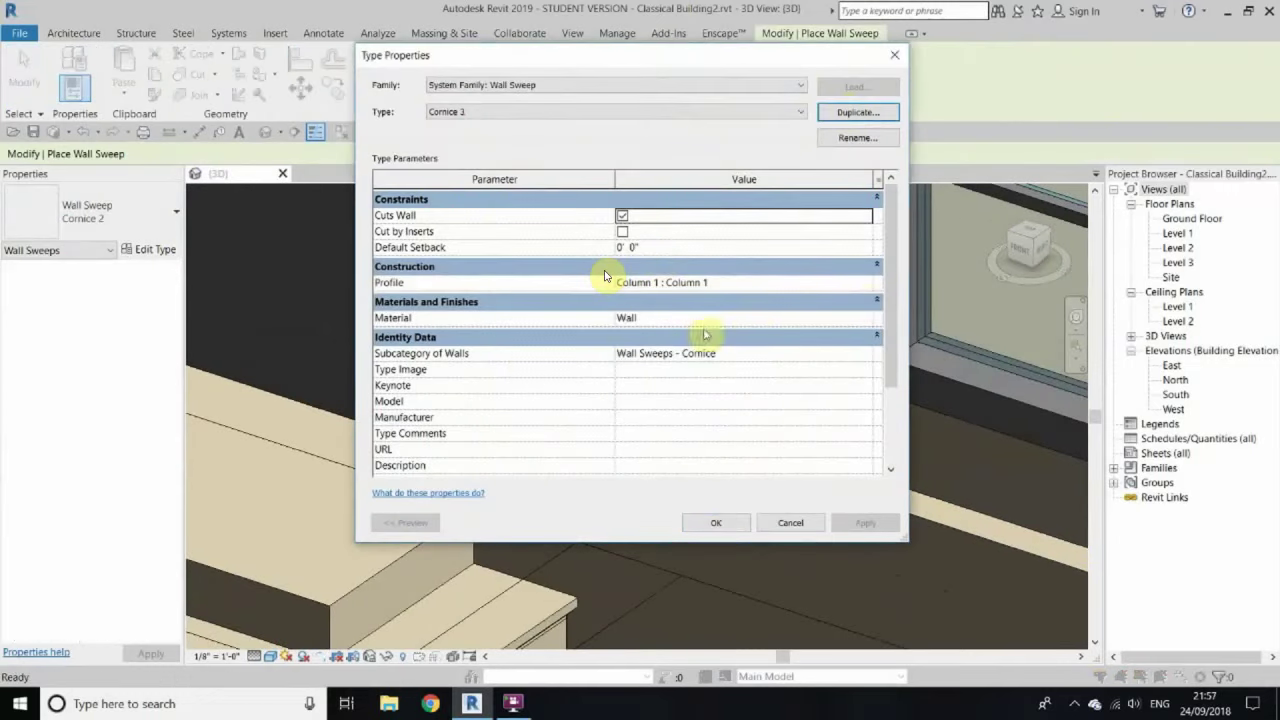
left_click(716, 522)
scroll(543, 443, "down", 3)
scroll(528, 404, "up", 4)
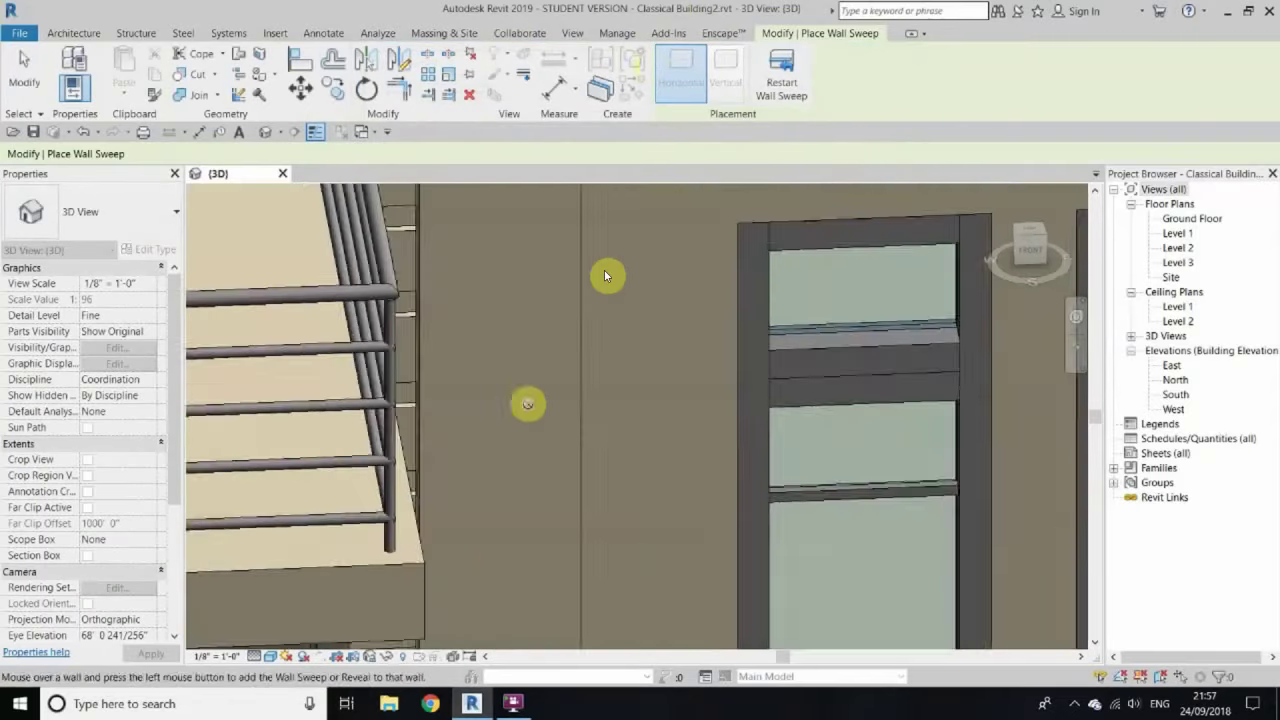
scroll(528, 404, "down", 3)
right_click(598, 202)
left_click(630, 212)
scroll(519, 407, "up", 3)
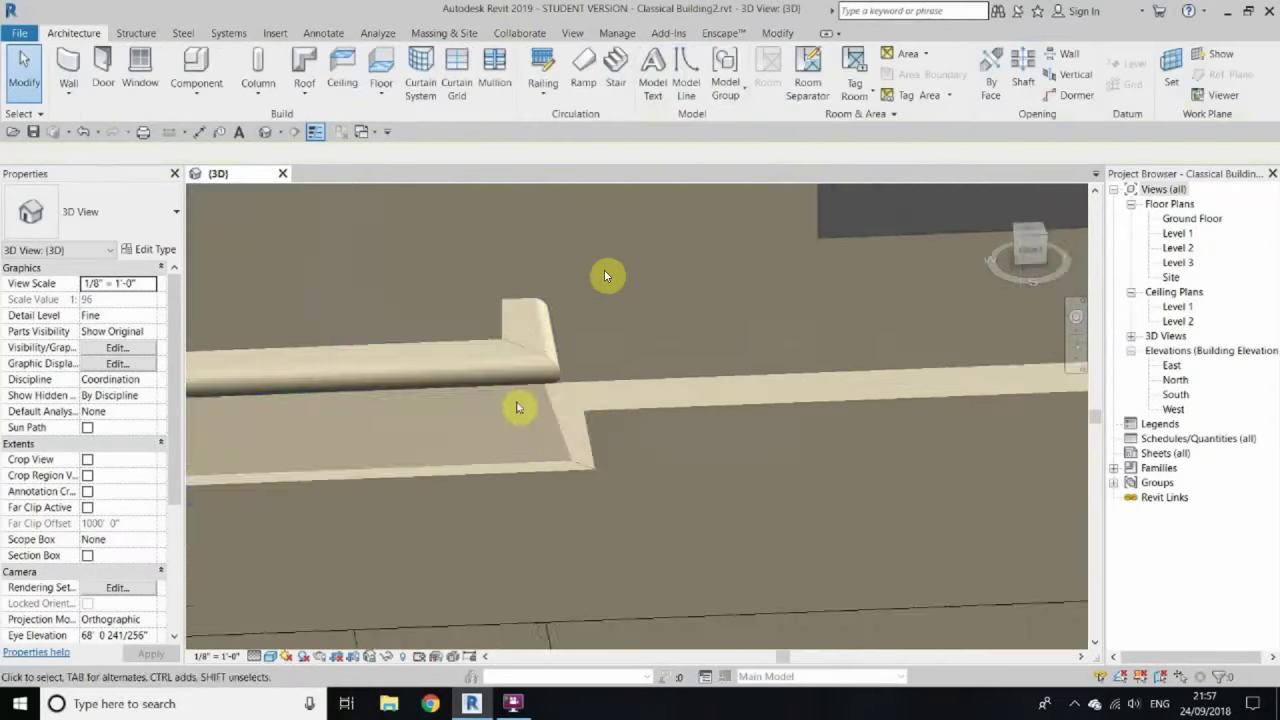
scroll(518, 407, "down", 3)
scroll(508, 451, "up", 3)
Step: Select the placed wall sweep and review its type settings
left_click(543, 600)
left_click(150, 249)
key("Return")
key("Escape")
scroll(606, 276, "down", 3)
scroll(606, 276, "down", 2)
scroll(605, 276, "up", 5)
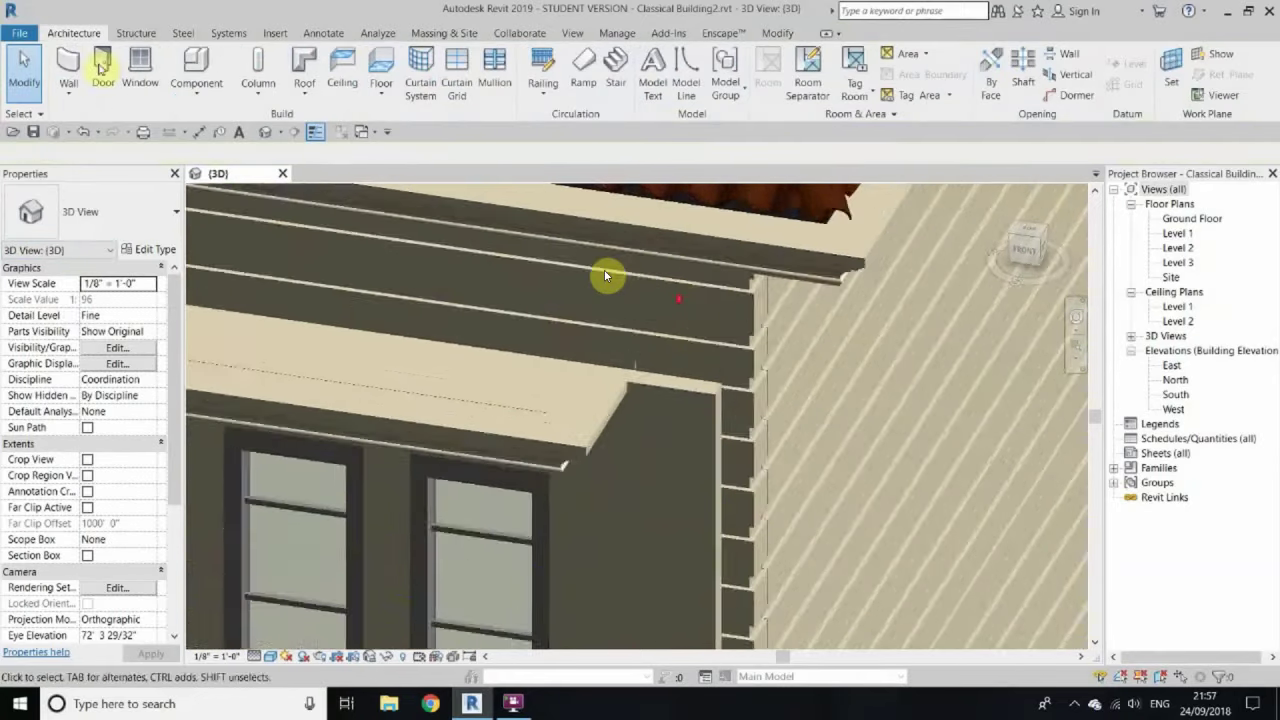
Step: Place a Cornice 3 wall sweep at the pilaster base beside the windows
left_click(68, 90)
left_click(114, 220)
left_click(90, 211)
left_click(57, 371)
scroll(728, 250, "up", 3)
scroll(728, 250, "up", 3)
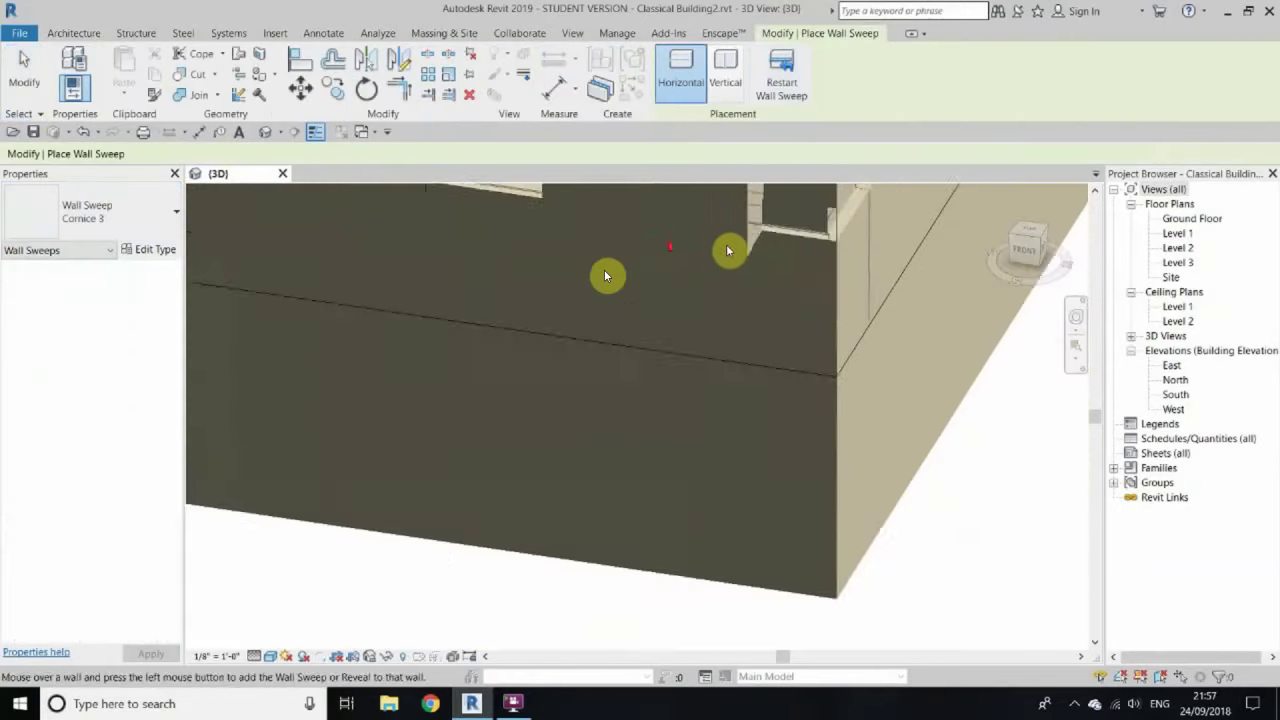
scroll(728, 250, "down", 3)
key("Escape")
mouse_move(430, 366)
middle_mouse_down("shift")
mouse_move(571, 374)
mouse_move(644, 520)
middle_mouse_up("shift")
left_click(644, 525)
Step: Start another wall sweep with the Cornice 2 type, then cancel it
right_click(900, 360)
left_click(920, 372)
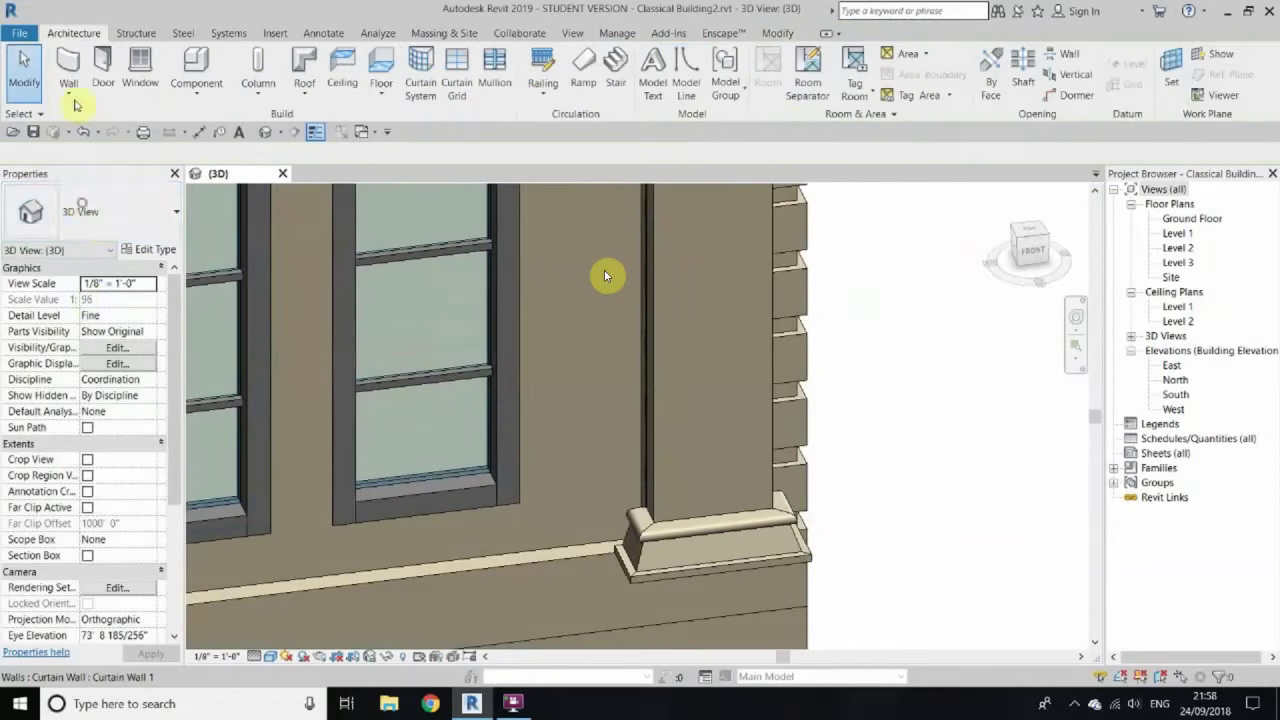
key("Return")
left_click(90, 211)
left_click(57, 313)
scroll(634, 443, "down", 3)
scroll(569, 346, "up", 2)
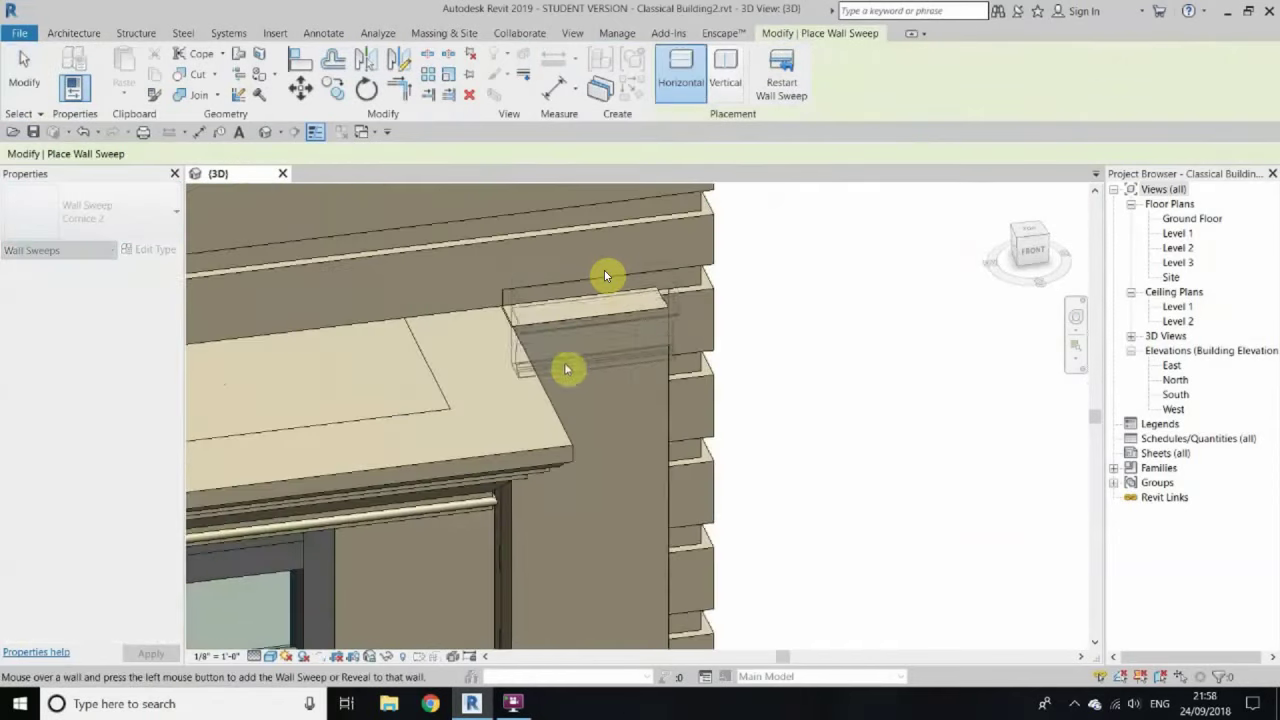
scroll(620, 394, "up", 2)
scroll(585, 462, "up", 2)
left_click(542, 341)
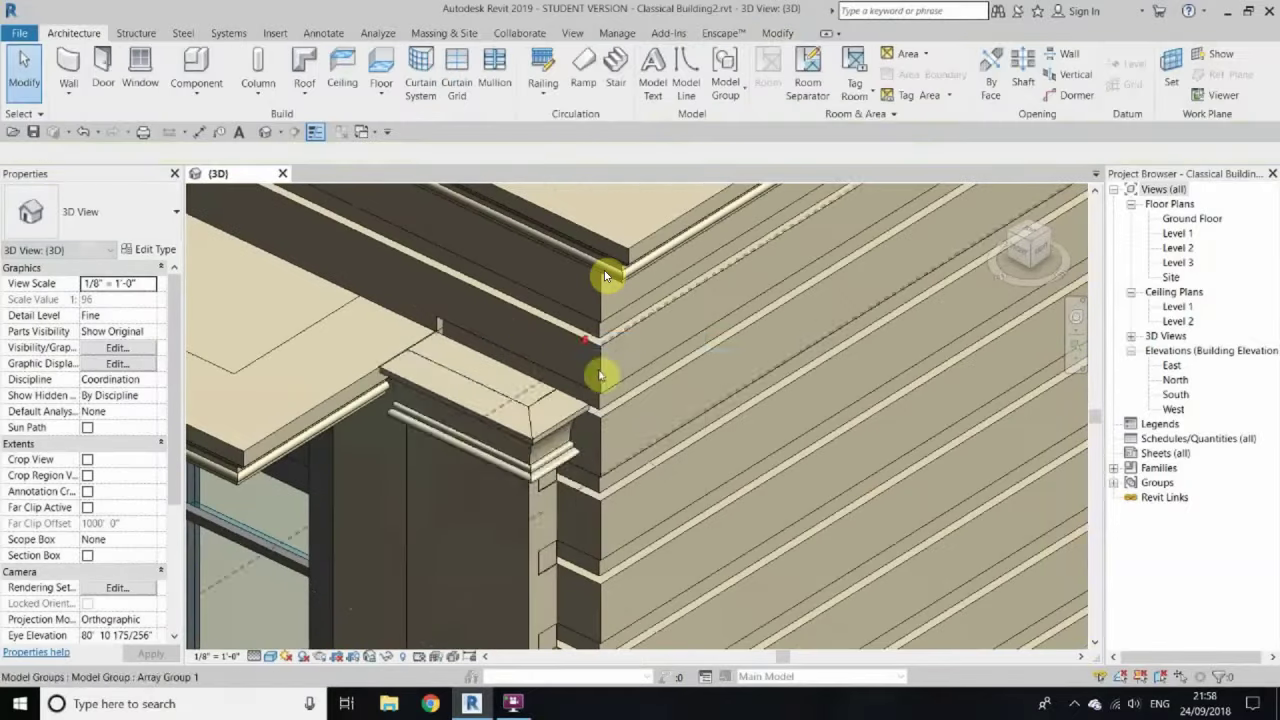
Step: Inspect the roof in 3D, then open the Level 1 floor plan for column placement
scroll(600, 371, "down", 3)
scroll(666, 411, "up", 2)
scroll(605, 276, "down", 3)
mouse_move(514, 380)
middle_mouse_down("shift")
mouse_move(537, 366)
mouse_move(563, 523)
middle_mouse_up("shift")
scroll(605, 276, "up", 4)
double_click(1178, 233)
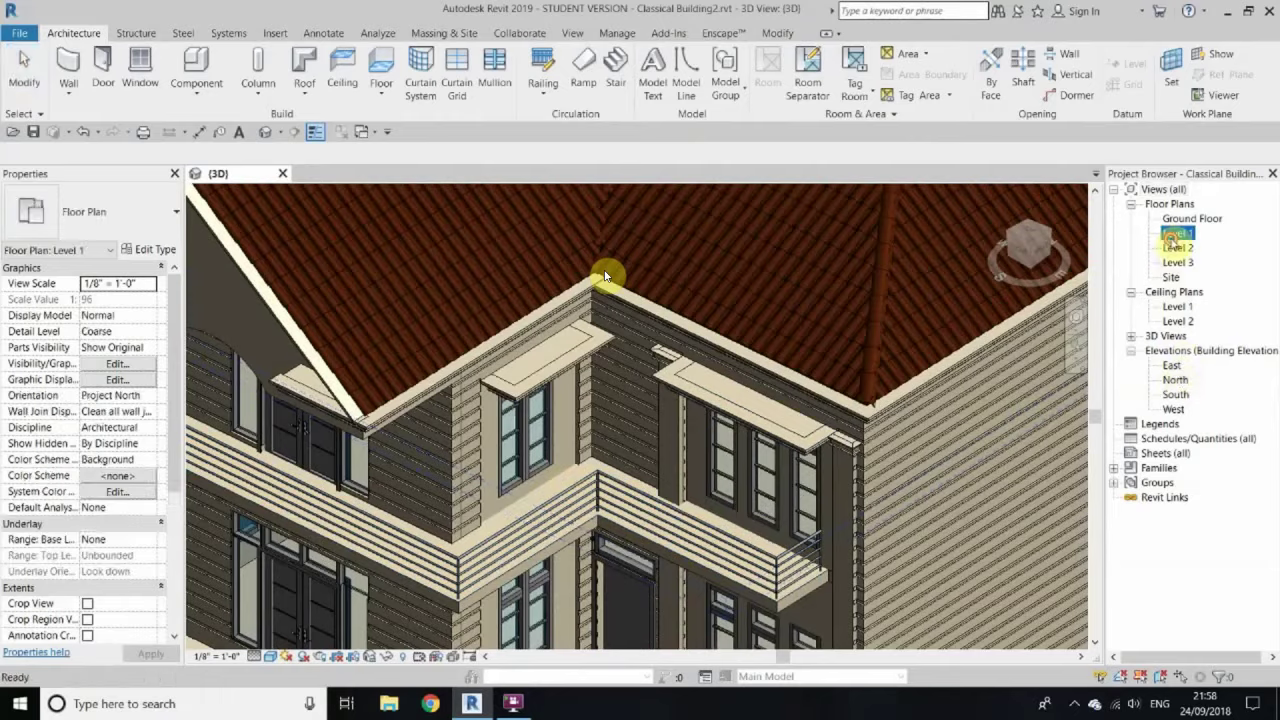
left_click(258, 65)
Step: Place a column in the Level 1 plan and review its type settings
left_click(604, 276)
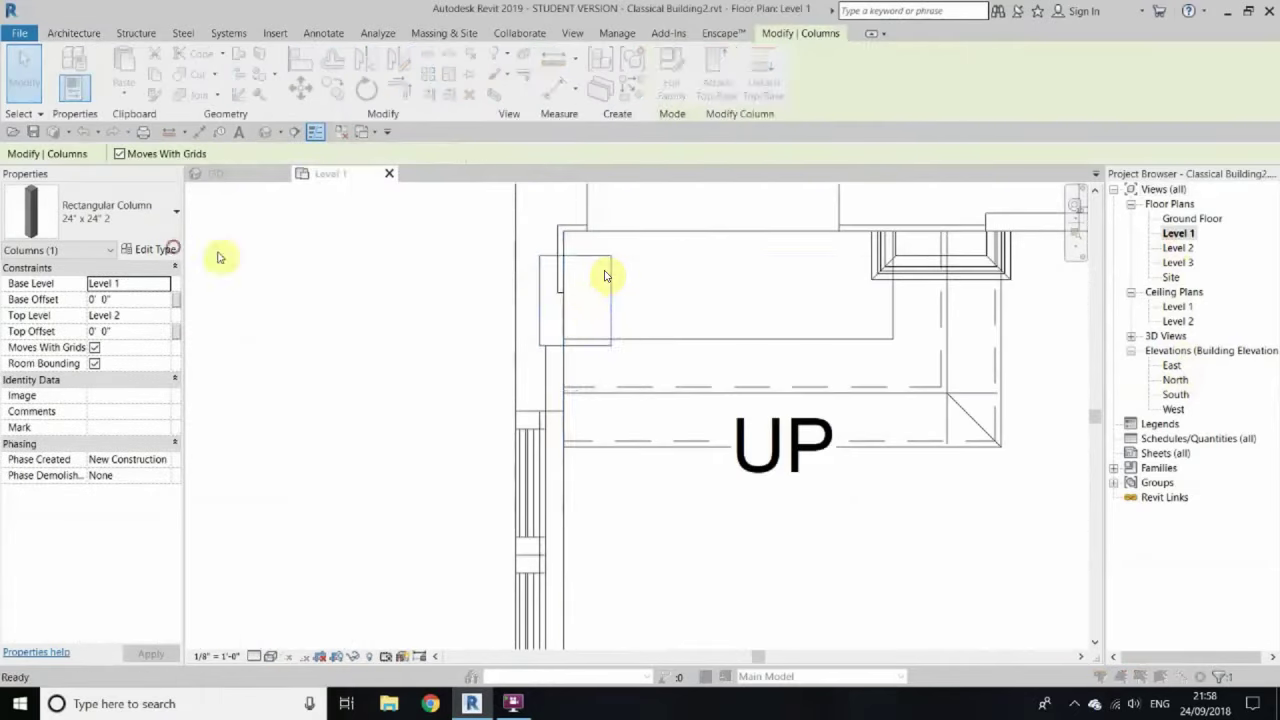
left_click(155, 249)
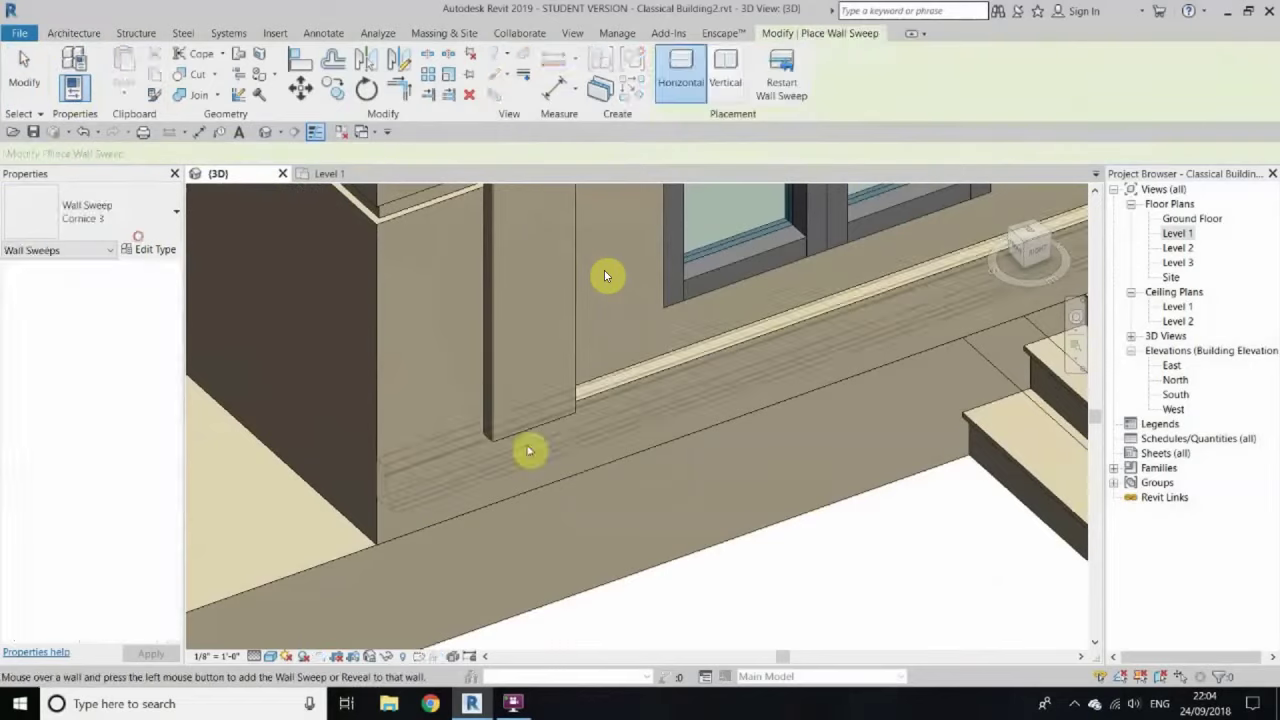
right_click(757, 287)
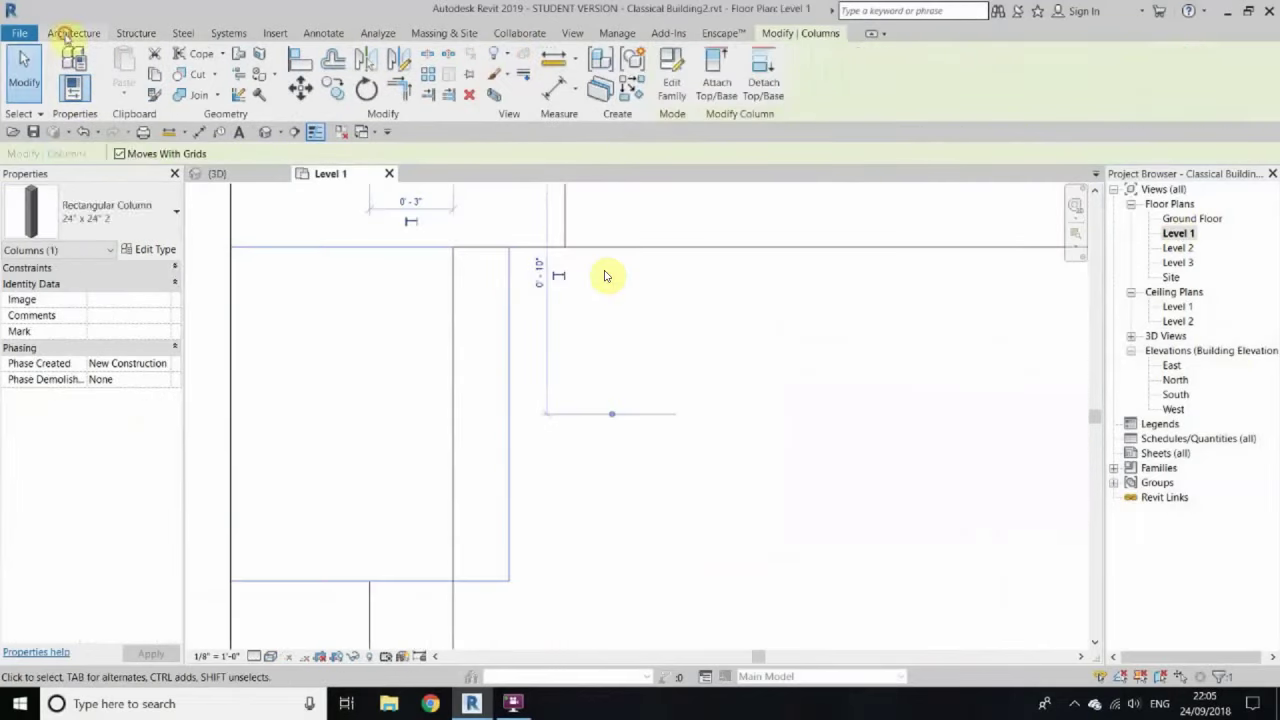
left_click(437, 153)
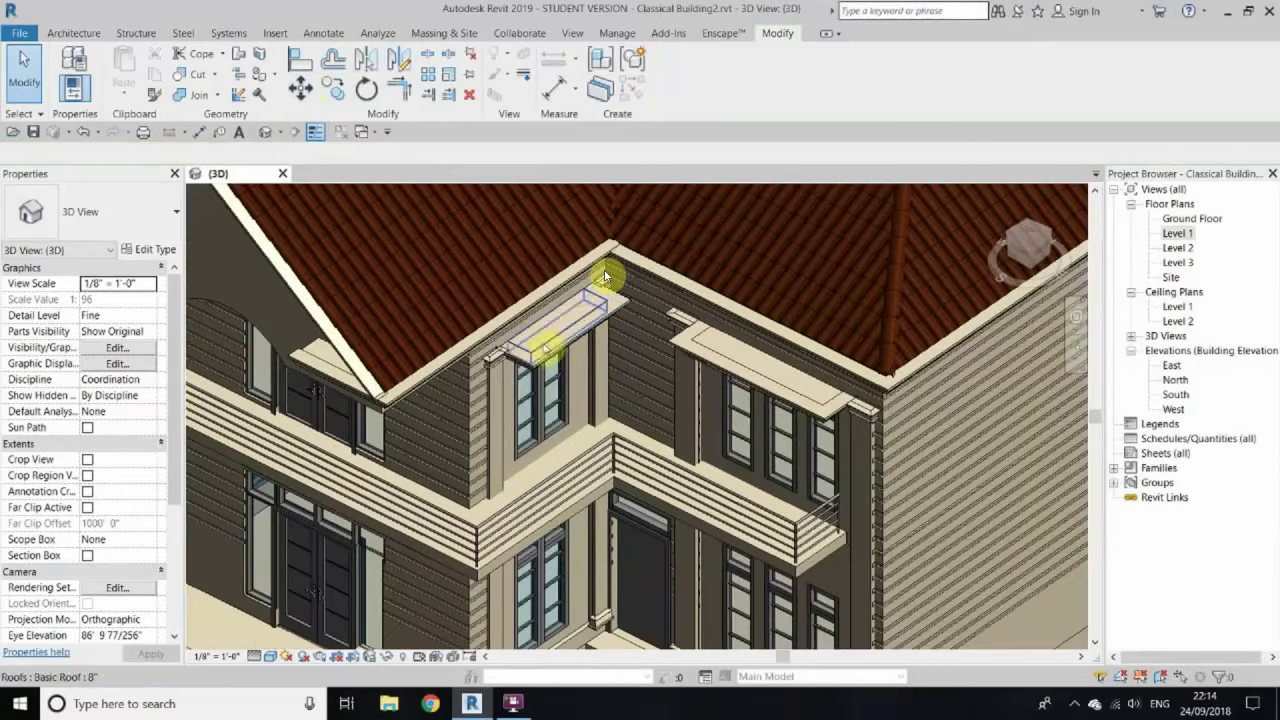
Step: In the South elevation, ungroup the arrayed reveal group on the pilaster
scroll(604, 275, "up", 2)
scroll(601, 360, "up", 2)
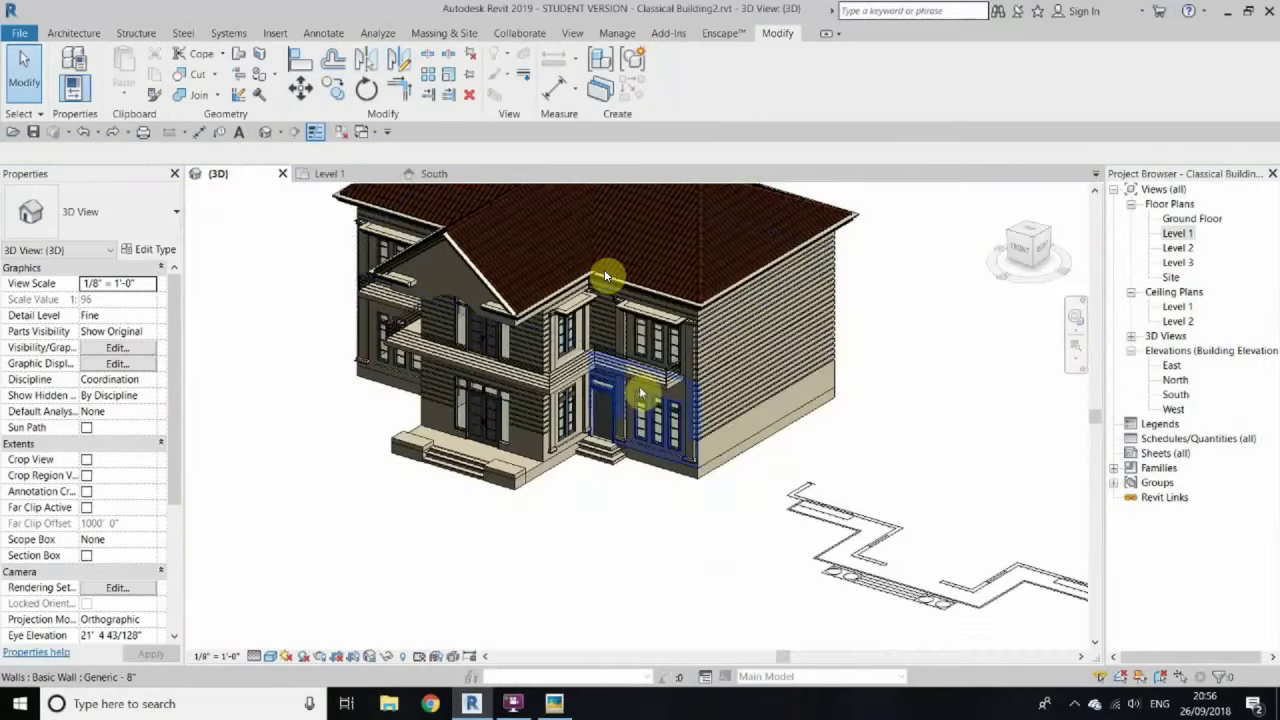
scroll(606, 276, "up", 5)
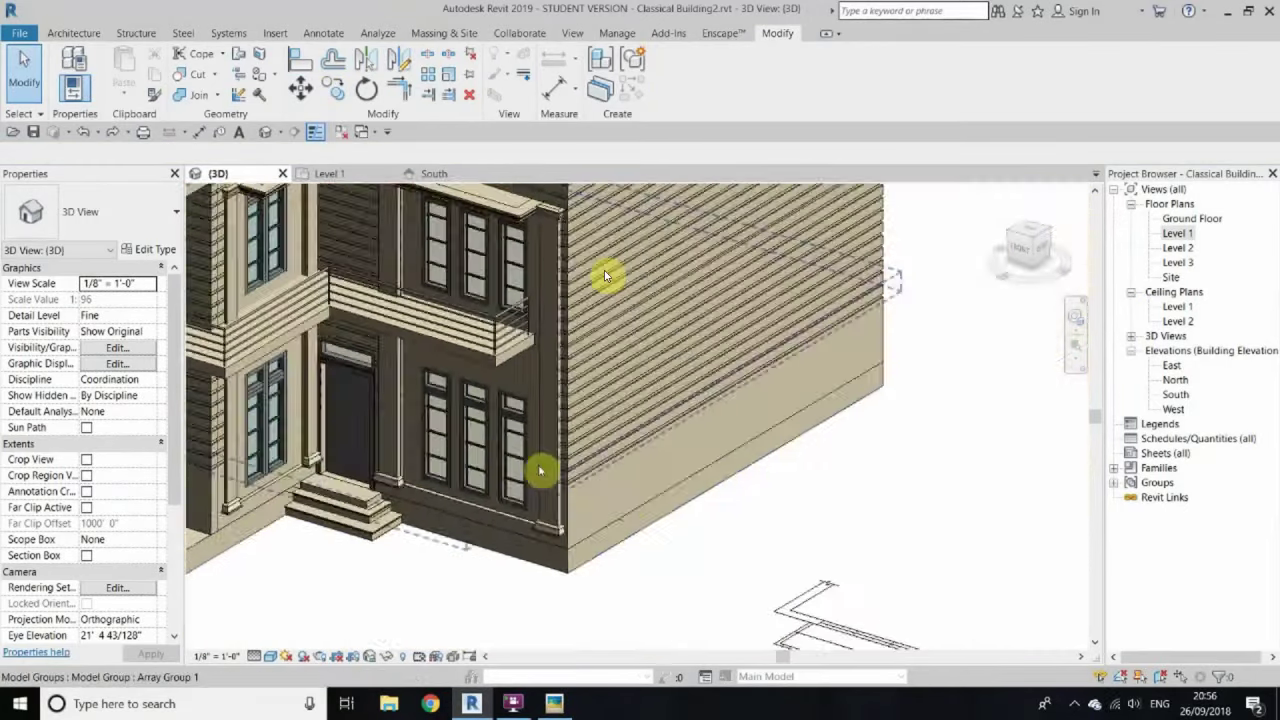
scroll(606, 275, "up", 3)
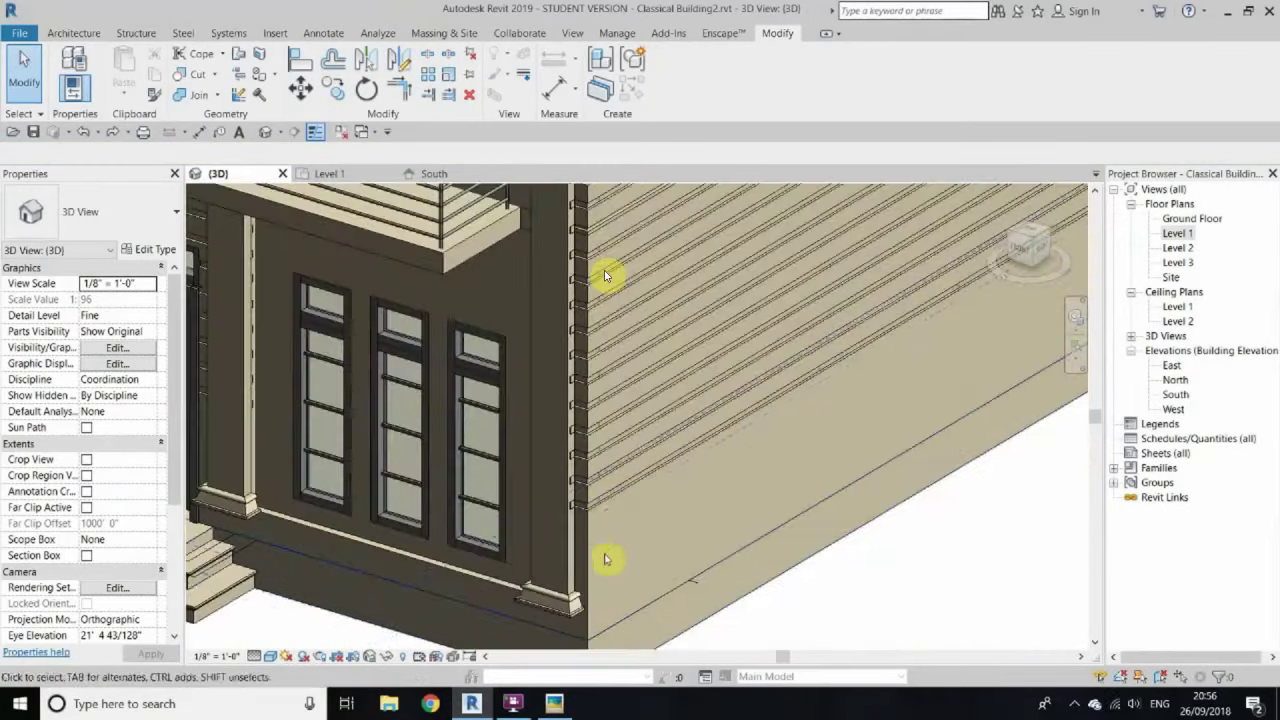
double_click(1176, 395)
left_click(645, 453)
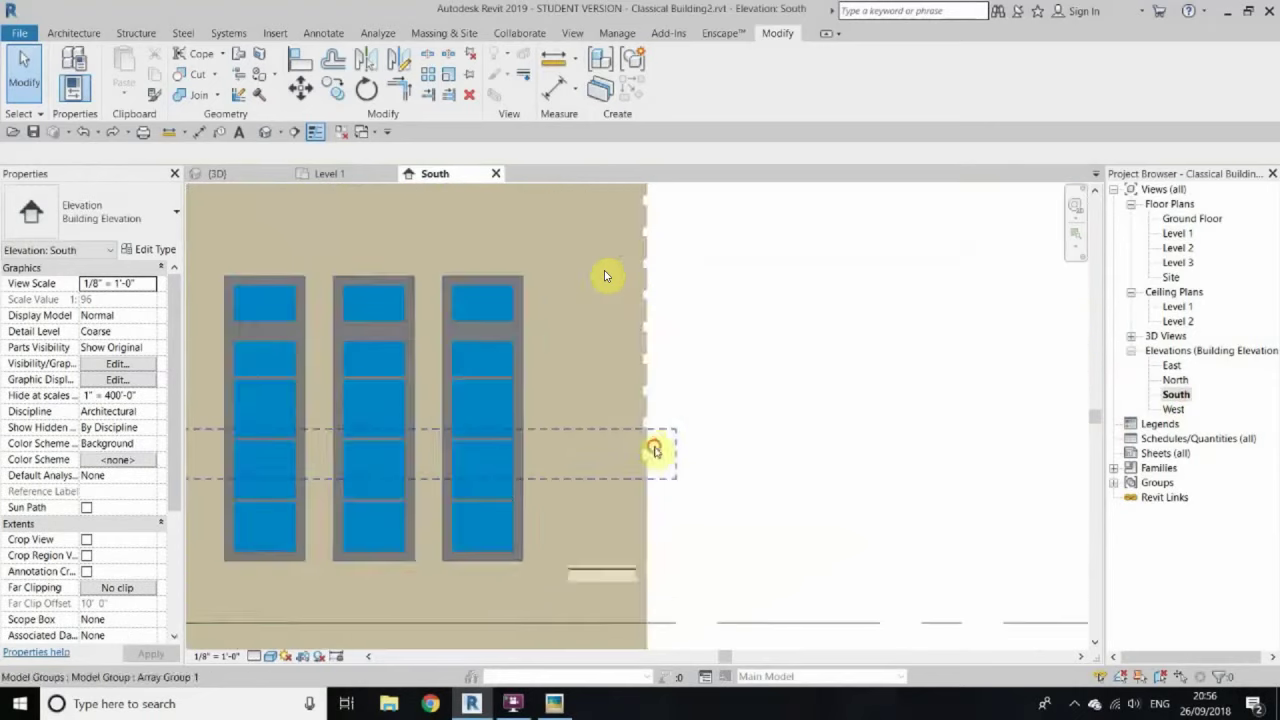
left_click(707, 86)
scroll(640, 452, "up", 2)
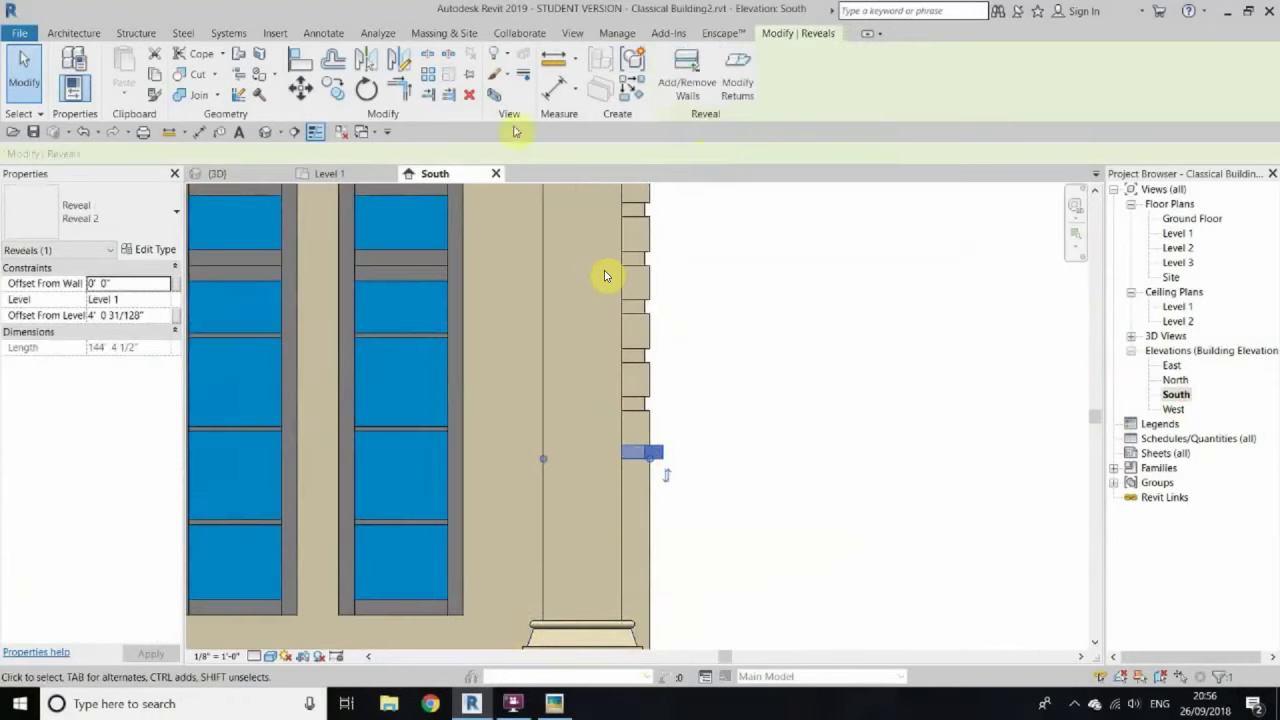
middle_click_drag(774, 430, 841, 297)
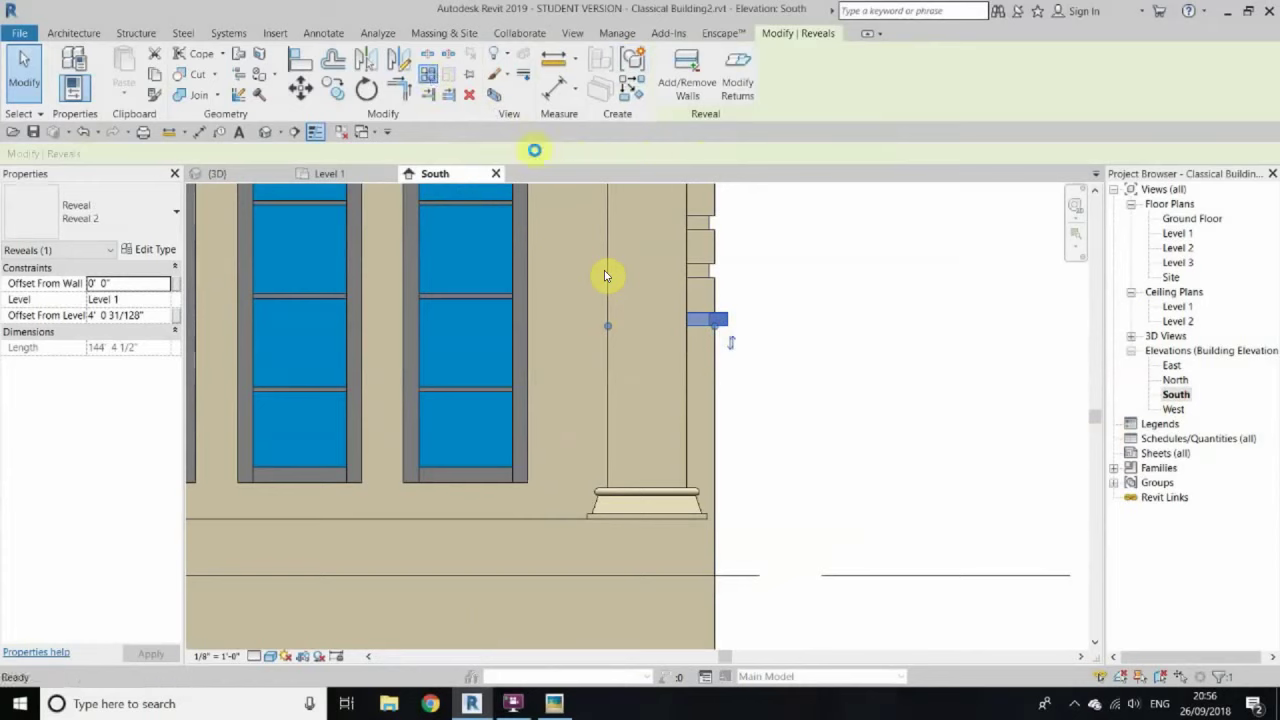
Step: Array the reveal into 4 copies with AR, then return to the 3D view
key("a")
key("r")
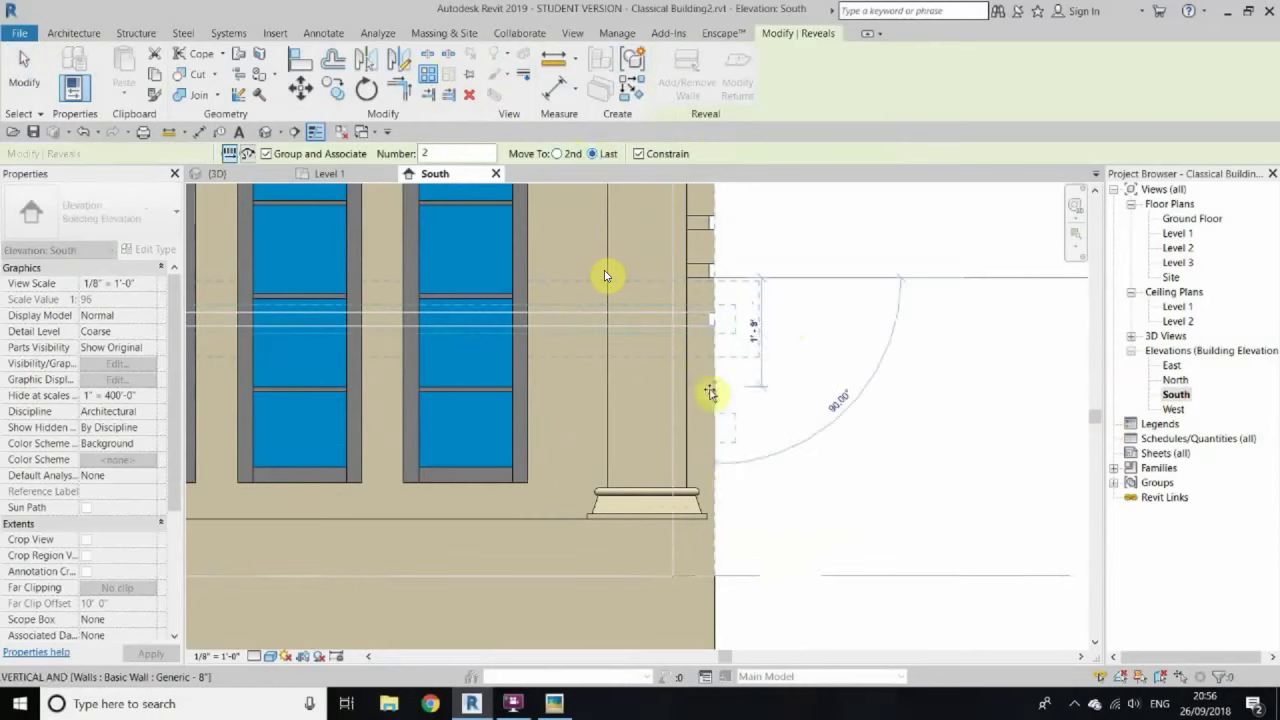
scroll(728, 449, "up", 3)
left_click(707, 486)
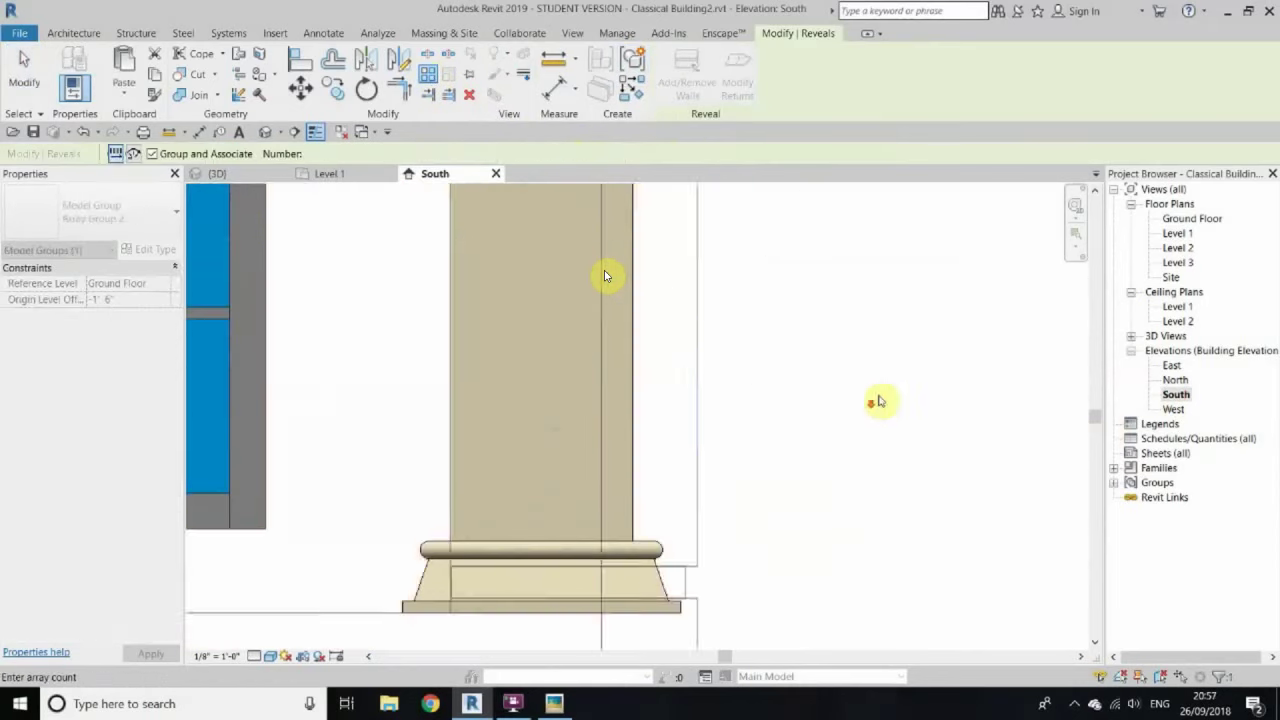
scroll(790, 370, "down", 4)
scroll(700, 370, "up", 2)
type("4")
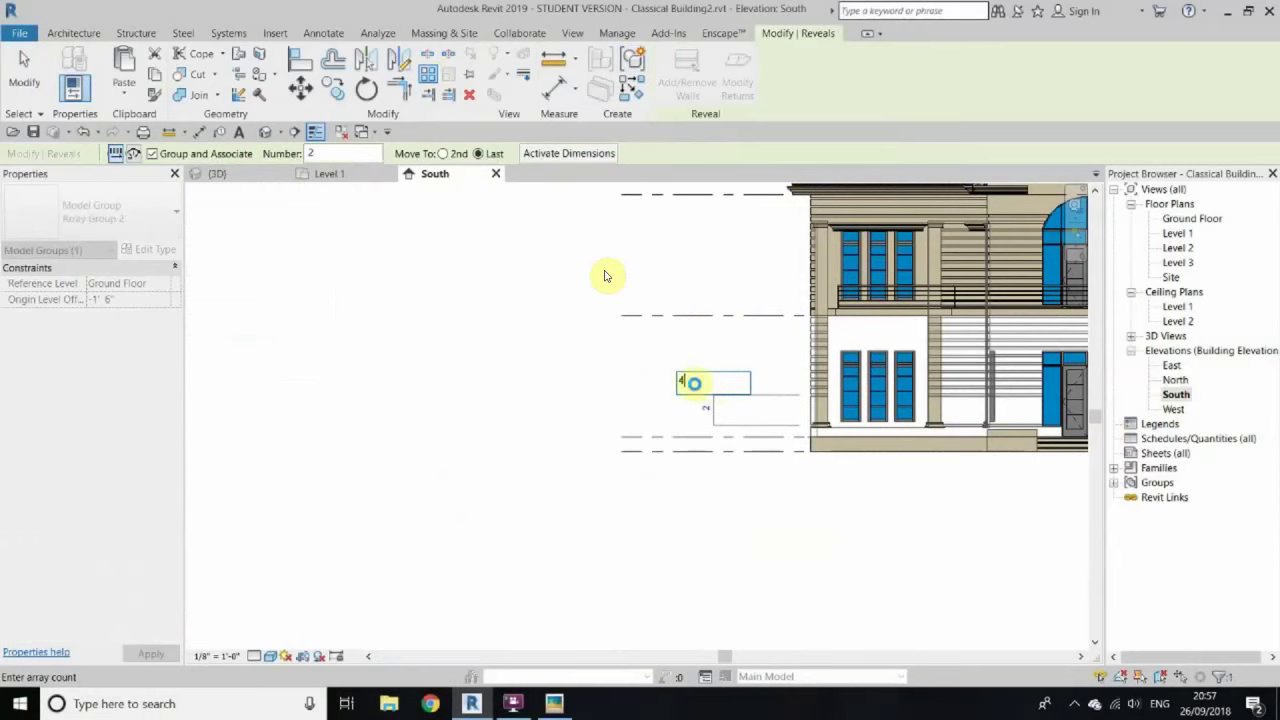
key("Return")
scroll(770, 407, "up", 3)
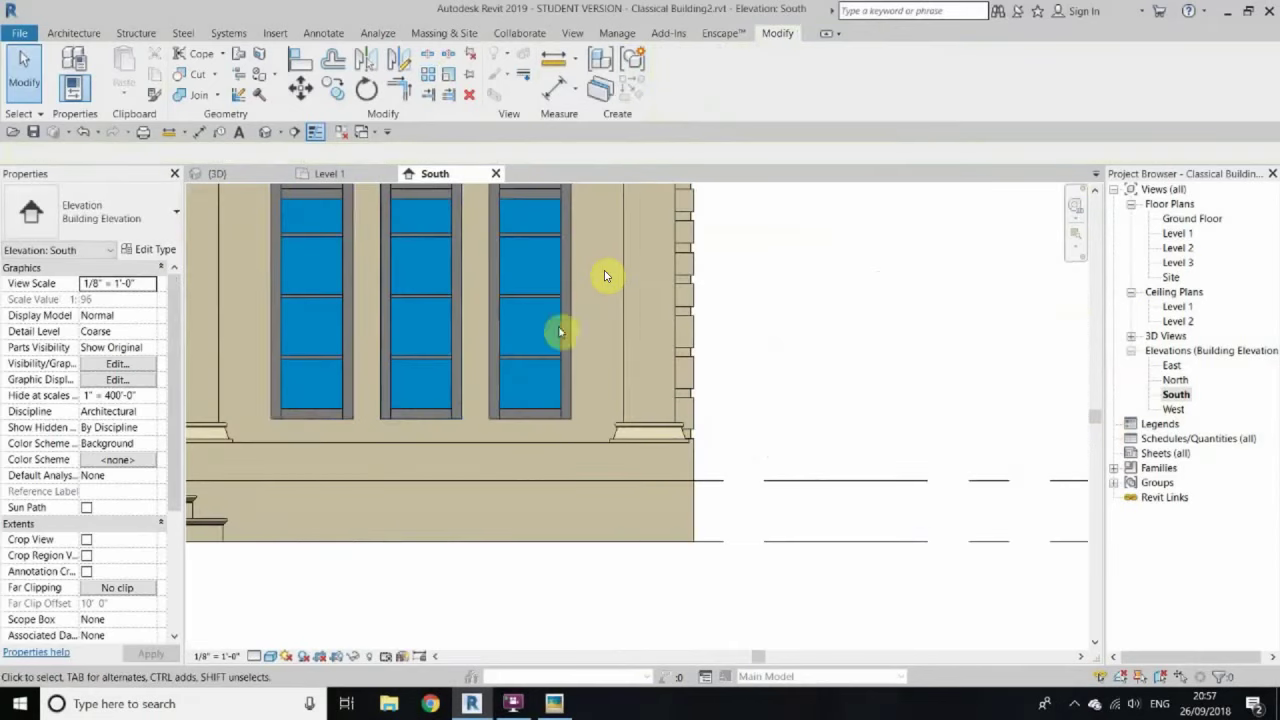
key("ctrl+Tab")
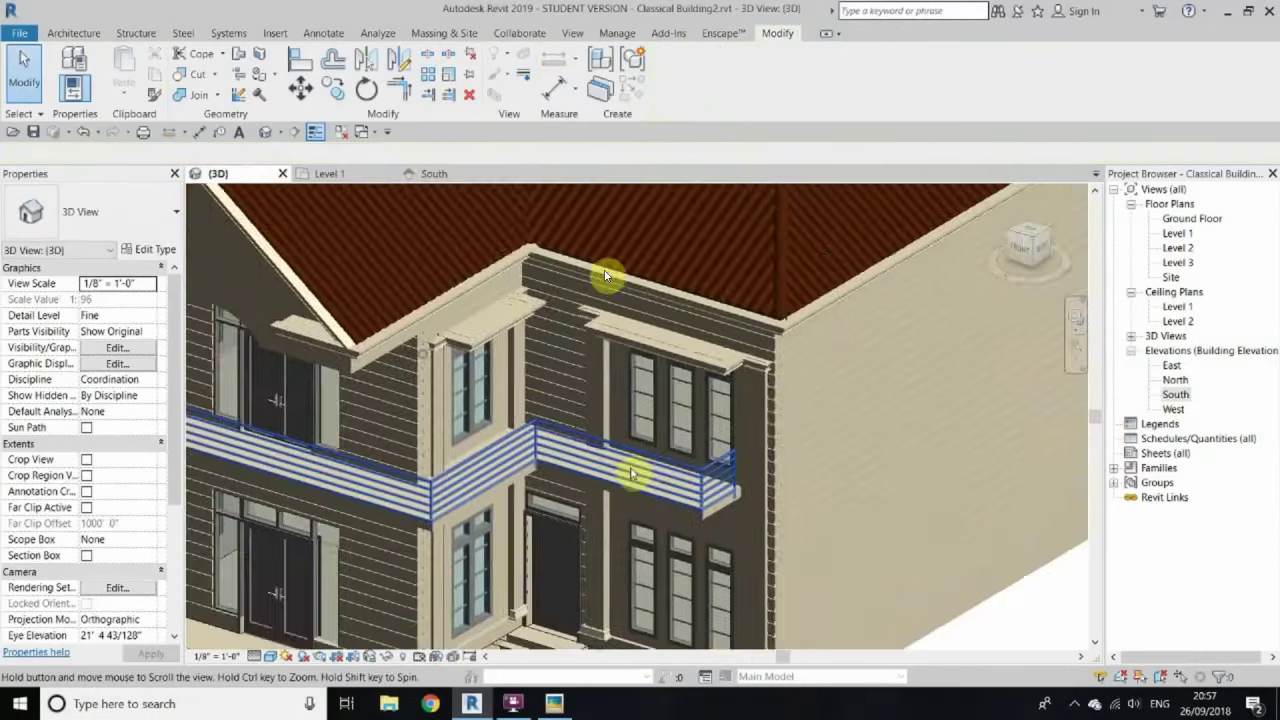
scroll(600, 525, "up", 5)
scroll(510, 512, "up", 2)
Step: Review the Level 1 floor boundary sketch near the entrance and exit the sketch
left_click(517, 491)
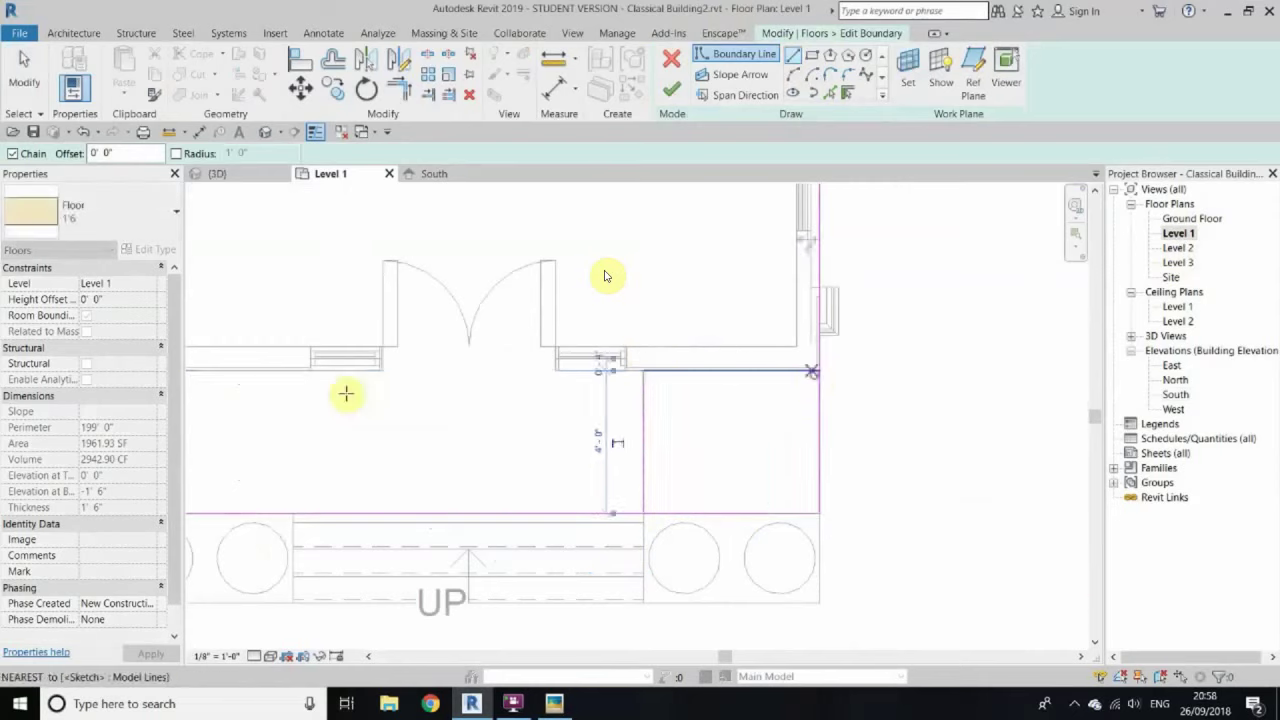
middle_click_drag(346, 393, 676, 473)
right_click(578, 249)
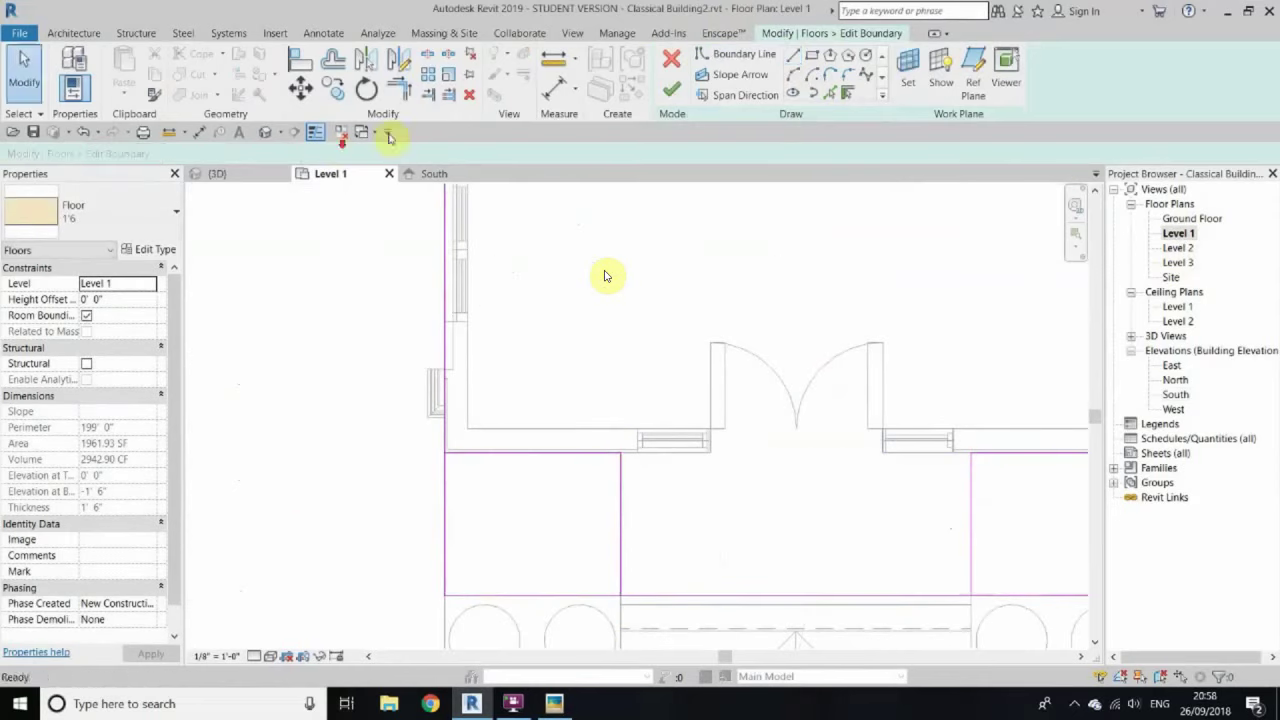
middle_click_drag(665, 598, 422, 515)
right_click(562, 365)
left_click(760, 348)
Step: Return to the 3D view and frame the entrance balcony, clearing the railing selection
key("ctrl+Tab")
scroll(540, 362, "down", 5)
scroll(529, 489, "up", 1)
scroll(586, 450, "up", 2)
scroll(618, 535, "up", 3)
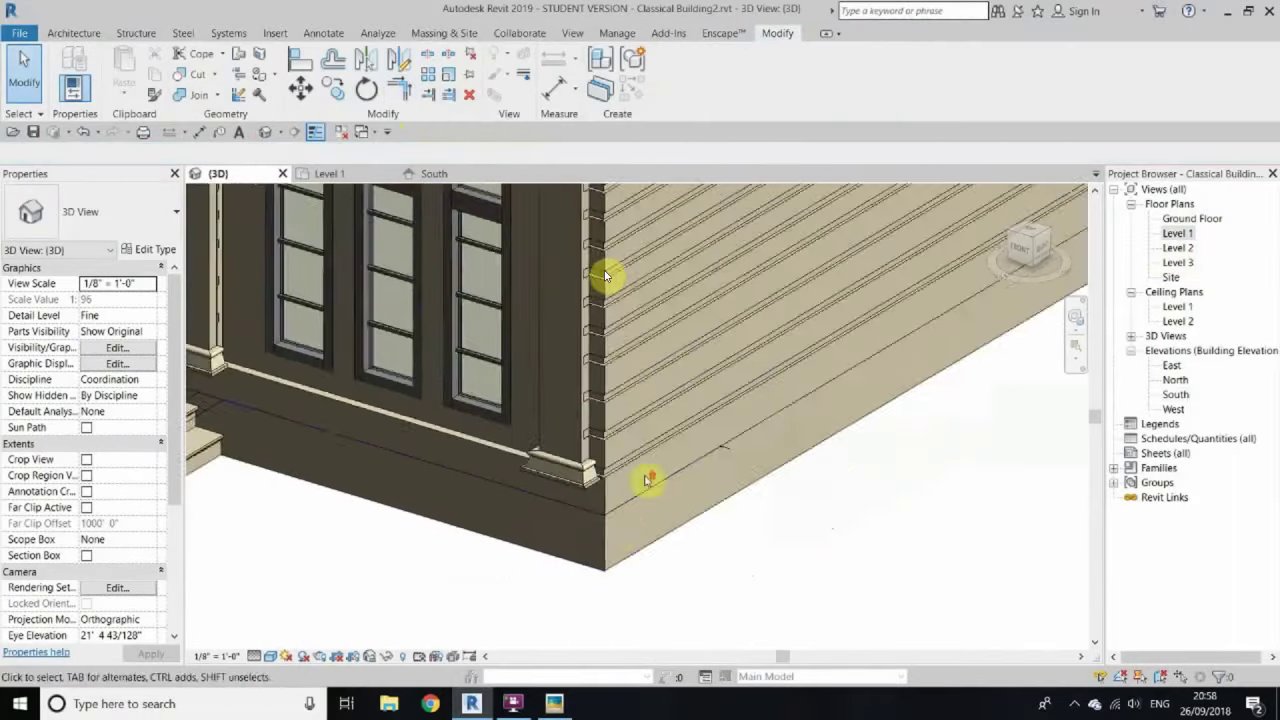
scroll(618, 535, "up", 2)
scroll(582, 574, "down", 3)
scroll(557, 486, "down", 2)
middle_click_drag(709, 480, 757, 571)
scroll(555, 305, "up", 2)
key("Escape")
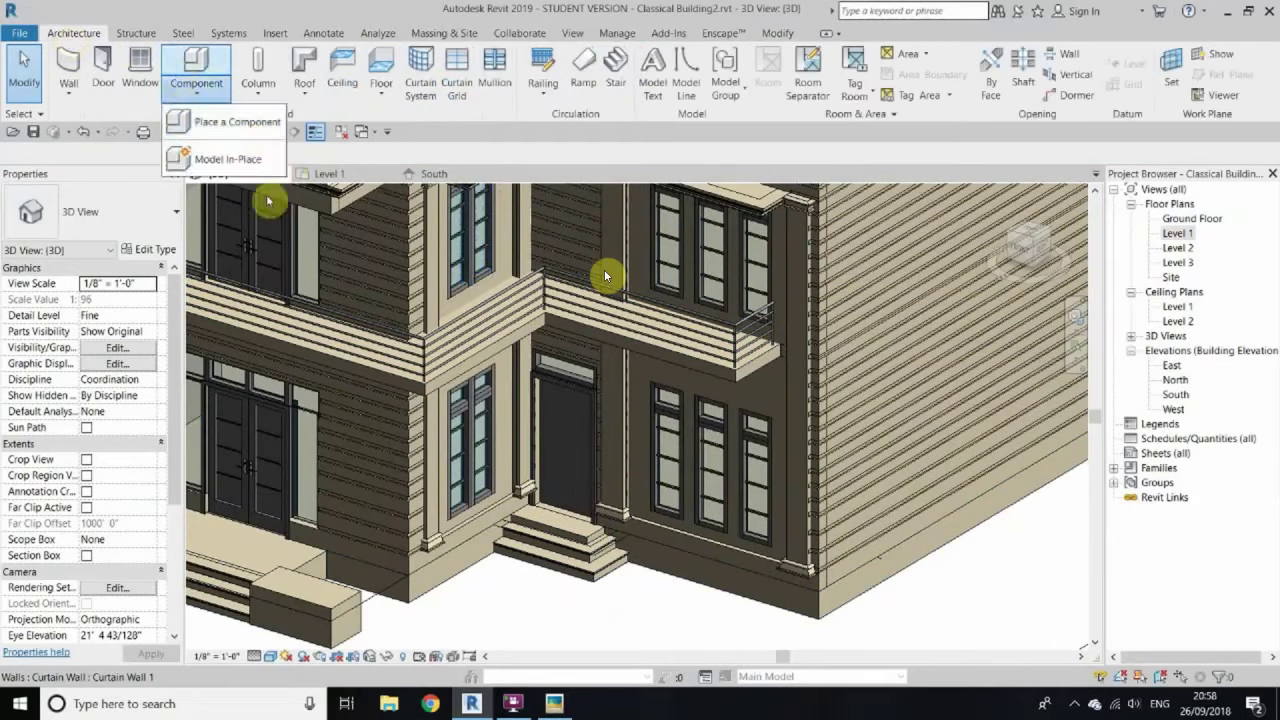
Step: Start a Walls-category in-place model with the default name
left_click(228, 159)
left_click(654, 530)
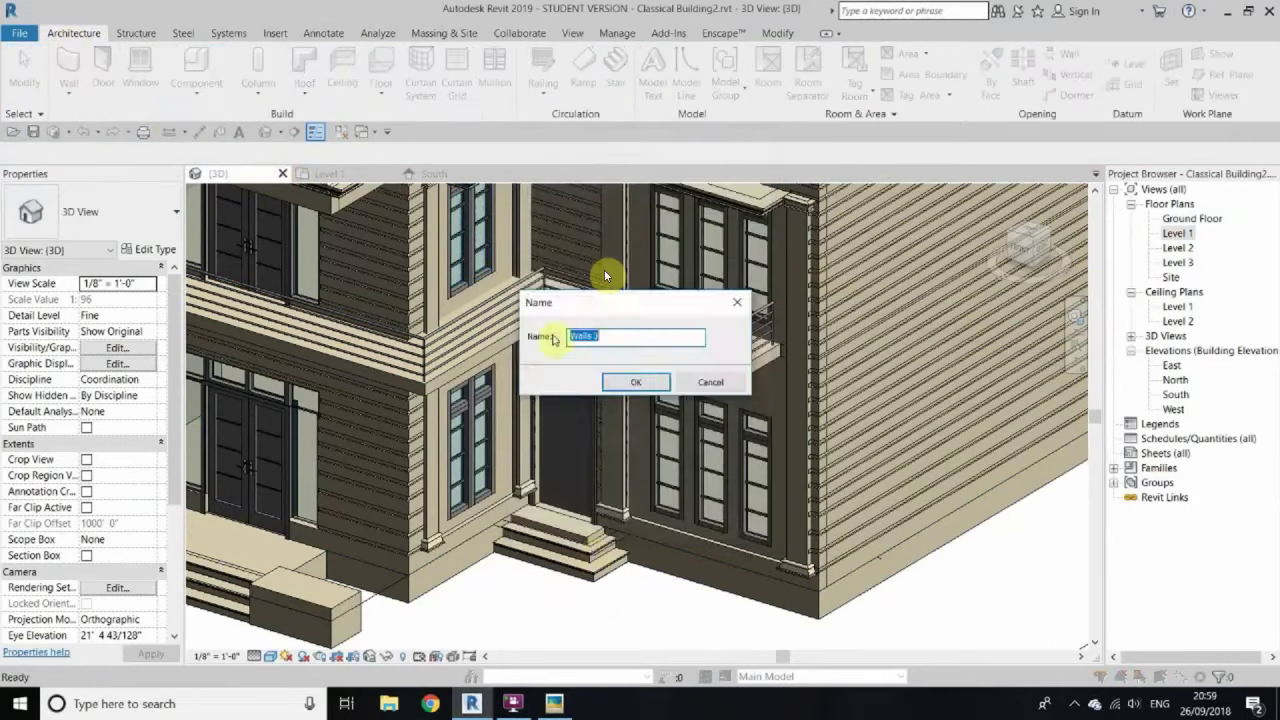
key("Return")
scroll(605, 275, "up", 3)
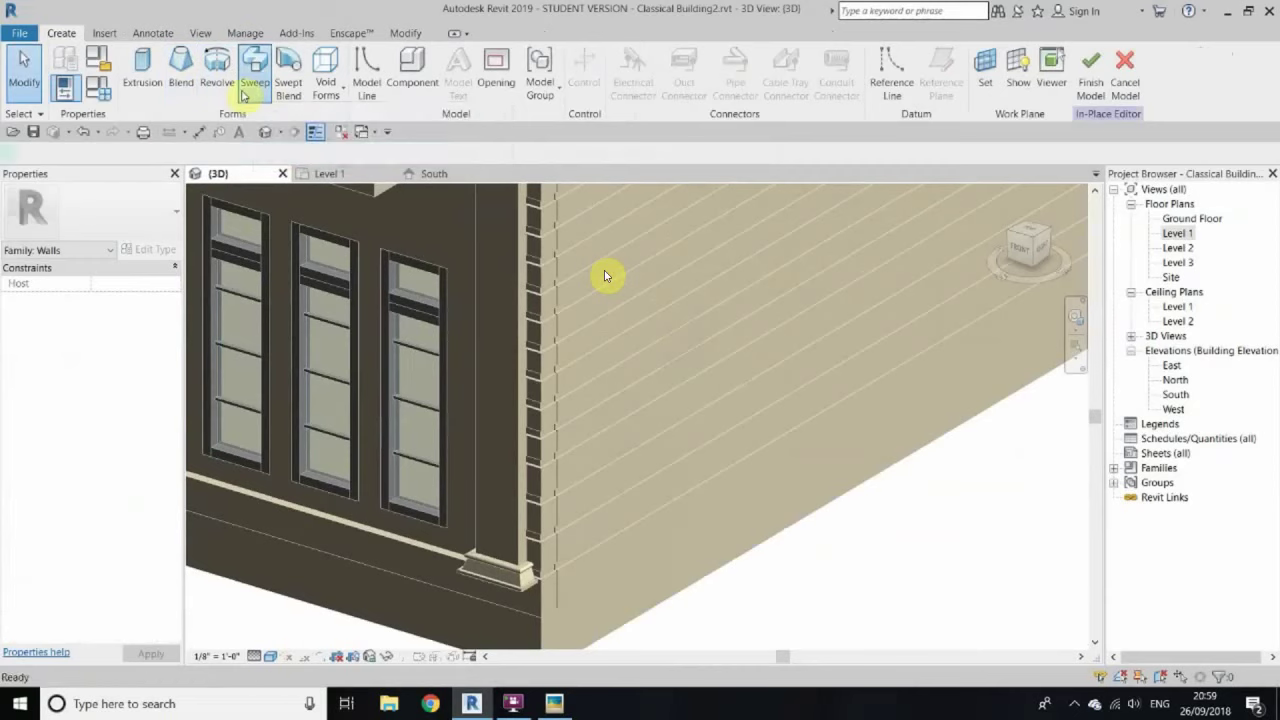
Step: Create a sweep whose path is picked along the building's base edges
left_click(243, 92)
left_click(740, 90)
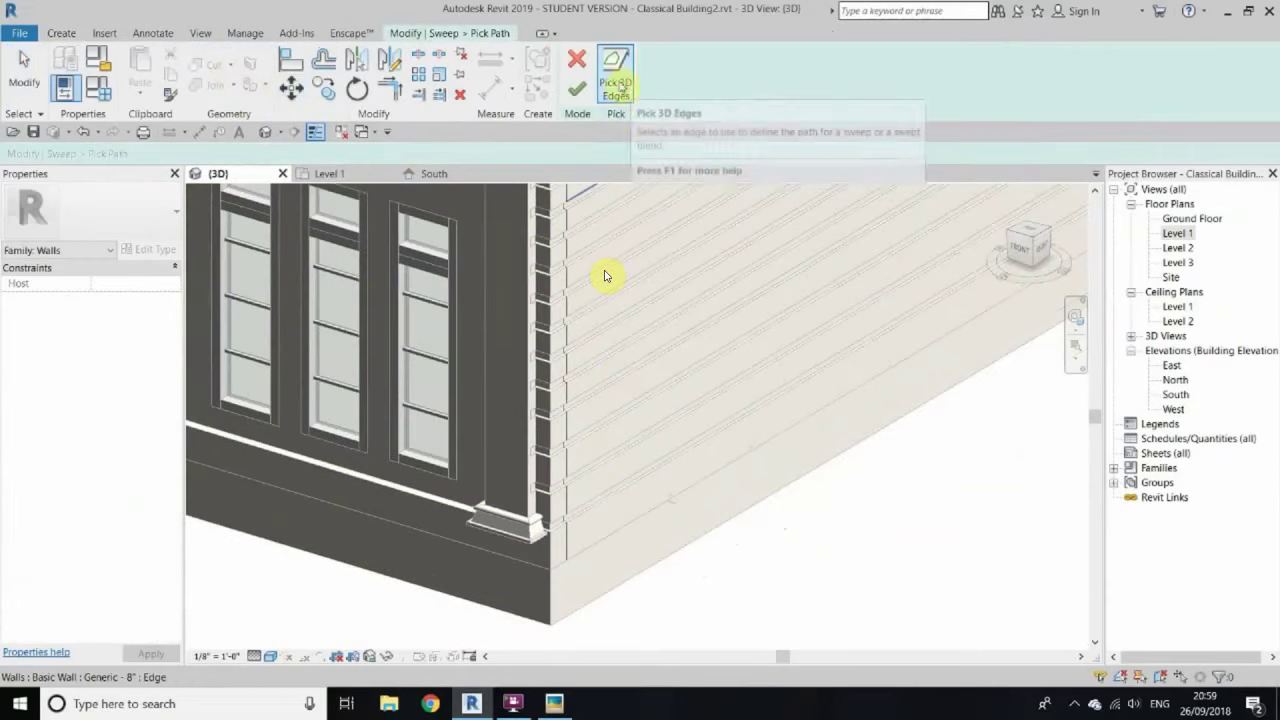
scroll(575, 447, "up", 3)
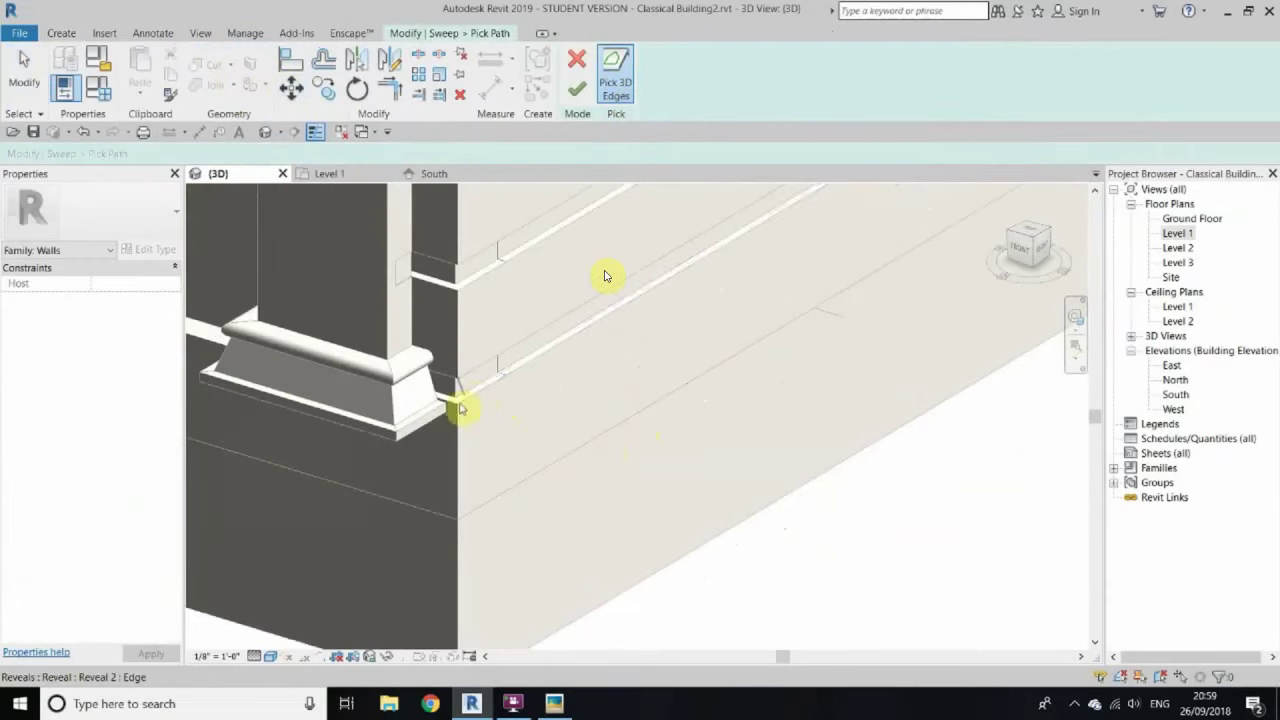
scroll(460, 408, "up", 2)
scroll(475, 381, "down", 3)
scroll(503, 306, "up", 3)
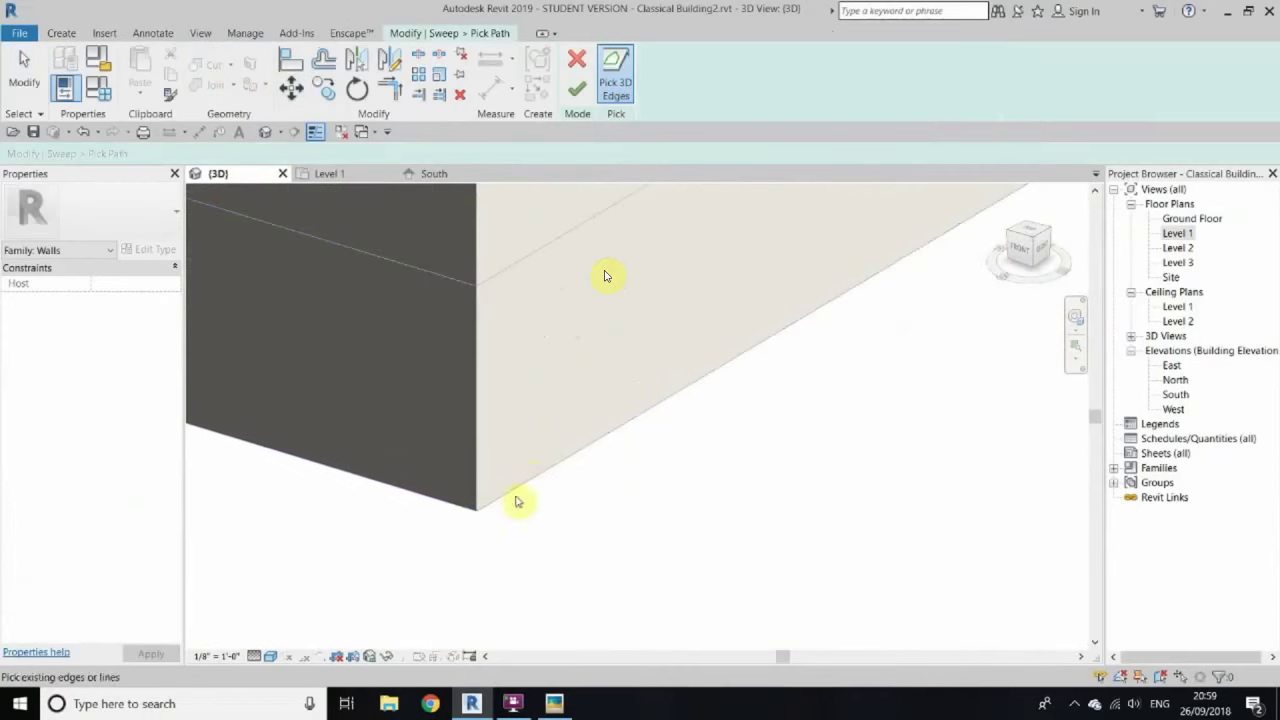
mouse_move(517, 480)
middle_mouse_down("shift")
mouse_move(437, 396)
mouse_move(743, 391)
mouse_move(654, 449)
mouse_move(549, 437)
mouse_move(490, 370)
mouse_move(357, 314)
mouse_move(437, 408)
mouse_move(663, 449)
mouse_move(515, 468)
middle_mouse_up("shift")
mouse_move(540, 357)
middle_mouse_down("shift")
mouse_move(709, 460)
mouse_move(737, 403)
mouse_move(366, 343)
mouse_move(670, 533)
mouse_move(480, 449)
mouse_move(518, 393)
middle_mouse_up("shift")
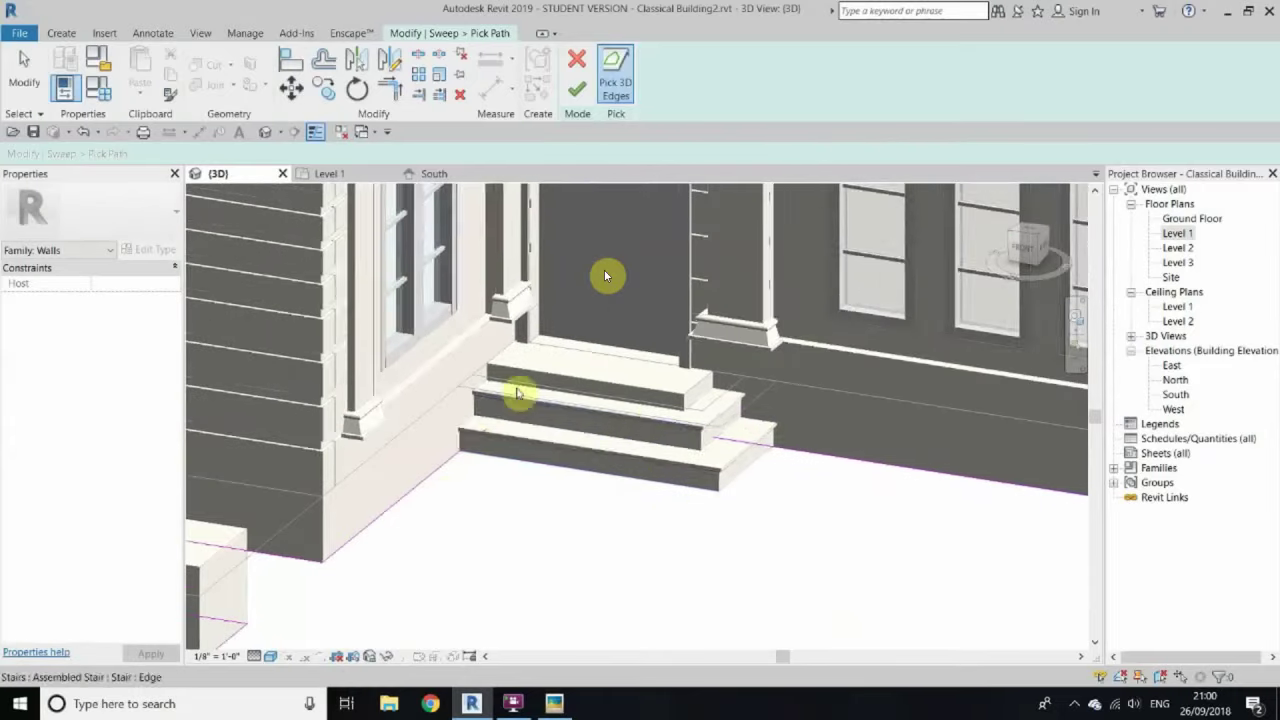
mouse_move(683, 420)
middle_mouse_down("shift")
mouse_move(846, 477)
mouse_move(603, 434)
mouse_move(534, 457)
mouse_move(614, 213)
middle_mouse_up("shift")
left_click(577, 88)
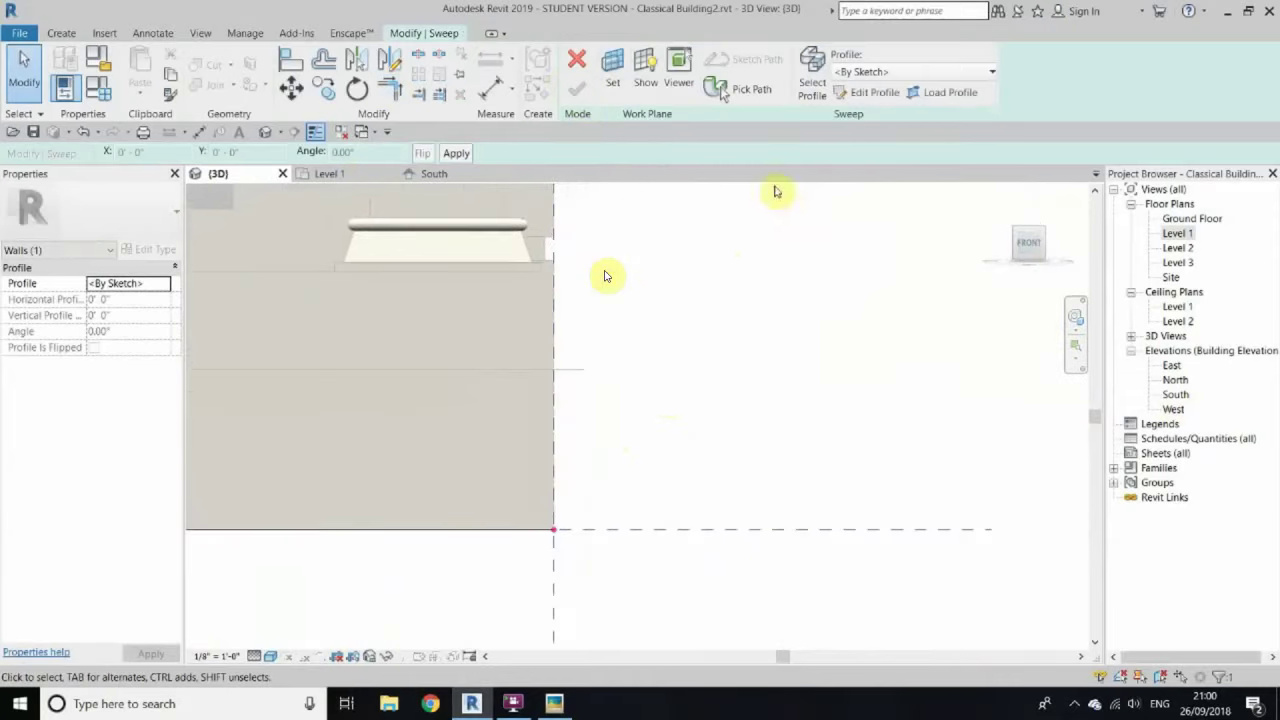
Step: Sketch the profile's lines and half-round arc at the wall corner
left_click(607, 57)
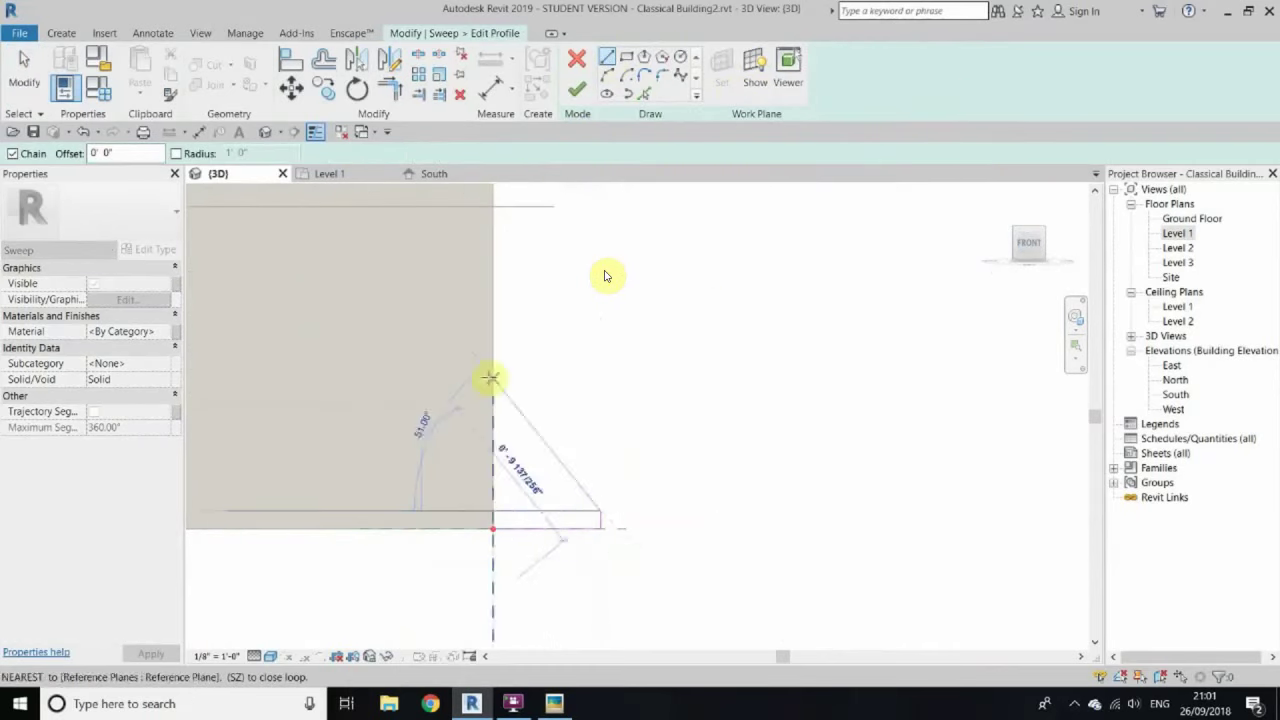
right_click(605, 382)
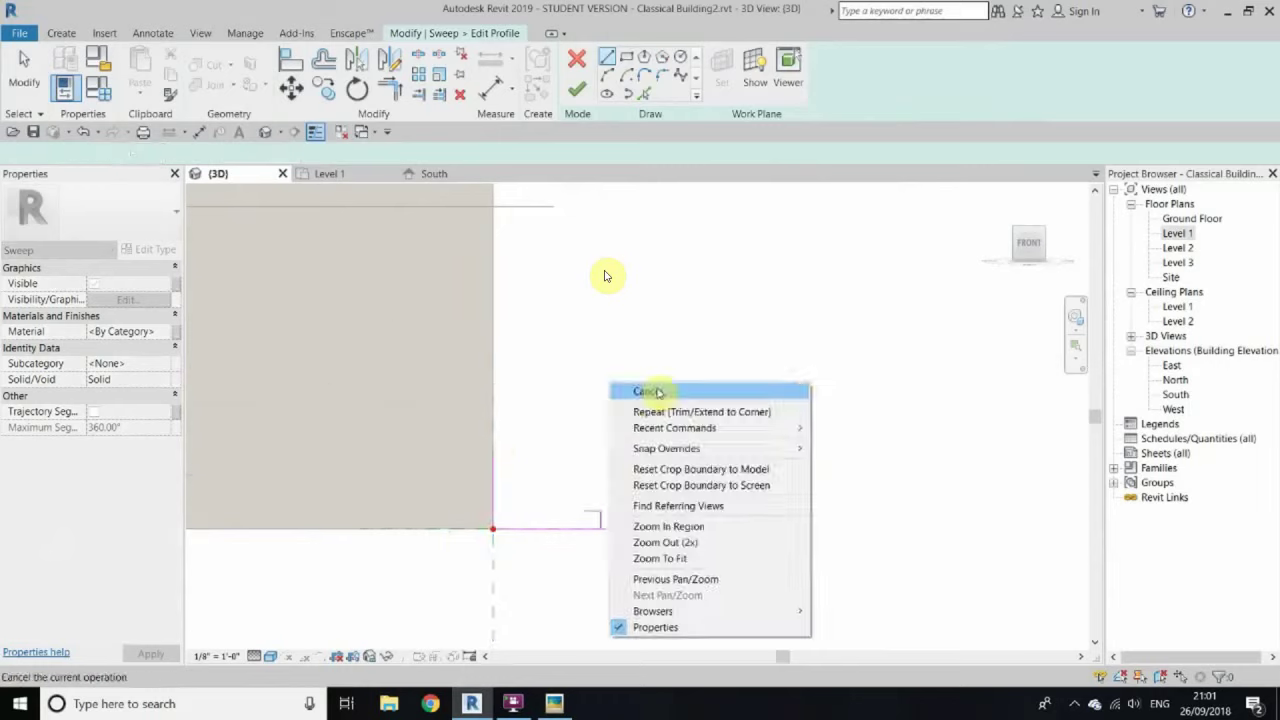
left_click(640, 394)
left_click_drag(599, 522, 529, 522)
left_click(607, 57)
left_click(457, 430)
scroll(505, 472, "up", 2)
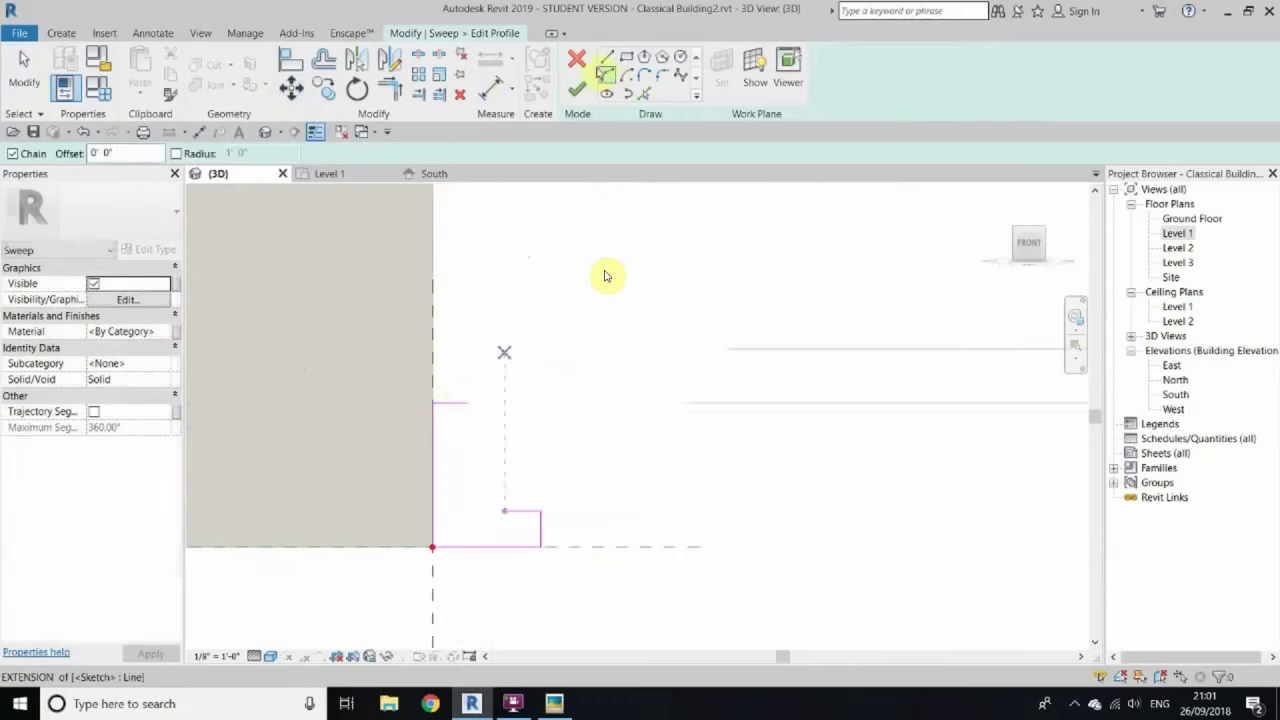
right_click(565, 345)
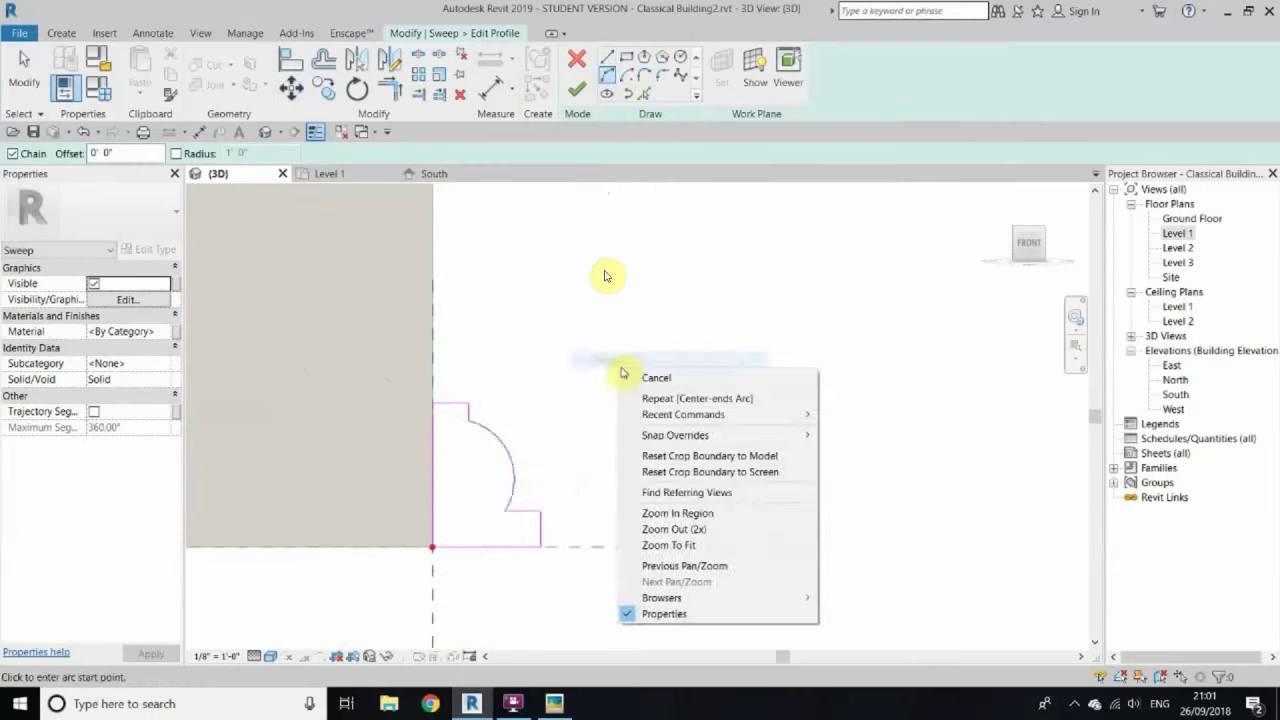
left_click(623, 509)
scroll(565, 436, "down", 3)
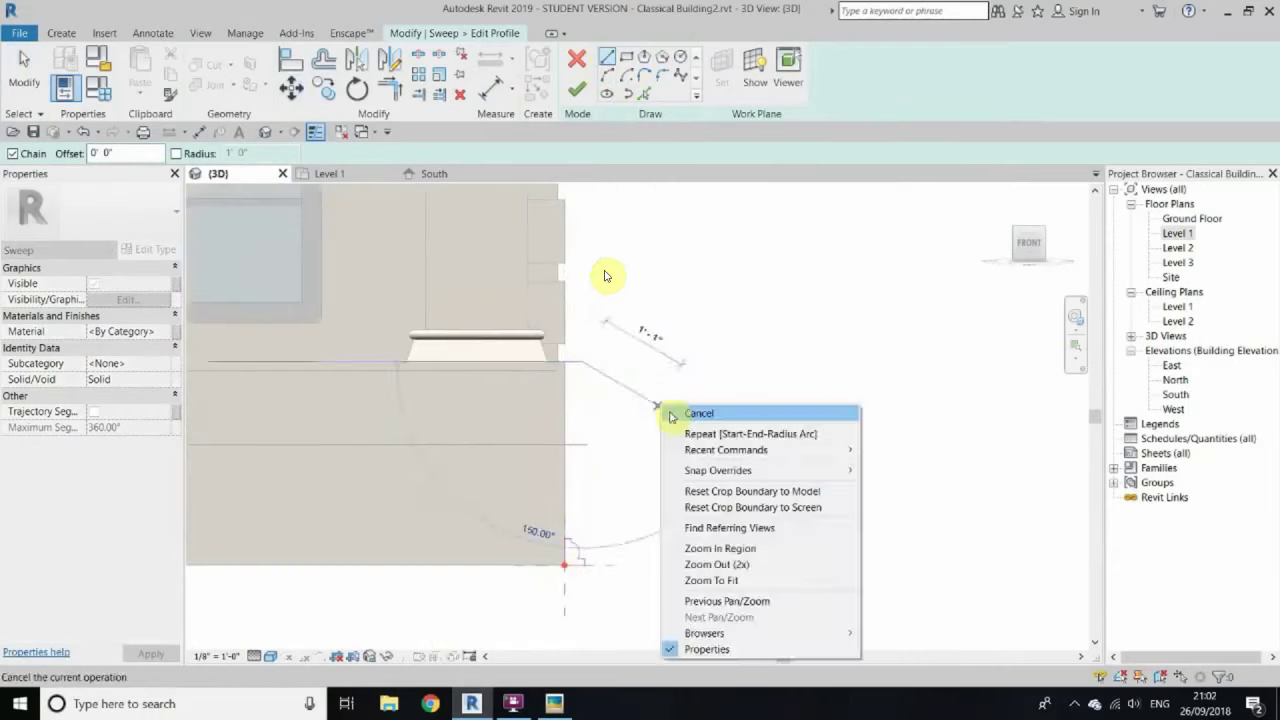
scroll(690, 380, "up", 2)
Step: Offset a profile line and trim the corners into a stepped outline
key("t")
key("r")
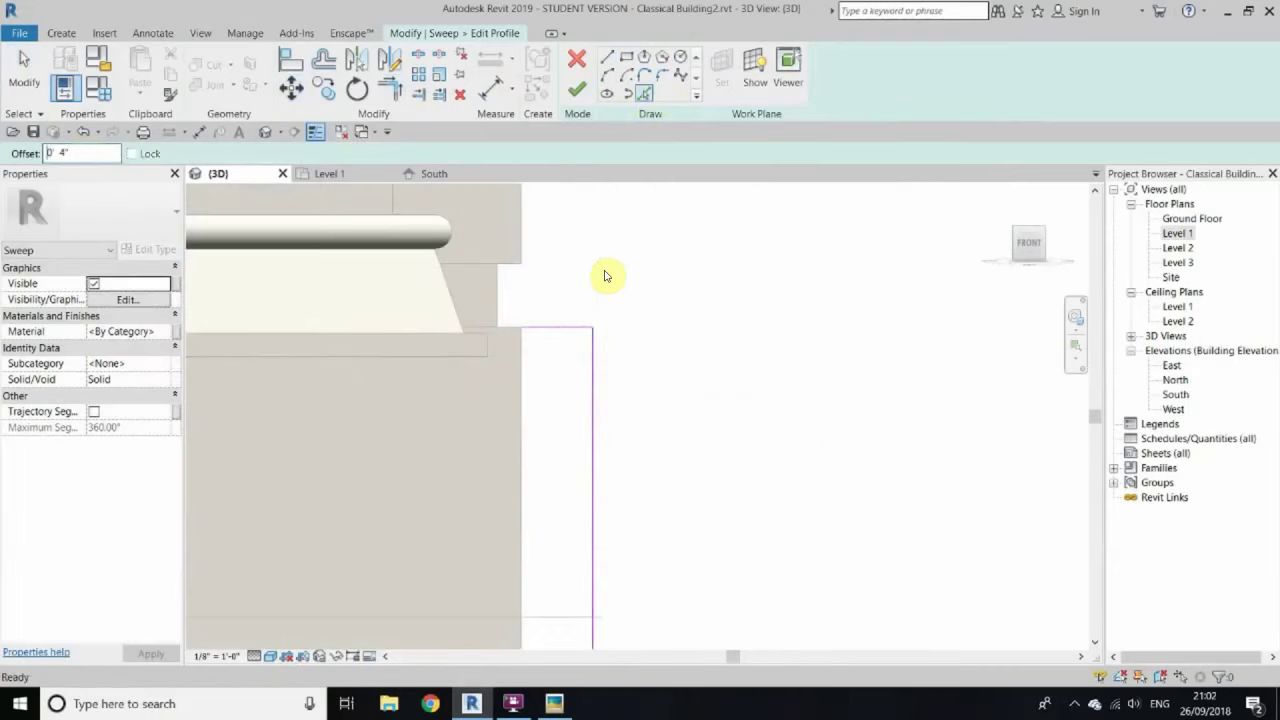
left_click(558, 334)
scroll(600, 342, "up", 2)
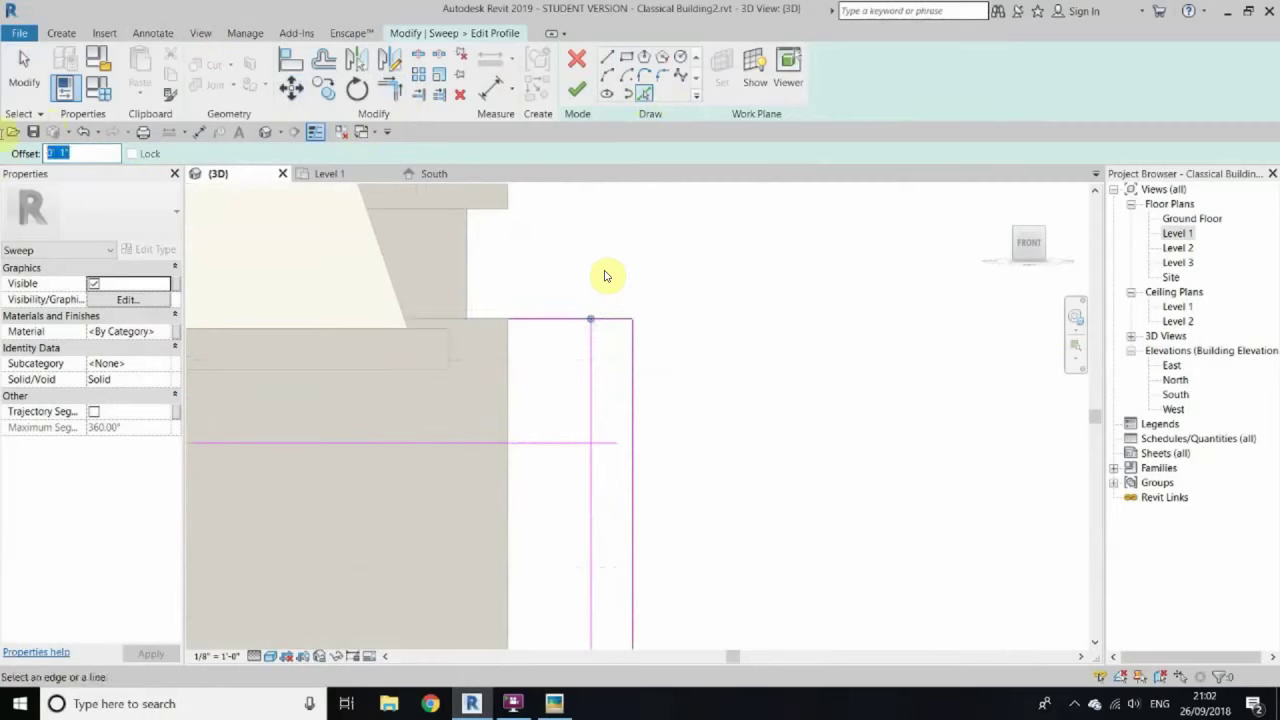
scroll(582, 218, "up", 2)
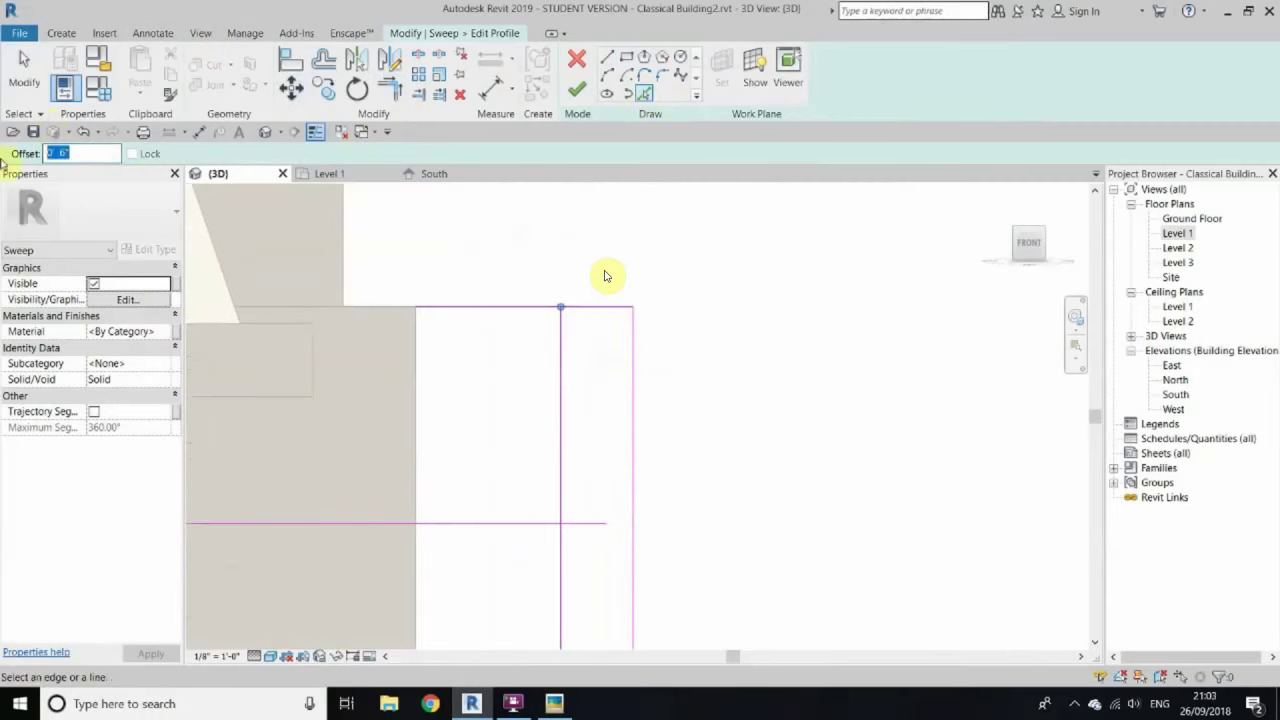
left_click(561, 512)
left_click(590, 343)
right_click(745, 385)
left_click(752, 392)
left_click(389, 88)
right_click(686, 360)
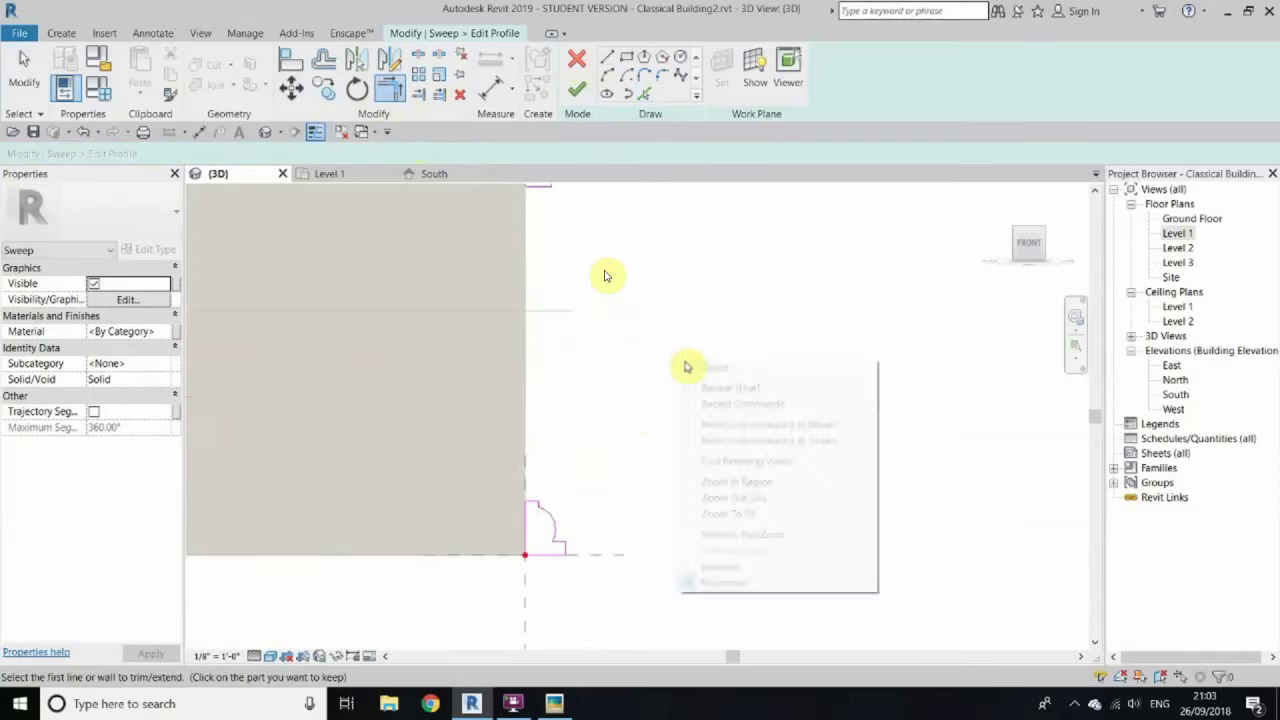
left_click(705, 366)
scroll(487, 271, "down", 3)
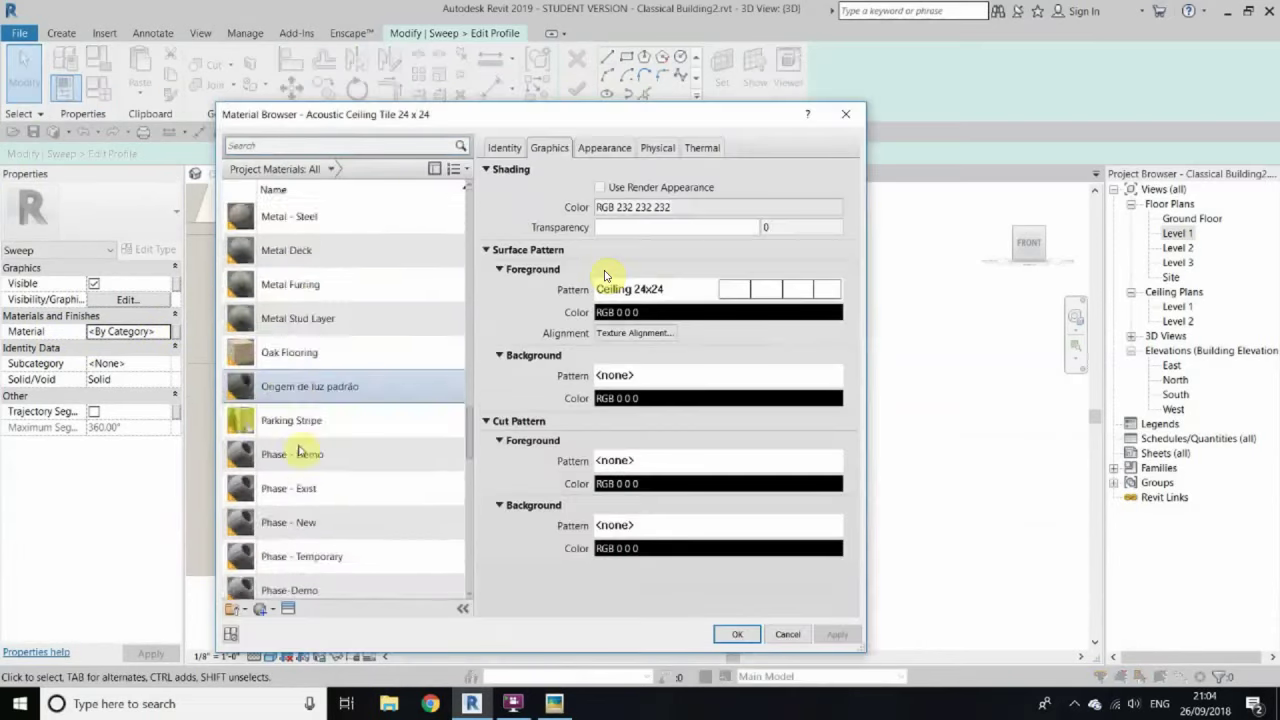
Step: Duplicate the Wall material as Wall(1), tint it grey RGB 130 130 130, and apply it to the sweep
scroll(300, 450, "down", 5)
right_click(272, 513)
left_click(295, 535)
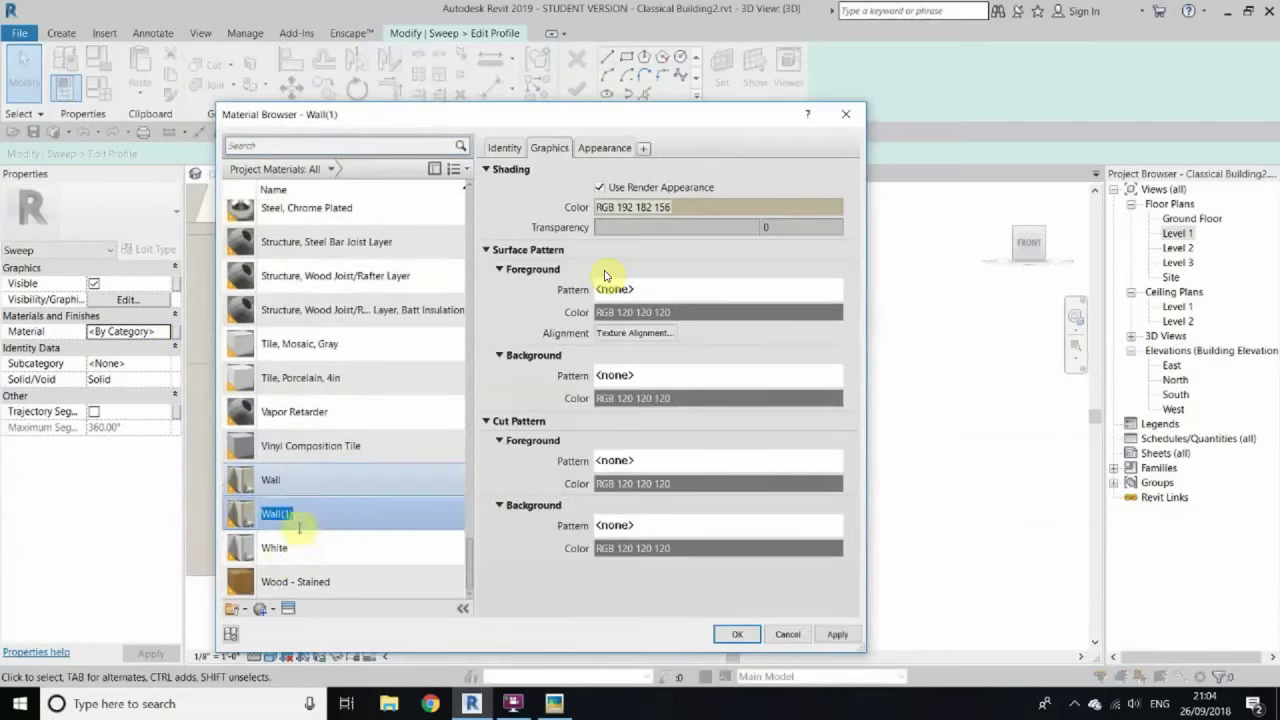
left_click(604, 147)
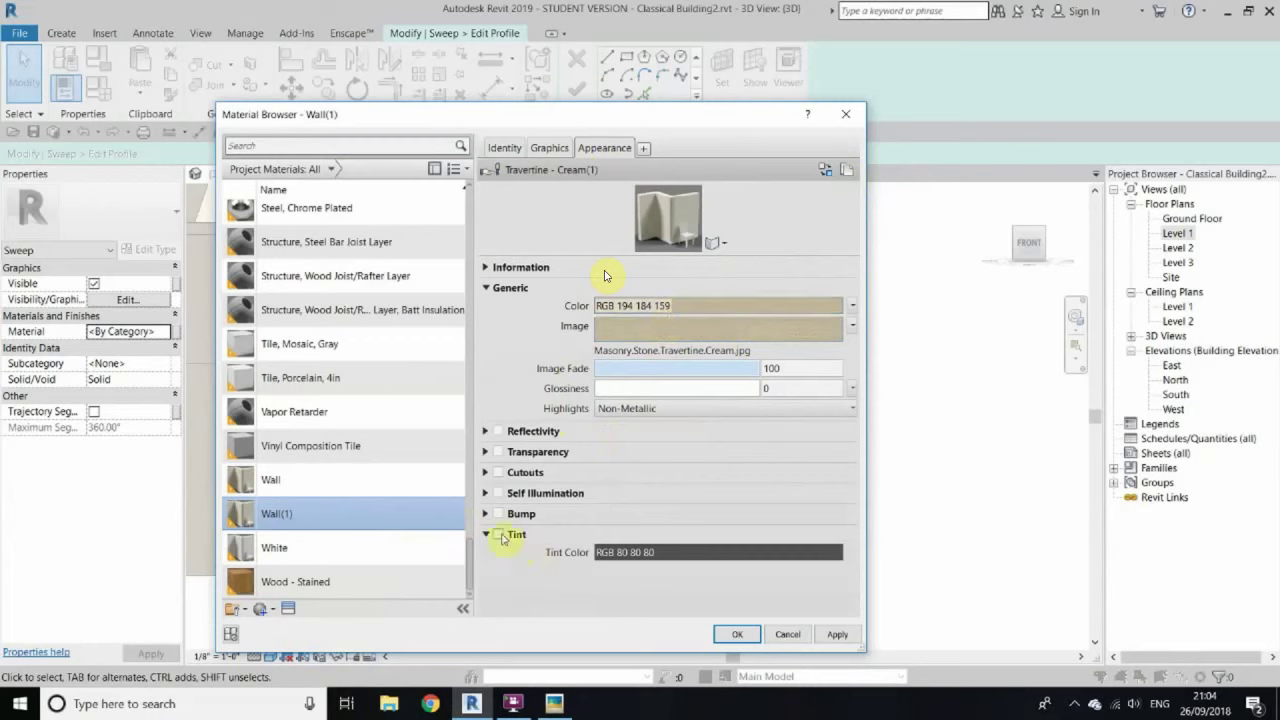
left_click(705, 552)
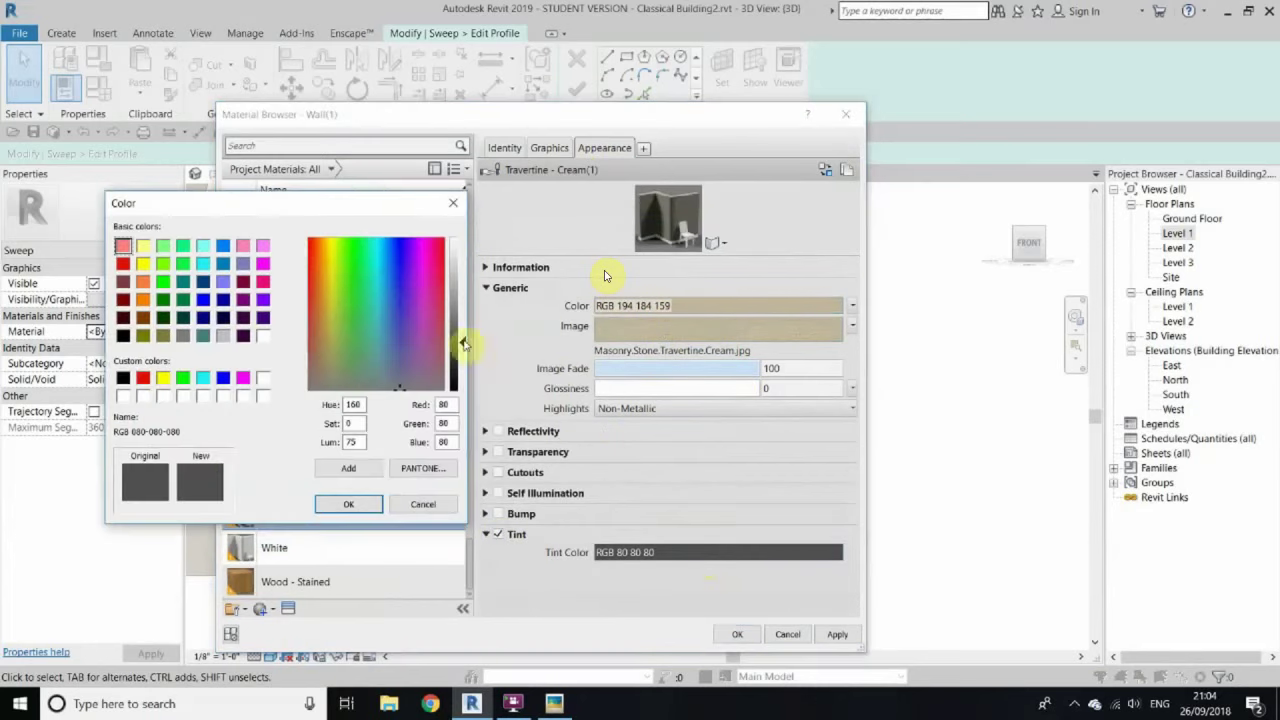
left_click_drag(485, 332, 485, 338)
left_click(367, 497)
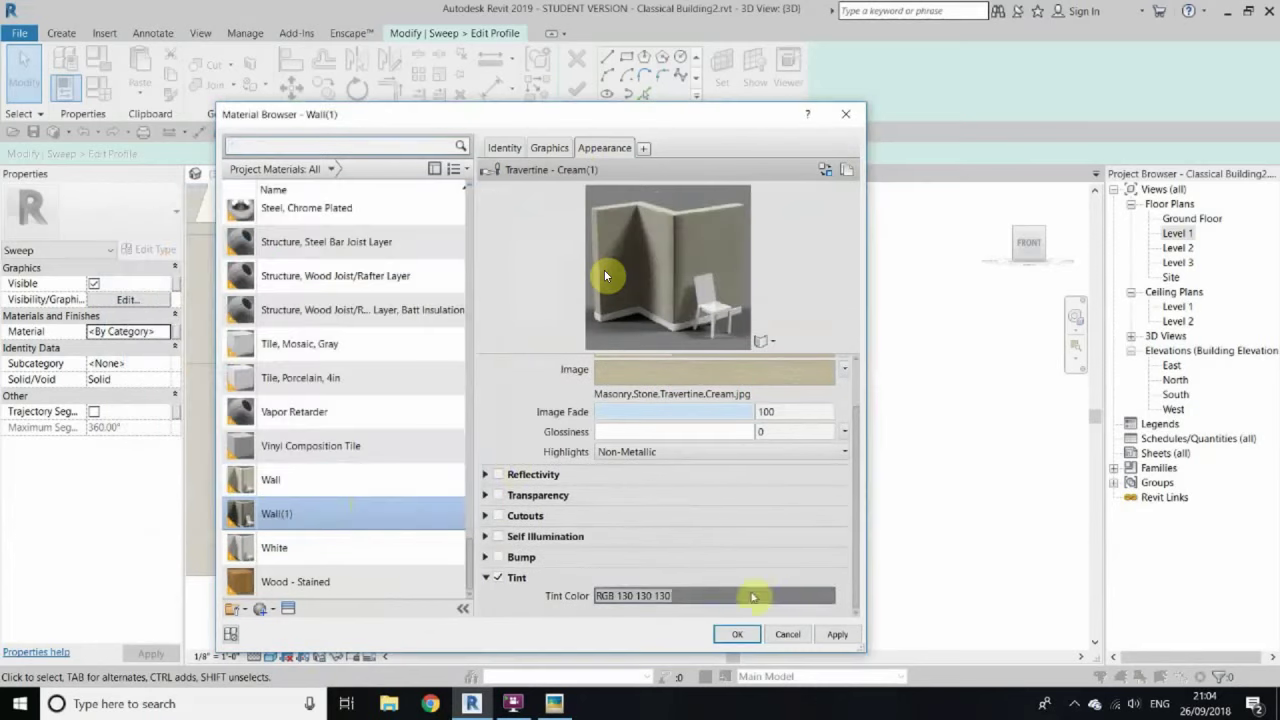
left_click(736, 634)
Step: Finish the profile and complete the base molding sweep
left_click(577, 90)
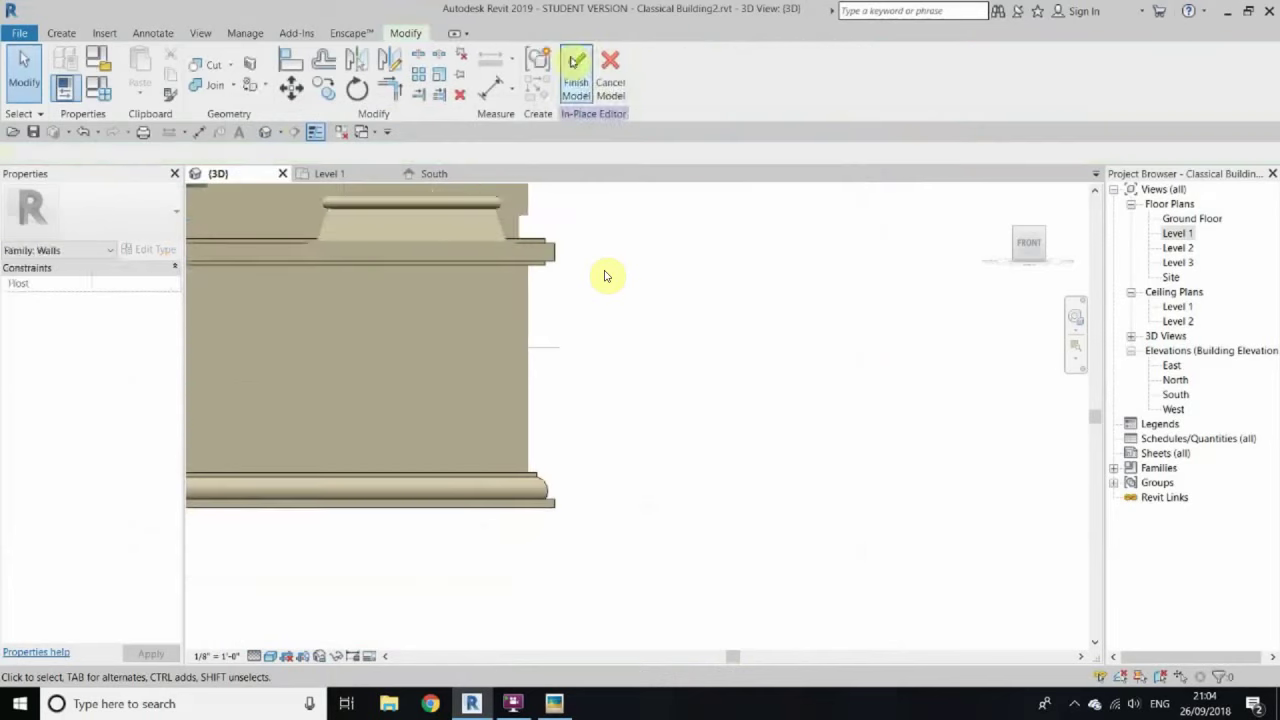
left_click(575, 82)
mouse_move(560, 400)
middle_mouse_down("shift")
mouse_move(482, 428)
mouse_move(520, 410)
middle_mouse_up("shift")
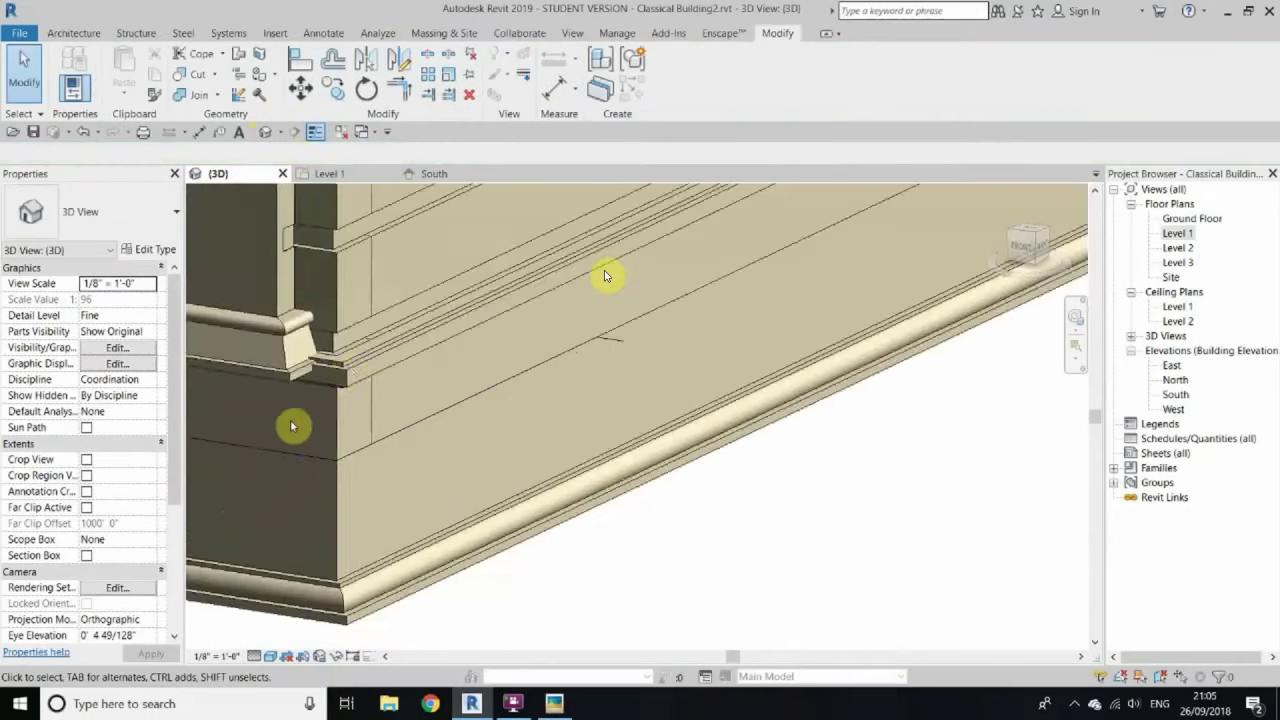
Step: Move the sweep's profile sketch onto the wall's corner endpoint and regenerate the sweep
left_click(715, 390)
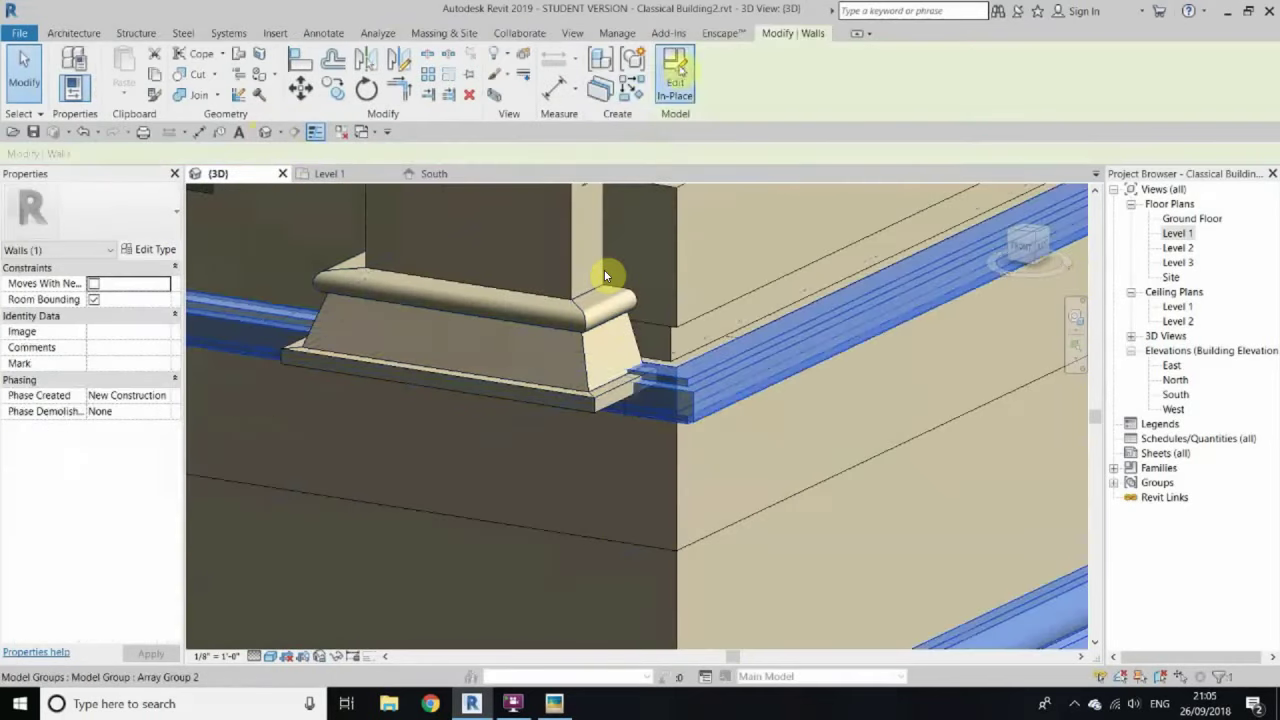
left_click(620, 90)
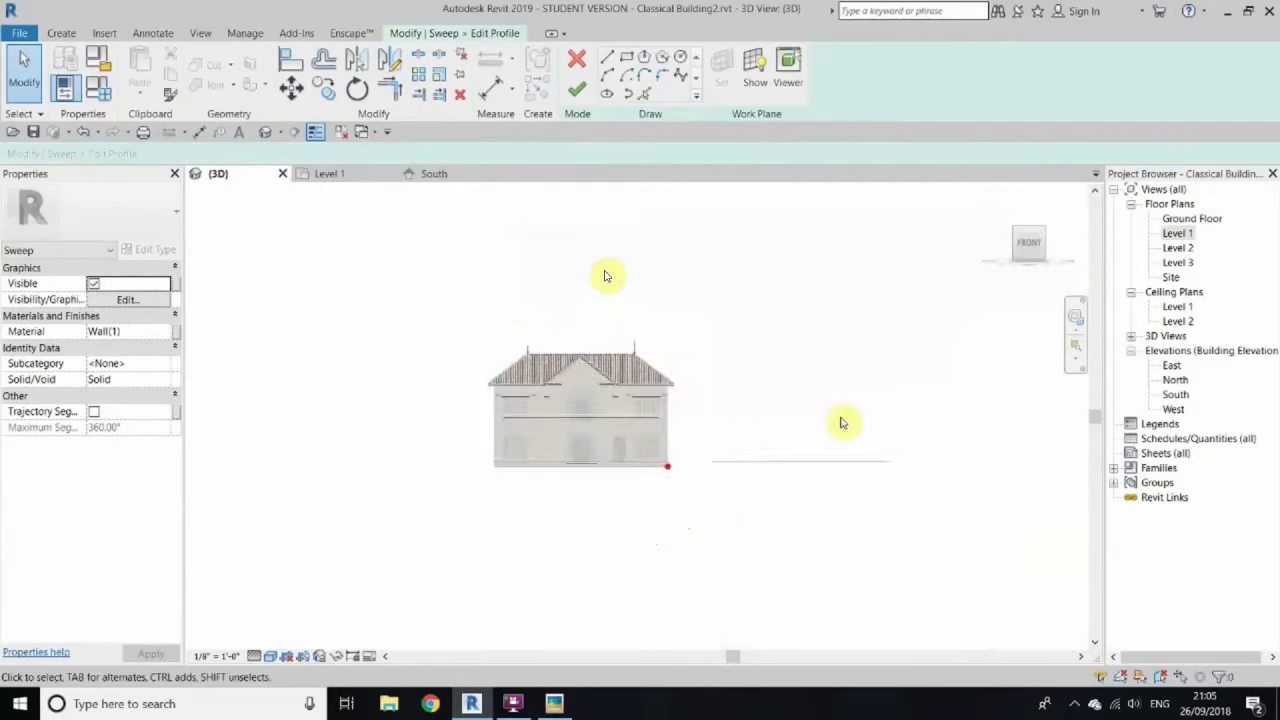
left_click(605, 275)
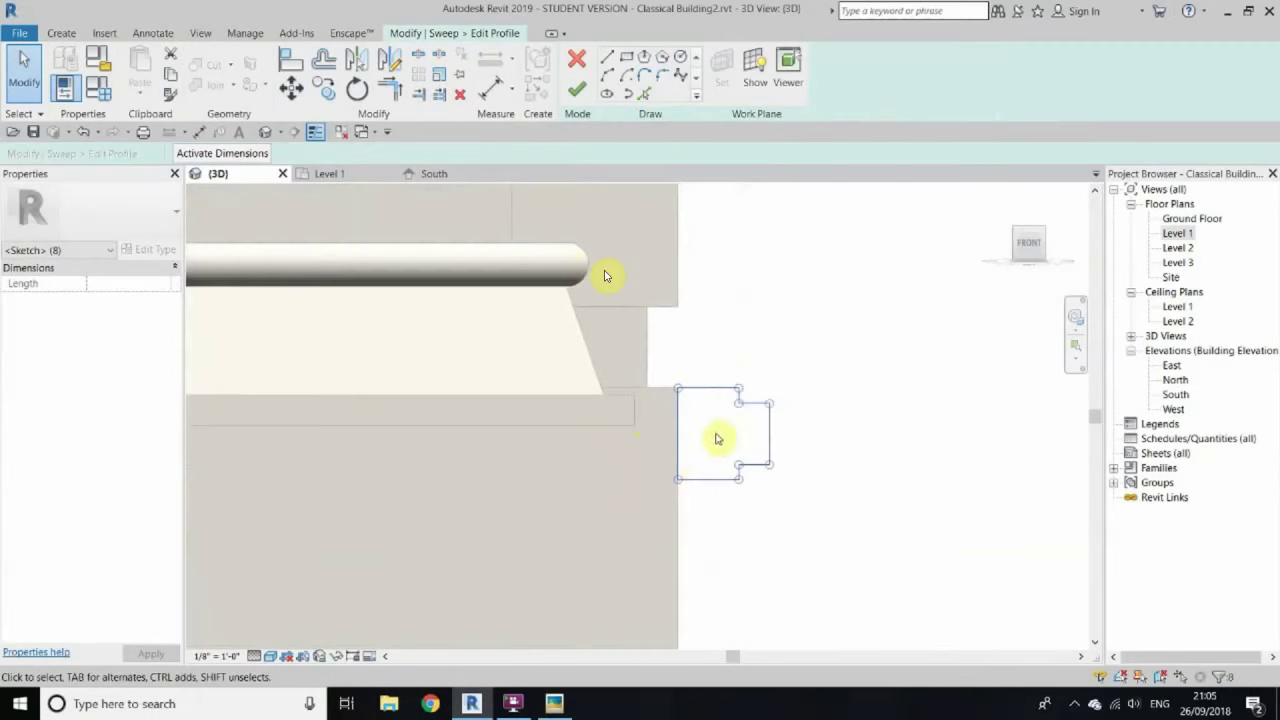
left_click(291, 88)
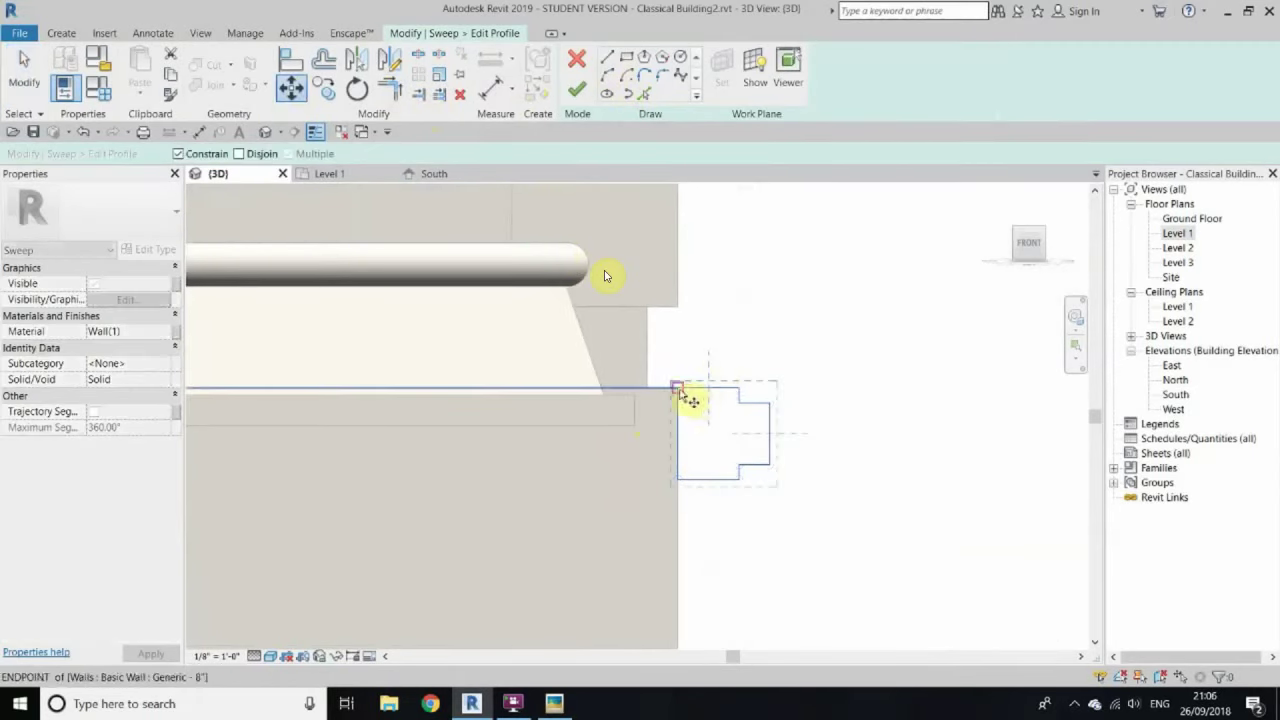
left_click(676, 428)
left_click(576, 88)
left_click(659, 70)
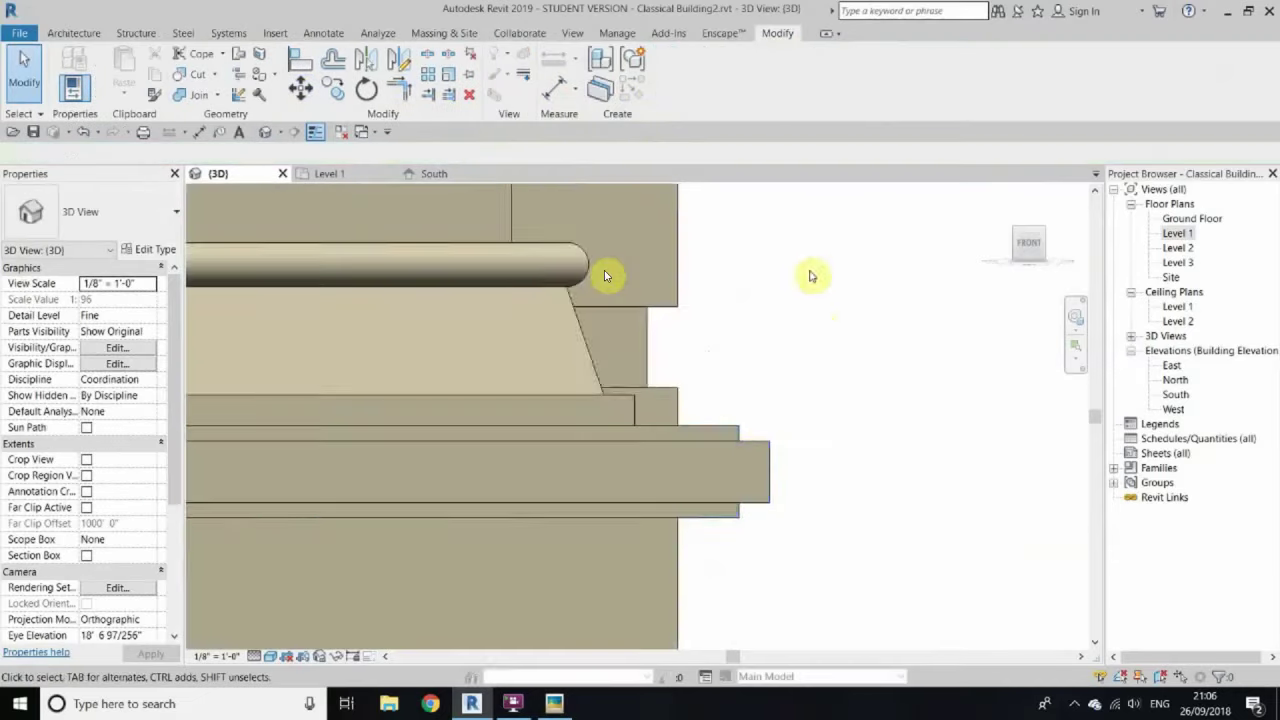
middle_click_drag(770, 378, 807, 450, "shift")
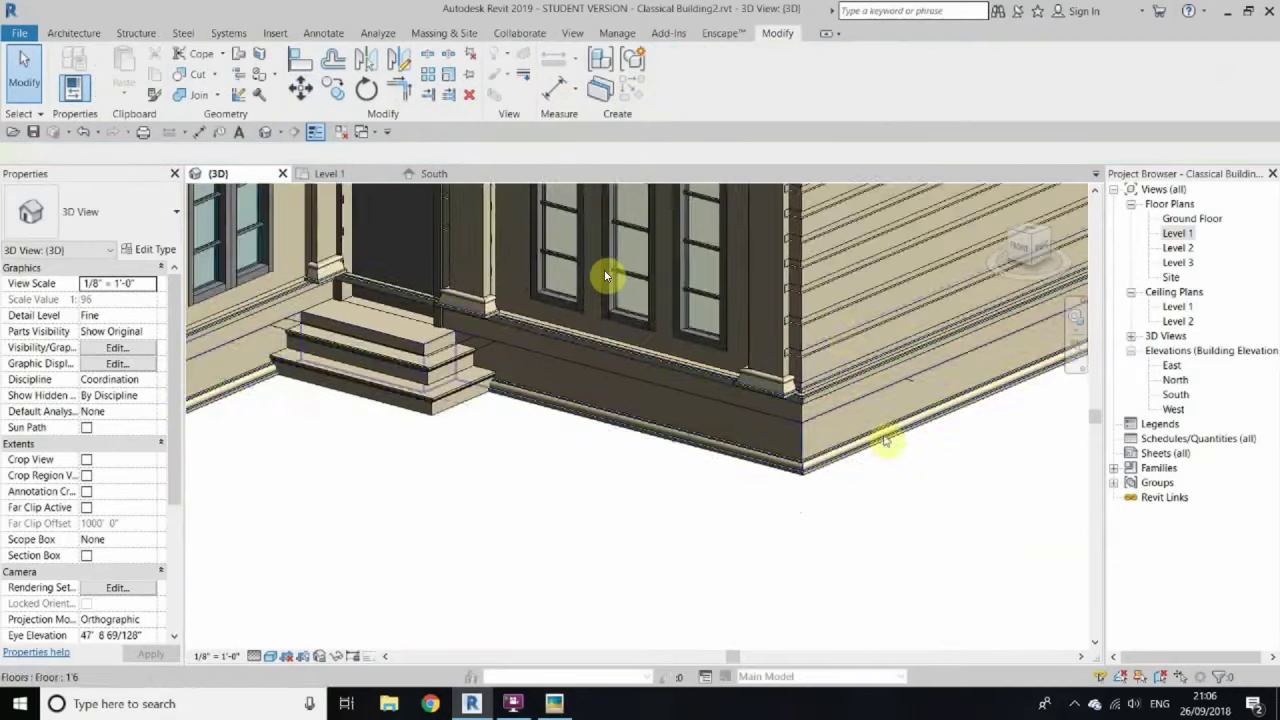
Step: Edit the planter wall's in-place model and its existing moulding sweep
scroll(549, 486, "up", 3)
scroll(408, 391, "up", 2)
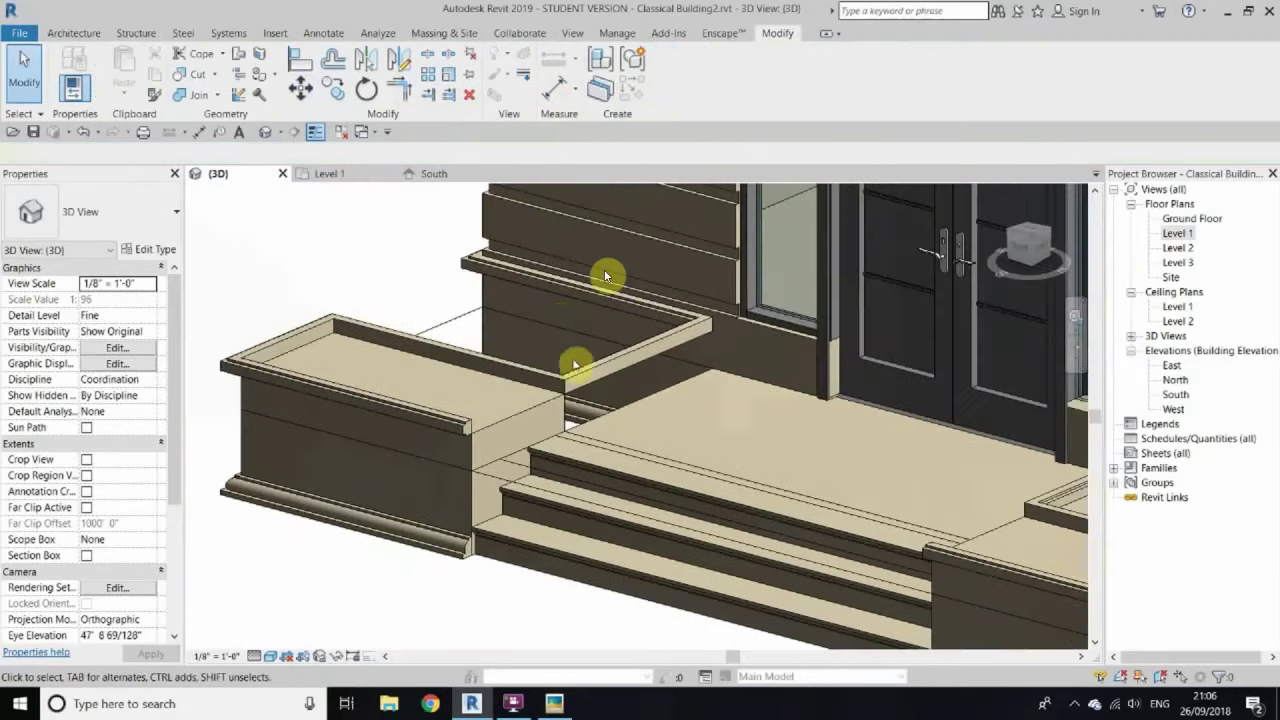
middle_click_drag(628, 476, 775, 512, "shift")
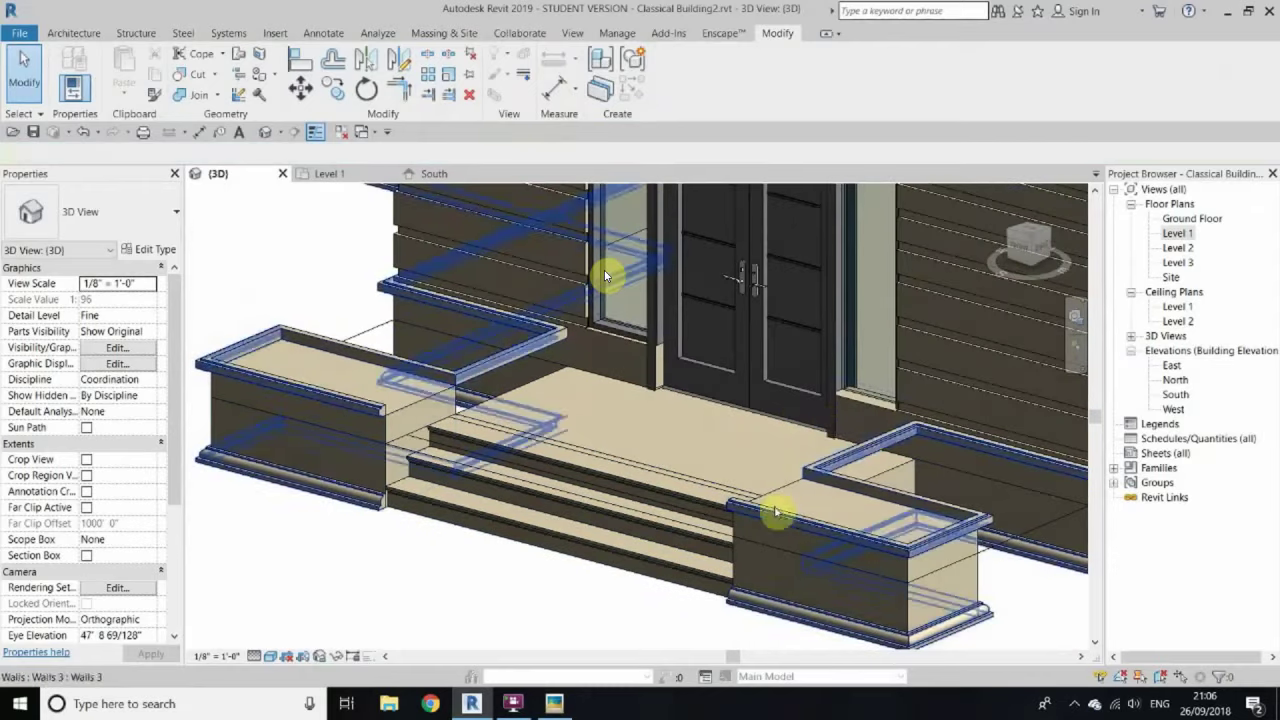
left_click(530, 358)
left_click(675, 73)
left_click(473, 424)
left_click(568, 73)
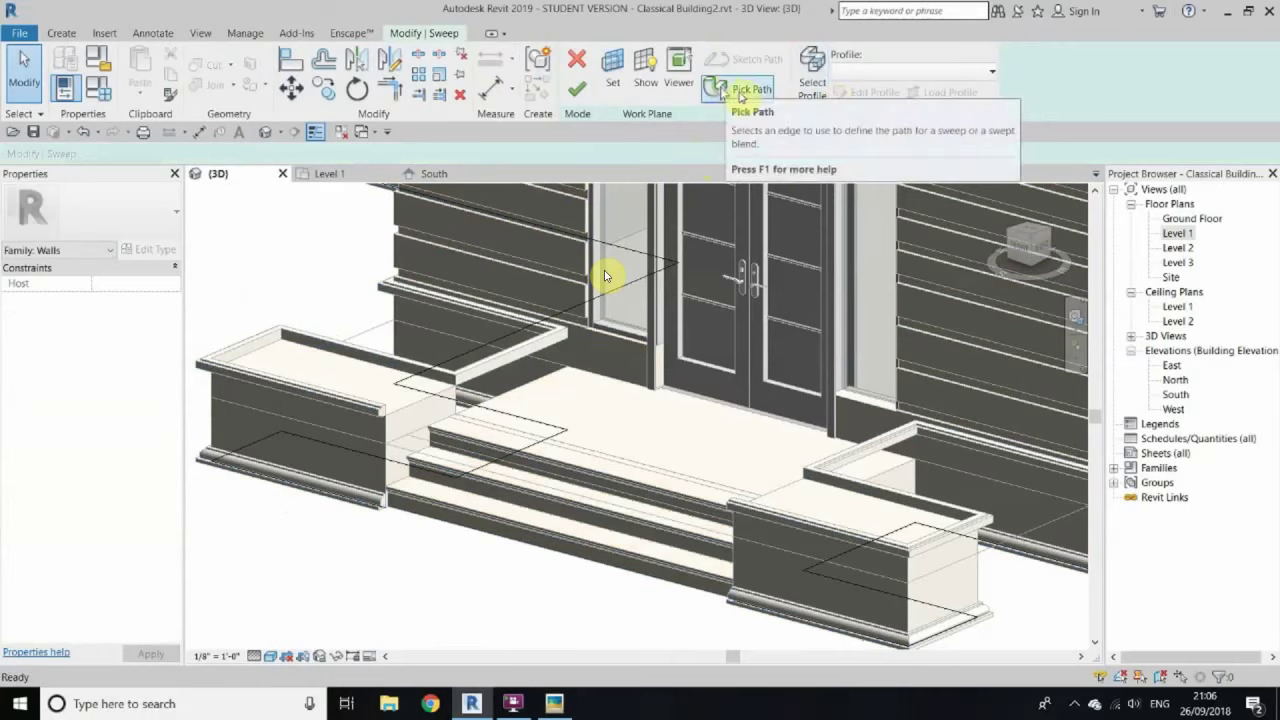
Step: Re-pick the base edge as the sweep path and extend its end 5'-5 1/2" toward the steps
left_click(740, 90)
mouse_move(437, 140)
middle_mouse_down("shift")
mouse_move(343, 334)
mouse_move(271, 366)
mouse_move(468, 360)
mouse_move(671, 428)
mouse_move(437, 510)
middle_mouse_up("shift")
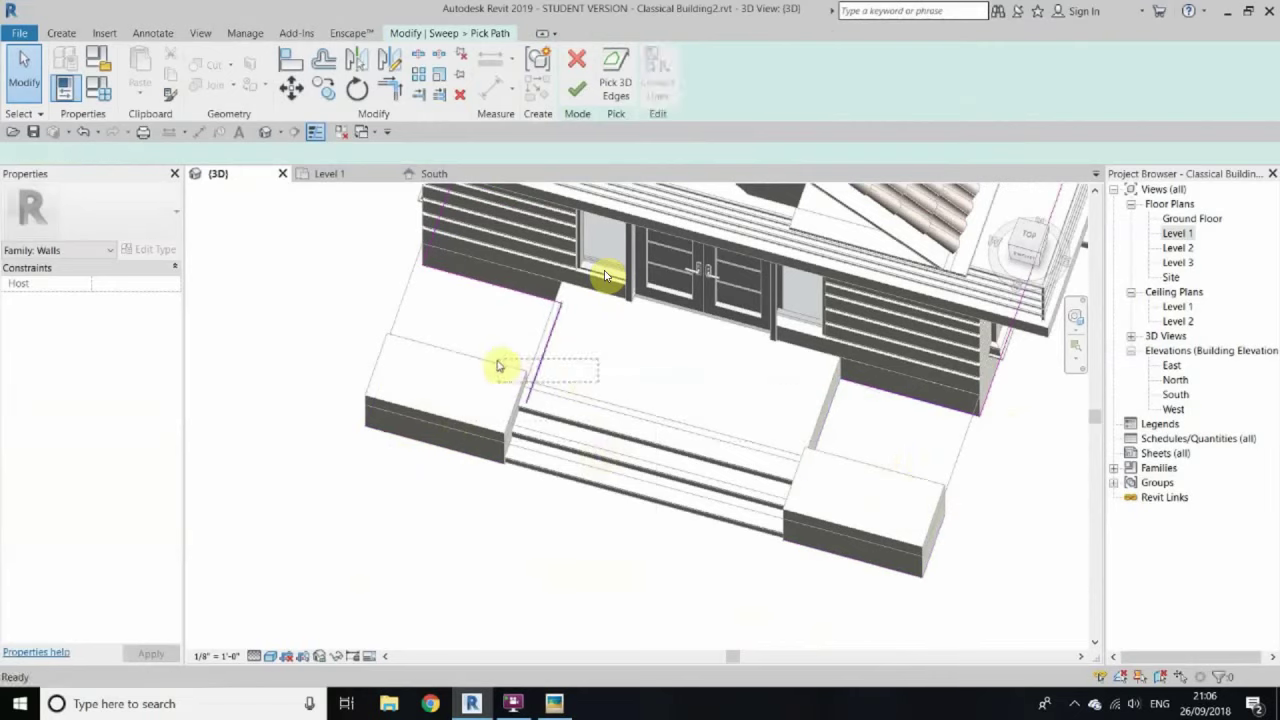
left_click(502, 365)
middle_click_drag(502, 365, 700, 386, "shift")
scroll(634, 377, "up", 3)
scroll(648, 430, "up", 3)
mouse_move(604, 275)
middle_mouse_down("shift")
mouse_move(503, 509)
mouse_move(880, 451)
middle_mouse_up("shift")
scroll(620, 536, "up", 3)
left_click_drag(622, 560, 660, 551)
middle_click_drag(823, 377, 866, 489)
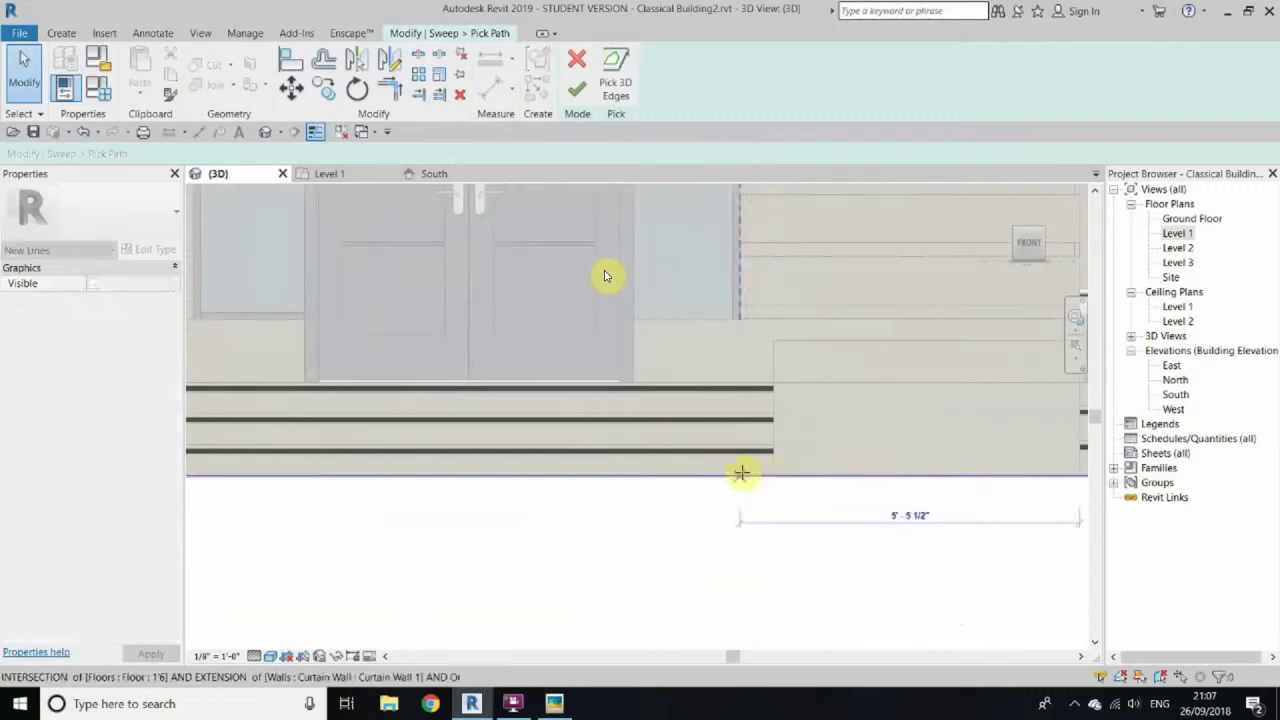
scroll(741, 473, "down", 3)
mouse_move(920, 391)
middle_mouse_down("shift")
mouse_move(991, 266)
mouse_move(700, 300)
middle_mouse_up("shift")
left_click(576, 88)
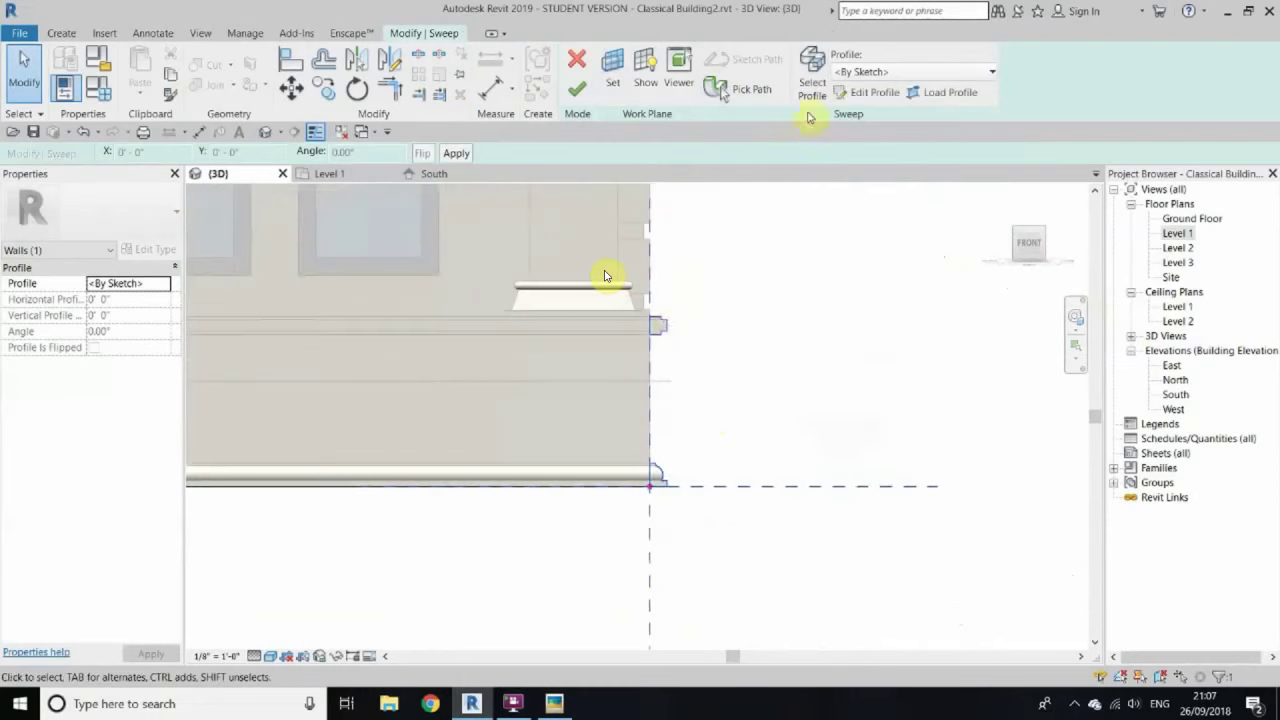
Step: Pass through the profile editor and finish the sweep to regenerate it
left_click(866, 92)
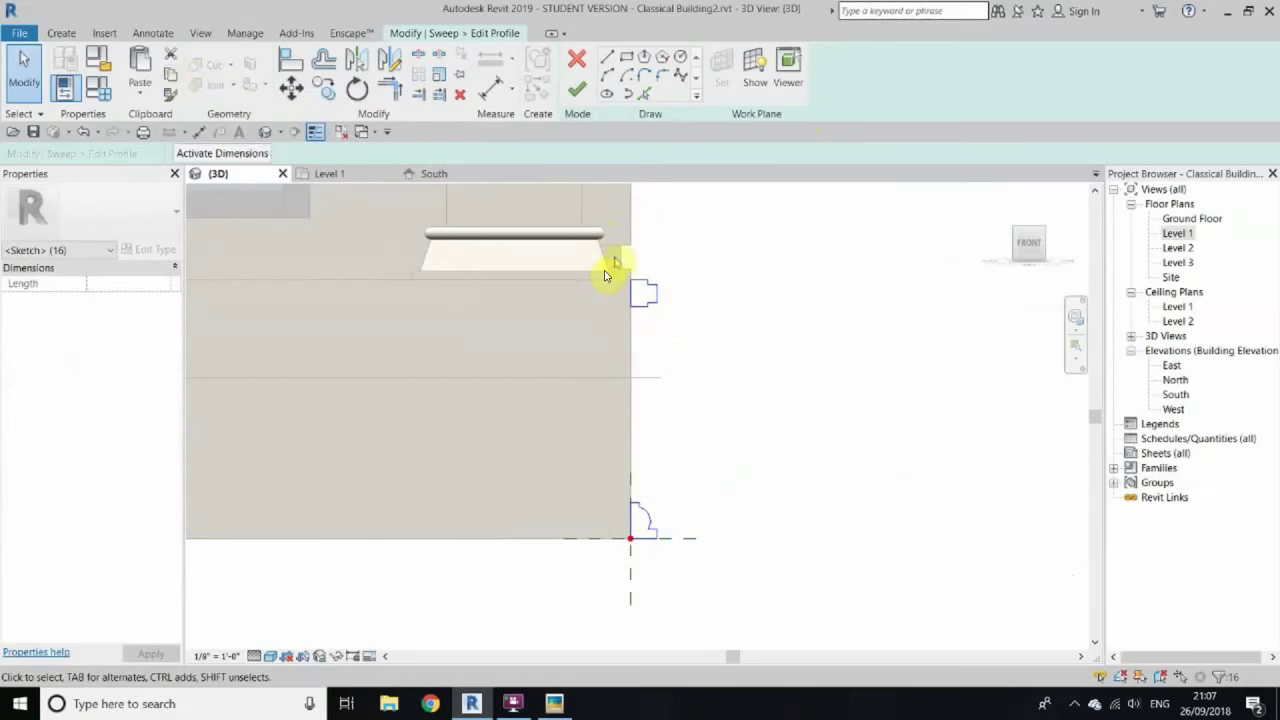
left_click(576, 89)
left_click(576, 89)
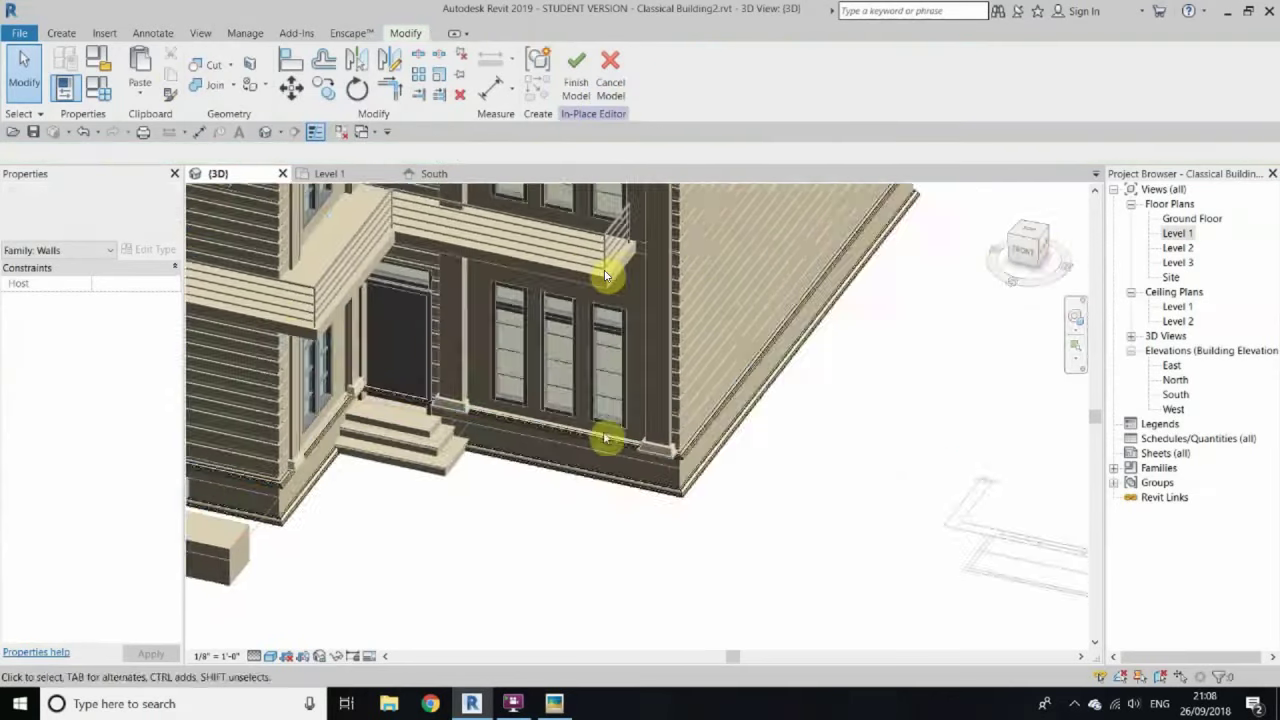
mouse_move(606, 438)
middle_mouse_down("shift")
mouse_move(528, 500)
mouse_move(500, 357)
mouse_move(651, 520)
mouse_move(374, 190)
mouse_move(634, 471)
mouse_move(748, 429)
mouse_move(280, 357)
mouse_move(663, 509)
mouse_move(760, 434)
mouse_move(531, 443)
mouse_move(491, 500)
mouse_move(406, 412)
mouse_move(549, 431)
mouse_move(403, 446)
mouse_move(606, 354)
mouse_move(482, 486)
middle_mouse_up("shift")
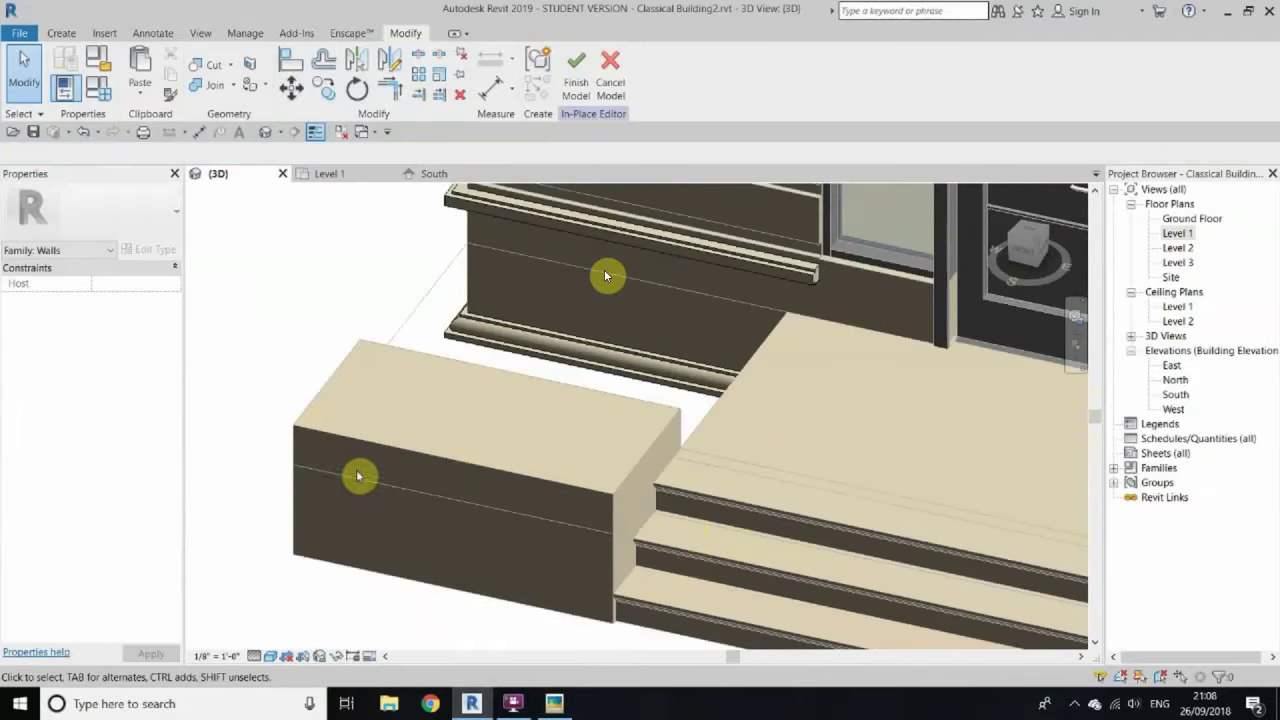
Step: Create a new sweep with its path picked on the planter block's bottom edge
left_click(55, 33)
left_click(251, 65)
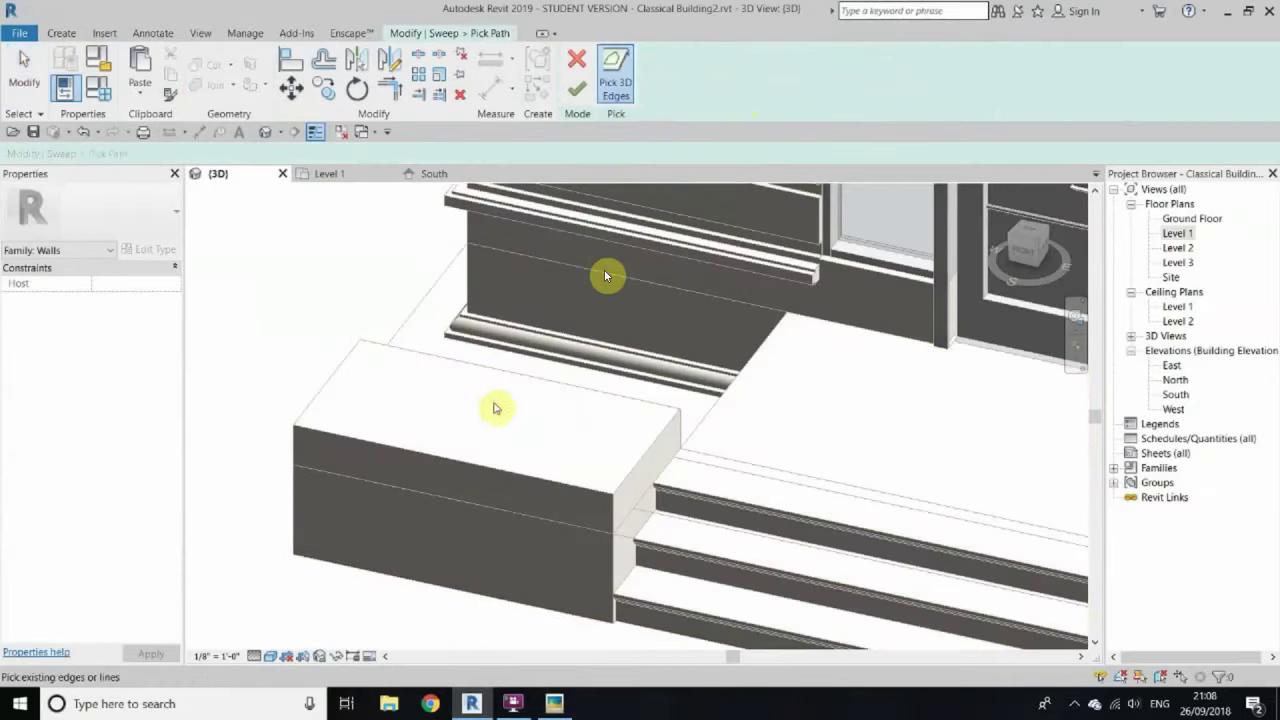
left_click(292, 324)
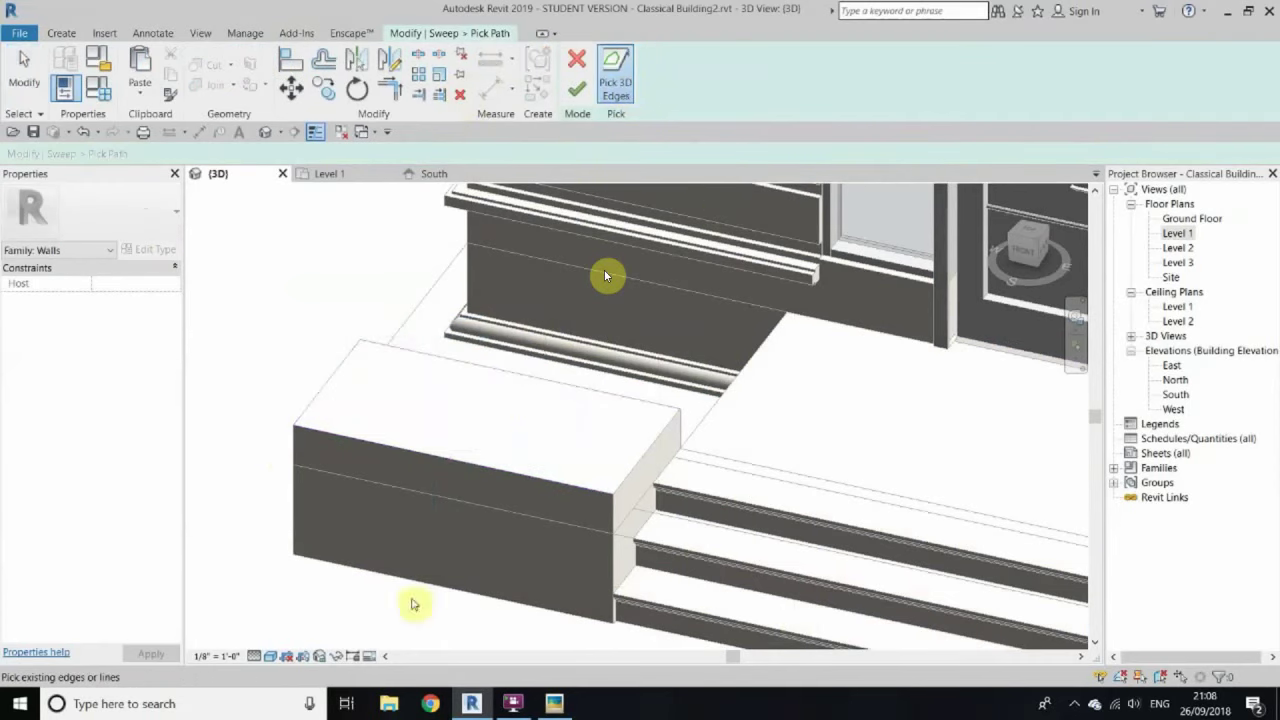
scroll(560, 514, "down", 3)
mouse_move(560, 514)
middle_mouse_down("shift")
mouse_move(814, 557)
mouse_move(603, 594)
mouse_move(586, 562)
mouse_move(606, 471)
mouse_move(477, 429)
mouse_move(600, 440)
mouse_move(720, 456)
mouse_move(314, 471)
mouse_move(560, 577)
mouse_move(391, 503)
middle_mouse_up("shift")
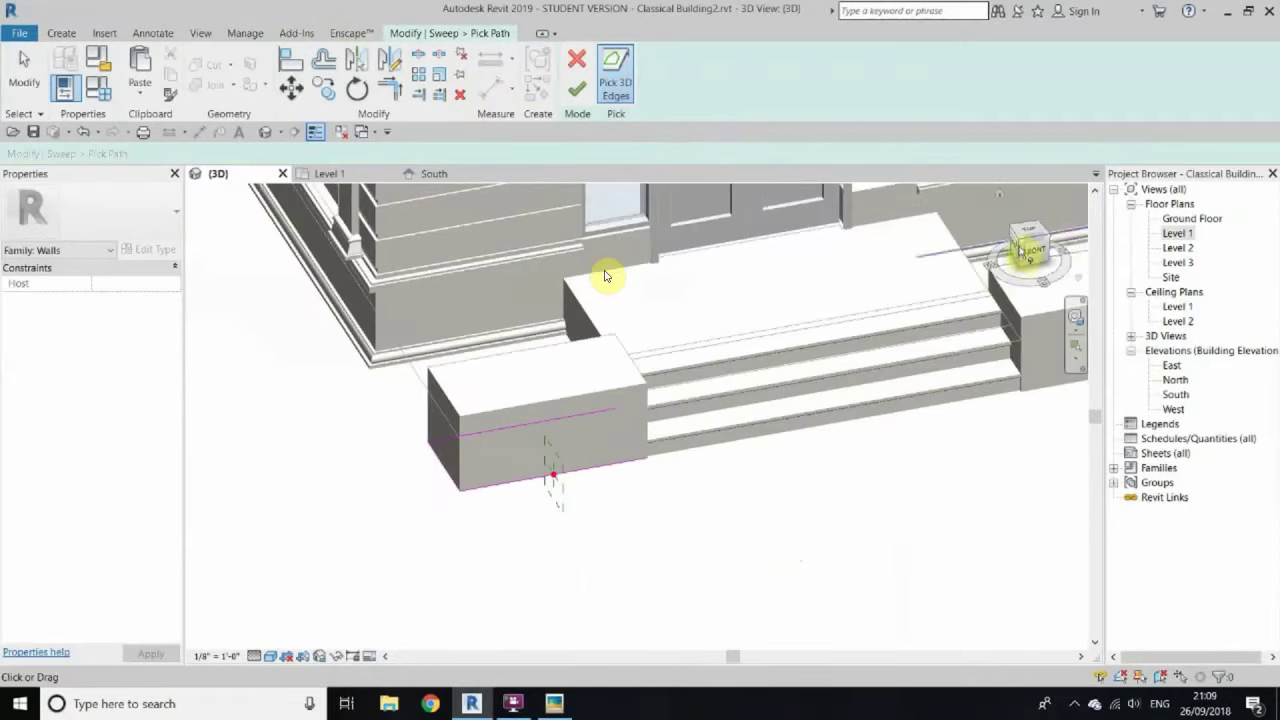
left_click(1020, 250)
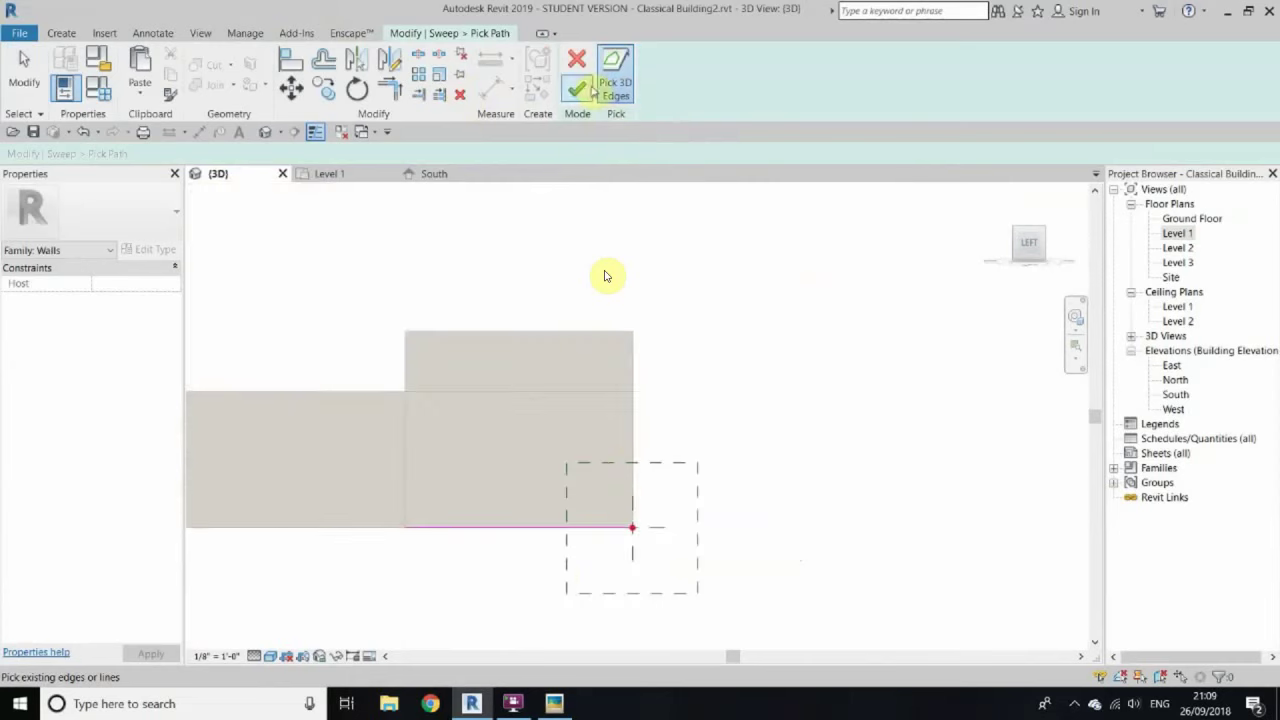
left_click(589, 89)
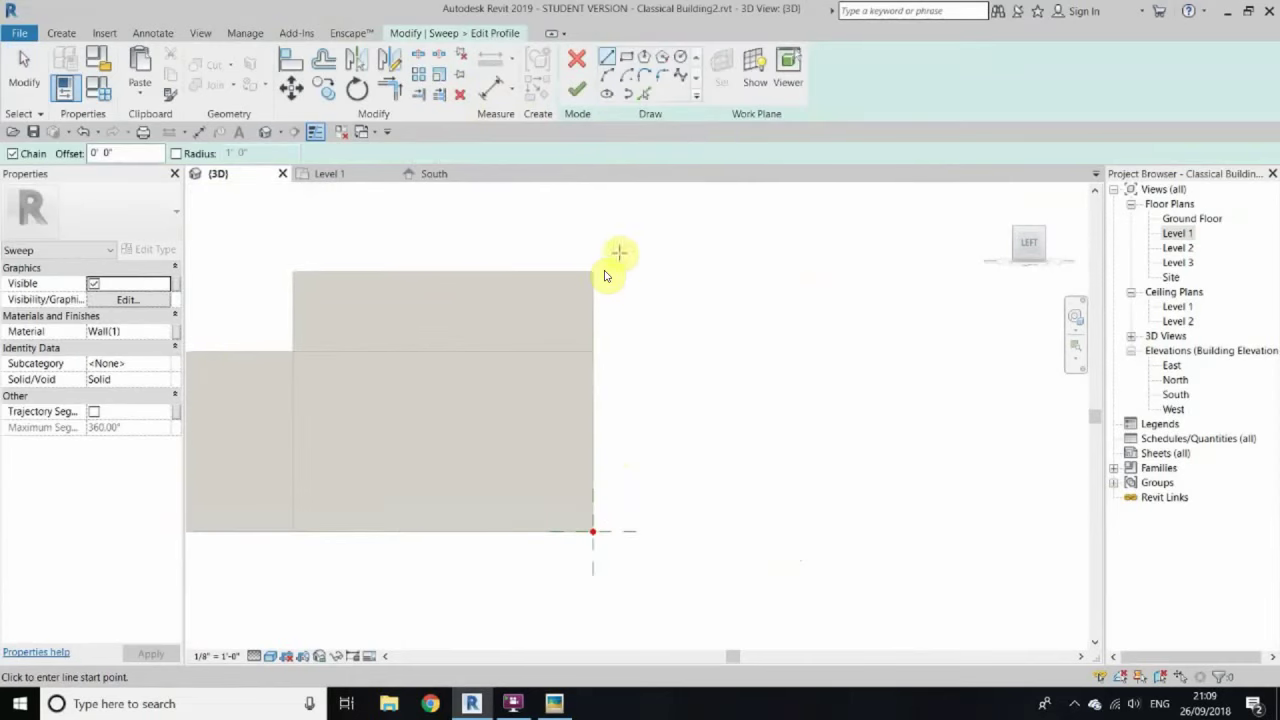
Step: Paste the copied moulding profiles into the profile sketch and rotate them 90°
left_click(139, 95)
scroll(643, 490, "down", 2)
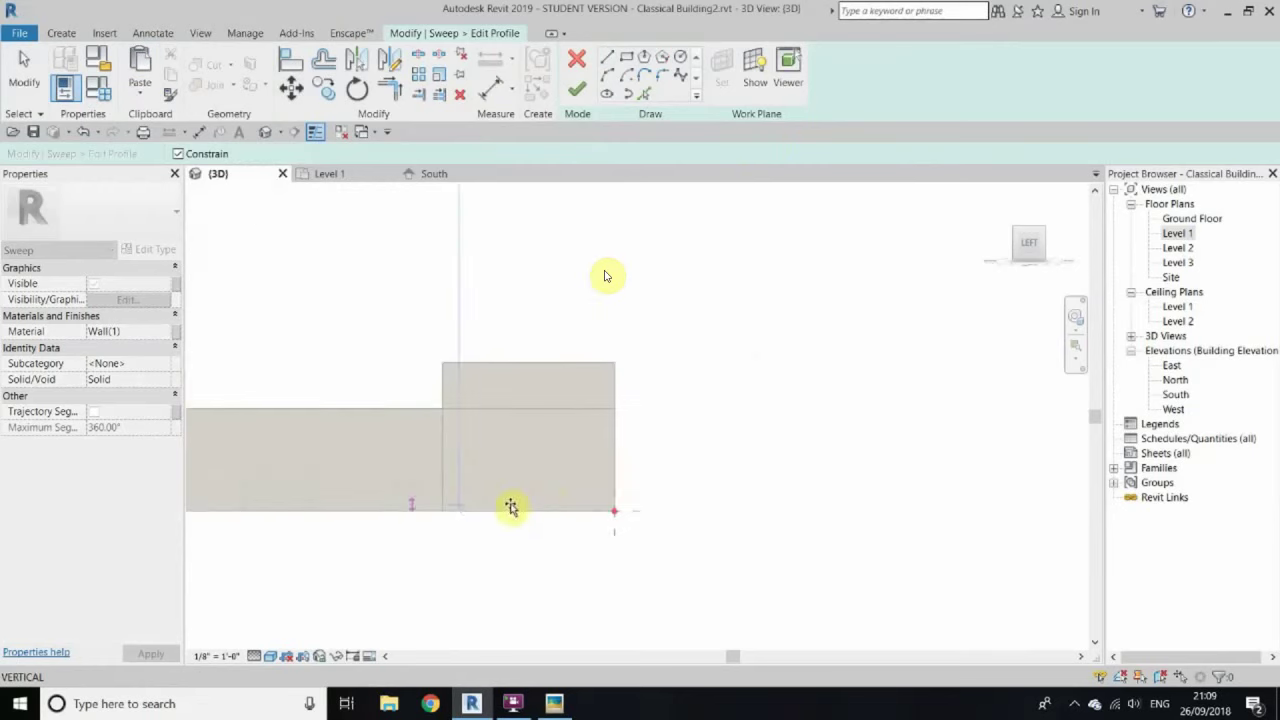
left_click(510, 507)
scroll(411, 457, "up", 2)
scroll(411, 457, "up", 2)
left_click_drag(286, 363, 734, 532)
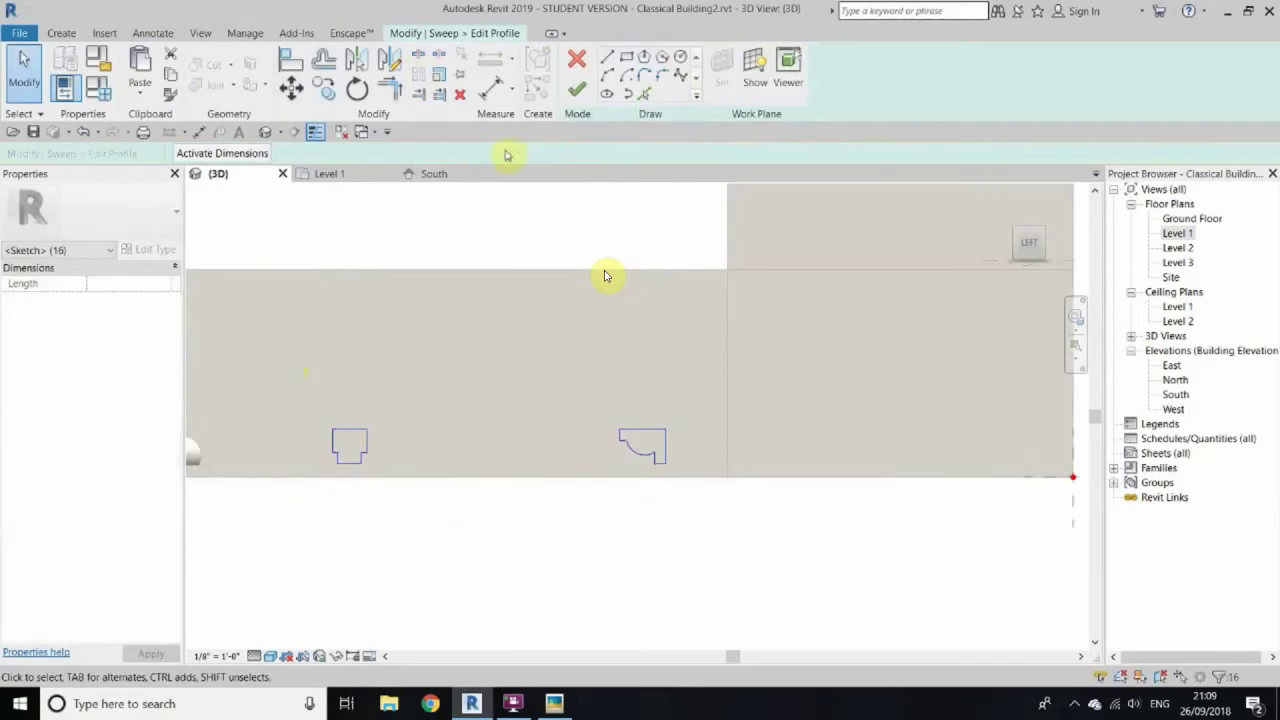
type("ro")
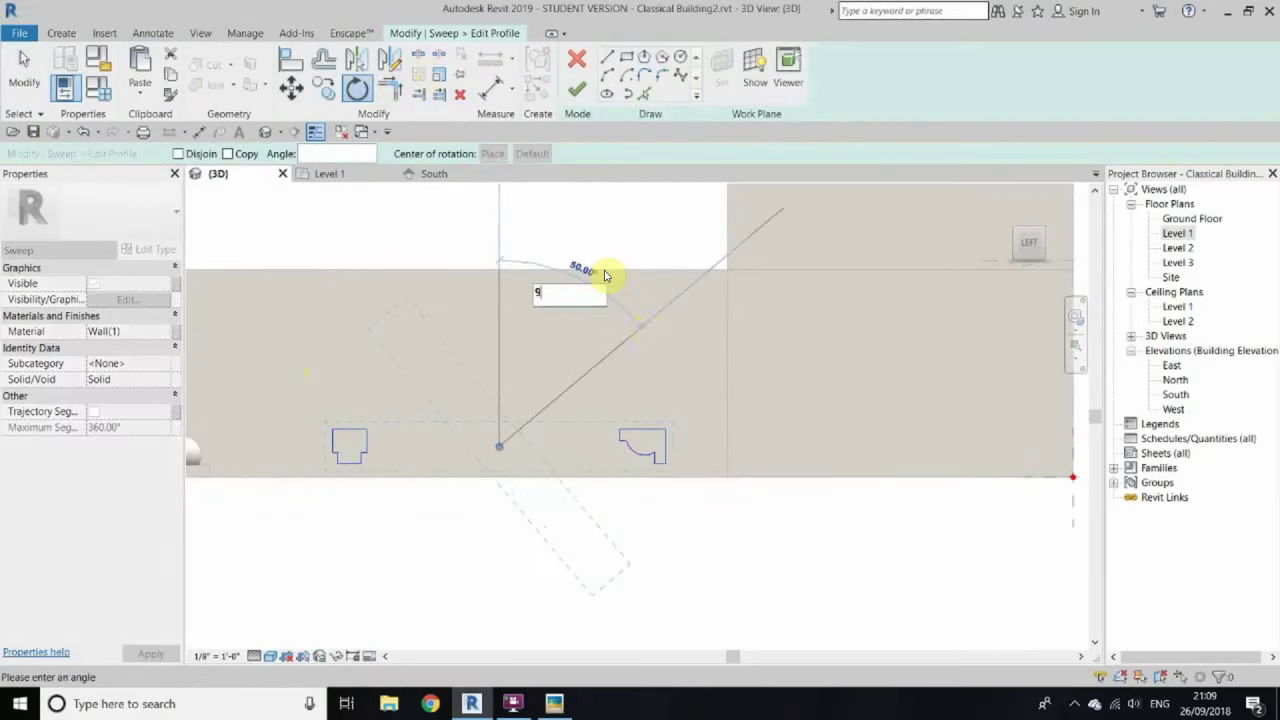
type("0")
key("Return")
scroll(425, 336, "down", 2)
right_click(400, 245)
left_click(397, 258)
Step: Move the left pair of profiles onto the reference plane point
left_click_drag(378, 233, 499, 622)
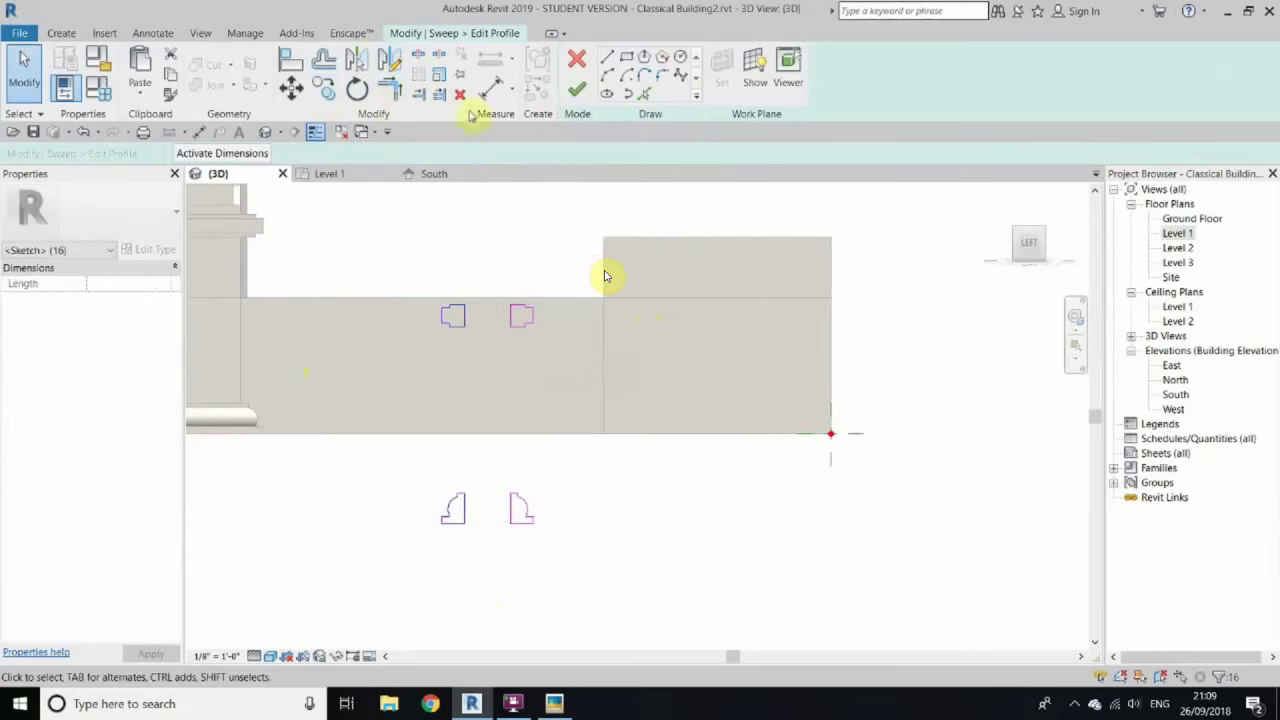
key("m")
key("v")
left_click(514, 549)
scroll(826, 421, "up", 3)
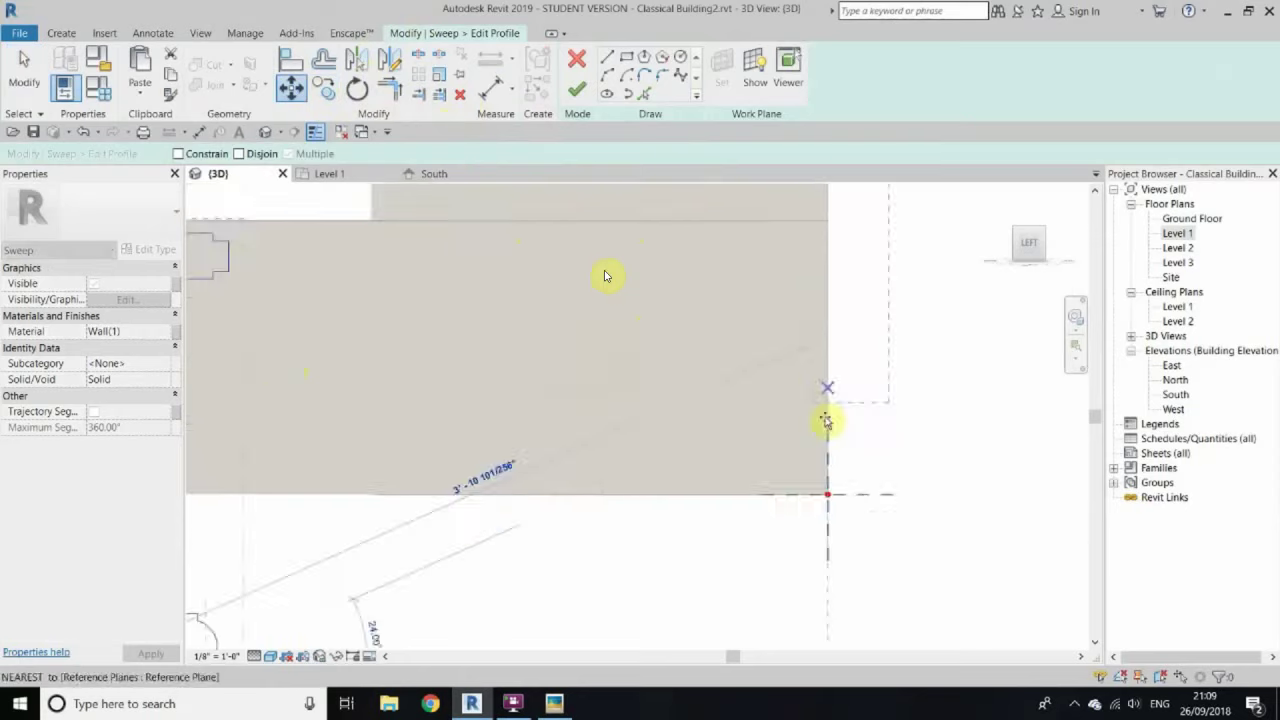
left_click(826, 421)
scroll(661, 247, "up", 2)
Step: Move the remaining profile to the path's endpoint and finish the sweep
left_click_drag(555, 209, 809, 340)
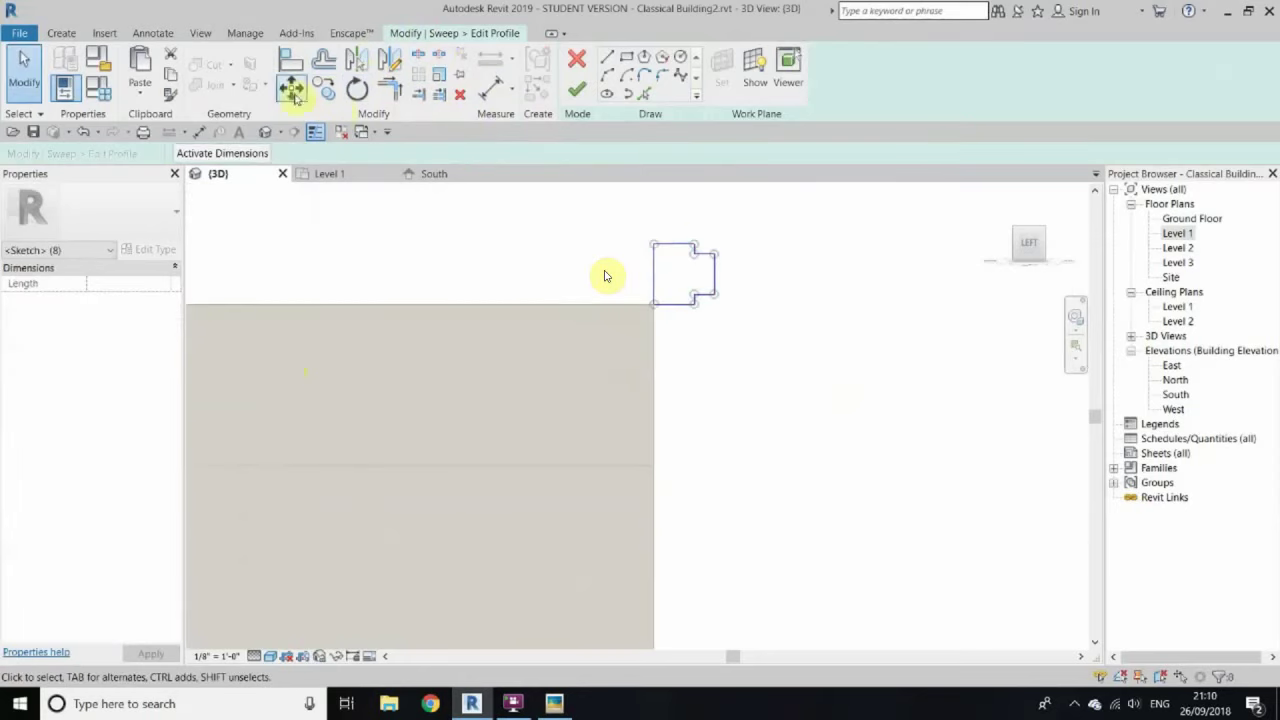
left_click(293, 95)
scroll(771, 491, "up", 3)
scroll(834, 429, "down", 3)
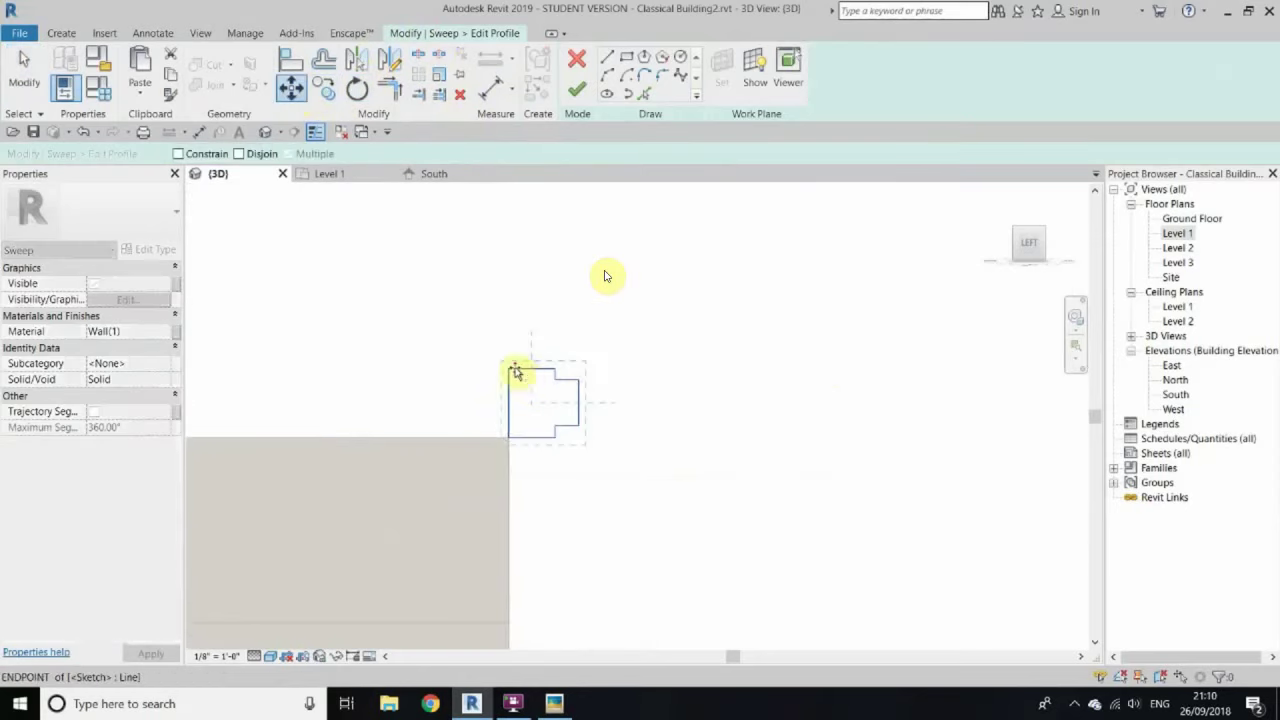
left_click(600, 385)
right_click(586, 257)
left_click(610, 263)
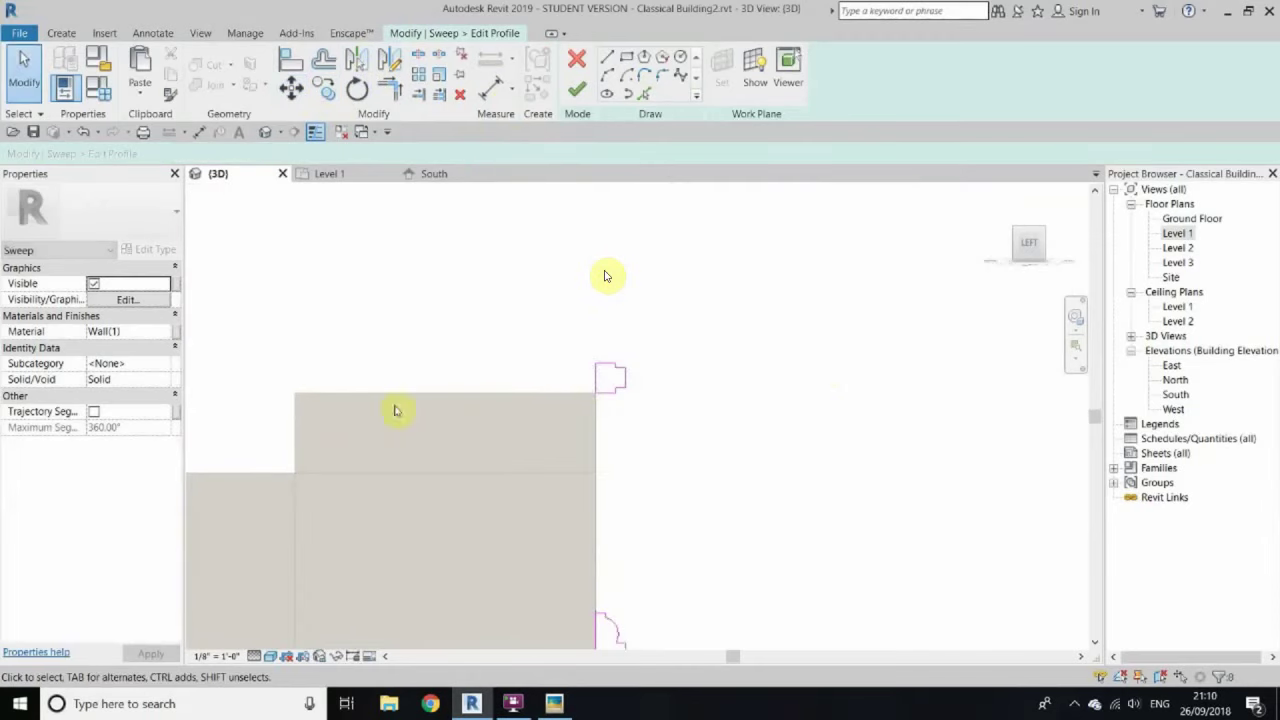
scroll(604, 276, "down", 2)
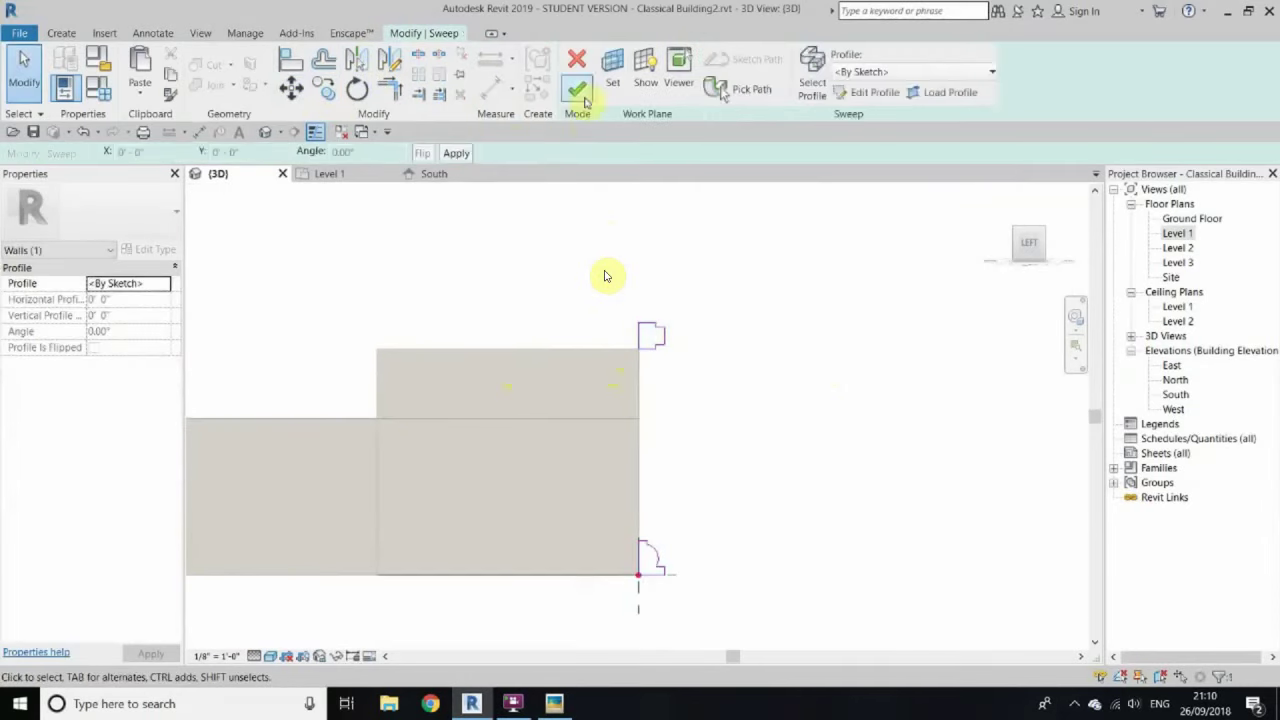
left_click(580, 92)
Step: Select the base moulding beside the door for mirroring in the South elevation
left_click(1060, 248)
scroll(430, 400, "up", 5)
left_click(430, 362)
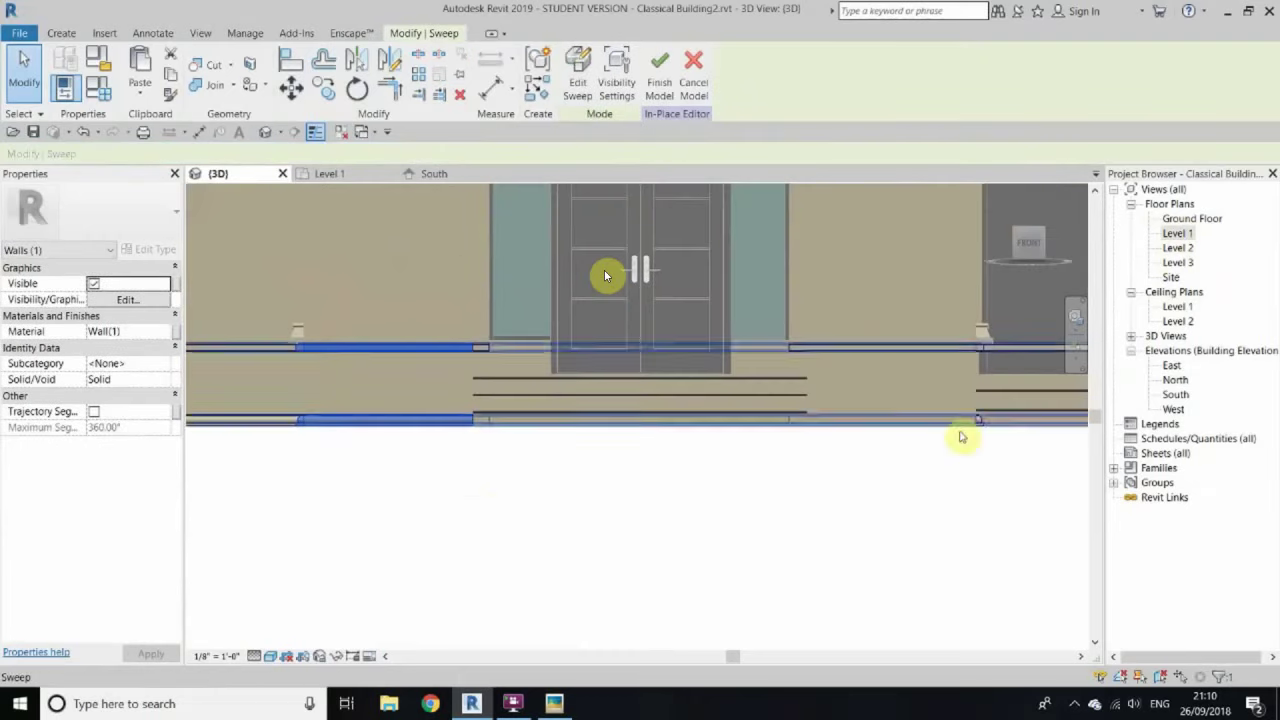
scroll(600, 400, "up", 2)
left_click(390, 60)
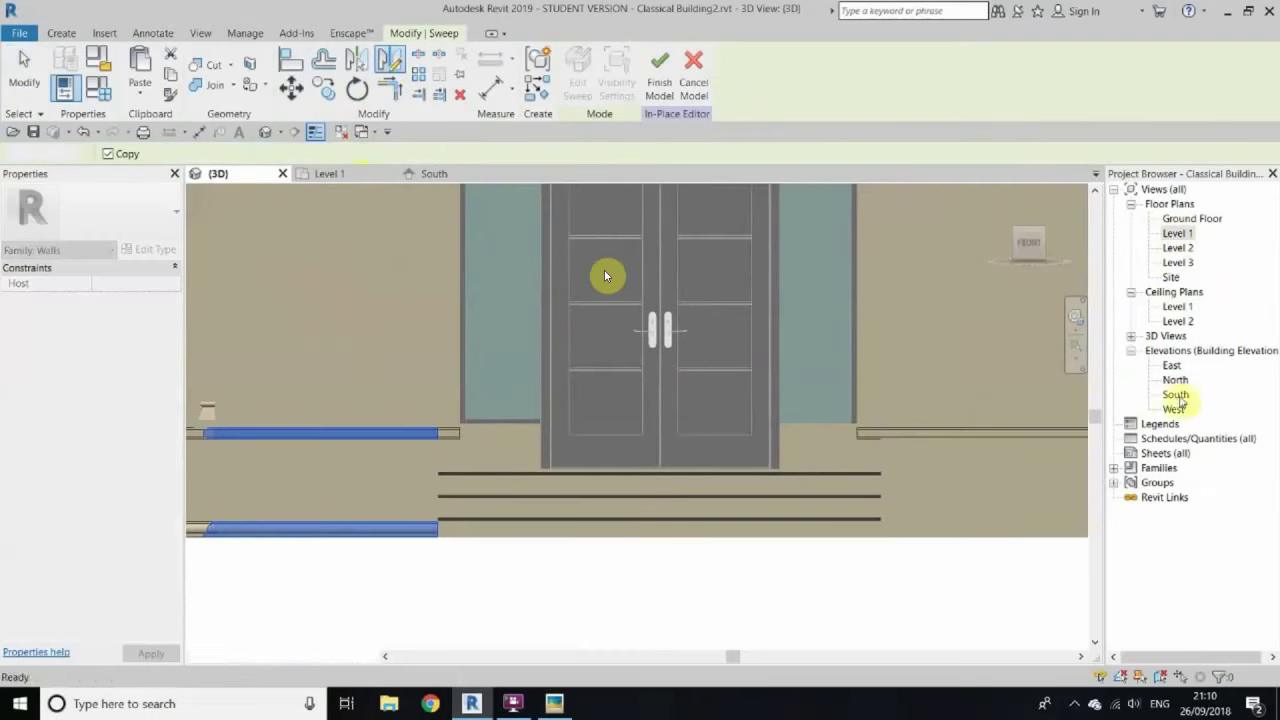
double_click(1176, 394)
scroll(571, 500, "up", 3)
scroll(251, 471, "down", 3)
scroll(565, 528, "up", 3)
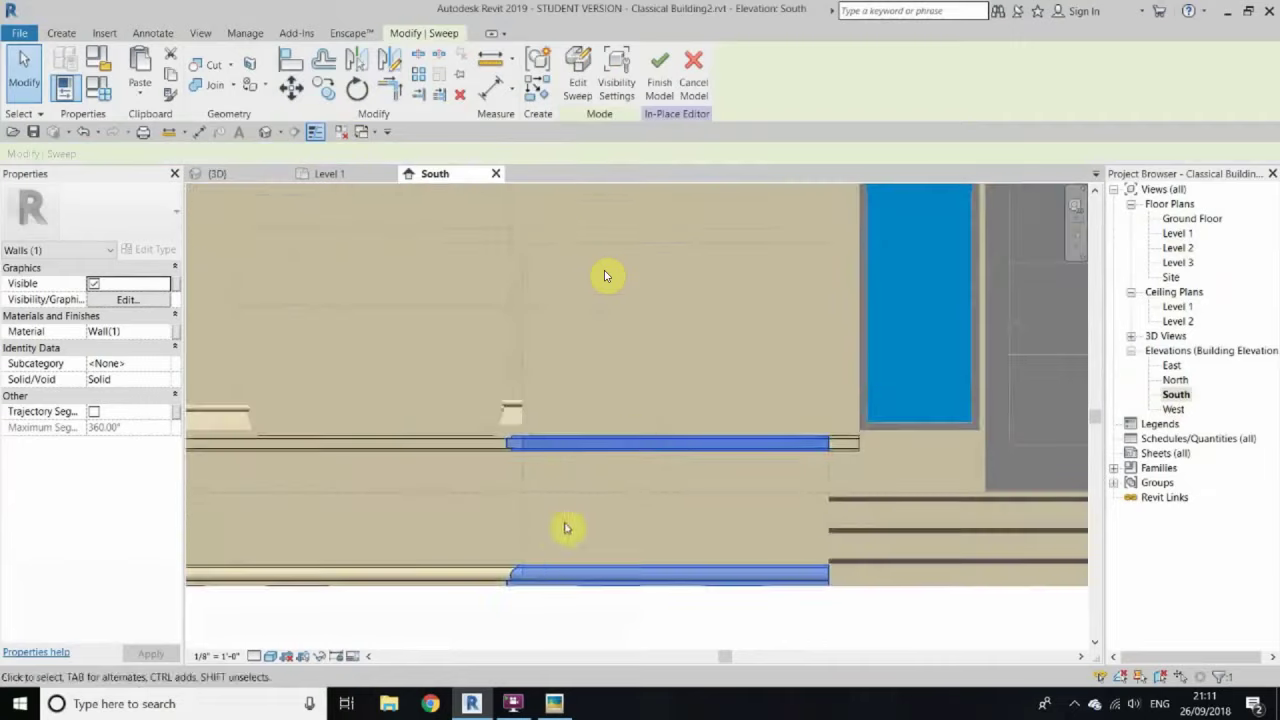
scroll(657, 449, "down", 3)
scroll(705, 328, "up", 2)
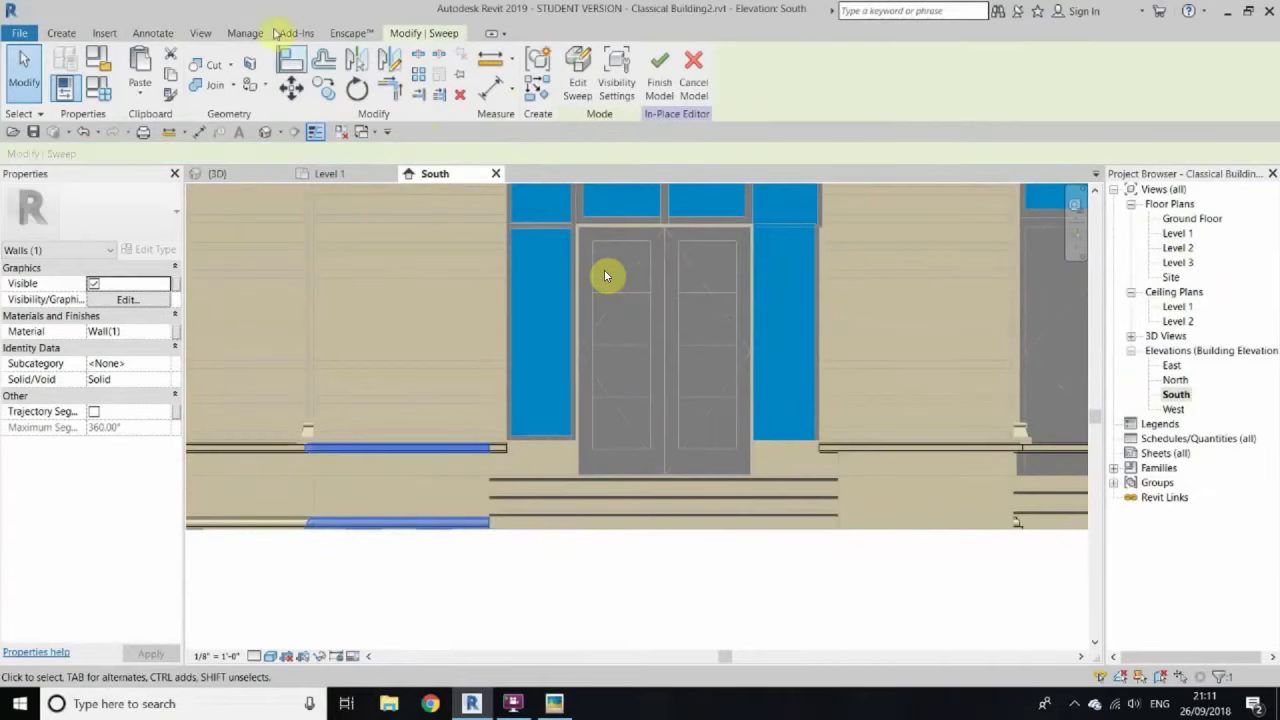
Step: Mirror a copy of the moulding to the door's right side and finish the in-place model
left_click(390, 60)
scroll(863, 437, "down", 2)
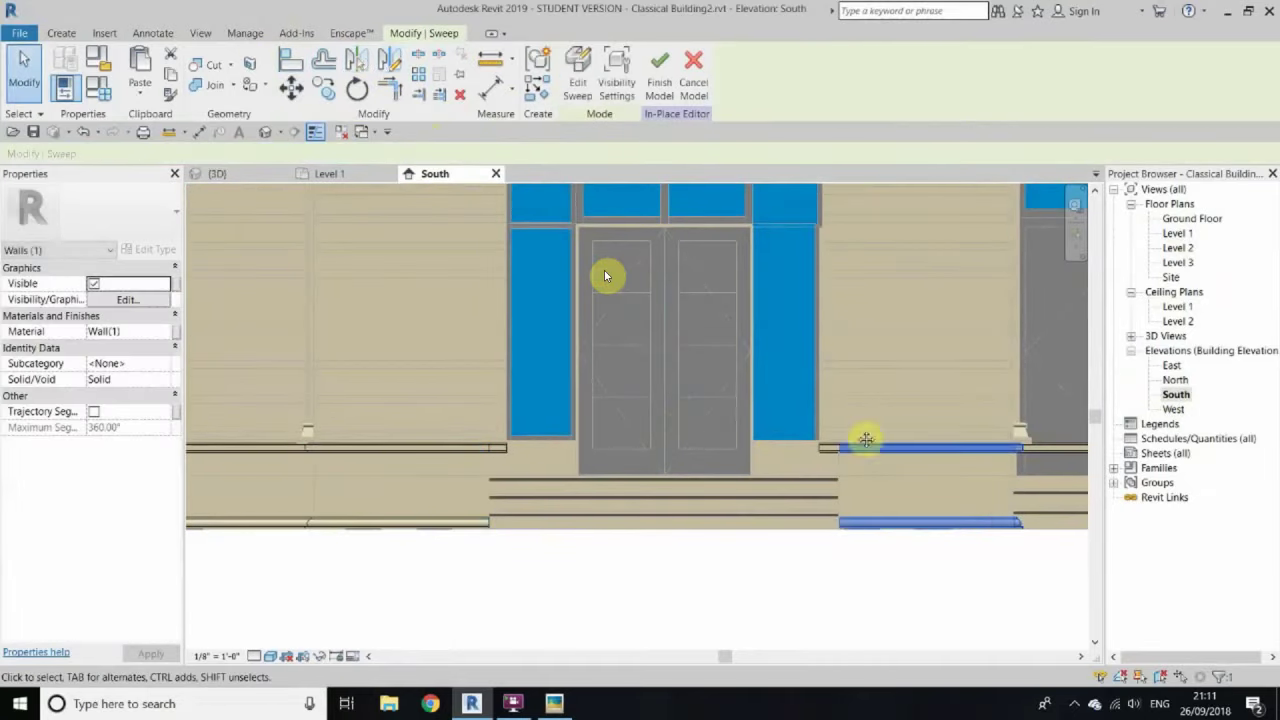
key("Escape")
left_click(265, 131)
scroll(718, 363, "down", 2)
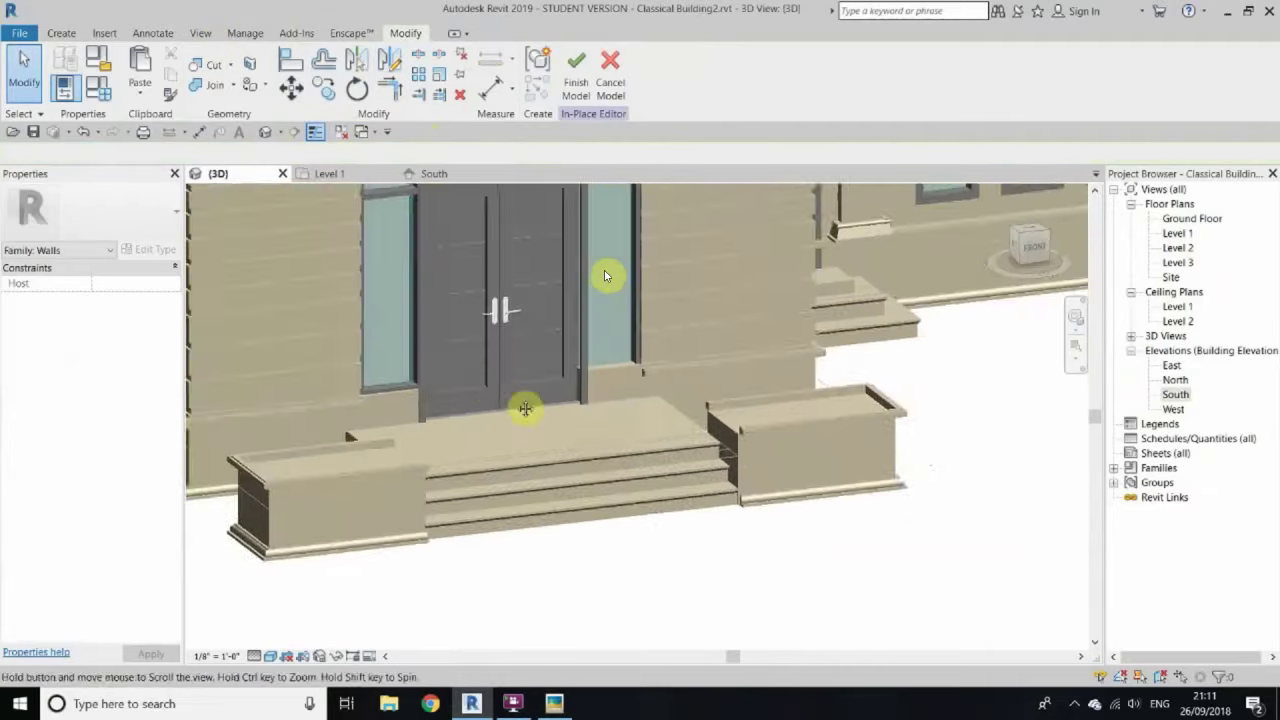
scroll(491, 380, "down", 2)
left_click(576, 70)
scroll(698, 425, "up", 3)
Step: Duplicate the planter floor's type as 2'2 2 with a 2' 5" layer thickness
left_click(698, 425)
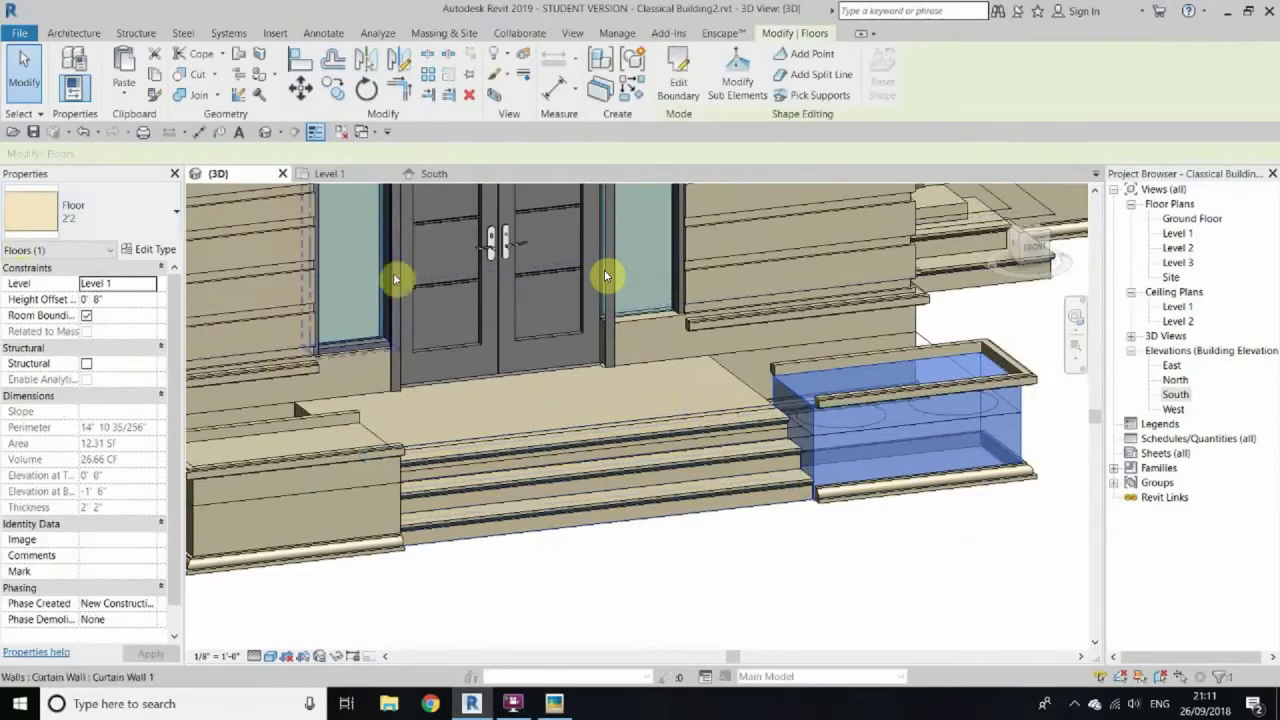
left_click(176, 258)
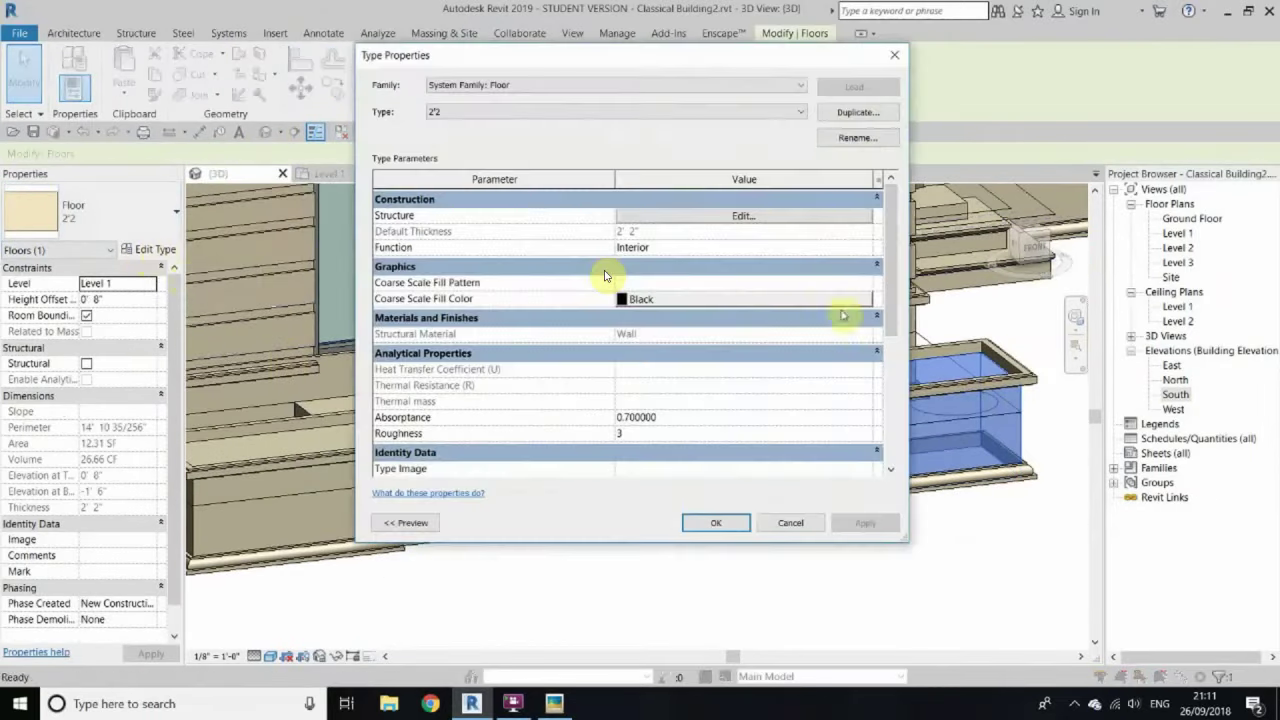
left_click(858, 111)
left_click(651, 377)
left_click(700, 215)
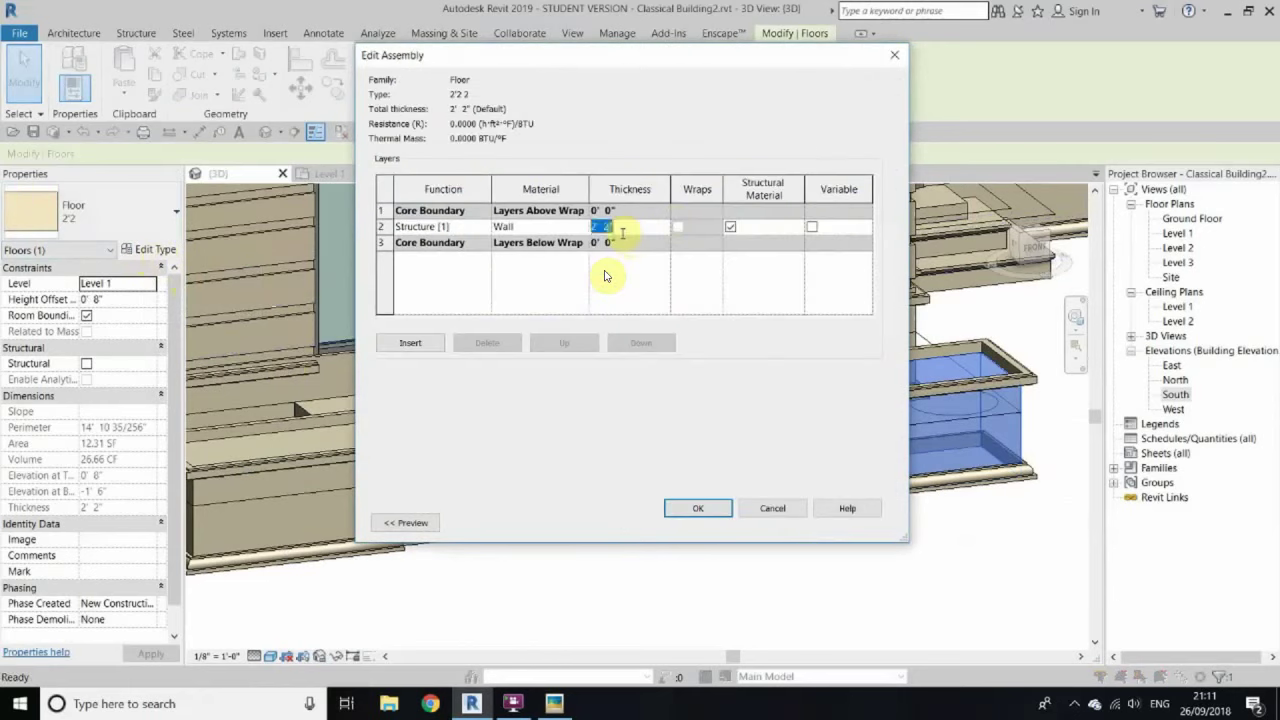
left_click(698, 508)
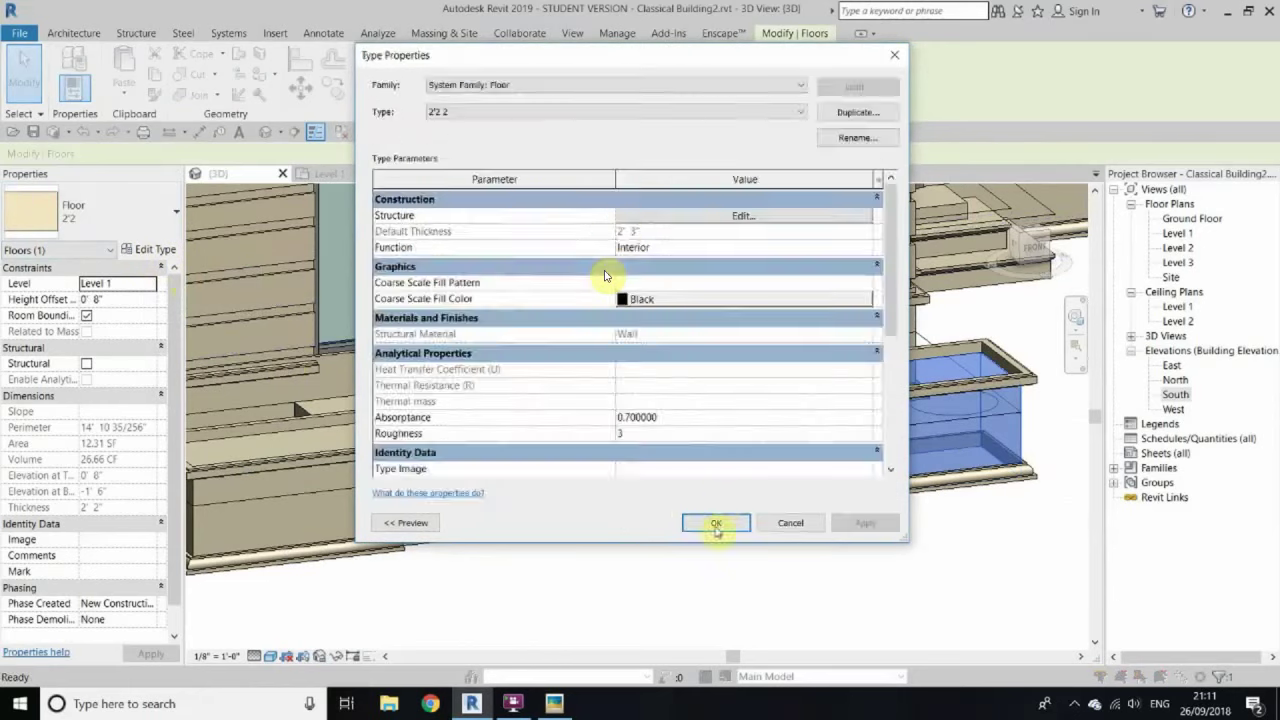
left_click(714, 521)
Step: Reduce the layer thickness in the planter floor's structure and apply it
left_click(1034, 246)
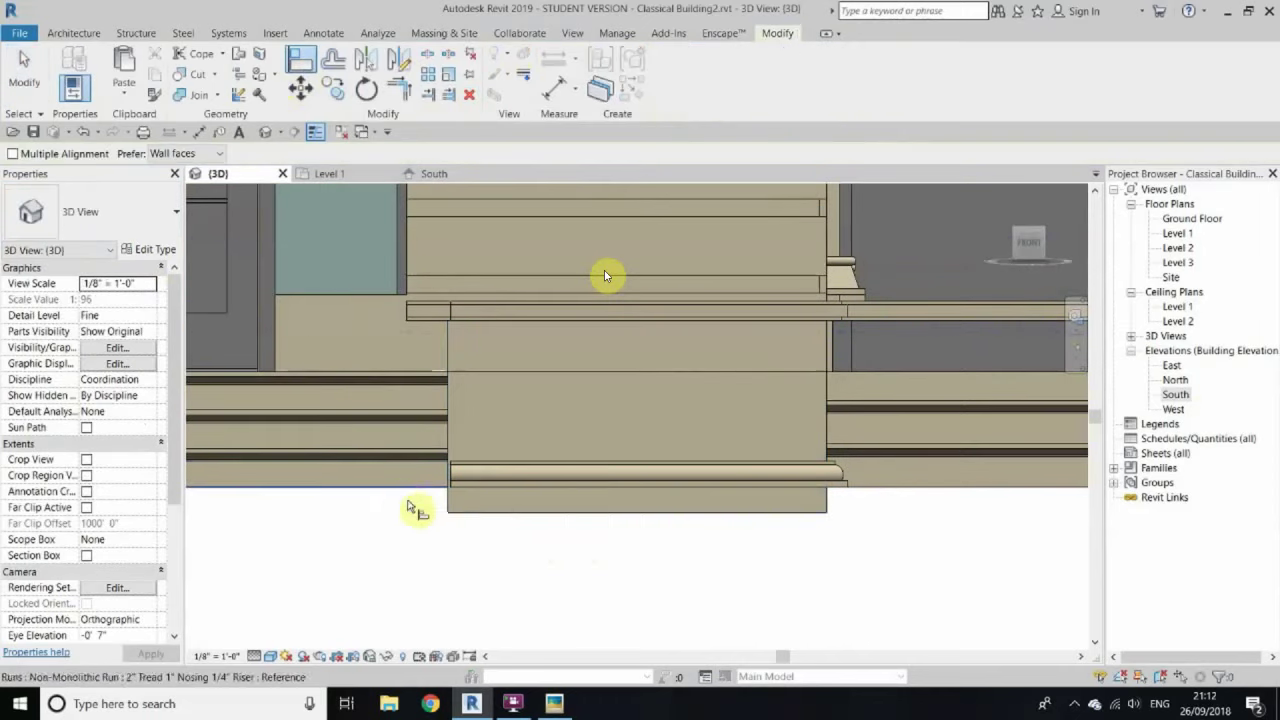
mouse_move(760, 512)
middle_mouse_down("shift")
mouse_move(609, 409)
mouse_move(913, 295)
middle_mouse_up("shift")
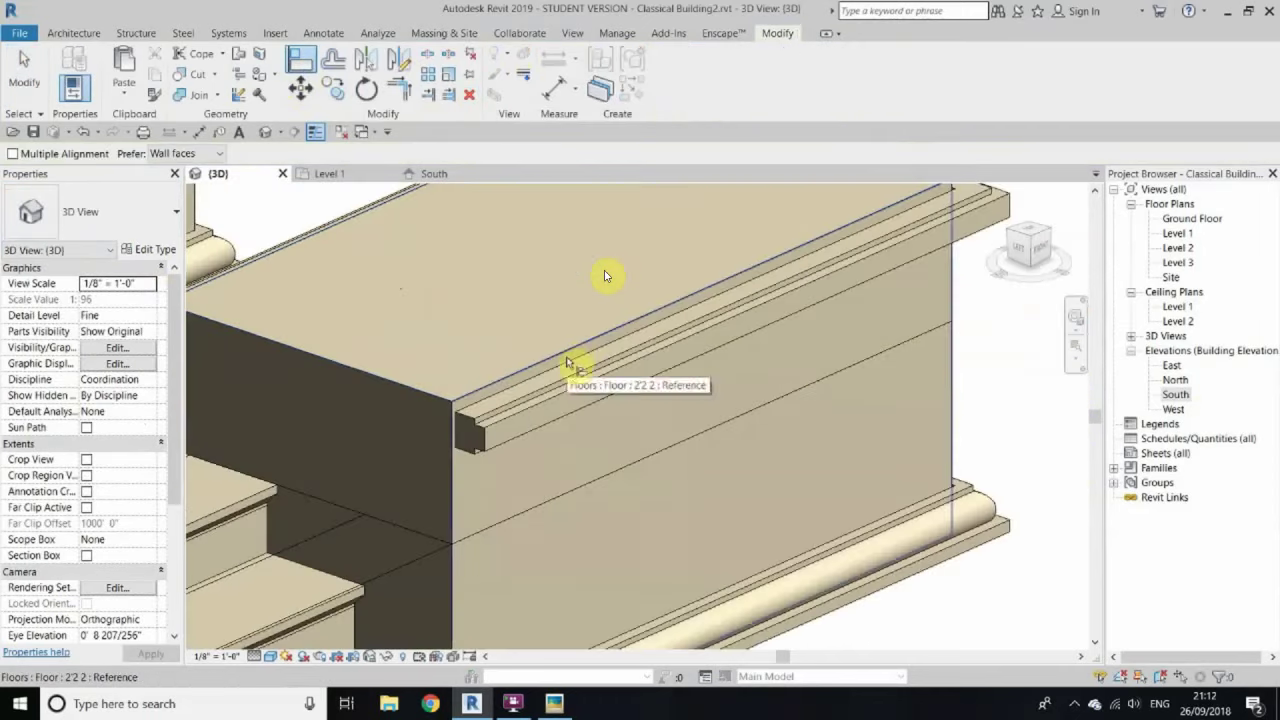
left_click(605, 276)
left_click(148, 249)
left_click(745, 220)
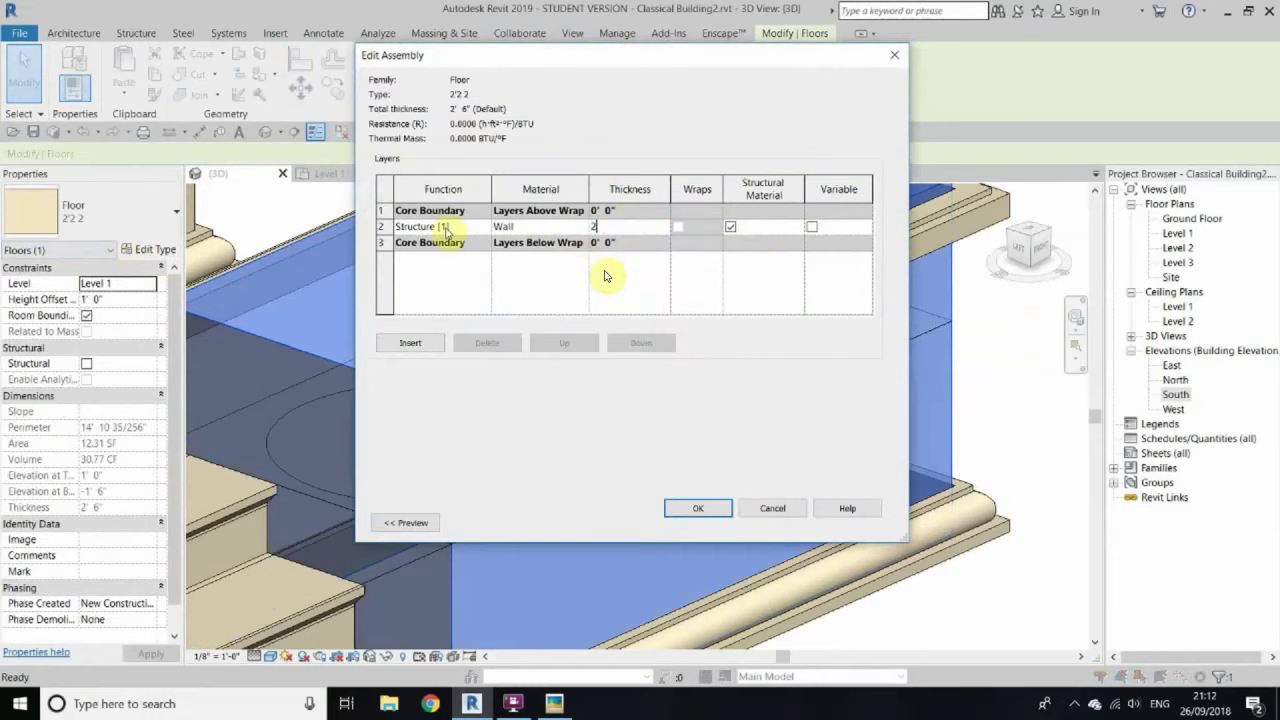
left_click(716, 513)
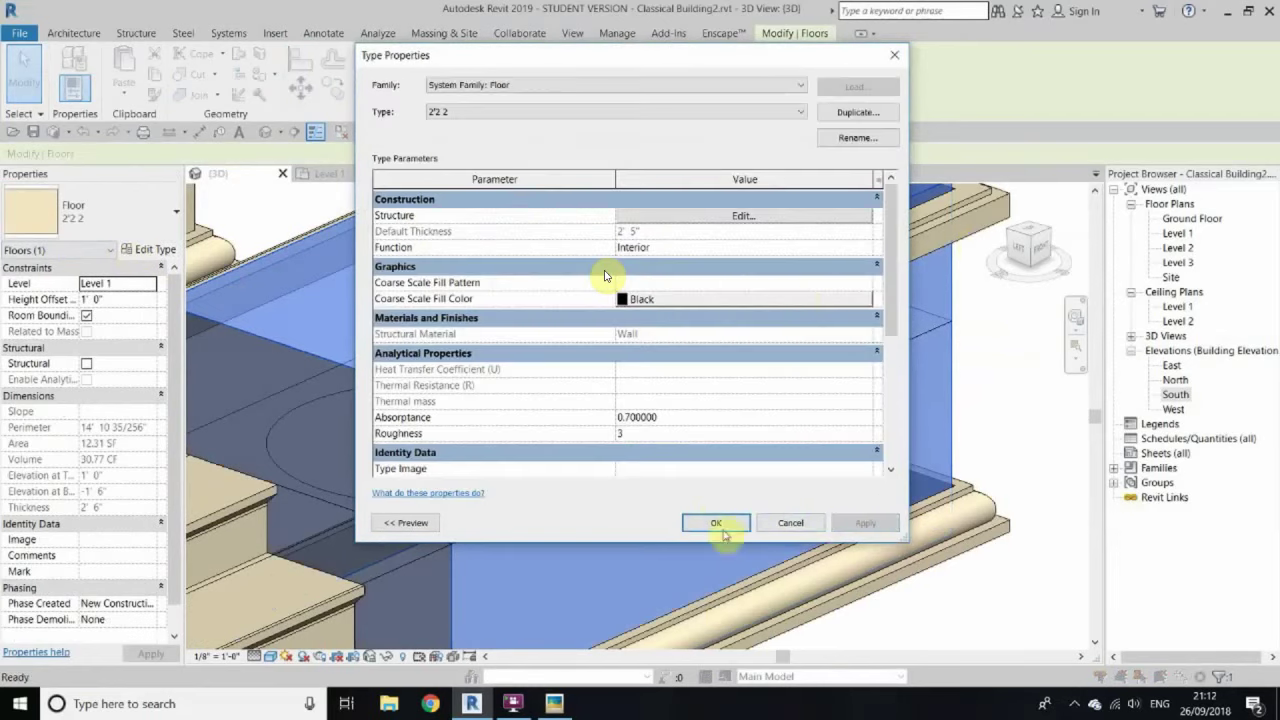
key("Return")
Step: Start an Align (AL) of the planter to the stair, then cancel it
mouse_move(920, 297)
middle_mouse_down("shift")
mouse_move(634, 614)
mouse_move(1014, 237)
middle_mouse_up("shift")
left_click(1014, 237)
scroll(590, 520, "up", 5)
key("a")
key("l")
scroll(470, 505, "up", 3)
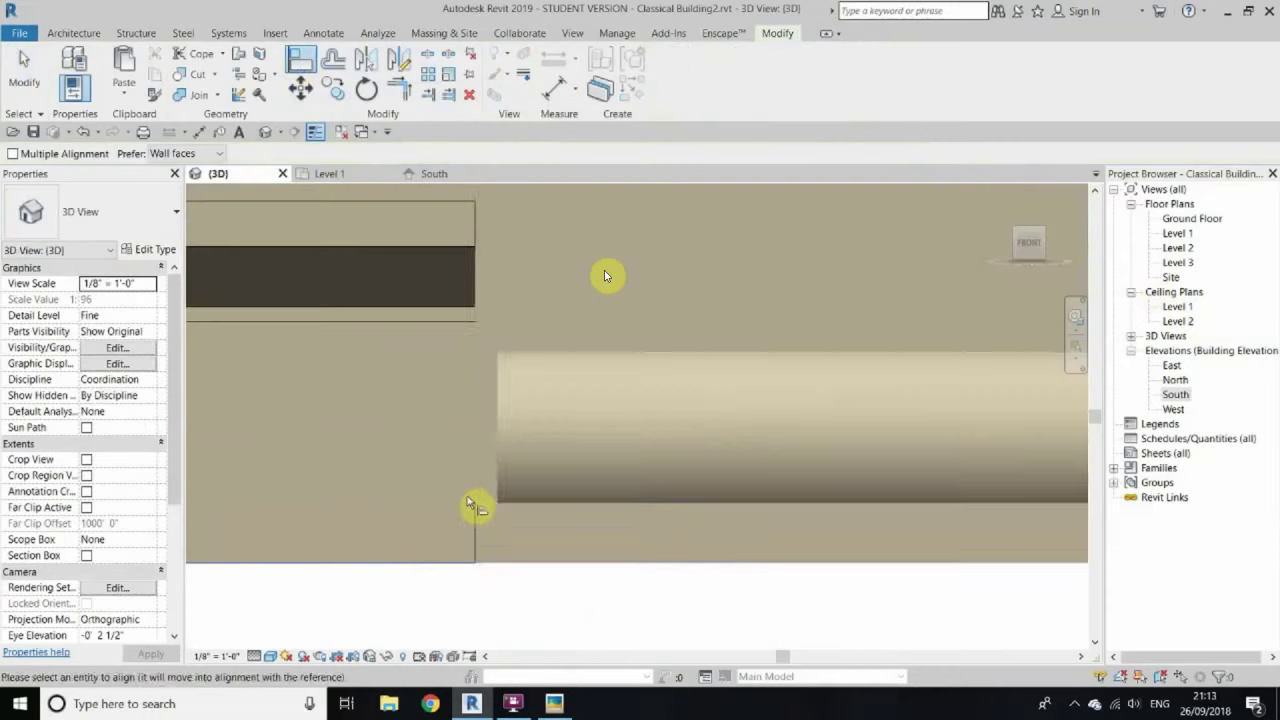
key("Escape")
Step: Check the planter floor box and the wall beside the front door in 3D
mouse_move(400, 510)
middle_mouse_down("shift")
mouse_move(823, 380)
mouse_move(826, 294)
mouse_move(471, 435)
mouse_move(243, 586)
mouse_move(600, 337)
mouse_move(366, 457)
middle_mouse_up("shift")
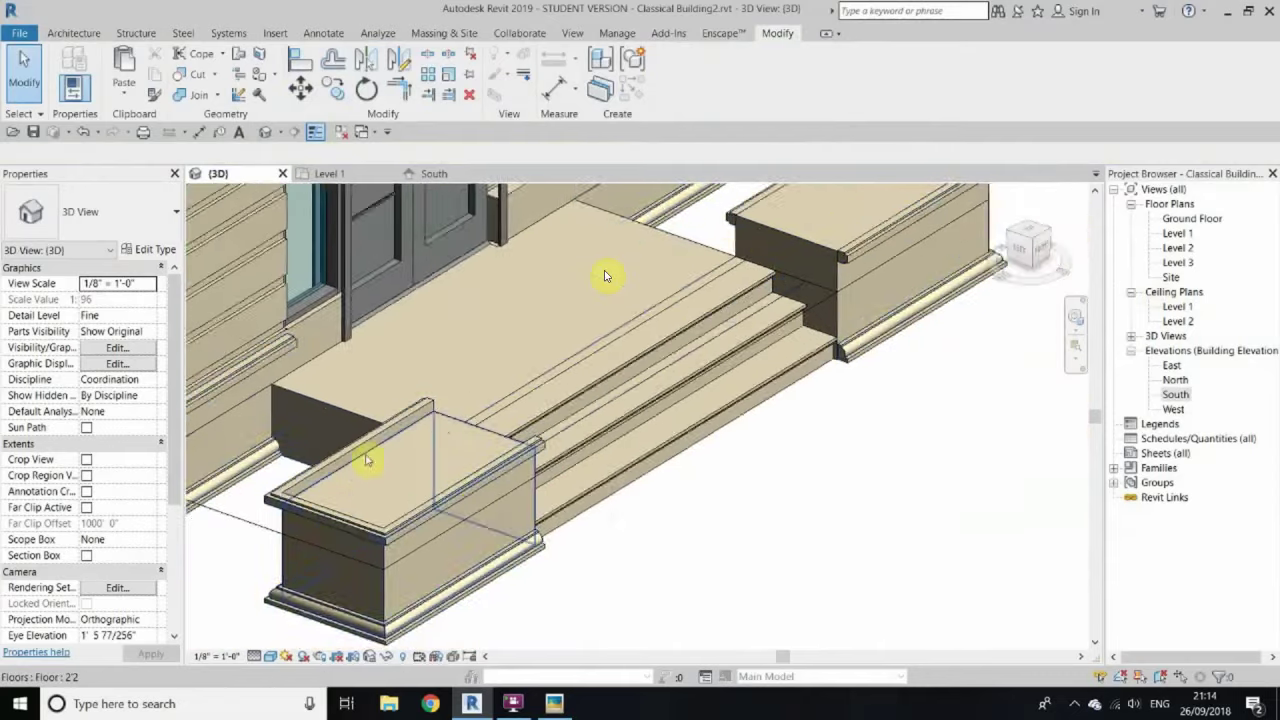
left_click(506, 432)
middle_click_drag(506, 432, 1000, 423, "shift")
key("Escape")
scroll(457, 423, "up", 2)
left_click(460, 458)
key("Escape")
middle_click_drag(460, 458, 679, 447, "shift")
Step: Review the selected planter floor in the South elevation, then return to 3D
left_click(895, 362)
key("ctrl+Tab")
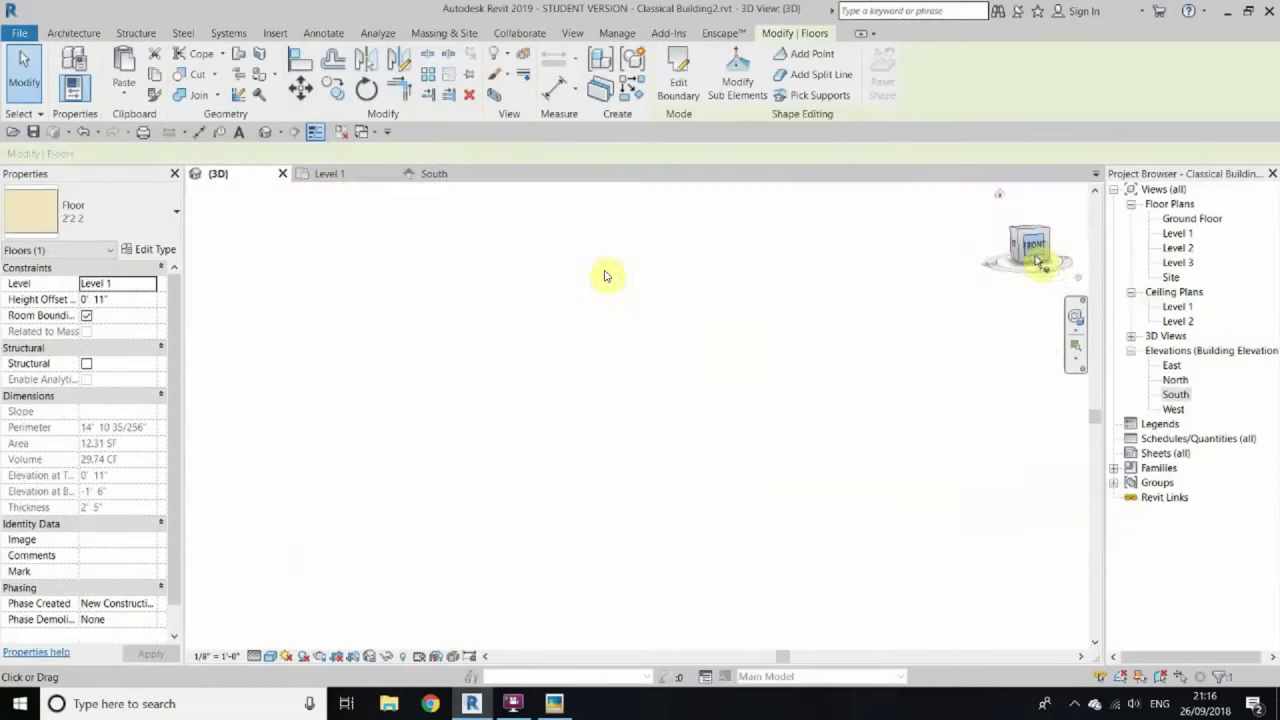
scroll(643, 474, "up", 2)
scroll(808, 408, "up", 2)
key("Escape")
scroll(677, 408, "down", 3)
scroll(608, 274, "up", 2)
key("ctrl+Tab")
middle_click_drag(608, 274, 645, 605, "shift")
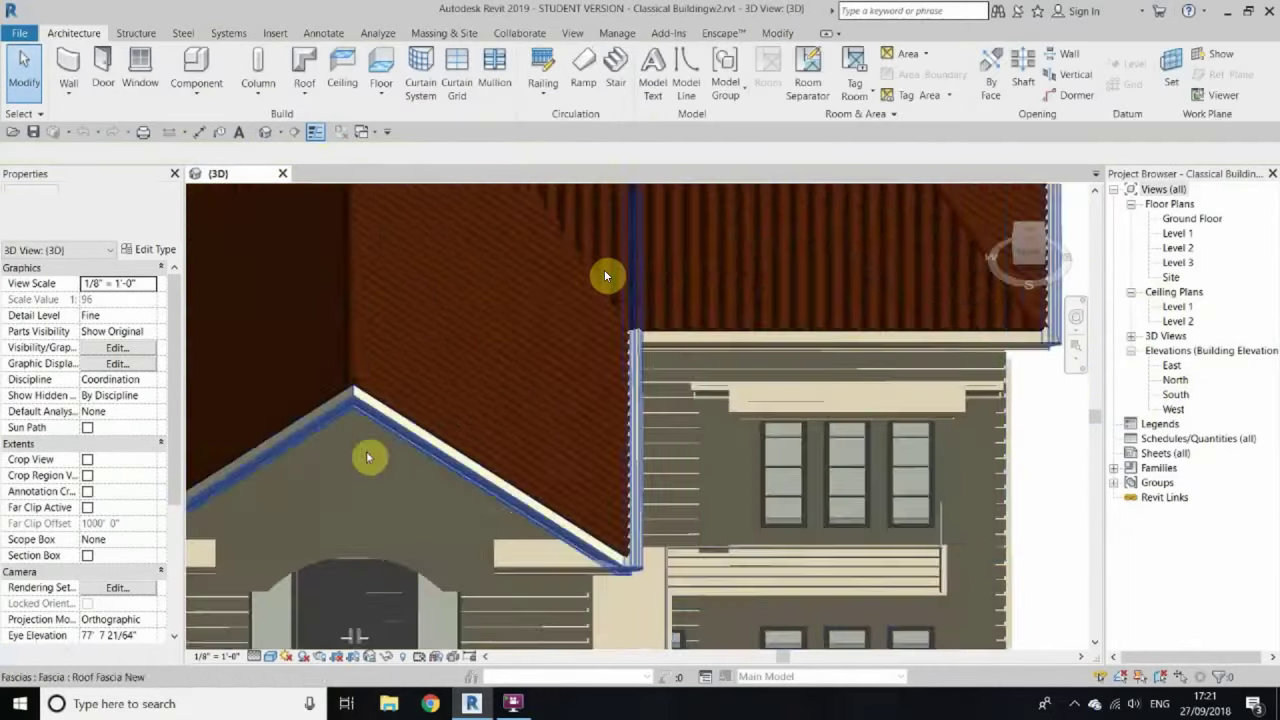
Step: Edit the roof footprint sketch and move its line in the South elevation
mouse_move(368, 457)
middle_mouse_down("shift")
mouse_move(543, 366)
mouse_move(491, 320)
mouse_move(529, 229)
mouse_move(718, 438)
mouse_move(557, 420)
mouse_move(657, 433)
middle_mouse_up("shift")
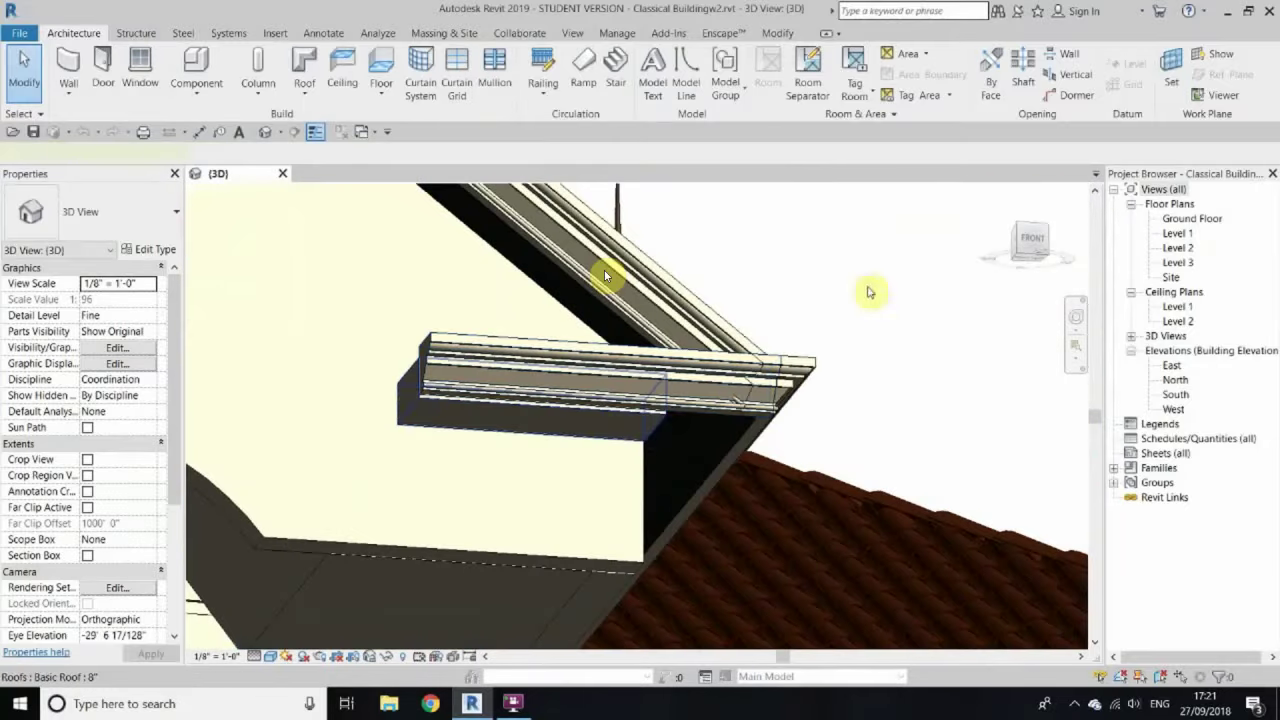
double_click(605, 276)
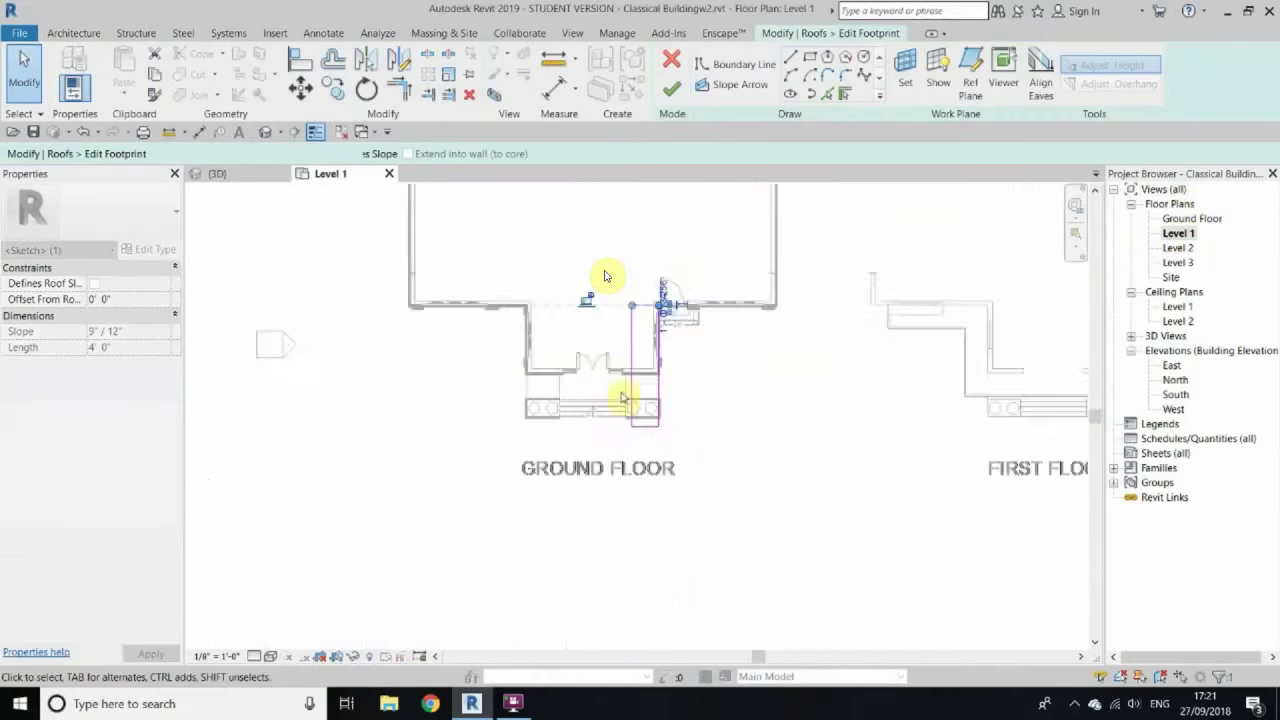
double_click(1175, 394)
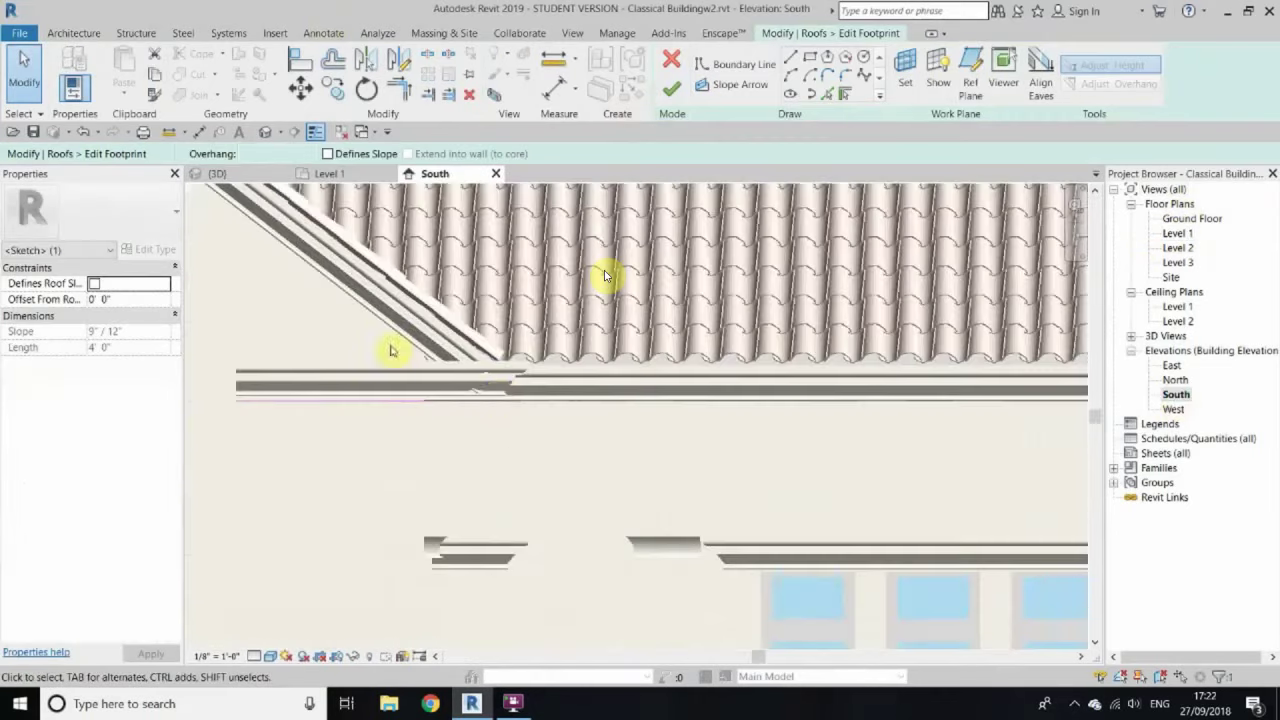
scroll(605, 276, "up", 2)
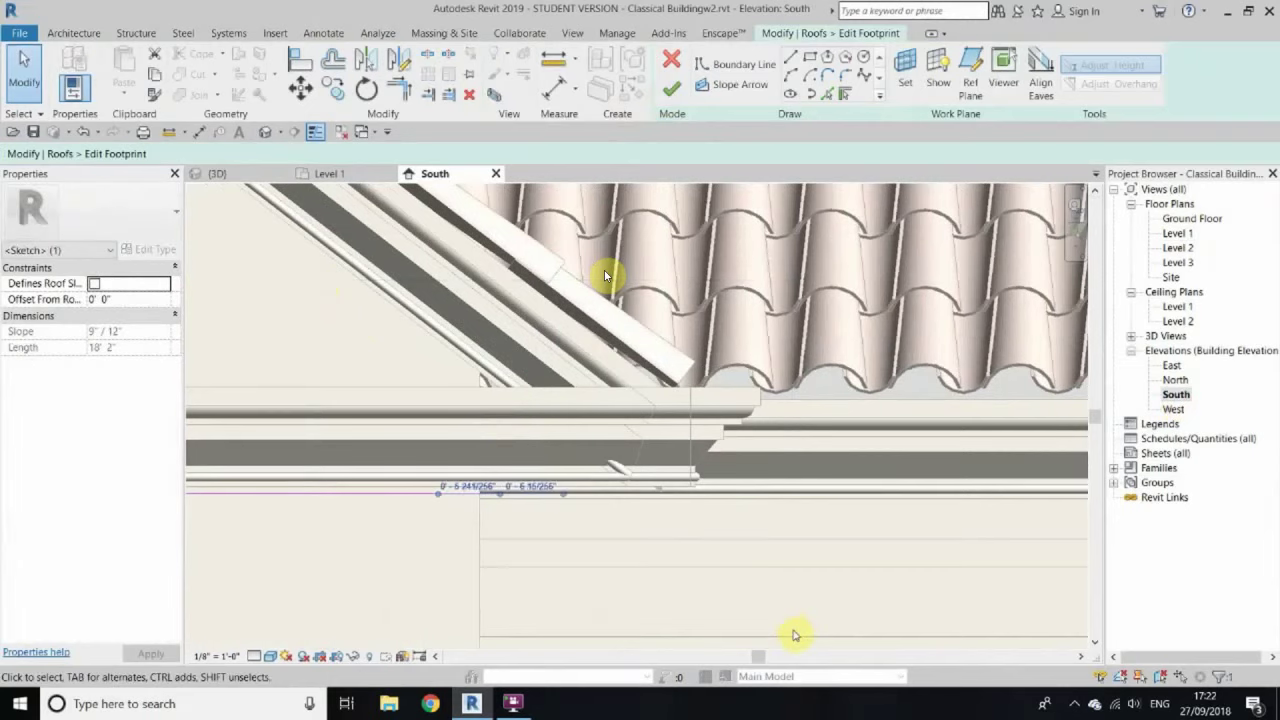
scroll(605, 276, "up", 2)
left_click(422, 518)
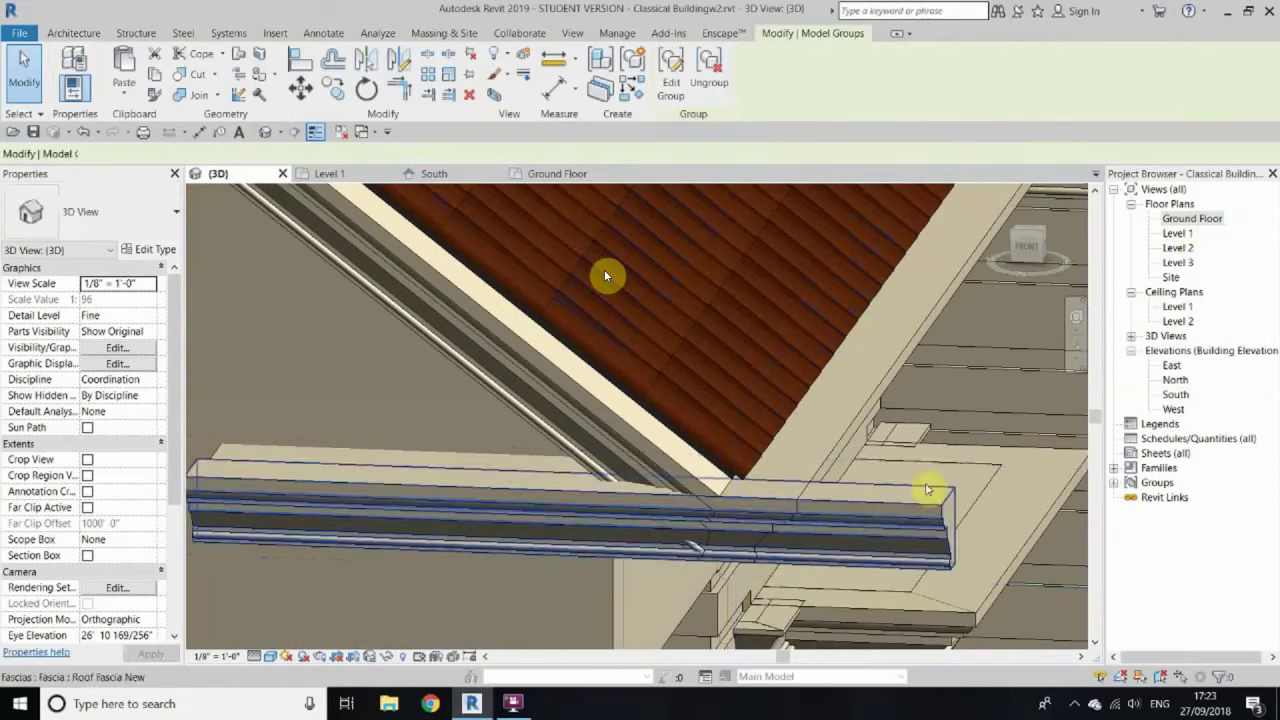
Step: Inspect the roof fascia across the whole building, then start a new family from a template
left_click(928, 489)
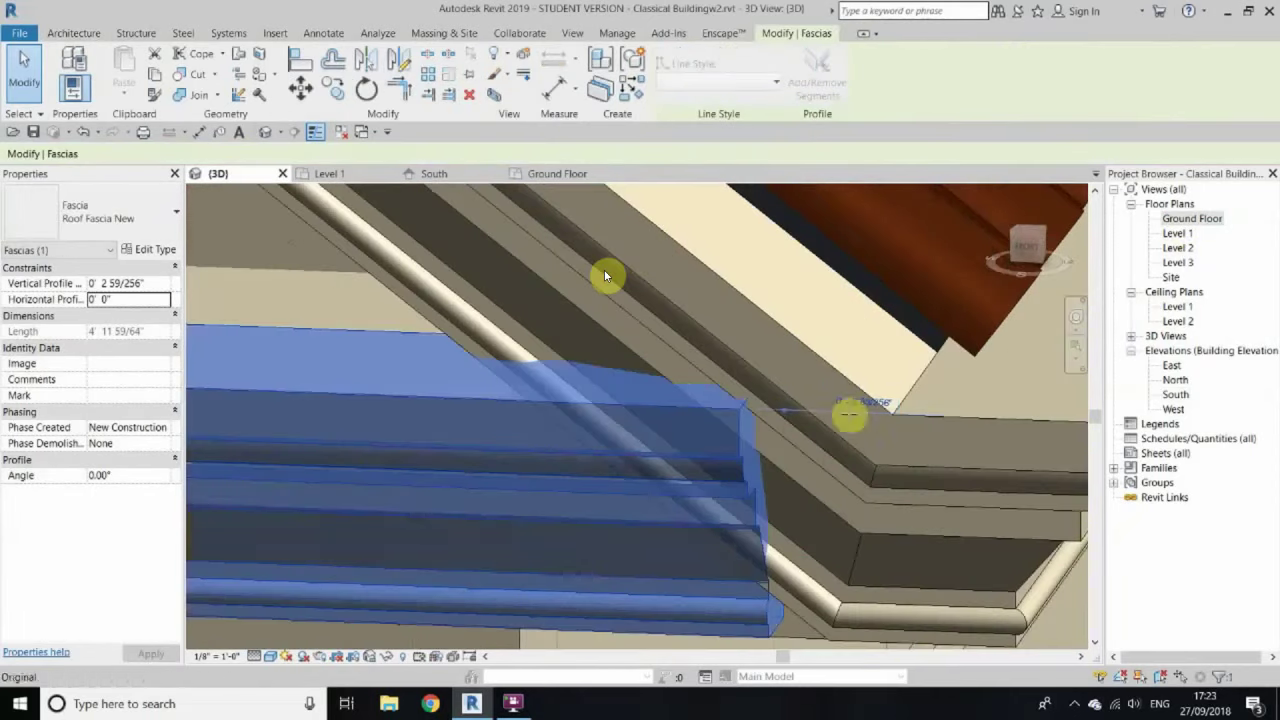
middle_click_drag(791, 417, 608, 526, "shift")
scroll(420, 523, "down", 5)
key("Escape")
middle_click_drag(718, 497, 766, 523, "shift")
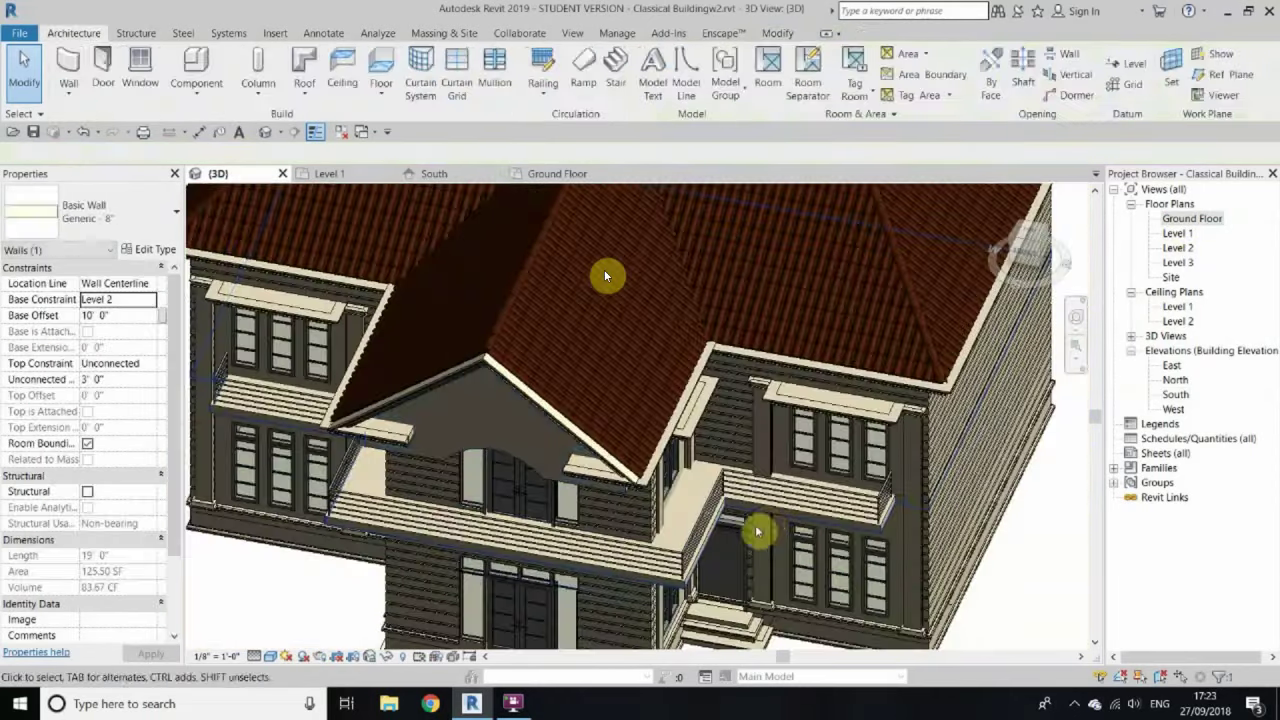
scroll(800, 400, "up", 3)
scroll(420, 417, "up", 3)
scroll(362, 316, "up", 2)
left_click(10, 38)
left_click(190, 182)
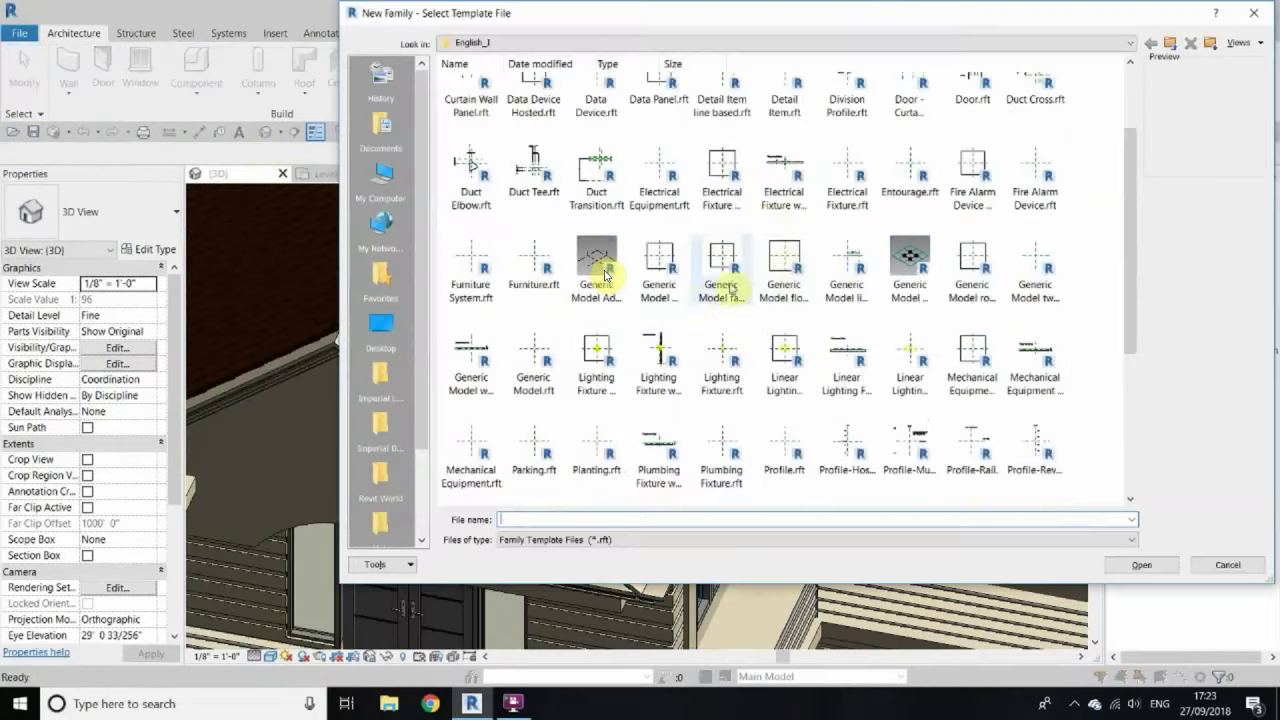
Step: Build the bracket from the face-based generic model template, linking its material to a family parameter
left_click(726, 288)
left_click(1140, 566)
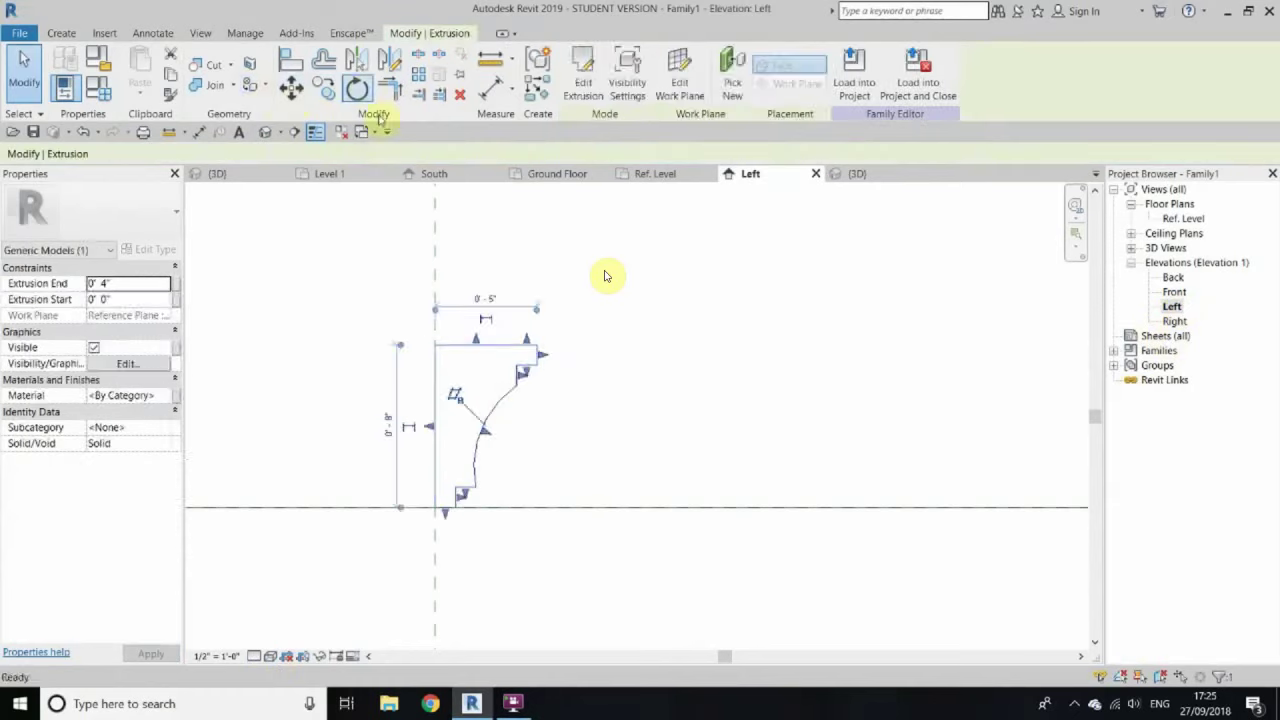
left_click(357, 88)
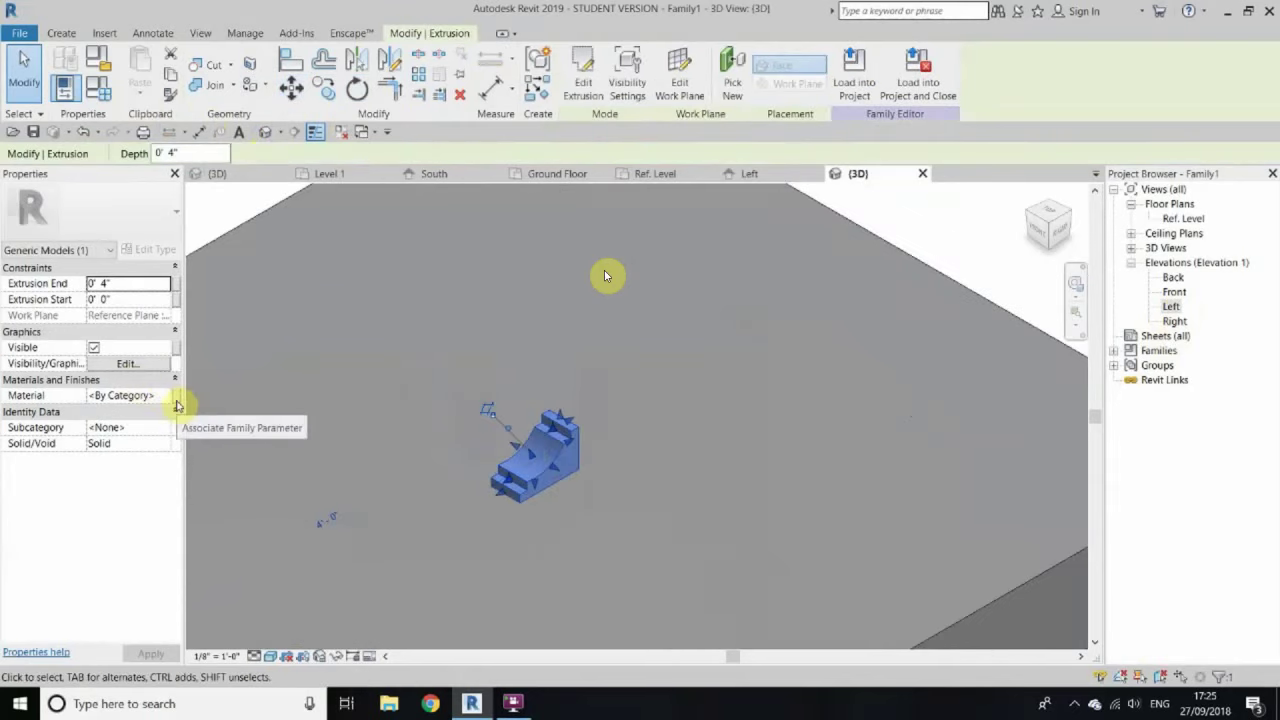
left_click(177, 401)
left_click(523, 449)
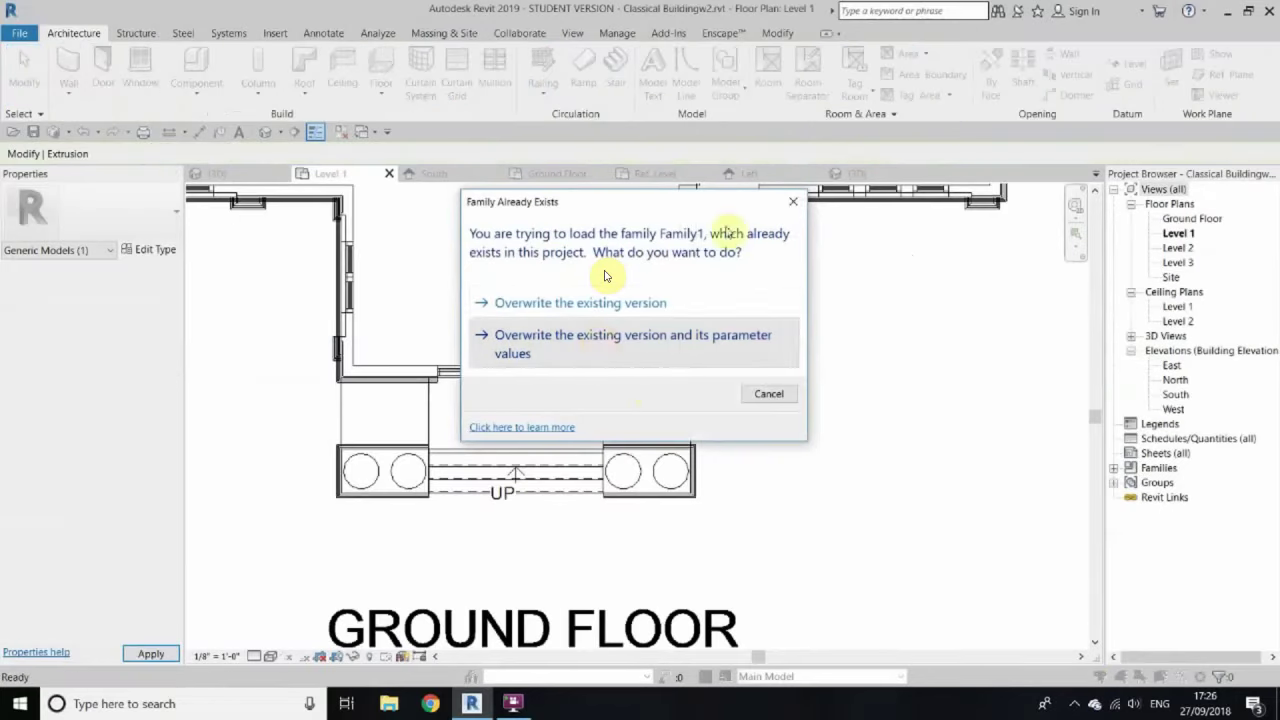
left_click(567, 338)
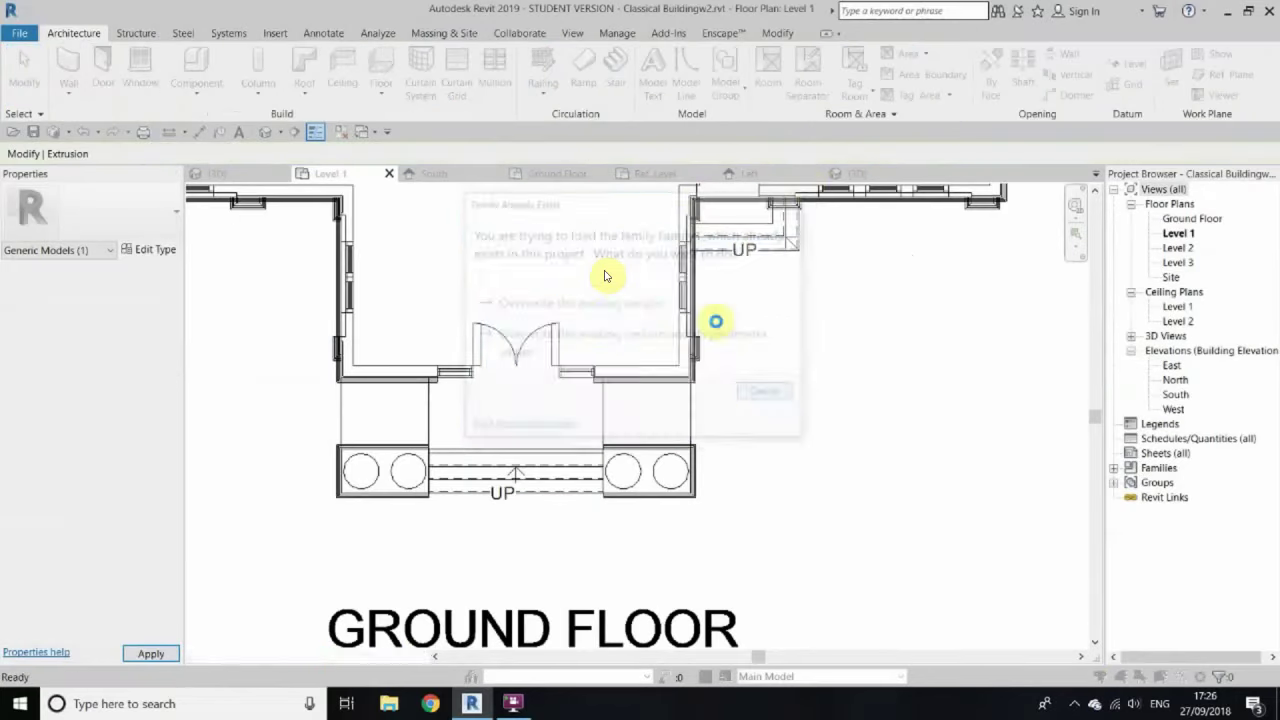
left_click(737, 371)
Step: Save the bracket family as Family5 and load it into Classical Building
key("ctrl+s")
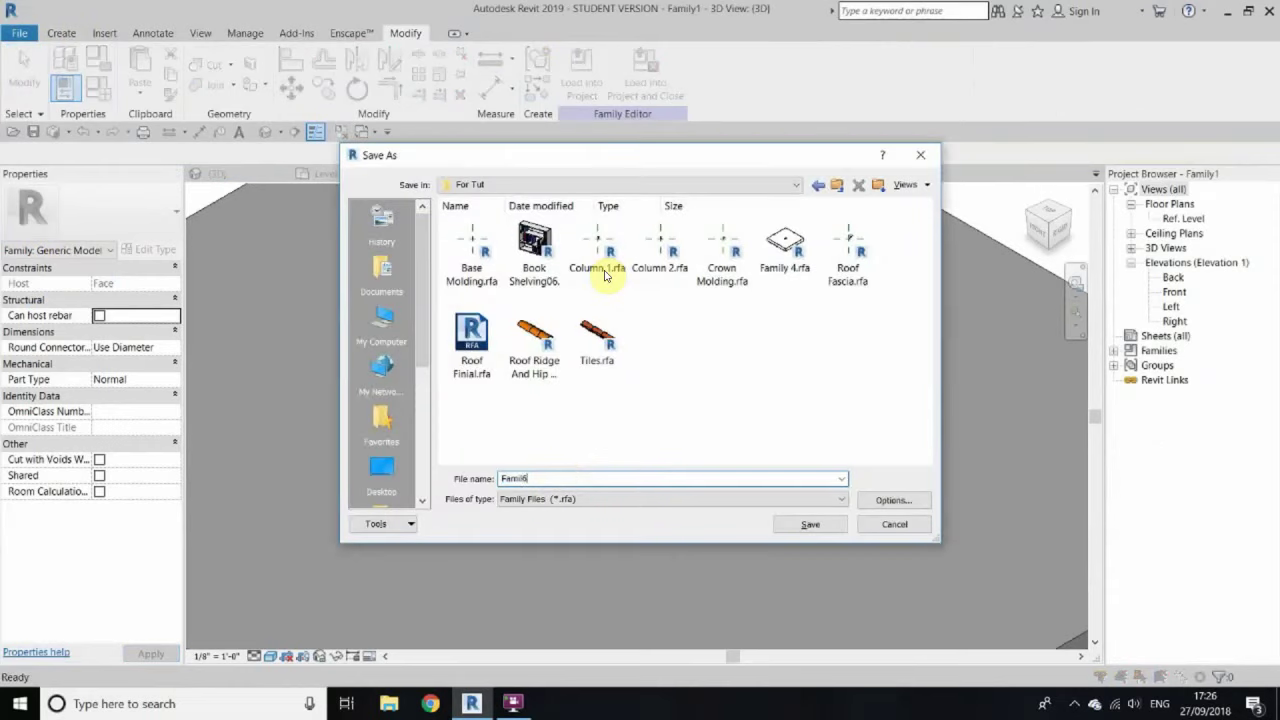
left_click(810, 524)
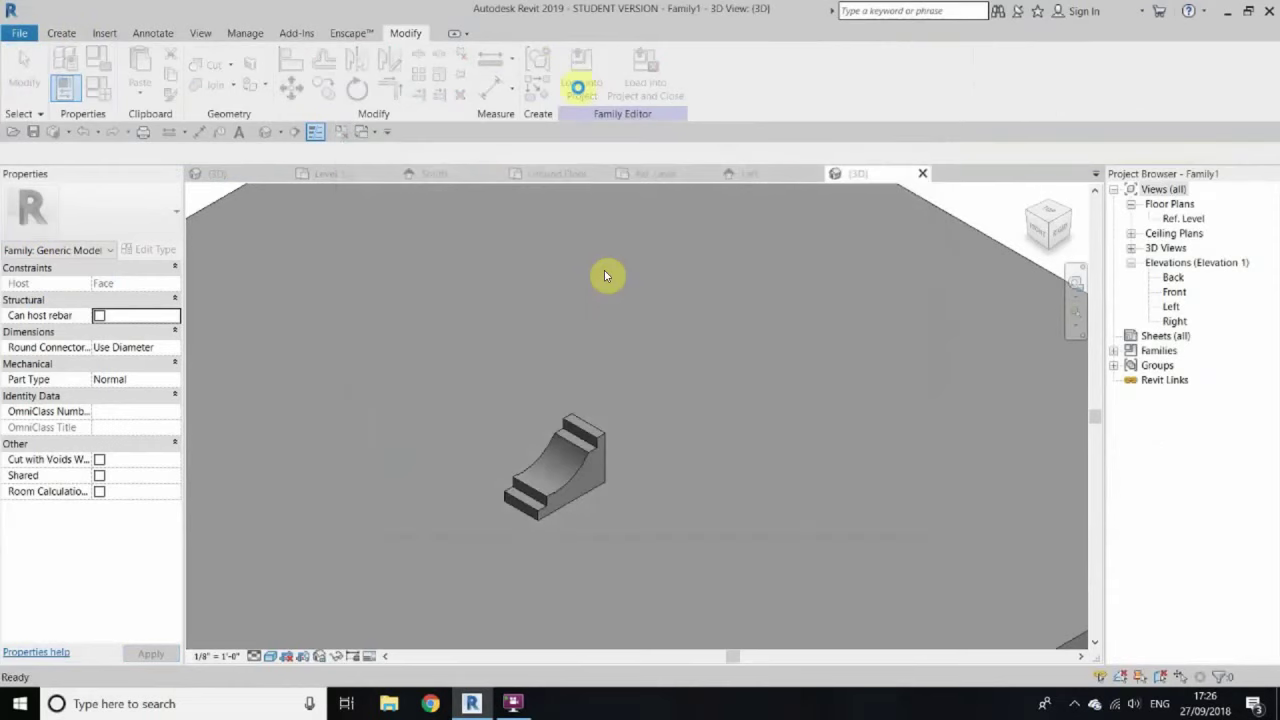
left_click(578, 88)
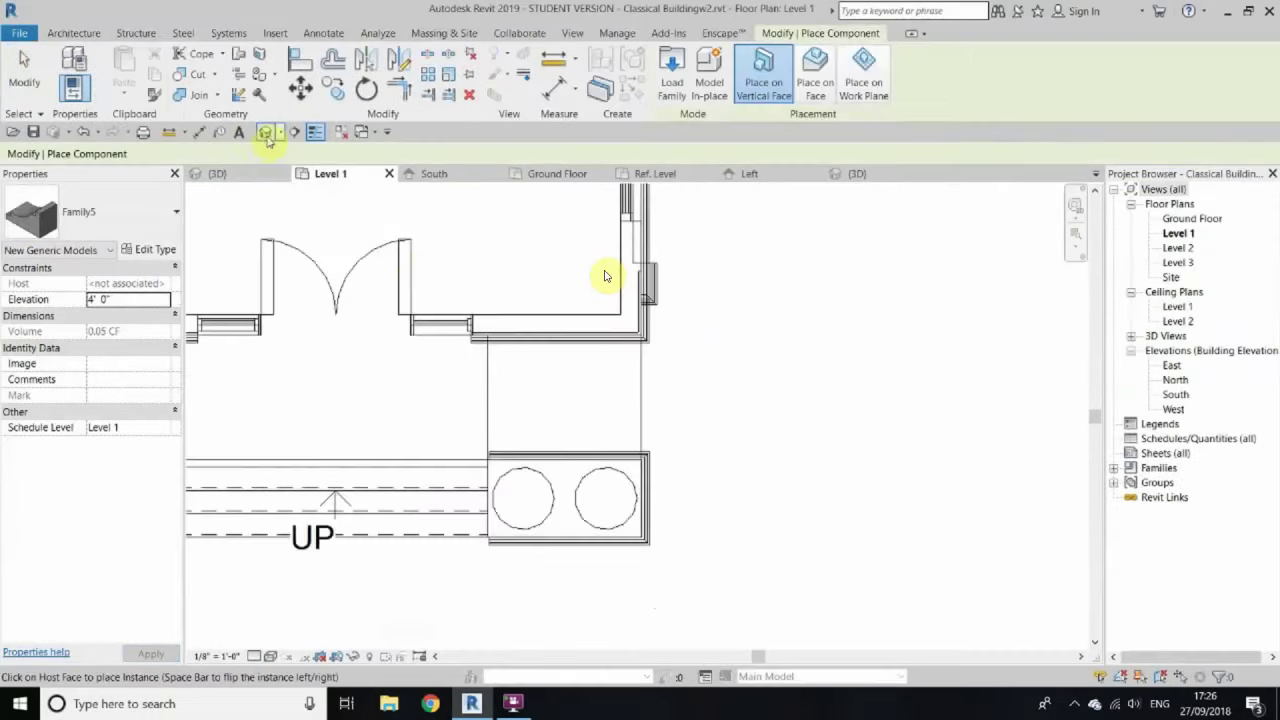
Step: Place a Family5 bracket under the roof fascia in the South elevation
double_click(1175, 394)
scroll(474, 314, "down", 3)
scroll(914, 349, "up", 3)
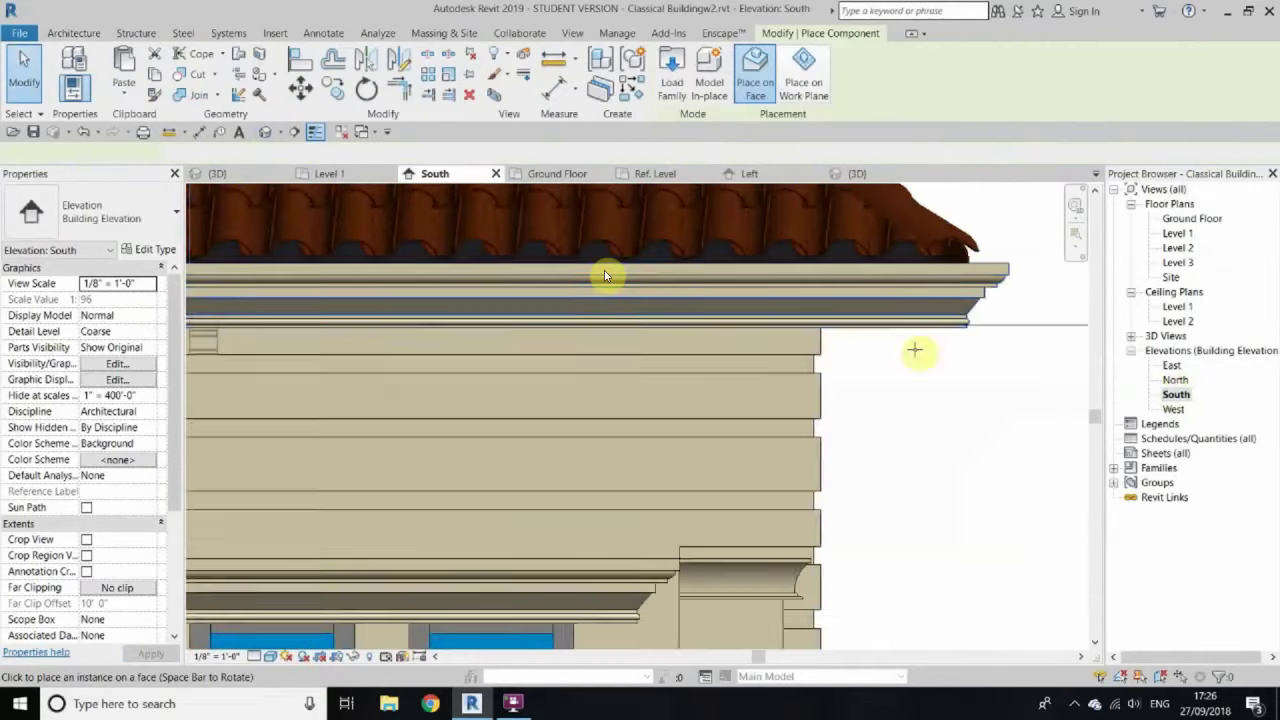
left_click(766, 345)
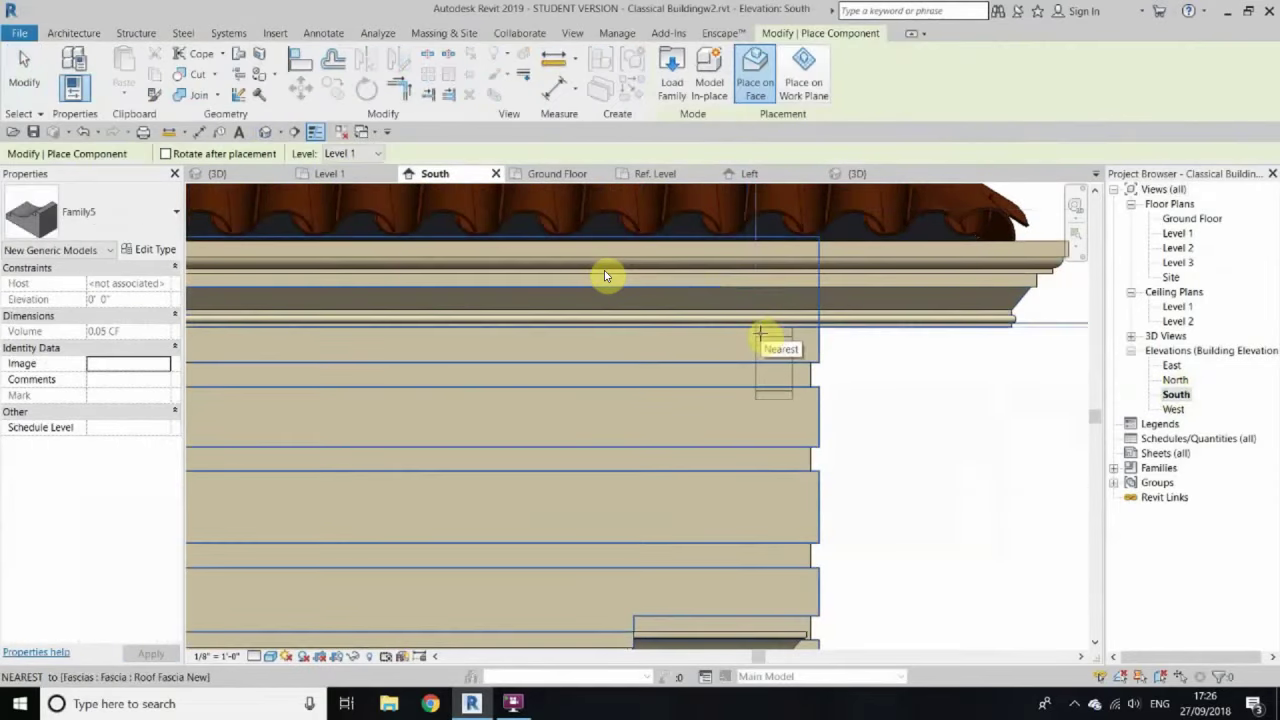
right_click(924, 352)
left_click(980, 372)
right_click(930, 308)
left_click(970, 372)
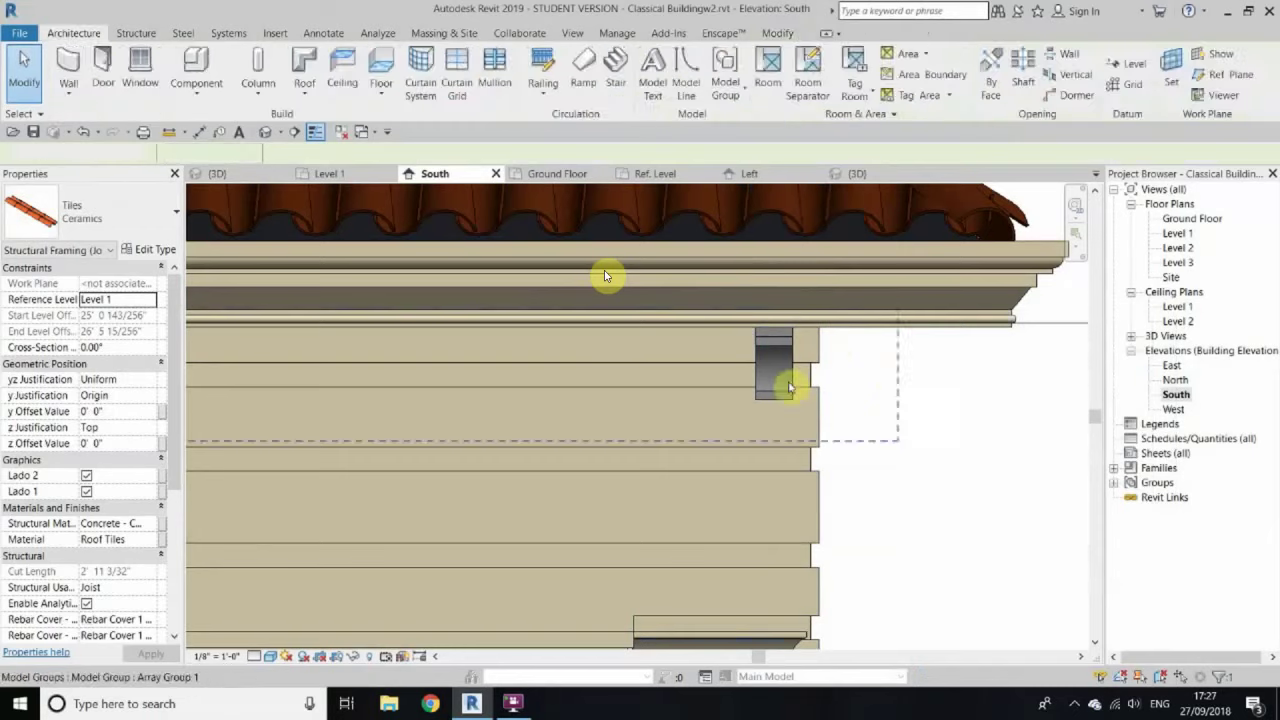
left_click(785, 385)
Step: Array (AR) the bracket with Move To: Last to the cornice's far end
key("a")
key("r")
left_click(812, 352)
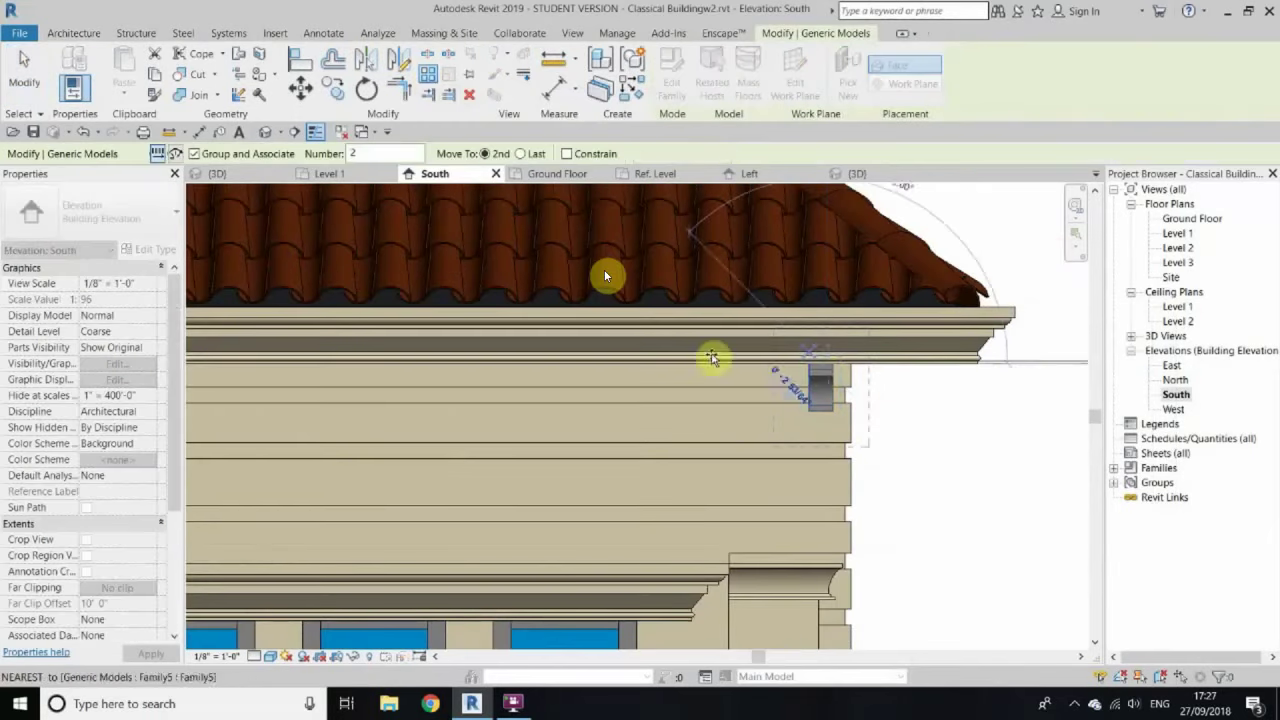
left_click(518, 156)
scroll(343, 394, "down", 3)
scroll(294, 397, "up", 4)
scroll(320, 386, "up", 3)
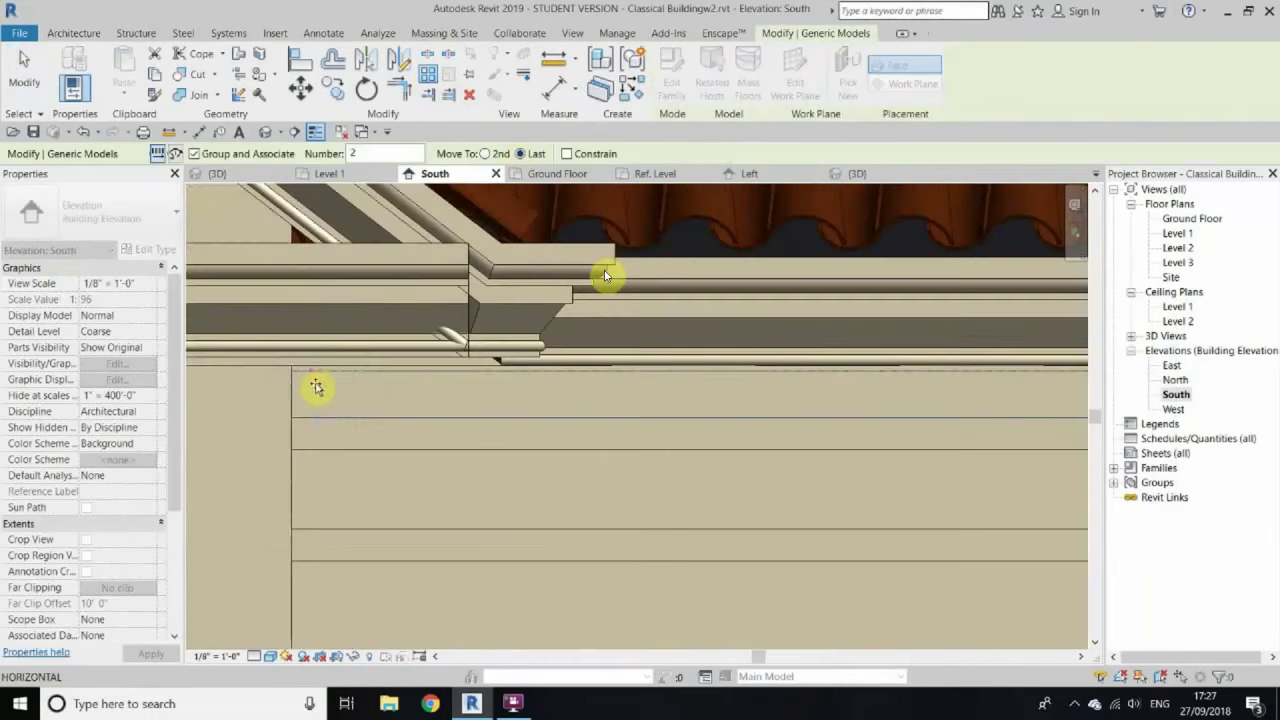
left_click(333, 390)
scroll(605, 275, "down", 5)
scroll(605, 275, "down", 2)
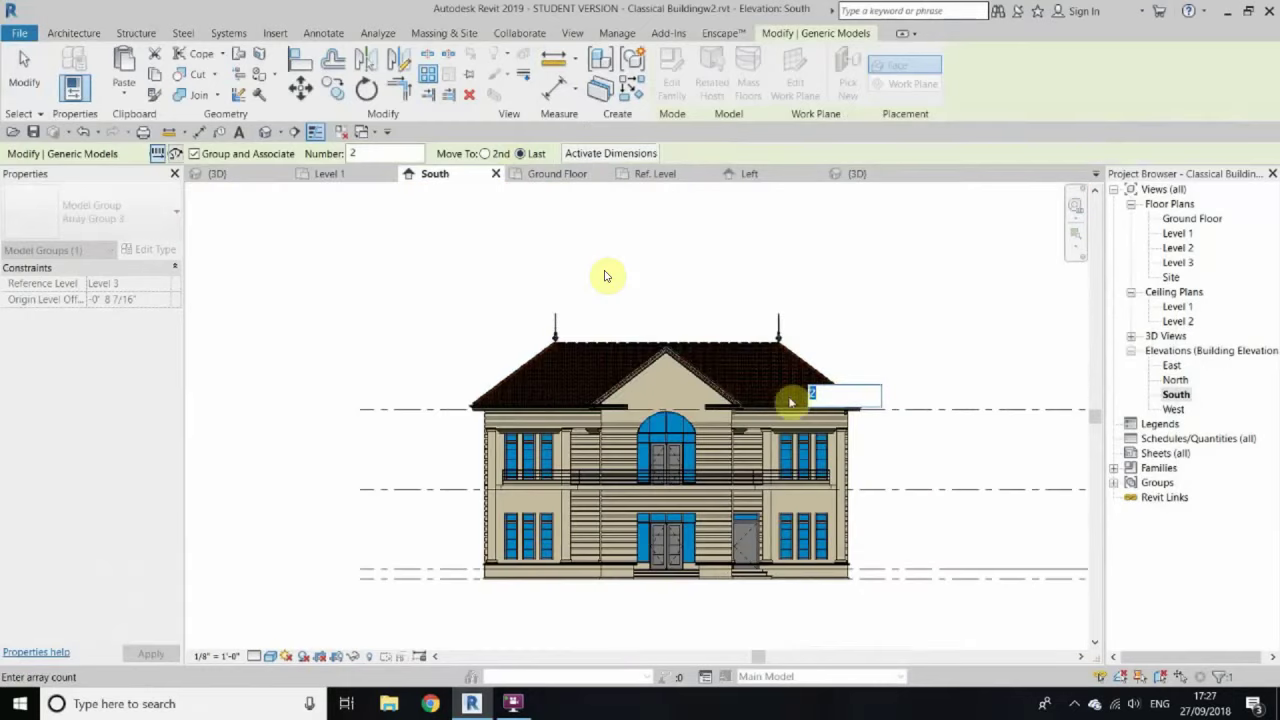
key("Return")
scroll(790, 400, "up", 3)
scroll(837, 394, "up", 2)
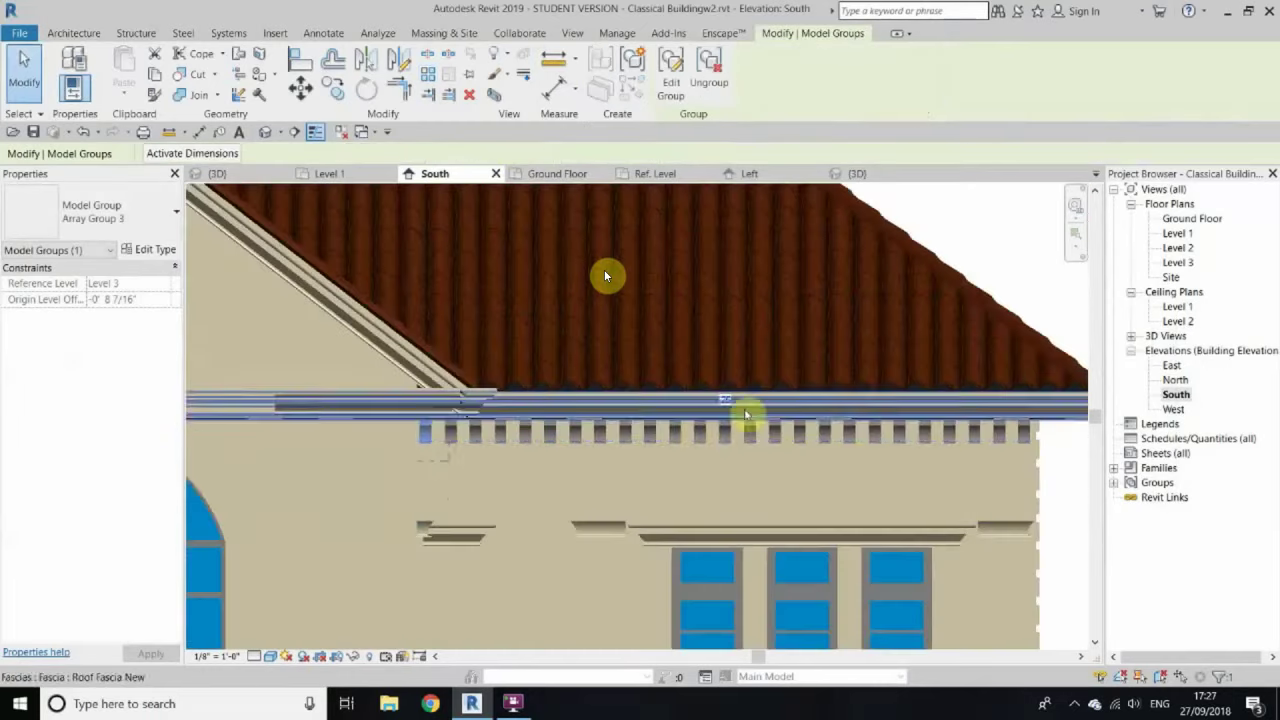
Step: Show the East elevation in Hidden Line display style
scroll(605, 275, "down", 3)
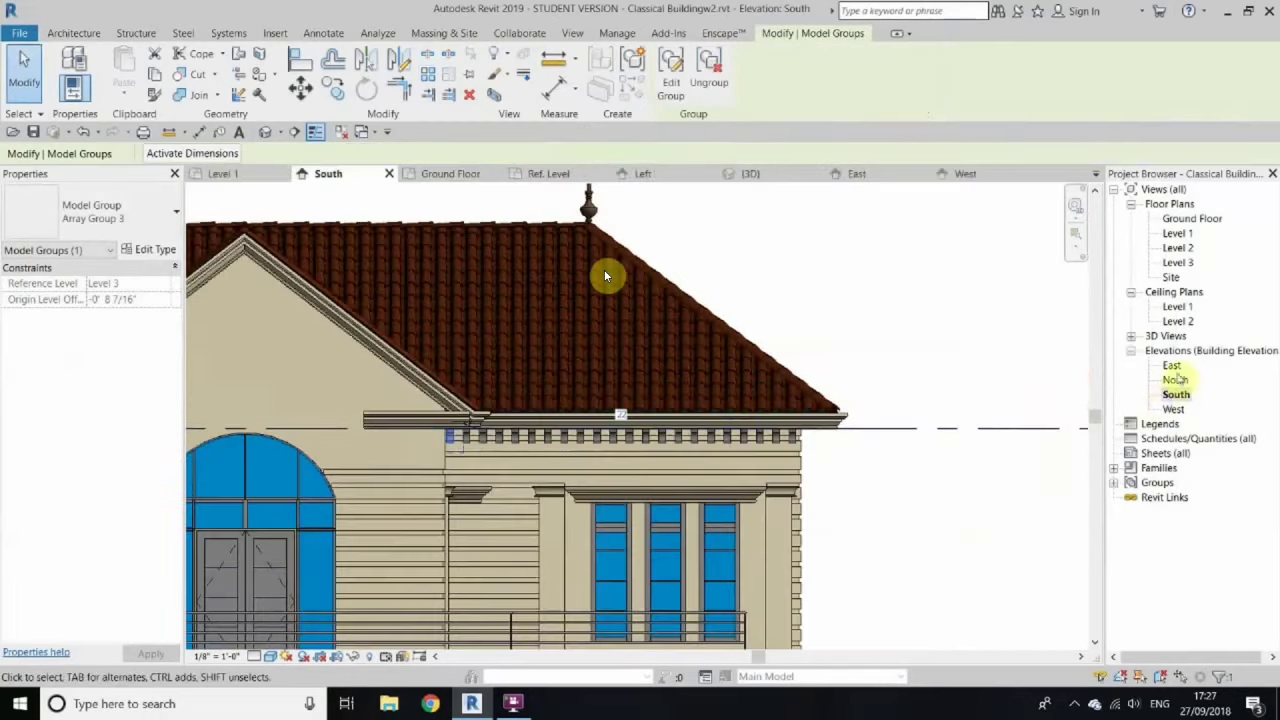
double_click(1172, 365)
scroll(605, 275, "up", 5)
left_click(320, 657)
left_click(328, 571)
scroll(406, 400, "up", 3)
scroll(586, 448, "up", 2)
Step: Copy (CM) a Family5 bracket onto the east cornice
key("c")
key("m")
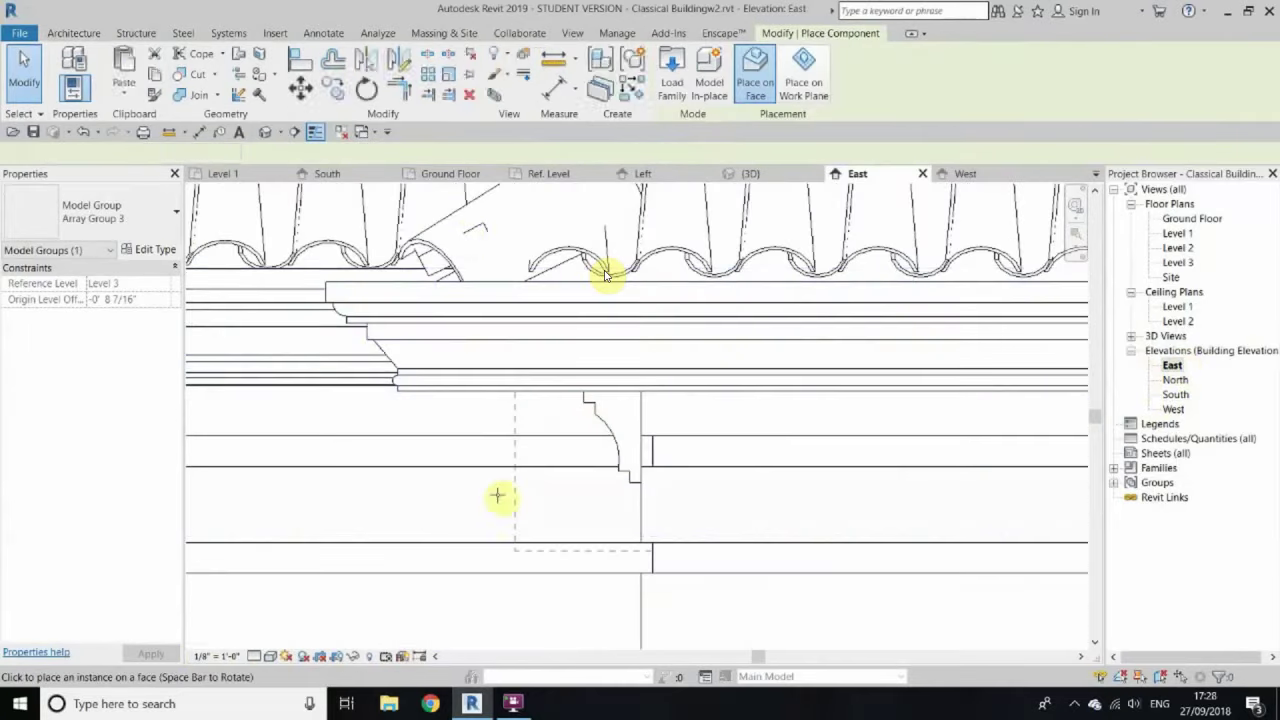
right_click(776, 416)
left_click(805, 424)
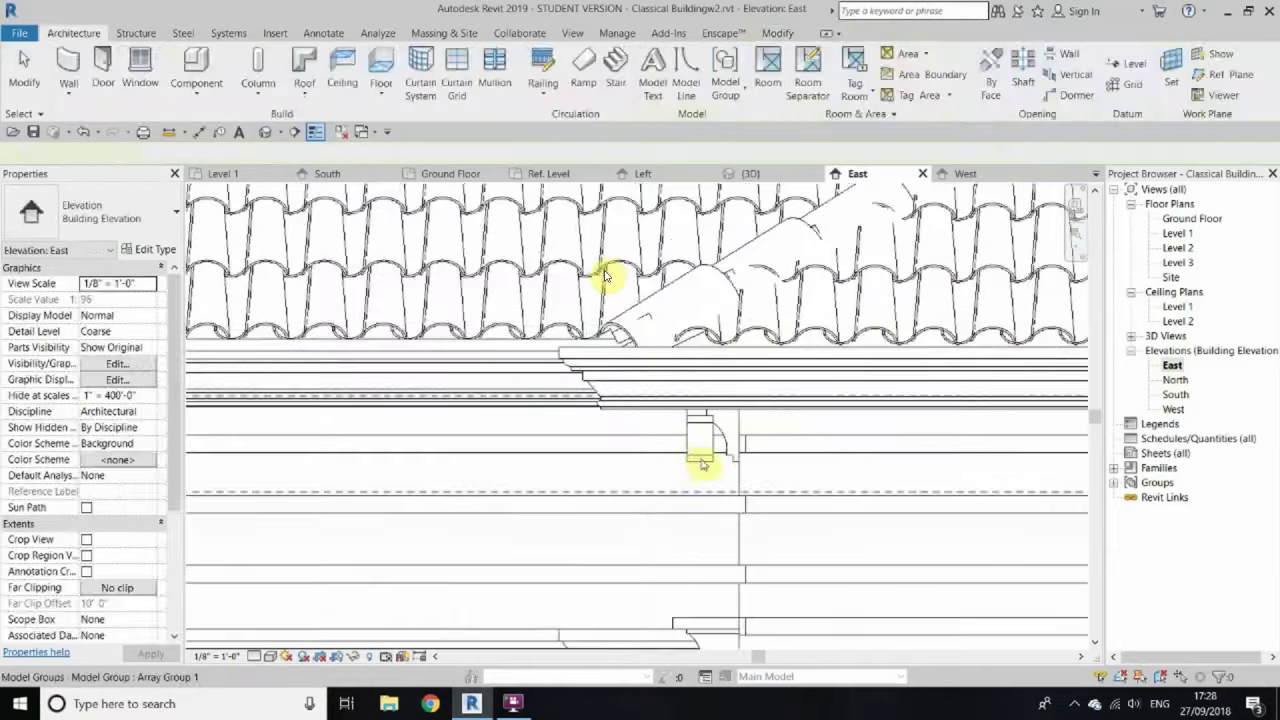
left_click(816, 425)
left_click(816, 425)
Step: Array the bracket into 22 copies along the east cornice
key("a")
key("r")
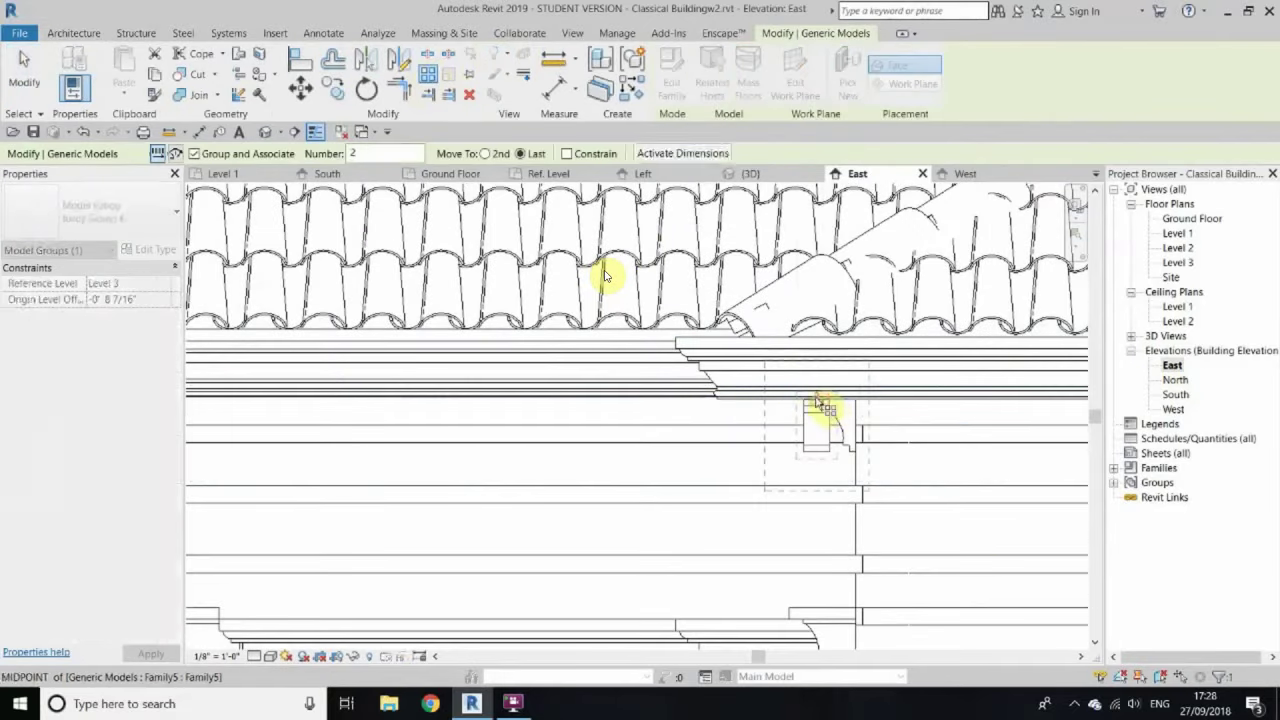
left_click(823, 406)
scroll(457, 409, "down", 2)
scroll(321, 376, "up", 2)
left_click(321, 376)
scroll(330, 410, "down", 3)
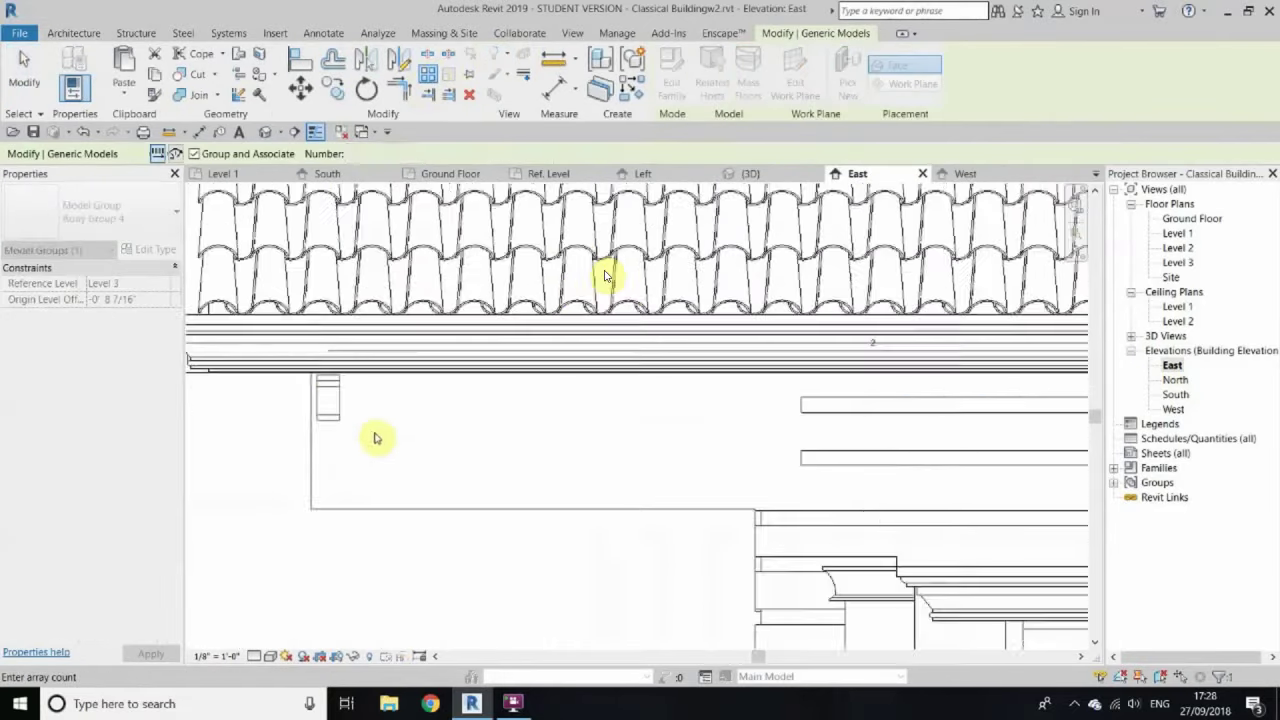
key("Return")
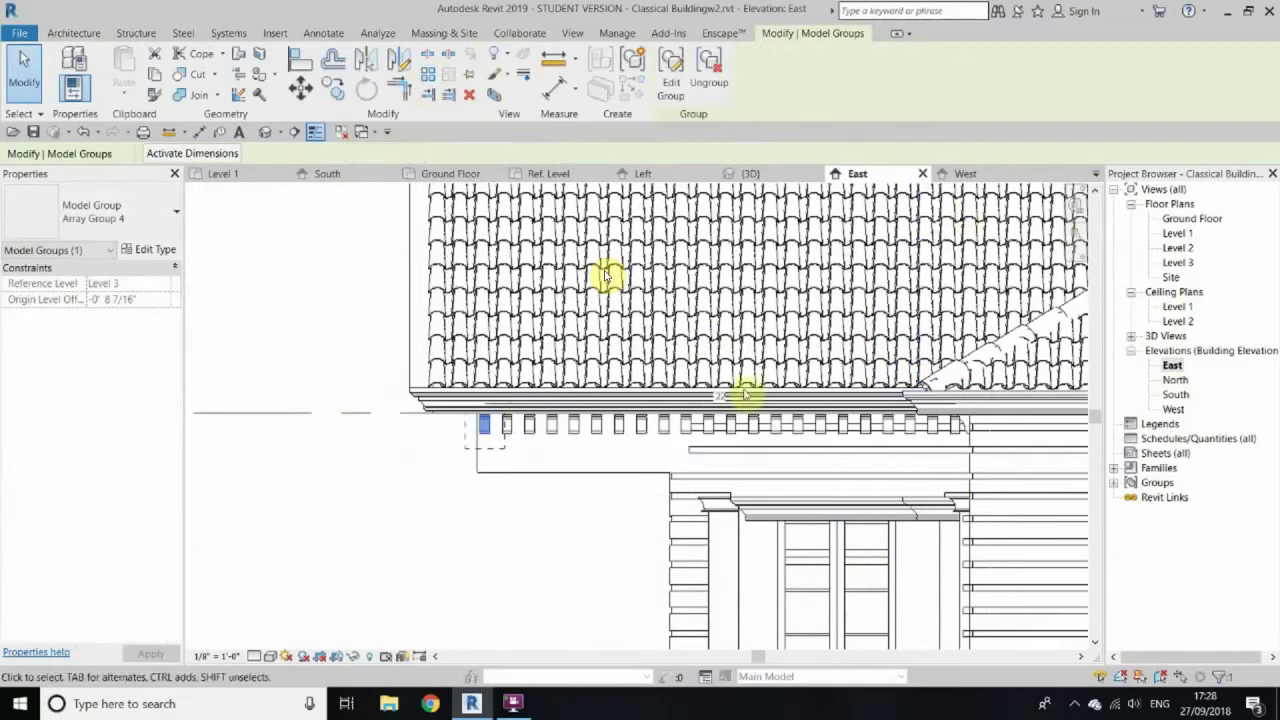
left_click(300, 294)
Step: View the bracketed cornice from the front in the default 3D view
left_click(265, 131)
mouse_move(605, 277)
middle_mouse_down("shift")
mouse_move(647, 282)
mouse_move(656, 403)
mouse_move(851, 286)
mouse_move(1088, 415)
middle_mouse_up("shift")
scroll(605, 277, "up", 5)
left_click(1031, 240)
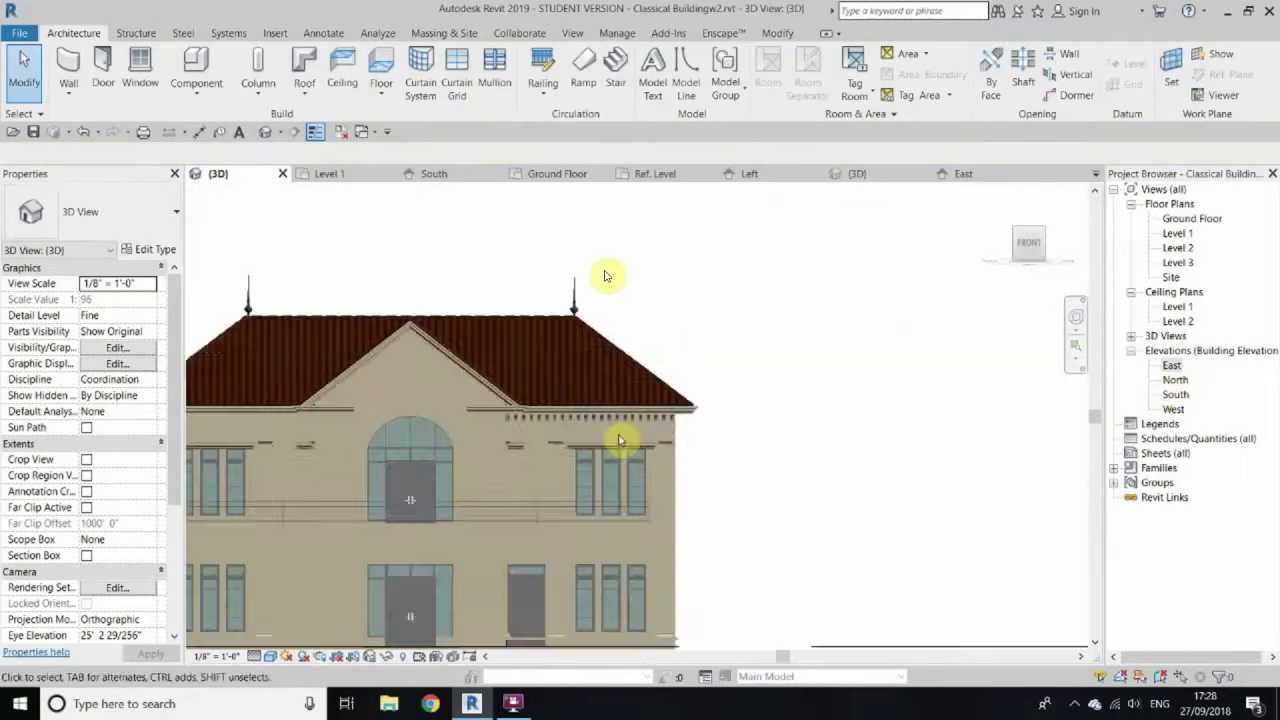
Step: Open the South elevation, then start and cancel placing another Family5 bracket with CM
scroll(420, 360, "down", 3)
scroll(568, 320, "up", 3)
mouse_move(568, 320)
middle_mouse_down("shift")
mouse_move(568, 363)
mouse_move(510, 352)
mouse_move(851, 526)
mouse_move(620, 466)
middle_mouse_up("shift")
double_click(1176, 394)
scroll(531, 363, "up", 3)
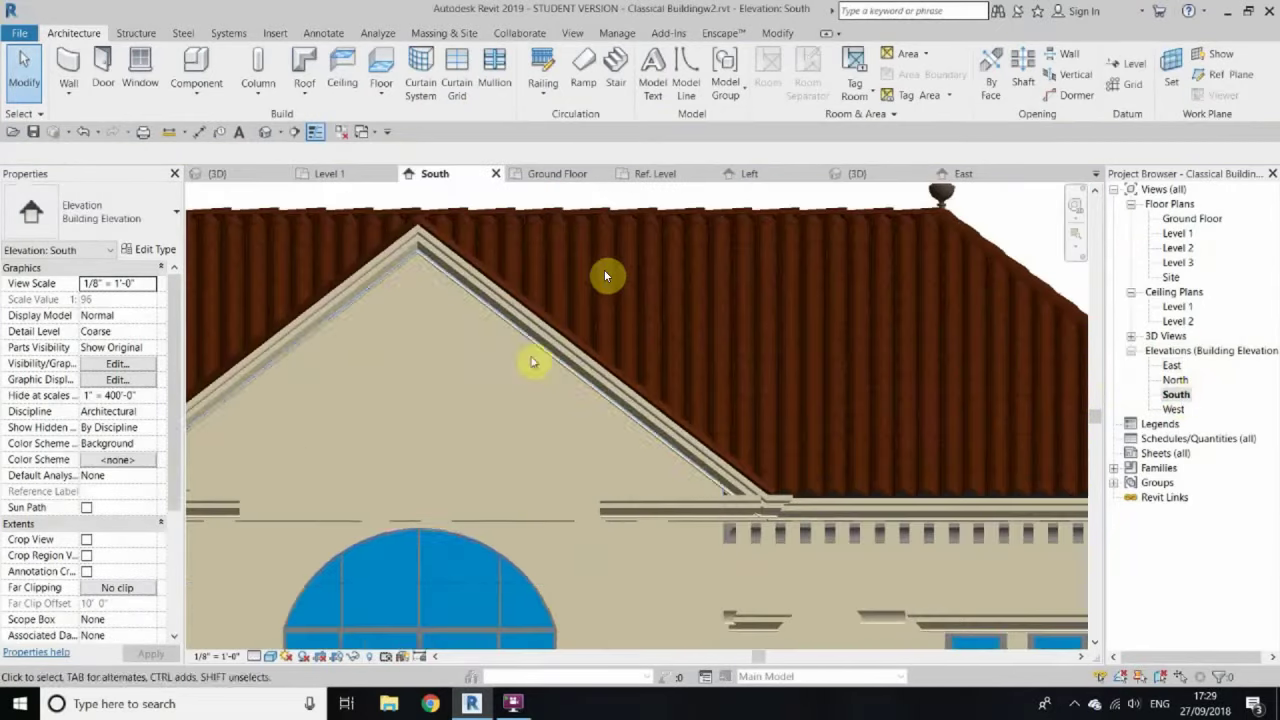
key("c")
key("m")
scroll(689, 491, "up", 2)
scroll(717, 490, "up", 2)
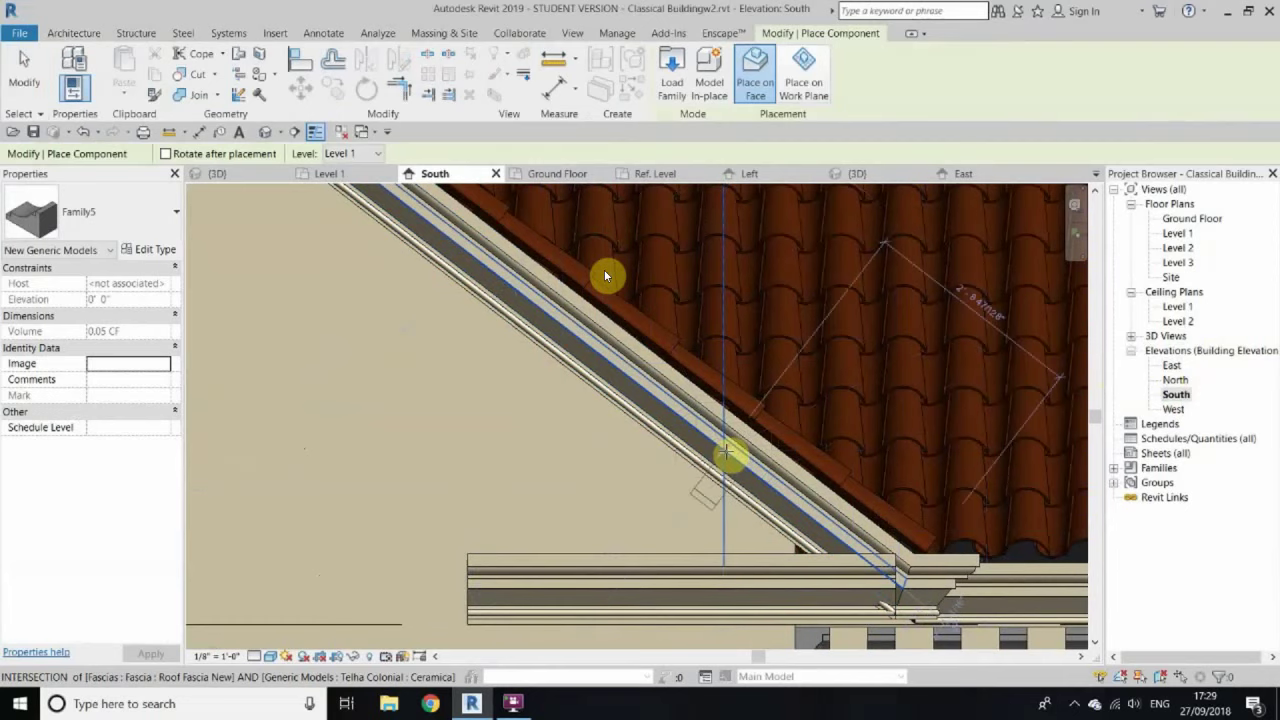
scroll(726, 453, "up", 2)
right_click(488, 347)
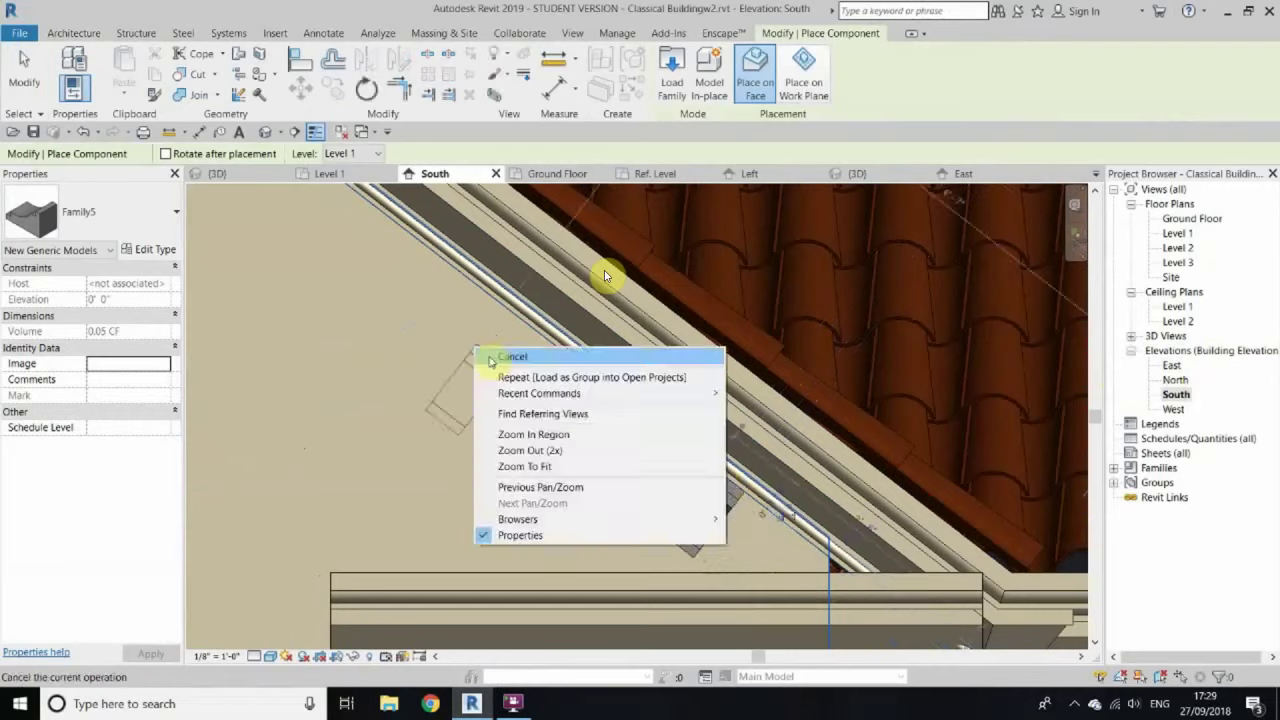
left_click(505, 356)
Step: Array the gable bracket up along the pediment rake
key("a")
key("r")
scroll(634, 442, "down", 2)
scroll(634, 441, "down", 2)
left_click(968, 330)
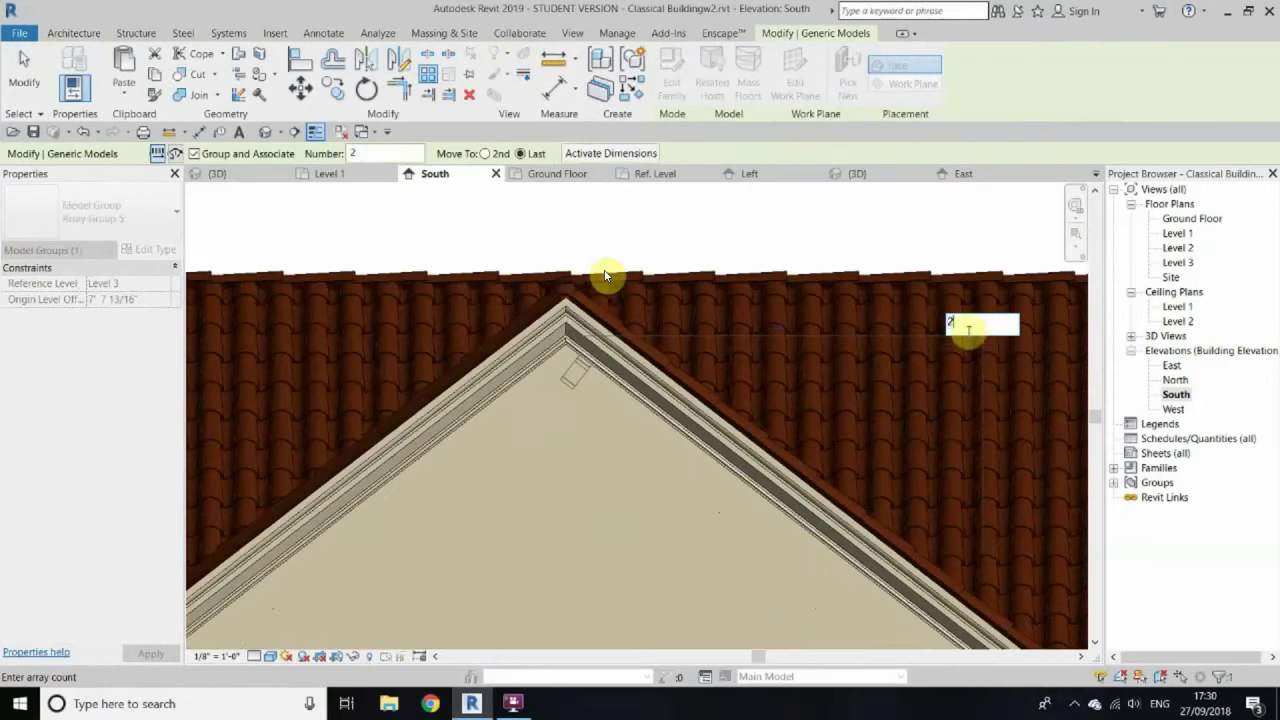
key("Return")
key("Escape")
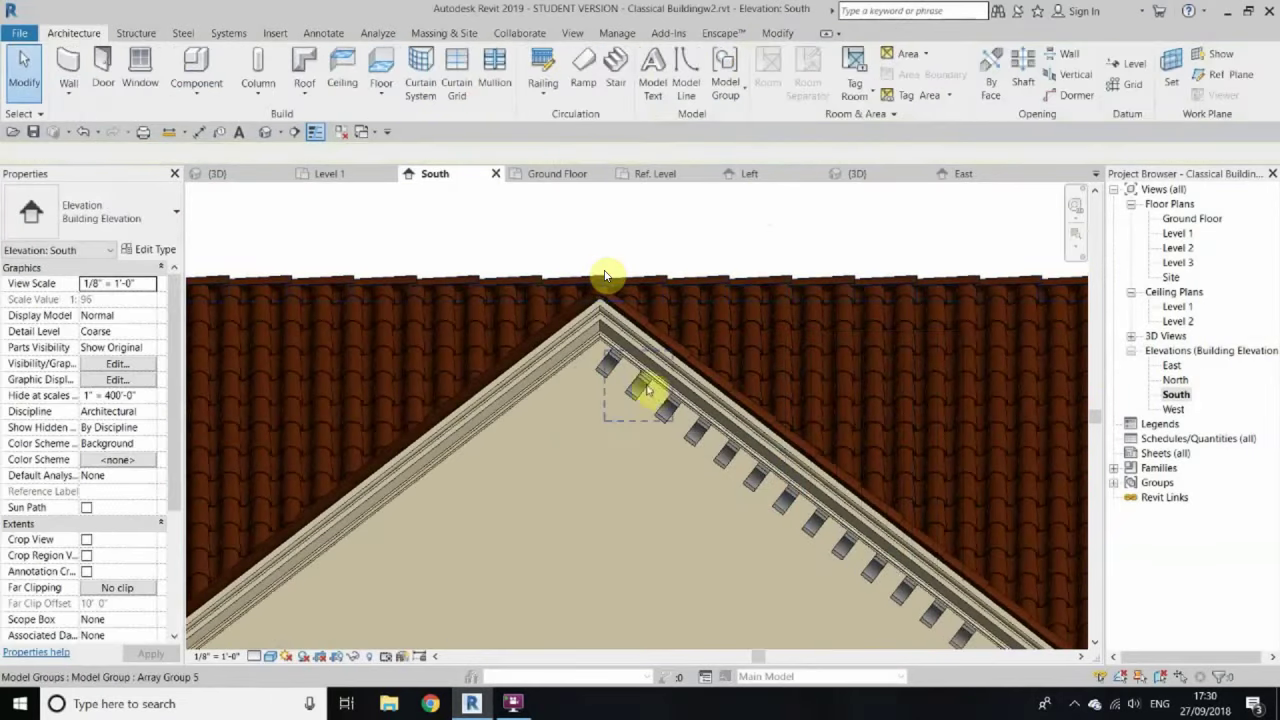
Step: Select the 26 bracket groups on the gable
scroll(605, 275, "up", 2)
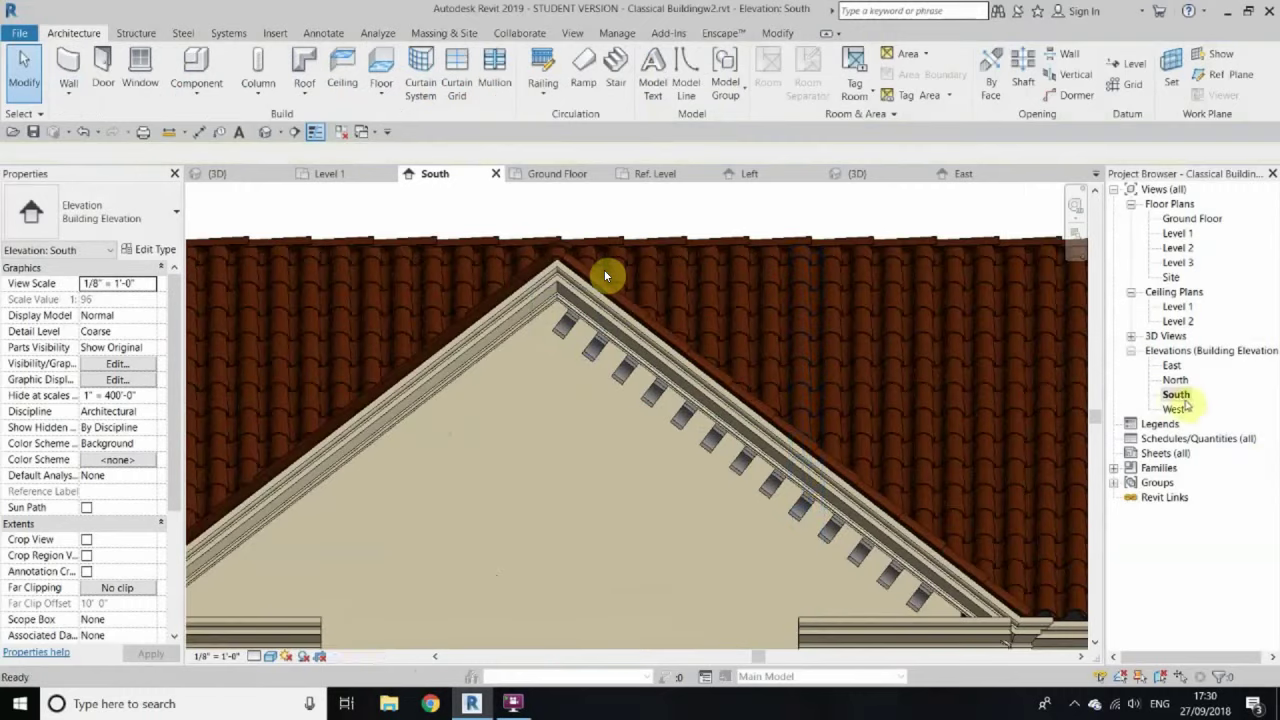
scroll(575, 330, "up", 1)
left_click(575, 323)
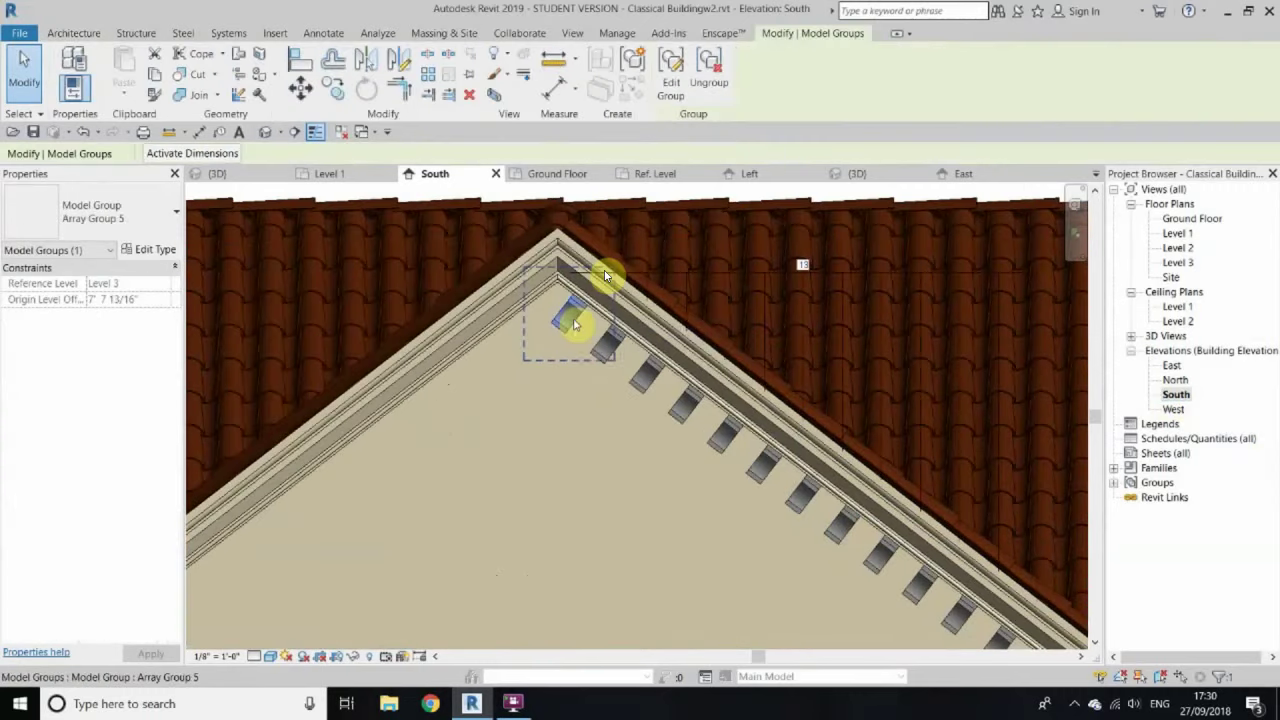
right_click(575, 323)
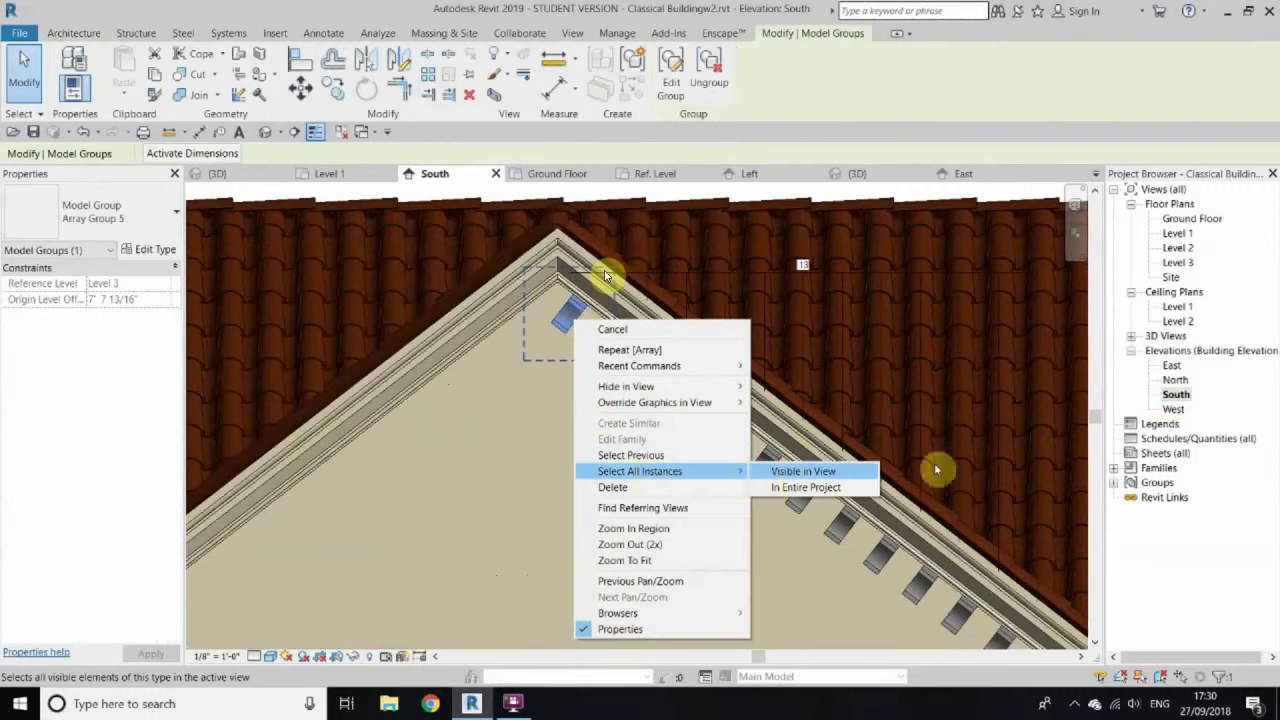
left_click(800, 471)
scroll(605, 275, "down", 3)
scroll(605, 275, "up", 2)
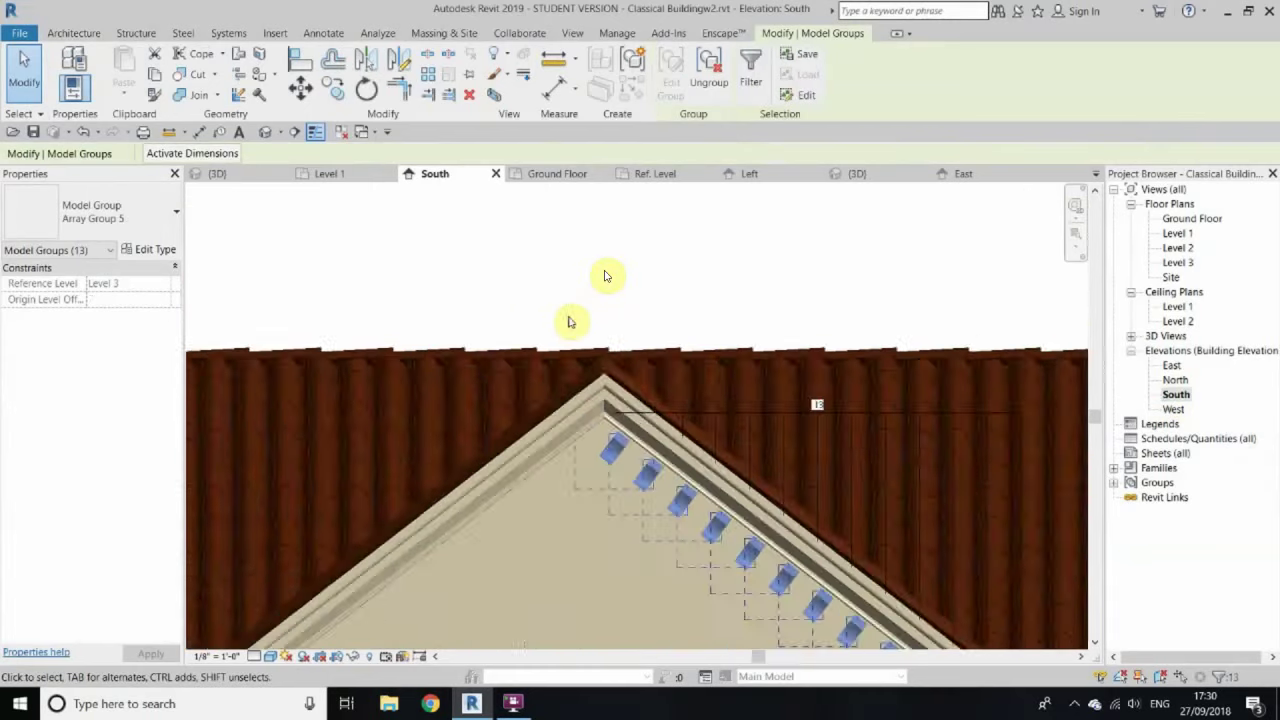
scroll(605, 275, "up", 1)
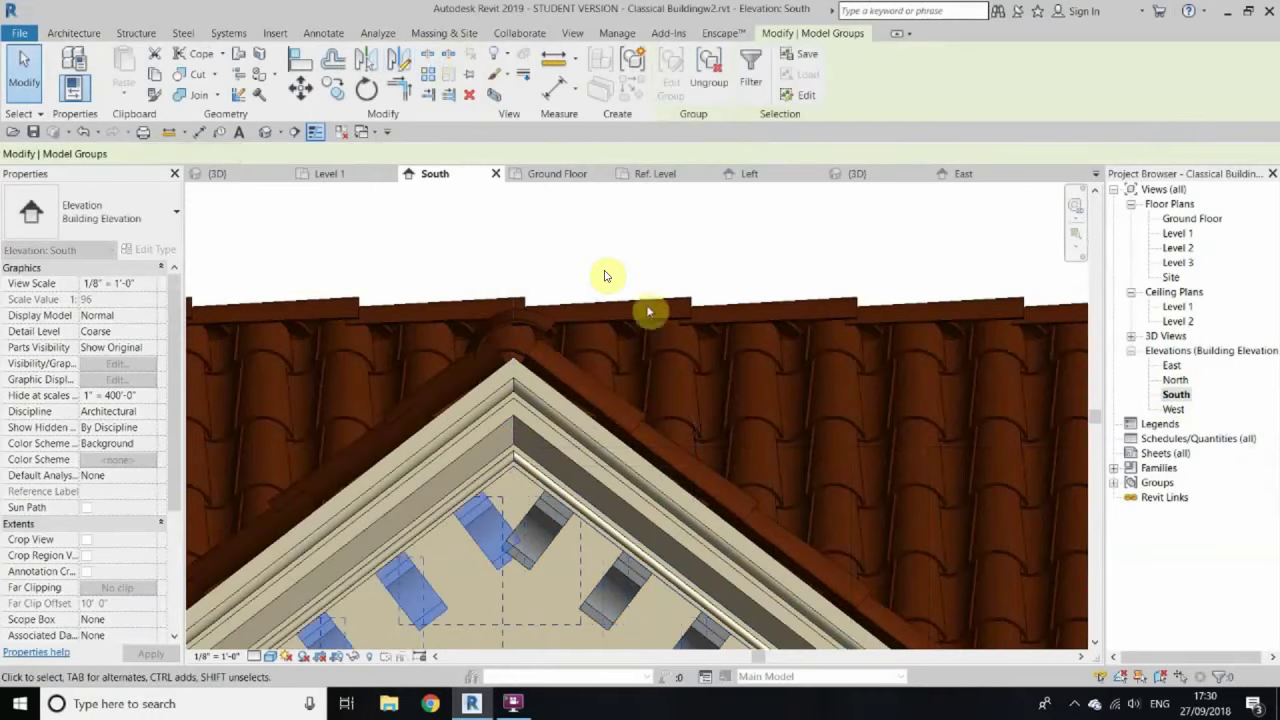
scroll(605, 275, "down", 3)
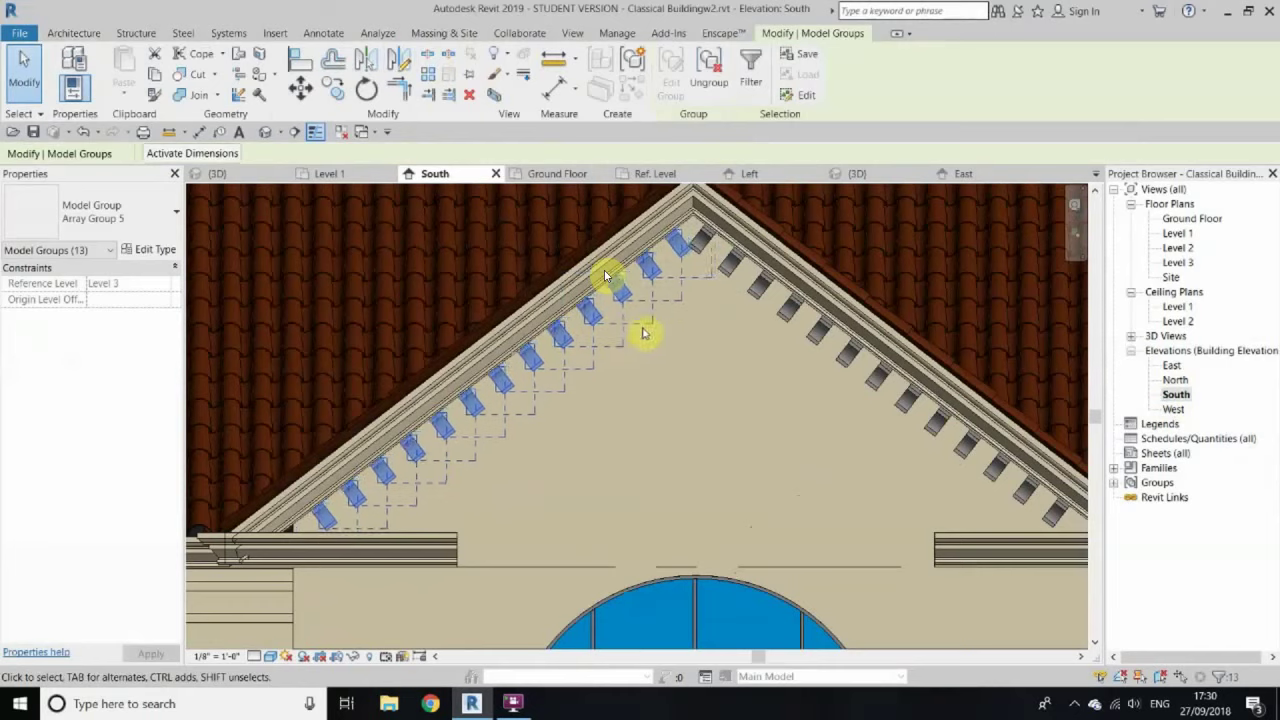
scroll(740, 280, "up", 1)
left_click(717, 269)
left_click(688, 243)
right_click(697, 241)
left_click(779, 376)
Step: Drop the left-slope groups and shift the right-slope brackets down along the rake
scroll(605, 275, "down", 2)
scroll(605, 275, "down", 1)
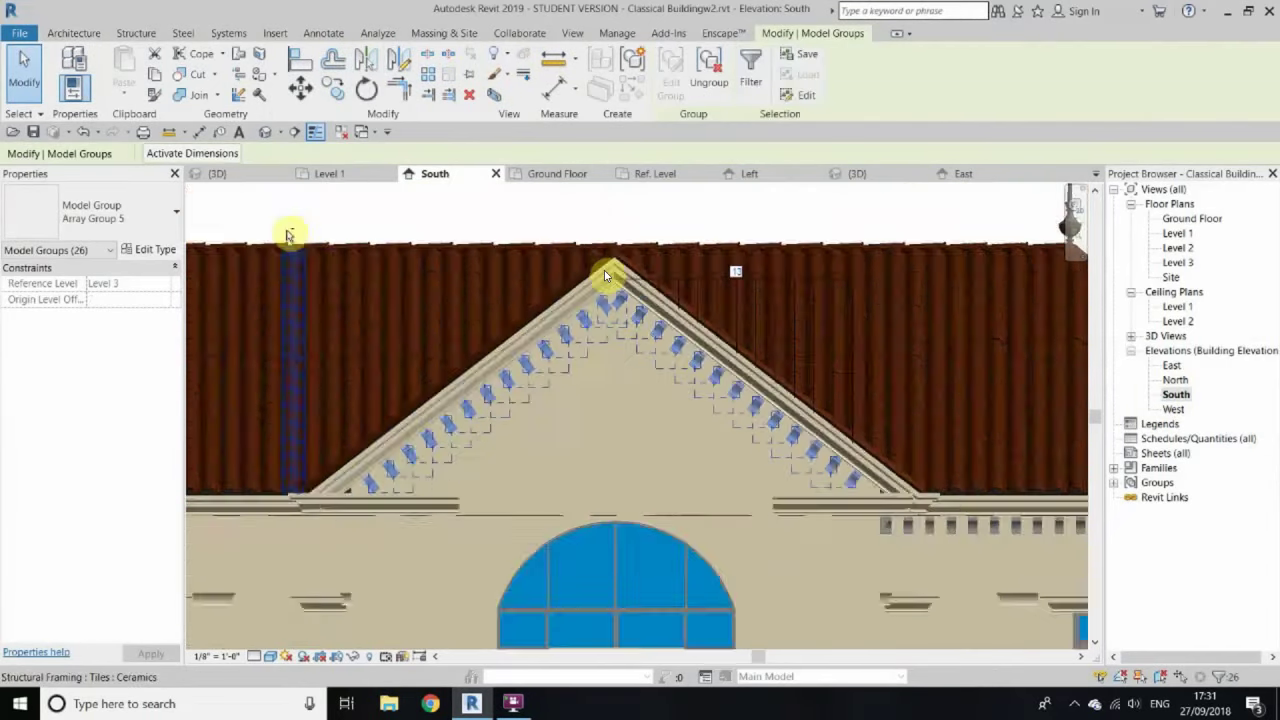
scroll(605, 275, "up", 1)
left_click(598, 480, "shift")
scroll(605, 275, "up", 3)
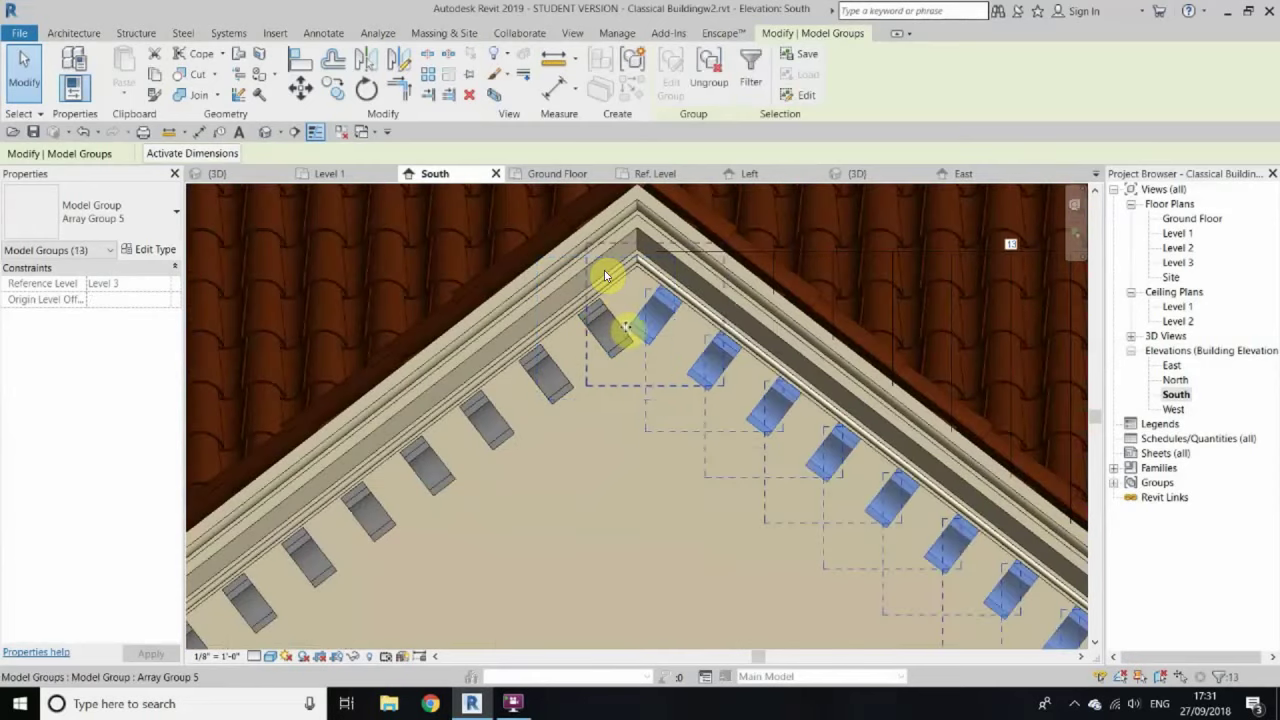
left_click_drag(625, 328, 643, 342)
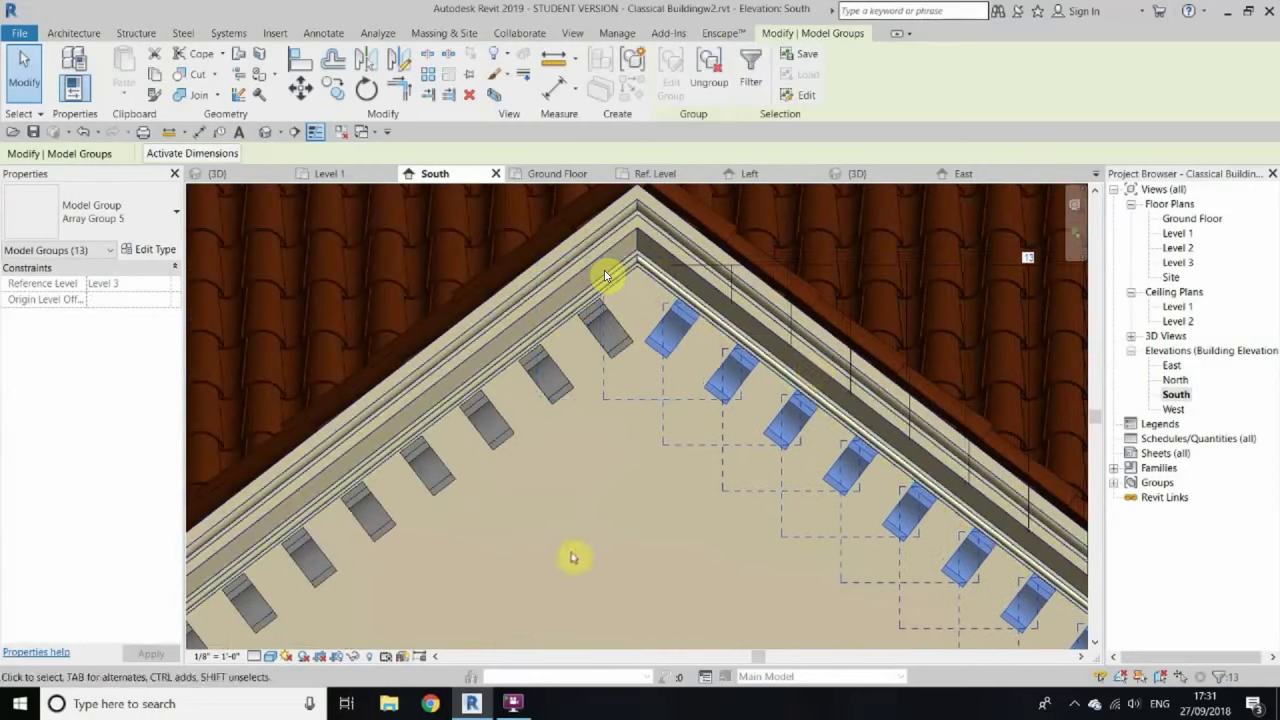
key("Escape")
Step: Switch the South elevation to the Hidden Line visual style
scroll(605, 275, "down", 4)
scroll(605, 275, "up", 1)
scroll(605, 275, "up", 2)
scroll(605, 275, "up", 1)
left_click(270, 656)
left_click(330, 571)
Step: Mirror-copy the cornice bracket group about a vertical axis through the gable peak
right_click(1022, 452)
left_click(943, 297)
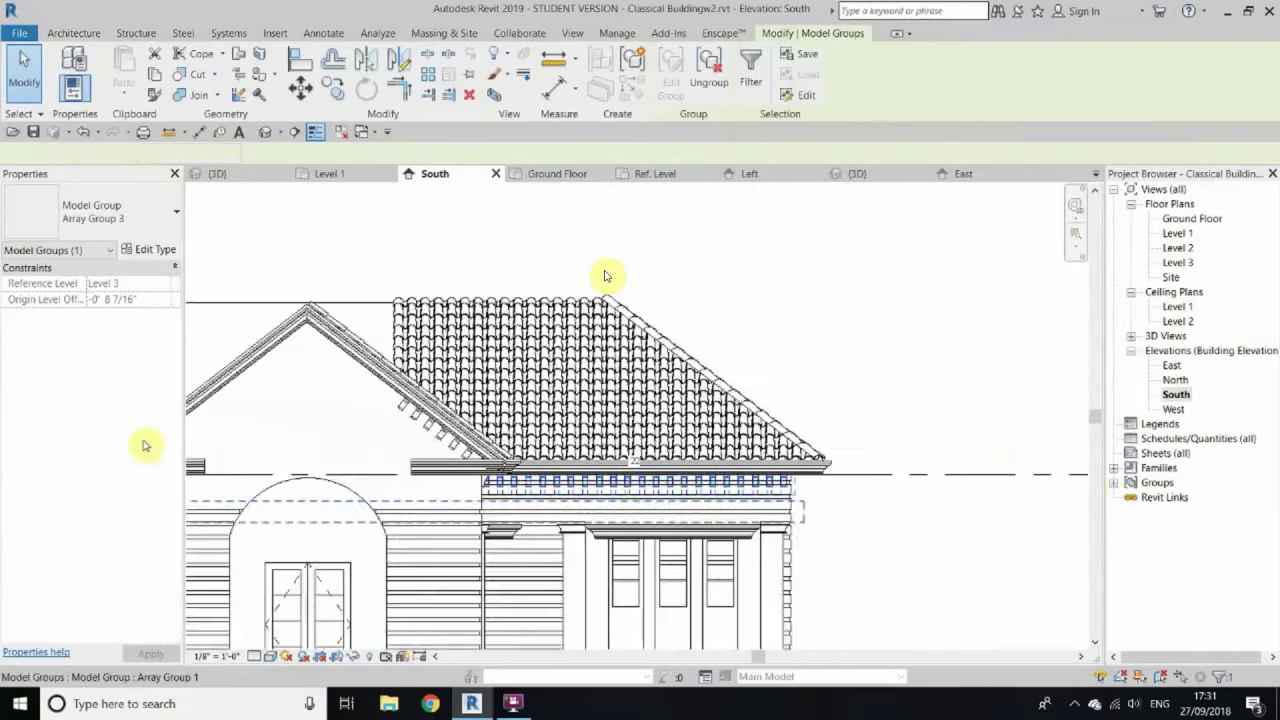
scroll(605, 275, "up", 3)
scroll(605, 276, "up", 1)
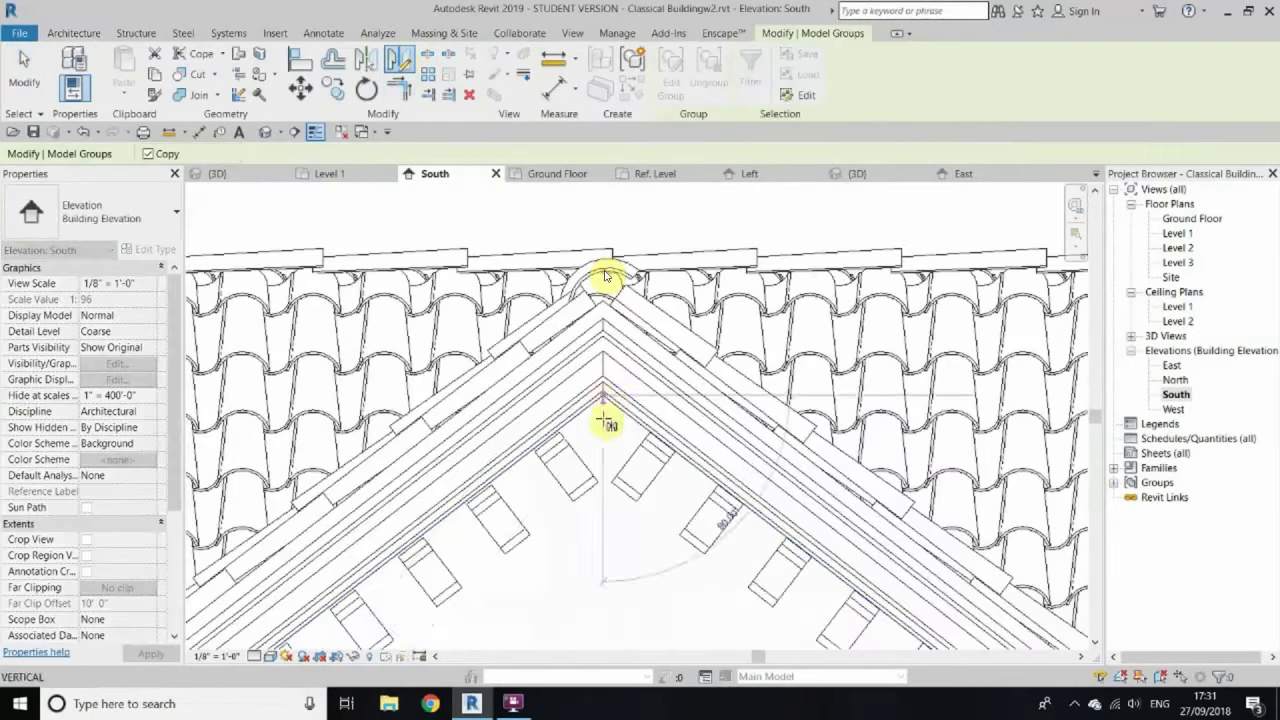
scroll(605, 275, "down", 5)
left_click(605, 276)
scroll(605, 276, "up", 5)
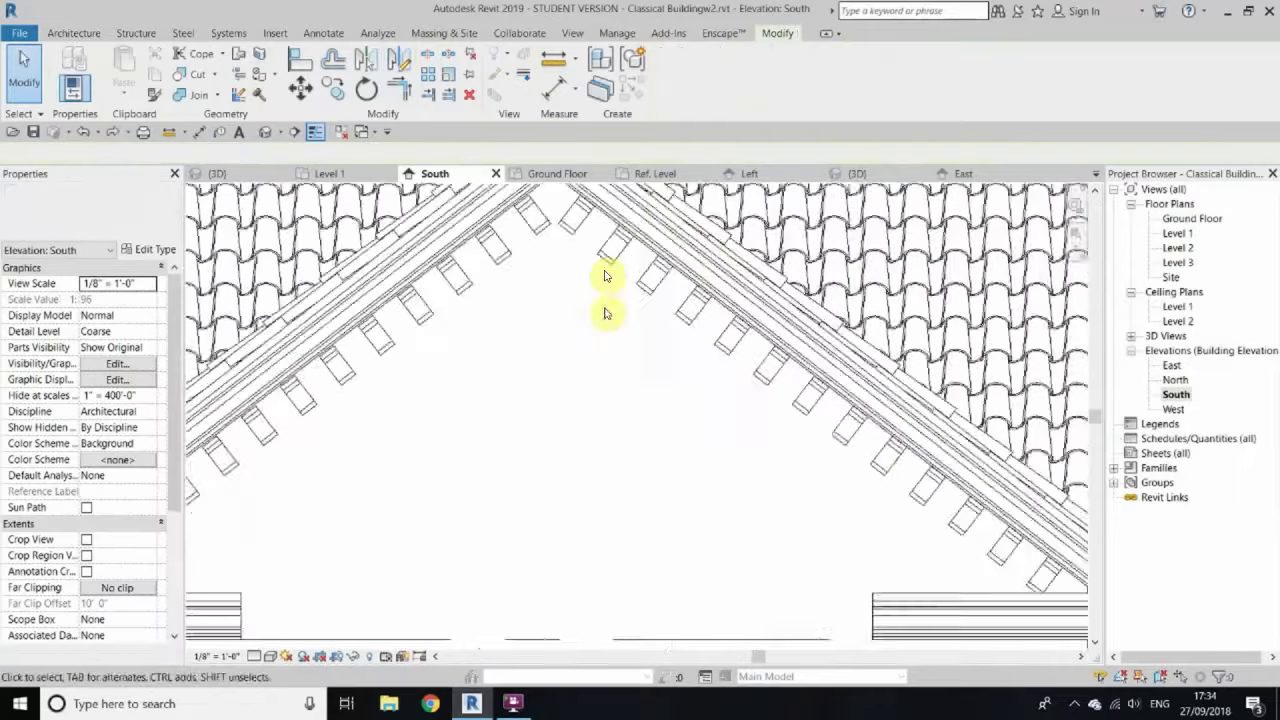
Step: Open the West elevation in Hidden Line view
double_click(1173, 410)
scroll(508, 400, "up", 3)
scroll(951, 380, "up", 3)
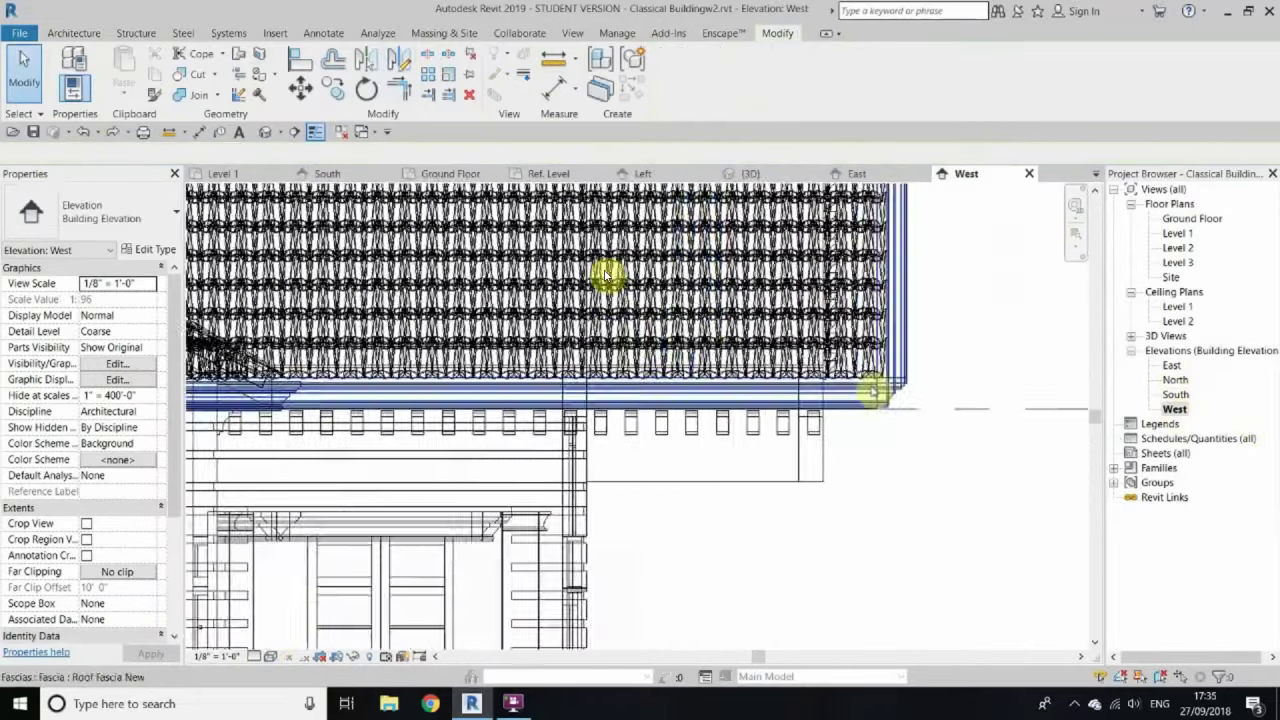
left_click(270, 656)
left_click(312, 568)
left_click(73, 33)
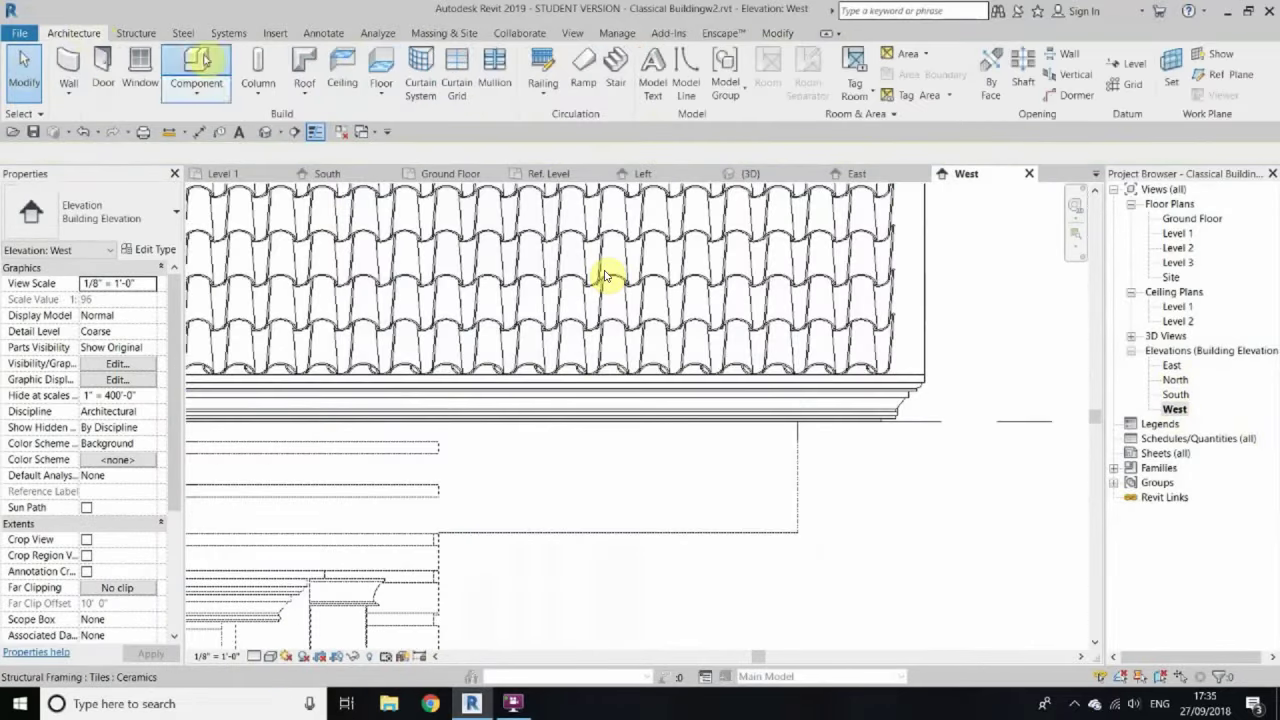
left_click(194, 68)
right_click(962, 586)
left_click(988, 597)
Step: Select the bracket generic model and array it along the eave with a count of 22
scroll(908, 400, "down", 2)
scroll(535, 487, "up", 5)
left_click(500, 471)
key("m")
key("v")
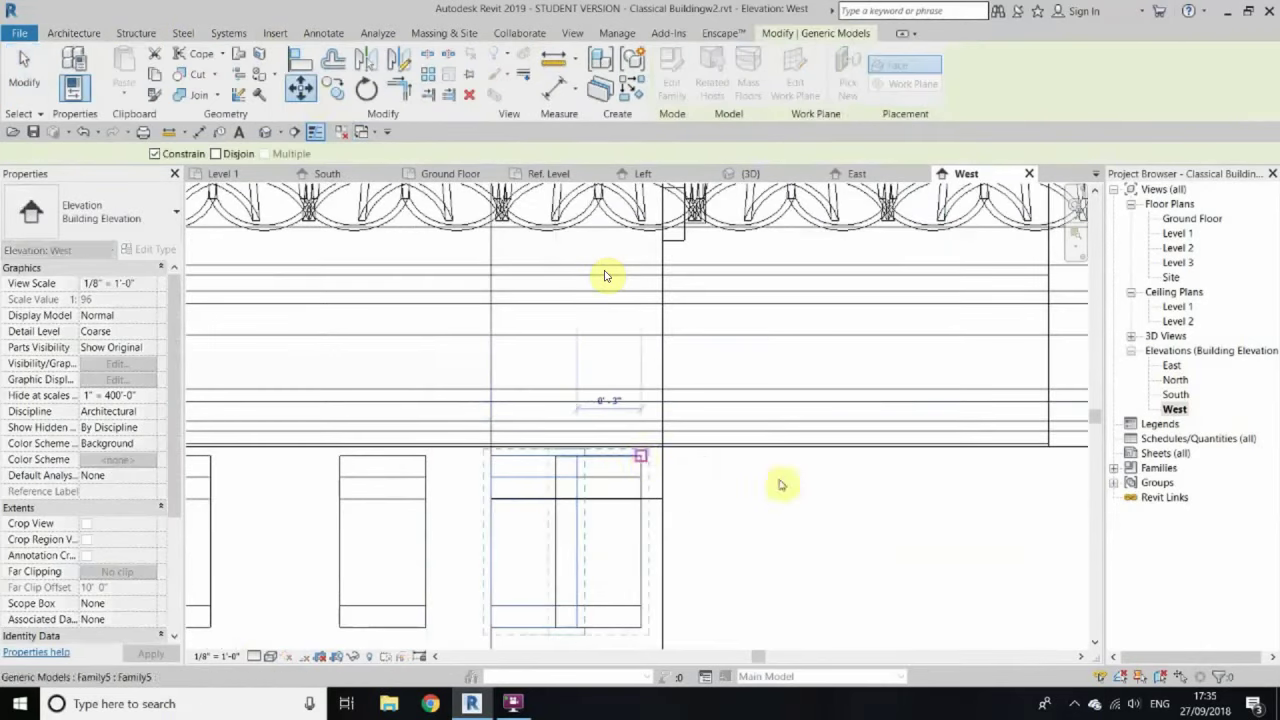
scroll(605, 276, "down", 3)
key("a")
key("r")
scroll(886, 423, "up", 2)
middle_click_drag(771, 406, 463, 380)
scroll(463, 380, "down", 3)
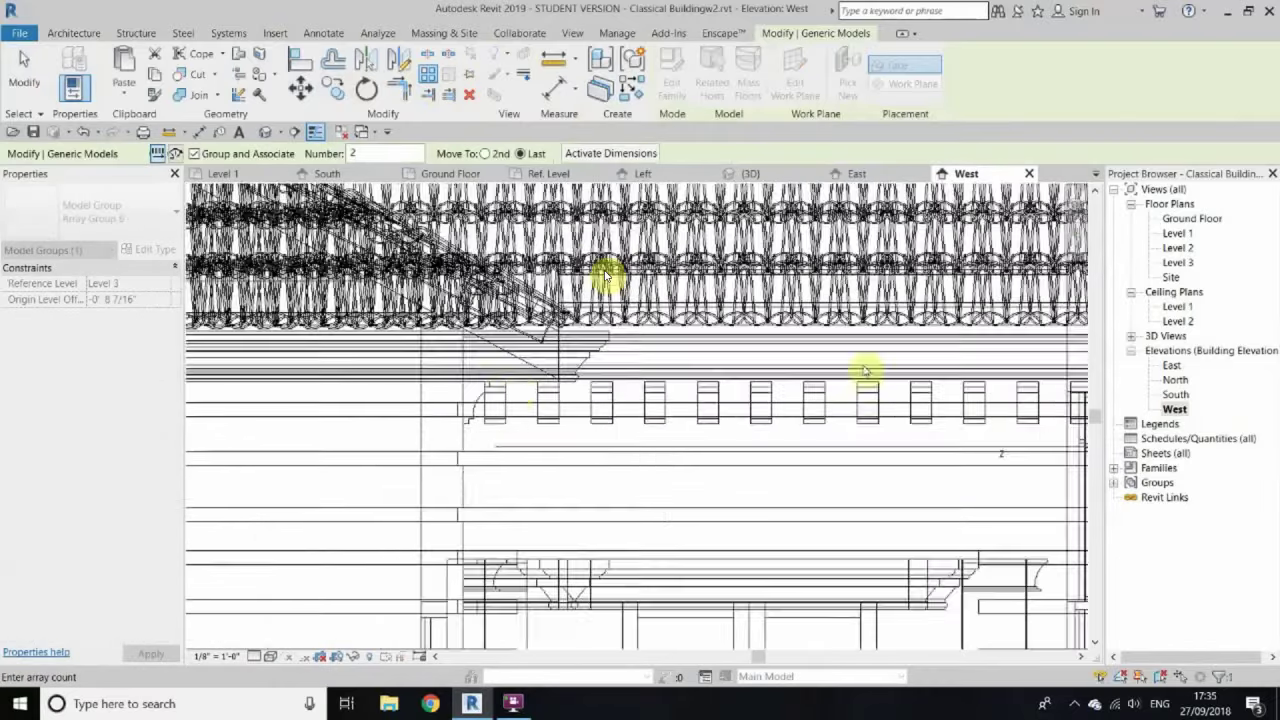
left_click(840, 440)
type("22")
key("Return")
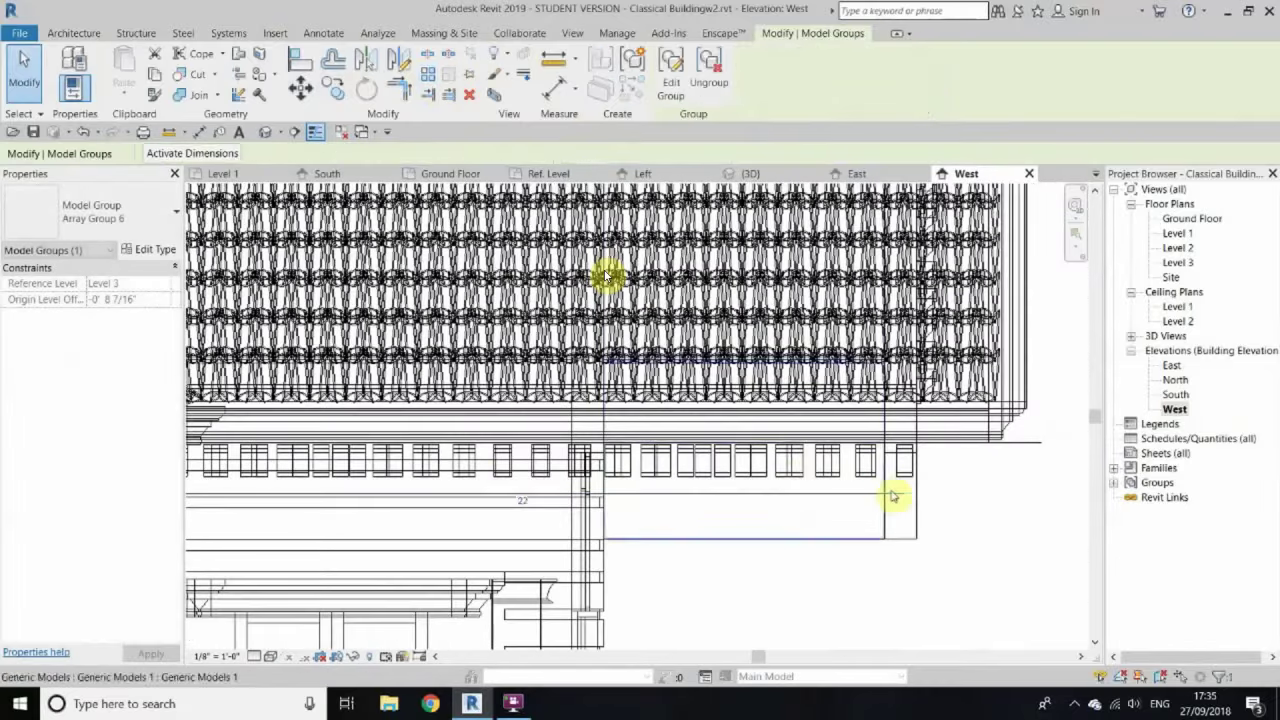
Step: Open the 3D view and select the gable bracket group
left_click(264, 131)
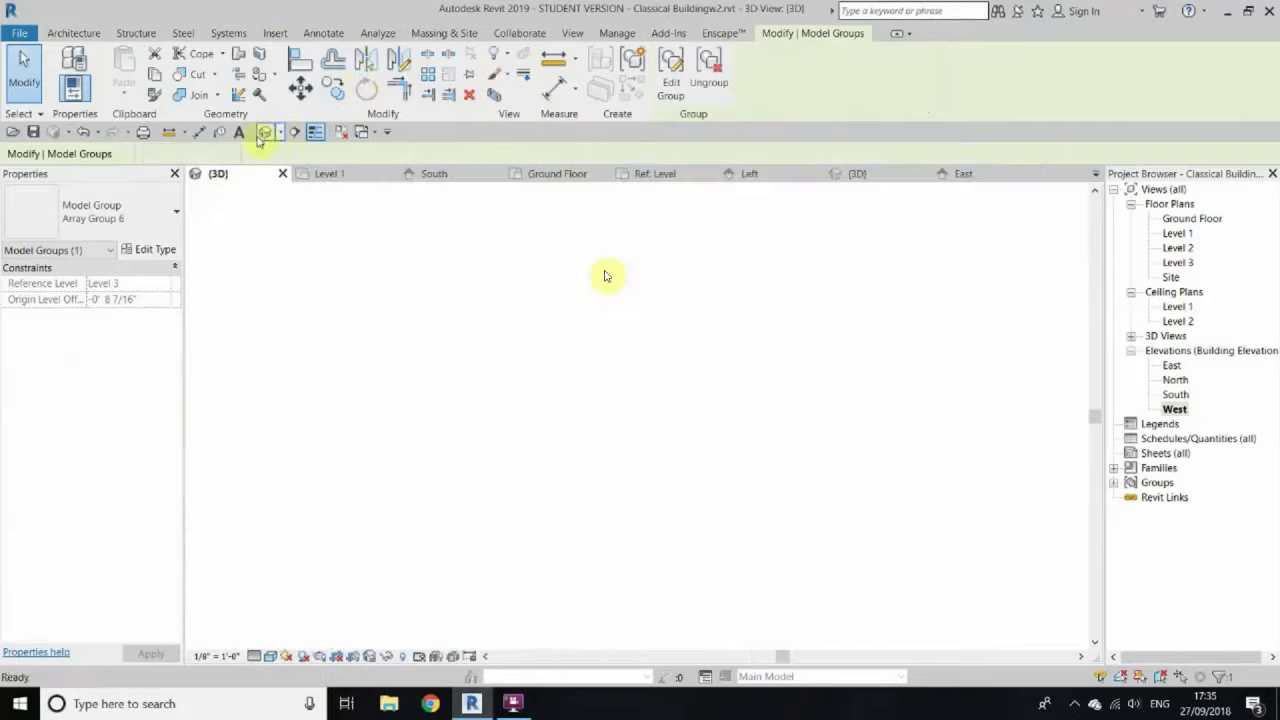
mouse_move(586, 366)
middle_mouse_down("shift")
mouse_move(543, 349)
mouse_move(560, 312)
middle_mouse_up("shift")
scroll(562, 311, "down", 5)
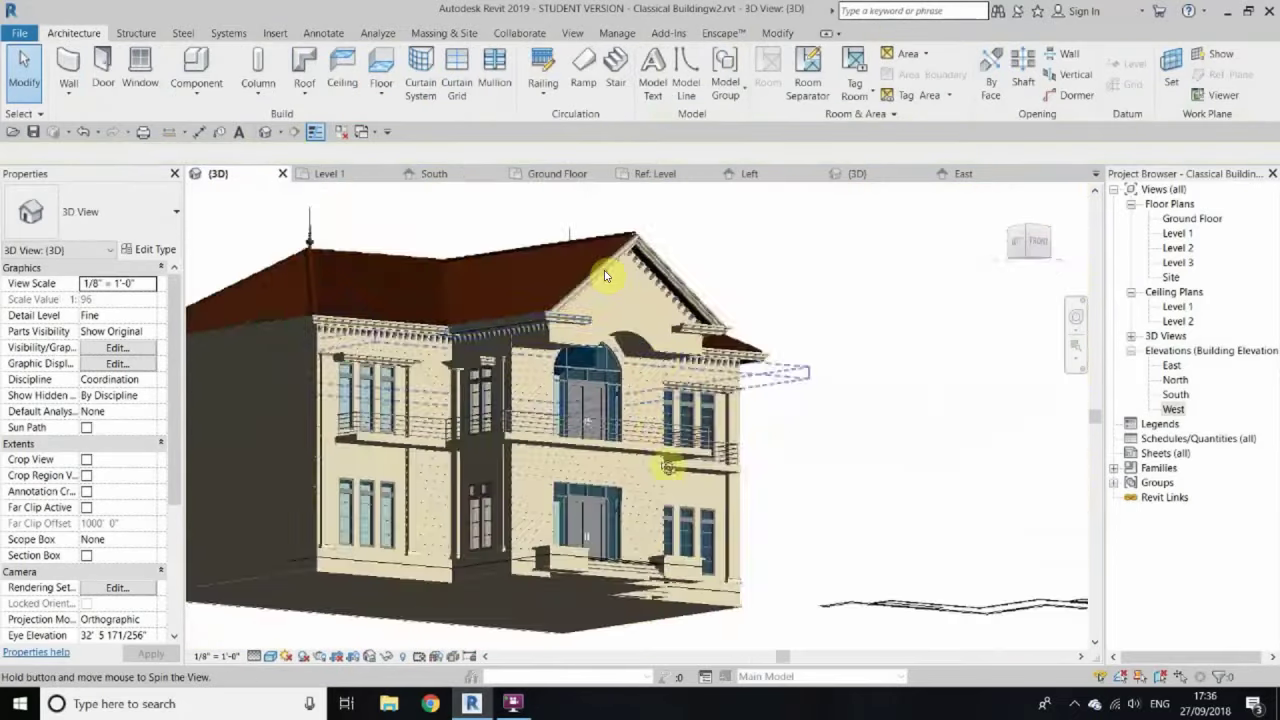
middle_click_drag(671, 463, 640, 440, "shift")
scroll(675, 262, "up", 4)
left_click(675, 262)
scroll(617, 410, "down", 1)
scroll(617, 410, "up", 5)
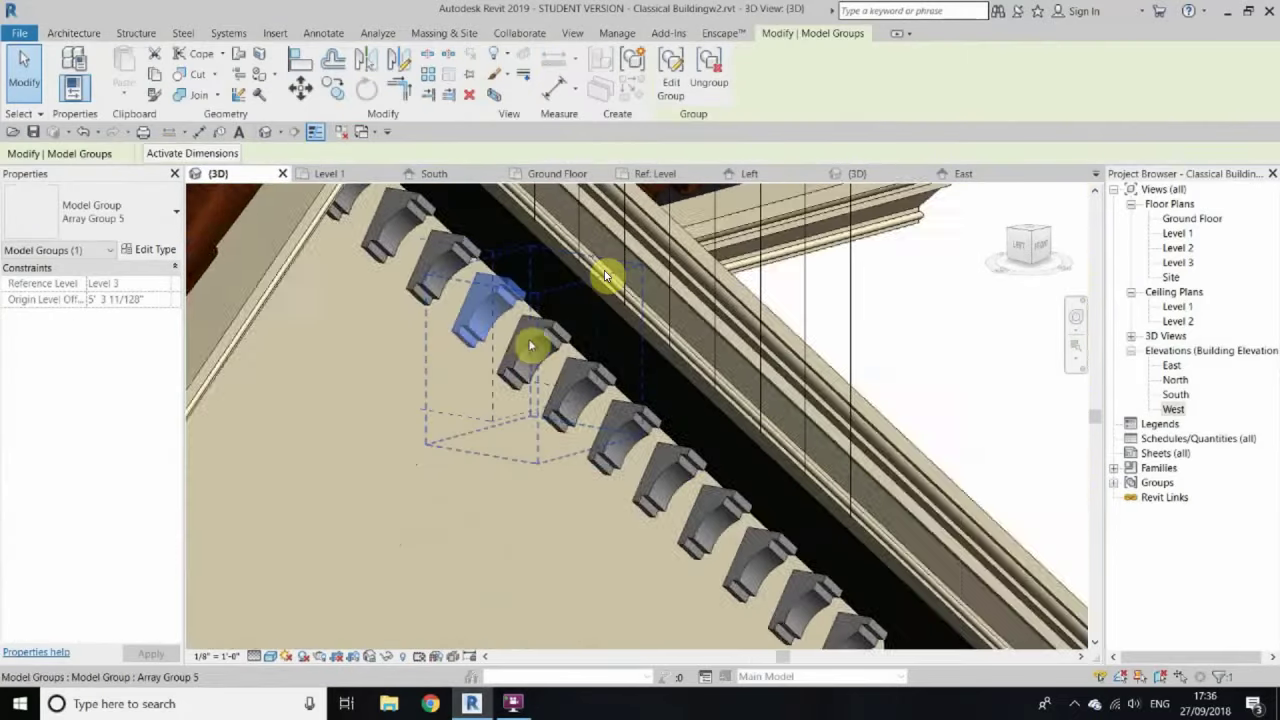
mouse_move(531, 366)
middle_mouse_down("shift")
mouse_move(463, 329)
mouse_move(494, 300)
middle_mouse_up("shift")
scroll(494, 300, "down", 2)
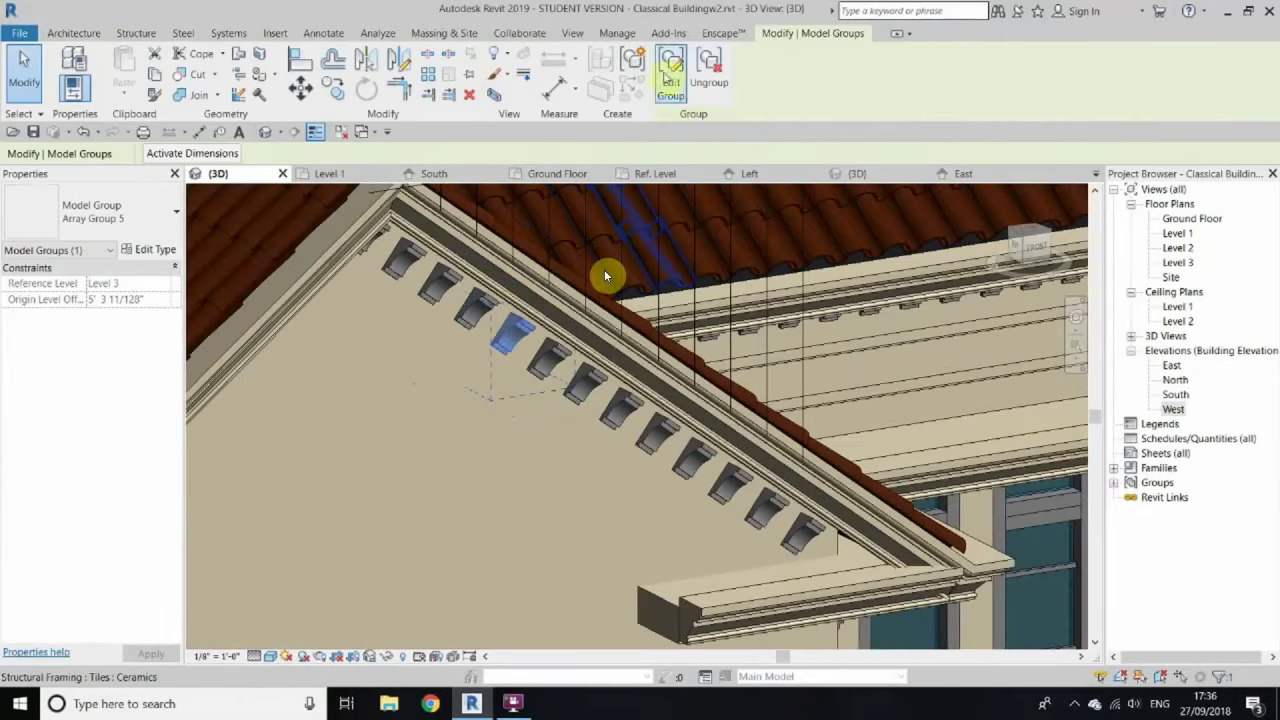
Step: Edit the bracket group and set the Family5 bracket material to Wall
left_click(671, 80)
left_click(512, 333)
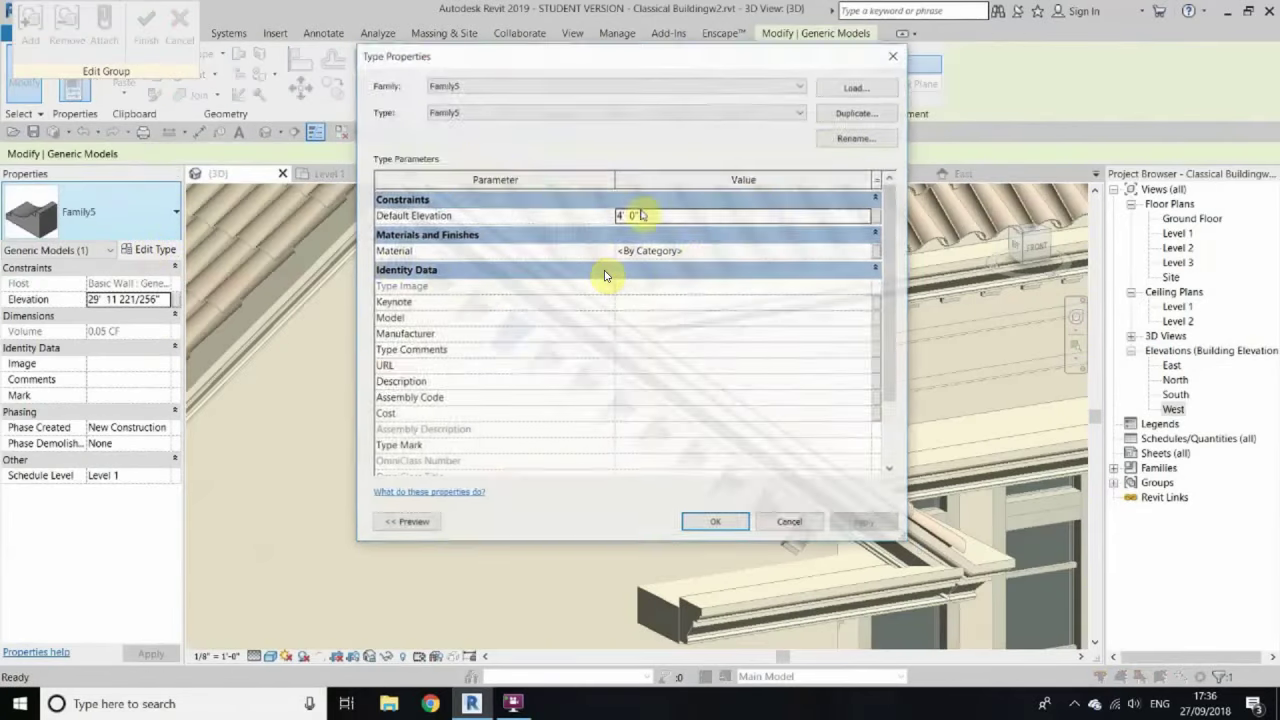
left_click(719, 529)
mouse_move(651, 394)
middle_mouse_down("shift")
mouse_move(708, 432)
mouse_move(642, 378)
middle_mouse_up("shift")
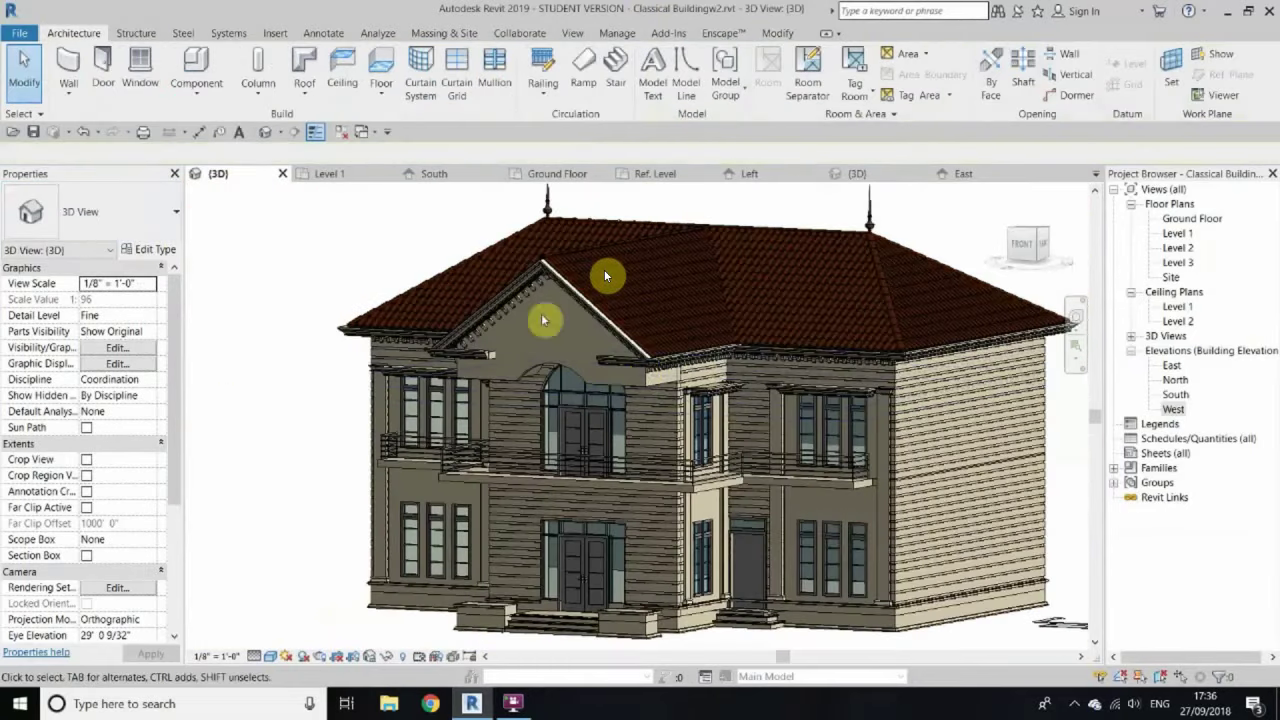
Step: Orbit the 3D house from several angles toward the front entrance steps
scroll(543, 320, "up", 3)
scroll(623, 360, "down", 5)
middle_click_drag(514, 371, 703, 651, "shift")
scroll(703, 651, "up", 4)
scroll(586, 420, "down", 3)
scroll(857, 363, "down", 4)
middle_click_drag(857, 363, 504, 533, "shift")
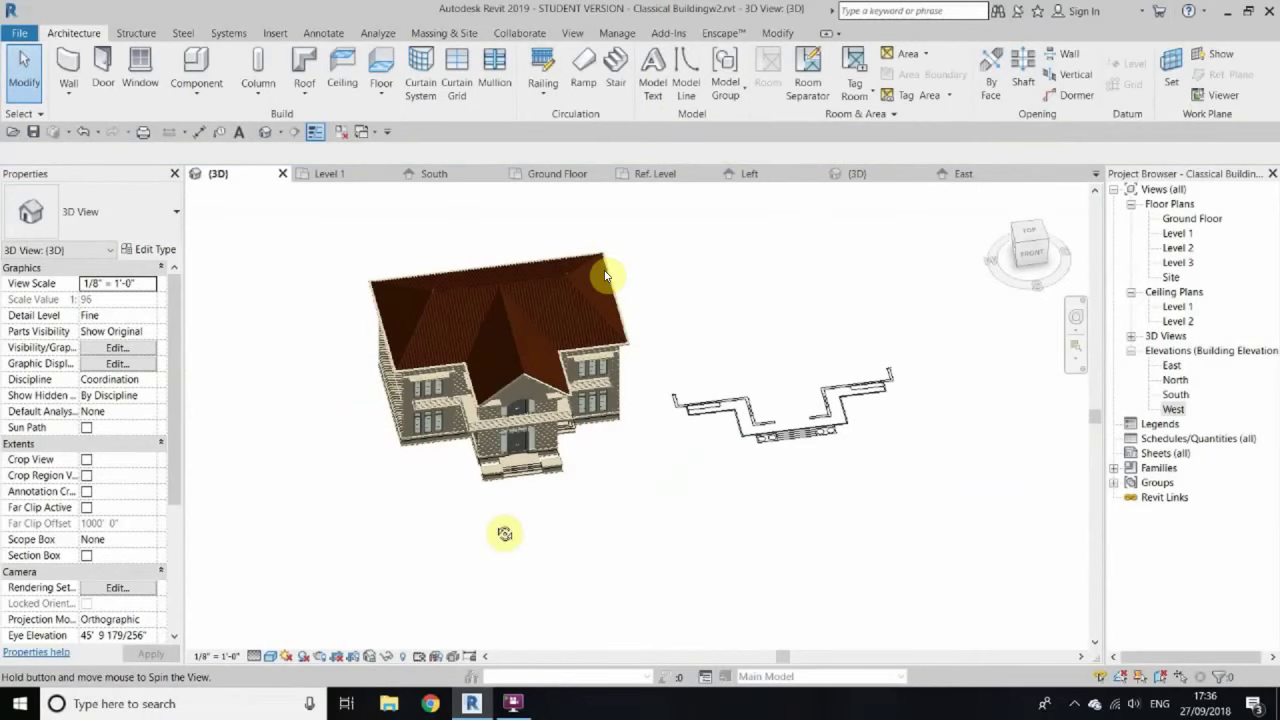
middle_click_drag(504, 533, 600, 437, "shift")
scroll(600, 437, "up", 3)
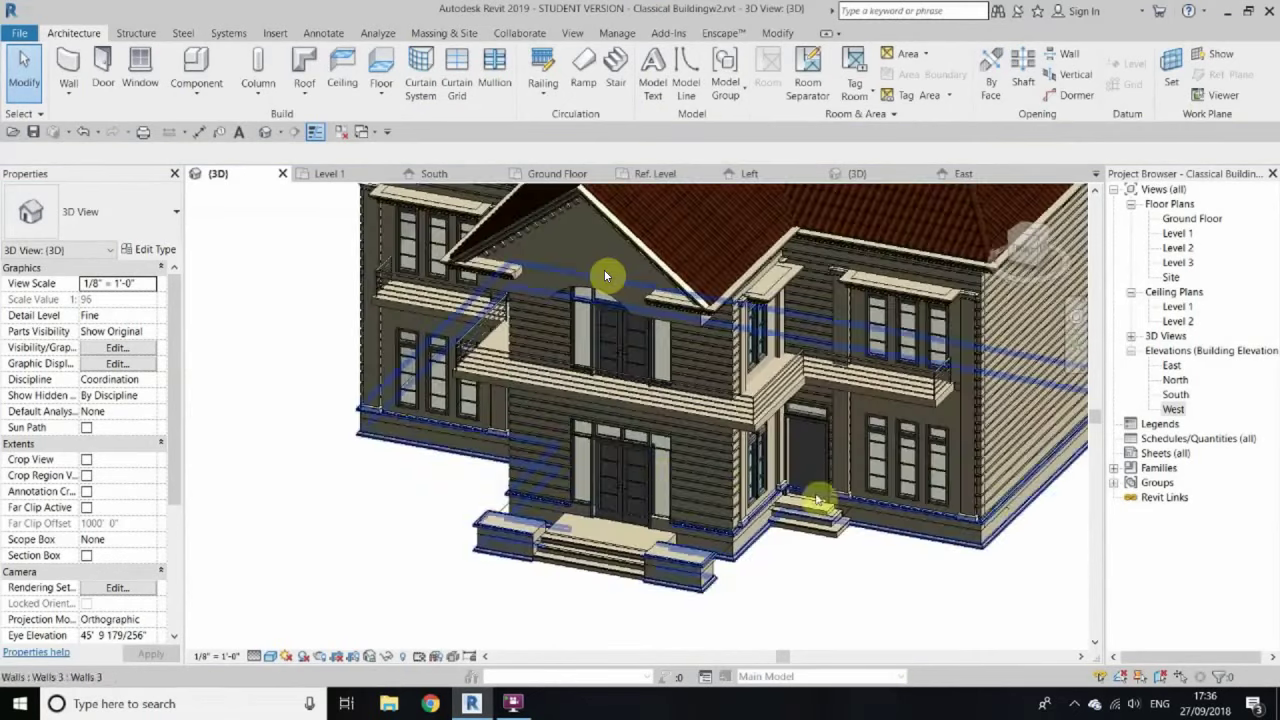
scroll(393, 453, "down", 4)
middle_click_drag(393, 453, 329, 480, "shift")
scroll(457, 406, "up", 3)
scroll(457, 406, "up", 3)
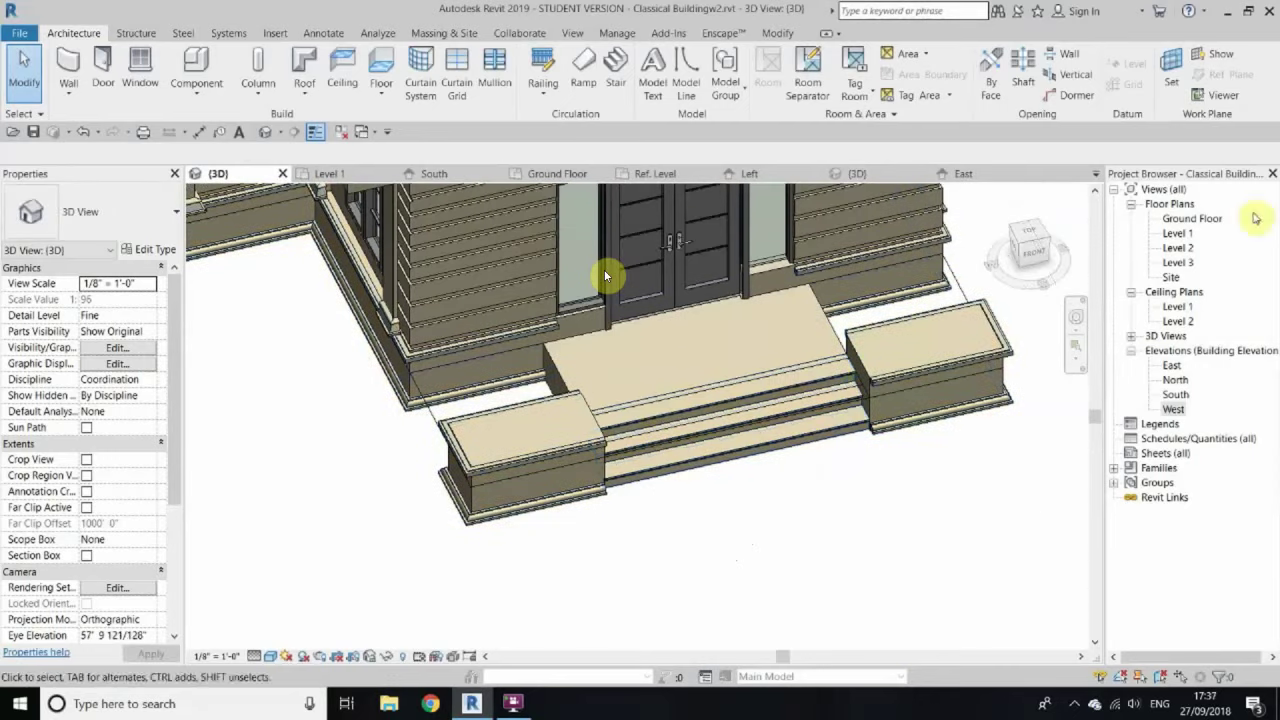
Step: Open the Ground Floor plan and start placing an architectural column
double_click(1190, 218)
scroll(605, 275, "up", 3)
left_click(258, 87)
left_click(275, 162)
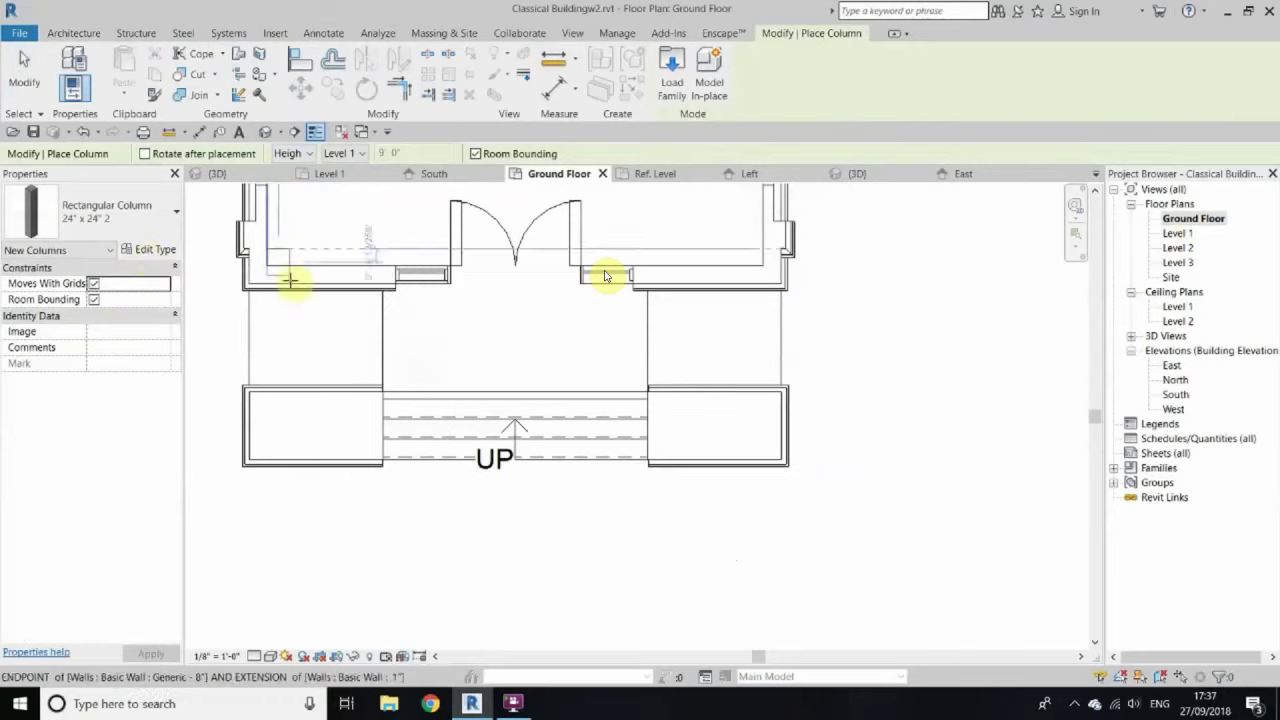
Step: Load the Round Column.rfa family from the Columns folder
left_click(672, 70)
double_click(464, 140)
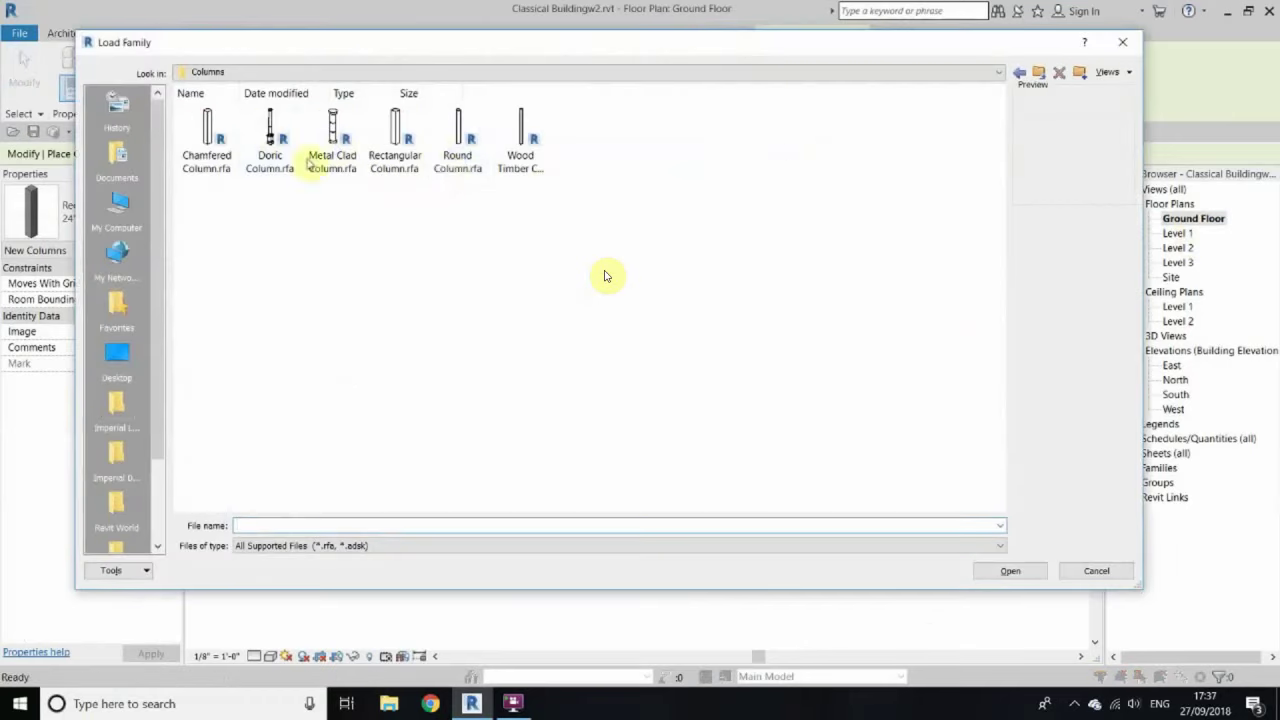
left_click(466, 112)
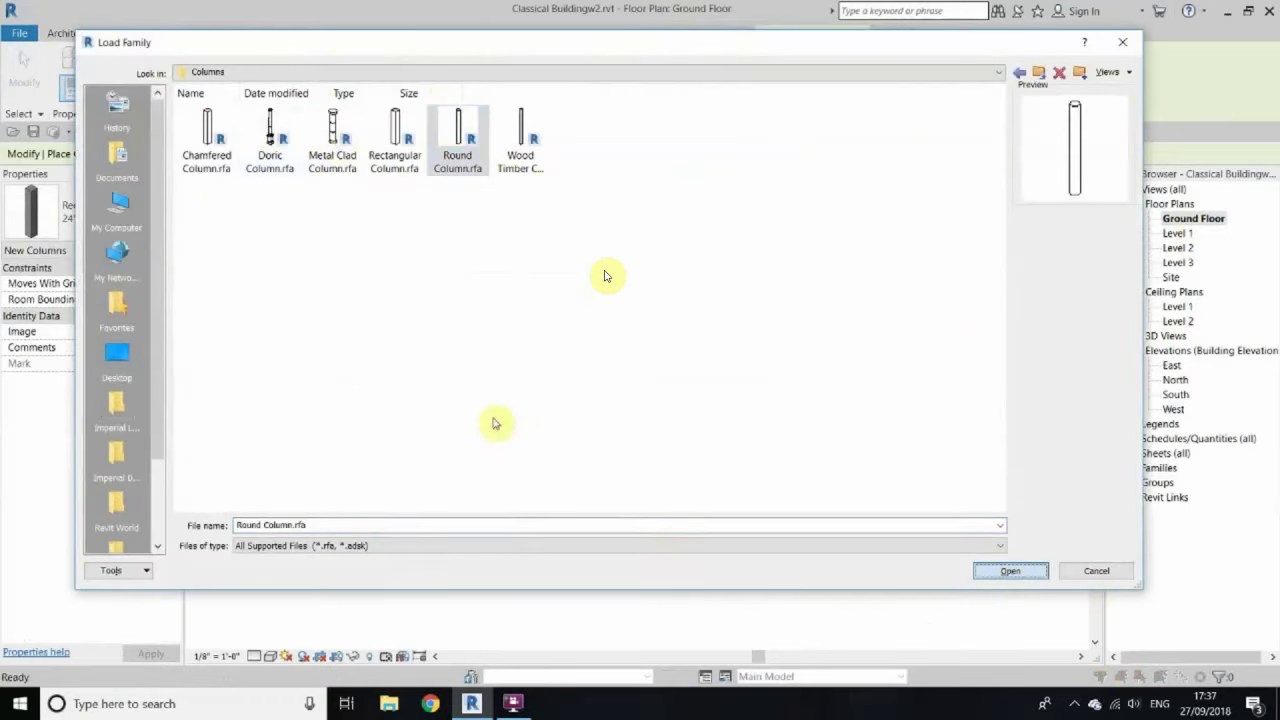
key("Return")
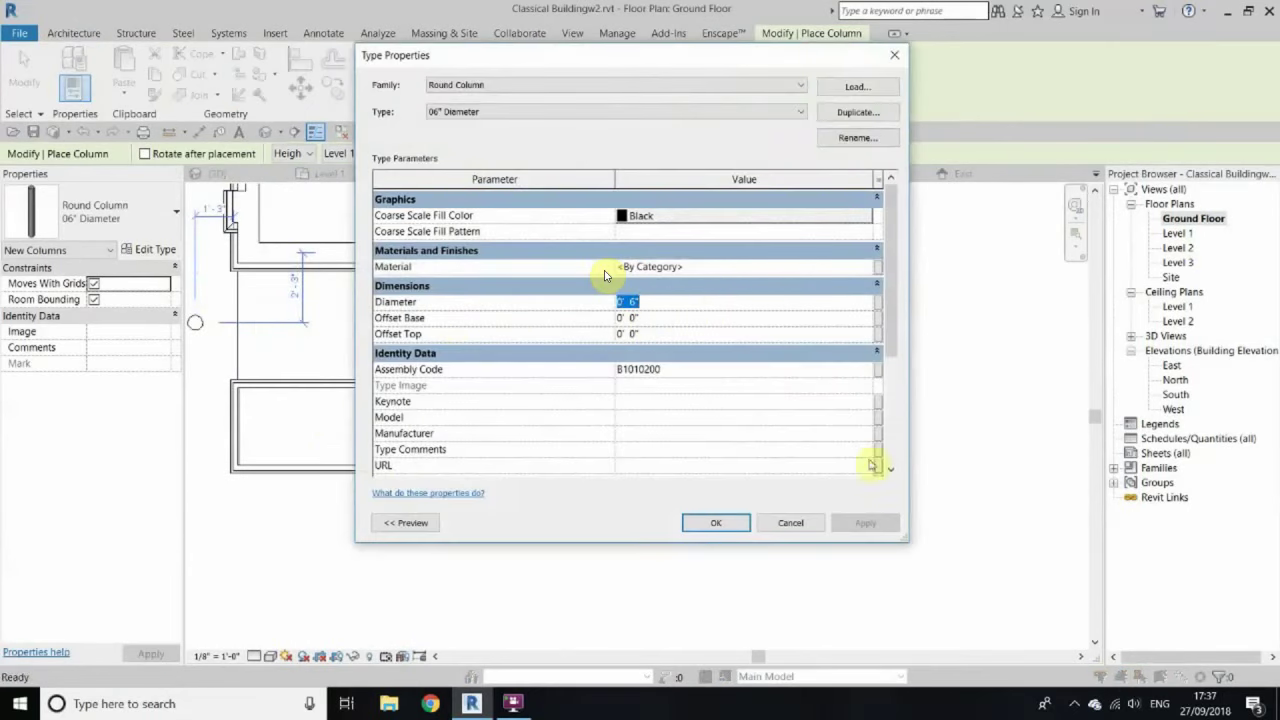
key("Return")
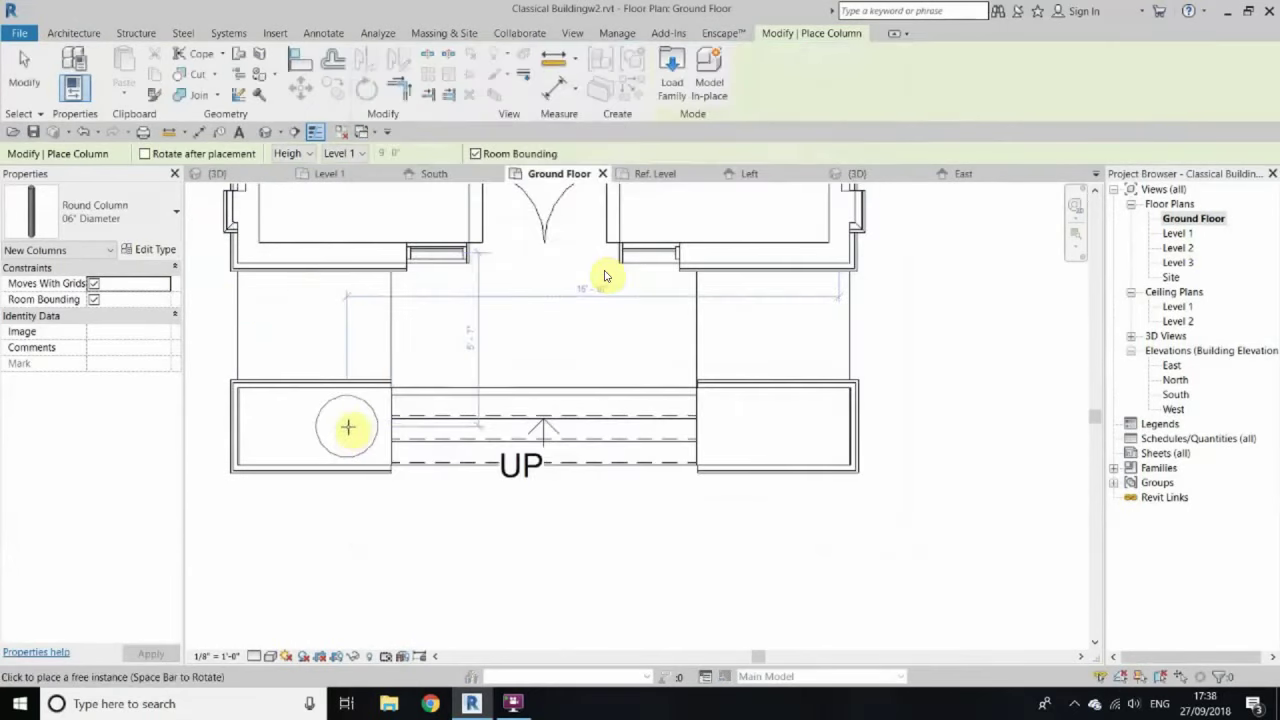
Step: Cancel column placement and return to the 3D view of the house
right_click(322, 320)
left_click(355, 328)
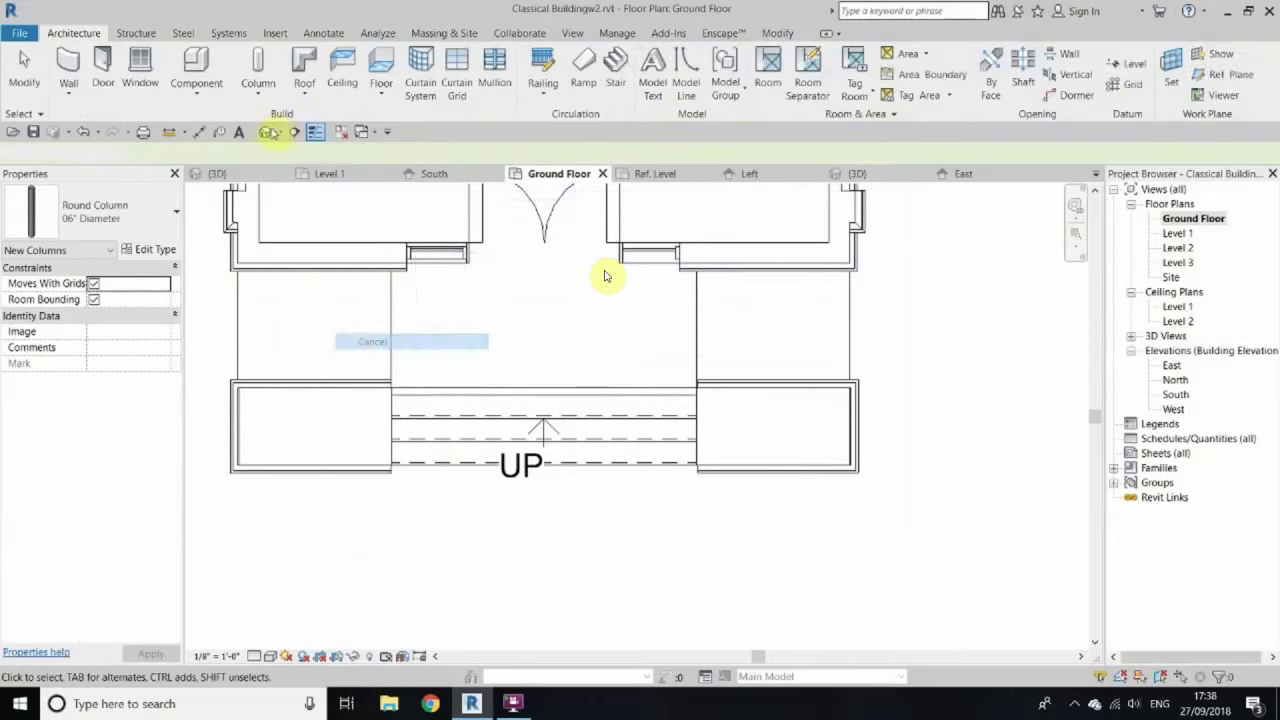
left_click(265, 131)
middle_click_drag(615, 535, 605, 276, "shift")
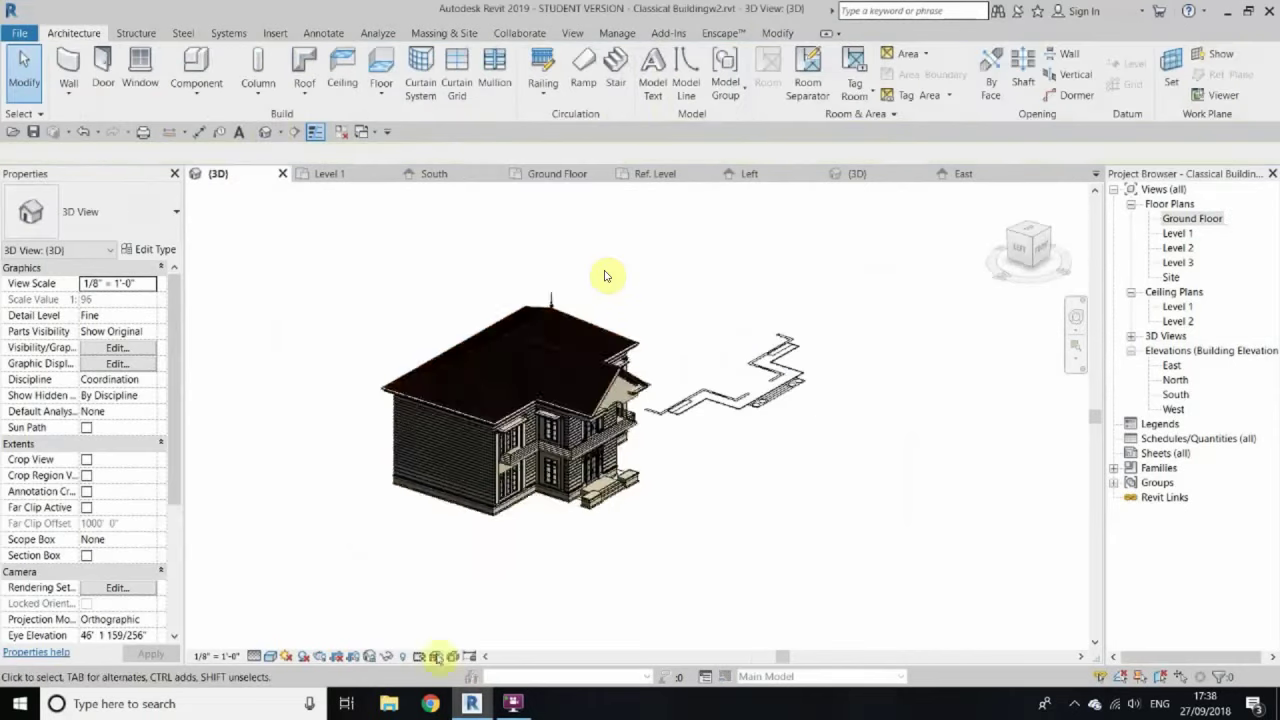
Step: Toggle hidden elements off and switch the 3D view to wireframe
key("r")
key("h")
scroll(605, 276, "up", 5)
left_click(402, 656)
middle_click_drag(663, 523, 713, 403, "shift")
scroll(650, 510, "up", 5)
scroll(671, 500, "up", 3)
left_click(270, 656)
left_click(310, 560)
scroll(605, 477, "up", 2)
Step: Set the round column's Top Level to Level 3 and its type Diameter to 1' 6"
left_click(605, 477)
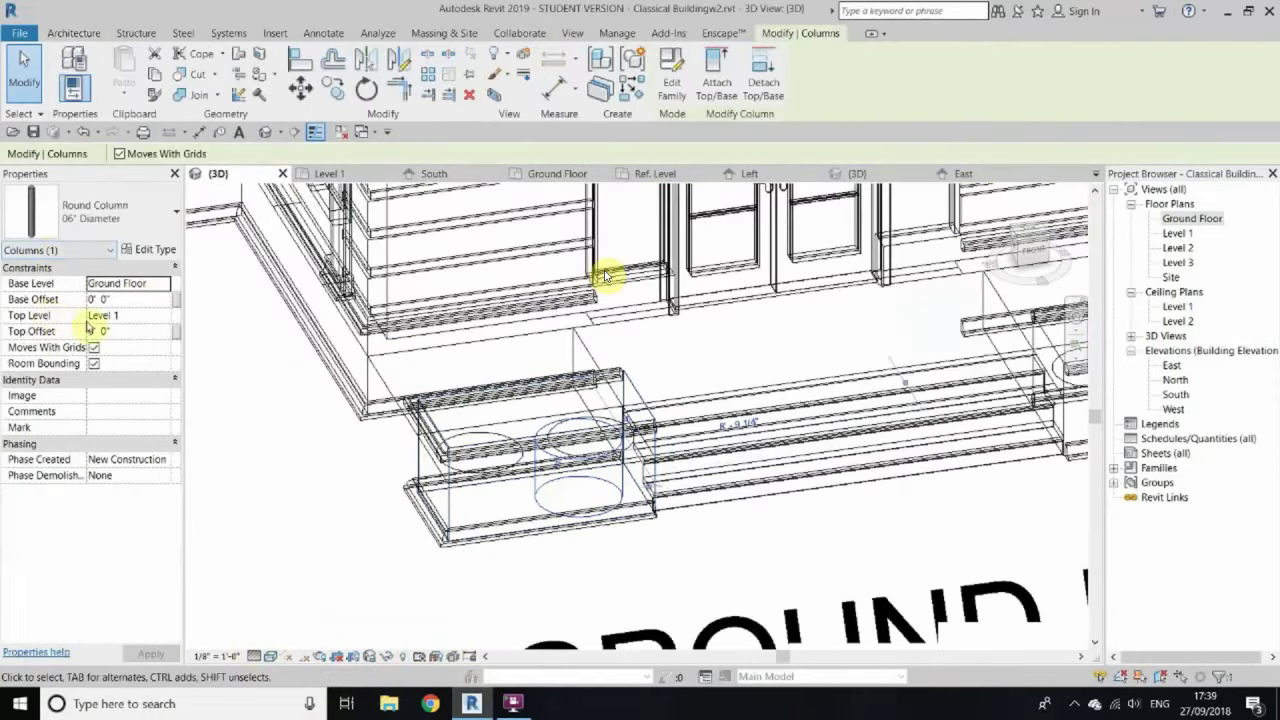
left_click(107, 372)
mouse_move(449, 586)
middle_mouse_down("shift")
mouse_move(608, 363)
mouse_move(620, 478)
mouse_move(667, 377)
middle_mouse_up("shift")
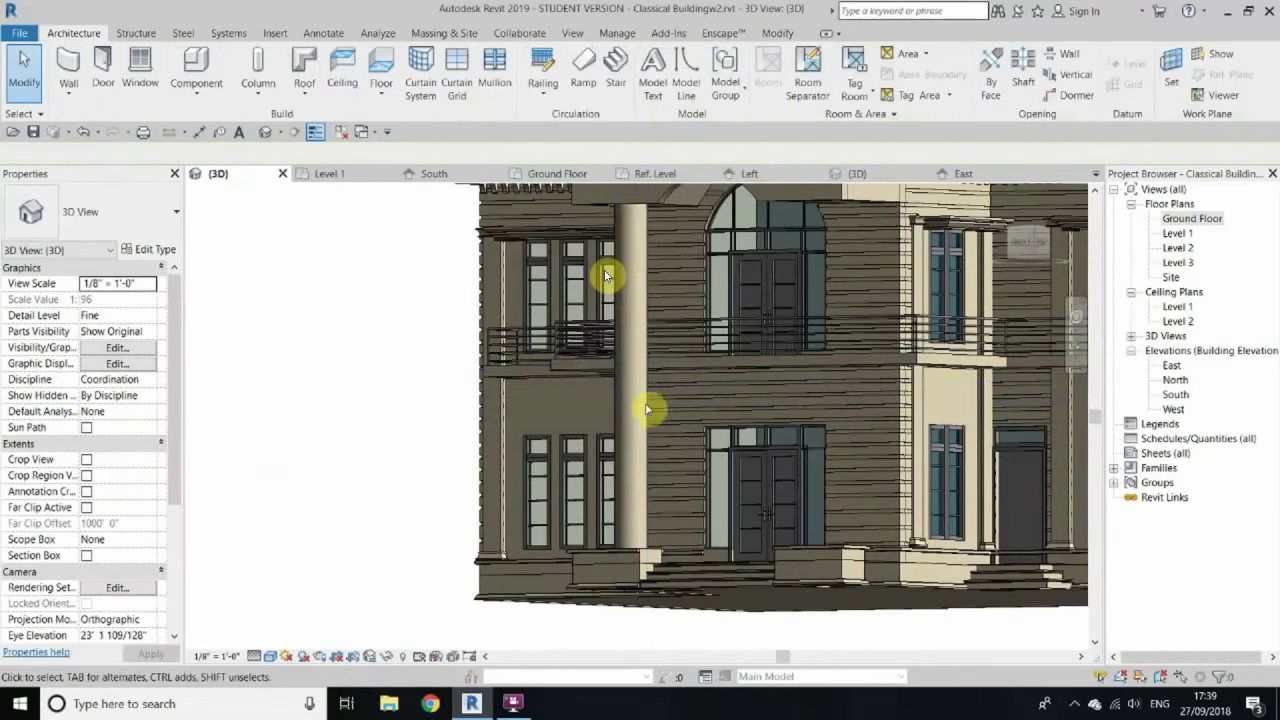
left_click(640, 410)
left_click(148, 249)
left_click(754, 300)
type("1' 6\"")
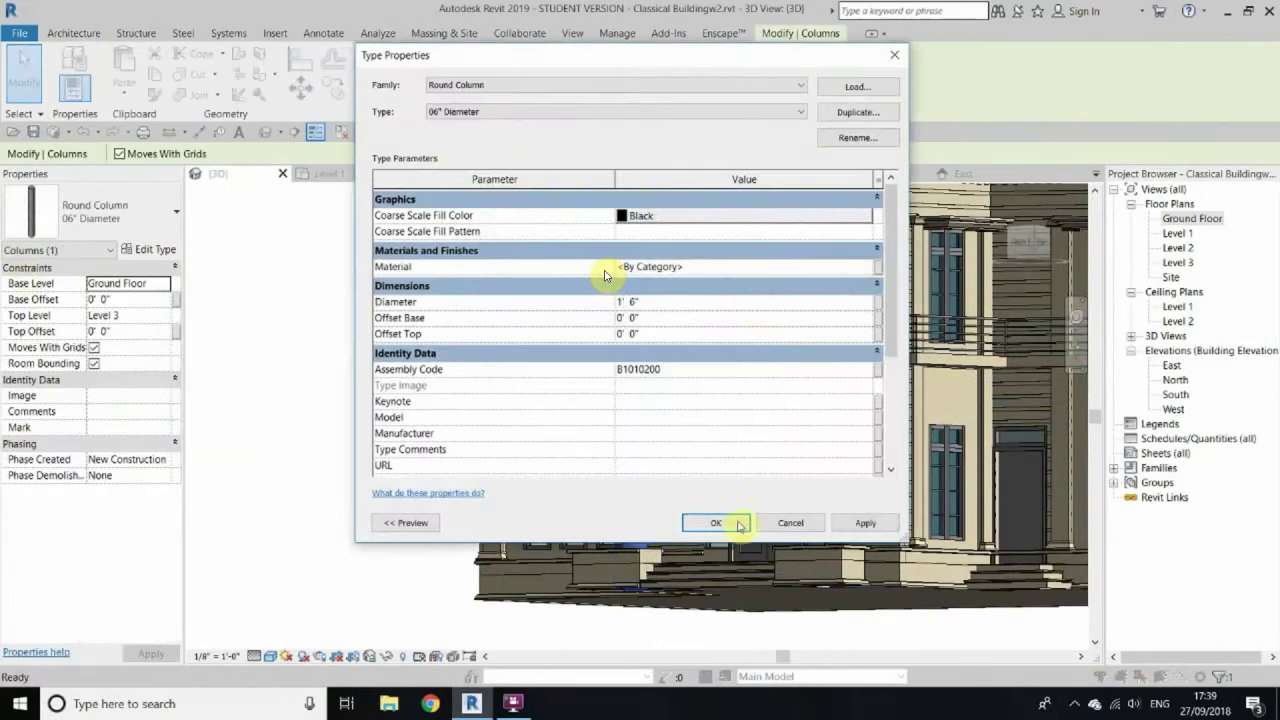
left_click(716, 523)
Step: Start an aligned dimension (DI) and open the South elevation view
mouse_move(400, 429)
middle_mouse_down("shift")
mouse_move(771, 508)
mouse_move(971, 409)
mouse_move(594, 563)
mouse_move(500, 640)
mouse_move(606, 606)
mouse_move(1082, 201)
middle_mouse_up("shift")
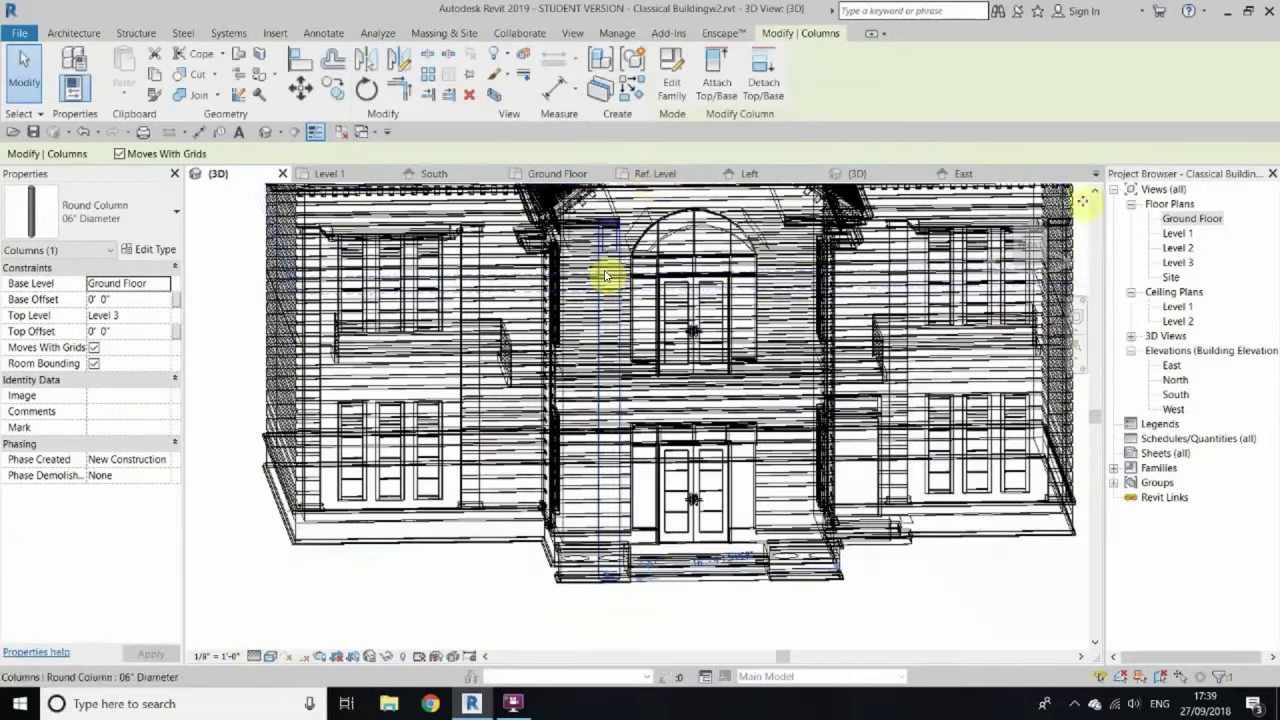
scroll(606, 276, "up", 1)
scroll(606, 276, "down", 2)
scroll(606, 276, "up", 4)
scroll(606, 276, "up", 2)
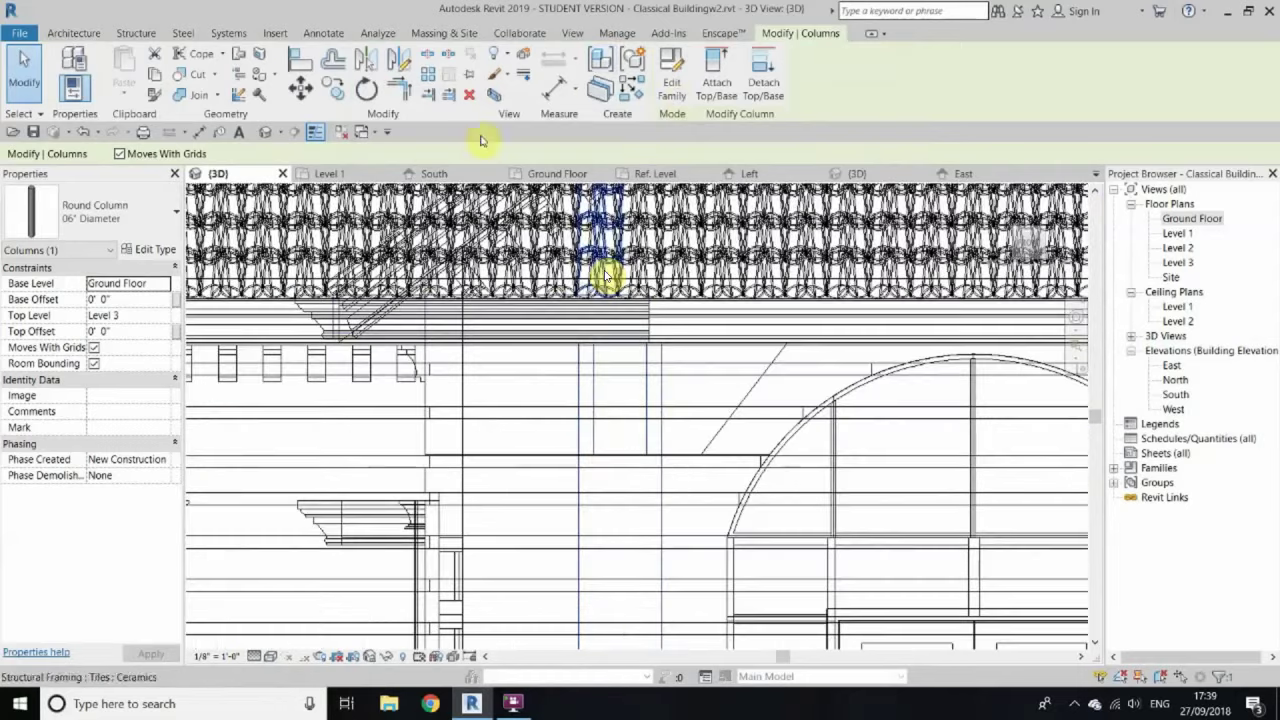
key("d")
key("i")
double_click(1176, 394)
Step: Measure the round column's edges with an aligned dimension, then cancel it
scroll(623, 434, "down", 2)
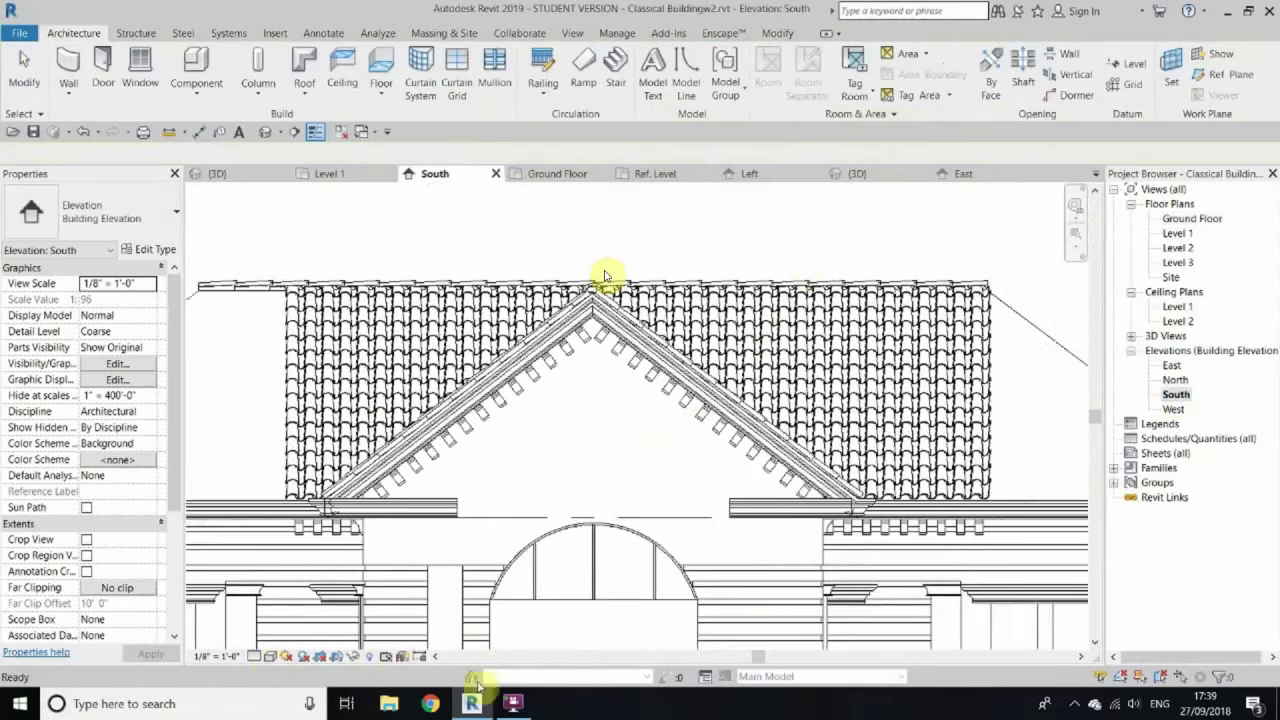
scroll(428, 550, "up", 3)
scroll(428, 550, "up", 1)
key("d")
key("i")
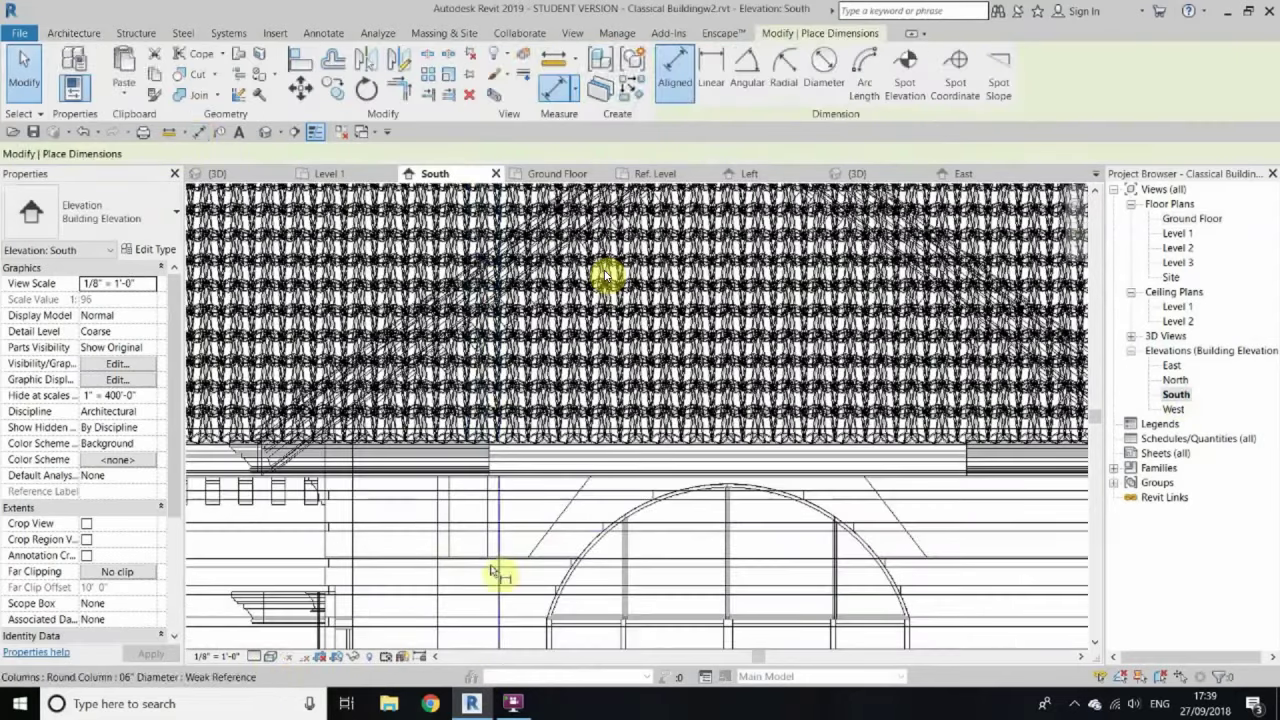
scroll(600, 380, "down", 3)
scroll(650, 400, "up", 3)
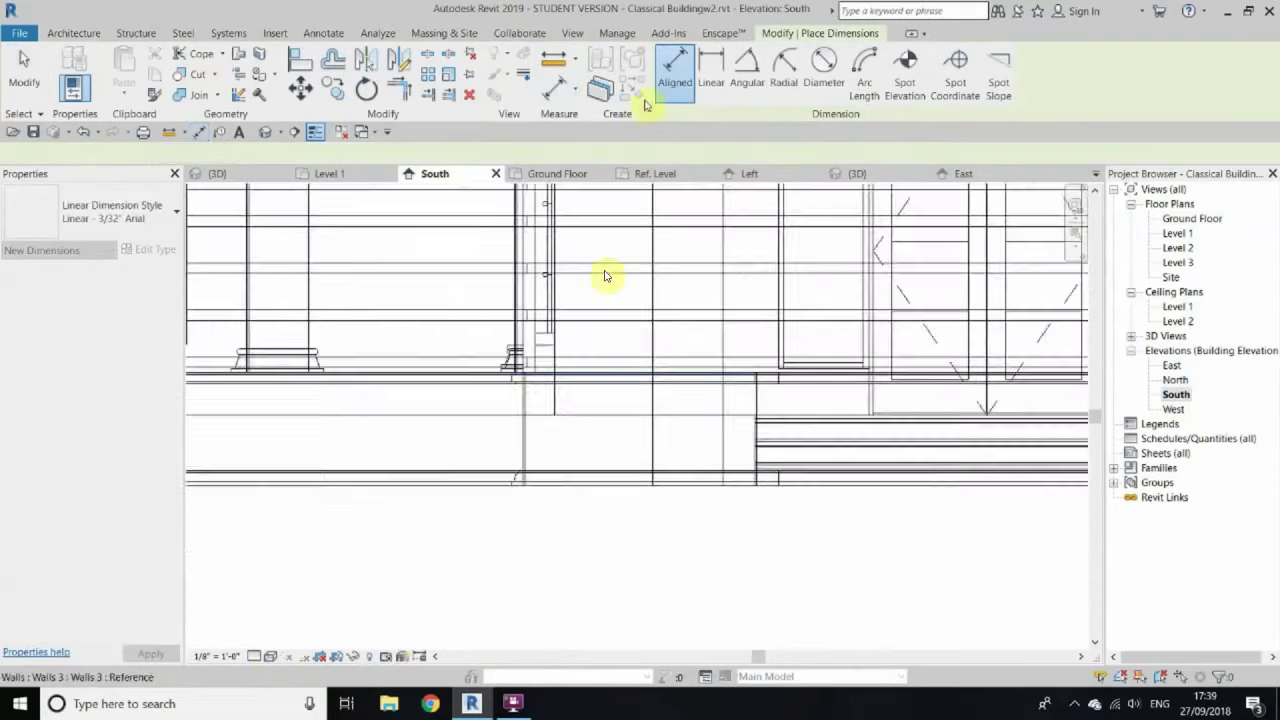
scroll(670, 440, "up", 2)
left_click(672, 405)
left_click(632, 352)
right_click(632, 352)
left_click(650, 363)
key("Escape")
key("Escape")
Step: Check the round column's base offset in 3D and set the elevation's visual style to Realistic
key("3")
key("d")
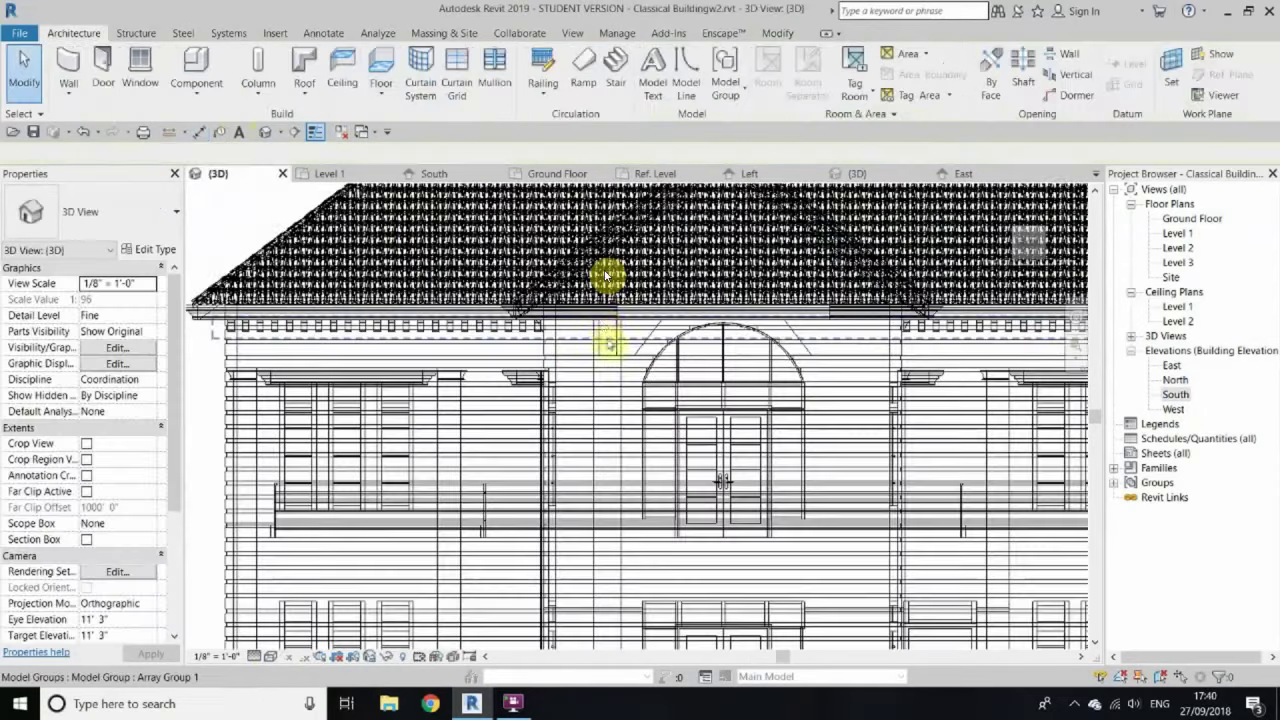
left_click(677, 450)
left_click(128, 300)
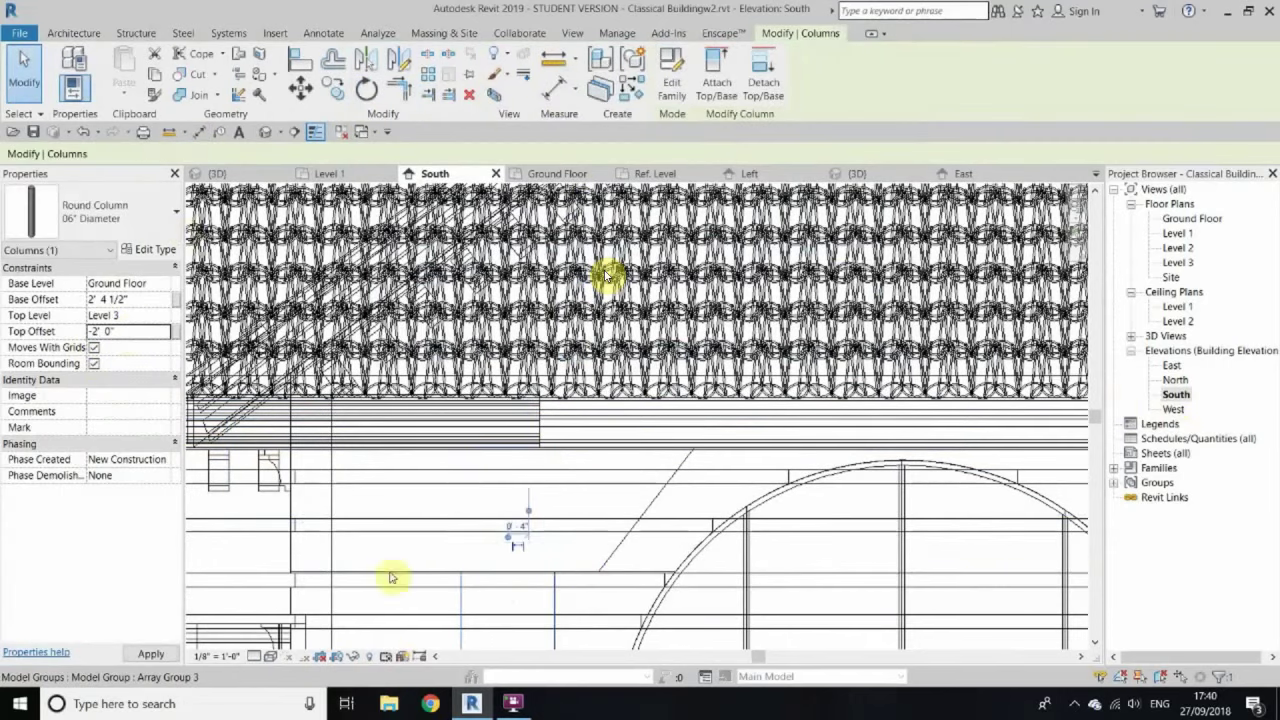
left_click(270, 656)
left_click(312, 623)
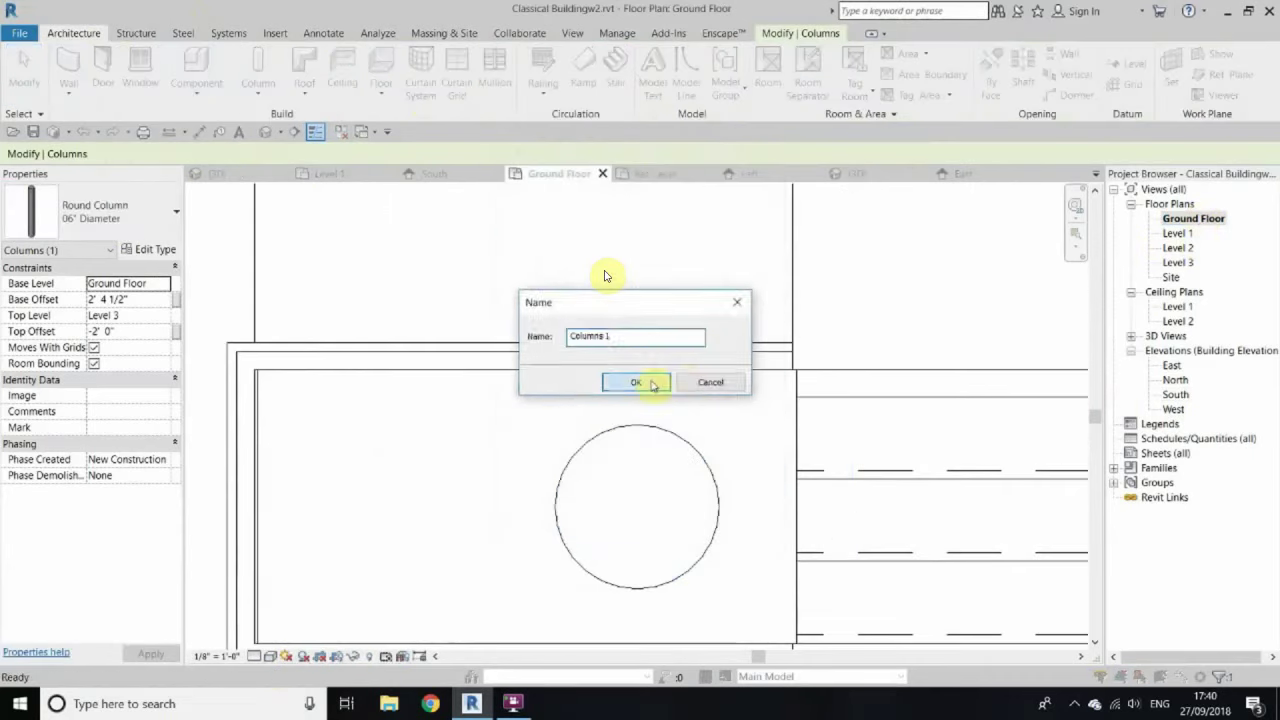
Step: Confirm the name Columns 1 and sketch a 1' line at the circle's top
left_click(636, 382)
scroll(600, 395, "up", 5)
left_click(590, 390)
type("1")
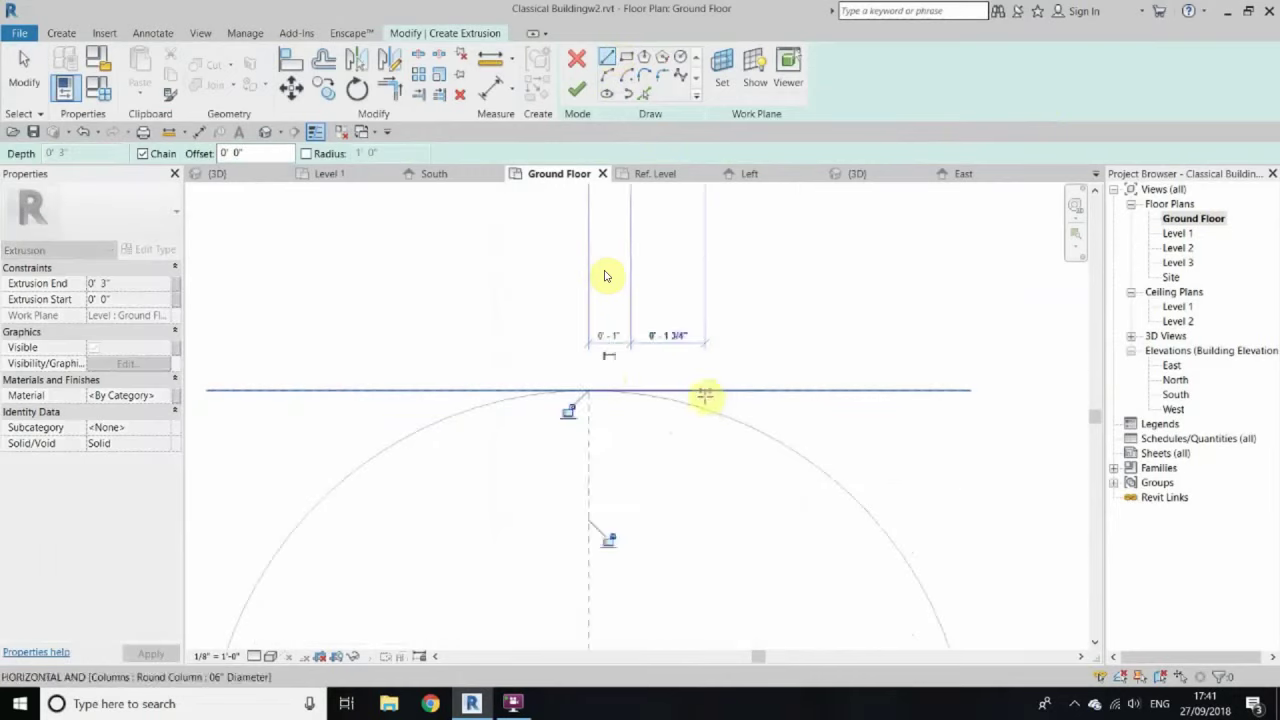
key("Return")
scroll(449, 337, "down", 2)
key("Escape")
key("Escape")
left_click_drag(443, 343, 786, 486)
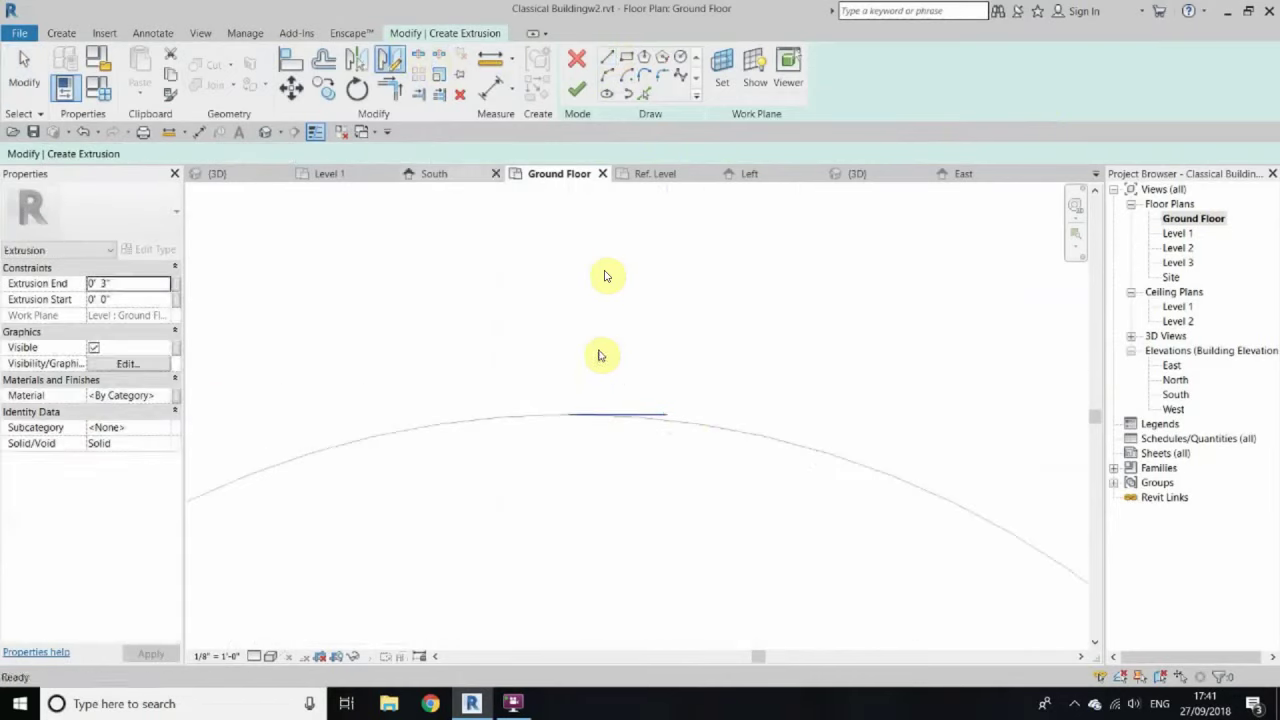
Step: Close the profile with a Start-End-Radius semicircular arc between the line's ends
left_click(607, 75)
left_click(470, 413)
left_click(665, 413)
left_click(620, 336)
key("Escape")
key("Escape")
left_click_drag(628, 380, 543, 408)
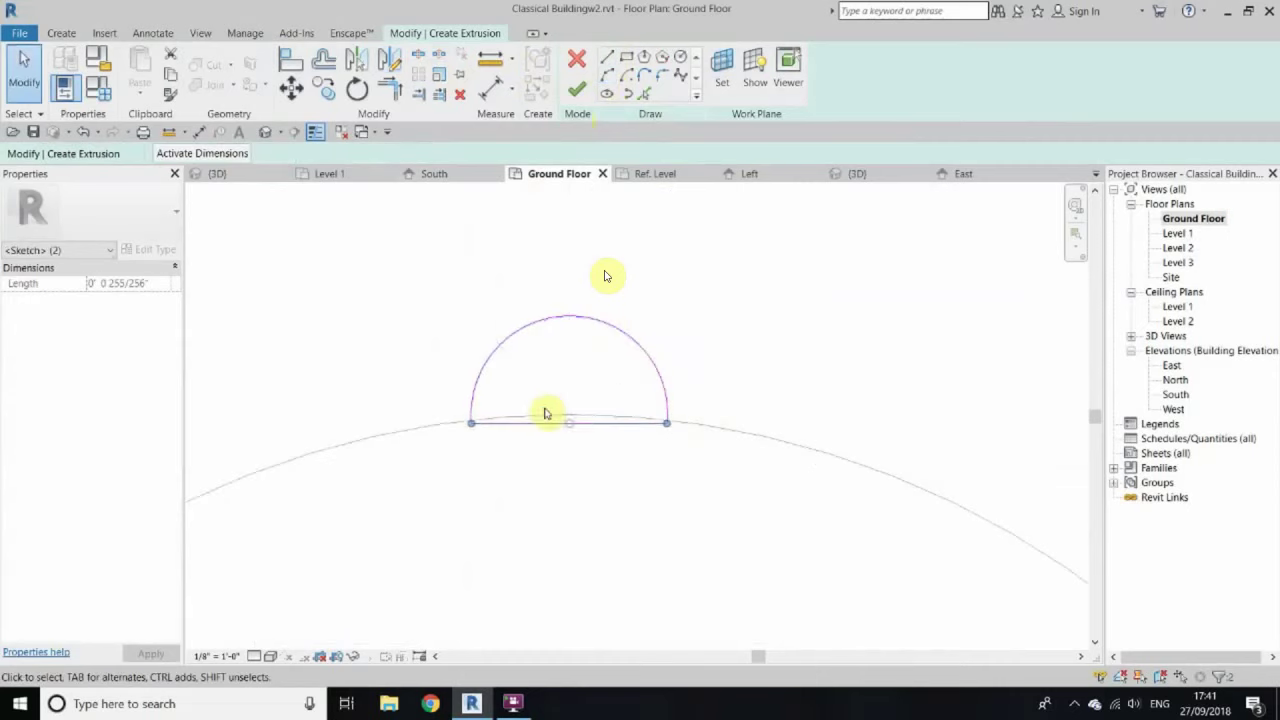
left_click(433, 367)
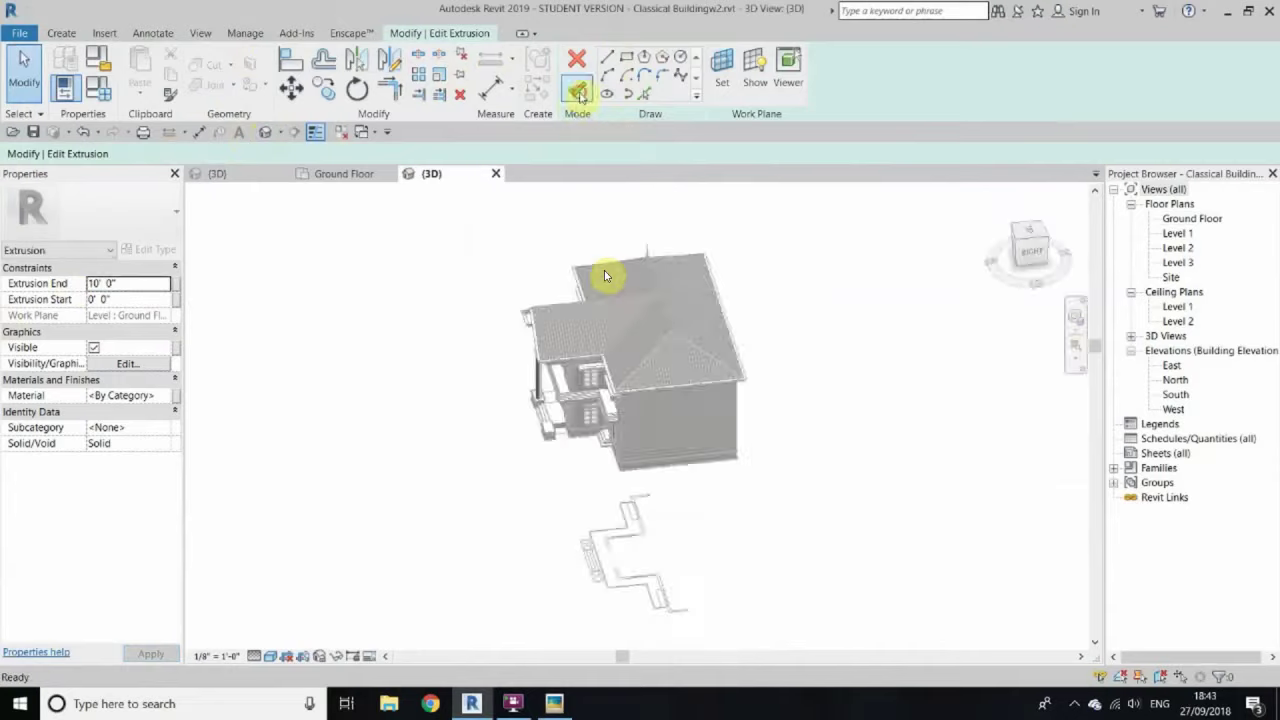
Step: In East elevation, stretch the extrusion from 2' 5" up to about 23' 5"
scroll(604, 276, "up", 3)
scroll(604, 276, "up", 3)
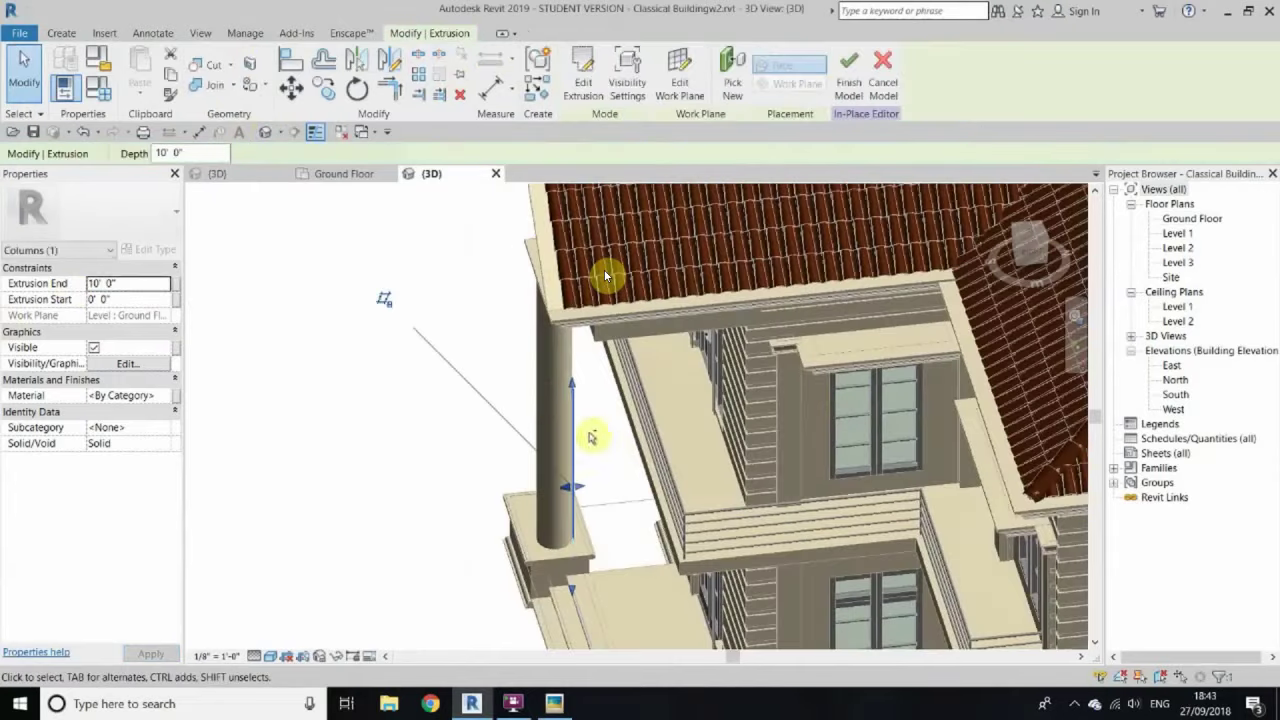
scroll(604, 276, "up", 2)
scroll(604, 276, "down", 2)
double_click(1172, 365)
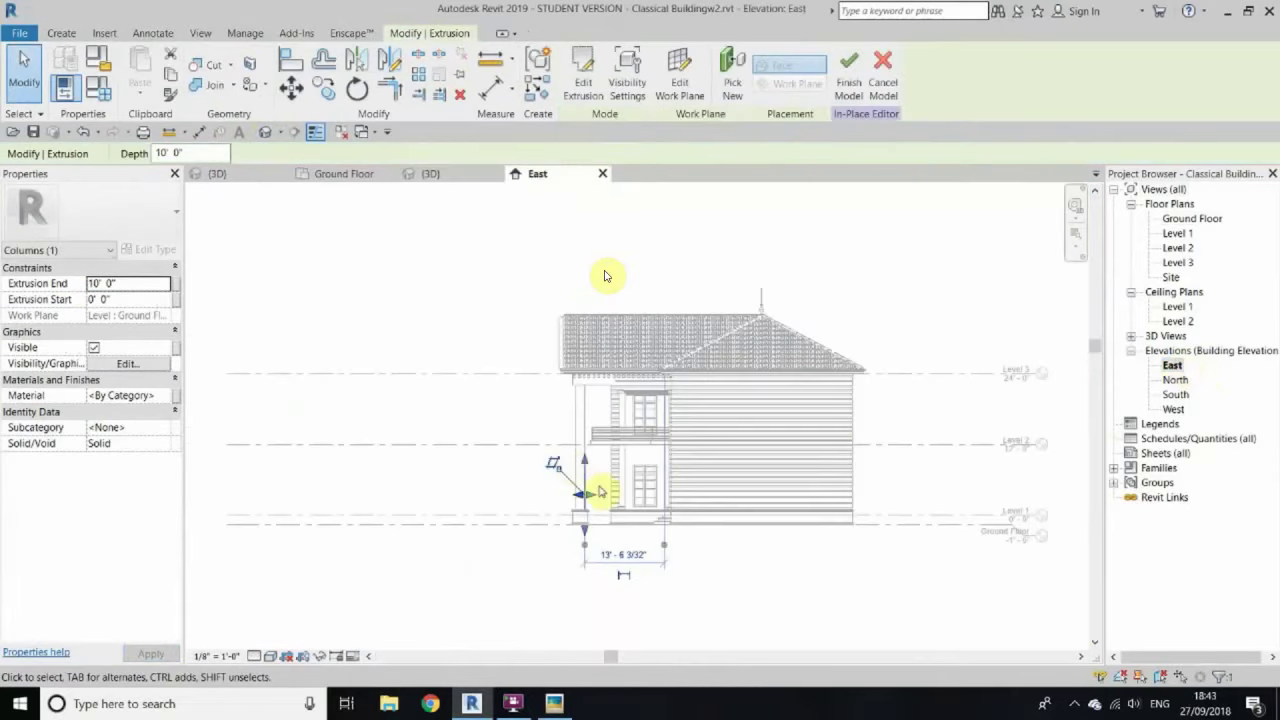
scroll(604, 276, "up", 4)
left_click_drag(611, 481, 605, 280)
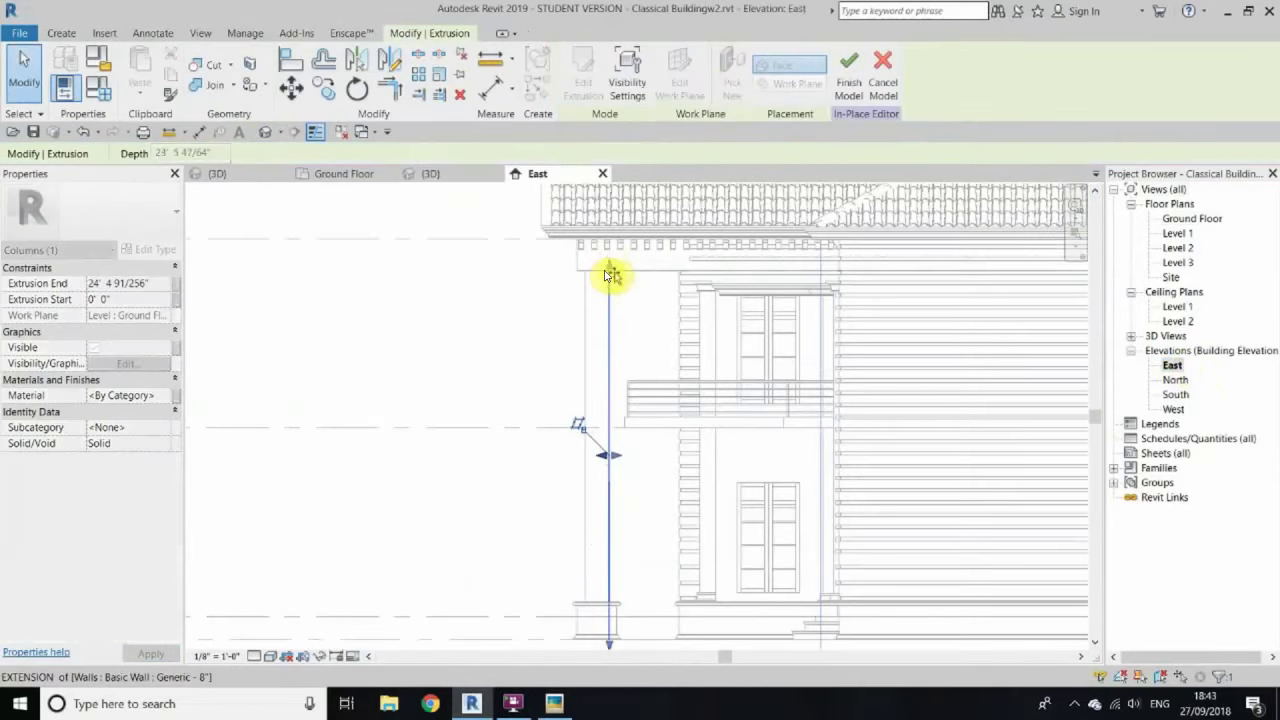
scroll(610, 640, "up", 3)
middle_click_drag(614, 629, 614, 508)
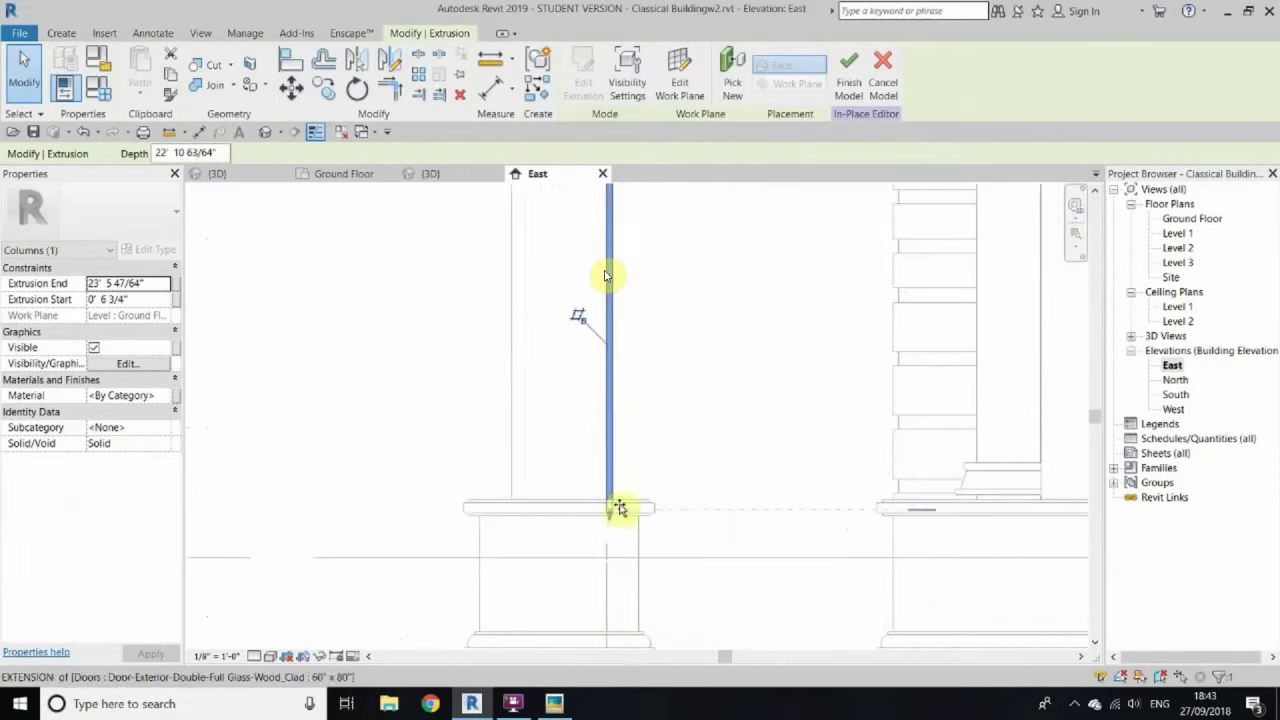
scroll(661, 578, "down", 2)
Step: Select the half-round extrusion in the Ground Floor plan and start a radial array
double_click(1192, 218)
left_click(634, 349)
left_click_drag(718, 306, 568, 358)
key("r")
key("o")
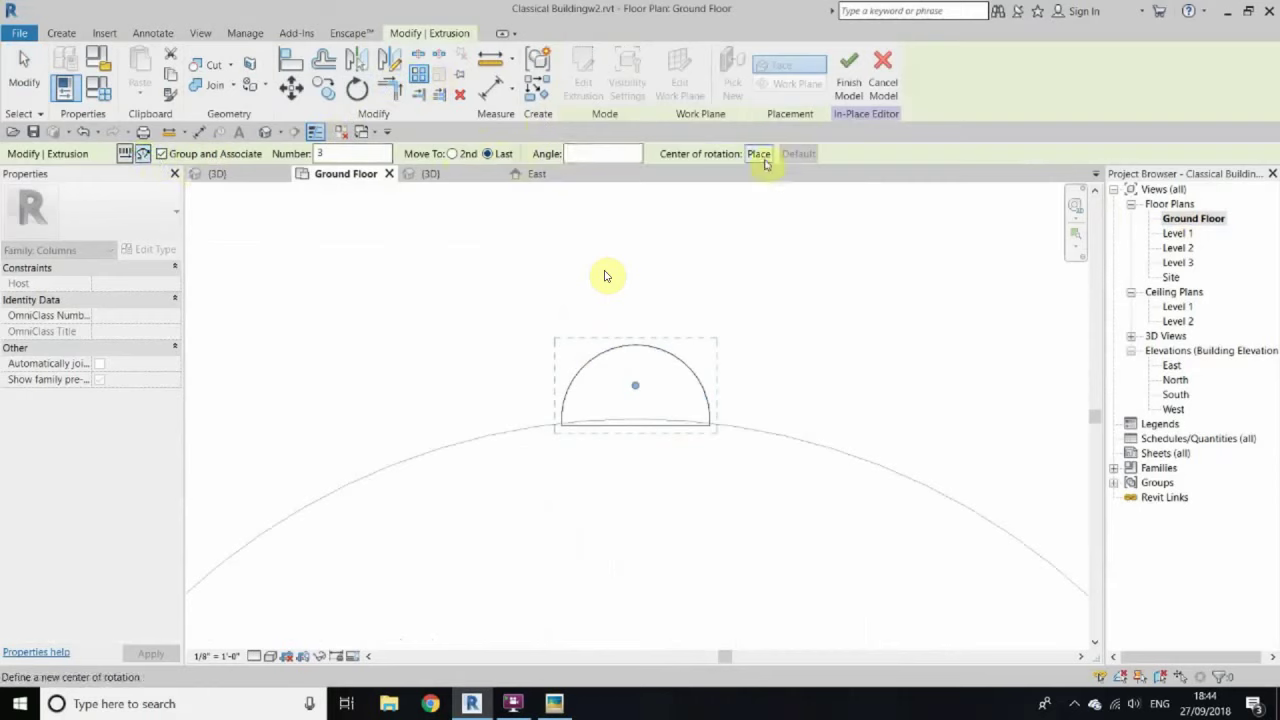
Step: Radially array the extrusion about the column centre with a count of 20
scroll(760, 190, "down", 5)
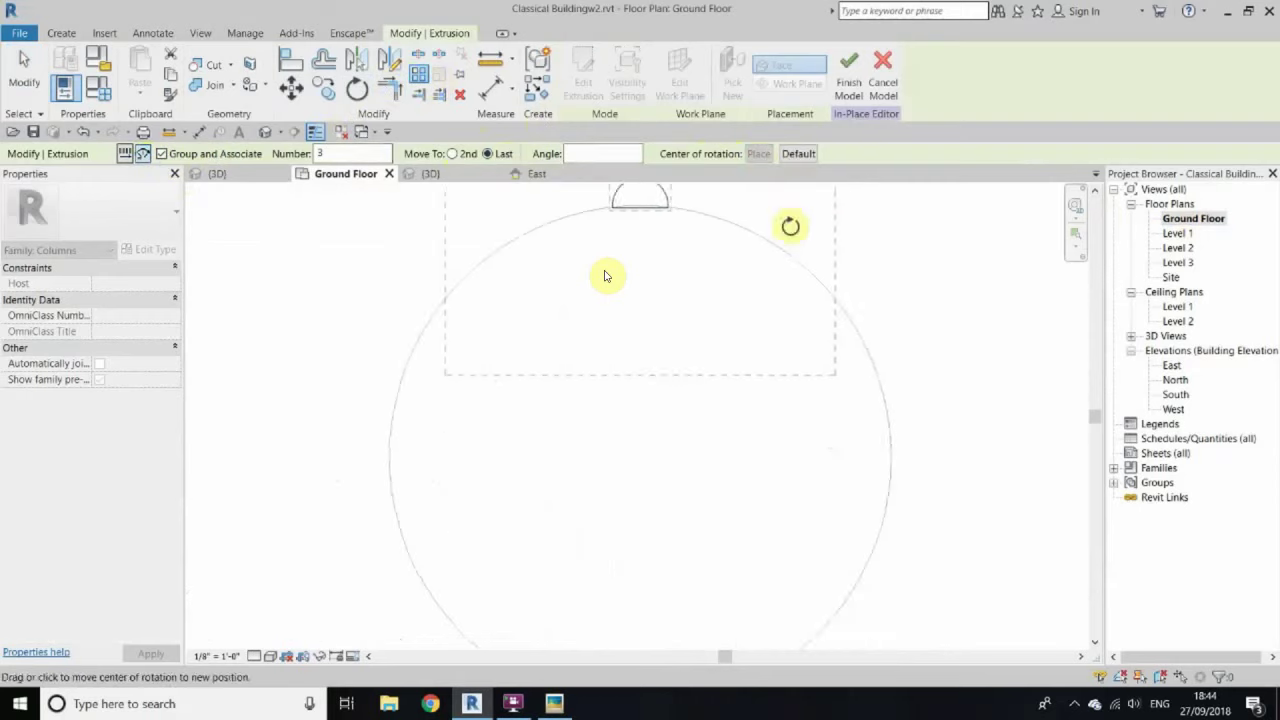
middle_click_drag(791, 217, 605, 276)
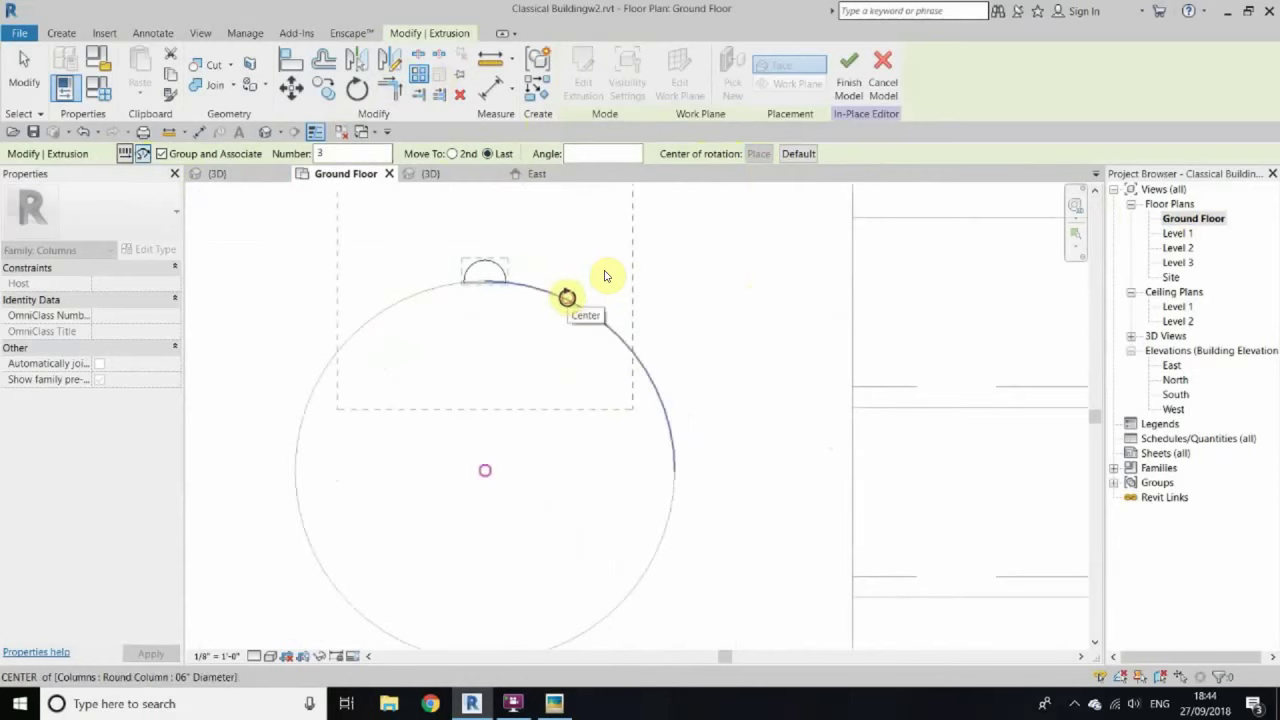
scroll(560, 290, "down", 2)
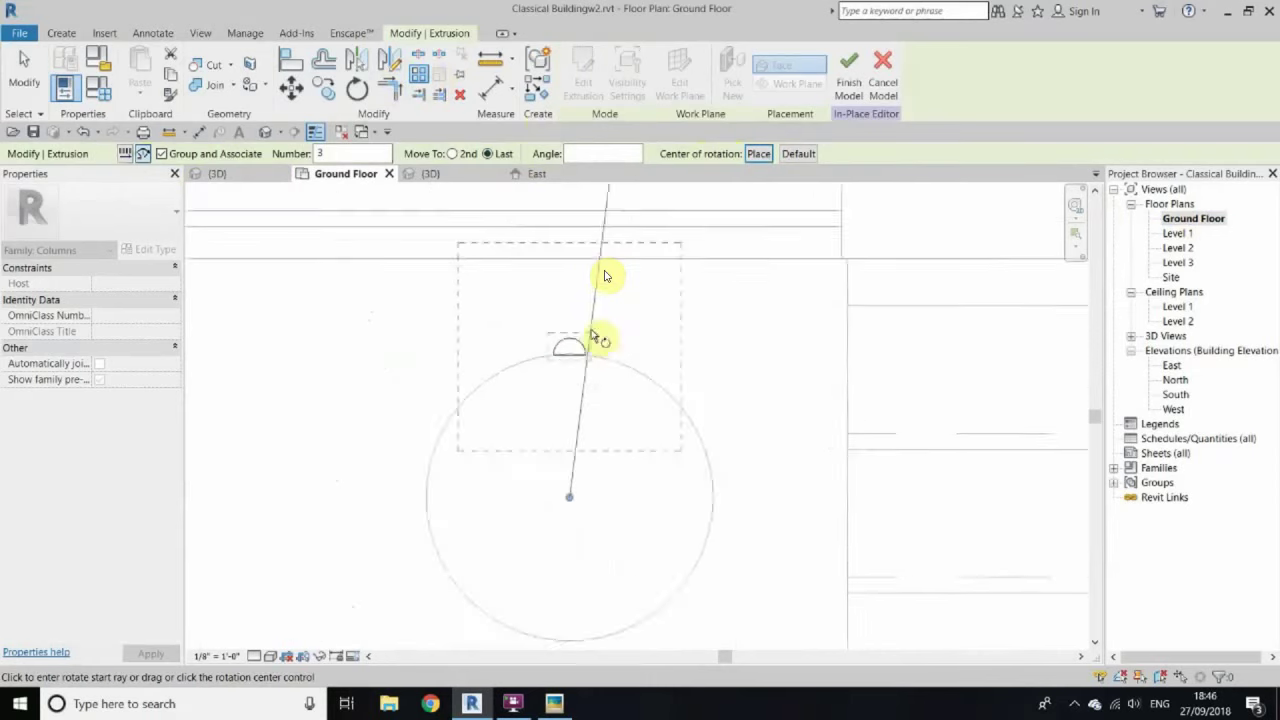
left_click(594, 337)
scroll(520, 315, "up", 1)
left_click(549, 302)
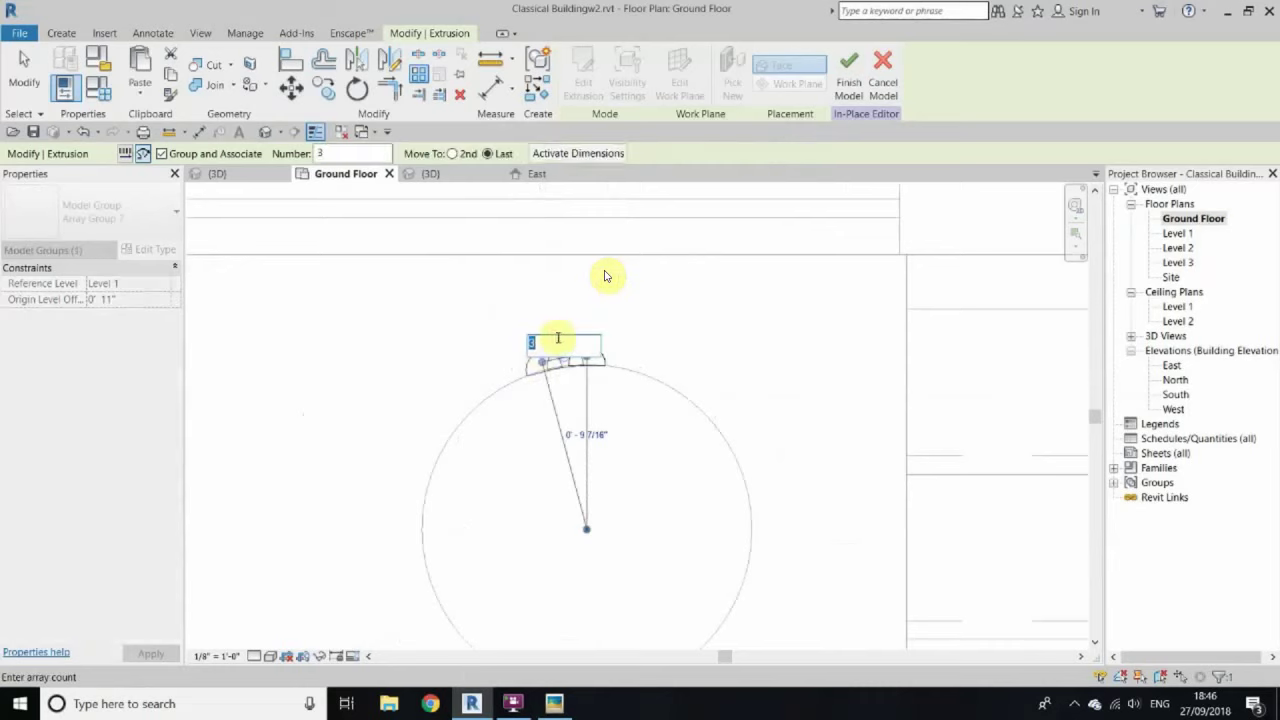
key("Return")
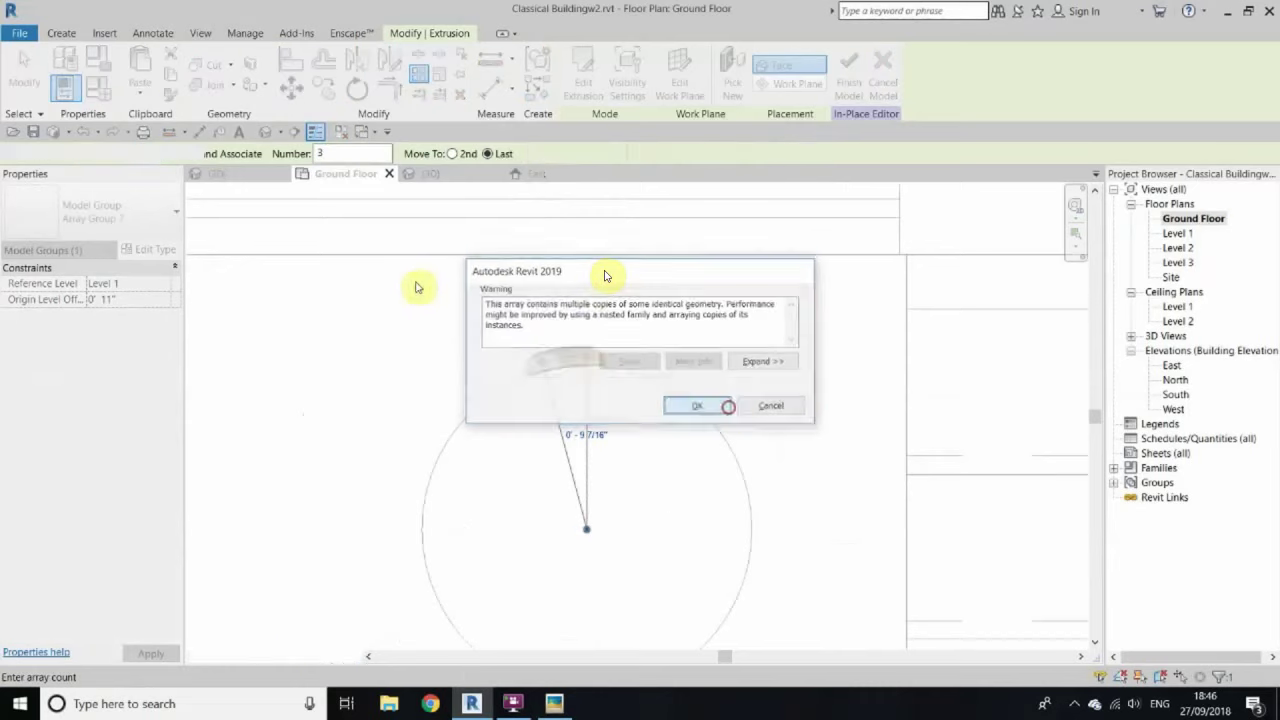
key("Return")
Step: Change the flute array count to 25, then to 30
scroll(509, 357, "up", 1)
scroll(516, 362, "up", 1)
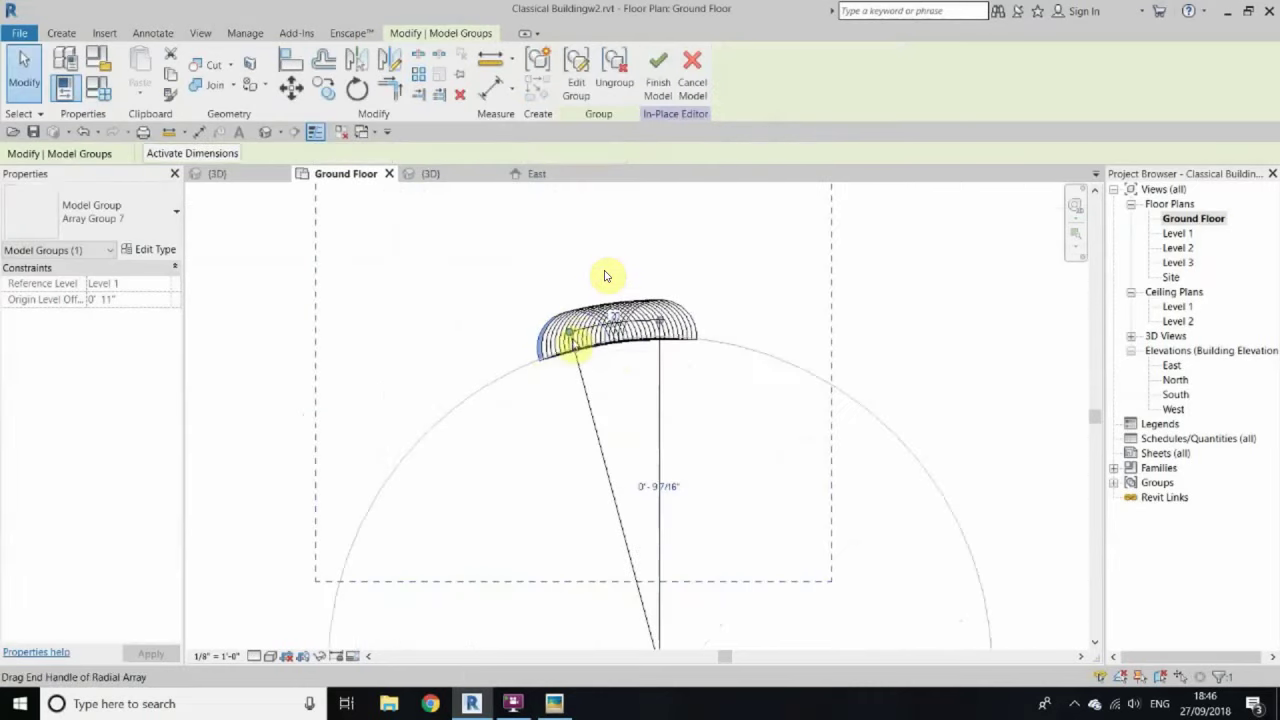
scroll(490, 430, "down", 5)
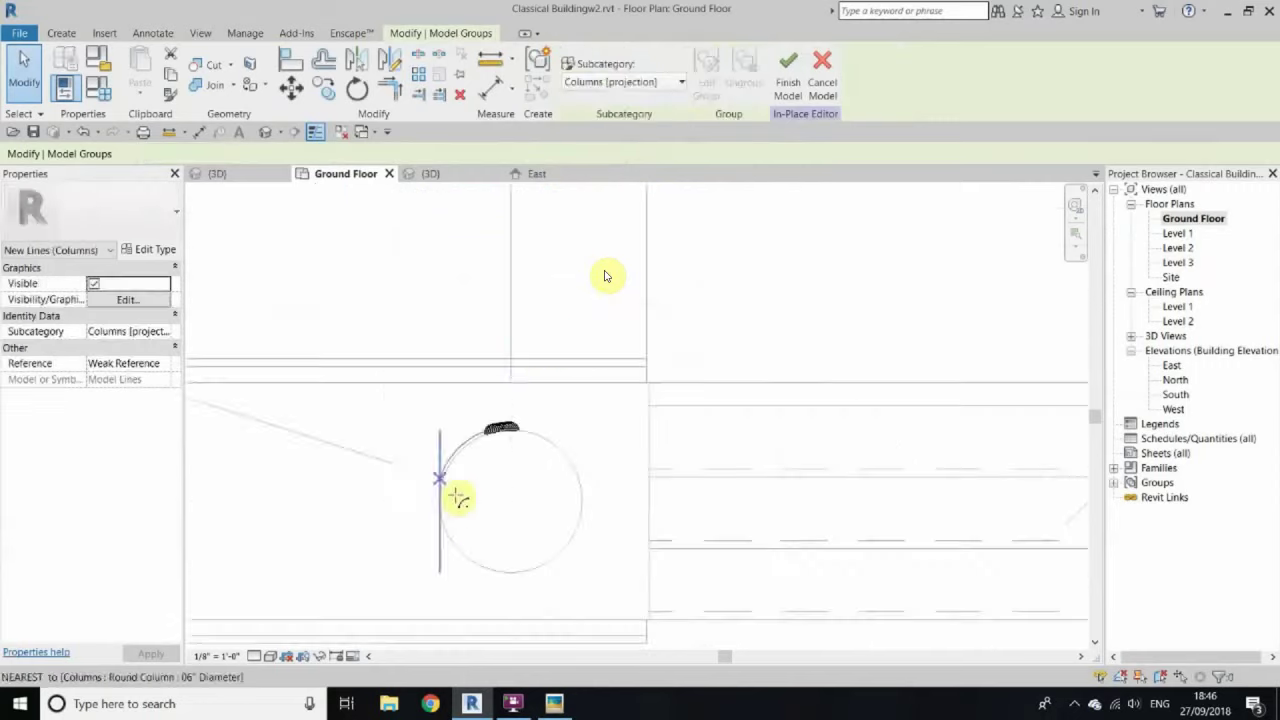
left_click(553, 483)
scroll(528, 520, "up", 3)
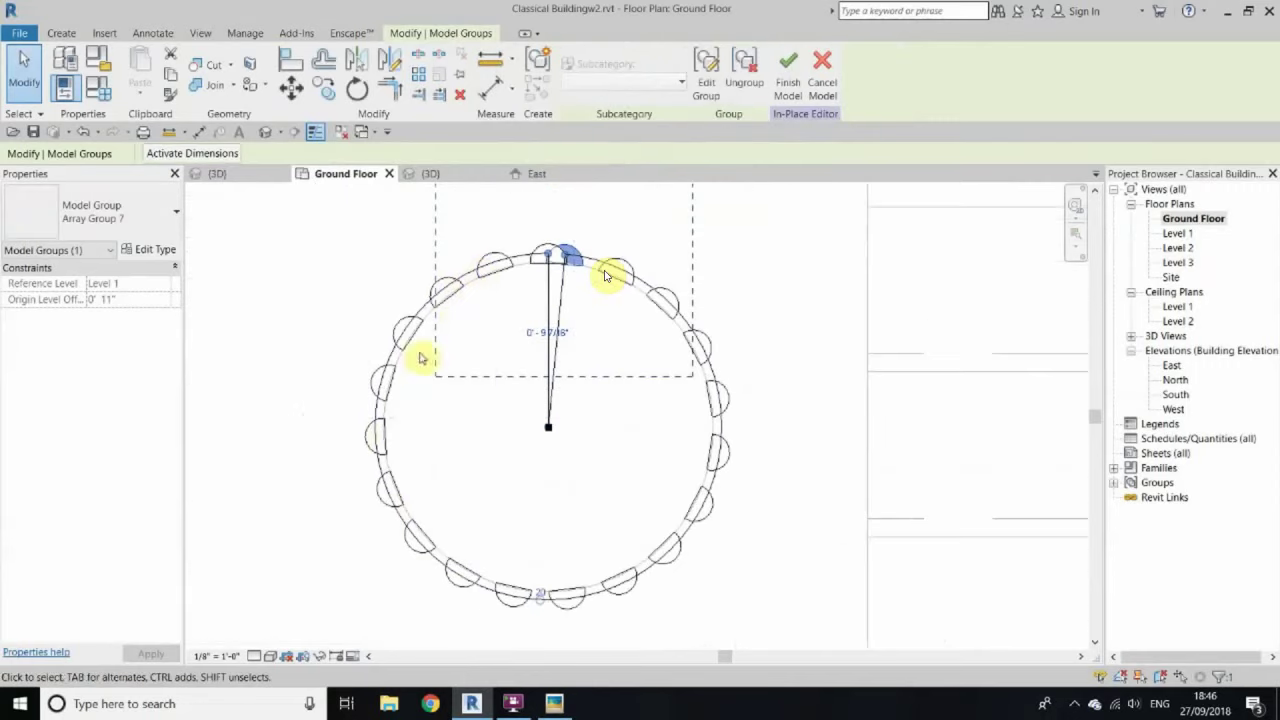
middle_click_drag(405, 445, 401, 422)
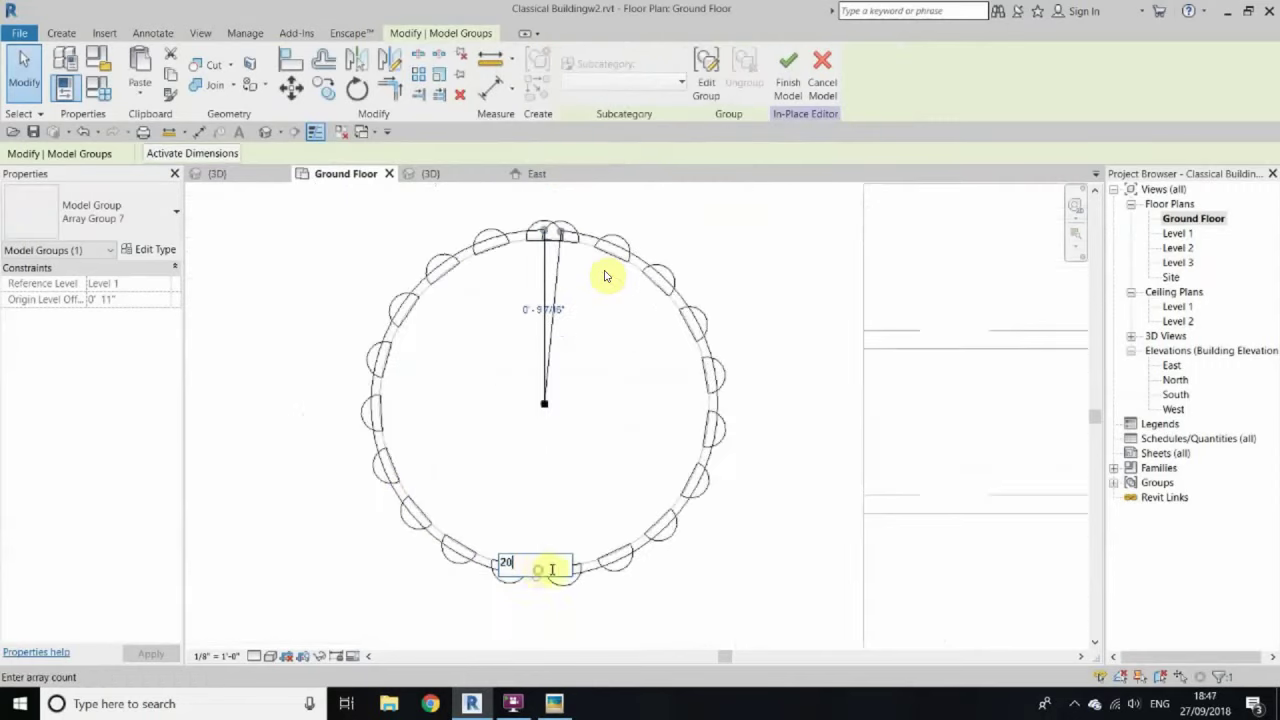
left_click(535, 564)
type("25")
key("Return")
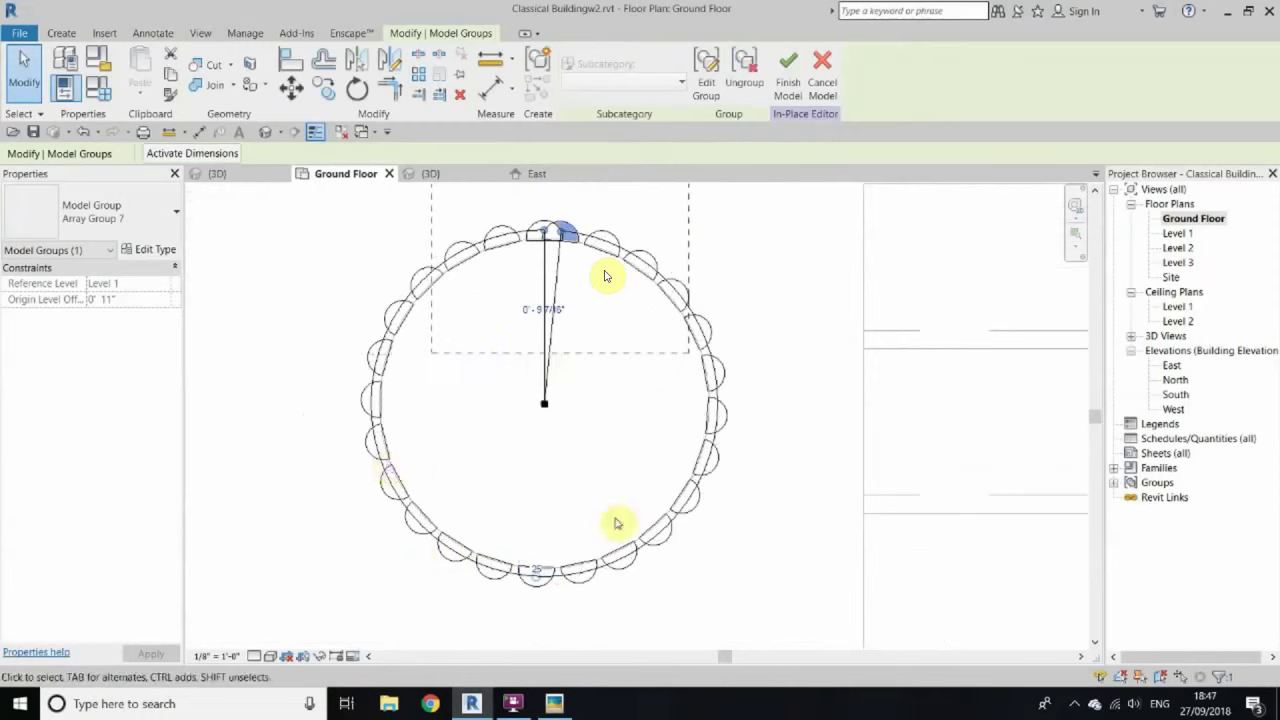
scroll(616, 522, "down", 2)
scroll(537, 441, "up", 5)
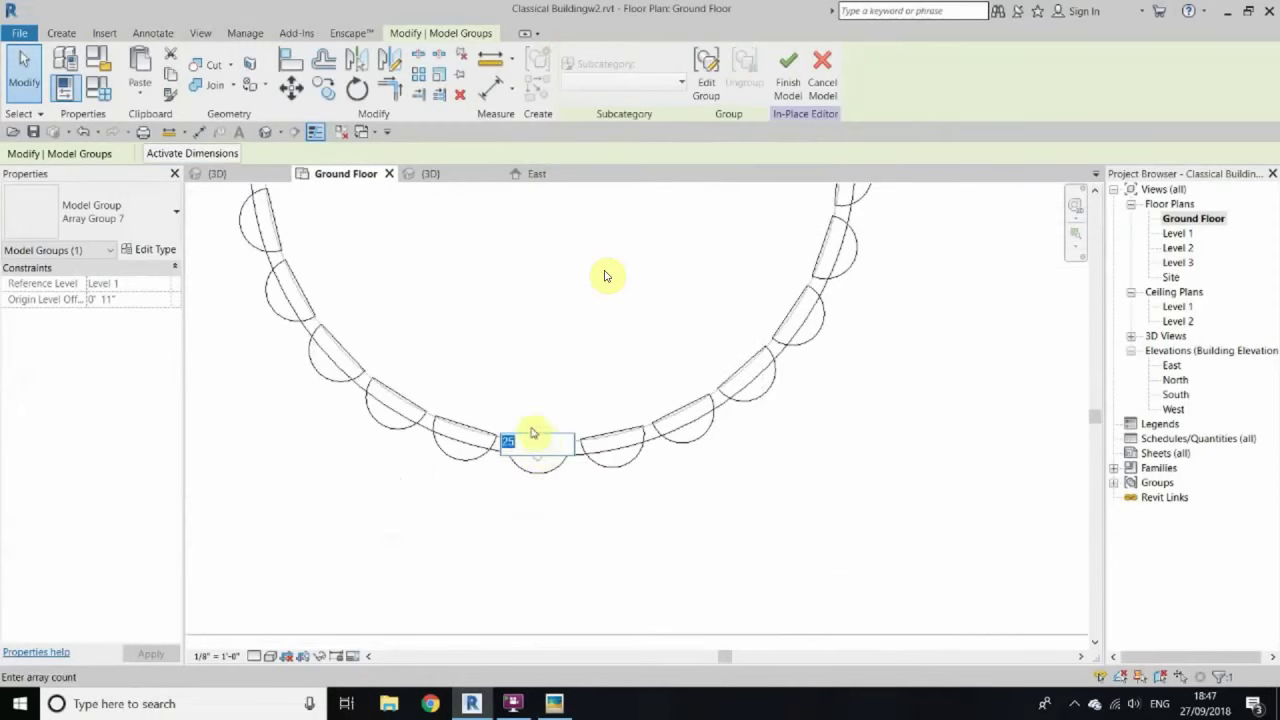
type("30")
key("Return")
Step: Select one of the arrayed flutes
scroll(604, 276, "down", 1)
scroll(604, 276, "down", 3)
scroll(604, 276, "up", 4)
scroll(604, 276, "down", 3)
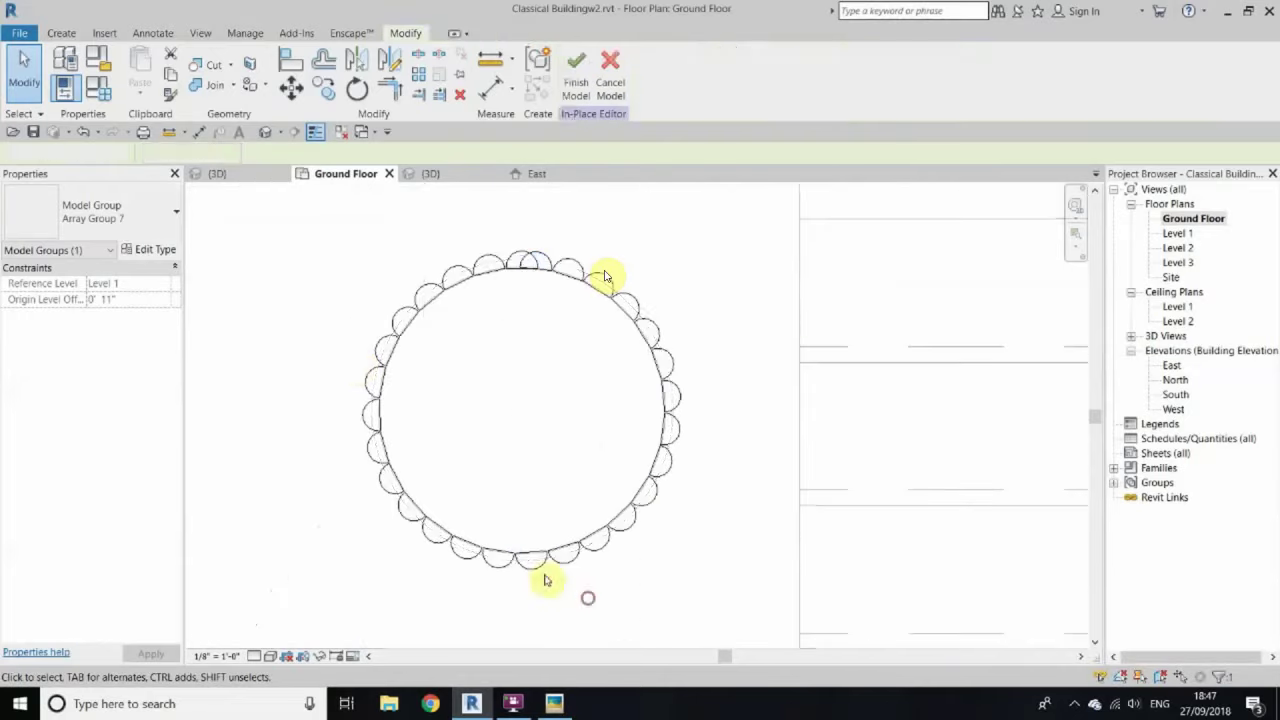
left_click(509, 543)
scroll(508, 277, "up", 4)
Step: Edit the flute array group, select a half-round extrusion, and view the 3D model in wireframe
left_click(508, 277)
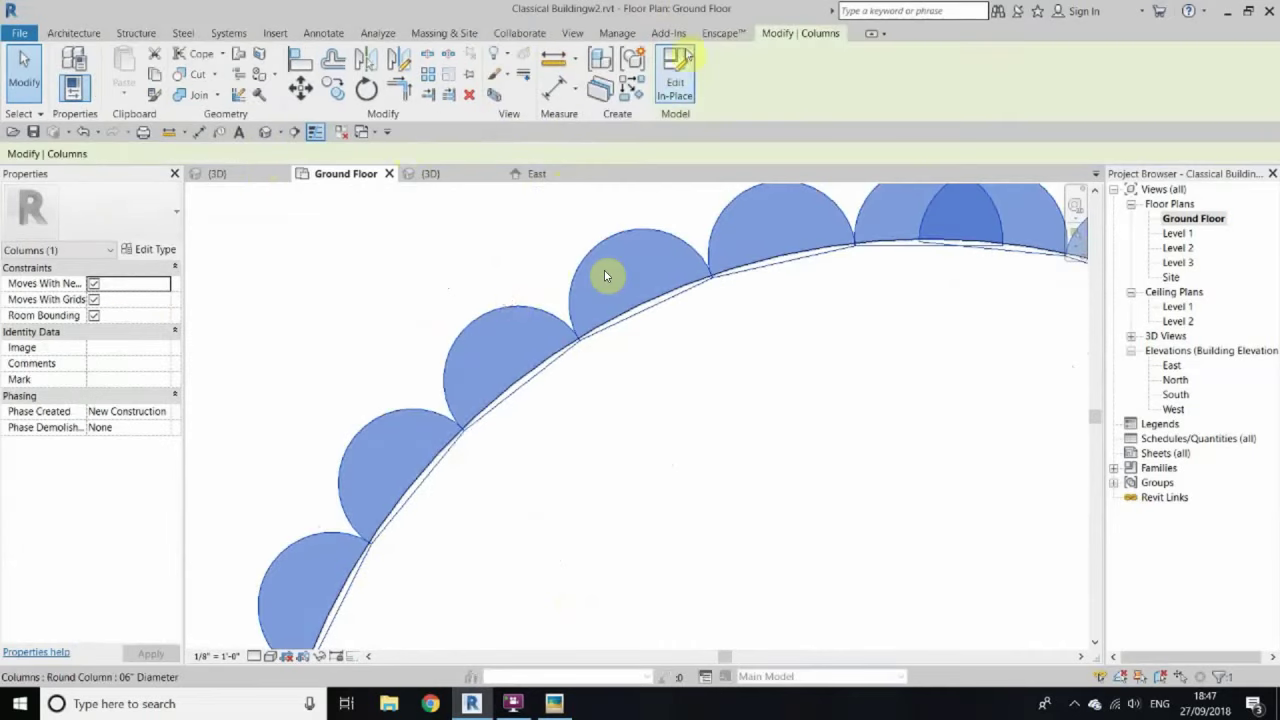
left_click(515, 308)
scroll(515, 308, "down", 2)
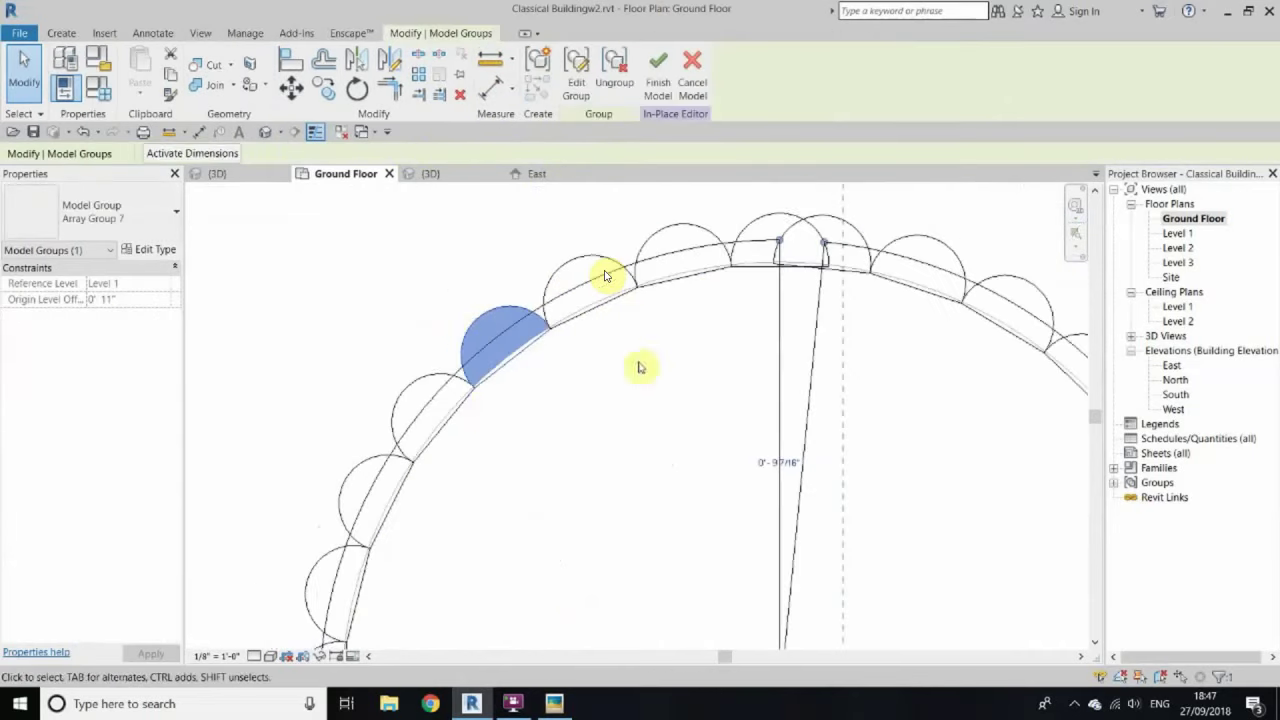
left_click(576, 72)
left_click(558, 364)
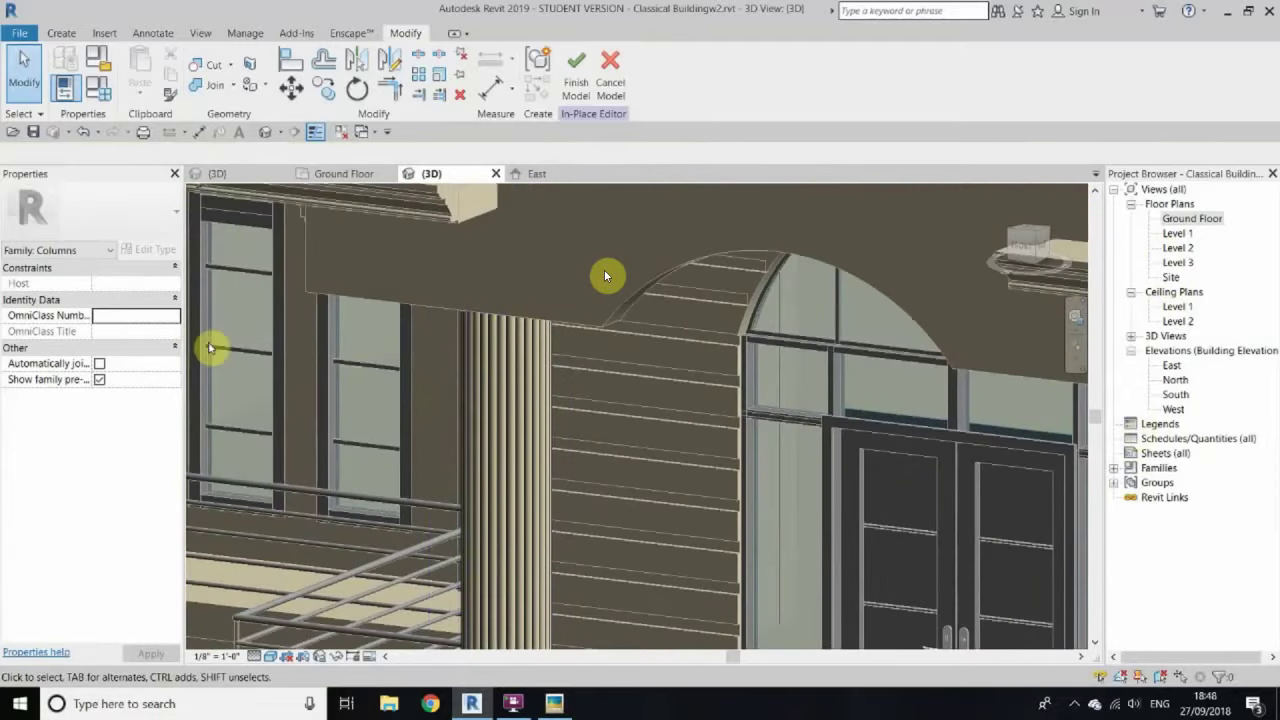
left_click(270, 656)
left_click(300, 540)
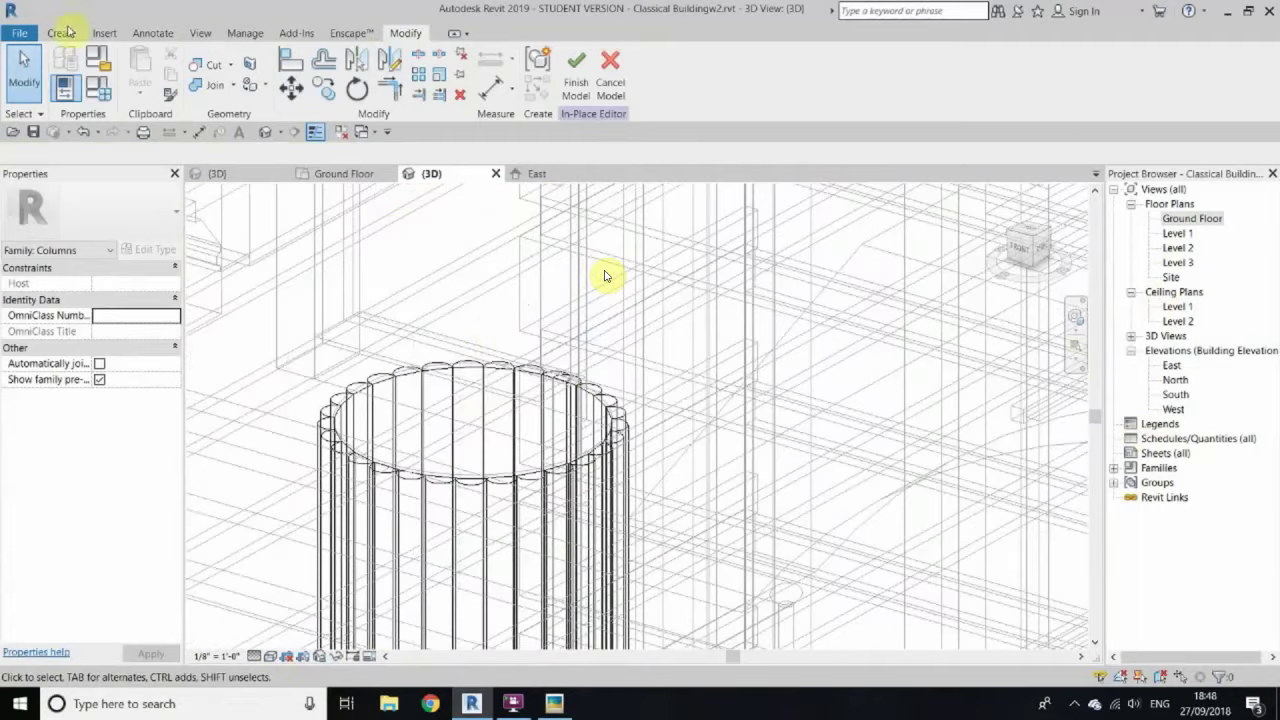
Step: Pick the column's top circular edge as the sweep path and confirm it
mouse_move(464, 375)
middle_mouse_down("shift")
mouse_move(380, 366)
mouse_move(437, 337)
middle_mouse_up("shift")
scroll(737, 362, "down", 3)
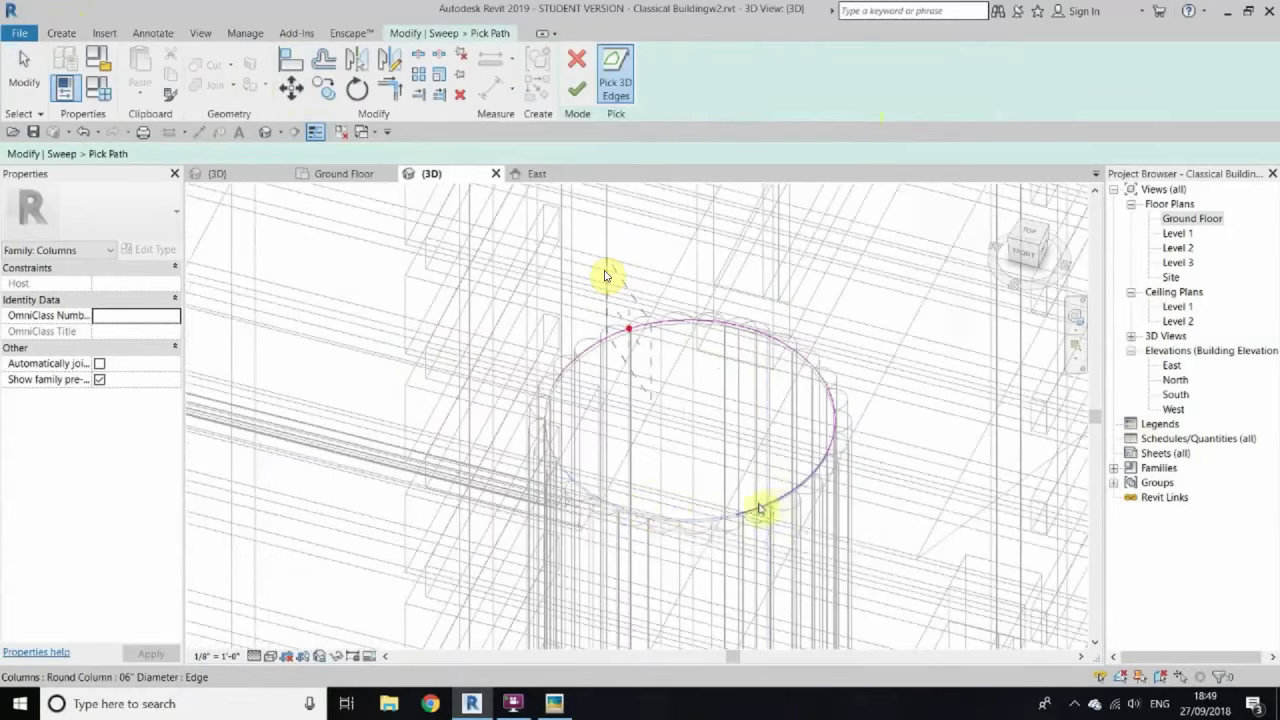
mouse_move(540, 430)
middle_mouse_down("shift")
mouse_move(622, 414)
mouse_move(851, 214)
middle_mouse_up("shift")
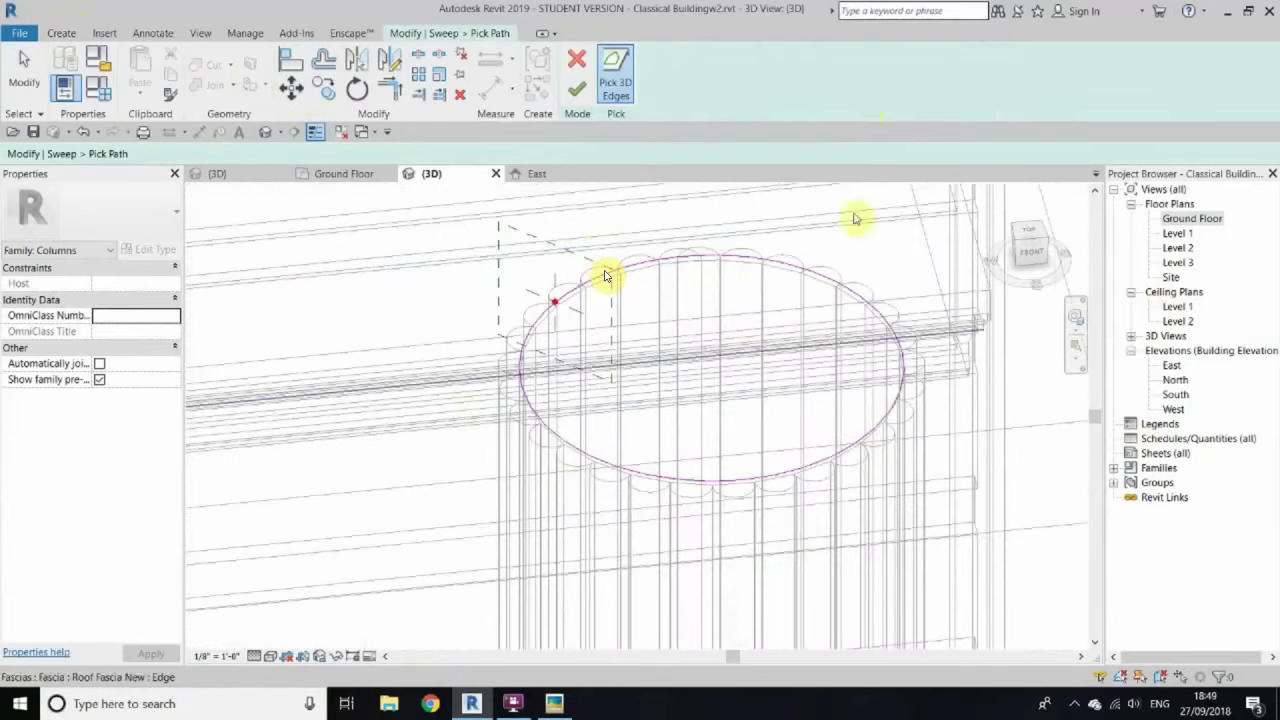
left_click(1040, 250)
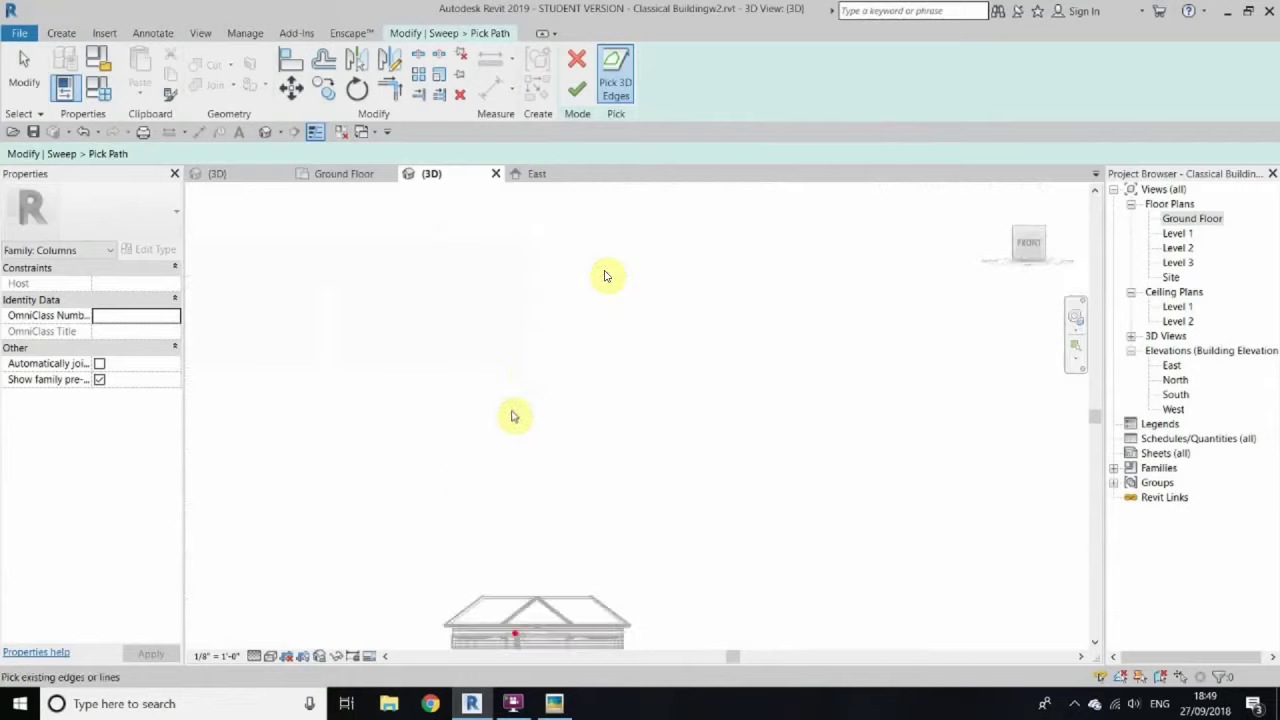
left_click(1190, 218)
double_click(1180, 220)
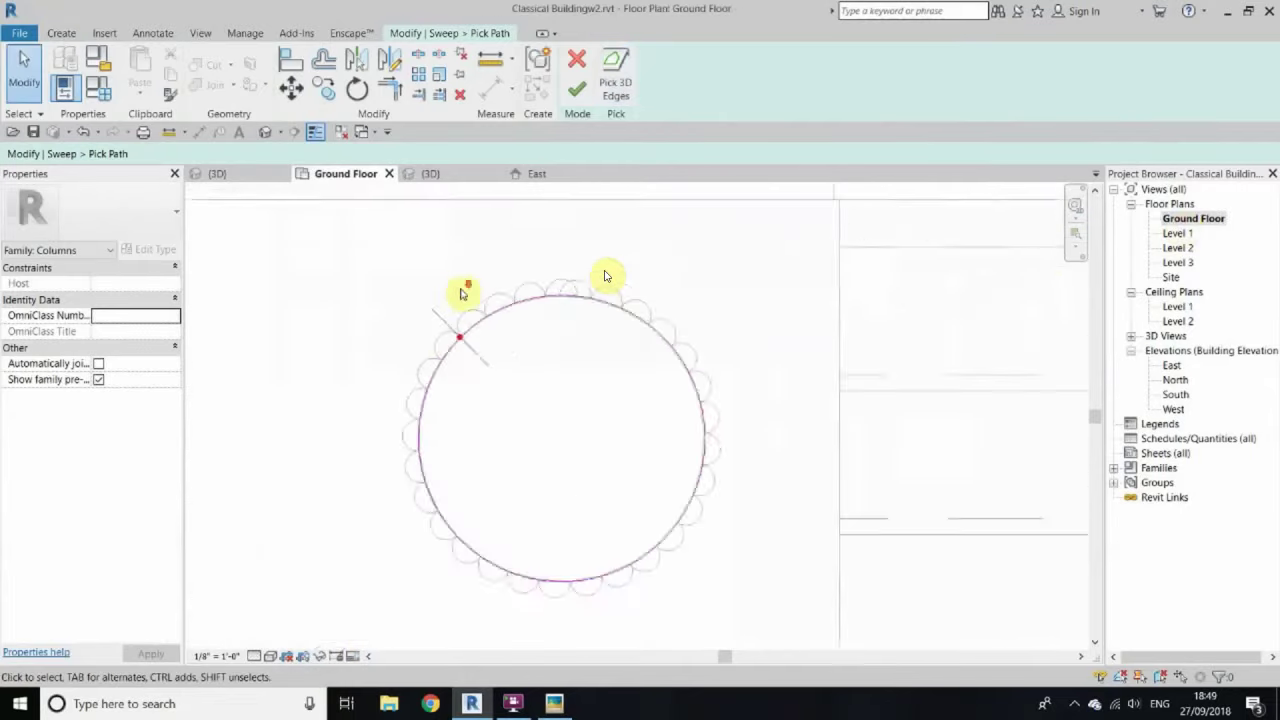
left_click(429, 405)
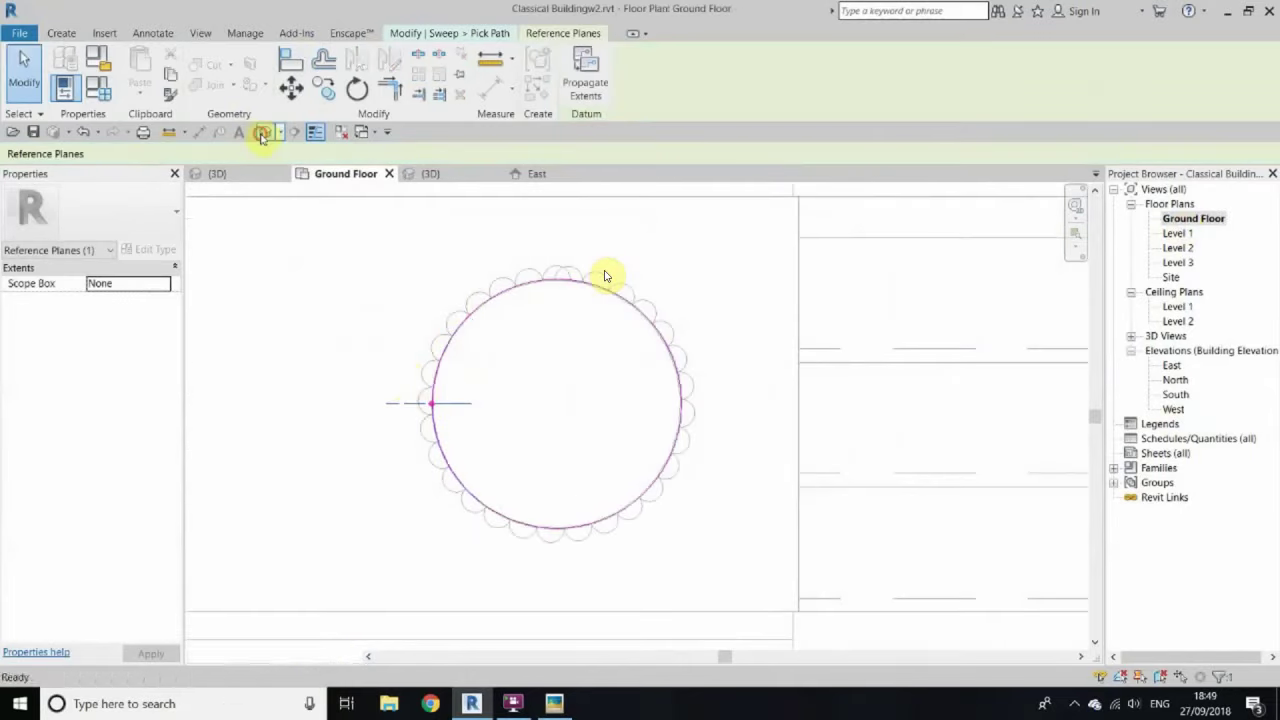
key("ctrl+Tab")
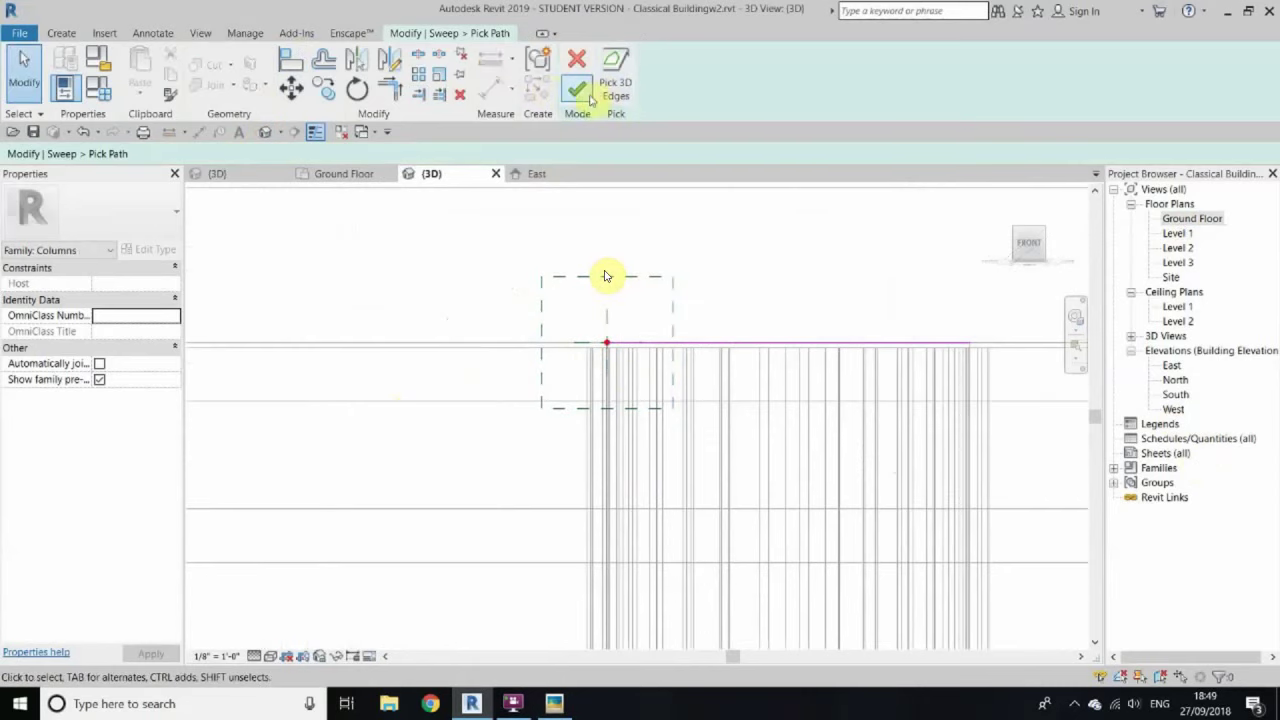
left_click(577, 92)
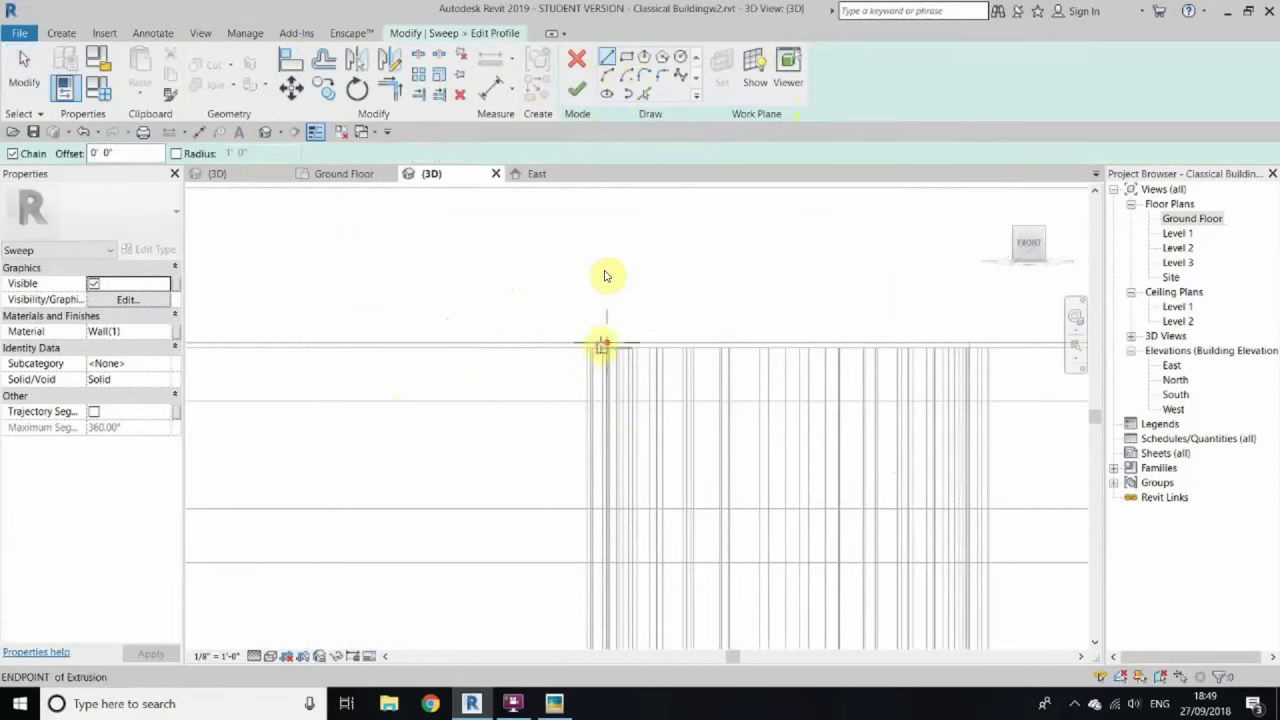
Step: Draw the capital profile lines (LI) starting at the column edge
scroll(600, 345, "down", 3)
scroll(597, 437, "up", 3)
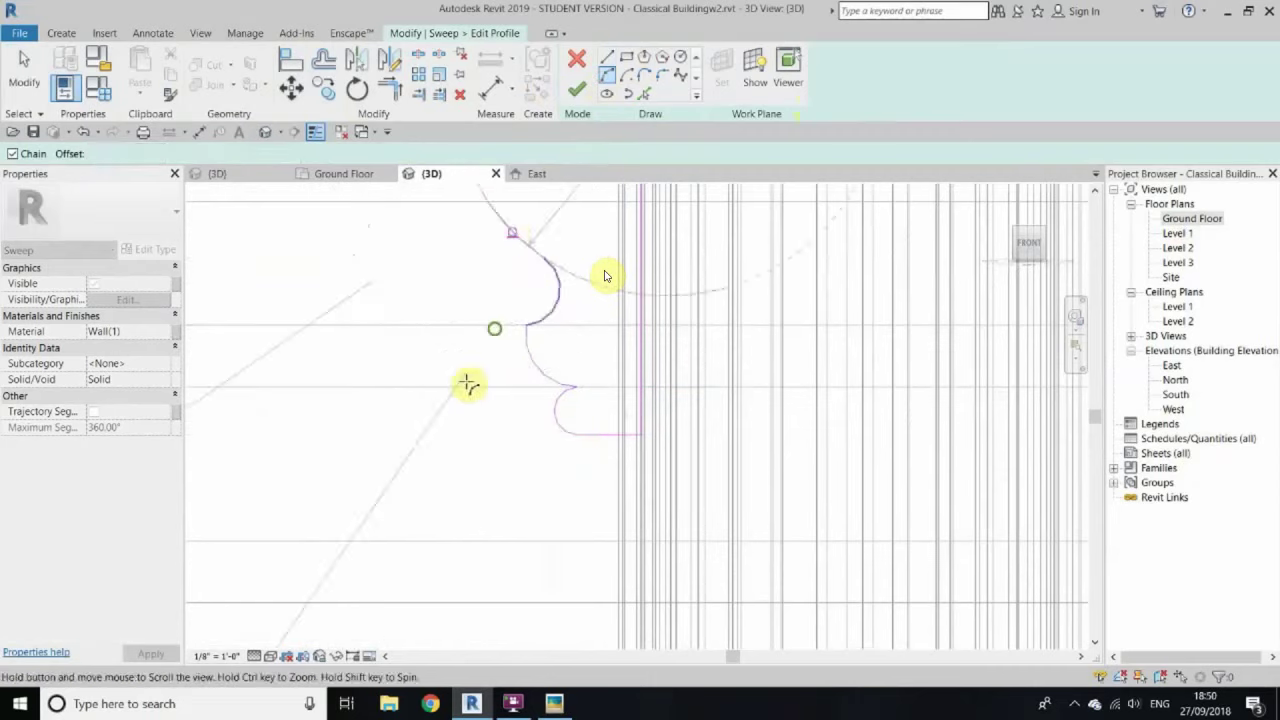
middle_click_drag(468, 385, 380, 352)
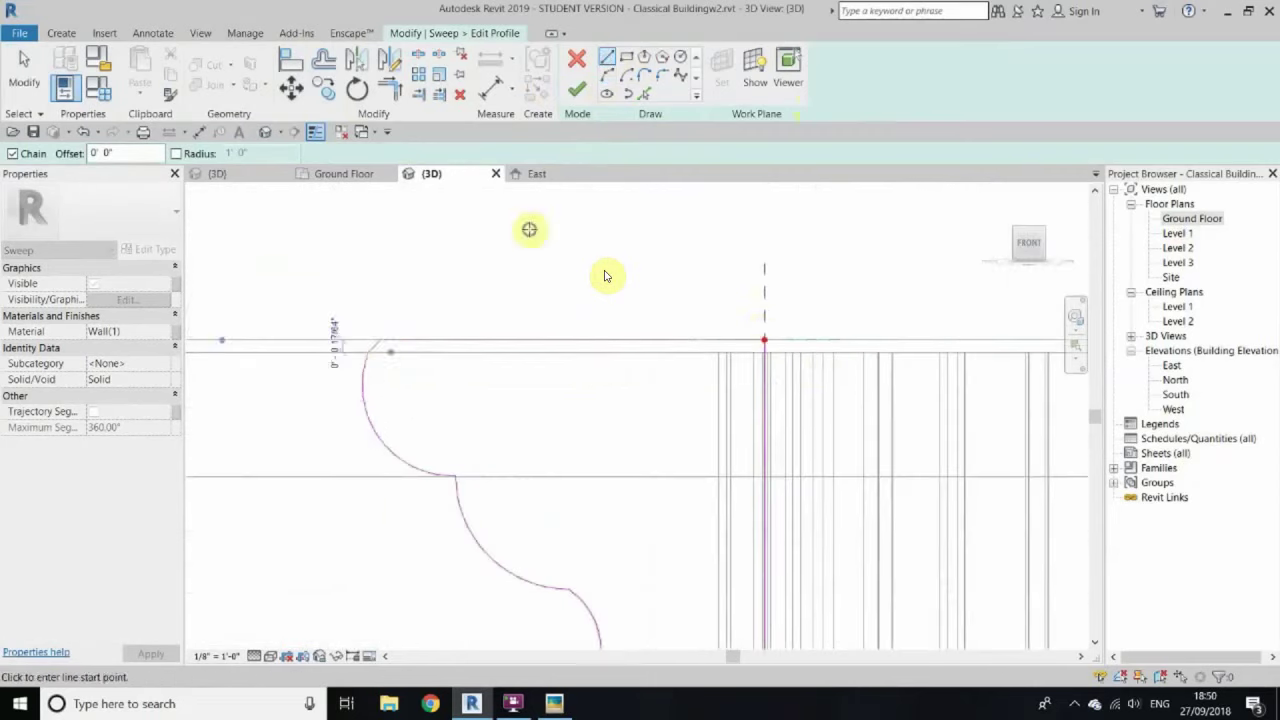
key("Escape")
key("Escape")
scroll(557, 377, "down", 3)
scroll(486, 557, "down", 3)
scroll(380, 357, "up", 3)
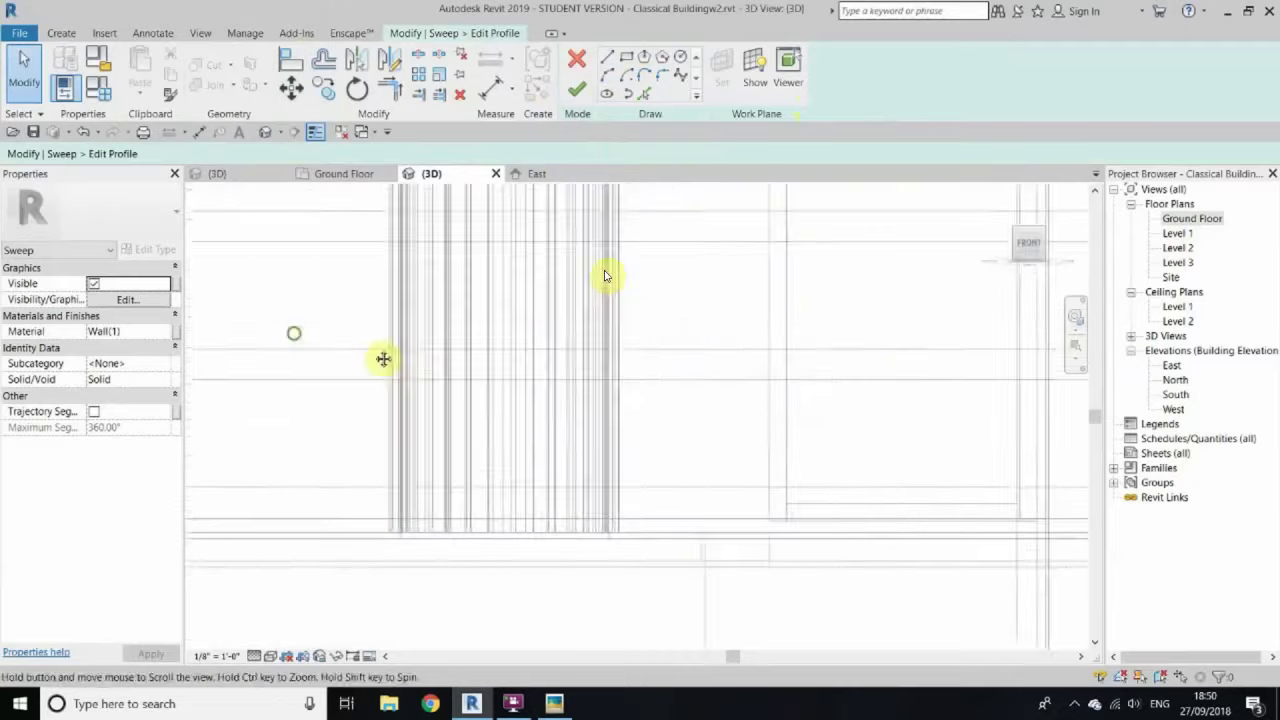
scroll(440, 430, "up", 2)
key("l")
key("i")
left_click(500, 514)
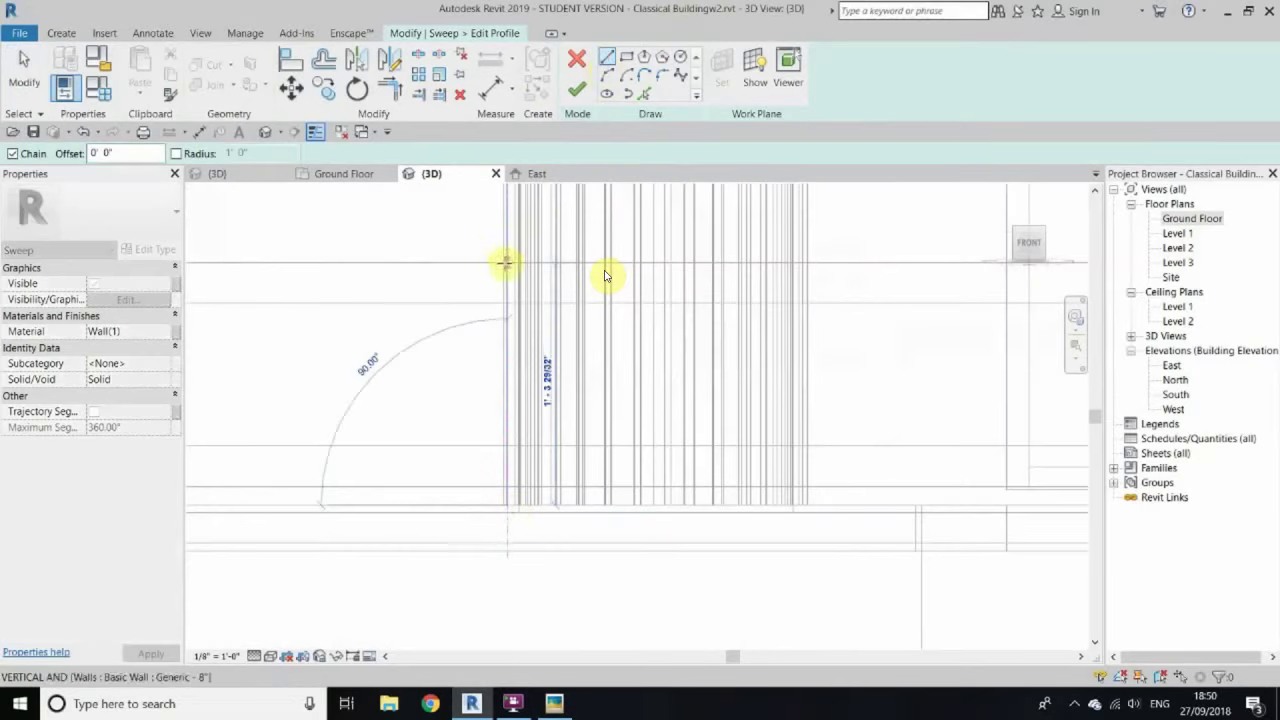
key("Escape")
key("Escape")
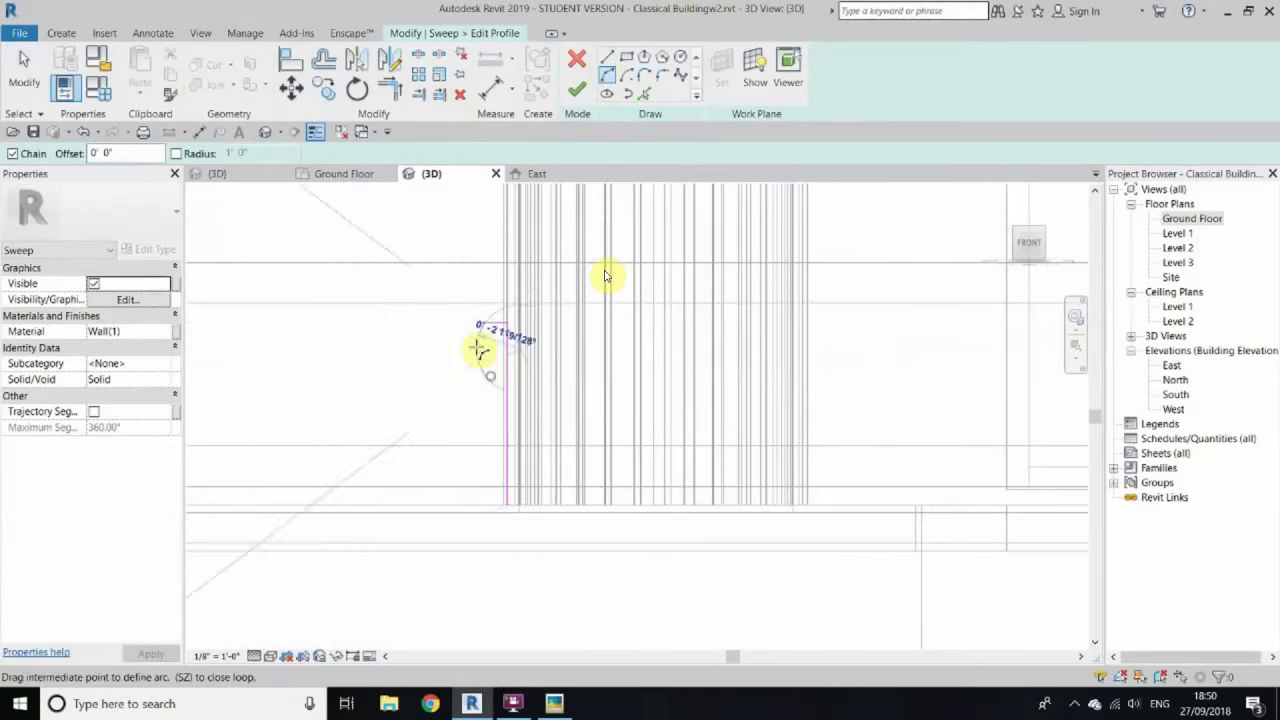
Step: Cancel the stray arc and finish the capital profile sweep
right_click(410, 254)
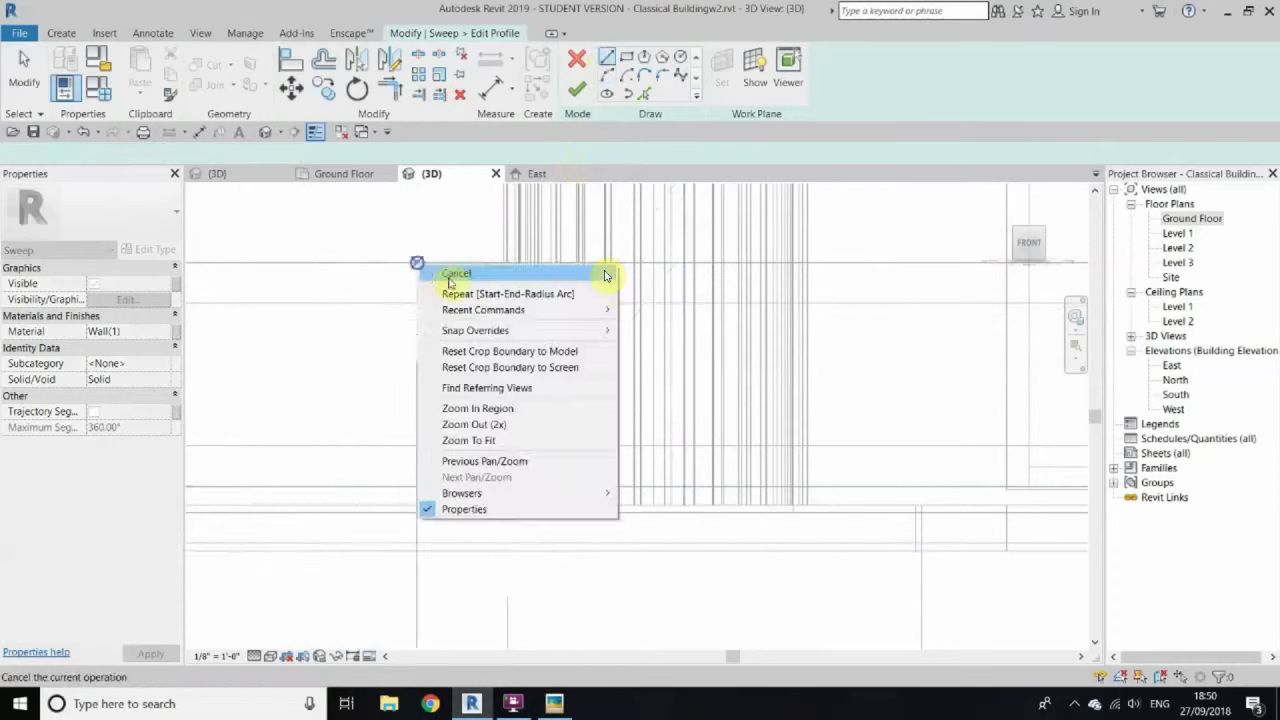
left_click(604, 266)
scroll(607, 274, "down", 3)
scroll(605, 275, "down", 3)
scroll(605, 275, "down", 2)
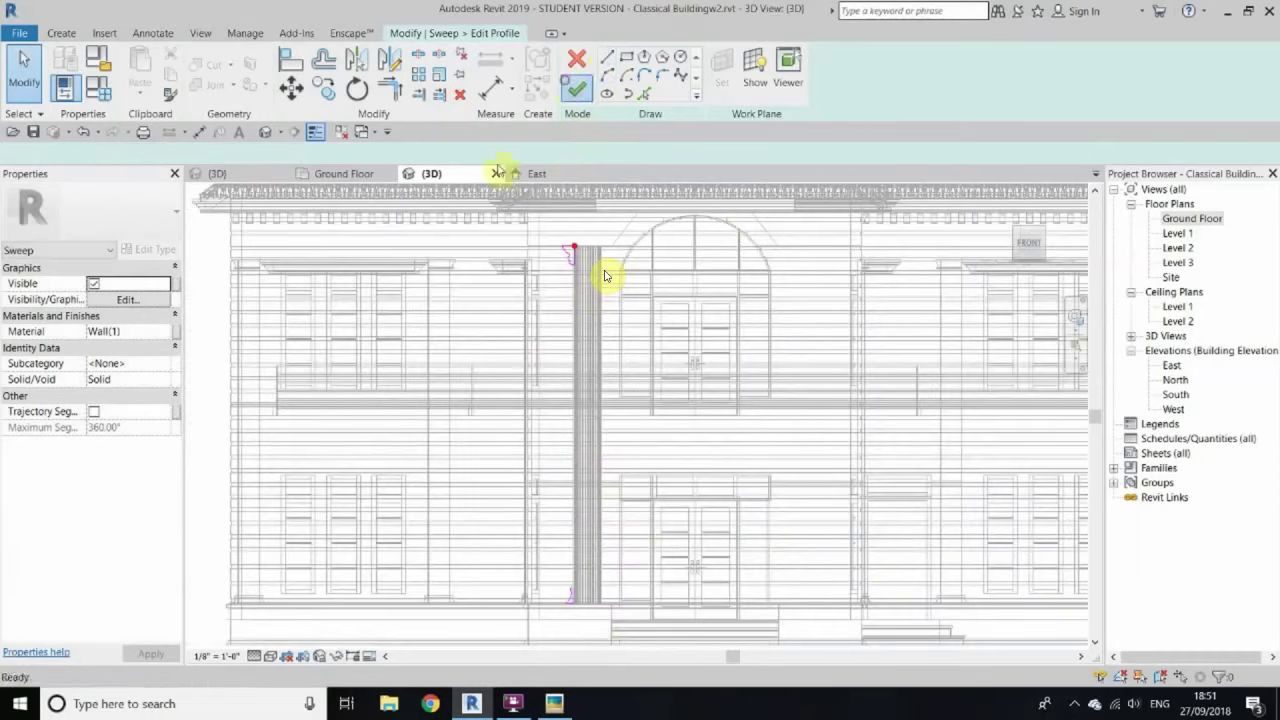
left_click(568, 85)
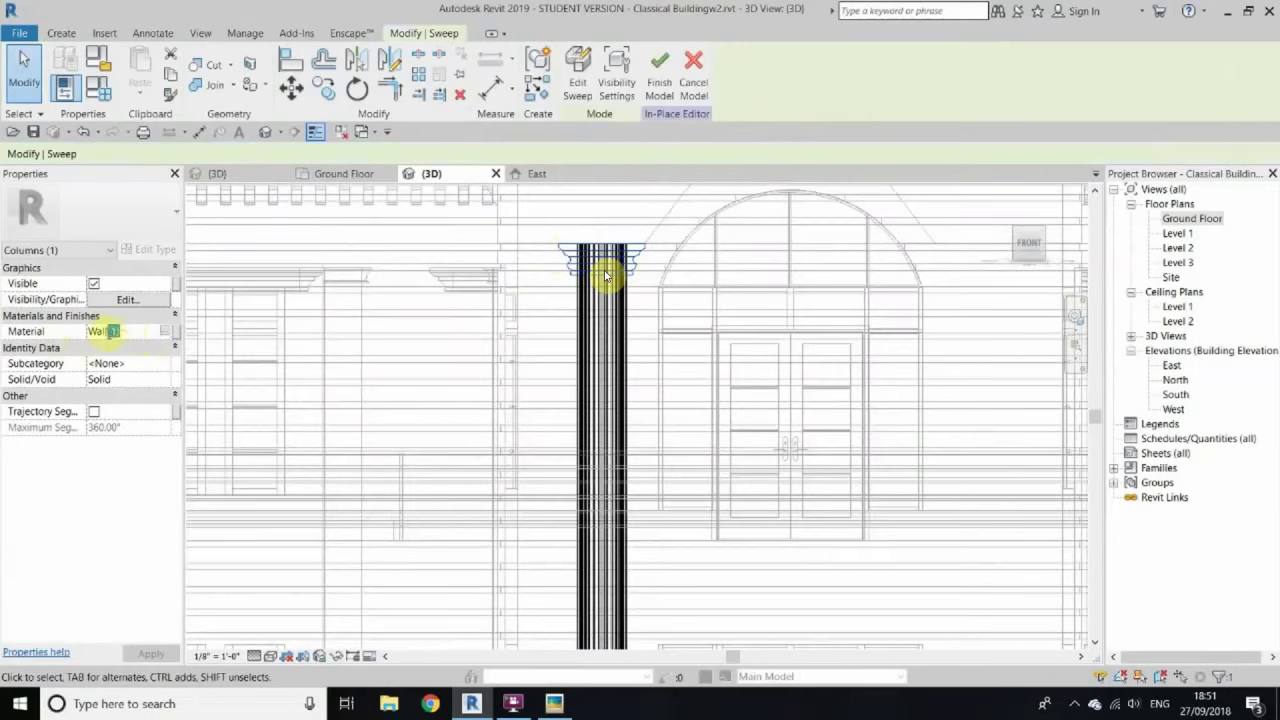
Step: Finish the in-place column model and return to the Ground Floor plan
key("Escape")
mouse_move(605, 275)
middle_mouse_down("shift")
mouse_move(506, 545)
mouse_move(452, 218)
mouse_move(532, 405)
mouse_move(623, 428)
middle_mouse_up("shift")
scroll(551, 549, "down", 2)
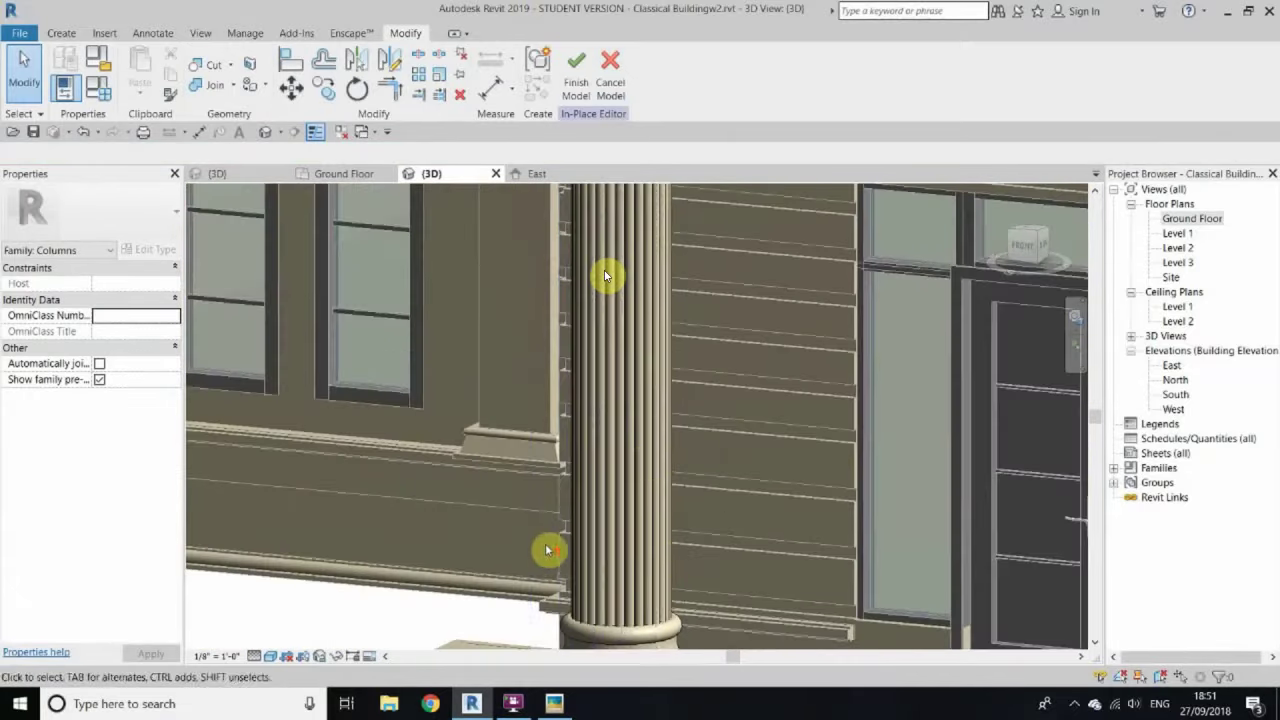
scroll(551, 549, "down", 3)
left_click(576, 70)
double_click(1193, 218)
Step: Try moving the round column with MV, then dismiss the 'Can't create sweep' error
left_click(586, 463)
key("m")
key("v")
left_click(422, 445)
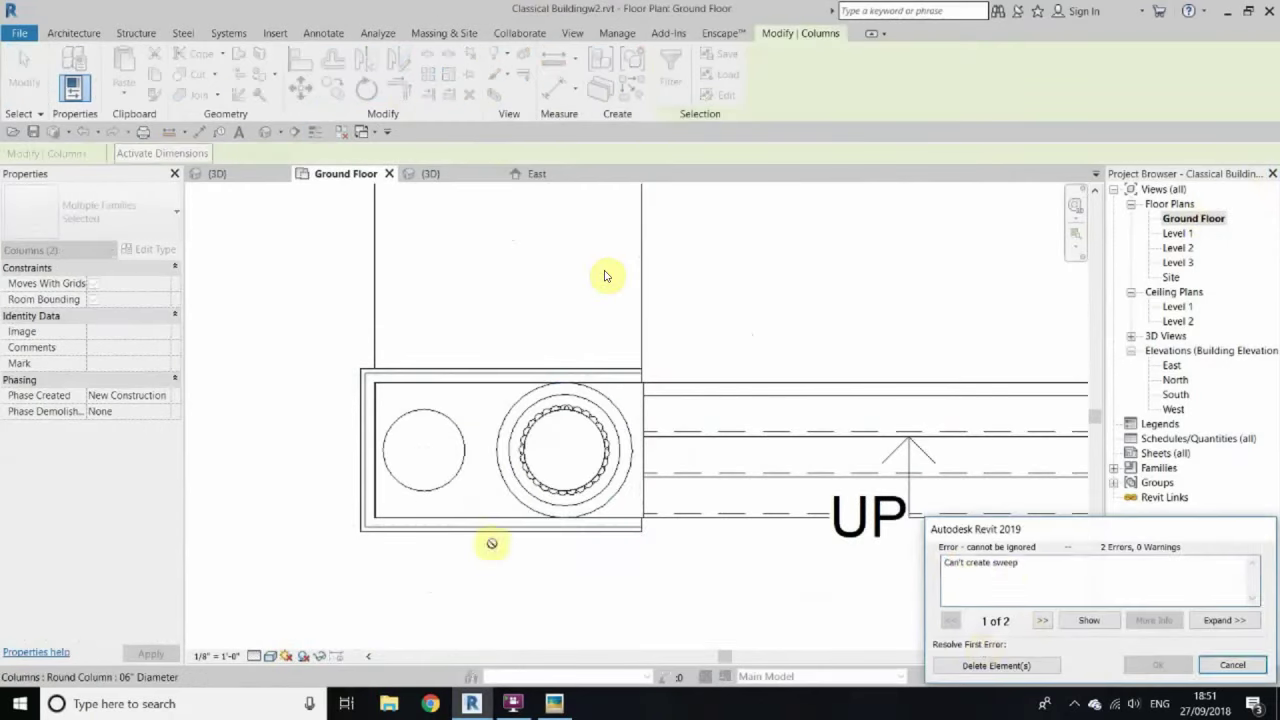
left_click(1230, 665)
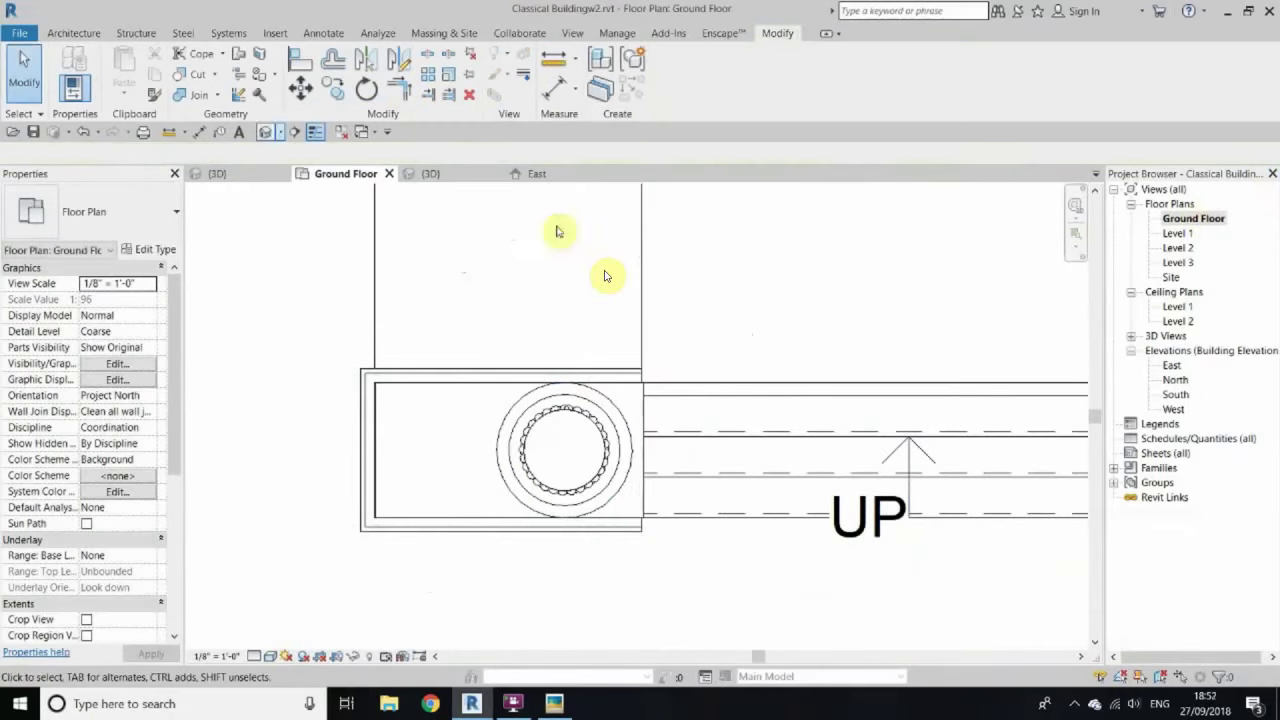
Step: Copy the round column to a spot just left of the original
left_click(551, 431)
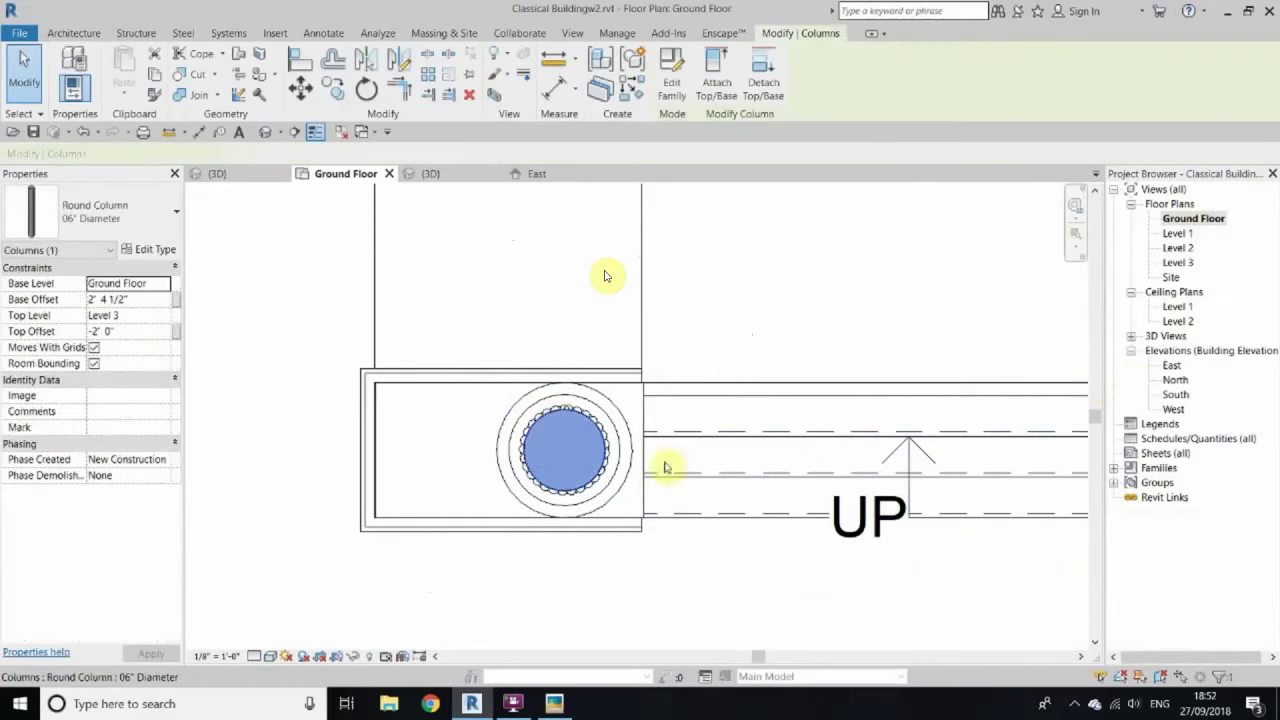
left_click(334, 90)
left_click(560, 451)
left_click(428, 451)
Step: Edit the in-place fluted column and place copies of all its parts beside the original
left_click(605, 418)
scroll(605, 418, "up", 2)
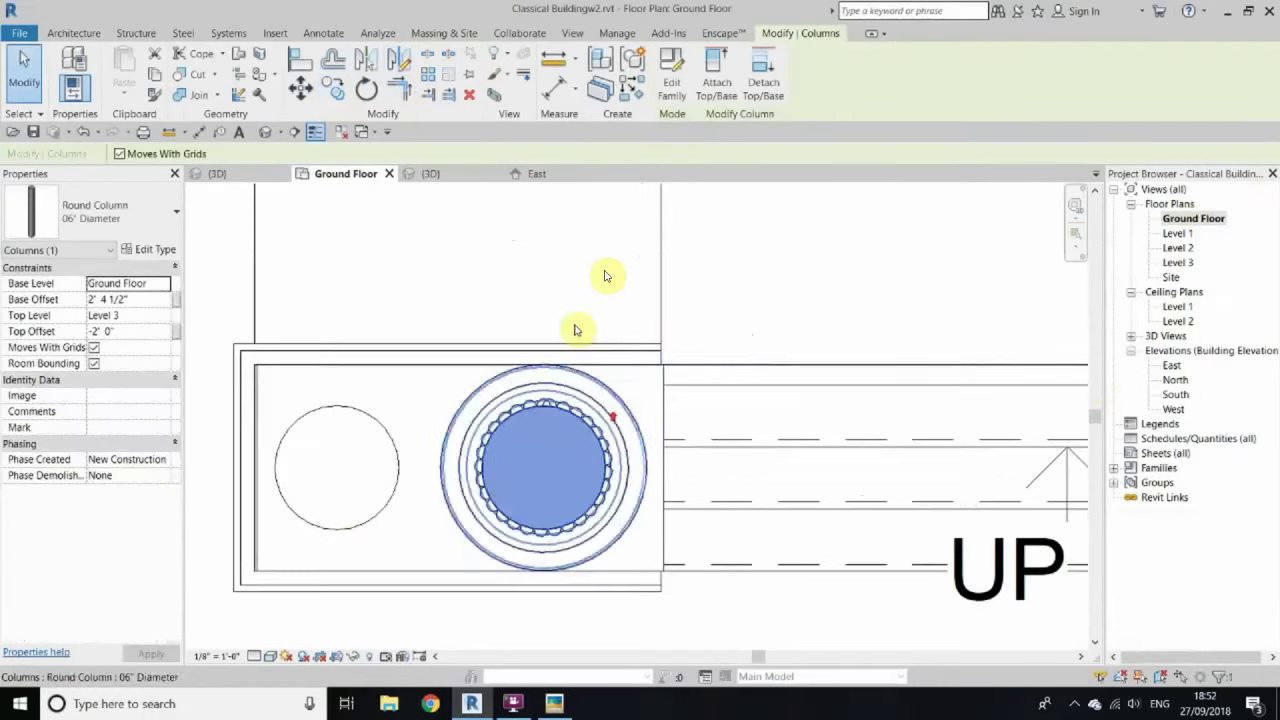
left_click(575, 330)
left_click(675, 85)
left_click_drag(420, 240, 857, 629)
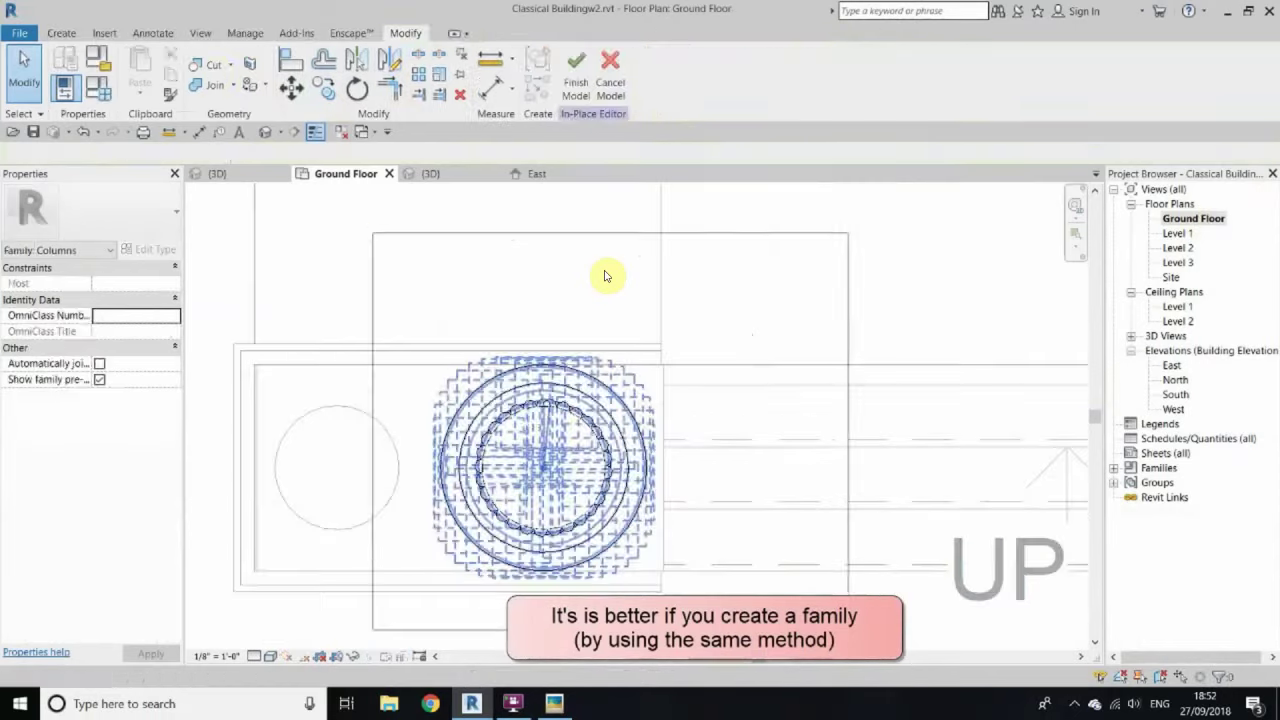
left_click(334, 470)
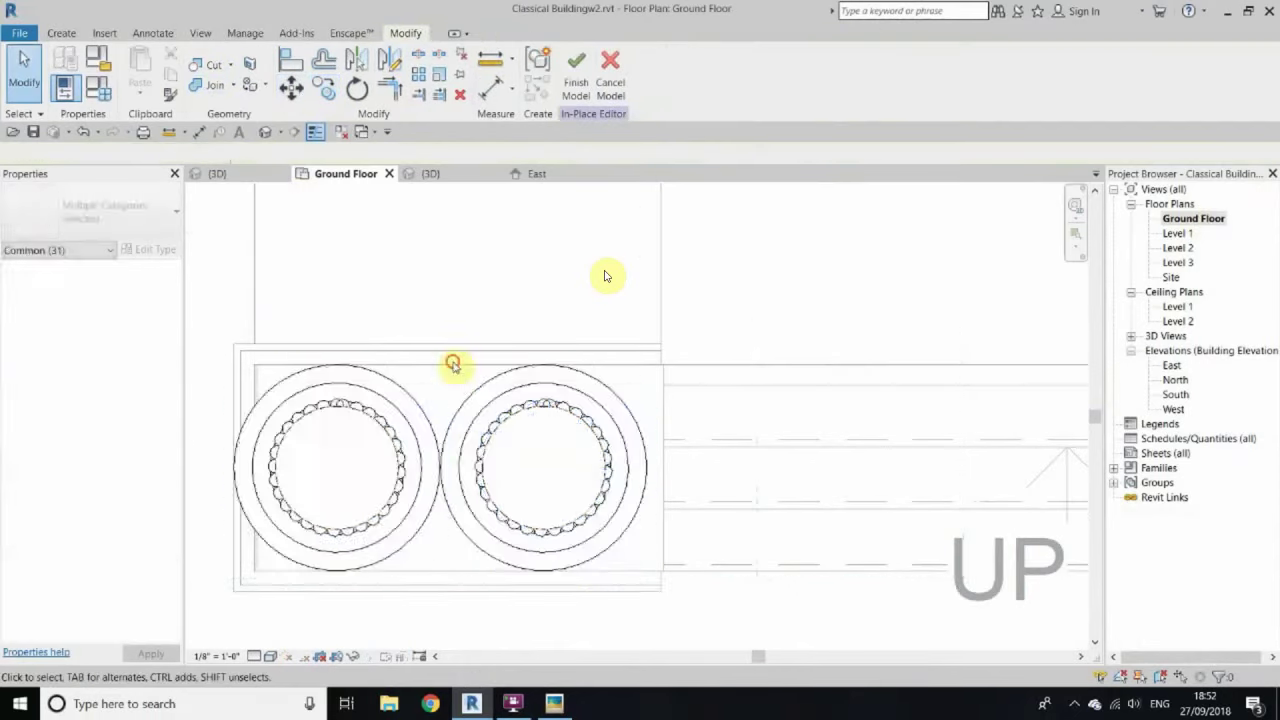
scroll(605, 276, "down", 3)
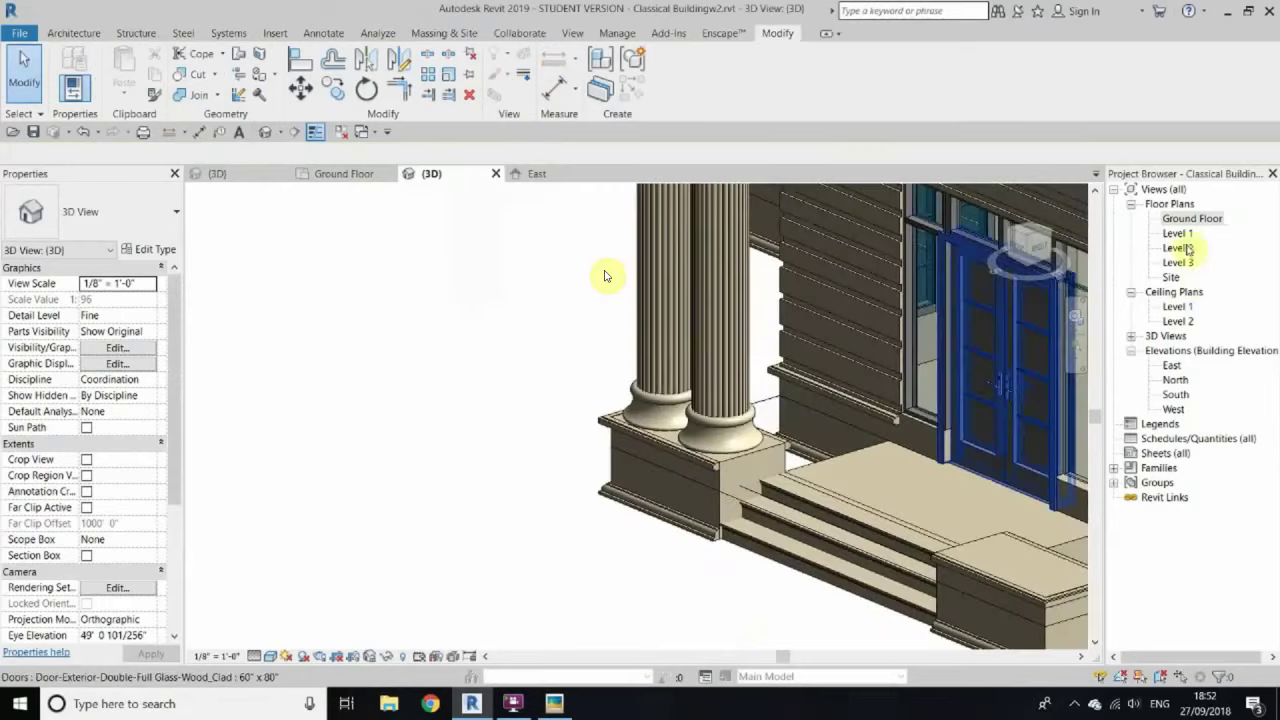
Step: In the Ground Floor plan, try mirroring both columns right of the steps, cancelling the sweep error
left_click(344, 173)
left_click_drag(238, 304, 488, 524)
scroll(435, 408, "down", 3)
key("d")
key("m")
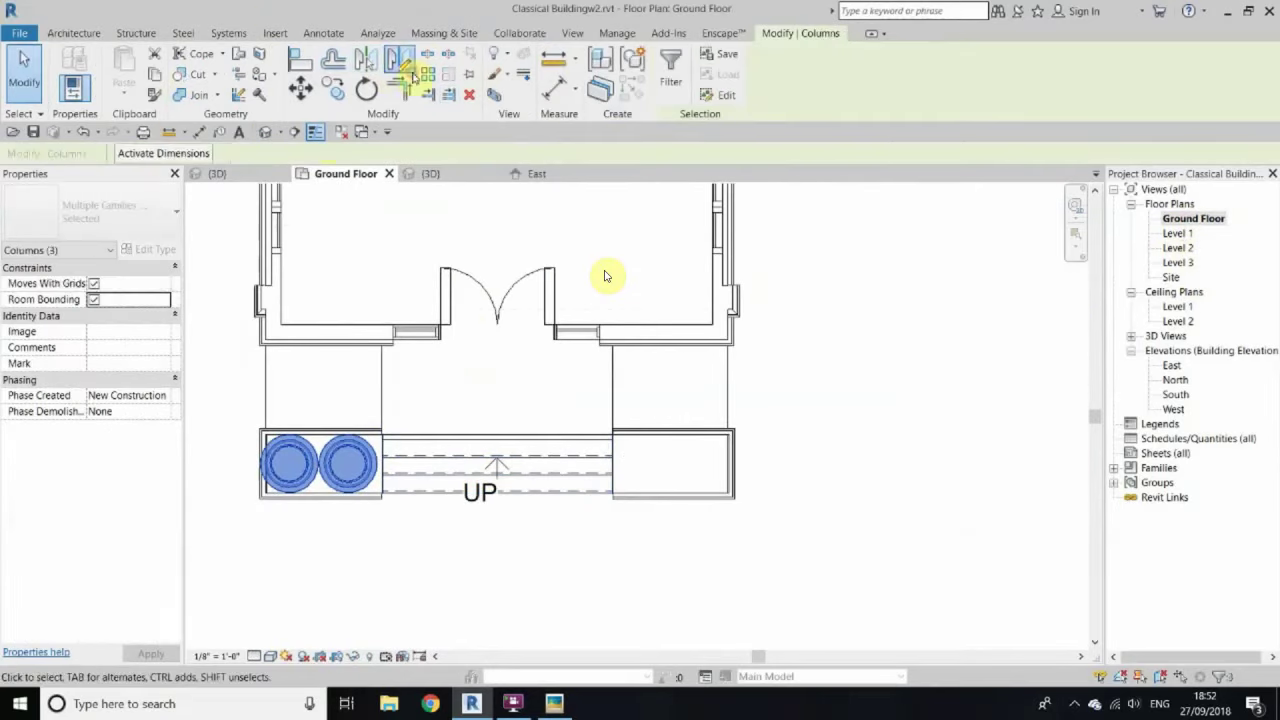
left_click(578, 416)
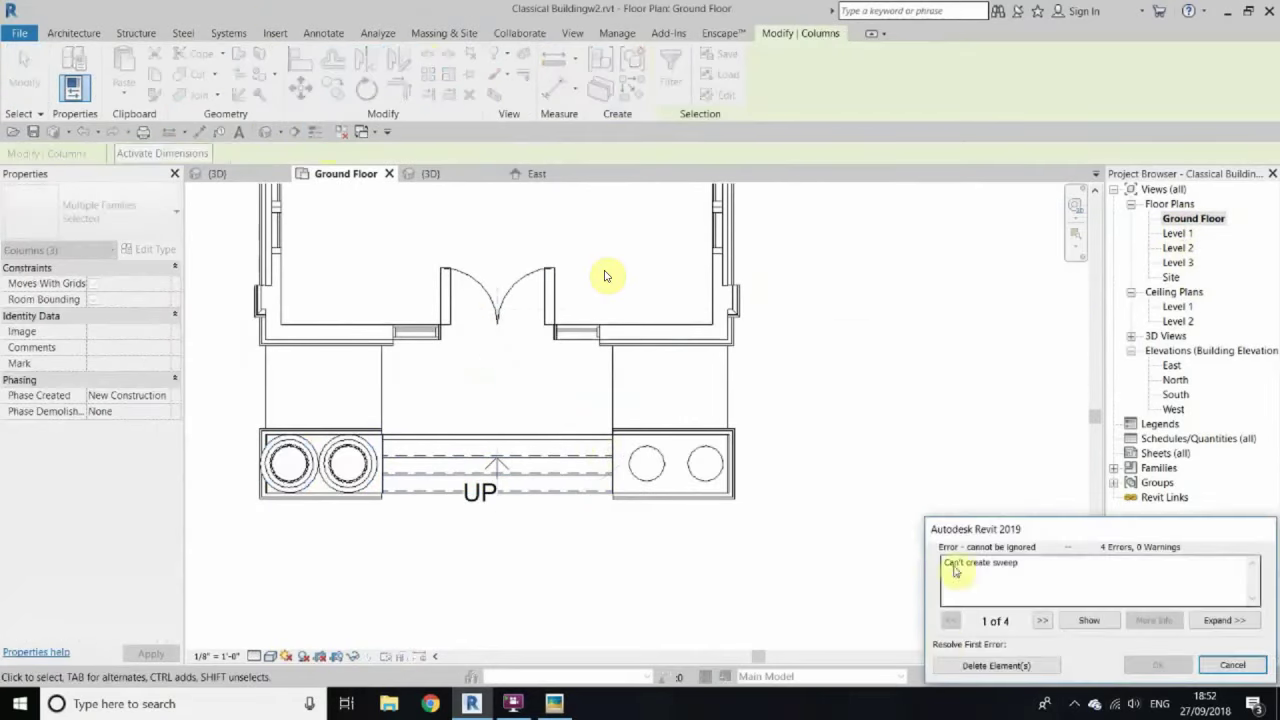
left_click(1231, 665)
scroll(357, 491, "up", 3)
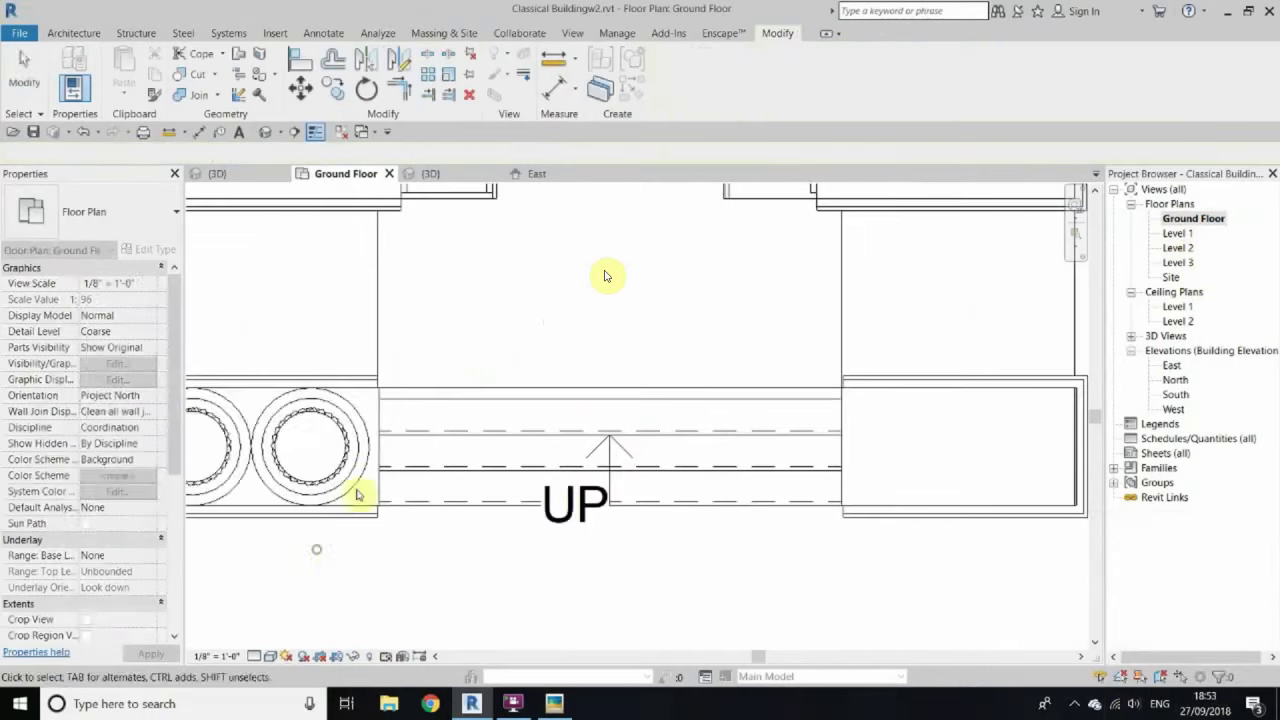
left_click(323, 423)
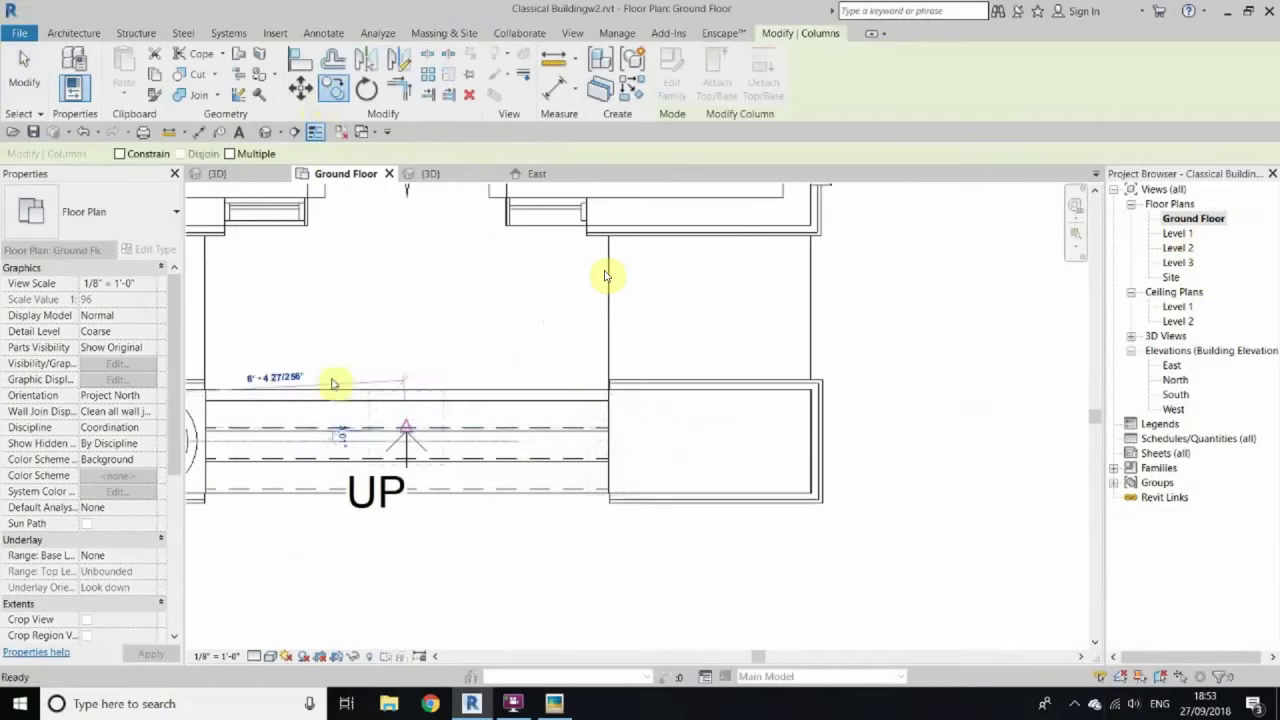
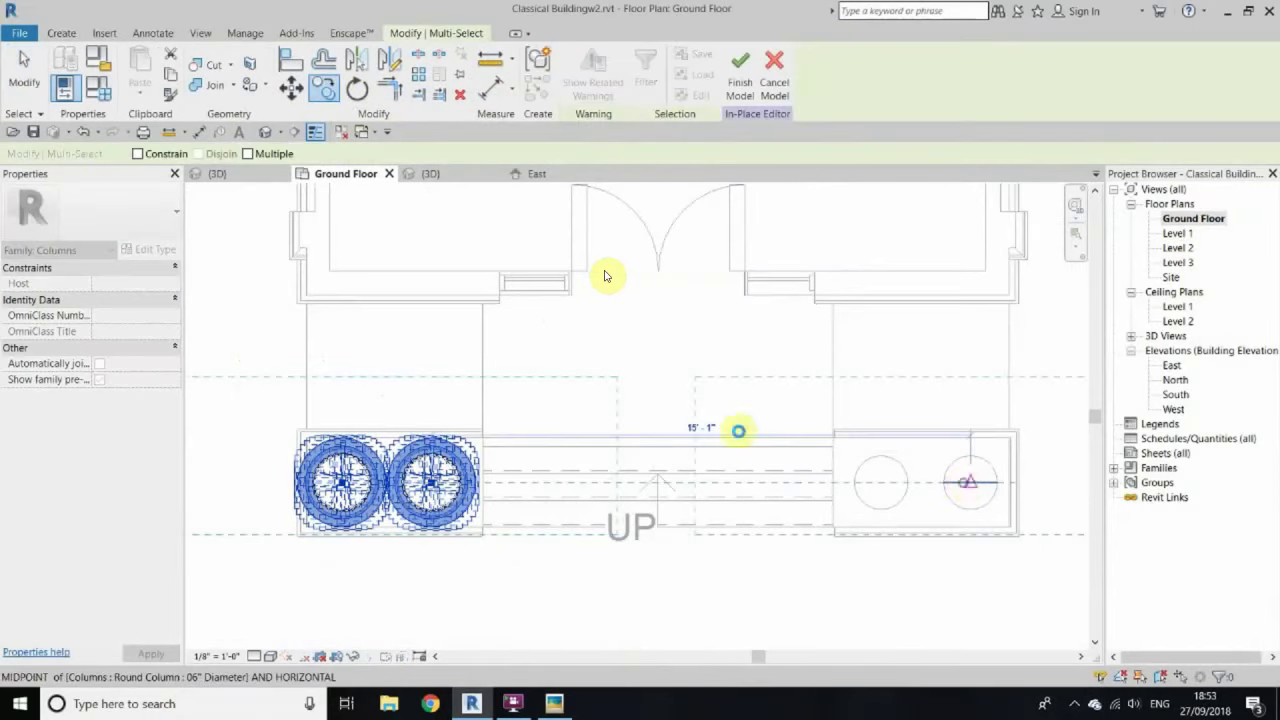
Step: Drop the round columns in their new position and orbit to an isometric 3D overview of the house
left_click(738, 431)
left_click(871, 371)
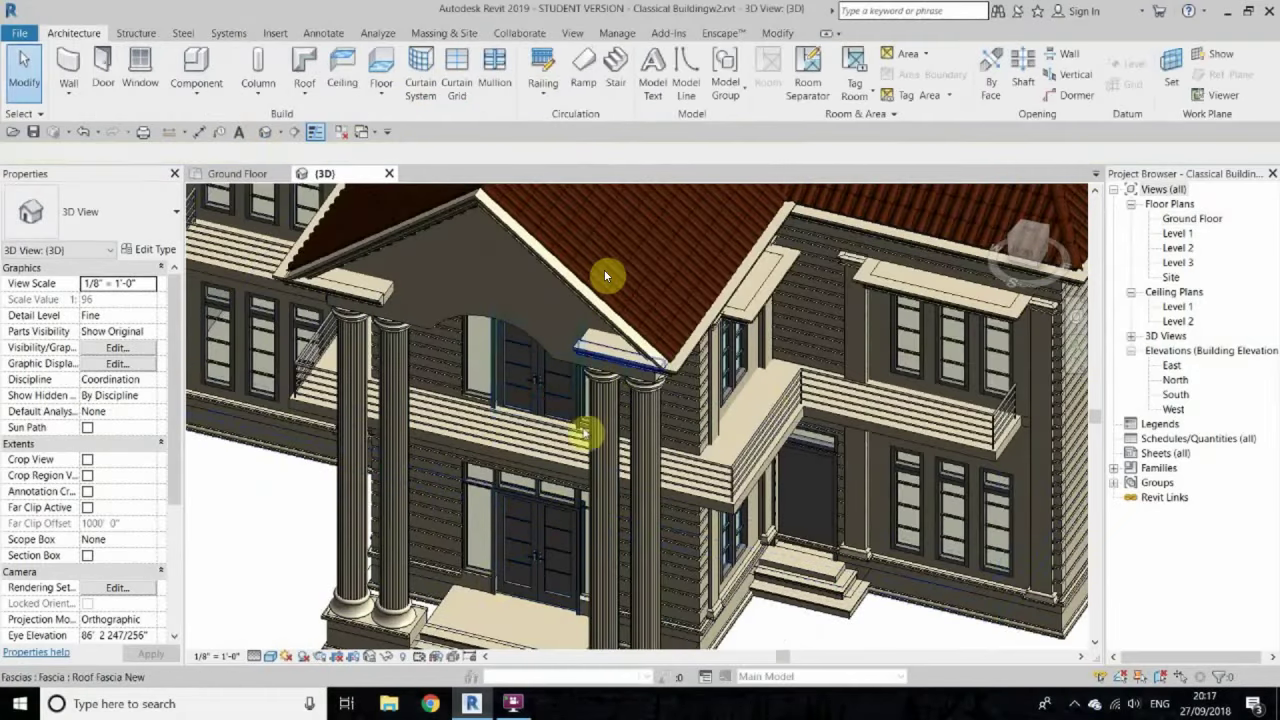
scroll(583, 433, "down", 5)
mouse_move(771, 423)
middle_mouse_down("shift")
mouse_move(571, 491)
mouse_move(884, 452)
mouse_move(500, 517)
middle_mouse_up("shift")
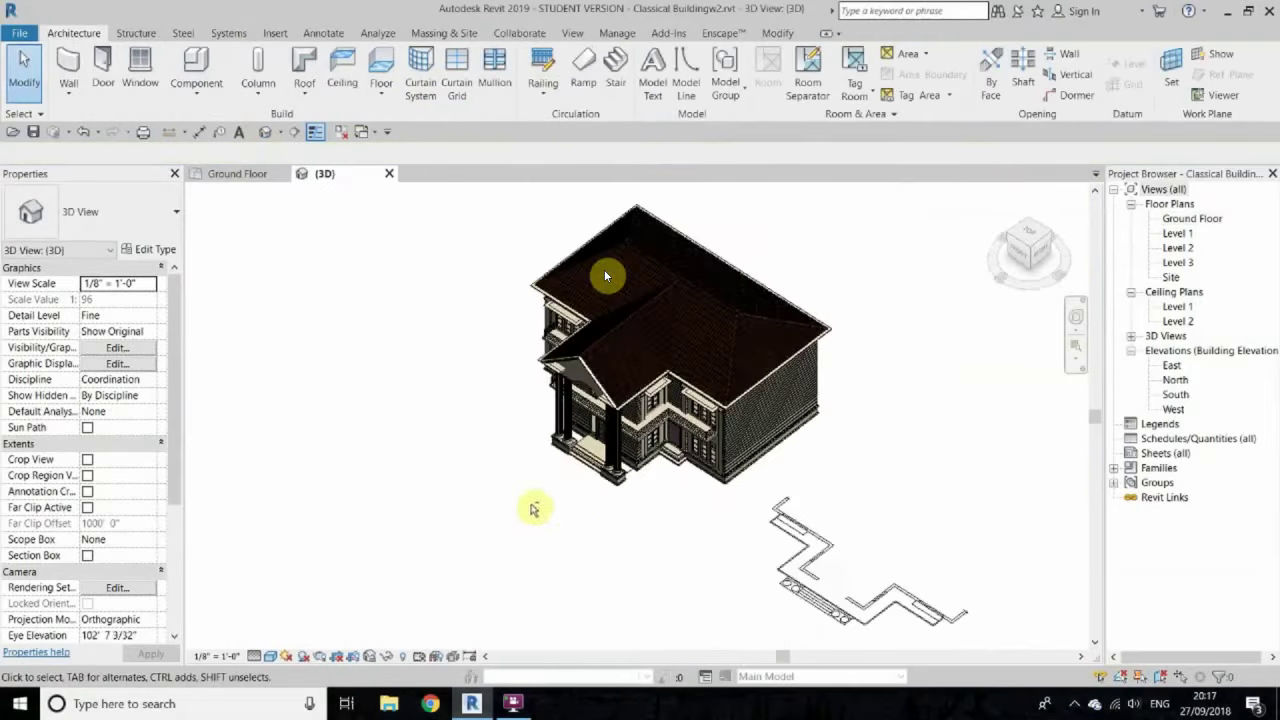
scroll(563, 389, "up", 3)
scroll(677, 400, "down", 2)
scroll(667, 420, "down", 1)
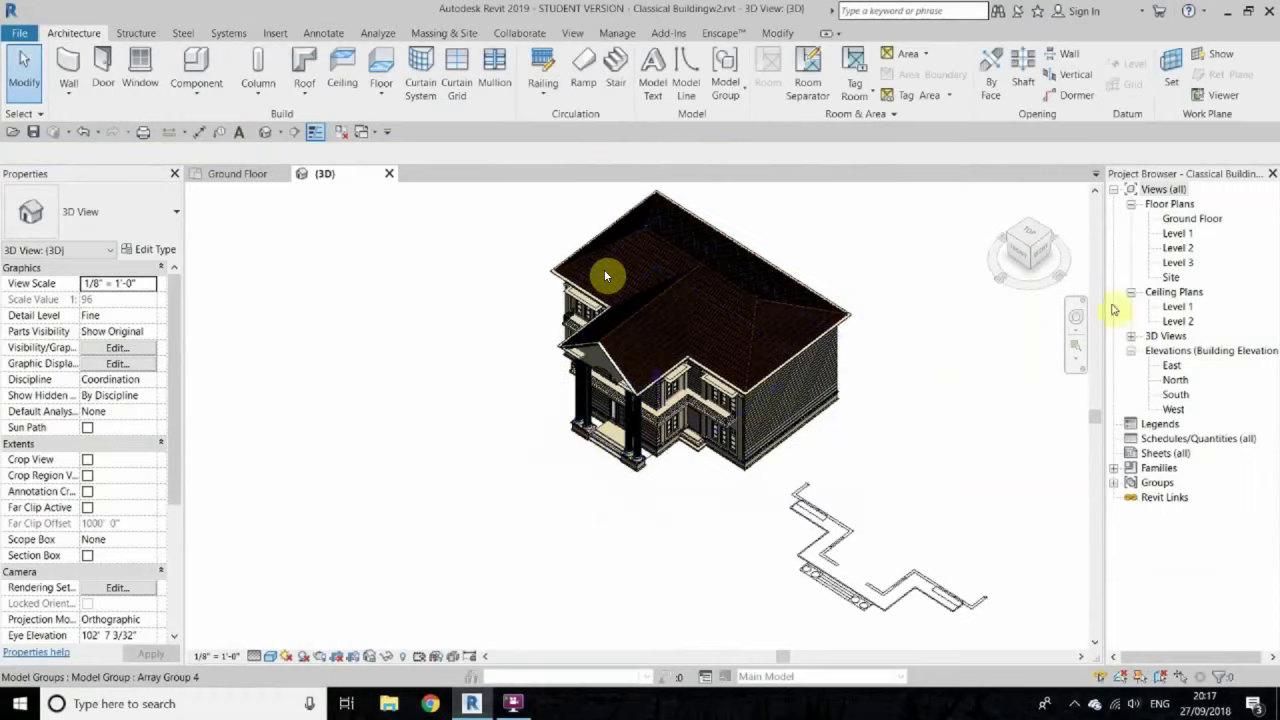
Step: On the Ground Floor plan, start a floor and duplicate its type as 3"
double_click(1192, 218)
left_click(381, 70)
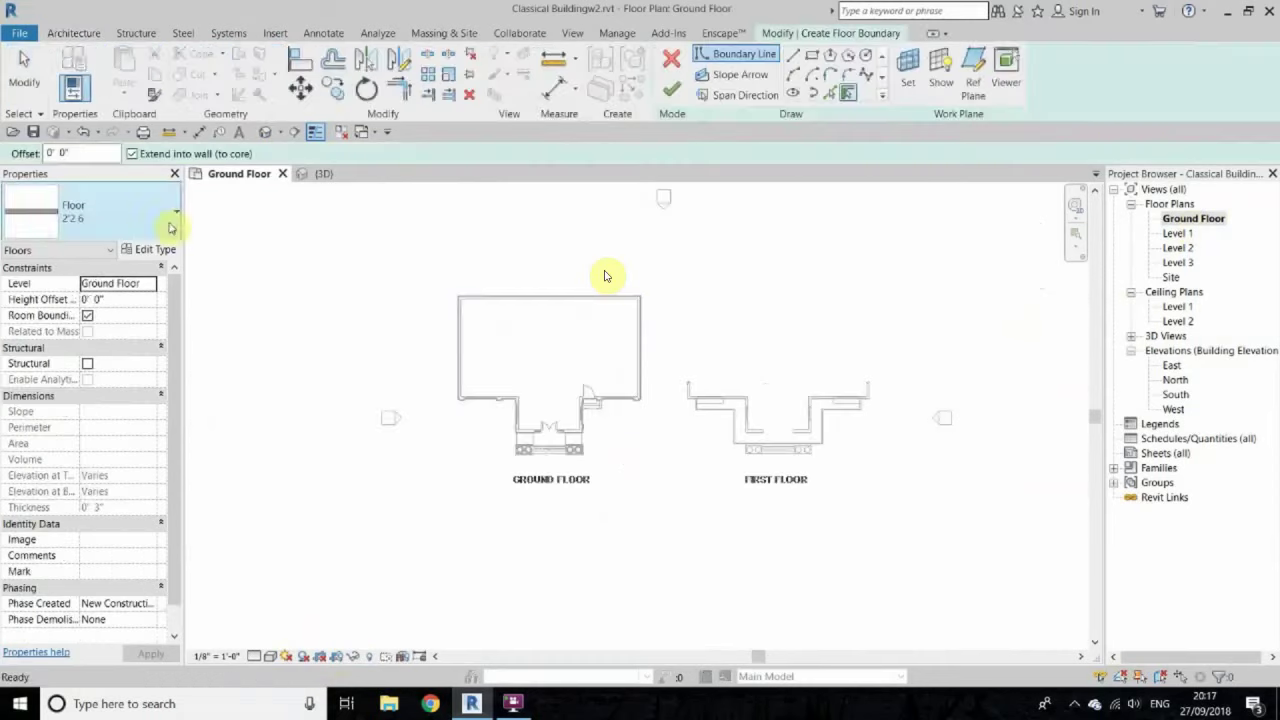
left_click(150, 249)
left_click(857, 112)
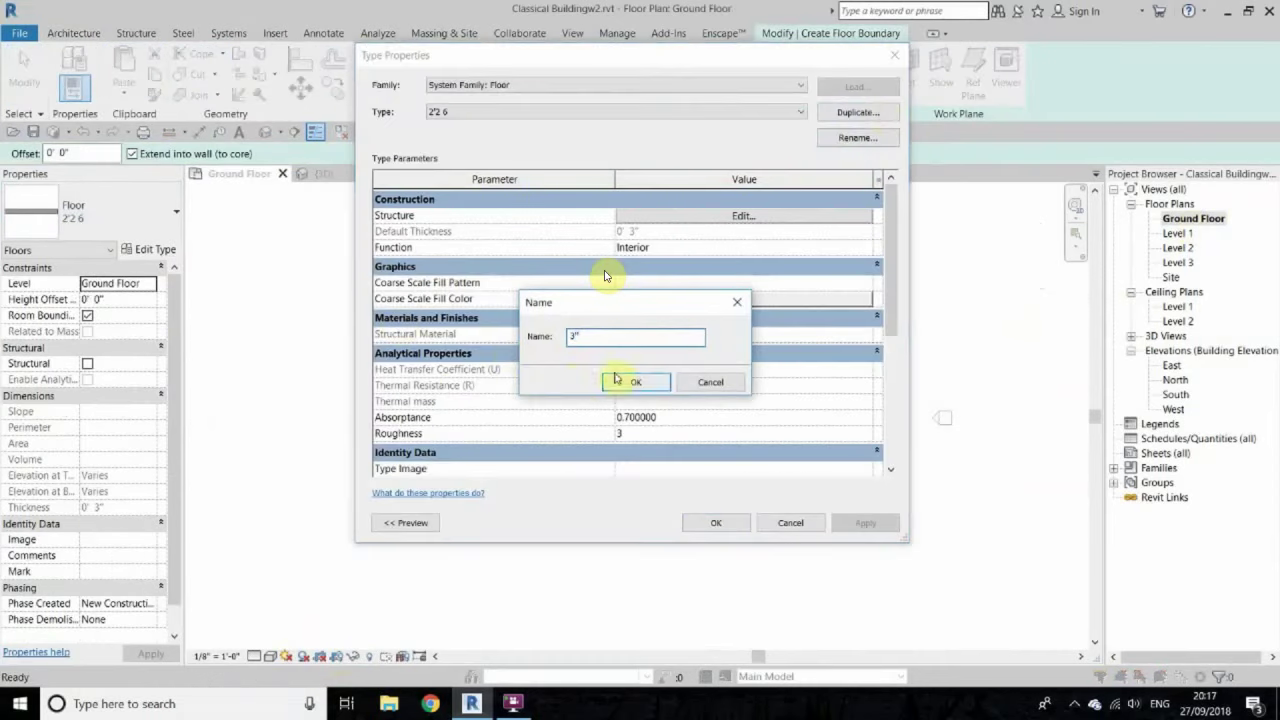
left_click(616, 381)
Step: Assign the structure layer's material and confirm the new 3" floor type
left_click(645, 216)
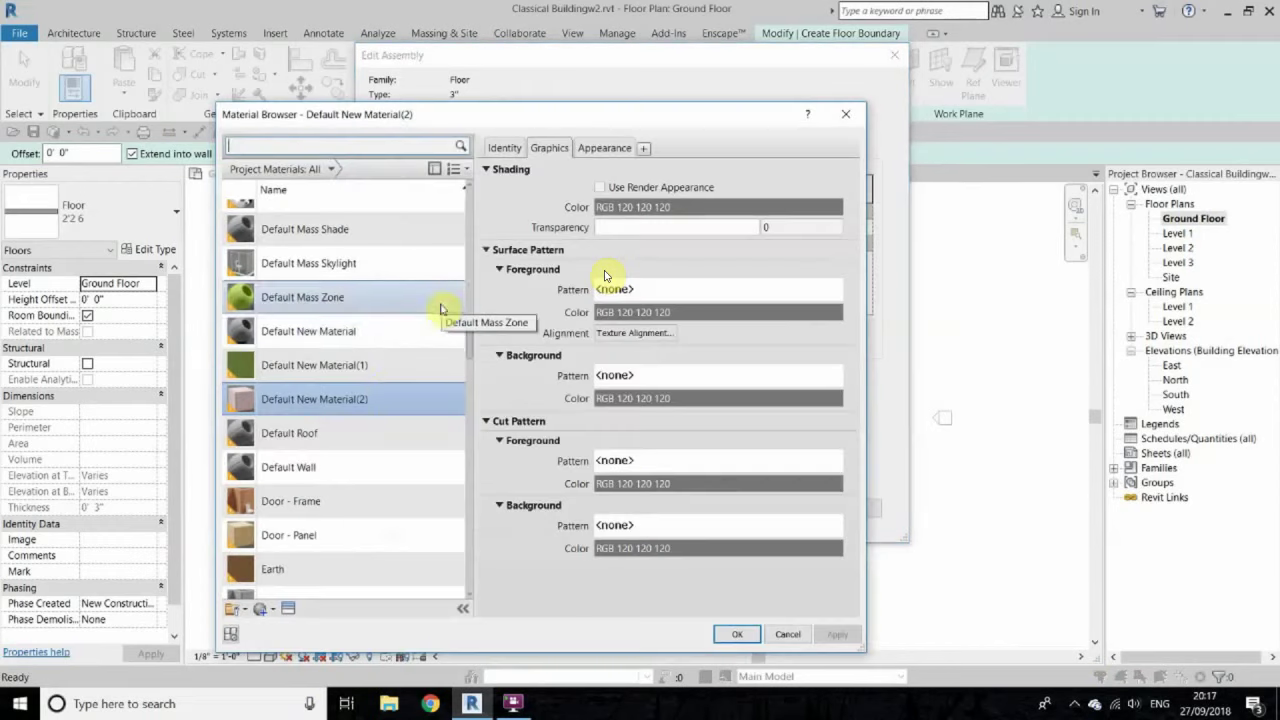
left_click(737, 634)
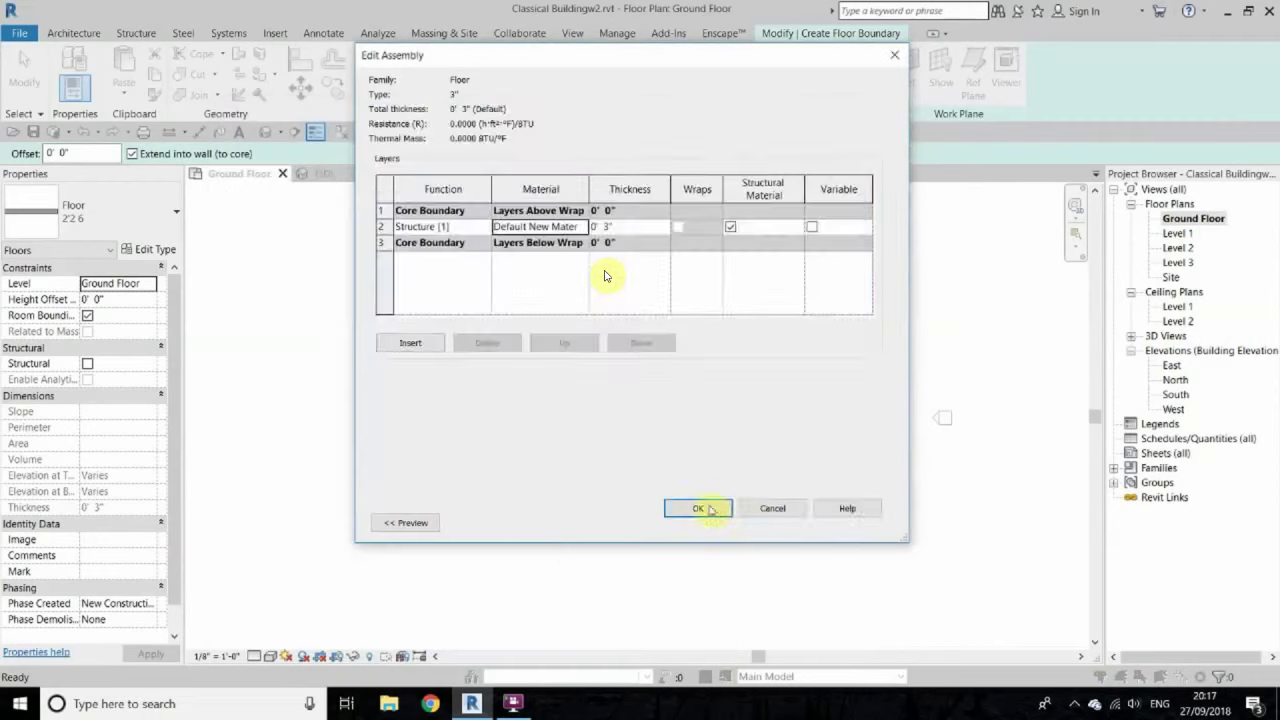
left_click(700, 506)
scroll(529, 540, "down", 3)
left_click(714, 523)
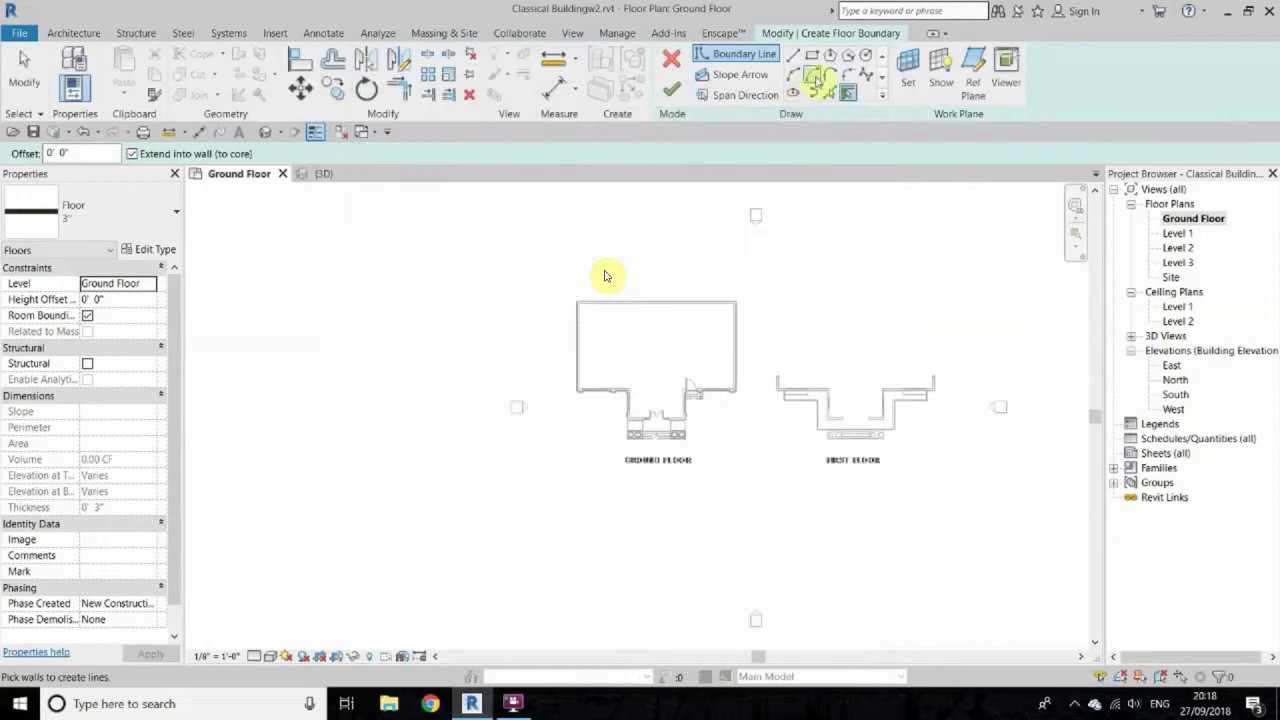
Step: Draw a rectangular floor boundary around the house plot
left_click(510, 212)
left_click(812, 56)
scroll(669, 310, "down", 2)
left_click(552, 240)
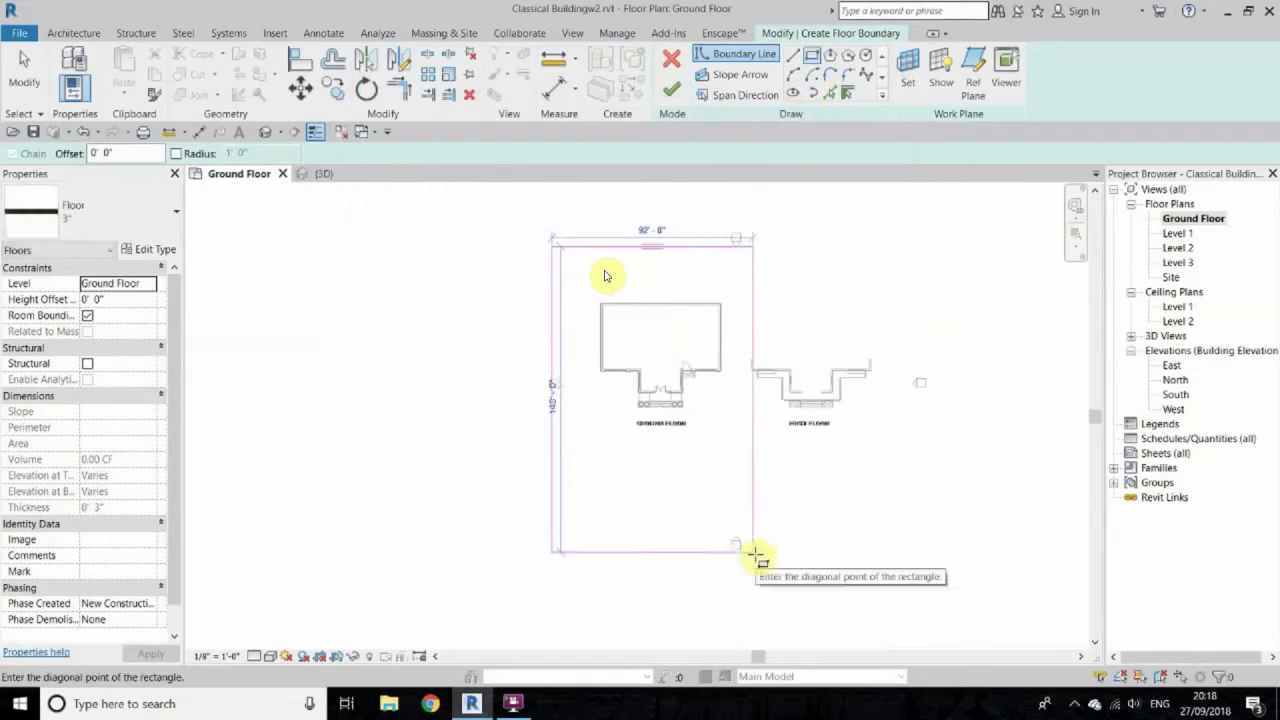
left_click(756, 555)
right_click(797, 353)
left_click(815, 363)
Step: Move the rectangle's left edge inward and its top edge down
left_click(747, 360)
left_click_drag(553, 350, 576, 350)
scroll(757, 343, "up", 2)
left_click_drag(640, 214, 640, 234)
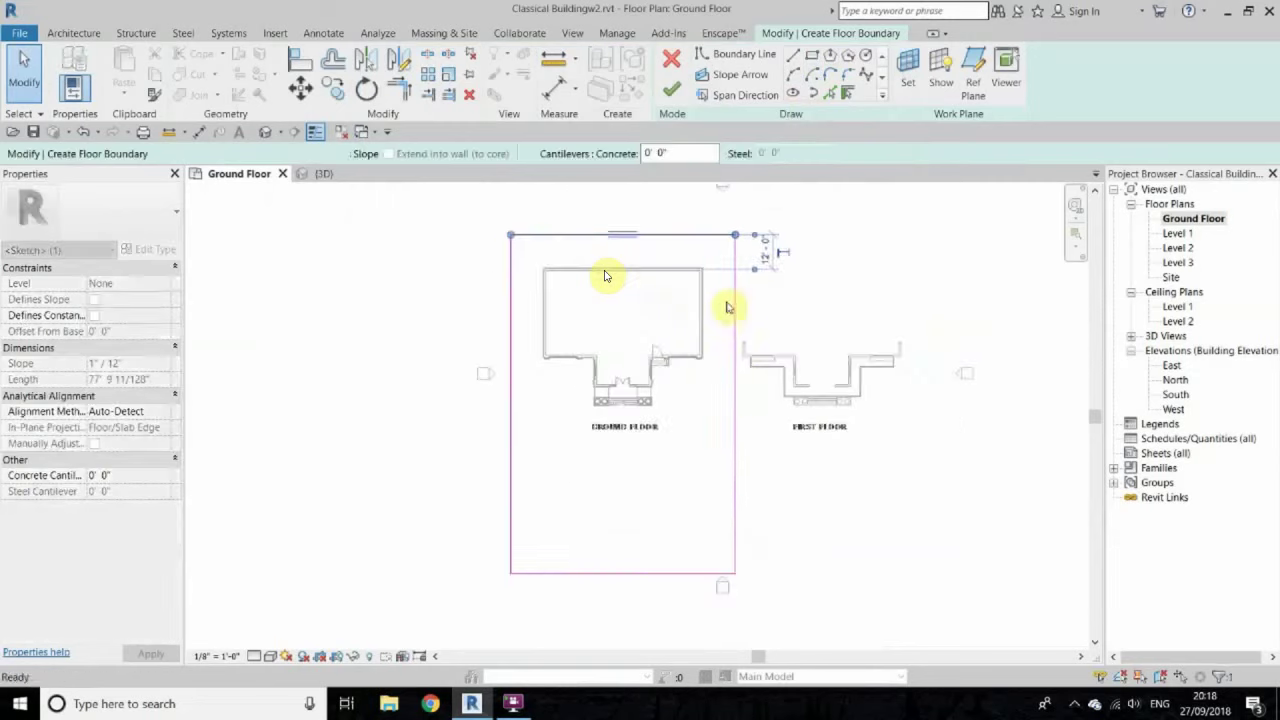
Step: Add a vertical boundary line near the front of the house with the LI tool
key("l")
key("i")
scroll(700, 357, "up", 3)
left_click(686, 323)
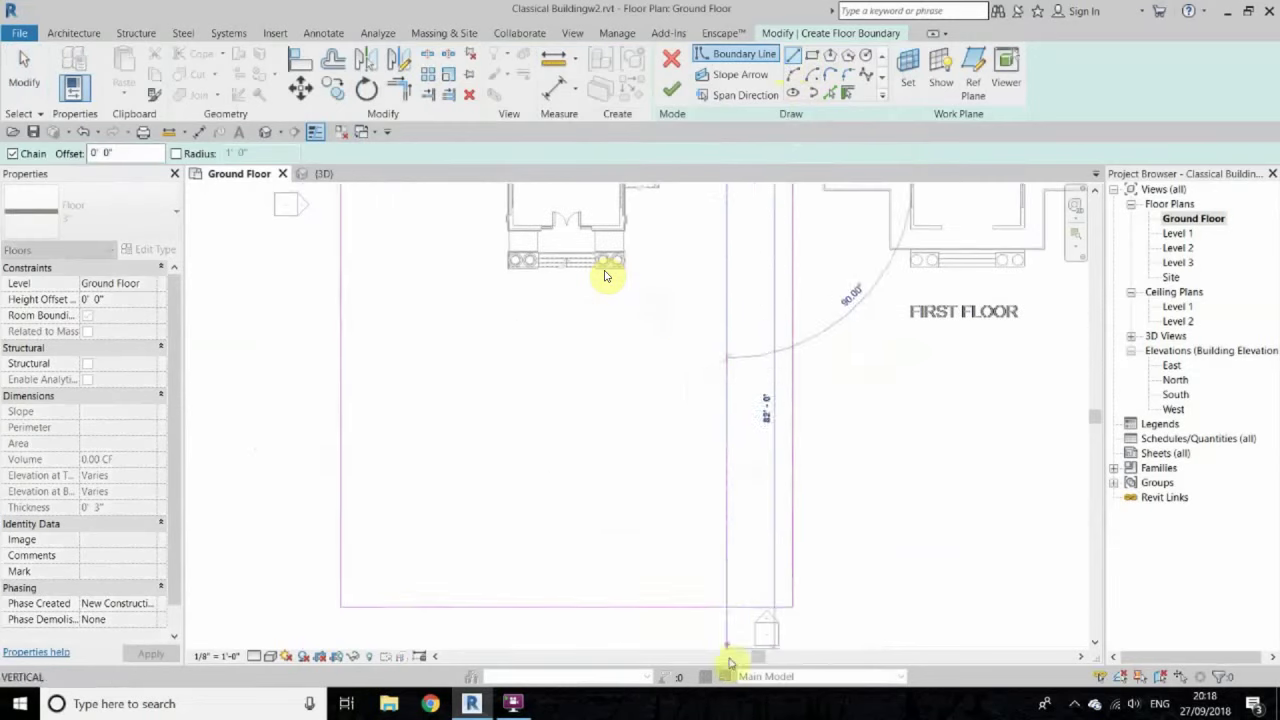
middle_click_drag(730, 663, 598, 252)
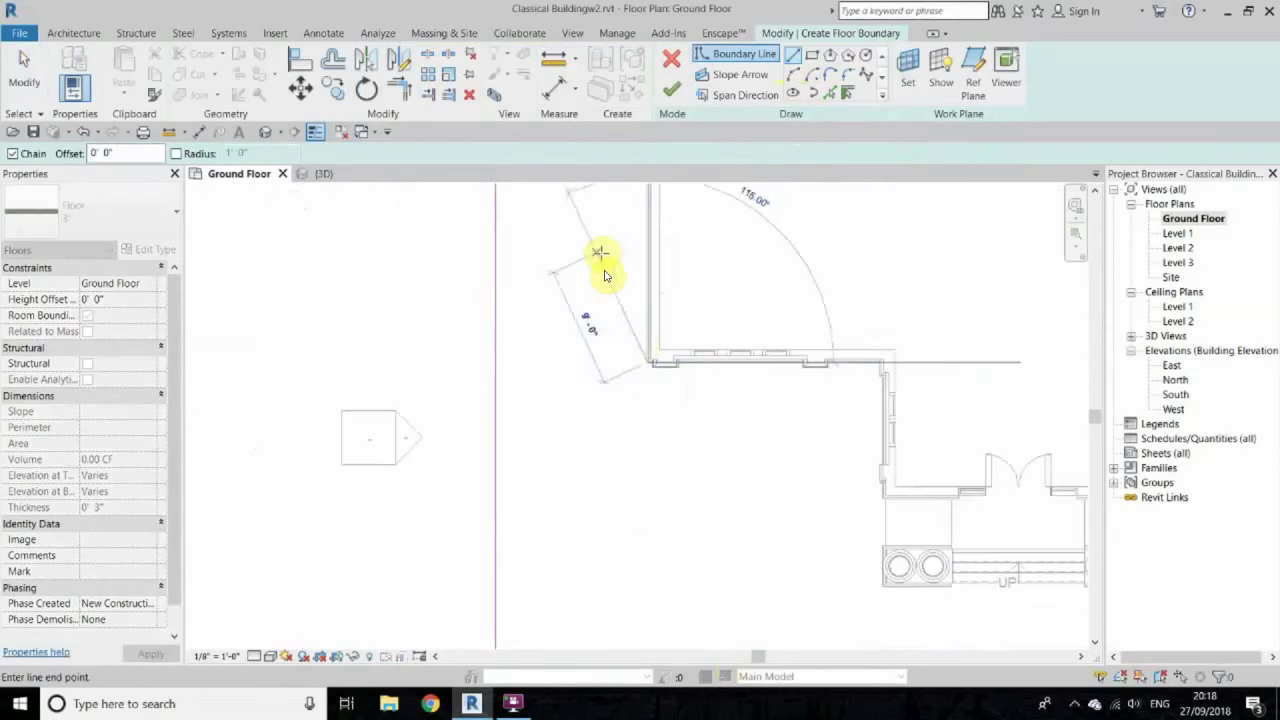
scroll(604, 276, "down", 3)
right_click(672, 356)
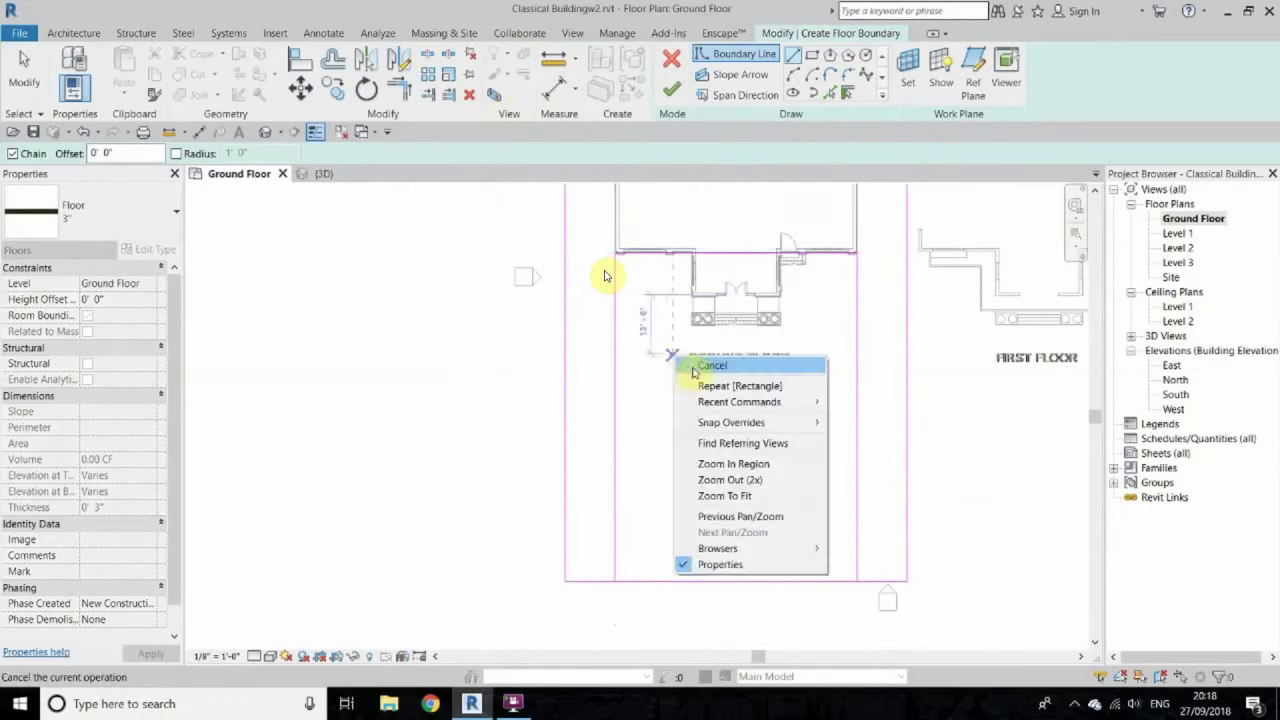
left_click(692, 366)
Step: Trim the boundary lines into corners and begin a forecourt floor in front of the house
key("t")
key("r")
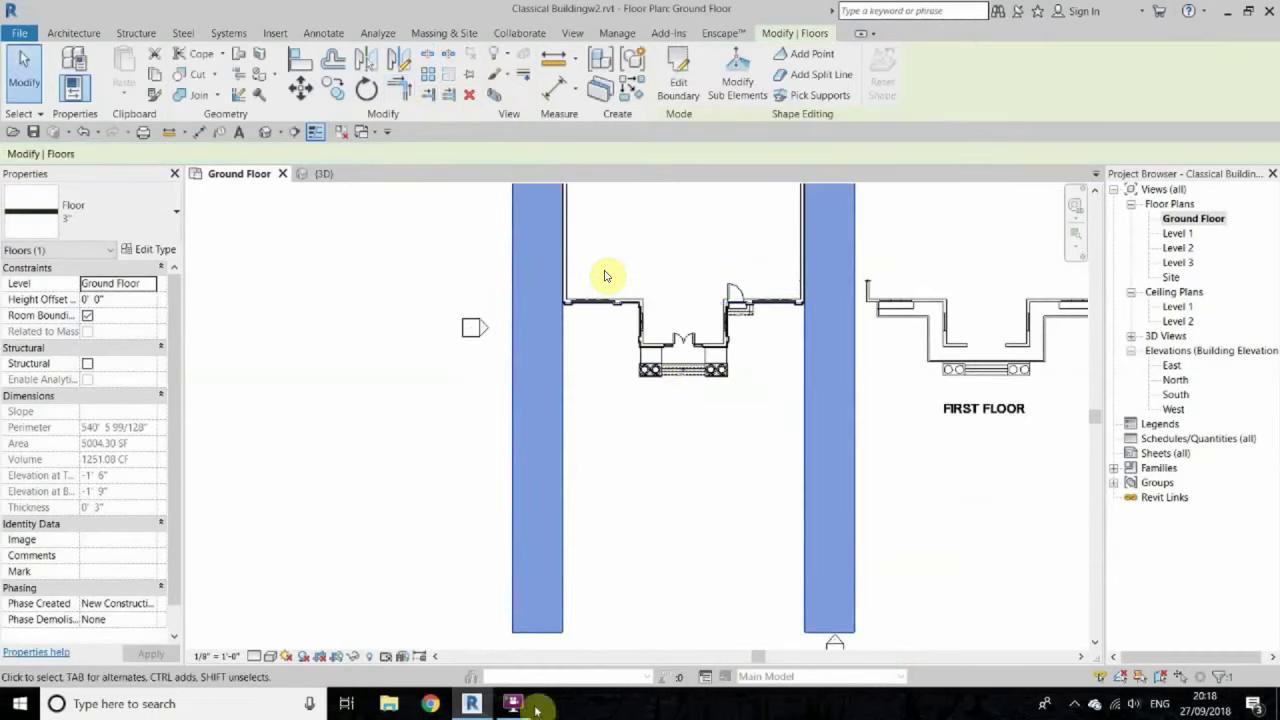
left_click(678, 82)
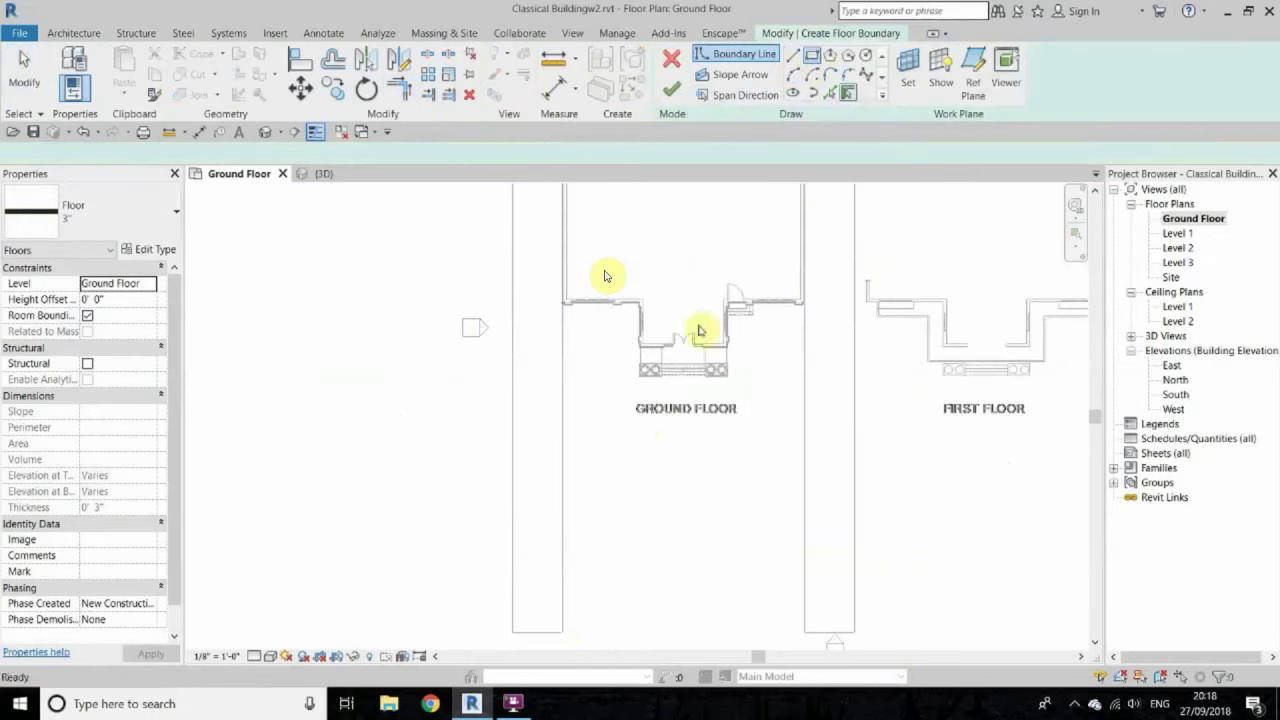
Step: End the forecourt rectangle and duplicate the floor type as 3" 2"
right_click(604, 276)
left_click(150, 249)
left_click(857, 112)
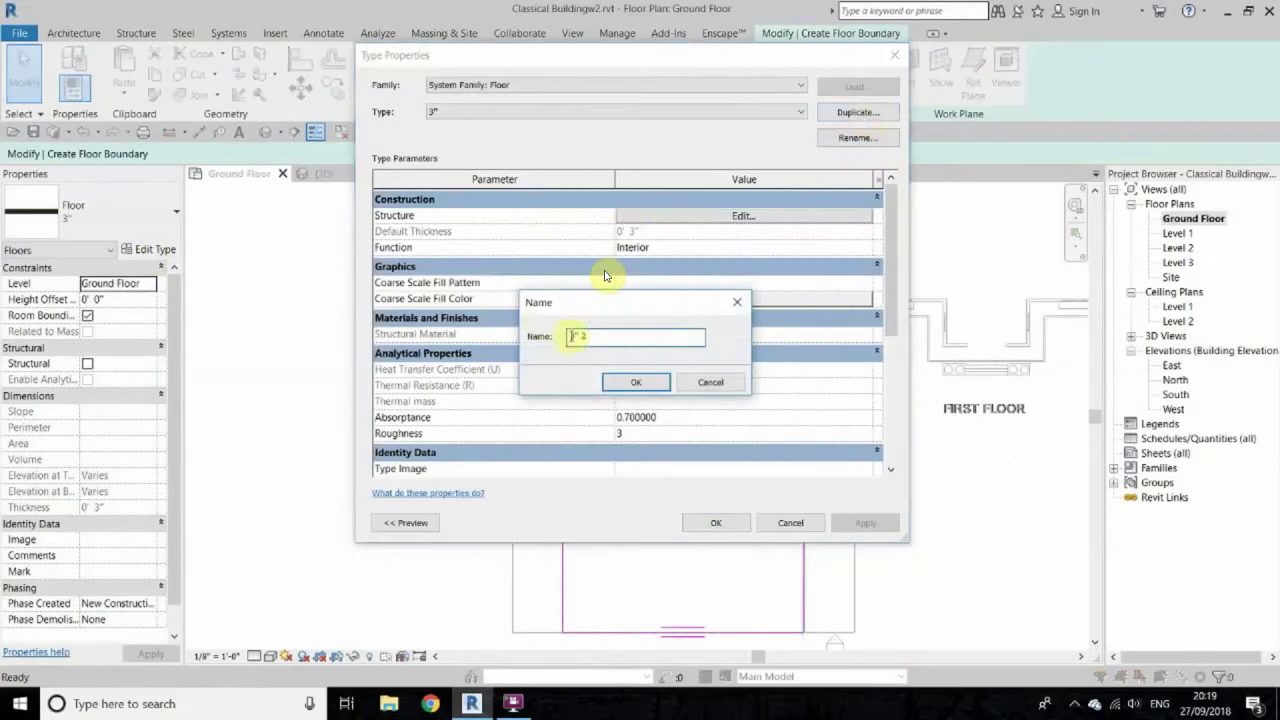
key("Return")
left_click(743, 215)
Step: Give the 3" 2" structure layer the pink 6in Squares - Country Rose ceramic material
left_click(583, 226)
left_click(604, 147)
left_click(549, 147)
left_click(604, 147)
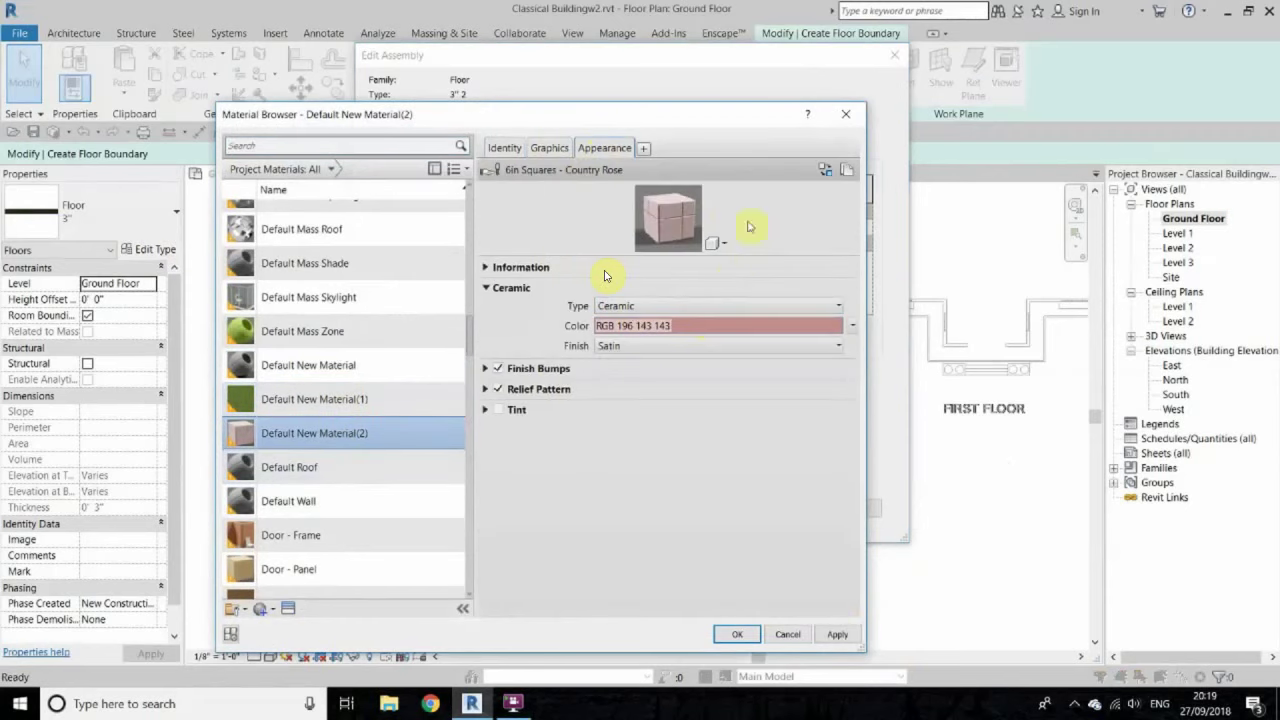
left_click(737, 634)
left_click(771, 506)
left_click(826, 128)
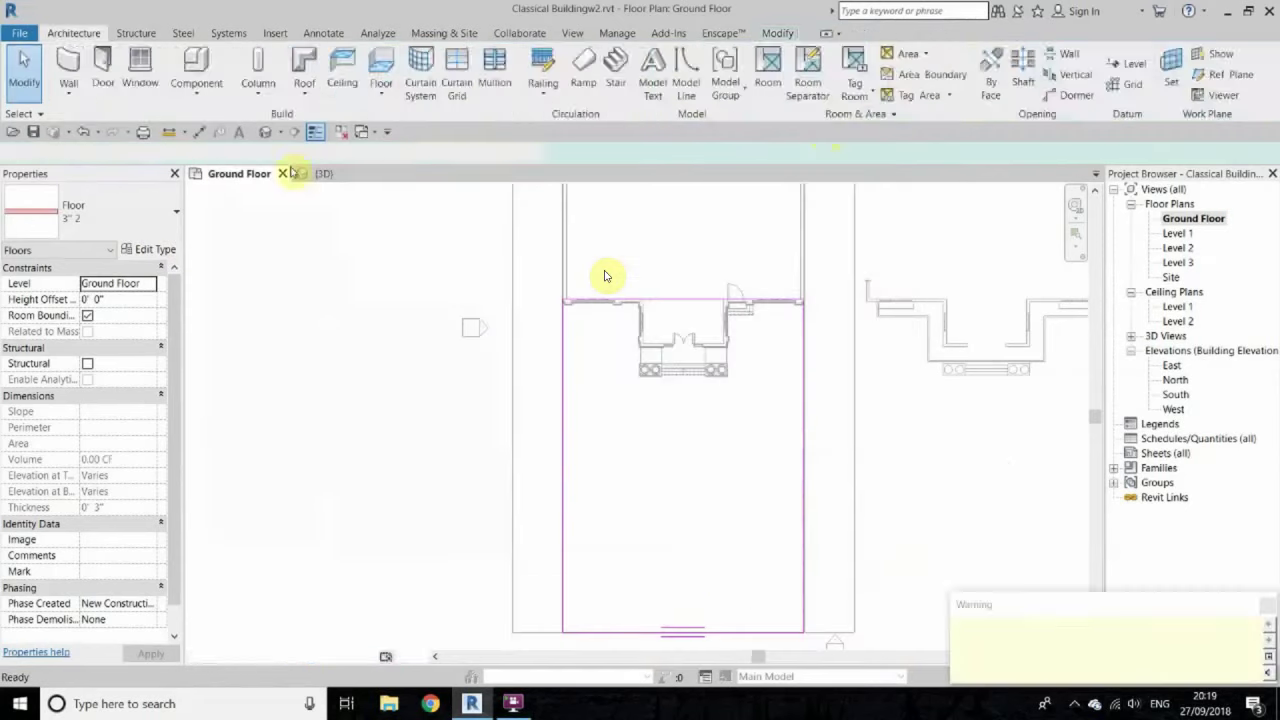
Step: Finish the forecourt floor and review it in the view
left_click(265, 132)
key("Escape")
scroll(334, 571, "up", 5)
scroll(803, 420, "up", 2)
scroll(914, 434, "down", 2)
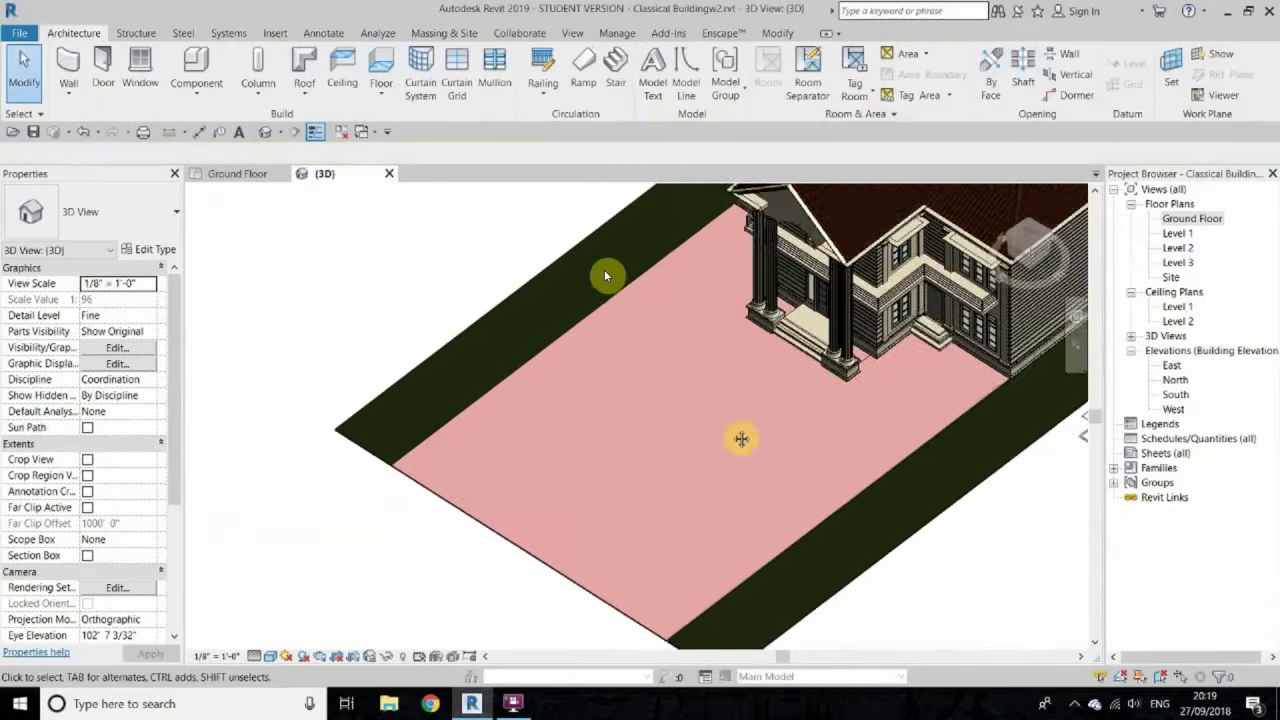
scroll(605, 276, "down", 4)
Step: Place 11' generic walls on the floor edges via Pick Lines with Finish Face: Interior
key("ctrl+Tab")
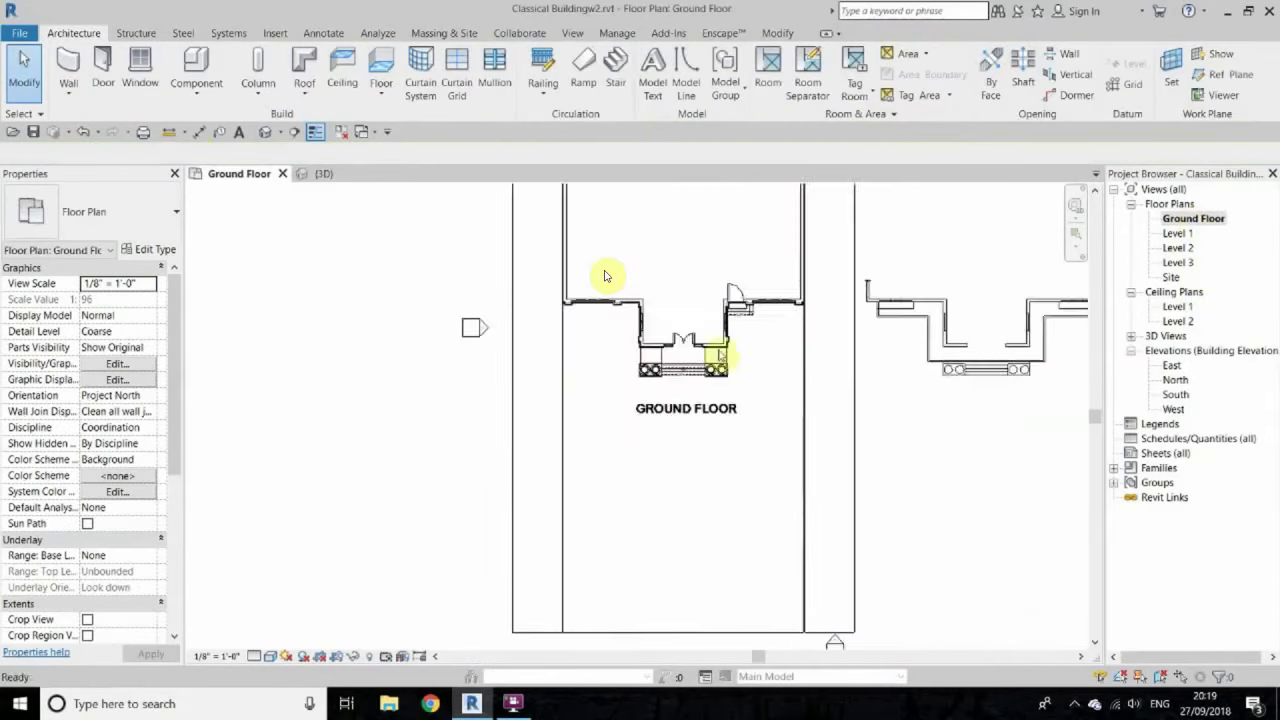
key("w")
key("a")
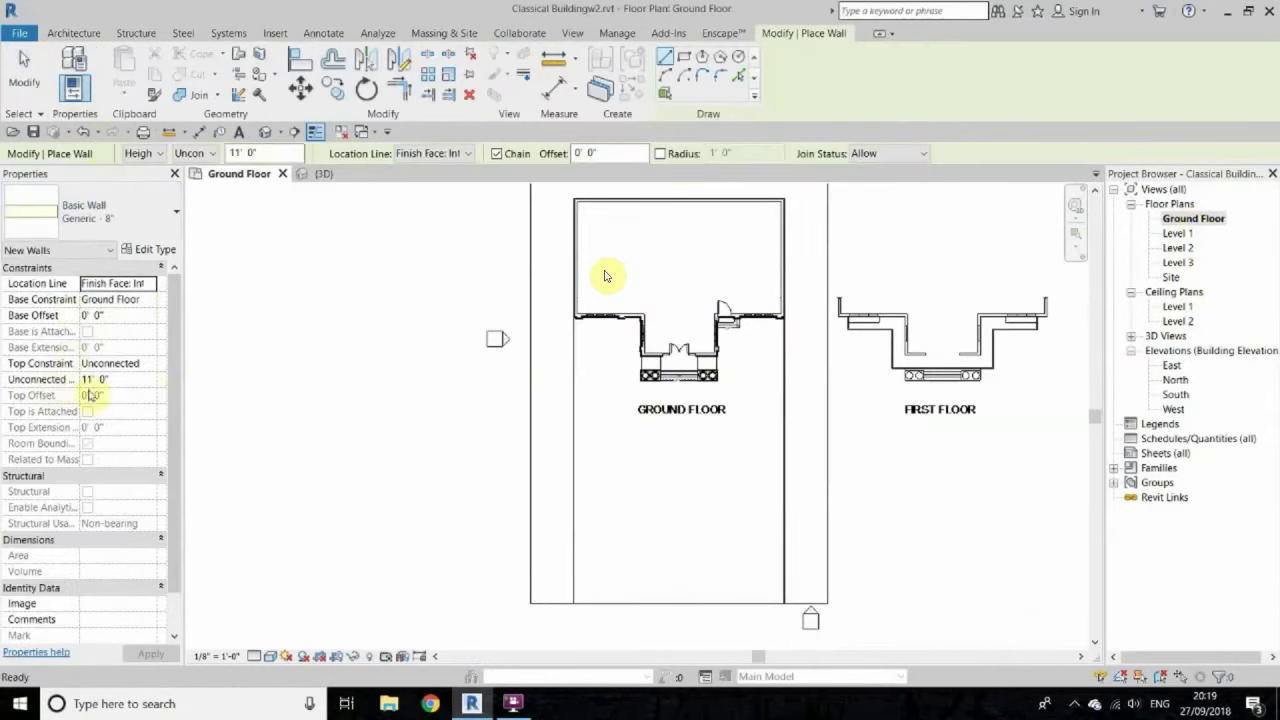
left_click(738, 76)
left_click(432, 153)
left_click(430, 209)
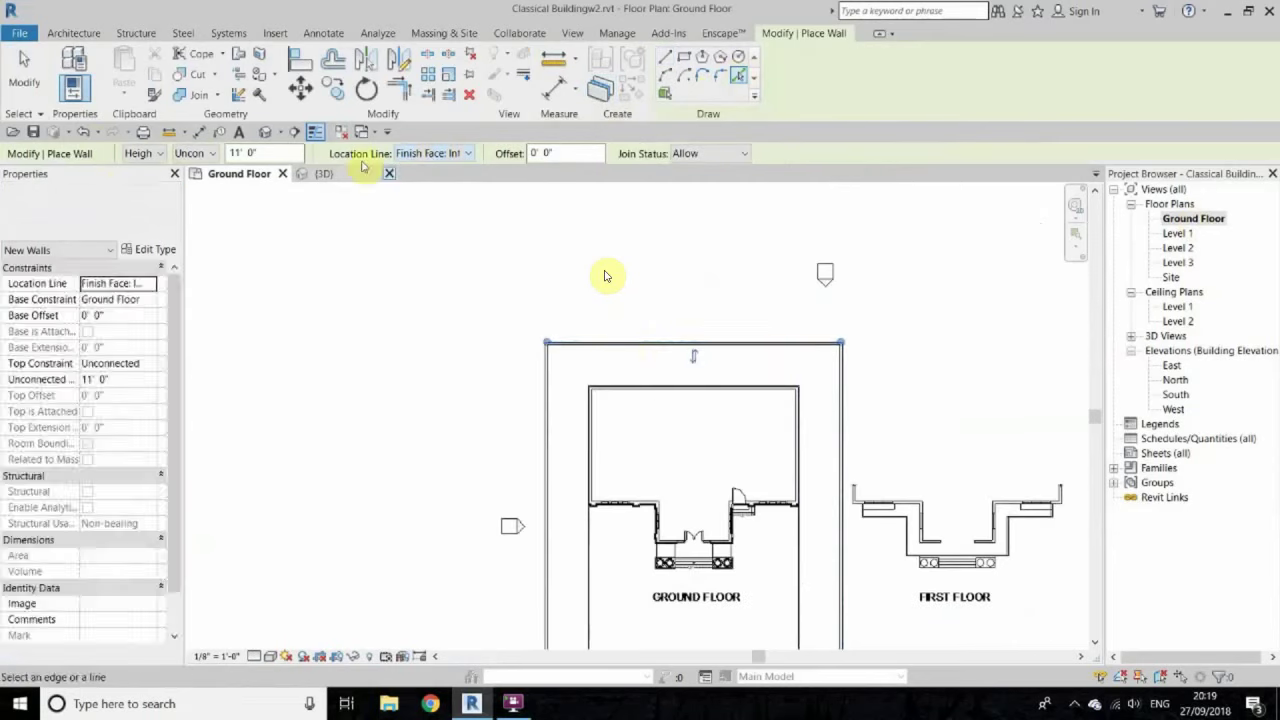
Step: Check the boundary walls in 3D, end wall placement and reopen the Ground Floor plan
left_click(322, 173)
right_click(604, 276)
left_click(372, 271)
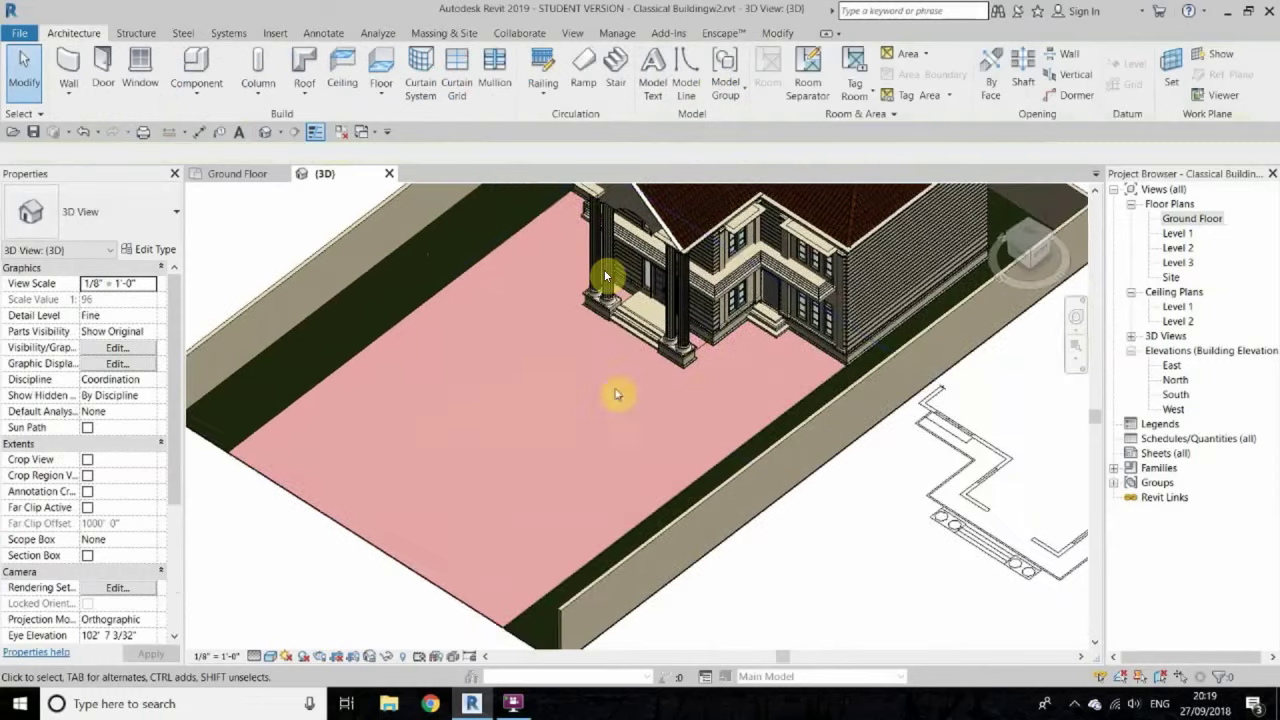
double_click(1192, 218)
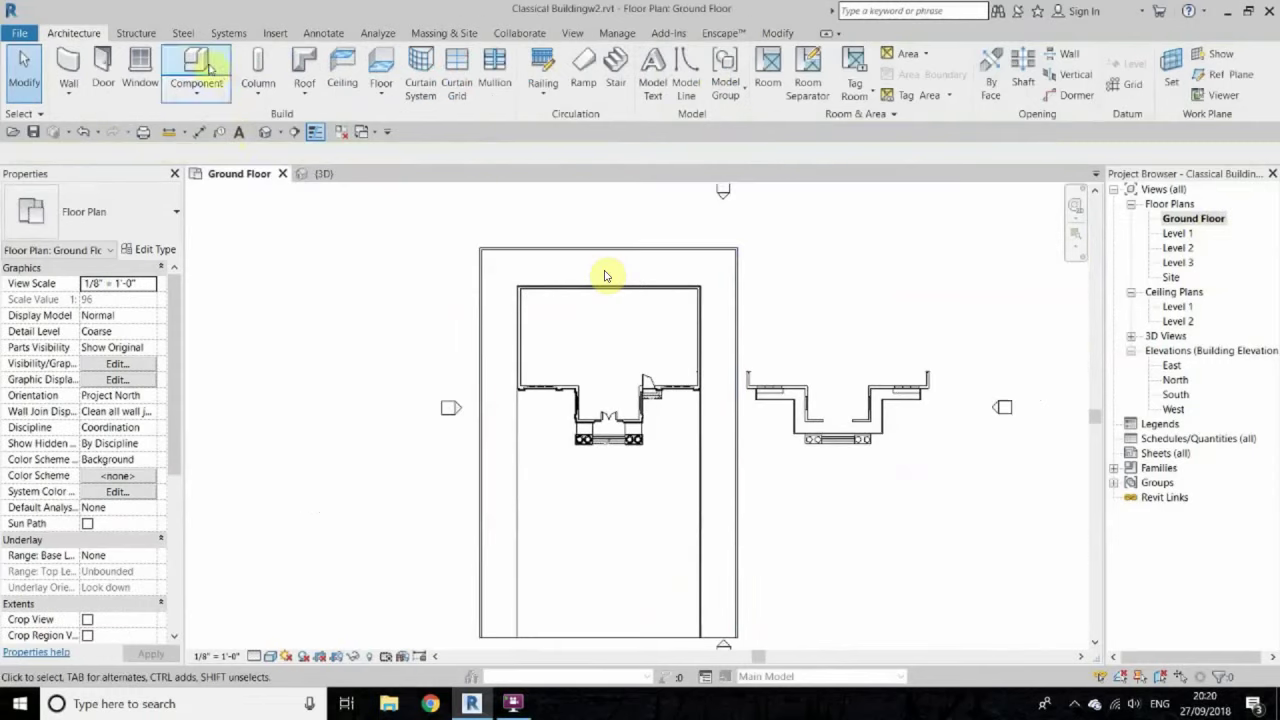
Step: Place five FF plant components in the forecourt below the house
left_click(176, 211)
left_click(57, 527)
scroll(600, 460, "up", 3)
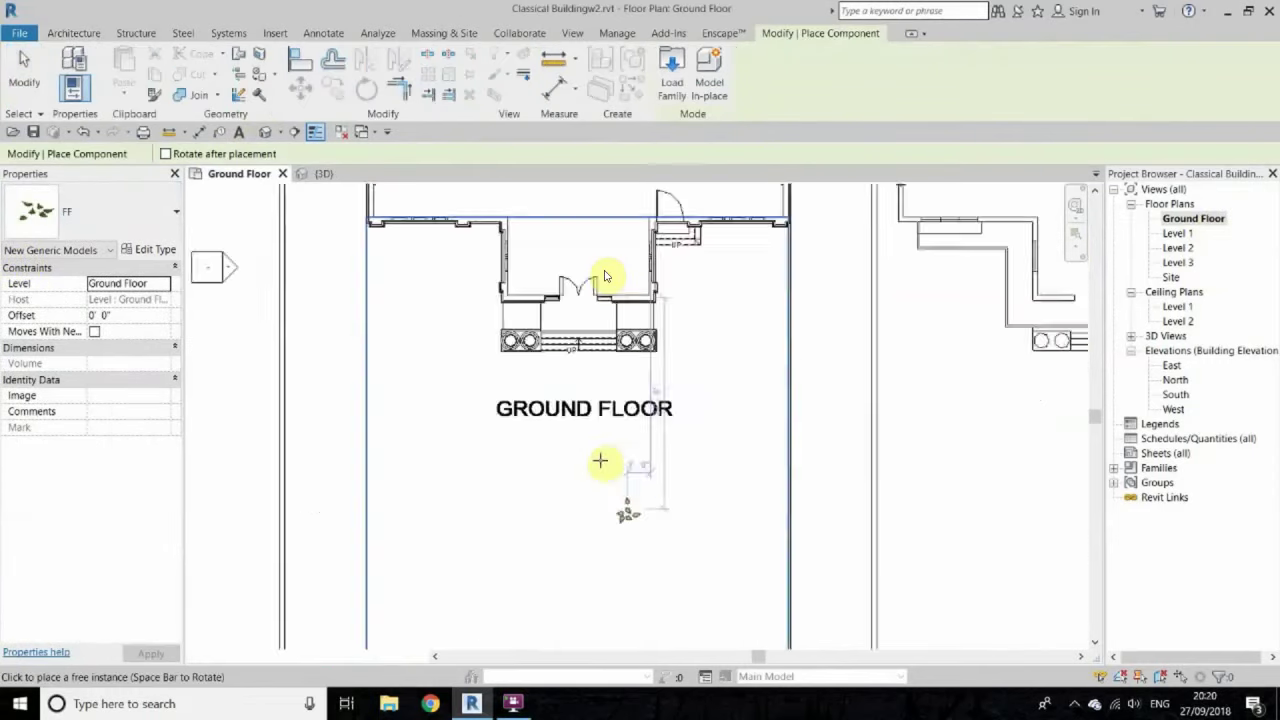
scroll(600, 461, "up", 5)
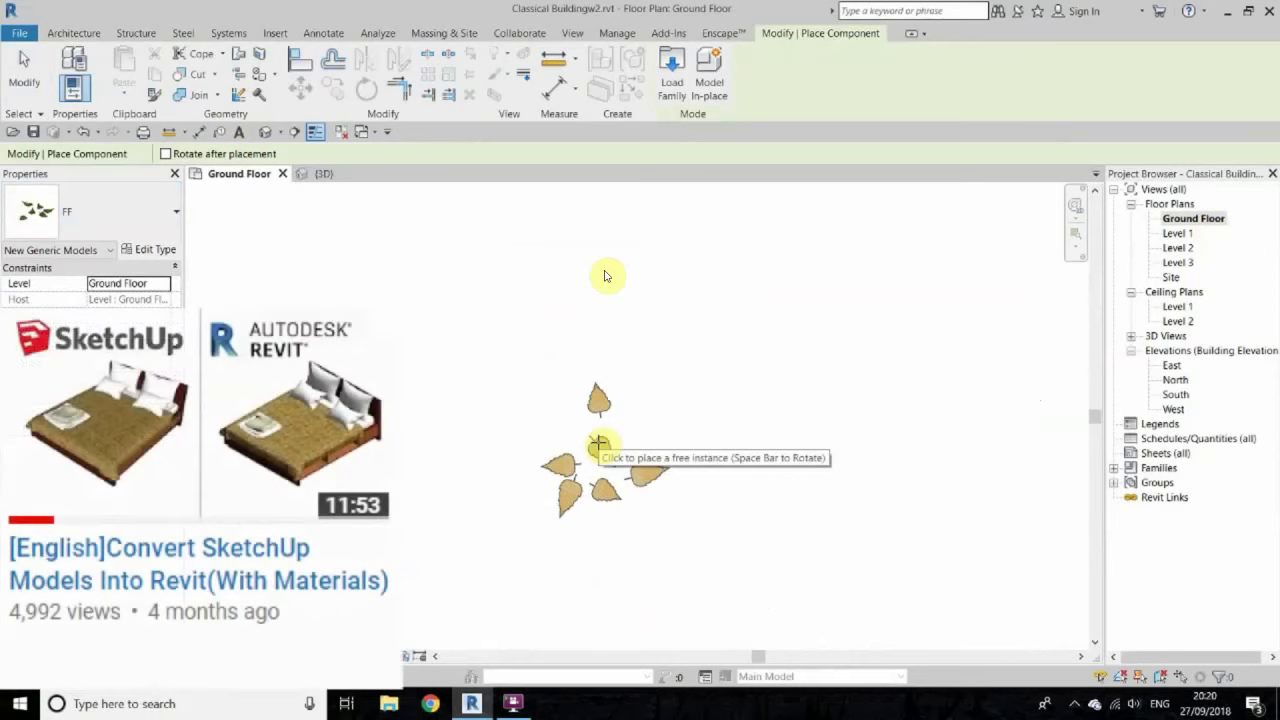
scroll(563, 428, "down", 2)
scroll(620, 400, "down", 3)
scroll(680, 420, "down", 3)
scroll(650, 445, "up", 1)
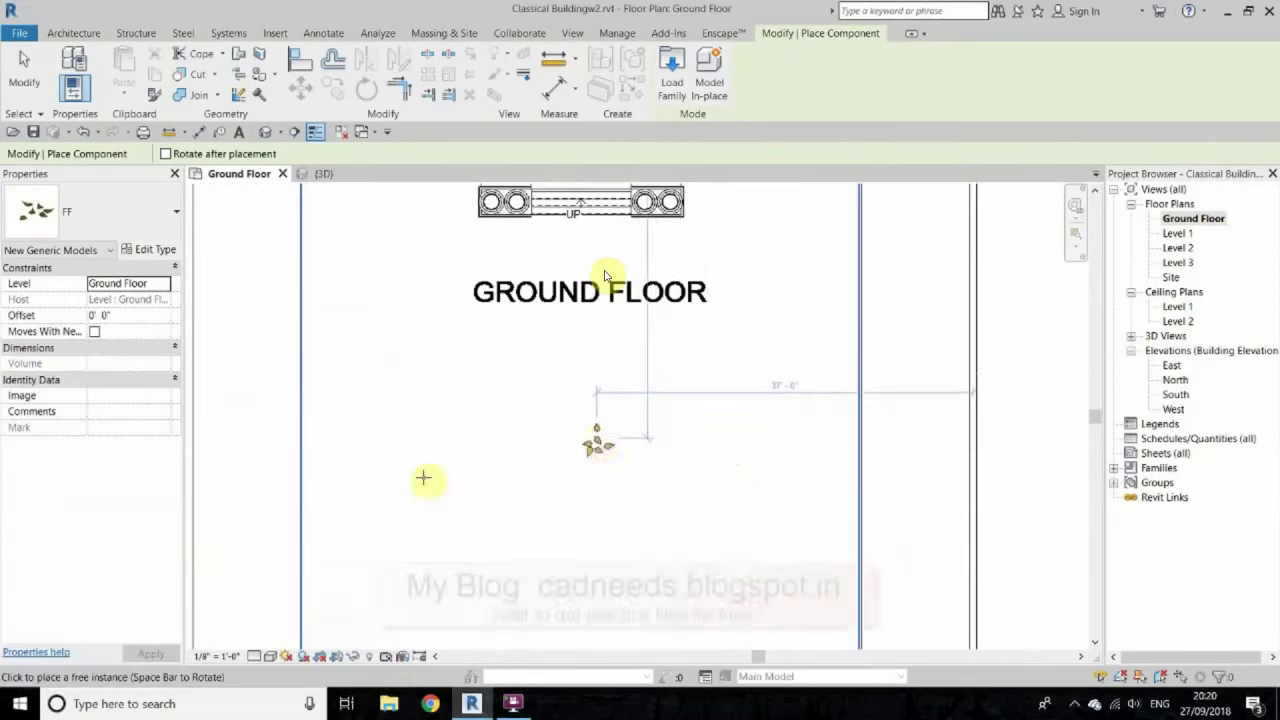
scroll(662, 435, "up", 2)
left_click(668, 440)
left_click(607, 433)
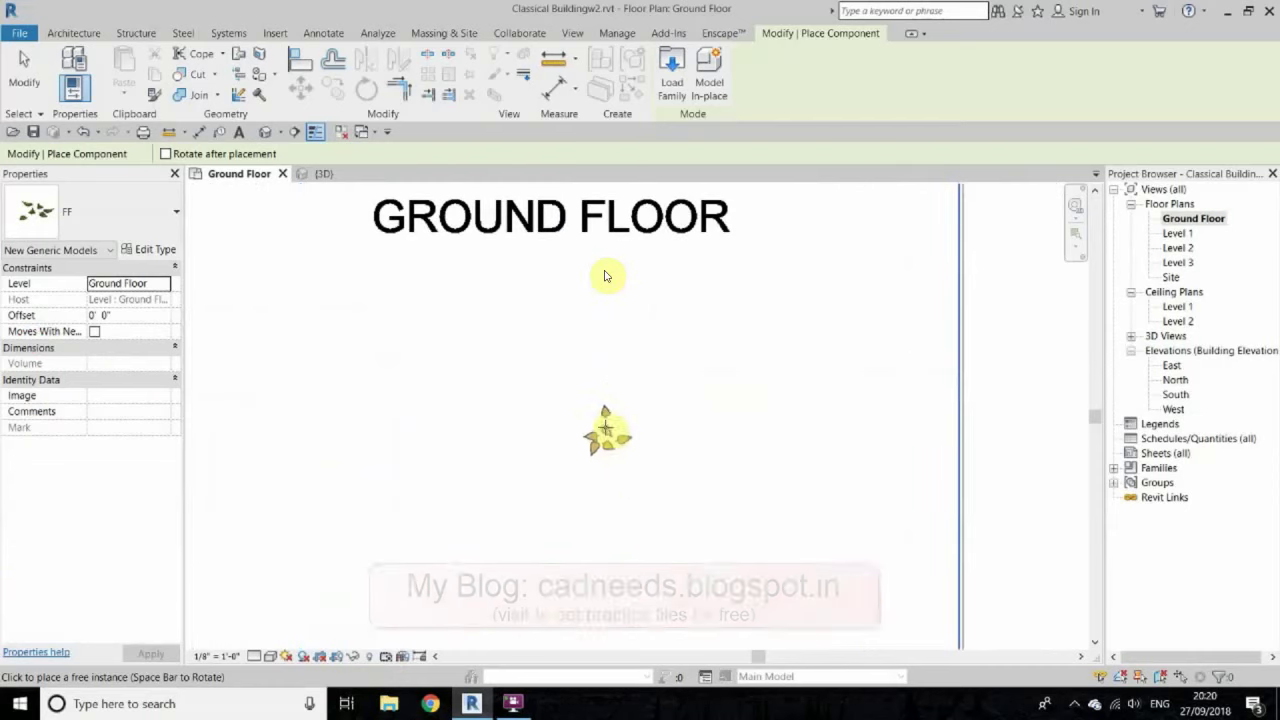
left_click(561, 376)
left_click(678, 320)
left_click(720, 457)
right_click(590, 316)
left_click(612, 328)
Step: Rotate several of the placed plants to vary their orientation
left_click(561, 376)
left_click(720, 457)
key("space")
left_click(678, 320)
left_click(820, 390)
left_click(605, 435)
key("r")
key("o")
left_click(610, 292)
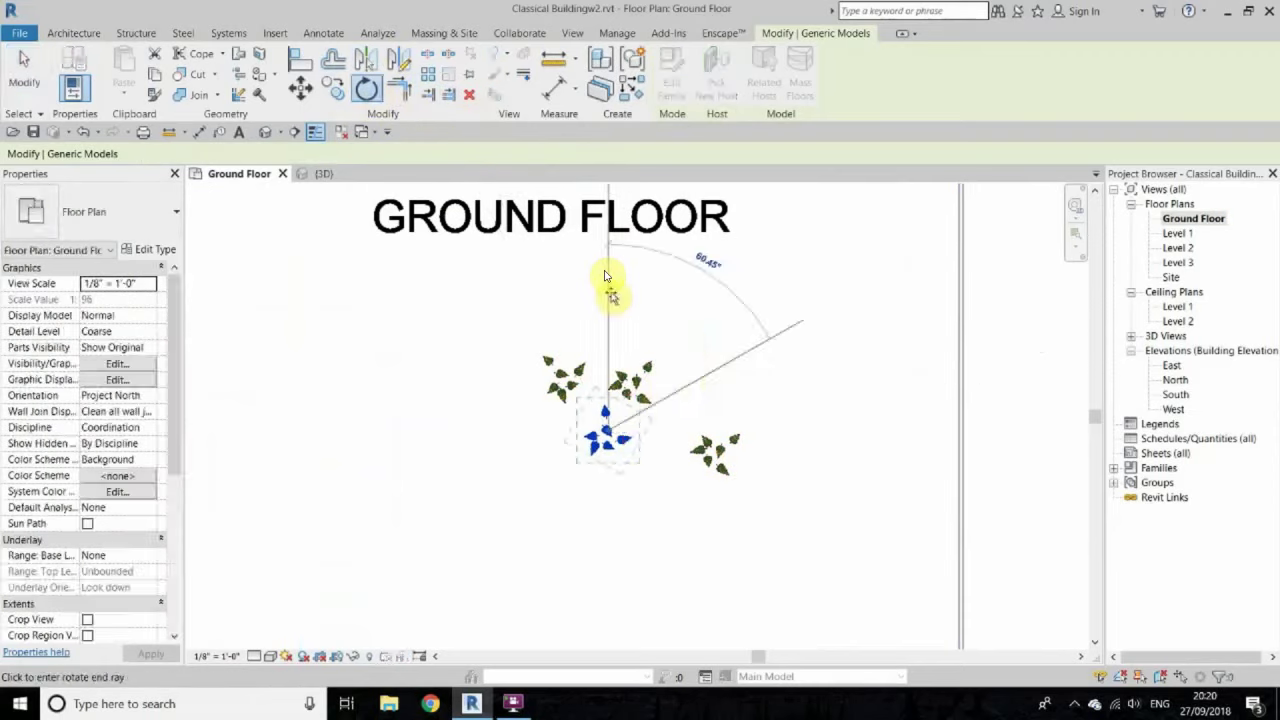
left_click(605, 277)
key("Escape")
Step: Copy the plant cluster below the original and rotate the copies
scroll(605, 277, "down", 5)
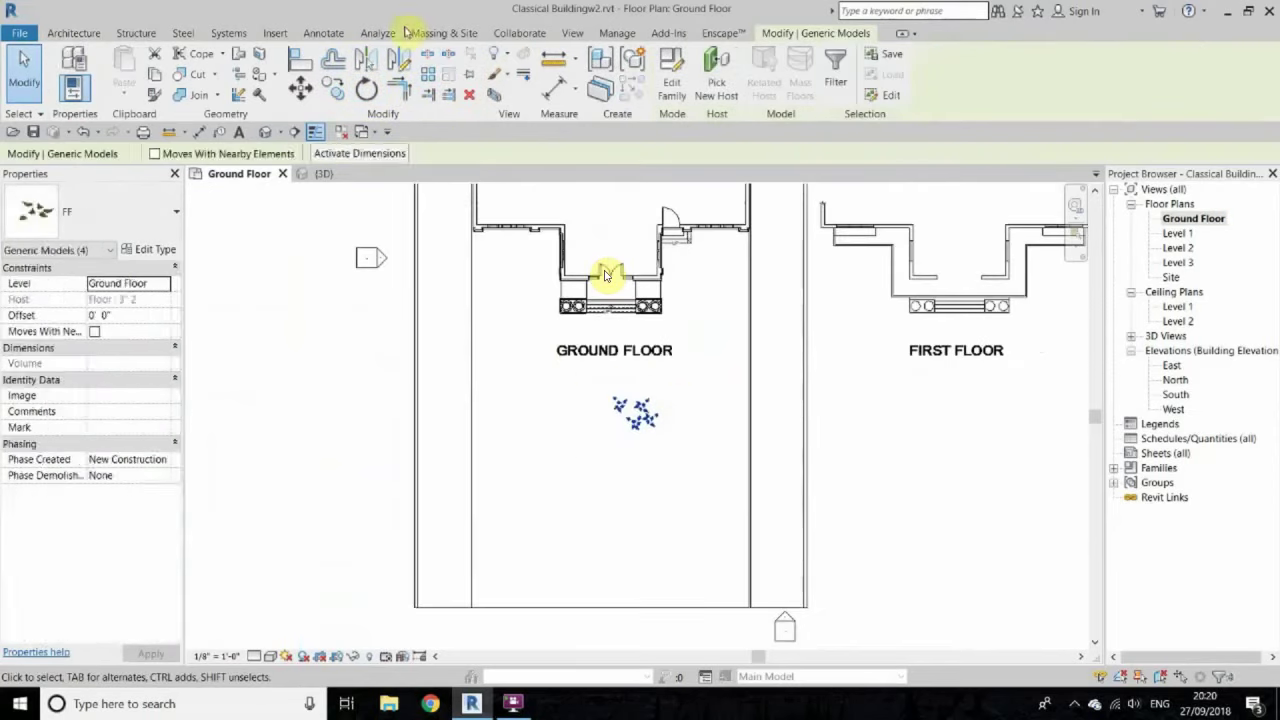
left_click(333, 89)
left_click(636, 412)
left_click(598, 454)
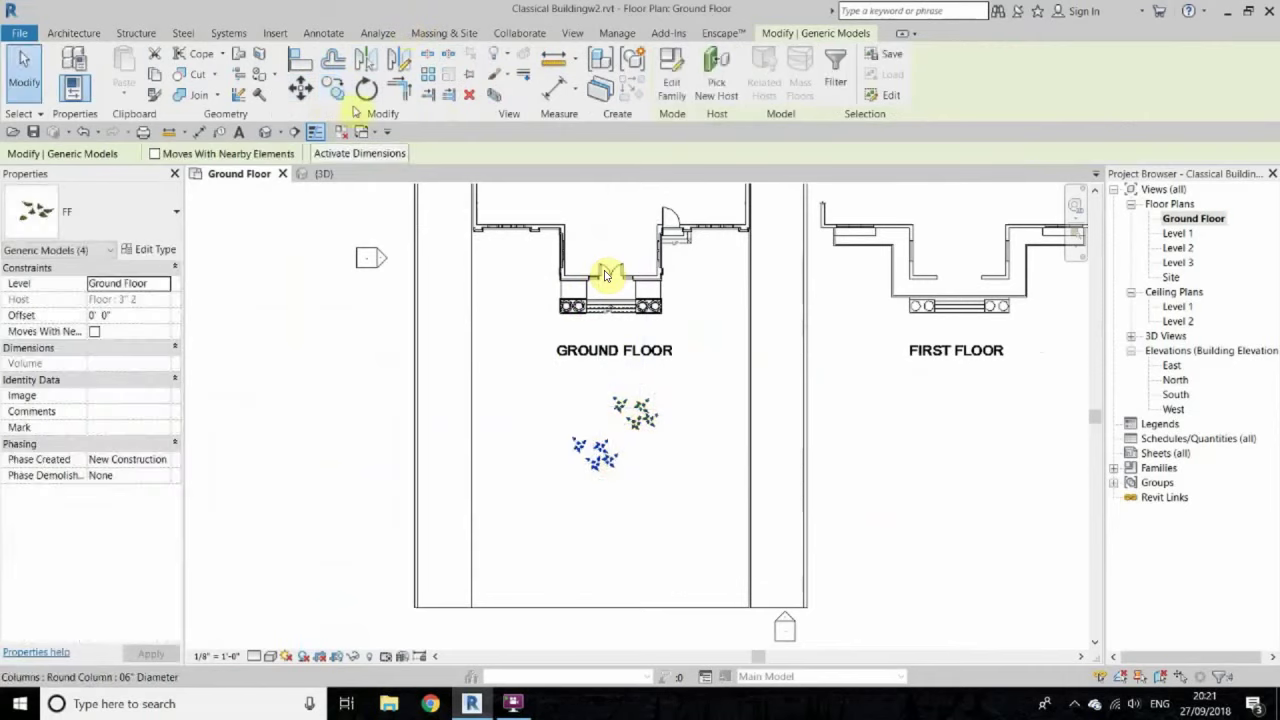
left_click(648, 516)
left_click(634, 414)
Step: Copy the whole plant cluster twice more across the forecourt with Multiple checked
scroll(622, 402, "up", 2)
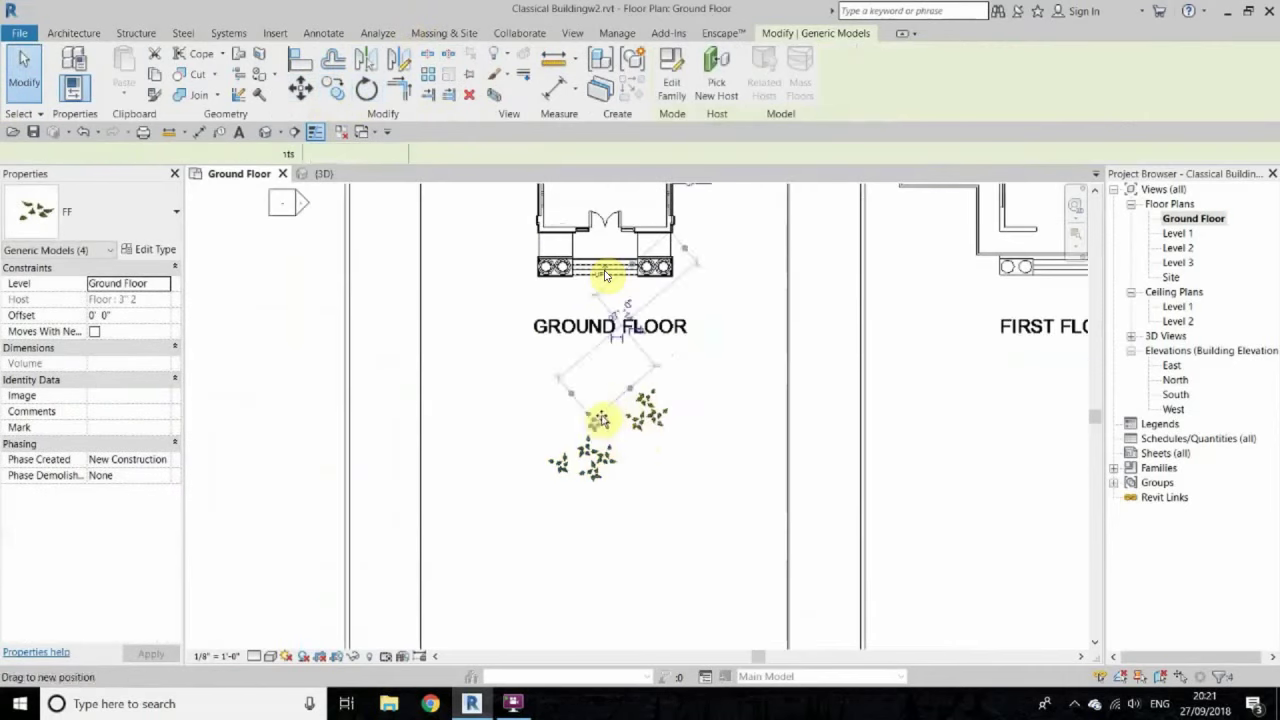
left_click(520, 380)
left_click_drag(491, 323, 709, 494)
left_click(333, 89)
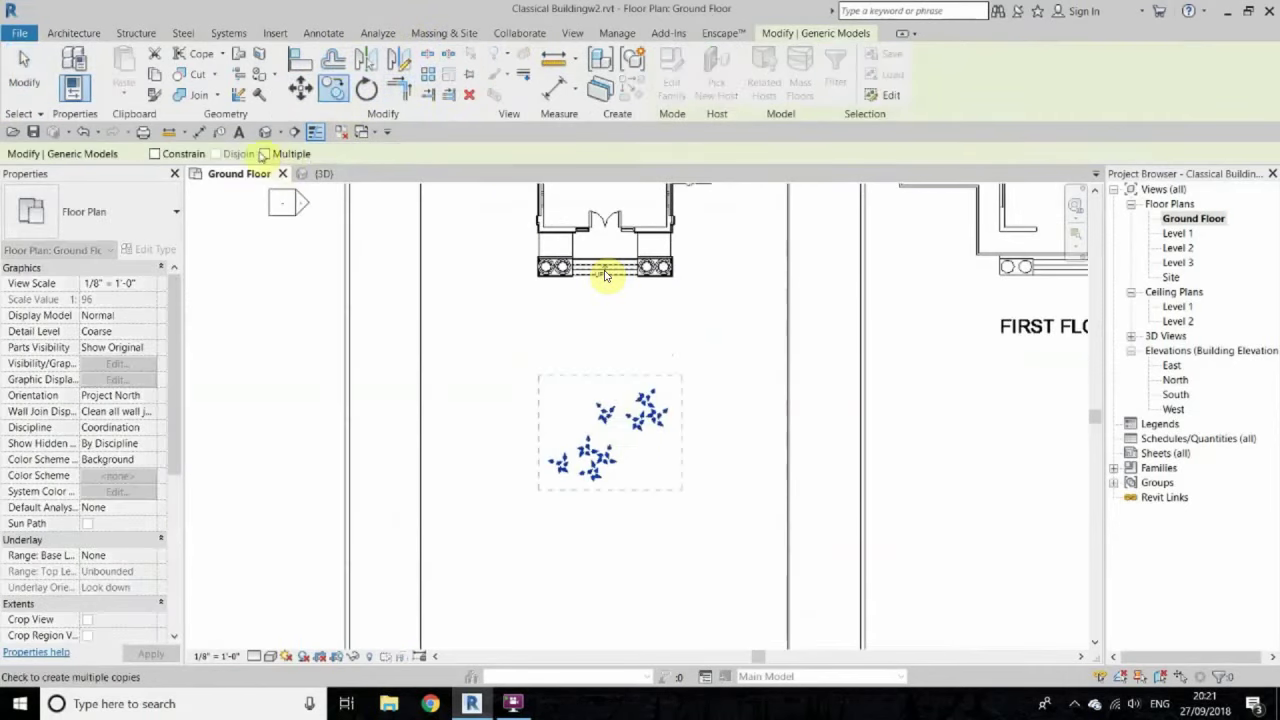
left_click(643, 523)
left_click(794, 443)
left_click(457, 480)
scroll(375, 337, "down", 2)
key("Escape")
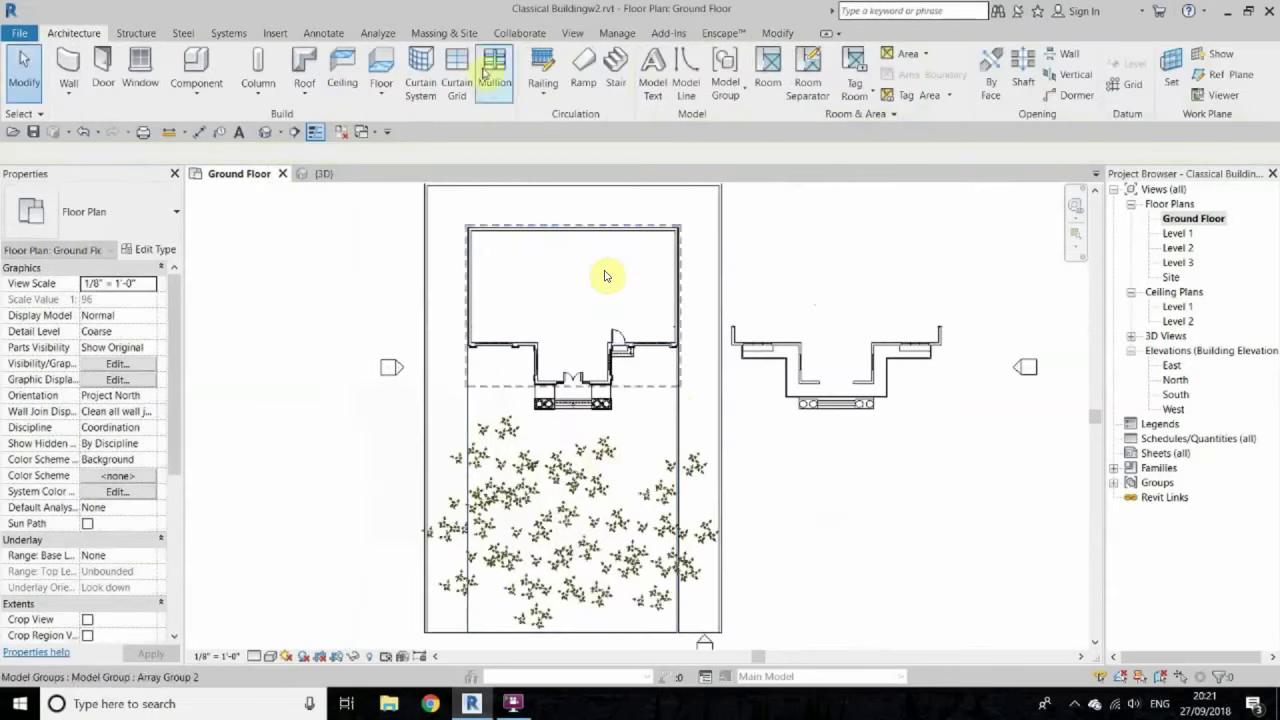
Step: Start another component with CM and bring up the component type list
key("c")
key("m")
left_click(100, 211)
Step: Place an ARVORE 01 tree at the forecourt's lower-left corner
scroll(80, 330, "up", 3)
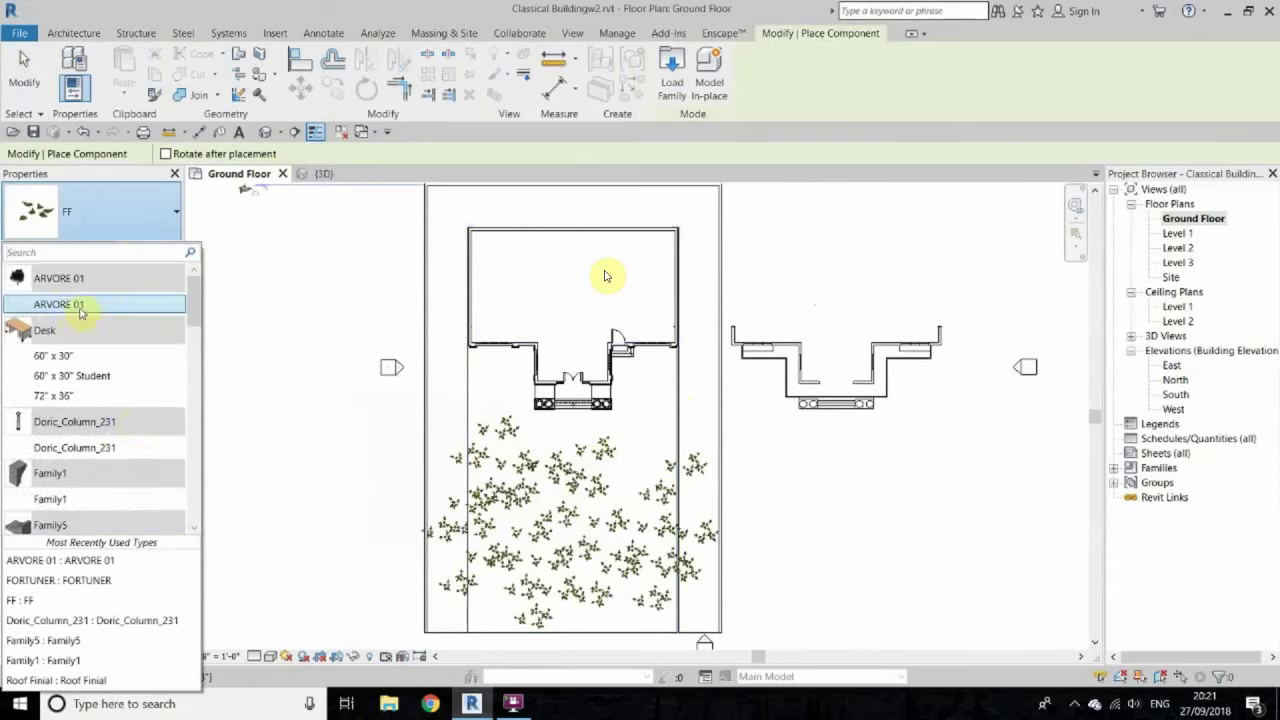
left_click(70, 306)
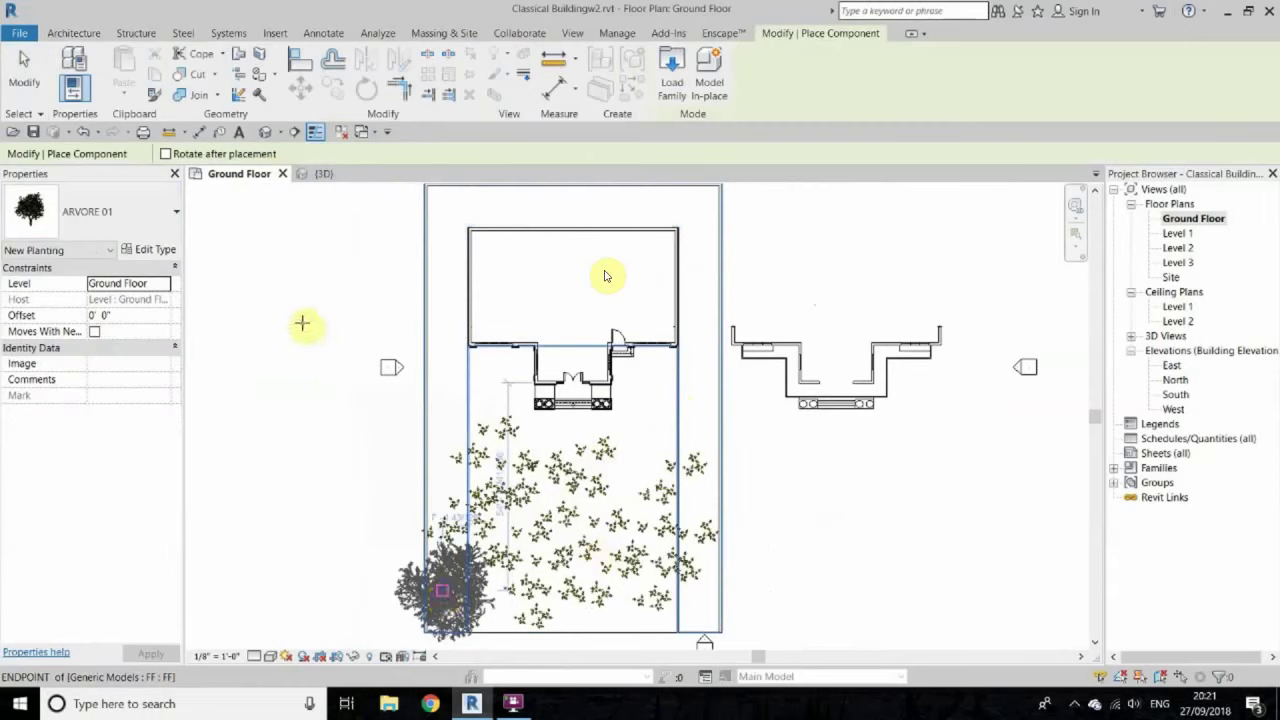
right_click(321, 335)
left_click(340, 340)
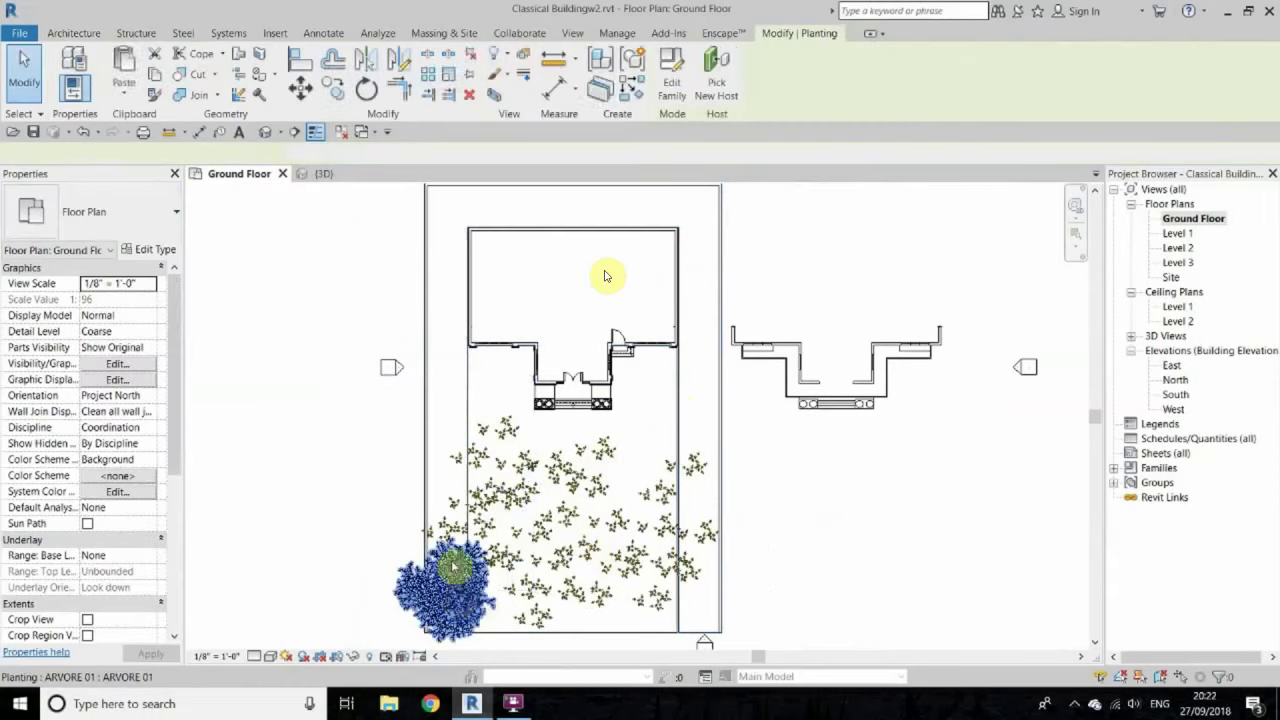
Step: Array the corner tree to 5 trees up the left edge
left_click(448, 606)
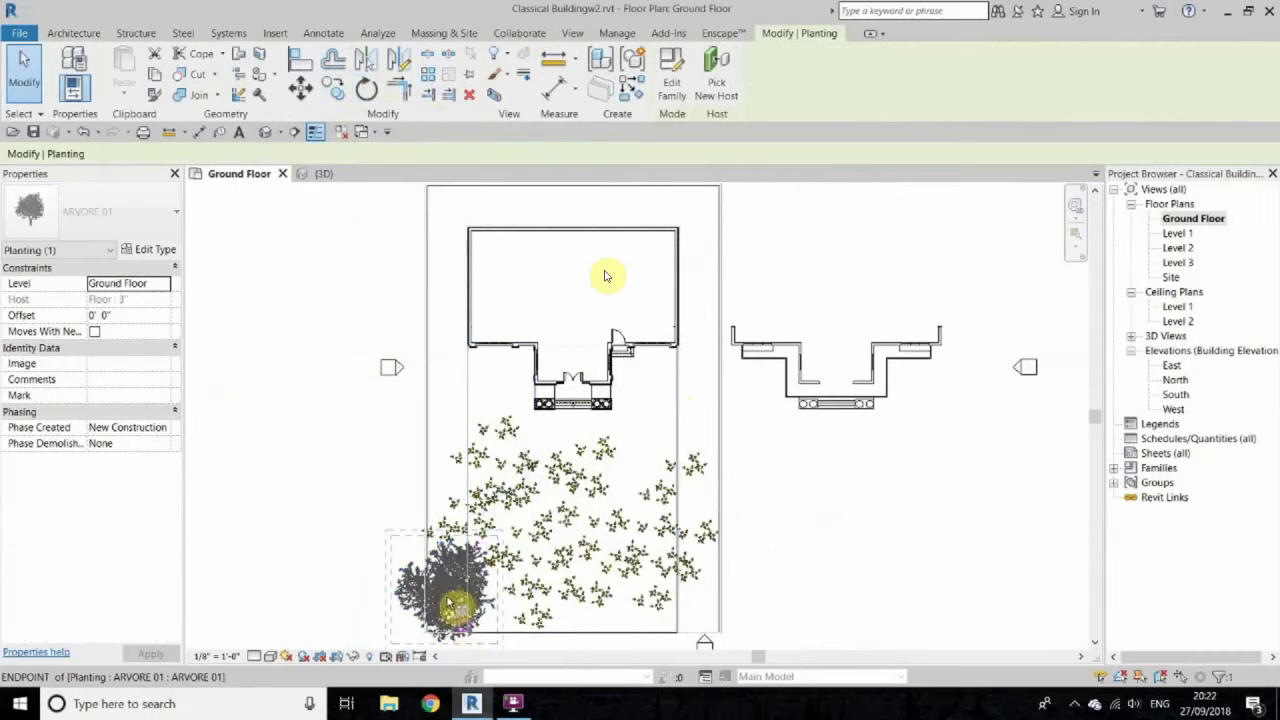
key("a")
key("r")
left_click(448, 500)
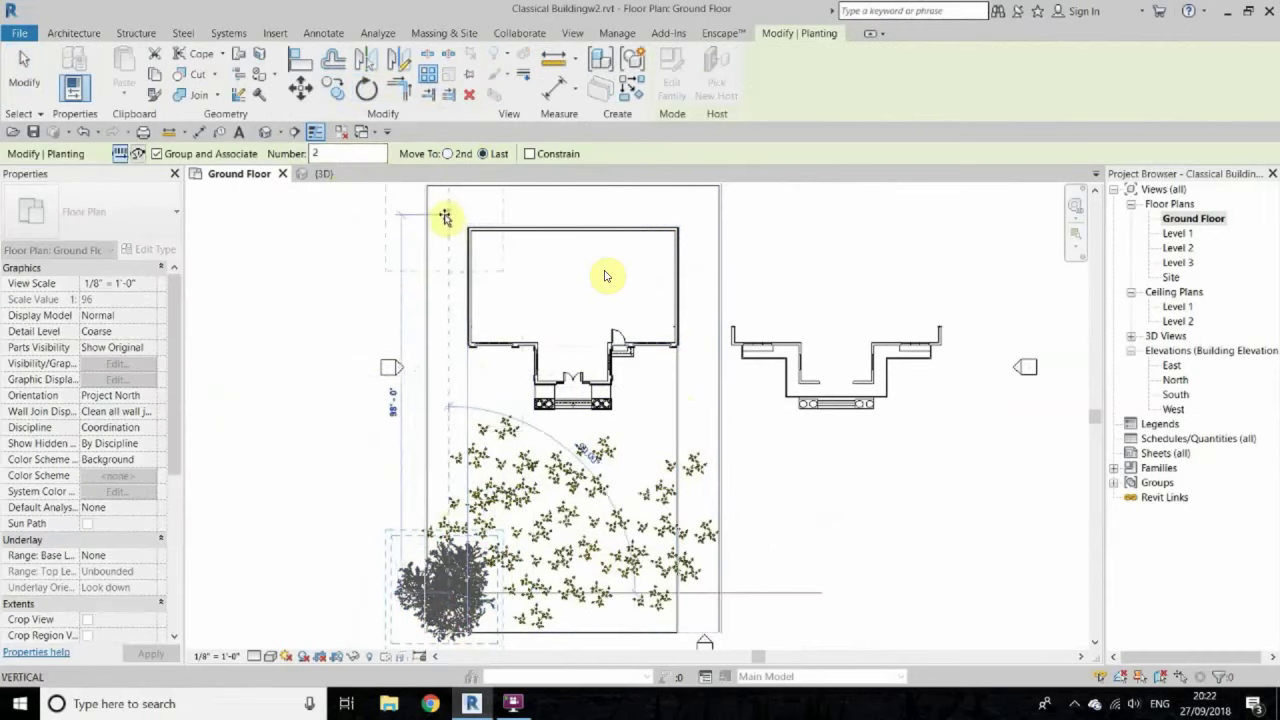
left_click(445, 218)
type("5")
key("Return")
Step: Select all tree group instances and copy the column to the right edge
scroll(425, 235, "down", 2)
right_click(425, 235)
left_click(470, 380)
key("m")
key("v")
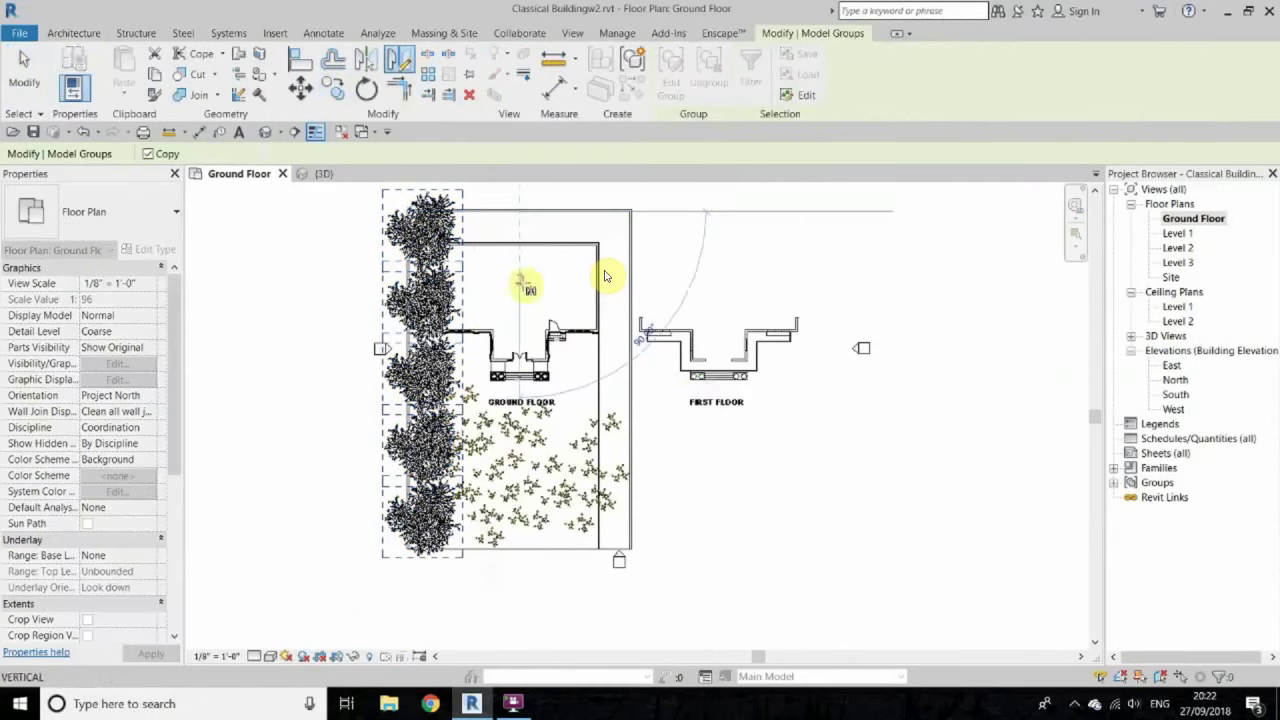
left_click(605, 276)
right_click(915, 246)
left_click(950, 252)
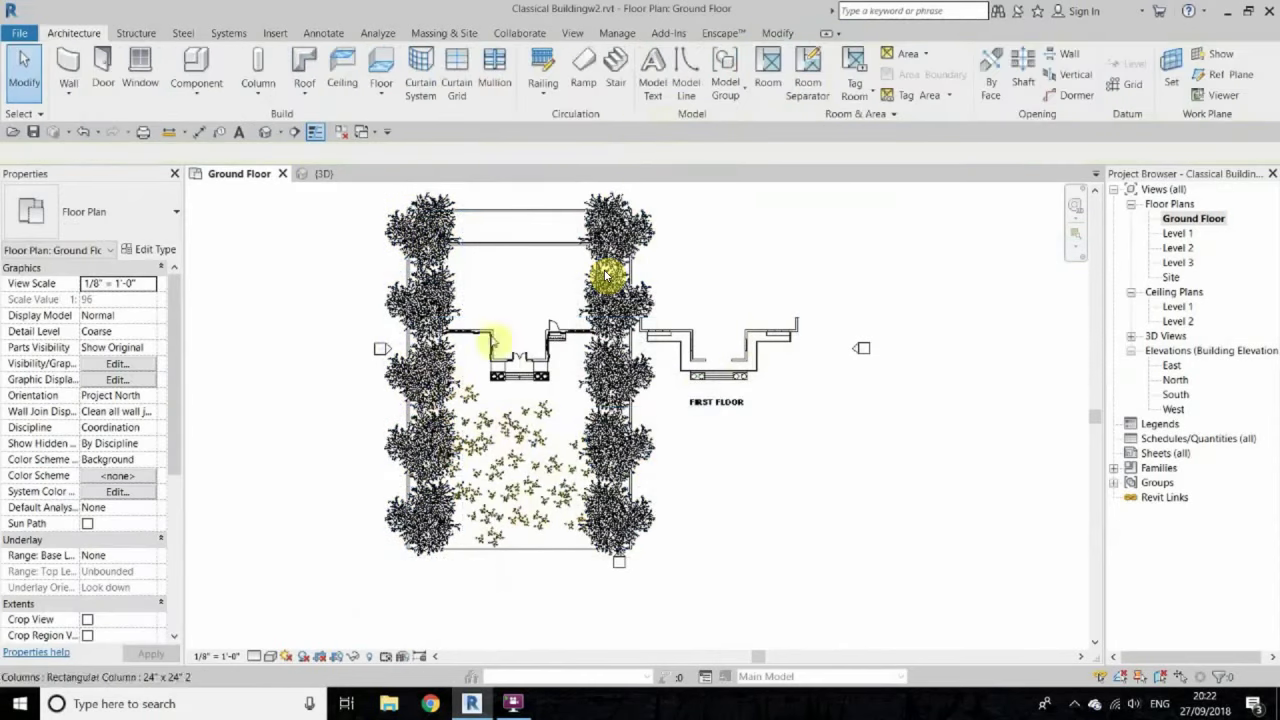
Step: Nudge the left tree column slightly left and select the right column's matching groups
right_click(425, 230)
left_click(514, 389)
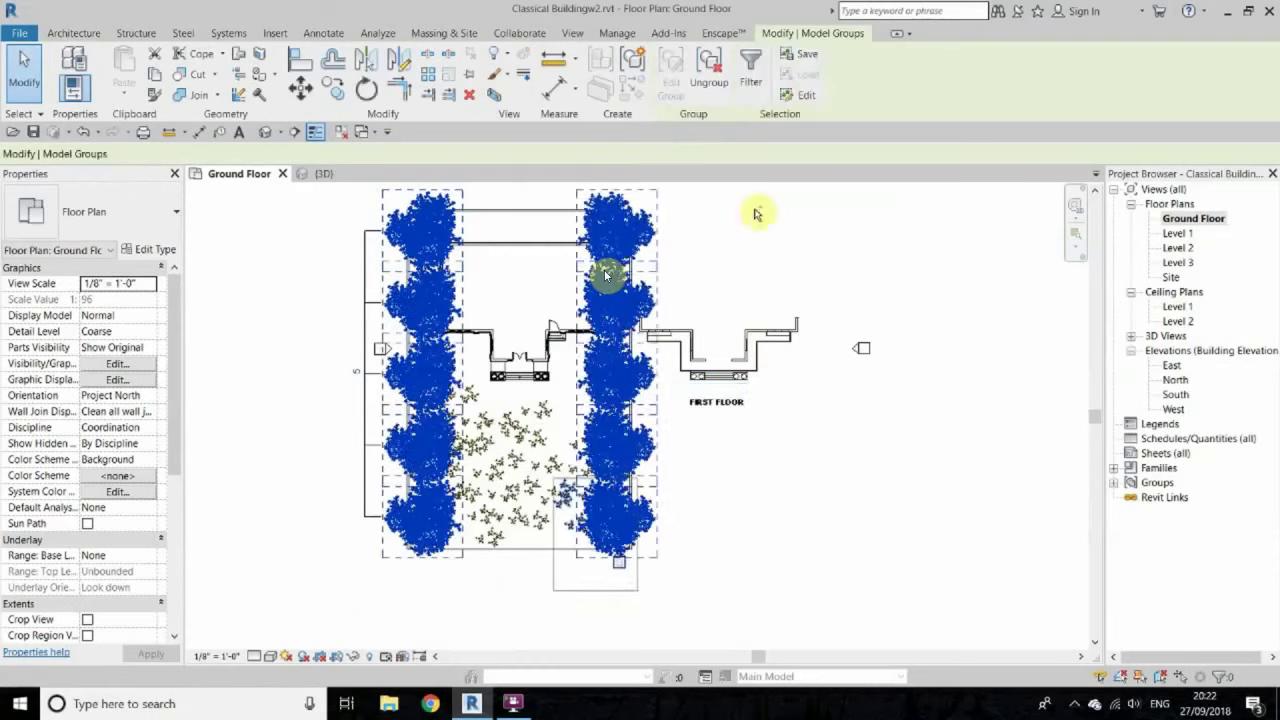
key("Left")
key("Left")
key("Left")
key("Escape")
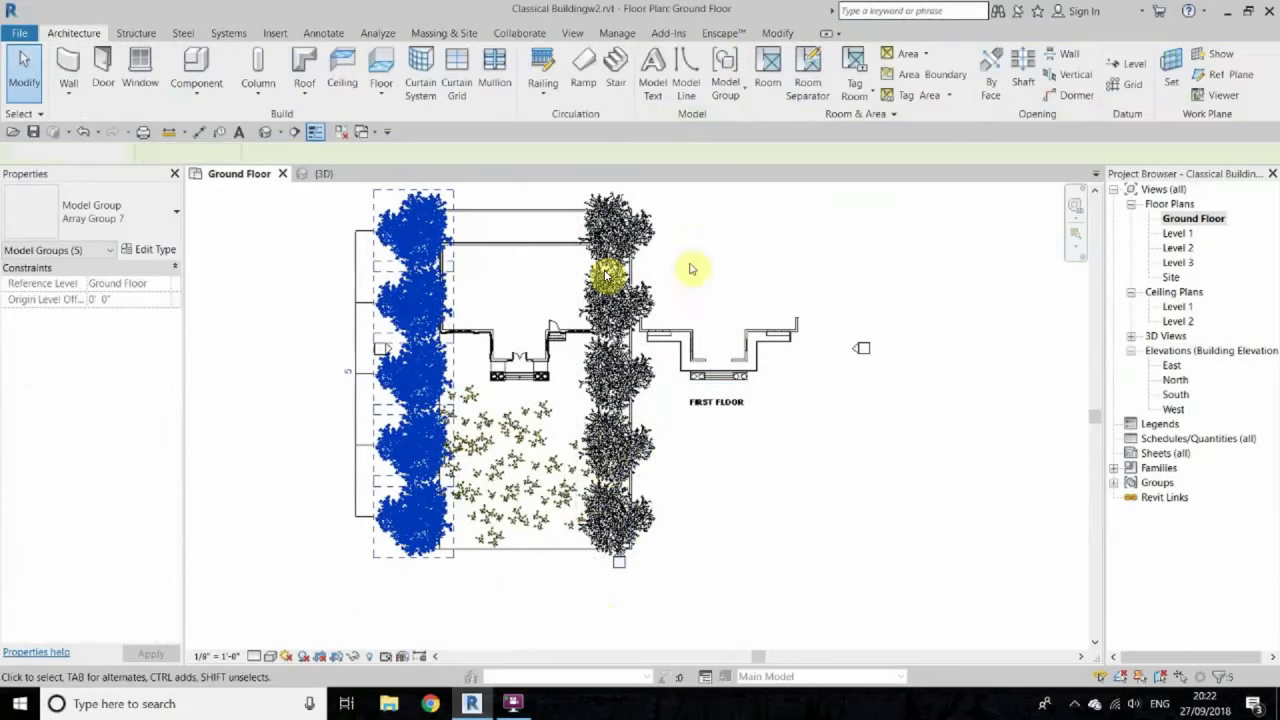
left_click_drag(565, 588, 670, 640)
right_click(602, 550)
left_click(860, 353)
left_click_drag(205, 618, 527, 174, "shift")
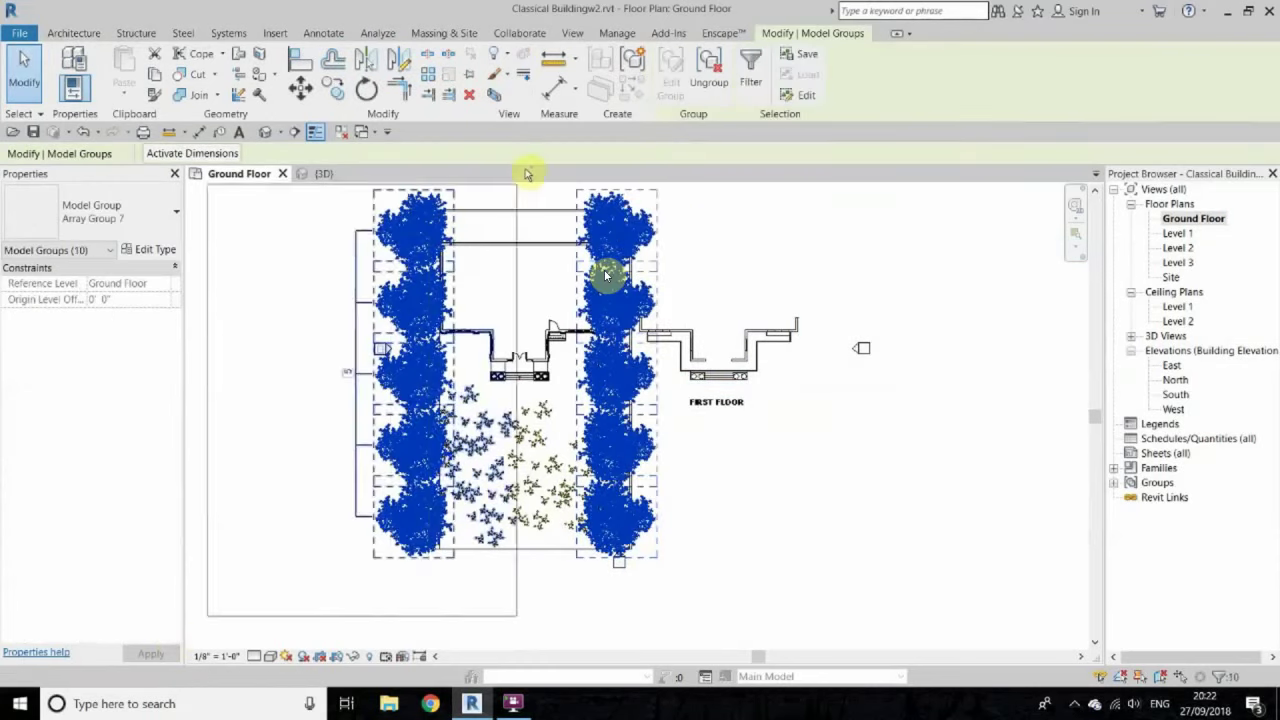
left_click(190, 406)
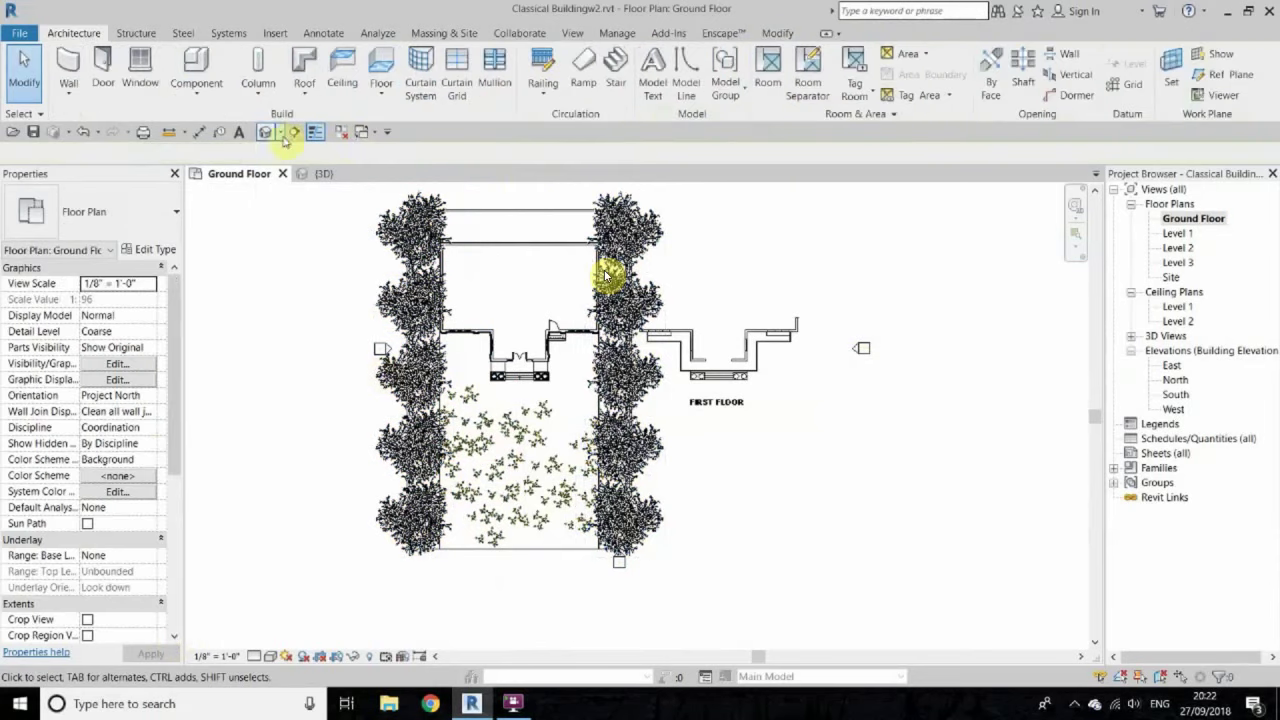
Step: Place a perspective camera in front of the house aimed at it, creating 3D View 2
left_click(290, 176)
scroll(604, 521, "down", 3)
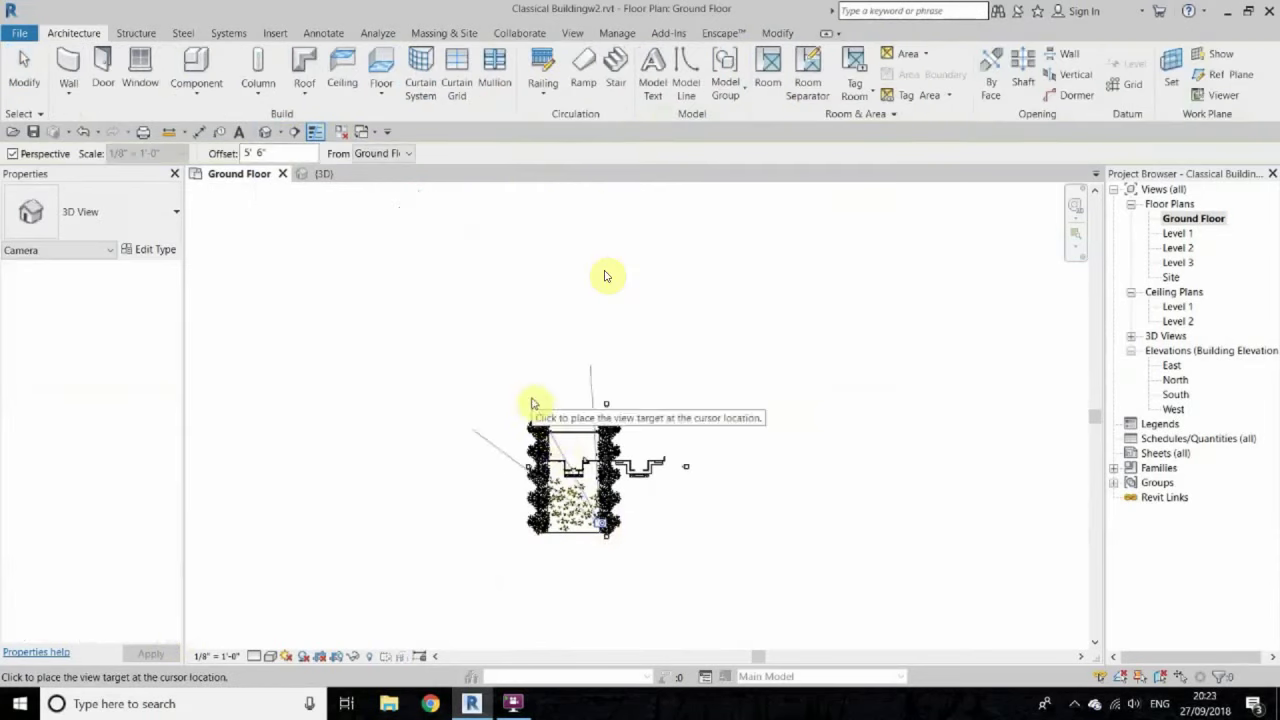
scroll(537, 463, "down", 3)
middle_click_drag(437, 231, 431, 323)
middle_click_drag(386, 229, 420, 318)
left_click(510, 508)
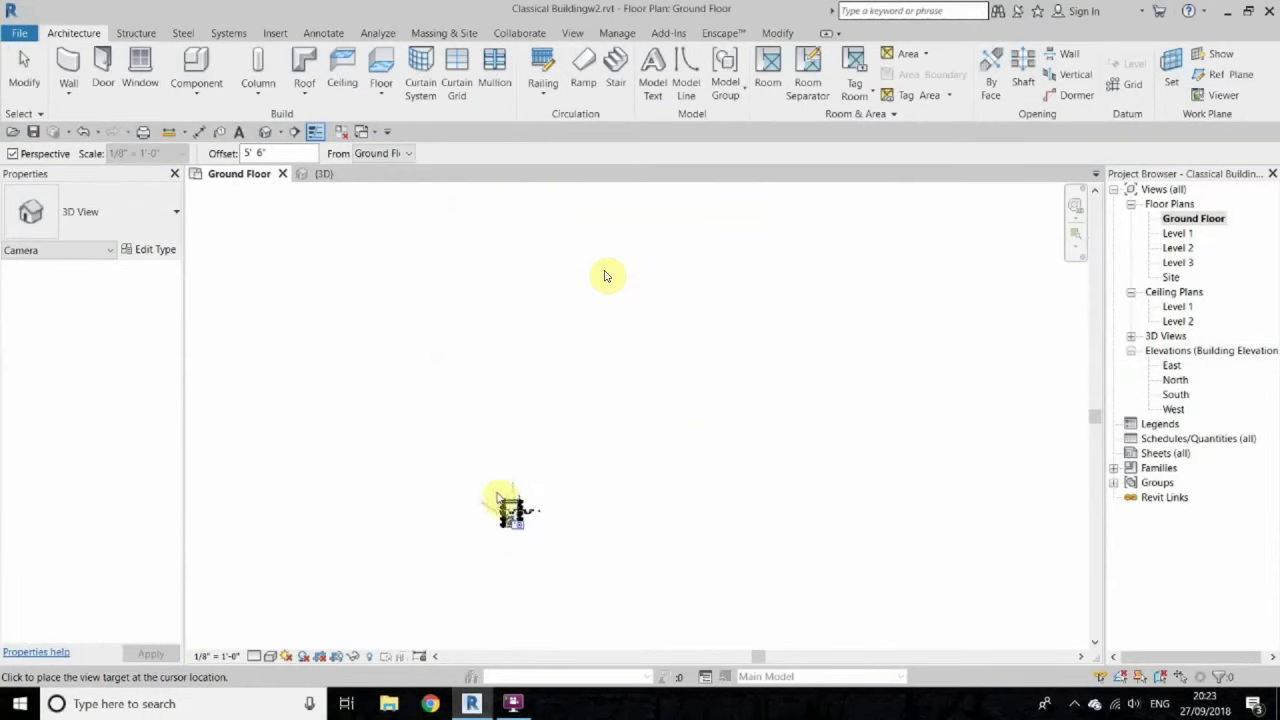
middle_click_drag(409, 291, 389, 252)
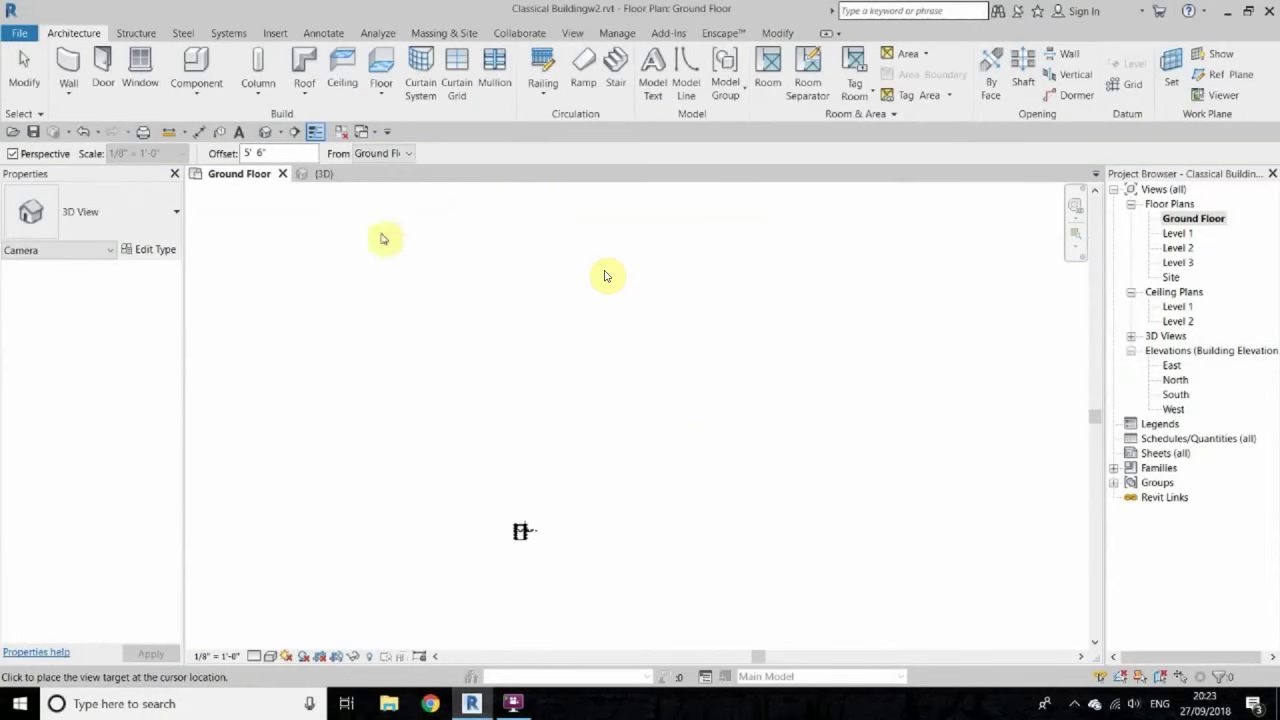
left_click(391, 219)
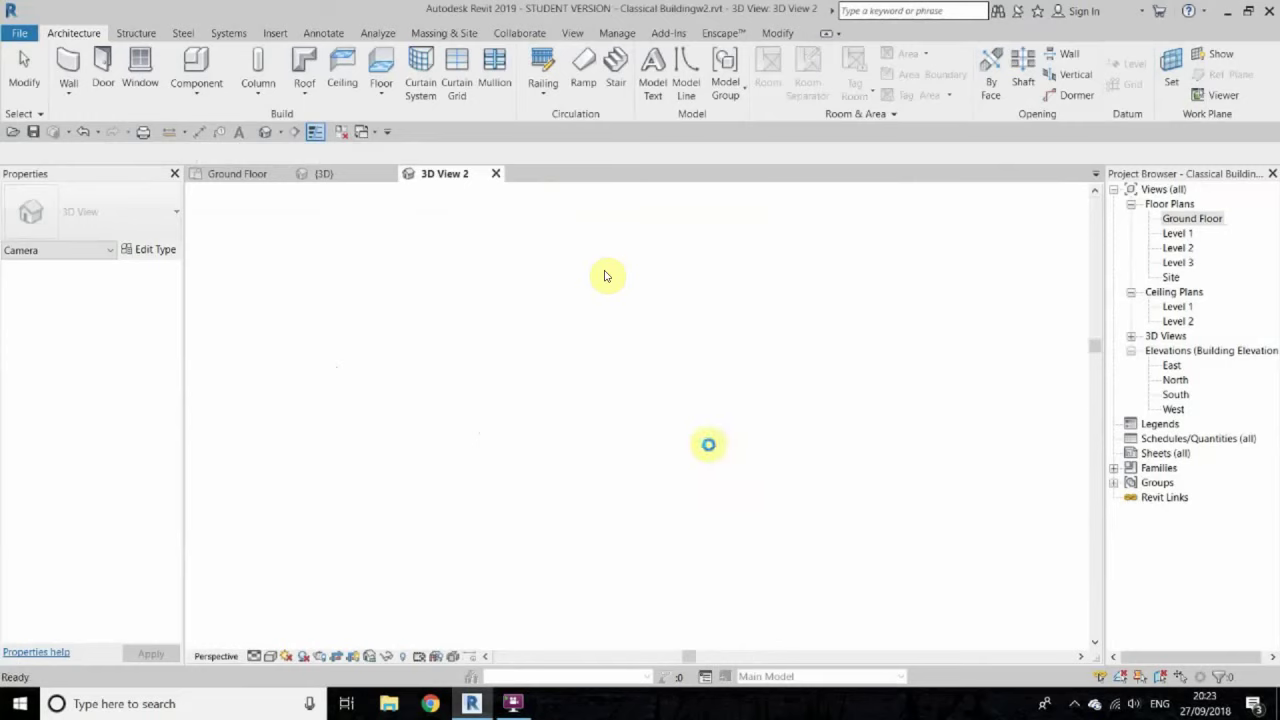
Step: Widen the camera view's crop boundary to frame the house among the trees
left_click(440, 420)
left_click(505, 452)
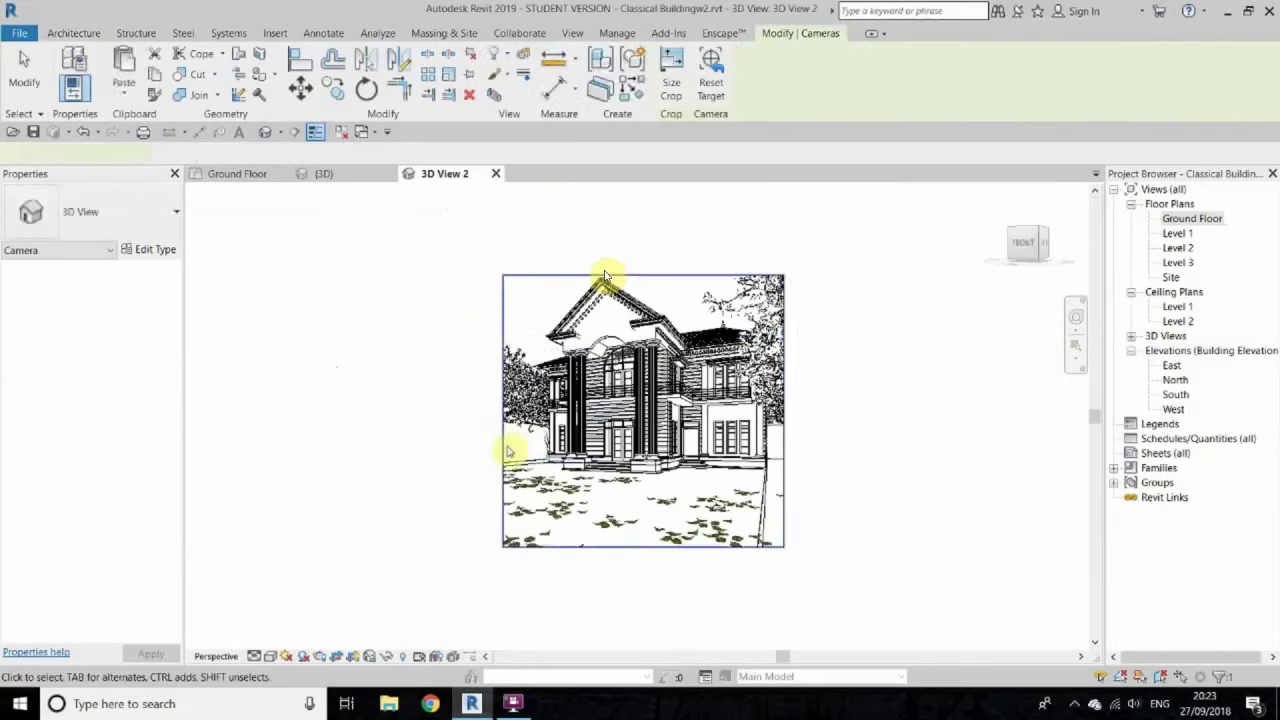
left_click_drag(783, 412, 782, 412)
left_click(786, 442)
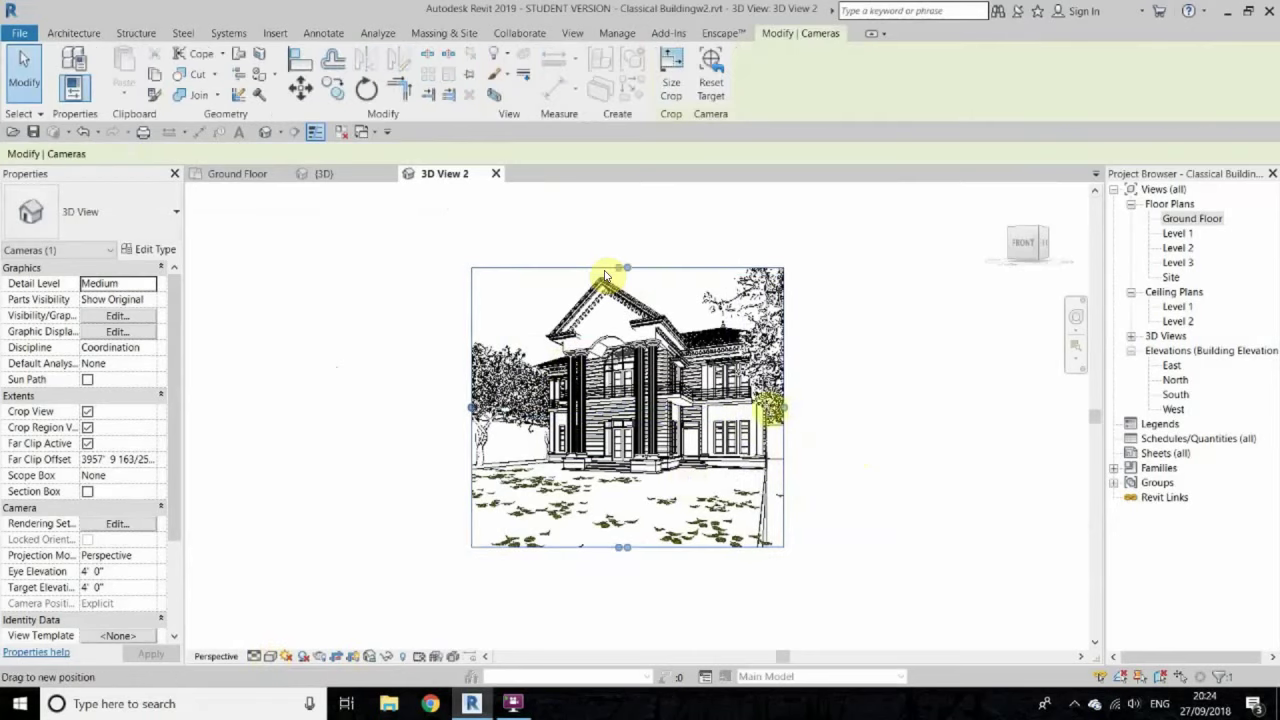
left_click_drag(772, 410, 759, 410)
left_click(409, 478)
Step: Set the camera eye and target elevations to 7' 0" and deselect the crop region
scroll(145, 507, "down", 2)
type("7")
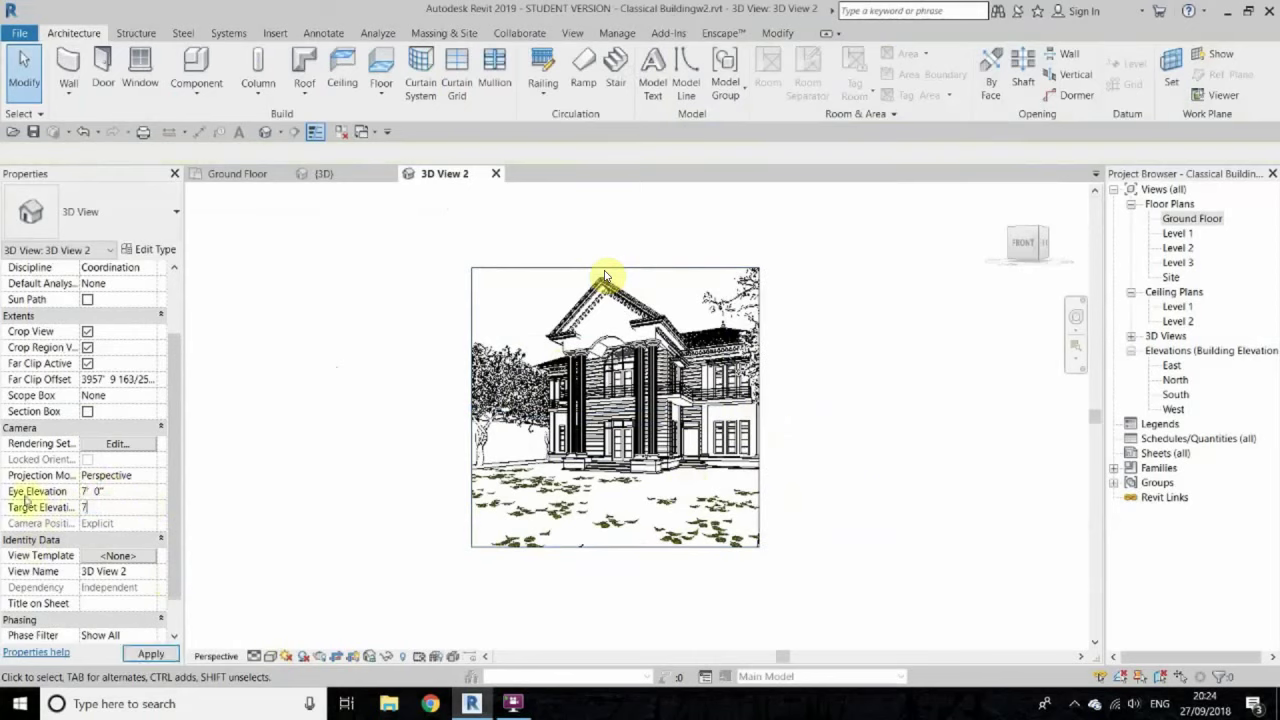
key("Return")
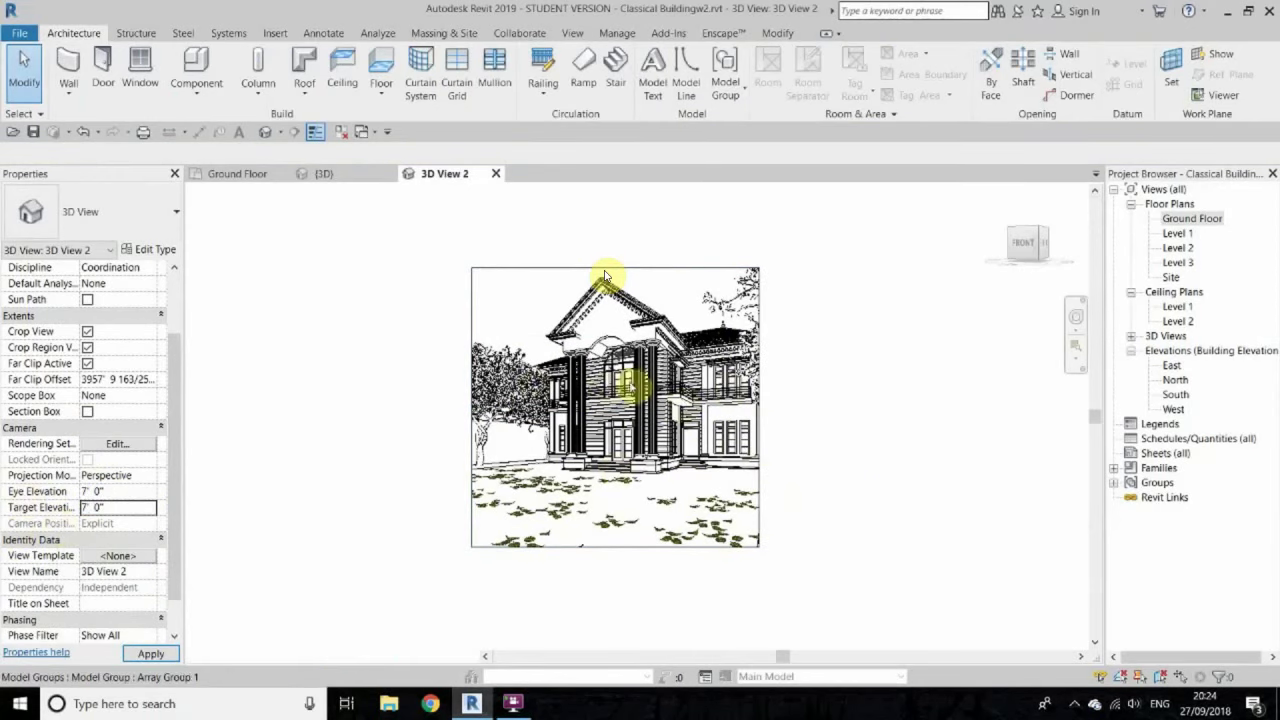
left_click(638, 475)
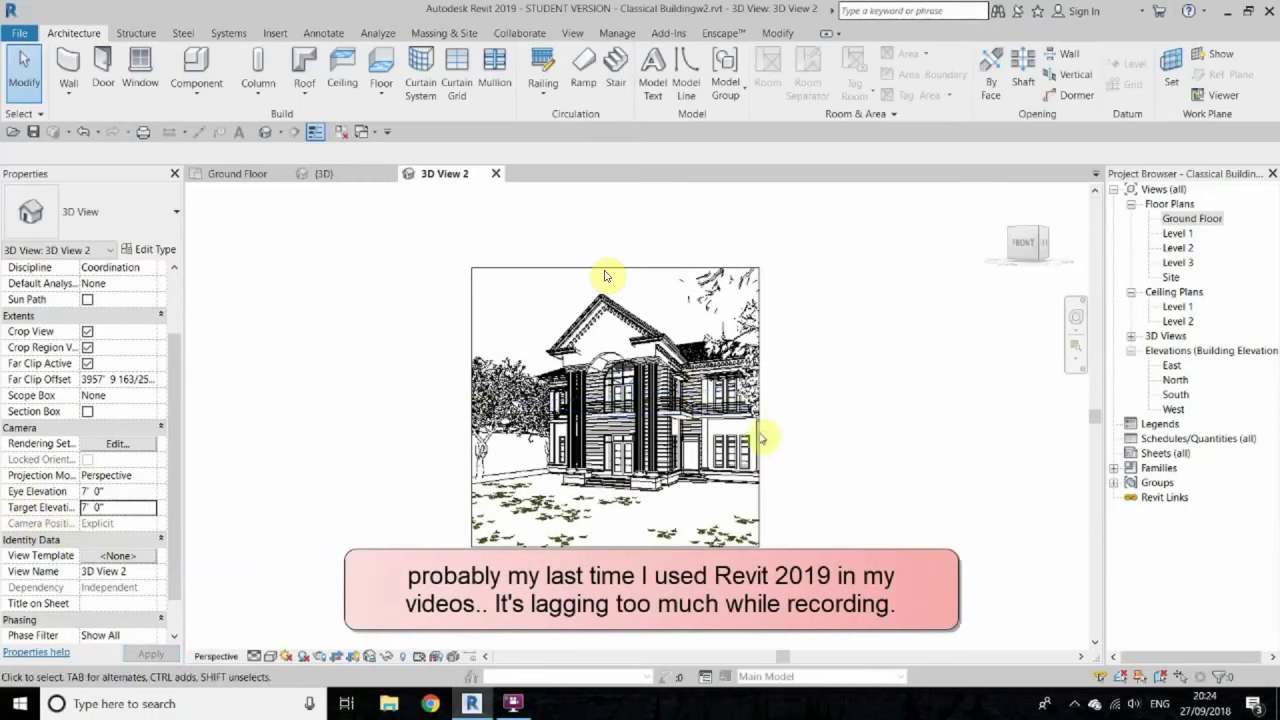
left_click(759, 415)
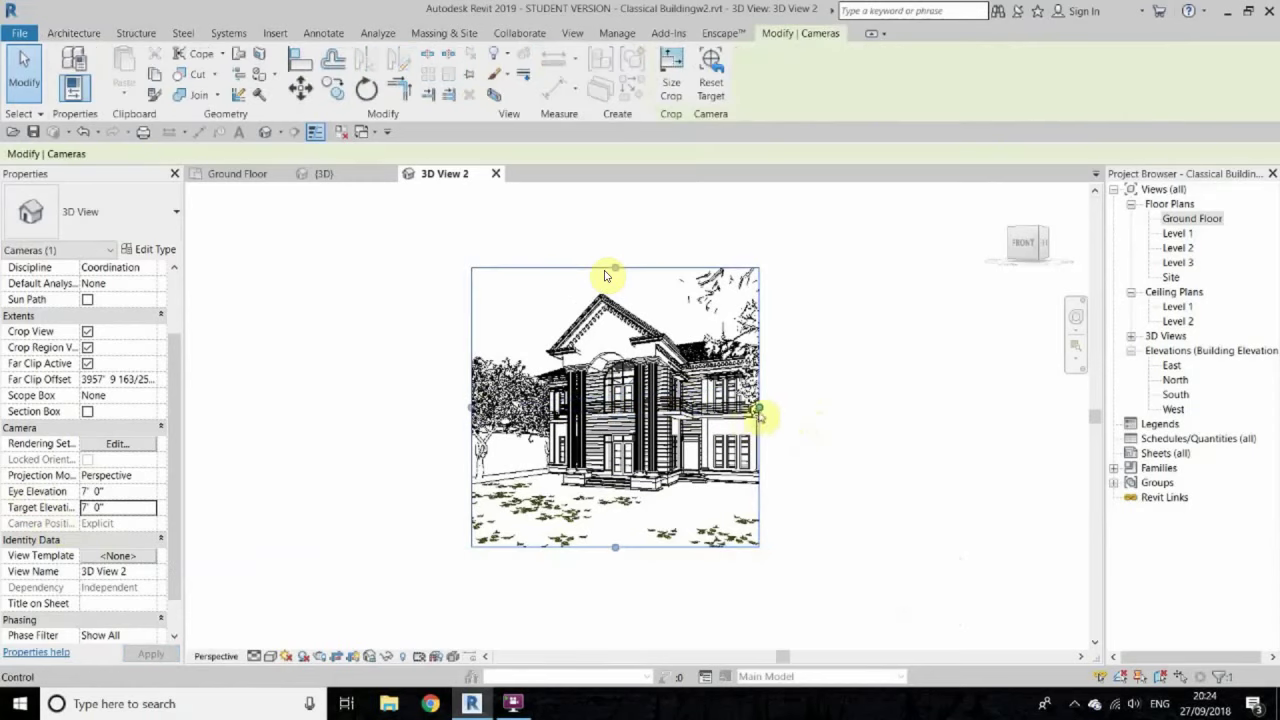
left_click(837, 410)
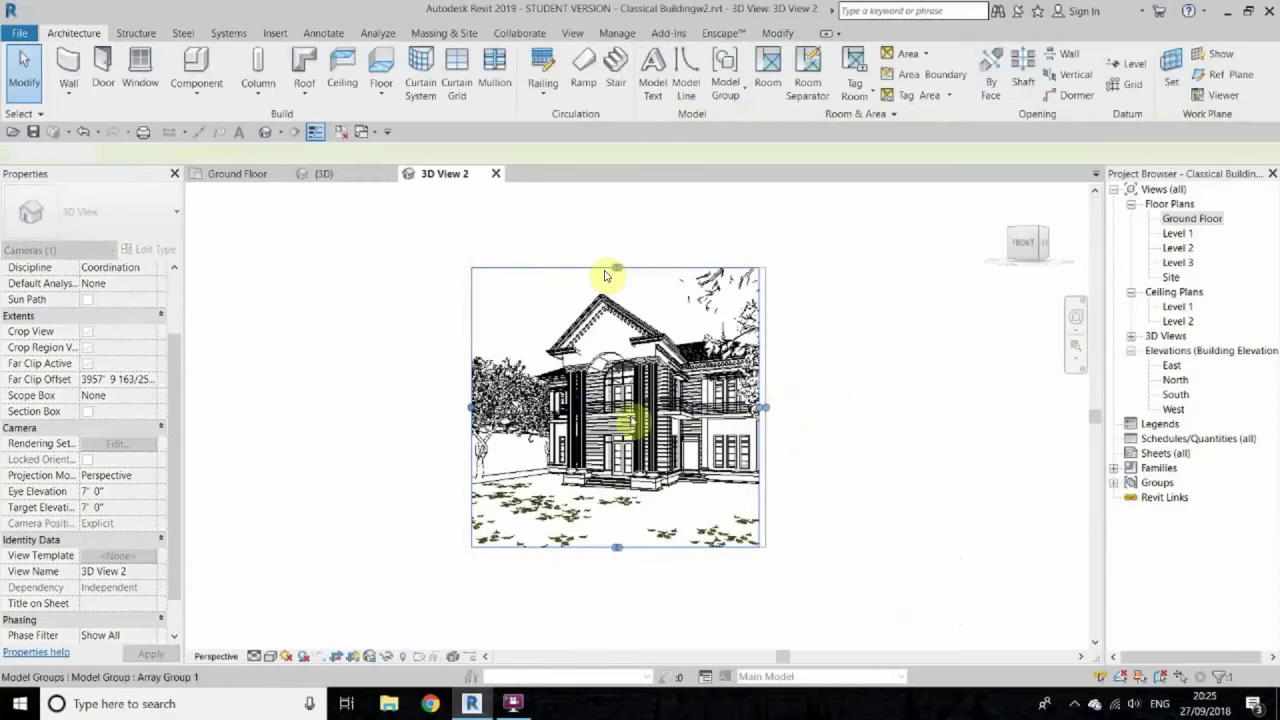
Step: On the Ground Floor plan, place a FORTUNER car component by the entrance, then open 3D View 2
double_click(1190, 219)
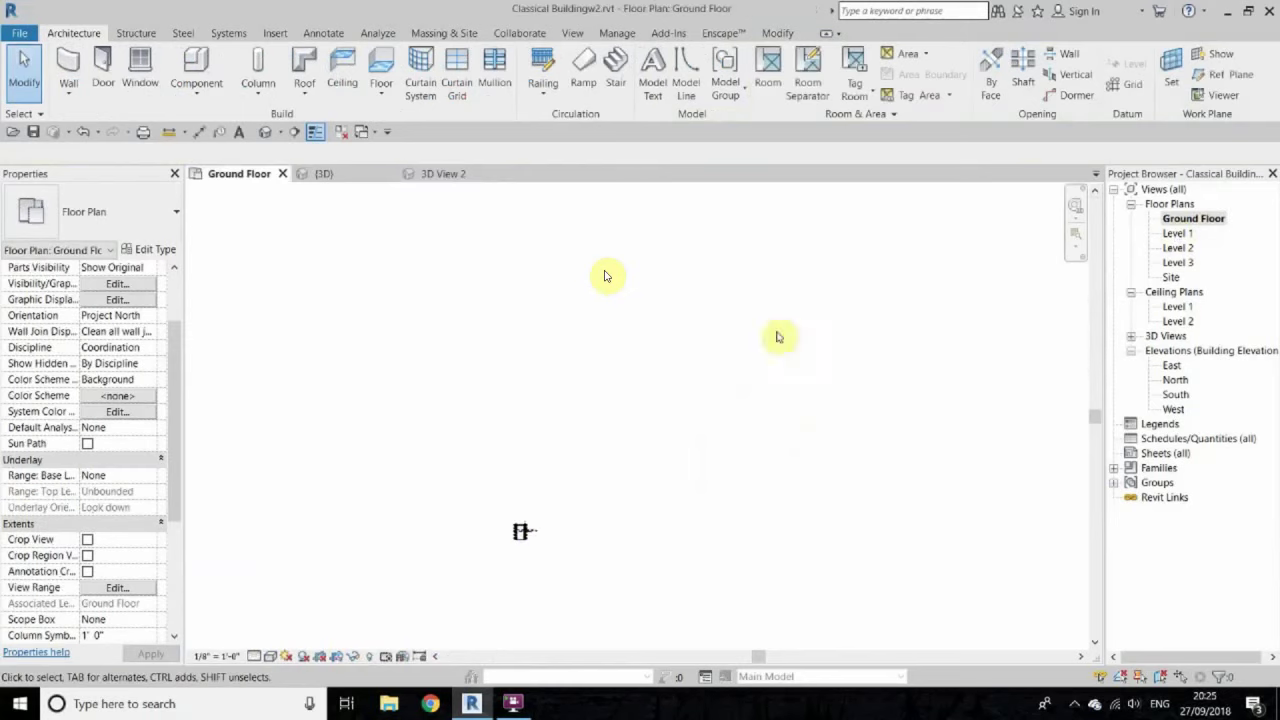
left_click(196, 70)
left_click(100, 212)
left_click(58, 580)
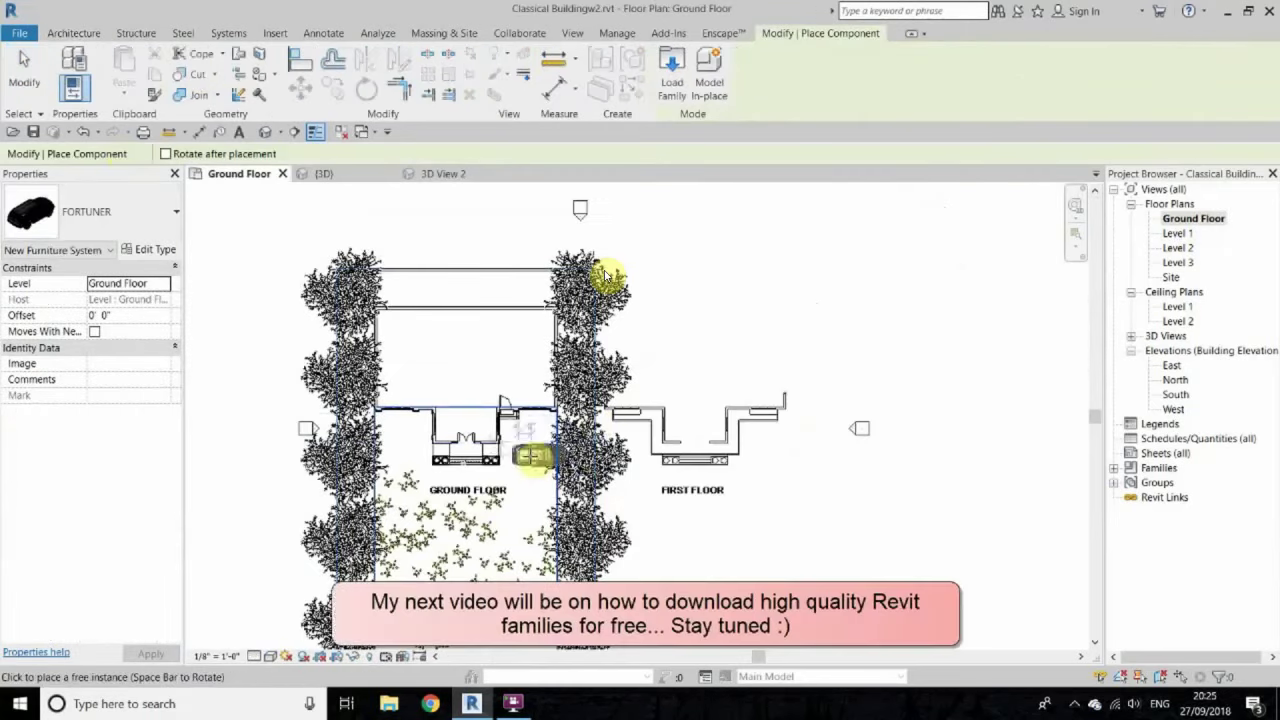
left_click(1131, 336)
double_click(1185, 365)
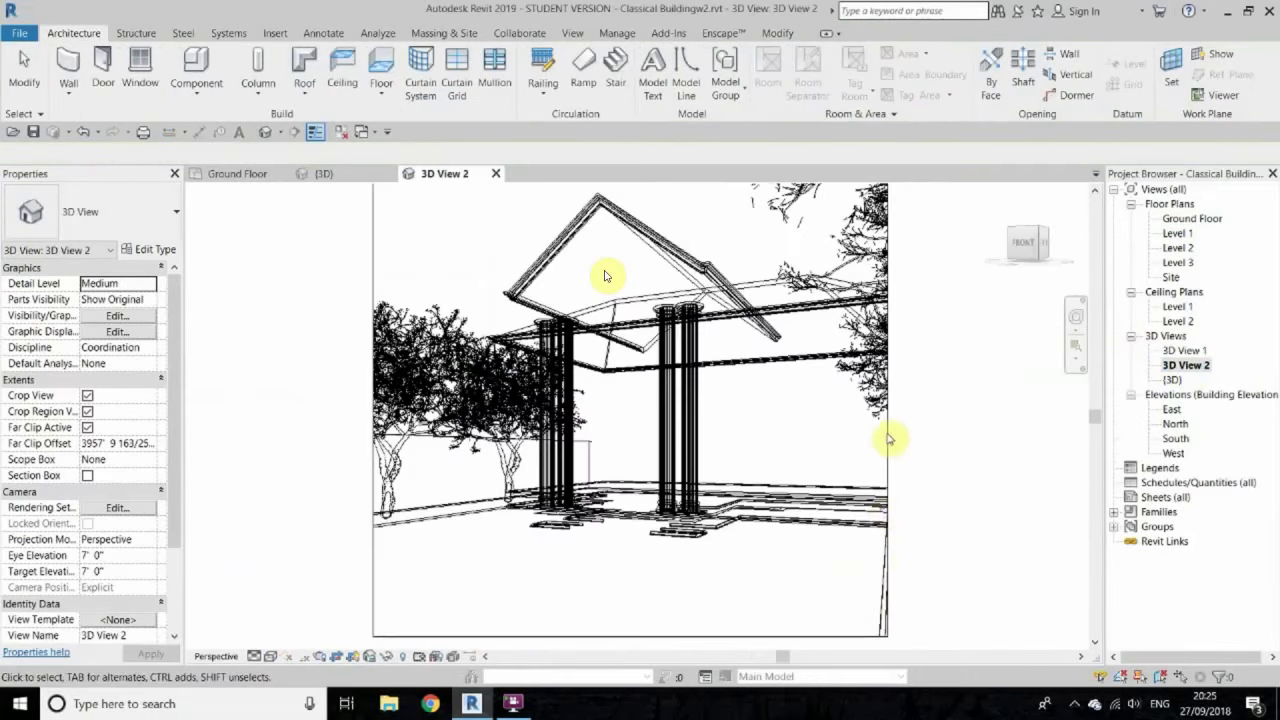
Step: Set rendering to High quality, 600 DPI printer resolution, with cloud sky.jpg as the image background
key("r")
key("r")
left_click(226, 147)
left_click(152, 182)
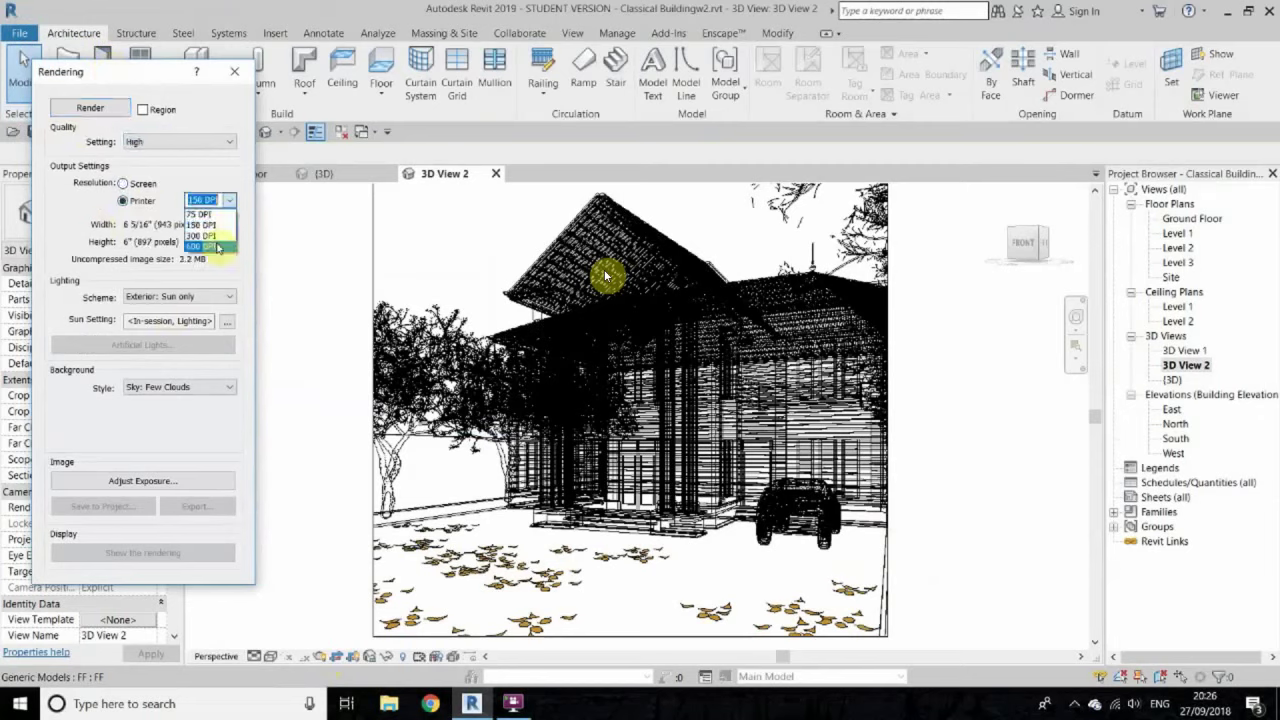
left_click(229, 297)
left_click(158, 311)
left_click(200, 387)
left_click(200, 471)
left_click(376, 211)
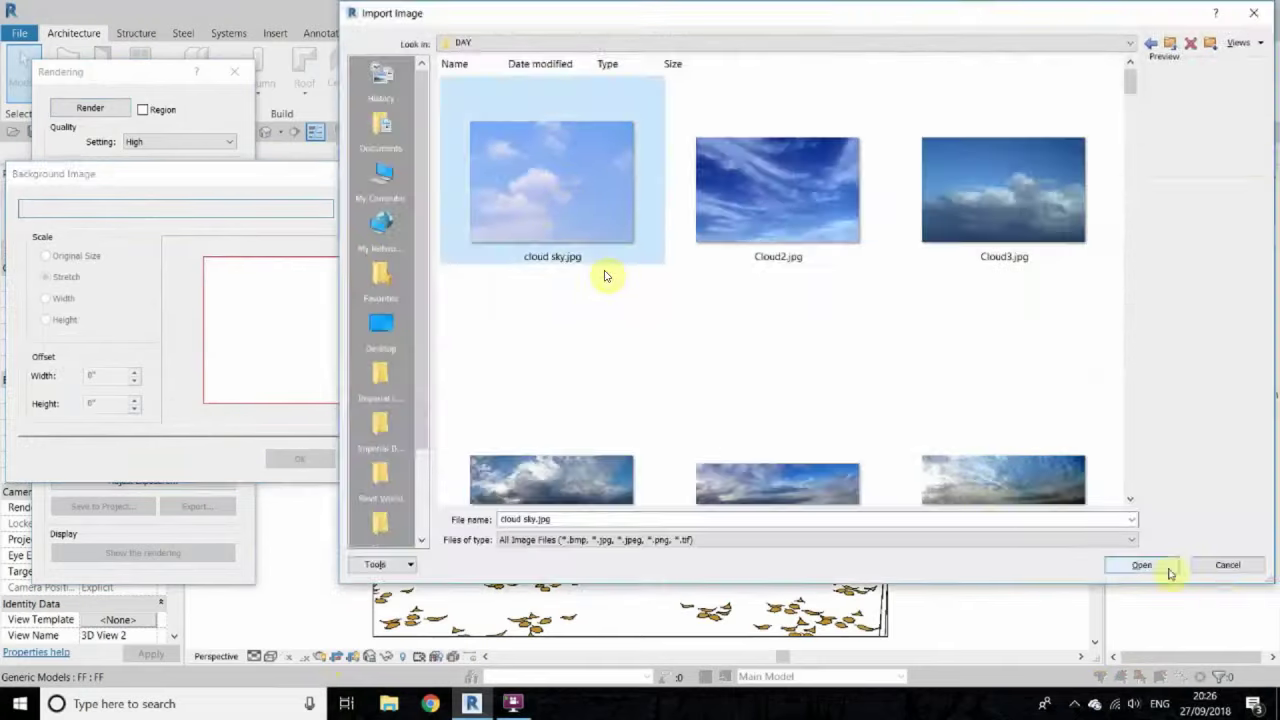
double_click(557, 170)
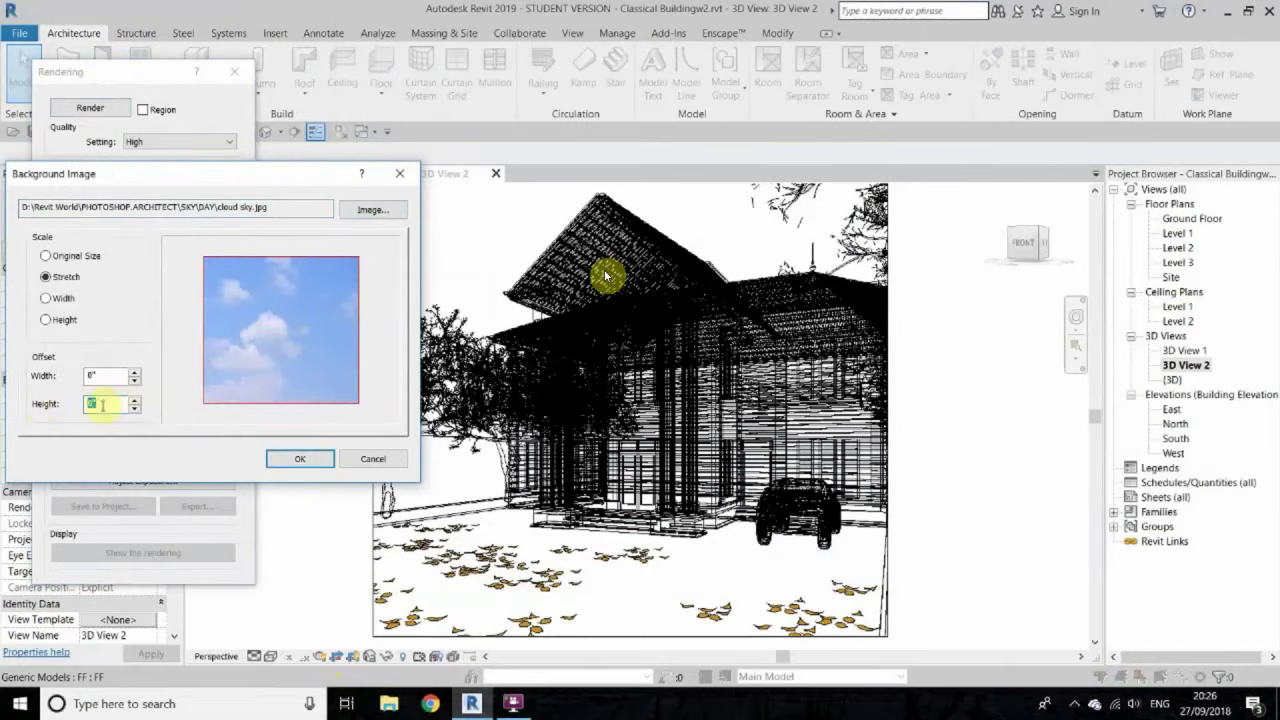
left_click(113, 403)
type("1/2")
left_click(296, 461)
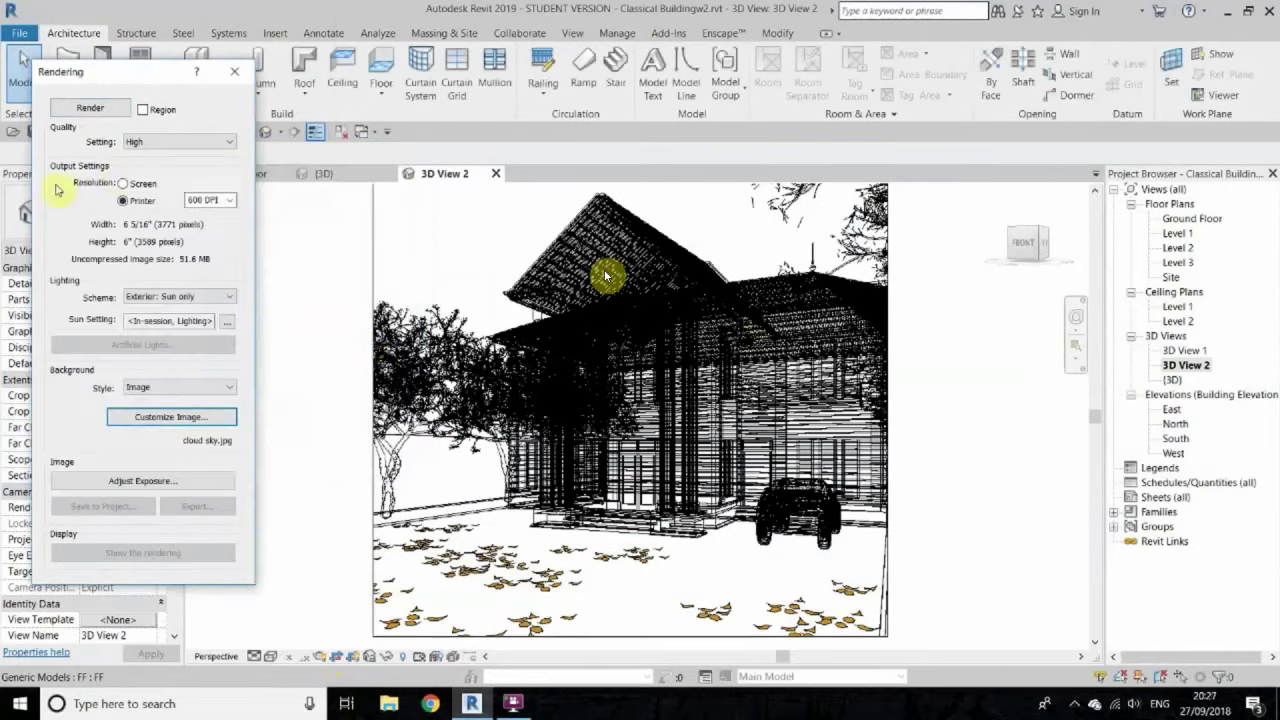
Step: Start a trial render of 3D View 2, then stop it and close the settings
left_click(92, 111)
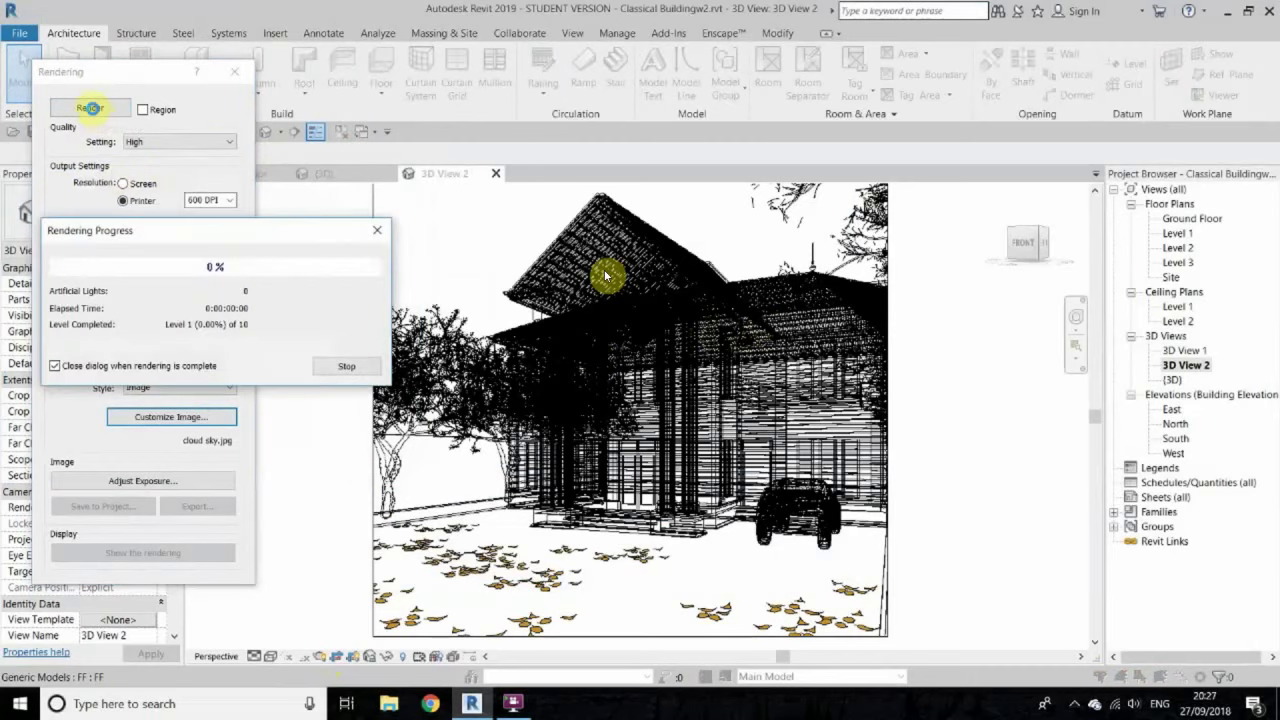
key("Escape")
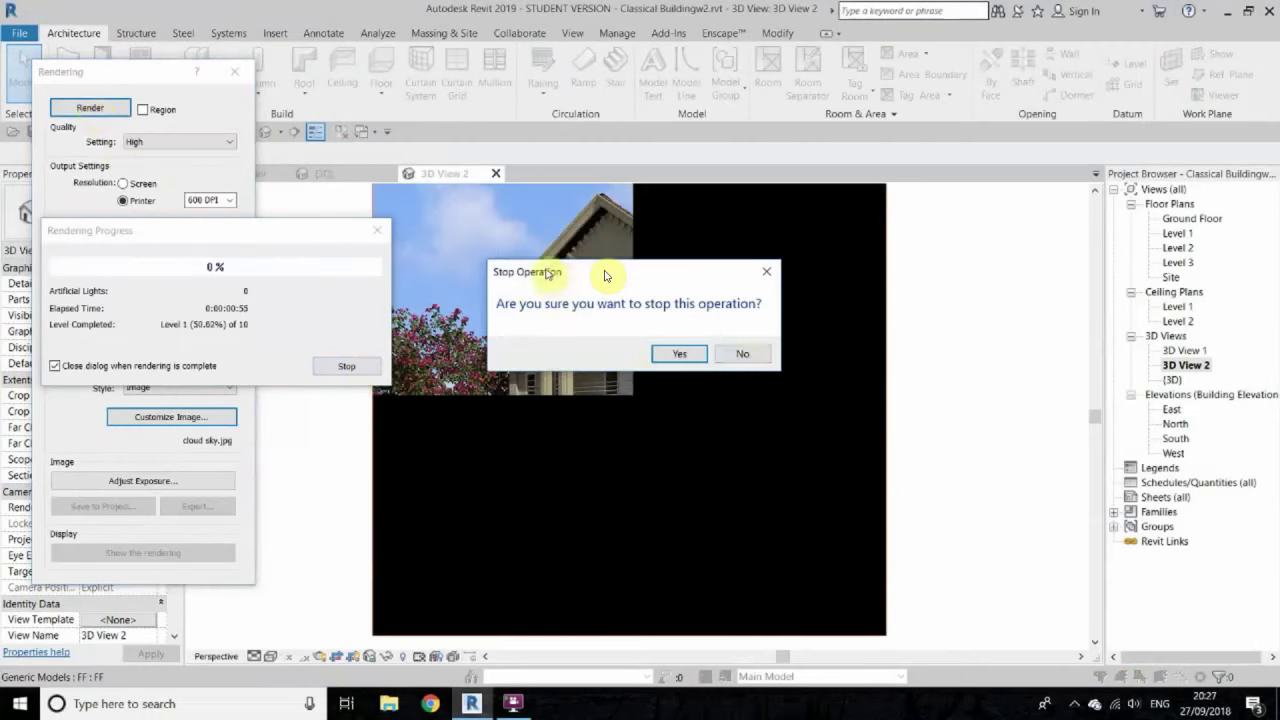
left_click(743, 357)
key("Escape")
key("Return")
left_click(234, 72)
Step: Switch the view's visual style to Hidden Line
scroll(400, 230, "up", 5)
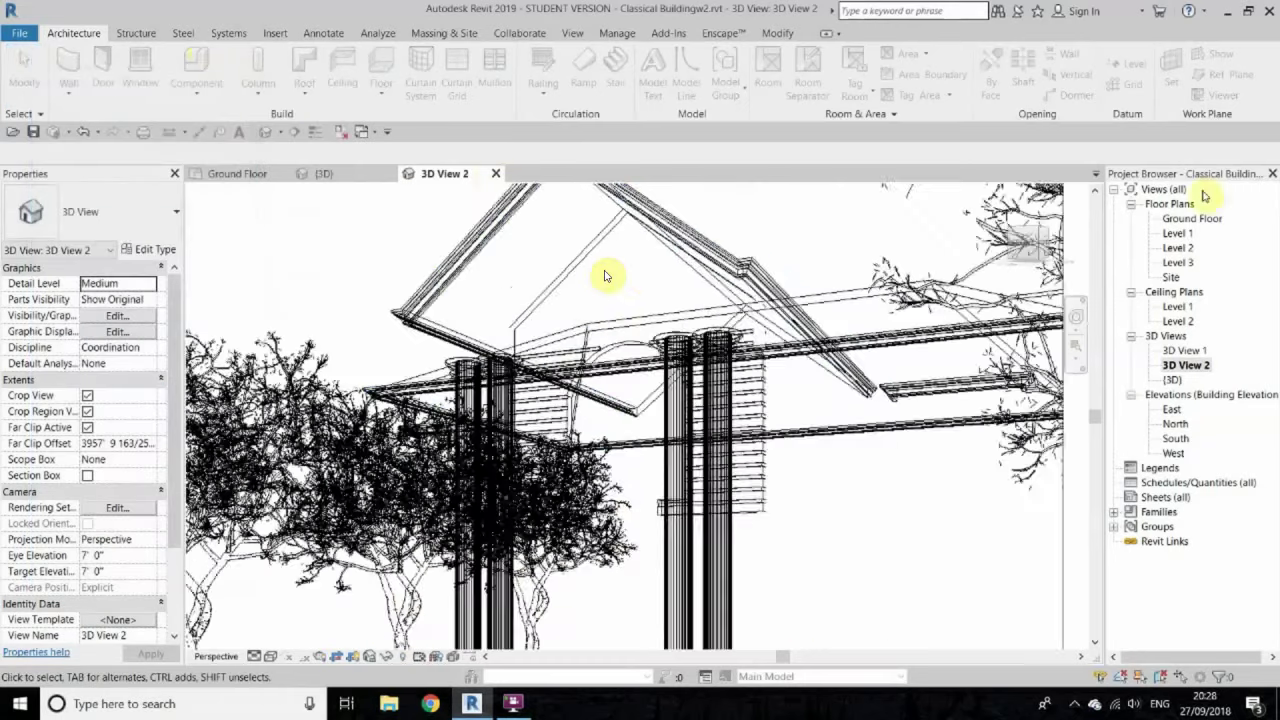
scroll(414, 271, "up", 3)
left_click(290, 657)
left_click(300, 571)
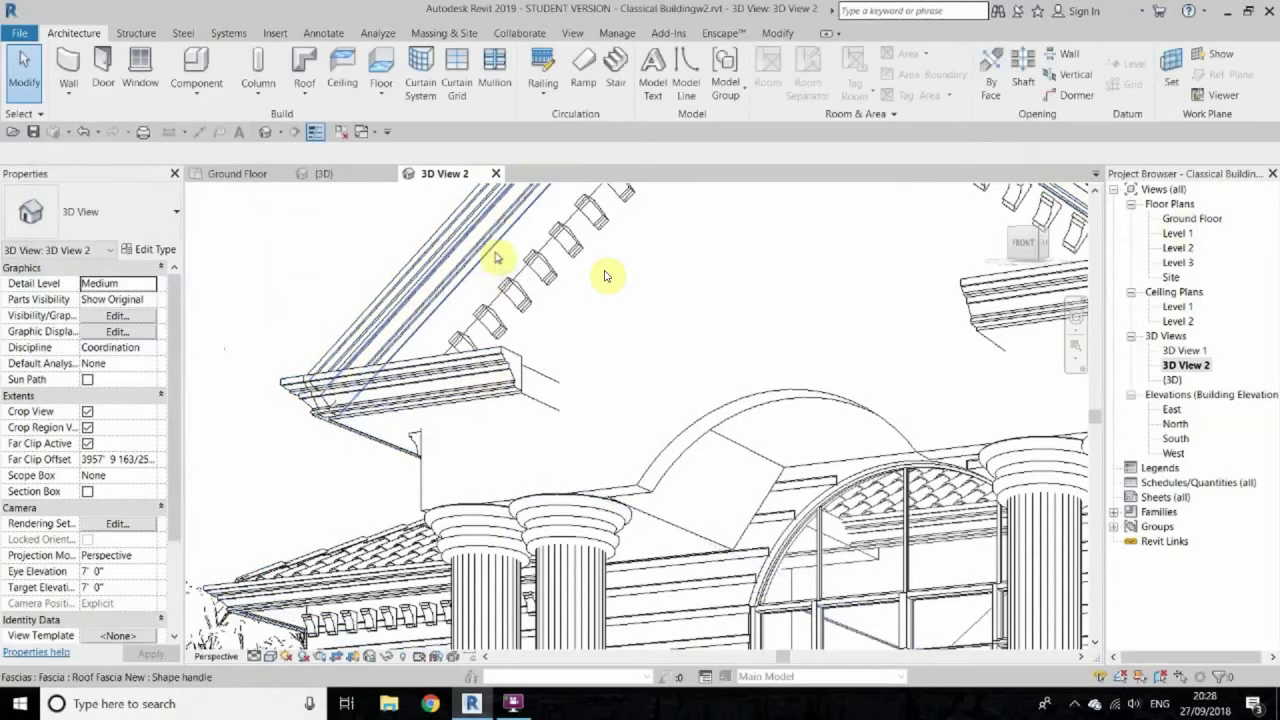
Step: Hide the roof tiles in the Level 3 view, close the roof properties, and open 3D View 2
left_click(605, 276)
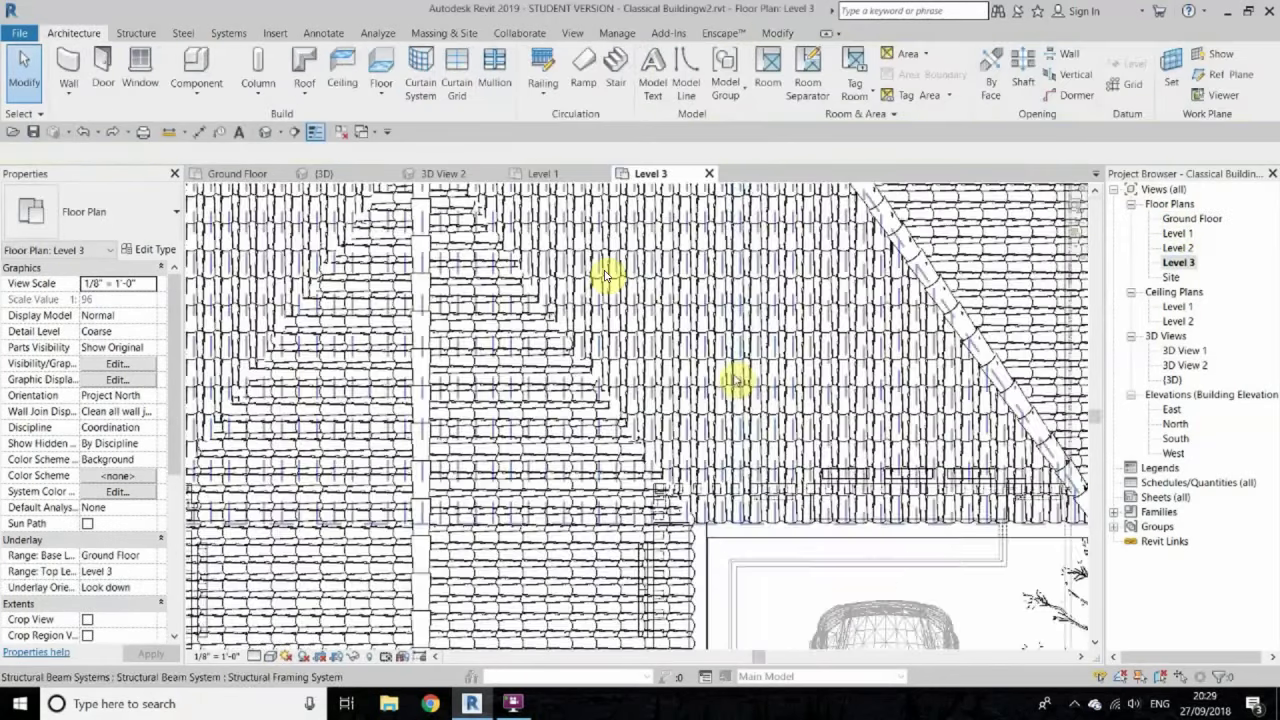
right_click(737, 372)
key("Escape")
key("Escape")
right_click(778, 368)
left_click(895, 435)
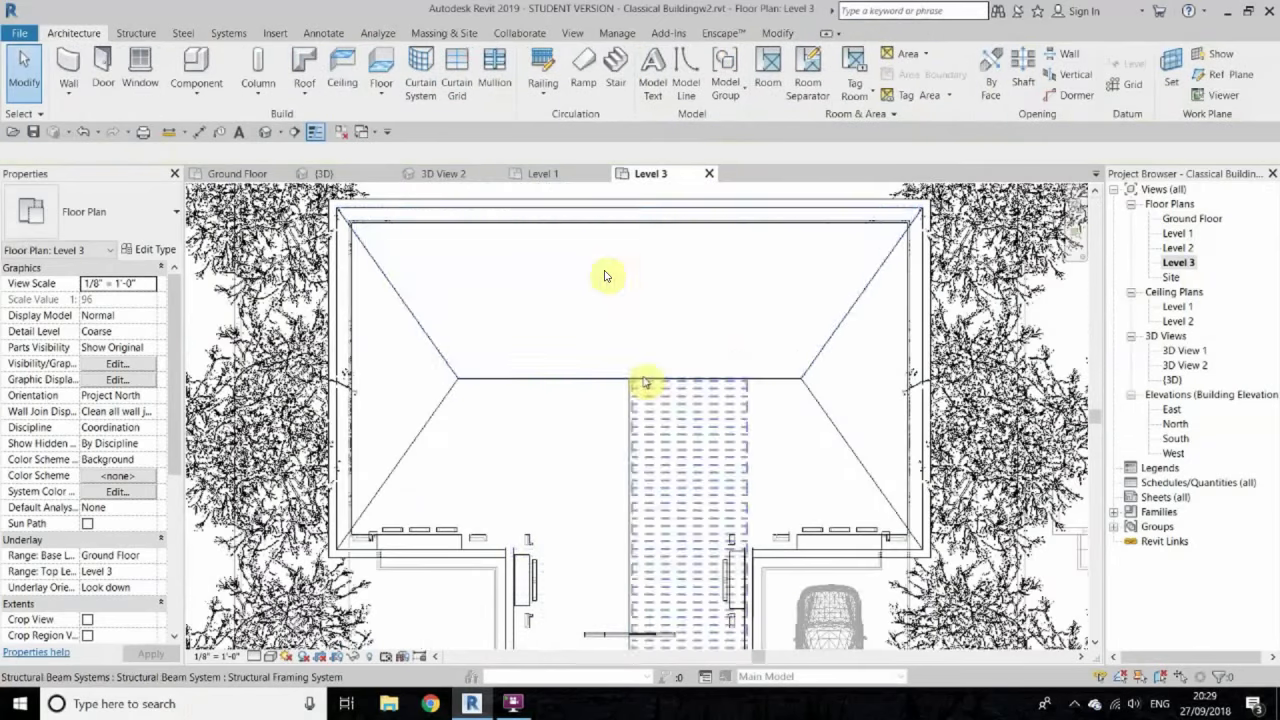
left_click(648, 381)
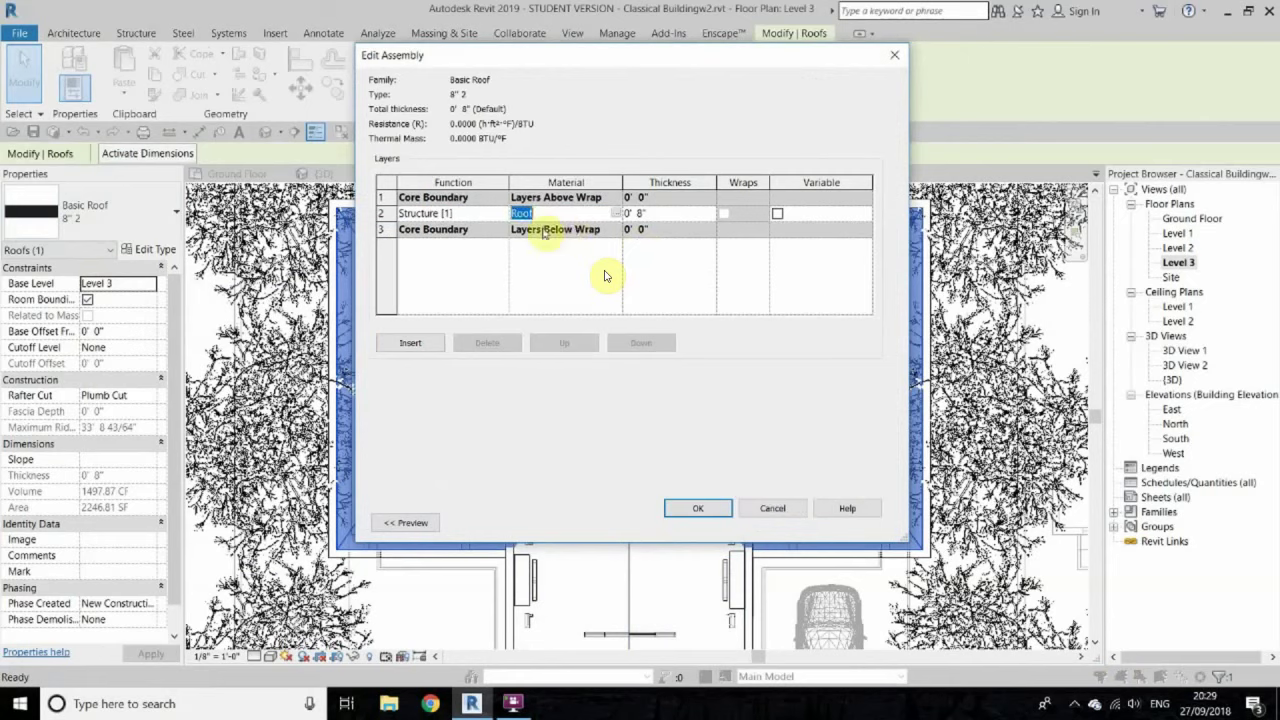
left_click(698, 508)
left_click(714, 523)
double_click(1185, 365)
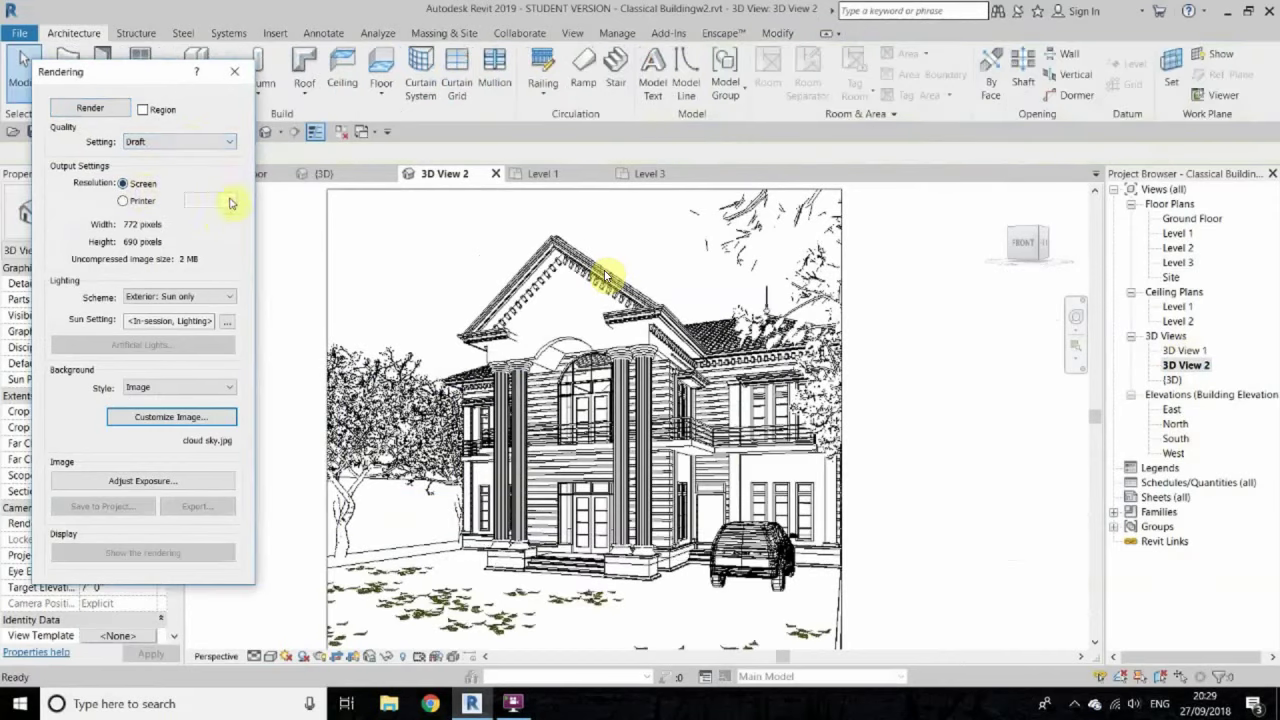
Step: Run a Draft test render, restore Hidden Line style, then render 3D View 2 at High quality
left_click(90, 106)
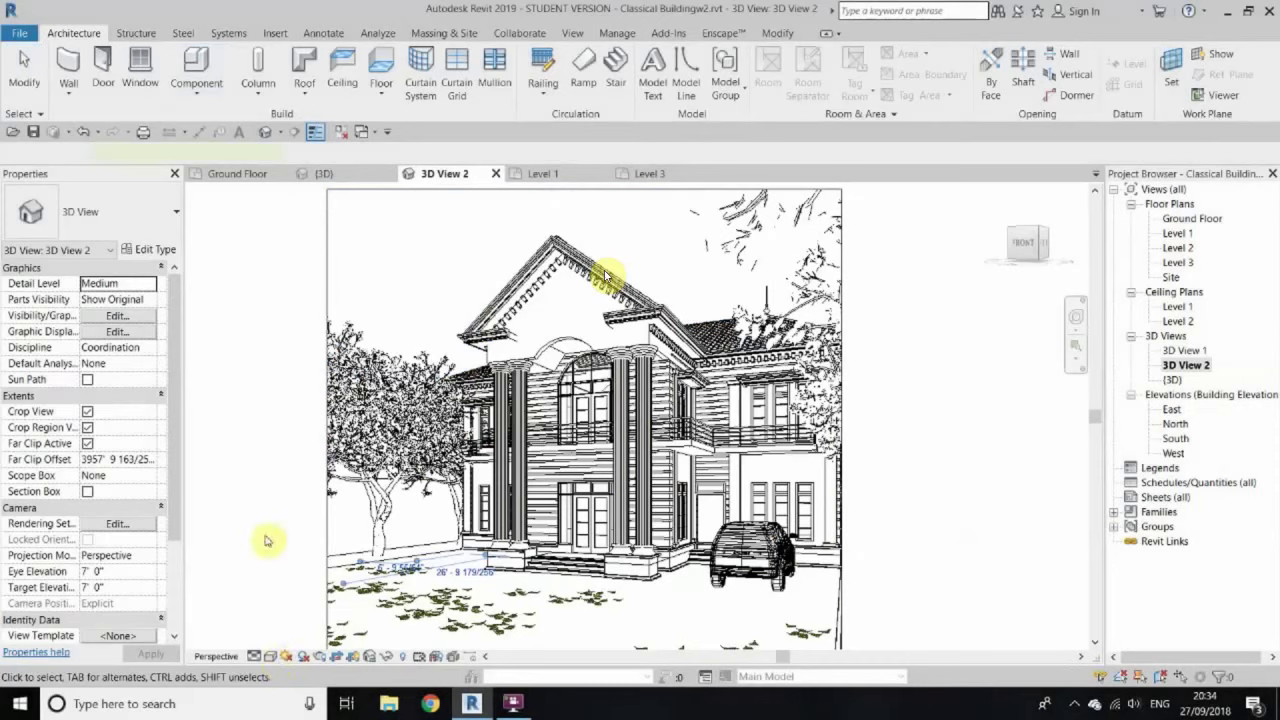
left_click(270, 656)
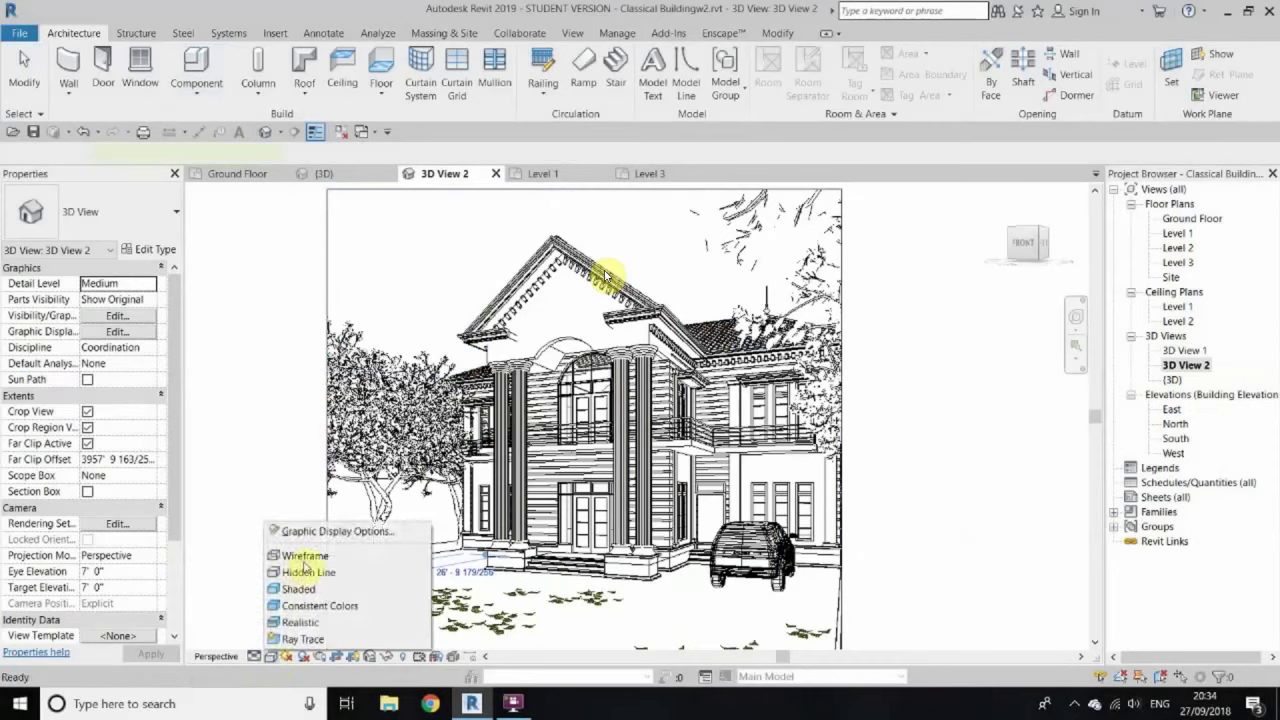
left_click(300, 566)
left_click(319, 656)
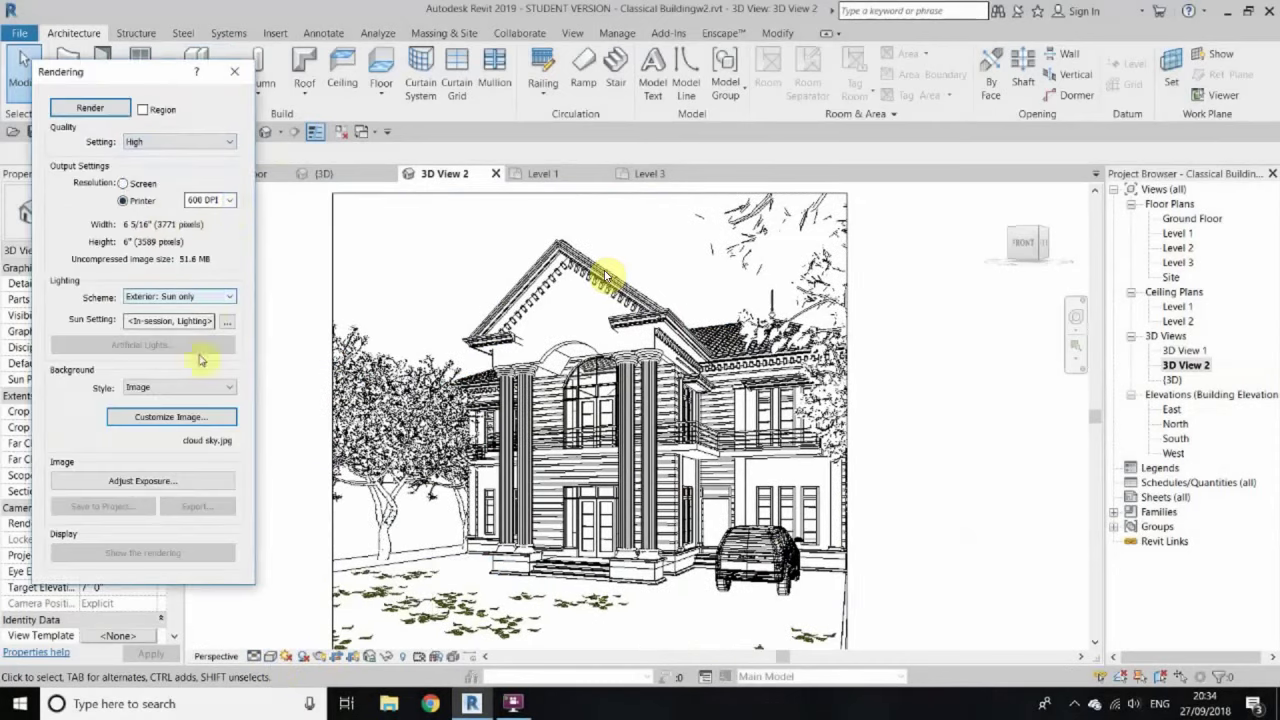
left_click(102, 109)
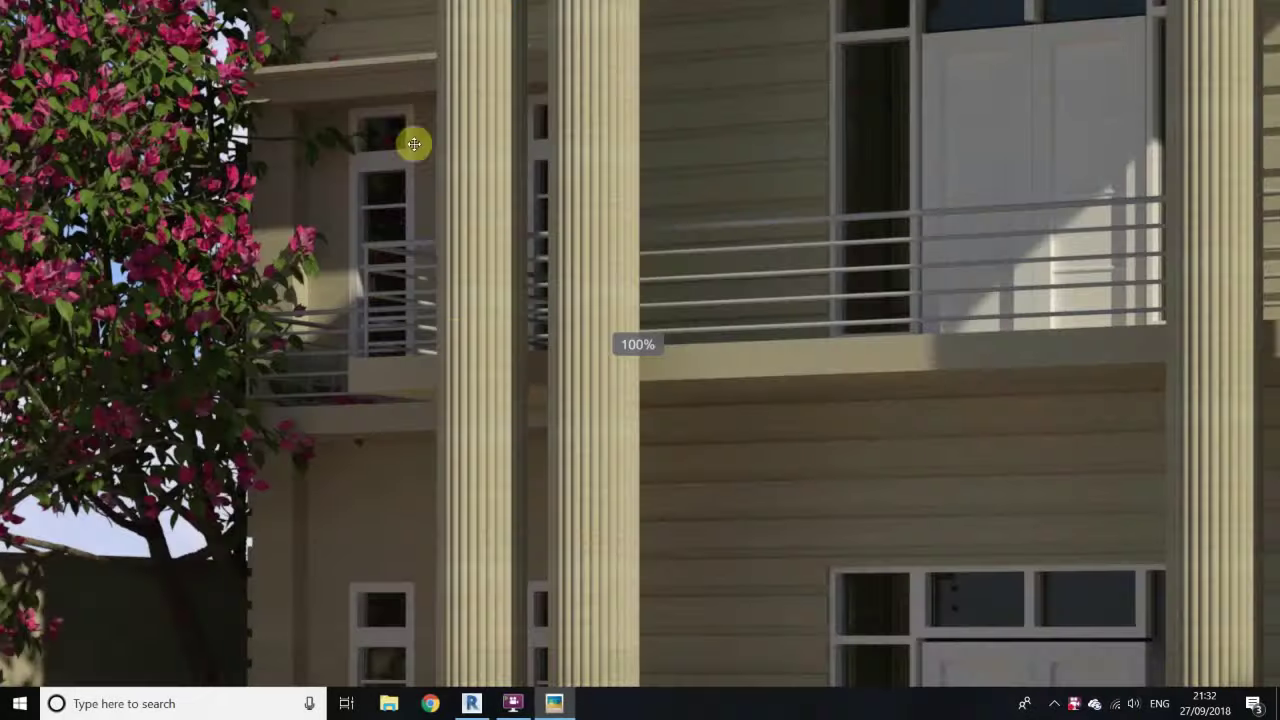
Step: Zoom and pan around 3D View 2.jpg to inspect the house front, car and driveway
scroll(485, 256, "down", 2)
scroll(526, 380, "down", 4)
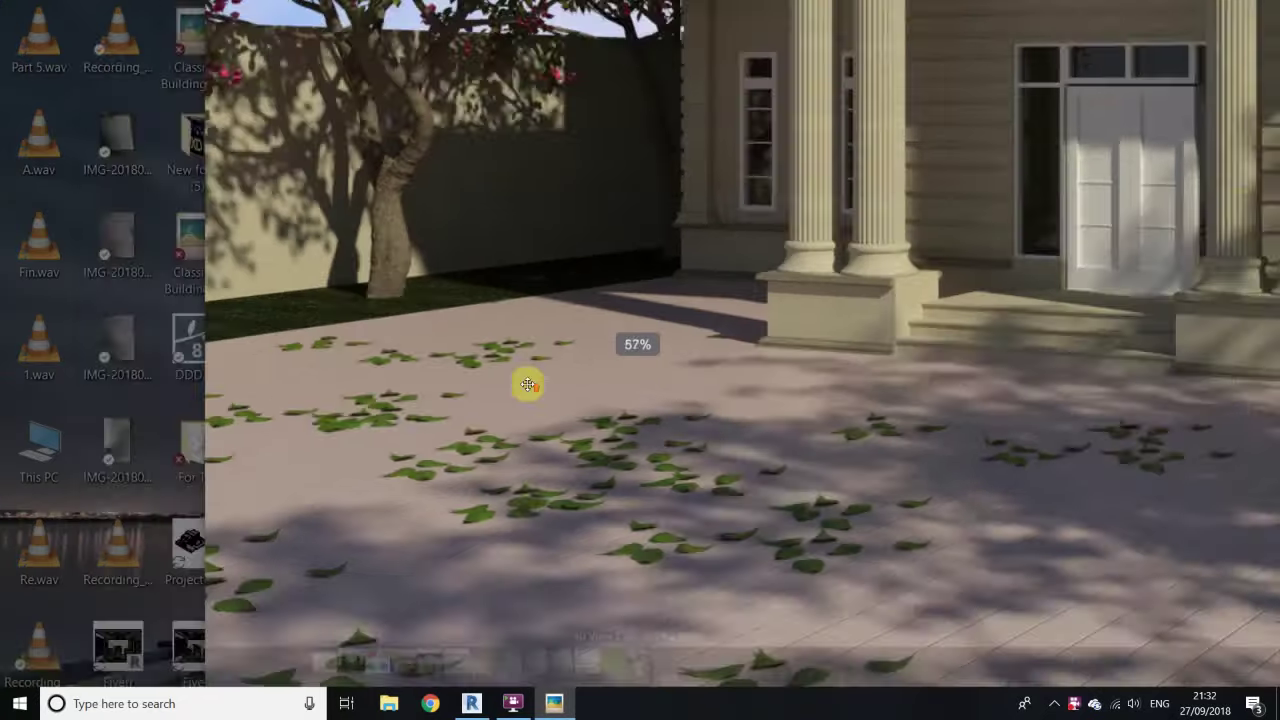
scroll(457, 314, "up", 2)
scroll(366, 452, "up", 3)
scroll(605, 427, "up", 2)
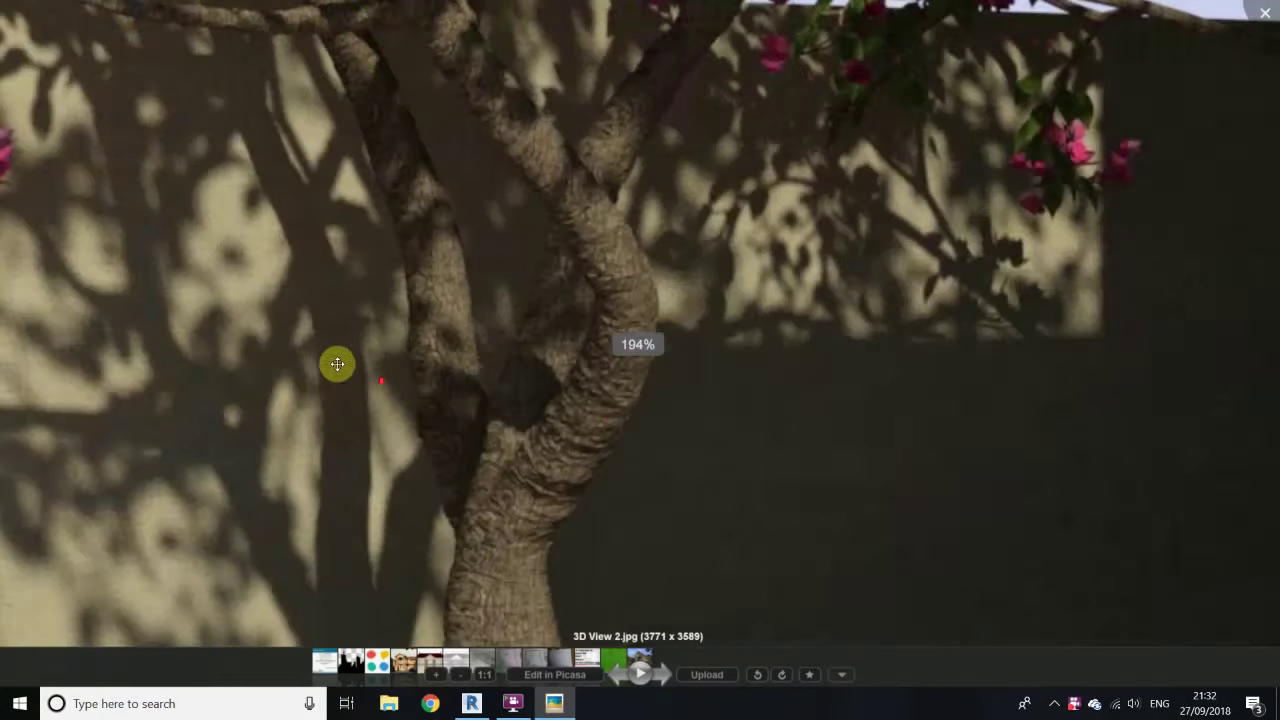
scroll(523, 317, "down", 1)
scroll(623, 297, "down", 5)
scroll(553, 163, "up", 2)
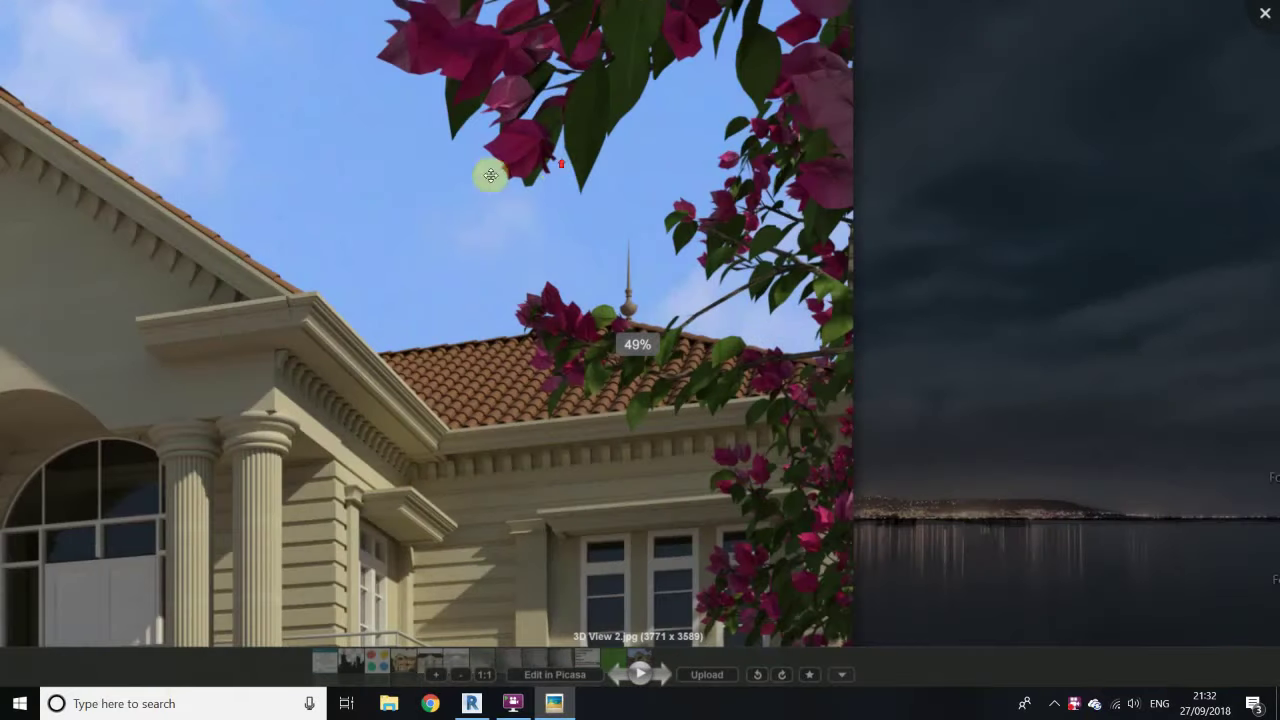
scroll(943, 451, "up", 2)
scroll(649, 277, "down", 3)
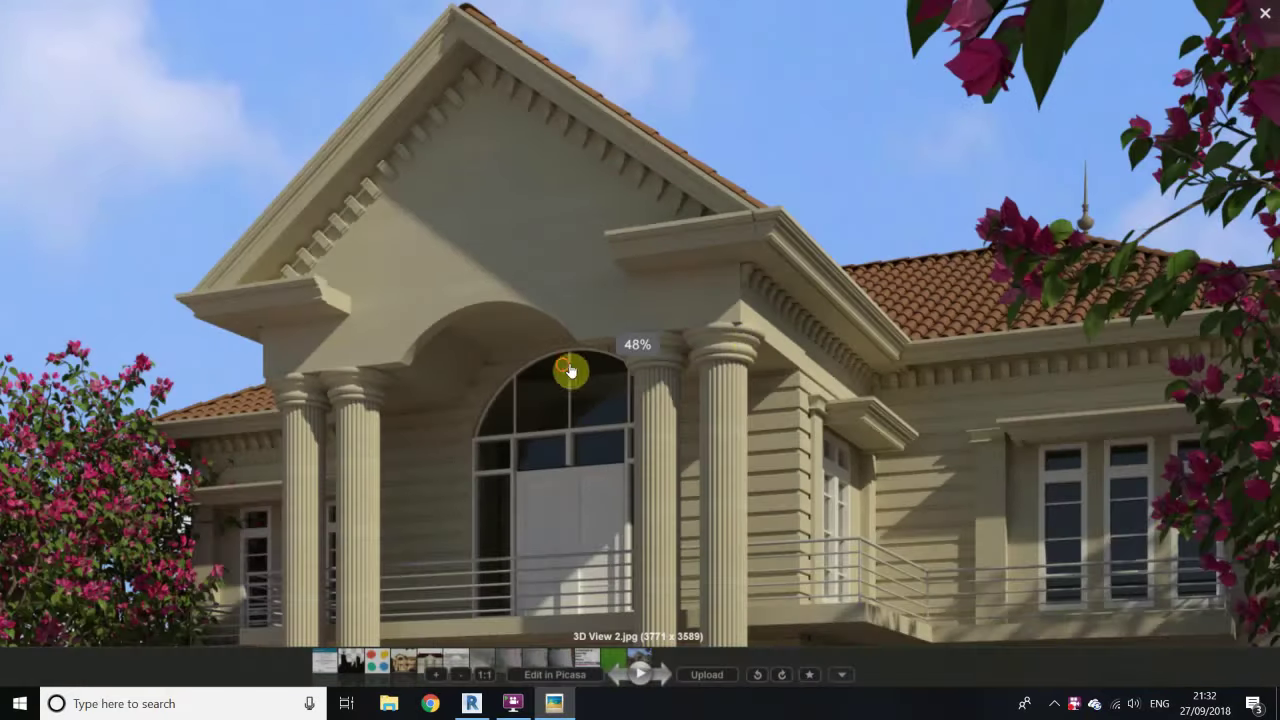
scroll(498, 436, "up", 1)
left_click_drag(863, 614, 463, 309)
scroll(866, 251, "up", 3)
scroll(443, 449, "down", 2)
left_click_drag(443, 449, 960, 169)
scroll(266, 214, "down", 3)
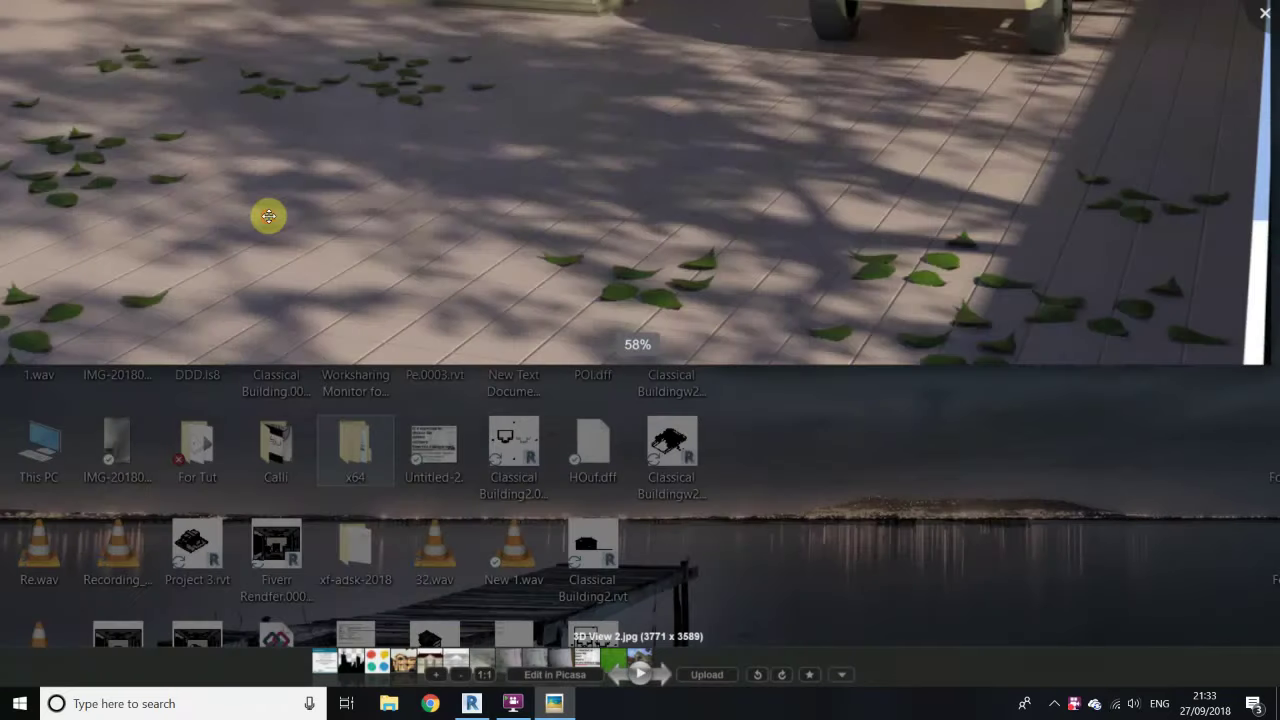
left_click_drag(266, 214, 510, 468)
scroll(510, 468, "down", 3)
scroll(563, 480, "up", 2)
scroll(671, 311, "up", 2)
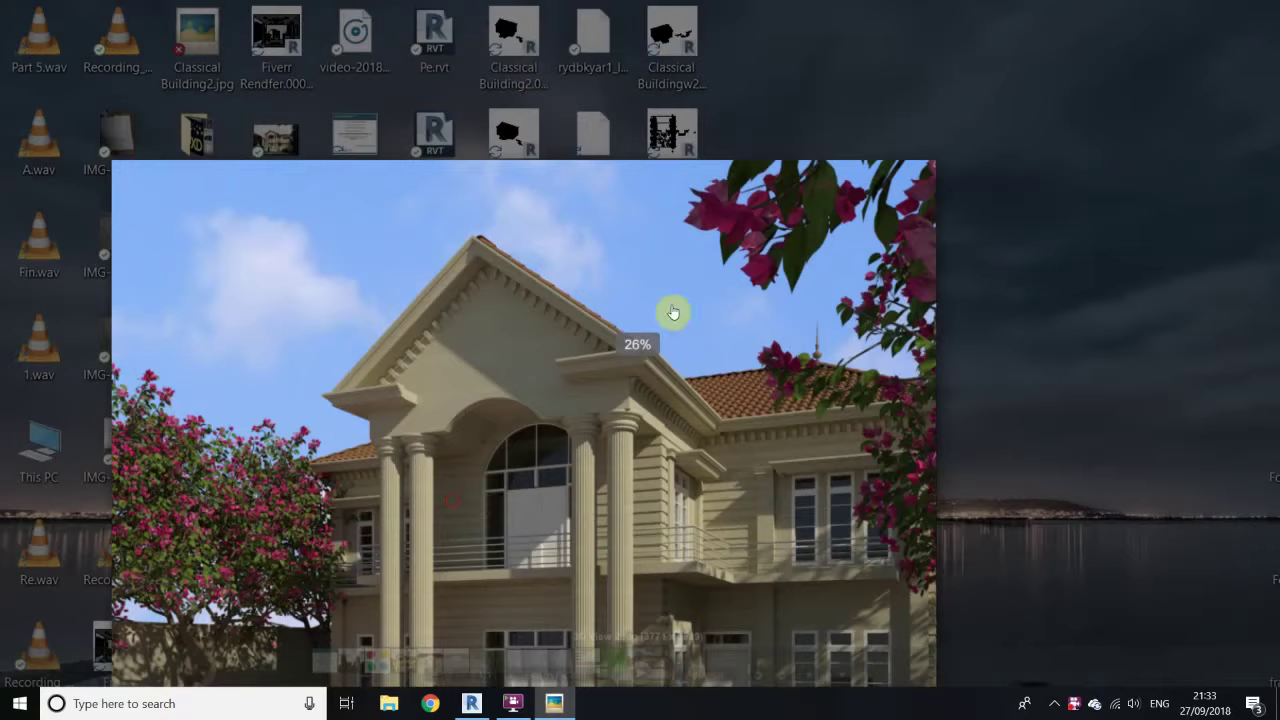
scroll(522, 422, "down", 1)
scroll(471, 280, "up", 1)
scroll(189, 180, "up", 1)
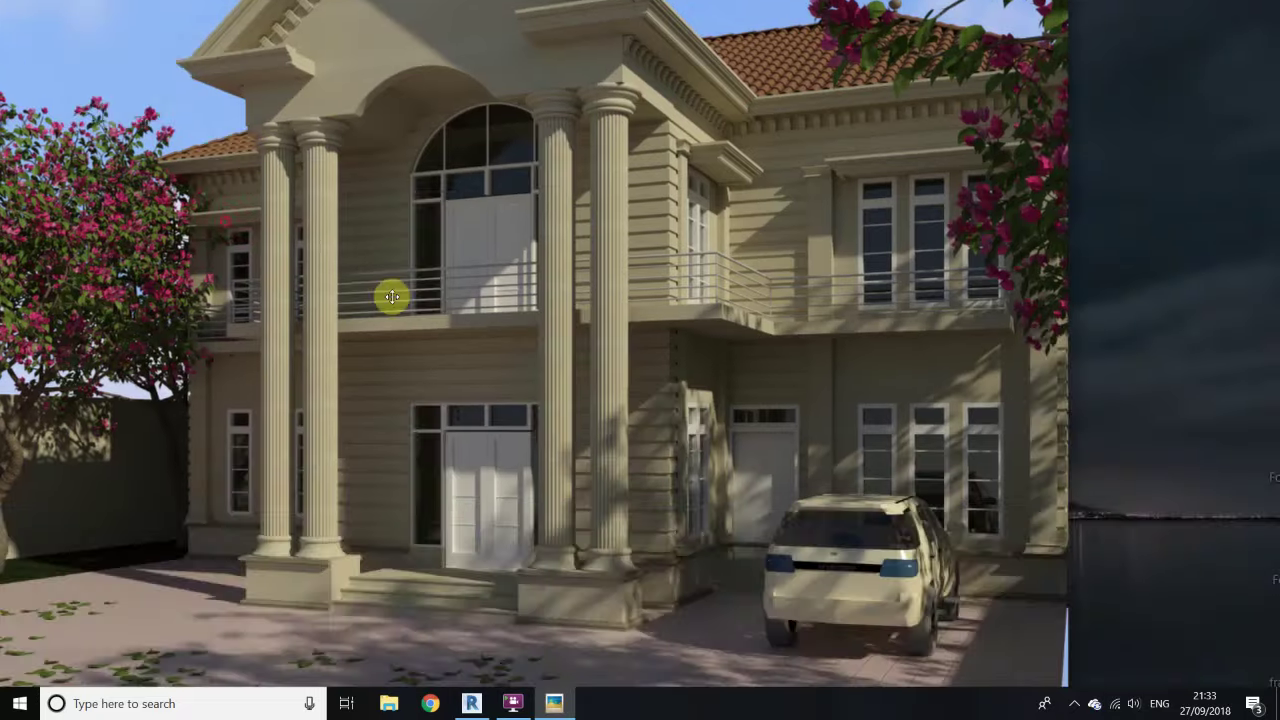
left_click_drag(391, 291, 862, 373)
scroll(862, 373, "down", 1)
scroll(623, 540, "up", 1)
scroll(417, 221, "up", 2)
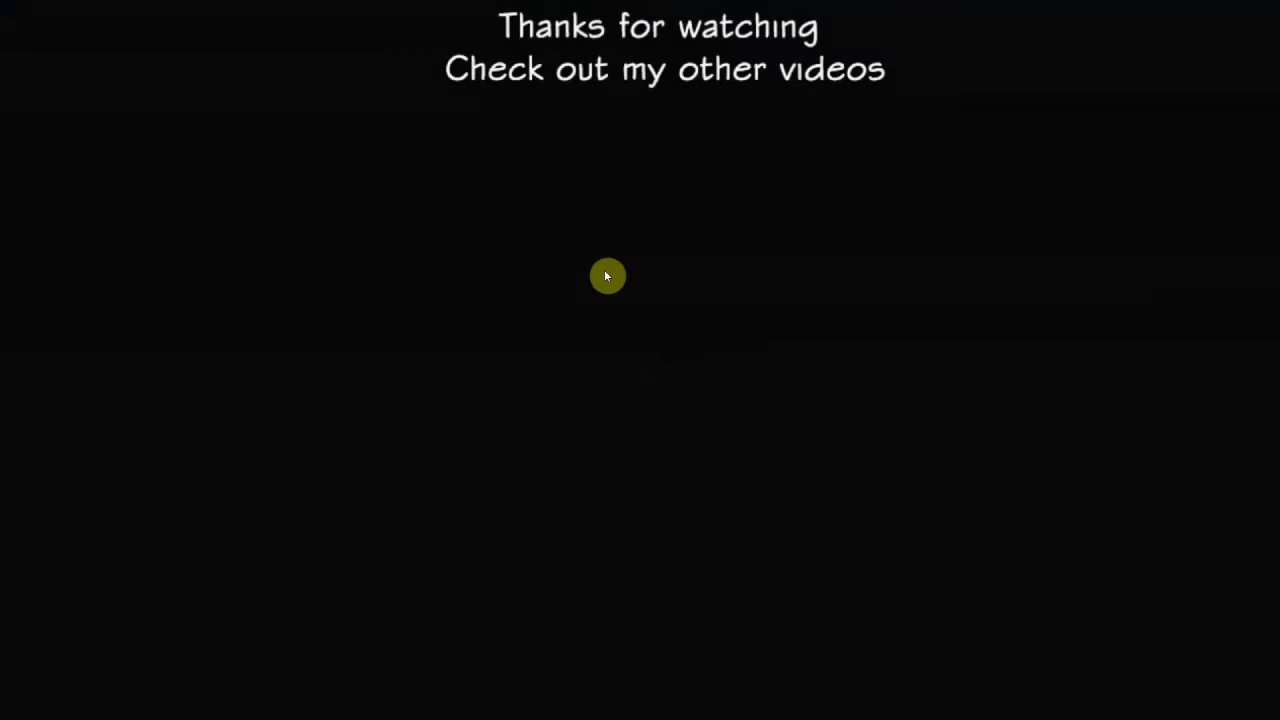